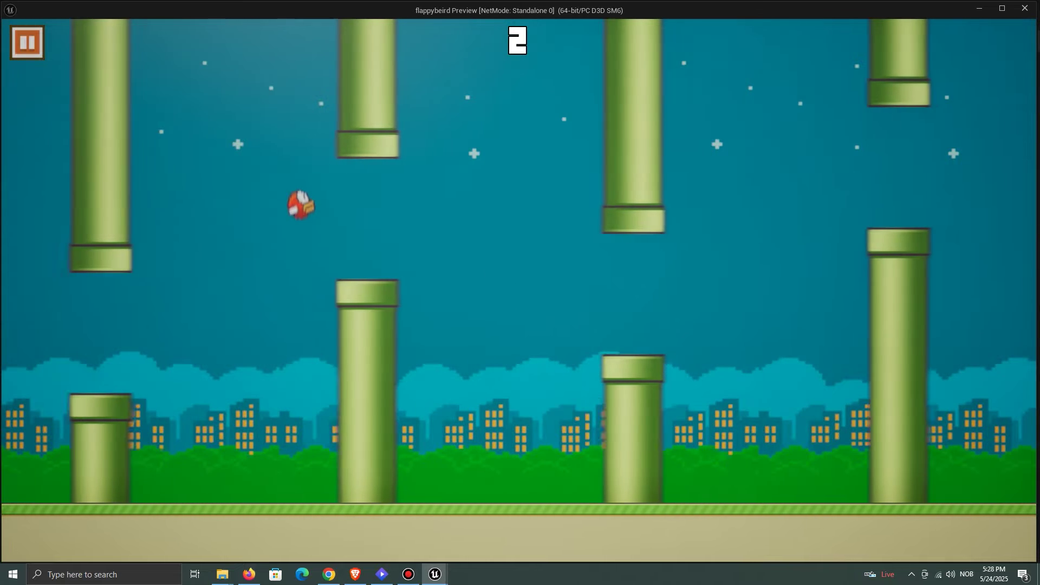
Step: Play-test the flappybeird preview, flapping the bird through the gaps between the pipes
{"action": "key", "text": "space"}
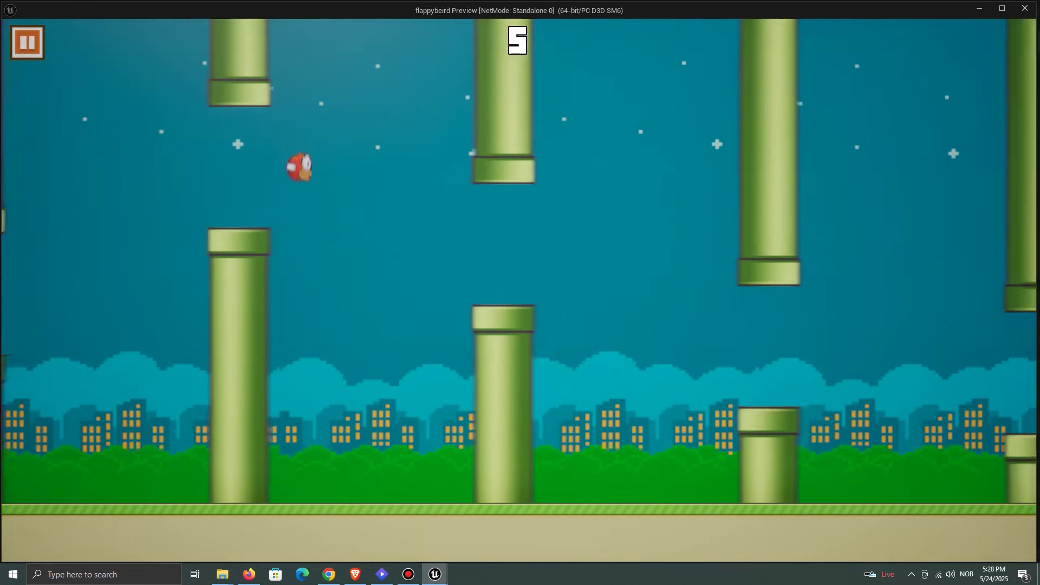
{"action": "key", "text": "space"}
{"action": "key", "text": "space"}
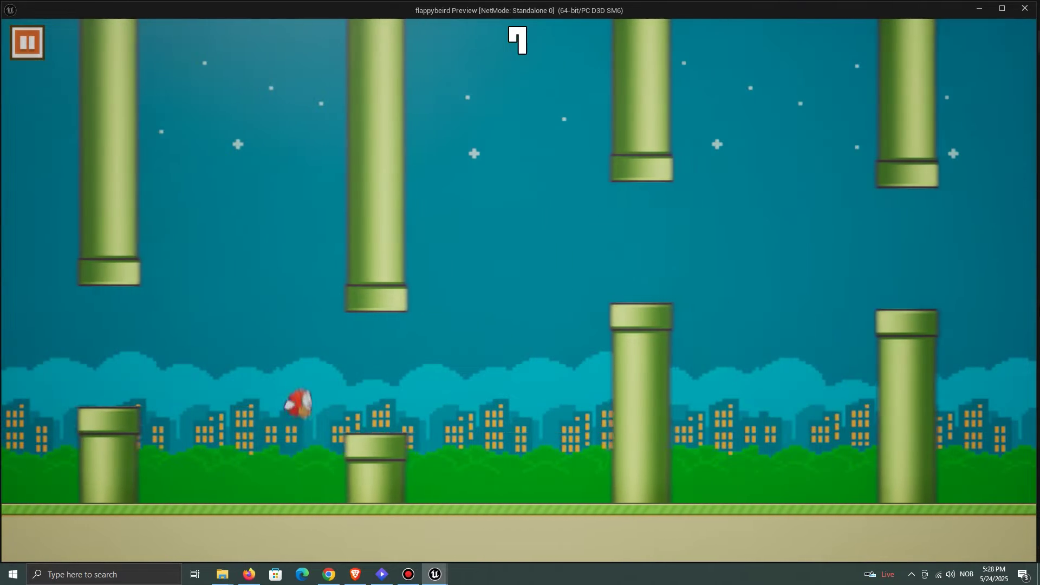
{"action": "key", "text": "space"}
{"action": "key", "text": "space"}
{"action": "key", "text": "space"}
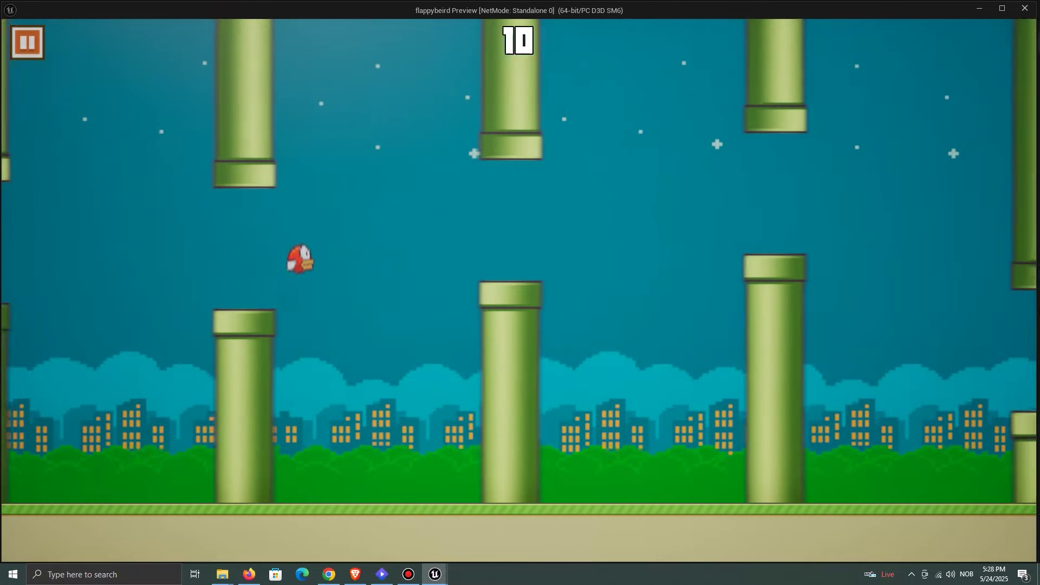
{"action": "key", "text": "space"}
{"action": "key", "text": "space"}
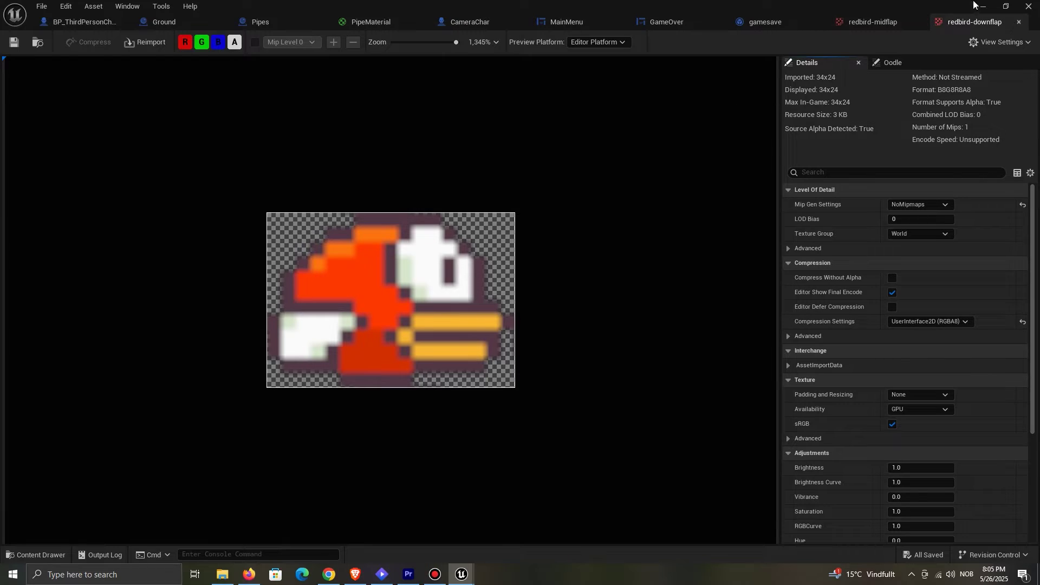
Step: Create a Third Person Blueprint project named flappybeird with starter content
{"action": "left_click", "coordinate": [975, 6]}
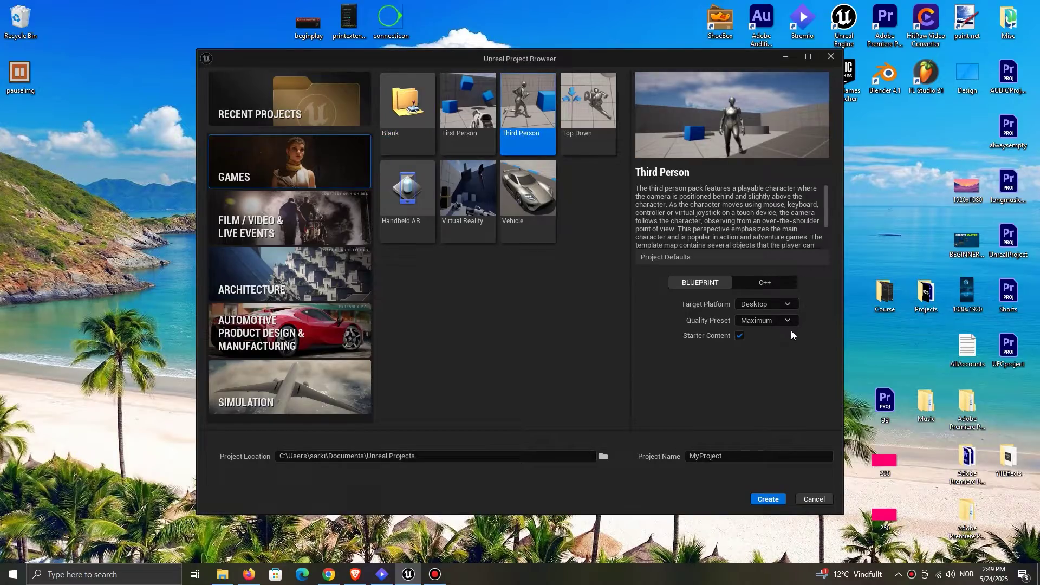
{"action": "type", "text": "flappybeird"}
{"action": "left_click", "coordinate": [769, 500]}
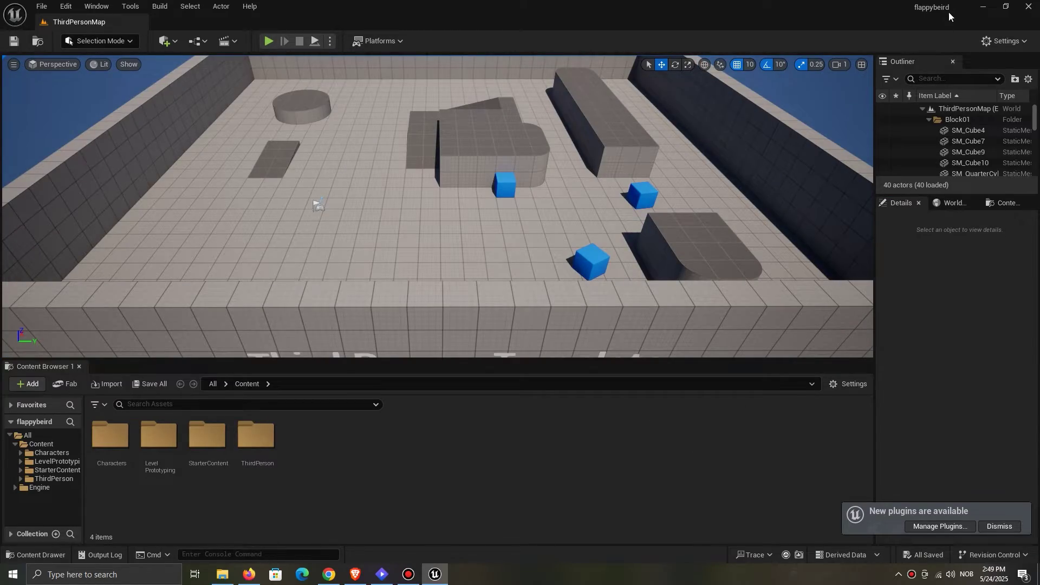
Step: Import the flappy-bird-assets-master folder from the desktop into the project's Content folder
{"action": "left_click", "coordinate": [983, 7]}
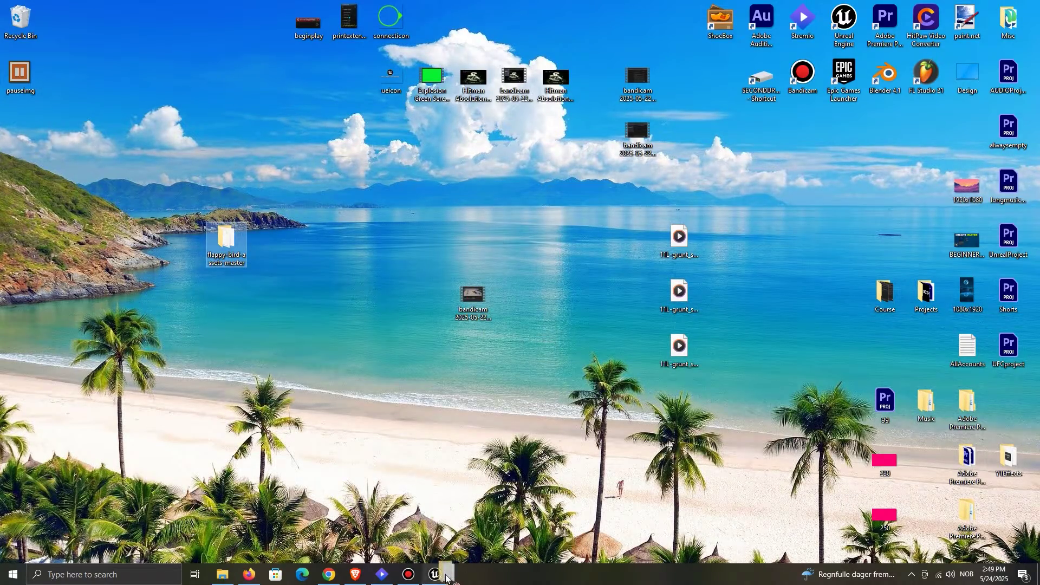
{"action": "left_click_drag", "start_coordinate": [446, 578], "coordinate": [513, 467]}
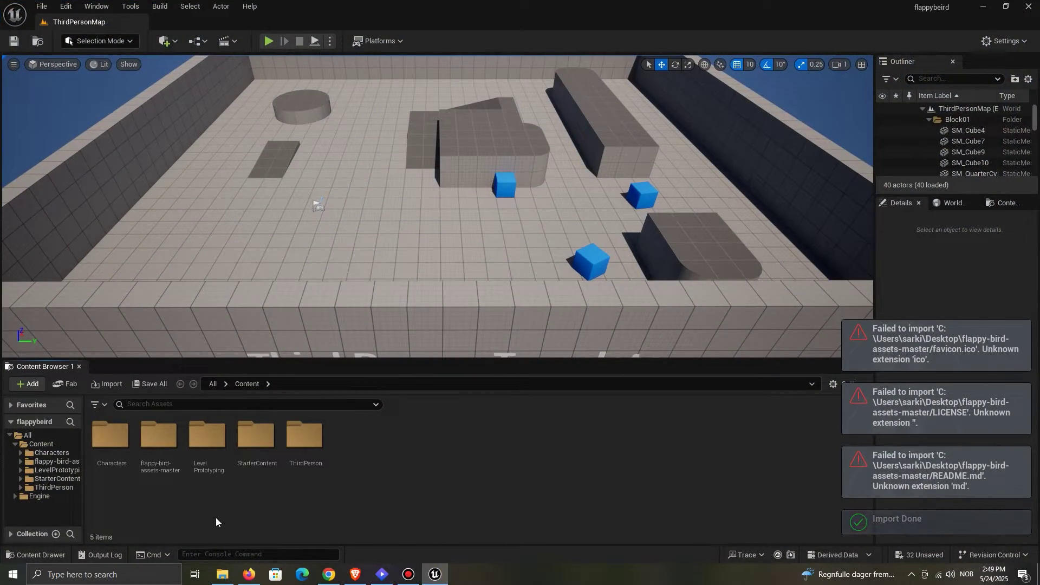
Step: Look through the sprites and audio folders inside the imported flappy-bird-assets-master folder
{"action": "double_click", "coordinate": [159, 439]}
{"action": "double_click", "coordinate": [159, 471]}
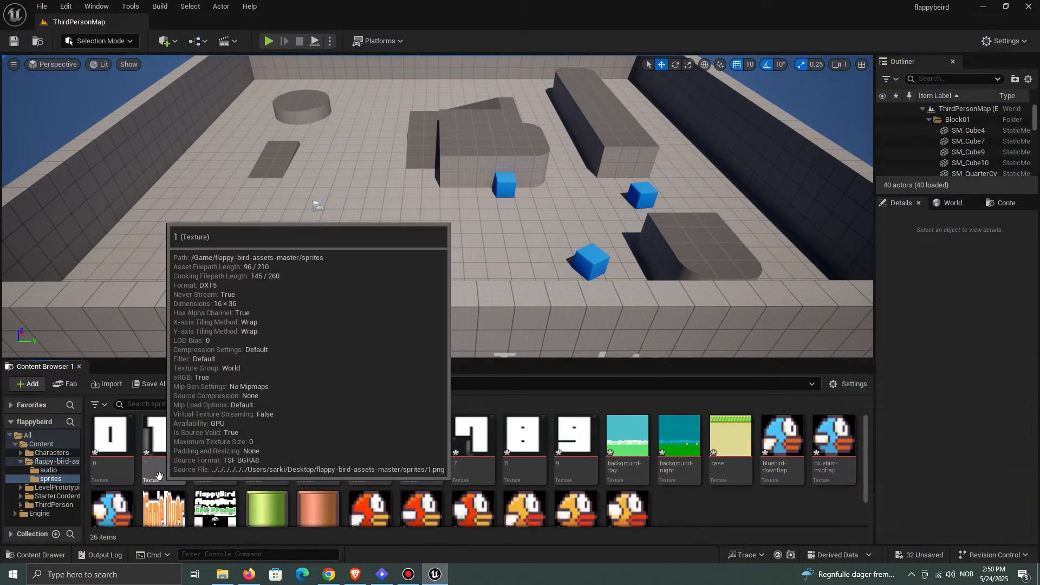
{"action": "scroll", "coordinate": [714, 495], "scroll_direction": "down", "scroll_amount": 2}
{"action": "scroll", "coordinate": [600, 470], "scroll_direction": "up", "scroll_amount": 2}
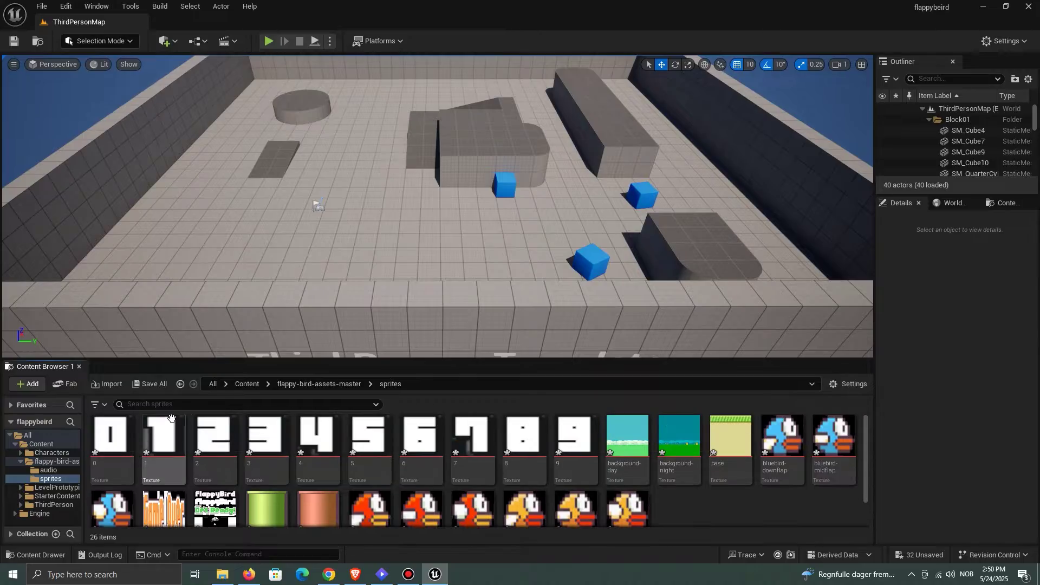
{"action": "left_click", "coordinate": [180, 383]}
{"action": "double_click", "coordinate": [110, 439]}
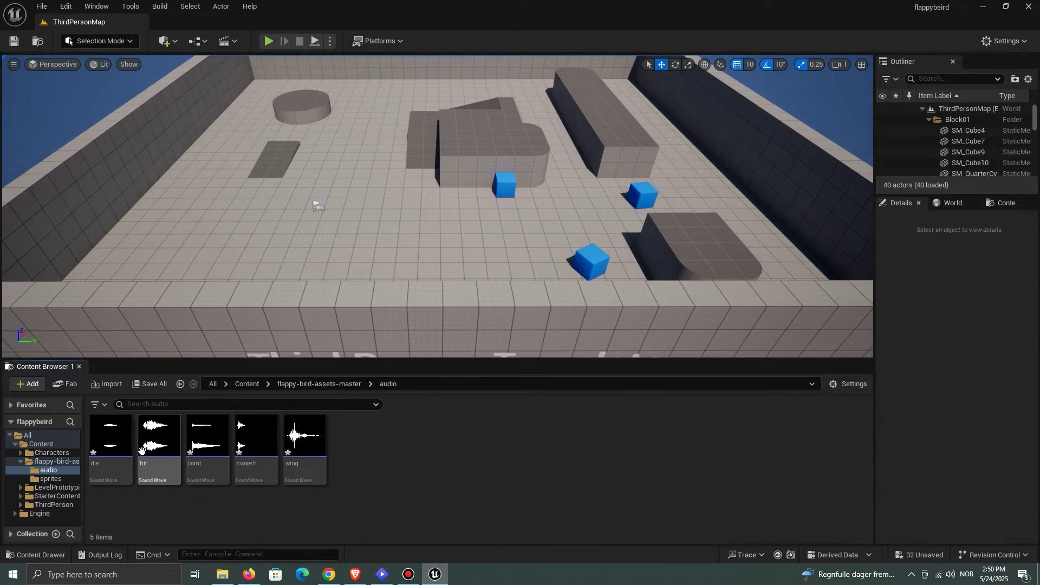
{"action": "left_click", "coordinate": [181, 384]}
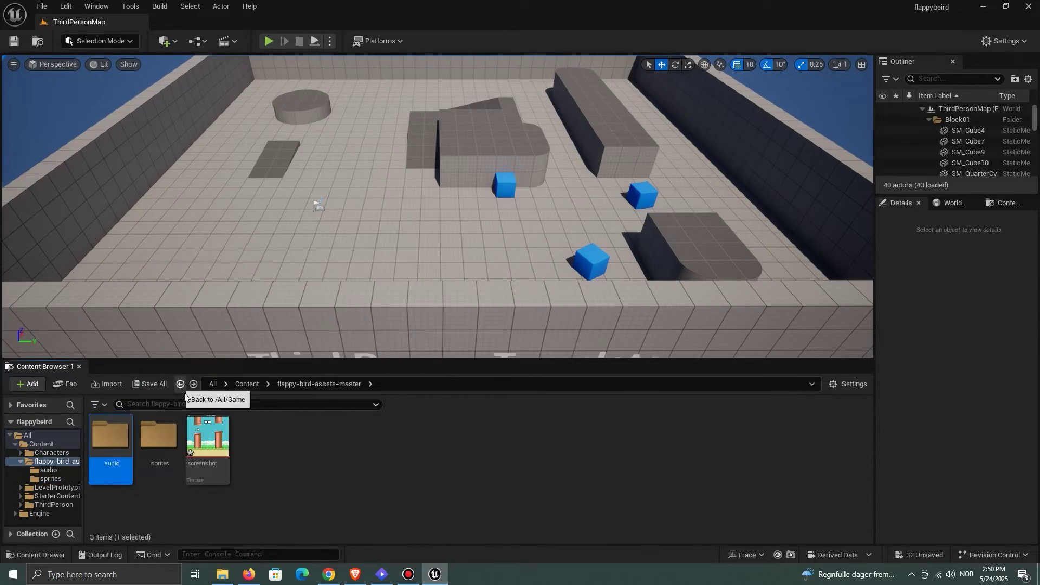
Step: Create a material named BirdDownMat from the redbird-downflap texture in the sprites folder
{"action": "double_click", "coordinate": [157, 439]}
{"action": "scroll", "coordinate": [379, 461], "scroll_direction": "down", "scroll_amount": 2}
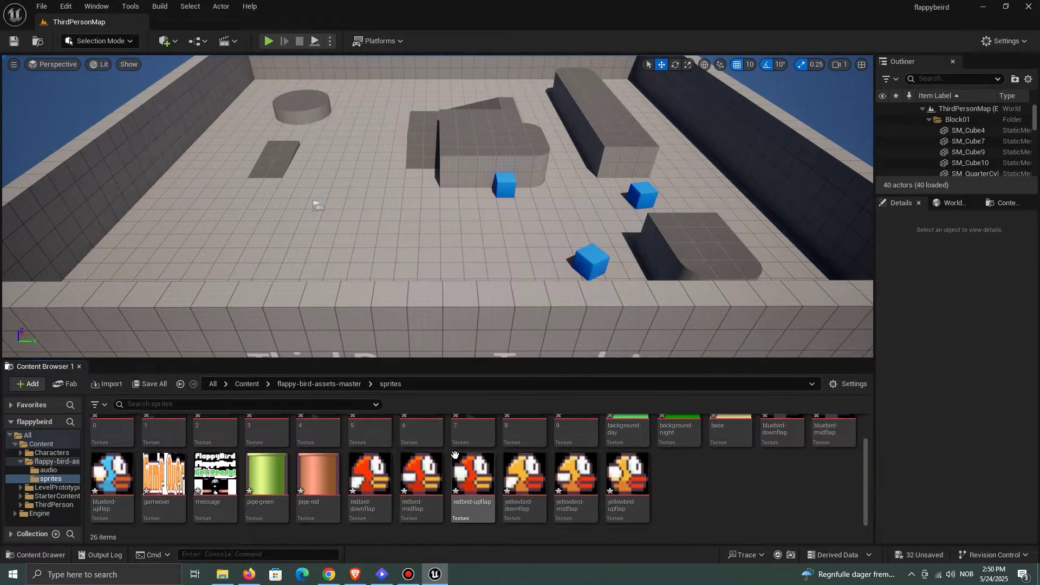
{"action": "left_click", "coordinate": [379, 479]}
{"action": "right_click", "coordinate": [379, 479]}
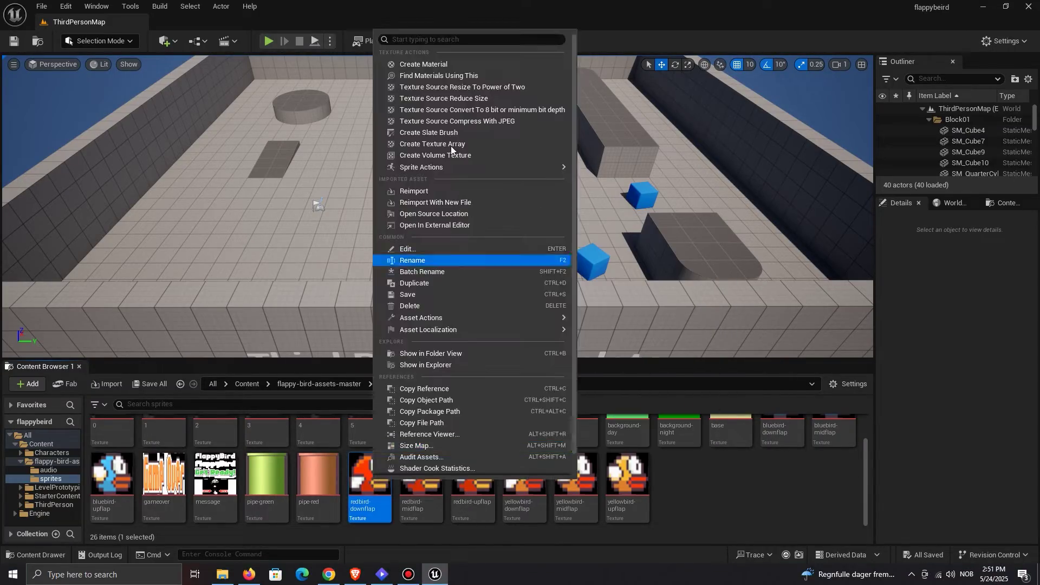
{"action": "left_click", "coordinate": [455, 65]}
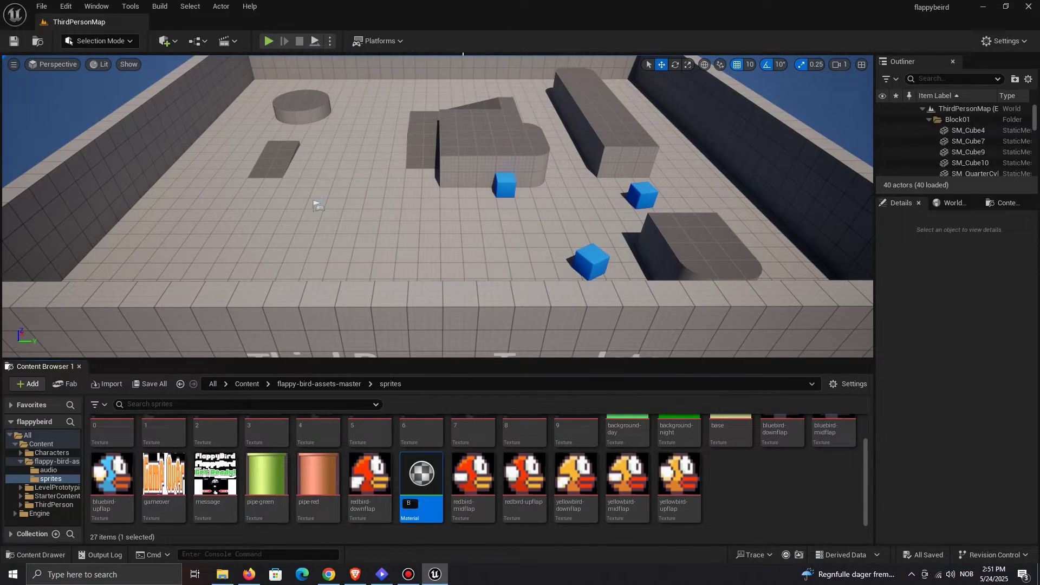
{"action": "type", "text": "BirdDownMat"}
{"action": "key", "text": "Return"}
{"action": "scroll", "coordinate": [471, 477], "scroll_direction": "down", "scroll_amount": 1}
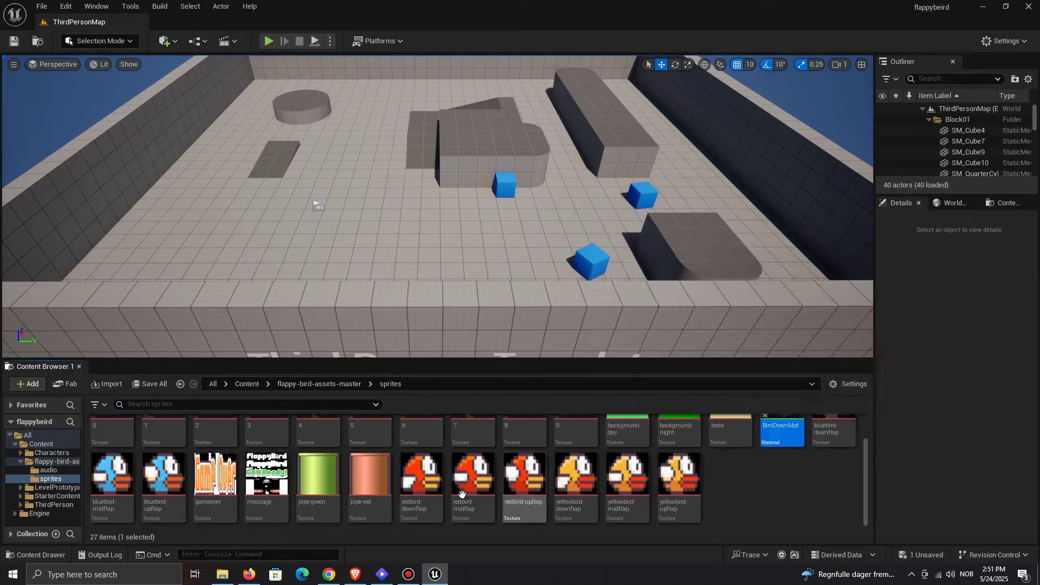
Step: Create a material named BirdNormalMat from the redbird-midflap texture
{"action": "left_click", "coordinate": [481, 501]}
{"action": "right_click", "coordinate": [482, 503]}
{"action": "left_click", "coordinate": [555, 81]}
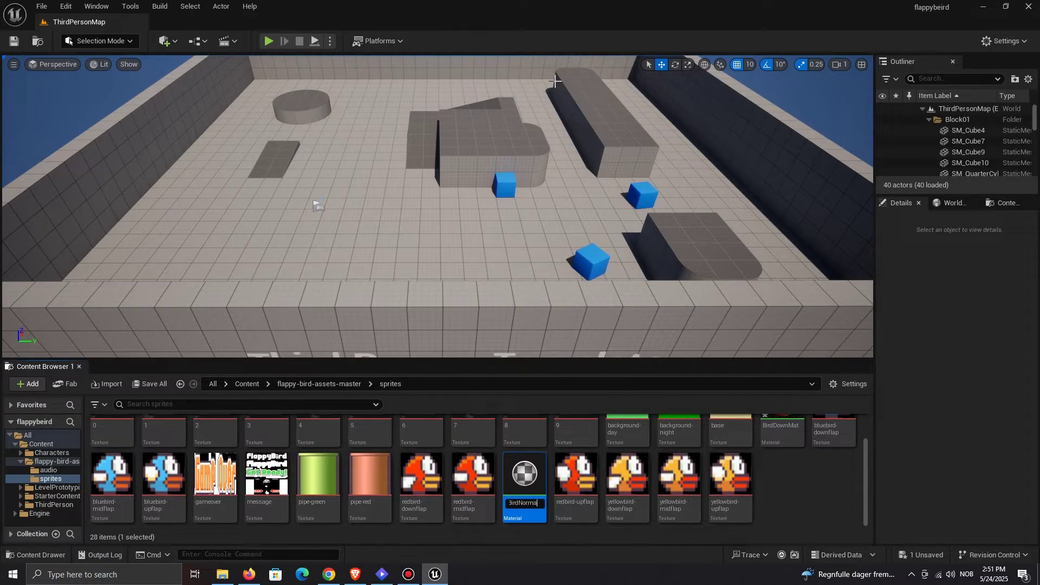
{"action": "type", "text": "BirdNormalMat"}
{"action": "key", "text": "Return"}
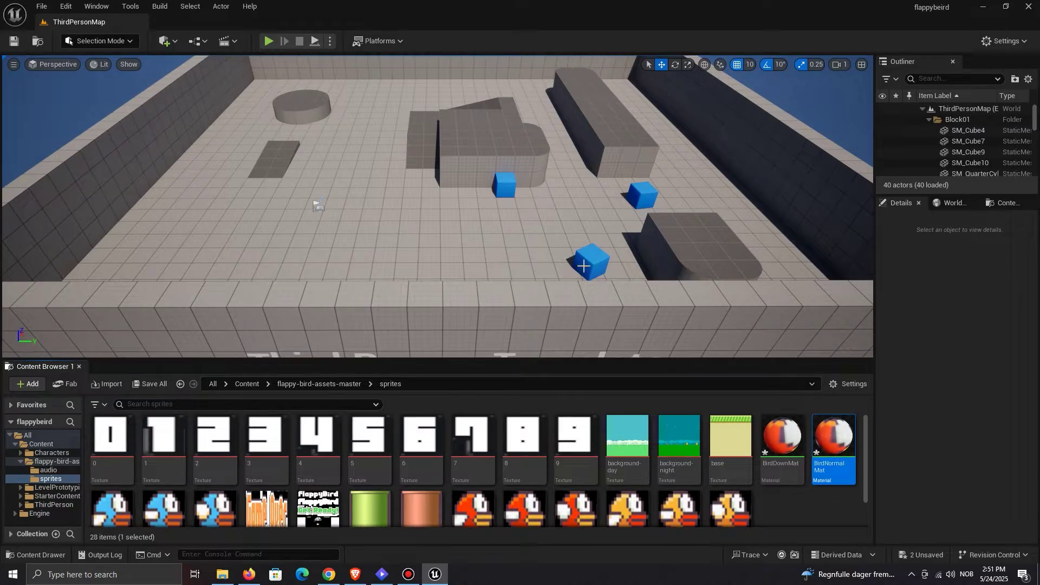
Step: Create a material named BirdUpMat from the redbird-upflap texture and open it for editing
{"action": "scroll", "coordinate": [575, 477], "scroll_direction": "down", "scroll_amount": 1}
{"action": "right_click", "coordinate": [576, 477]}
{"action": "left_click", "coordinate": [723, 35]}
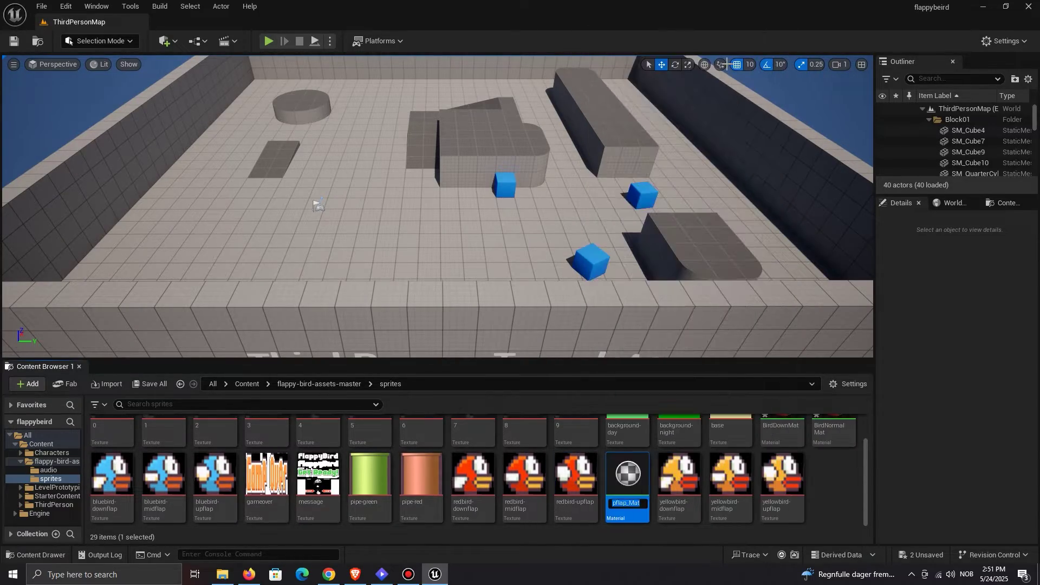
{"action": "type", "text": "BirdUpMat"}
{"action": "key", "text": "Return"}
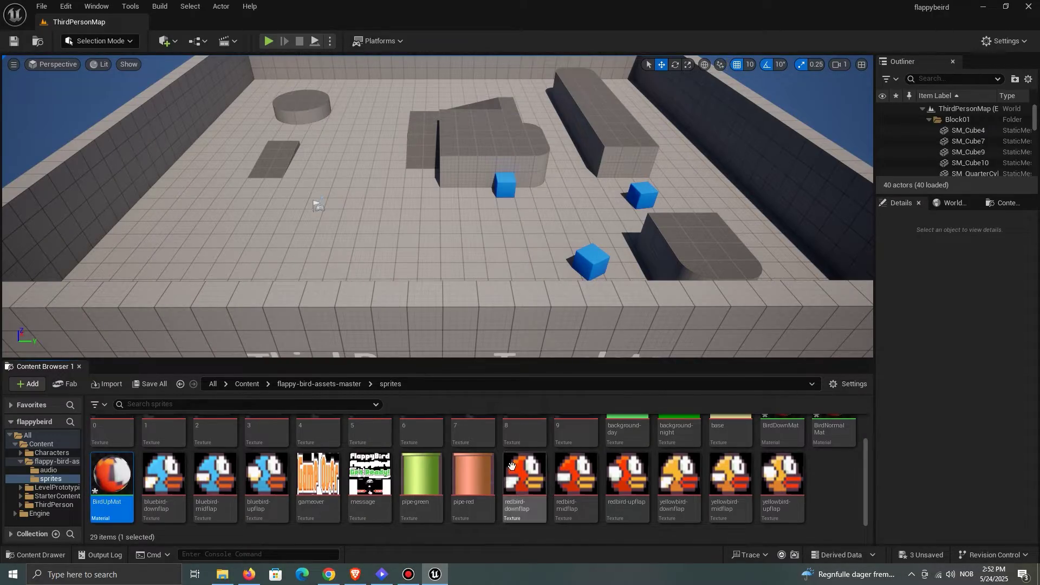
{"action": "double_click", "coordinate": [119, 481]}
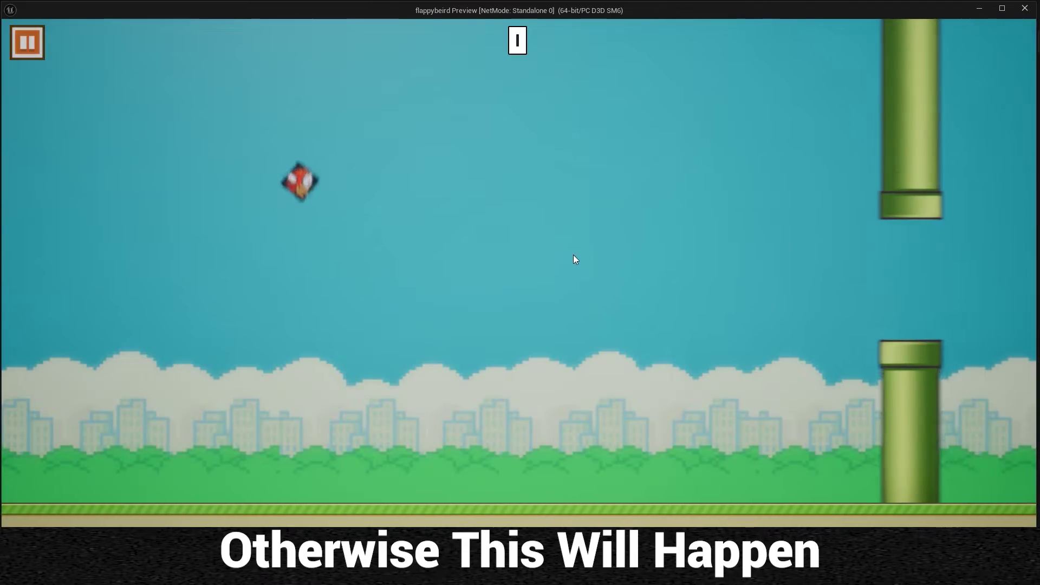
{"action": "key", "text": "space"}
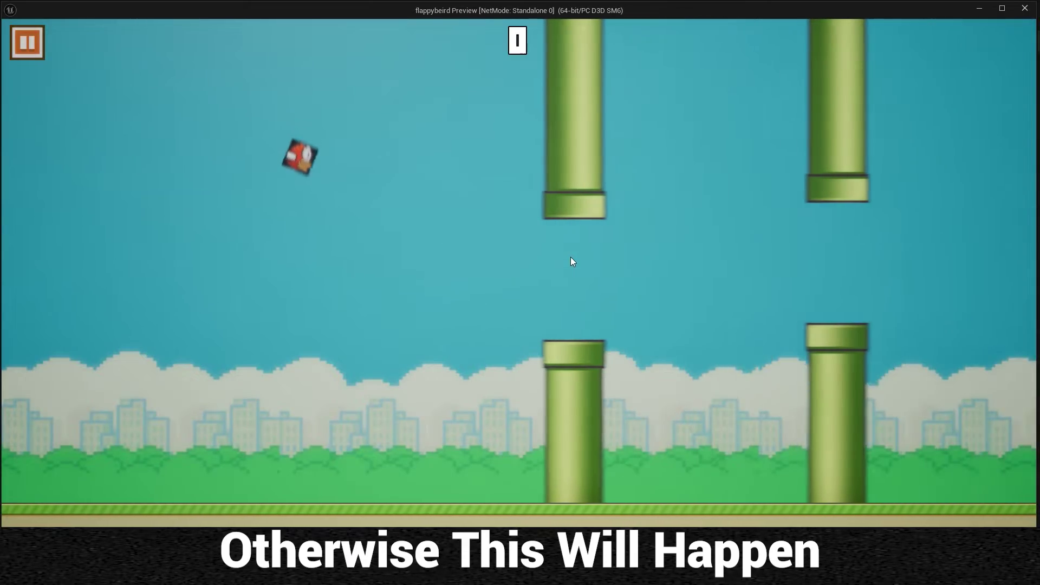
{"action": "key", "text": "space"}
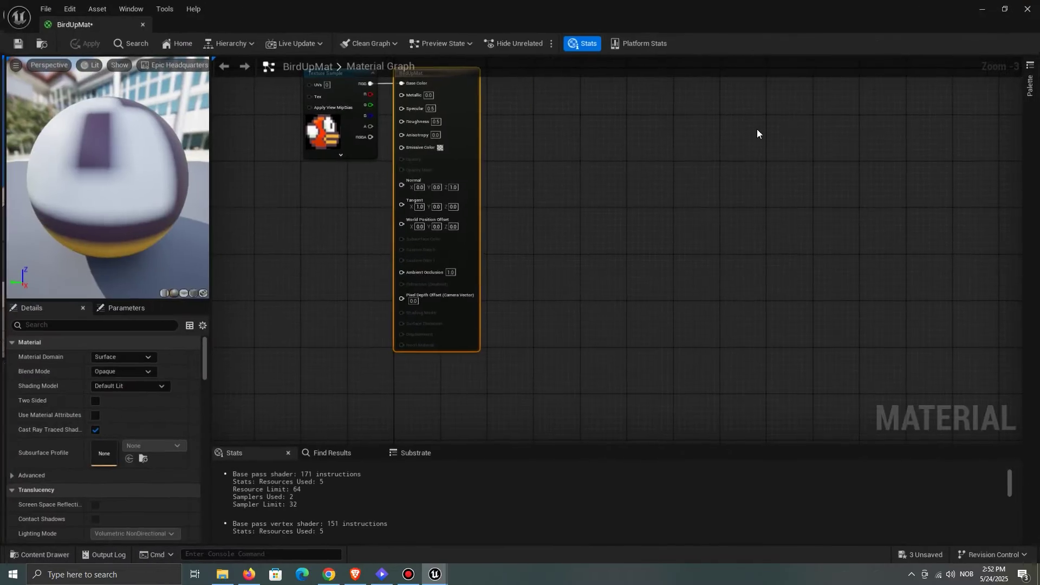
Step: Set BirdUpMat's blend mode to Masked and connect the Texture Sample's alpha output to Opacity Mask
{"action": "right_click_drag", "start_coordinate": [342, 268], "coordinate": [449, 379]}
{"action": "left_click", "coordinate": [132, 372]}
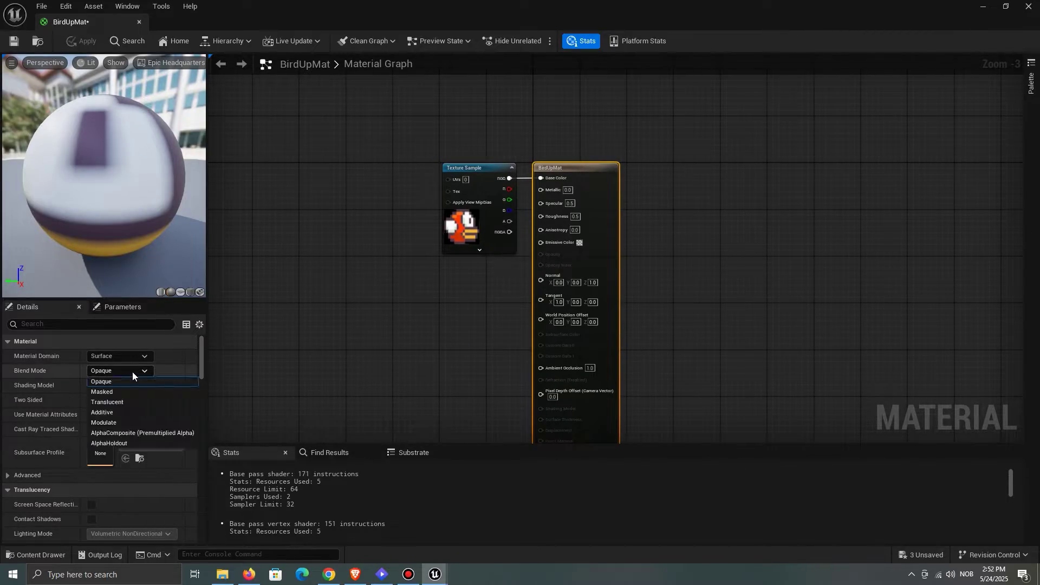
{"action": "left_click", "coordinate": [125, 390]}
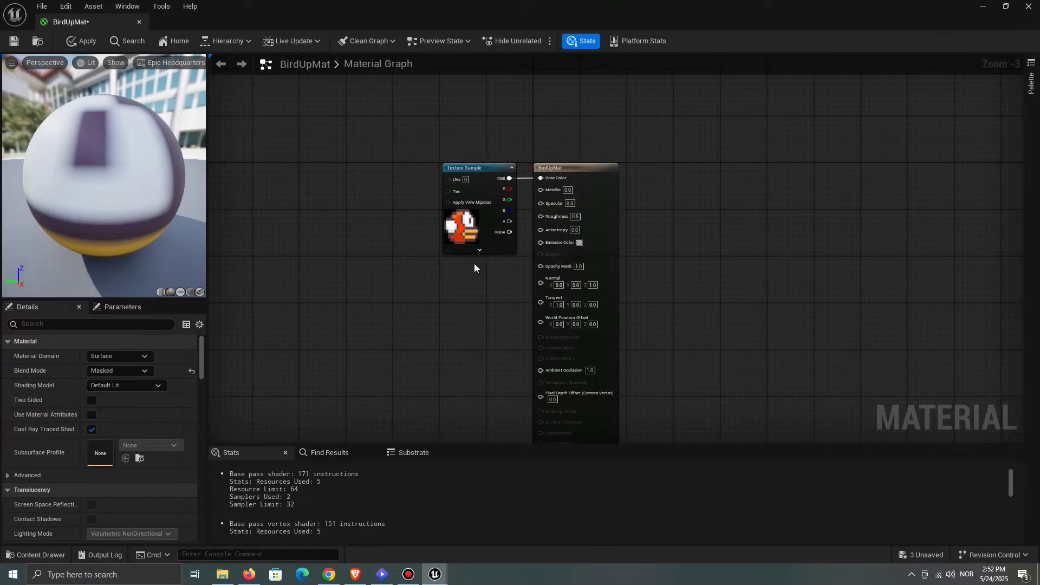
{"action": "scroll", "coordinate": [534, 271], "scroll_direction": "up", "scroll_amount": 3}
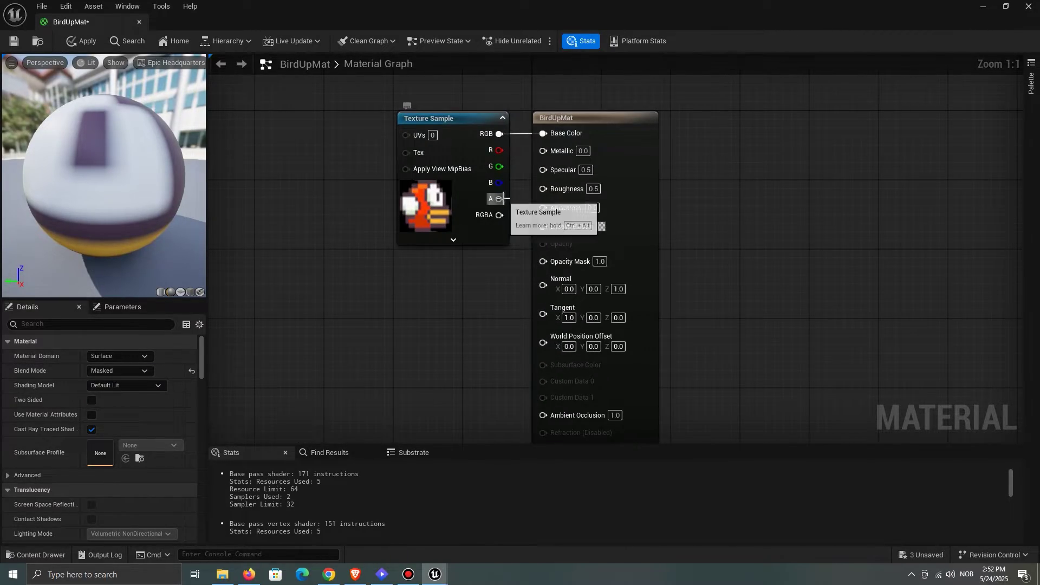
{"action": "left_click_drag", "start_coordinate": [555, 235], "coordinate": [566, 261]}
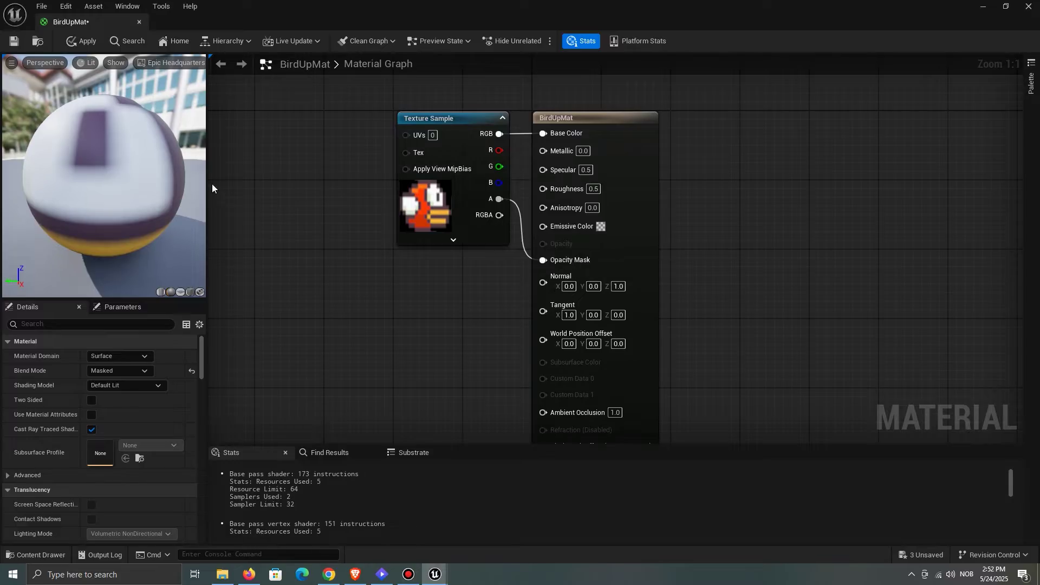
{"action": "left_click_drag", "start_coordinate": [203, 215], "coordinate": [135, 198]}
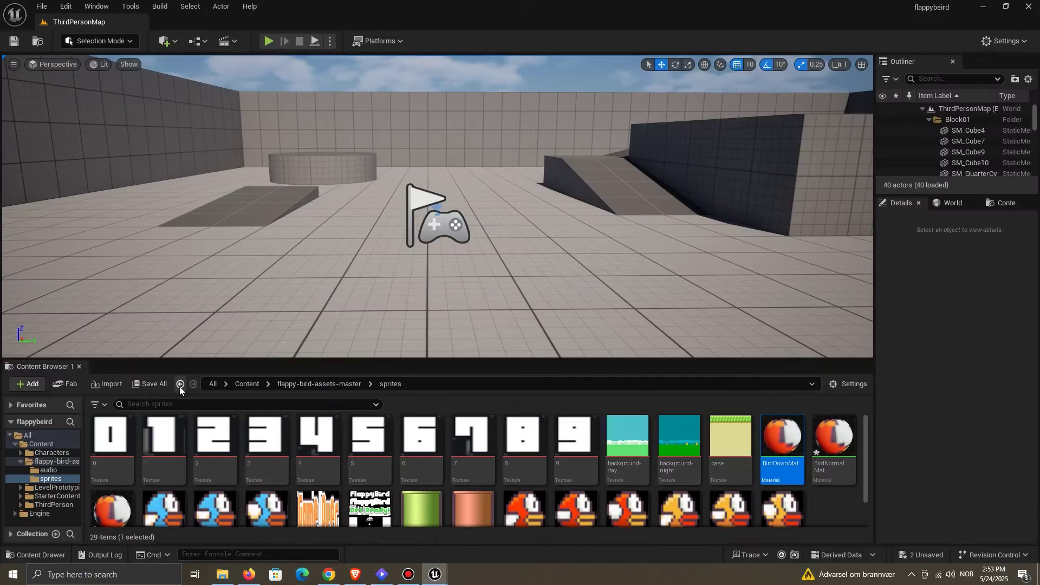
Step: Search the project content for "thirdp" and open the BP_ThirdPersonCharacter blueprint
{"action": "left_click", "coordinate": [180, 384]}
{"action": "type", "text": "thirdp"}
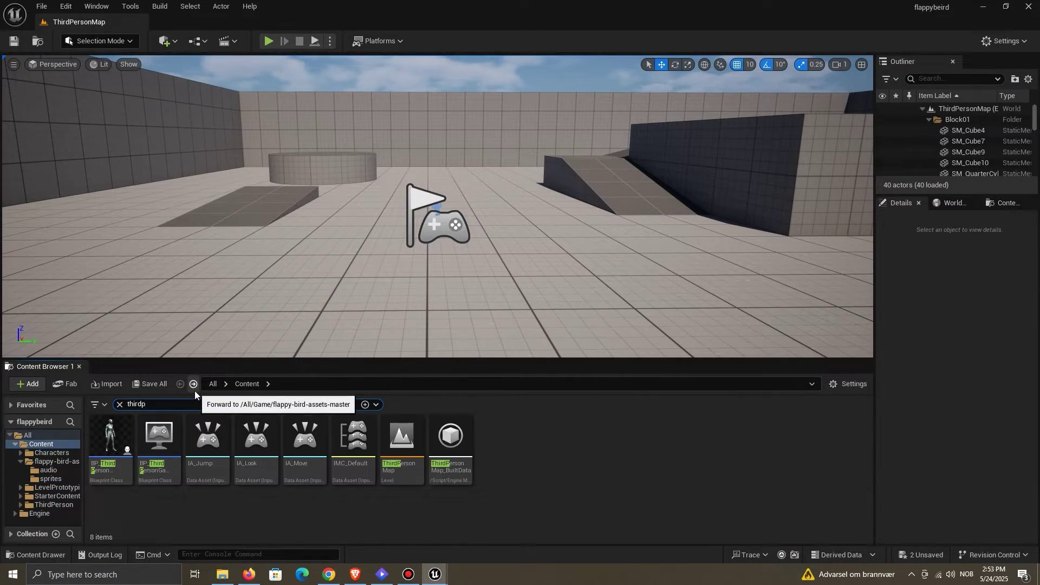
{"action": "double_click", "coordinate": [123, 438]}
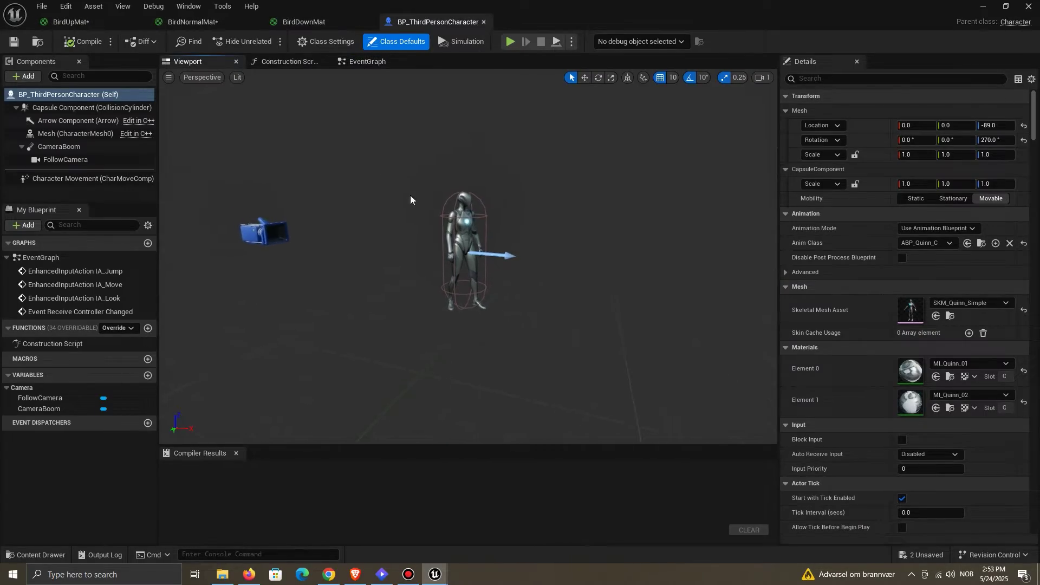
Step: Delete the CameraBoom component from the third-person character blueprint
{"action": "left_click", "coordinate": [94, 148]}
{"action": "left_click_drag", "start_coordinate": [449, 238], "coordinate": [440, 254]}
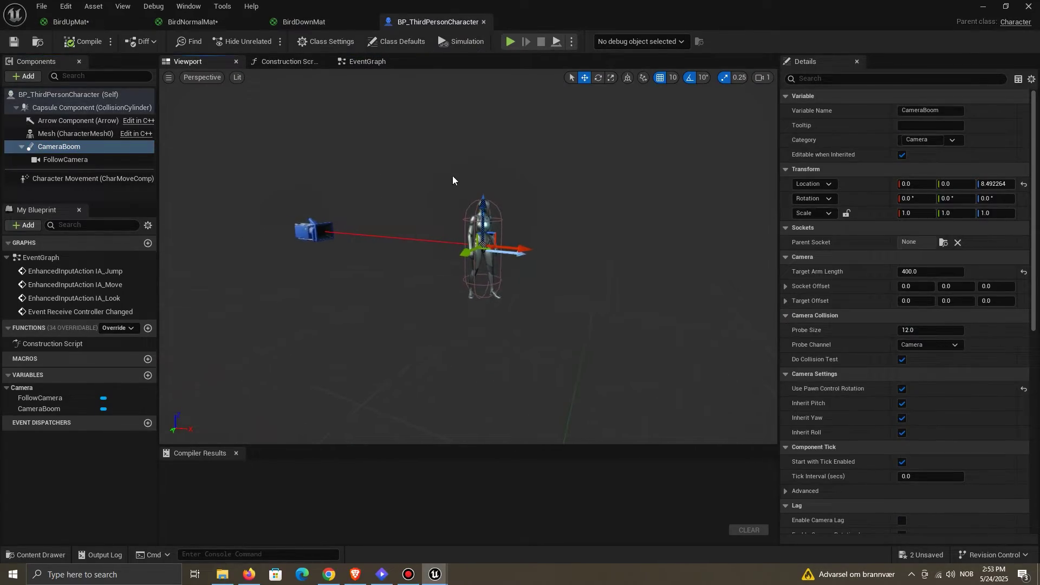
{"action": "key", "text": "Delete"}
Step: Move FollowCamera sideways to Y 280 and rotate it to -90° about Z so it faces the character
{"action": "left_click", "coordinate": [444, 259]}
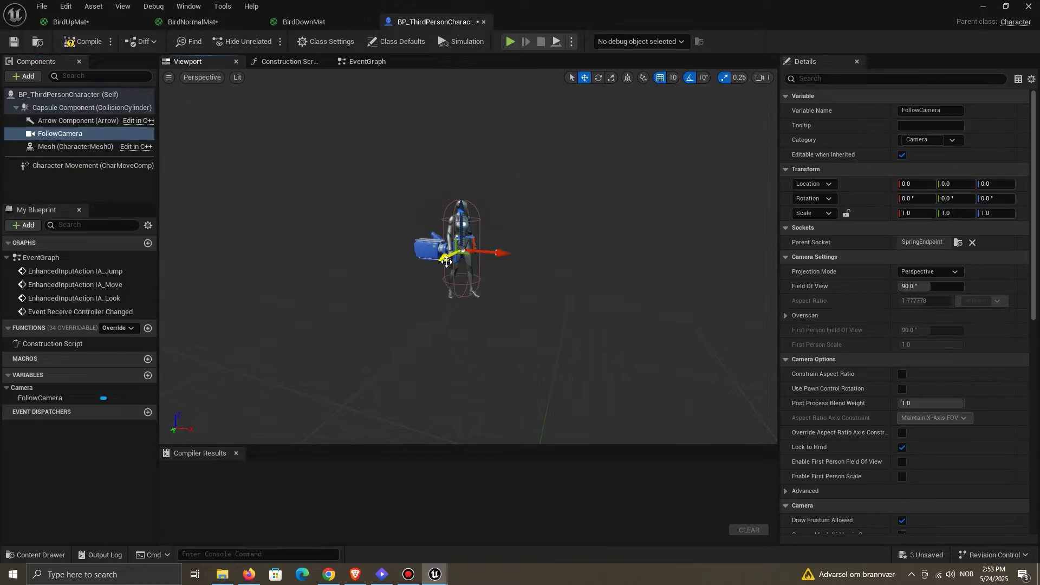
{"action": "left_click_drag", "start_coordinate": [448, 257], "coordinate": [344, 395]}
{"action": "key", "text": "e"}
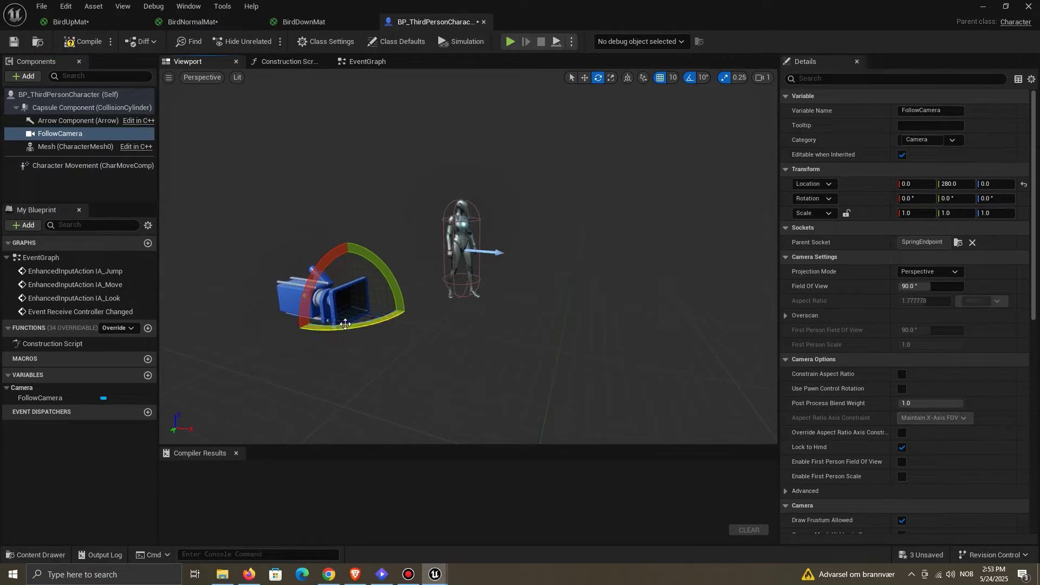
{"action": "left_click_drag", "start_coordinate": [345, 324], "coordinate": [293, 328]}
{"action": "left_click_drag", "start_coordinate": [362, 326], "coordinate": [414, 325]}
Step: Move FollowCamera farther from the character to Y 600 and raise it to Z 80
{"action": "key", "text": "w"}
{"action": "key", "text": "f"}
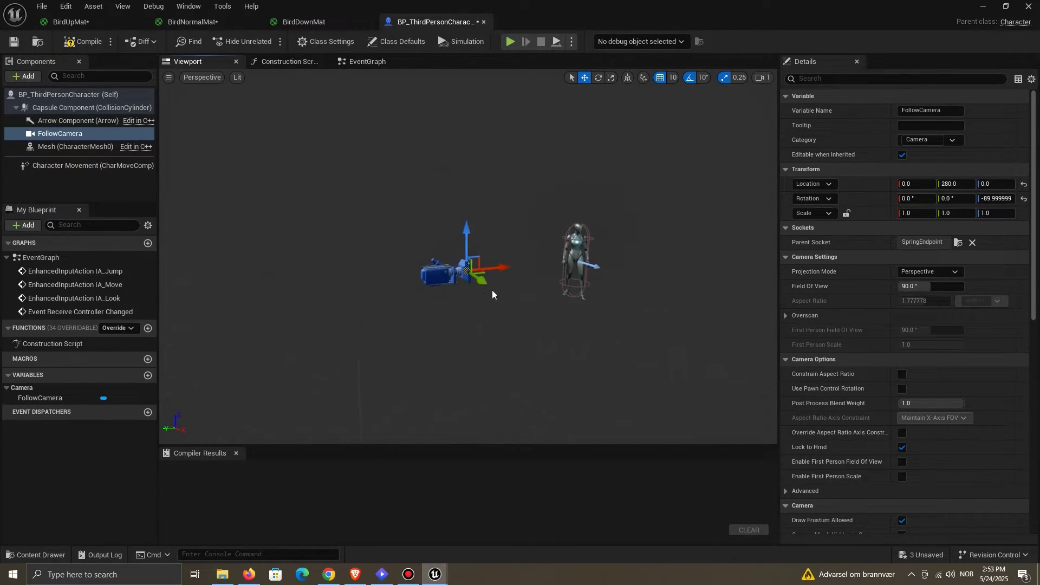
{"action": "left_click_drag", "start_coordinate": [475, 272], "coordinate": [336, 270]}
{"action": "left_click_drag", "start_coordinate": [287, 246], "coordinate": [282, 204]}
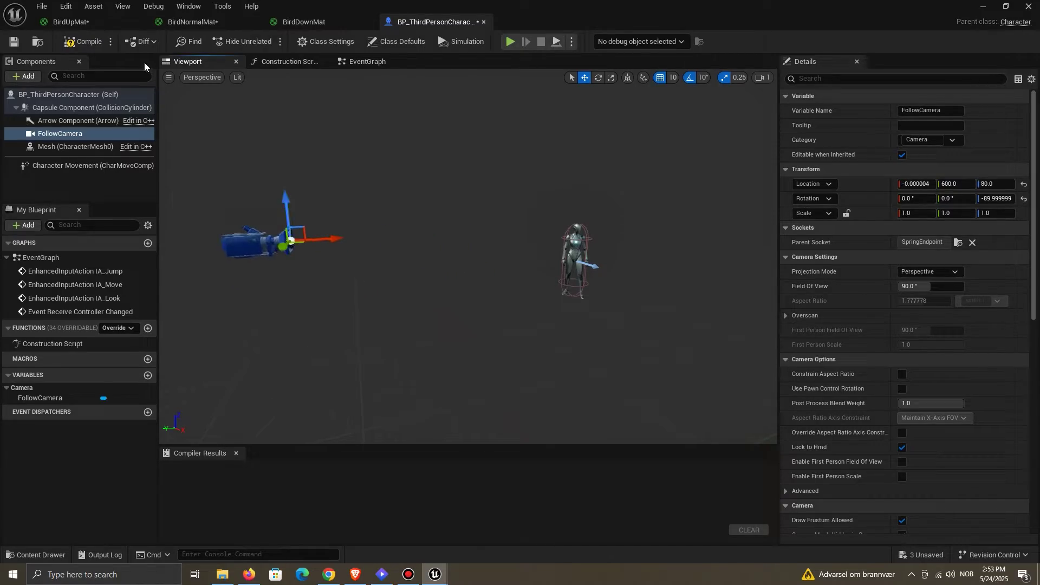
Step: Play-test the level with the repositioned side camera, then stop and return to the character blueprint
{"action": "left_click", "coordinate": [979, 3]}
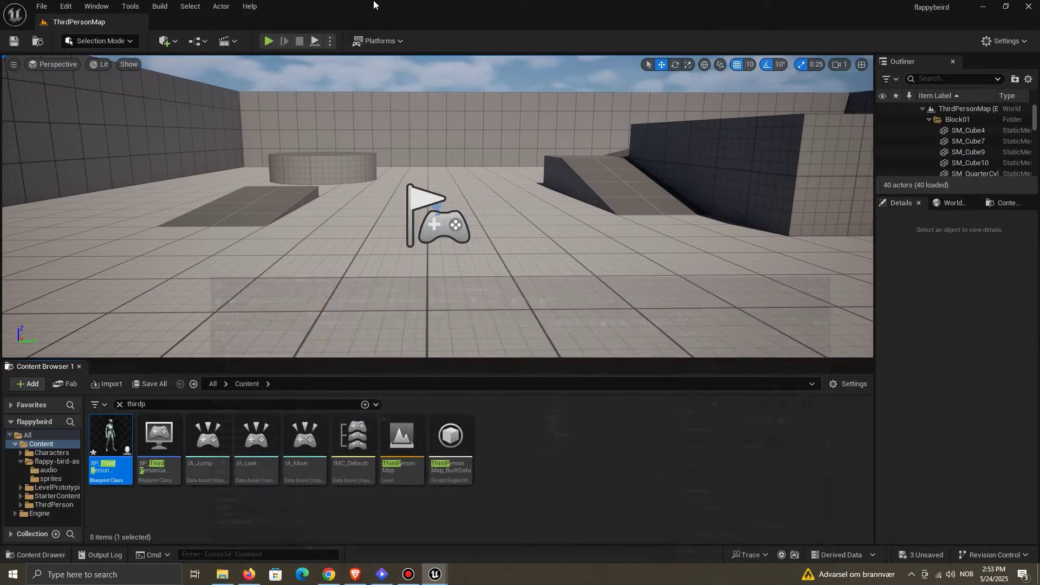
{"action": "left_click", "coordinate": [273, 38]}
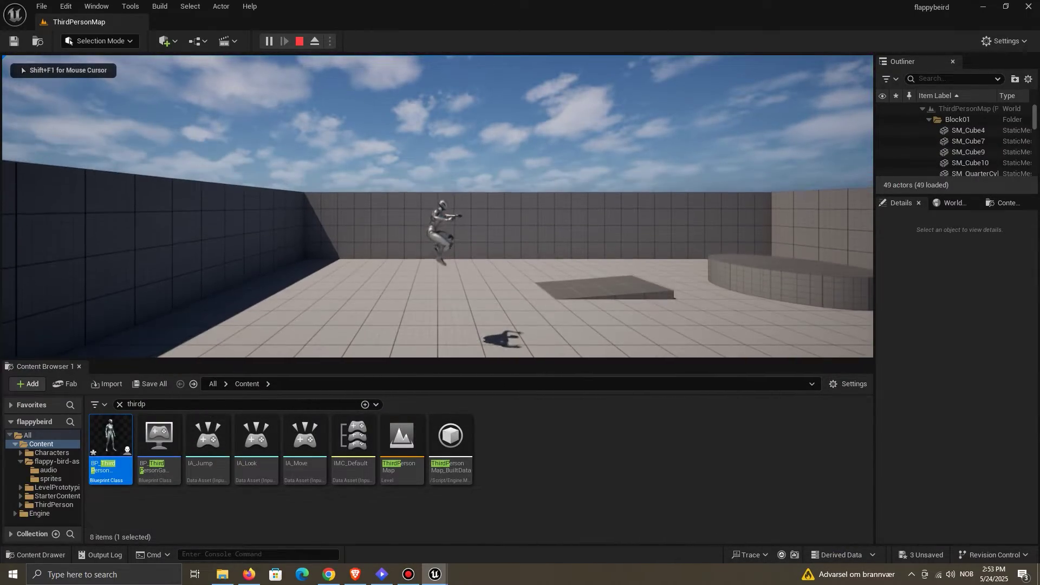
{"action": "key", "text": "Escape"}
{"action": "left_click", "coordinate": [478, 545]}
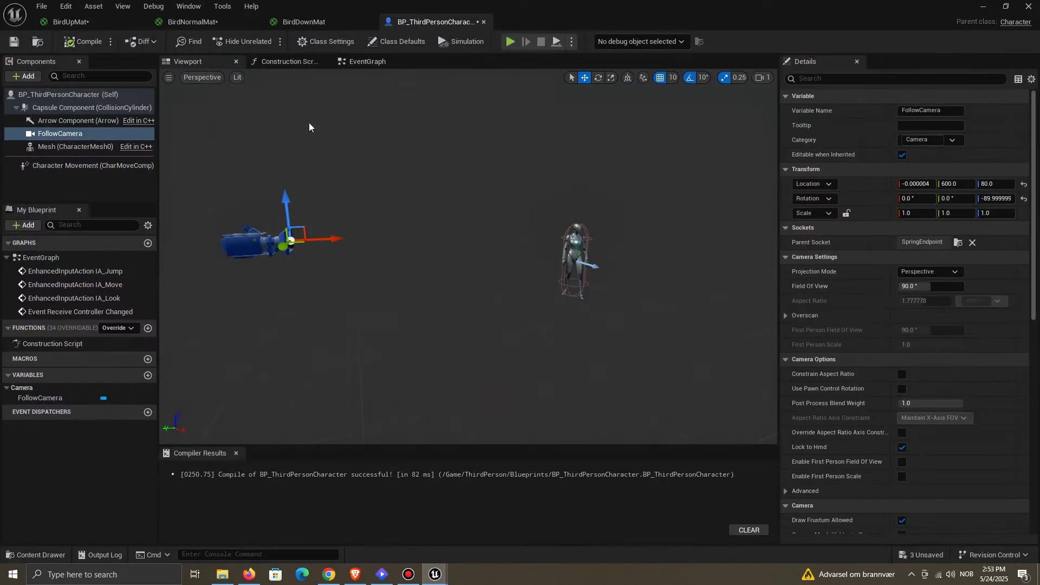
Step: Clear the skeletal mesh asset from the character's Mesh component so it is set to None
{"action": "scroll", "coordinate": [601, 255], "scroll_direction": "up", "scroll_amount": 5}
{"action": "key", "text": "d"}
{"action": "right_click_drag", "start_coordinate": [601, 255], "coordinate": [593, 256]}
{"action": "key", "text": "w"}
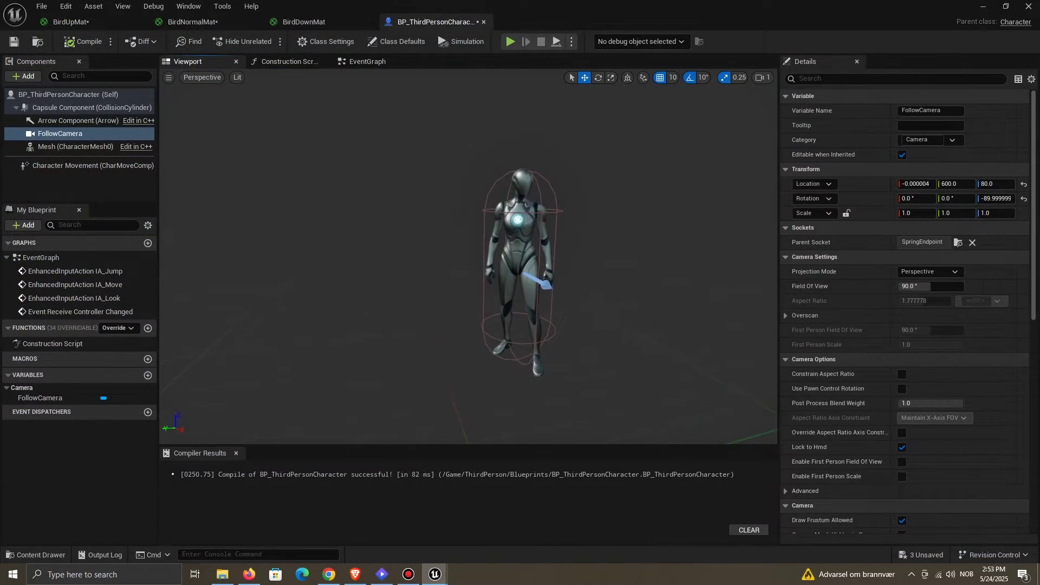
{"action": "left_click", "coordinate": [528, 248]}
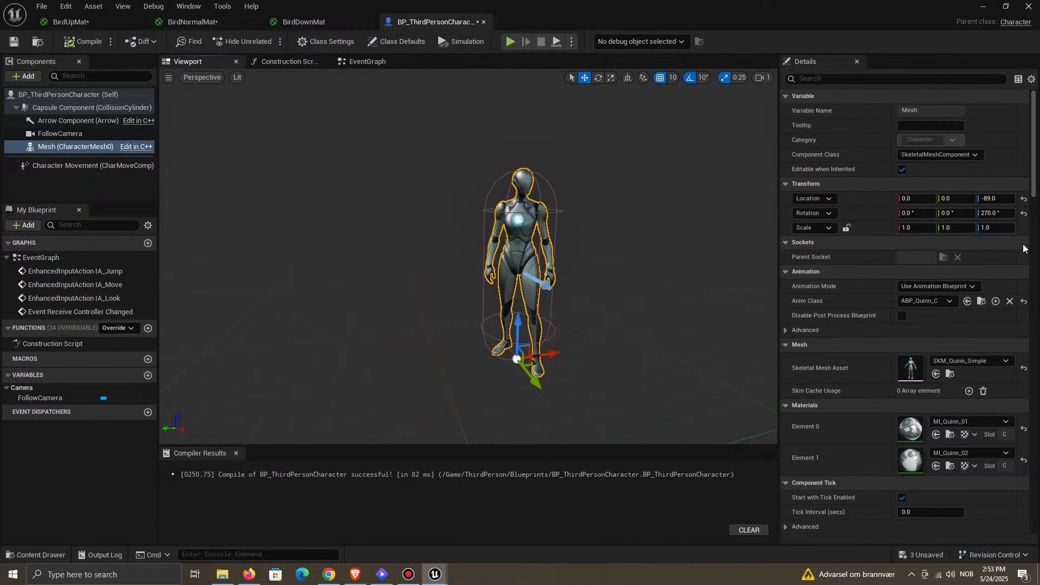
{"action": "left_click", "coordinate": [1023, 368]}
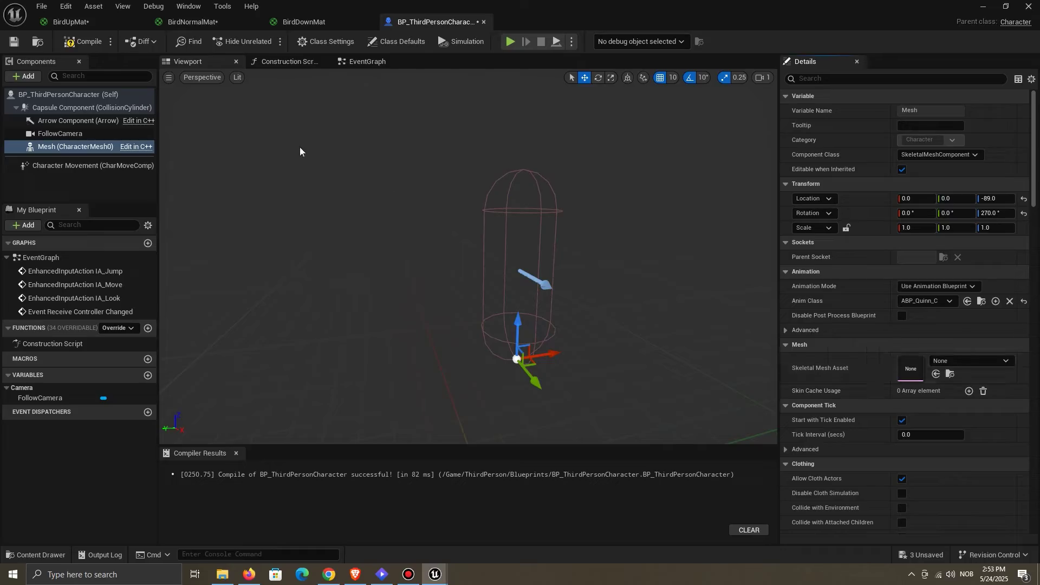
Step: Add a Plane component beneath the character's Mesh component
{"action": "right_click_drag", "start_coordinate": [398, 170], "coordinate": [399, 170]}
{"action": "left_click", "coordinate": [24, 76]}
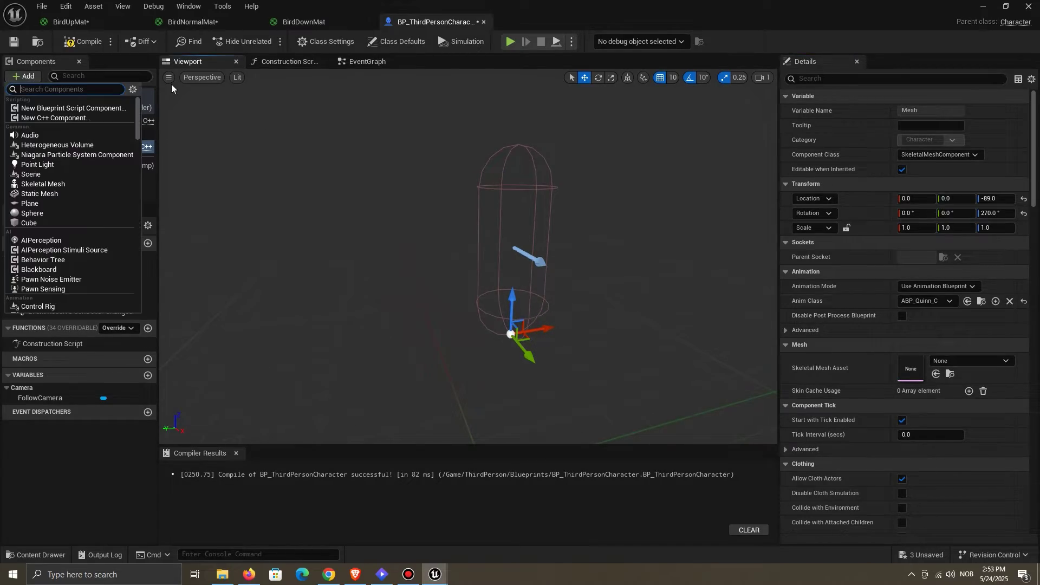
{"action": "type", "text": "plane"}
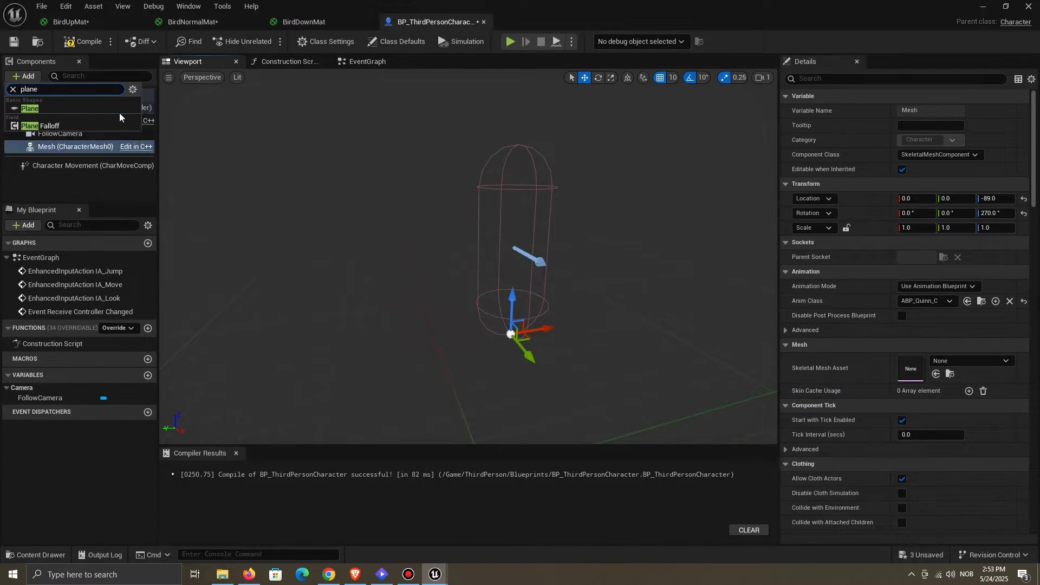
{"action": "left_click", "coordinate": [114, 109]}
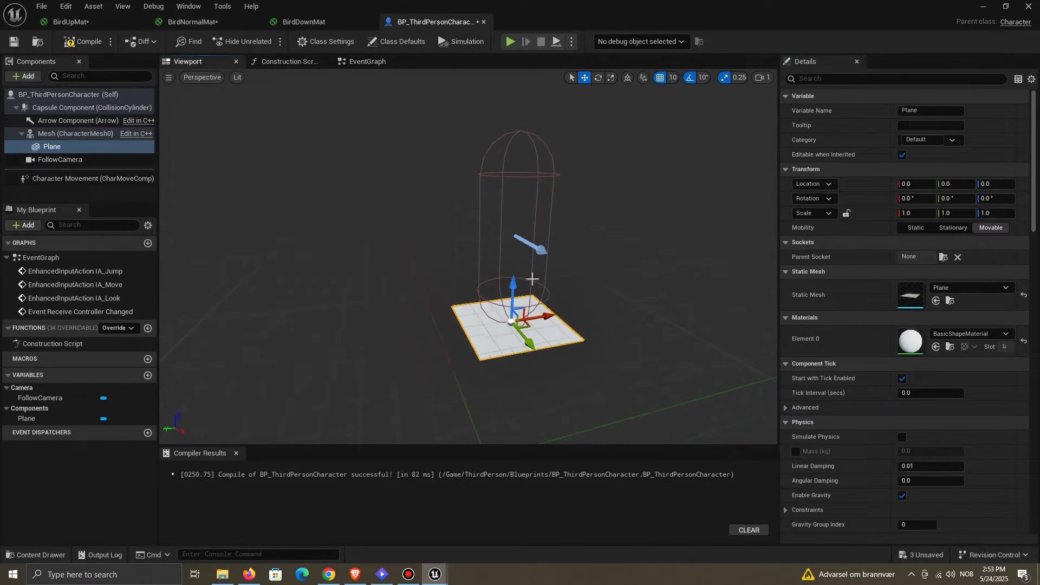
Step: Raise the plane to Z 100 and rotate it upright to 90° about X
{"action": "left_click_drag", "start_coordinate": [517, 288], "coordinate": [550, 240]}
{"action": "key", "text": "e"}
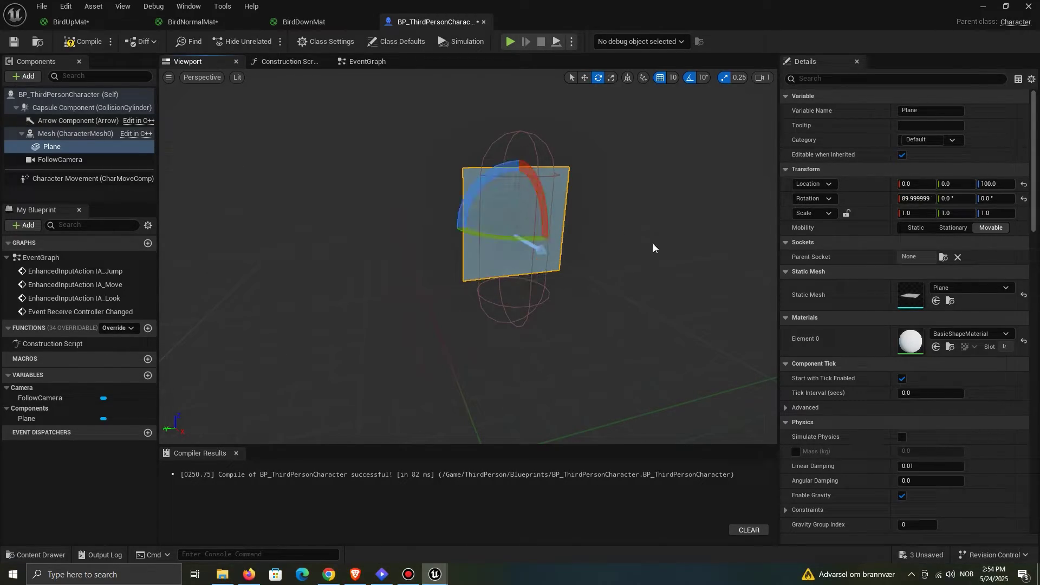
{"action": "key", "text": "w"}
Step: Assign the BirdNormalMat material to the plane
{"action": "left_click", "coordinate": [970, 334]}
{"action": "type", "text": "bird"}
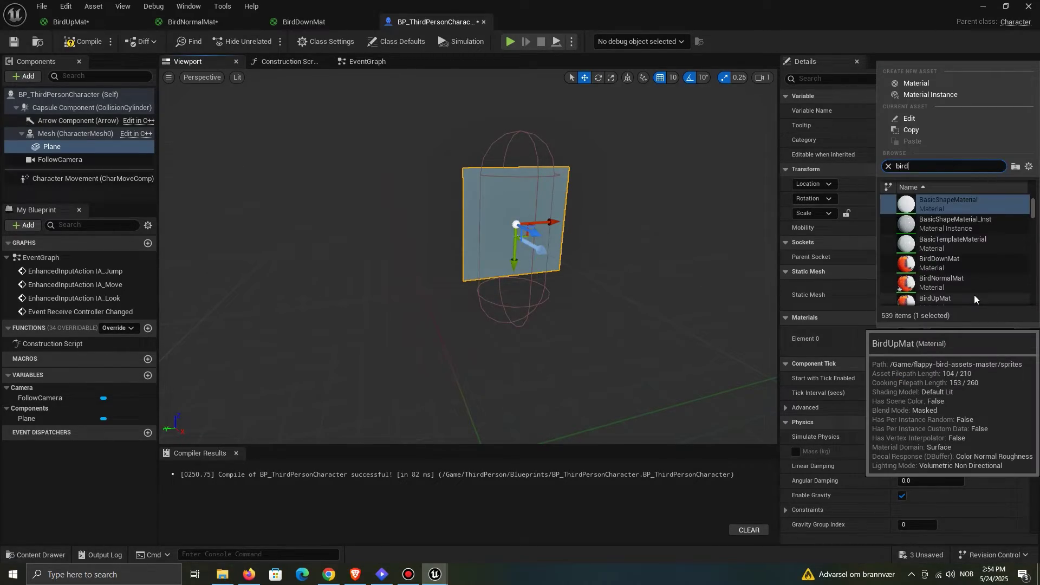
{"action": "left_click", "coordinate": [980, 219]}
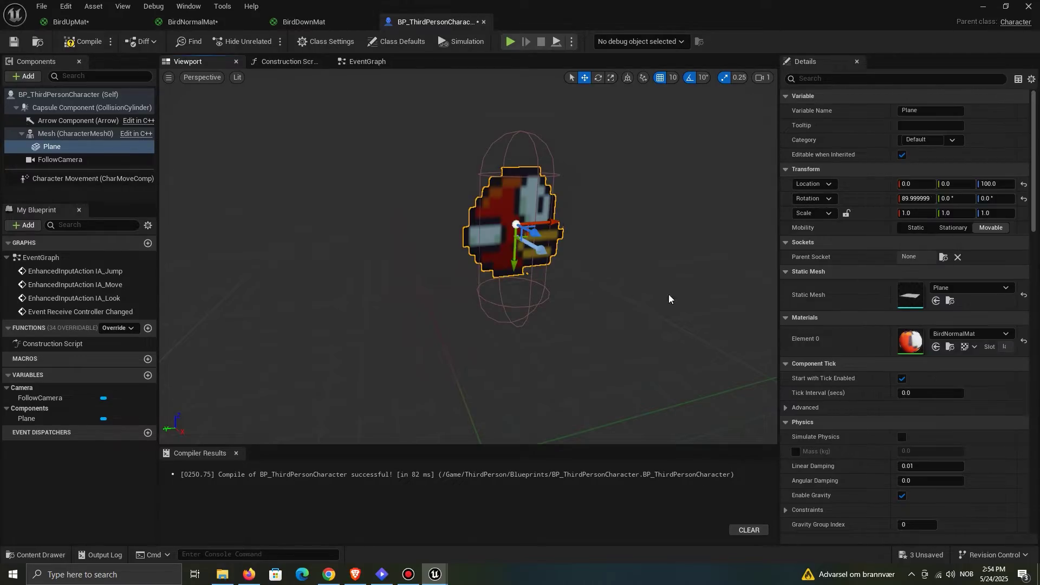
{"action": "key", "text": "d"}
{"action": "right_click_drag", "start_coordinate": [573, 287], "coordinate": [549, 283]}
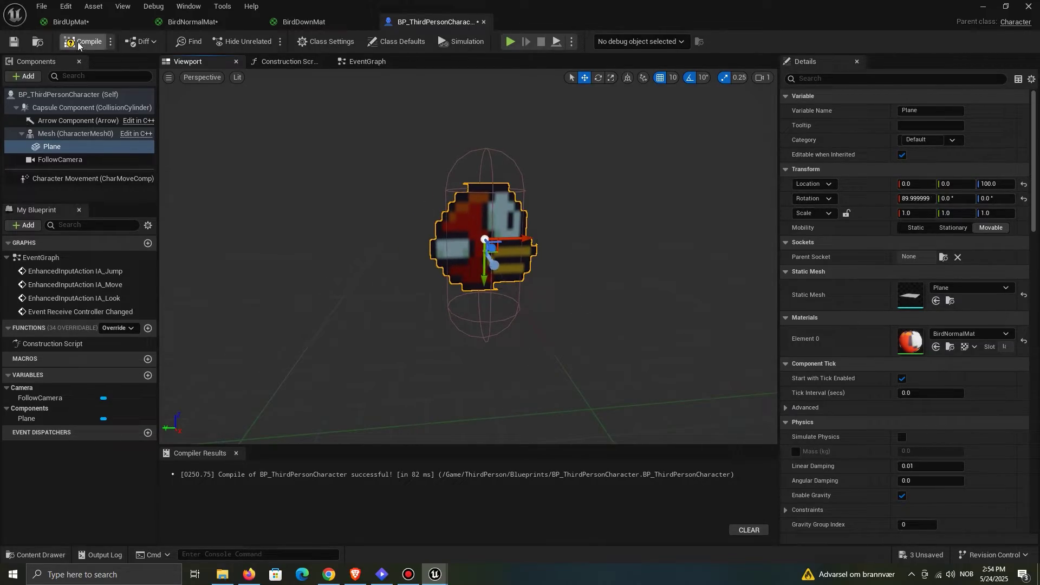
Step: Play-test the level to check the bird plane from the side camera, then bring back the character blueprint
{"action": "left_click", "coordinate": [983, 9]}
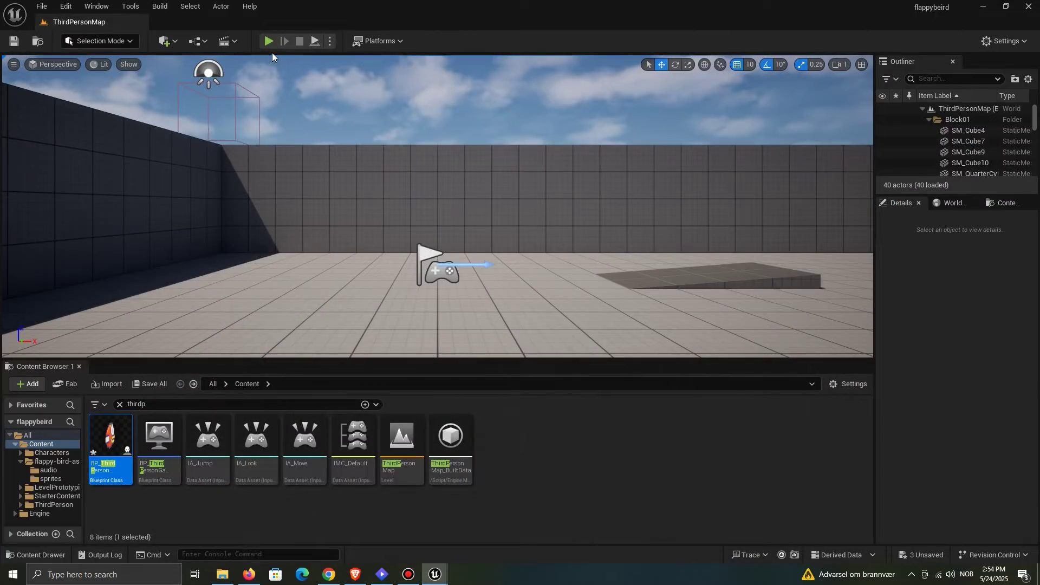
{"action": "left_click", "coordinate": [269, 41]}
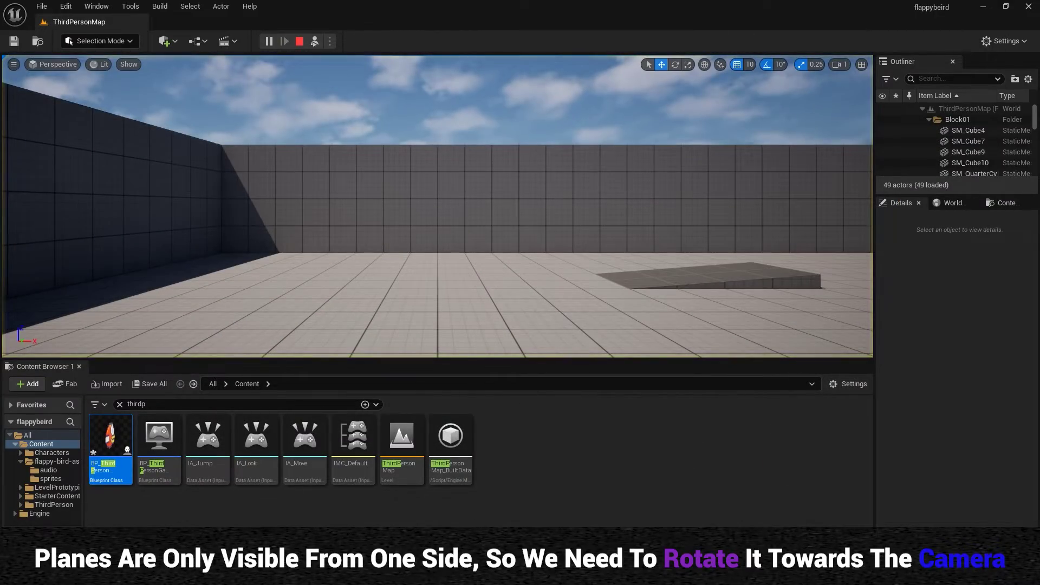
{"action": "mouse_move", "coordinate": [435, 574]}
{"action": "left_click", "coordinate": [490, 509]}
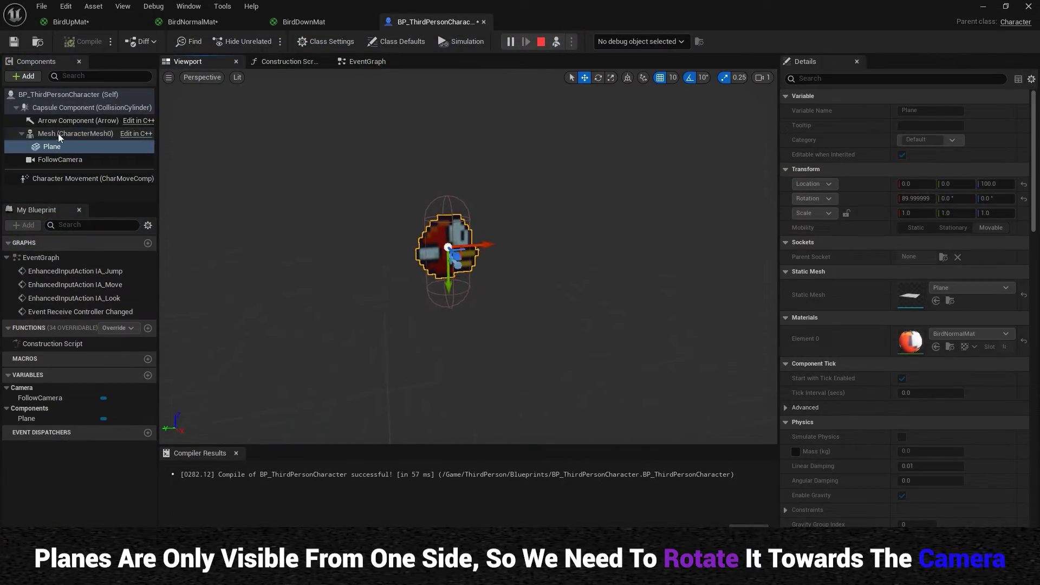
Step: Rotate the bird plane to 90° about Z so its front faces FollowCamera
{"action": "double_click", "coordinate": [60, 159]}
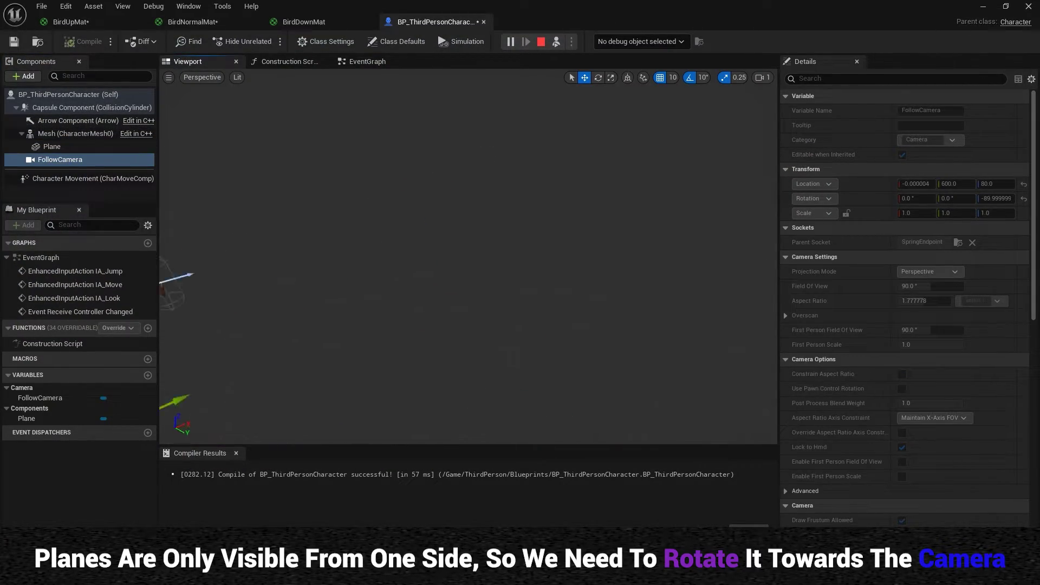
{"action": "left_click", "coordinate": [83, 147]}
{"action": "key", "text": "e"}
{"action": "left_click_drag", "start_coordinate": [460, 234], "coordinate": [479, 233]}
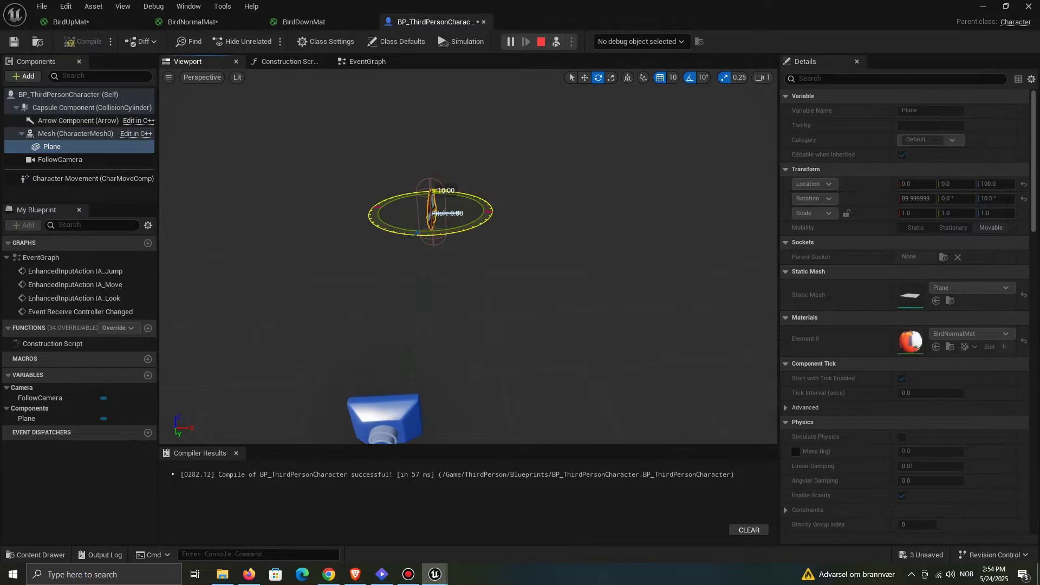
{"action": "key", "text": "w"}
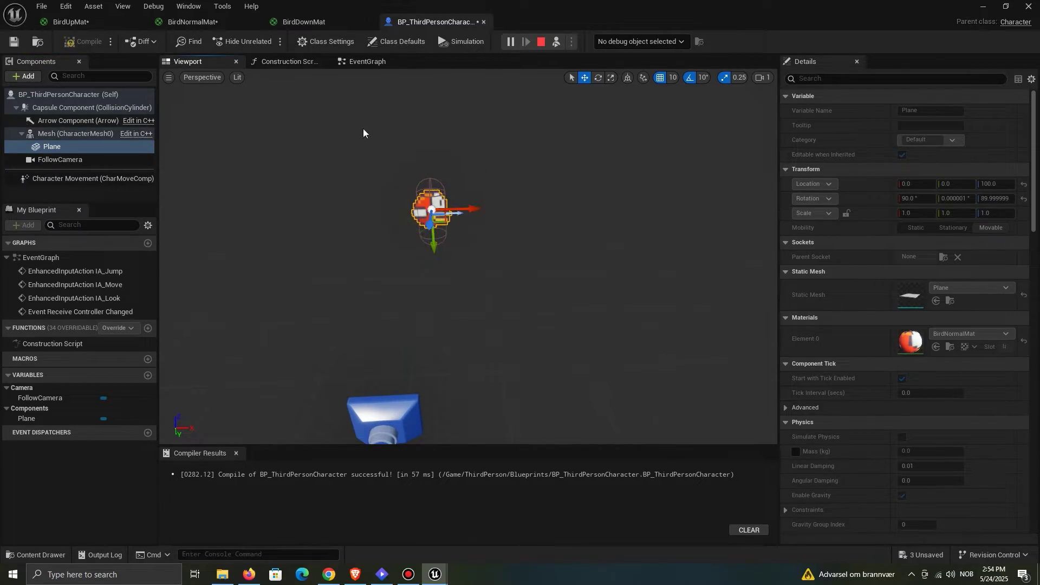
{"action": "left_click", "coordinate": [100, 121]}
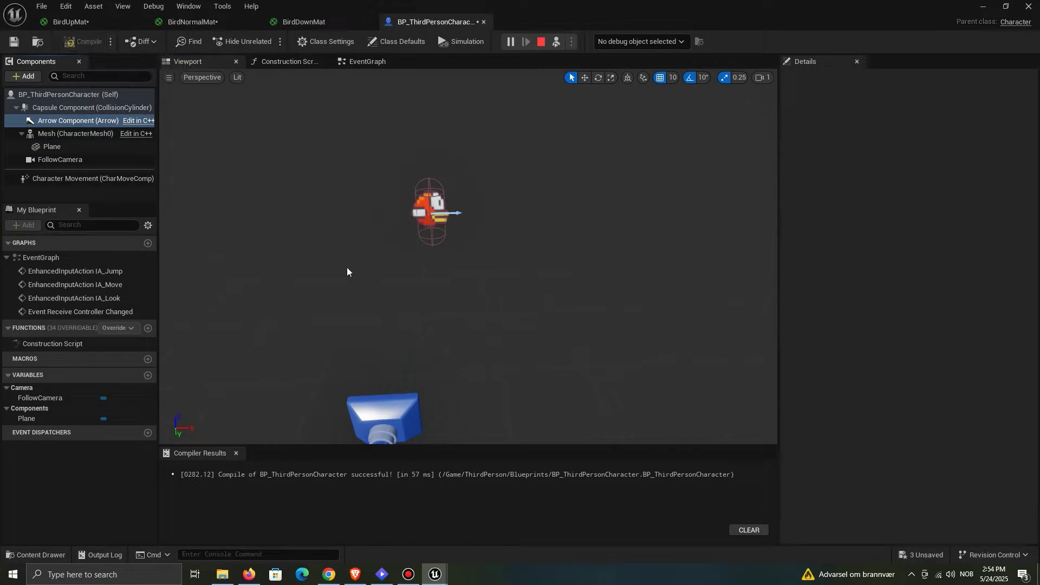
Step: Stop the running play session and compile the character blueprint
{"action": "left_click", "coordinate": [987, 5]}
{"action": "left_click", "coordinate": [301, 41]}
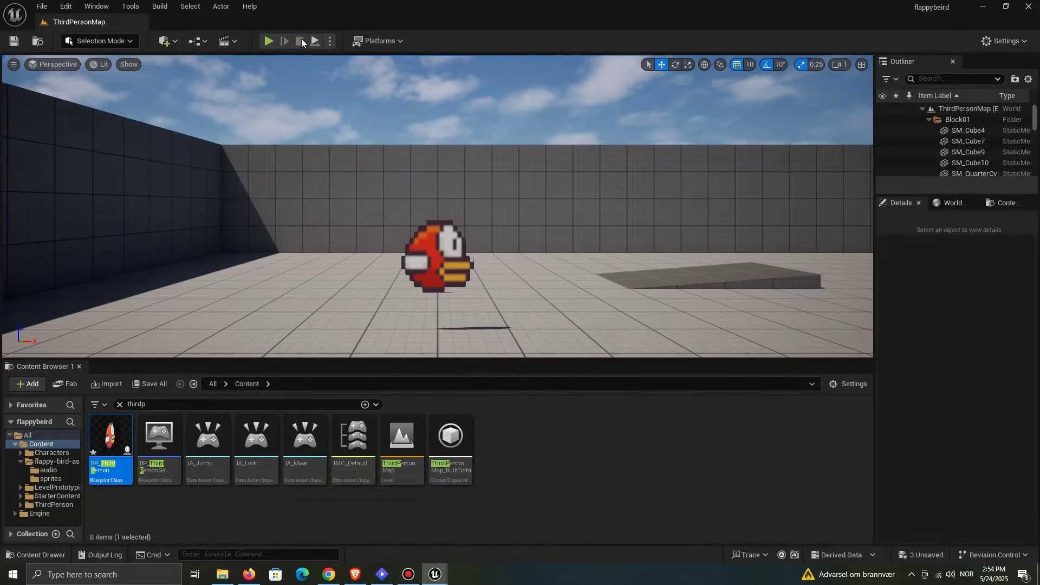
{"action": "mouse_move", "coordinate": [435, 574]}
{"action": "left_click", "coordinate": [493, 509]}
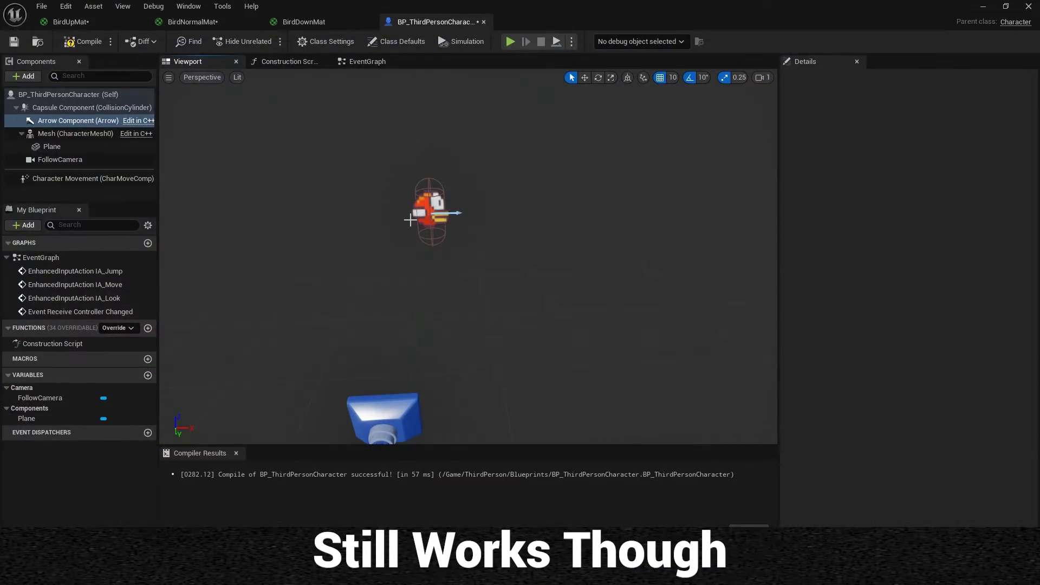
{"action": "left_click", "coordinate": [81, 43]}
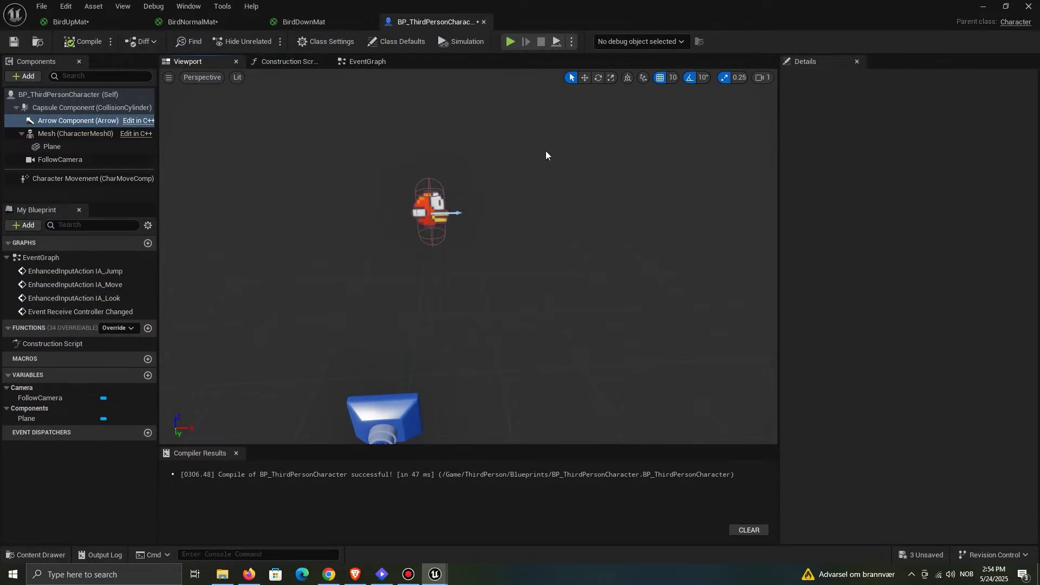
Step: Play-test the bird character in the level, trying a jump, and end the session
{"action": "left_click", "coordinate": [983, 7]}
{"action": "left_click", "coordinate": [270, 42]}
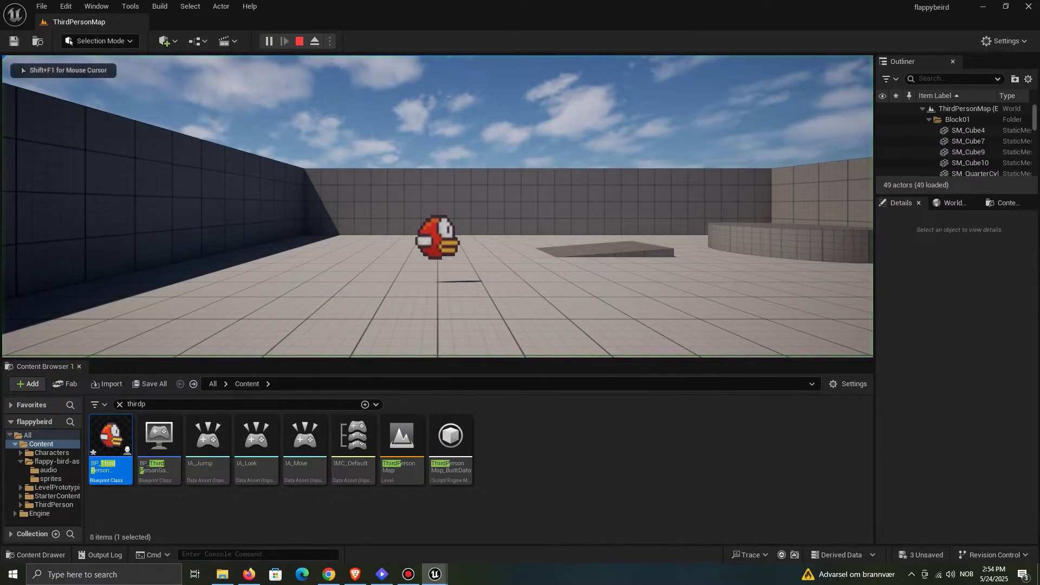
{"action": "key", "text": "space"}
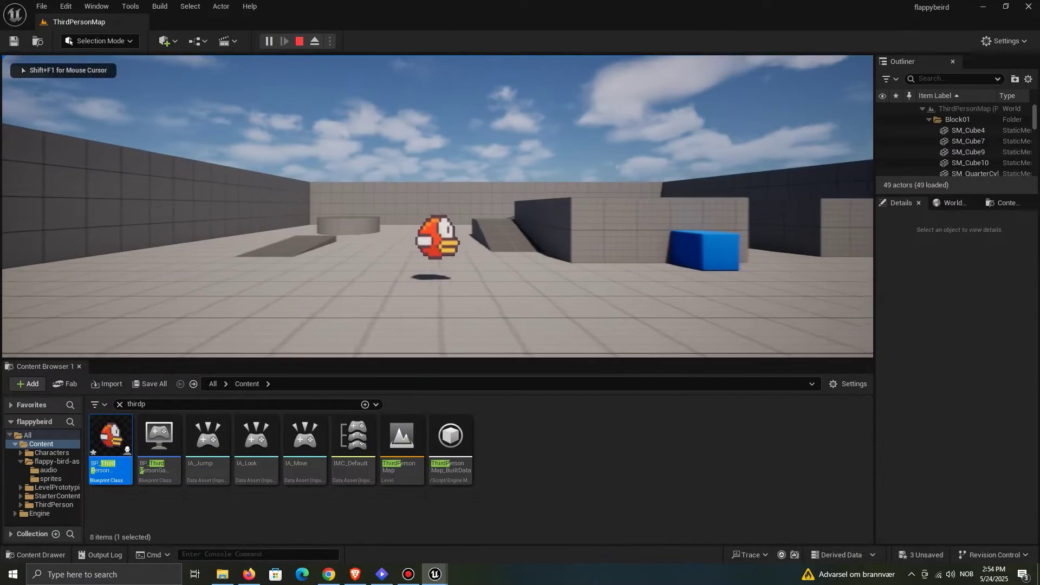
{"action": "key", "text": "Escape"}
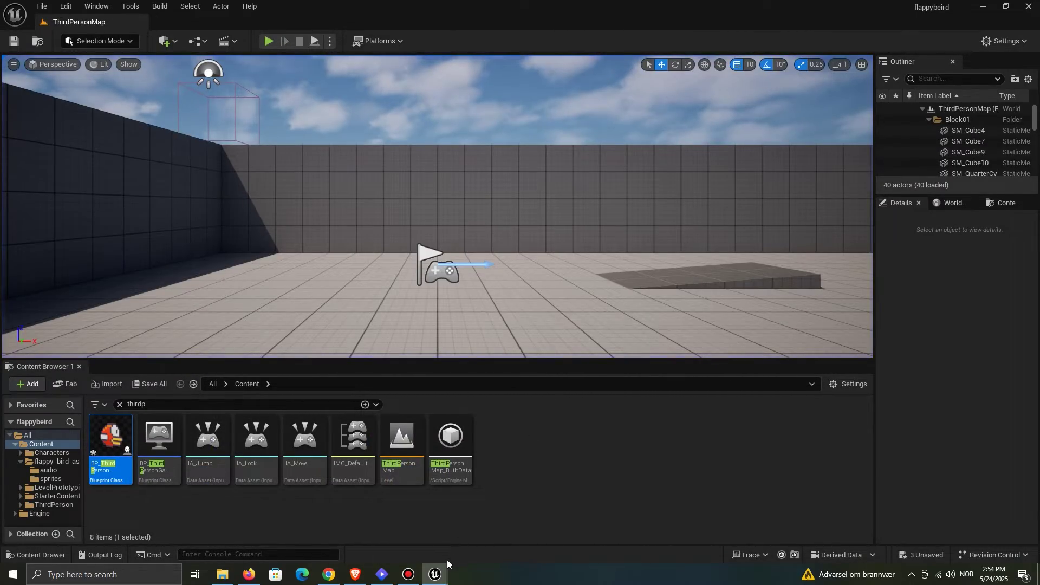
Step: Break the execution links of the camera look and movement input events in the character's event graph
{"action": "mouse_move", "coordinate": [439, 571]}
{"action": "left_click", "coordinate": [493, 523]}
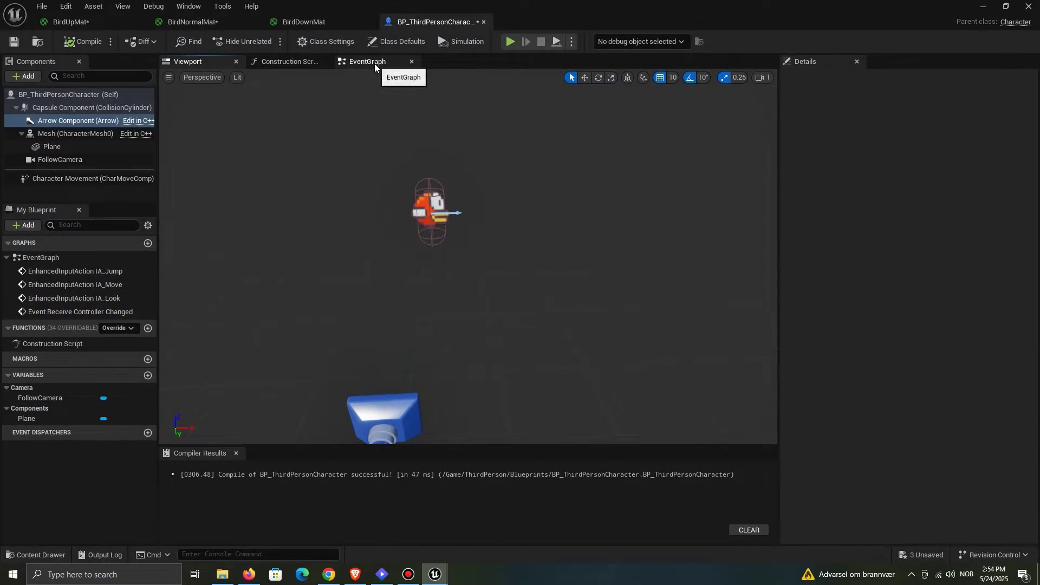
{"action": "left_click", "coordinate": [375, 63]}
{"action": "scroll", "coordinate": [534, 187], "scroll_direction": "down", "scroll_amount": 4}
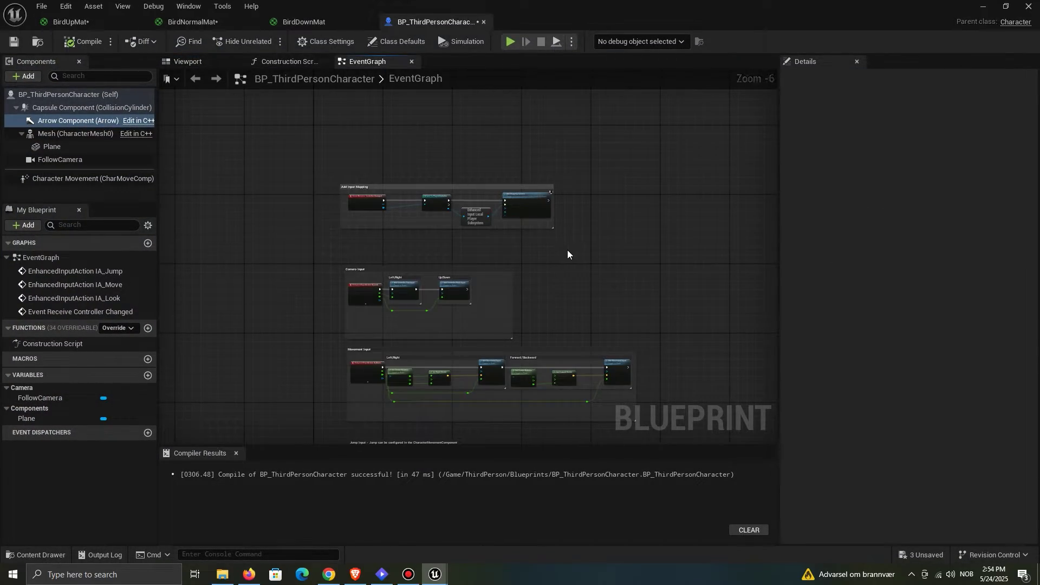
{"action": "right_click_drag", "start_coordinate": [471, 377], "coordinate": [478, 320]}
{"action": "scroll", "coordinate": [414, 316], "scroll_direction": "up", "scroll_amount": 5}
{"action": "left_click", "coordinate": [331, 297], "text": "alt"}
{"action": "scroll", "coordinate": [370, 282], "scroll_direction": "down", "scroll_amount": 3}
{"action": "mouse_move", "coordinate": [382, 210]}
{"action": "right_mouse_down"}
{"action": "mouse_move", "coordinate": [434, 344]}
{"action": "mouse_move", "coordinate": [459, 370]}
{"action": "mouse_move", "coordinate": [461, 109]}
{"action": "right_mouse_up"}
{"action": "left_click", "coordinate": [417, 299], "text": "alt"}
Step: Delete the IA_Jump event, its Jump and Stop Jumping nodes, and the Jump Input comment box
{"action": "scroll", "coordinate": [440, 185], "scroll_direction": "down", "scroll_amount": 1}
{"action": "scroll", "coordinate": [493, 273], "scroll_direction": "up", "scroll_amount": 3}
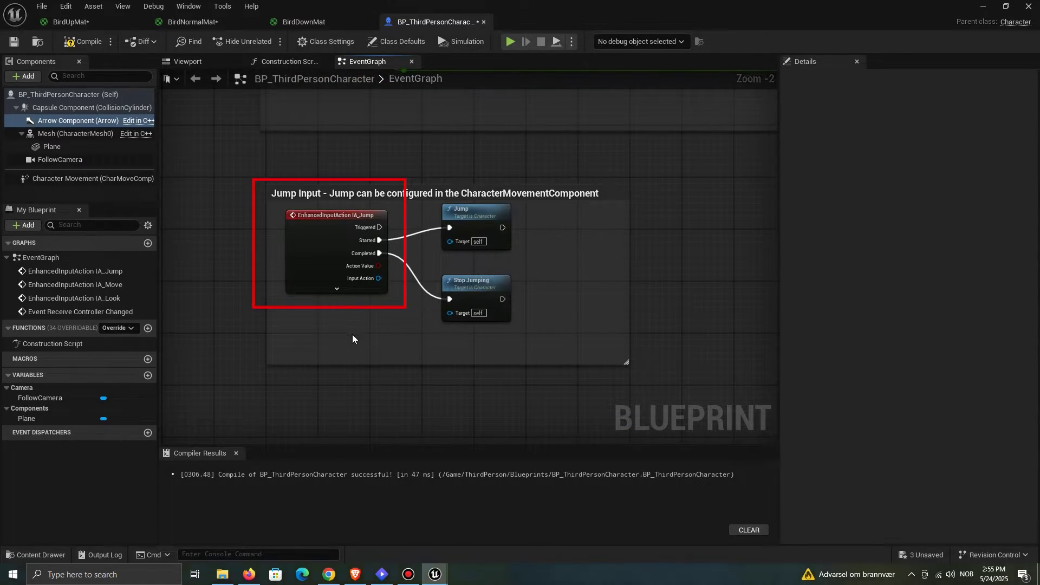
{"action": "left_click_drag", "start_coordinate": [476, 219], "coordinate": [477, 220]}
{"action": "key", "text": "Delete"}
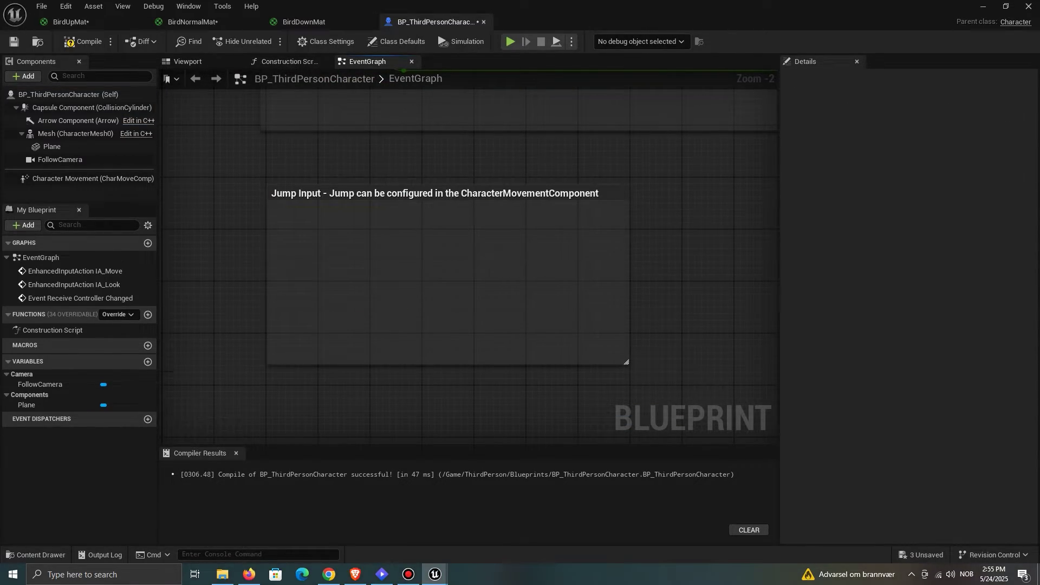
{"action": "right_click_drag", "start_coordinate": [318, 433], "coordinate": [312, 356]}
{"action": "left_click_drag", "start_coordinate": [313, 356], "coordinate": [531, 123]}
{"action": "key", "text": "Delete"}
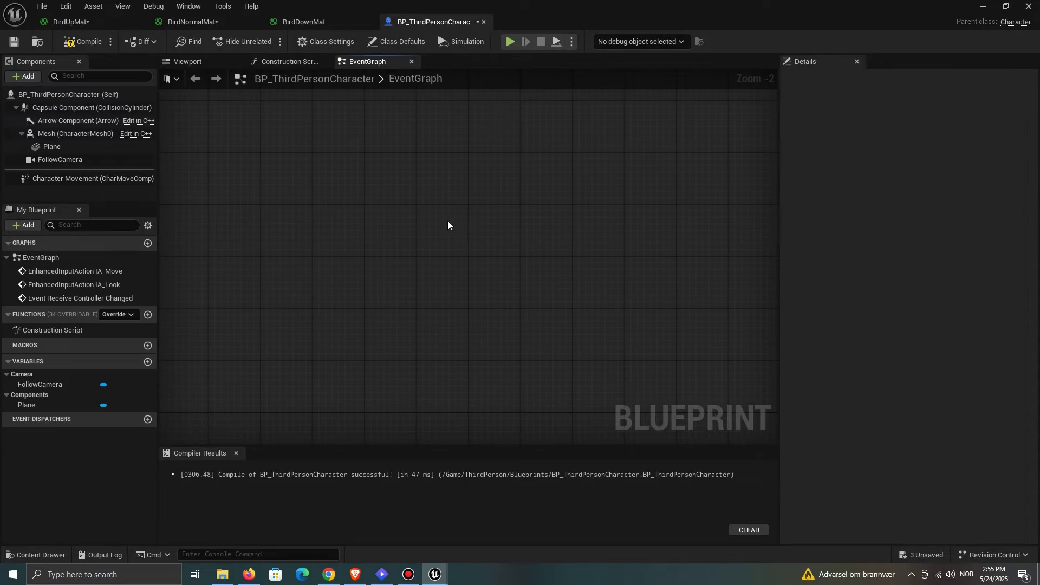
Step: Add a Space Bar keyboard event to the empty area of the event graph
{"action": "right_click", "coordinate": [436, 239]}
{"action": "type", "text": "space bar"}
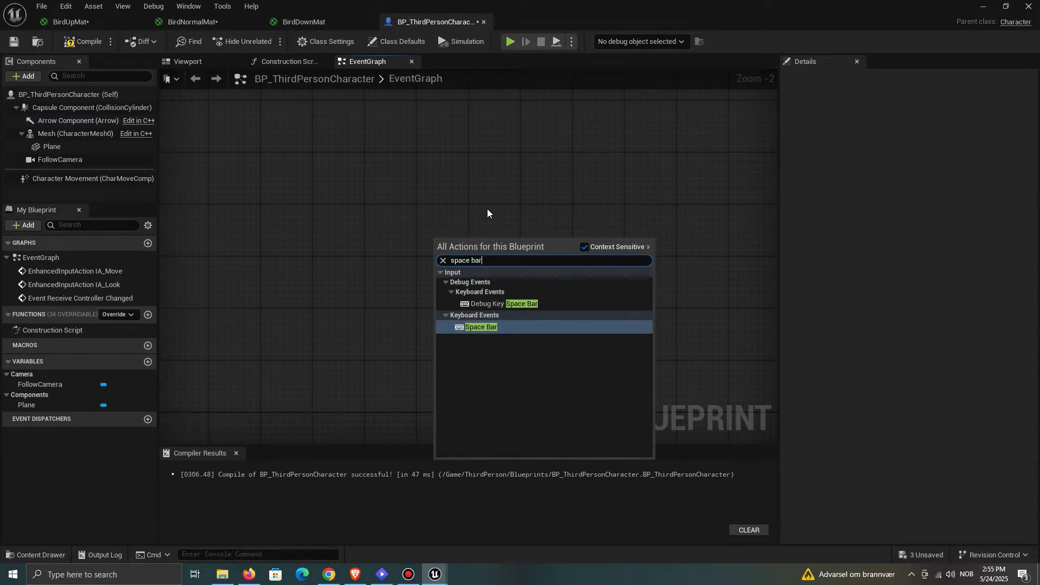
{"action": "key", "text": "Return"}
{"action": "left_click_drag", "start_coordinate": [456, 243], "coordinate": [378, 249]}
{"action": "left_click", "coordinate": [408, 266]}
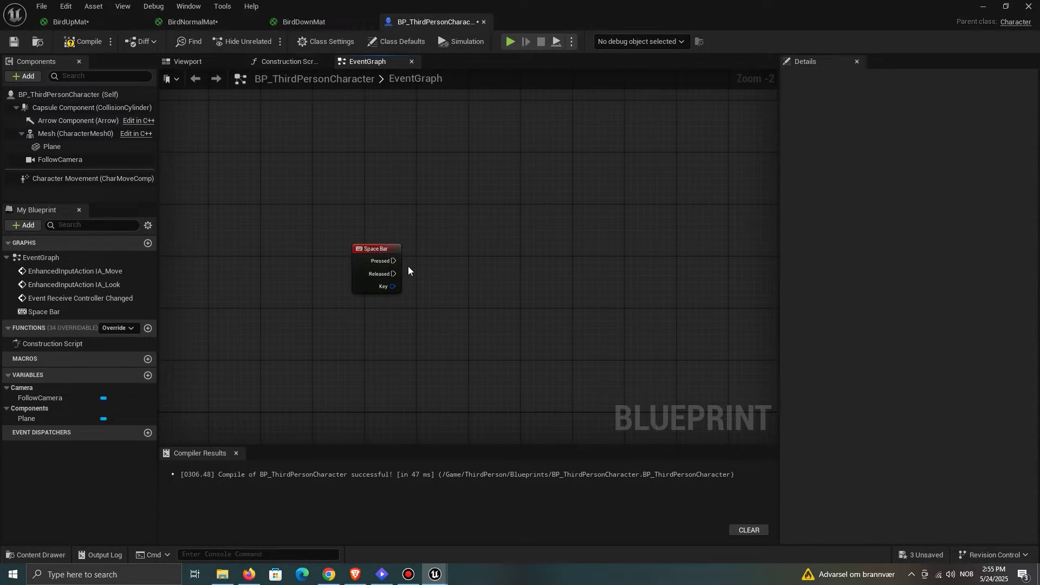
Step: Connect a Launch Character node to the Space Bar event's Pressed output, with a Z launch velocity of 600
{"action": "left_click_drag", "start_coordinate": [480, 218], "coordinate": [493, 208]}
{"action": "type", "text": "launch chara"}
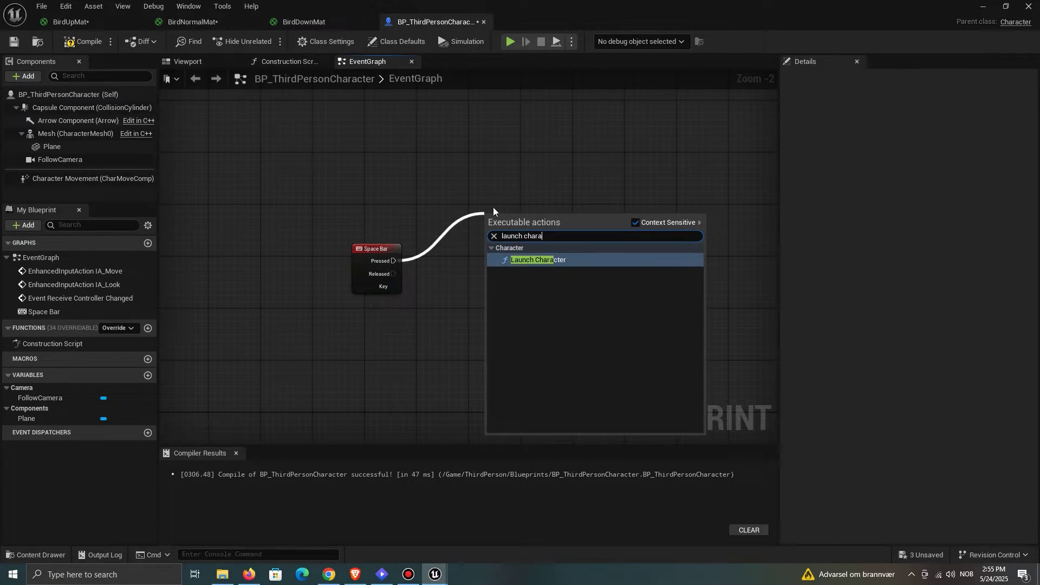
{"action": "left_click", "coordinate": [554, 262]}
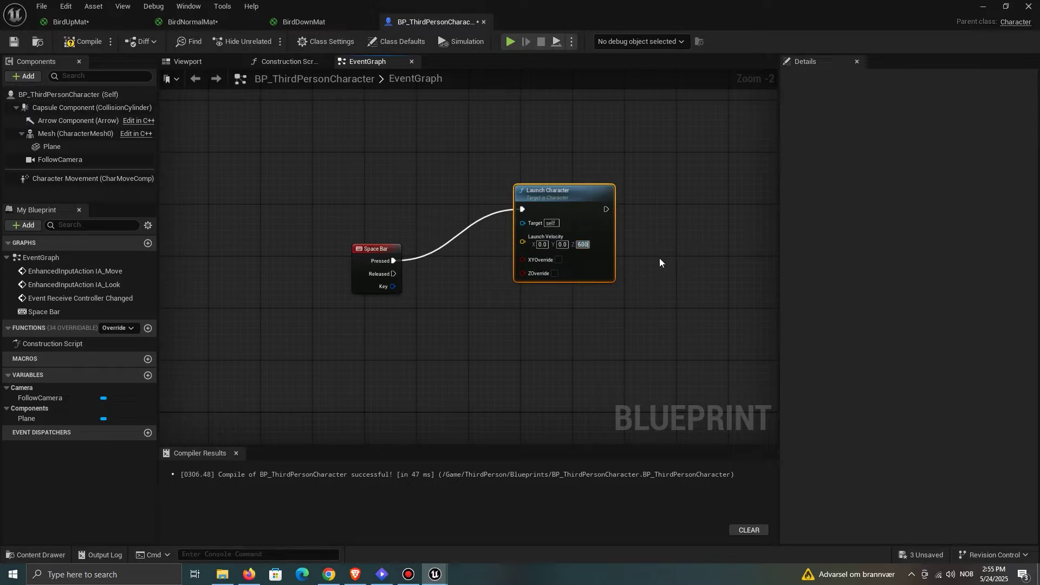
Step: Enable ZOverride on the Launch Character node and compile the character blueprint
{"action": "left_click", "coordinate": [555, 273]}
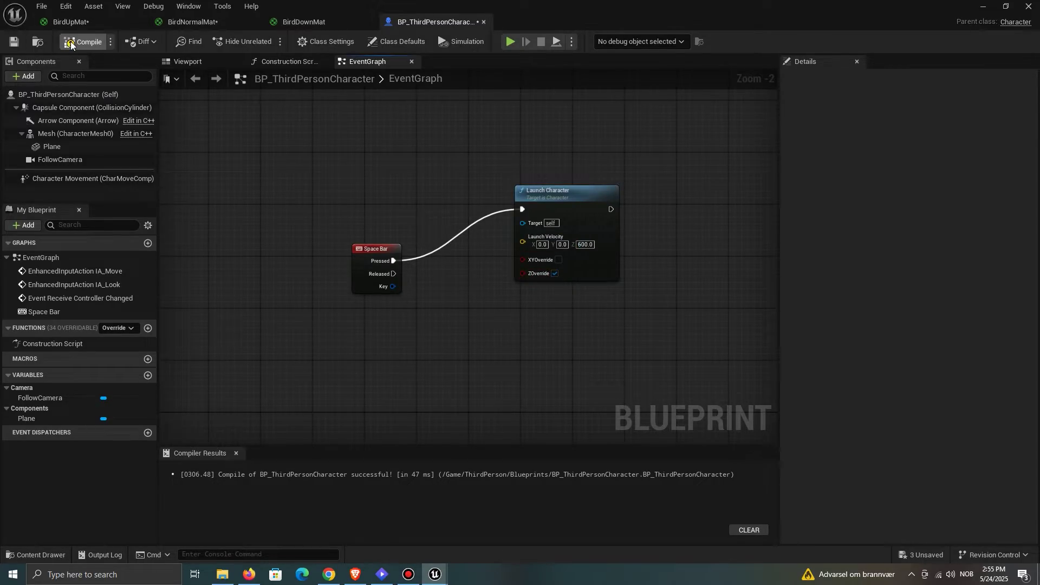
{"action": "left_click", "coordinate": [982, 6]}
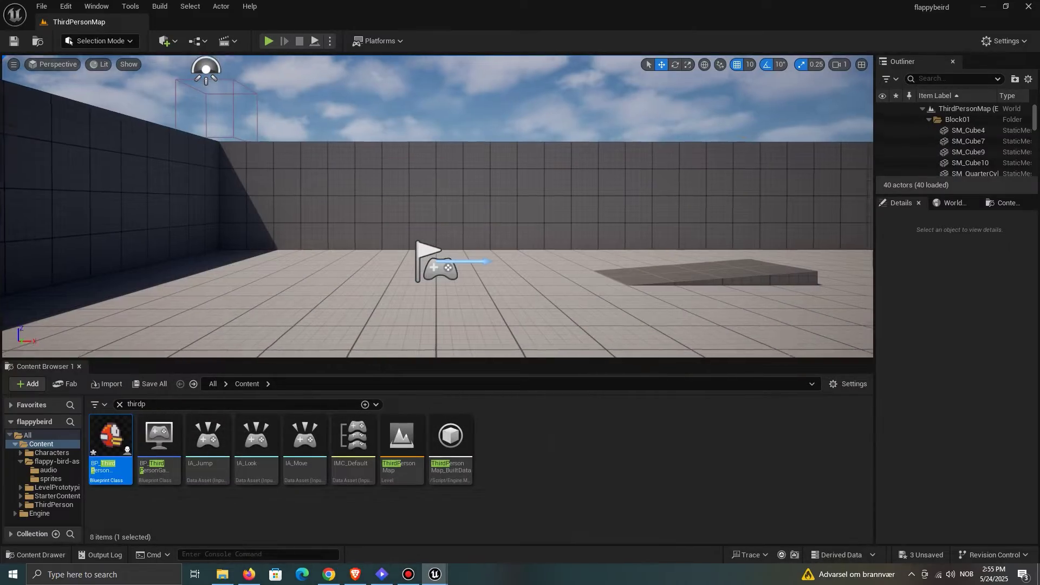
Step: Delete the walls, ramps, blocks and cubes from the level, keeping the floor
{"action": "left_click", "coordinate": [572, 184]}
{"action": "key", "text": "Delete"}
{"action": "left_click", "coordinate": [632, 249]}
{"action": "key", "text": "Delete"}
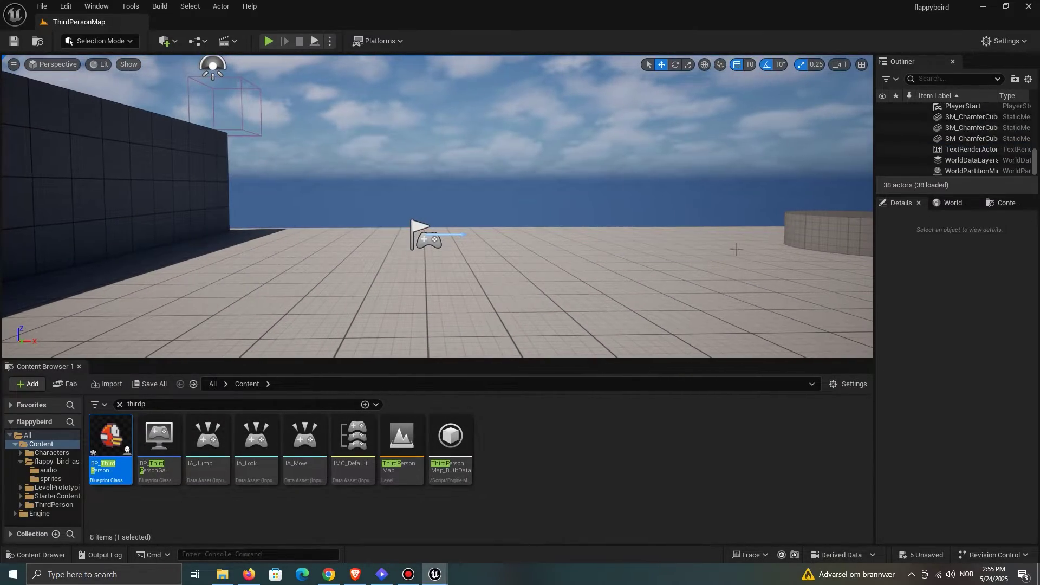
{"action": "left_click", "coordinate": [811, 232]}
{"action": "key", "text": "Delete"}
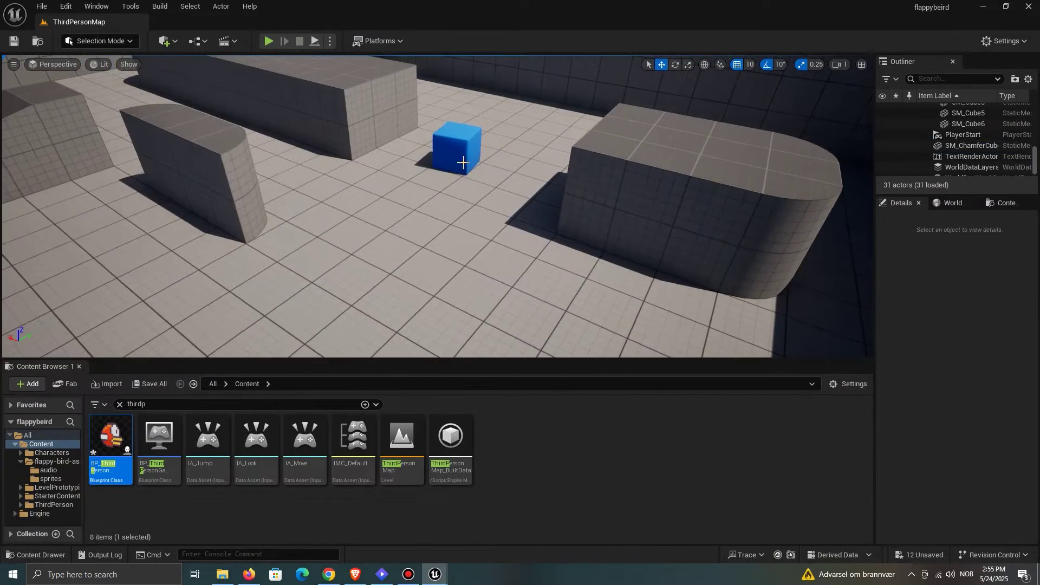
{"action": "left_click", "coordinate": [762, 246]}
{"action": "key", "text": "Delete"}
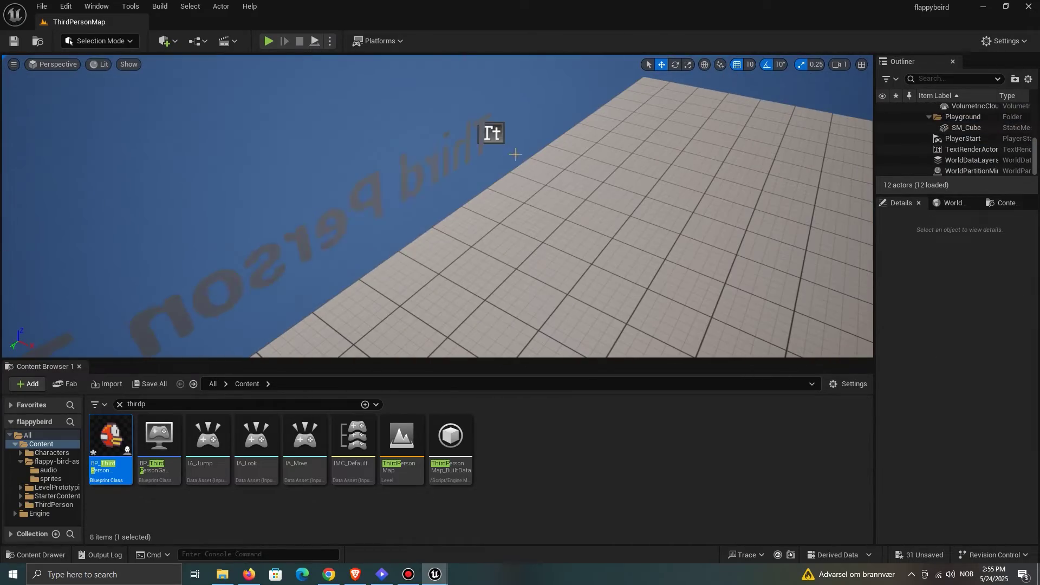
Step: Play-test the bird's space-bar flap in the level and save all unsaved assets
{"action": "key", "text": "alt+p"}
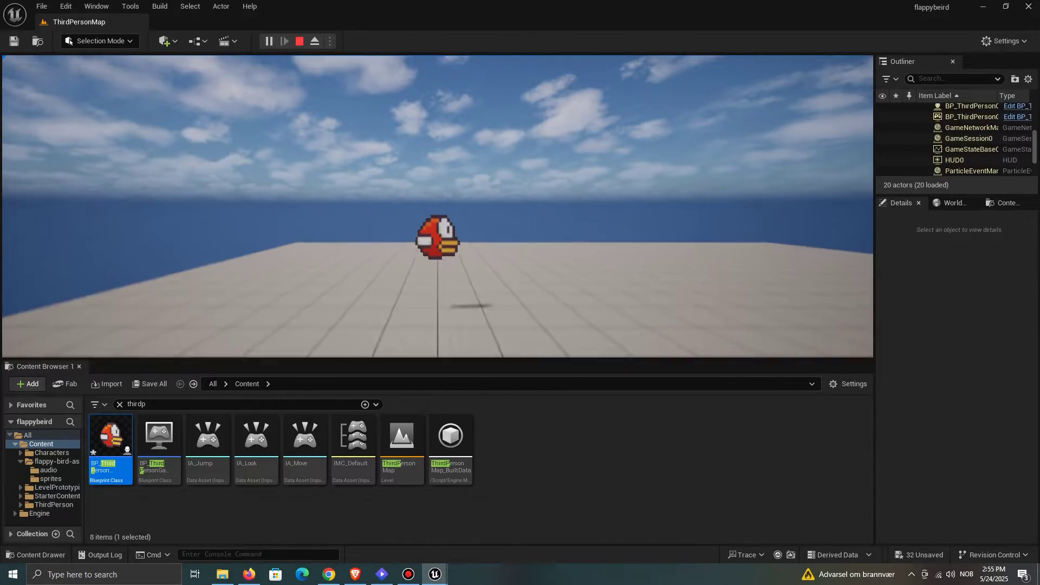
{"action": "key", "text": "space"}
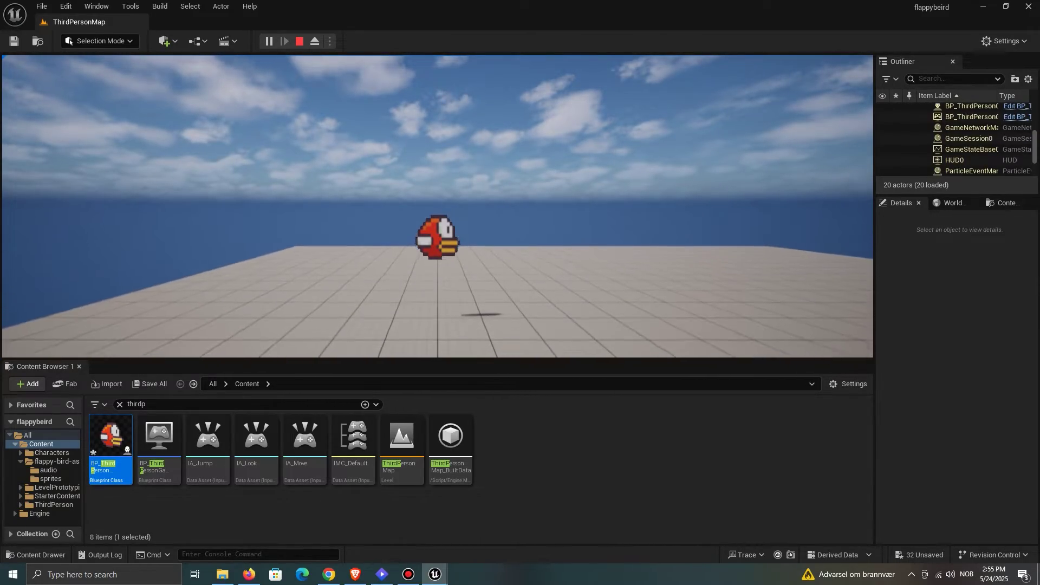
{"action": "key", "text": "Escape"}
{"action": "left_click", "coordinate": [919, 555]}
{"action": "left_click", "coordinate": [606, 409]}
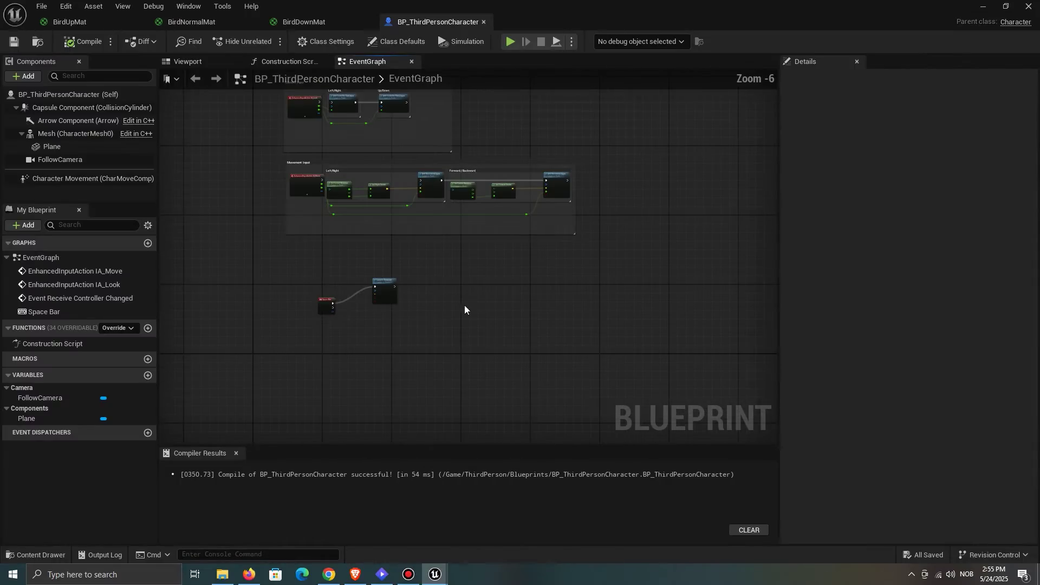
Step: Add an Event BeginPlay to the character's event graph and connect it to a Sequence node
{"action": "right_click_drag", "start_coordinate": [464, 305], "coordinate": [415, 301]}
{"action": "right_click", "coordinate": [500, 289]}
{"action": "type", "text": "beginplay"}
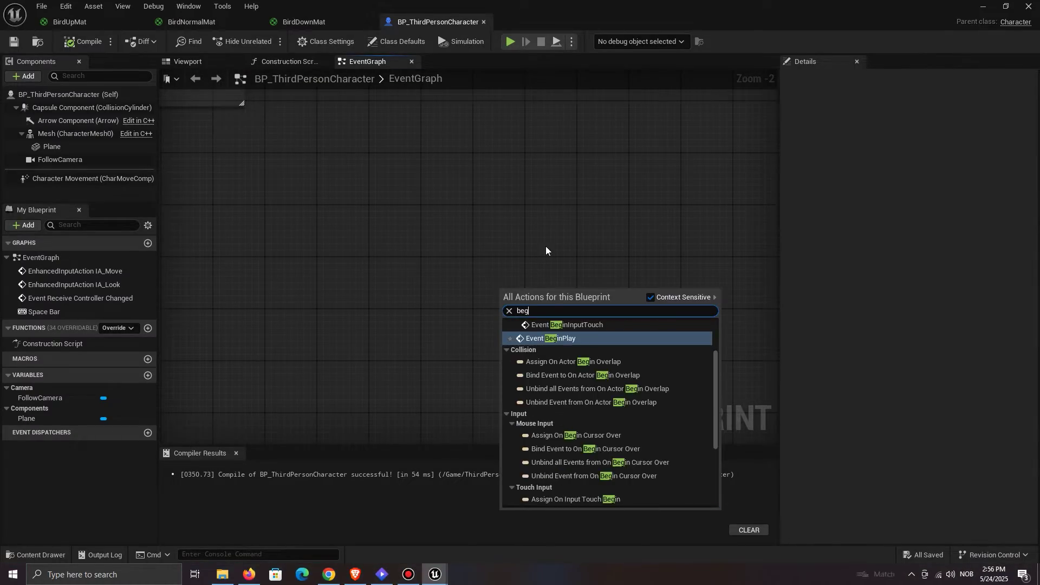
{"action": "key", "text": "Return"}
{"action": "right_click_drag", "start_coordinate": [571, 293], "coordinate": [399, 282]}
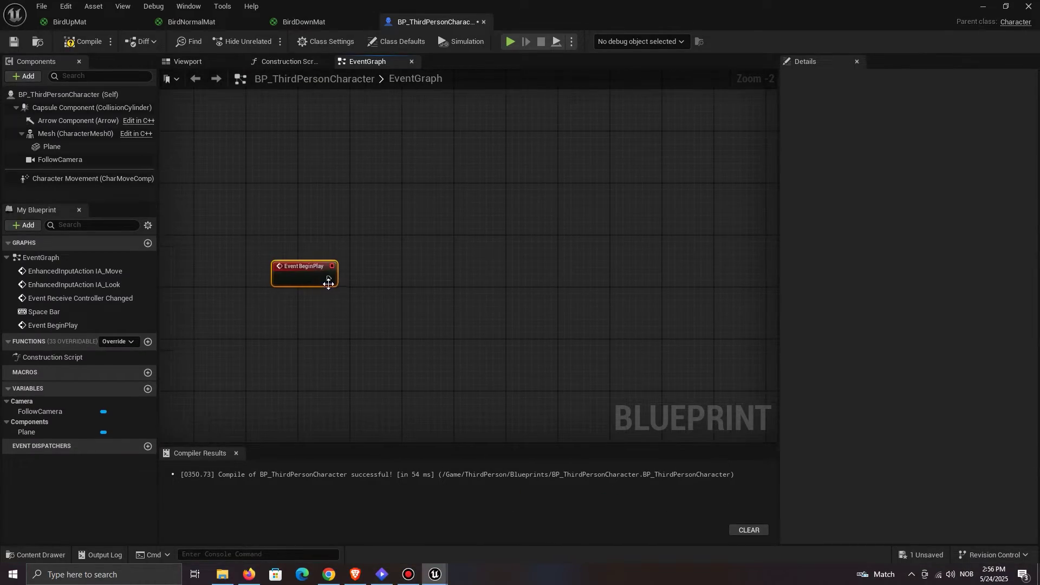
{"action": "left_click_drag", "start_coordinate": [396, 275], "coordinate": [396, 275]}
{"action": "type", "text": "seq"}
{"action": "left_click", "coordinate": [455, 325]}
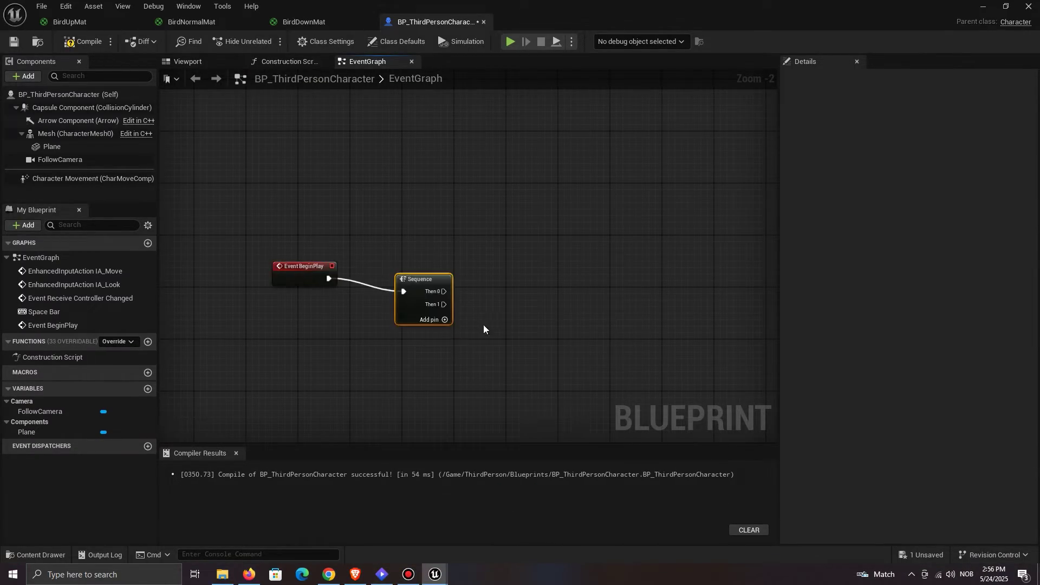
{"action": "left_click", "coordinate": [483, 323]}
Step: Connect the Sequence's Then 1 output to a Set Material node targeting the Plane, with BirdUpMat as the material
{"action": "right_click_drag", "start_coordinate": [443, 316], "coordinate": [364, 244]}
{"action": "left_click_drag", "start_coordinate": [85, 148], "coordinate": [523, 284]}
{"action": "type", "text": "set materi"}
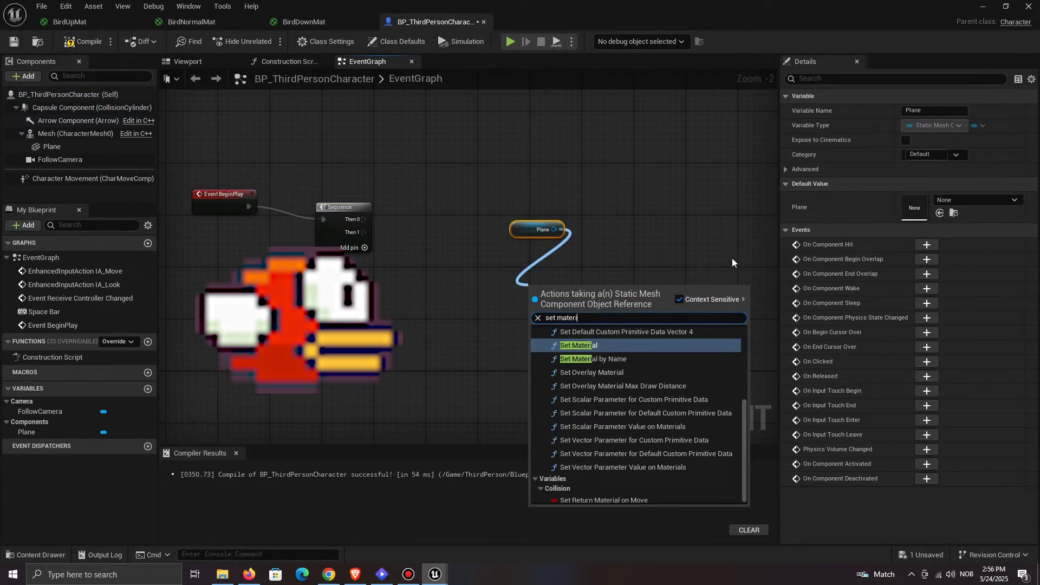
{"action": "left_click", "coordinate": [592, 341]}
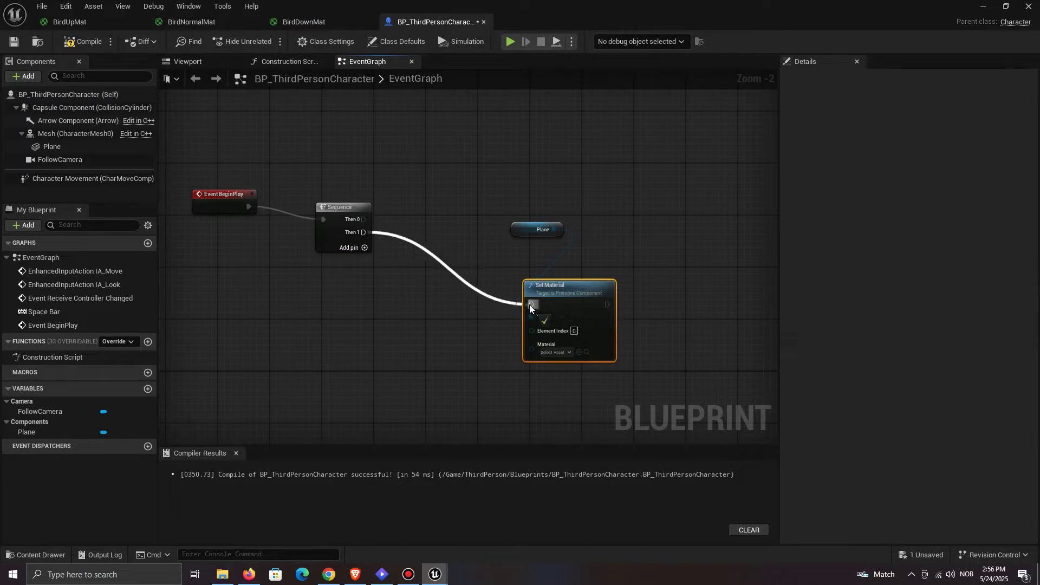
{"action": "left_click_drag", "start_coordinate": [530, 307], "coordinate": [531, 305]}
{"action": "scroll", "coordinate": [494, 293], "scroll_direction": "up", "scroll_amount": 2}
{"action": "left_click", "coordinate": [494, 346]}
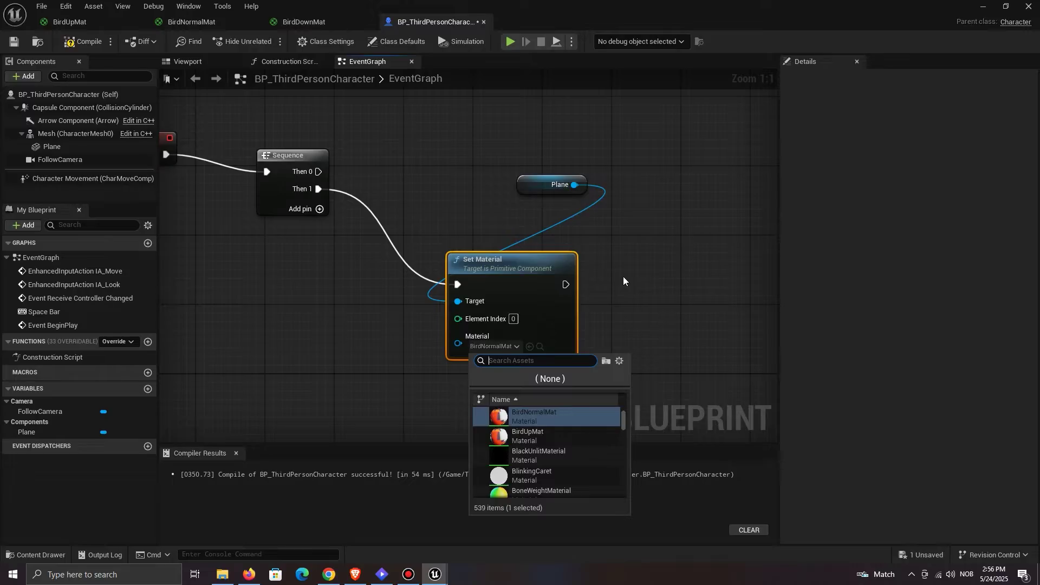
{"action": "scroll", "coordinate": [578, 421], "scroll_direction": "up", "scroll_amount": 2}
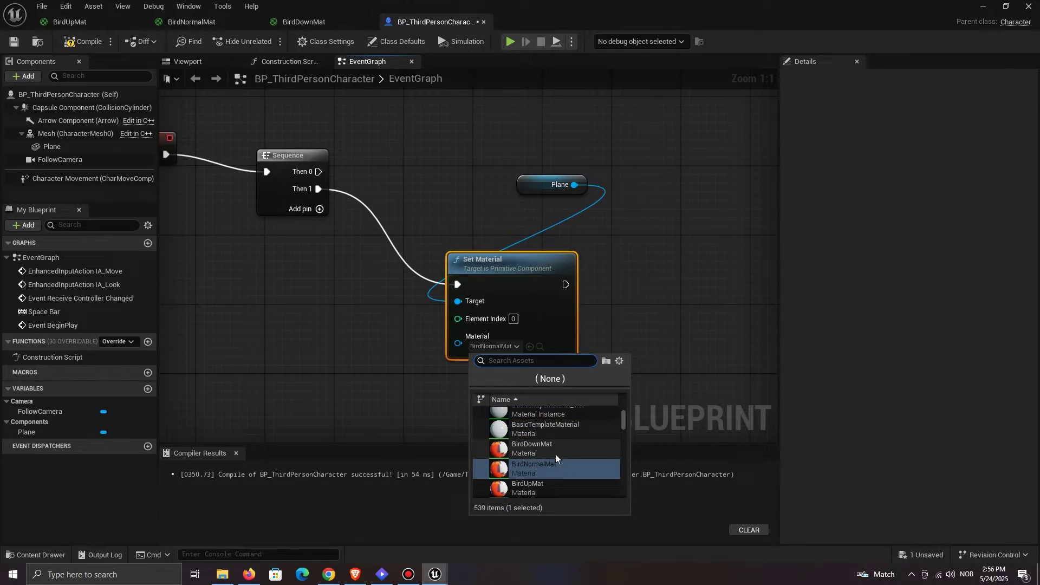
{"action": "left_click", "coordinate": [545, 484]}
Step: Add a Delay node with a duration of 0.08 after the BirdUpMat Set Material node
{"action": "right_click_drag", "start_coordinate": [602, 293], "coordinate": [437, 240]}
{"action": "left_click_drag", "start_coordinate": [469, 252], "coordinate": [471, 252]}
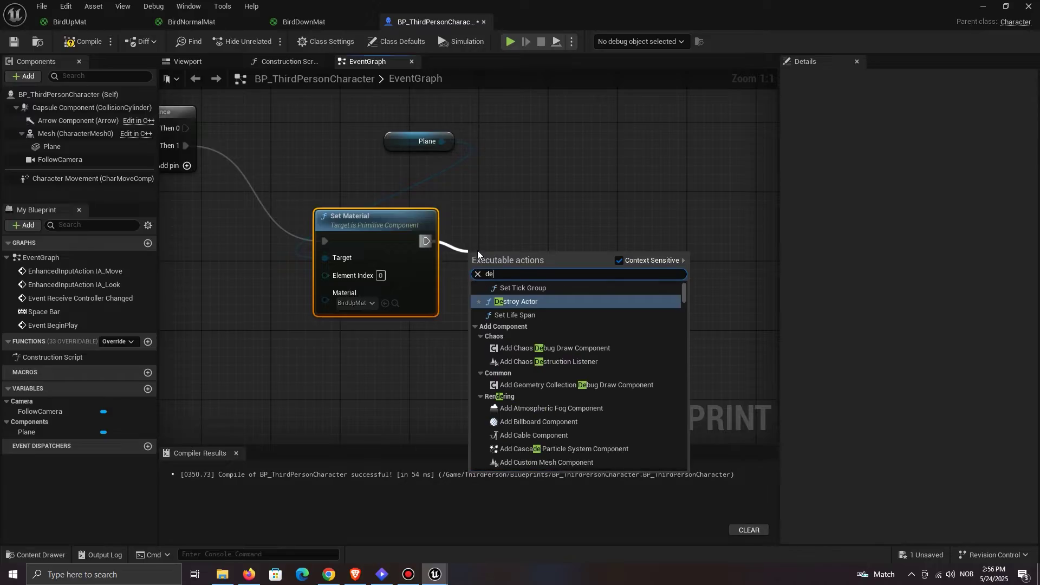
{"action": "type", "text": "delay"}
{"action": "left_click", "coordinate": [527, 316]}
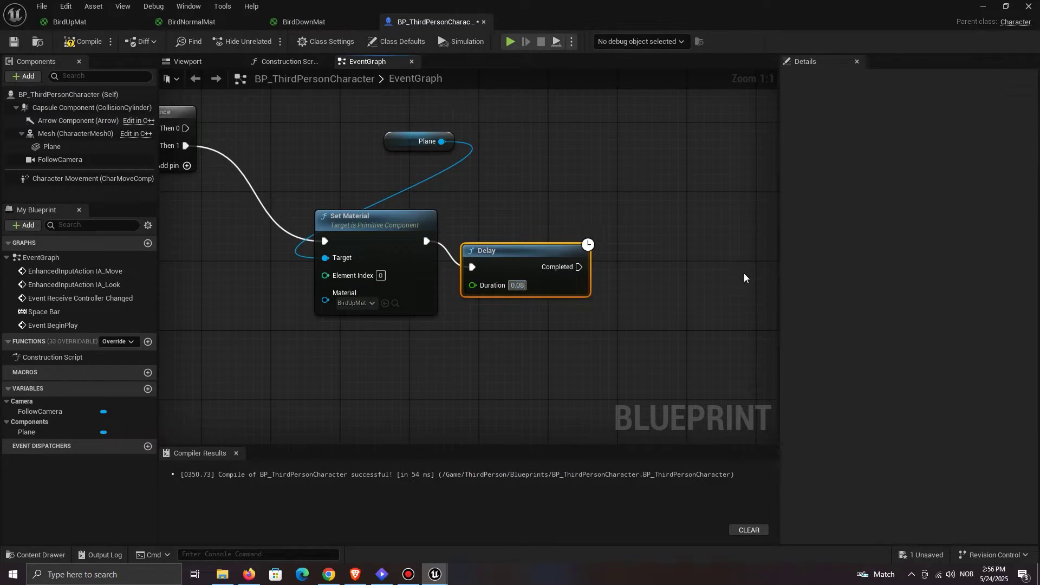
{"action": "key", "text": "Return"}
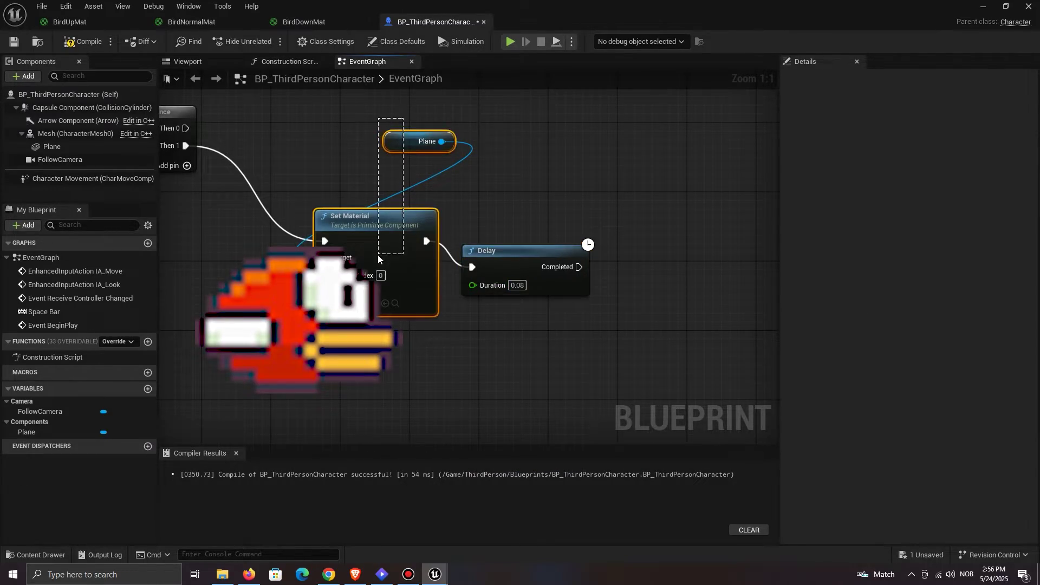
Step: Duplicate the Plane and Set Material nodes, connect the copy after the Delay and set its material to BirdNormalMat
{"action": "left_click_drag", "start_coordinate": [378, 255], "coordinate": [378, 256]}
{"action": "key", "text": "ctrl+c"}
{"action": "key", "text": "ctrl+v"}
{"action": "left_click_drag", "start_coordinate": [579, 267], "coordinate": [652, 264]}
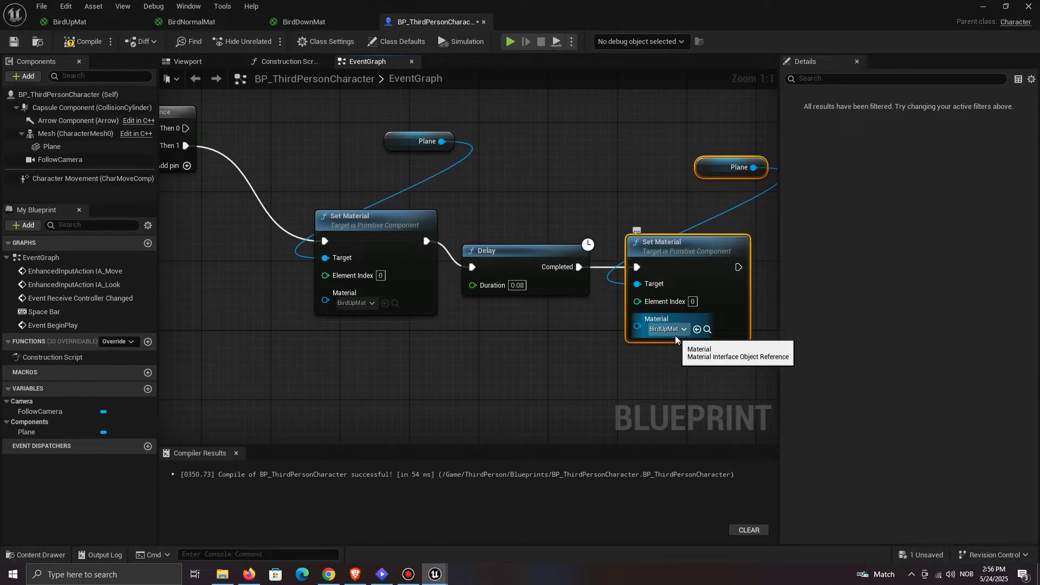
{"action": "left_click", "coordinate": [674, 332]}
{"action": "scroll", "coordinate": [752, 403], "scroll_direction": "up", "scroll_amount": 2}
{"action": "left_click", "coordinate": [740, 410]}
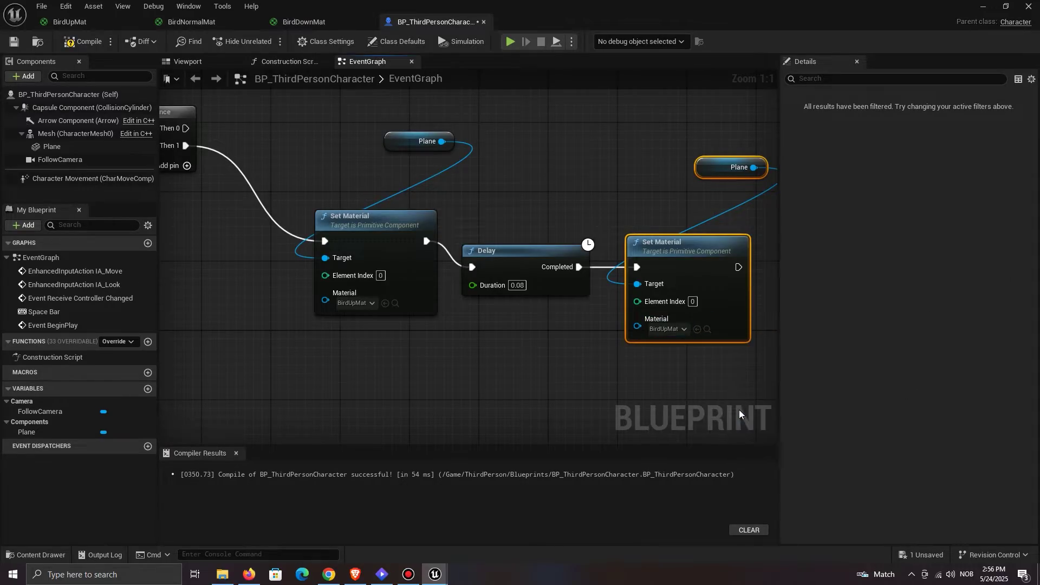
Step: Paste a third Plane and Set Material pair and a copy of the 0.08 Delay after the BirdNormalMat node
{"action": "right_click_drag", "start_coordinate": [725, 372], "coordinate": [518, 369]}
{"action": "left_click", "coordinate": [574, 309]}
{"action": "left_click_drag", "start_coordinate": [448, 142], "coordinate": [623, 295]}
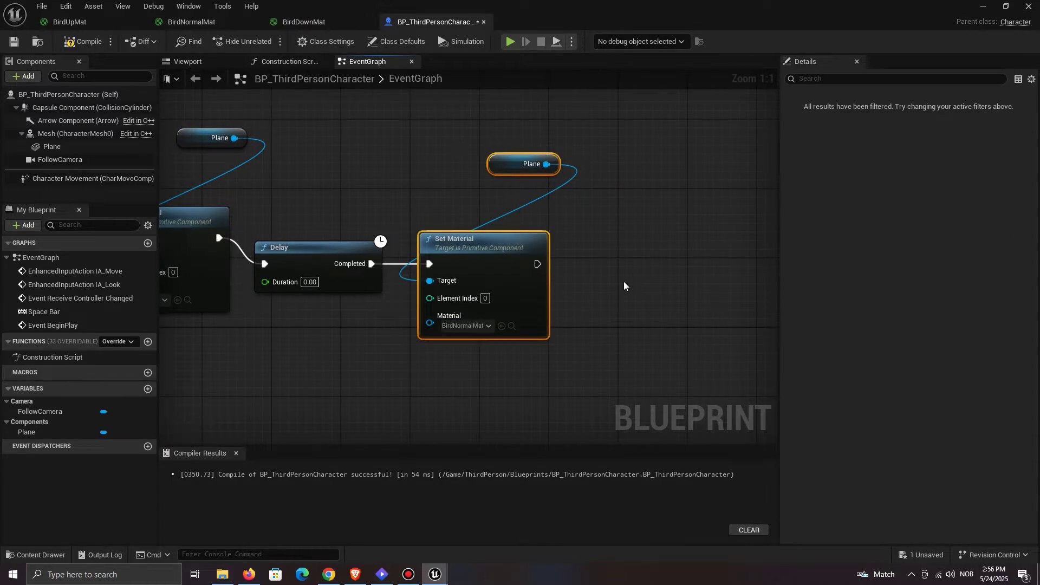
{"action": "key", "text": "ctrl+v"}
{"action": "scroll", "coordinate": [626, 330], "scroll_direction": "down", "scroll_amount": 2}
{"action": "right_click_drag", "start_coordinate": [626, 329], "coordinate": [501, 304]}
{"action": "left_click_drag", "start_coordinate": [500, 304], "coordinate": [605, 257]}
{"action": "left_click", "coordinate": [424, 233]}
{"action": "left_click", "coordinate": [292, 243]}
{"action": "key", "text": "ctrl+v"}
{"action": "left_click_drag", "start_coordinate": [501, 270], "coordinate": [470, 256]}
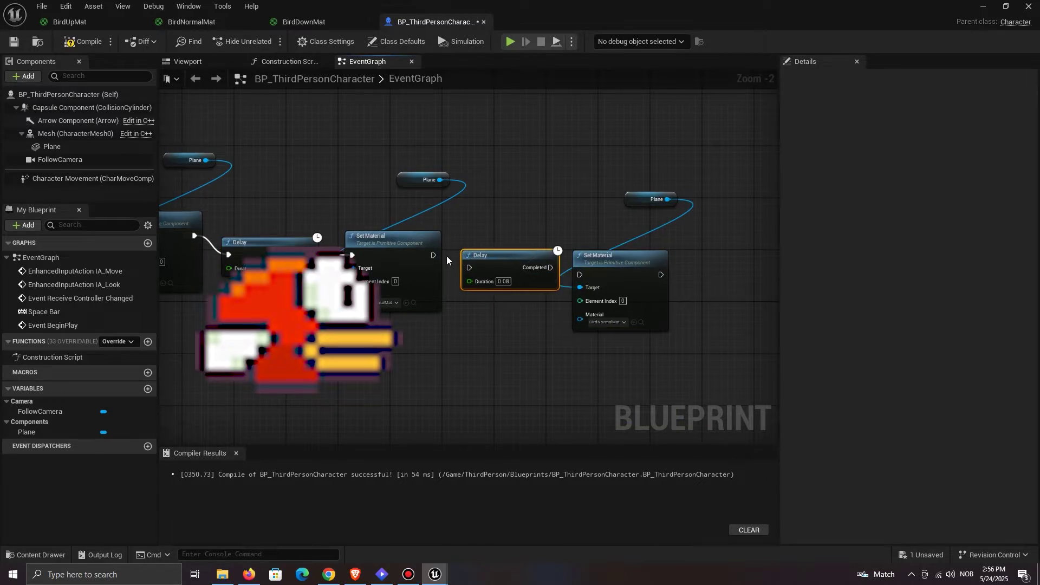
Step: Chain the pasted Delay between the second and third Set Material nodes and set the third one's material to BirdDownMat
{"action": "scroll", "coordinate": [473, 268], "scroll_direction": "up", "scroll_amount": 2}
{"action": "left_click_drag", "start_coordinate": [577, 260], "coordinate": [618, 269]}
{"action": "left_click", "coordinate": [675, 331]}
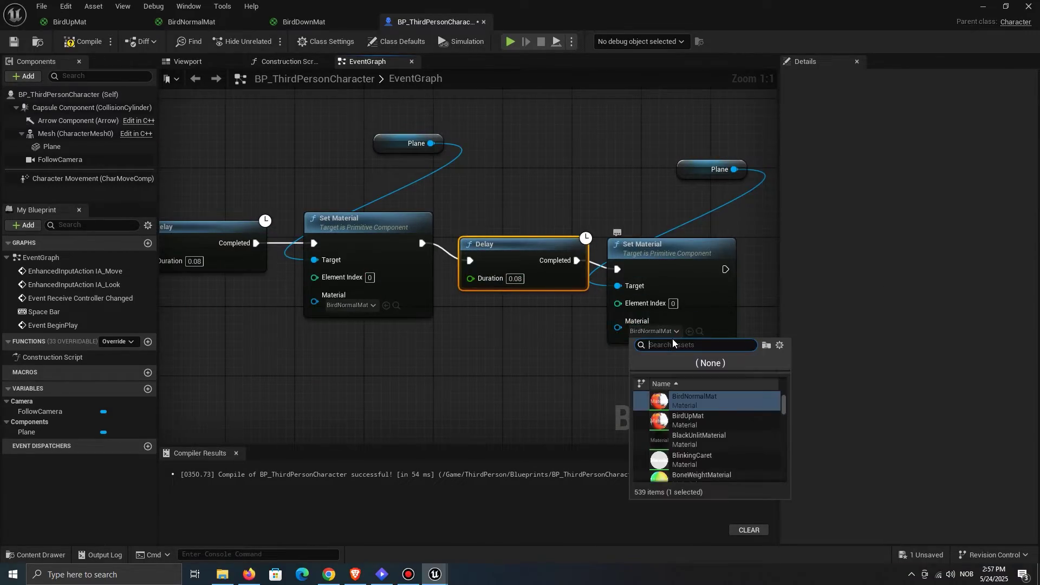
{"action": "scroll", "coordinate": [737, 408], "scroll_direction": "up", "scroll_amount": 1}
{"action": "left_click", "coordinate": [726, 415]}
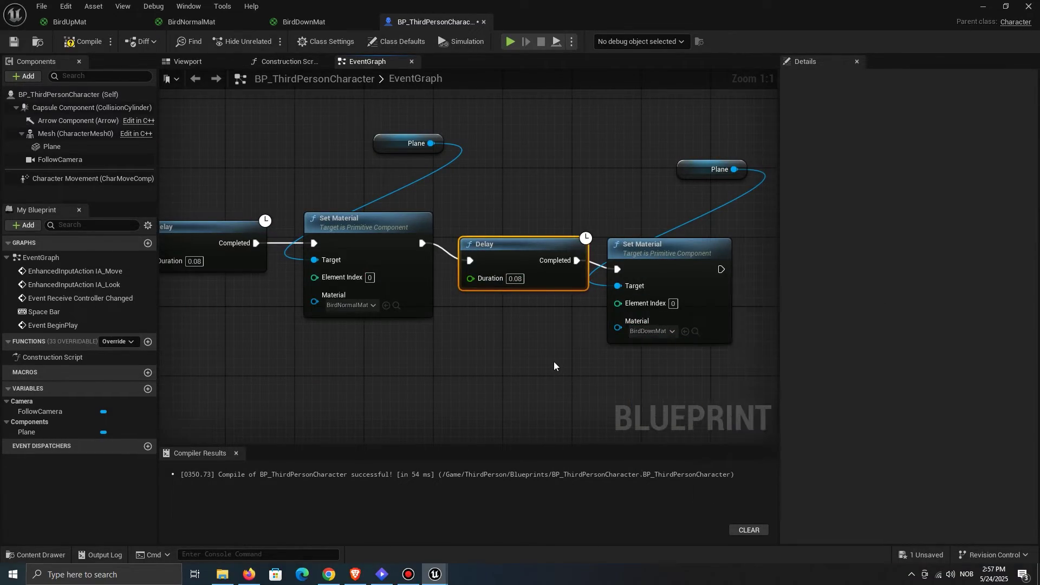
Step: Tidy the BirdDownMat node's placement and paste a copy of its Delay, Plane and Set Material group behind it
{"action": "scroll", "coordinate": [554, 362], "scroll_direction": "down", "scroll_amount": 2}
{"action": "left_click_drag", "start_coordinate": [644, 287], "coordinate": [643, 280]}
{"action": "left_click", "coordinate": [531, 247]}
{"action": "right_click_drag", "start_coordinate": [530, 247], "coordinate": [425, 216]}
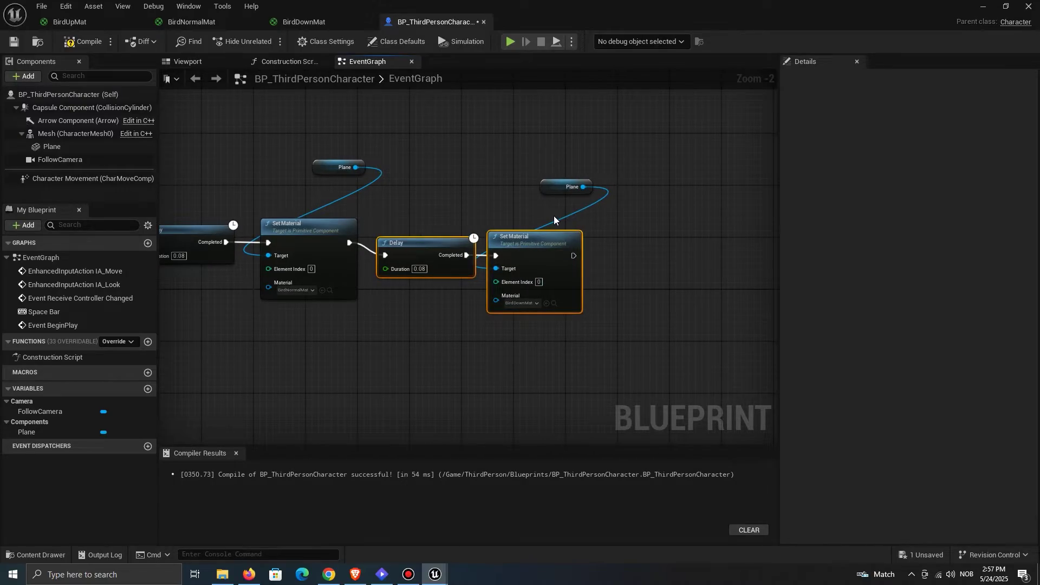
{"action": "left_click_drag", "start_coordinate": [553, 216], "coordinate": [596, 178]}
{"action": "key", "text": "ctrl+c"}
{"action": "key", "text": "ctrl+v"}
{"action": "left_click_drag", "start_coordinate": [612, 288], "coordinate": [643, 242]}
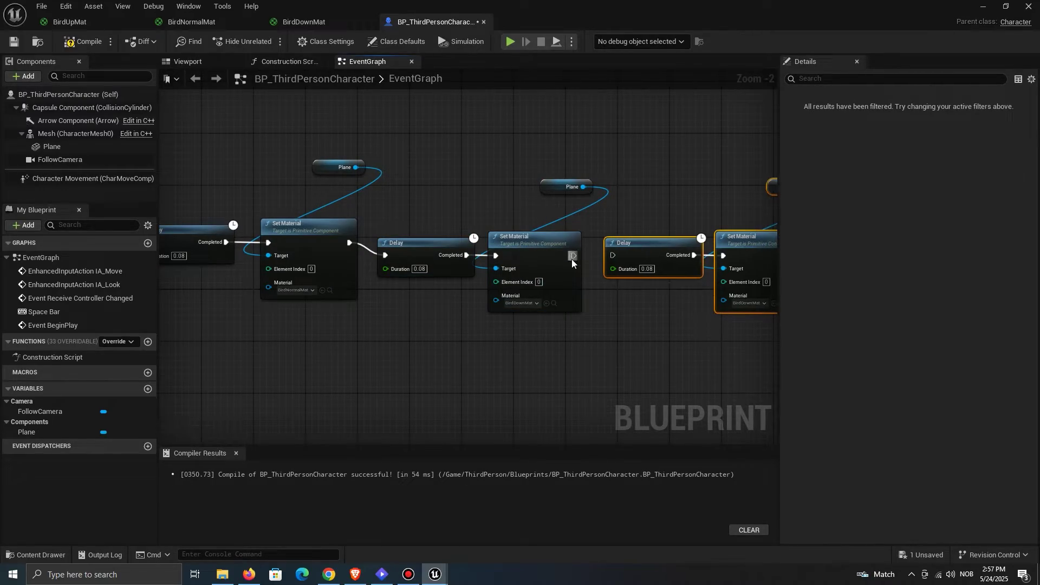
Step: Connect the pasted Delay after the BirdDownMat node and set the fourth Set Material node to BirdNormalMat
{"action": "right_click_drag", "start_coordinate": [642, 216], "coordinate": [415, 203]}
{"action": "scroll", "coordinate": [524, 209], "scroll_direction": "up", "scroll_amount": 2}
{"action": "left_click", "coordinate": [524, 209]}
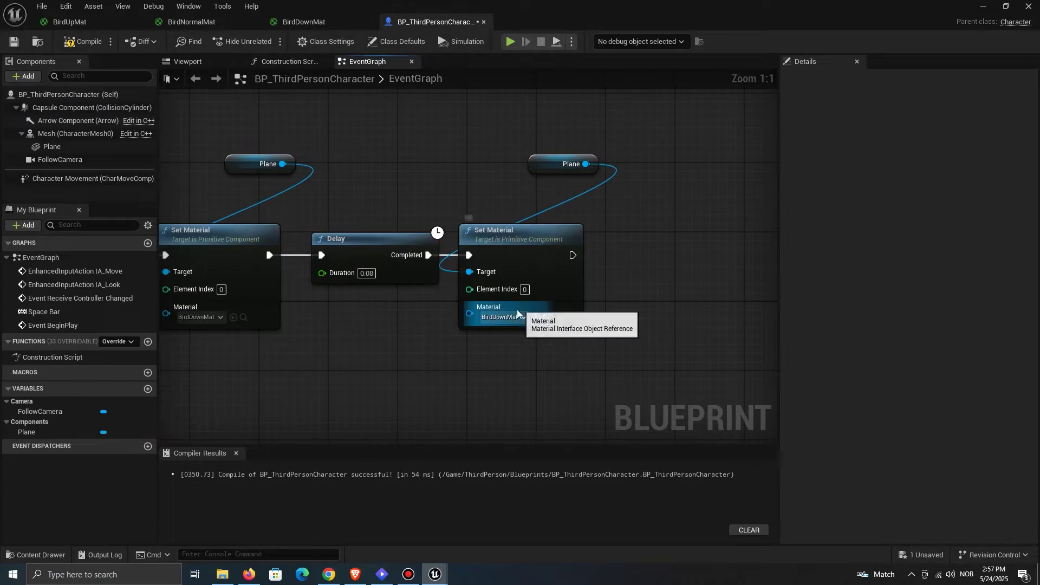
{"action": "left_click", "coordinate": [509, 319]}
{"action": "left_click", "coordinate": [561, 403]}
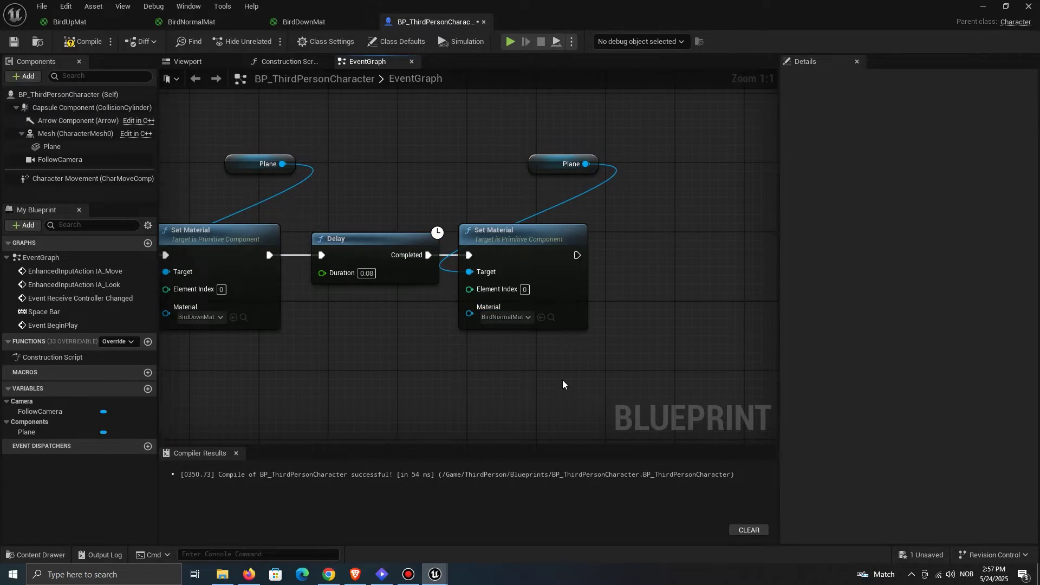
Step: Append another 0.08 Delay after the last Set Material node and route its Completed output back along the animation chain
{"action": "scroll", "coordinate": [562, 379], "scroll_direction": "down", "scroll_amount": 1}
{"action": "scroll", "coordinate": [472, 359], "scroll_direction": "down", "scroll_amount": 1}
{"action": "right_click_drag", "start_coordinate": [534, 324], "coordinate": [621, 324]}
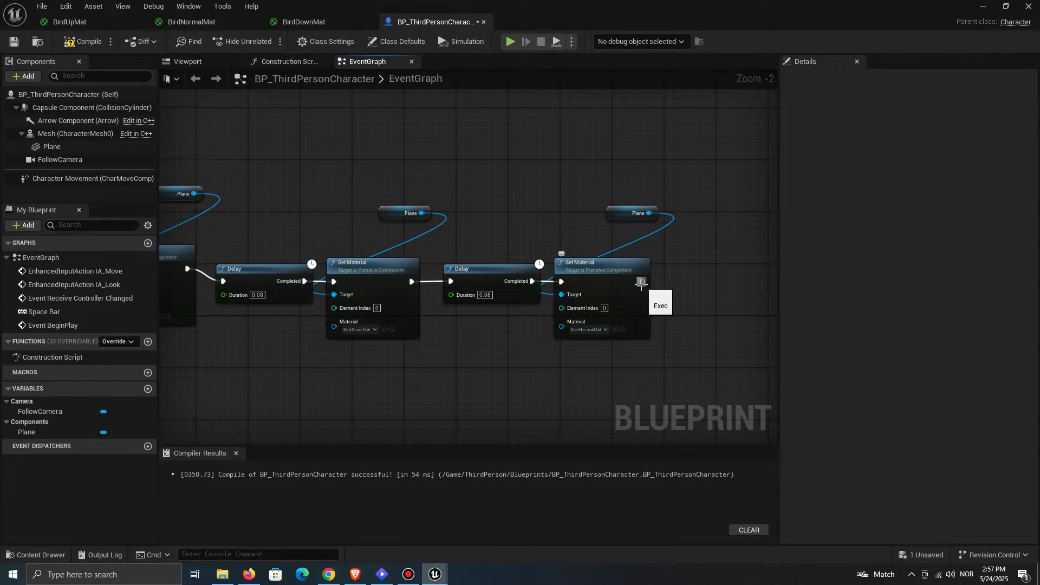
{"action": "key", "text": "ctrl+v"}
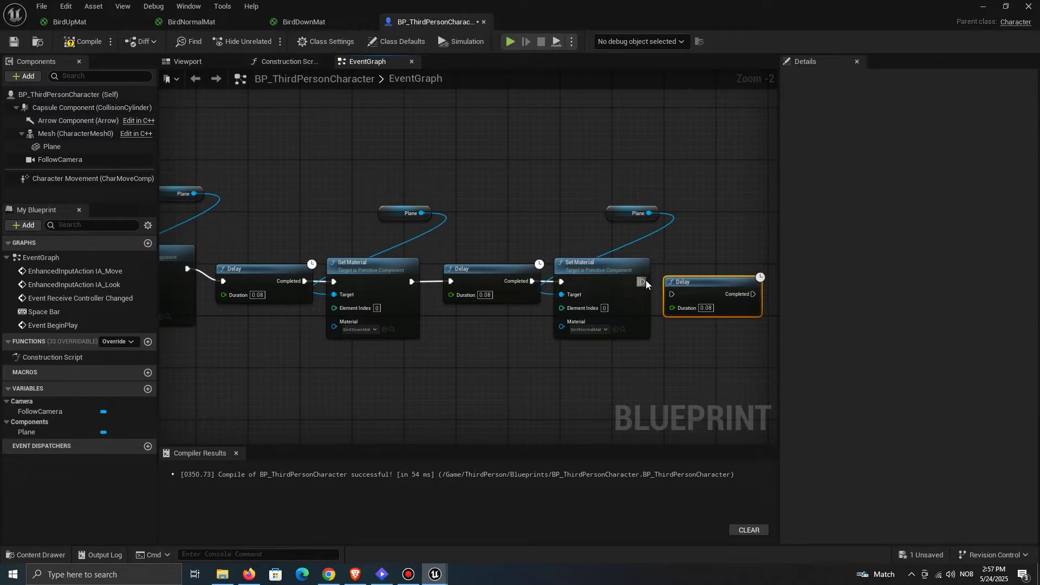
{"action": "left_click_drag", "start_coordinate": [643, 281], "coordinate": [674, 293]}
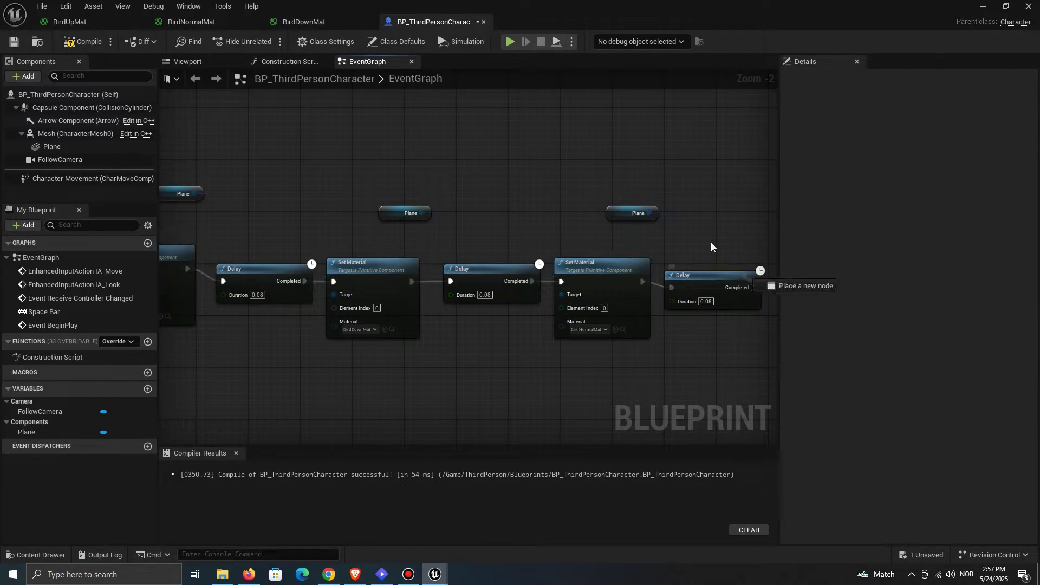
{"action": "left_click_drag", "start_coordinate": [711, 242], "coordinate": [541, 251]}
{"action": "left_click_drag", "start_coordinate": [470, 245], "coordinate": [449, 251]}
{"action": "right_click_drag", "start_coordinate": [508, 336], "coordinate": [423, 327]}
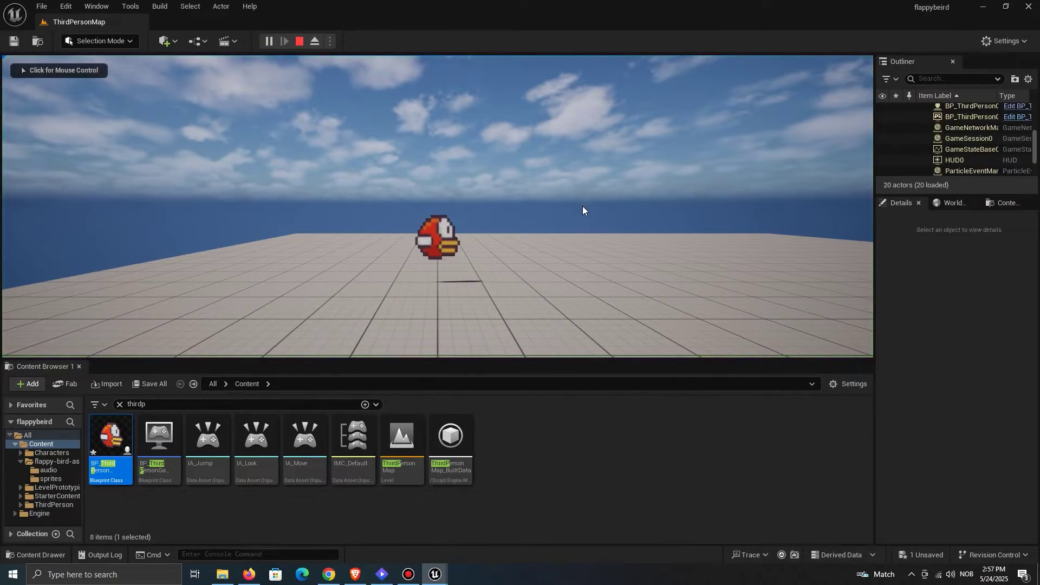
Step: Play-test the level to check the bird's wing-flap animation
{"action": "left_click", "coordinate": [515, 232]}
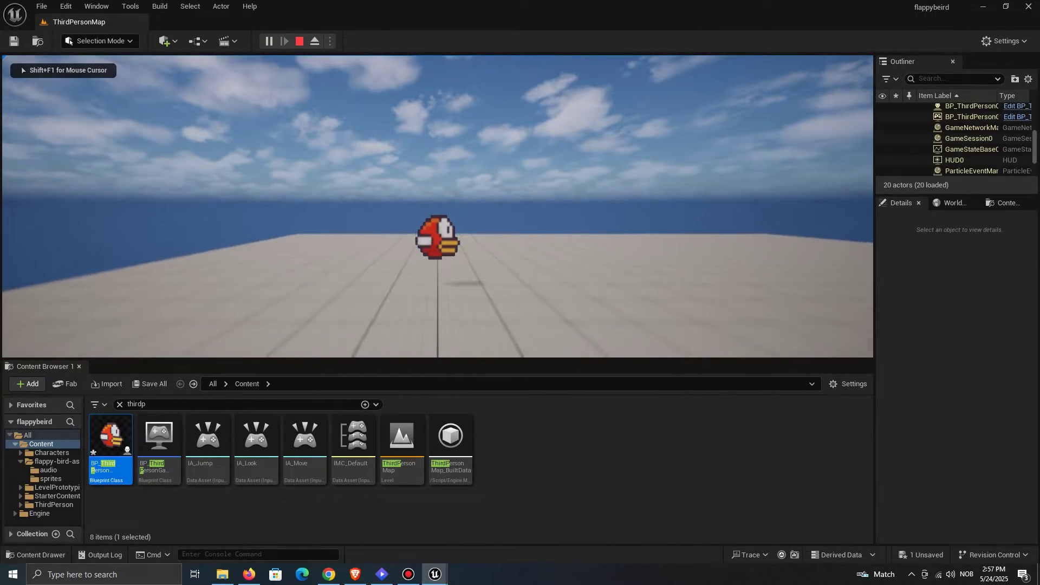
{"action": "key", "text": "Escape"}
Step: Lock the character capsule's scale proportions and try a smaller capsule radius, undoing the radius edit
{"action": "left_click", "coordinate": [195, 61]}
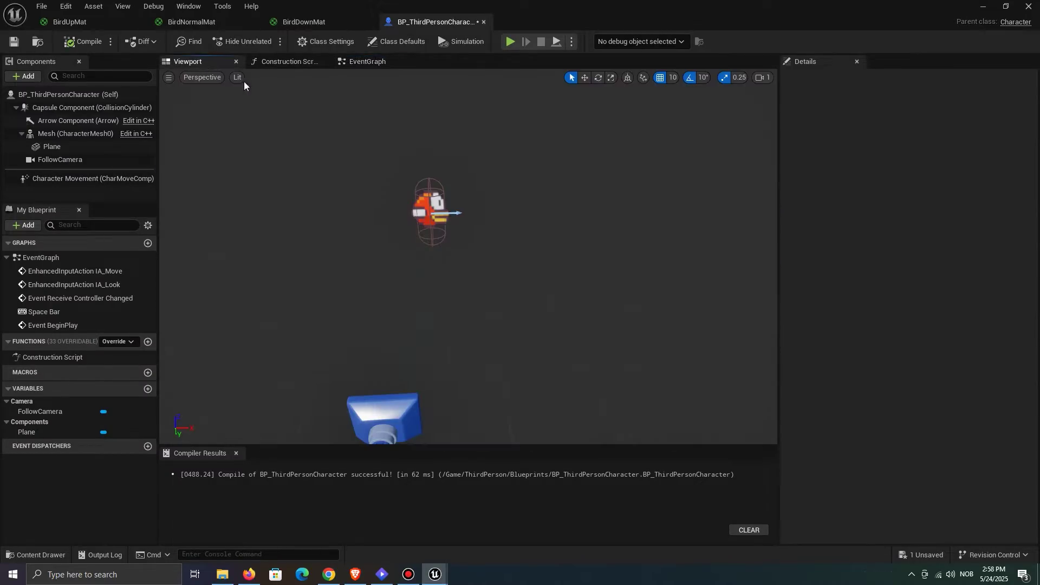
{"action": "left_click", "coordinate": [445, 141]}
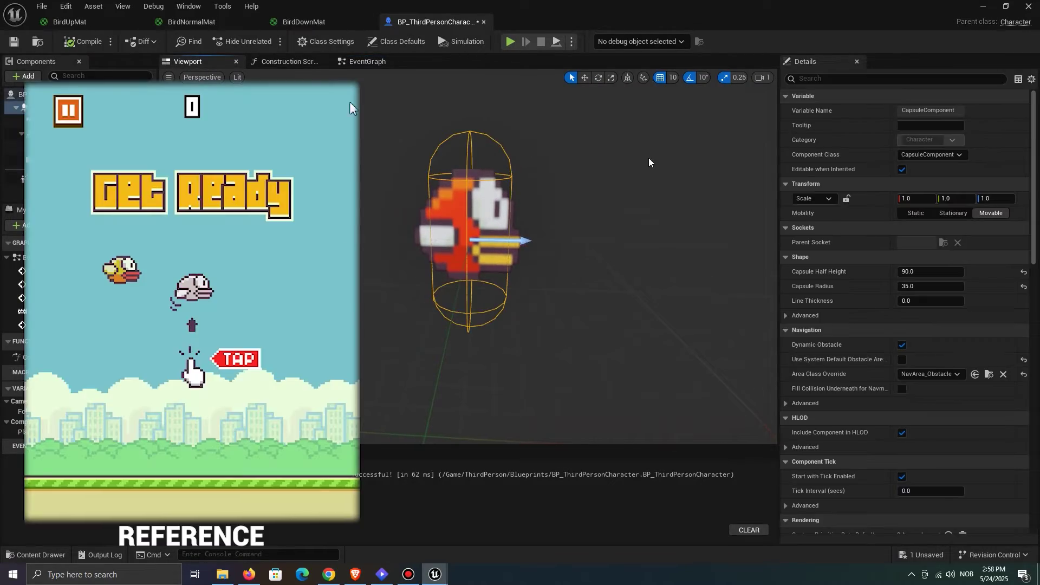
{"action": "left_click", "coordinate": [847, 199]}
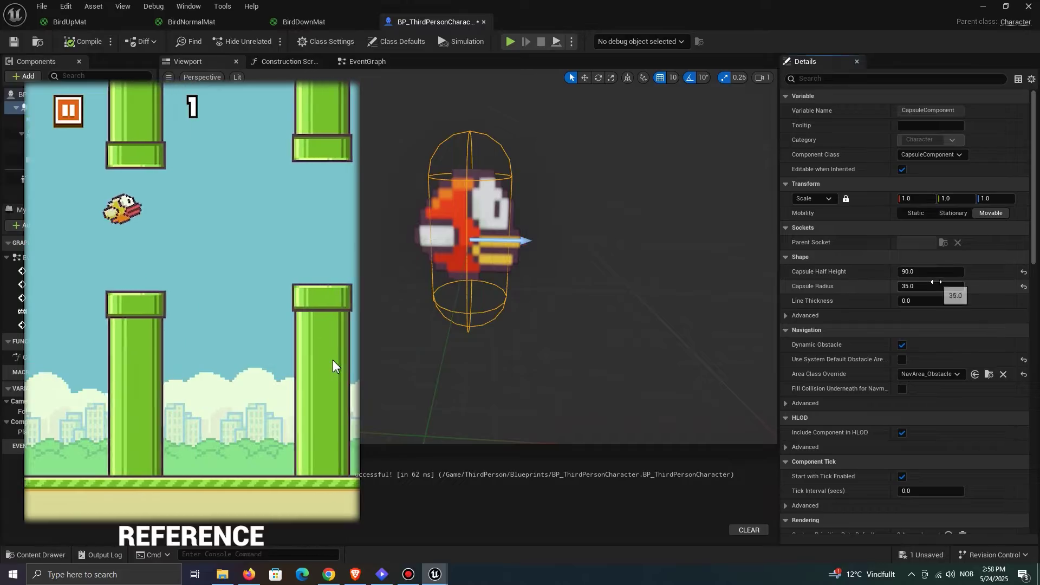
{"action": "left_click_drag", "start_coordinate": [936, 283], "coordinate": [915, 275]}
{"action": "key", "text": "ctrl+z"}
Step: Scale the bird Plane uniformly to 0.6425 and shorten the capsule's half height to about 45.5
{"action": "left_click", "coordinate": [500, 230]}
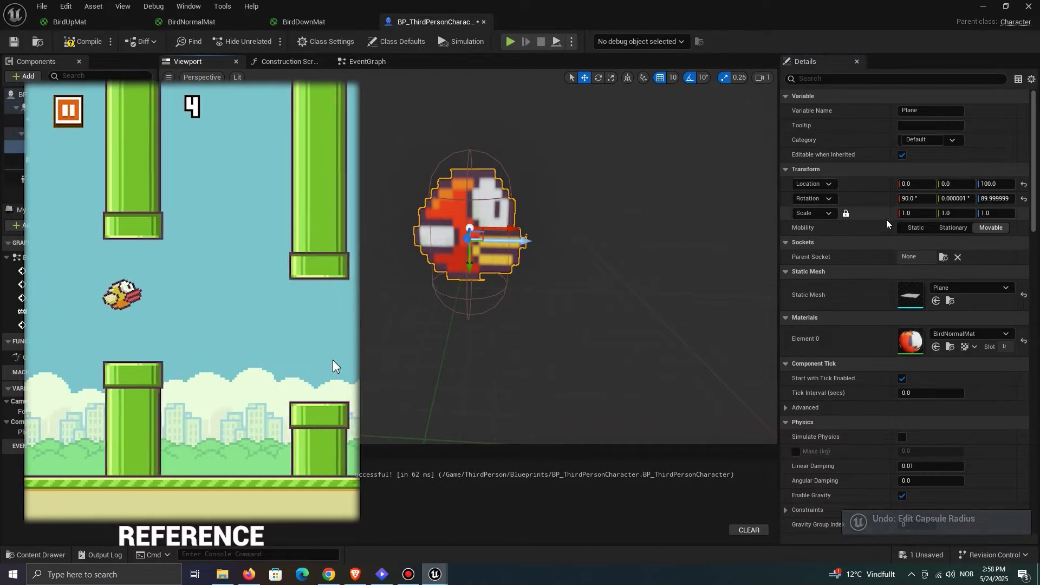
{"action": "left_click_drag", "start_coordinate": [906, 215], "coordinate": [883, 215]}
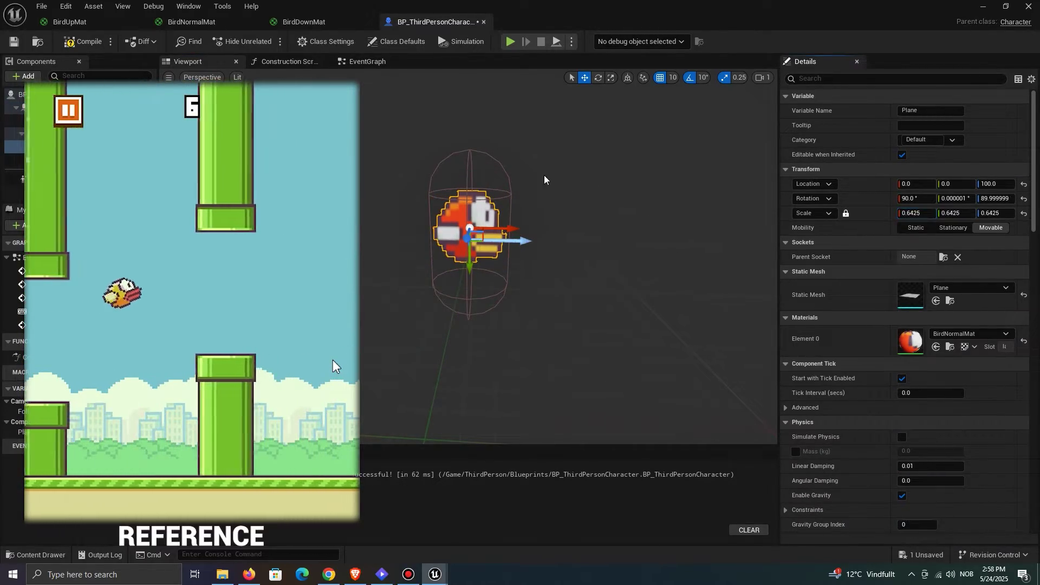
{"action": "left_click", "coordinate": [503, 167]}
{"action": "left_click_drag", "start_coordinate": [932, 285], "coordinate": [920, 284]}
{"action": "key", "text": "ctrl+z"}
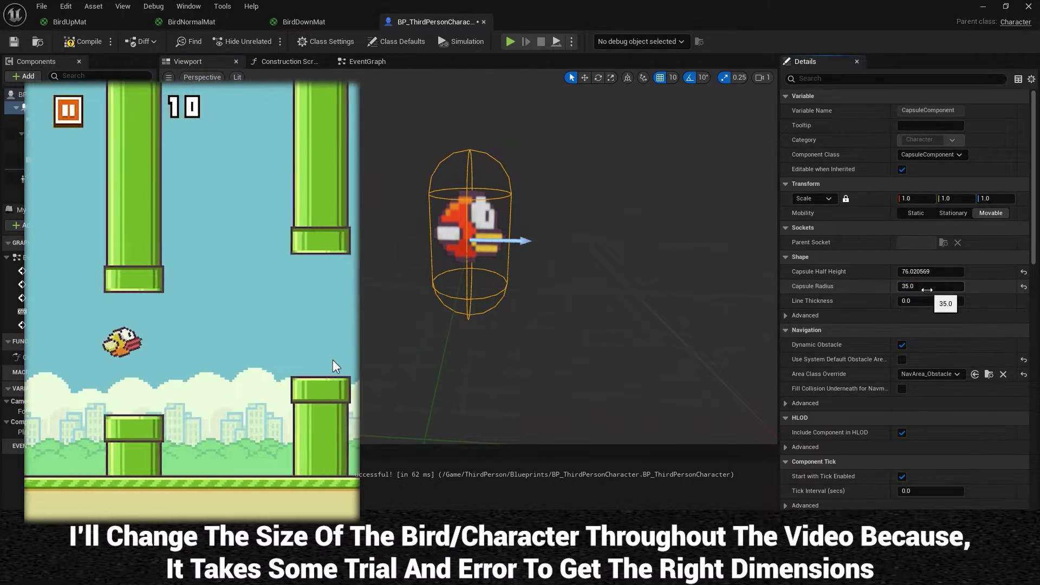
{"action": "left_click_drag", "start_coordinate": [926, 271], "coordinate": [915, 271]}
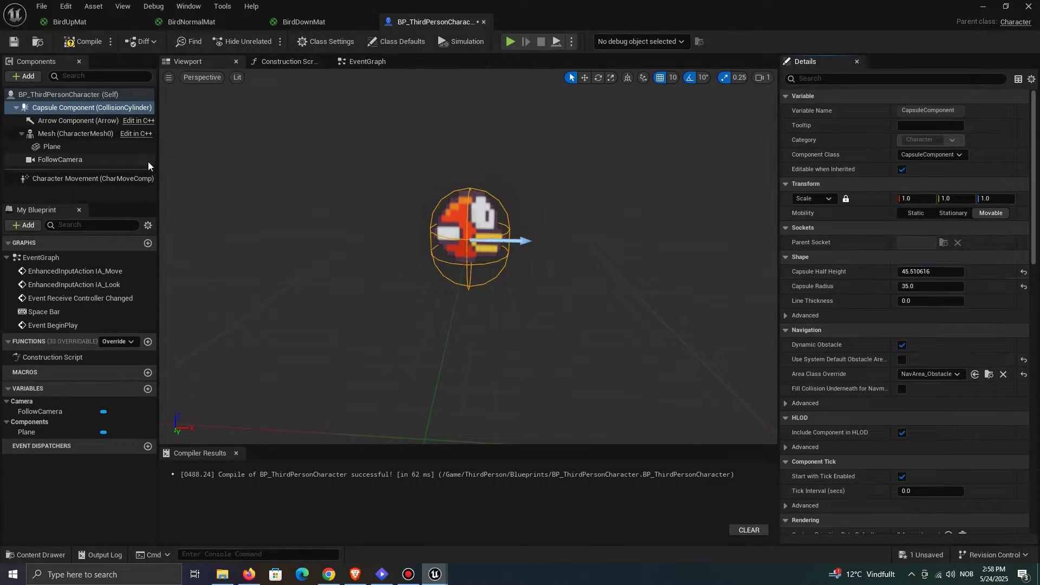
Step: Scale the bird Plane uniformly to 0.525 and lower it to a Z location of 90 to centre it in the capsule
{"action": "left_click", "coordinate": [54, 146]}
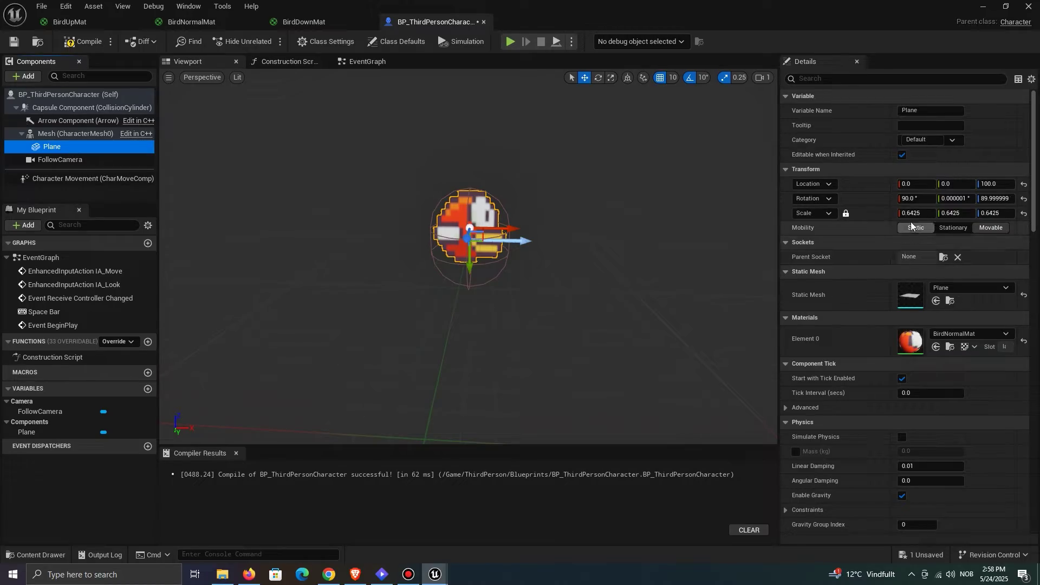
{"action": "left_click_drag", "start_coordinate": [915, 213], "coordinate": [906, 213]}
{"action": "key", "text": "f"}
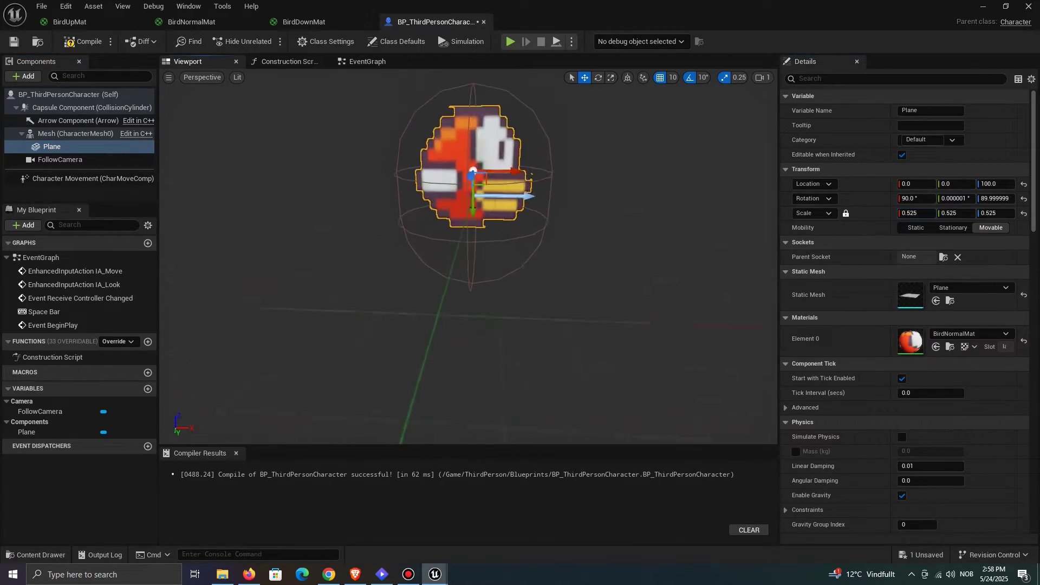
{"action": "left_click_drag", "start_coordinate": [470, 248], "coordinate": [472, 257]}
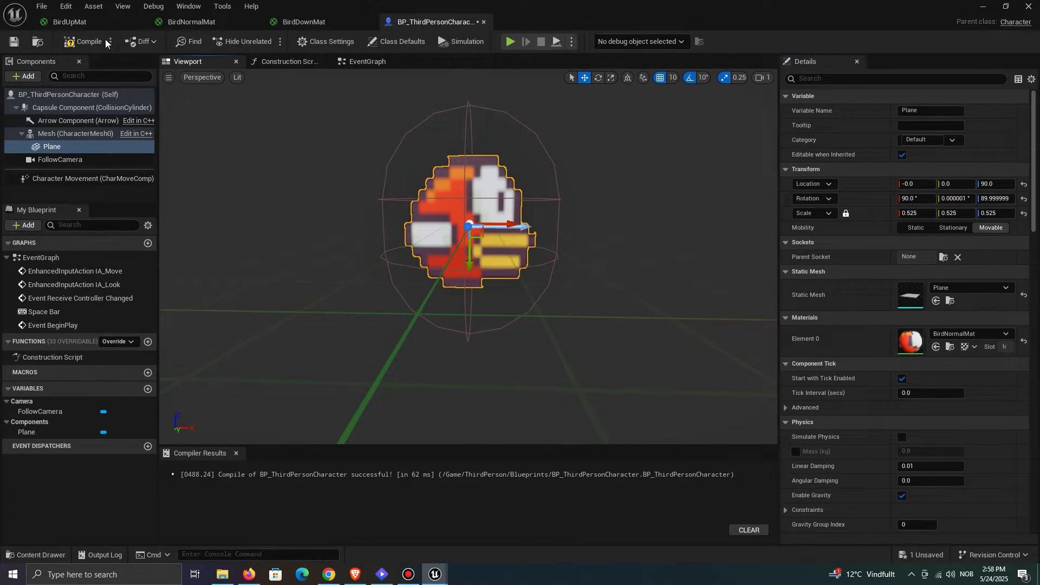
Step: Play-test the level to check the resized bird character
{"action": "left_click", "coordinate": [984, 8]}
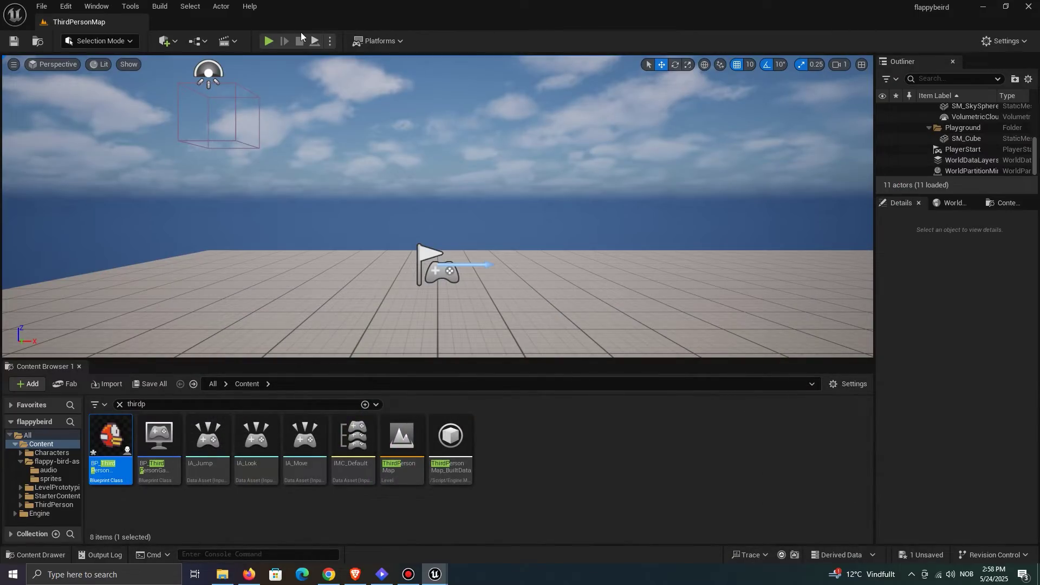
{"action": "left_click", "coordinate": [270, 42]}
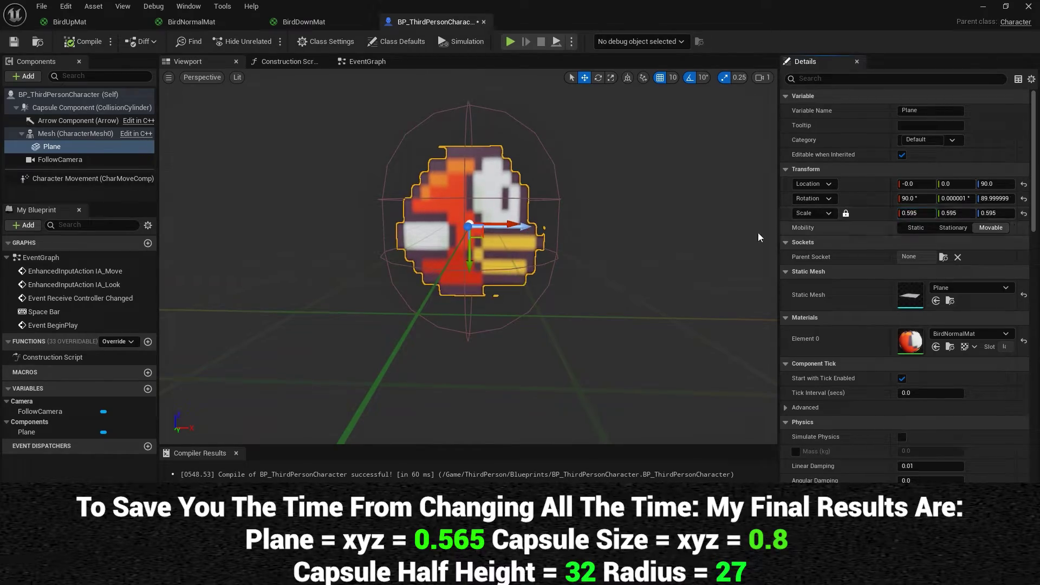
Step: Reduce the capsule to a radius of about 27.06 and a half height of about 31.7, and play-test the level
{"action": "left_click", "coordinate": [560, 199]}
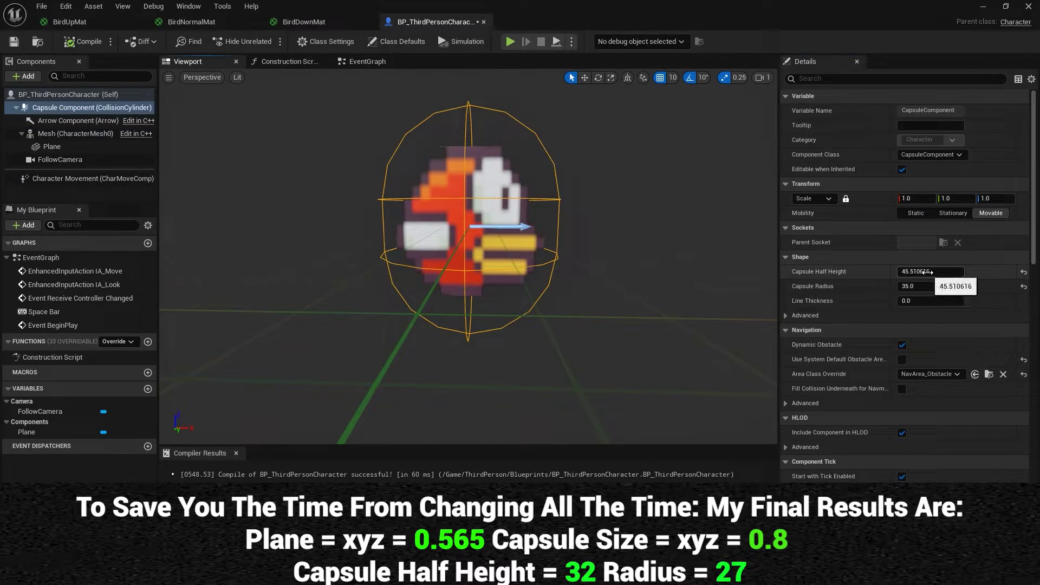
{"action": "left_click_drag", "start_coordinate": [928, 286], "coordinate": [906, 273]}
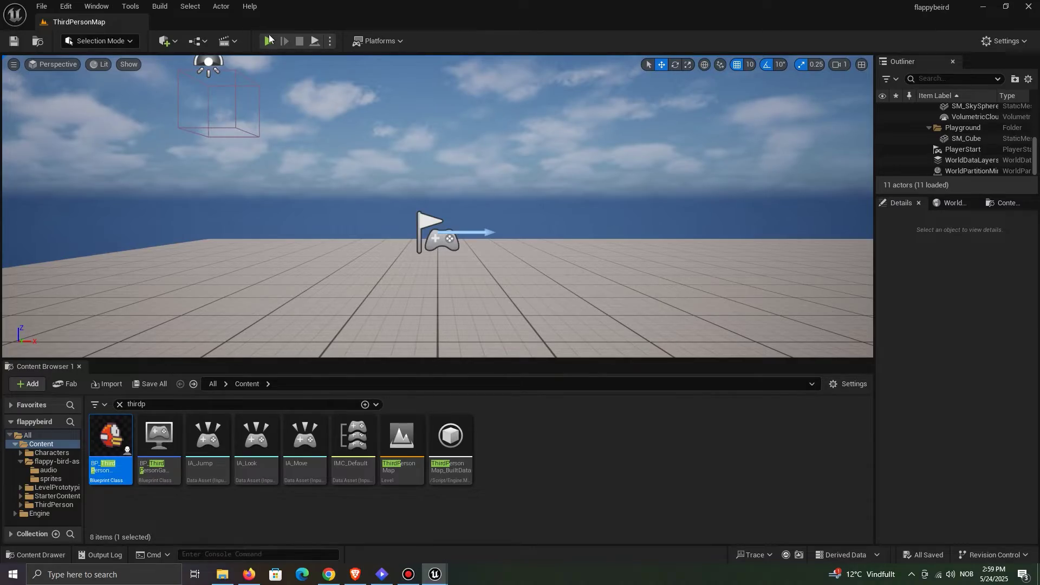
{"action": "left_click", "coordinate": [269, 41]}
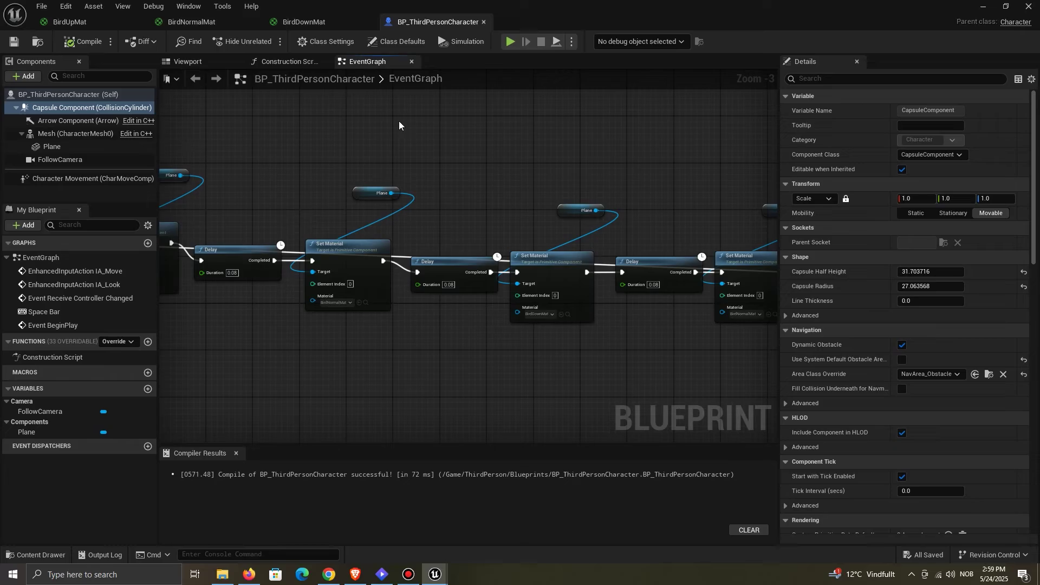
Step: Add a Boolean variable named Dead? to the character blueprint
{"action": "right_click_drag", "start_coordinate": [566, 254], "coordinate": [566, 207]}
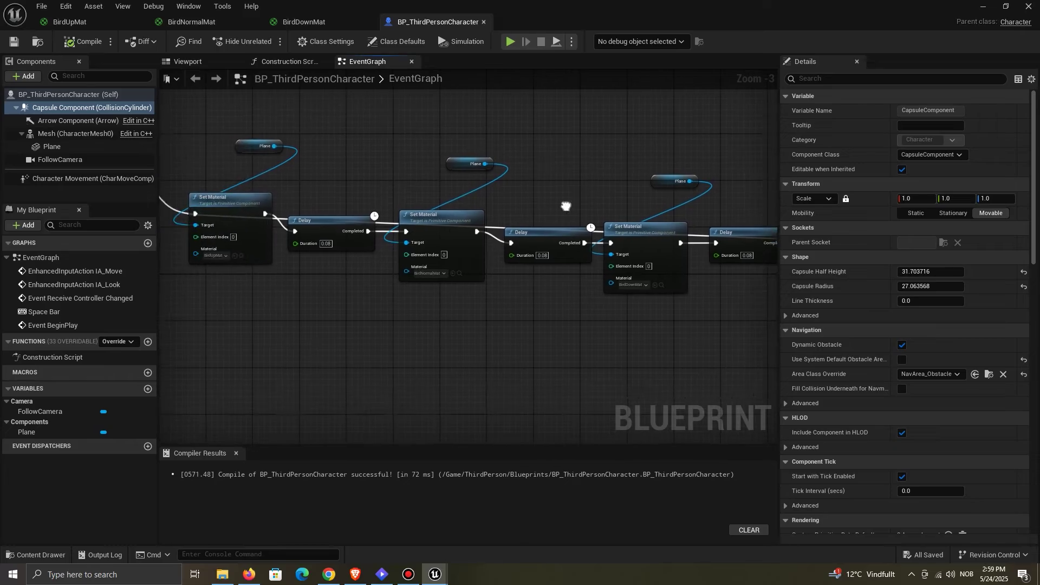
{"action": "left_click", "coordinate": [151, 389]}
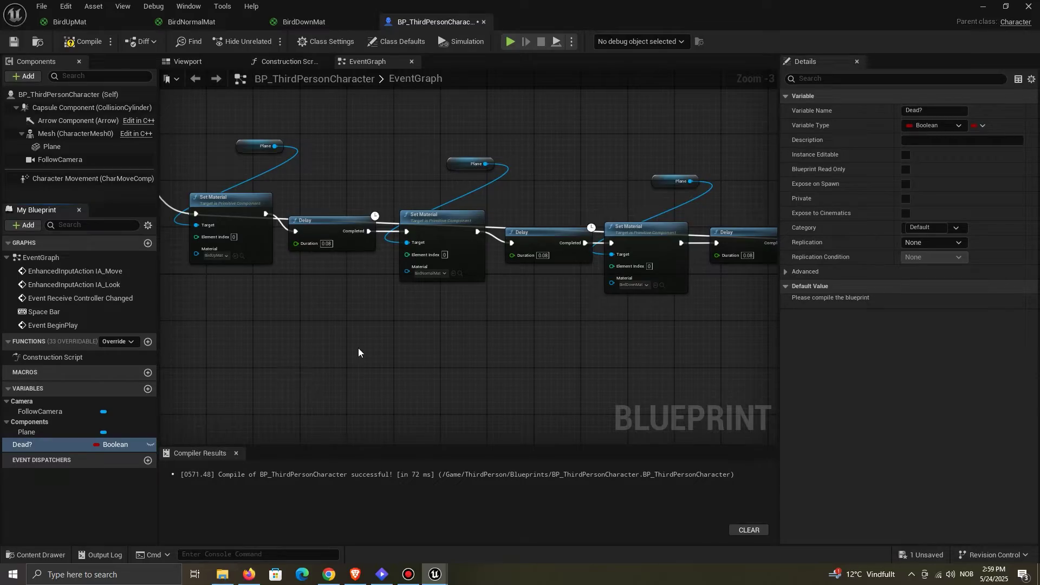
Step: Move the first Set Material and Delay nodes back to make room and insert a Branch after that Delay's Completed output
{"action": "right_click_drag", "start_coordinate": [382, 341], "coordinate": [628, 351]}
{"action": "right_click_drag", "start_coordinate": [539, 317], "coordinate": [488, 337]}
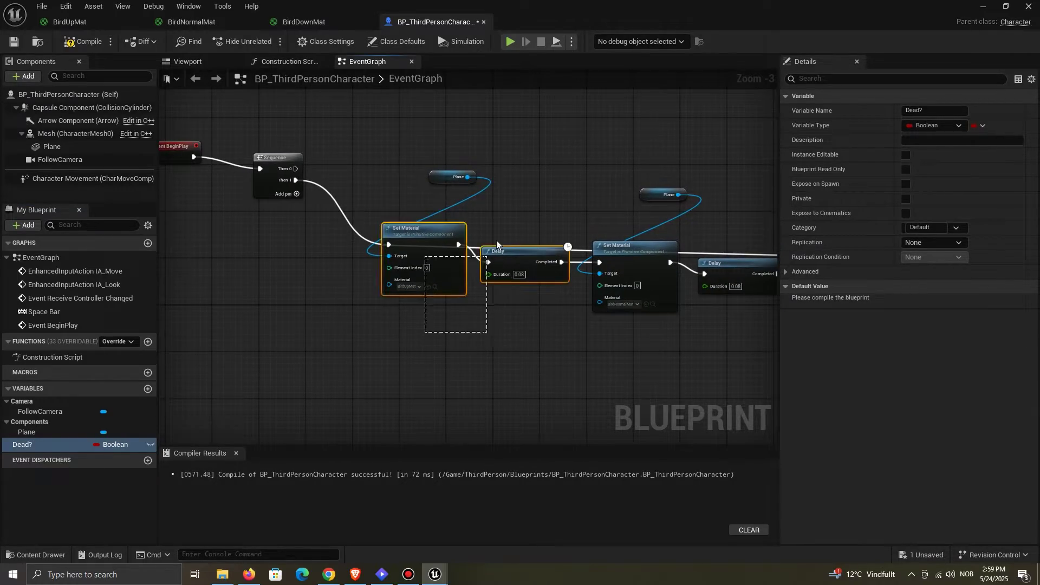
{"action": "left_click_drag", "start_coordinate": [496, 239], "coordinate": [354, 251]}
{"action": "left_click", "coordinate": [420, 249]}
{"action": "scroll", "coordinate": [468, 284], "scroll_direction": "up", "scroll_amount": 1}
{"action": "left_click_drag", "start_coordinate": [470, 281], "coordinate": [473, 375]}
{"action": "type", "text": "branch"}
{"action": "left_click", "coordinate": [522, 265]}
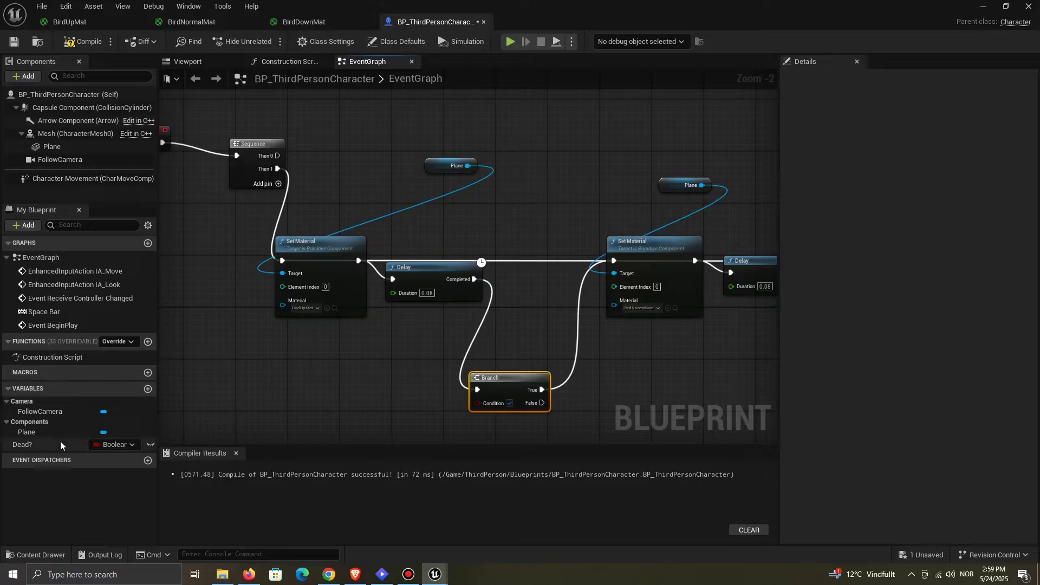
Step: Feed Dead? into the Branch condition and run the following BirdNormalMat node from False instead of True
{"action": "left_click_drag", "start_coordinate": [61, 445], "coordinate": [503, 403]}
{"action": "right_click_drag", "start_coordinate": [581, 405], "coordinate": [421, 338]}
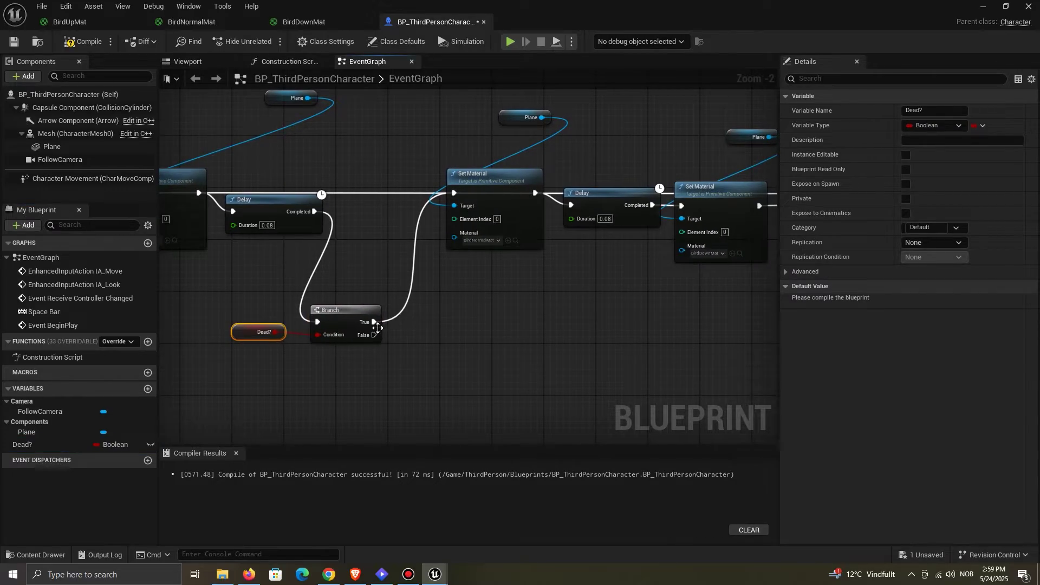
{"action": "left_click", "coordinate": [374, 323], "text": "alt"}
{"action": "left_click_drag", "start_coordinate": [375, 335], "coordinate": [454, 196]}
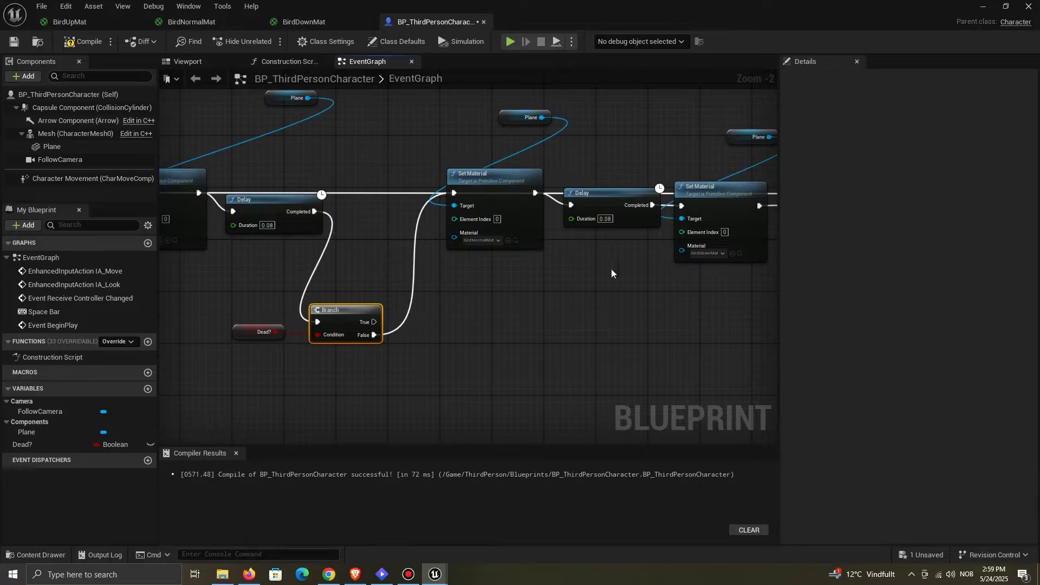
Step: Insert a second Branch before the BirdDownMat Set Material node, using Dead? as its condition and continuing from False
{"action": "right_click_drag", "start_coordinate": [611, 273], "coordinate": [456, 237]}
{"action": "left_click_drag", "start_coordinate": [440, 196], "coordinate": [437, 346]}
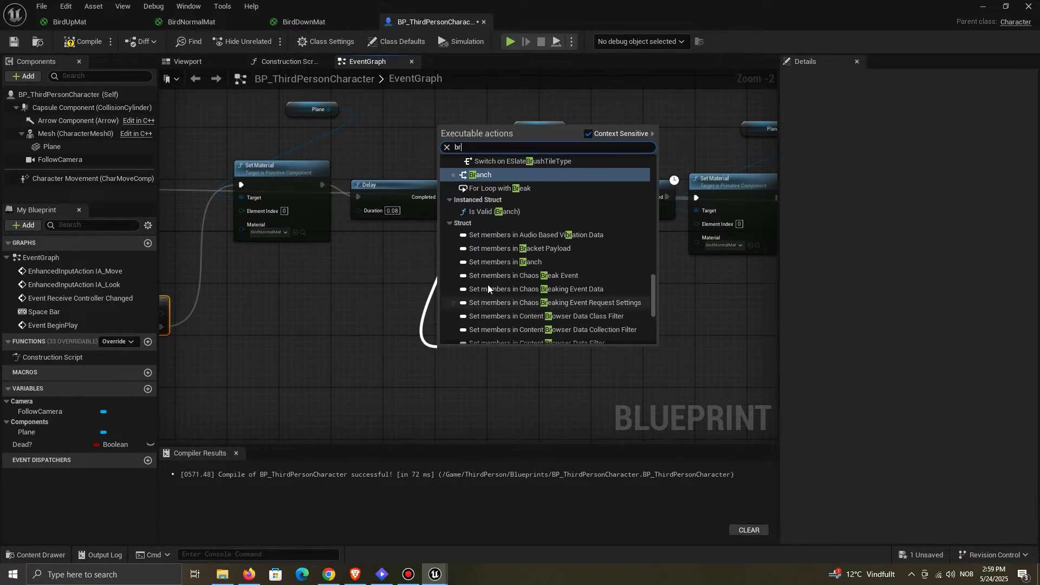
{"action": "left_click", "coordinate": [480, 236]}
{"action": "right_click_drag", "start_coordinate": [480, 236], "coordinate": [613, 185]}
{"action": "left_click_drag", "start_coordinate": [194, 273], "coordinate": [599, 144]}
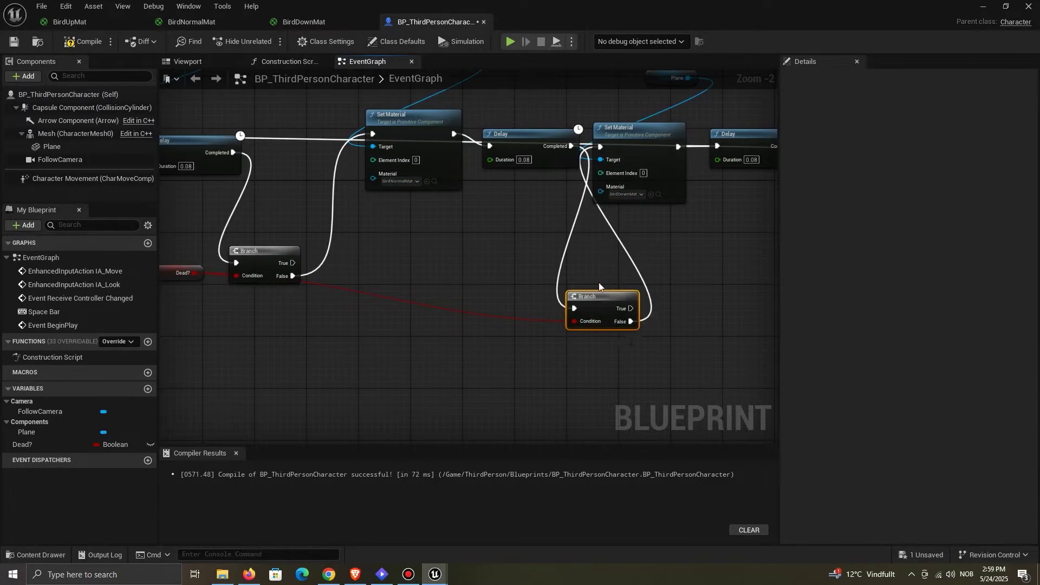
Step: Insert a third Branch before the last BirdNormalMat node, with a new Dead? getter as condition and False continuing the chain
{"action": "right_click_drag", "start_coordinate": [723, 262], "coordinate": [420, 275]}
{"action": "left_click_drag", "start_coordinate": [497, 163], "coordinate": [509, 353]}
{"action": "left_click", "coordinate": [508, 350]}
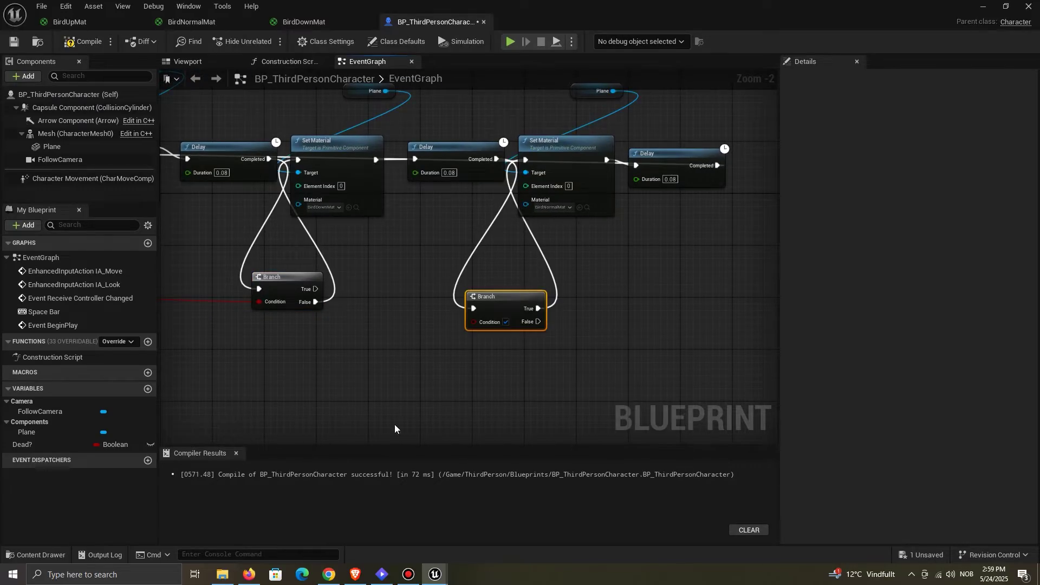
{"action": "left_click_drag", "start_coordinate": [22, 445], "coordinate": [523, 157]}
{"action": "left_click", "coordinate": [526, 311], "text": "alt"}
{"action": "right_click_drag", "start_coordinate": [705, 243], "coordinate": [551, 291]}
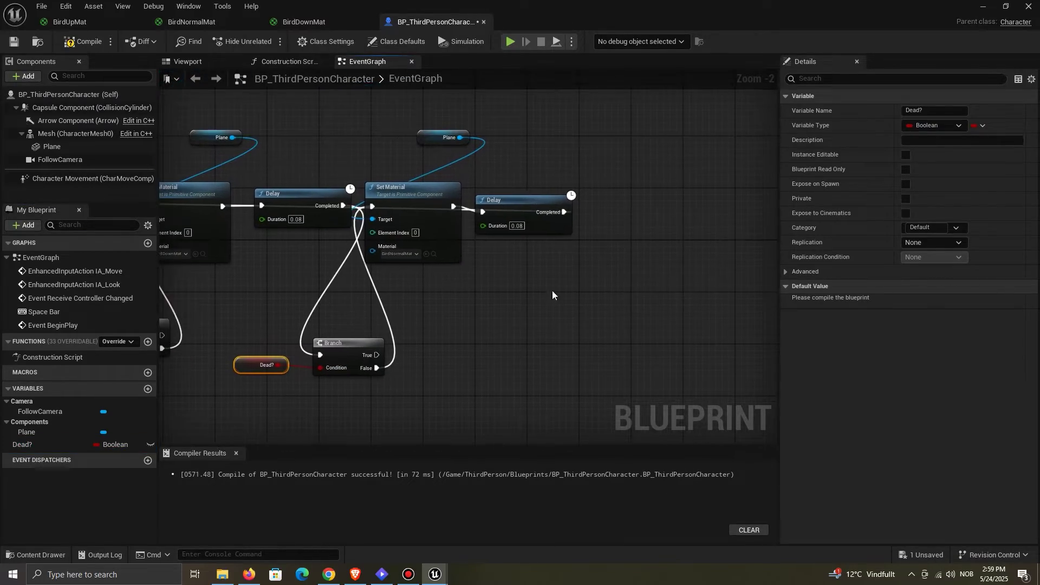
Step: Look over the full wing-flap chain with its Dead? branches and compile the character blueprint
{"action": "scroll", "coordinate": [555, 216], "scroll_direction": "down", "scroll_amount": 1}
{"action": "scroll", "coordinate": [485, 282], "scroll_direction": "down", "scroll_amount": 1}
{"action": "right_click_drag", "start_coordinate": [309, 271], "coordinate": [634, 258]}
{"action": "right_click_drag", "start_coordinate": [279, 233], "coordinate": [394, 237]}
{"action": "scroll", "coordinate": [414, 259], "scroll_direction": "down", "scroll_amount": 1}
{"action": "scroll", "coordinate": [285, 259], "scroll_direction": "down", "scroll_amount": 1}
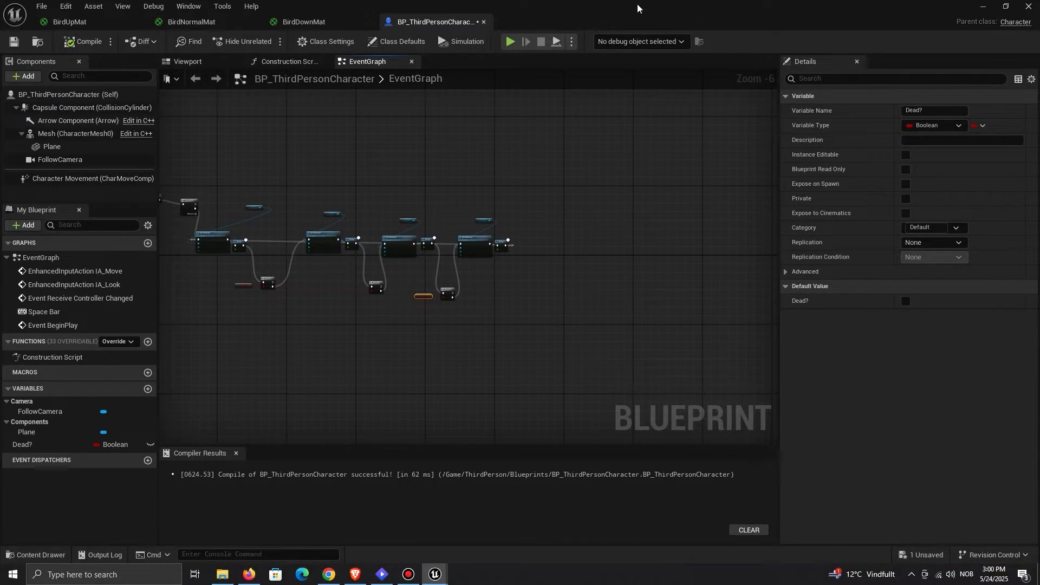
Step: Create an Actor Blueprint class named Ground in the Content folder
{"action": "left_click", "coordinate": [983, 7]}
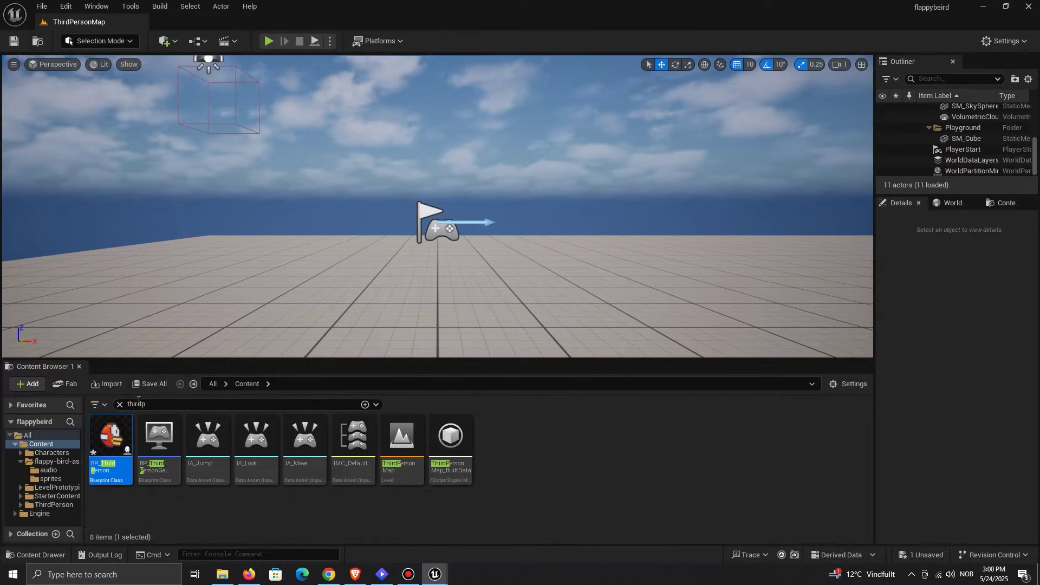
{"action": "right_click", "coordinate": [377, 455]}
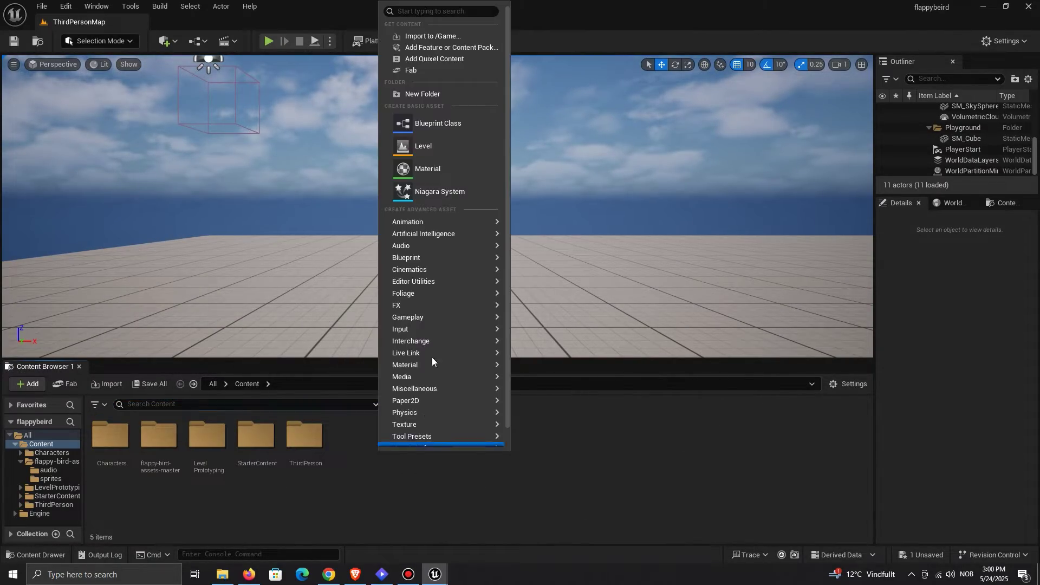
{"action": "left_click", "coordinate": [437, 120]}
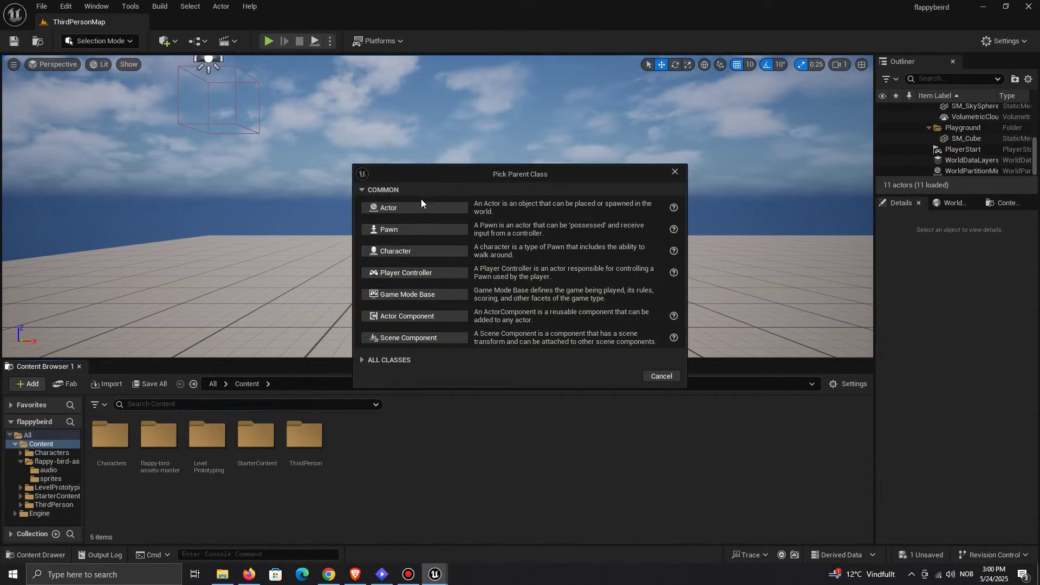
{"action": "left_click", "coordinate": [395, 208]}
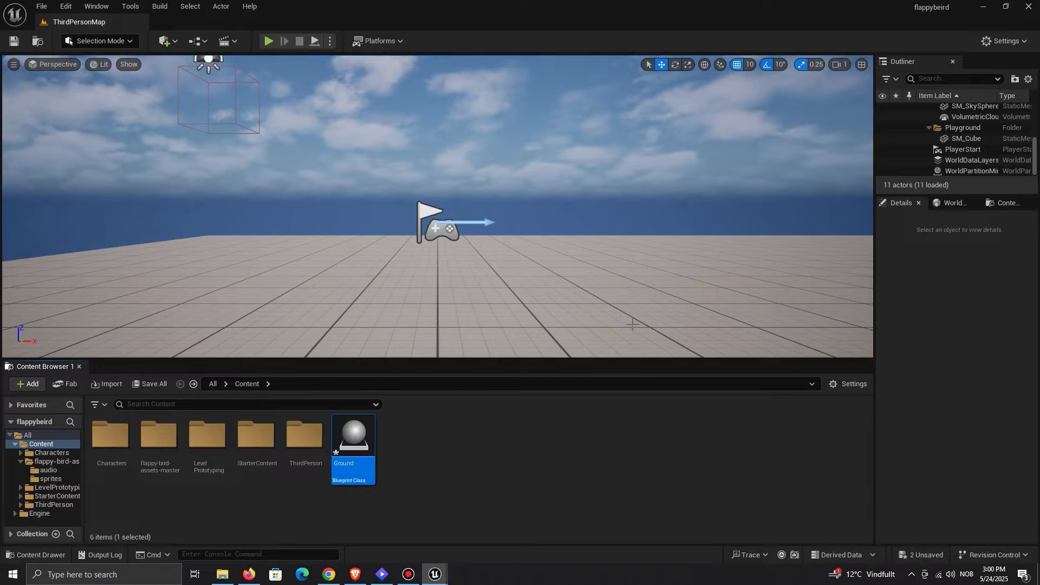
Step: Create a material named Ground from the base texture in the flappy-bird-assets-master sprites folder
{"action": "double_click", "coordinate": [152, 469]}
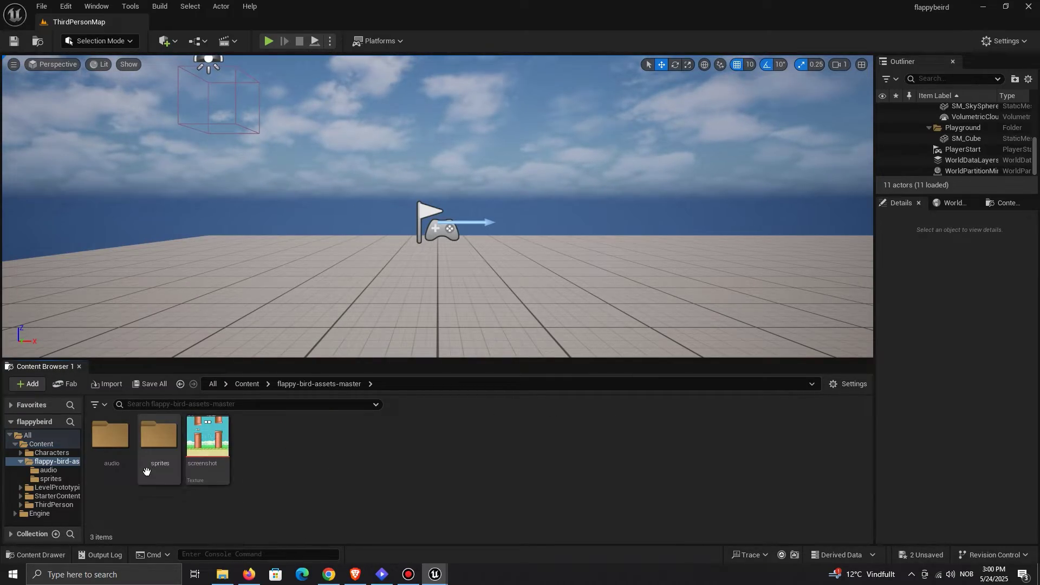
{"action": "double_click", "coordinate": [146, 471]}
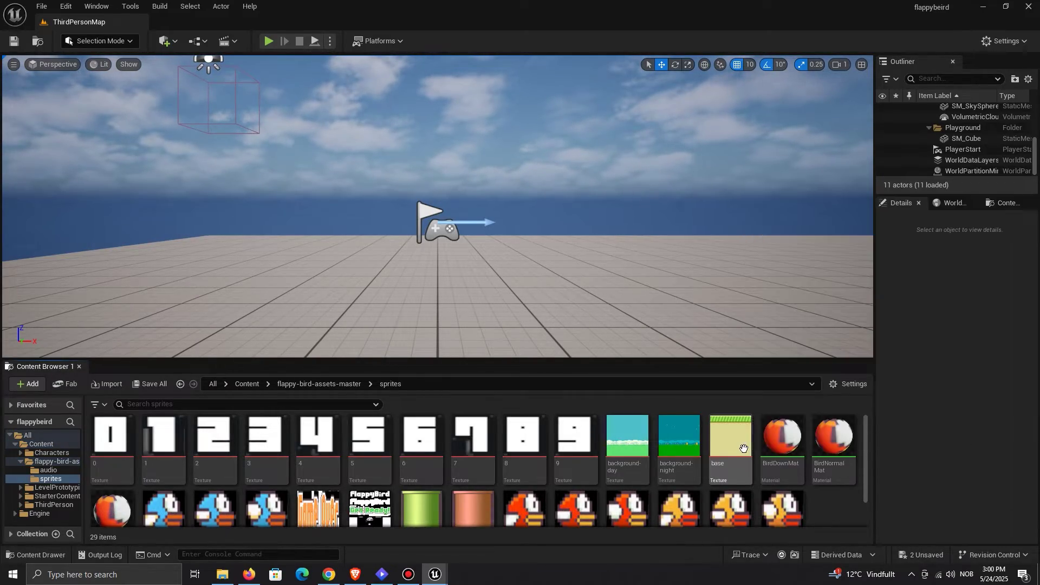
{"action": "right_click", "coordinate": [743, 449]}
{"action": "left_click", "coordinate": [828, 146]}
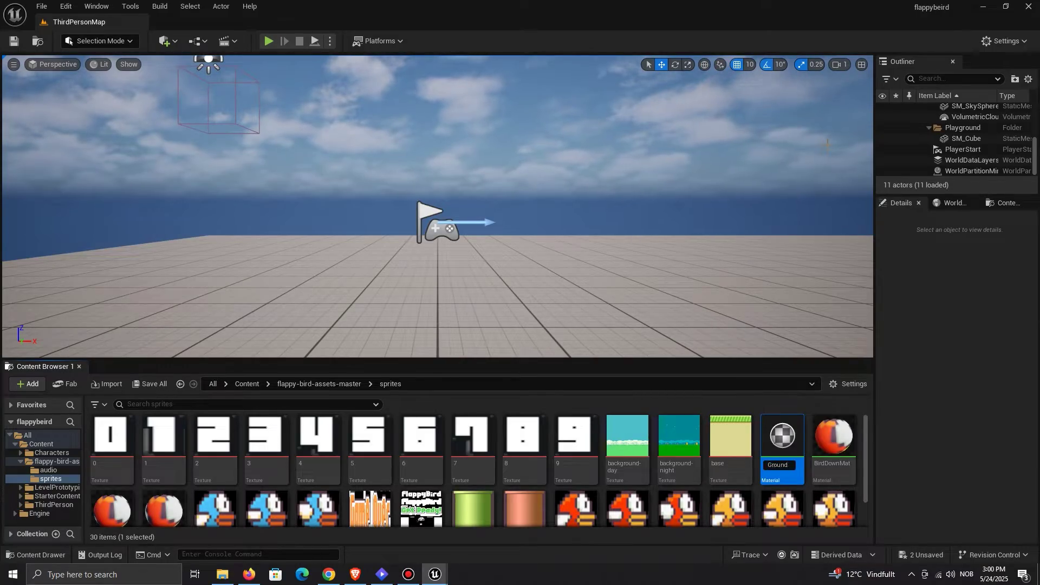
{"action": "key", "text": "Return"}
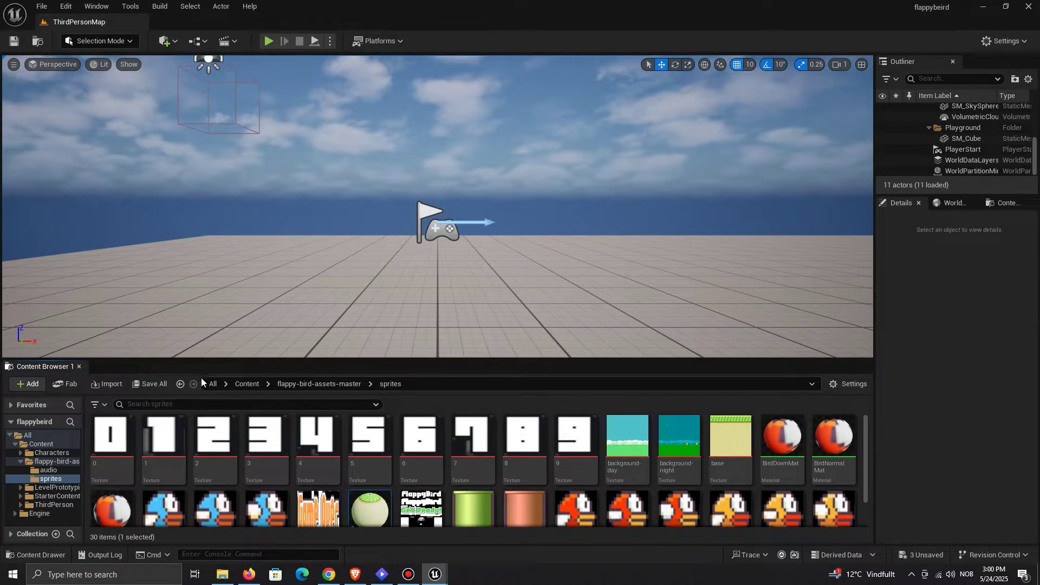
Step: Open the screenshot texture in flappy-bird-assets-master to examine the original game's ground layout
{"action": "left_click", "coordinate": [184, 384]}
{"action": "double_click", "coordinate": [211, 440]}
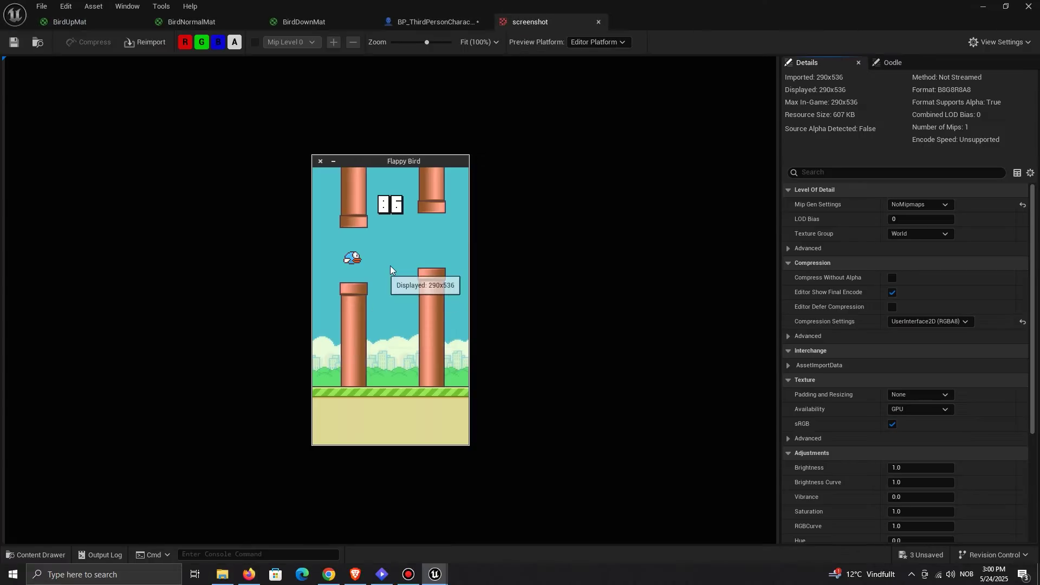
Step: Close the screenshot texture and add a Plane component to the Ground blueprint in the Content folder
{"action": "left_click", "coordinate": [598, 22]}
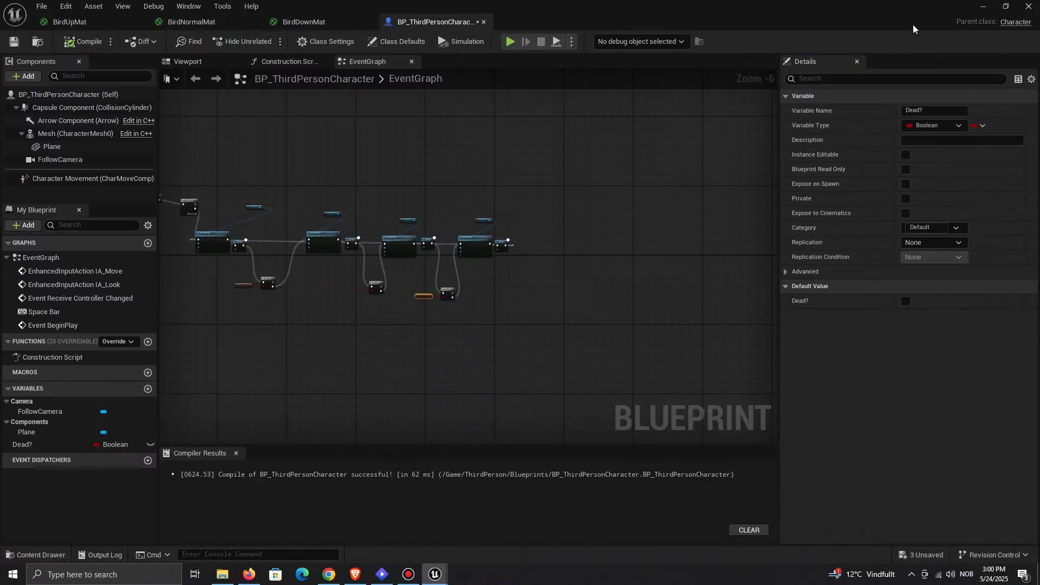
{"action": "left_click", "coordinate": [981, 8]}
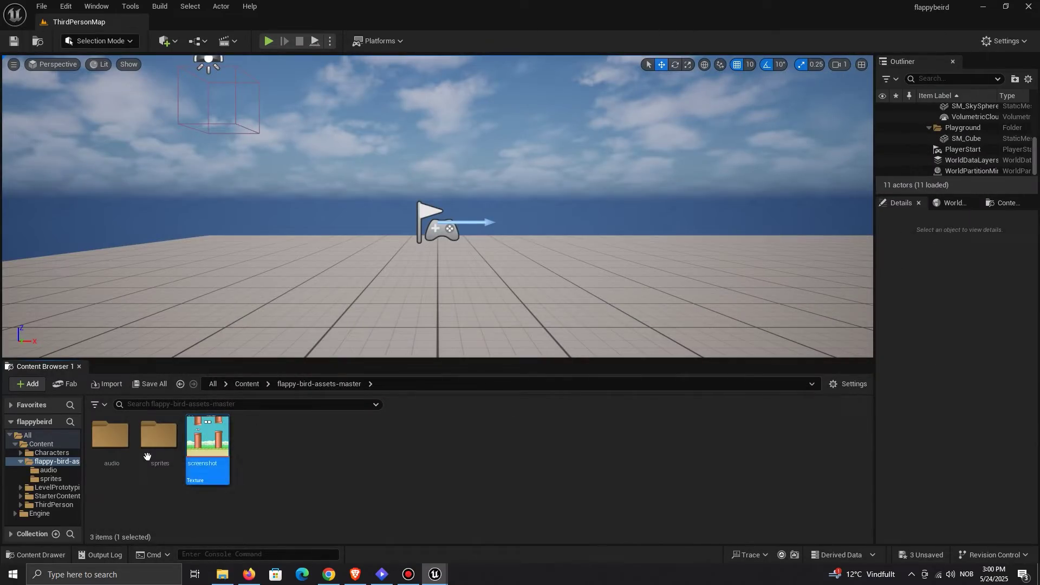
{"action": "left_click", "coordinate": [181, 384]}
{"action": "double_click", "coordinate": [354, 440]}
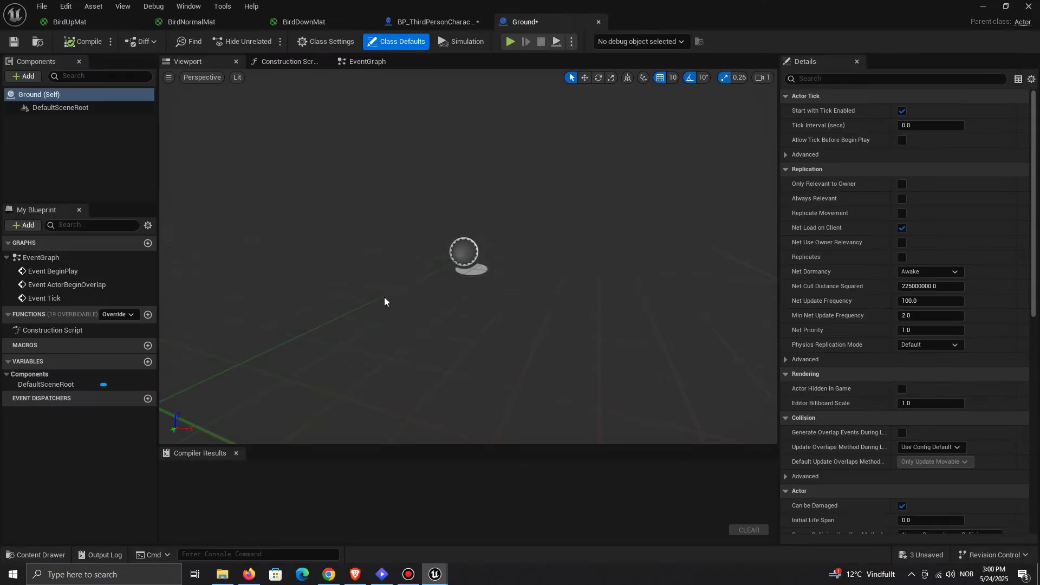
{"action": "left_click", "coordinate": [23, 76]}
{"action": "type", "text": "pl"}
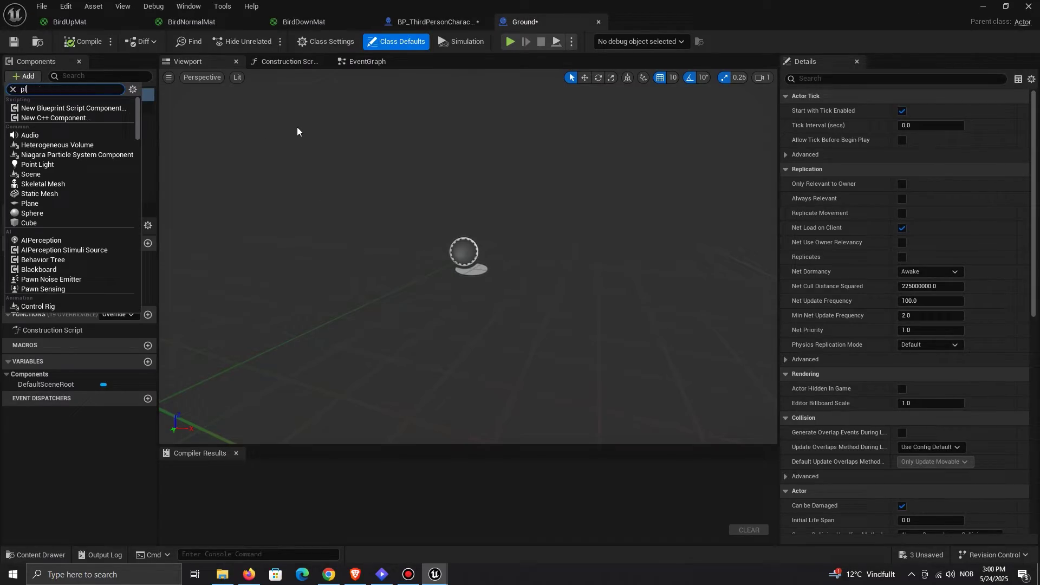
{"action": "type", "text": "ane"}
{"action": "left_click", "coordinate": [115, 109]}
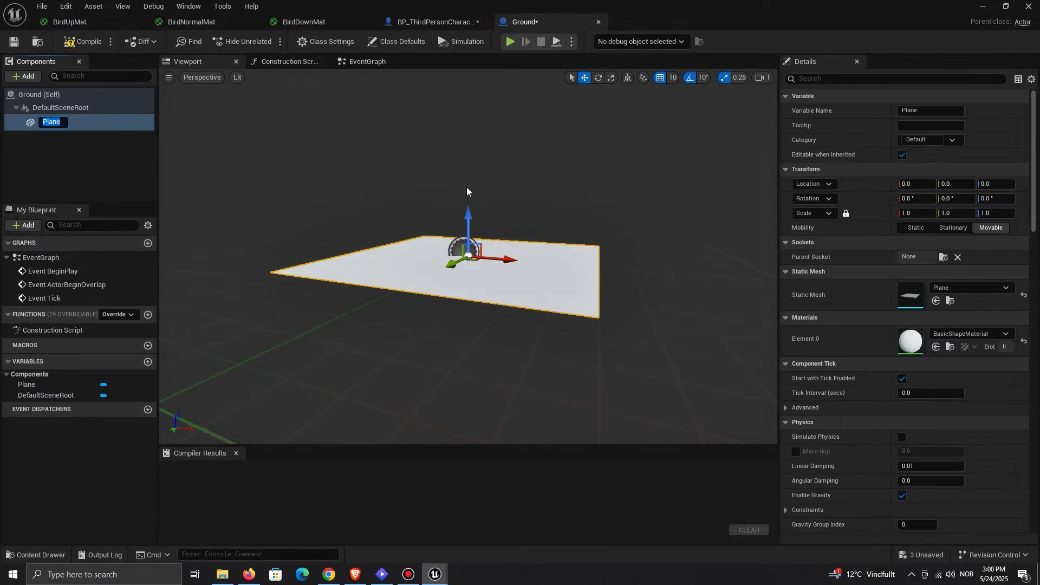
Step: Rotate the Ground blueprint's plane 90° about X and set its X scale to 2.0 without scaling the other axes
{"action": "left_click_drag", "start_coordinate": [909, 199], "coordinate": [937, 200]}
{"action": "left_click", "coordinate": [909, 199]}
{"action": "type", "text": "9"}
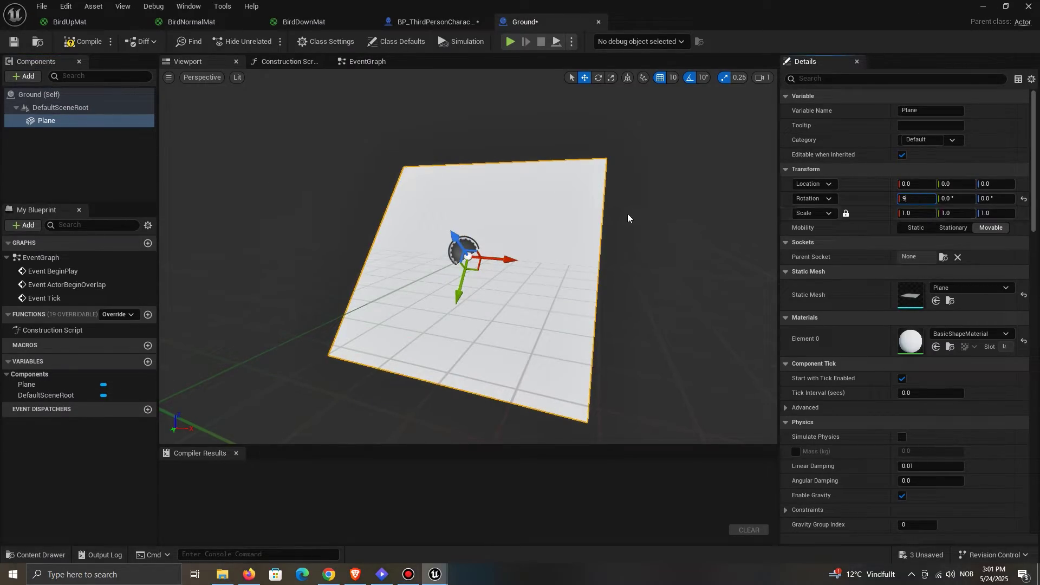
{"action": "type", "text": "0"}
{"action": "key", "text": "Return"}
{"action": "type", "text": "2"}
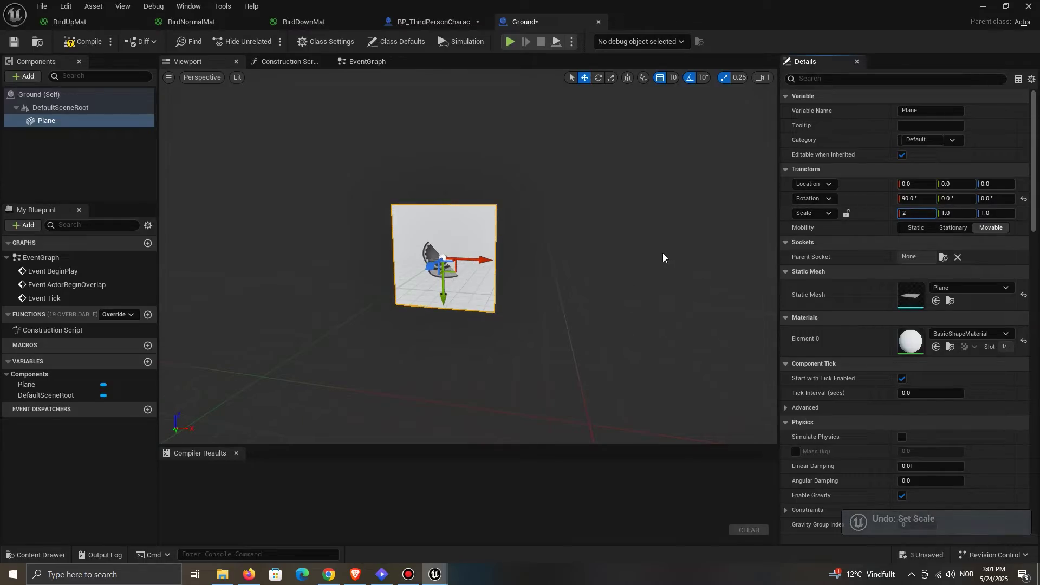
{"action": "key", "text": "Return"}
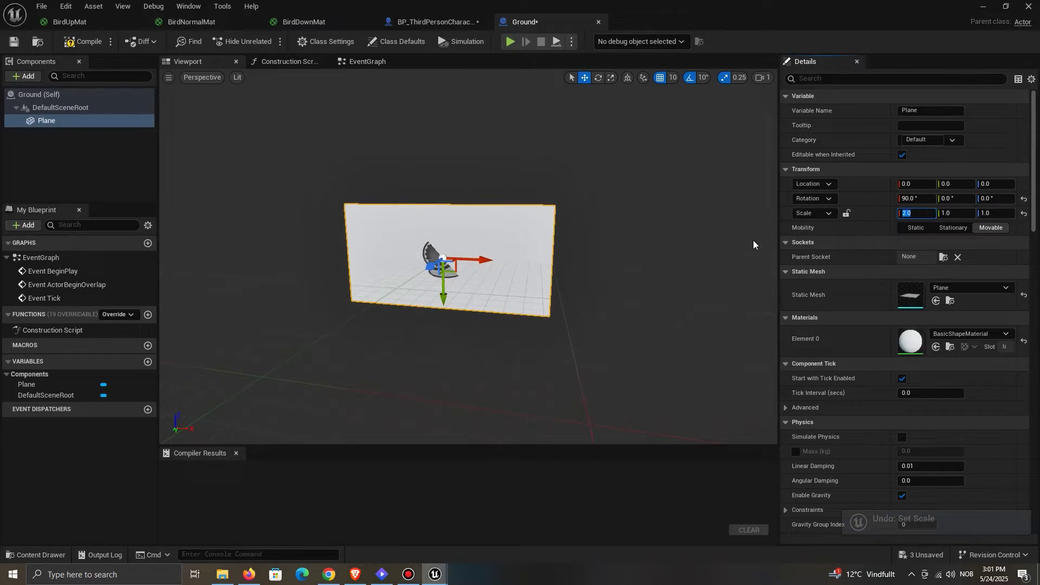
Step: Assign GroundMaterial to the plane in the Ground blueprint and compile it
{"action": "left_click", "coordinate": [981, 334]}
{"action": "type", "text": "groundm"}
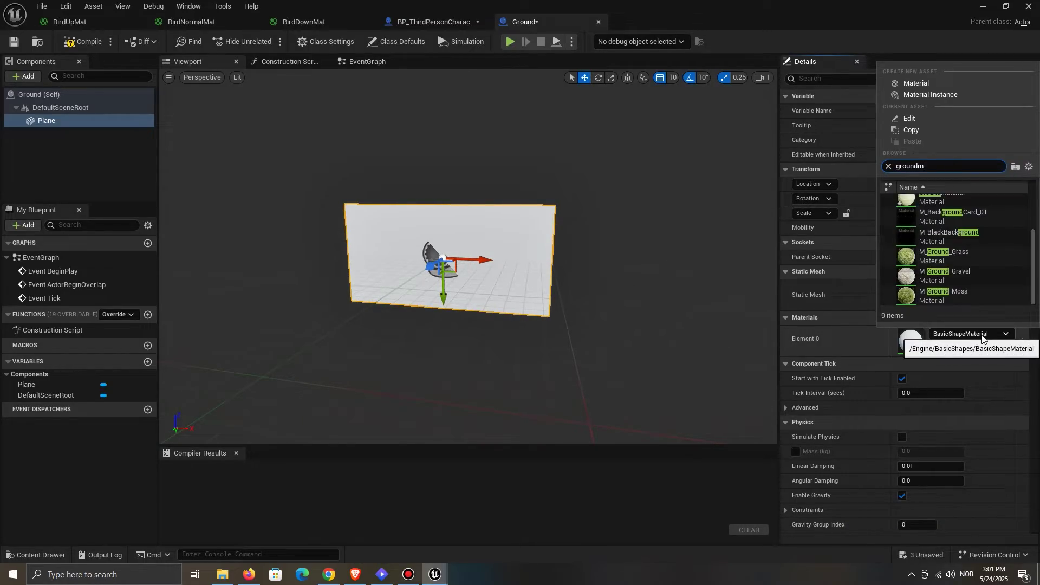
{"action": "type", "text": "a"}
{"action": "left_click", "coordinate": [986, 222]}
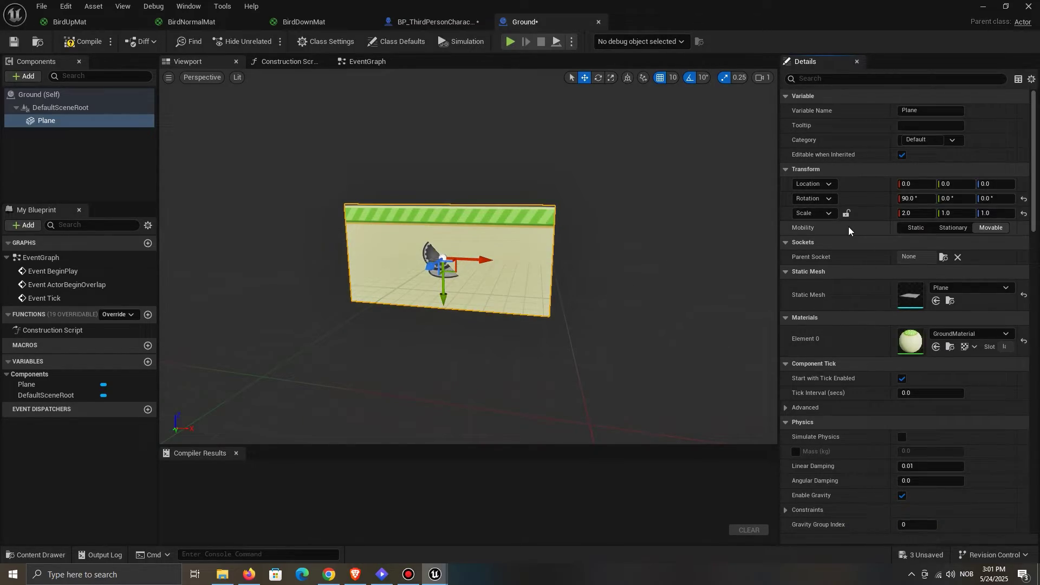
{"action": "left_click", "coordinate": [84, 41]}
Step: Place a Ground actor in the level to one side of the player start and briefly play-test the scene
{"action": "left_click", "coordinate": [983, 6]}
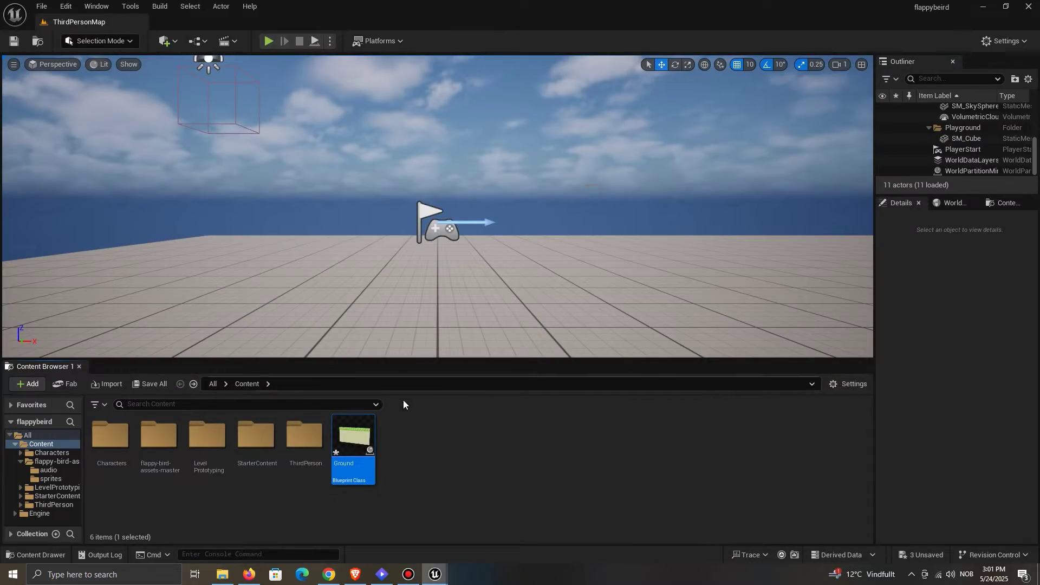
{"action": "left_click_drag", "start_coordinate": [359, 438], "coordinate": [751, 295]}
{"action": "key", "text": "alt+p"}
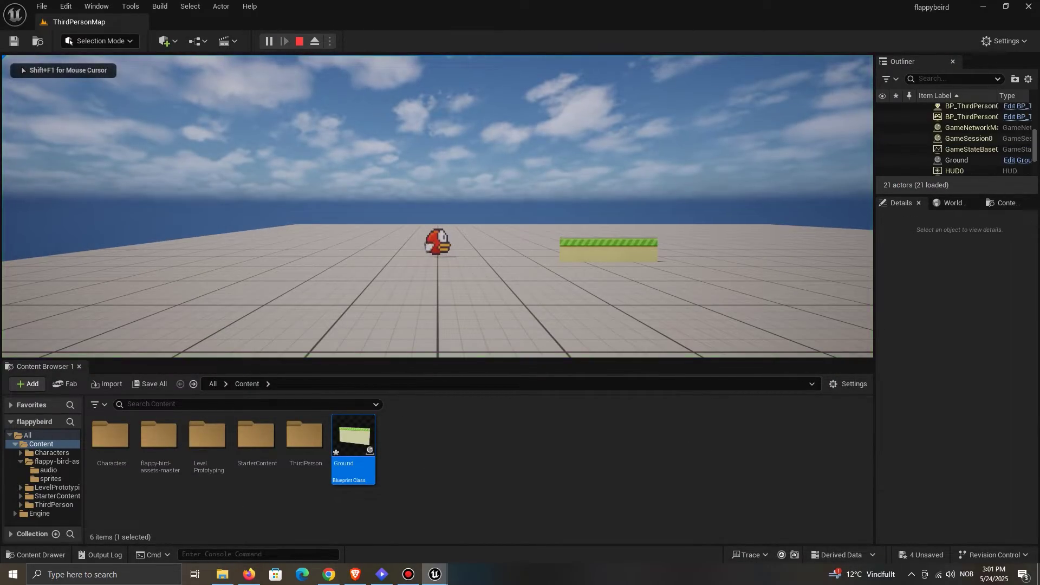
{"action": "key", "text": "Escape"}
Step: Delete the template's large SM_Cube floor from the level
{"action": "left_click", "coordinate": [254, 231]}
{"action": "right_click_drag", "start_coordinate": [253, 231], "coordinate": [254, 232]}
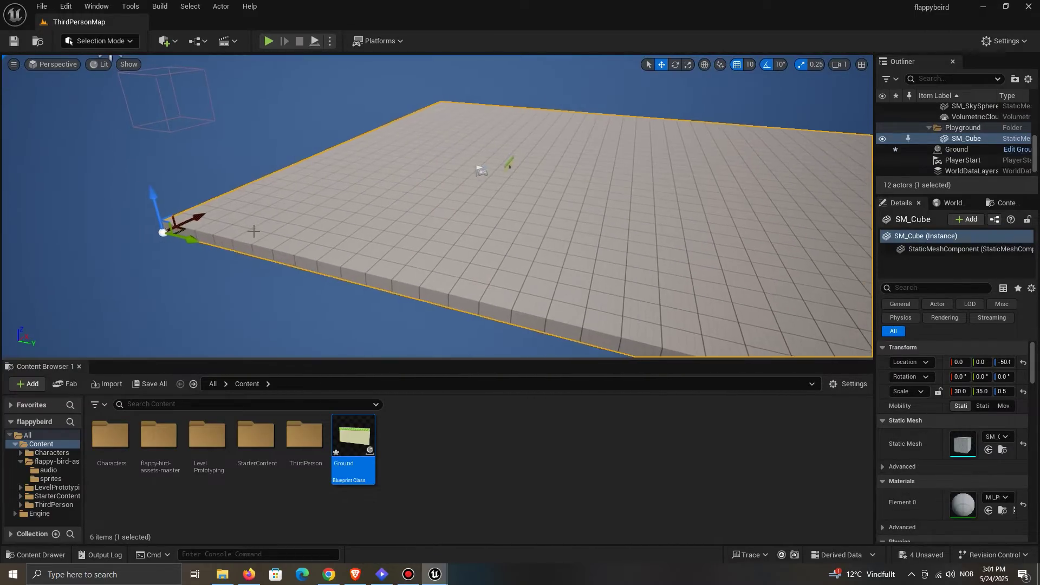
{"action": "left_click_drag", "start_coordinate": [191, 239], "coordinate": [349, 278]}
{"action": "right_click_drag", "start_coordinate": [409, 327], "coordinate": [409, 327]}
{"action": "left_click_drag", "start_coordinate": [406, 316], "coordinate": [453, 315]}
{"action": "right_click_drag", "start_coordinate": [471, 256], "coordinate": [511, 284]}
{"action": "key", "text": "Delete"}
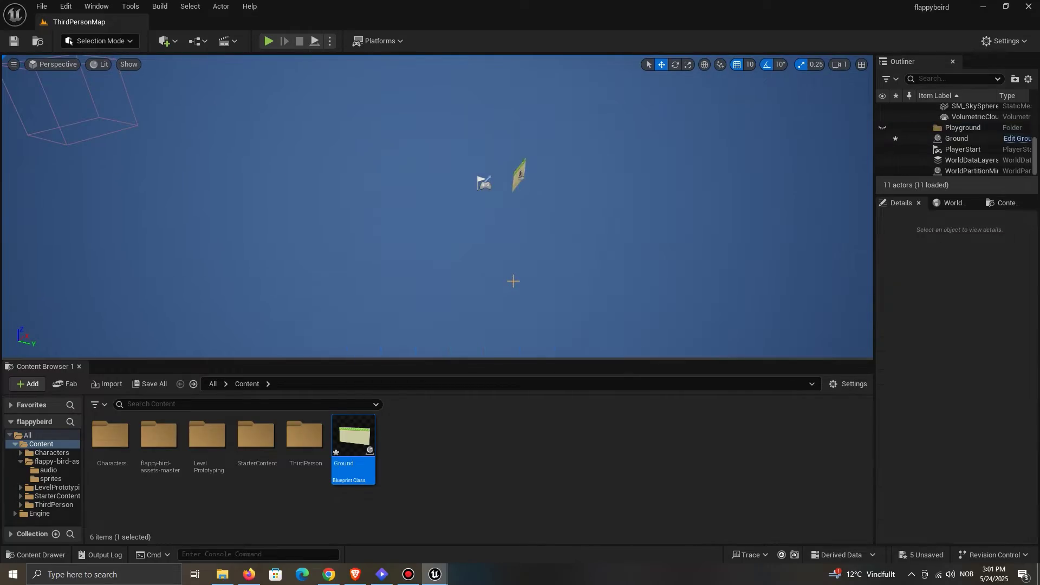
Step: Set the Default Land Movement Mode of BP_ThirdPersonCharacter's Character Movement component to Flying
{"action": "double_click", "coordinate": [353, 450]}
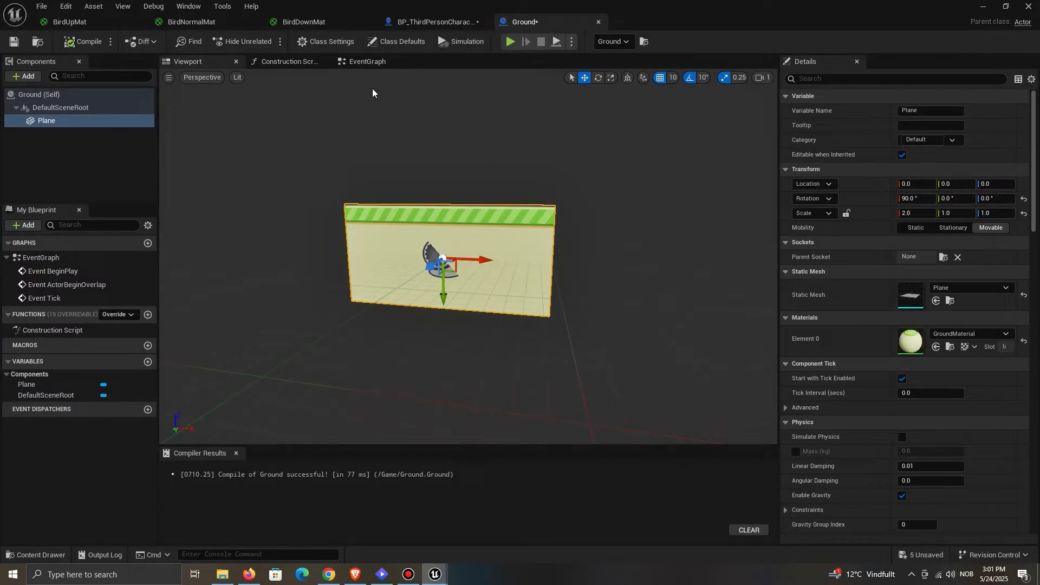
{"action": "left_click", "coordinate": [440, 22]}
{"action": "left_click", "coordinate": [92, 179]}
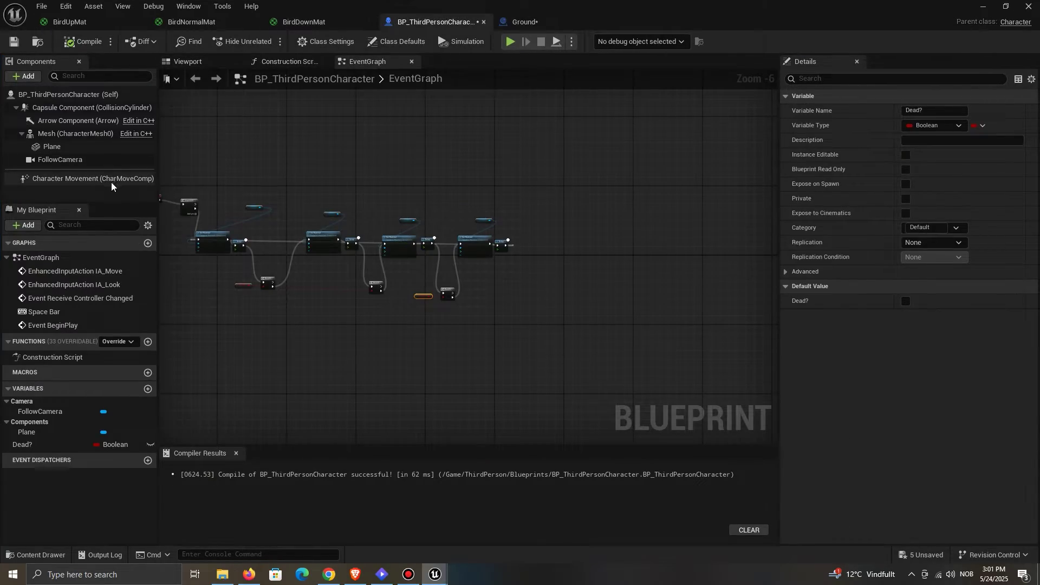
{"action": "left_click", "coordinate": [889, 83]}
{"action": "type", "text": "defaul"}
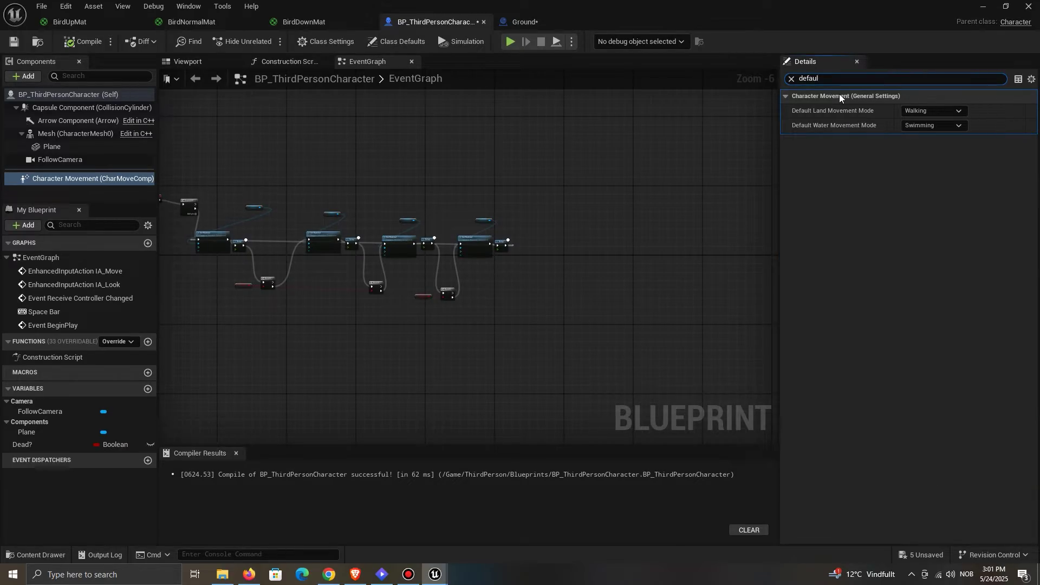
{"action": "left_click", "coordinate": [924, 110]}
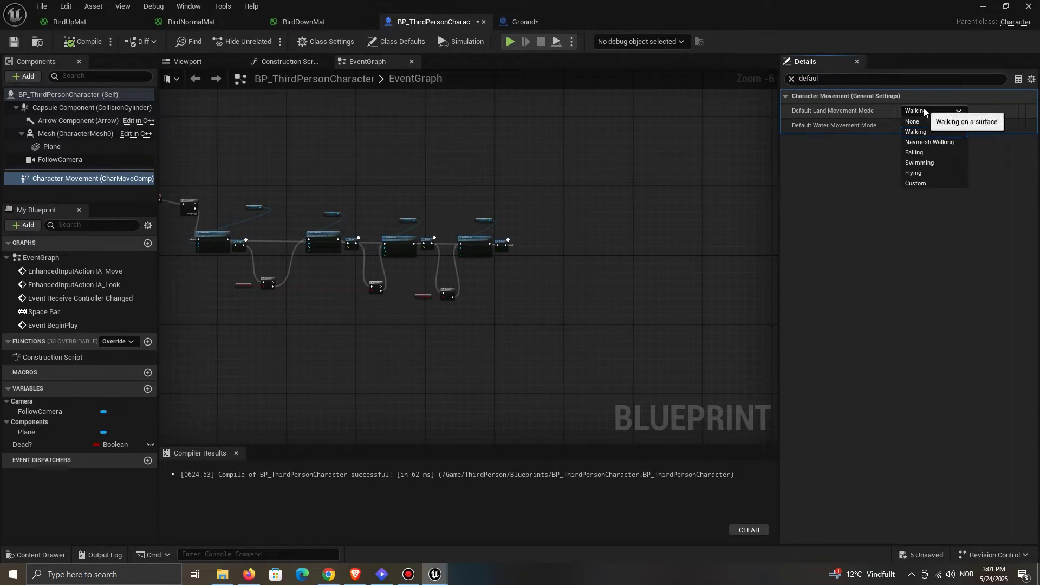
{"action": "left_click", "coordinate": [931, 173]}
{"action": "left_click", "coordinate": [792, 79]}
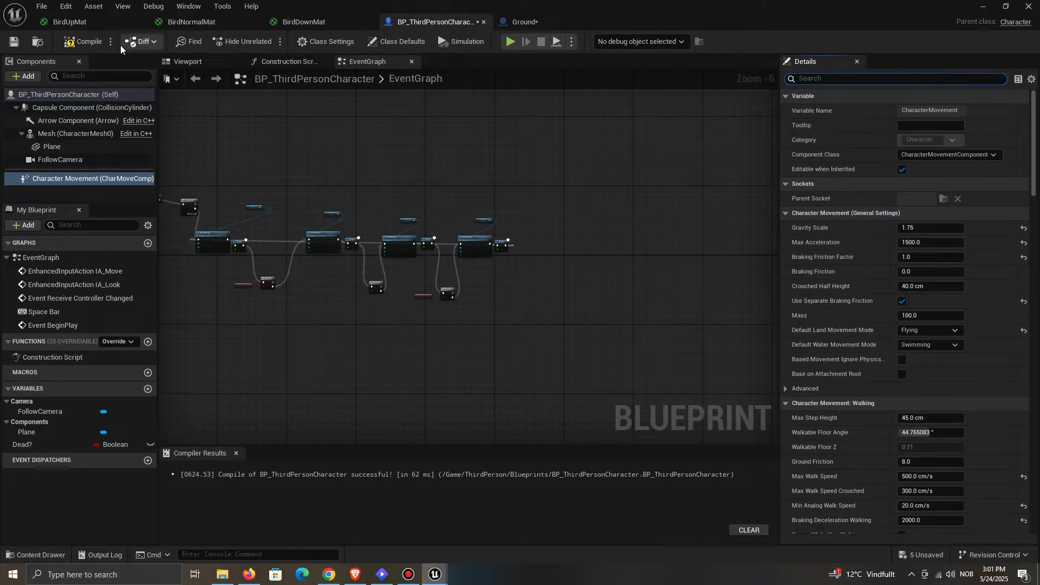
Step: Lower the Ground actor in the level to Z -110, play-testing its height relative to the bird
{"action": "left_click", "coordinate": [981, 7]}
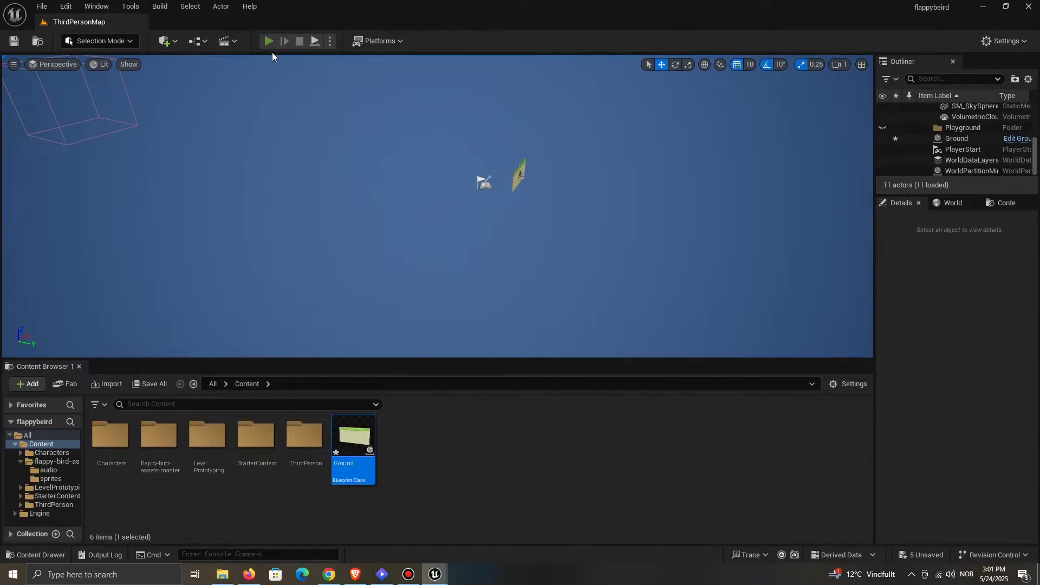
{"action": "left_click", "coordinate": [269, 42]}
{"action": "left_click", "coordinate": [656, 317]}
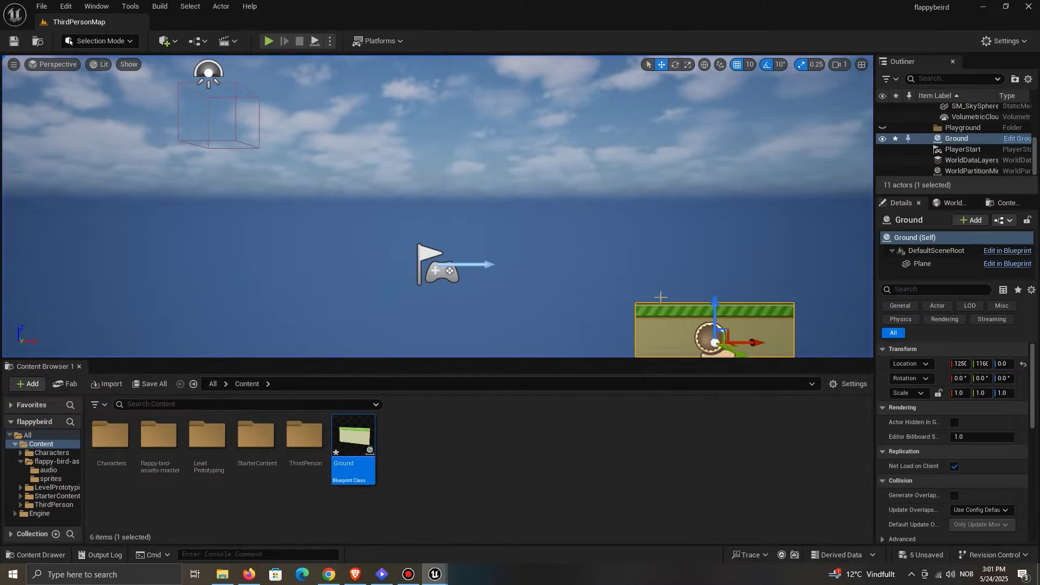
{"action": "scroll", "coordinate": [656, 317], "scroll_direction": "down", "scroll_amount": 2}
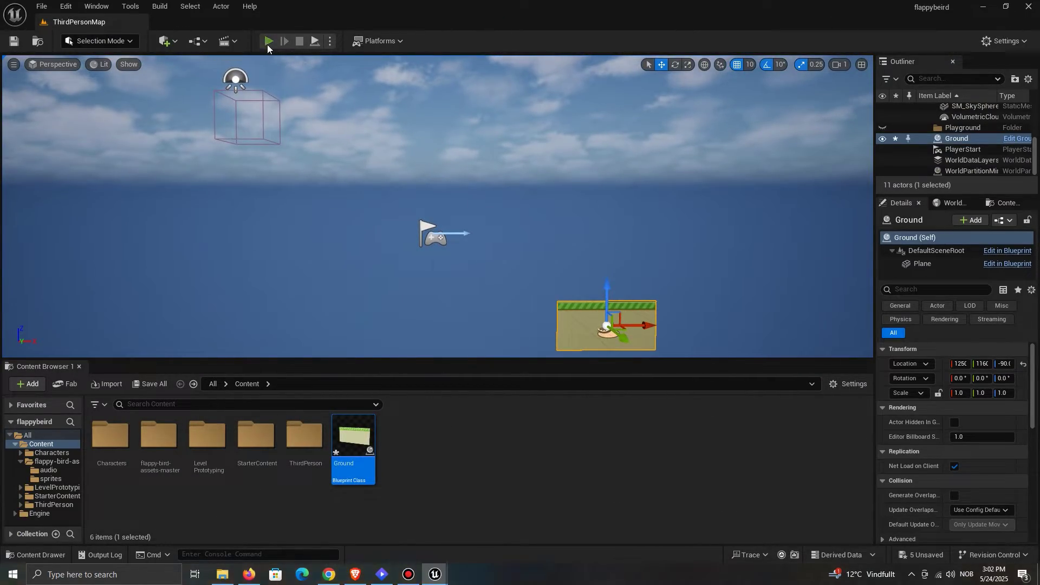
{"action": "left_click", "coordinate": [268, 41]}
{"action": "key", "text": "Escape"}
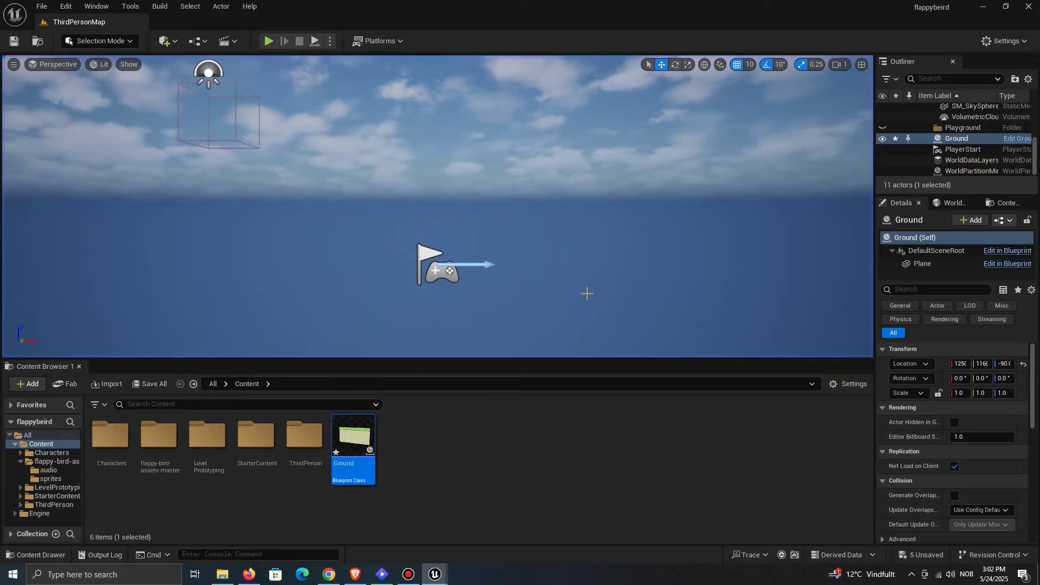
{"action": "scroll", "coordinate": [587, 294], "scroll_direction": "down", "scroll_amount": 3}
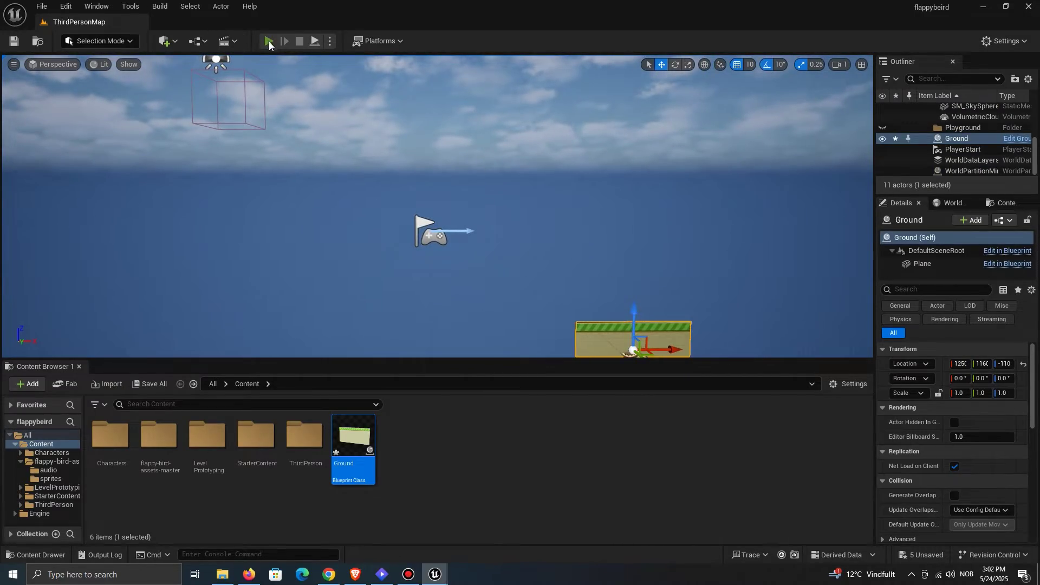
{"action": "left_click", "coordinate": [268, 41]}
{"action": "key", "text": "Escape"}
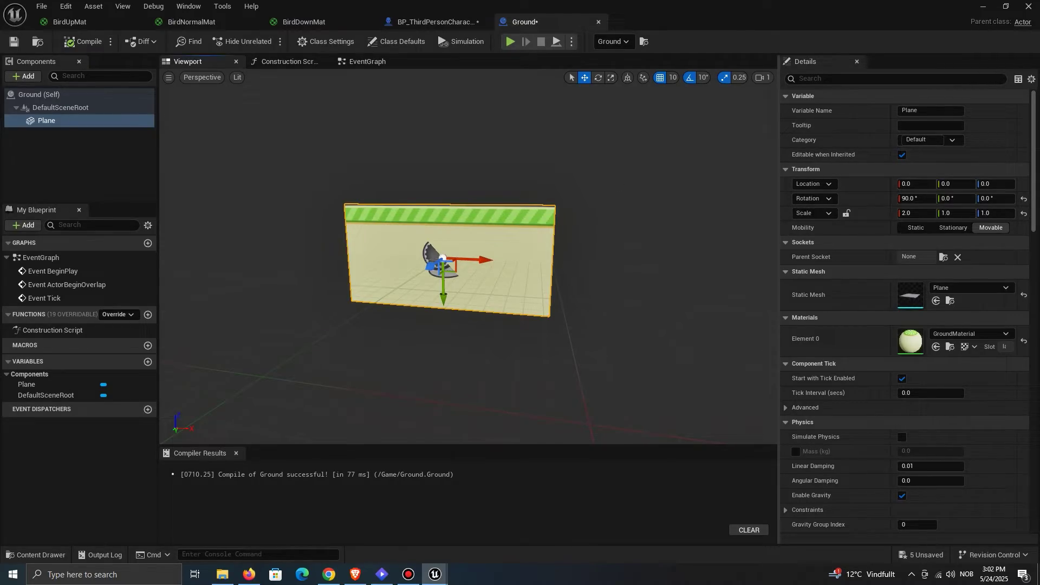
Step: Rename the plane component in the Ground blueprint as ground1
{"action": "key", "text": "s"}
{"action": "right_click_drag", "start_coordinate": [584, 230], "coordinate": [602, 236]}
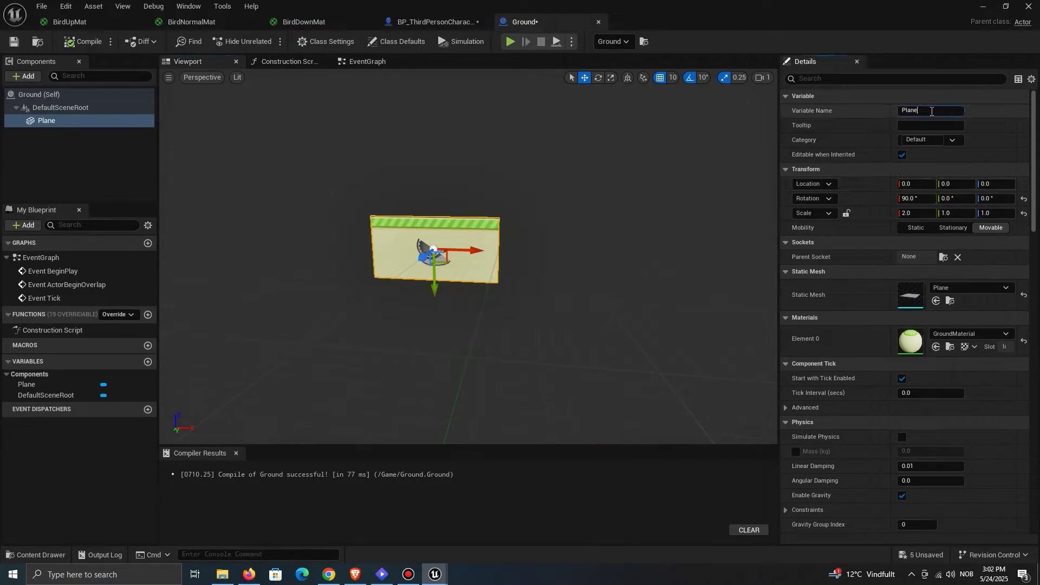
{"action": "key", "text": "BackSpace"}
{"action": "key", "text": "BackSpace"}
{"action": "key", "text": "BackSpace"}
{"action": "key", "text": "BackSpace"}
{"action": "key", "text": "BackSpace"}
{"action": "key", "text": "BackSpace"}
{"action": "key", "text": "BackSpace"}
{"action": "type", "text": "1"}
{"action": "key", "text": "Return"}
{"action": "scroll", "coordinate": [457, 218], "scroll_direction": "up", "scroll_amount": 6}
{"action": "key", "text": "ctrl+d"}
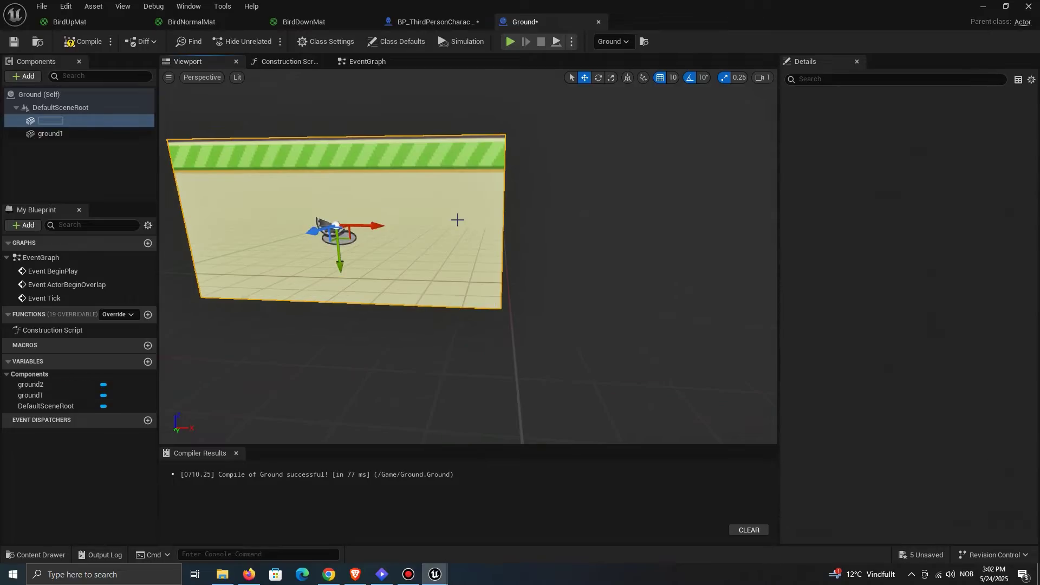
{"action": "scroll", "coordinate": [457, 216], "scroll_direction": "down", "scroll_amount": 3}
{"action": "right_click_drag", "start_coordinate": [447, 209], "coordinate": [382, 213]}
{"action": "key", "text": "ctrl+z"}
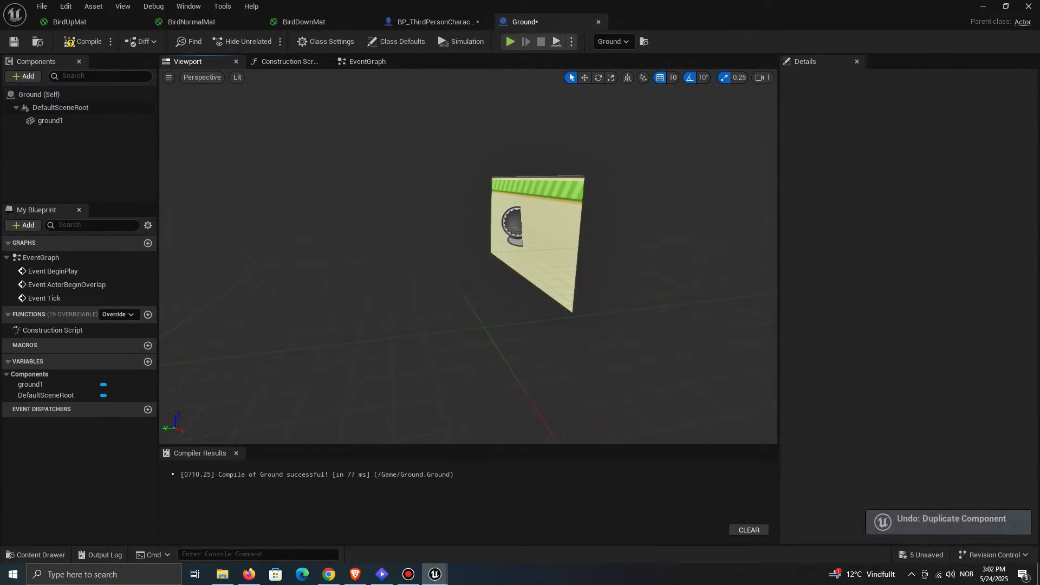
{"action": "right_click_drag", "start_coordinate": [551, 200], "coordinate": [504, 186]}
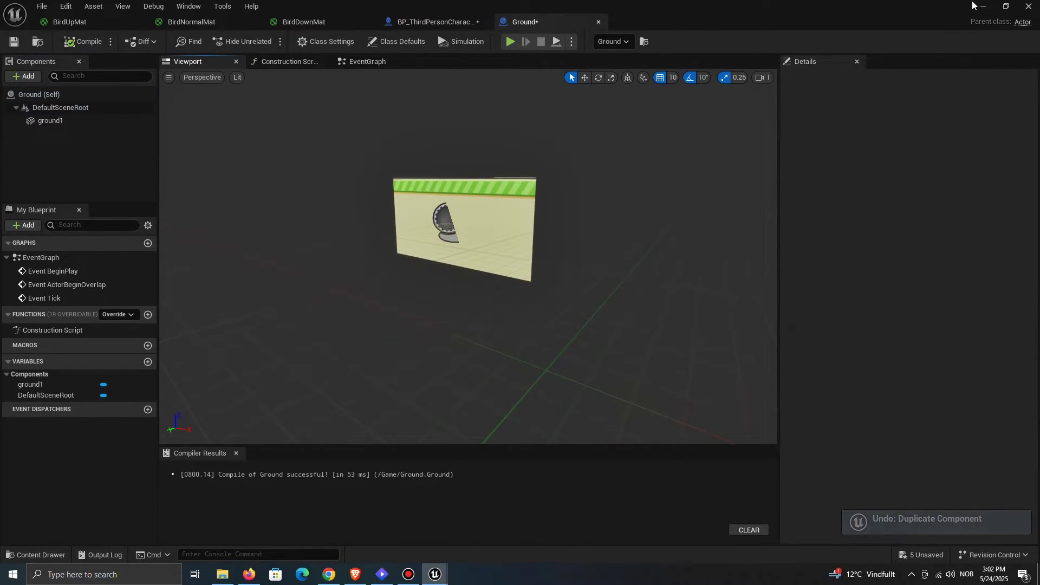
{"action": "left_click", "coordinate": [981, 7]}
{"action": "right_click_drag", "start_coordinate": [561, 168], "coordinate": [596, 181]}
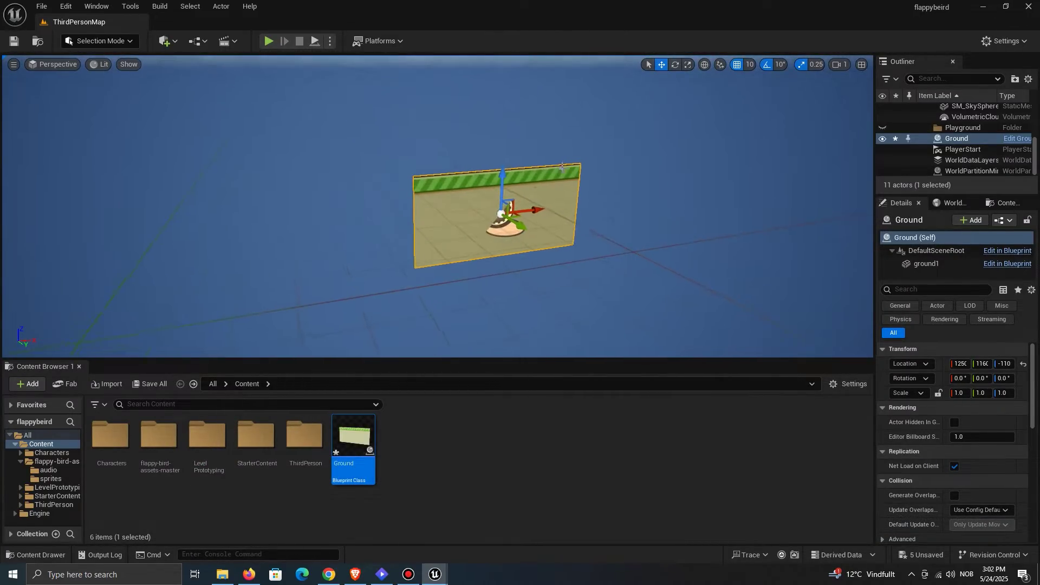
{"action": "key", "text": "ctrl+d"}
{"action": "key", "text": "ctrl+z"}
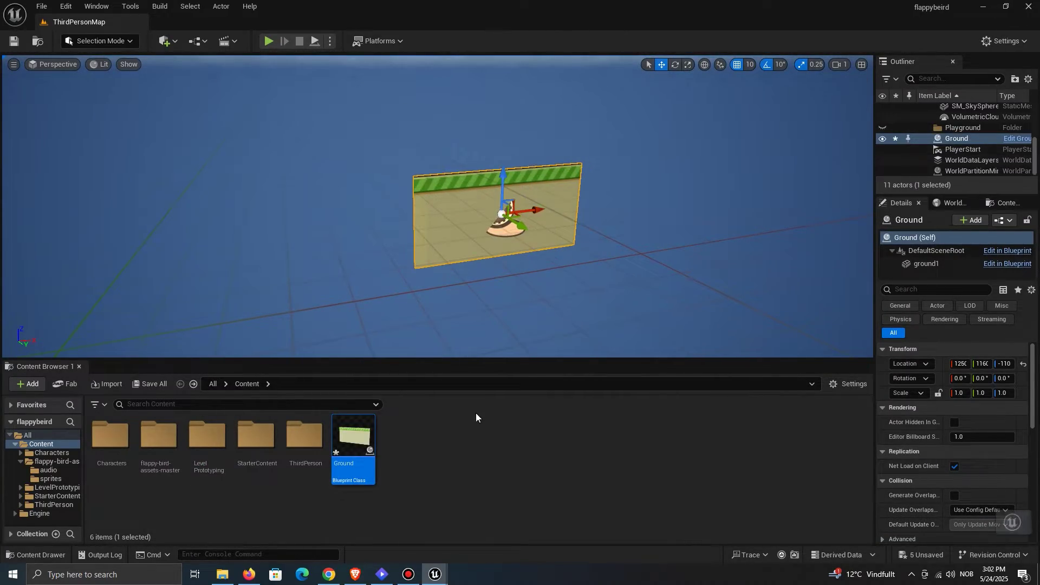
Step: Duplicate the ground1 plane in the Ground blueprint and move the copy to X 200, flush against the original
{"action": "mouse_move", "coordinate": [435, 574]}
{"action": "left_click", "coordinate": [510, 544]}
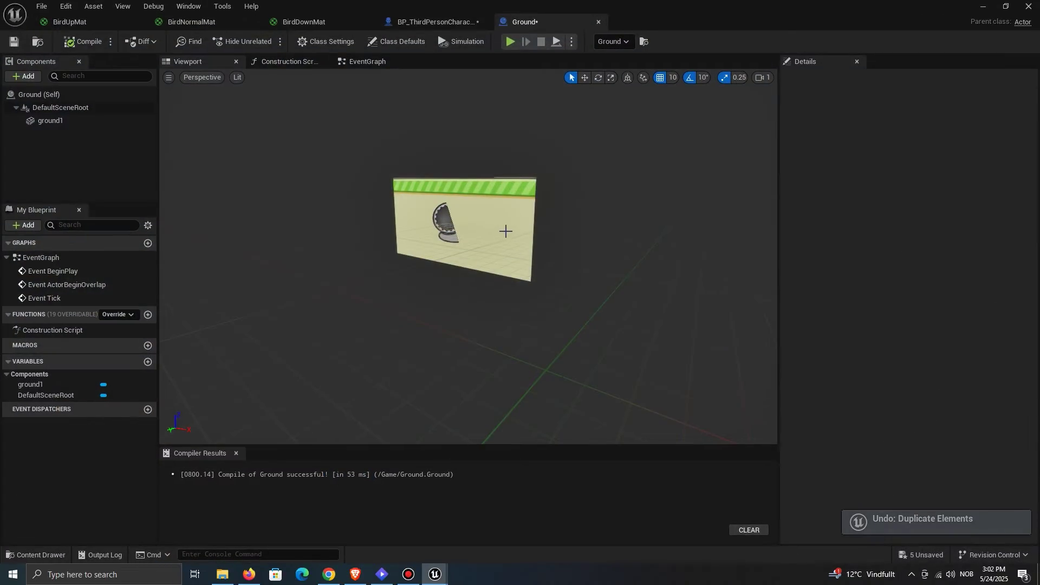
{"action": "key", "text": "ctrl+d"}
{"action": "middle_click_drag", "start_coordinate": [536, 244], "coordinate": [432, 231]}
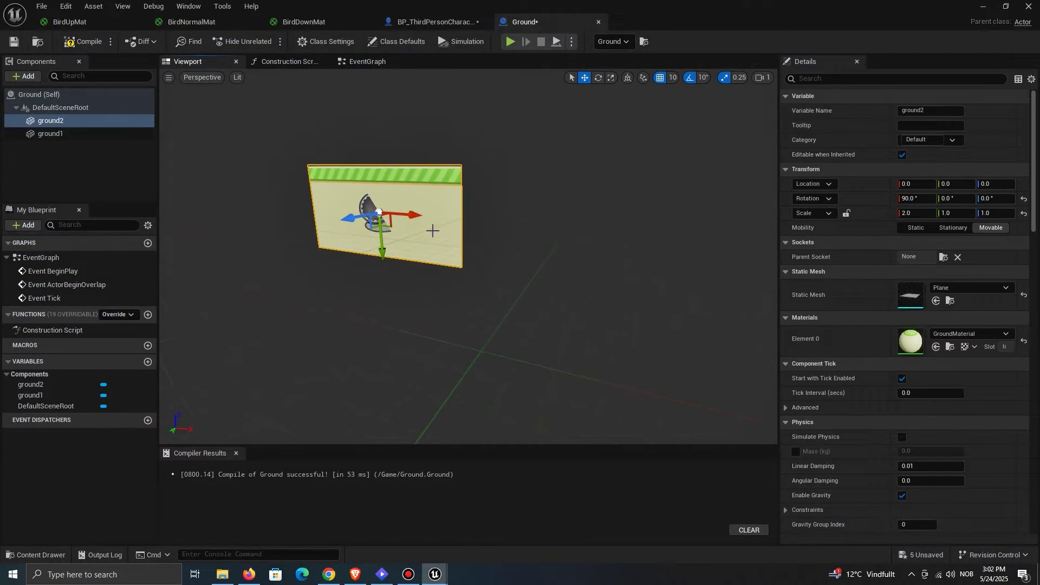
{"action": "left_click_drag", "start_coordinate": [417, 215], "coordinate": [658, 243]}
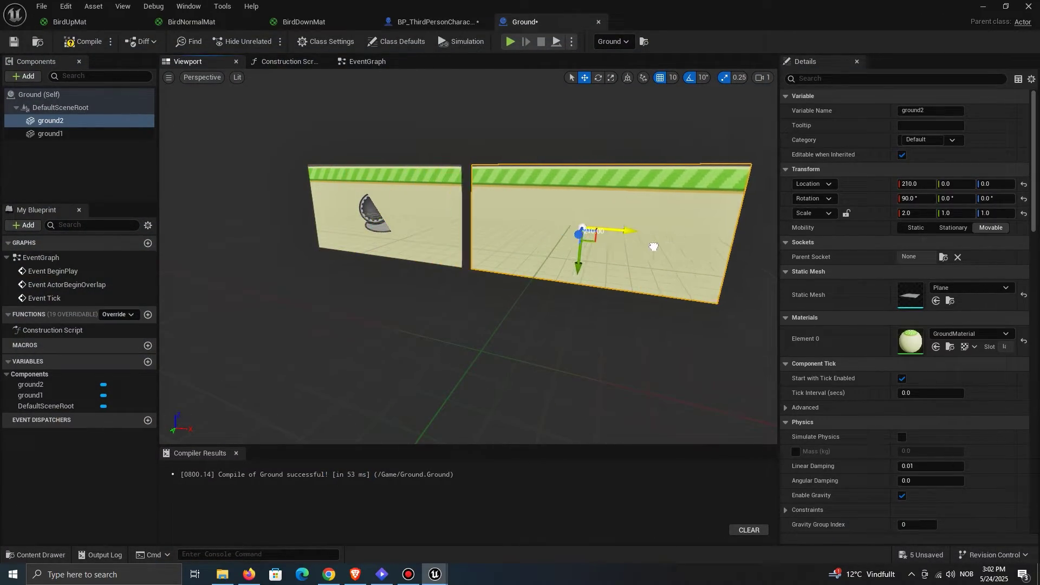
{"action": "right_click_drag", "start_coordinate": [614, 212], "coordinate": [648, 209]}
{"action": "left_click_drag", "start_coordinate": [602, 217], "coordinate": [593, 216]}
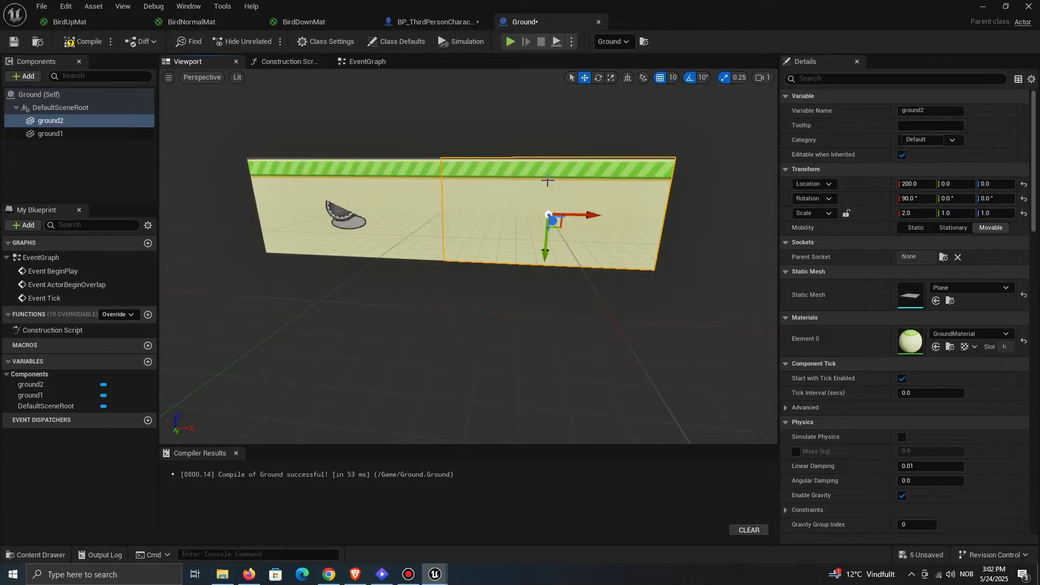
Step: Set the grid snap size to 1 and try to nudge ground2 along X where it meets ground1
{"action": "key", "text": "w"}
{"action": "scroll", "coordinate": [546, 179], "scroll_direction": "down", "scroll_amount": 2}
{"action": "right_click_drag", "start_coordinate": [546, 178], "coordinate": [538, 151]}
{"action": "key", "text": "w"}
{"action": "scroll", "coordinate": [538, 147], "scroll_direction": "down", "scroll_amount": 1}
{"action": "left_click", "coordinate": [64, 108]}
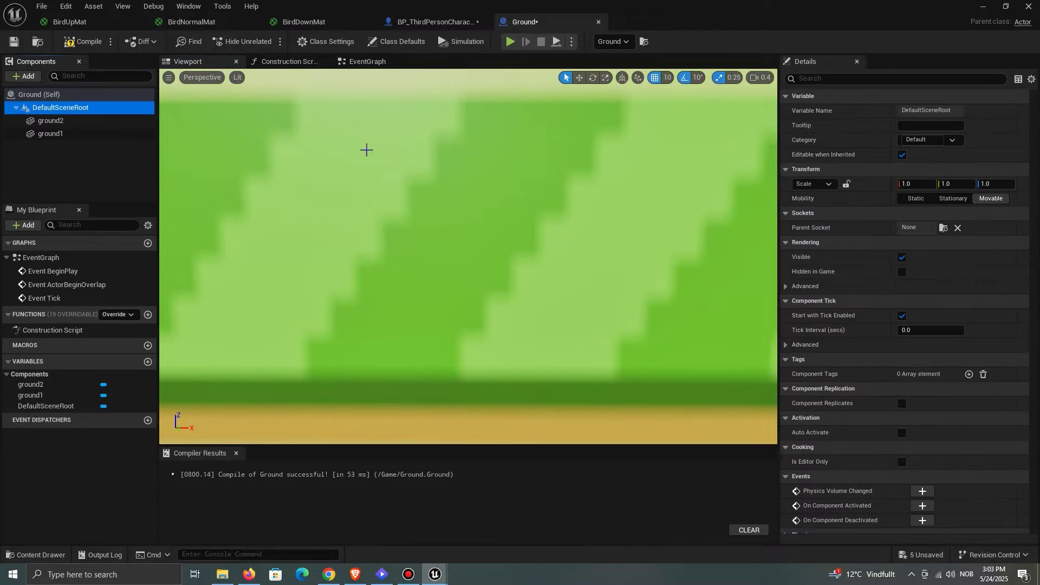
{"action": "left_click", "coordinate": [667, 80]}
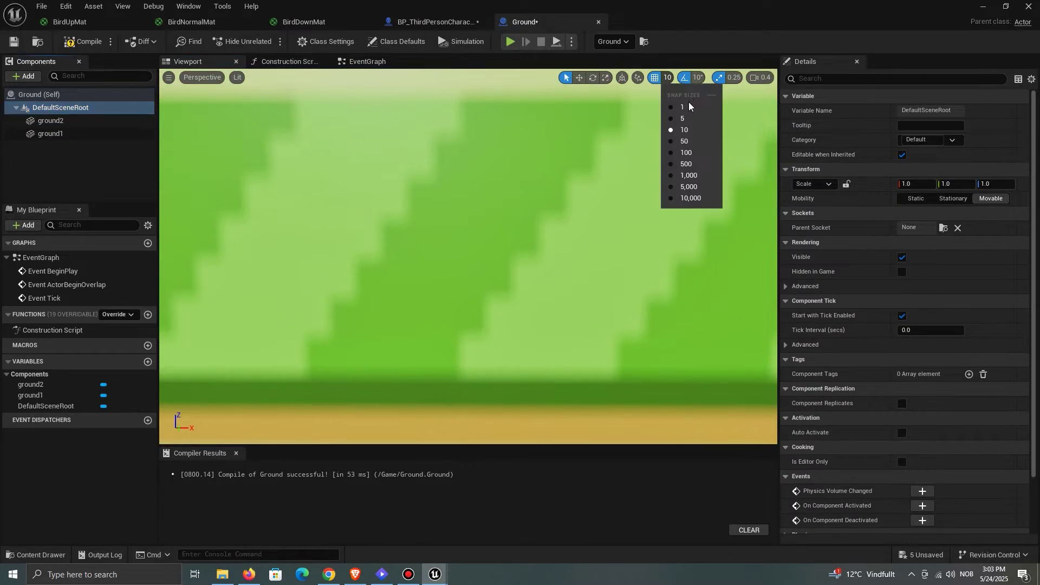
{"action": "left_click", "coordinate": [689, 107]}
{"action": "left_click", "coordinate": [686, 304]}
{"action": "key", "text": "s"}
{"action": "right_click_drag", "start_coordinate": [685, 305], "coordinate": [758, 323]}
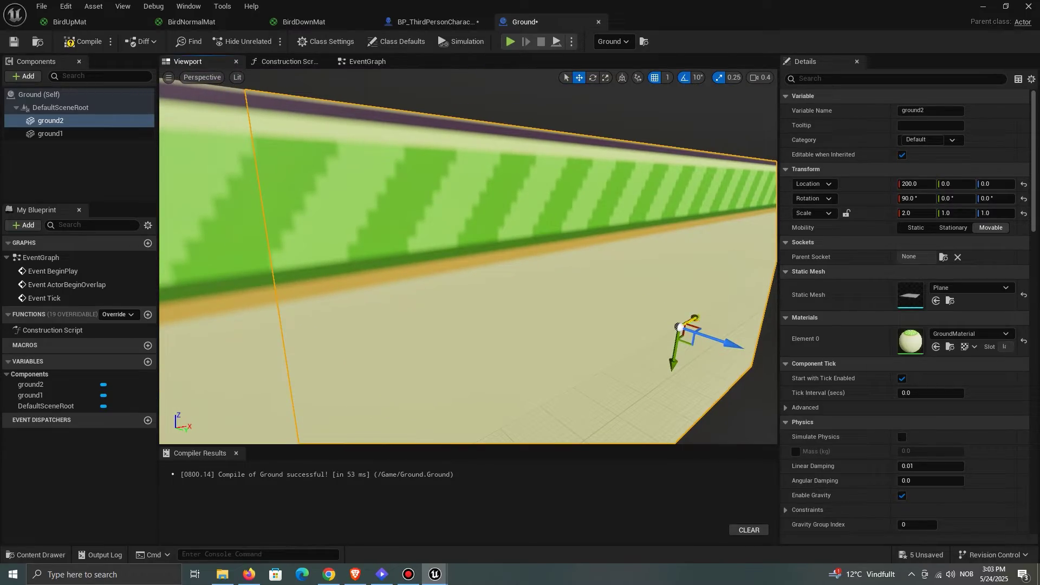
{"action": "left_click_drag", "start_coordinate": [699, 315], "coordinate": [698, 316]}
{"action": "right_click_drag", "start_coordinate": [697, 316], "coordinate": [653, 316]}
Step: Inspect the seam between the two ground planes, undo the ground2 nudge and restore the grid snap size to 10
{"action": "left_click", "coordinate": [102, 94]}
{"action": "key", "text": "w"}
{"action": "right_click_drag", "start_coordinate": [345, 130], "coordinate": [302, 120]}
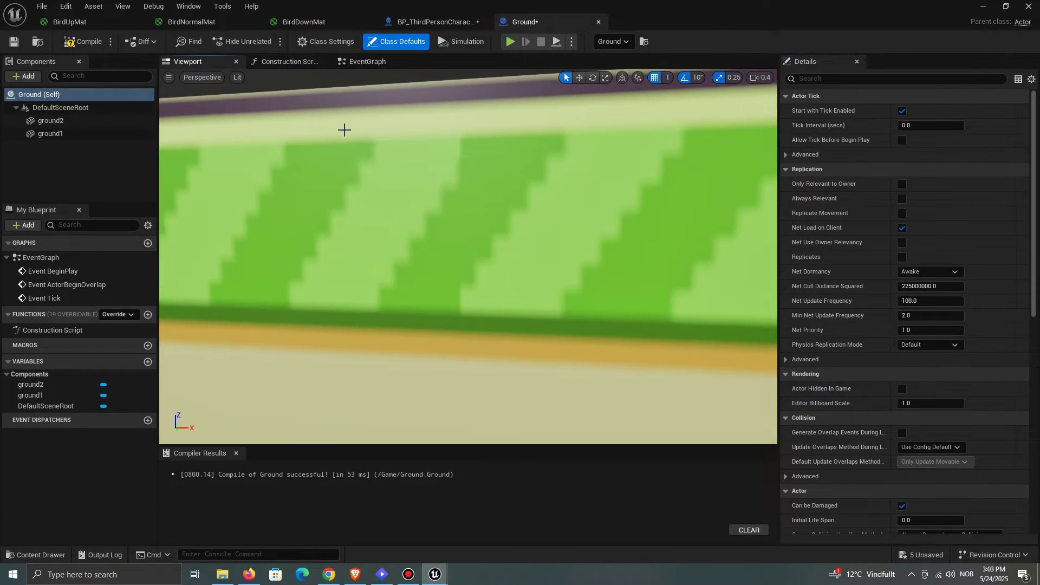
{"action": "right_click_drag", "start_coordinate": [483, 169], "coordinate": [503, 176]}
{"action": "key", "text": "s"}
{"action": "key", "text": "ctrl+z"}
{"action": "key", "text": "s"}
{"action": "right_click_drag", "start_coordinate": [548, 211], "coordinate": [569, 206]}
{"action": "left_click", "coordinate": [668, 77]}
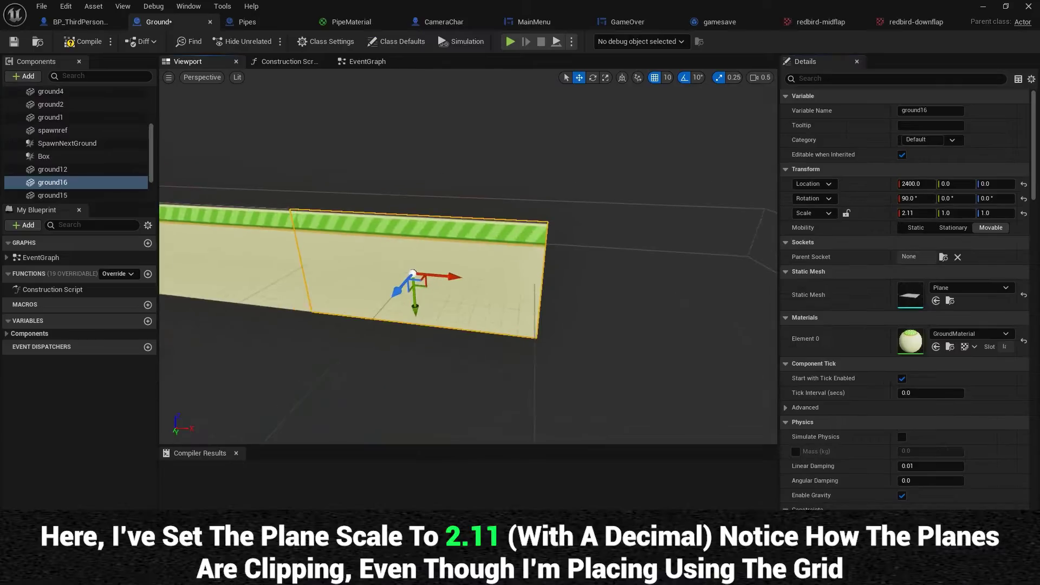
Step: Duplicate the 2.11-scaled ground16 plane, move the copy to X 2610 and inspect the seam between the planes
{"action": "right_click_drag", "start_coordinate": [648, 243], "coordinate": [660, 245]}
{"action": "key", "text": "s"}
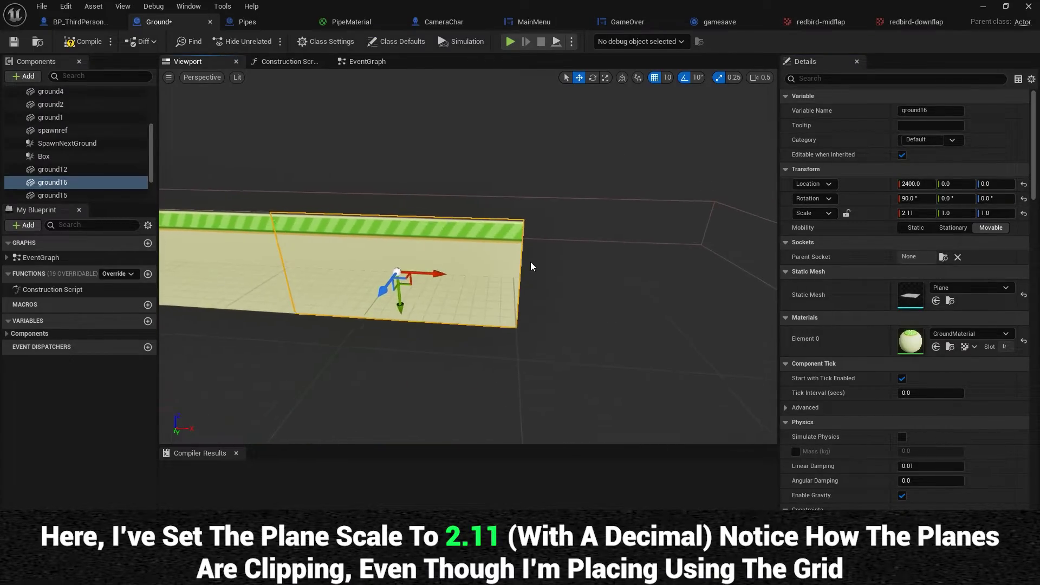
{"action": "key", "text": "ctrl+d"}
{"action": "left_click_drag", "start_coordinate": [443, 277], "coordinate": [685, 293]}
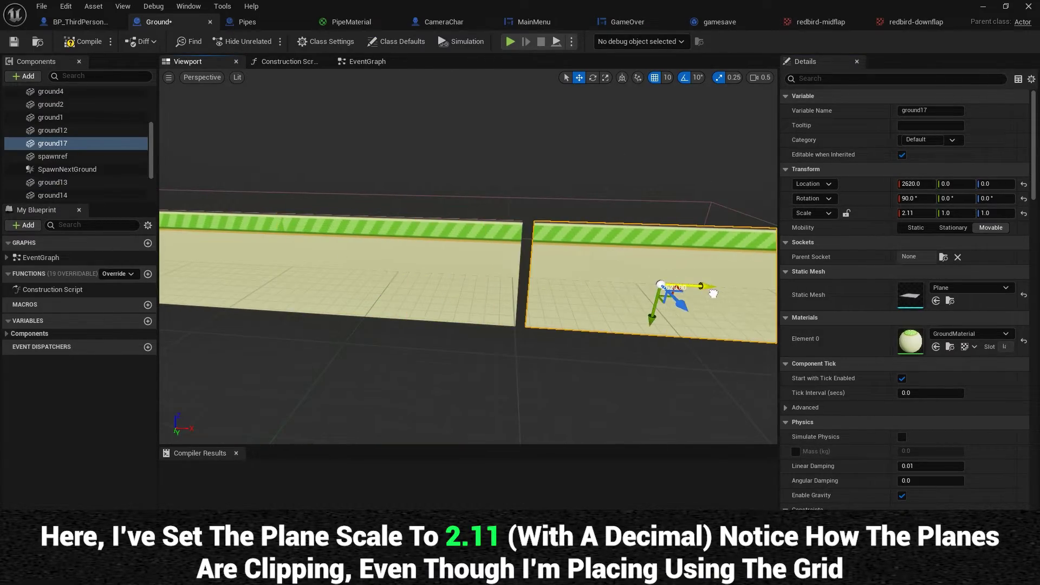
{"action": "scroll", "coordinate": [685, 287], "scroll_direction": "up", "scroll_amount": 5}
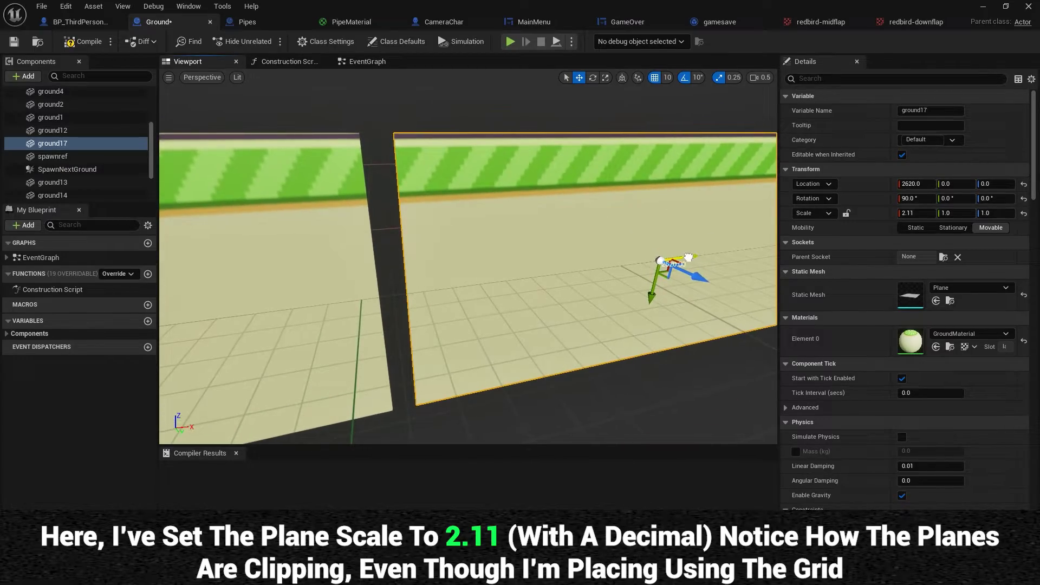
{"action": "left_click_drag", "start_coordinate": [689, 256], "coordinate": [676, 257]}
{"action": "right_click_drag", "start_coordinate": [676, 258], "coordinate": [618, 230]}
{"action": "key", "text": "w"}
{"action": "key", "text": "w"}
{"action": "right_click_drag", "start_coordinate": [480, 230], "coordinate": [483, 232]}
{"action": "key", "text": "s"}
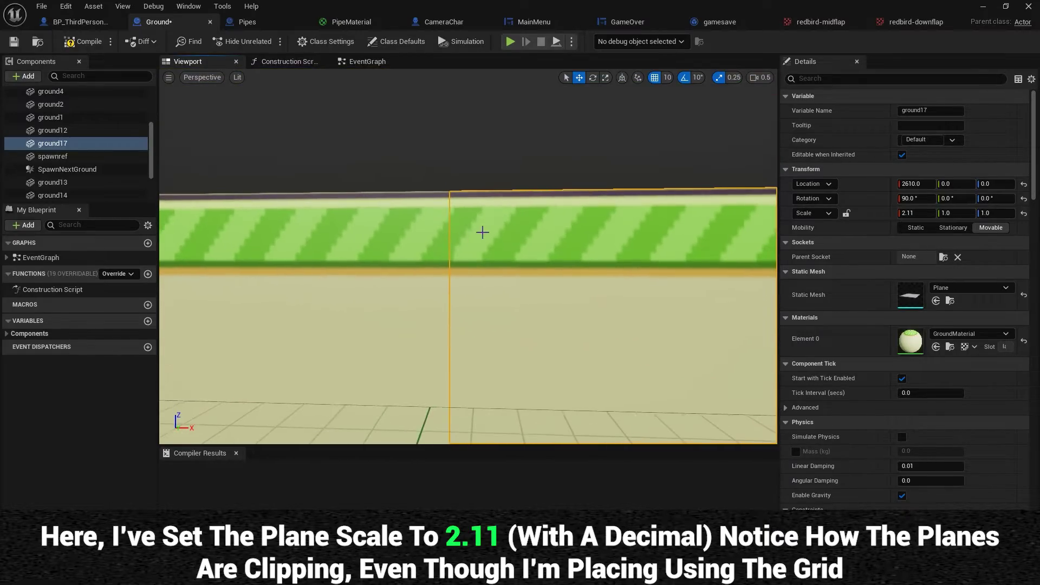
Step: Set the grid snap size to 5 and try to align the ground17 copy along X with its neighbour
{"action": "left_click", "coordinate": [667, 79]}
{"action": "left_click", "coordinate": [691, 117]}
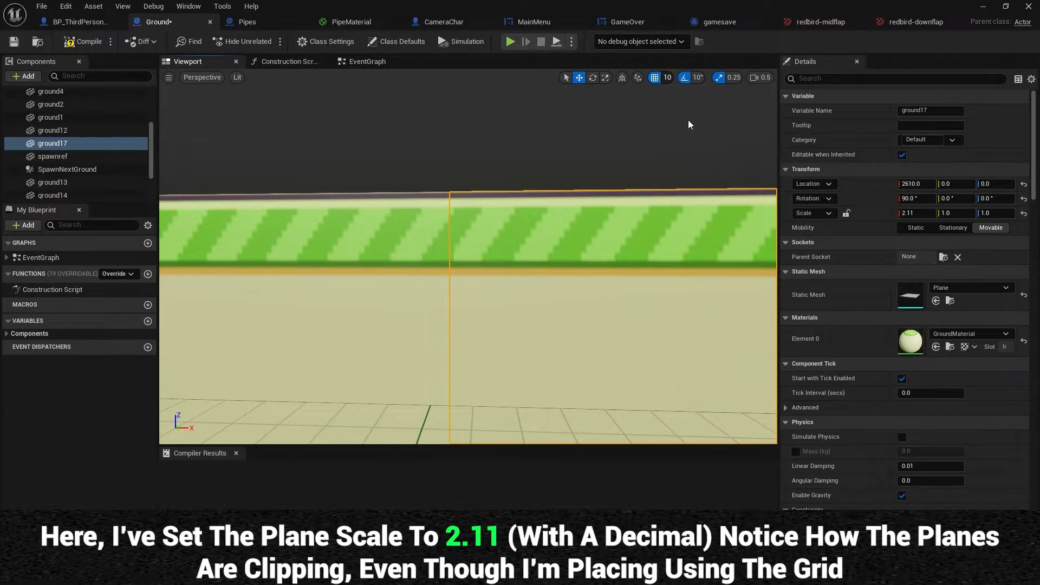
{"action": "key", "text": "s"}
{"action": "right_click_drag", "start_coordinate": [544, 205], "coordinate": [556, 216]}
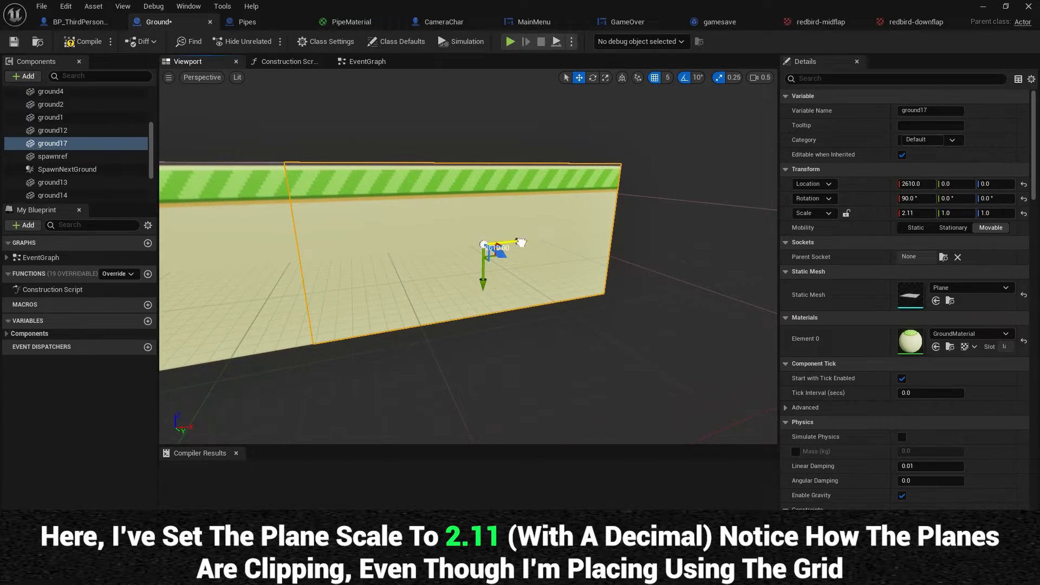
{"action": "left_click_drag", "start_coordinate": [522, 243], "coordinate": [522, 244]}
{"action": "key", "text": "w"}
{"action": "right_click_drag", "start_coordinate": [506, 187], "coordinate": [499, 193]}
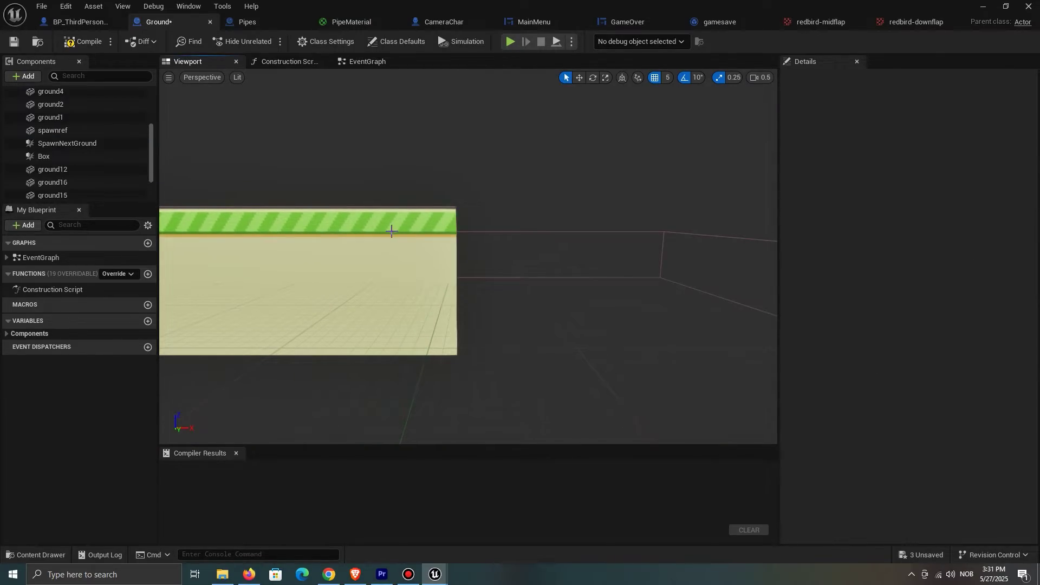
Step: Set the X scale of the ground16 plane to 2.0
{"action": "left_click", "coordinate": [394, 238]}
{"action": "right_click_drag", "start_coordinate": [394, 238], "coordinate": [395, 238]}
{"action": "type", "text": "a"}
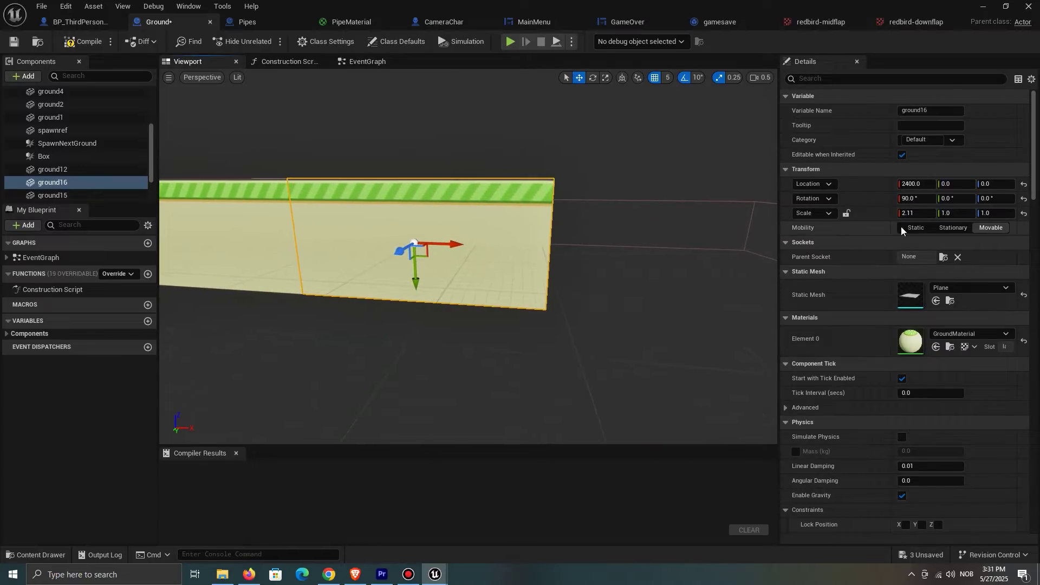
{"action": "type", "text": "2"}
{"action": "key", "text": "Return"}
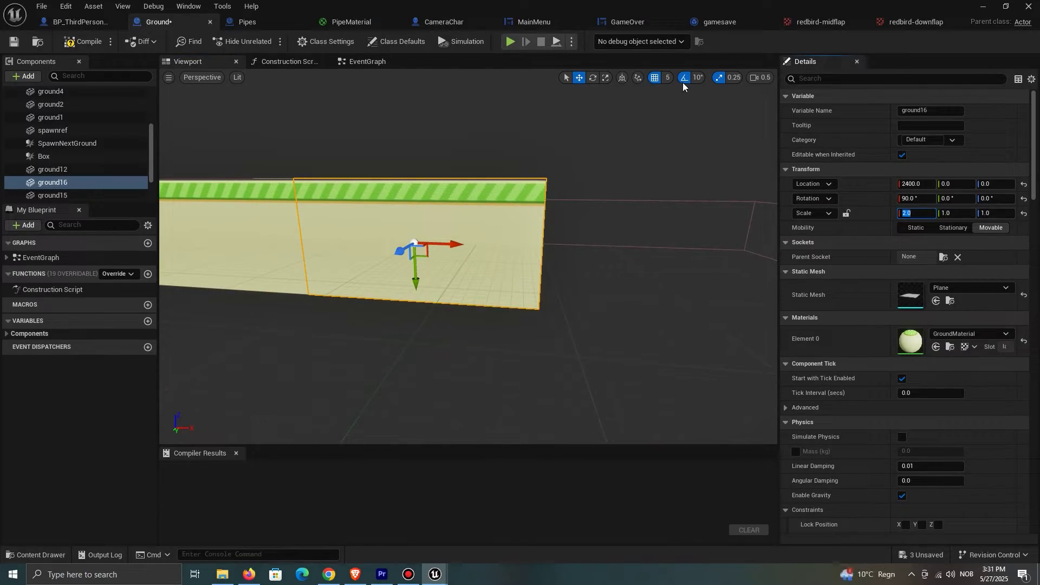
Step: Set the grid snap size to 10, duplicate ground16 and place the copy flush at X 2600, inspecting the seam
{"action": "left_click", "coordinate": [669, 78]}
{"action": "left_click", "coordinate": [691, 132]}
{"action": "right_click_drag", "start_coordinate": [638, 154], "coordinate": [638, 163]}
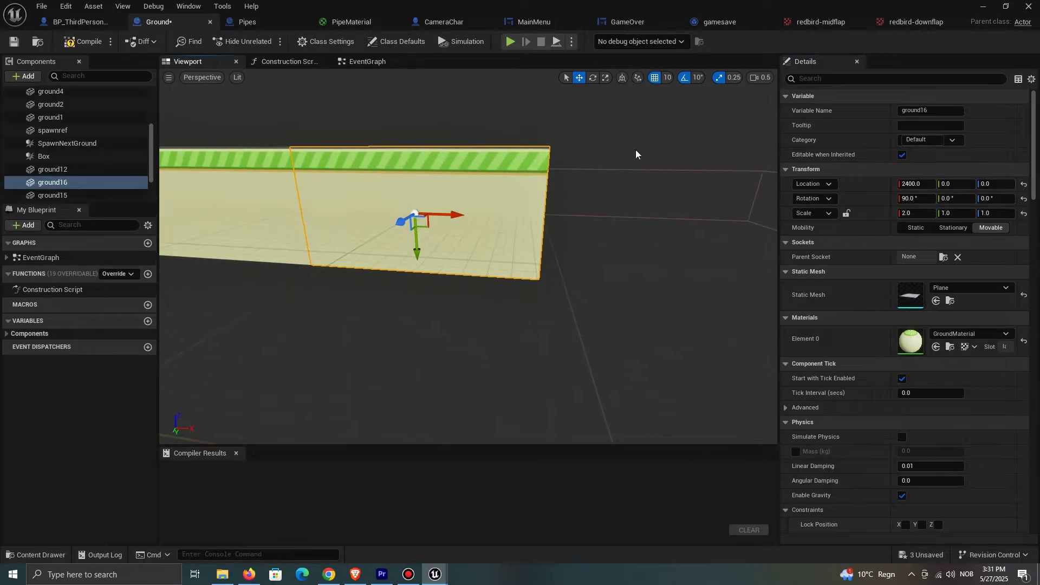
{"action": "key", "text": "ctrl+d"}
{"action": "left_click_drag", "start_coordinate": [458, 215], "coordinate": [736, 225]}
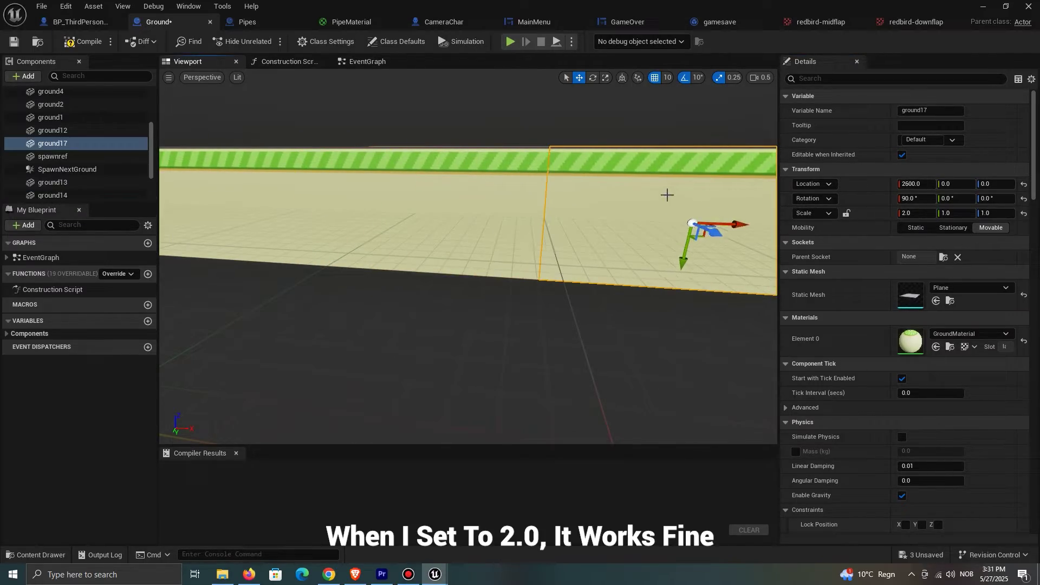
{"action": "right_click_drag", "start_coordinate": [667, 195], "coordinate": [672, 192]}
{"action": "key", "text": "d"}
{"action": "scroll", "coordinate": [673, 191], "scroll_direction": "up", "scroll_amount": 1}
{"action": "left_click_drag", "start_coordinate": [652, 215], "coordinate": [660, 216]}
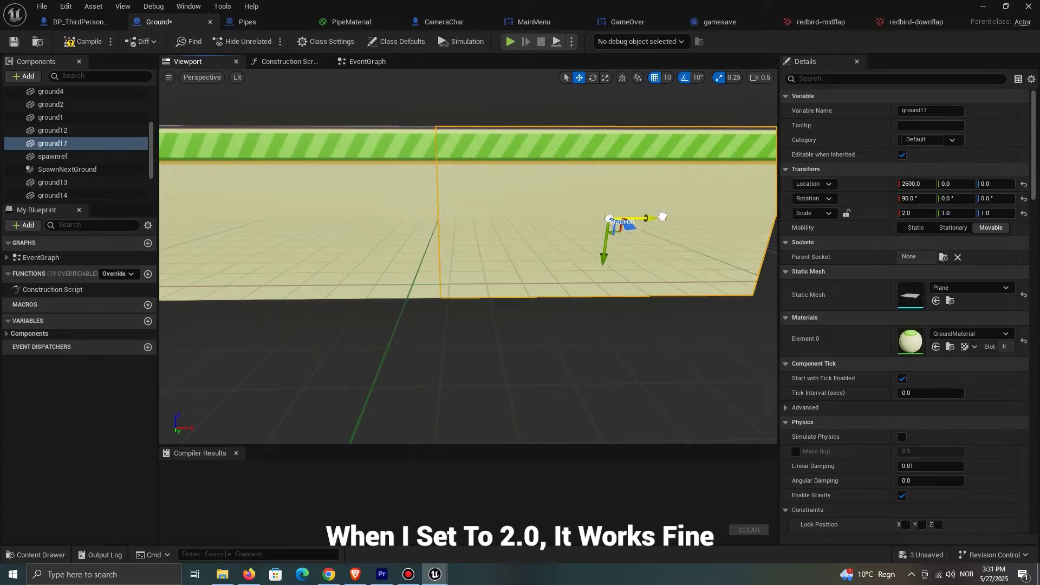
{"action": "key", "text": "w"}
{"action": "right_click_drag", "start_coordinate": [569, 162], "coordinate": [572, 141]}
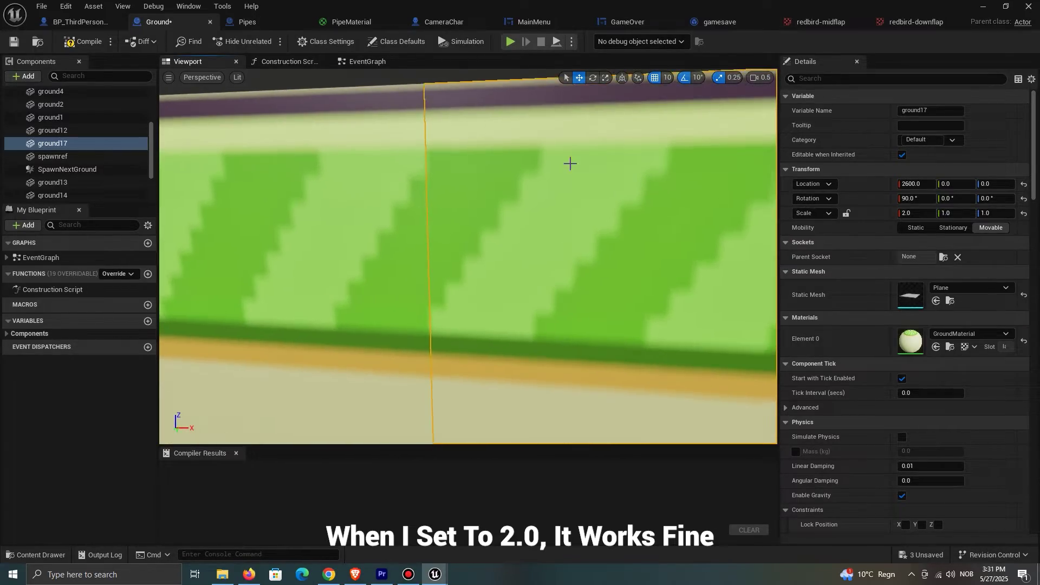
Step: Duplicate the ground11 plane, place the copy flush at X 1600 and save all unsaved content
{"action": "left_click", "coordinate": [142, 104]}
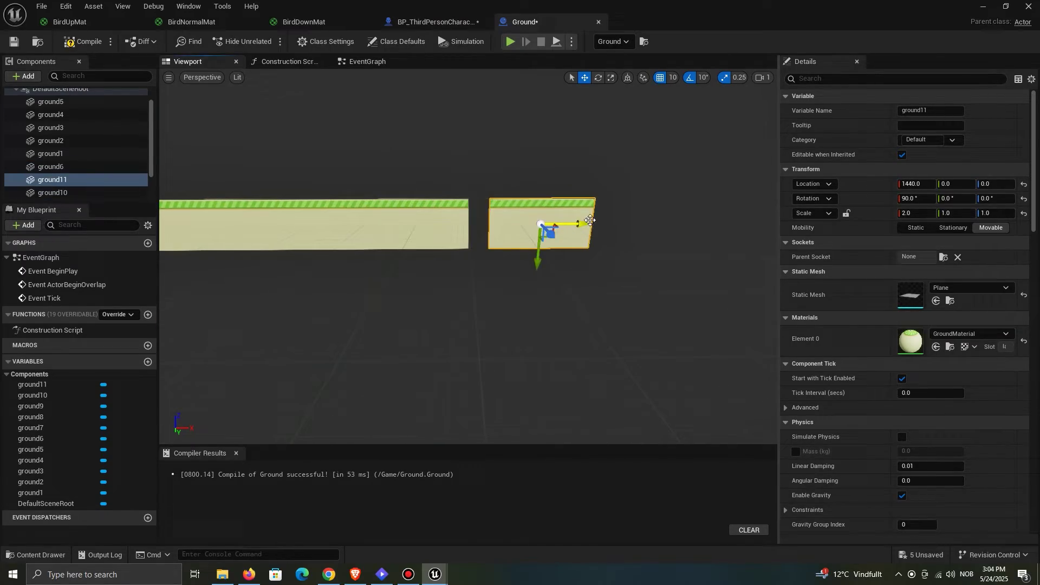
{"action": "left_click_drag", "start_coordinate": [590, 219], "coordinate": [675, 221], "text": "alt"}
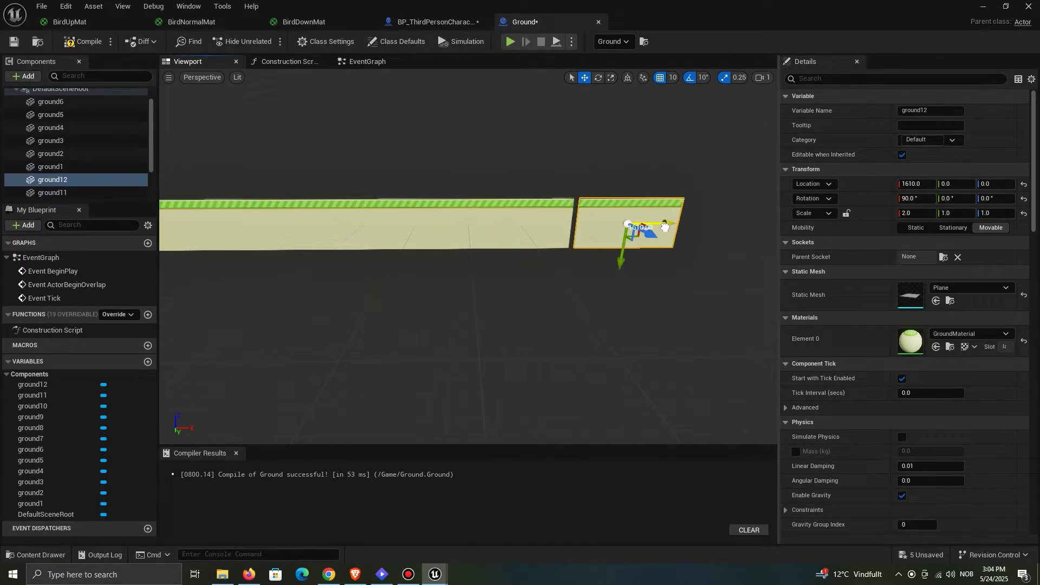
{"action": "left_click", "coordinate": [943, 560]}
{"action": "left_click", "coordinate": [609, 409]}
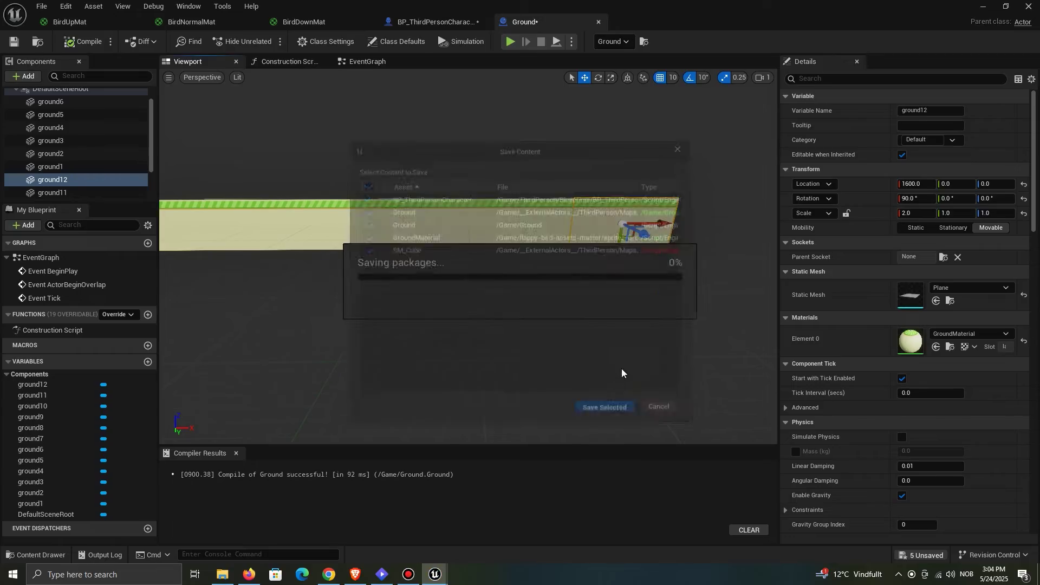
{"action": "scroll", "coordinate": [130, 116], "scroll_direction": "up", "scroll_amount": 1}
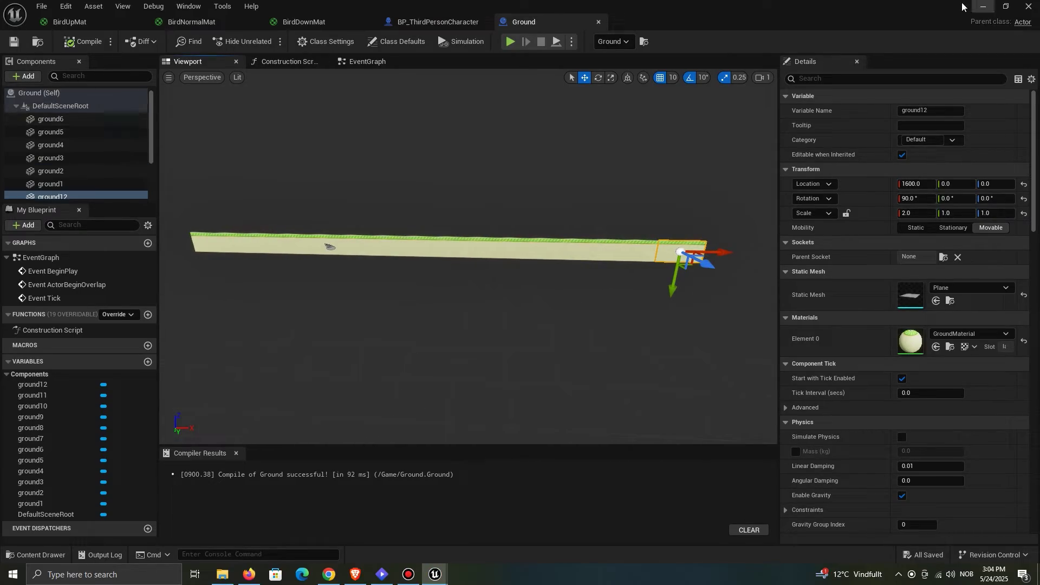
Step: Play-test ThirdPersonMap to check how far the ground extends around the bird
{"action": "left_click", "coordinate": [983, 6]}
{"action": "left_click", "coordinate": [265, 42]}
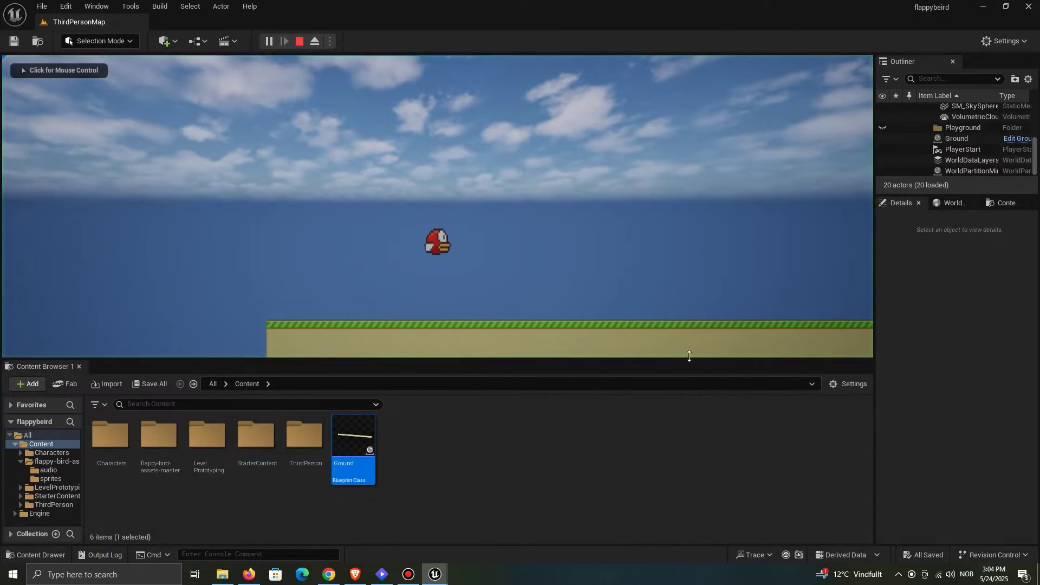
{"action": "key", "text": "Escape"}
Step: Move the Ground actor in the level along X to 170, so the strip extends behind the player start
{"action": "right_click_drag", "start_coordinate": [526, 301], "coordinate": [523, 331]}
{"action": "key", "text": "s"}
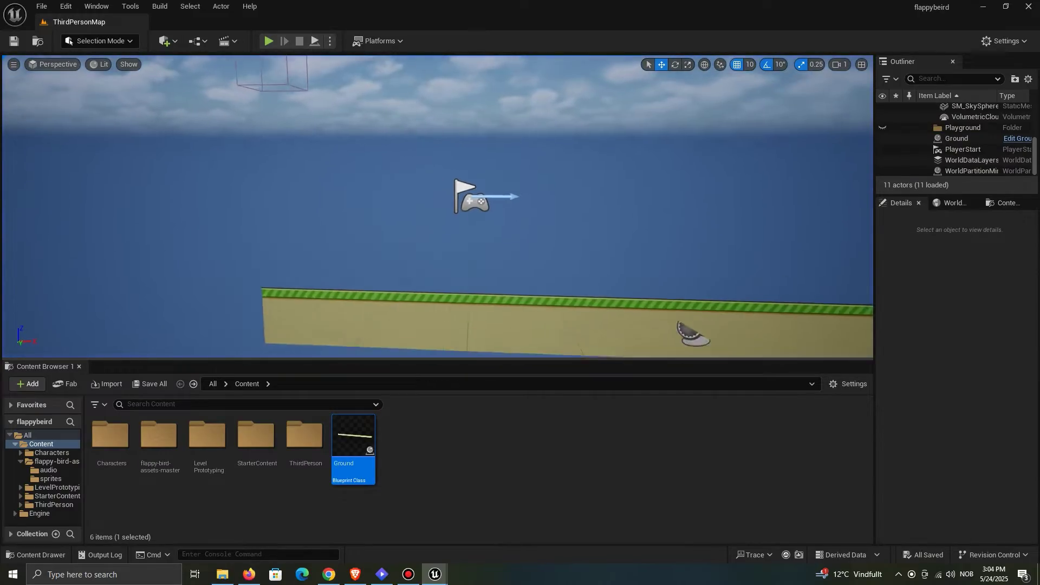
{"action": "left_click", "coordinate": [603, 281]}
{"action": "left_click_drag", "start_coordinate": [603, 282], "coordinate": [302, 283]}
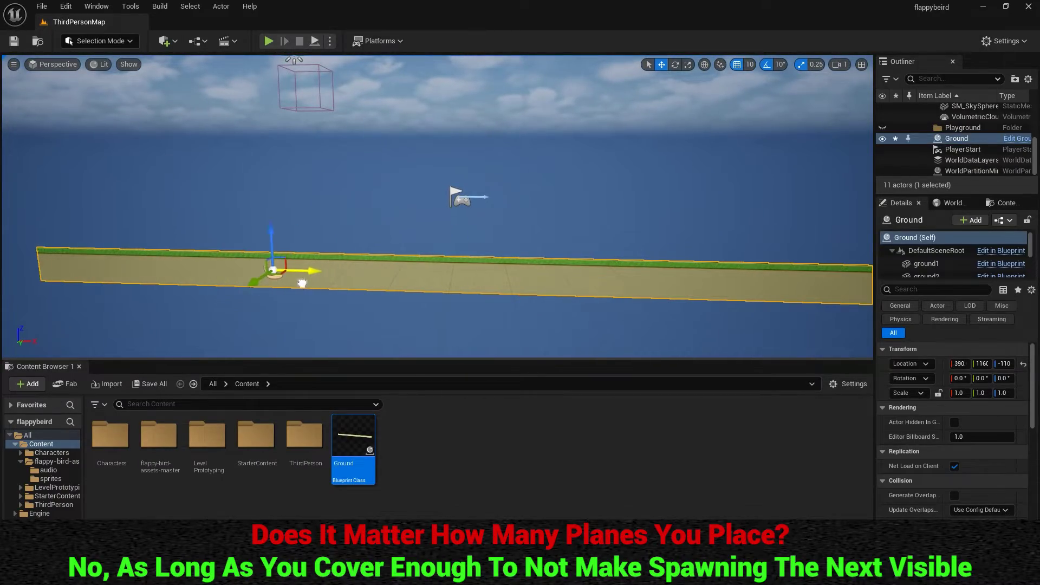
Step: Add four more flush copies of the ground plane in the Ground blueprint, ending with ground16 at X 2400
{"action": "left_click", "coordinate": [531, 499]}
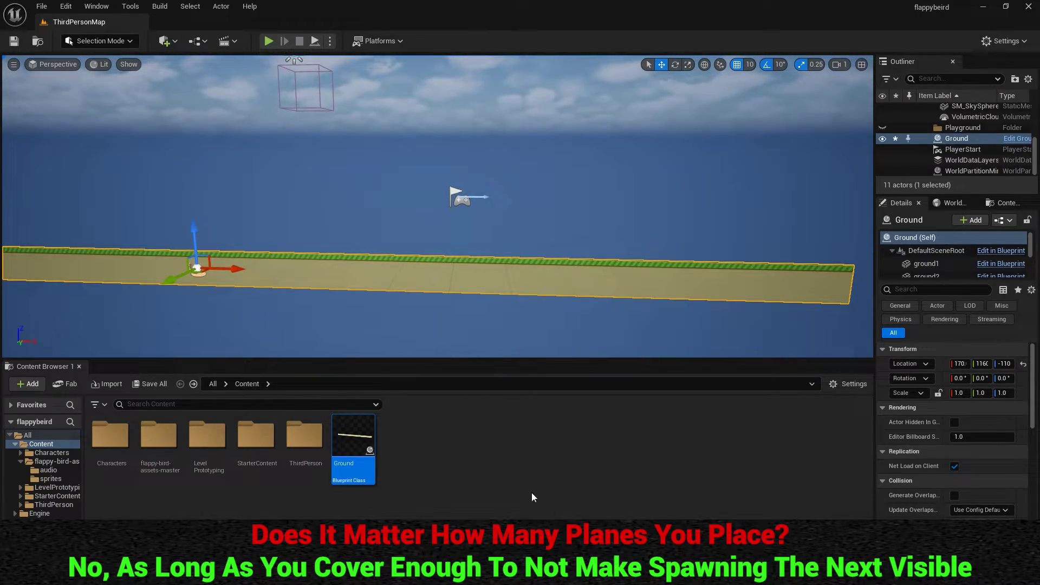
{"action": "right_click_drag", "start_coordinate": [582, 283], "coordinate": [580, 282]}
{"action": "key", "text": "w"}
{"action": "key", "text": "d"}
{"action": "left_click_drag", "start_coordinate": [512, 258], "coordinate": [594, 258], "text": "alt"}
{"action": "left_click_drag", "start_coordinate": [599, 258], "coordinate": [679, 258], "text": "alt"}
{"action": "right_click_drag", "start_coordinate": [650, 260], "coordinate": [649, 260]}
{"action": "key", "text": "d"}
{"action": "left_click_drag", "start_coordinate": [490, 259], "coordinate": [582, 260], "text": "alt"}
{"action": "left_click_drag", "start_coordinate": [568, 258], "coordinate": [651, 255], "text": "alt"}
{"action": "right_click_drag", "start_coordinate": [645, 260], "coordinate": [626, 262]}
Step: Check the coverage of the extended Ground strip in the level
{"action": "left_click", "coordinate": [984, 6]}
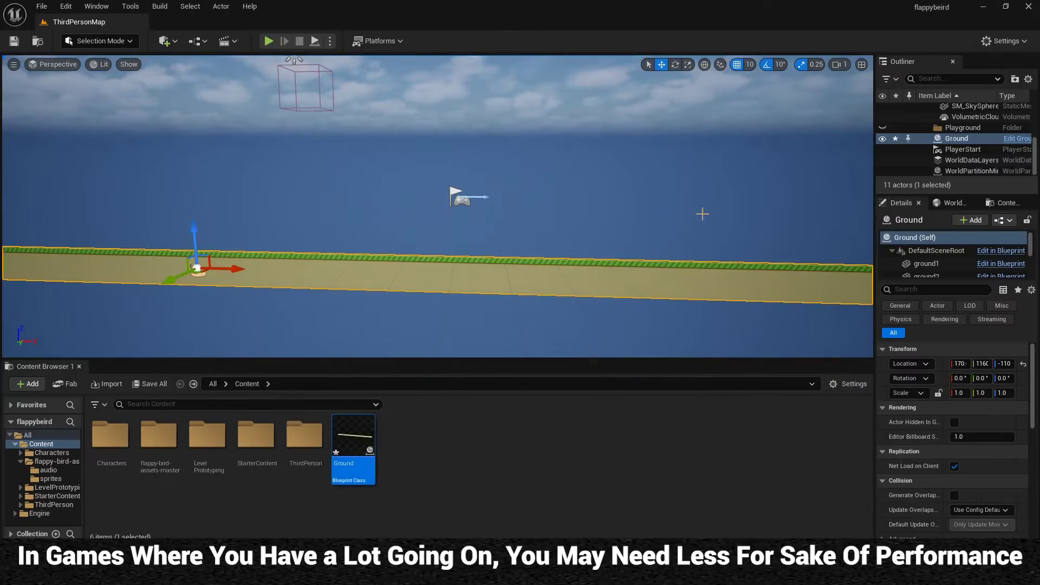
{"action": "mouse_move", "coordinate": [523, 320]}
{"action": "right_mouse_down"}
{"action": "mouse_move", "coordinate": [531, 309]}
{"action": "mouse_move", "coordinate": [574, 315]}
{"action": "mouse_move", "coordinate": [534, 316]}
{"action": "right_mouse_up"}
{"action": "key", "text": "s"}
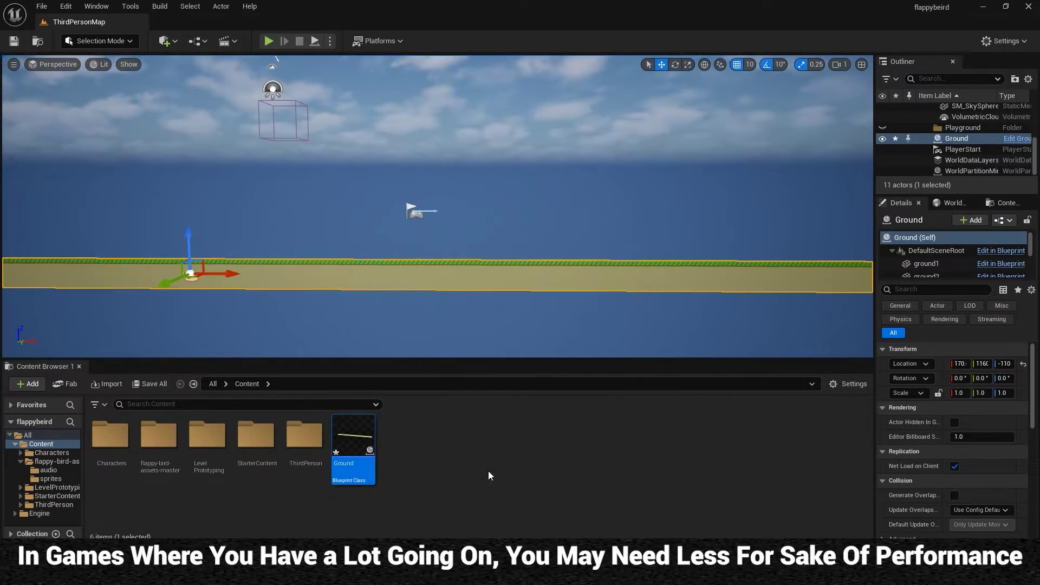
Step: Add a Projectile Movement component to the Ground blueprint with Initial Speed 150, Max Speed 150 and Projectile Gravity Scale 0
{"action": "mouse_move", "coordinate": [437, 574]}
{"action": "key", "text": "alt+Tab"}
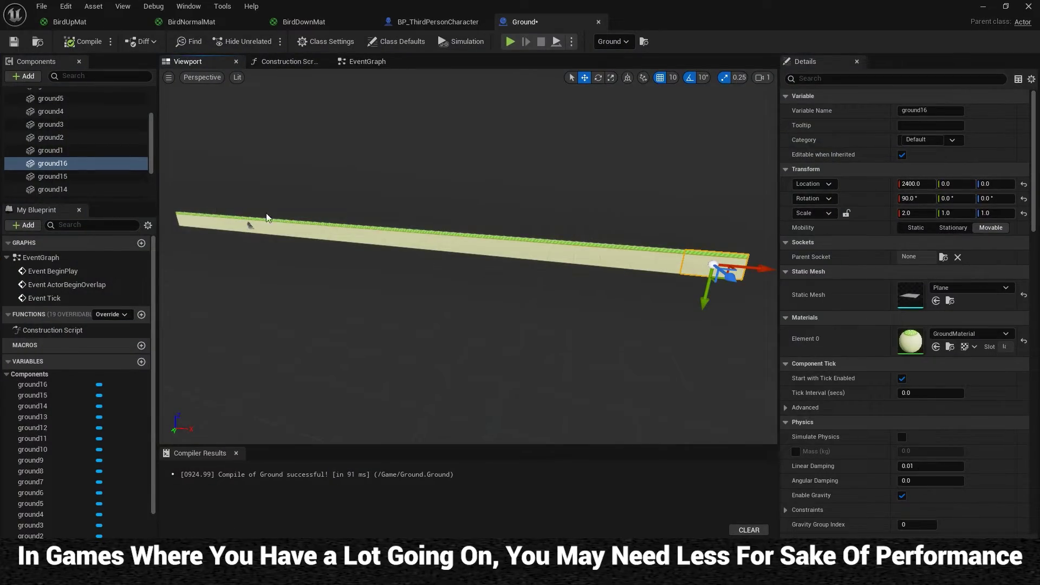
{"action": "left_click", "coordinate": [23, 76]}
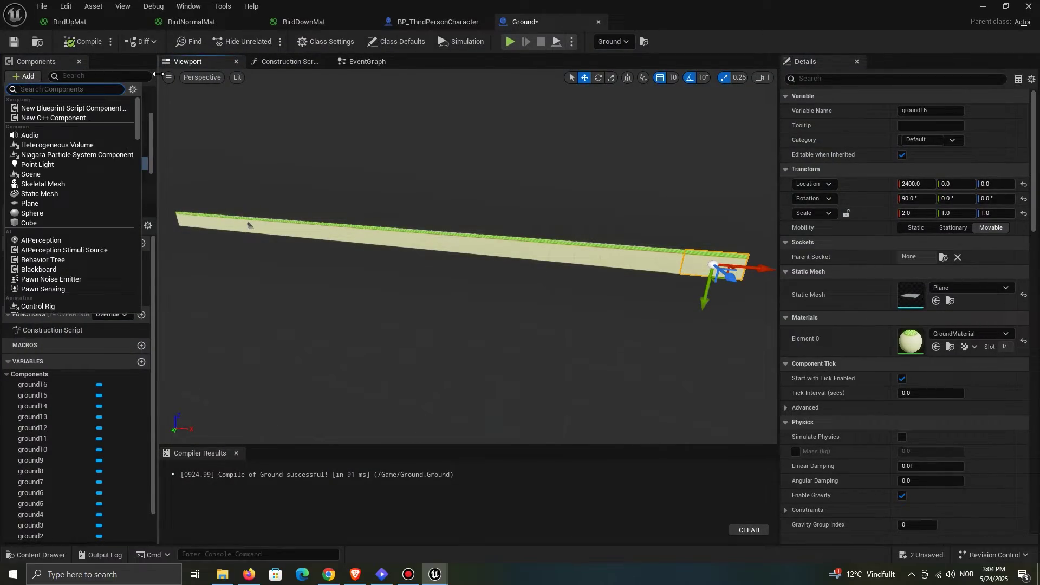
{"action": "left_click", "coordinate": [91, 106]}
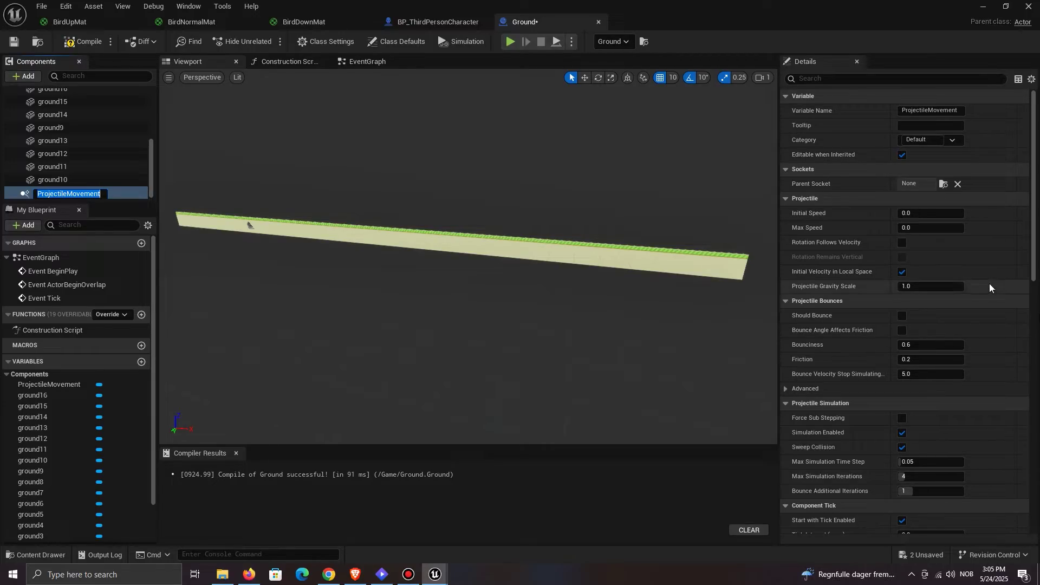
{"action": "left_click", "coordinate": [948, 213]}
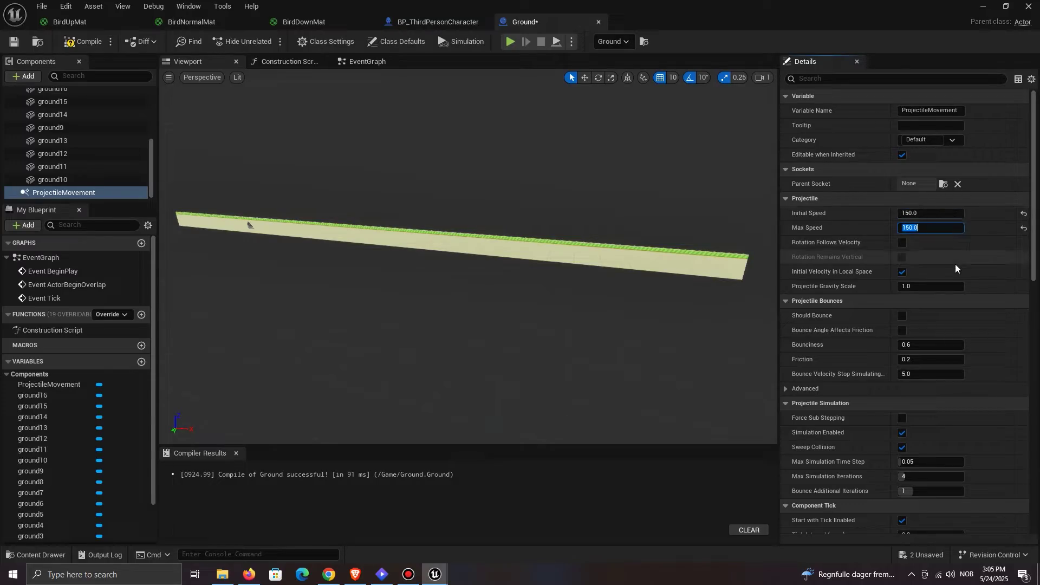
{"action": "left_click", "coordinate": [911, 287]}
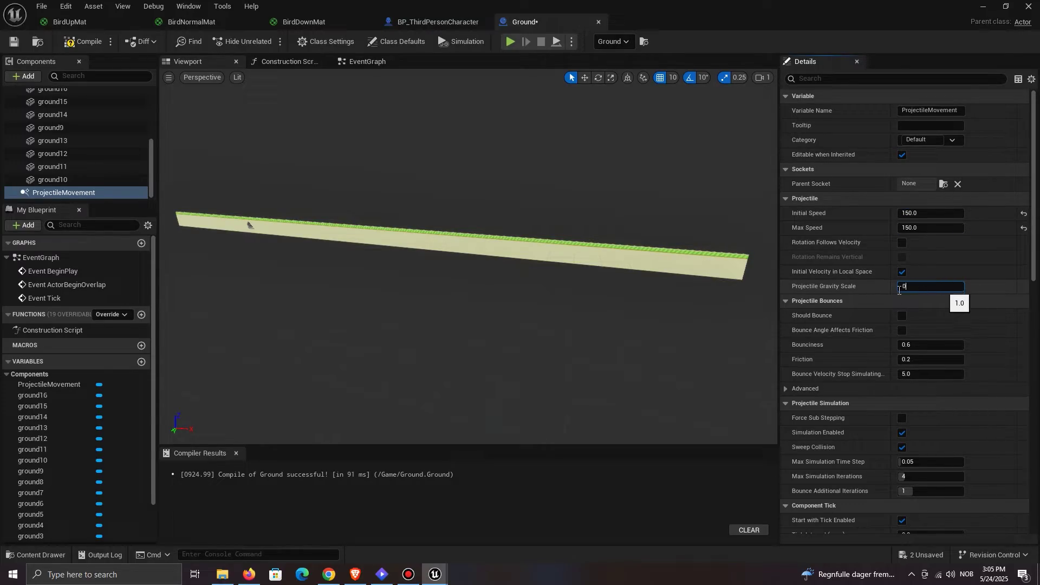
Step: Play-test the level to check the ground's projectile movement
{"action": "left_click", "coordinate": [994, 10]}
{"action": "left_click", "coordinate": [268, 41]}
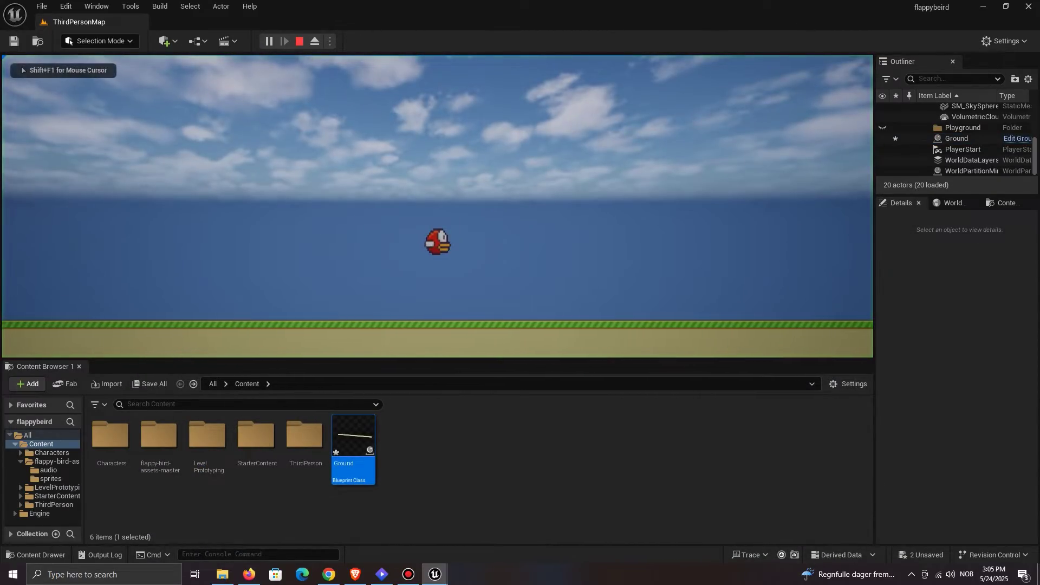
{"action": "key", "text": "Escape"}
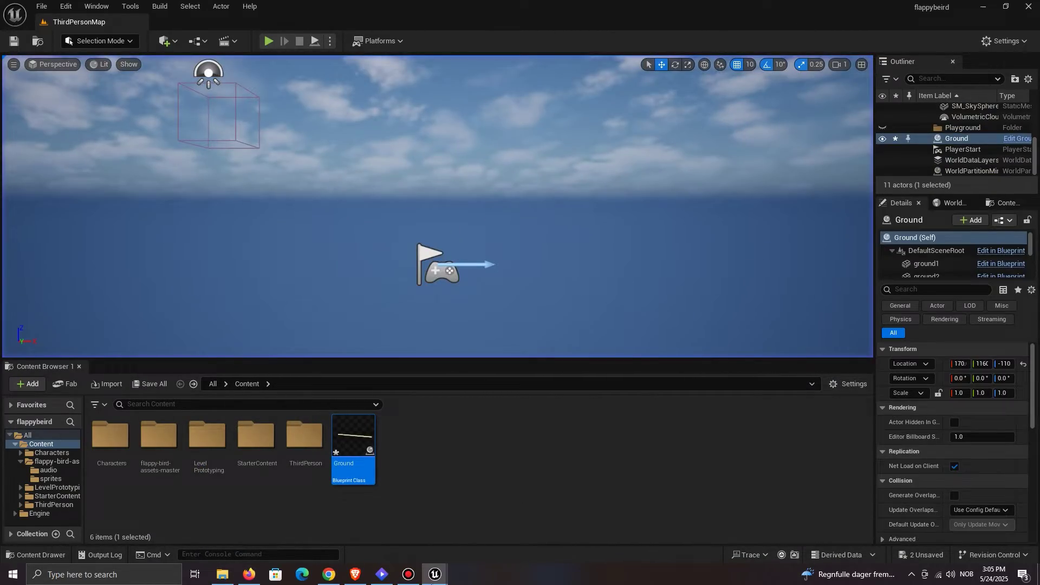
Step: Set the X velocity of the Ground blueprint's Projectile Movement component to -1
{"action": "left_click", "coordinate": [441, 578]}
{"action": "left_click", "coordinate": [480, 532]}
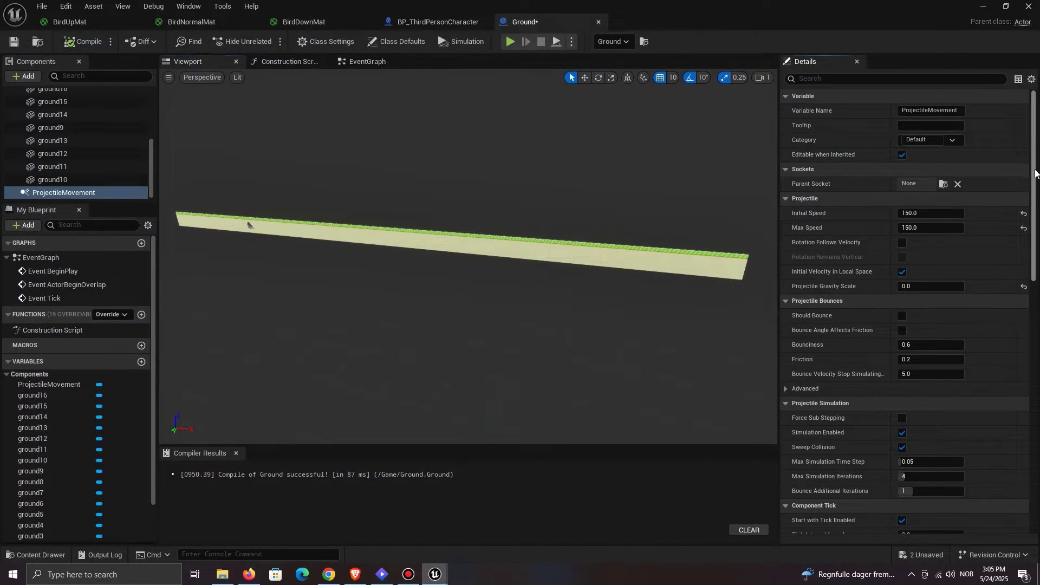
{"action": "scroll", "coordinate": [1035, 172], "scroll_direction": "down", "scroll_amount": 15}
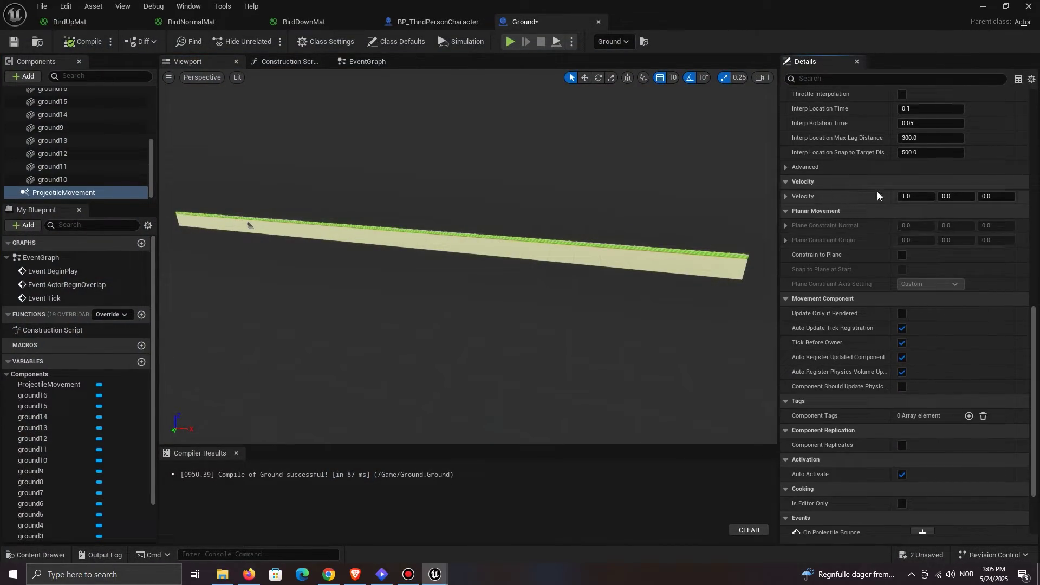
{"action": "type", "text": "-1"}
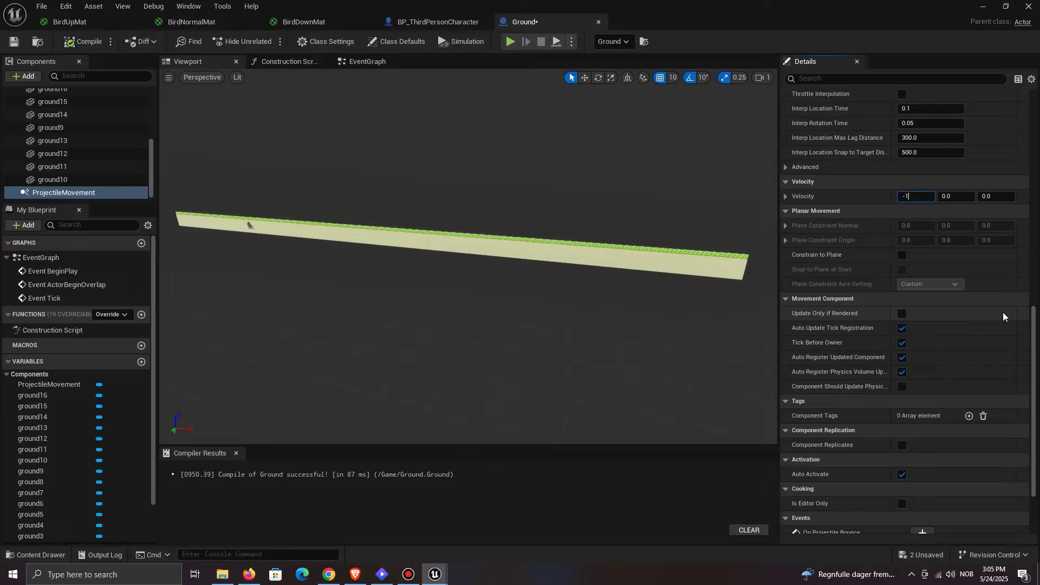
{"action": "key", "text": "Return"}
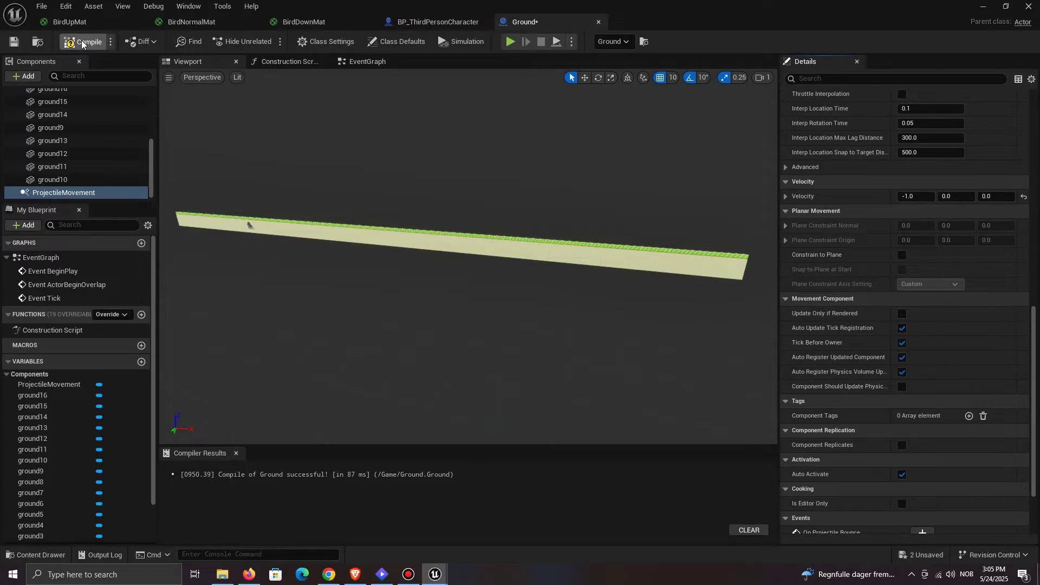
Step: Play-test the level to check the ground's reversed movement while flapping the bird
{"action": "left_click", "coordinate": [979, 6]}
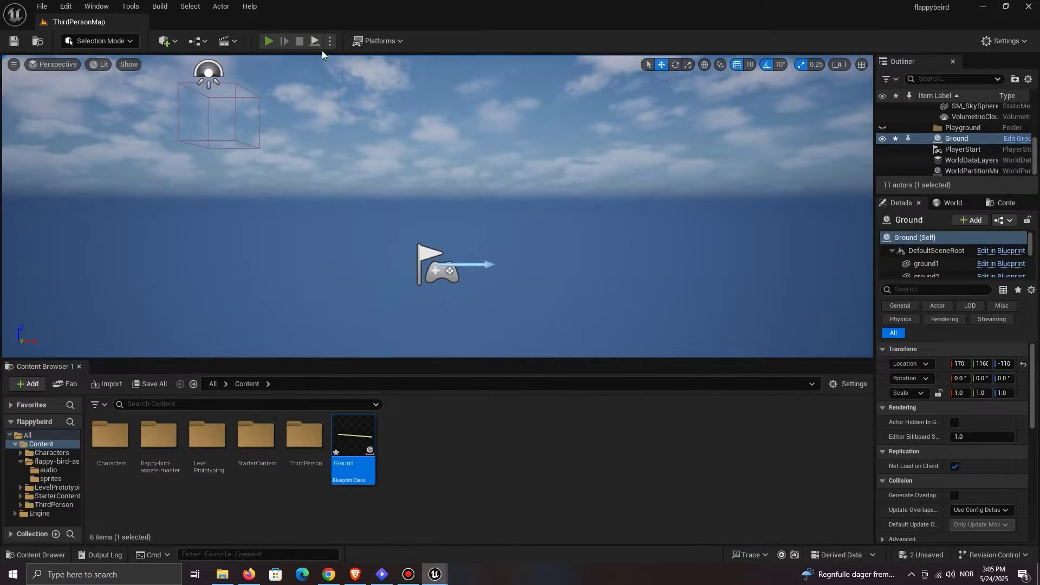
{"action": "left_click", "coordinate": [268, 41]}
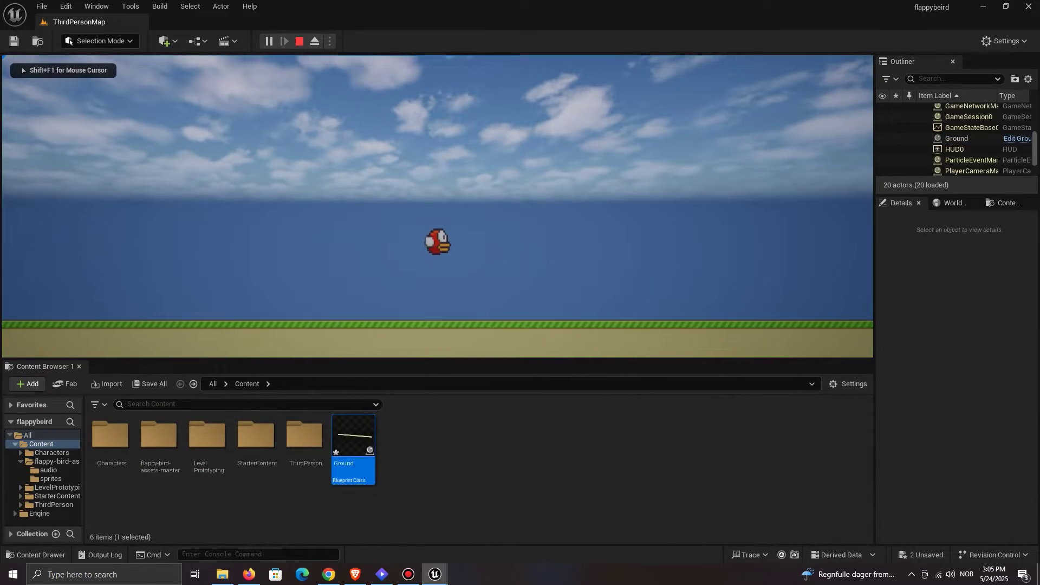
{"action": "key", "text": "space"}
{"action": "key", "text": "space"}
{"action": "key", "text": "Escape"}
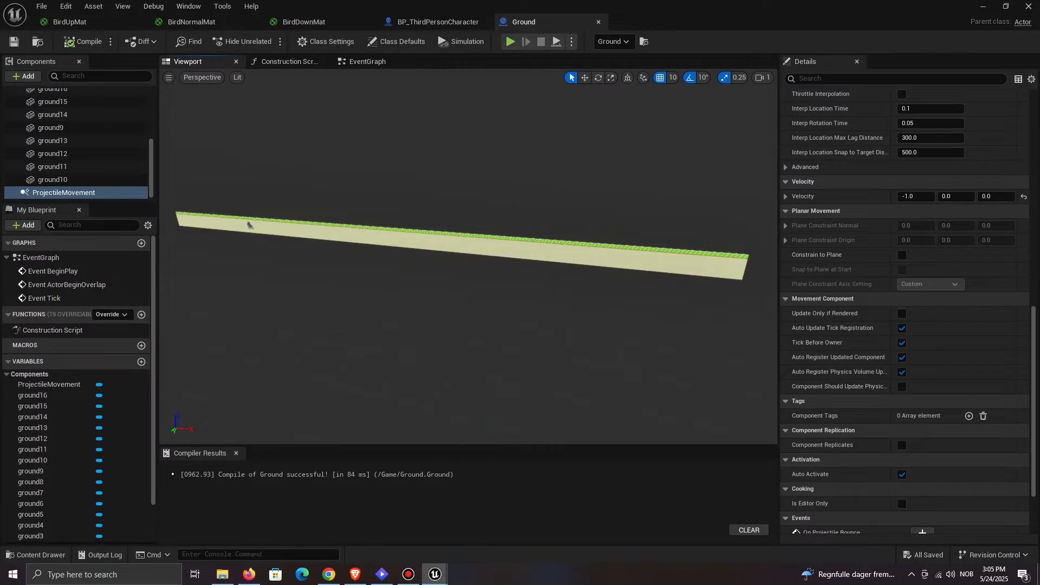
Step: Add a Box Collision component to the Ground blueprint
{"action": "right_click_drag", "start_coordinate": [468, 257], "coordinate": [504, 231]}
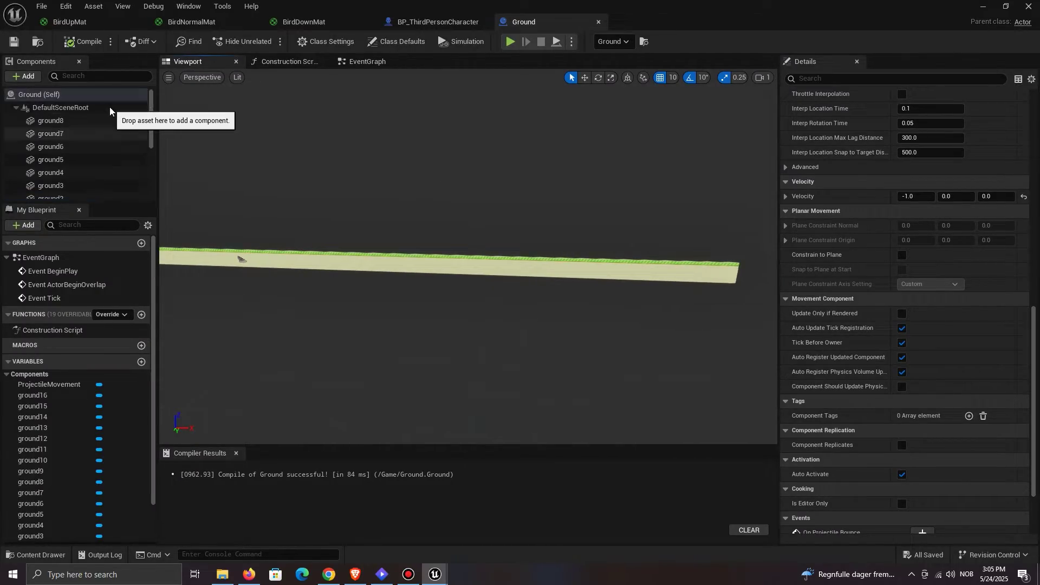
{"action": "left_click", "coordinate": [33, 77]}
{"action": "type", "text": "box"}
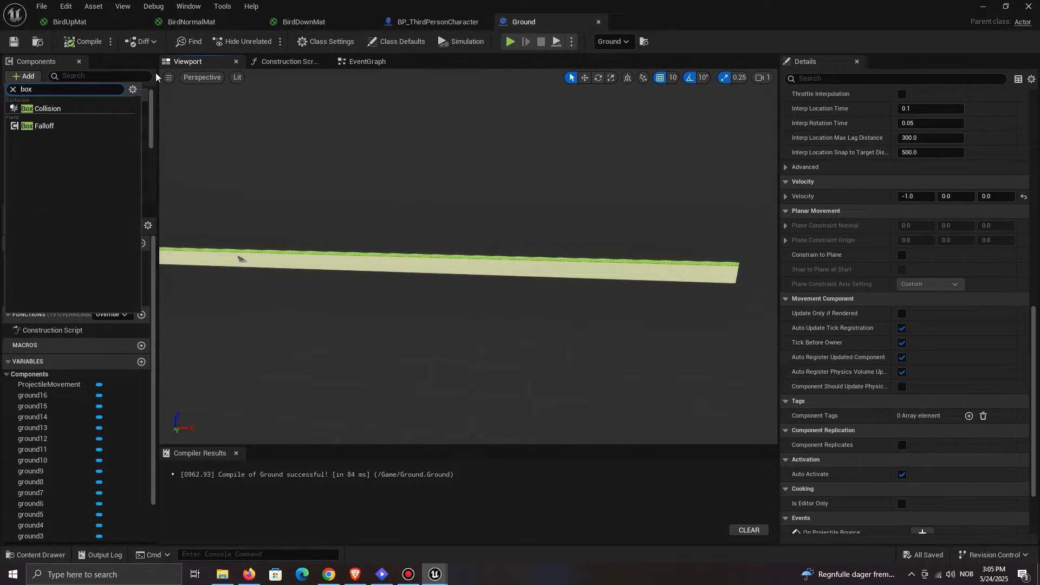
{"action": "key", "text": "Return"}
{"action": "mouse_move", "coordinate": [468, 256]}
{"action": "right_mouse_down"}
{"action": "mouse_move", "coordinate": [537, 260]}
{"action": "mouse_move", "coordinate": [612, 293]}
{"action": "mouse_move", "coordinate": [585, 303]}
{"action": "mouse_move", "coordinate": [464, 148]}
{"action": "mouse_move", "coordinate": [416, 251]}
{"action": "mouse_move", "coordinate": [433, 239]}
{"action": "mouse_move", "coordinate": [466, 292]}
{"action": "right_mouse_up"}
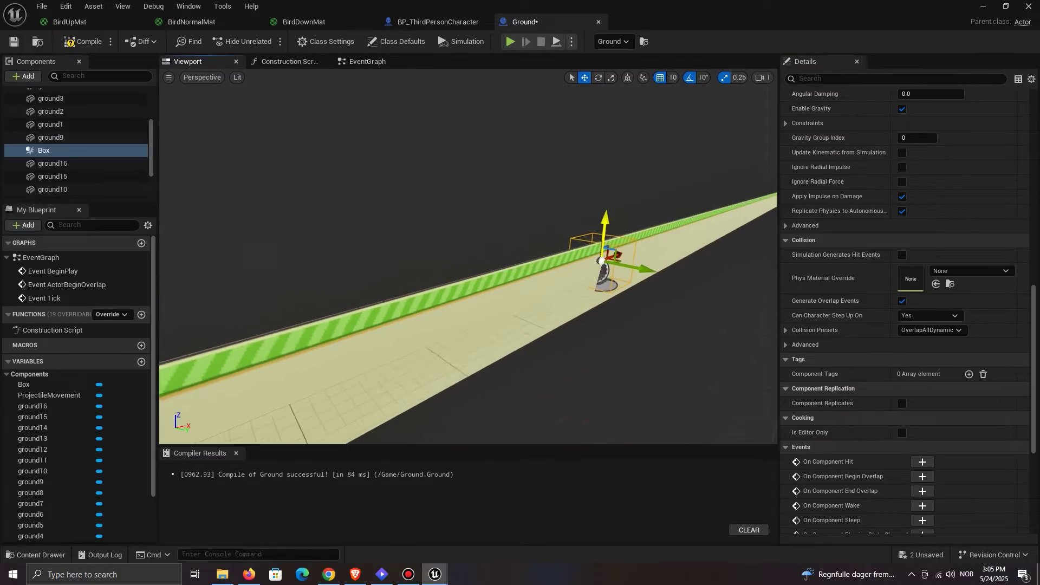
Step: Widen the collision box across the ground with a Y scale of 7
{"action": "left_click_drag", "start_coordinate": [1034, 326], "coordinate": [1037, 134]}
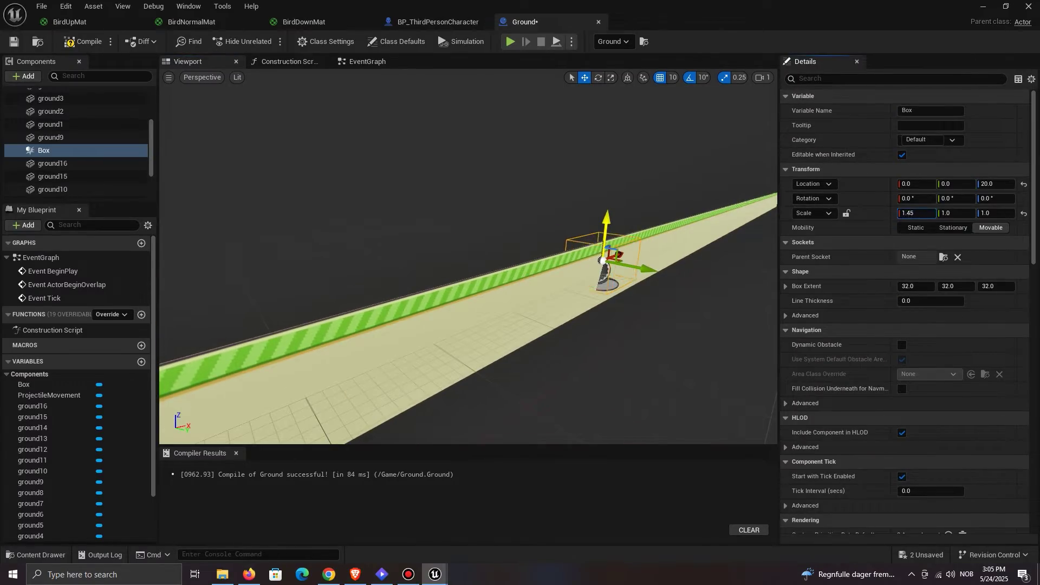
{"action": "left_click_drag", "start_coordinate": [917, 214], "coordinate": [945, 214]}
{"action": "left_click_drag", "start_coordinate": [956, 214], "coordinate": [975, 213]}
{"action": "type", "text": "7"}
{"action": "key", "text": "Return"}
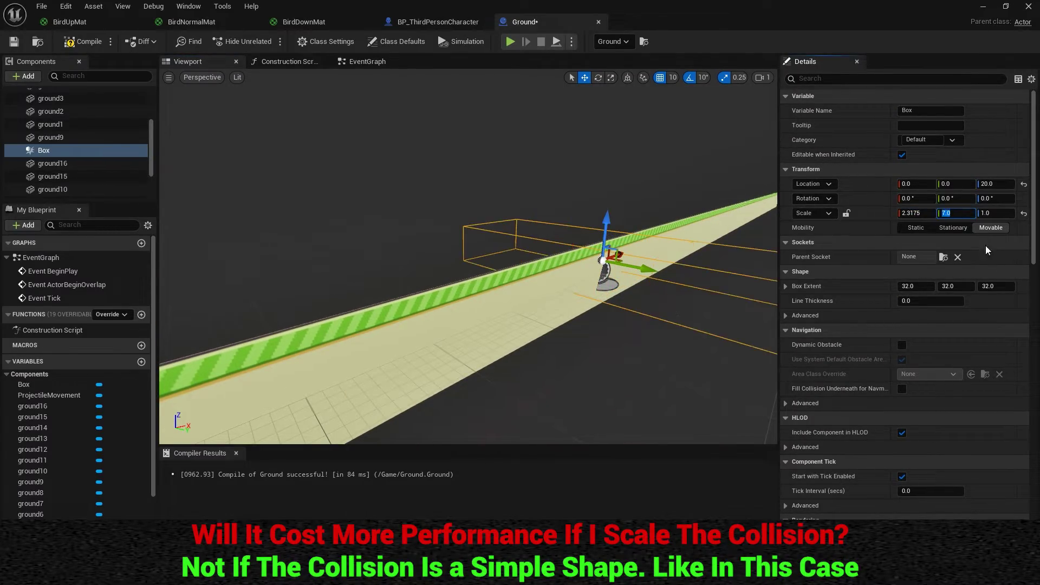
Step: Stretch the collision box over the whole ground strip with X scale 50 and X location 860
{"action": "left_click_drag", "start_coordinate": [916, 214], "coordinate": [911, 215]}
{"action": "left_click", "coordinate": [912, 214]}
{"action": "type", "text": "20"}
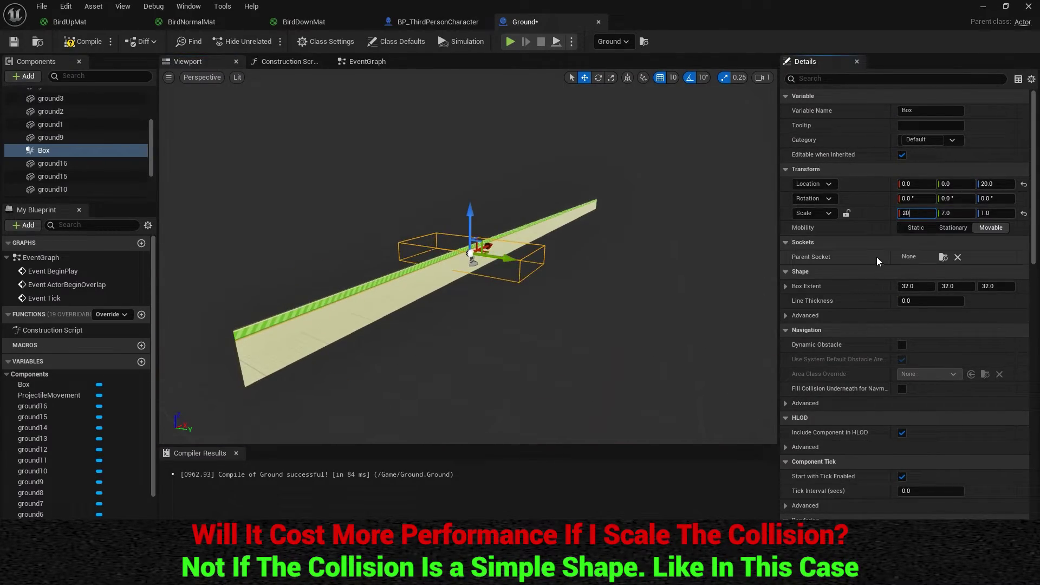
{"action": "key", "text": "Return"}
{"action": "right_click_drag", "start_coordinate": [596, 270], "coordinate": [422, 260]}
{"action": "scroll", "coordinate": [466, 265], "scroll_direction": "up", "scroll_amount": 1}
{"action": "left_click_drag", "start_coordinate": [412, 251], "coordinate": [556, 249]}
{"action": "left_click", "coordinate": [915, 213]}
{"action": "type", "text": "50.0"}
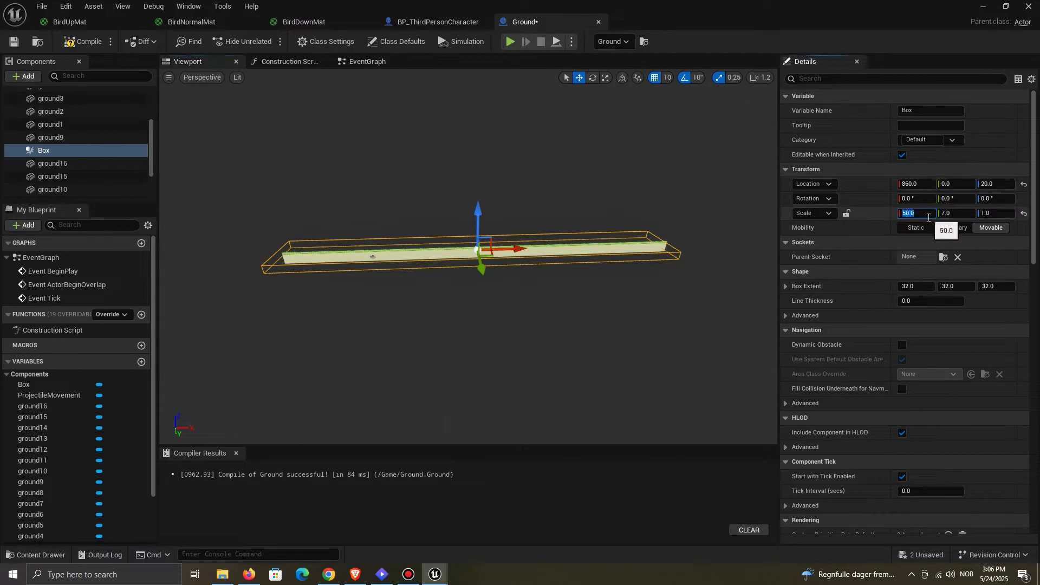
Step: Set the collision box's collision preset to BlockAll
{"action": "scroll", "coordinate": [928, 271], "scroll_direction": "down", "scroll_amount": 10}
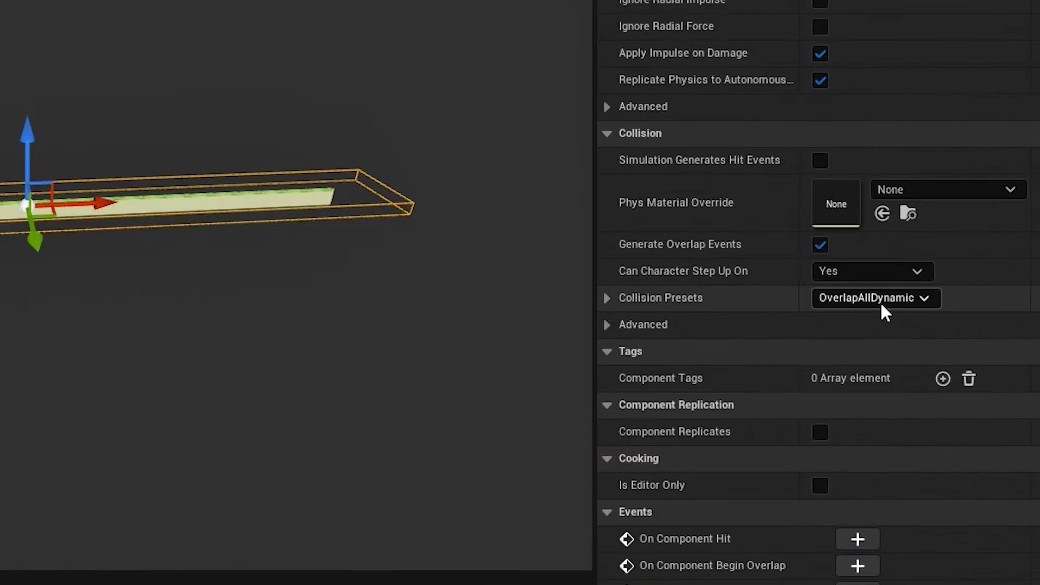
{"action": "left_click", "coordinate": [881, 304]}
{"action": "left_click", "coordinate": [869, 356]}
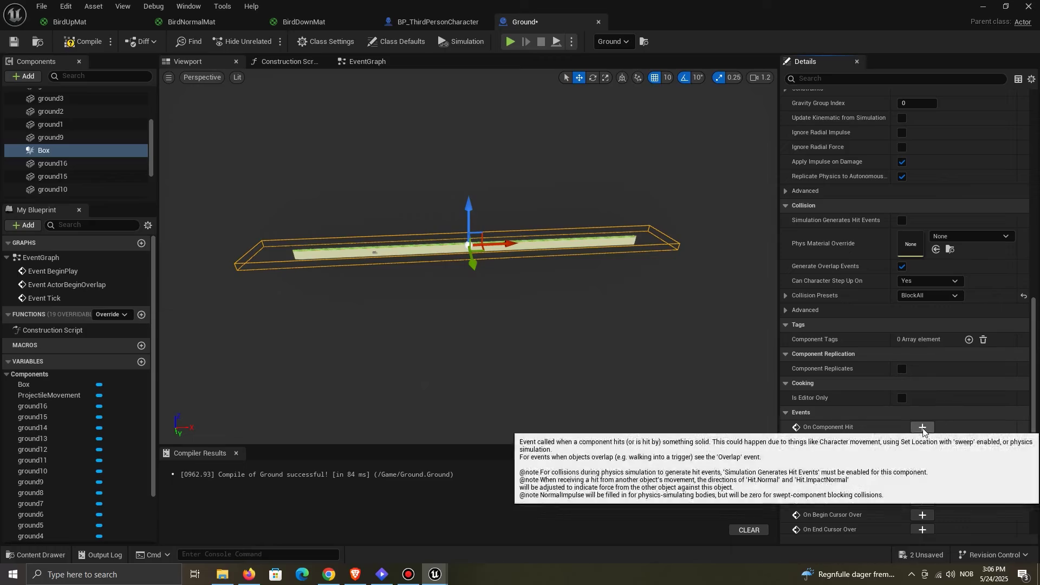
Step: Add the box's On Component Hit event and feed it into a Cast To BP_ThirdPersonCharacter, with Other Actor as the object
{"action": "left_click", "coordinate": [858, 539]}
{"action": "left_click_drag", "start_coordinate": [426, 235], "coordinate": [530, 236]}
{"action": "type", "text": "cas"}
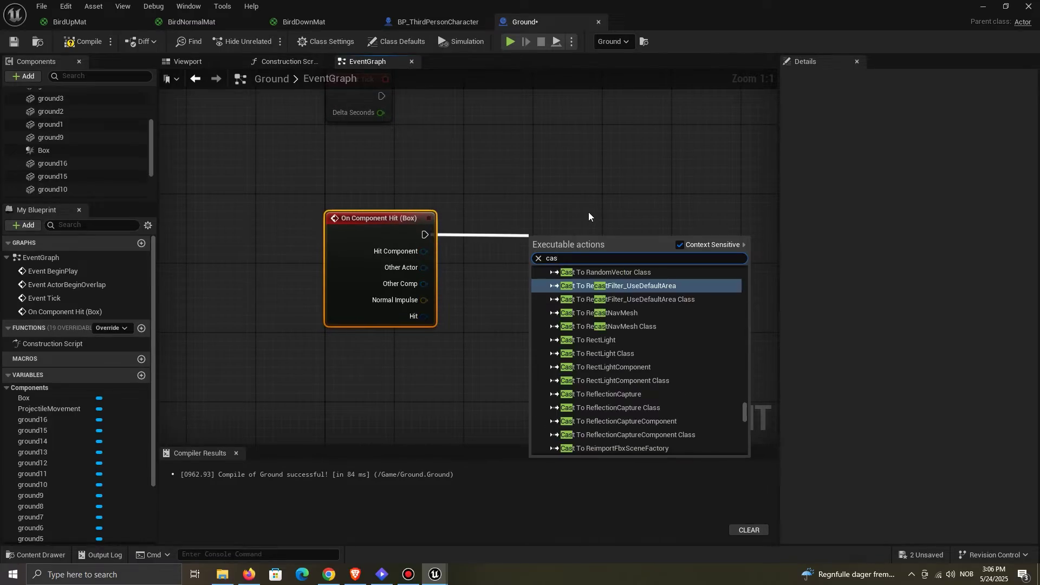
{"action": "type", "text": "t to thirdper"}
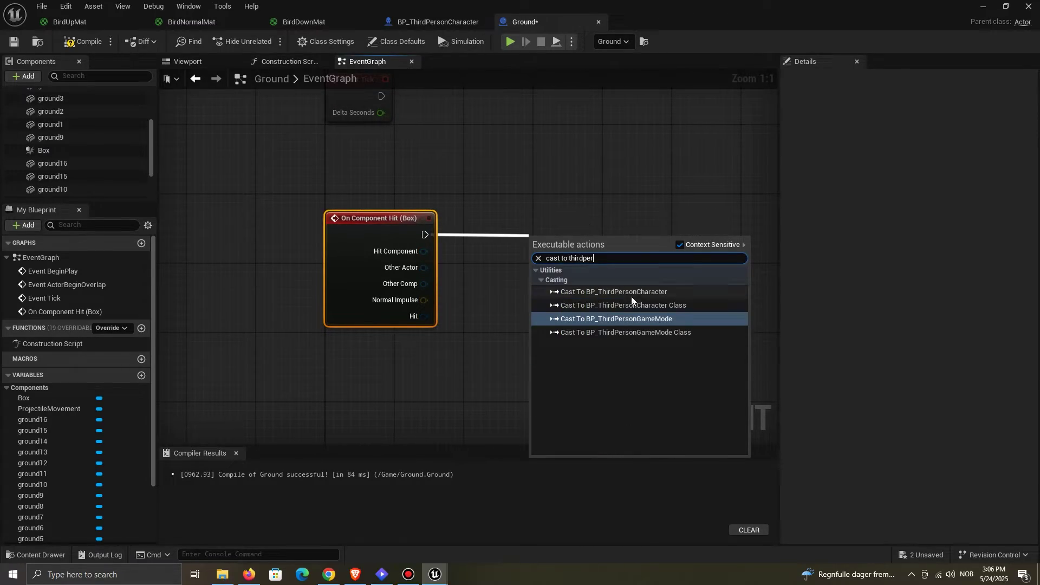
{"action": "left_click", "coordinate": [632, 296]}
{"action": "left_click_drag", "start_coordinate": [406, 262], "coordinate": [424, 268]}
Step: Add a Do Once node after the BP_ThirdPersonCharacter cast and compile the Ground blueprint
{"action": "right_click_drag", "start_coordinate": [573, 325], "coordinate": [296, 308]}
{"action": "left_click_drag", "start_coordinate": [402, 226], "coordinate": [470, 223]}
{"action": "type", "text": "do once"}
{"action": "key", "text": "Return"}
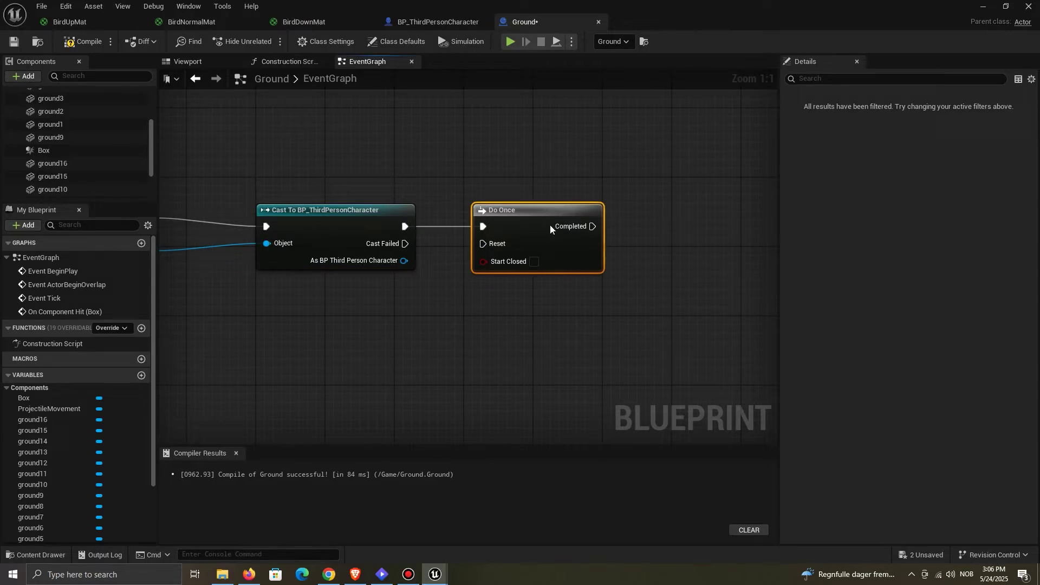
{"action": "left_click", "coordinate": [89, 50]}
Step: In BP_ThirdPersonCharacter, add a comment reading BeginPlay above the Event BeginPlay node, with Color Bubble enabled
{"action": "left_click", "coordinate": [438, 138]}
{"action": "left_click", "coordinate": [434, 21]}
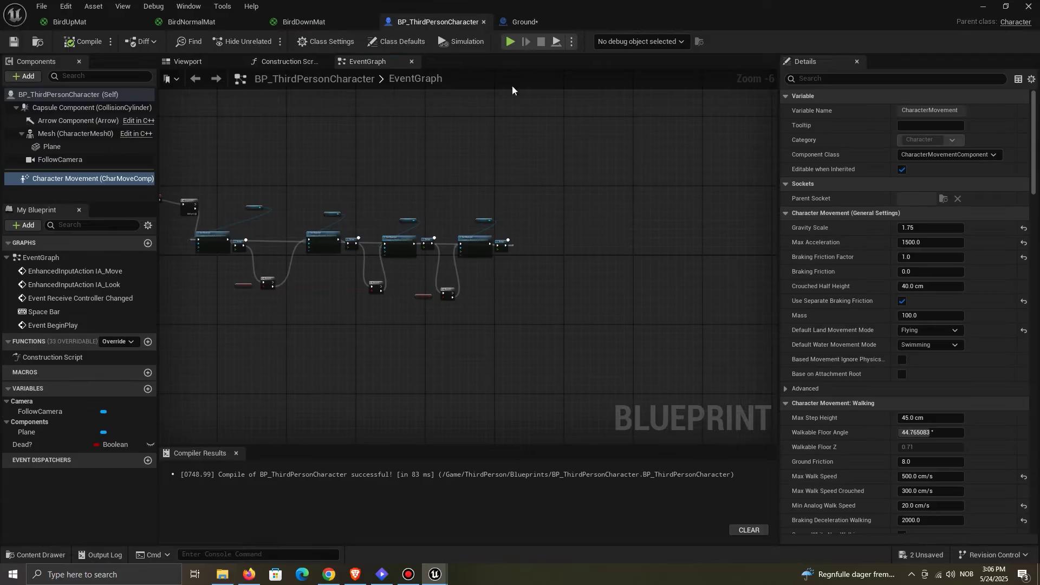
{"action": "scroll", "coordinate": [541, 258], "scroll_direction": "down", "scroll_amount": 5}
{"action": "scroll", "coordinate": [518, 257], "scroll_direction": "up", "scroll_amount": 9}
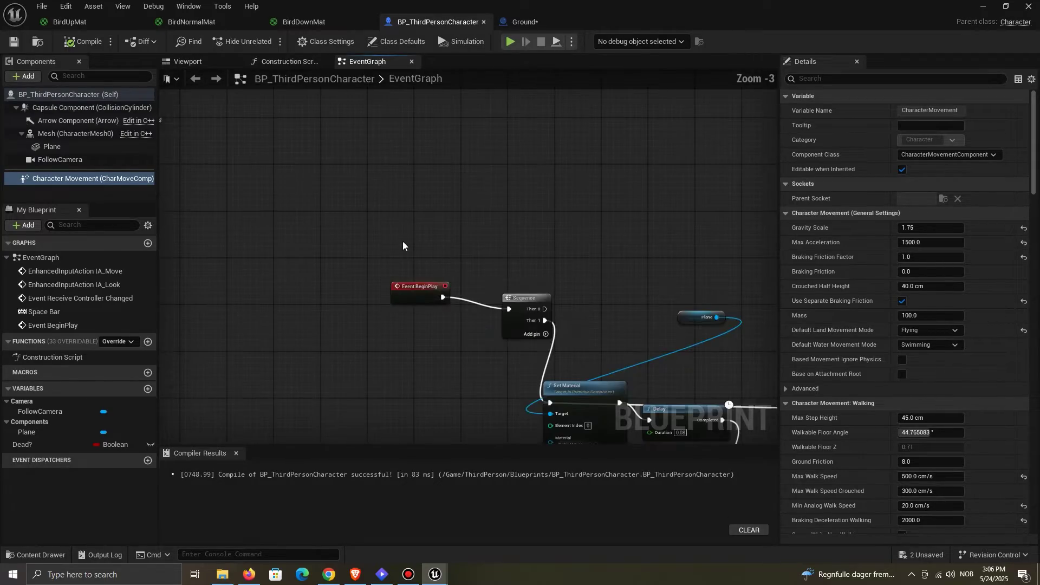
{"action": "key", "text": "c"}
{"action": "left_click", "coordinate": [906, 170]}
{"action": "left_click", "coordinate": [906, 184]}
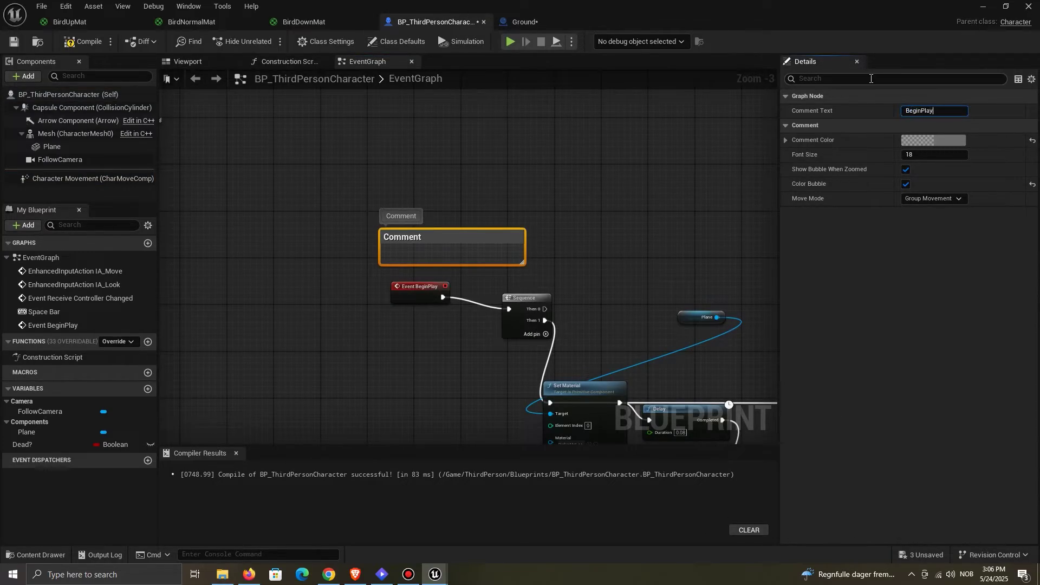
{"action": "scroll", "coordinate": [583, 295], "scroll_direction": "down", "scroll_amount": 6}
{"action": "left_click", "coordinate": [599, 268]}
{"action": "scroll", "coordinate": [372, 333], "scroll_direction": "up", "scroll_amount": 1}
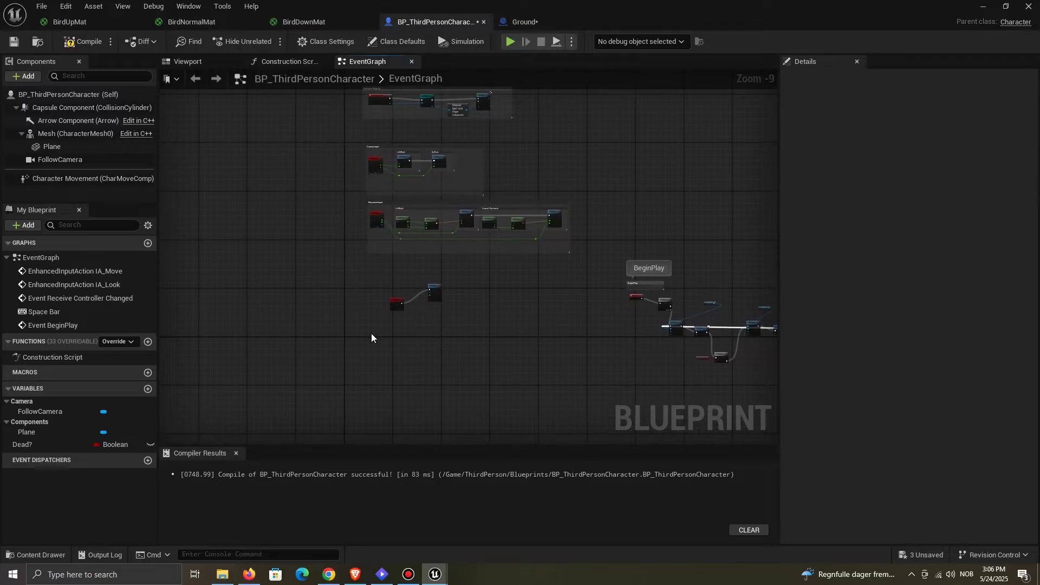
Step: Add an orange comment reading LaunchBird above the Space Bar launch nodes, with Show Bubble When Zoomed turned off
{"action": "scroll", "coordinate": [427, 269], "scroll_direction": "up", "scroll_amount": 4}
{"action": "left_click_drag", "start_coordinate": [428, 263], "coordinate": [436, 235]}
{"action": "scroll", "coordinate": [436, 234], "scroll_direction": "up", "scroll_amount": 2}
{"action": "left_click", "coordinate": [432, 208]}
{"action": "key", "text": "c"}
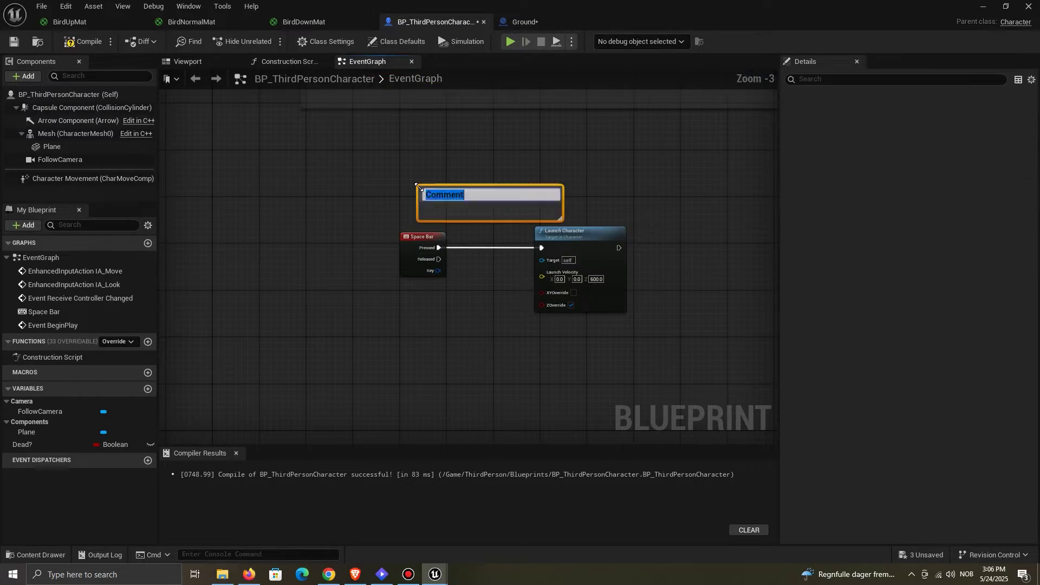
{"action": "left_click", "coordinate": [948, 141]}
{"action": "left_click", "coordinate": [836, 243]}
{"action": "left_click_drag", "start_coordinate": [875, 275], "coordinate": [875, 185]}
{"action": "left_click", "coordinate": [868, 412]}
{"action": "left_click", "coordinate": [934, 111]}
{"action": "type", "text": "LaunchBird"}
{"action": "left_click", "coordinate": [906, 169]}
{"action": "left_click", "coordinate": [906, 185]}
Step: Add a custom event named Die in an empty area of the character's event graph
{"action": "scroll", "coordinate": [601, 213], "scroll_direction": "down", "scroll_amount": 8}
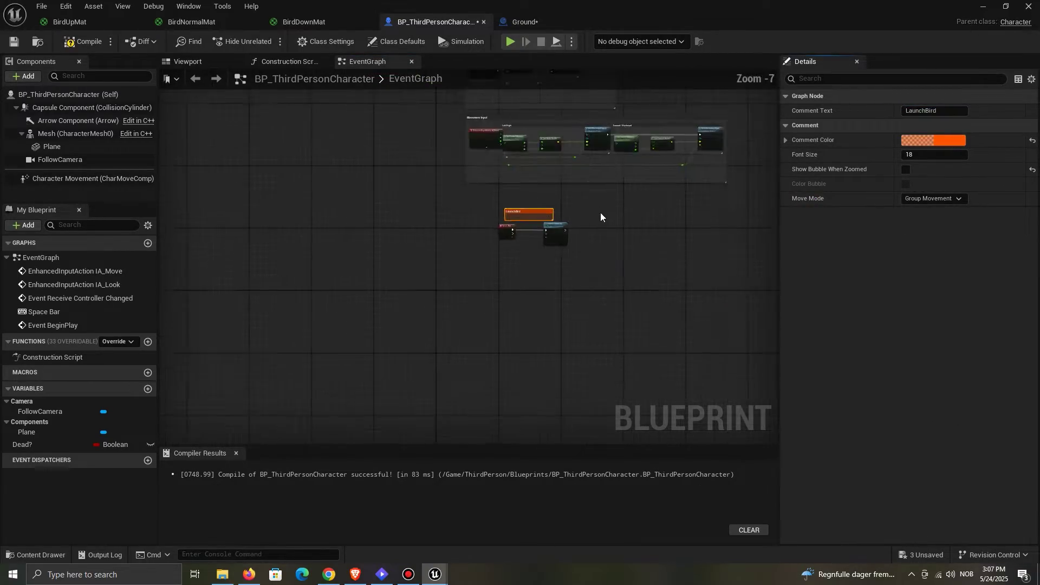
{"action": "left_click", "coordinate": [571, 219]}
{"action": "right_click_drag", "start_coordinate": [570, 219], "coordinate": [442, 215]}
{"action": "scroll", "coordinate": [474, 205], "scroll_direction": "down", "scroll_amount": 1}
{"action": "scroll", "coordinate": [436, 213], "scroll_direction": "up", "scroll_amount": 5}
{"action": "scroll", "coordinate": [436, 215], "scroll_direction": "up", "scroll_amount": 4}
{"action": "right_click", "coordinate": [455, 225]}
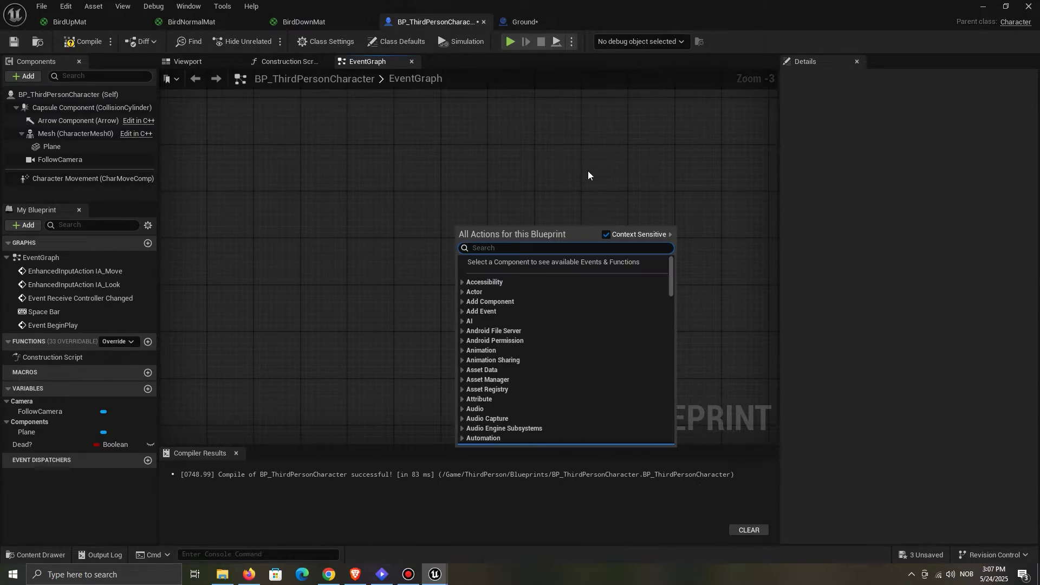
{"action": "type", "text": "custom eve"}
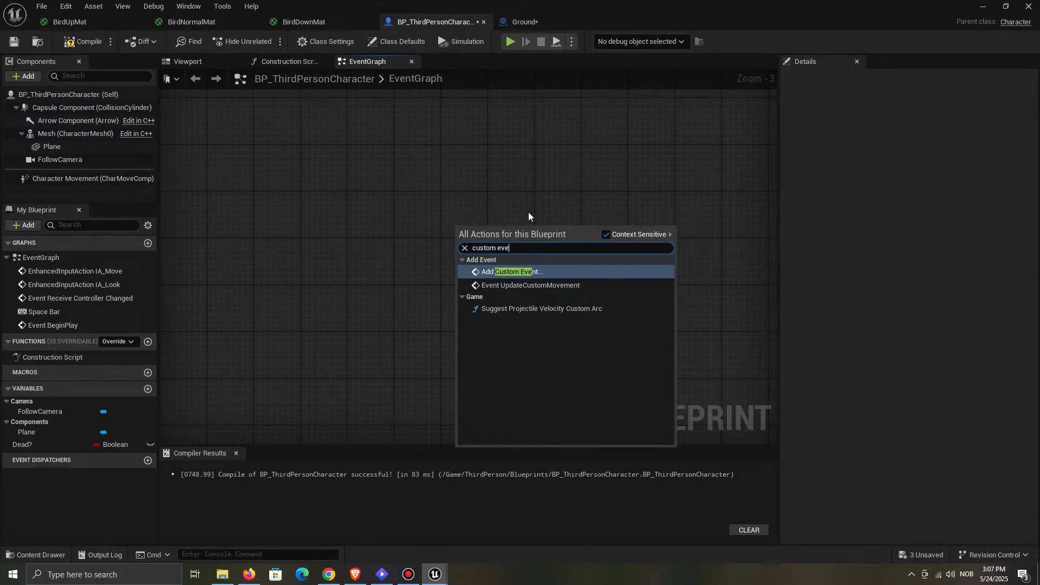
{"action": "left_click", "coordinate": [558, 272]}
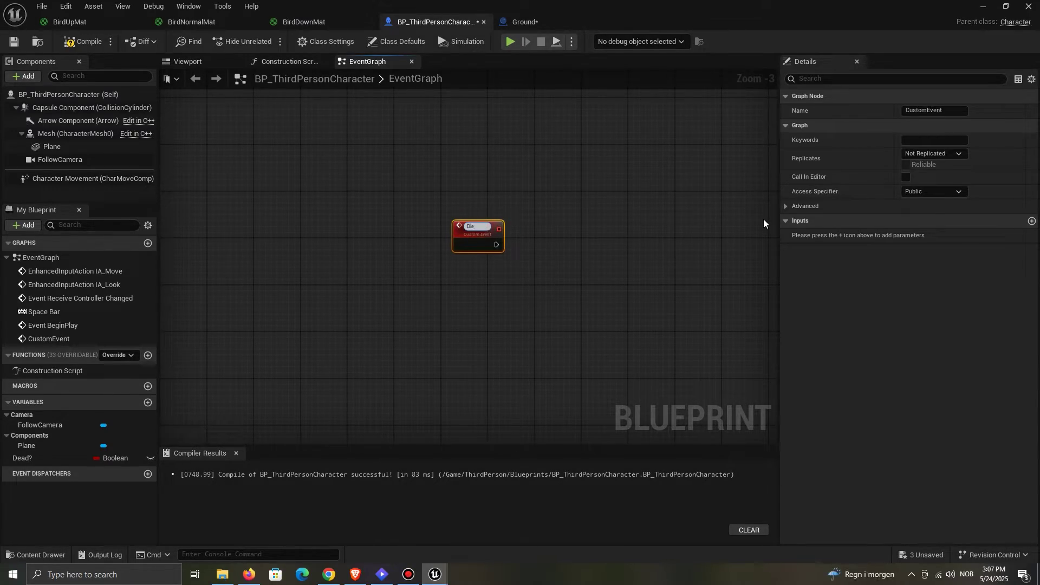
Step: Connect a Do Once node to the Die event's execution output
{"action": "scroll", "coordinate": [376, 242], "scroll_direction": "up", "scroll_amount": 2}
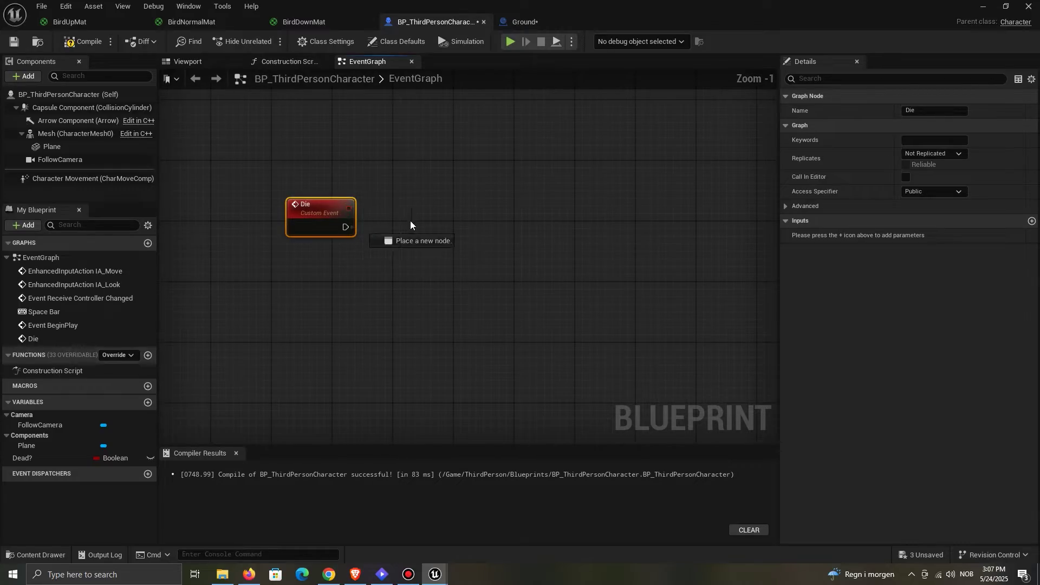
{"action": "left_click_drag", "start_coordinate": [411, 225], "coordinate": [428, 220]}
{"action": "type", "text": "do once"}
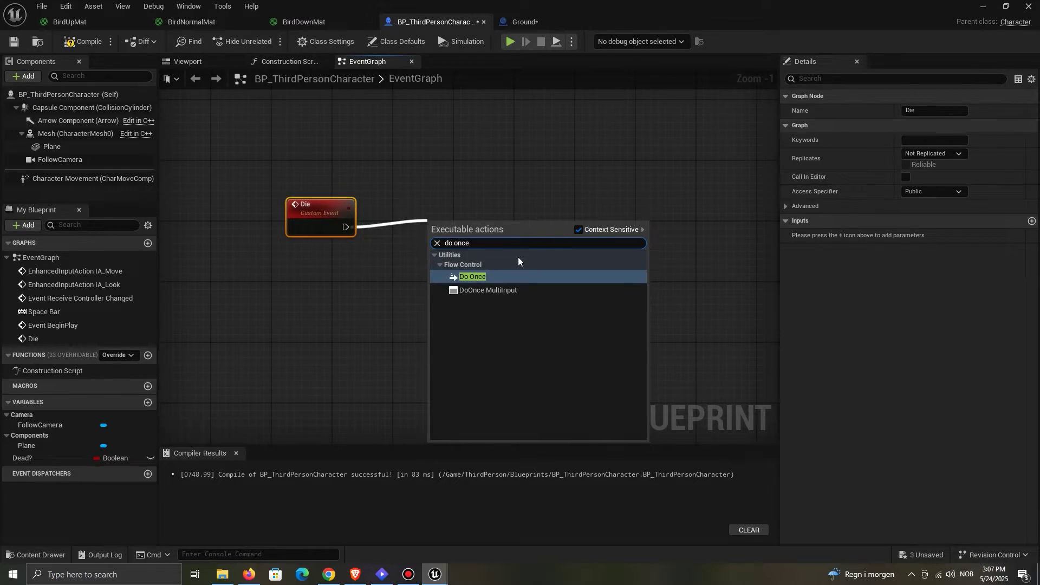
{"action": "left_click", "coordinate": [476, 277]}
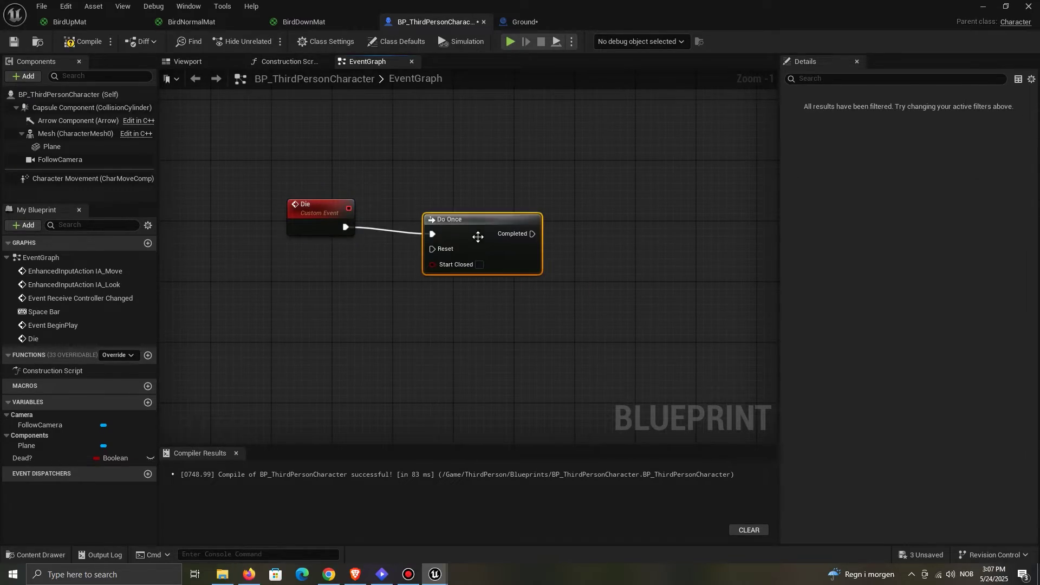
Step: Set the Dead? variable to true after the Do Once node and compile the character blueprint
{"action": "left_click", "coordinate": [611, 254]}
{"action": "left_click_drag", "start_coordinate": [21, 458], "coordinate": [564, 227], "text": "alt"}
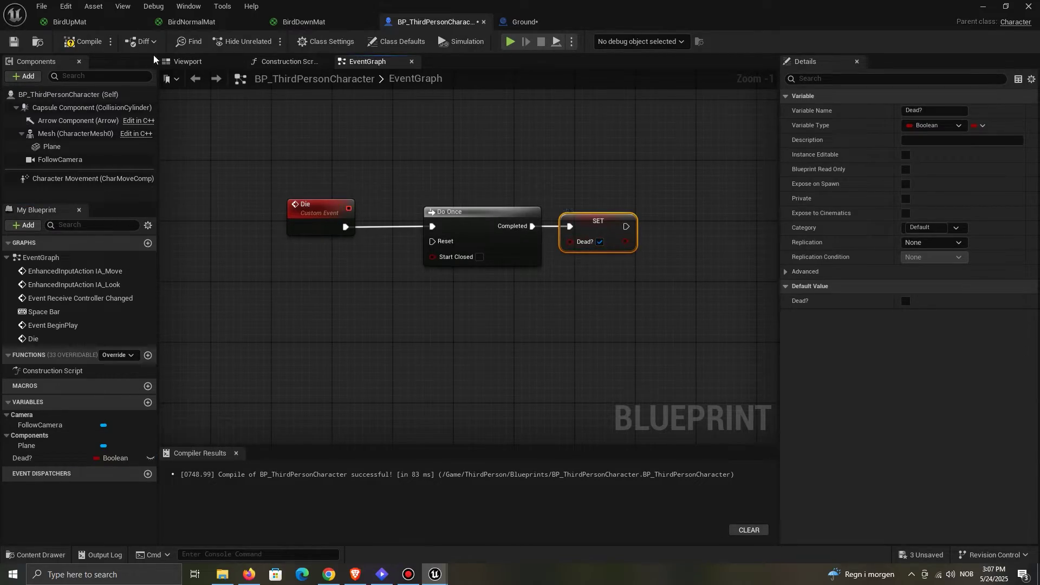
{"action": "left_click", "coordinate": [87, 45]}
Step: In the Ground blueprint, call Die on the cast third person character and run it from the Do Once node's Completed output
{"action": "left_click", "coordinate": [536, 19]}
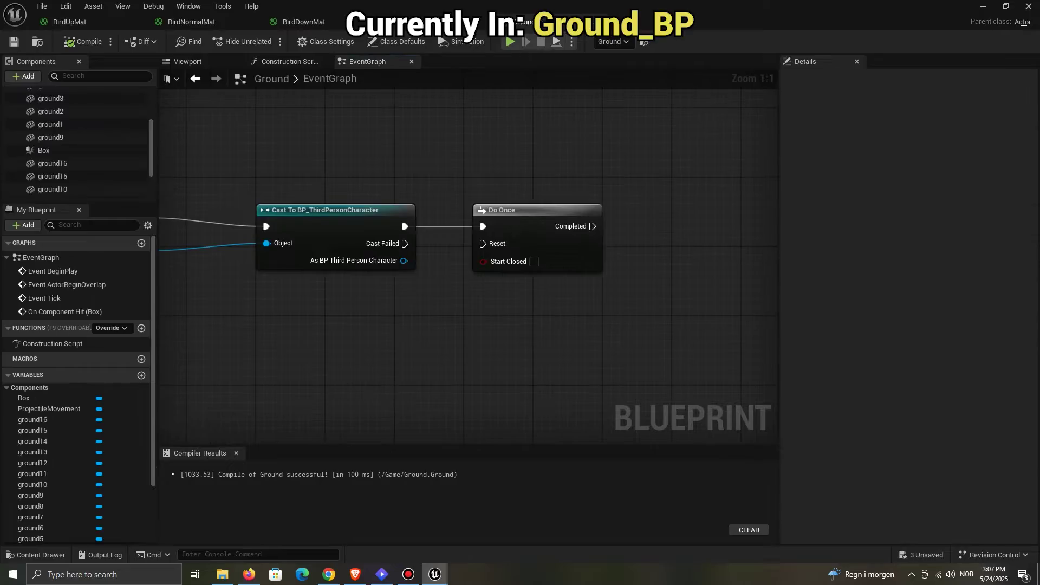
{"action": "left_click_drag", "start_coordinate": [403, 261], "coordinate": [673, 241]}
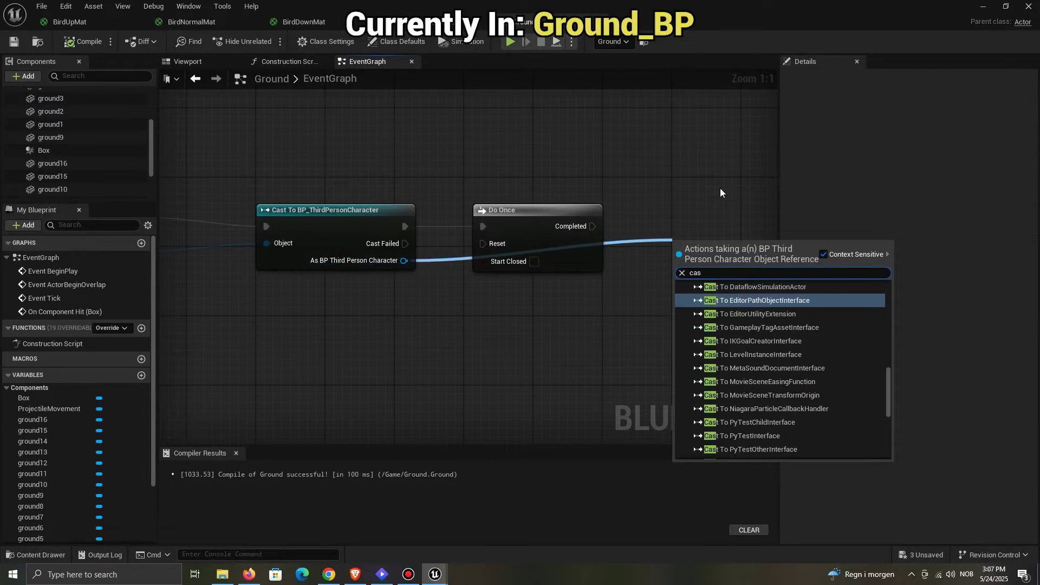
{"action": "type", "text": "die"}
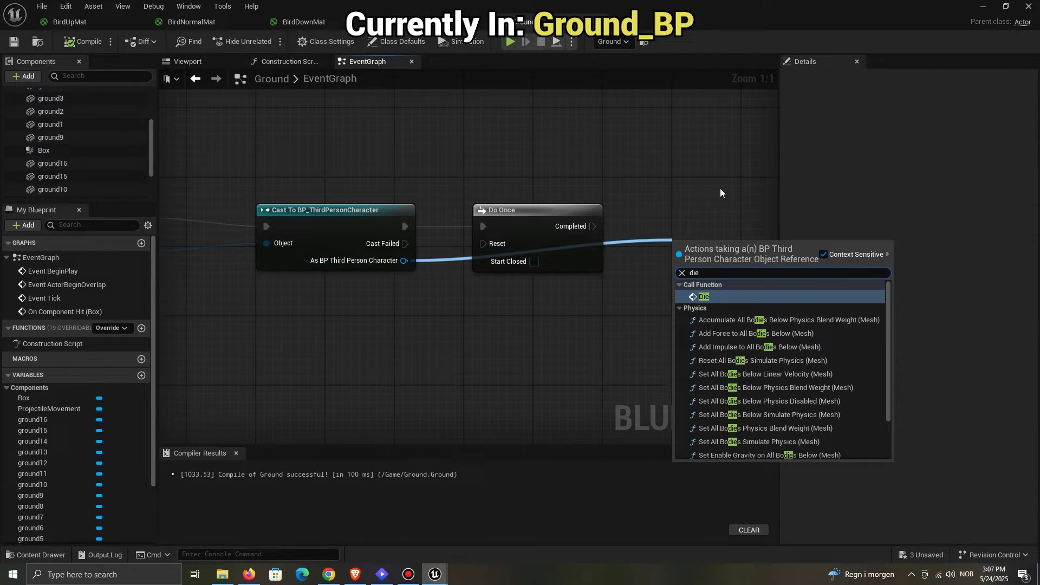
{"action": "left_click", "coordinate": [694, 286]}
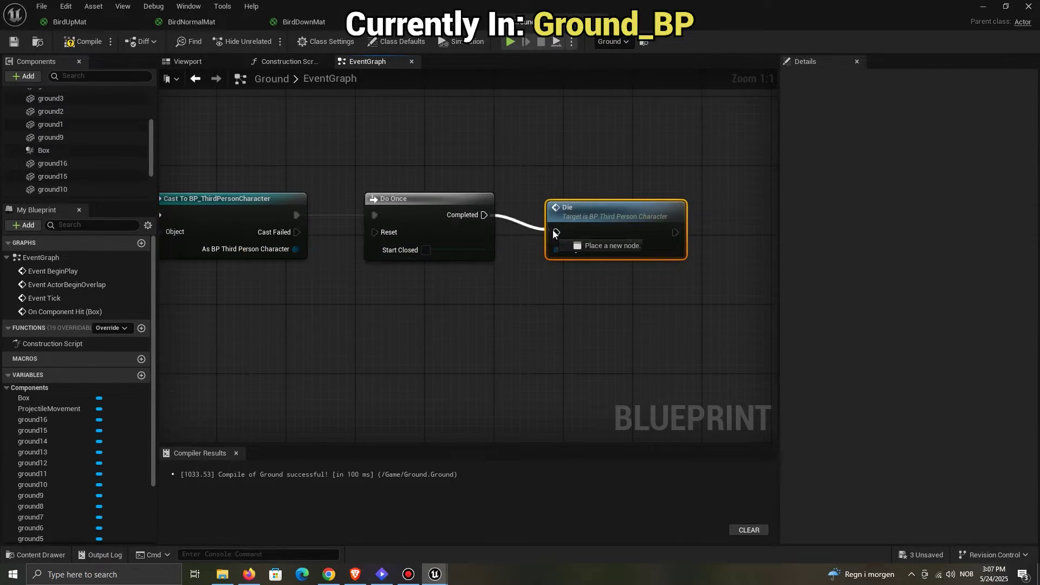
{"action": "left_click_drag", "start_coordinate": [554, 234], "coordinate": [557, 233]}
Step: Add a Print String node reading DEAD after the Die call
{"action": "left_click_drag", "start_coordinate": [675, 233], "coordinate": [700, 145]}
{"action": "type", "text": "print"}
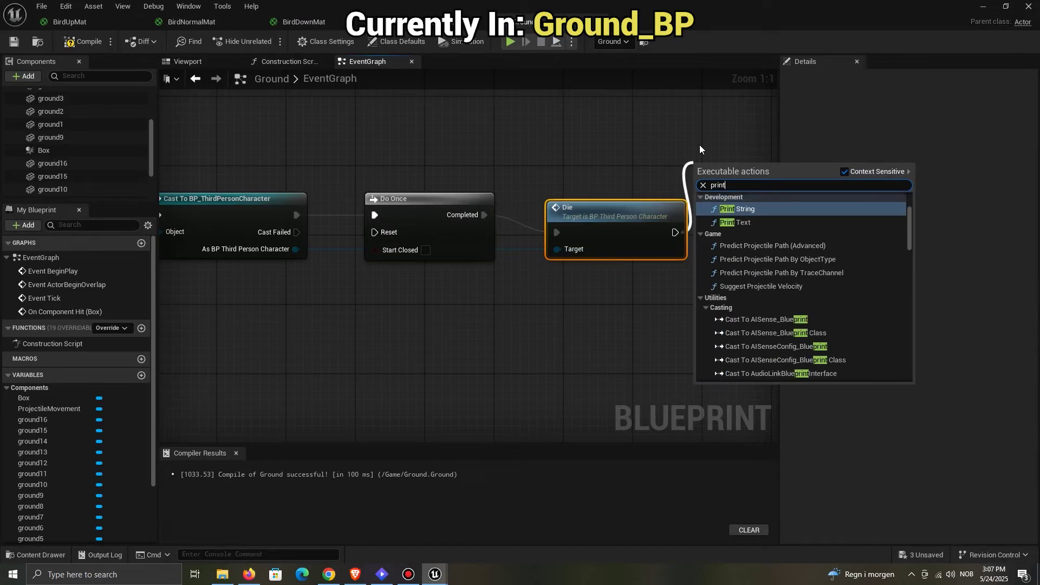
{"action": "left_click", "coordinate": [740, 210]}
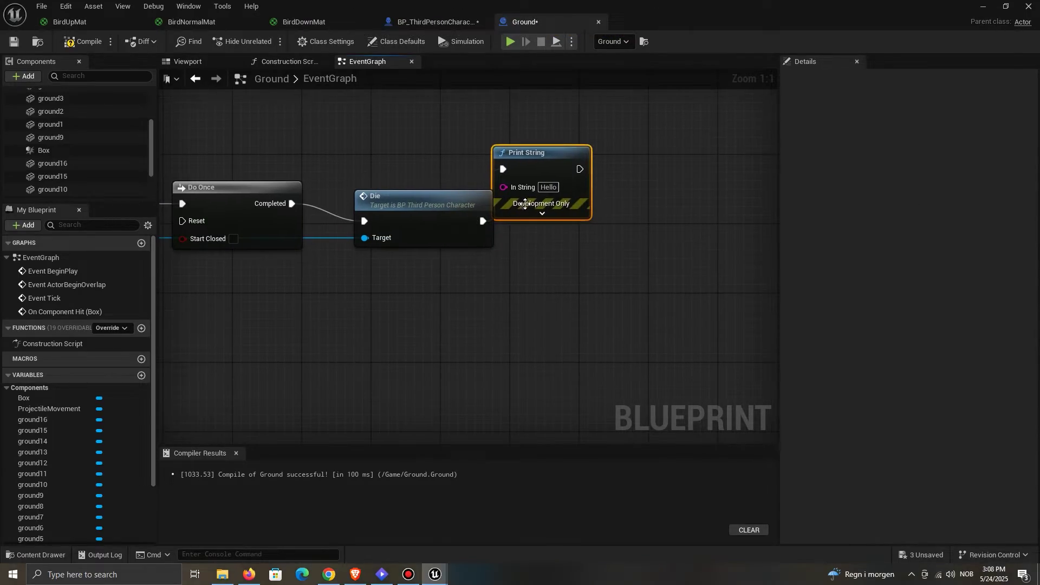
{"action": "type", "text": "DEAD"}
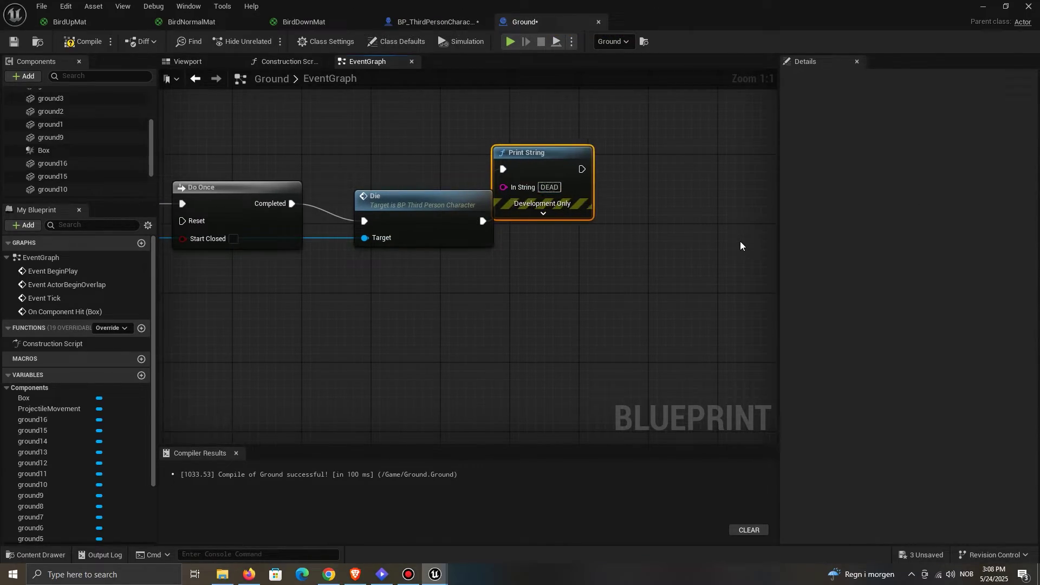
Step: Play the level to test the bird's collision with the ground, and stop the session
{"action": "left_click", "coordinate": [983, 7]}
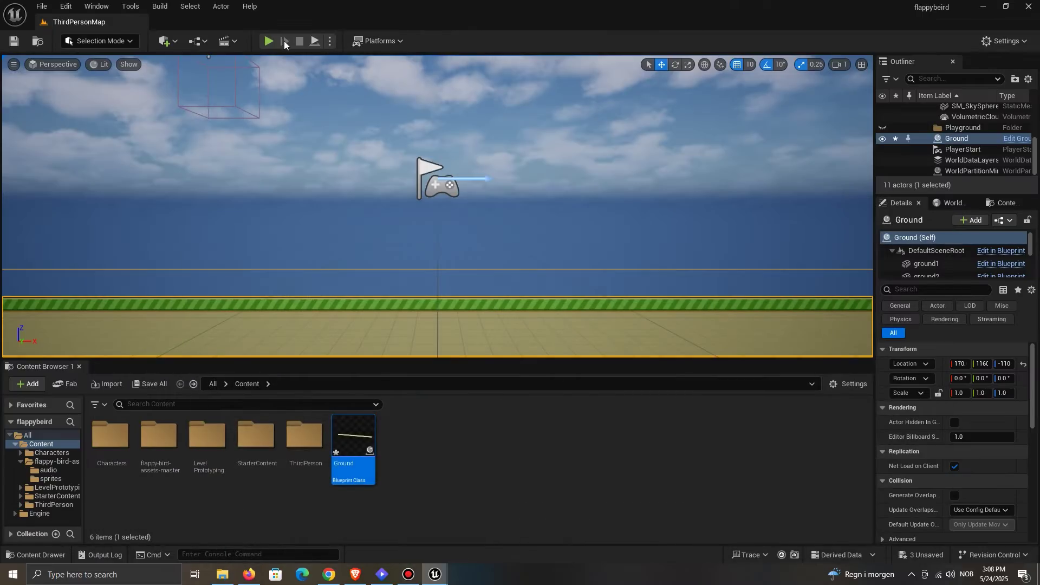
{"action": "left_click", "coordinate": [270, 41]}
{"action": "left_click", "coordinate": [596, 197]}
{"action": "key", "text": "space"}
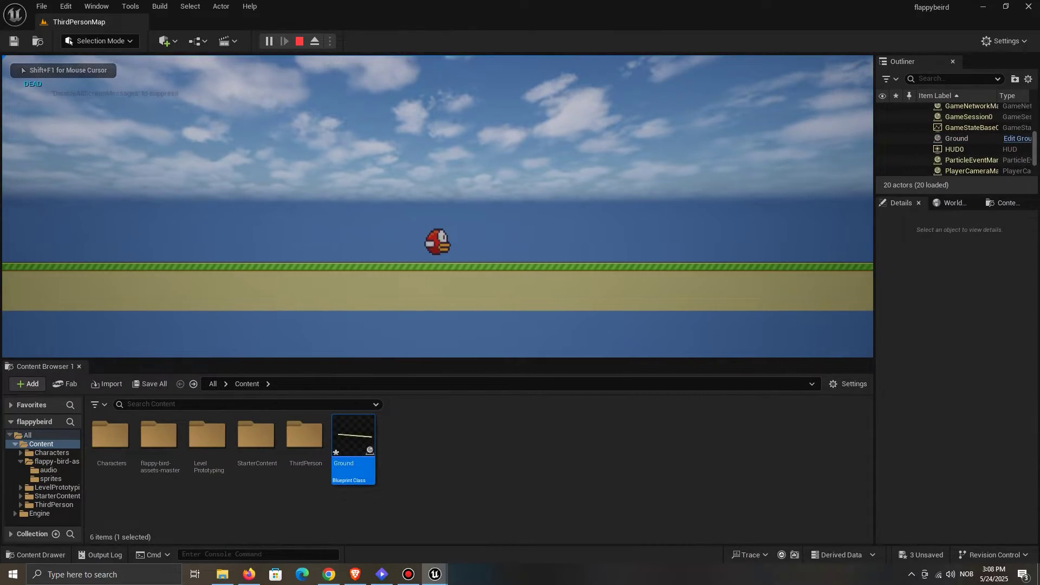
{"action": "key", "text": "shift+F1"}
{"action": "key", "text": "Escape"}
{"action": "mouse_move", "coordinate": [435, 573]}
Step: Delete the DEAD Print String node from the Ground blueprint's event graph
{"action": "left_click", "coordinate": [486, 549]}
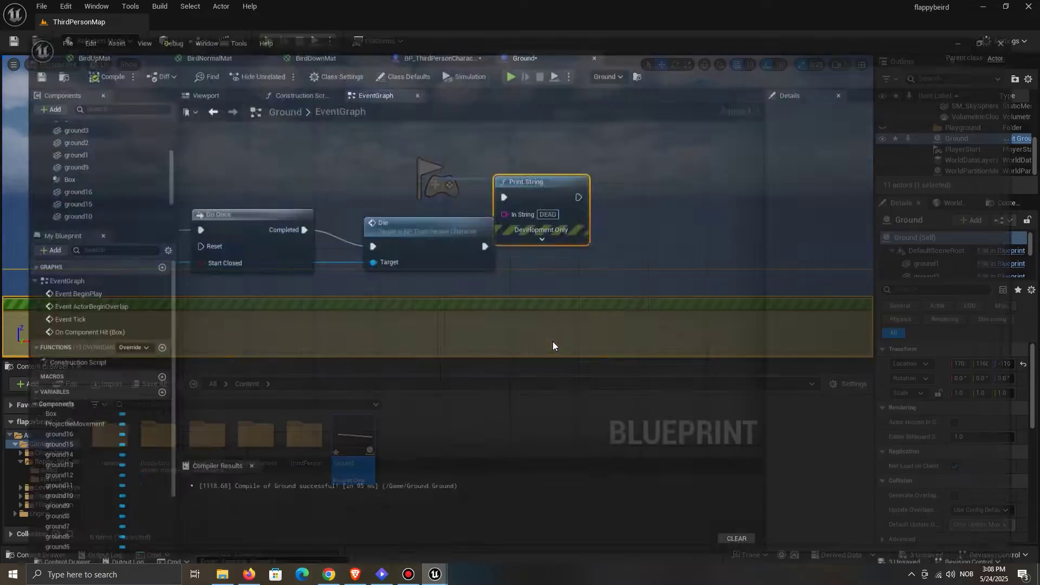
{"action": "scroll", "coordinate": [549, 325], "scroll_direction": "down", "scroll_amount": 2}
{"action": "key", "text": "Delete"}
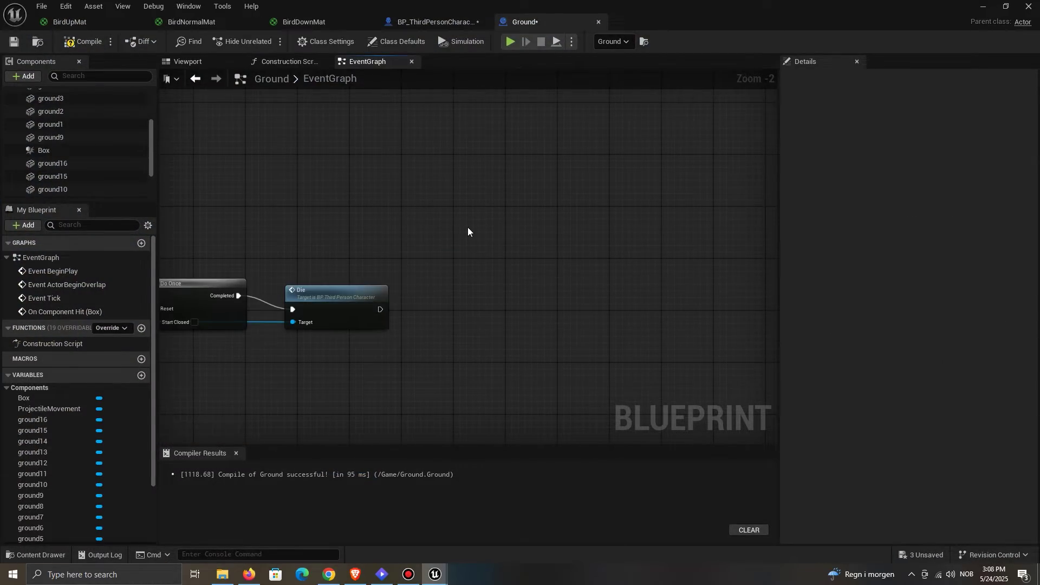
Step: Go to the character's Die event and add a For Each Loop node, spaced away and unlinked from the Dead? setter
{"action": "right_click_drag", "start_coordinate": [467, 227], "coordinate": [542, 227]}
{"action": "double_click", "coordinate": [418, 302]}
{"action": "right_click_drag", "start_coordinate": [601, 297], "coordinate": [420, 255]}
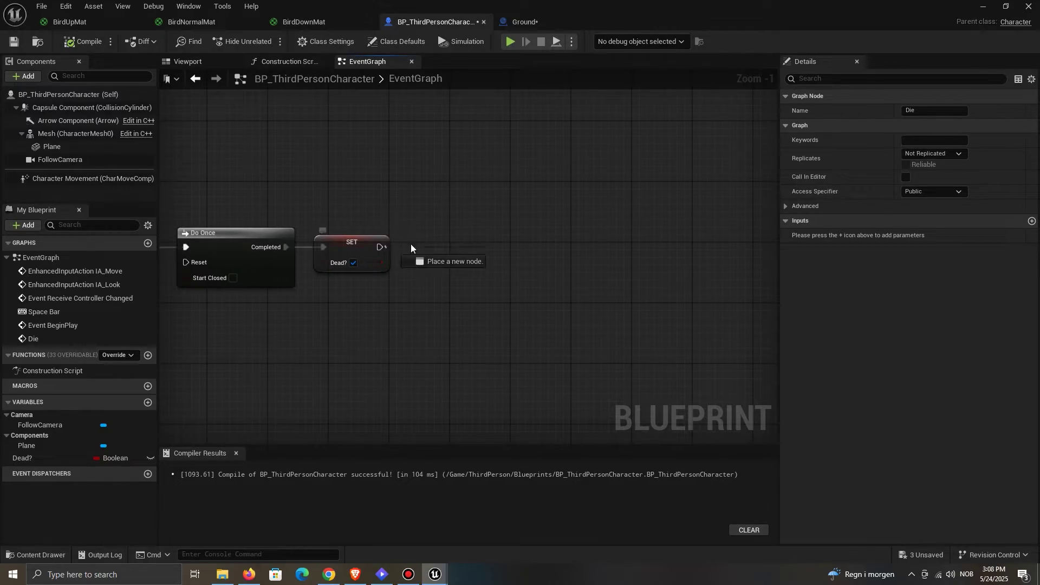
{"action": "left_click_drag", "start_coordinate": [411, 243], "coordinate": [479, 241]}
{"action": "type", "text": "for eac"}
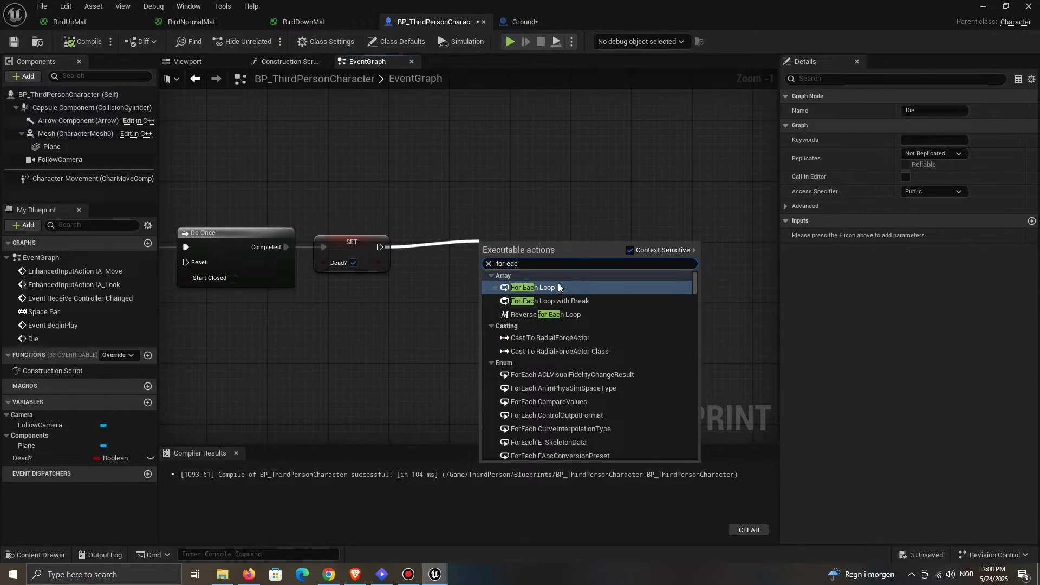
{"action": "left_click", "coordinate": [558, 286]}
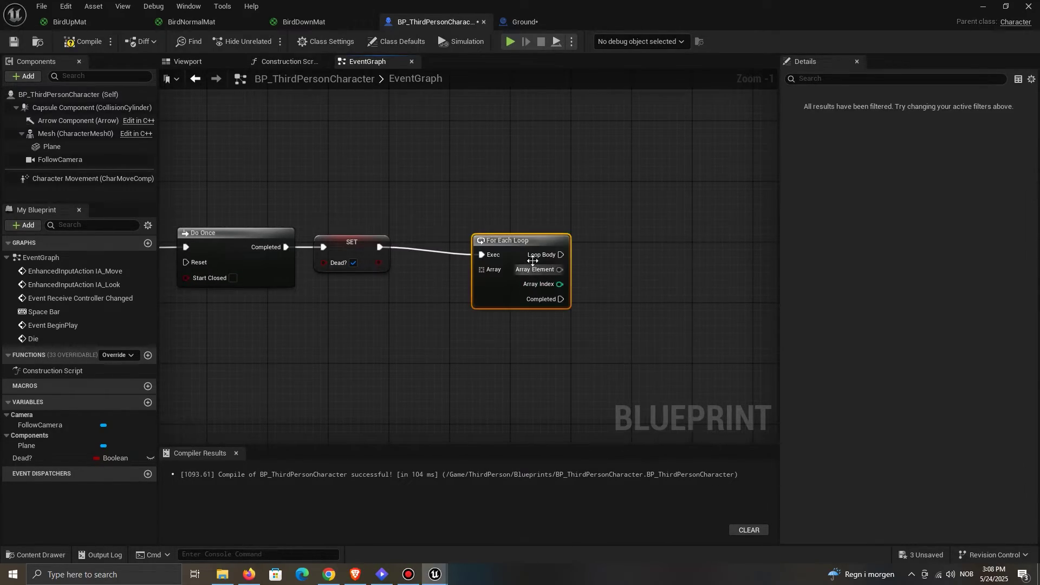
{"action": "left_click_drag", "start_coordinate": [532, 260], "coordinate": [694, 233]}
{"action": "left_click", "coordinate": [379, 248], "text": "alt"}
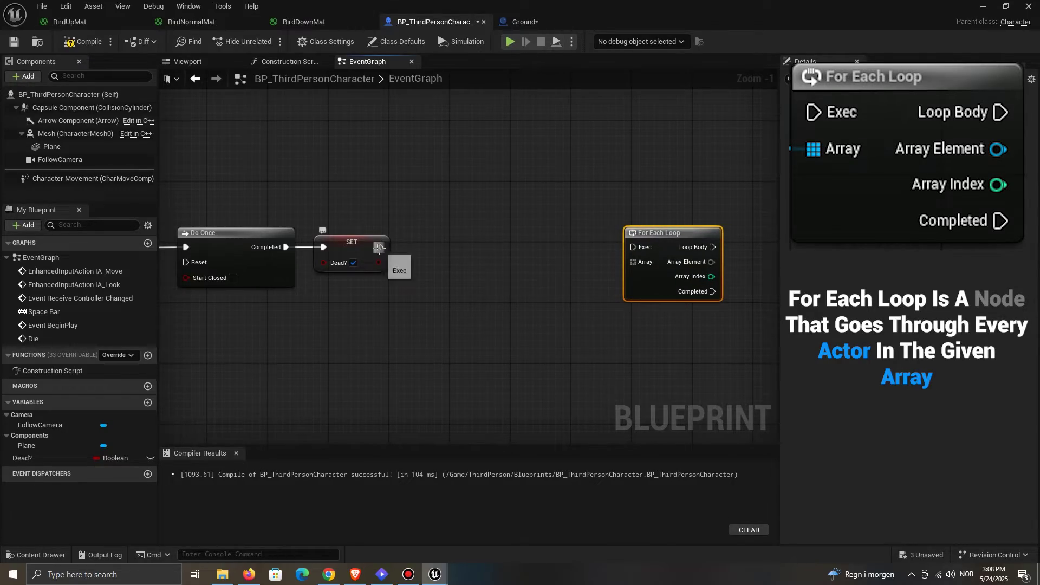
Step: Add Get All Actors Of Class with class Ground after the Dead? setter, feeding its execution and Out Actors into the For Each Loop
{"action": "left_click_drag", "start_coordinate": [379, 248], "coordinate": [410, 248]}
{"action": "type", "text": "get all act"}
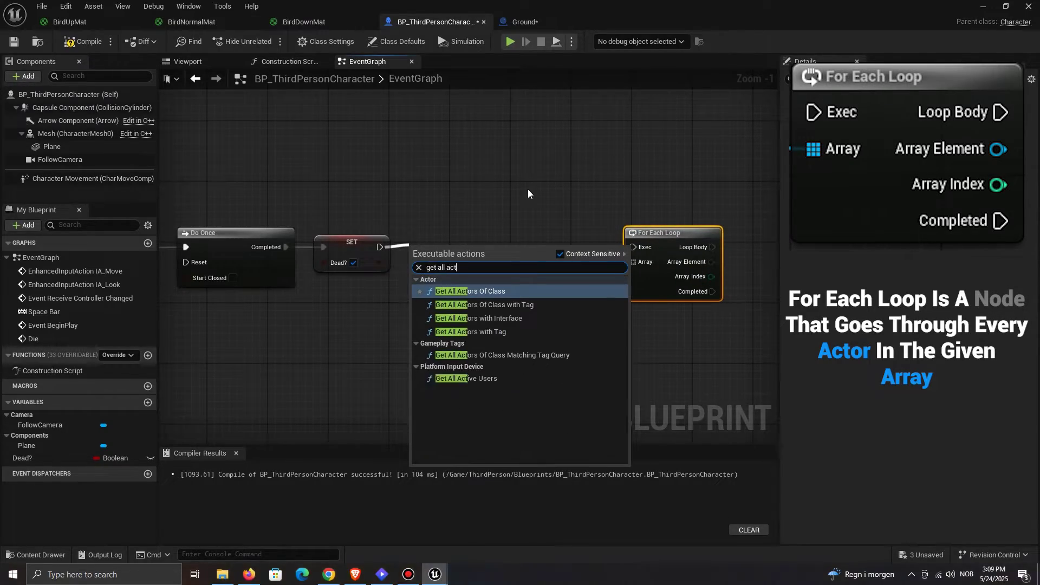
{"action": "type", "text": "o"}
{"action": "left_click", "coordinate": [519, 296]}
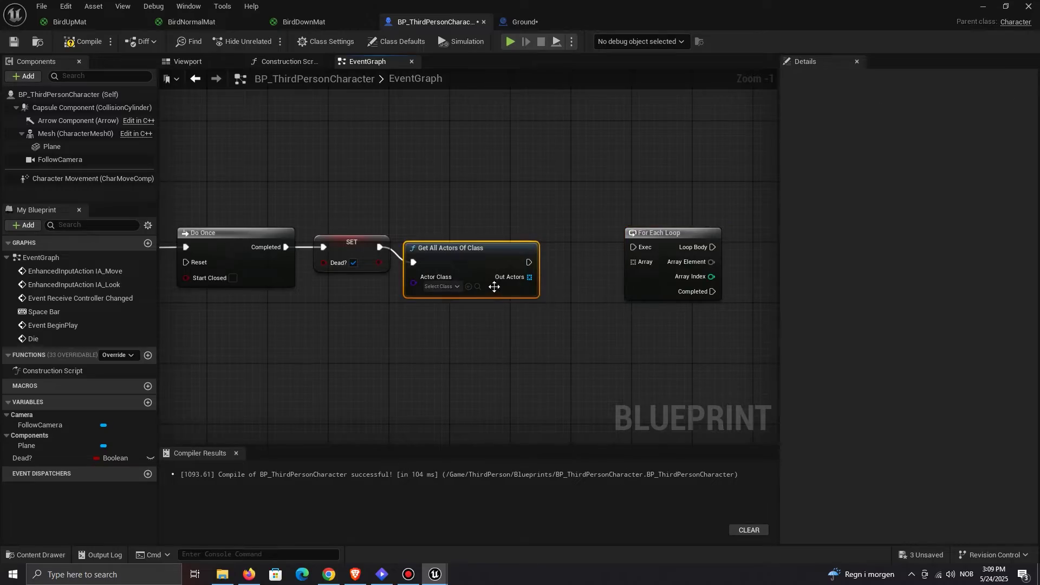
{"action": "left_click", "coordinate": [445, 287]}
{"action": "type", "text": "ground"}
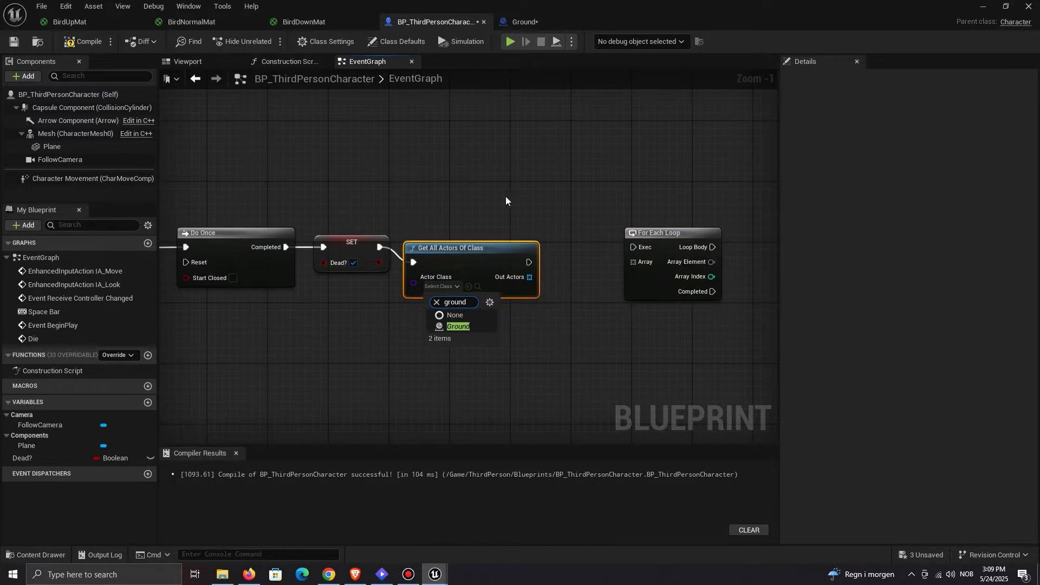
{"action": "left_click_drag", "start_coordinate": [470, 275], "coordinate": [485, 267]}
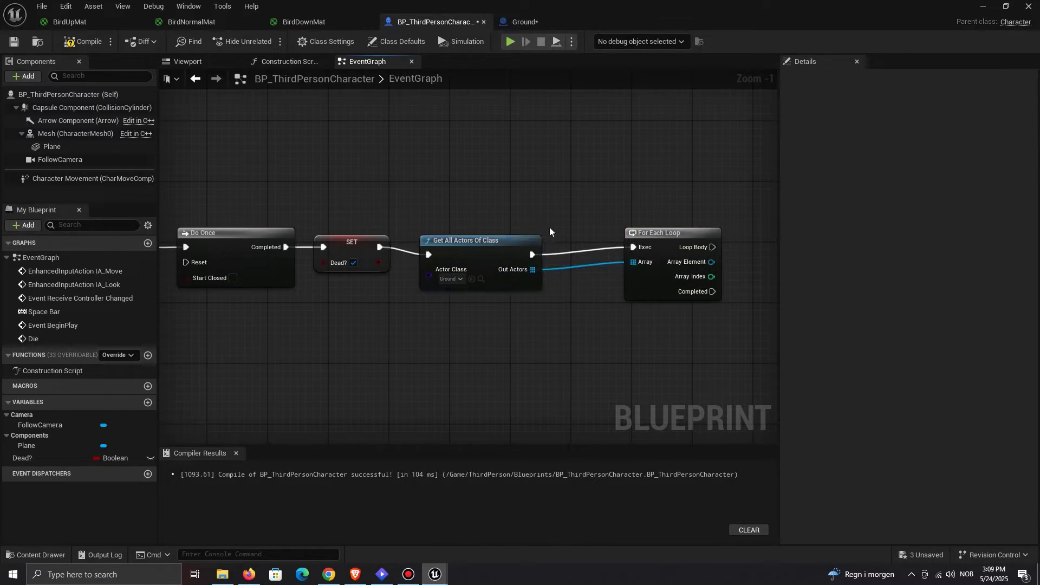
Step: Create a custom event named Stop in an empty area of the Ground blueprint's event graph
{"action": "left_click", "coordinate": [530, 22]}
{"action": "right_click_drag", "start_coordinate": [593, 192], "coordinate": [535, 183]}
{"action": "right_click", "coordinate": [535, 183]}
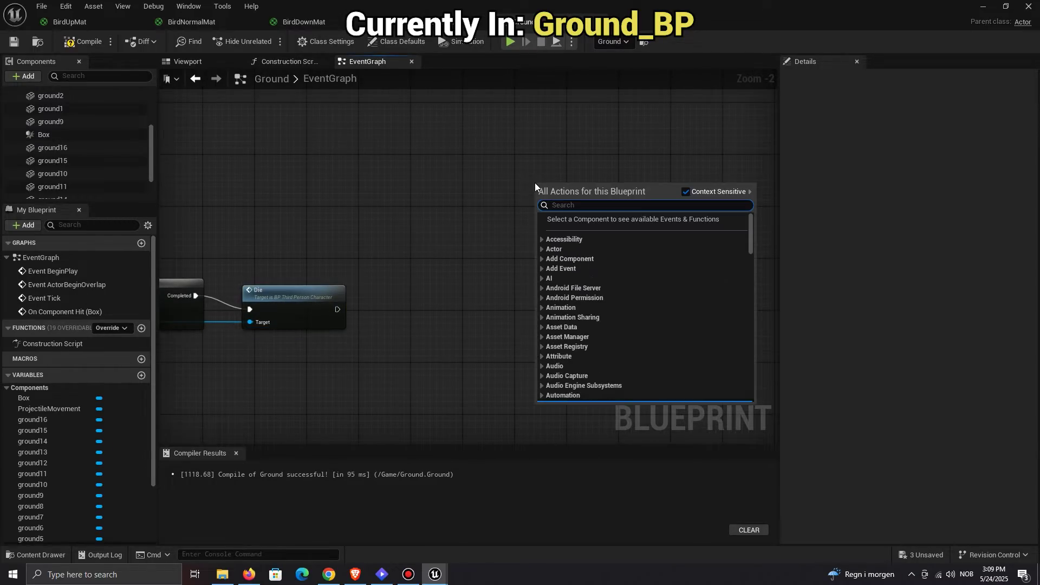
{"action": "type", "text": "custom eve"}
{"action": "left_click", "coordinate": [609, 225]}
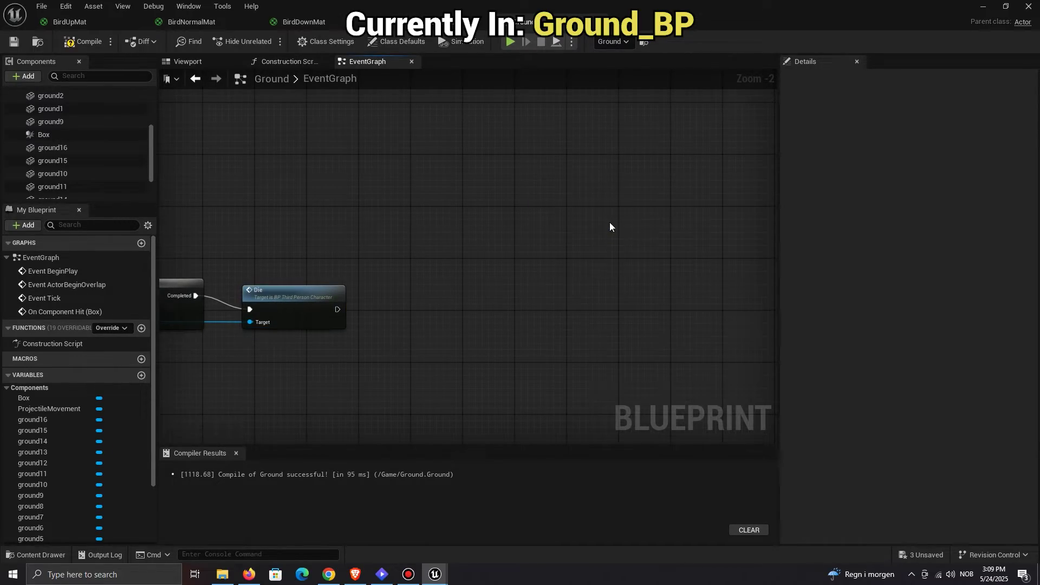
{"action": "type", "text": "Stop"}
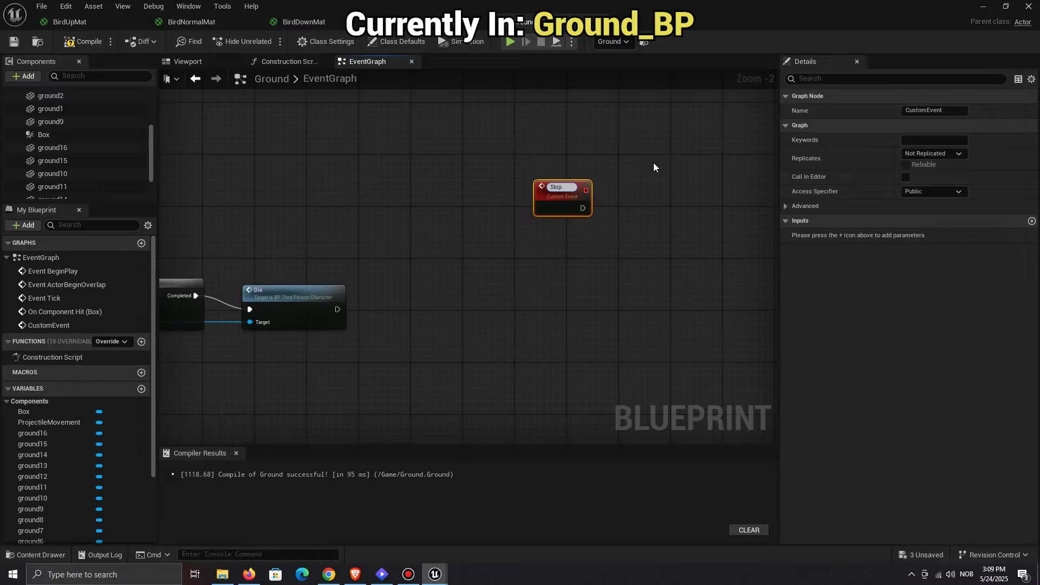
{"action": "key", "text": "Return"}
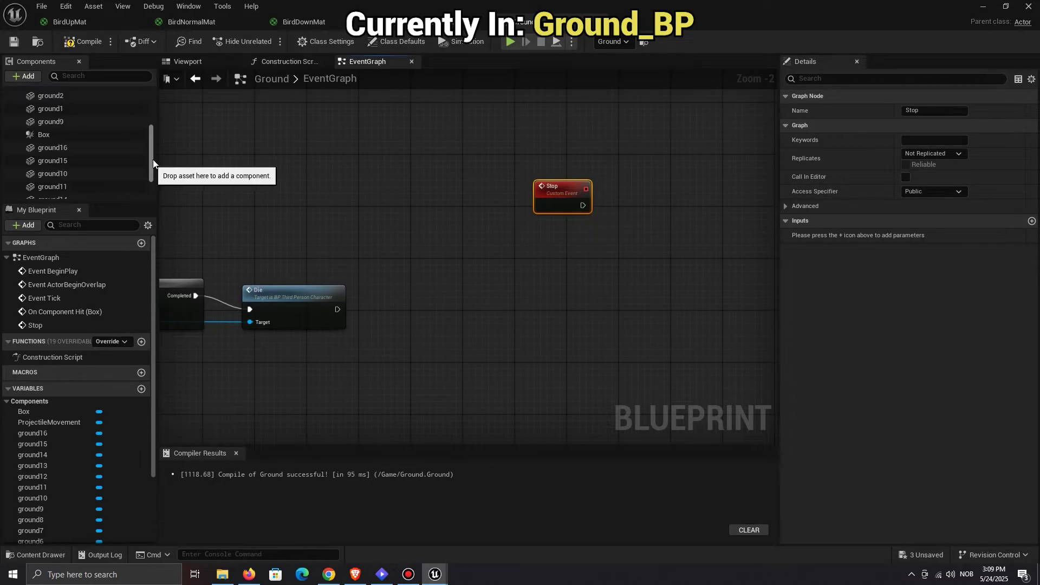
Step: Add a Projectile Movement reference near the Stop event and attach a Destroy Component node to it
{"action": "left_click_drag", "start_coordinate": [153, 159], "coordinate": [549, 129]}
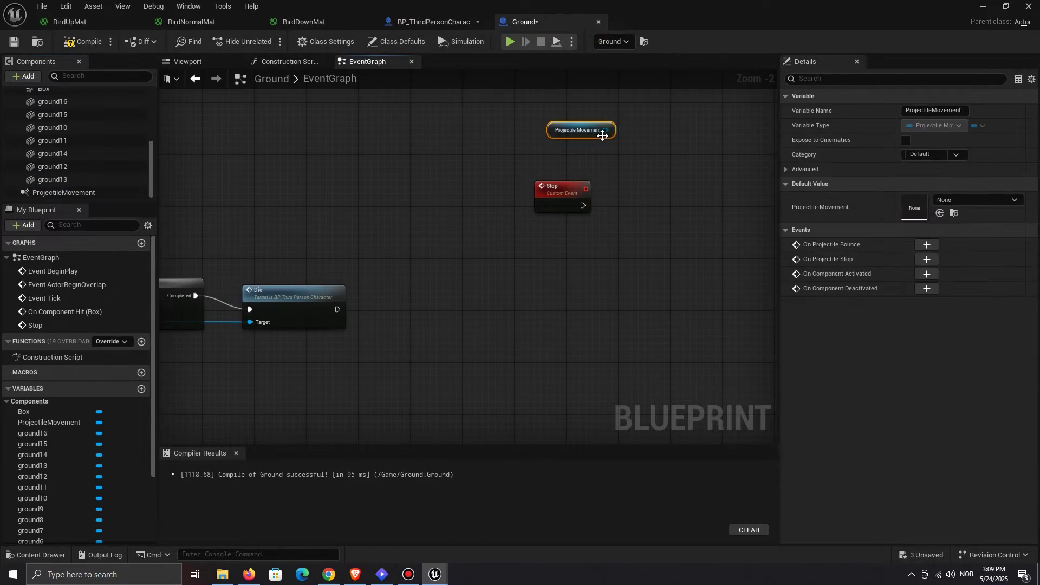
{"action": "left_click_drag", "start_coordinate": [616, 171], "coordinate": [616, 171]}
{"action": "type", "text": "des"}
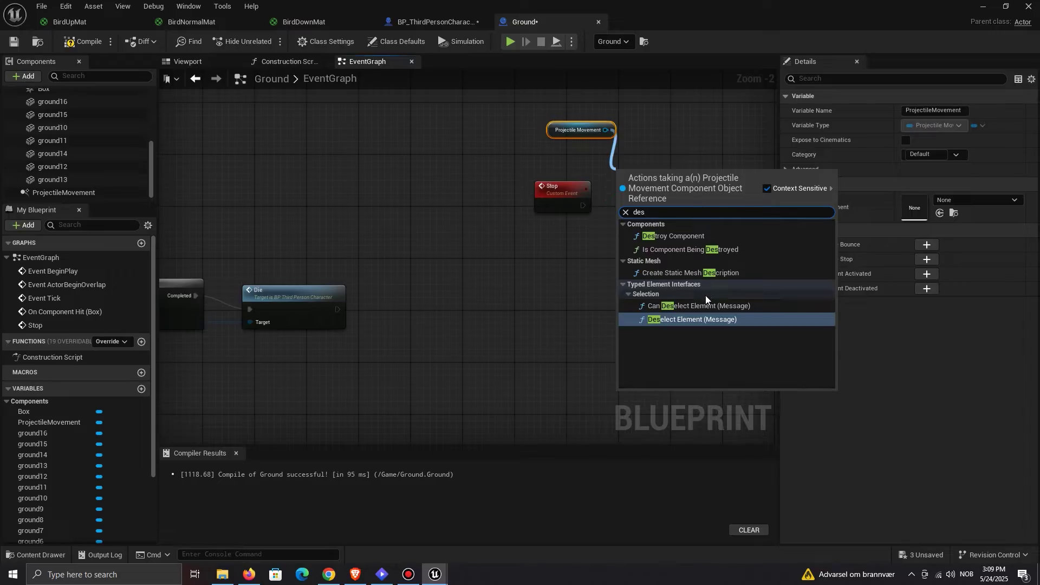
{"action": "left_click", "coordinate": [692, 236]}
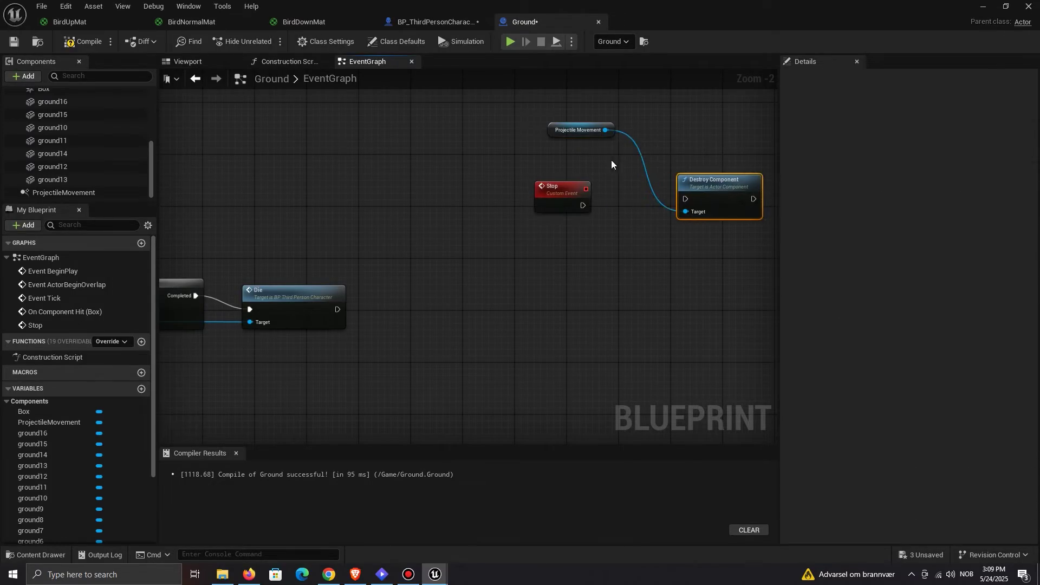
Step: Add an Is Valid check for Projectile Movement and place it between the Stop event and Destroy Component
{"action": "left_click_drag", "start_coordinate": [608, 156], "coordinate": [607, 158]}
{"action": "type", "text": "is valid"}
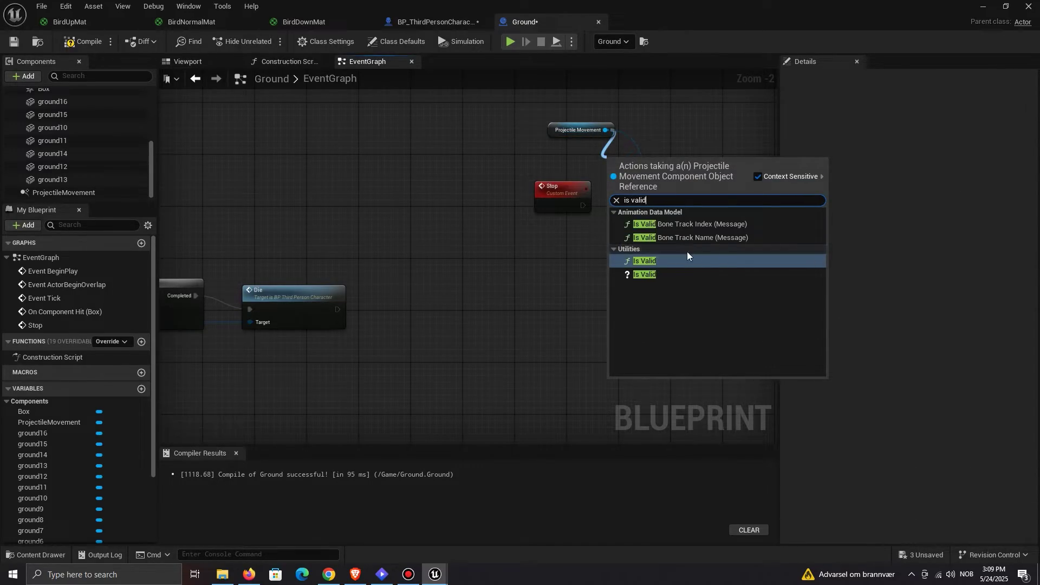
{"action": "left_click", "coordinate": [664, 274]}
{"action": "right_click_drag", "start_coordinate": [664, 272], "coordinate": [531, 290]}
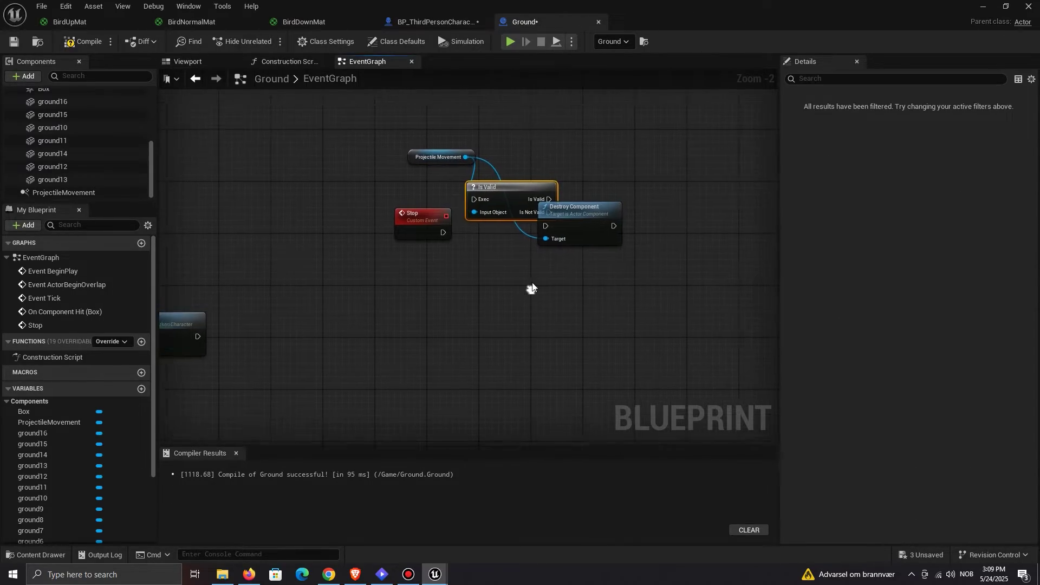
{"action": "scroll", "coordinate": [593, 243], "scroll_direction": "up", "scroll_amount": 2}
{"action": "left_click_drag", "start_coordinate": [649, 222], "coordinate": [723, 223]}
{"action": "left_click_drag", "start_coordinate": [498, 178], "coordinate": [524, 170]}
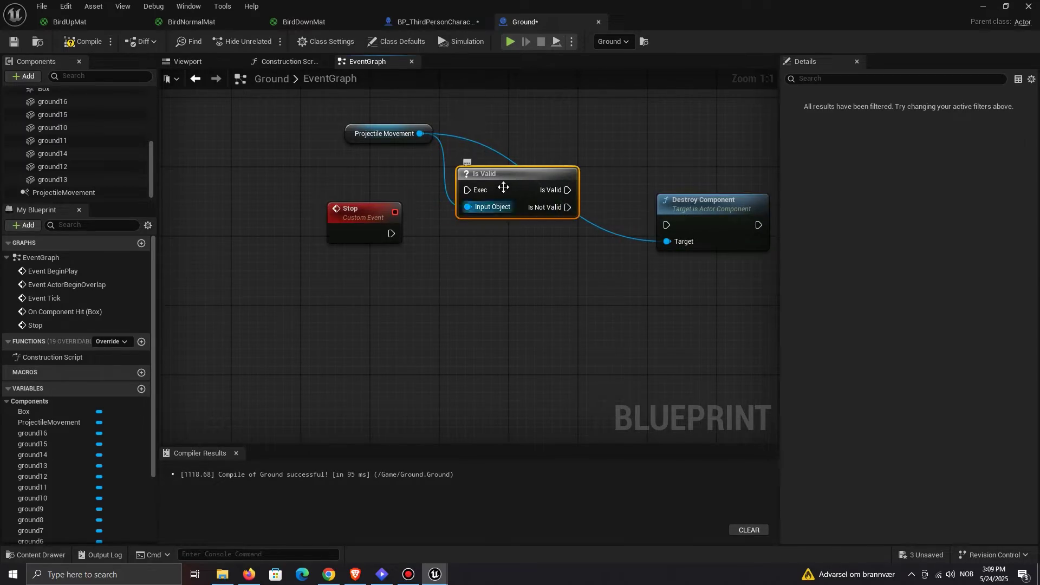
{"action": "left_click", "coordinate": [480, 249]}
Step: Connect the Stop event directly to Destroy Component, compile the Ground blueprint and save all modified assets
{"action": "left_click_drag", "start_coordinate": [391, 234], "coordinate": [668, 224]}
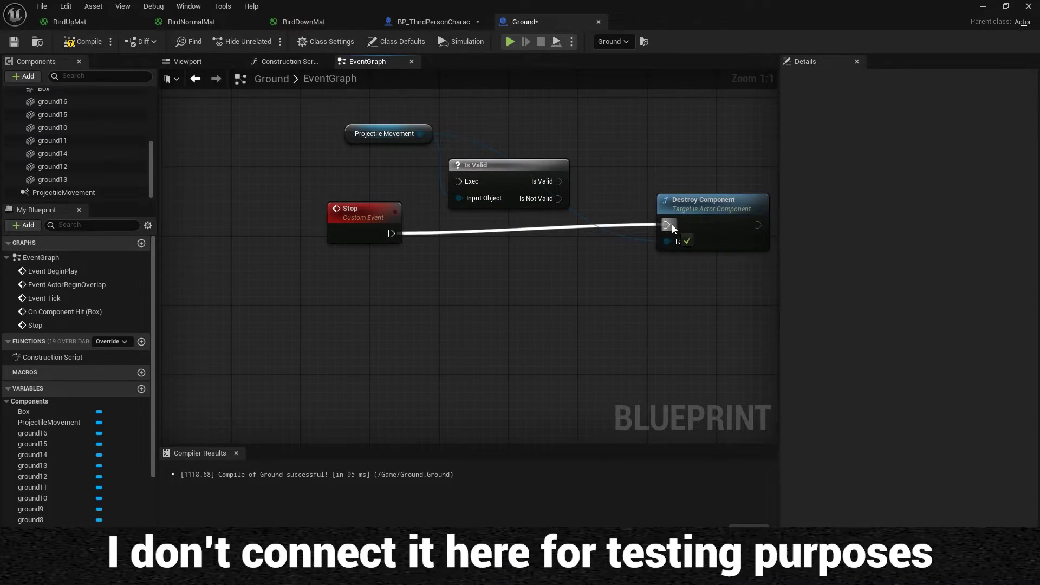
{"action": "scroll", "coordinate": [558, 245], "scroll_direction": "down", "scroll_amount": 2}
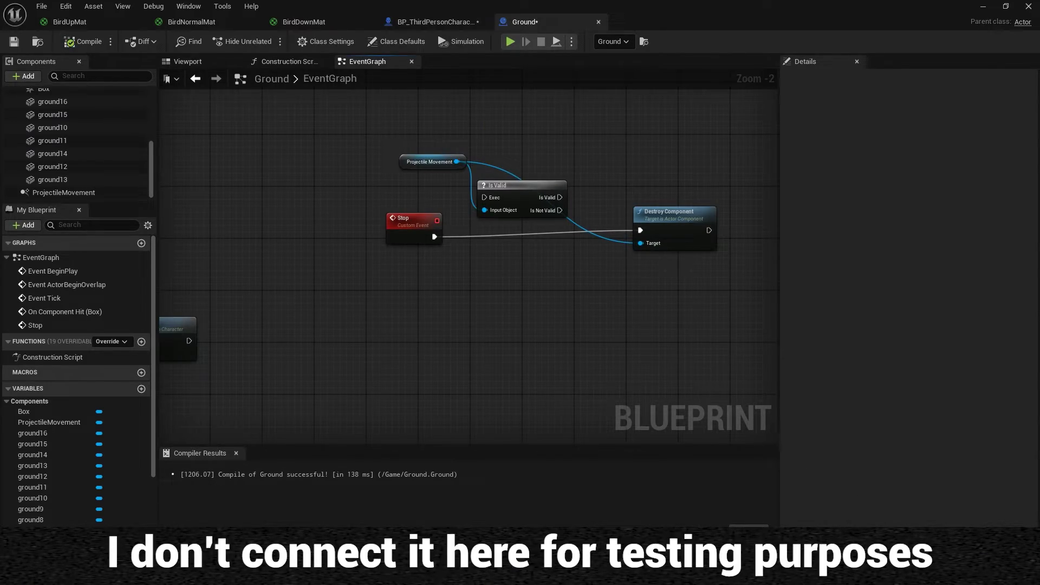
{"action": "key", "text": "ctrl+shift+s"}
{"action": "left_click", "coordinate": [605, 409]}
Step: In the character blueprint, get Projectile Movement from the For Each Loop's Array Element
{"action": "left_click", "coordinate": [433, 23]}
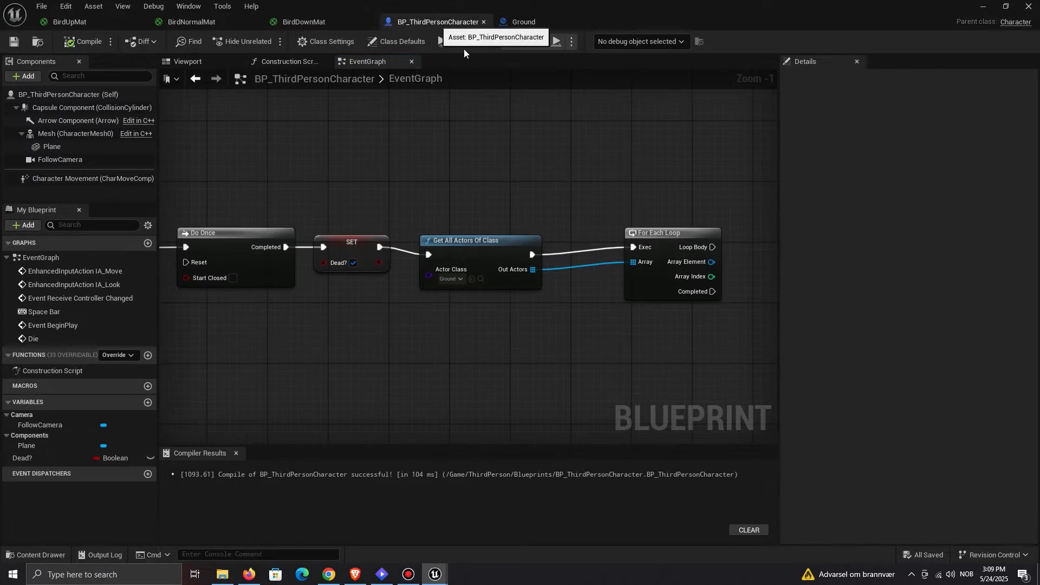
{"action": "left_click_drag", "start_coordinate": [464, 246], "coordinate": [525, 283]}
{"action": "type", "text": "get p"}
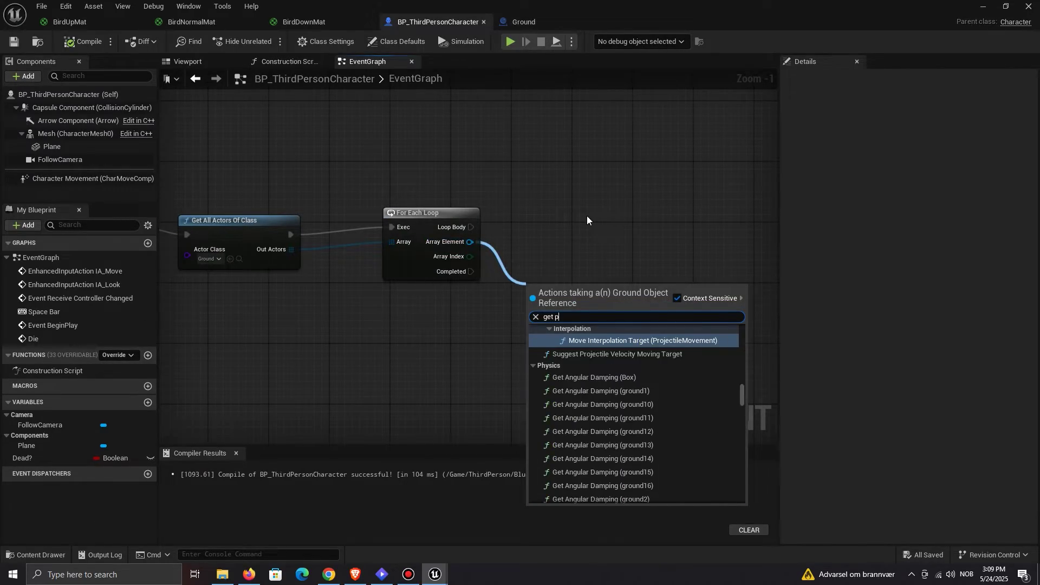
{"action": "type", "text": "rojec"}
{"action": "left_click", "coordinate": [594, 497]}
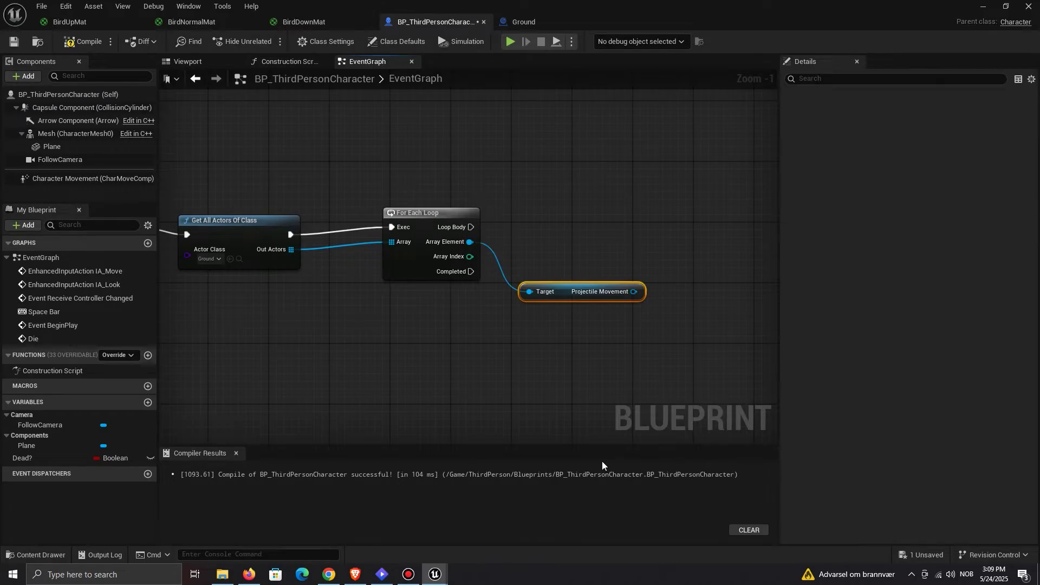
Step: Try to attach a Destroy Component node to the Projectile Movement reference taken from the loop's Array Element
{"action": "left_click_drag", "start_coordinate": [634, 291], "coordinate": [680, 348]}
{"action": "type", "text": "dest"}
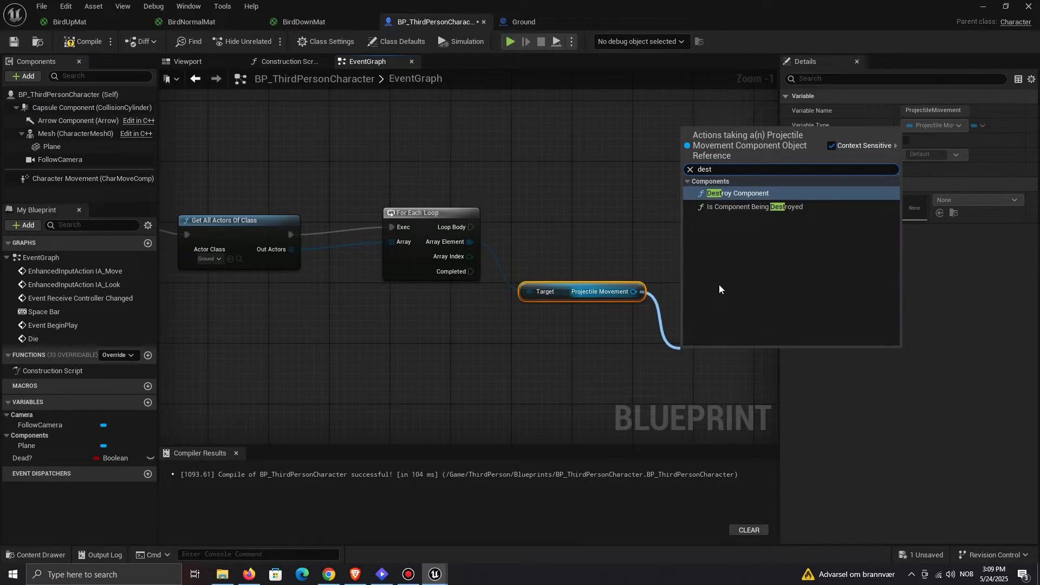
{"action": "left_click", "coordinate": [737, 193]}
{"action": "left_click_drag", "start_coordinate": [726, 352], "coordinate": [618, 218]}
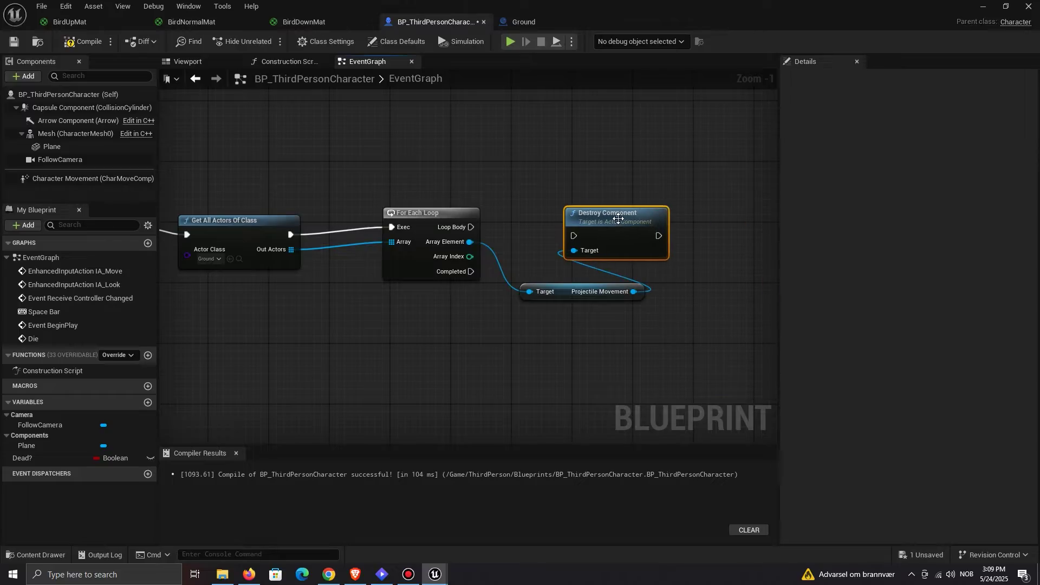
Step: Delete the Projectile Movement and Destroy Component nodes and call Ground's Stop event from the For Each Loop's Loop Body and Array Element
{"action": "left_click_drag", "start_coordinate": [557, 207], "coordinate": [628, 318]}
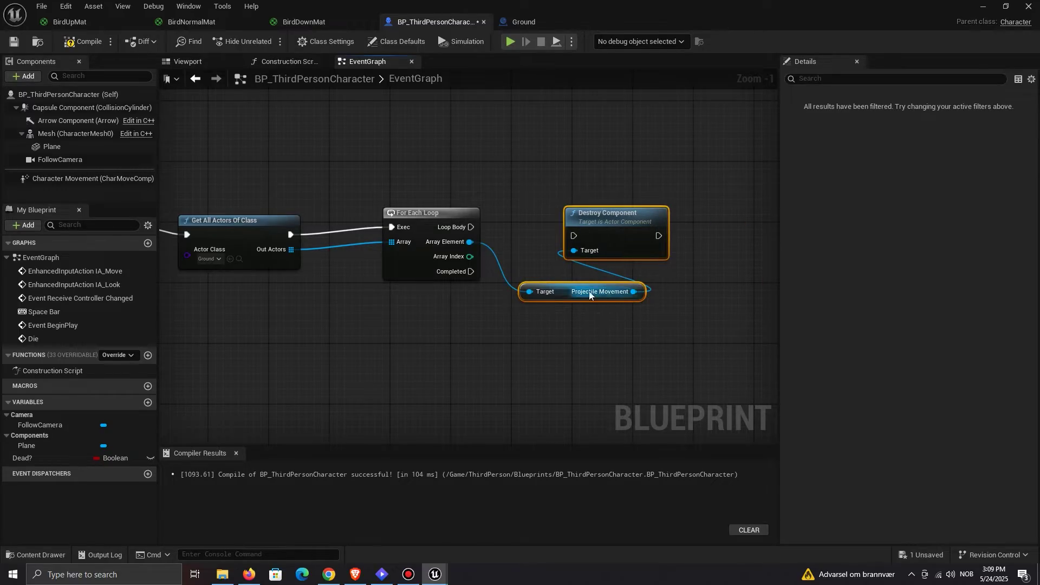
{"action": "key", "text": "Delete"}
{"action": "left_click_drag", "start_coordinate": [485, 249], "coordinate": [538, 259]}
{"action": "type", "text": "stop"}
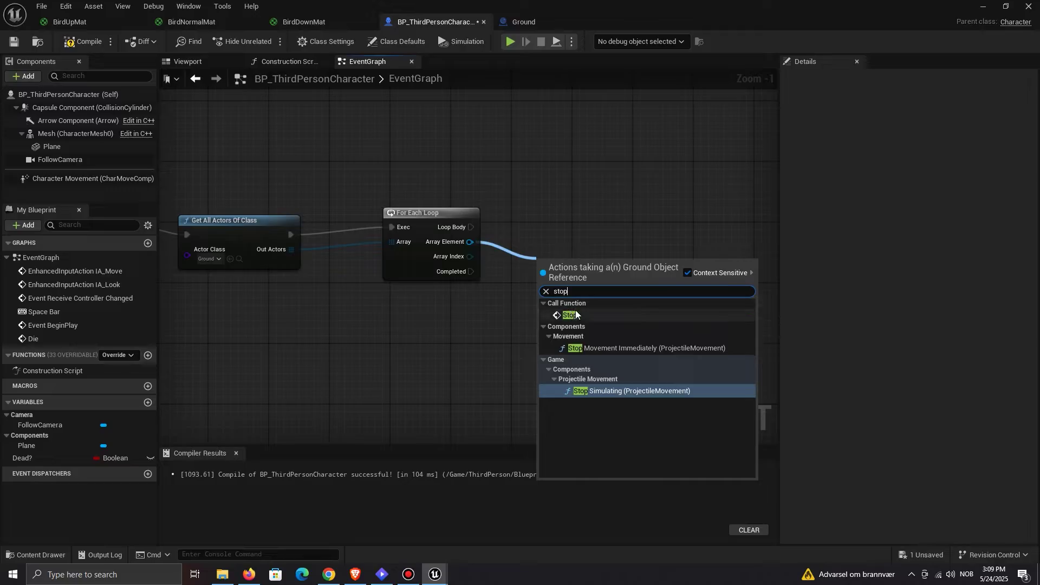
{"action": "left_click", "coordinate": [572, 315]}
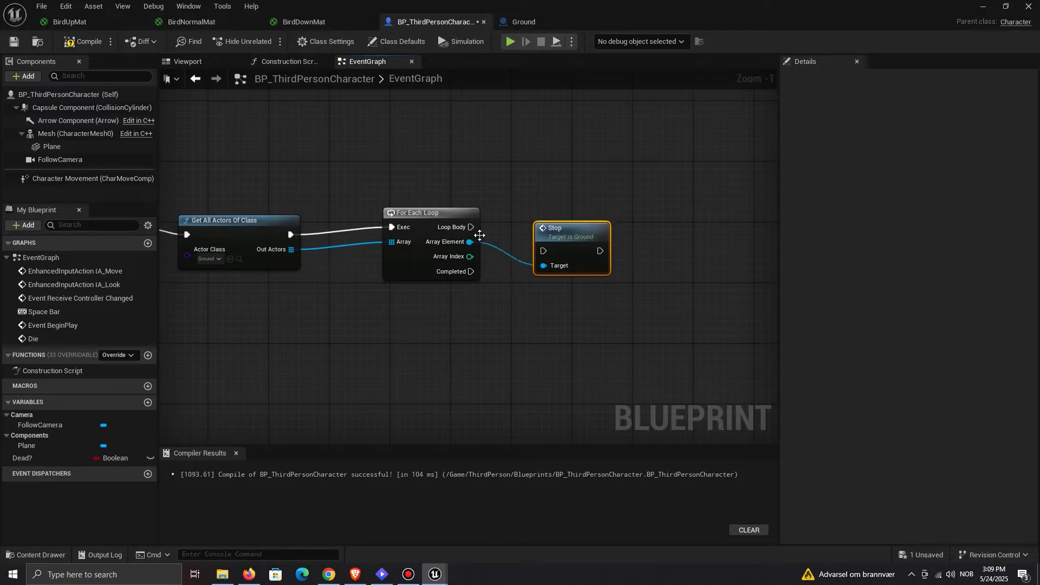
{"action": "left_click_drag", "start_coordinate": [547, 253], "coordinate": [545, 251]}
{"action": "left_click_drag", "start_coordinate": [558, 245], "coordinate": [552, 221]}
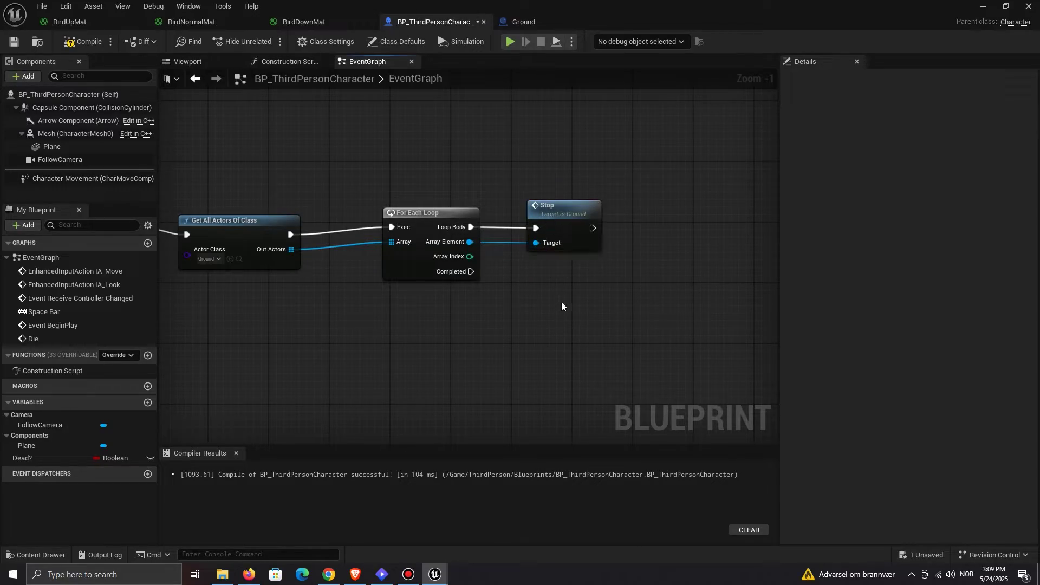
Step: Play-test the level to check whether the ground stops when the bird dies
{"action": "left_click", "coordinate": [982, 7]}
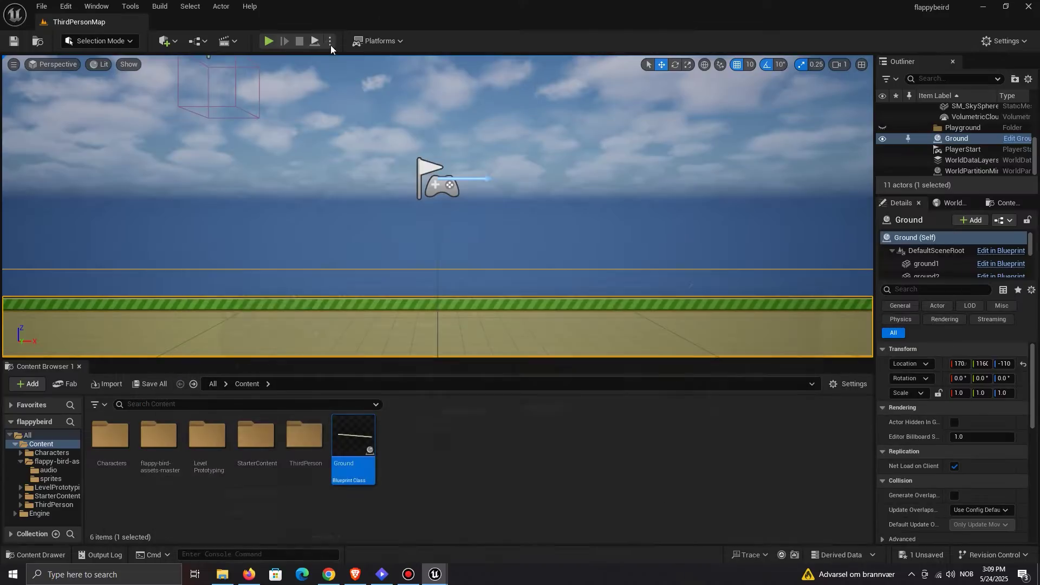
{"action": "left_click", "coordinate": [278, 41]}
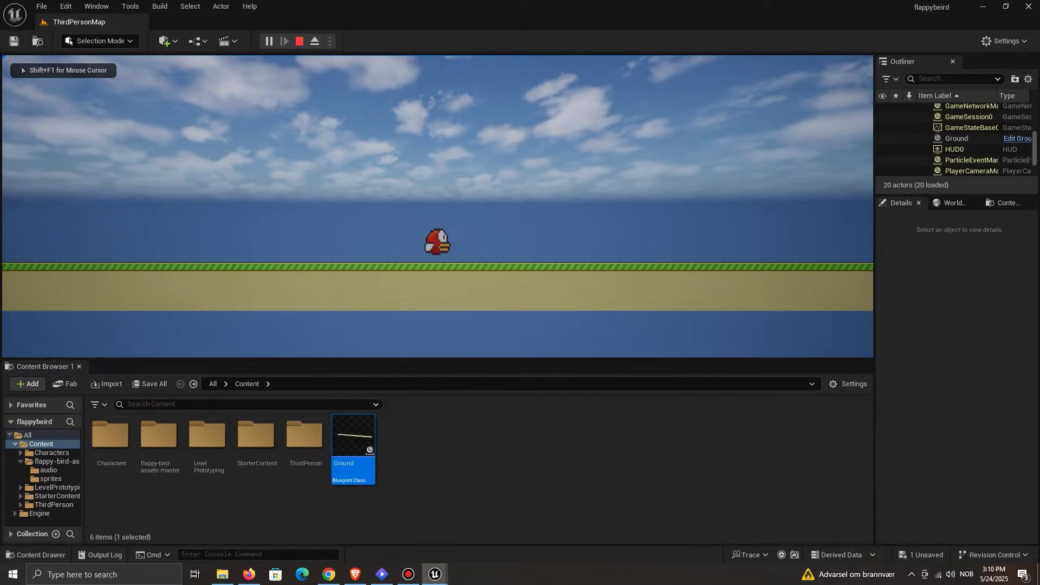
{"action": "key", "text": "Escape"}
Step: Save all modified assets, inspect the placed Ground in the level and play-test again to examine where the ground ends
{"action": "key", "text": "s"}
{"action": "right_click_drag", "start_coordinate": [509, 301], "coordinate": [533, 303]}
{"action": "left_click", "coordinate": [933, 556]}
{"action": "left_click", "coordinate": [613, 410]}
{"action": "key", "text": "s"}
{"action": "key", "text": "e"}
{"action": "key", "text": "w"}
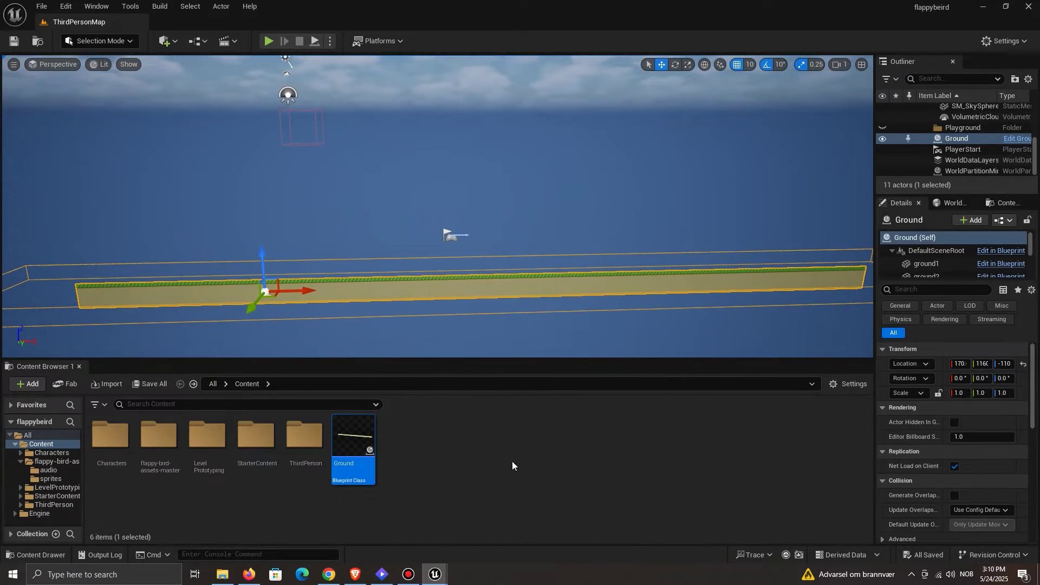
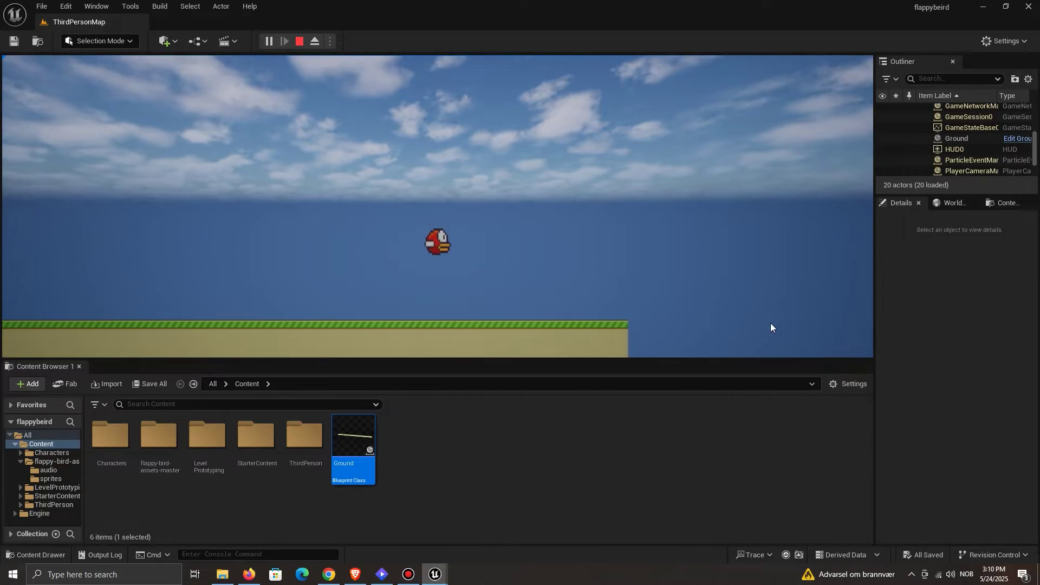
{"action": "key", "text": "Escape"}
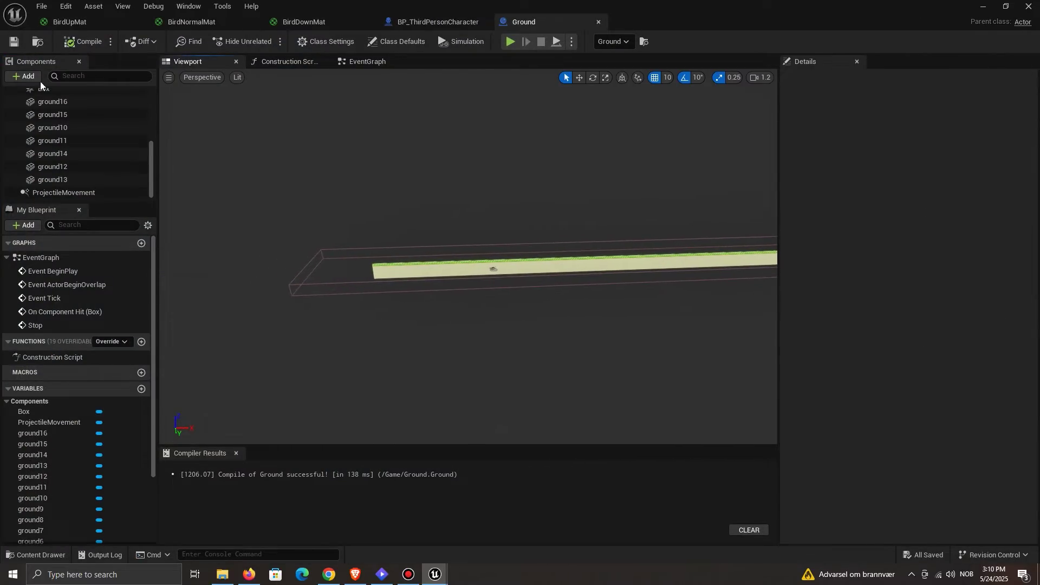
Step: Add a Box Collision component to the Ground blueprint at X 1390, Z 290, and scale it uniformly to 9.2
{"action": "left_click", "coordinate": [23, 76]}
{"action": "type", "text": "box"}
{"action": "left_click", "coordinate": [60, 108]}
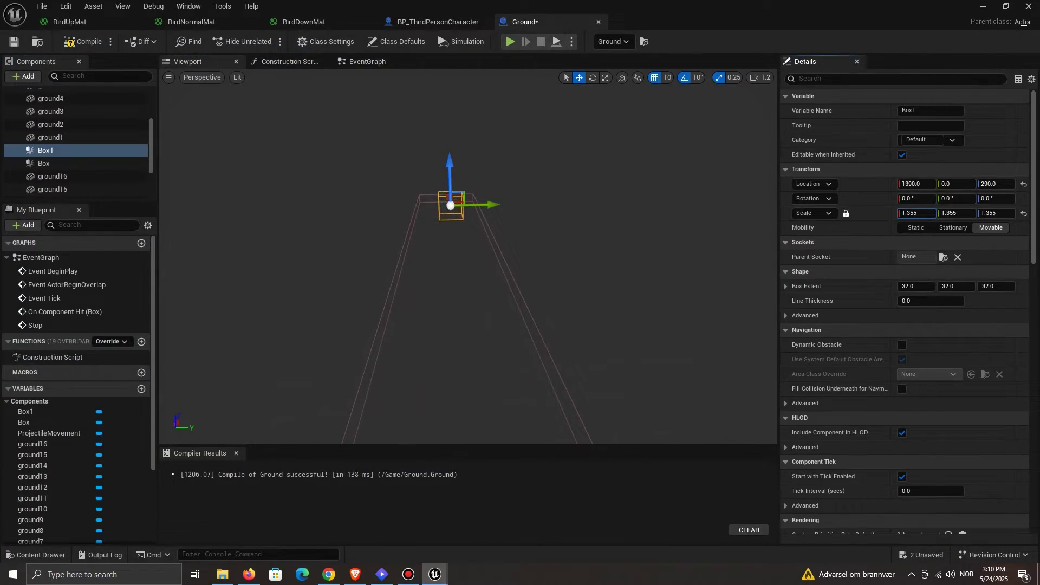
{"action": "left_click_drag", "start_coordinate": [945, 214], "coordinate": [993, 213]}
{"action": "key", "text": "d"}
{"action": "right_click_drag", "start_coordinate": [678, 227], "coordinate": [520, 231]}
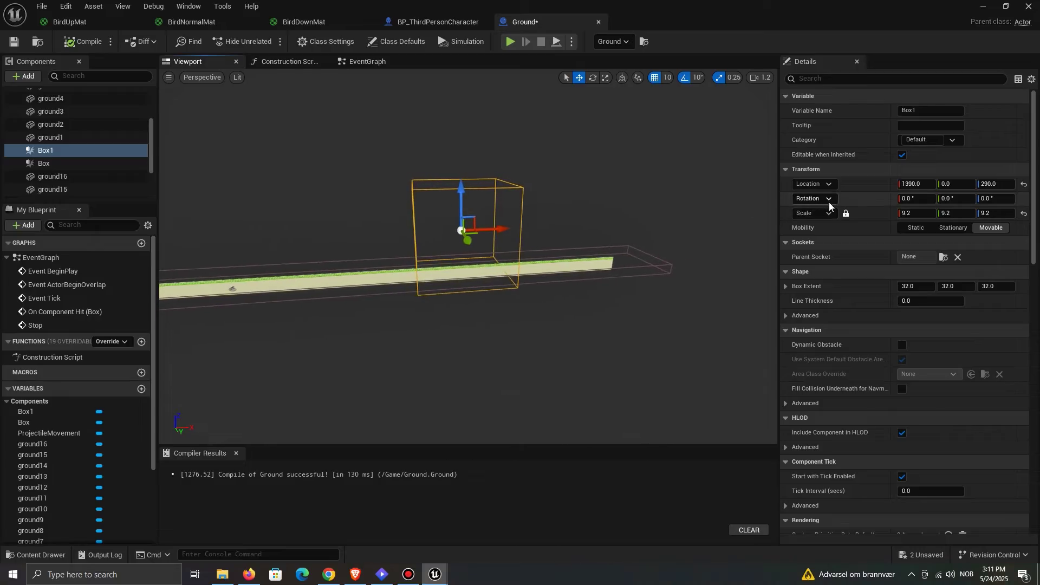
Step: Narrow the new collision box to an X scale of about 4.02 and move it along X to 1770
{"action": "left_click_drag", "start_coordinate": [916, 213], "coordinate": [858, 213]}
{"action": "left_click_drag", "start_coordinate": [502, 228], "coordinate": [558, 226]}
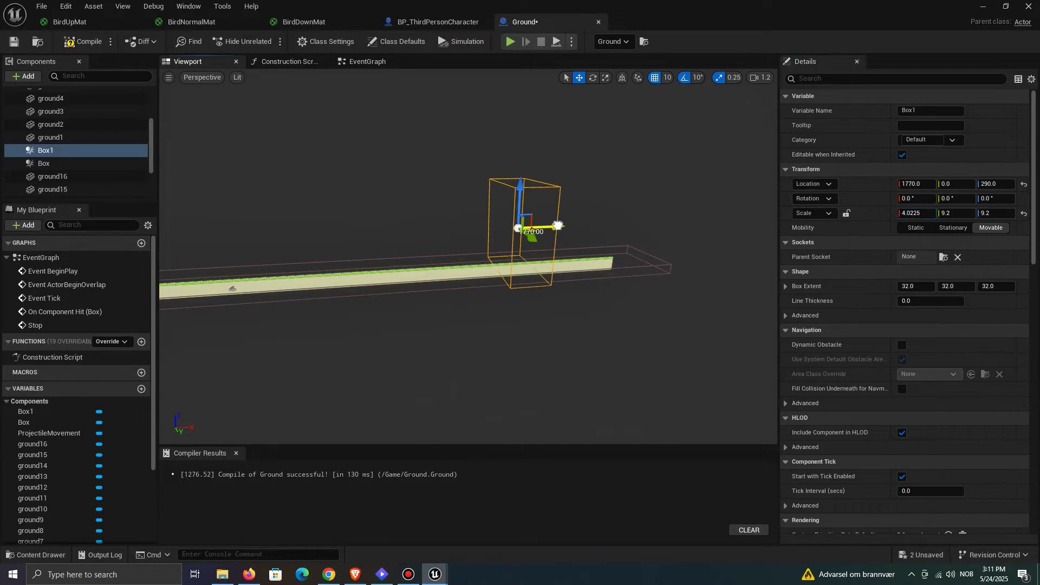
{"action": "right_click_drag", "start_coordinate": [571, 221], "coordinate": [542, 222]}
{"action": "key", "text": "d"}
Step: Rename the new collision box to SpawnNextGround
{"action": "left_click", "coordinate": [919, 110]}
{"action": "type", "text": "SpawnNext"}
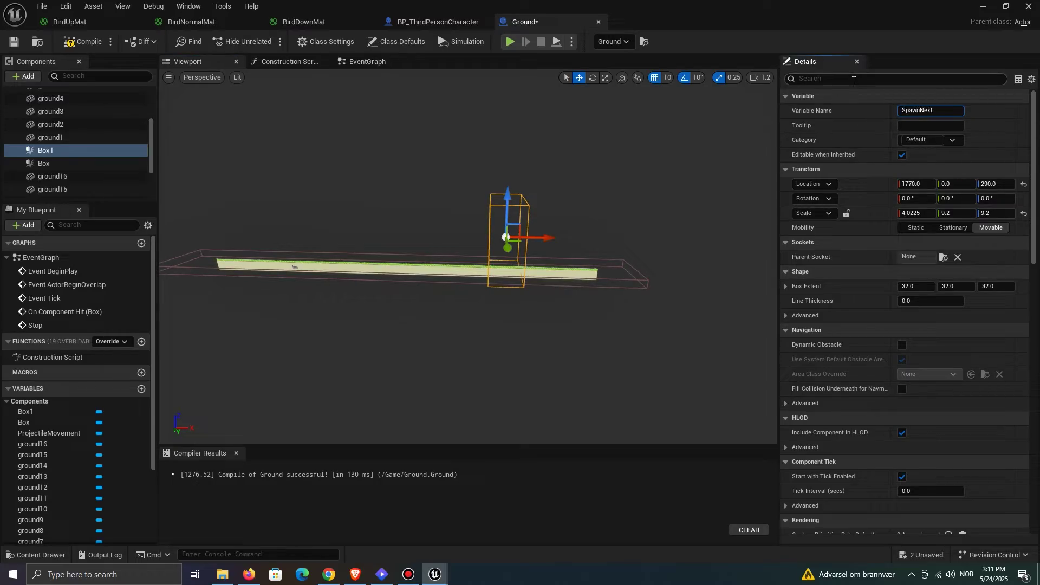
{"action": "type", "text": "Ground"}
{"action": "key", "text": "Return"}
Step: Add an On Component Begin Overlap event for SpawnNextGround and place it in free space below the hit event
{"action": "scroll", "coordinate": [902, 168], "scroll_direction": "down", "scroll_amount": 15}
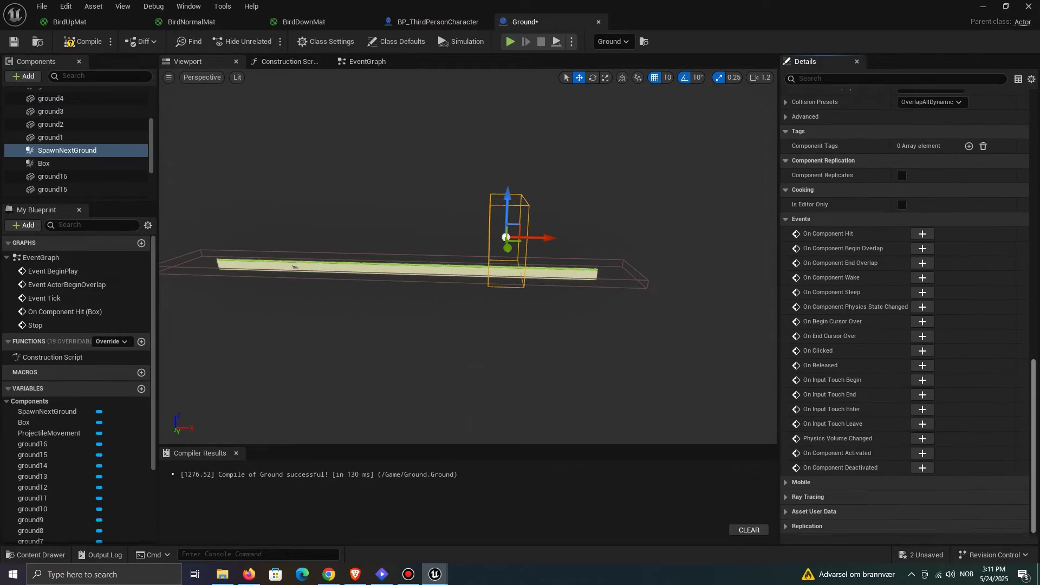
{"action": "left_click", "coordinate": [923, 248]}
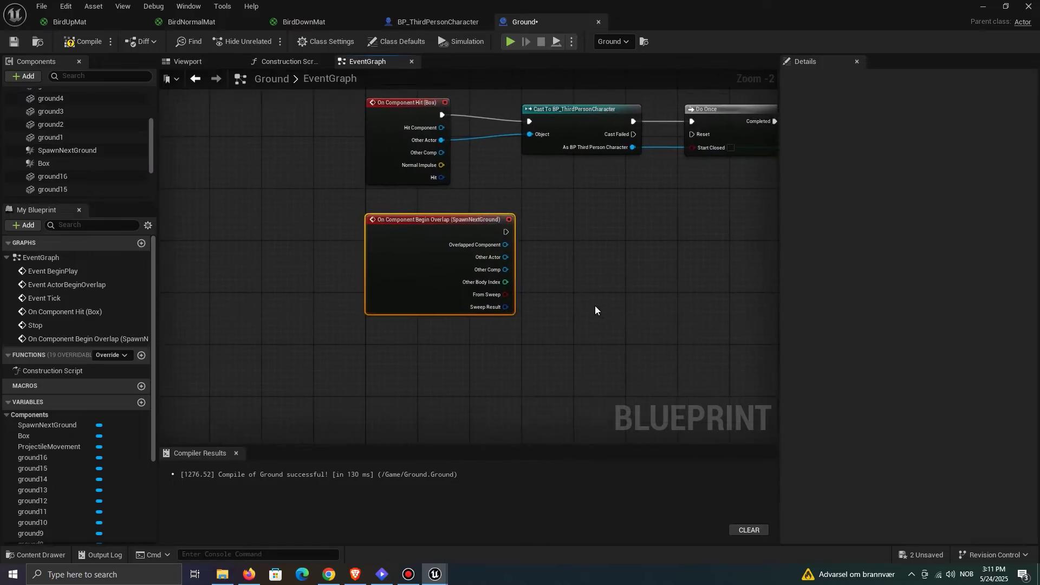
{"action": "right_click_drag", "start_coordinate": [595, 306], "coordinate": [593, 301]}
{"action": "left_click_drag", "start_coordinate": [464, 235], "coordinate": [432, 317]}
{"action": "left_click", "coordinate": [484, 301]}
Step: Duplicate the Cast To BP_ThirdPersonCharacter and Do Once nodes and connect the cast to the overlap event's execution and Other Actor
{"action": "right_click_drag", "start_coordinate": [555, 244], "coordinate": [516, 247]}
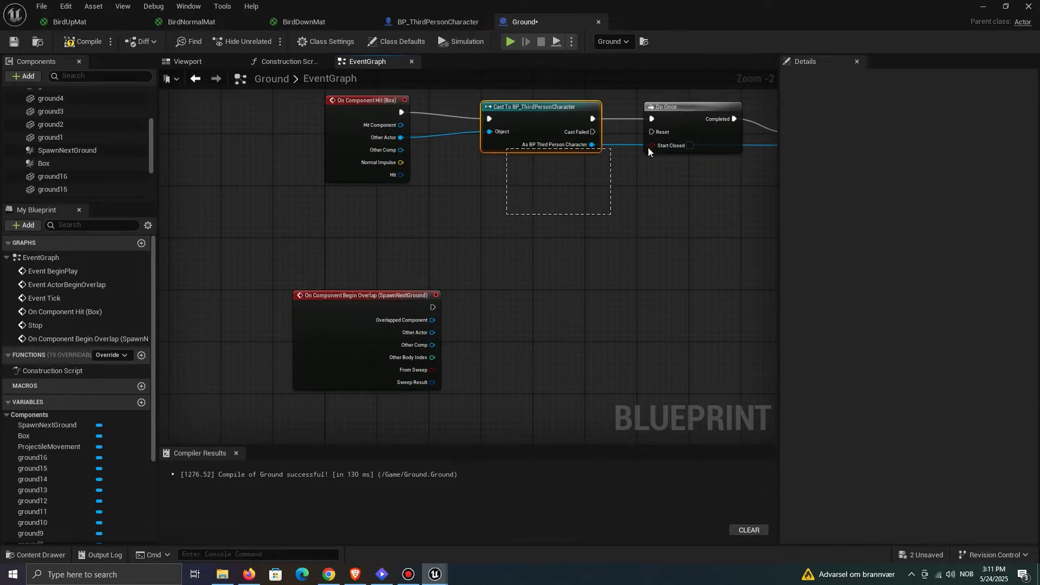
{"action": "left_click_drag", "start_coordinate": [648, 148], "coordinate": [649, 146]}
{"action": "key", "text": "ctrl+c"}
{"action": "key", "text": "ctrl+v"}
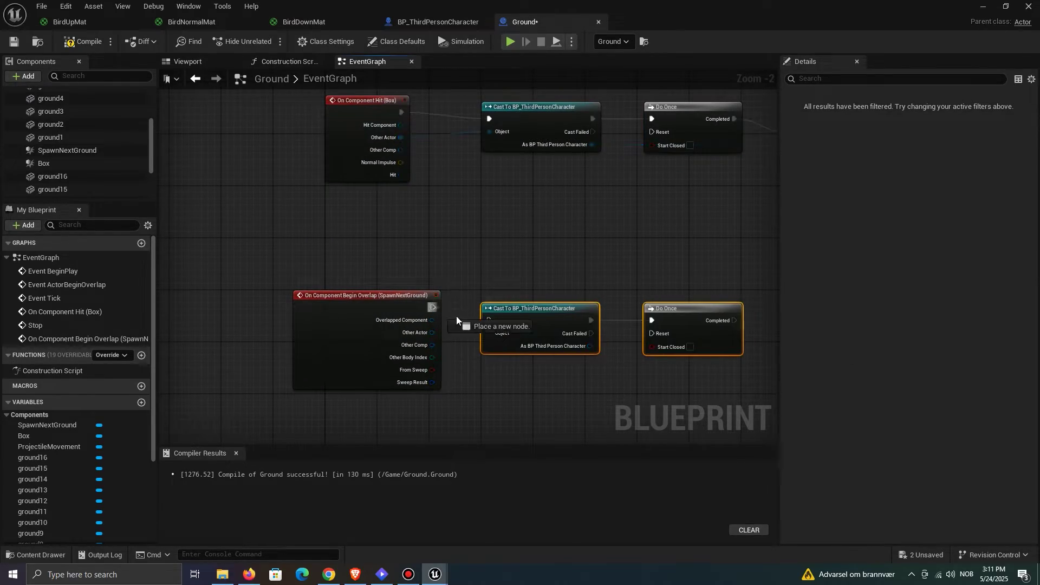
{"action": "left_click_drag", "start_coordinate": [490, 332], "coordinate": [432, 332]}
Step: Add a Spawn Actor from Class node after the duplicated Do Once node and set its class to Ground
{"action": "right_click_drag", "start_coordinate": [428, 331], "coordinate": [487, 265]}
{"action": "scroll", "coordinate": [486, 265], "scroll_direction": "up", "scroll_amount": 1}
{"action": "left_click_drag", "start_coordinate": [460, 283], "coordinate": [543, 292]}
{"action": "type", "text": "spawn actor"}
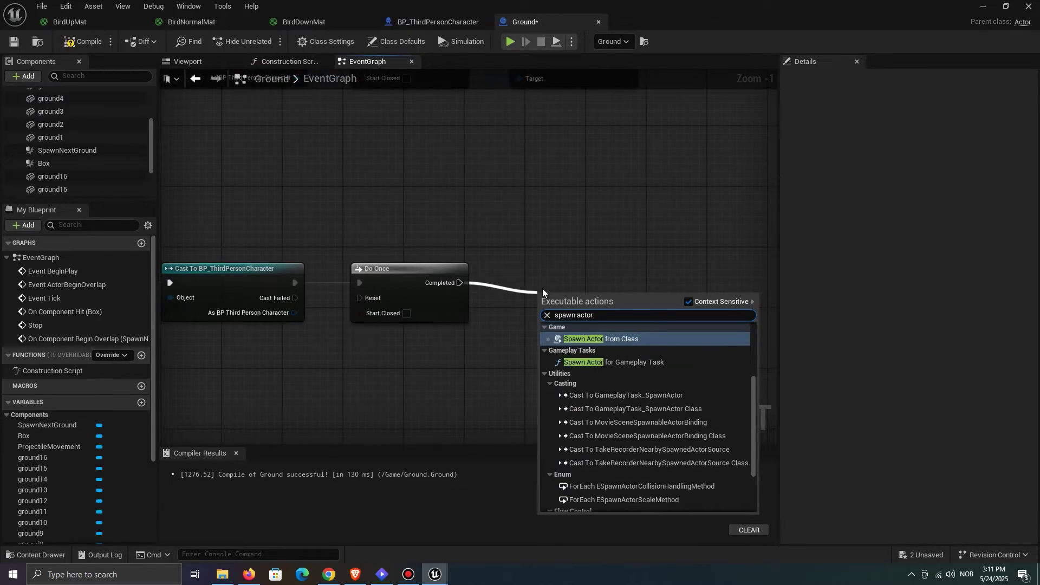
{"action": "left_click", "coordinate": [613, 338]}
{"action": "left_click_drag", "start_coordinate": [603, 320], "coordinate": [618, 296]}
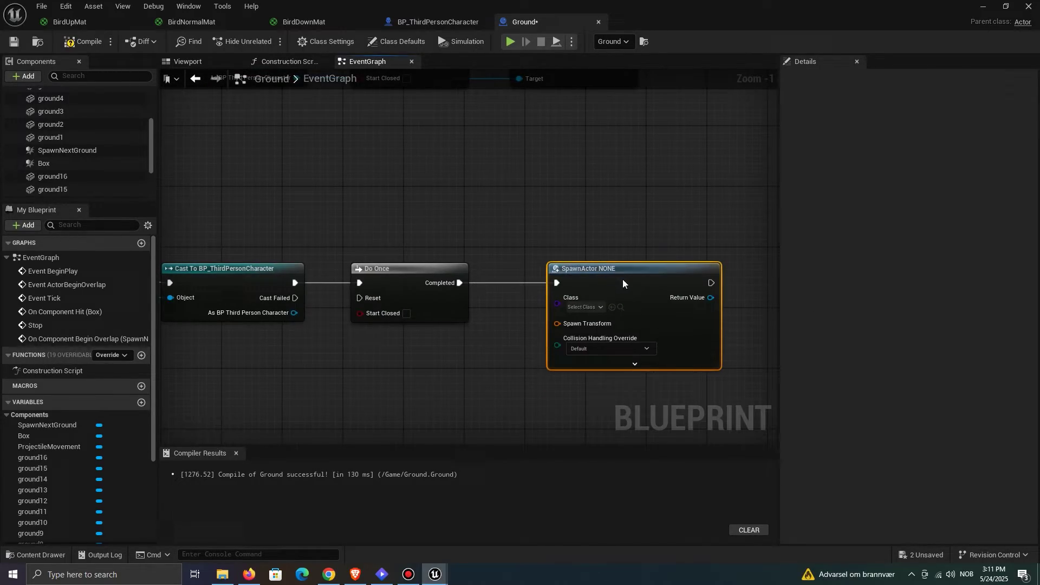
{"action": "left_click", "coordinate": [590, 305]}
{"action": "type", "text": "ground"}
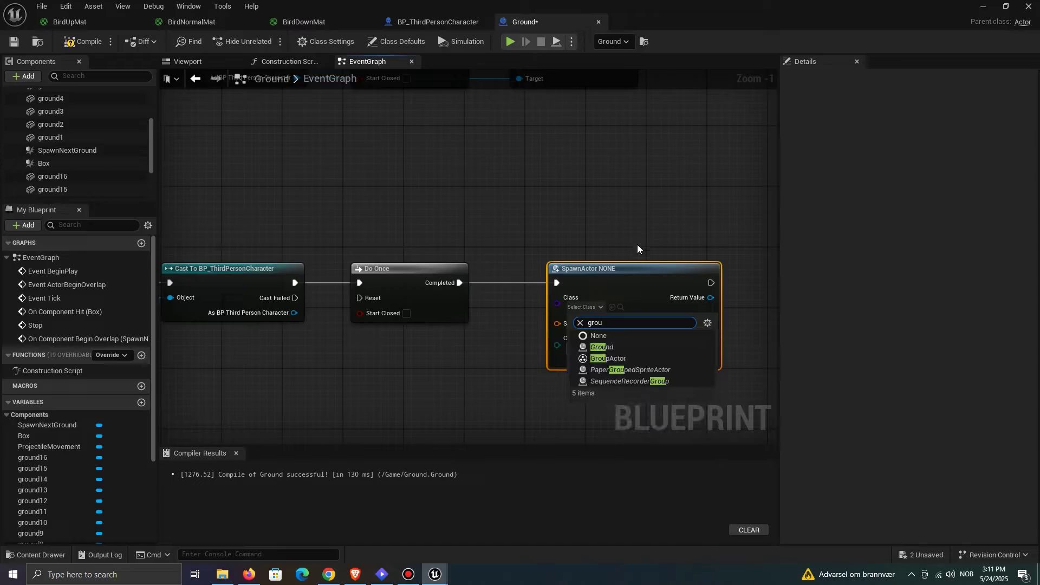
{"action": "left_click", "coordinate": [610, 347]}
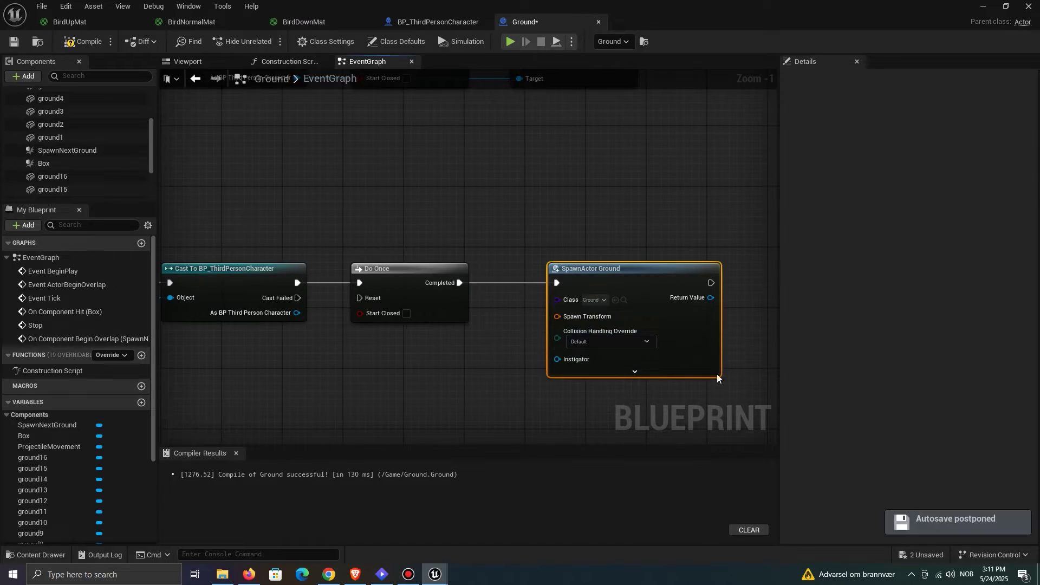
Step: Split the SpawnActor node's Spawn Transform pin into location, rotation and scale, and compile the Ground blueprint
{"action": "right_click", "coordinate": [607, 319]}
{"action": "left_click", "coordinate": [663, 360]}
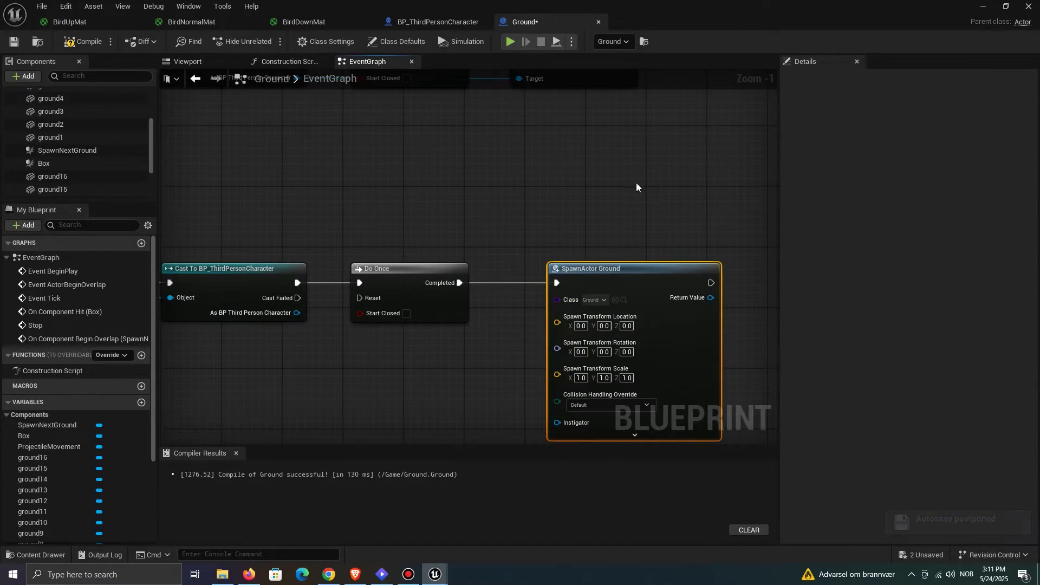
{"action": "right_click_drag", "start_coordinate": [665, 225], "coordinate": [611, 151]}
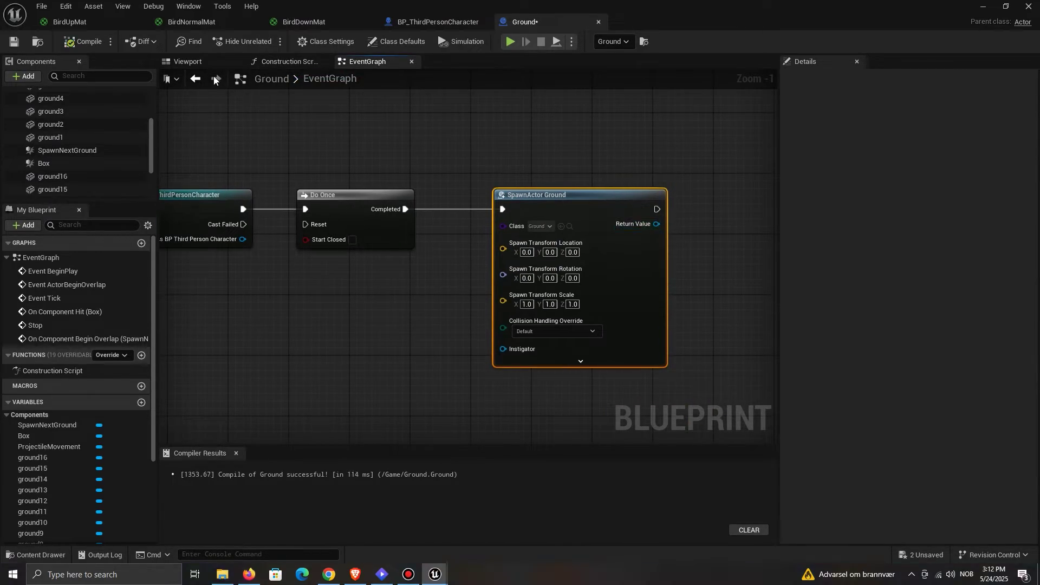
{"action": "key", "text": "F7"}
Step: Check the Hidden in Game setting of the SpawnNextGround box in the Ground blueprint
{"action": "left_click", "coordinate": [206, 64]}
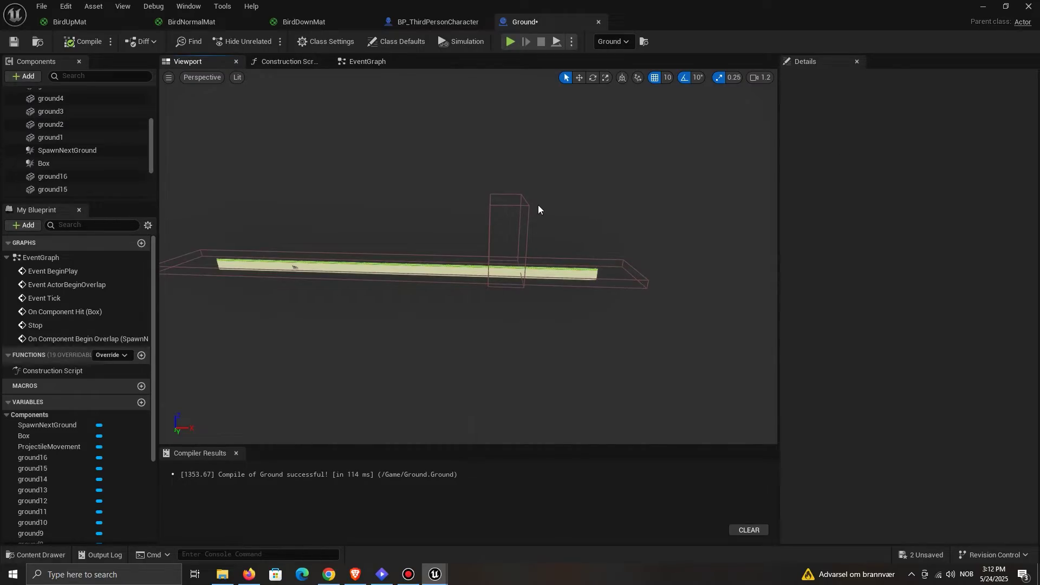
{"action": "left_click", "coordinate": [523, 198]}
{"action": "left_click", "coordinate": [828, 78]}
{"action": "type", "text": "hidd"}
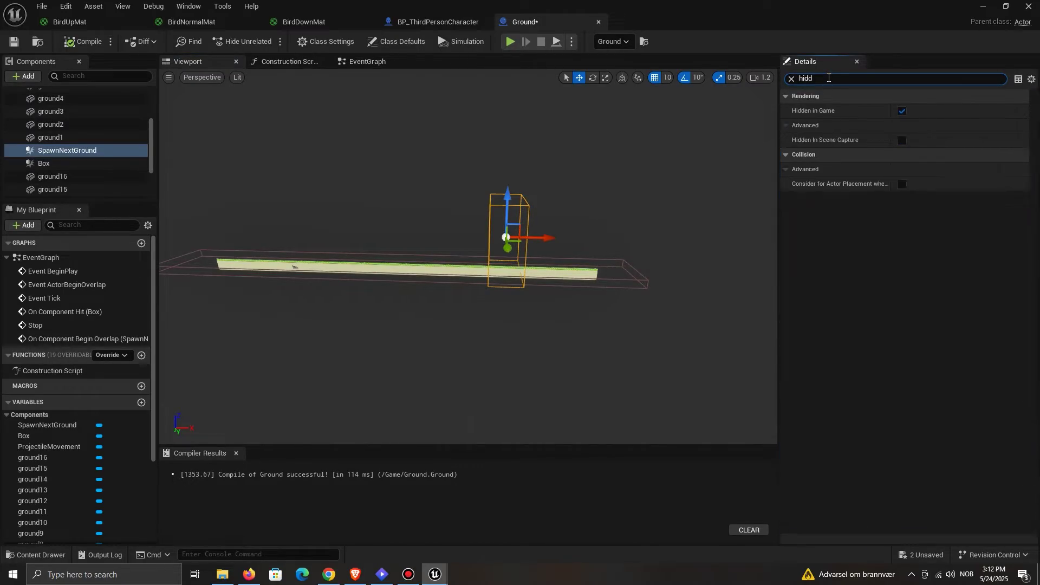
{"action": "left_click", "coordinate": [792, 78]}
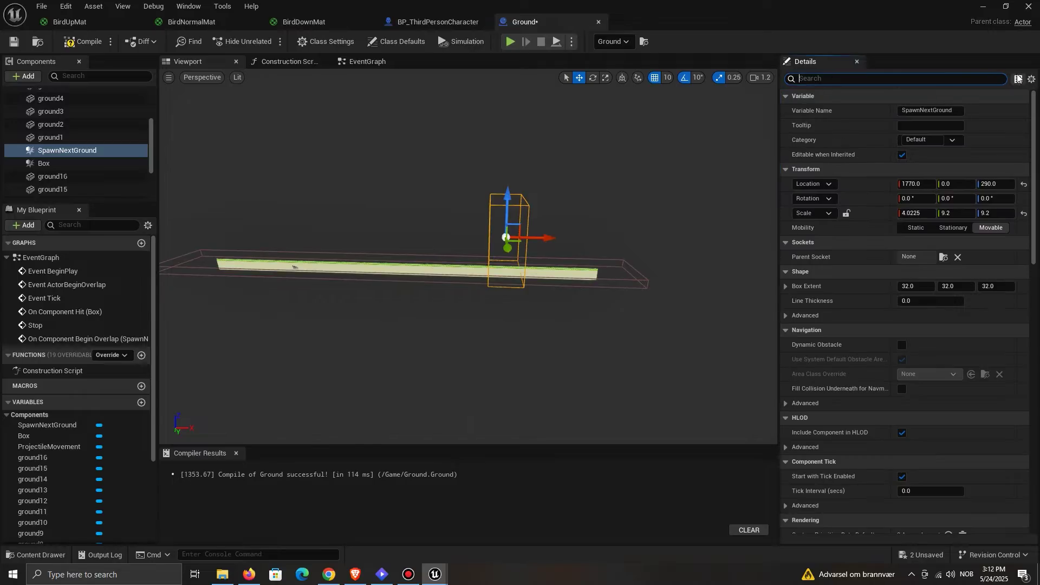
Step: Duplicate the last ground plane, ground16, and place the copy end to end with it at X 2600
{"action": "key", "text": "w"}
{"action": "right_click_drag", "start_coordinate": [452, 212], "coordinate": [498, 225]}
{"action": "left_click", "coordinate": [452, 213]}
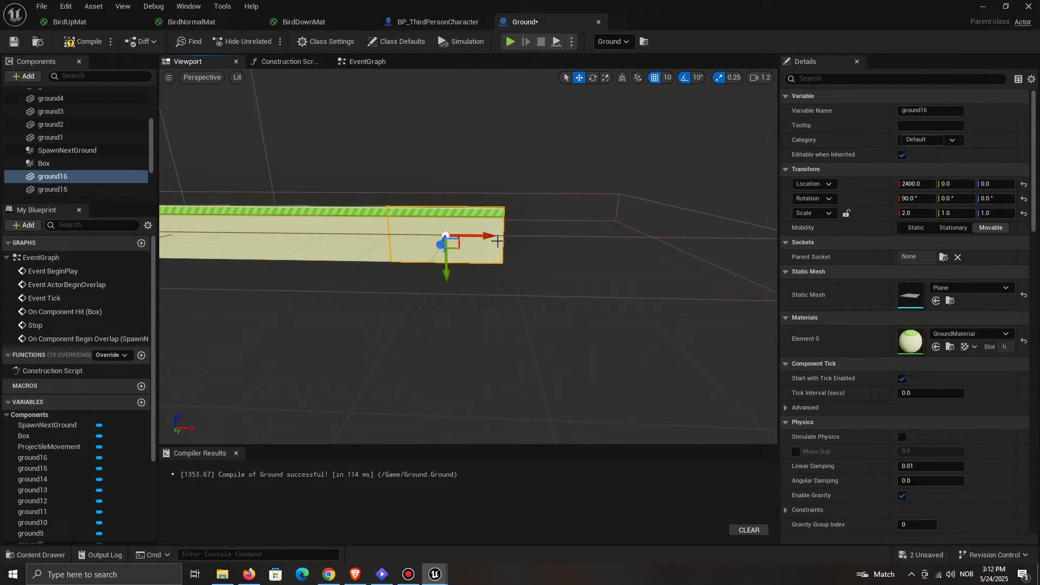
{"action": "left_click_drag", "start_coordinate": [496, 241], "coordinate": [604, 237], "text": "alt"}
{"action": "right_click_drag", "start_coordinate": [604, 237], "coordinate": [667, 240]}
Step: Assign HeatmapMaterial to the duplicated ground plane
{"action": "left_click", "coordinate": [984, 333]}
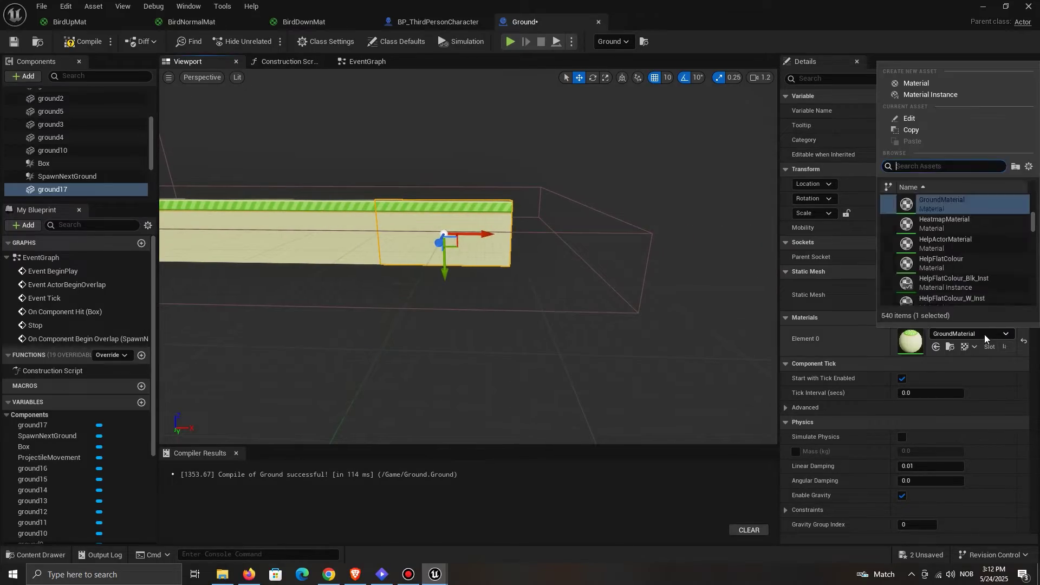
{"action": "left_click", "coordinate": [976, 229]}
{"action": "right_click_drag", "start_coordinate": [756, 205], "coordinate": [715, 204]}
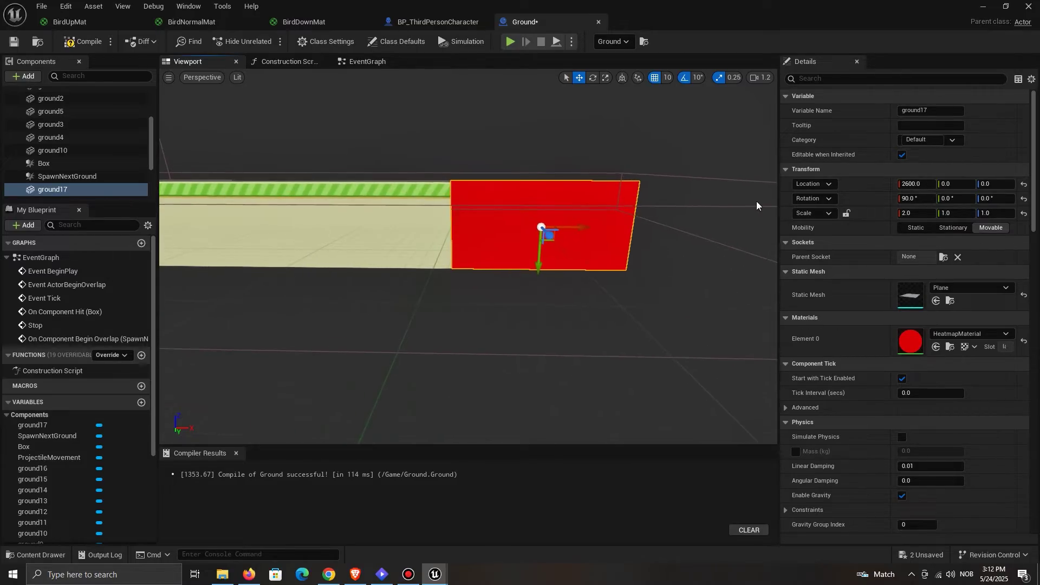
Step: Rename the red ground plane to spawnref and compile the Ground blueprint
{"action": "left_click_drag", "start_coordinate": [938, 111], "coordinate": [795, 110]}
{"action": "type", "text": "spawnref"}
{"action": "key", "text": "Return"}
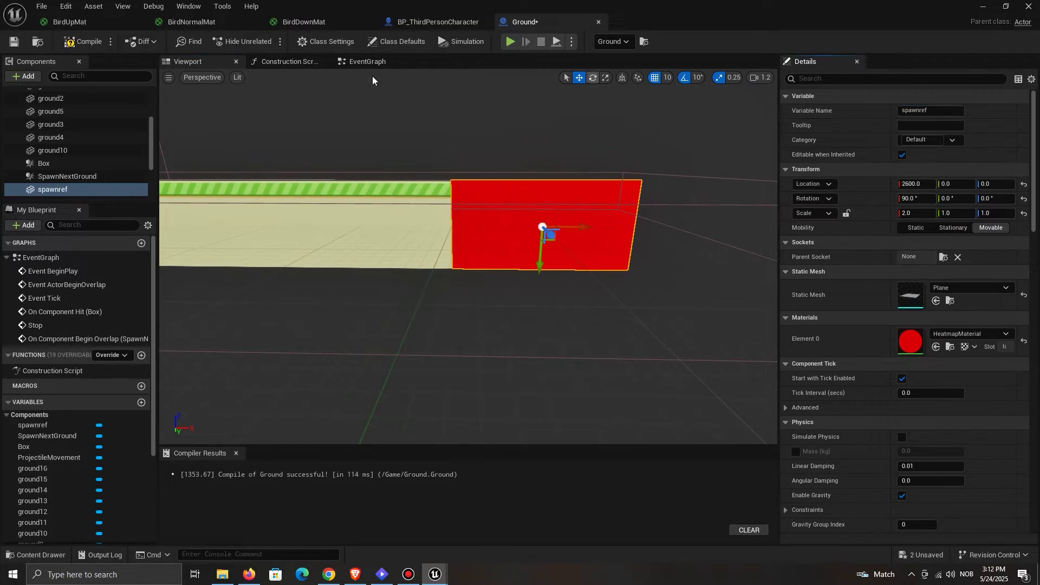
{"action": "left_click", "coordinate": [81, 42]}
Step: In the event graph, get spawnref's world location and feed it into SpawnActor Ground's Spawn Transform Location
{"action": "left_click", "coordinate": [368, 62]}
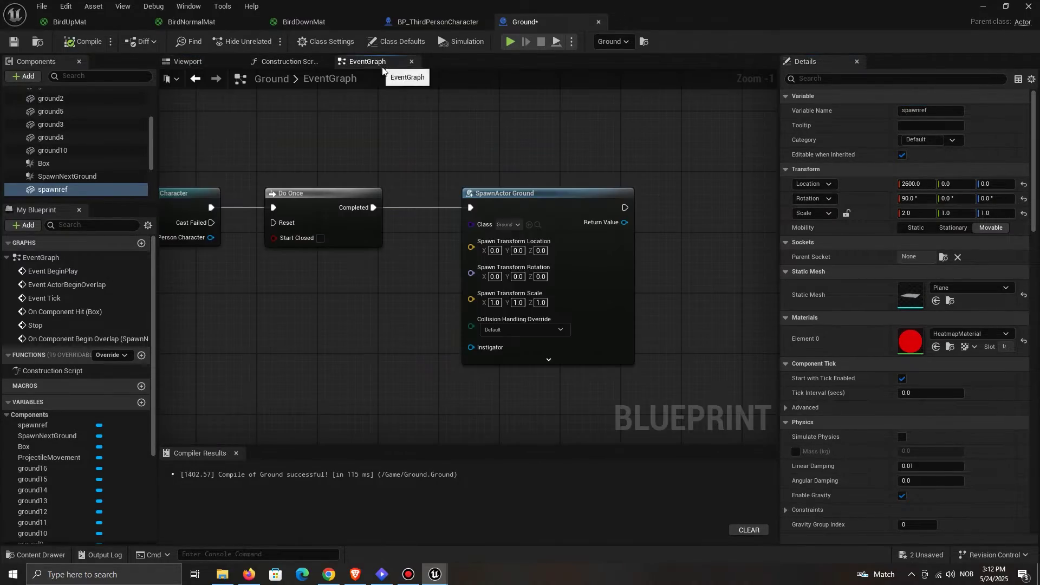
{"action": "left_click_drag", "start_coordinate": [52, 189], "coordinate": [366, 317]}
{"action": "type", "text": "getworldlo"}
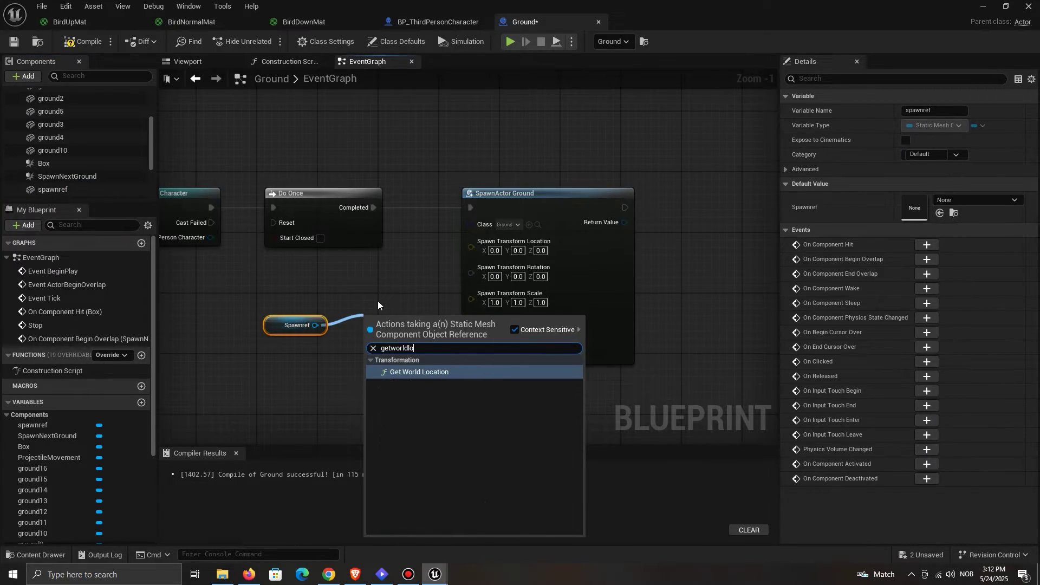
{"action": "left_click", "coordinate": [438, 371]}
{"action": "left_click_drag", "start_coordinate": [458, 337], "coordinate": [494, 251]}
{"action": "left_click_drag", "start_coordinate": [521, 197], "coordinate": [580, 197]}
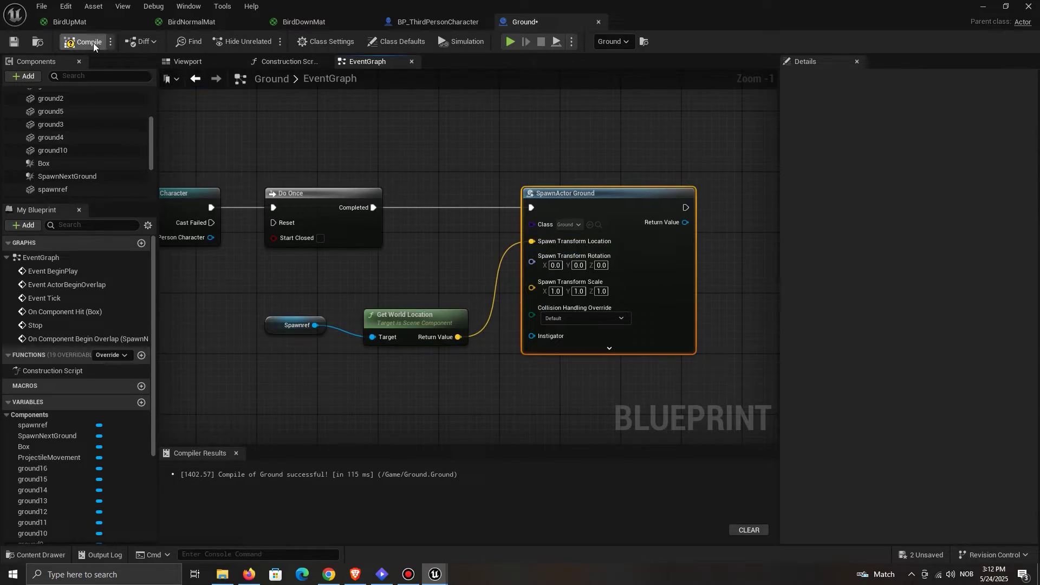
Step: Playtest the level, eject and pause it, and shift the spawned Ground0 along X to inspect how the two sections meet
{"action": "left_click", "coordinate": [1026, 5]}
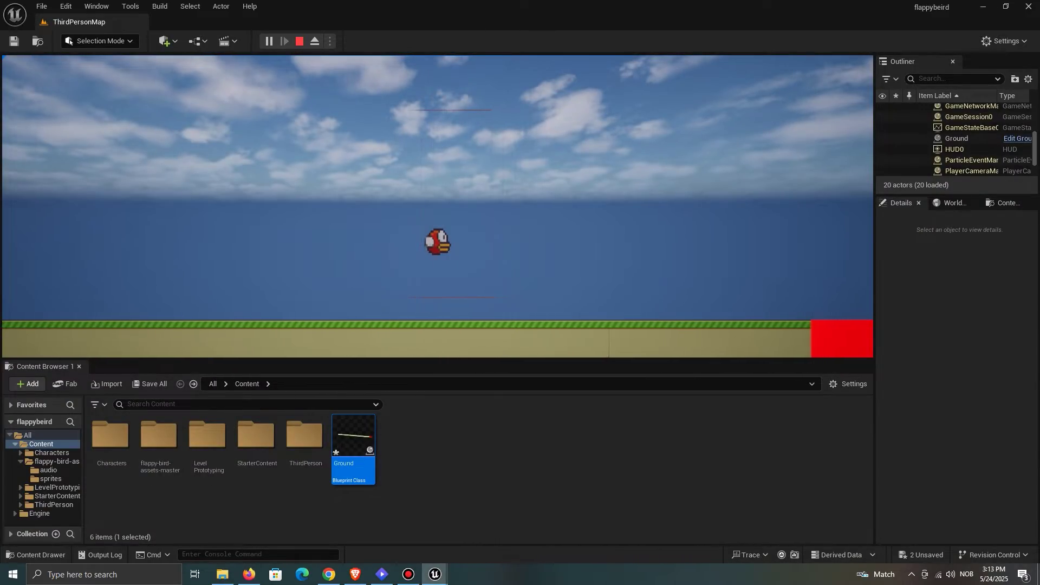
{"action": "key", "text": "F8"}
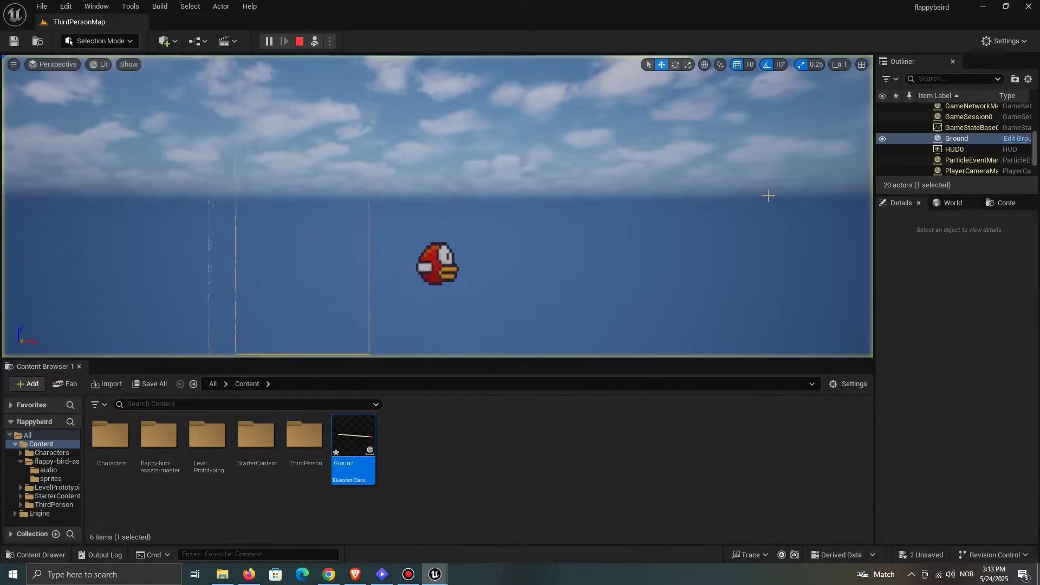
{"action": "left_click", "coordinate": [269, 42]}
{"action": "mouse_move", "coordinate": [477, 222]}
{"action": "right_mouse_down"}
{"action": "mouse_move", "coordinate": [512, 220]}
{"action": "mouse_move", "coordinate": [479, 228]}
{"action": "right_mouse_up"}
{"action": "left_click", "coordinate": [502, 228]}
{"action": "left_click_drag", "start_coordinate": [622, 260], "coordinate": [801, 258]}
{"action": "right_click_drag", "start_coordinate": [801, 258], "coordinate": [734, 264]}
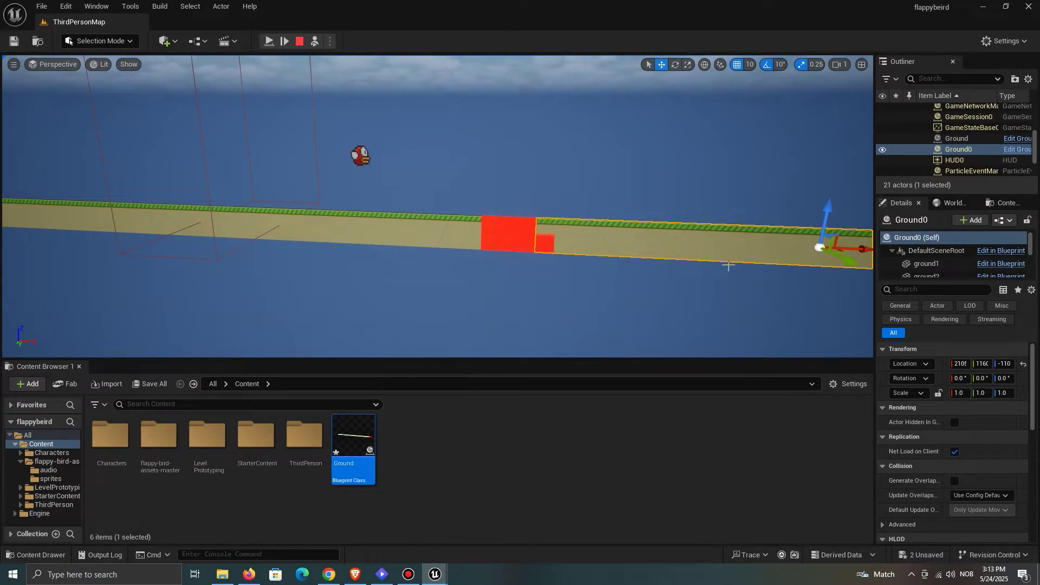
{"action": "right_click_drag", "start_coordinate": [728, 265], "coordinate": [731, 265]}
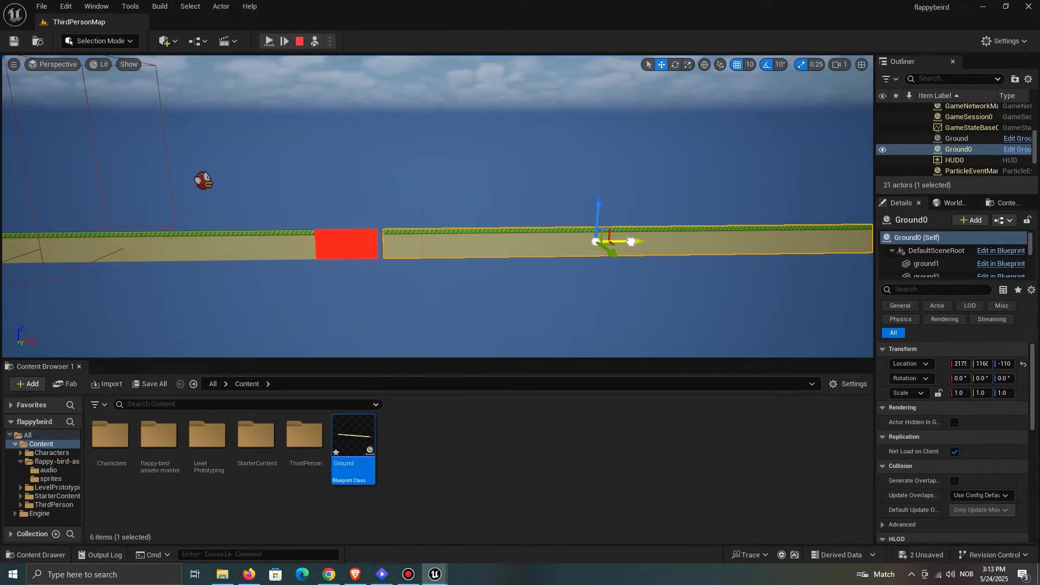
{"action": "right_click_drag", "start_coordinate": [379, 206], "coordinate": [342, 204]}
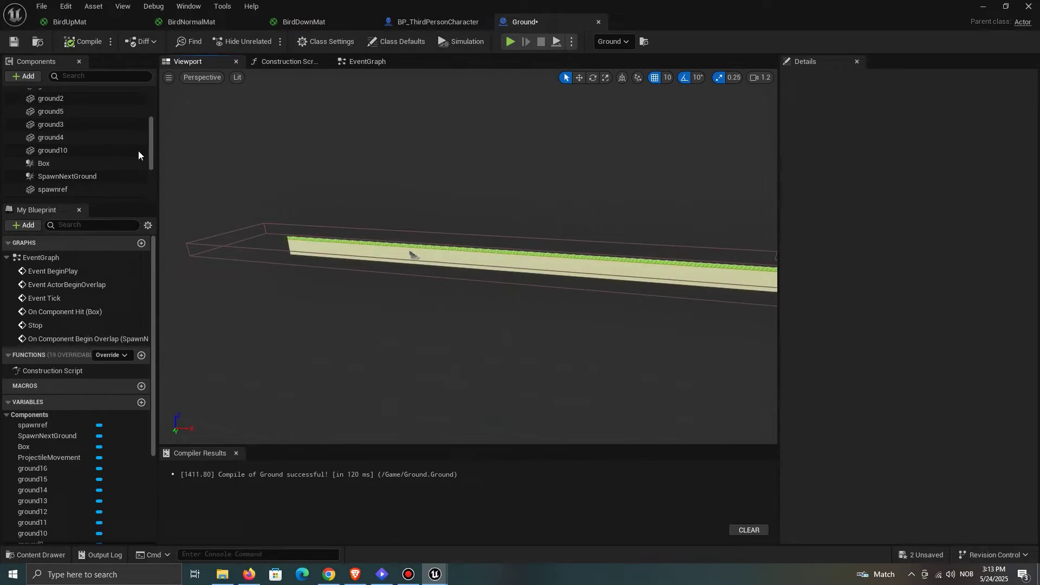
Step: In the Ground blueprint viewport, delete the three ground planes behind ground1, starting with ground3 at X -200
{"action": "scroll", "coordinate": [95, 147], "scroll_direction": "up", "scroll_amount": 5}
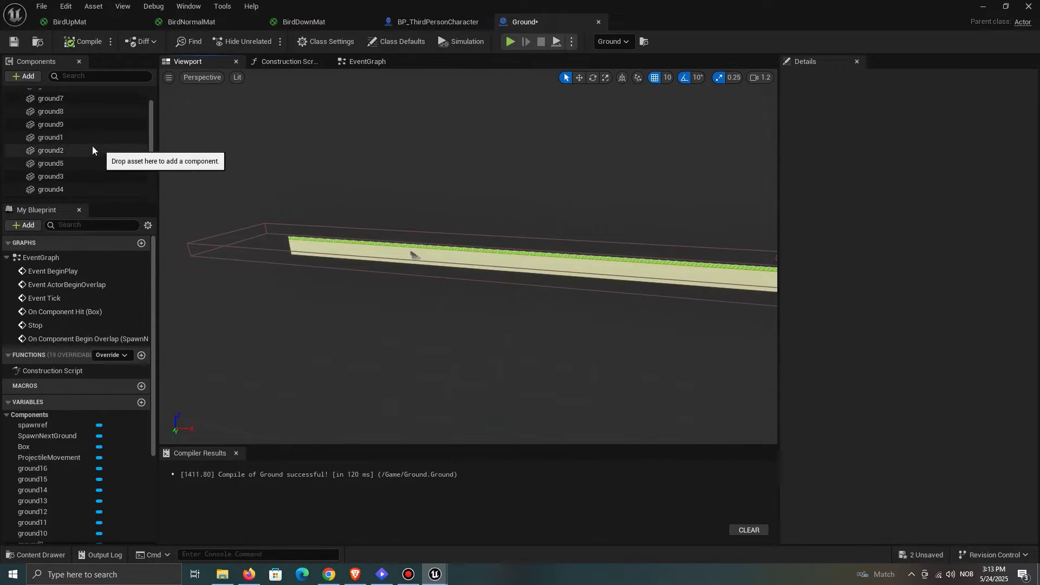
{"action": "left_click", "coordinate": [80, 140]}
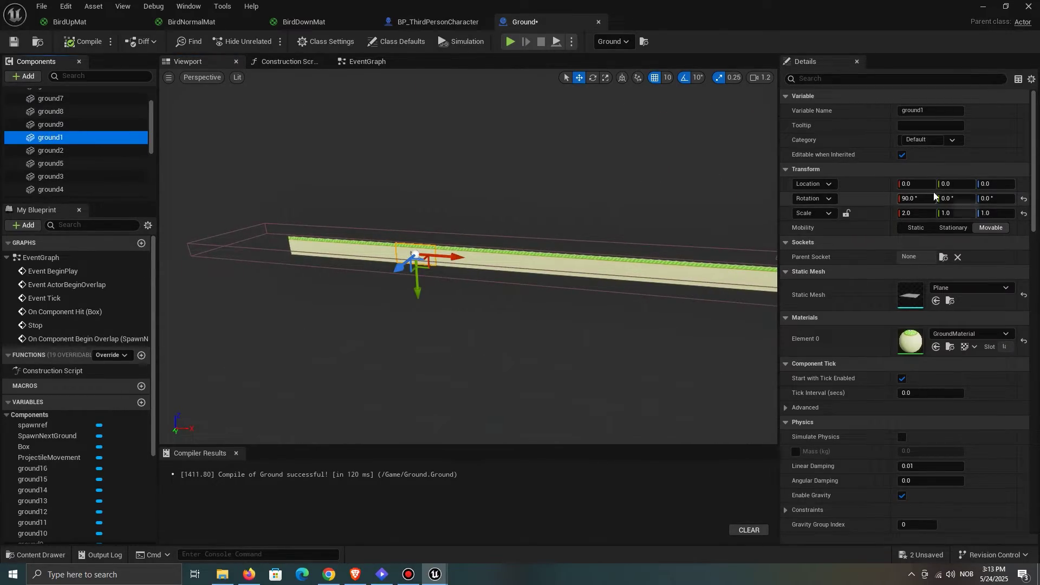
{"action": "right_click_drag", "start_coordinate": [602, 187], "coordinate": [596, 190]}
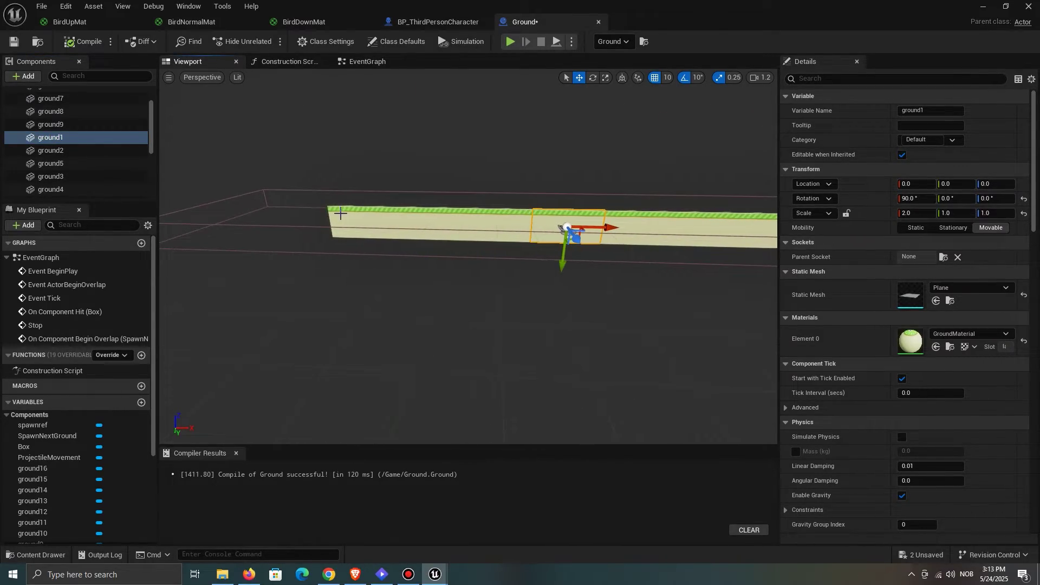
{"action": "right_click_drag", "start_coordinate": [518, 217], "coordinate": [509, 223]}
{"action": "left_click", "coordinate": [509, 223]}
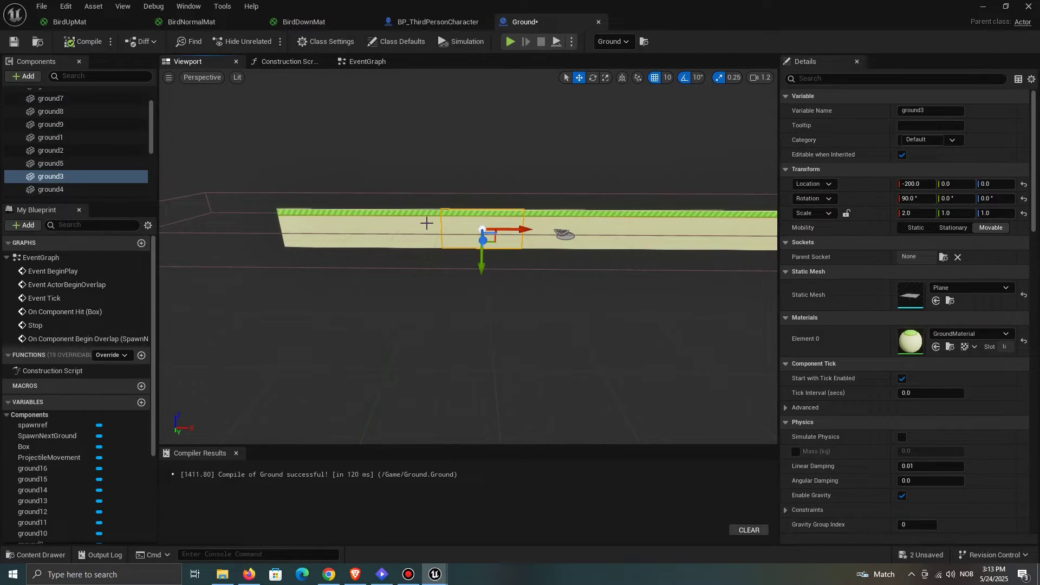
{"action": "key", "text": "Delete"}
{"action": "left_click", "coordinate": [404, 226]}
{"action": "key", "text": "Delete"}
{"action": "left_click", "coordinate": [343, 222]}
{"action": "key", "text": "Delete"}
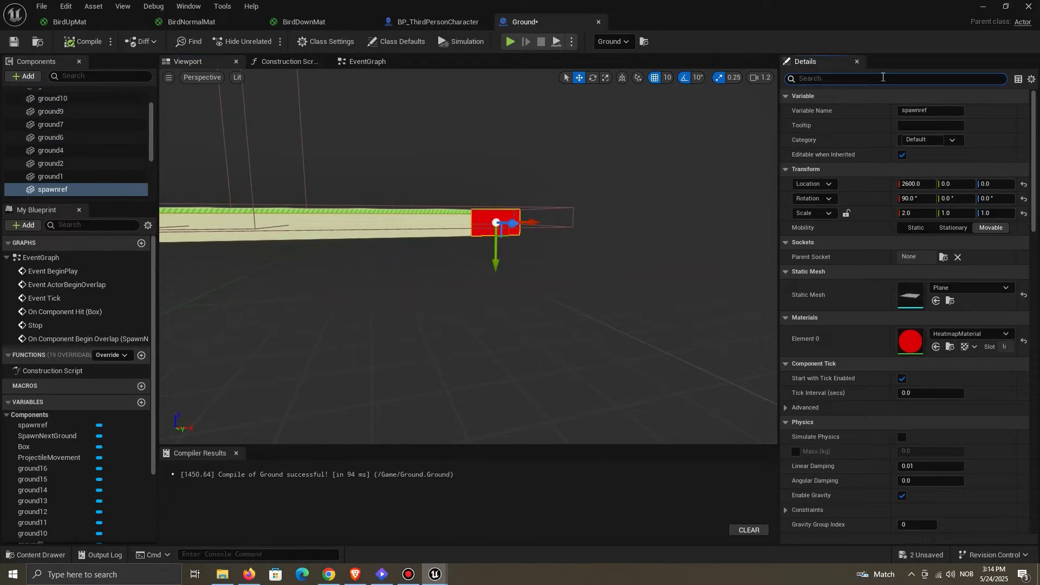
Step: Turn off Visible for the red spawnref plane and return to the level editor
{"action": "type", "text": "isi"}
{"action": "left_click", "coordinate": [906, 155]}
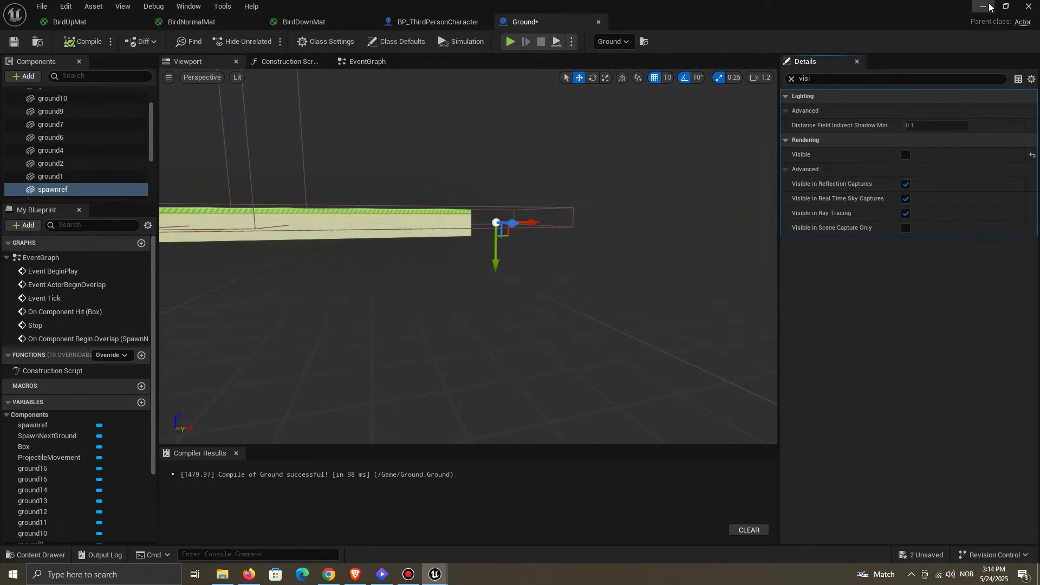
{"action": "left_click", "coordinate": [985, 6]}
Step: Play the level, pause it once the next ground section has spawned, and eject from the player
{"action": "left_click", "coordinate": [270, 41]}
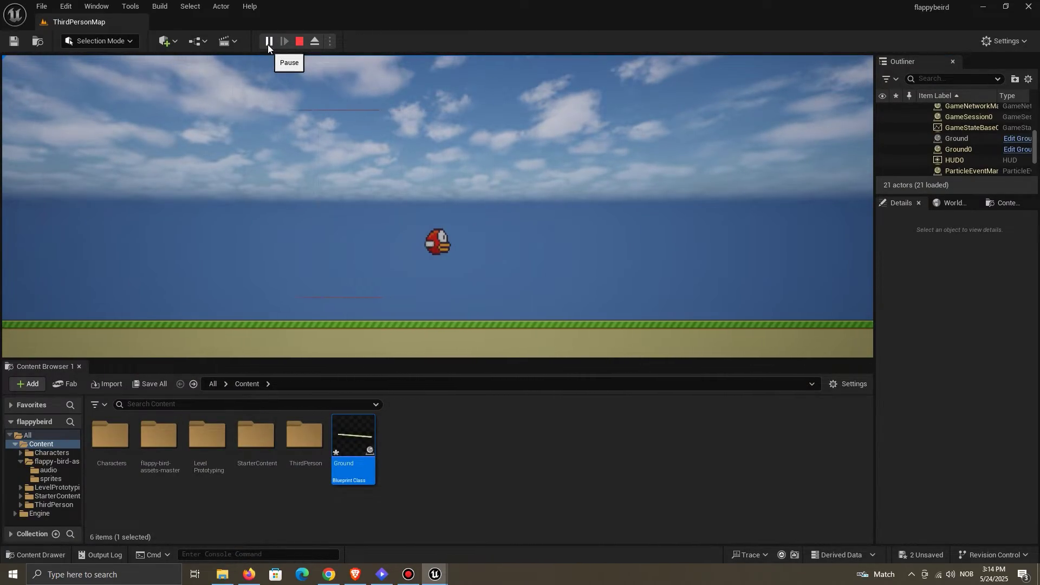
{"action": "left_click", "coordinate": [268, 45]}
{"action": "key", "text": "F8"}
{"action": "right_click_drag", "start_coordinate": [487, 222], "coordinate": [521, 239]}
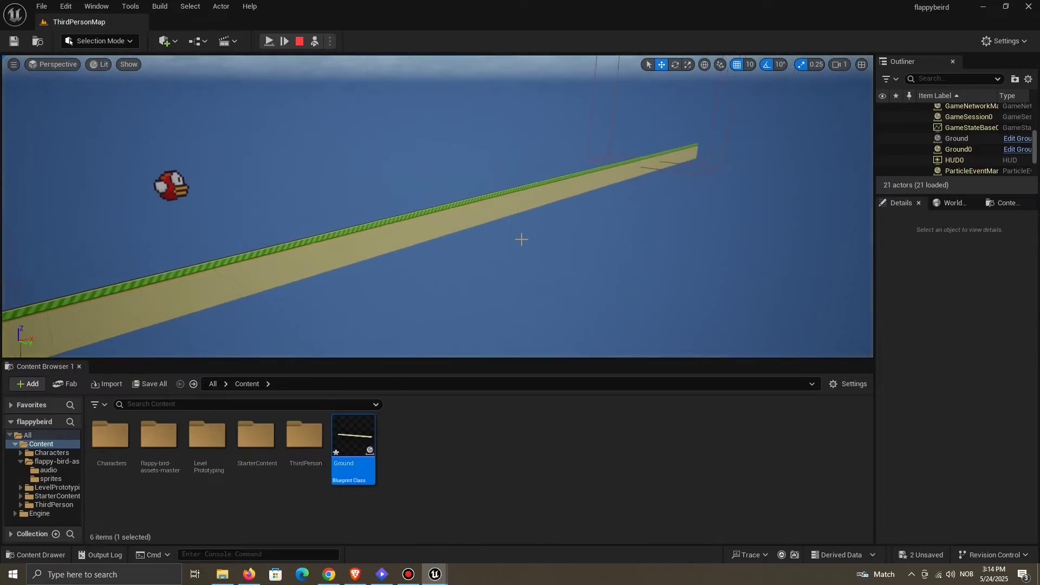
{"action": "left_click", "coordinate": [521, 239]}
Step: Select the spawned Ground0, examine its seam with the first section up close, and end the play session
{"action": "left_click", "coordinate": [473, 205]}
{"action": "key", "text": "w"}
{"action": "right_click_drag", "start_coordinate": [473, 206], "coordinate": [407, 185]}
{"action": "key", "text": "w"}
{"action": "scroll", "coordinate": [400, 189], "scroll_direction": "down", "scroll_amount": 1}
{"action": "key", "text": "w"}
{"action": "scroll", "coordinate": [404, 190], "scroll_direction": "down", "scroll_amount": 1}
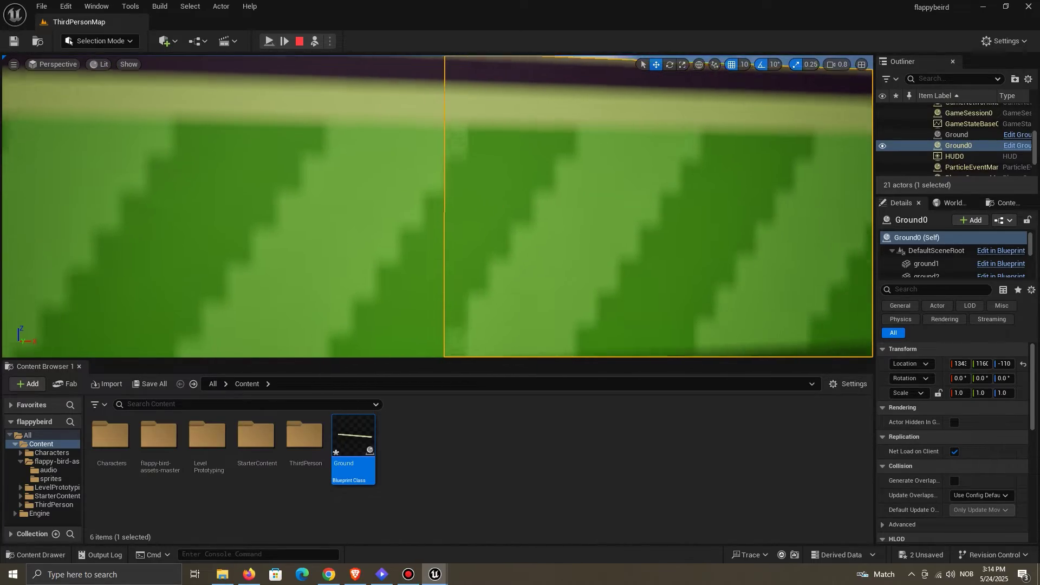
{"action": "key", "text": "Escape"}
{"action": "key", "text": "Escape"}
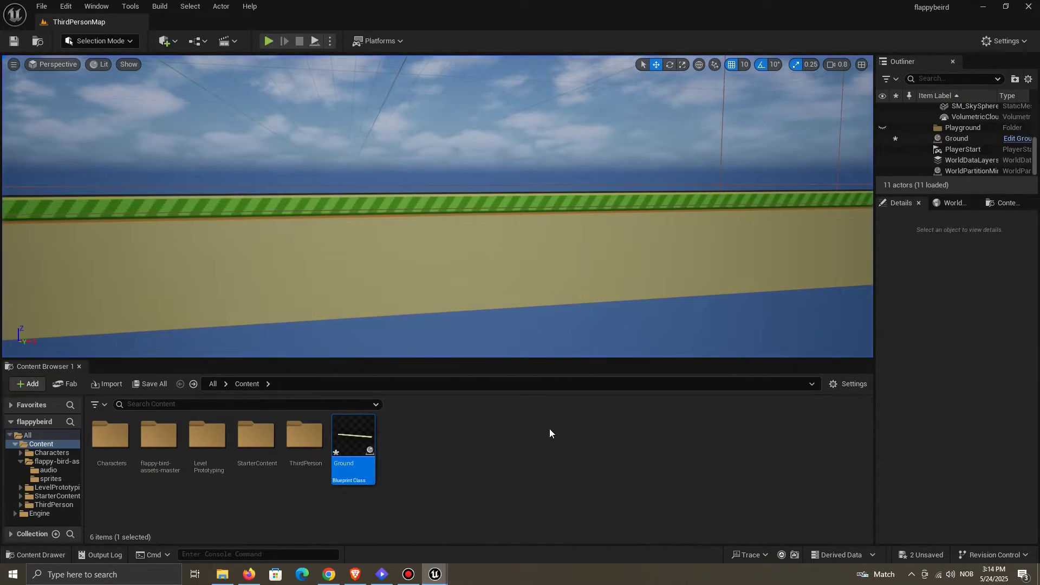
Step: With grid snapping at 1, nudge the temporarily shown spawnref along X against the last ground plane and turn Visible back off
{"action": "key", "text": "alt+Tab"}
{"action": "left_click", "coordinate": [905, 155]}
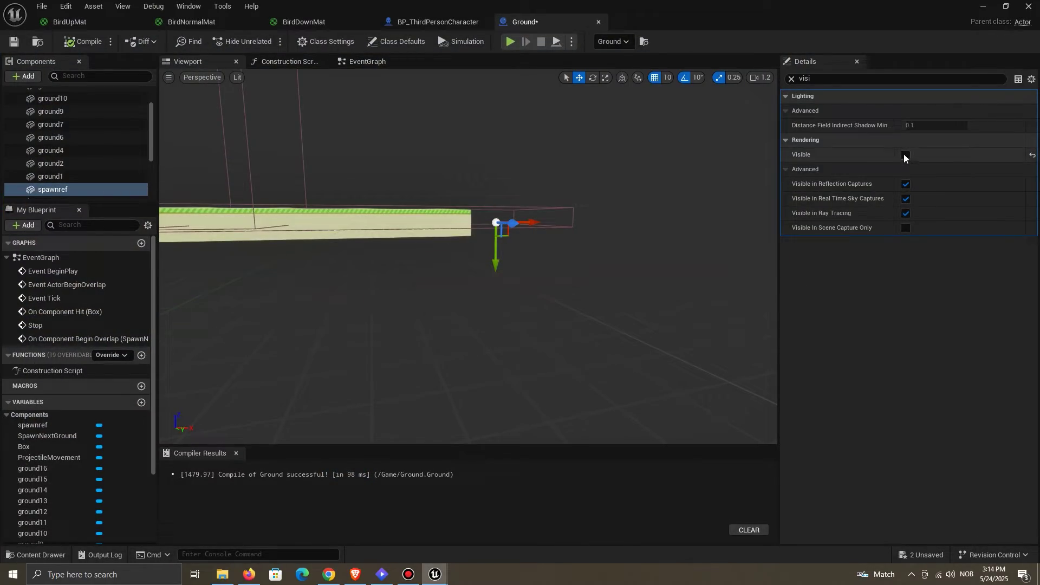
{"action": "left_click", "coordinate": [704, 109]}
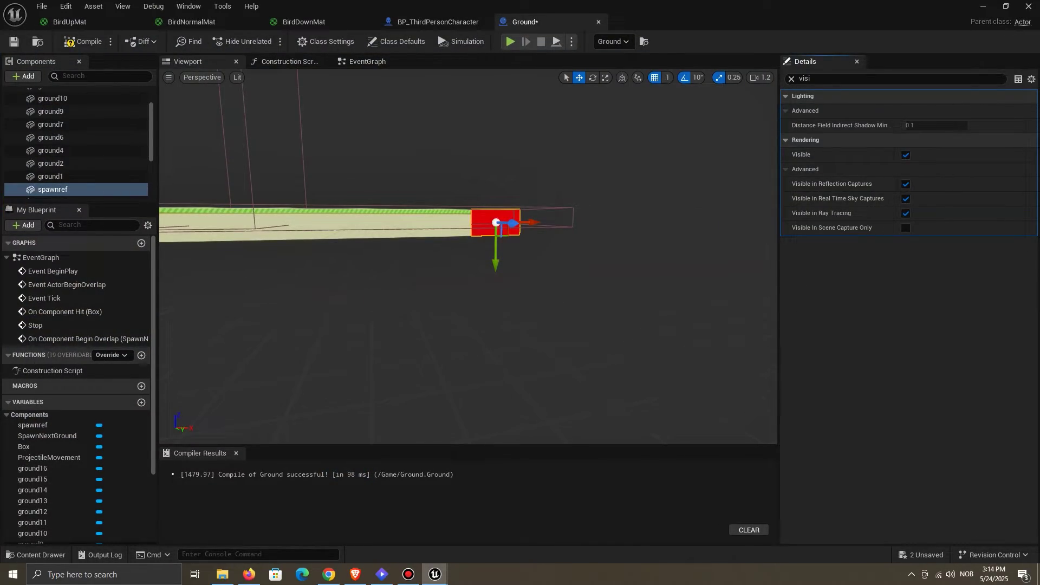
{"action": "key", "text": "w"}
{"action": "right_click_drag", "start_coordinate": [574, 216], "coordinate": [531, 227]}
{"action": "scroll", "coordinate": [558, 222], "scroll_direction": "down", "scroll_amount": 1}
{"action": "scroll", "coordinate": [635, 182], "scroll_direction": "up", "scroll_amount": 3}
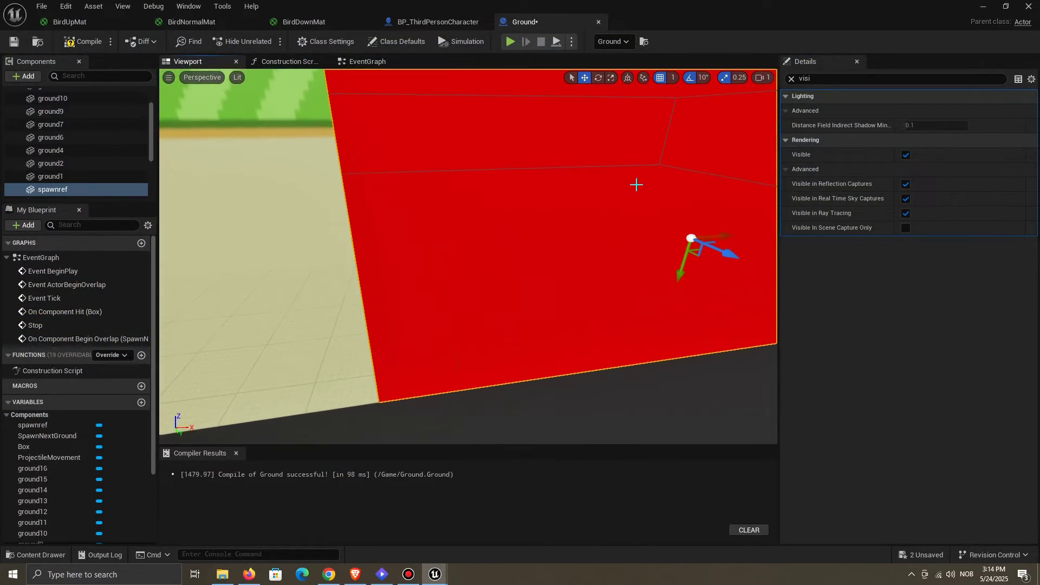
{"action": "right_click_drag", "start_coordinate": [635, 183], "coordinate": [634, 179]}
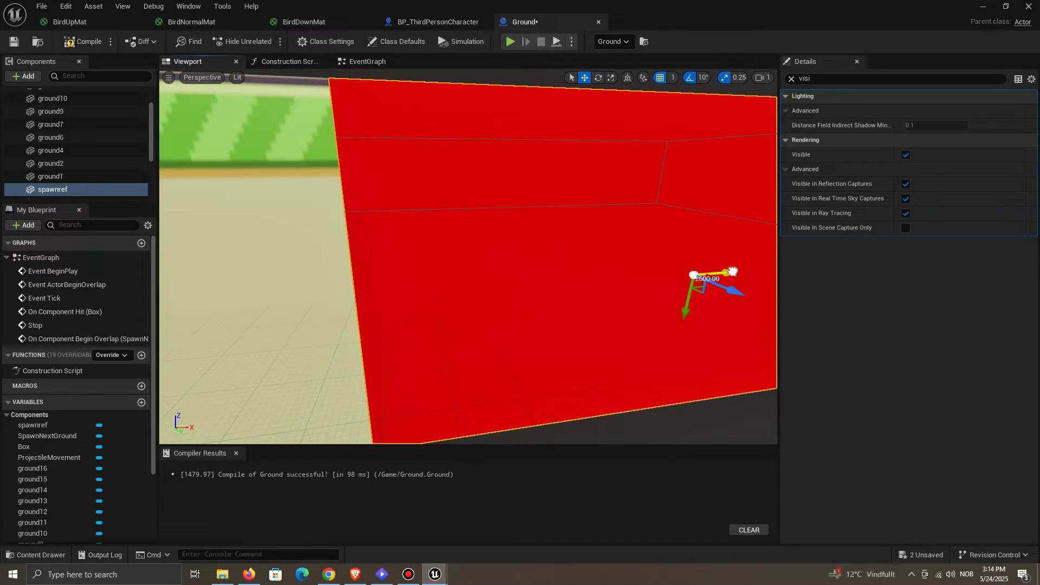
{"action": "left_click_drag", "start_coordinate": [732, 271], "coordinate": [734, 272]}
{"action": "scroll", "coordinate": [374, 82], "scroll_direction": "down", "scroll_amount": 4}
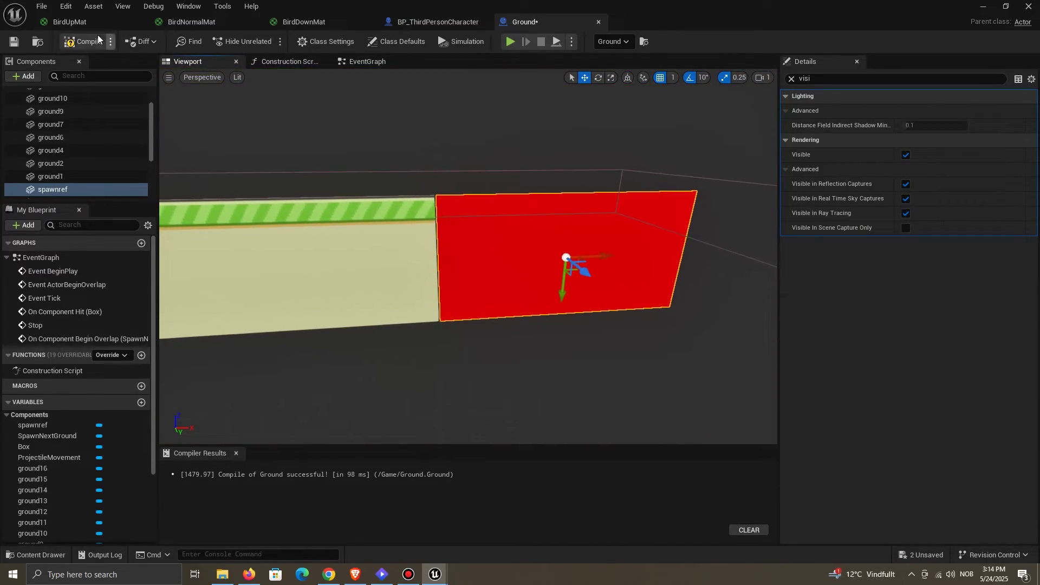
{"action": "left_click", "coordinate": [905, 156]}
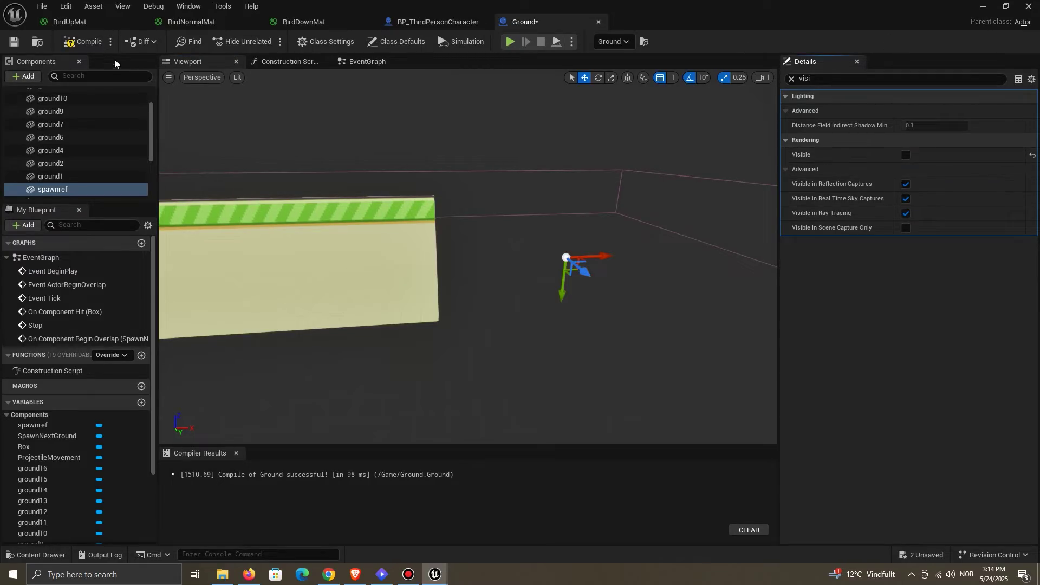
{"action": "left_click", "coordinate": [982, 6]}
Step: Play the level, eject and pause after the next section spawns, and select the spawned ground section
{"action": "left_click", "coordinate": [277, 42]}
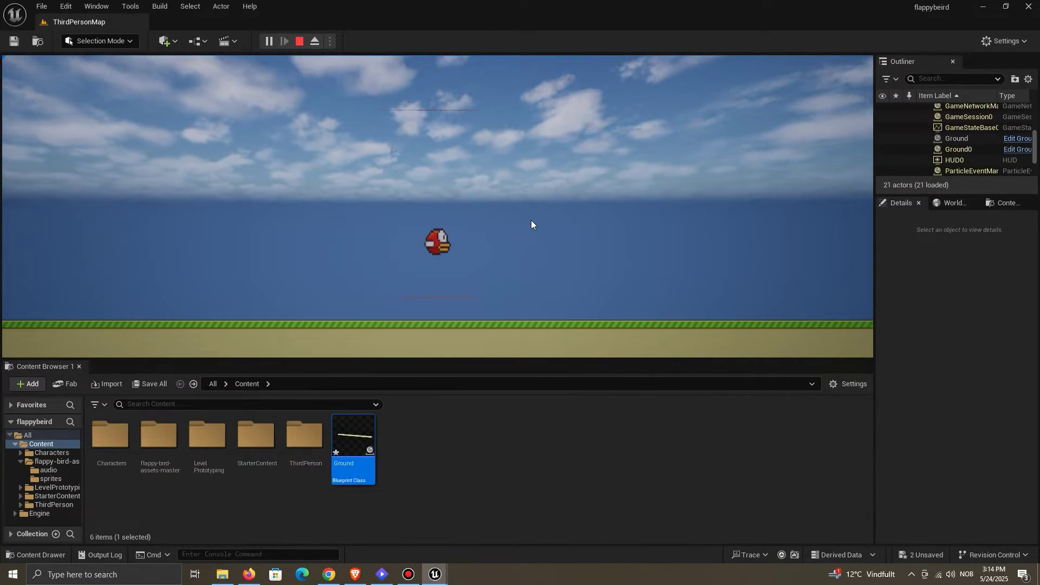
{"action": "left_click", "coordinate": [314, 43]}
{"action": "left_click", "coordinate": [277, 43]}
{"action": "right_click_drag", "start_coordinate": [479, 163], "coordinate": [493, 217]}
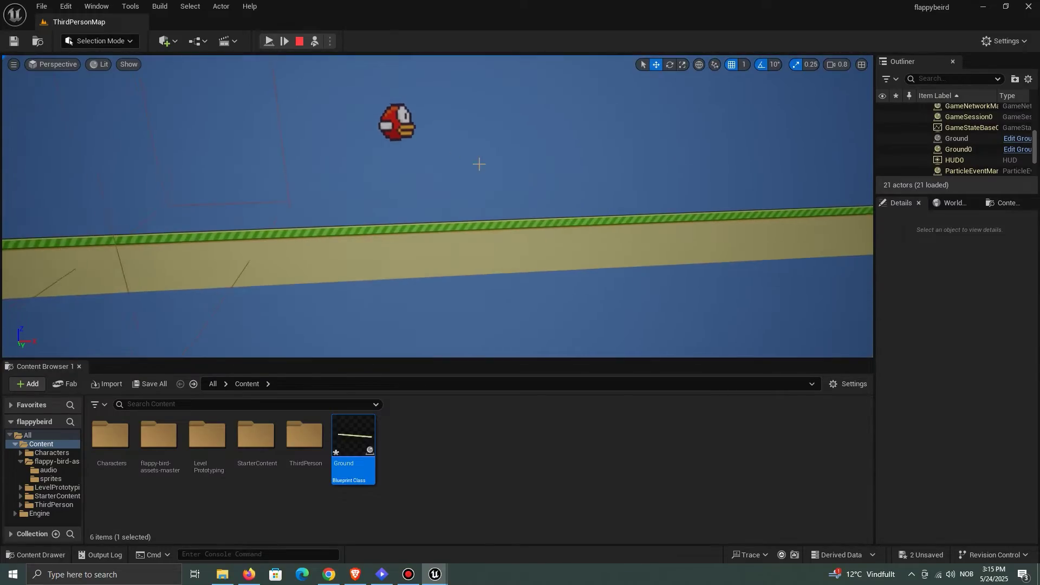
{"action": "left_click", "coordinate": [547, 233]}
{"action": "left_click", "coordinate": [652, 233]}
Step: Examine the seam between the two ground sections up close and nudge Ground0 along X to compare the fit
{"action": "key", "text": "w"}
{"action": "right_click_drag", "start_coordinate": [652, 233], "coordinate": [617, 220]}
{"action": "key", "text": "w"}
{"action": "scroll", "coordinate": [618, 225], "scroll_direction": "down", "scroll_amount": 2}
{"action": "key", "text": "w"}
{"action": "right_click_drag", "start_coordinate": [518, 164], "coordinate": [589, 221]}
{"action": "key", "text": "w"}
{"action": "key", "text": "s"}
{"action": "scroll", "coordinate": [466, 156], "scroll_direction": "down", "scroll_amount": 2}
{"action": "key", "text": "w"}
{"action": "key", "text": "s"}
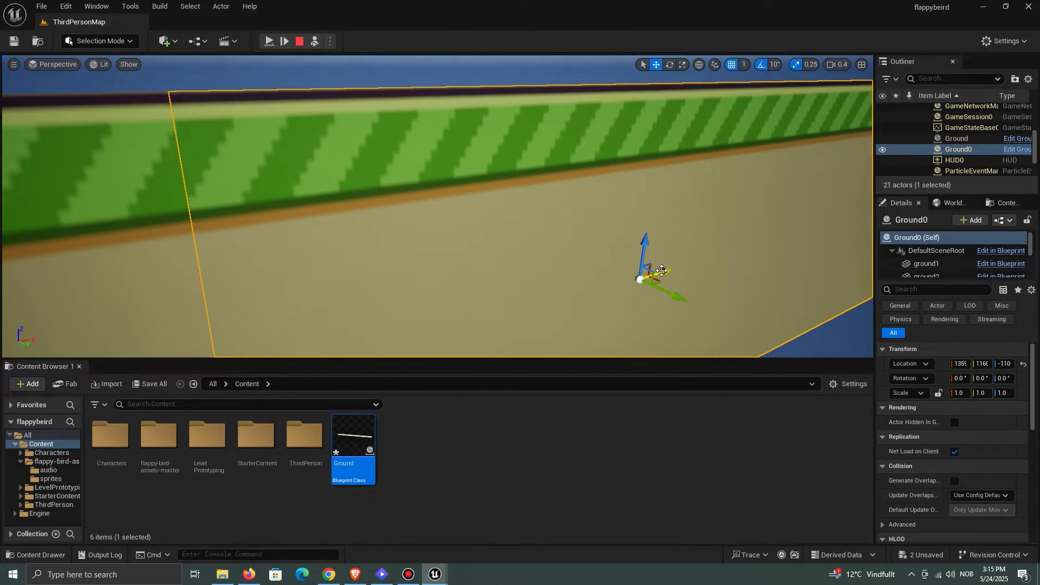
{"action": "left_click_drag", "start_coordinate": [665, 272], "coordinate": [661, 274]}
{"action": "right_click_drag", "start_coordinate": [540, 187], "coordinate": [453, 147]}
{"action": "key", "text": "w"}
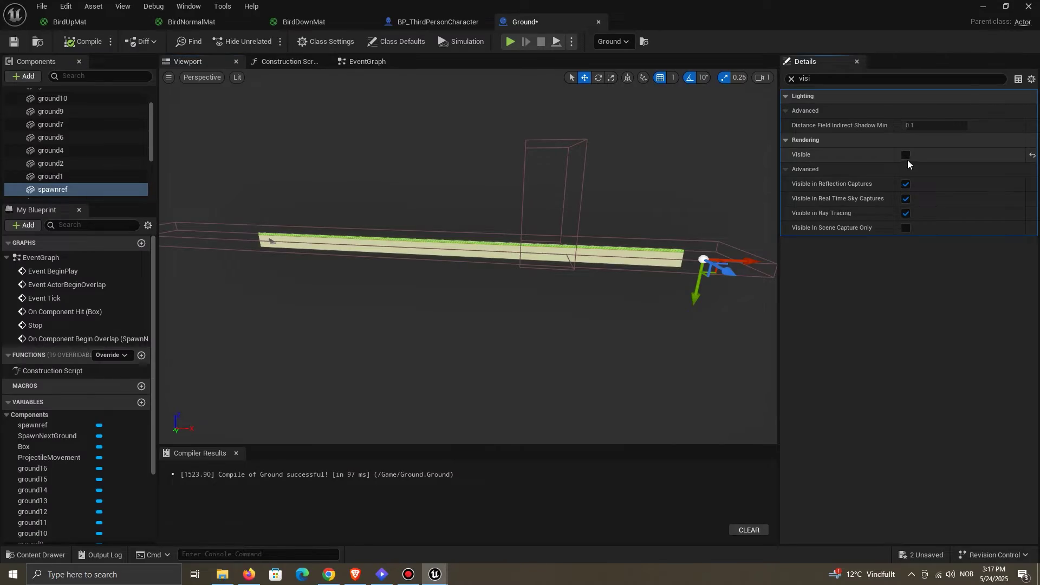
Step: Make spawnref visible again, set its X location to 2601.5, and compile the Ground blueprint
{"action": "left_click", "coordinate": [906, 154]}
{"action": "key", "text": "f"}
{"action": "left_click", "coordinate": [792, 78]}
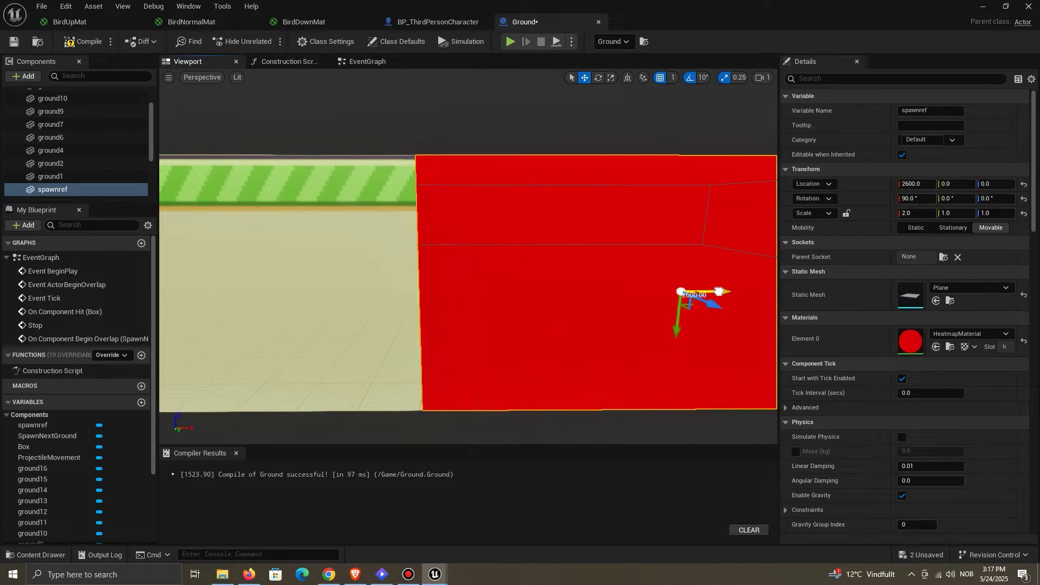
{"action": "key", "text": "ctrl+z"}
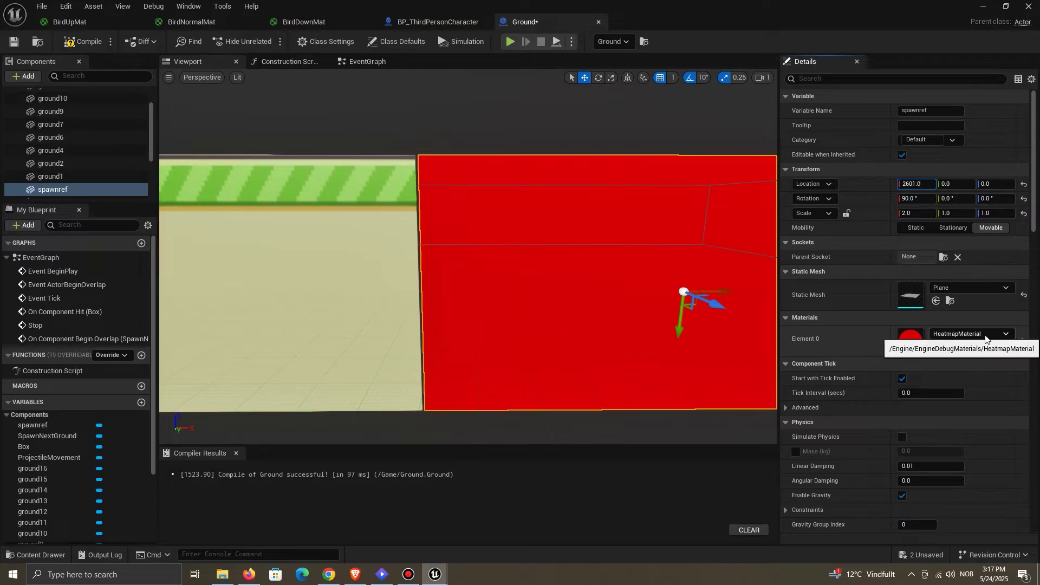
{"action": "left_click", "coordinate": [82, 43]}
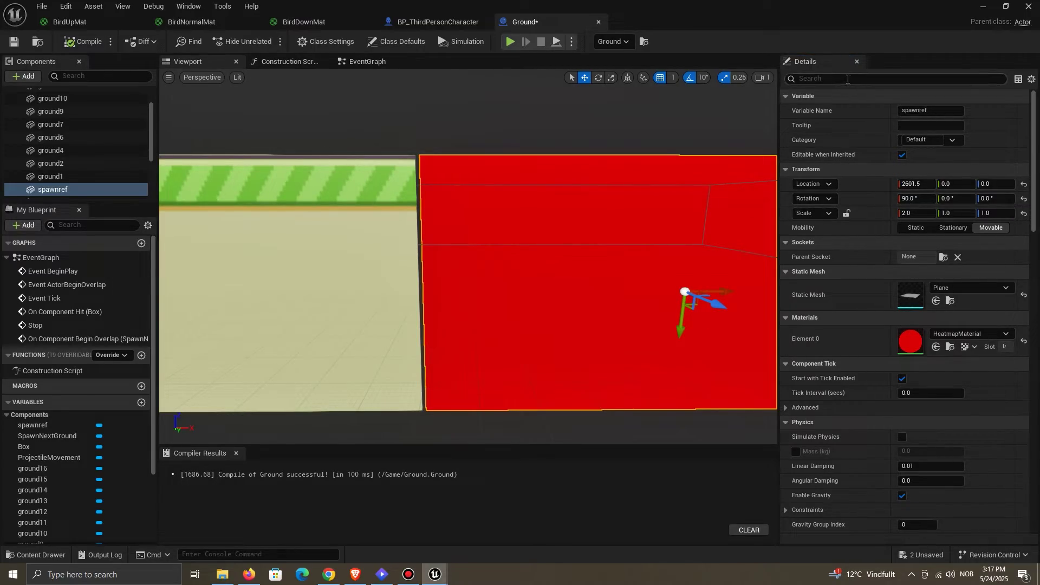
Step: Set spawnref to Hidden in Game while keeping it visible in the editor
{"action": "type", "text": "vis"}
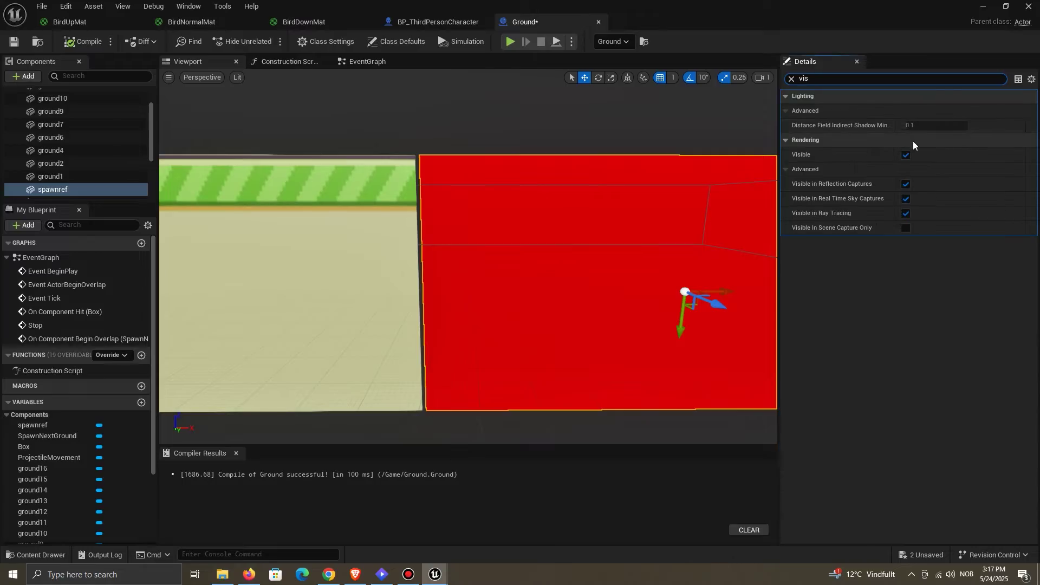
{"action": "left_click", "coordinate": [907, 156]}
{"action": "left_click", "coordinate": [908, 155]}
{"action": "type", "text": "hidd"}
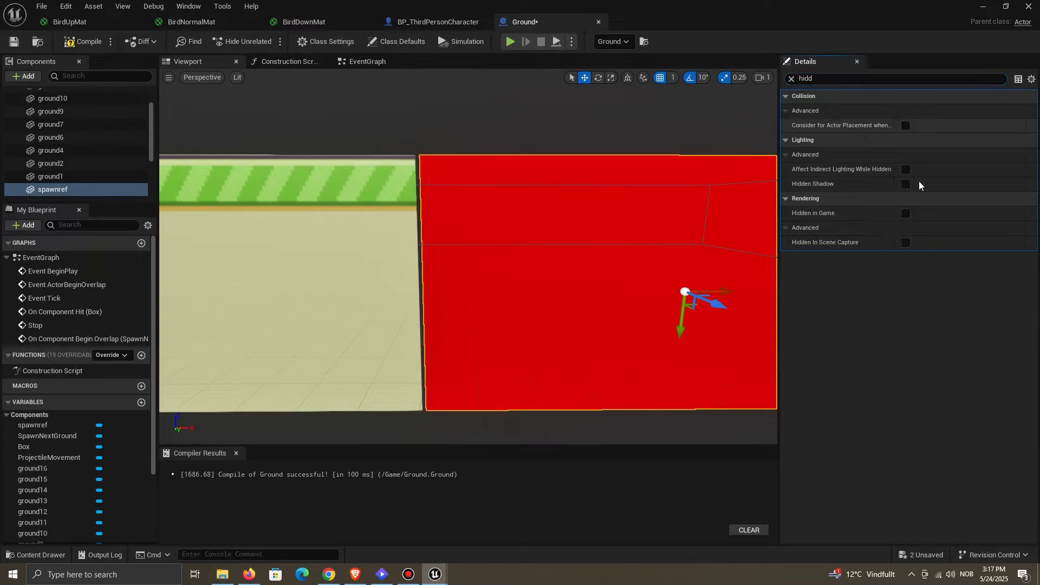
{"action": "left_click", "coordinate": [791, 79]}
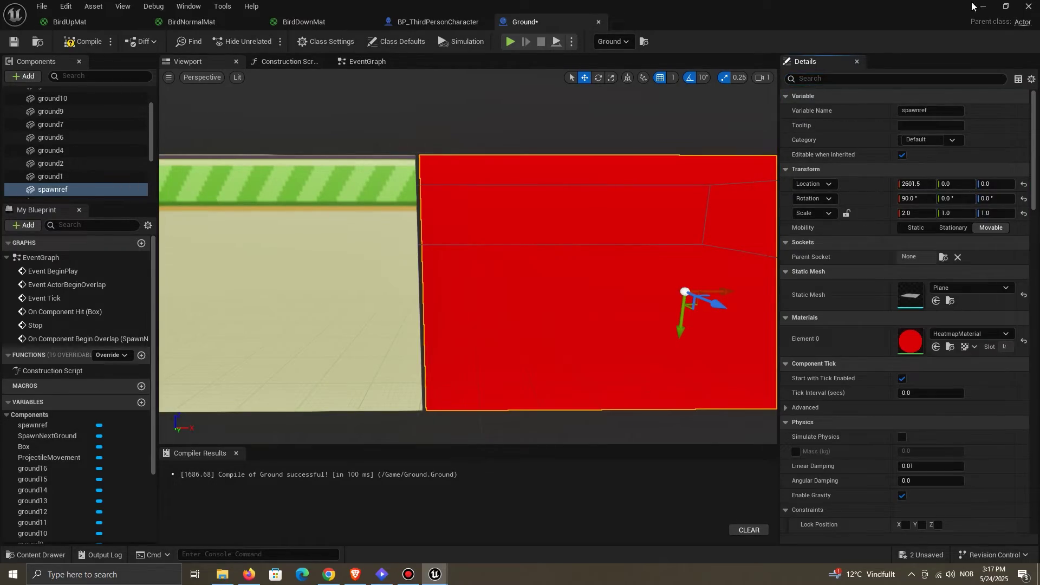
Step: Run the level from the level editor, pause it after the next section spawns, eject, and select the ground
{"action": "left_click", "coordinate": [982, 6]}
{"action": "left_click", "coordinate": [271, 41]}
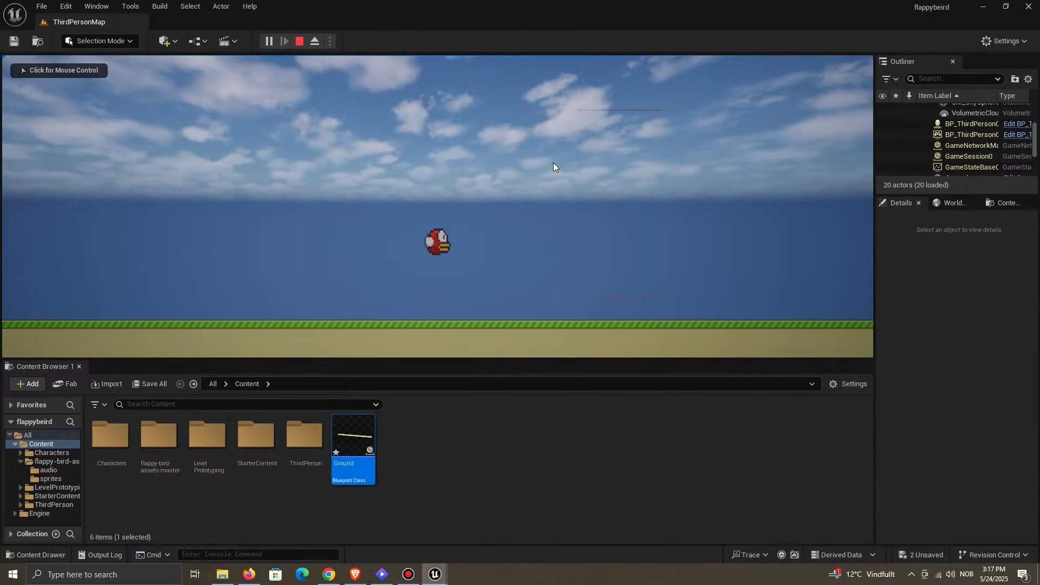
{"action": "left_click", "coordinate": [269, 41]}
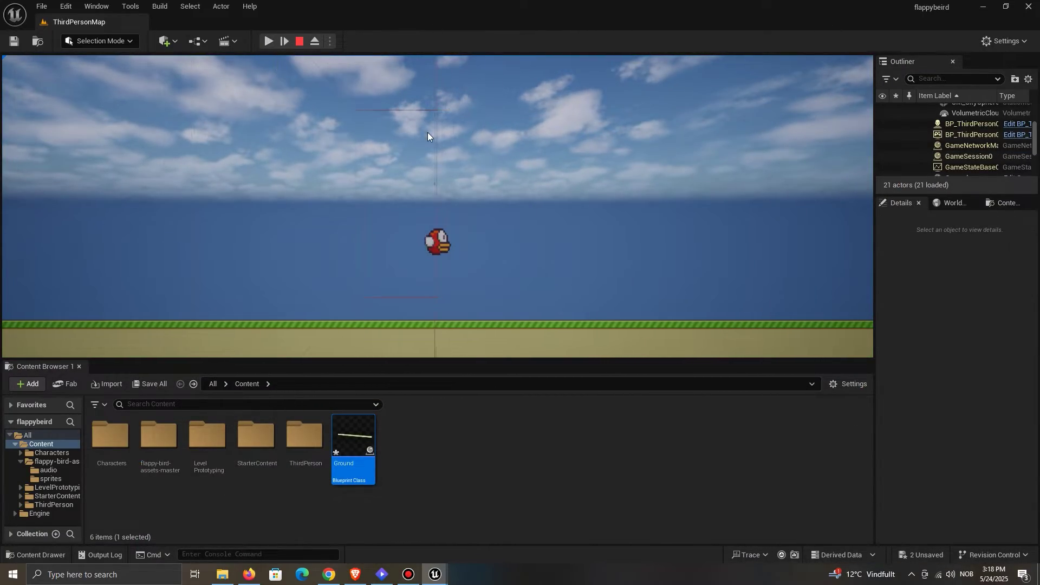
{"action": "key", "text": "F8"}
{"action": "left_click", "coordinate": [428, 132]}
{"action": "right_click_drag", "start_coordinate": [428, 132], "coordinate": [545, 223]}
{"action": "left_click", "coordinate": [620, 231]}
Step: Examine the join between the ground sections up close, stop the play session, and return to the Ground blueprint
{"action": "right_click_drag", "start_coordinate": [620, 231], "coordinate": [524, 310]}
{"action": "key", "text": "w"}
{"action": "scroll", "coordinate": [588, 240], "scroll_direction": "up", "scroll_amount": 1}
{"action": "key", "text": "s"}
{"action": "scroll", "coordinate": [545, 210], "scroll_direction": "down", "scroll_amount": 2}
{"action": "scroll", "coordinate": [538, 221], "scroll_direction": "up", "scroll_amount": 1}
{"action": "key", "text": "s"}
{"action": "key", "text": "Escape"}
{"action": "left_click", "coordinate": [435, 575]}
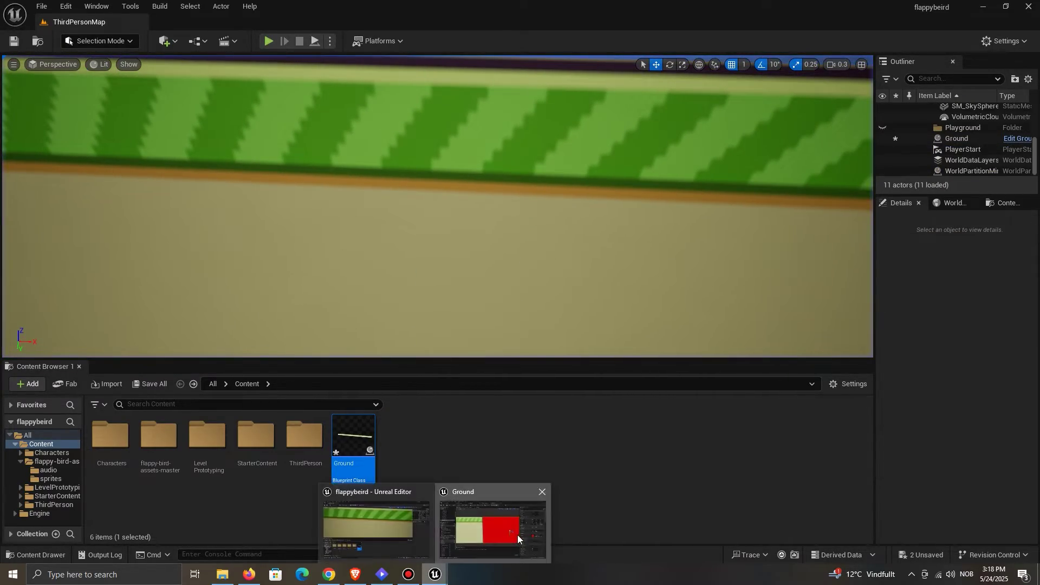
Step: Set the spawnref component's X location to 2601.1 in the Ground blueprint and play the level
{"action": "left_click", "coordinate": [517, 538]}
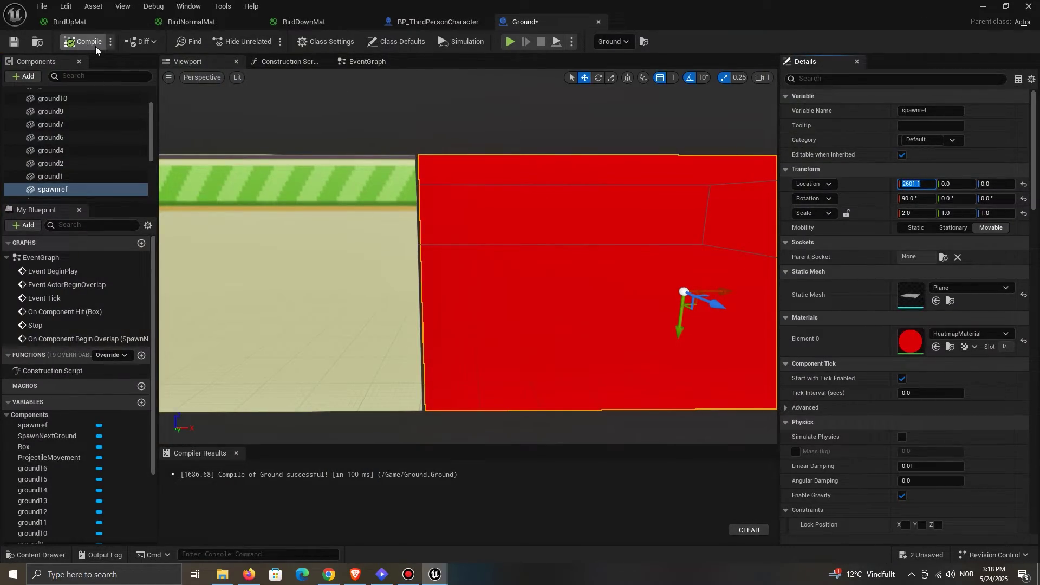
{"action": "left_click", "coordinate": [983, 6]}
{"action": "left_click", "coordinate": [268, 43]}
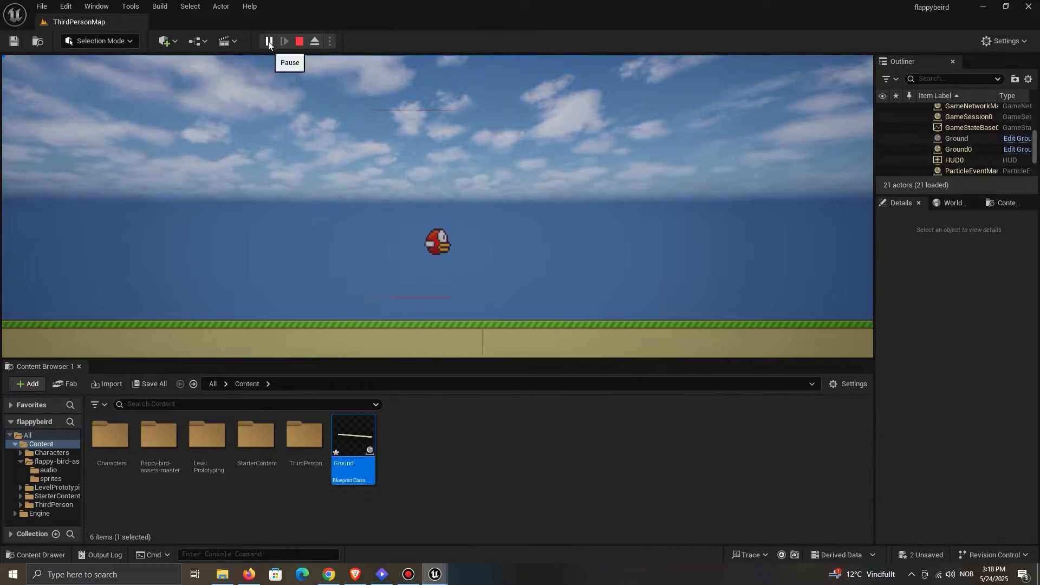
Step: Examine up close the seam between the original and the spawned ground during play, and end the play session
{"action": "left_click", "coordinate": [299, 41]}
{"action": "left_click", "coordinate": [553, 196]}
{"action": "right_click_drag", "start_coordinate": [553, 195], "coordinate": [458, 187]}
{"action": "key", "text": "w"}
{"action": "scroll", "coordinate": [515, 196], "scroll_direction": "up", "scroll_amount": 2}
{"action": "key", "text": "w"}
{"action": "key", "text": "a"}
{"action": "key", "text": "w"}
{"action": "scroll", "coordinate": [456, 187], "scroll_direction": "down", "scroll_amount": 4}
{"action": "key", "text": "w"}
{"action": "key", "text": "s"}
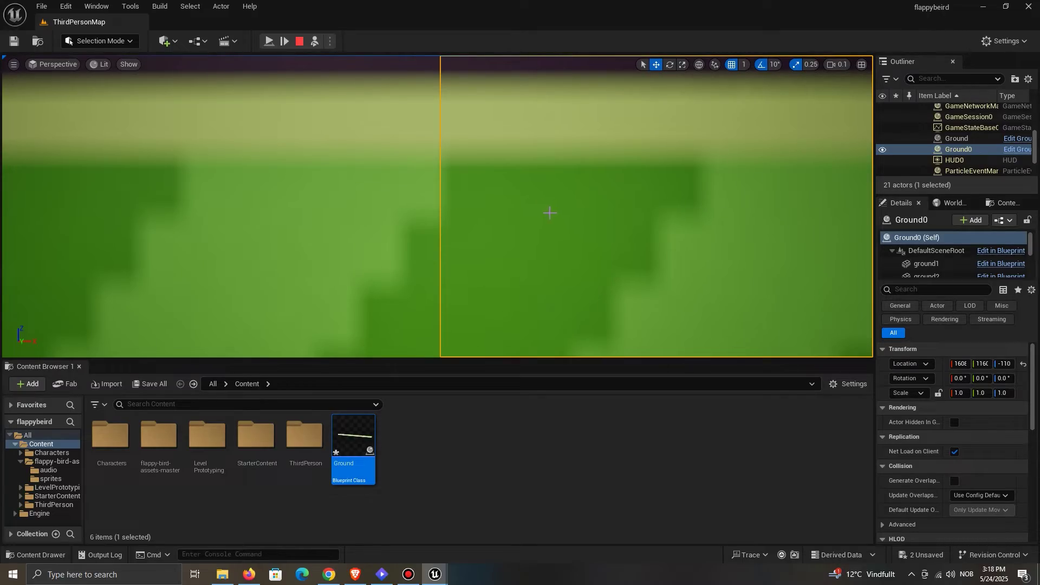
{"action": "key", "text": "s"}
{"action": "right_click_drag", "start_coordinate": [550, 212], "coordinate": [464, 149]}
{"action": "key", "text": "e"}
{"action": "left_click", "coordinate": [451, 79]}
{"action": "key", "text": "Escape"}
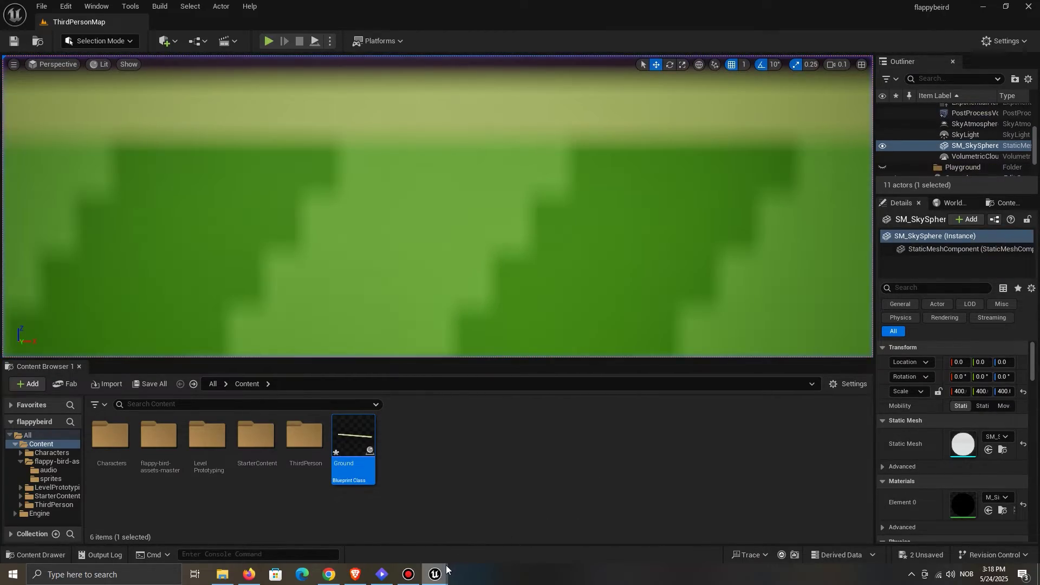
Step: Set spawnref's X location to 2601.2 in the Ground blueprint and play the level again
{"action": "left_click", "coordinate": [437, 573]}
{"action": "left_click", "coordinate": [498, 544]}
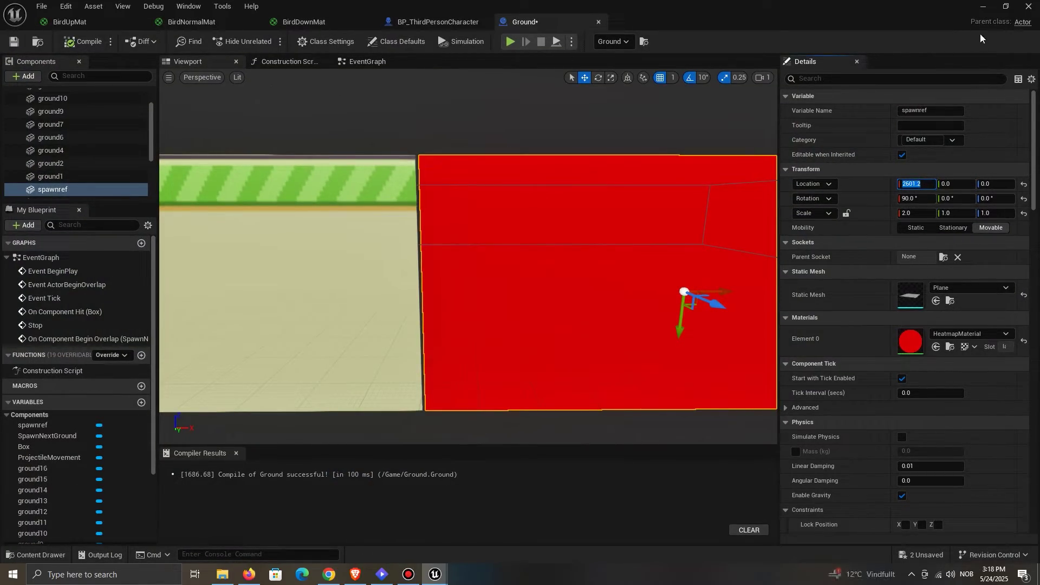
{"action": "left_click", "coordinate": [983, 7]}
{"action": "left_click", "coordinate": [269, 41]}
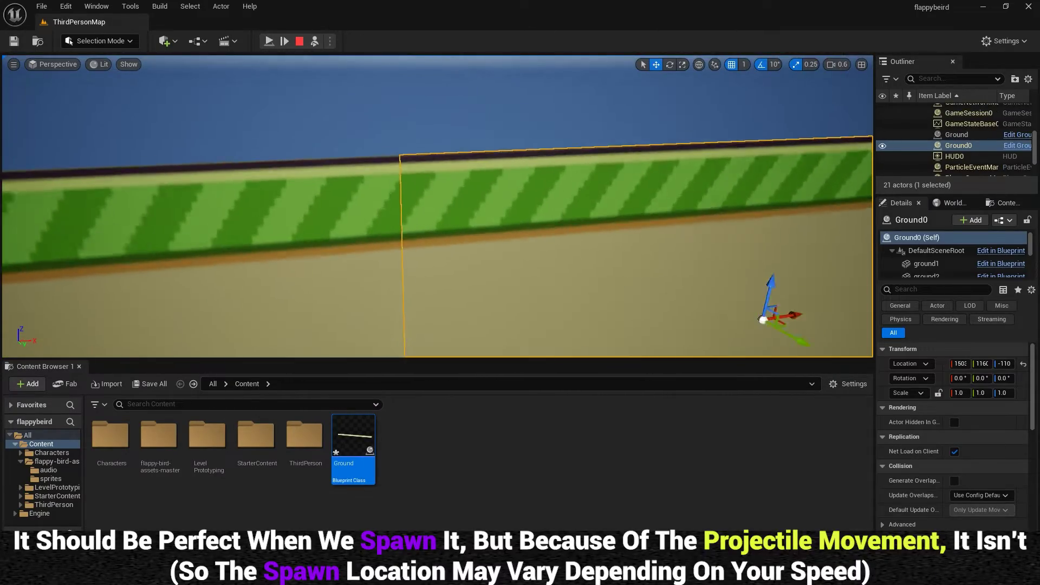
Step: Check how the newly spawned ground joins the original strip with the adjusted spawn offset
{"action": "key", "text": "w"}
{"action": "right_click_drag", "start_coordinate": [437, 206], "coordinate": [399, 160]}
{"action": "scroll", "coordinate": [437, 206], "scroll_direction": "down", "scroll_amount": 2}
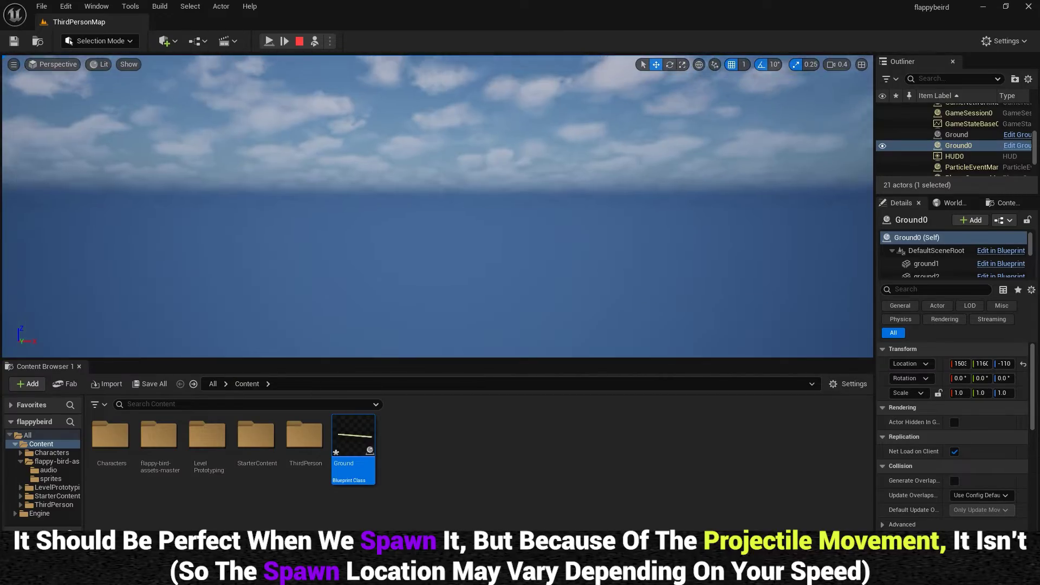
{"action": "key", "text": "s"}
{"action": "right_click_drag", "start_coordinate": [448, 106], "coordinate": [465, 176]}
{"action": "left_click", "coordinate": [450, 103]}
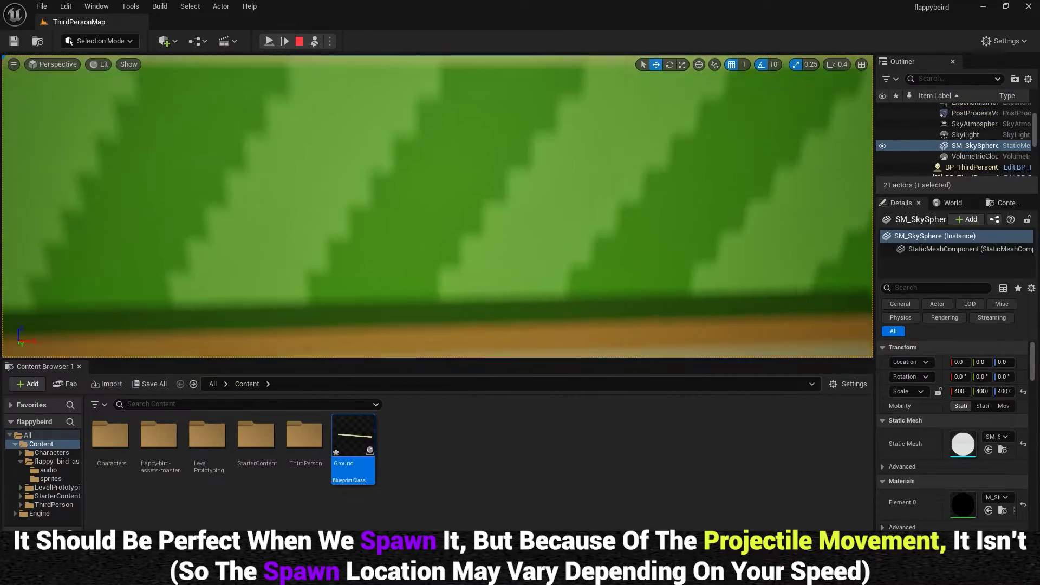
{"action": "scroll", "coordinate": [455, 135], "scroll_direction": "down", "scroll_amount": 5}
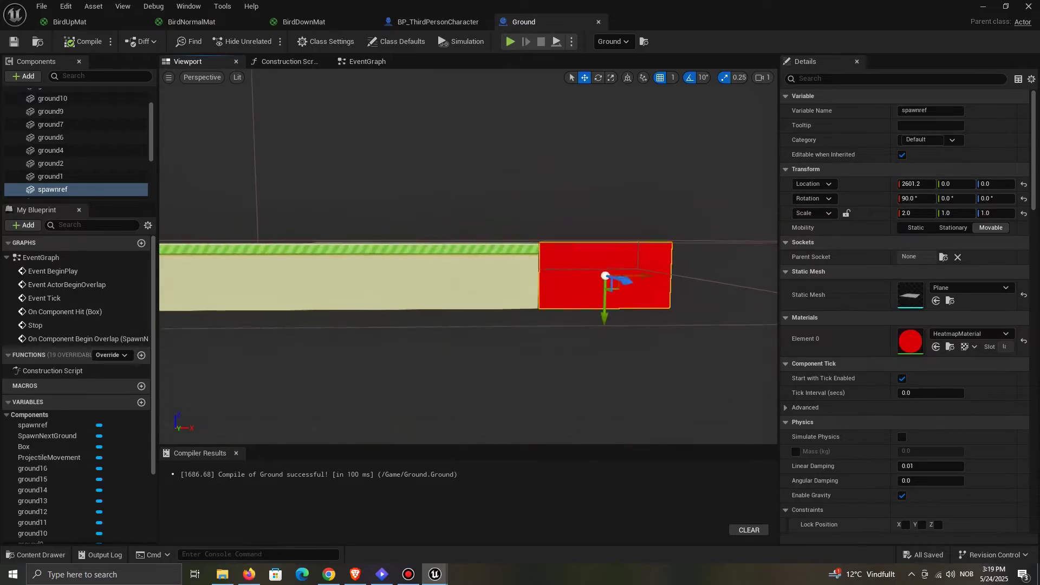
{"action": "right_click_drag", "start_coordinate": [468, 255], "coordinate": [428, 244]}
{"action": "left_click", "coordinate": [76, 151]}
{"action": "right_click_drag", "start_coordinate": [337, 209], "coordinate": [271, 209]}
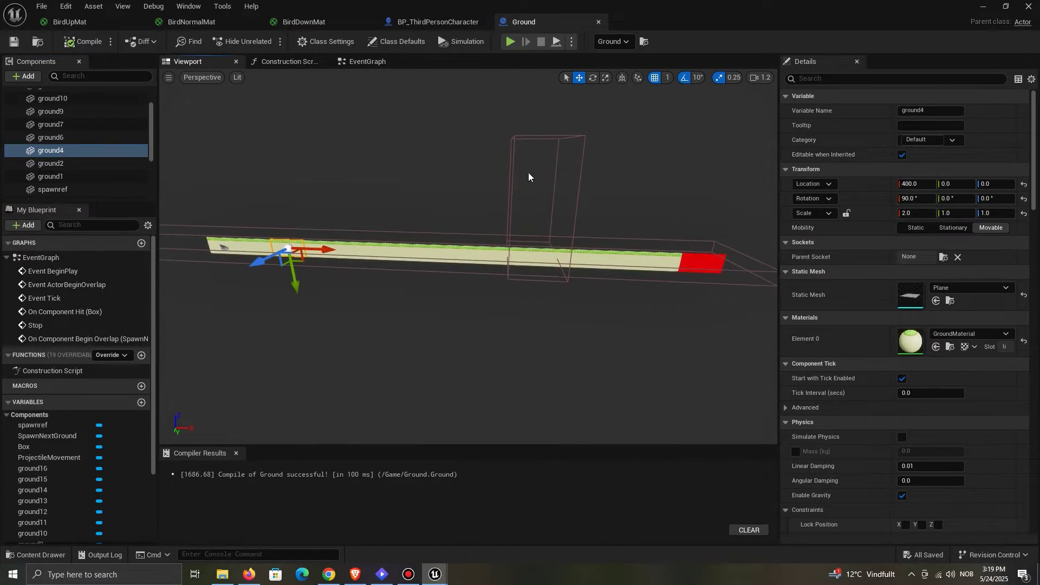
Step: Create an Actor blueprint named Pipes in the Content folder and open it for editing
{"action": "left_click", "coordinate": [984, 5]}
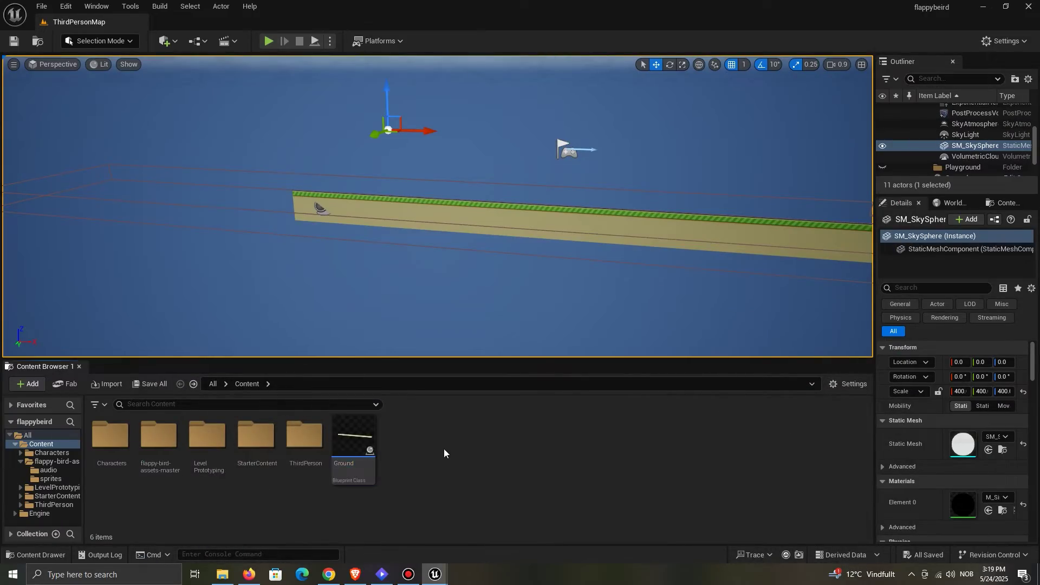
{"action": "right_click", "coordinate": [434, 441]}
{"action": "left_click", "coordinate": [498, 235]}
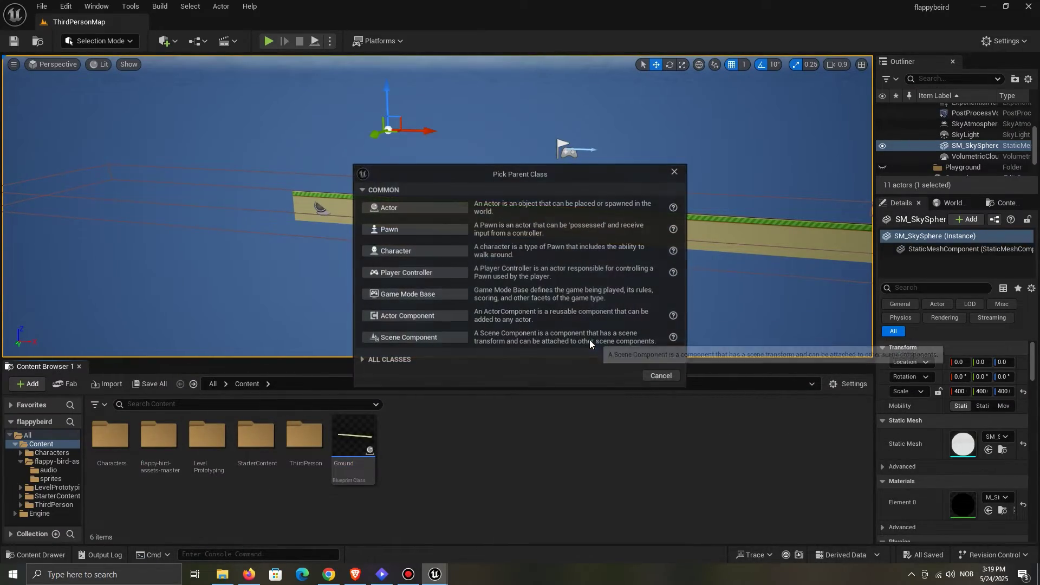
{"action": "left_click", "coordinate": [431, 209]}
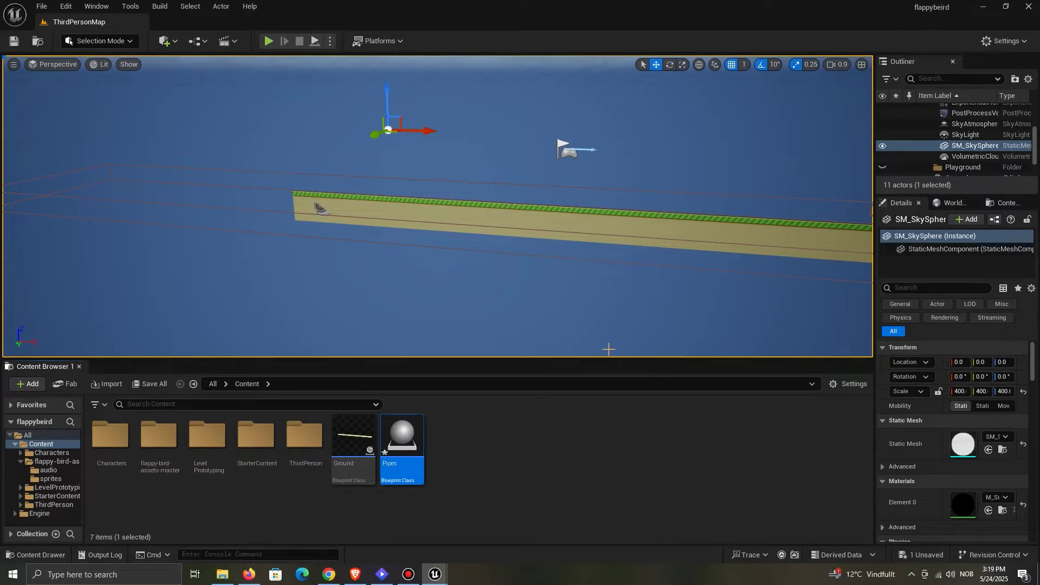
{"action": "double_click", "coordinate": [382, 480]}
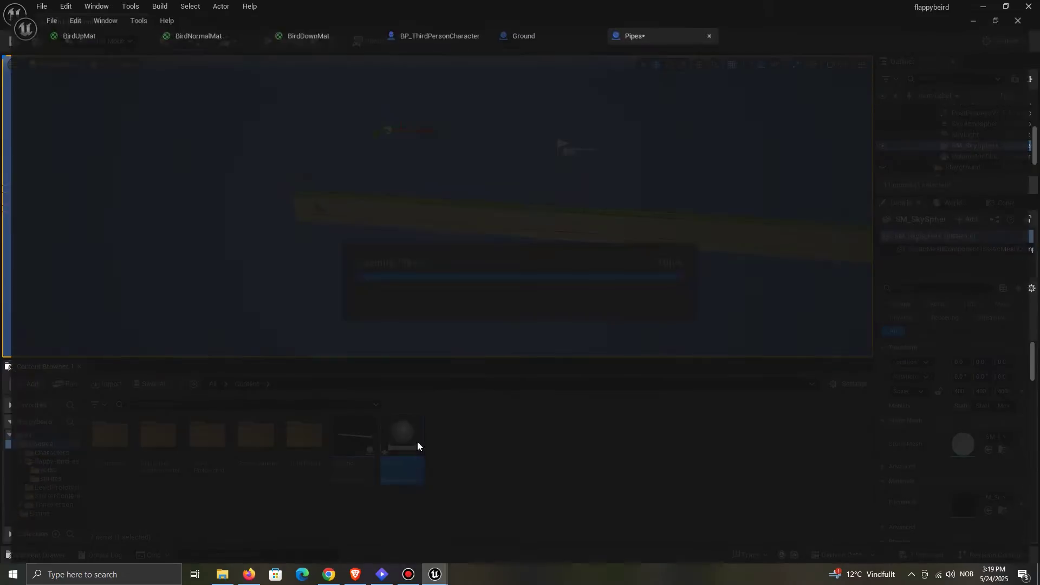
Step: Add a Plane component to the Pipes blueprint and set its X rotation to 90°
{"action": "left_click", "coordinate": [23, 76]}
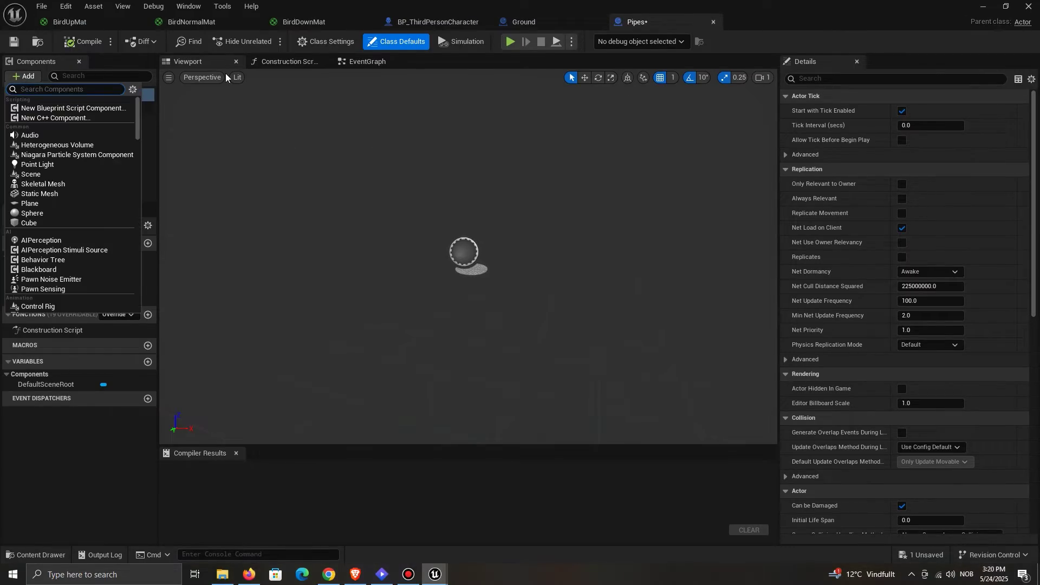
{"action": "type", "text": "plane"}
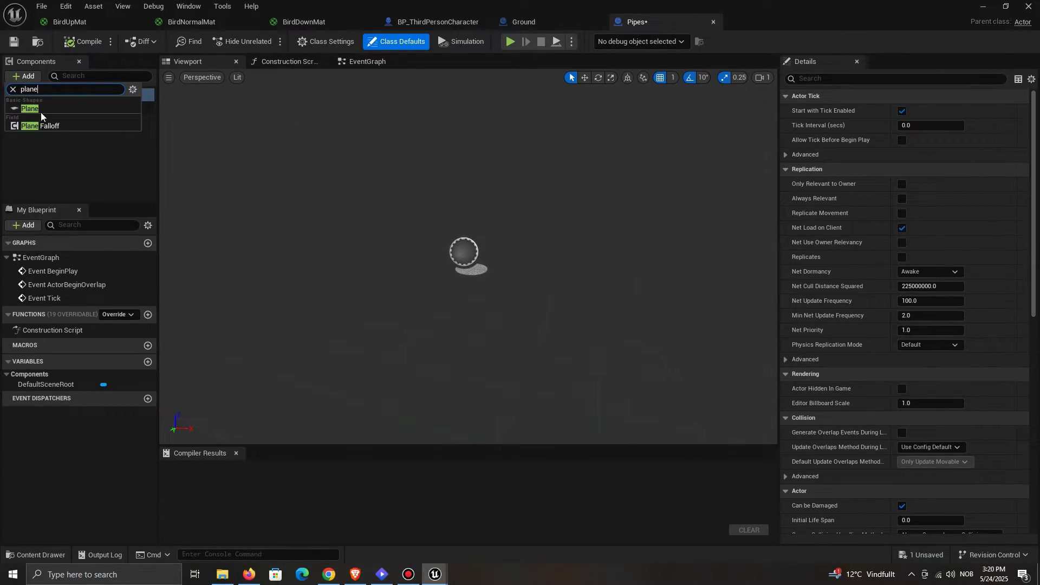
{"action": "left_click", "coordinate": [41, 112]}
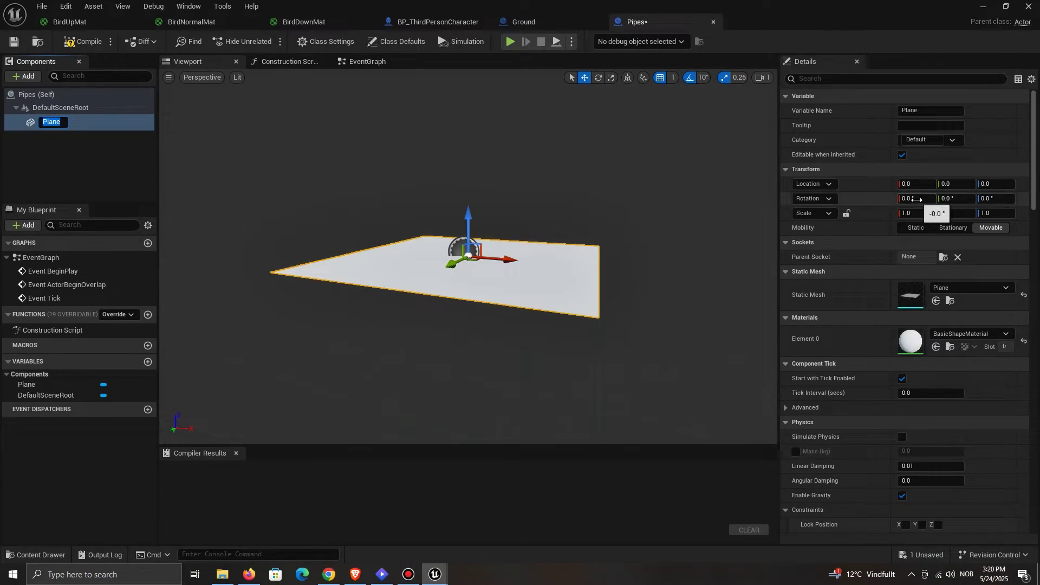
{"action": "key", "text": "Return"}
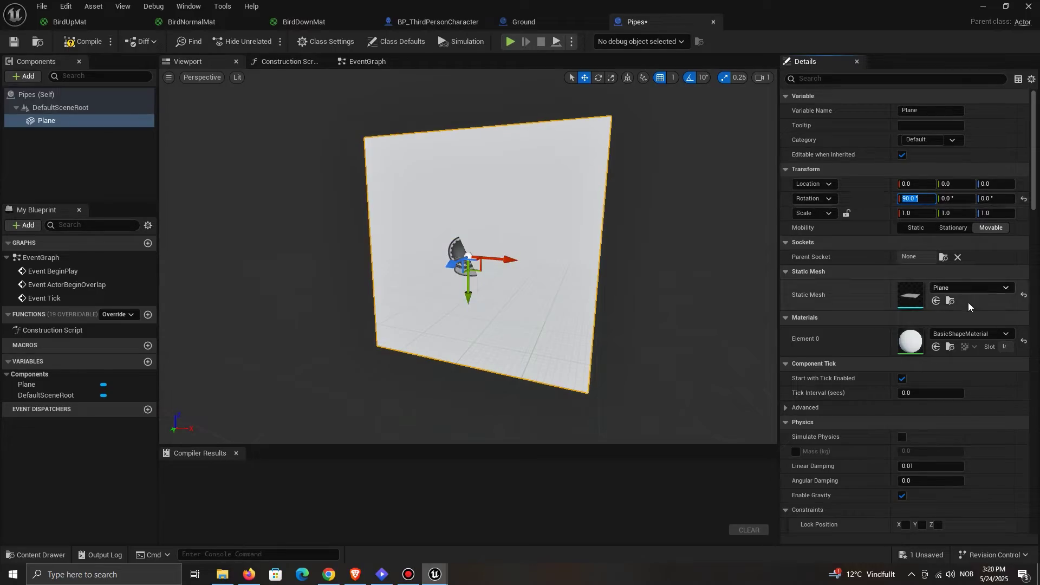
Step: Create a material named PipeMaterial from the pipe-green texture in the flappy-bird-assets-master sprites folder
{"action": "left_click", "coordinate": [985, 5]}
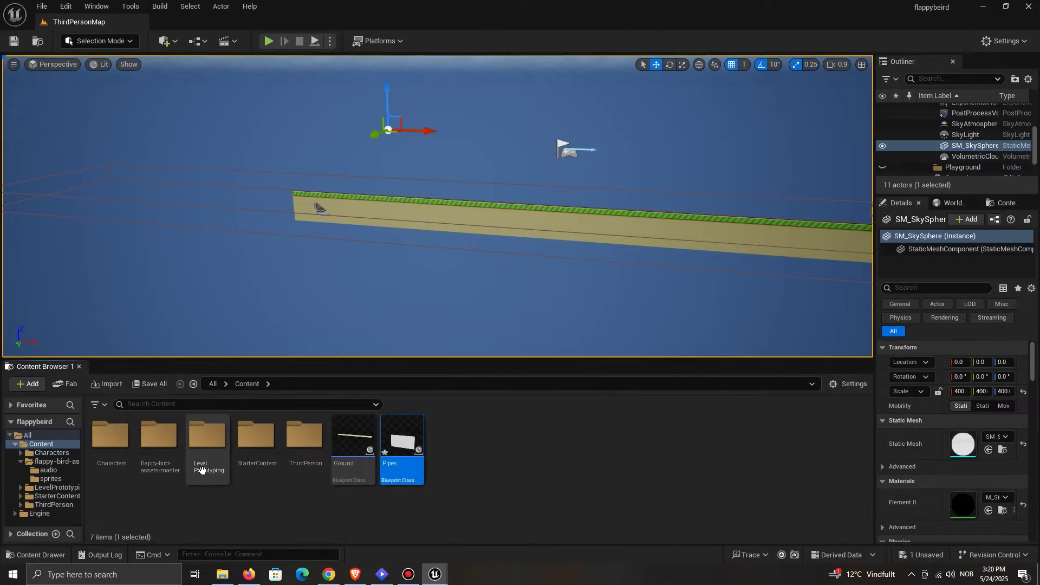
{"action": "double_click", "coordinate": [159, 439]}
{"action": "double_click", "coordinate": [159, 440]}
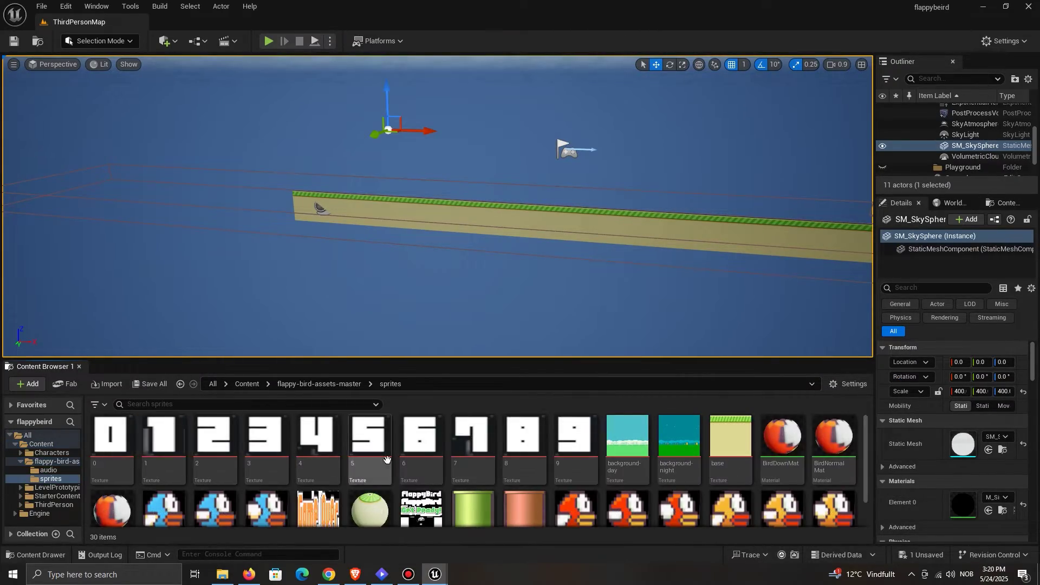
{"action": "scroll", "coordinate": [387, 460], "scroll_direction": "down", "scroll_amount": 1}
{"action": "left_click", "coordinate": [481, 485]}
{"action": "right_click", "coordinate": [481, 485]}
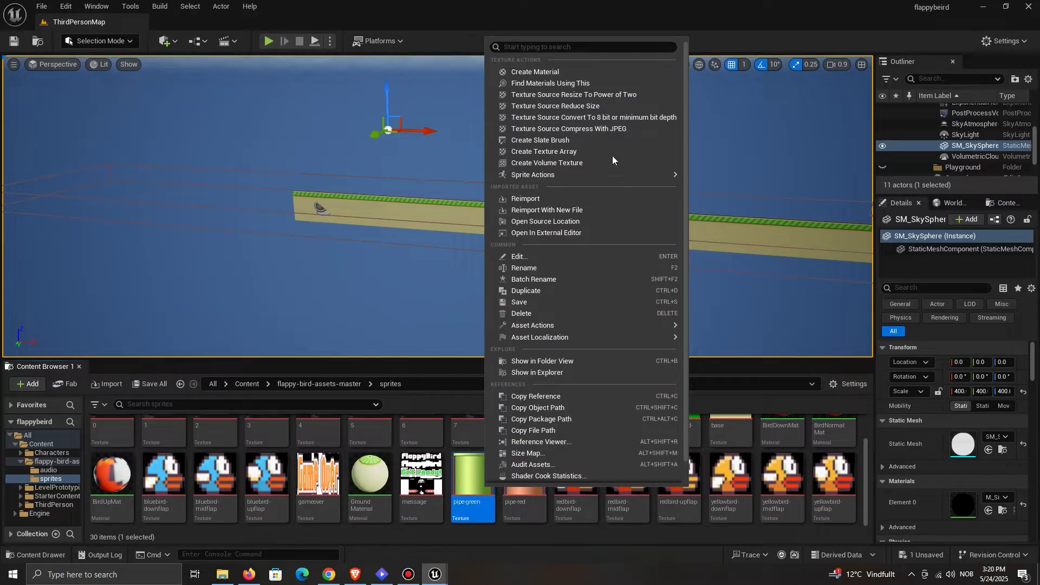
{"action": "left_click", "coordinate": [579, 72]}
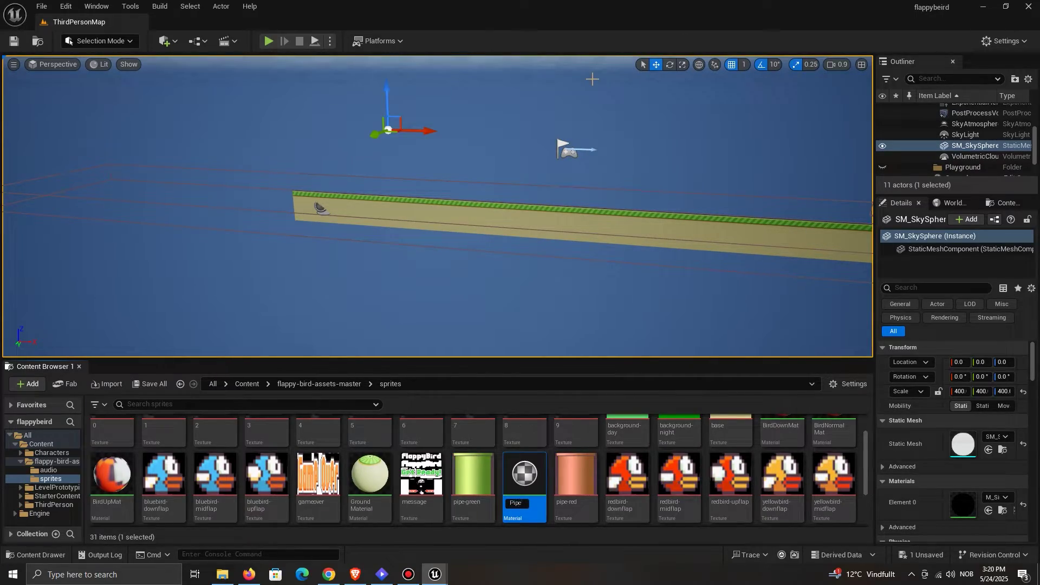
{"action": "type", "text": "PipeMaterial"}
{"action": "key", "text": "Return"}
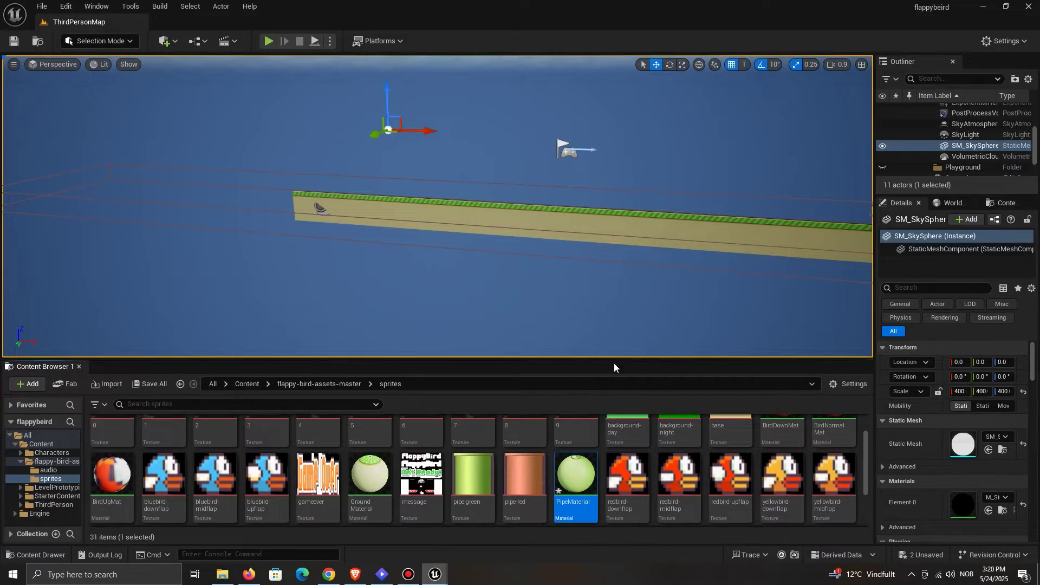
Step: Set PipeMaterial's blend mode to Masked, connect the texture's alpha output to Opacity Mask, and save the material
{"action": "double_click", "coordinate": [577, 476]}
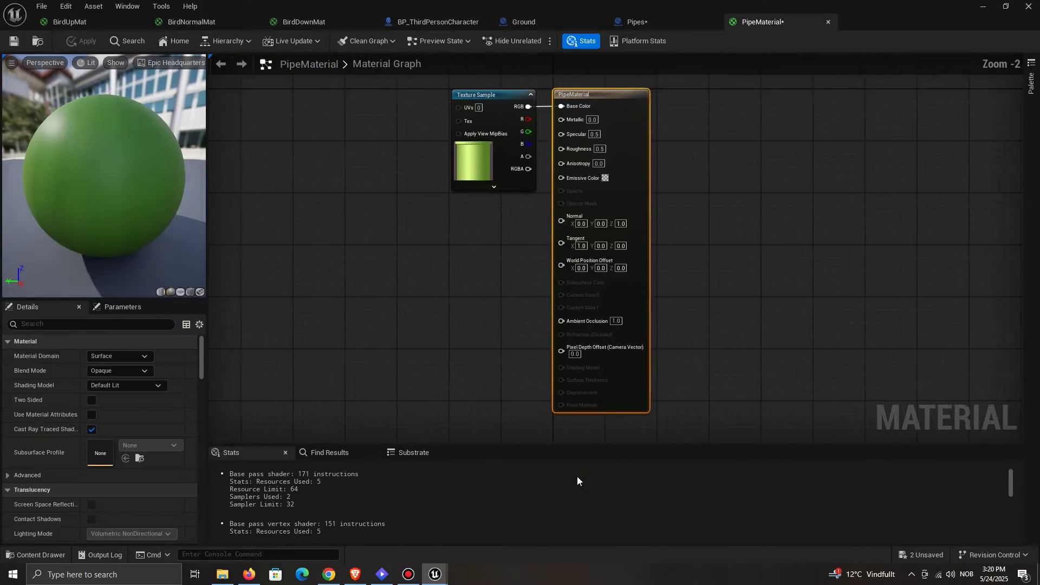
{"action": "left_click", "coordinate": [119, 371]}
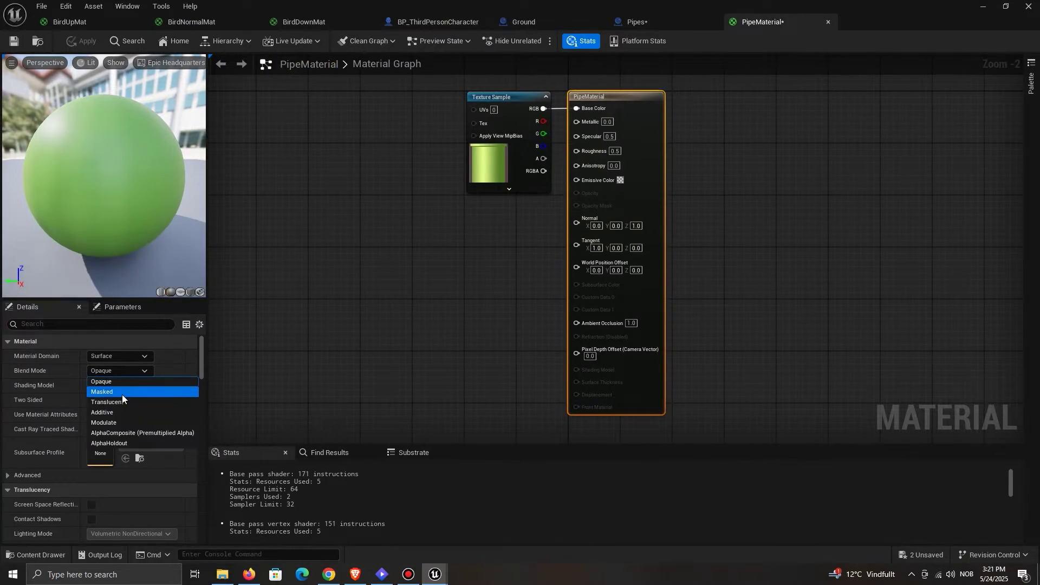
{"action": "left_click", "coordinate": [111, 401]}
{"action": "left_click_drag", "start_coordinate": [543, 159], "coordinate": [596, 207]}
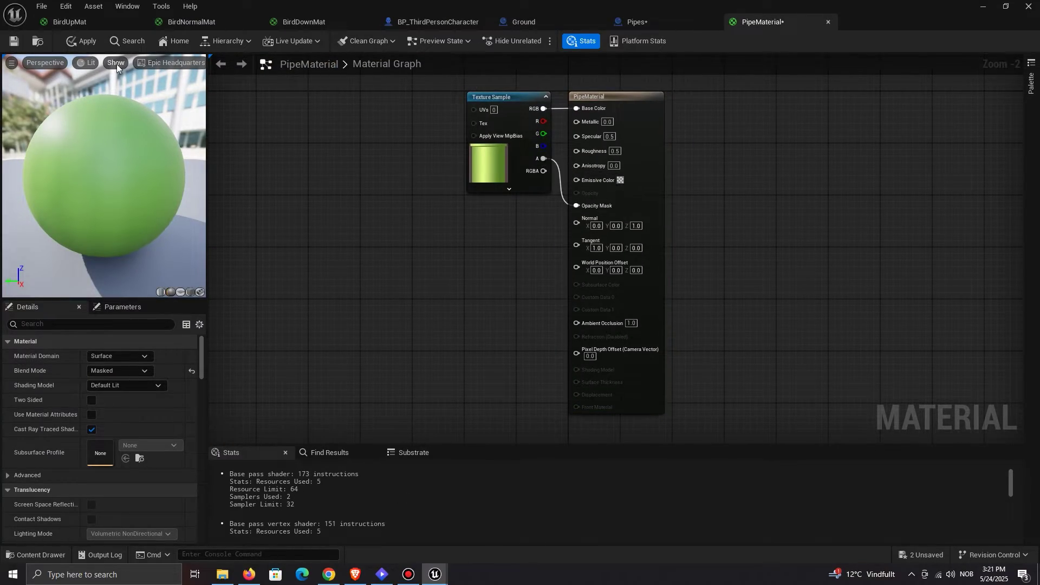
{"action": "left_click", "coordinate": [9, 42]}
Step: Assign PipeMaterial to the Plane component in the Pipes blueprint
{"action": "left_click", "coordinate": [632, 23]}
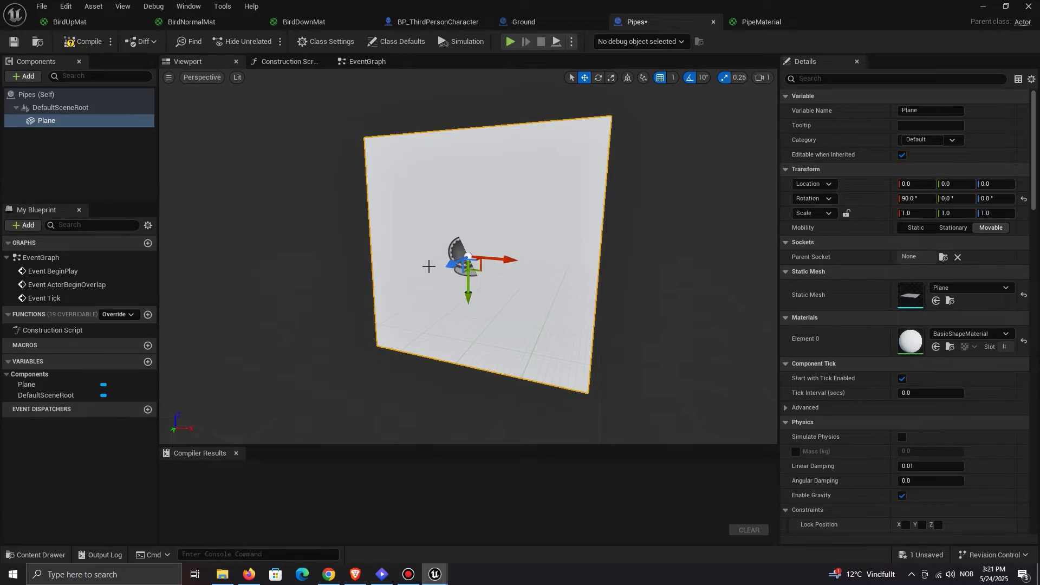
{"action": "left_click", "coordinate": [969, 333]}
{"action": "type", "text": "pipe"}
{"action": "left_click", "coordinate": [932, 269]}
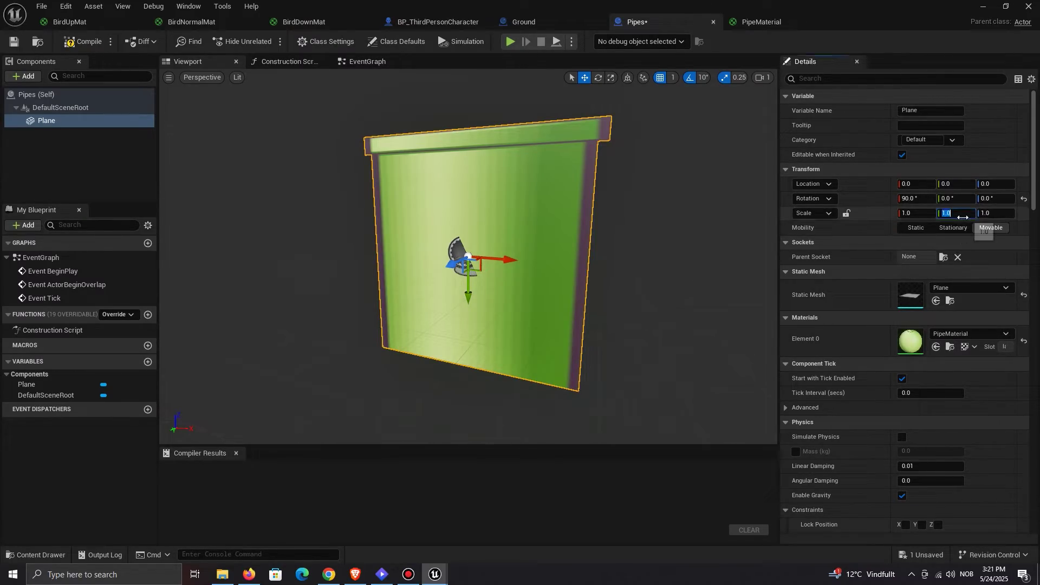
Step: Stretch the pipe plane lengthwise with a Y scale of 5, then increase the Y scale to 6
{"action": "type", "text": "5"}
{"action": "key", "text": "Return"}
{"action": "scroll", "coordinate": [476, 293], "scroll_direction": "down", "scroll_amount": 5}
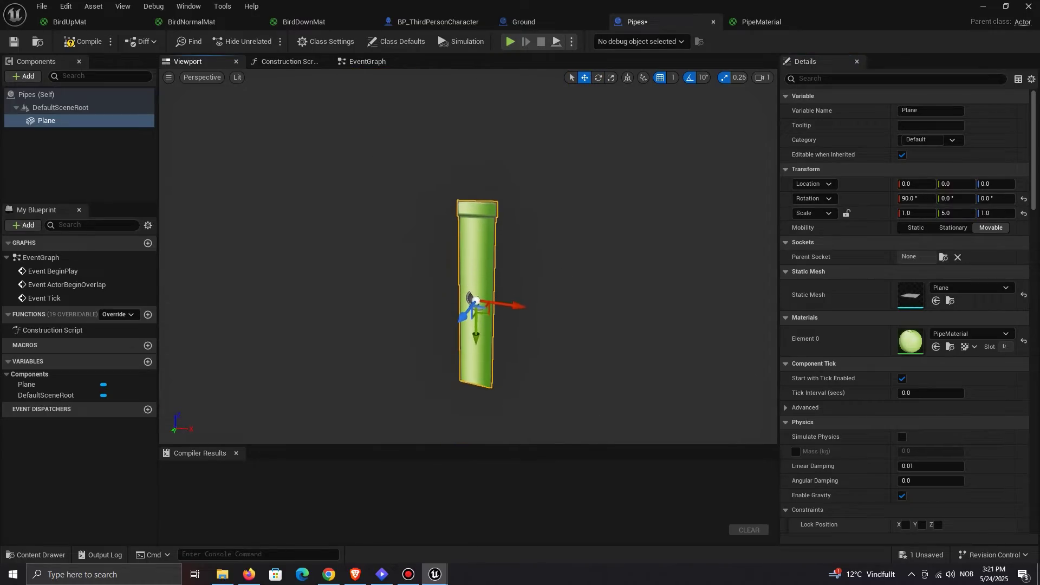
{"action": "left_click", "coordinate": [957, 213]}
{"action": "type", "text": "6"}
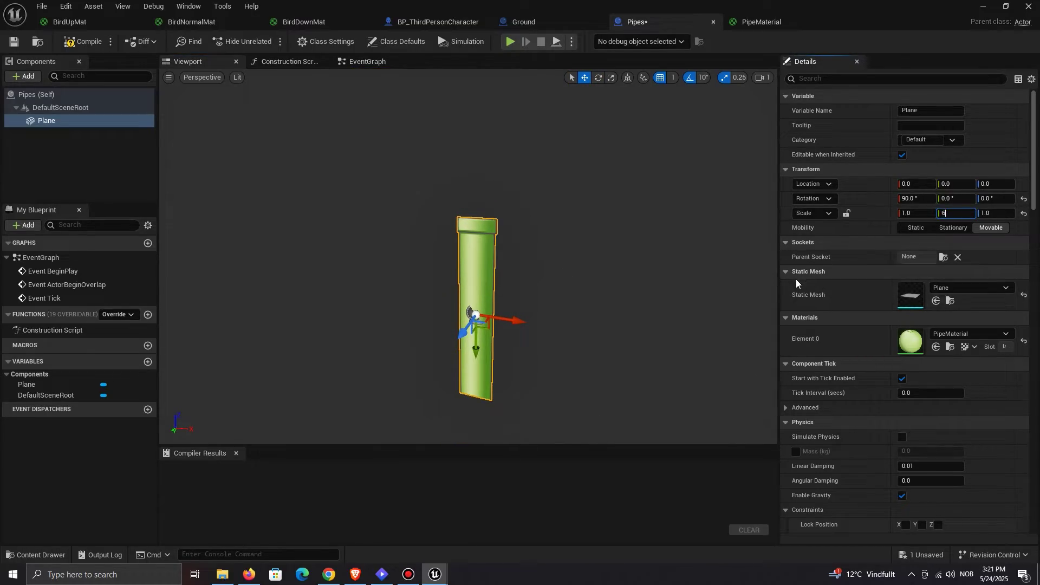
Step: Try an X scale of 0.9 on the pipe plane, and set it back to 1
{"action": "left_click", "coordinate": [907, 213]}
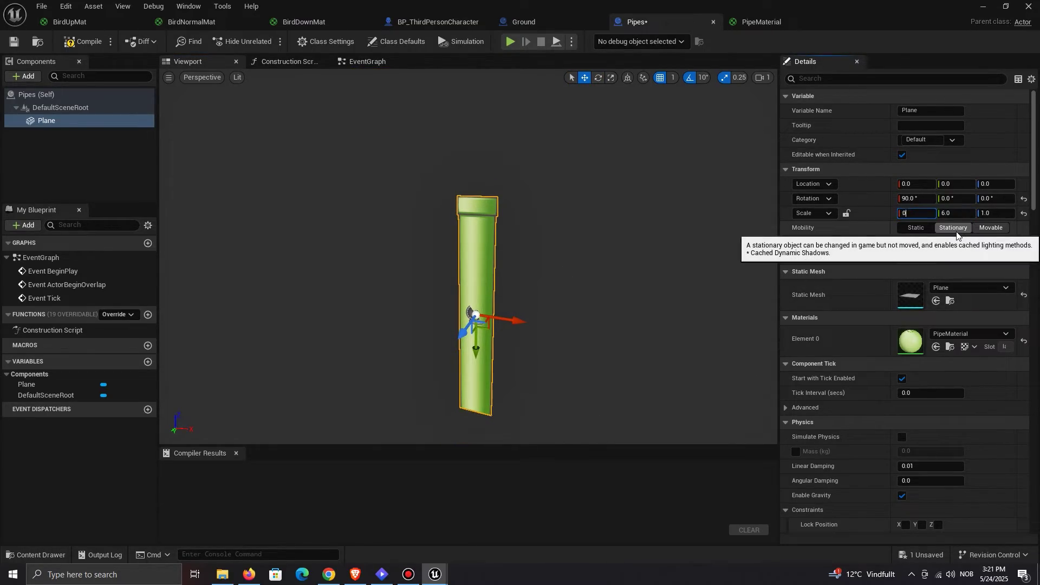
{"action": "scroll", "coordinate": [626, 225], "scroll_direction": "up", "scroll_amount": 3}
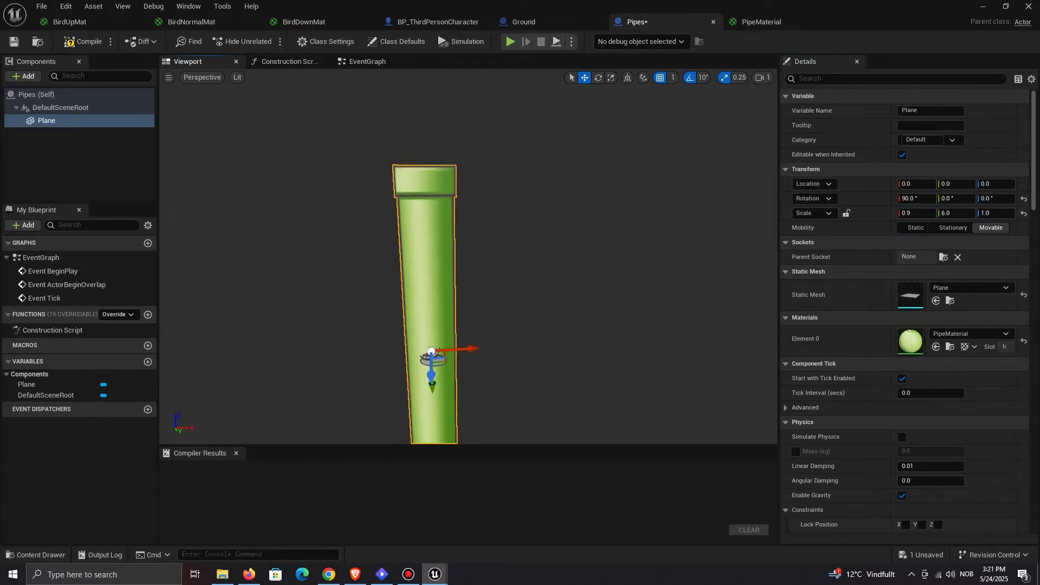
{"action": "type", "text": "1"}
{"action": "key", "text": "Return"}
{"action": "right_click_drag", "start_coordinate": [592, 228], "coordinate": [561, 227]}
{"action": "key", "text": "w"}
Step: Compile the Pipes blueprint and return to the Content folder in the level editor
{"action": "left_click", "coordinate": [101, 47]}
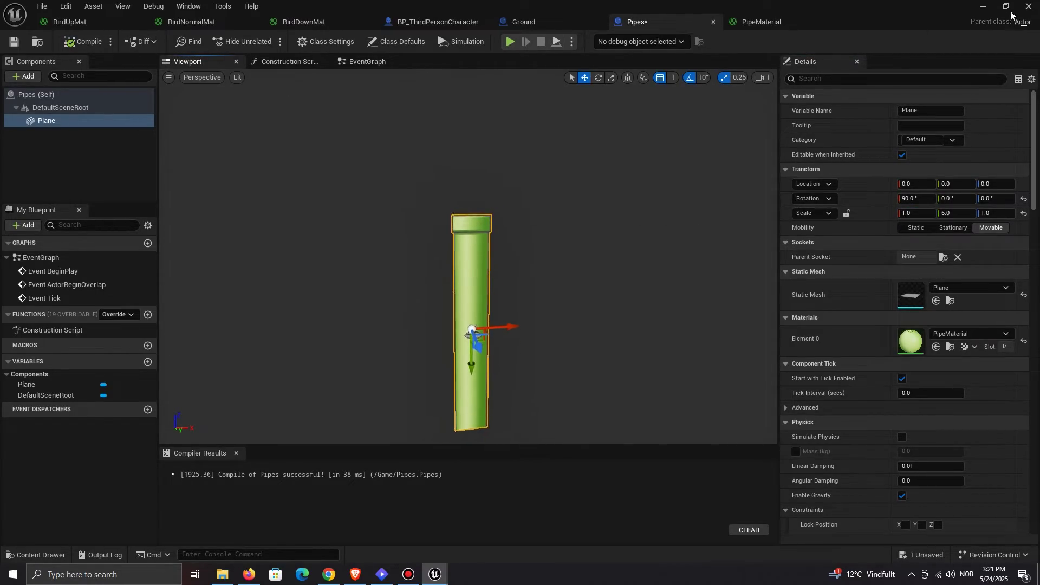
{"action": "left_click", "coordinate": [982, 5]}
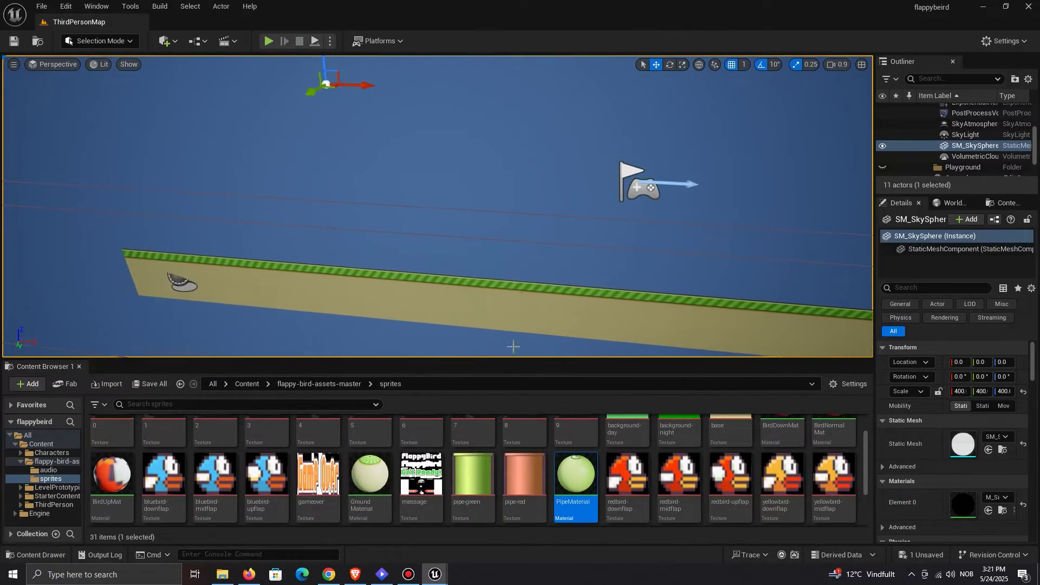
{"action": "scroll", "coordinate": [536, 466], "scroll_direction": "up", "scroll_amount": 1}
{"action": "left_click", "coordinate": [180, 384]}
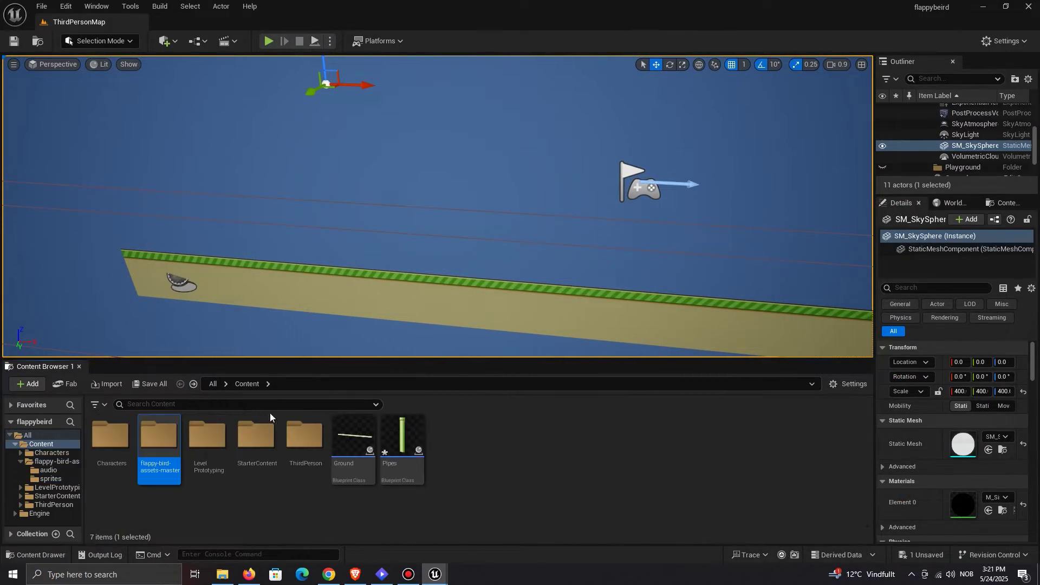
Step: Place the Pipes blueprint in the level along the ground and run the game to preview it
{"action": "left_click_drag", "start_coordinate": [400, 451], "coordinate": [551, 293]}
{"action": "key", "text": "s"}
{"action": "right_click_drag", "start_coordinate": [470, 243], "coordinate": [471, 244]}
{"action": "left_click_drag", "start_coordinate": [360, 273], "coordinate": [494, 257]}
{"action": "left_click", "coordinate": [269, 42]}
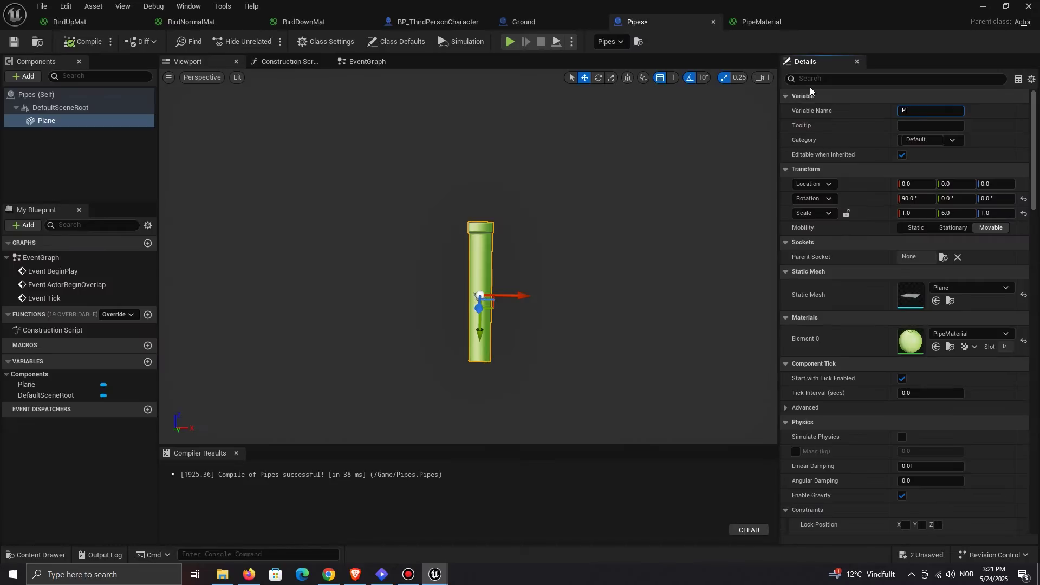
Step: Rename the pipe's plane component PipeDown and duplicate it in the Pipes blueprint
{"action": "type", "text": "ipeDown"}
{"action": "key", "text": "Return"}
{"action": "right_click_drag", "start_coordinate": [600, 193], "coordinate": [600, 196]}
{"action": "key", "text": "s"}
{"action": "key", "text": "ctrl+d"}
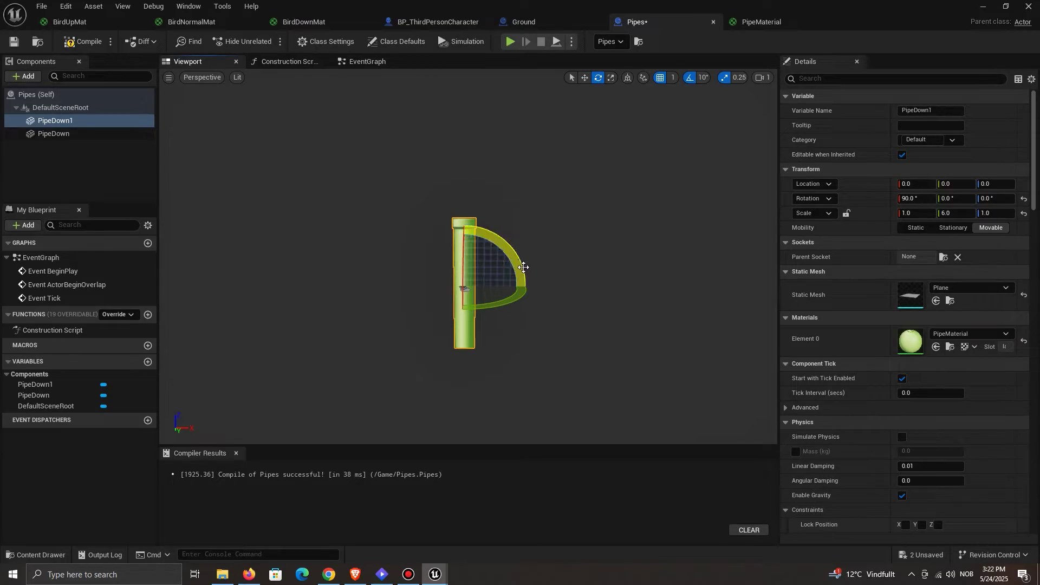
Step: Rotate the duplicated pipe upside down, raise it above the first pipe to a Z location of about 794, and compile Pipes
{"action": "left_click_drag", "start_coordinate": [504, 250], "coordinate": [513, 230]}
{"action": "left_click_drag", "start_coordinate": [468, 258], "coordinate": [477, 190]}
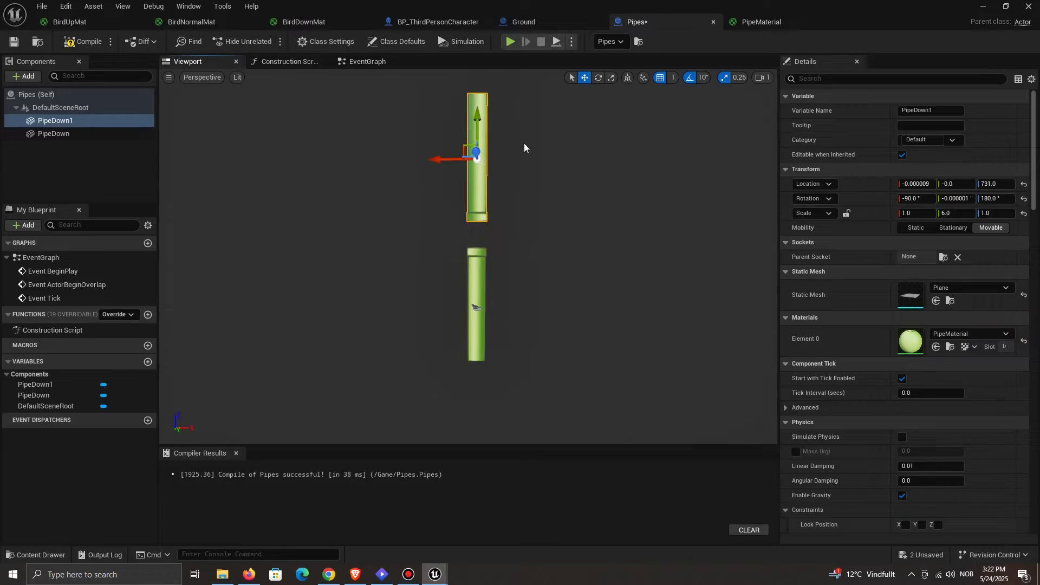
{"action": "scroll", "coordinate": [524, 146], "scroll_direction": "up", "scroll_amount": 3}
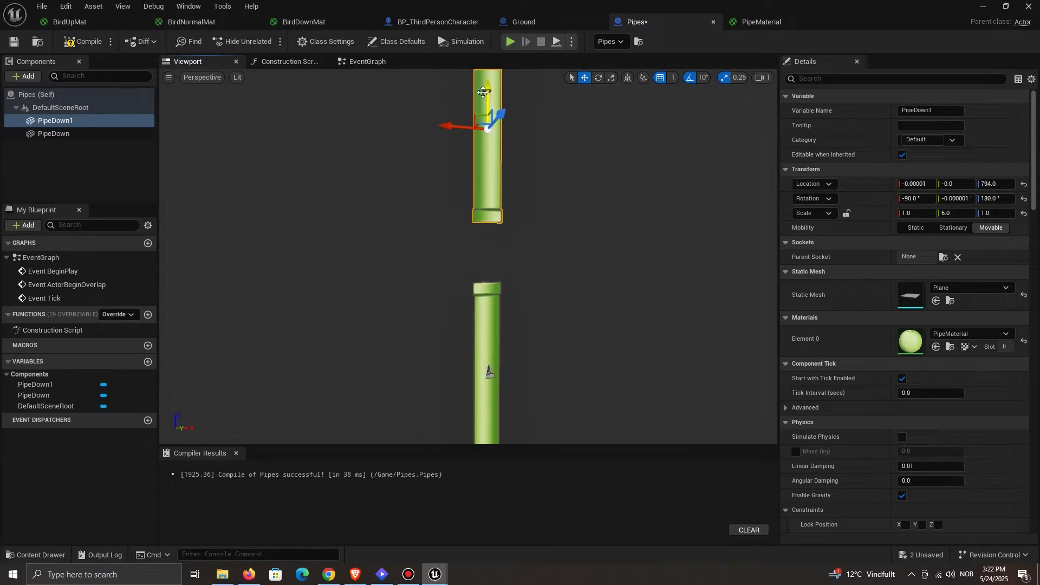
{"action": "left_click", "coordinate": [102, 44]}
Step: Return to the level and run the game to preview the upper and lower pipes beside the bird
{"action": "left_click", "coordinate": [983, 6]}
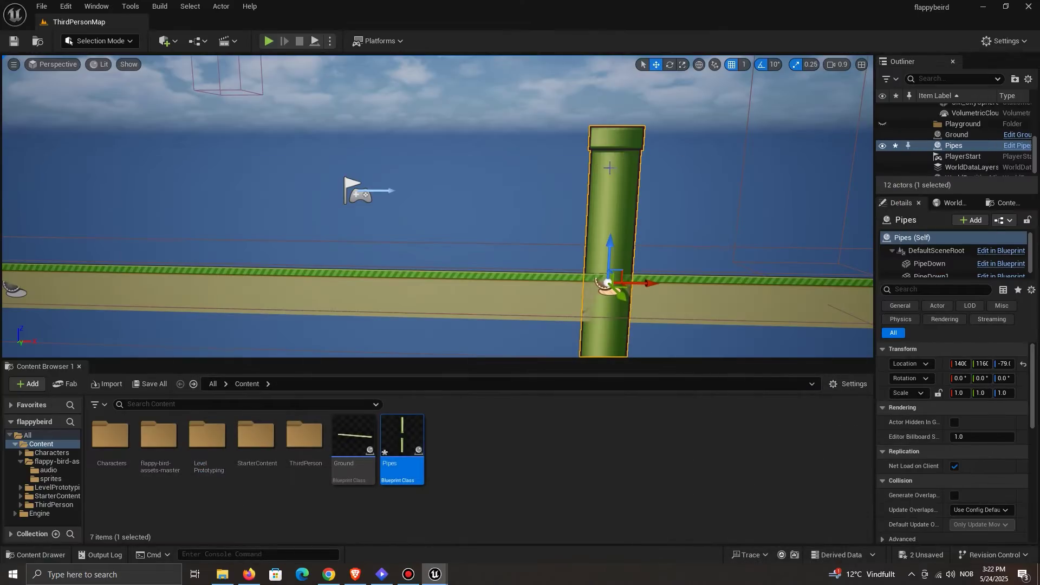
{"action": "right_click_drag", "start_coordinate": [520, 217], "coordinate": [512, 209]}
{"action": "key", "text": "s"}
{"action": "right_click_drag", "start_coordinate": [618, 158], "coordinate": [618, 158]}
{"action": "key", "text": "s"}
{"action": "key", "text": "a"}
{"action": "left_click", "coordinate": [269, 42]}
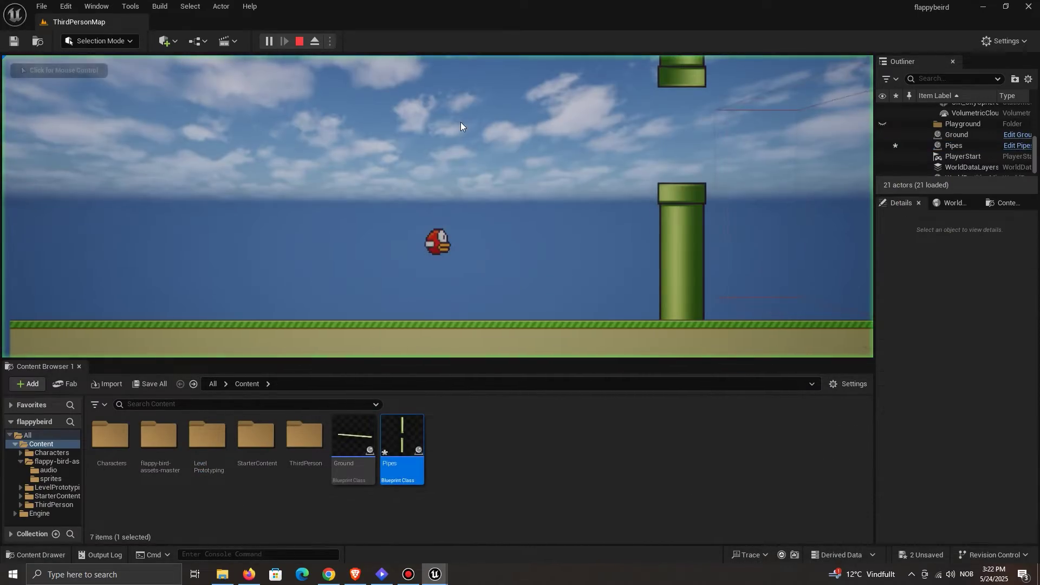
Step: Add a Projectile Movement component to the Pipes blueprint with an X velocity of -1
{"action": "key", "text": "alt+Tab"}
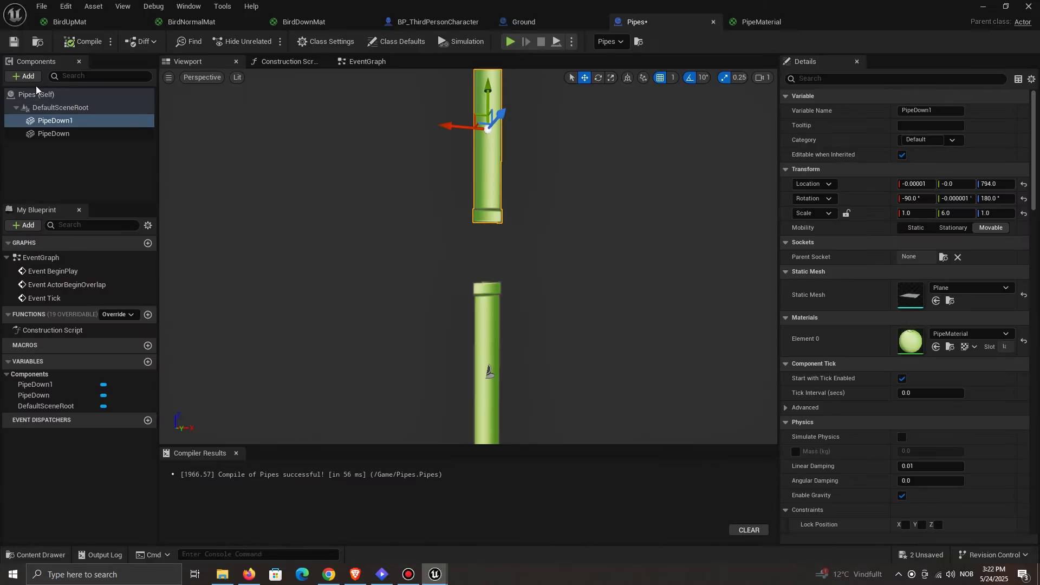
{"action": "left_click", "coordinate": [34, 78]}
{"action": "type", "text": "projec"}
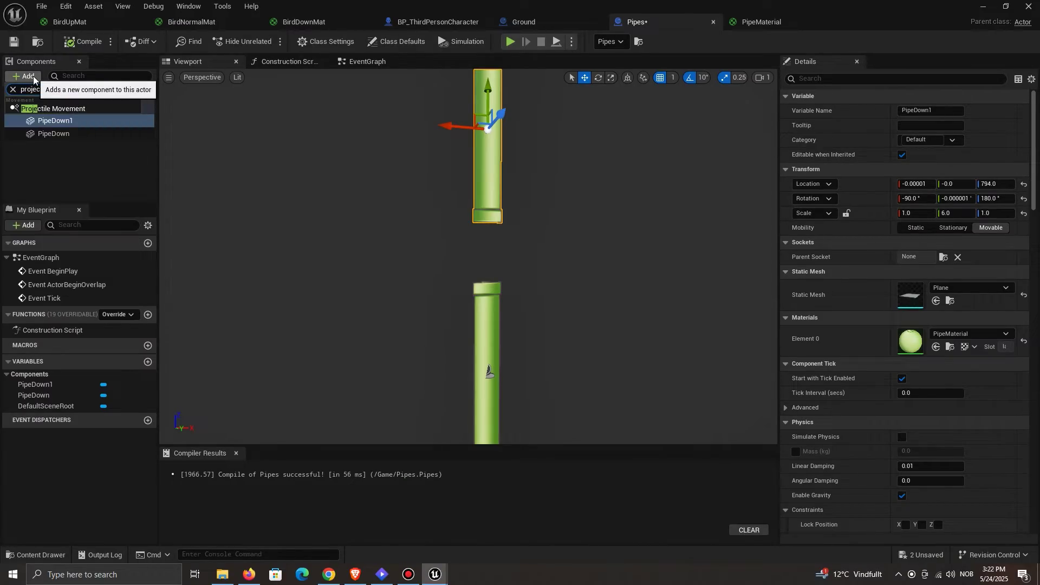
{"action": "left_click", "coordinate": [54, 108]}
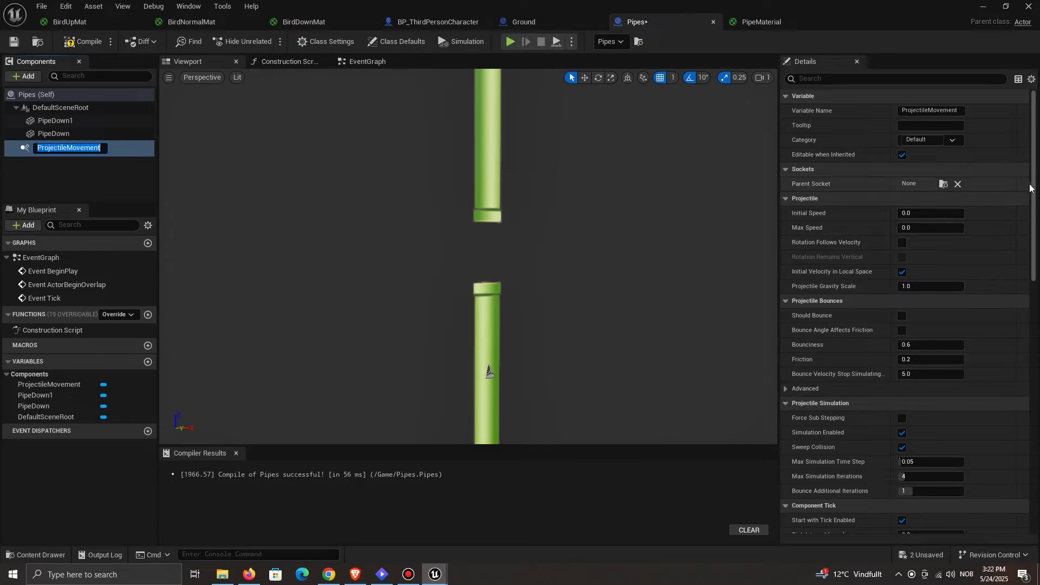
{"action": "left_click_drag", "start_coordinate": [1030, 188], "coordinate": [1032, 412]}
{"action": "left_click", "coordinate": [926, 171]}
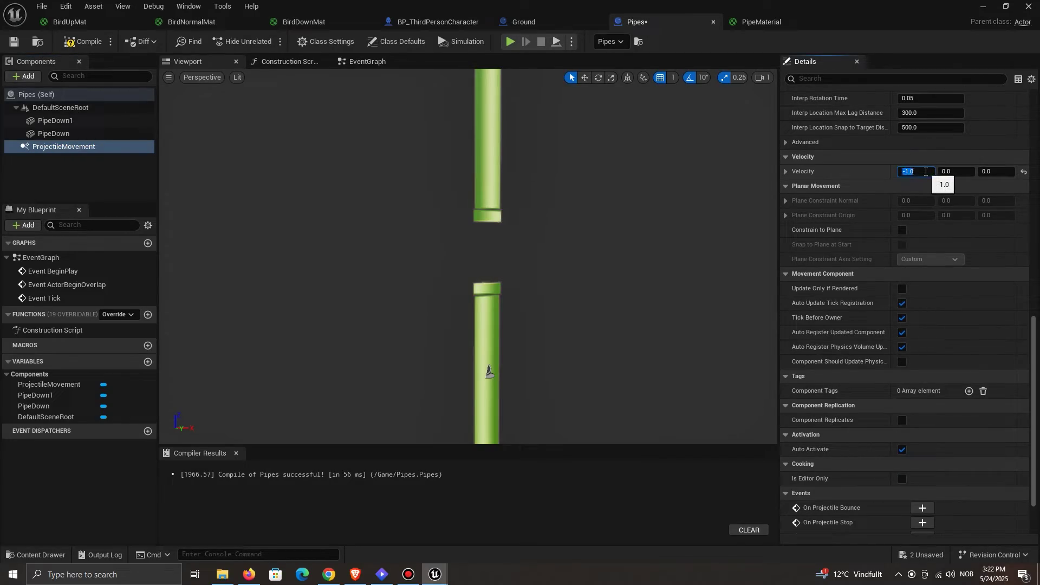
Step: Set the pipes' projectile initial and max speed to 150 and gravity scale to 0, matching the Ground blueprint's ProjectileMovement component
{"action": "left_click_drag", "start_coordinate": [1033, 350], "coordinate": [1038, 125]}
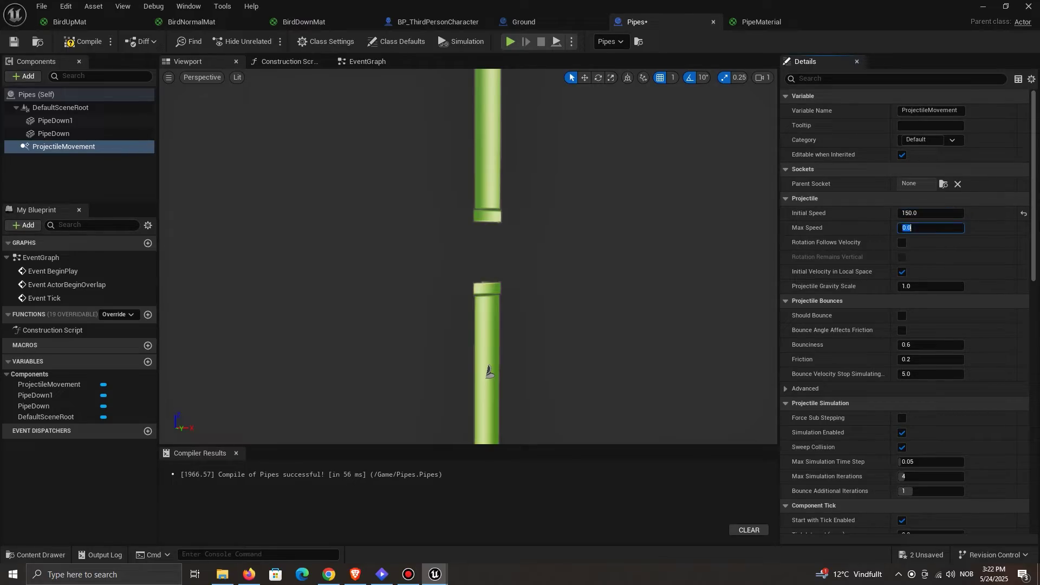
{"action": "left_click", "coordinate": [531, 24]}
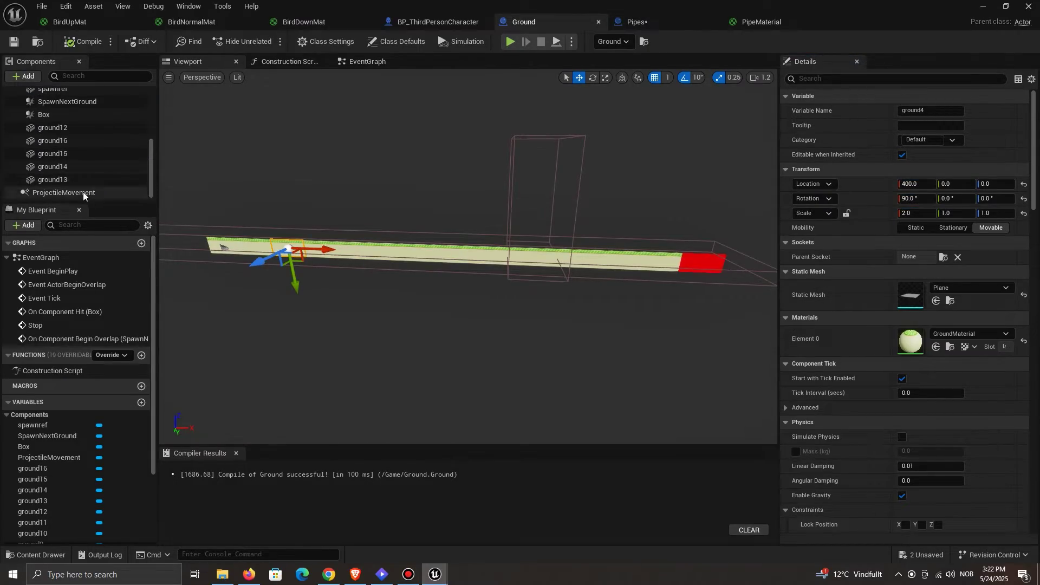
{"action": "left_click", "coordinate": [83, 193]}
Step: Play-test the moving pipes in the level and in a separate game preview window
{"action": "left_click", "coordinate": [983, 6]}
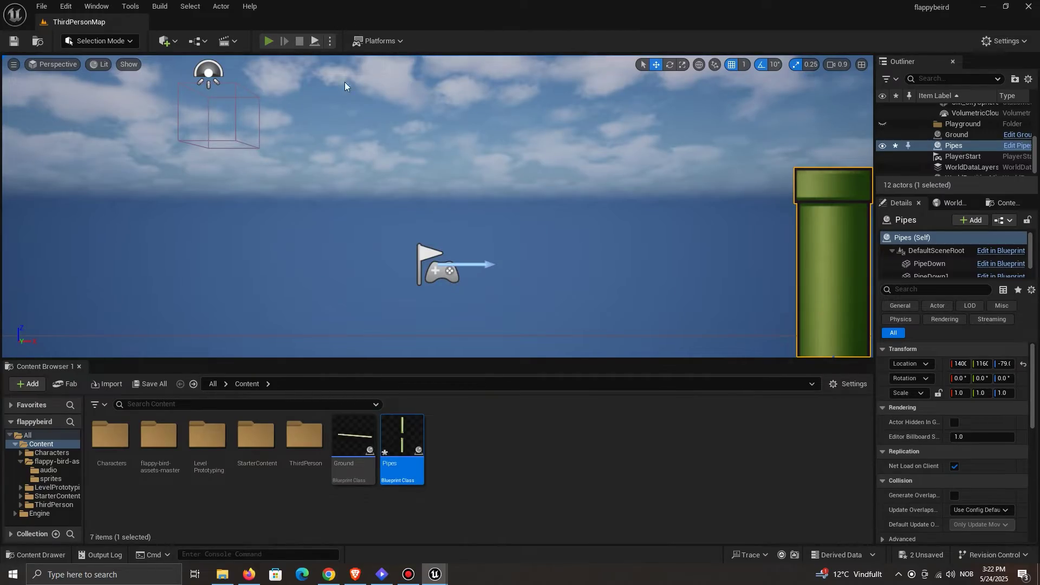
{"action": "key", "text": "alt+p"}
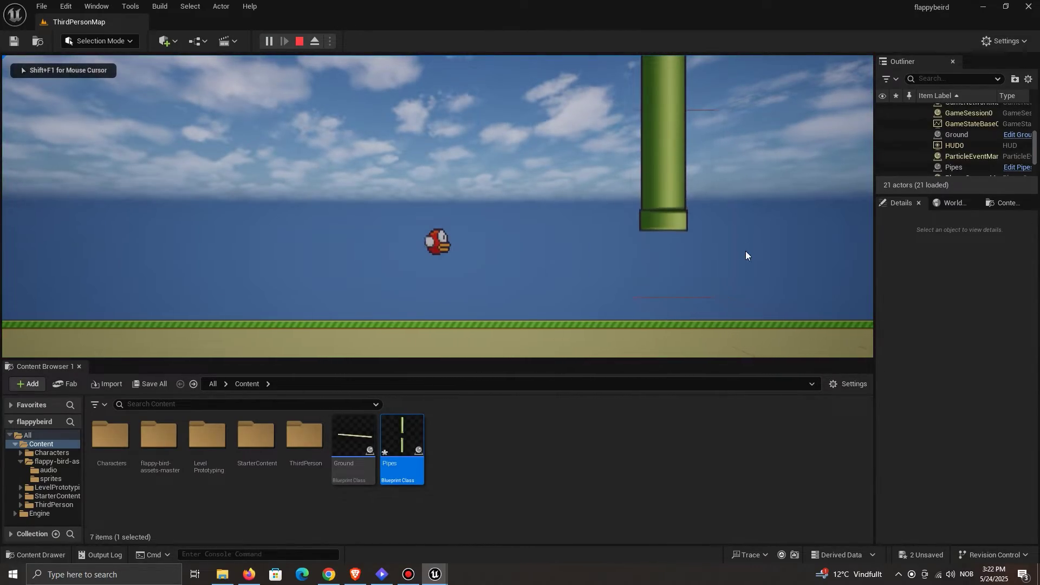
{"action": "key", "text": "Escape"}
{"action": "mouse_move", "coordinate": [435, 574]}
{"action": "left_click", "coordinate": [490, 547]}
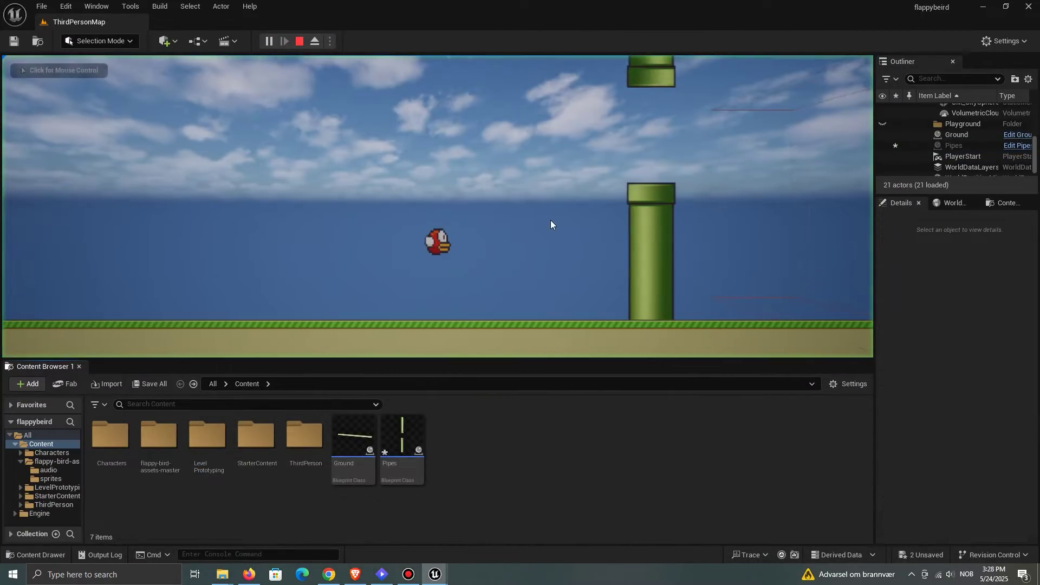
{"action": "left_click", "coordinate": [625, 255]}
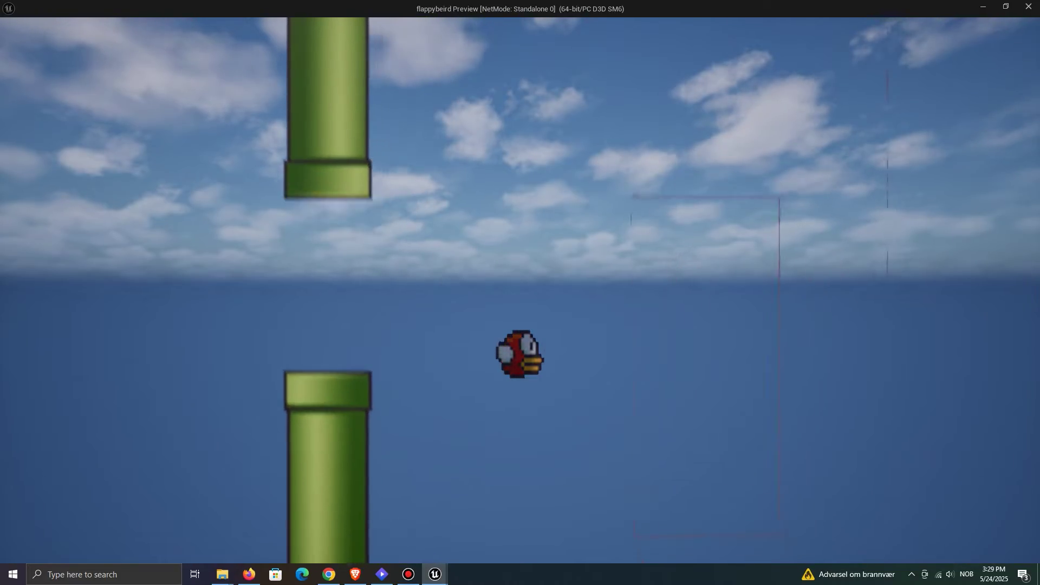
Step: Stop the game preview and select the Pipes actor standing at the ground in the level
{"action": "key", "text": "Escape"}
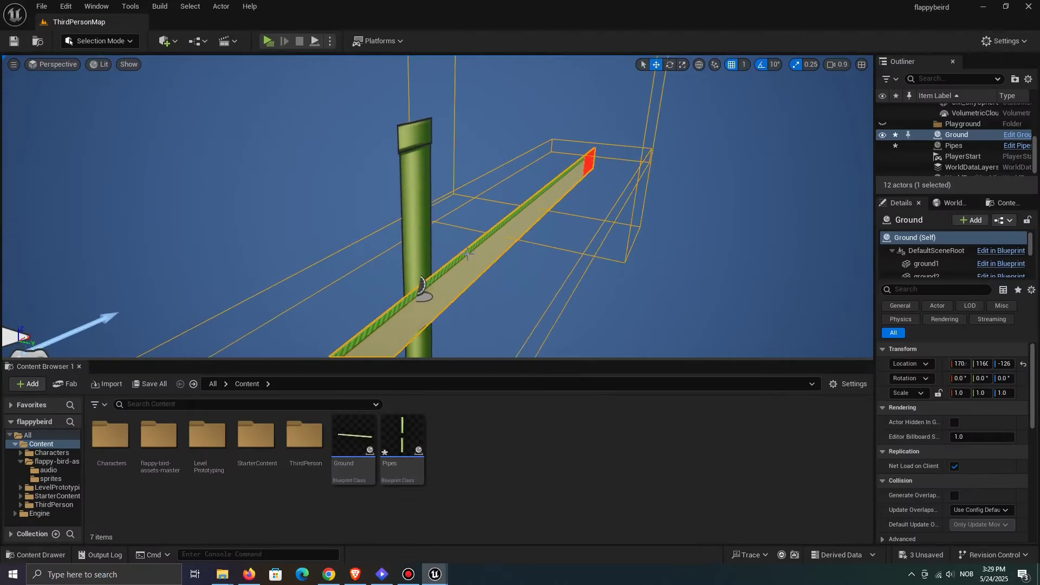
{"action": "left_click", "coordinate": [421, 233]}
{"action": "right_click_drag", "start_coordinate": [421, 233], "coordinate": [485, 227]}
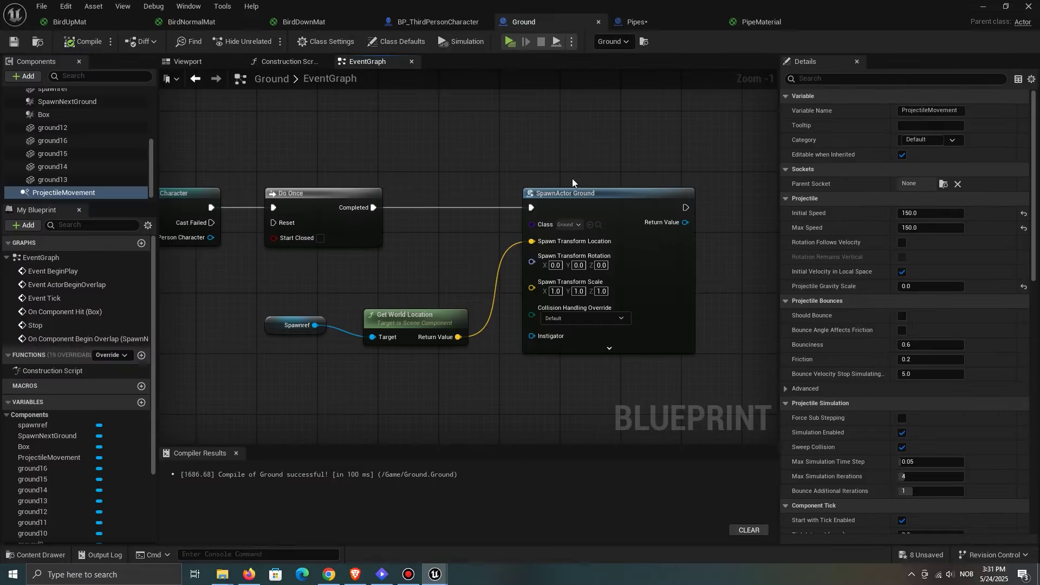
Step: Copy the Stop event, Projectile Movement, Is Valid and Destroy Component nodes from the Ground event graph into the Pipes event graph
{"action": "scroll", "coordinate": [573, 195], "scroll_direction": "down", "scroll_amount": 4}
{"action": "right_click_drag", "start_coordinate": [574, 210], "coordinate": [451, 148]}
{"action": "scroll", "coordinate": [399, 249], "scroll_direction": "up", "scroll_amount": 4}
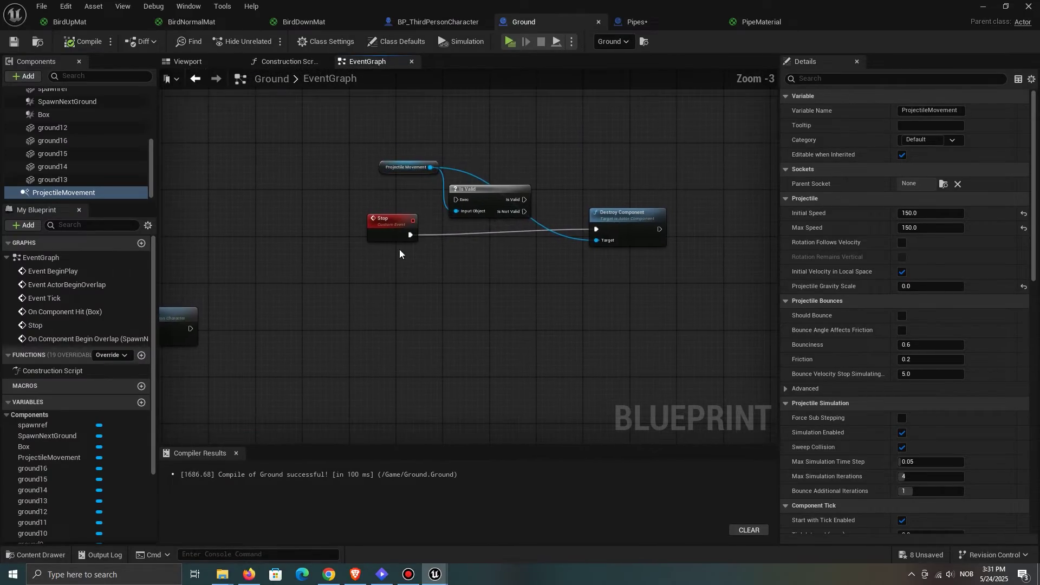
{"action": "left_click", "coordinate": [596, 161]}
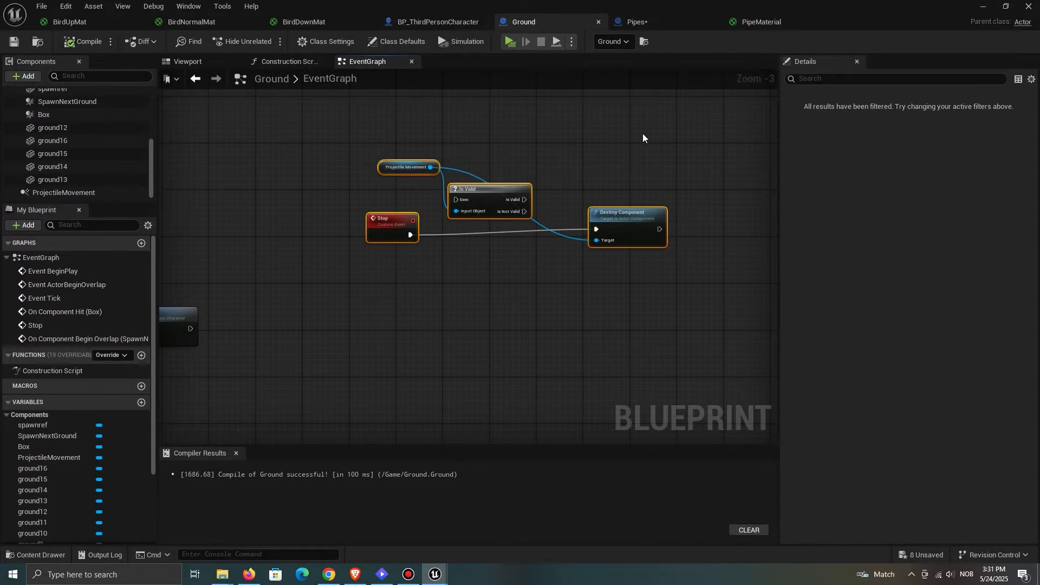
{"action": "left_click", "coordinate": [665, 25]}
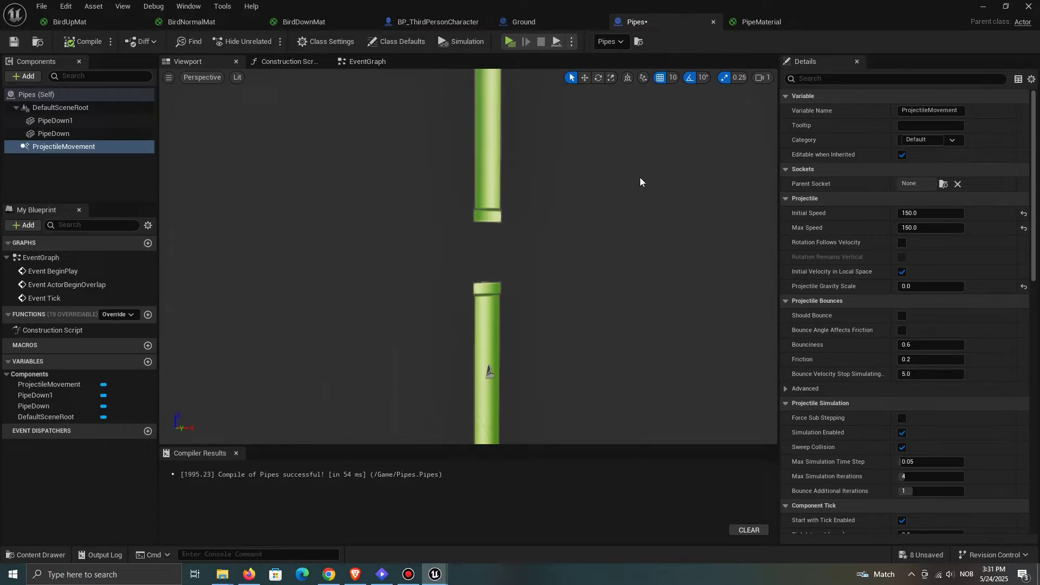
{"action": "left_click", "coordinate": [371, 64]}
{"action": "right_click_drag", "start_coordinate": [672, 220], "coordinate": [471, 230]}
{"action": "scroll", "coordinate": [597, 227], "scroll_direction": "down", "scroll_amount": 2}
{"action": "right_click_drag", "start_coordinate": [597, 227], "coordinate": [433, 249]}
{"action": "key", "text": "ctrl+v"}
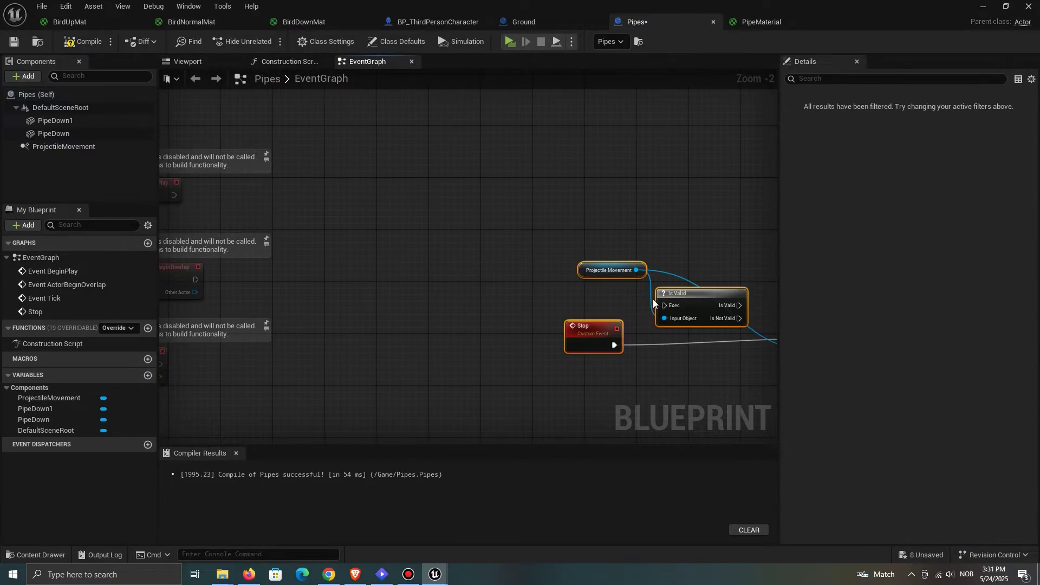
Step: Wire the Stop event in Pipes into Is Valid, and its Is Valid output into Destroy Component
{"action": "right_click_drag", "start_coordinate": [637, 333], "coordinate": [512, 328]}
{"action": "left_click", "coordinate": [512, 328]}
{"action": "left_click_drag", "start_coordinate": [497, 334], "coordinate": [543, 292]}
{"action": "left_click_drag", "start_coordinate": [618, 292], "coordinate": [698, 324]}
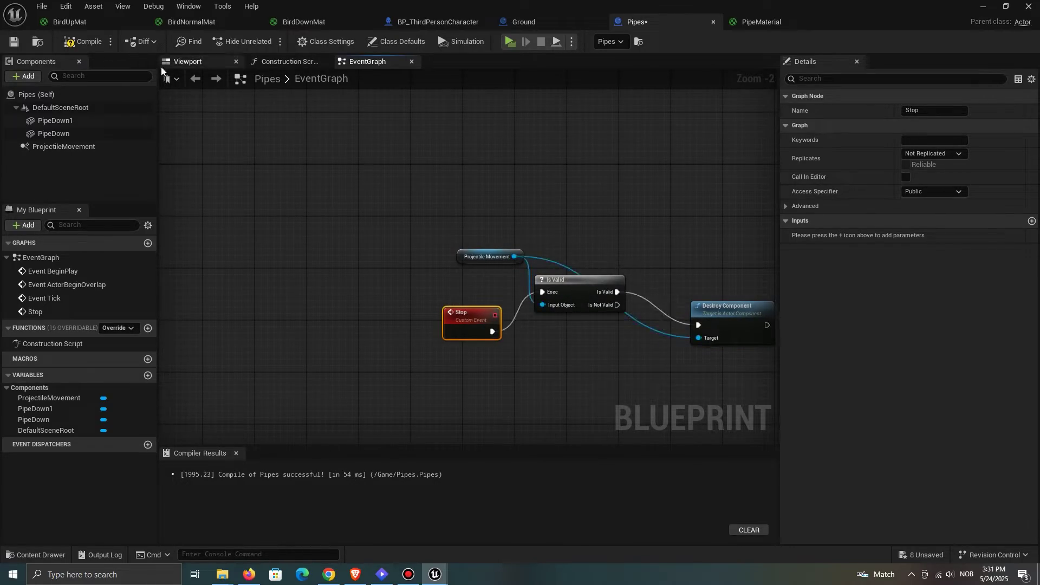
Step: Save all assets and add a second For Each Loop beyond the ground loop in the BP_ThirdPersonCharacter event graph
{"action": "left_click", "coordinate": [444, 24]}
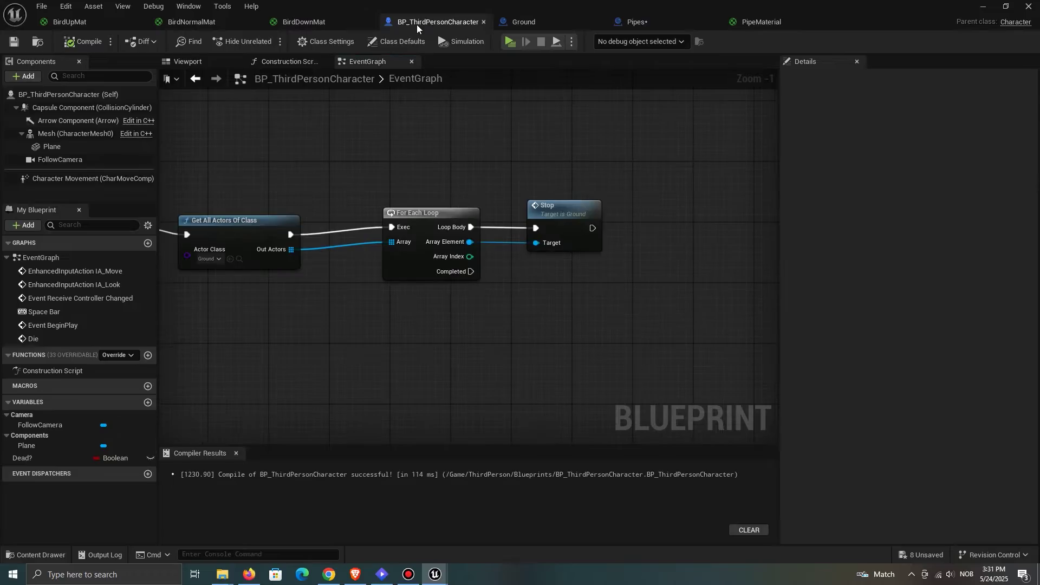
{"action": "key", "text": "ctrl+shift+s"}
{"action": "right_click_drag", "start_coordinate": [523, 219], "coordinate": [350, 157]}
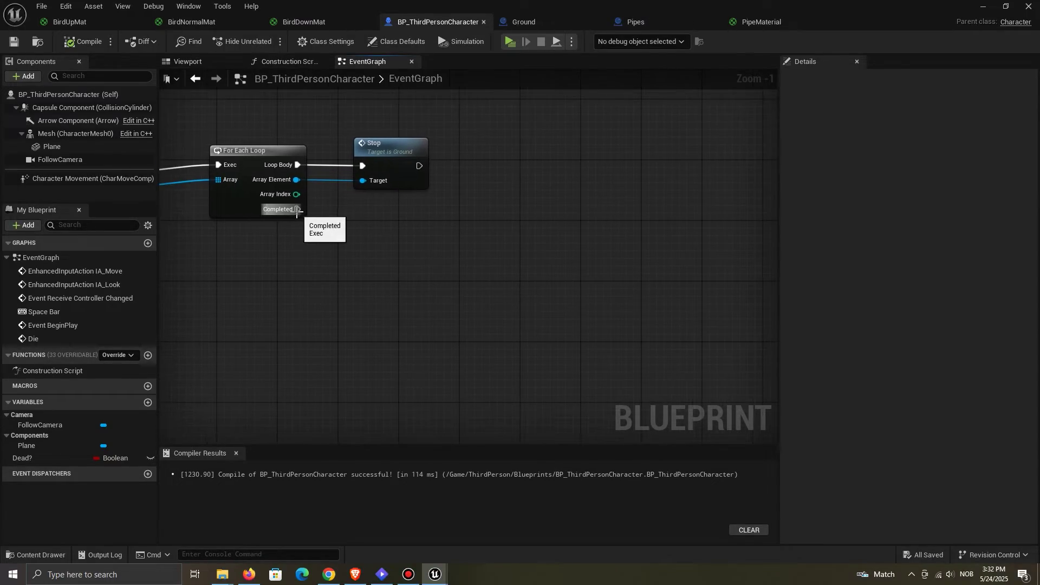
{"action": "left_click_drag", "start_coordinate": [297, 209], "coordinate": [374, 255]}
{"action": "type", "text": "for each"}
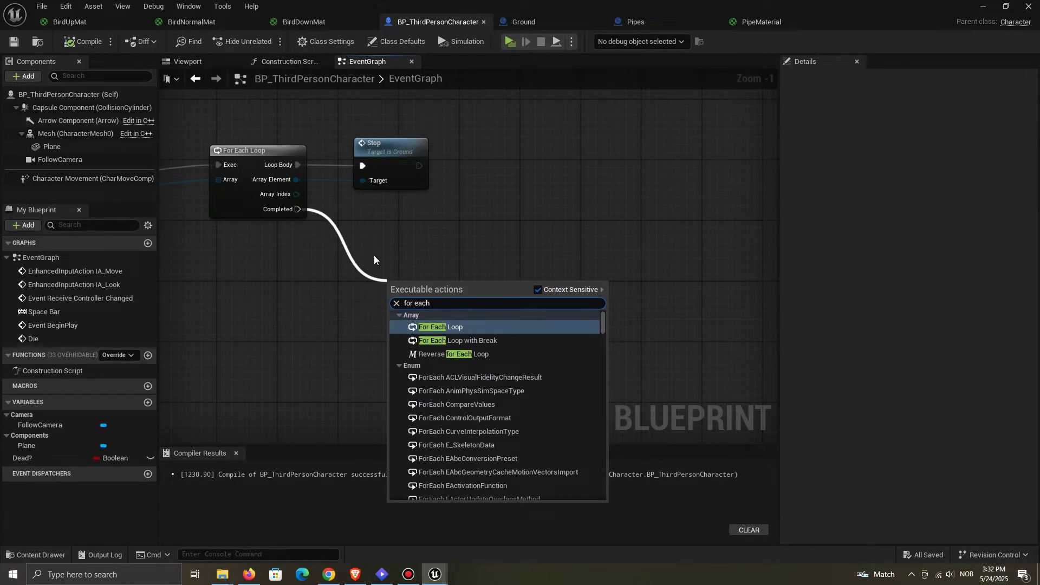
{"action": "left_click", "coordinate": [466, 327]}
{"action": "right_click_drag", "start_coordinate": [409, 322], "coordinate": [618, 333]}
{"action": "right_click_drag", "start_coordinate": [508, 312], "coordinate": [430, 257]}
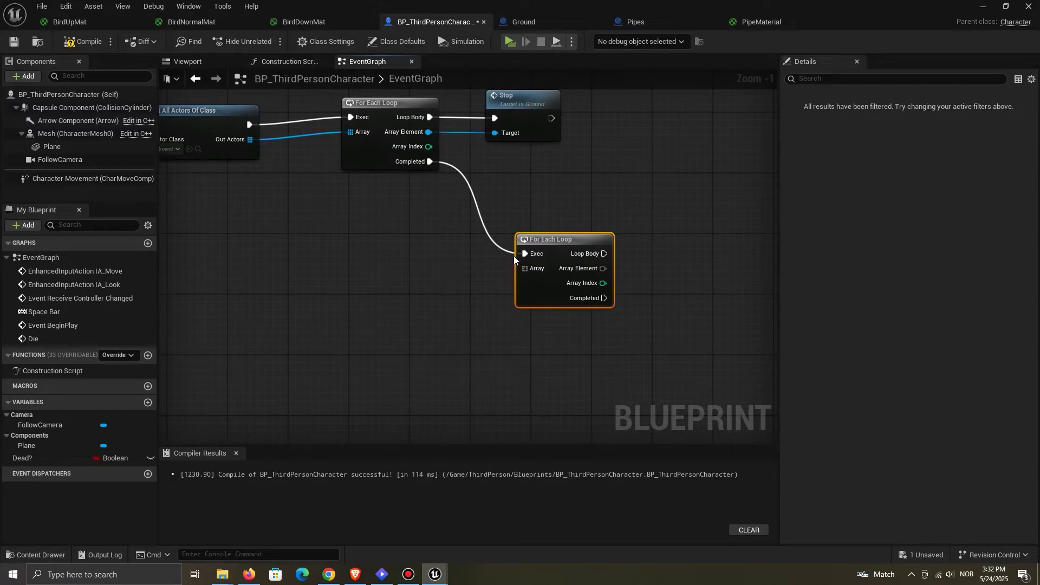
{"action": "left_click_drag", "start_coordinate": [540, 238], "coordinate": [632, 300]}
Step: Add a Get All Actors Of Class node on the ground loop's Completed output with Pipes as the actor class
{"action": "left_click_drag", "start_coordinate": [432, 162], "coordinate": [452, 272]}
{"action": "type", "text": "get all actor"}
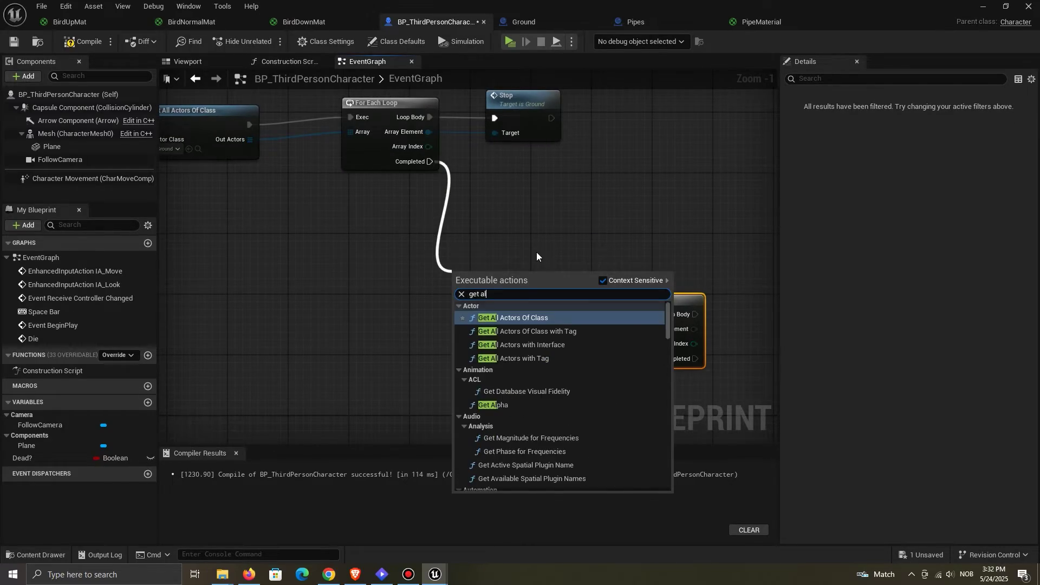
{"action": "left_click", "coordinate": [533, 318]}
{"action": "left_click", "coordinate": [484, 315]}
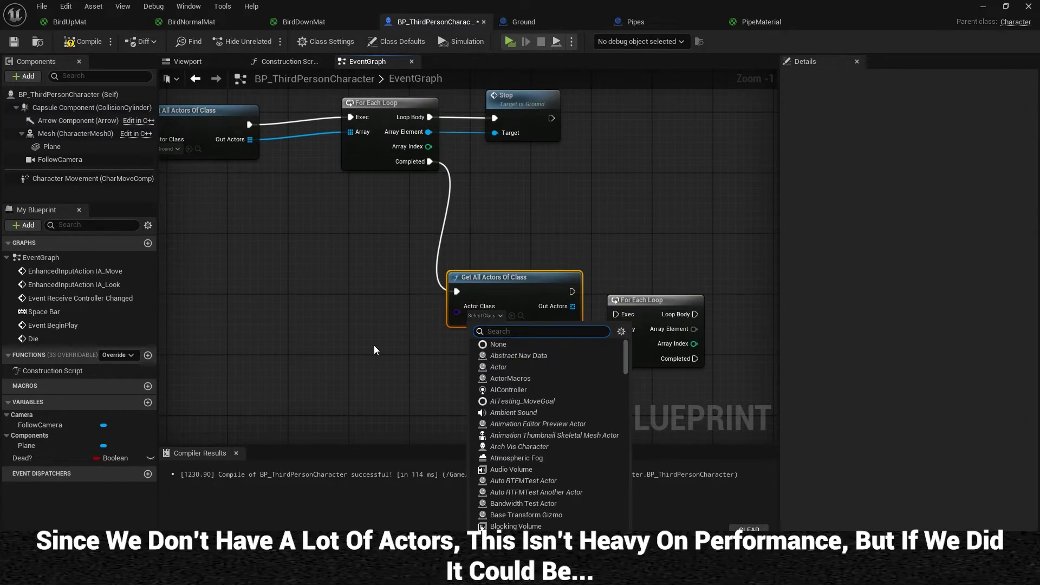
{"action": "type", "text": "pipe"}
{"action": "left_click", "coordinate": [497, 356]}
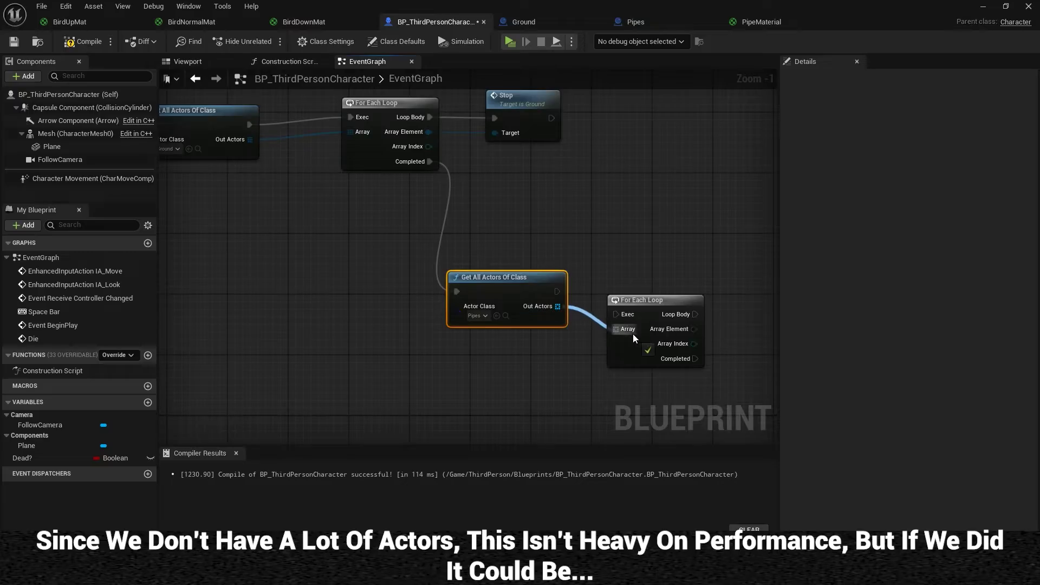
Step: Feed the found pipes into the second For Each Loop and call Stop on each array element from its loop body
{"action": "right_click_drag", "start_coordinate": [617, 316], "coordinate": [482, 295]}
{"action": "left_click_drag", "start_coordinate": [560, 307], "coordinate": [594, 312]}
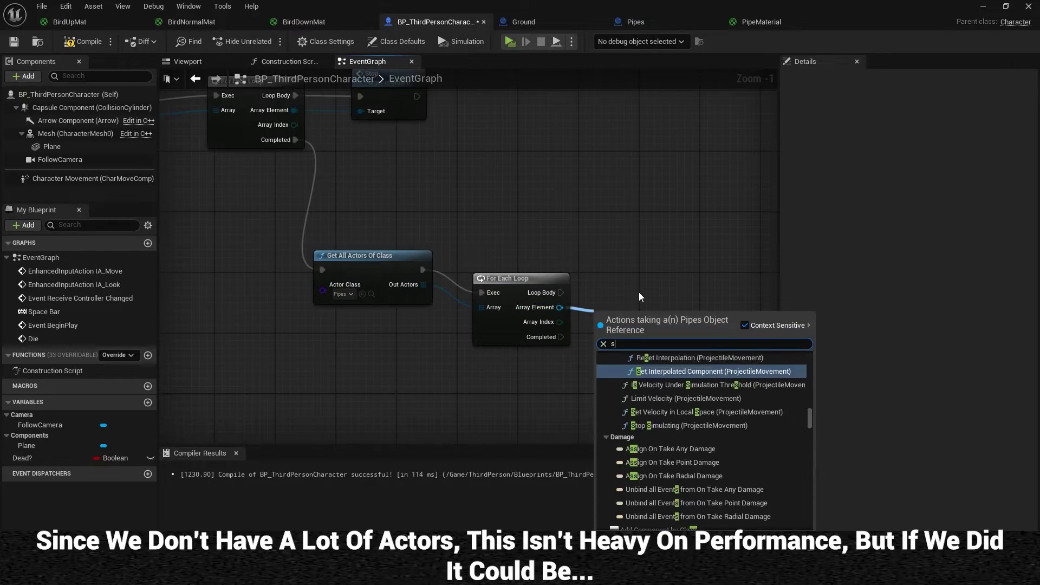
{"action": "type", "text": "stop"}
{"action": "left_click", "coordinate": [626, 368]}
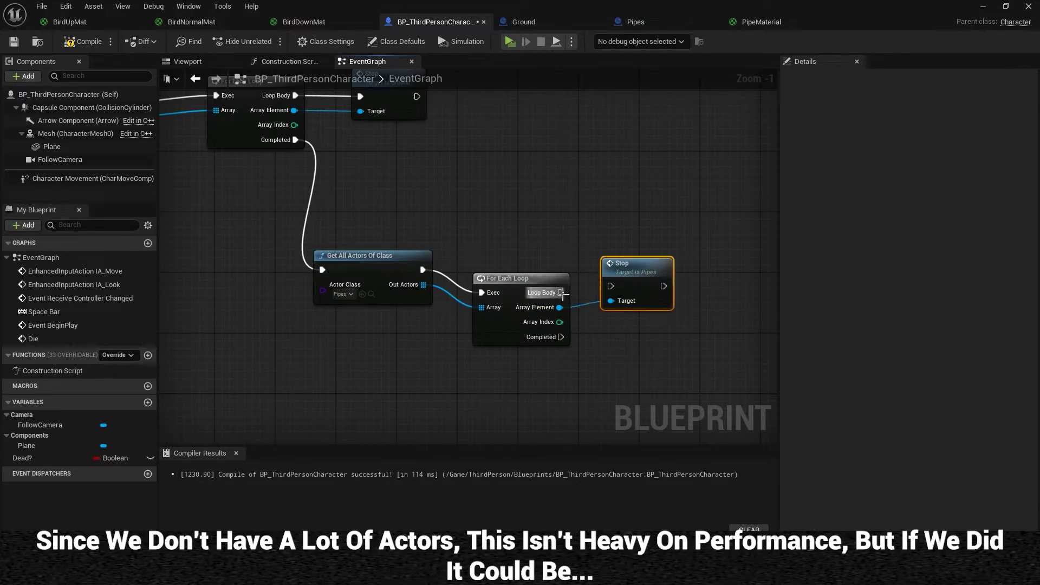
{"action": "left_click_drag", "start_coordinate": [608, 288], "coordinate": [610, 287]}
{"action": "left_click_drag", "start_coordinate": [644, 260], "coordinate": [636, 283]}
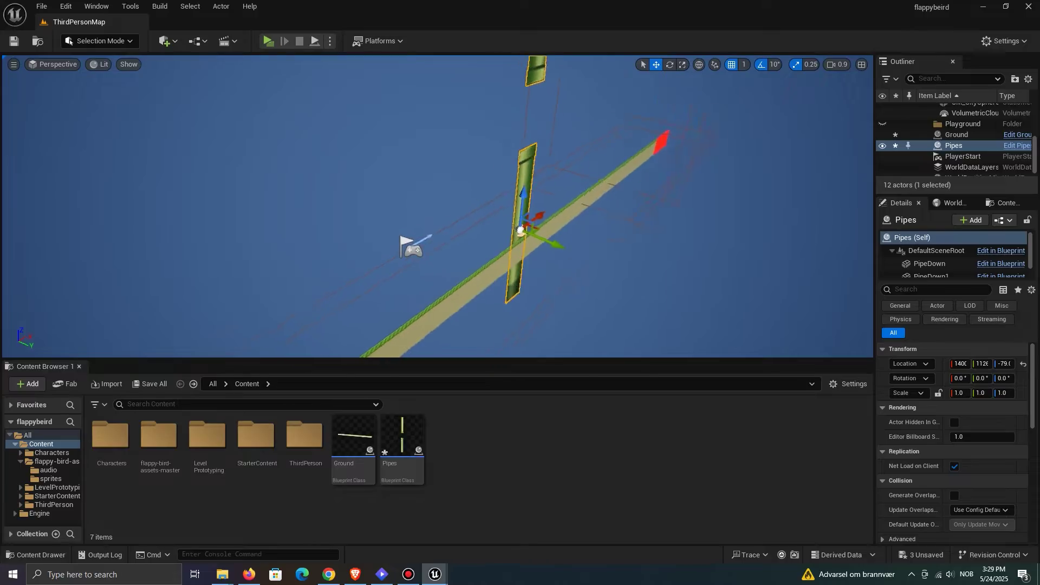
Step: Add a Plane actor to the level near the player start and rotate it 90 degrees on X
{"action": "left_click", "coordinate": [102, 8]}
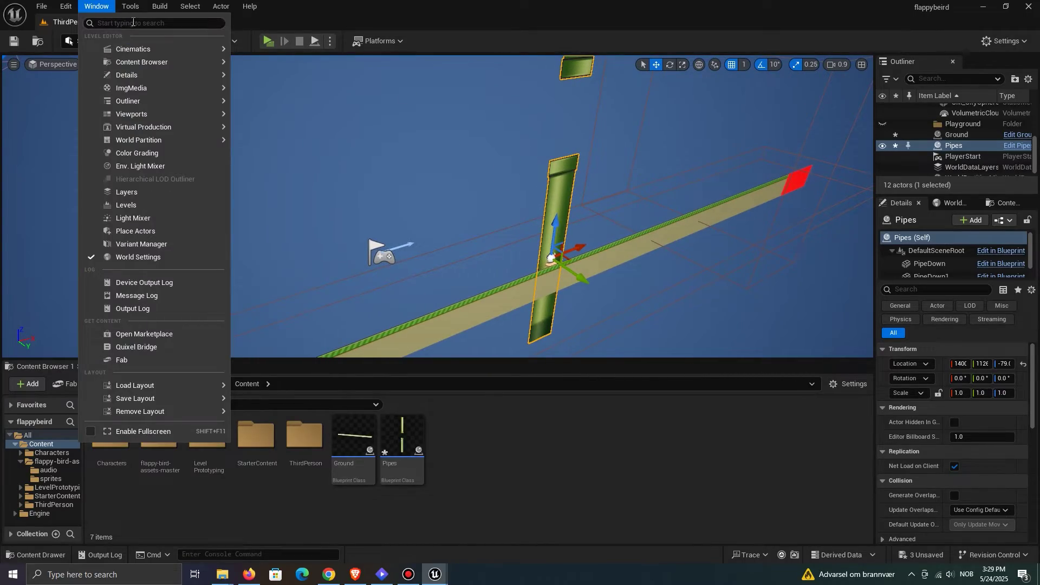
{"action": "left_click", "coordinate": [162, 231]}
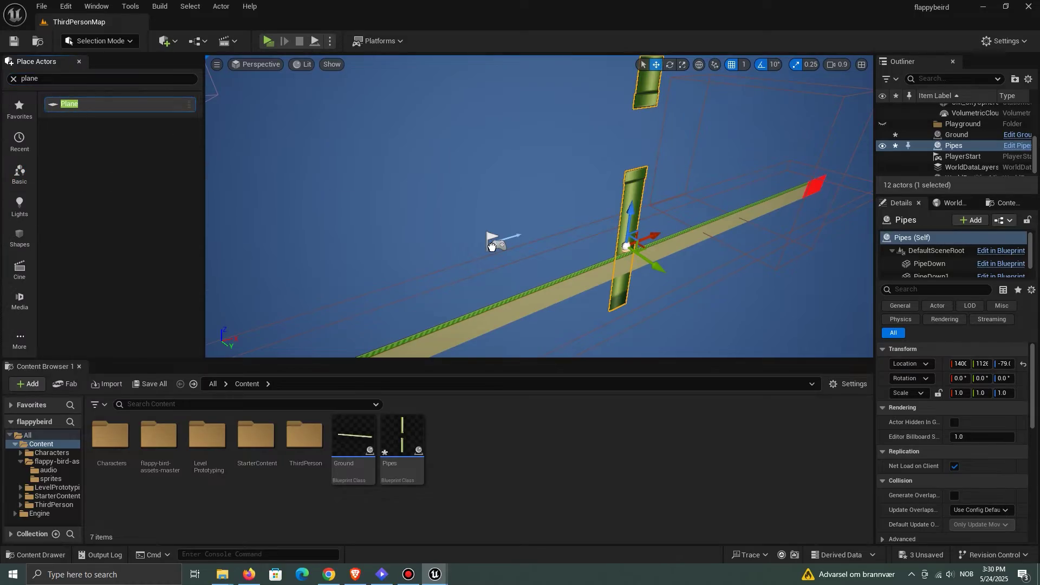
{"action": "left_click_drag", "start_coordinate": [492, 246], "coordinate": [536, 276]}
{"action": "left_click", "coordinate": [14, 79]}
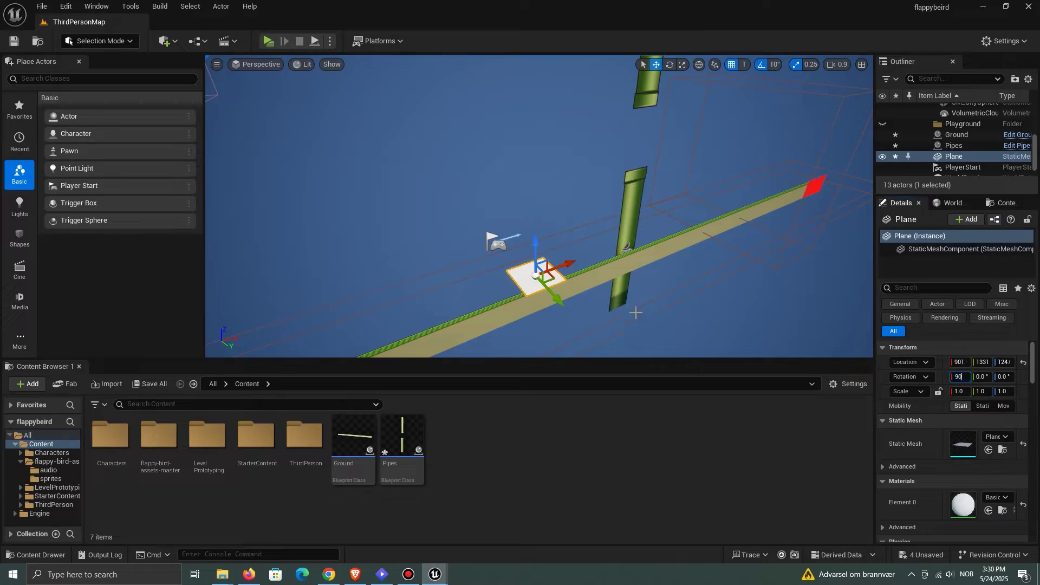
{"action": "right_click_drag", "start_coordinate": [580, 259], "coordinate": [594, 274]}
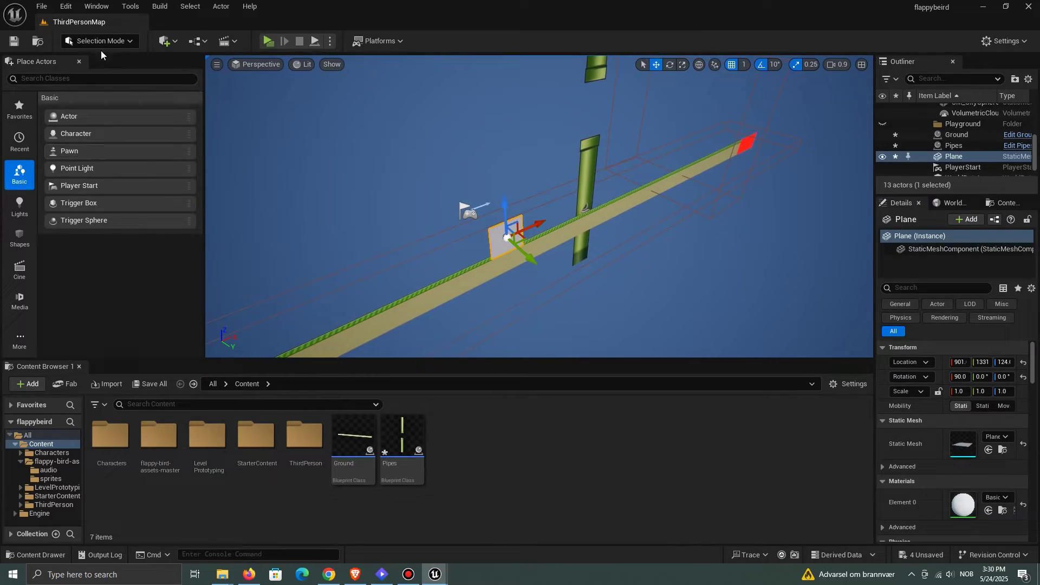
{"action": "left_click", "coordinate": [80, 61]}
Step: Create a day material from the background-day texture in the flappy-bird-assets-master sprites folder
{"action": "double_click", "coordinate": [158, 436]}
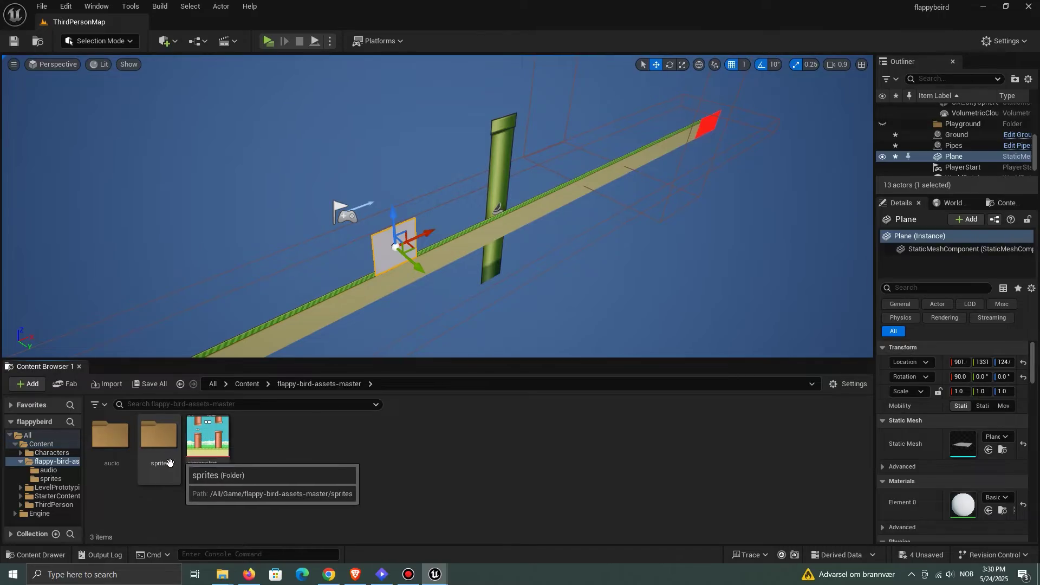
{"action": "double_click", "coordinate": [168, 450]}
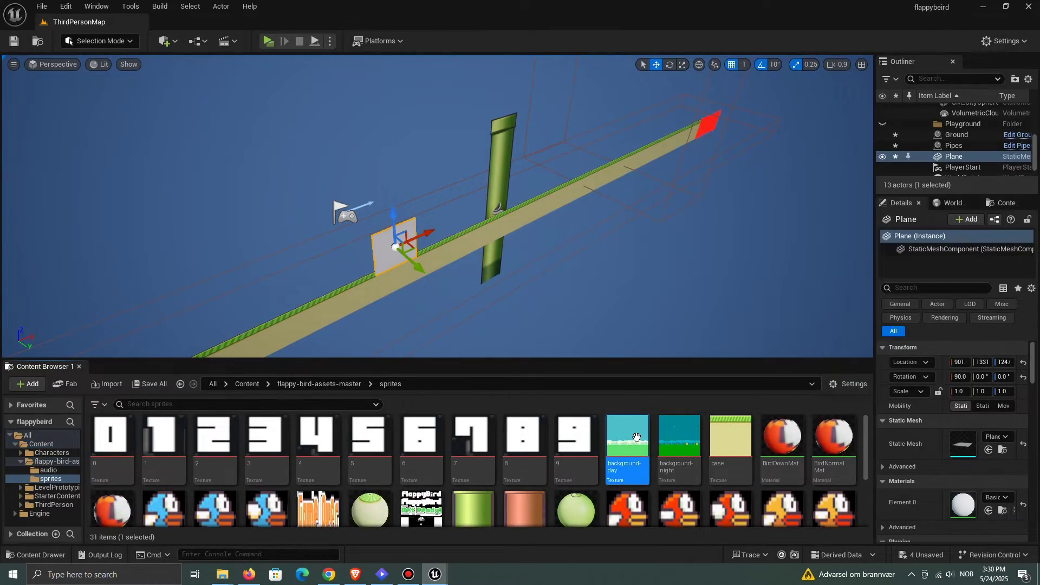
{"action": "right_click", "coordinate": [643, 436]}
{"action": "left_click", "coordinate": [704, 146]}
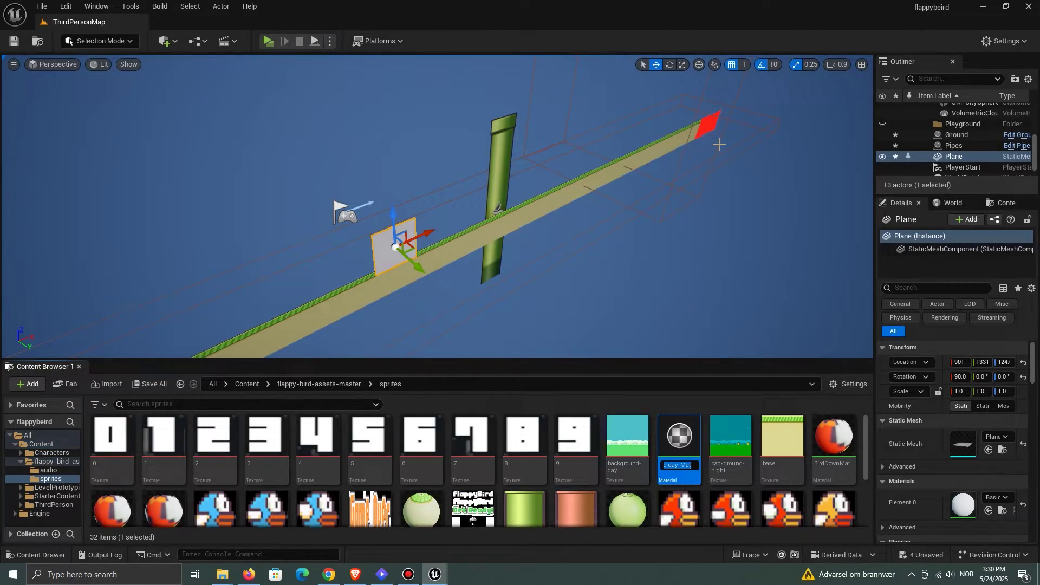
{"action": "type", "text": "d"}
{"action": "key", "text": "Return"}
Step: Create a night material from the background-night texture in the sprites folder
{"action": "right_click", "coordinate": [689, 422]}
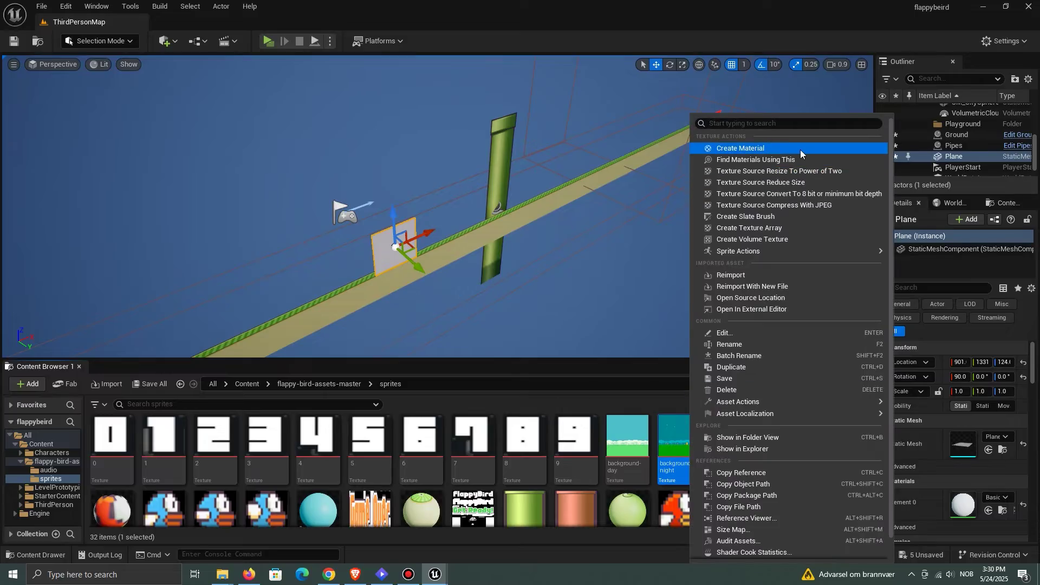
{"action": "left_click", "coordinate": [800, 149]}
{"action": "type", "text": "NightM"}
{"action": "key", "text": "Return"}
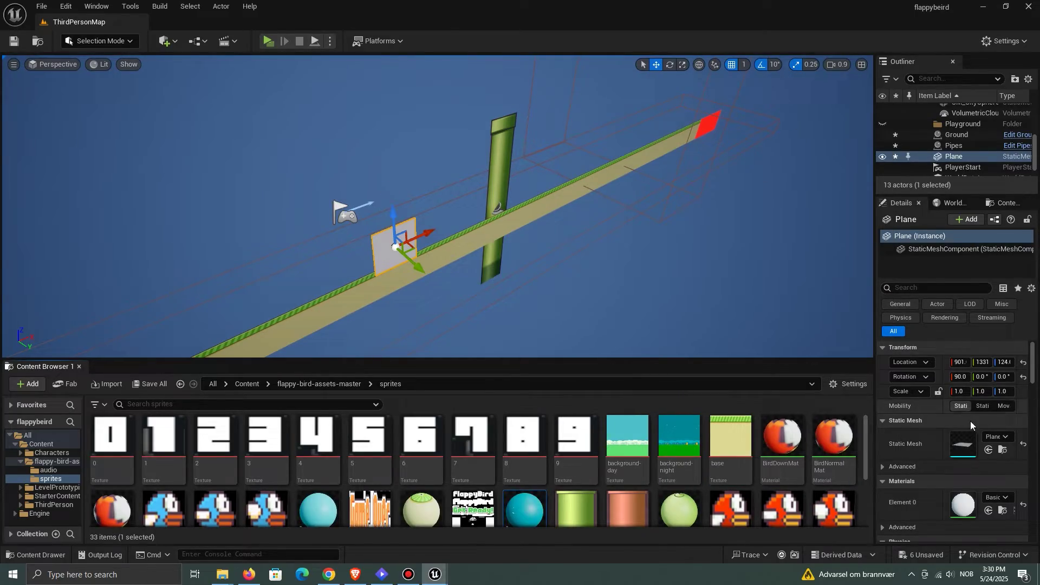
Step: Apply the day material to the plane and scale it to 15 on X and 25 on Y
{"action": "left_click", "coordinate": [1001, 497]}
{"action": "type", "text": "day"}
{"action": "left_click", "coordinate": [969, 381]}
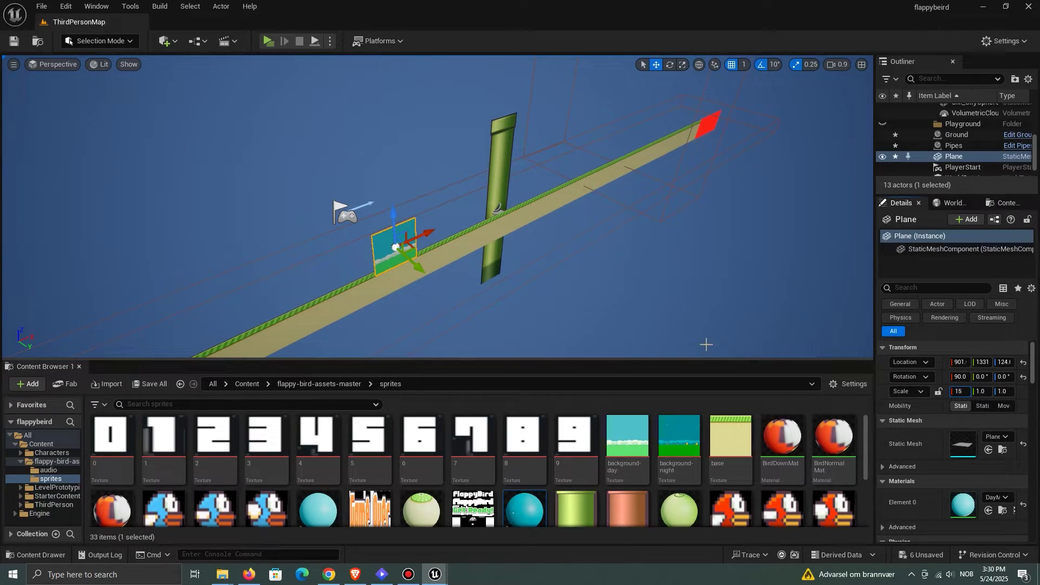
{"action": "key", "text": "Return"}
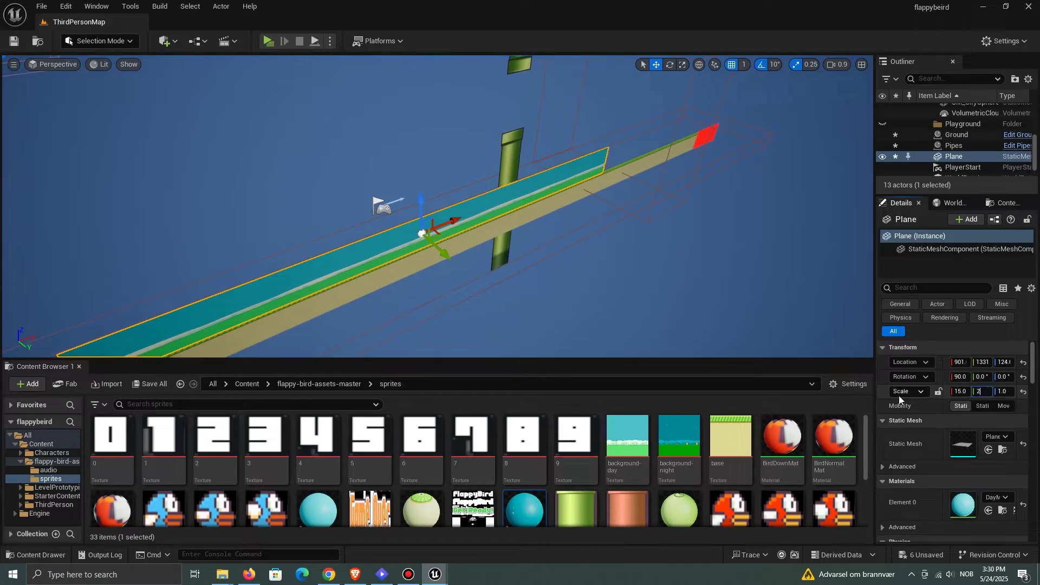
{"action": "key", "text": "Return"}
Step: Move the background plane back behind the pipes to about 350 on Y
{"action": "key", "text": "s"}
{"action": "right_click_drag", "start_coordinate": [596, 221], "coordinate": [578, 221]}
{"action": "left_click_drag", "start_coordinate": [554, 217], "coordinate": [461, 141]}
{"action": "right_click_drag", "start_coordinate": [461, 141], "coordinate": [433, 105]}
{"action": "key", "text": "d"}
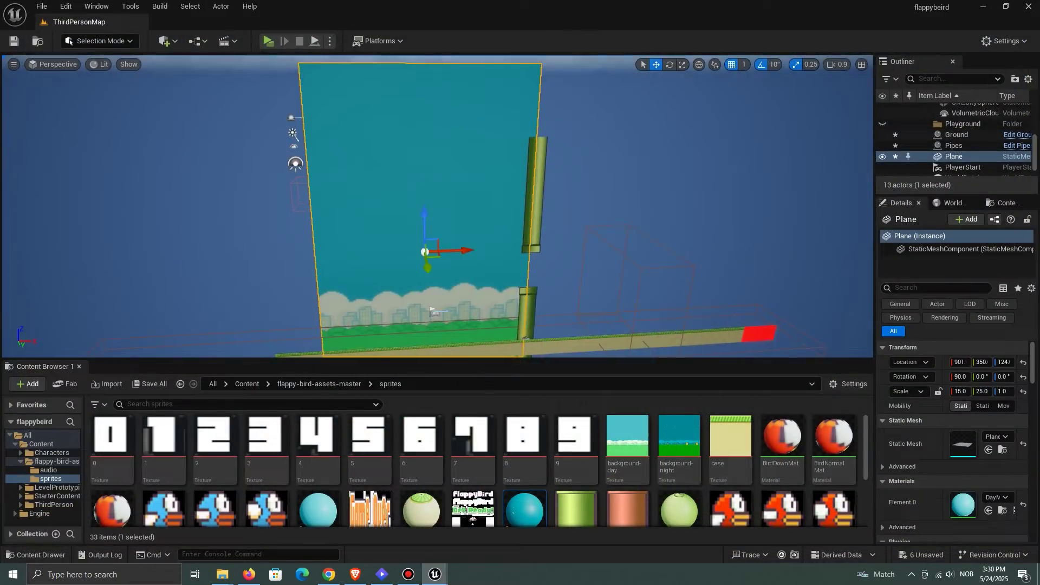
{"action": "right_click_drag", "start_coordinate": [506, 262], "coordinate": [502, 261]}
{"action": "key", "text": "s"}
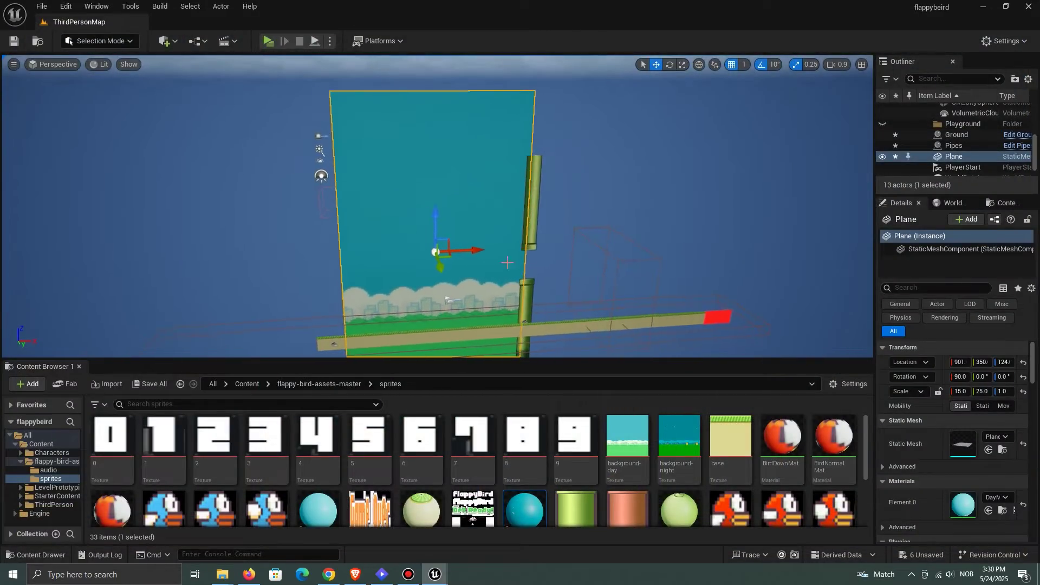
Step: Raise the background plane to about 234 on Z, checking its height against the ground in the play preview
{"action": "left_click_drag", "start_coordinate": [443, 207], "coordinate": [443, 166]}
{"action": "left_click", "coordinate": [267, 42]}
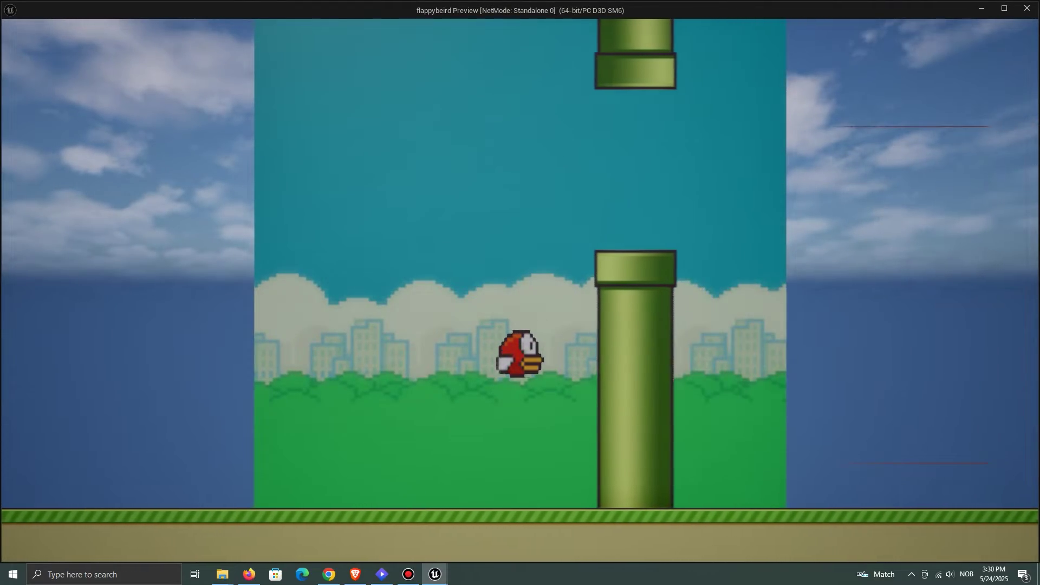
{"action": "key", "text": "Escape"}
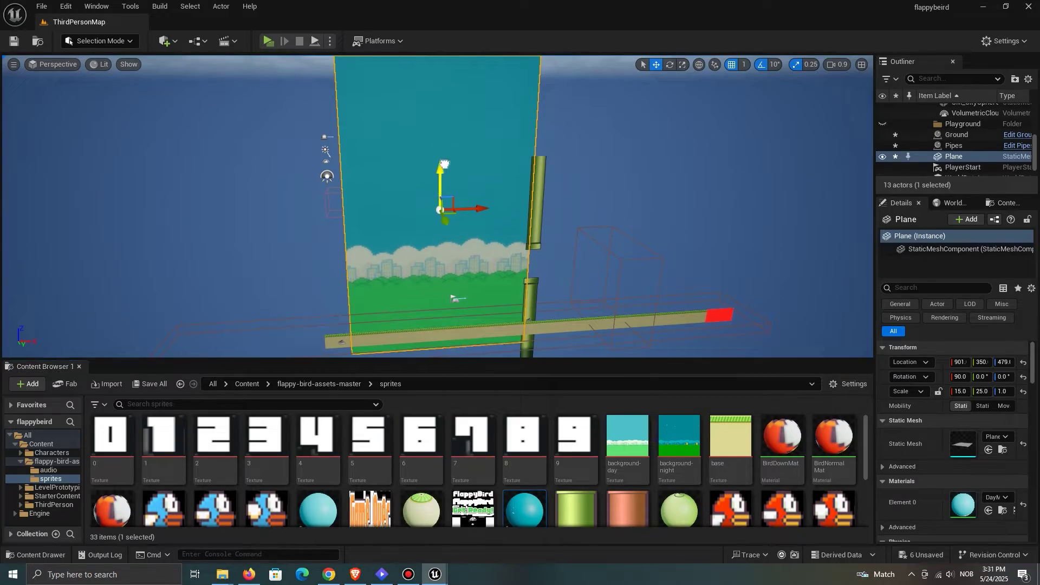
{"action": "left_click_drag", "start_coordinate": [444, 164], "coordinate": [447, 198]}
{"action": "left_click", "coordinate": [269, 42]}
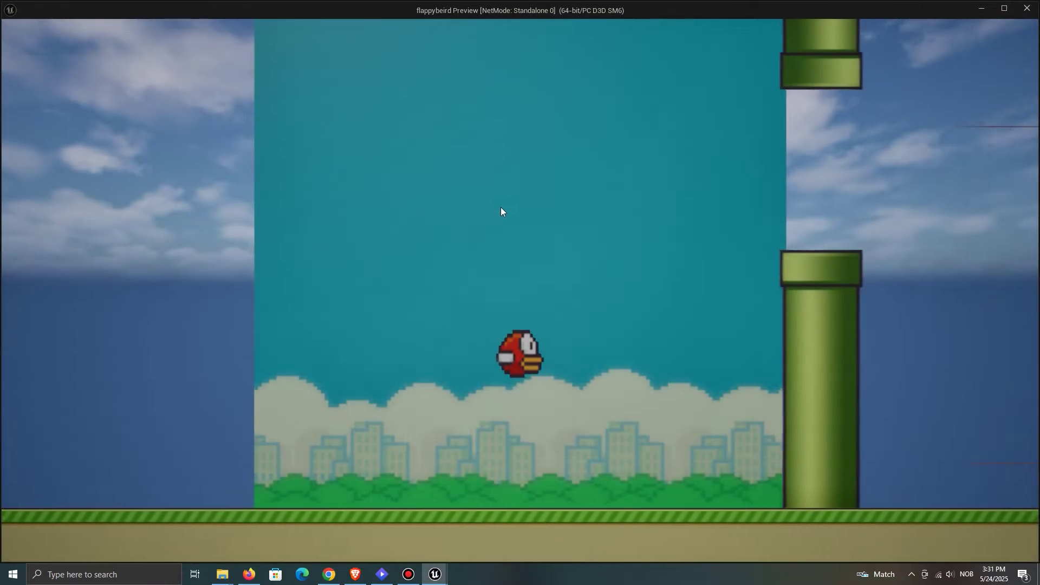
{"action": "key", "text": "Escape"}
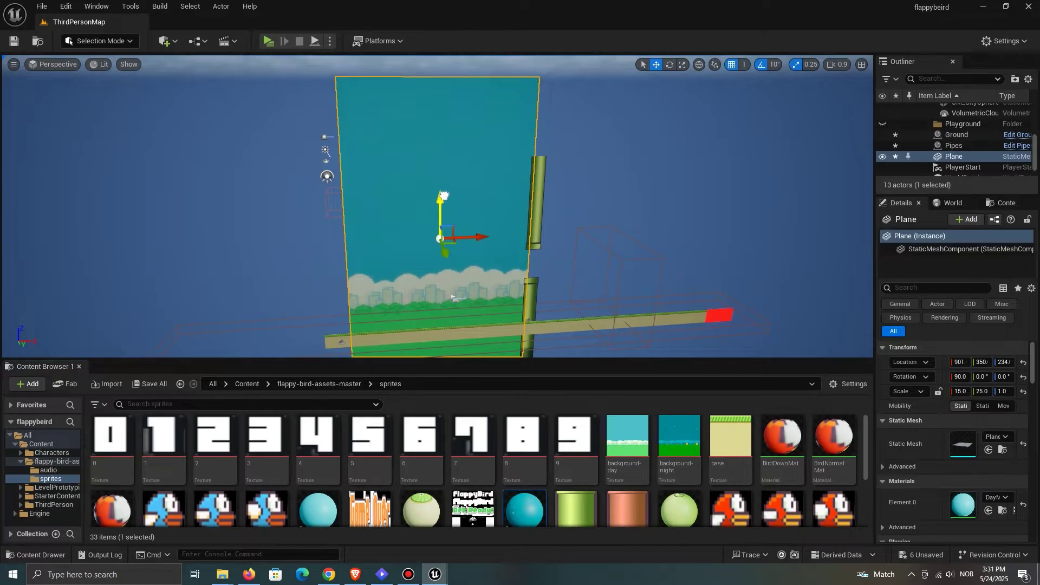
Step: Duplicate the background plane on both sides so the day backdrop spans the whole camera view
{"action": "left_click", "coordinate": [743, 64]}
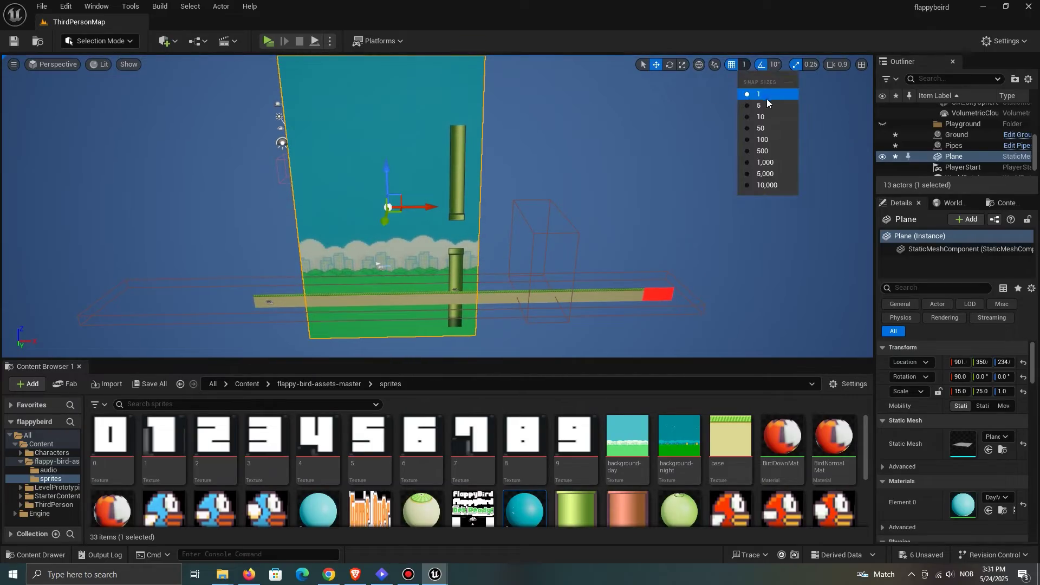
{"action": "left_click_drag", "start_coordinate": [466, 217], "coordinate": [676, 124], "text": "alt"}
{"action": "scroll", "coordinate": [650, 136], "scroll_direction": "up", "scroll_amount": 1}
{"action": "right_click_drag", "start_coordinate": [676, 124], "coordinate": [572, 159]}
{"action": "left_click", "coordinate": [627, 149]}
{"action": "left_click_drag", "start_coordinate": [539, 165], "coordinate": [301, 139], "text": "alt"}
Step: Playtest the game by flapping the bird past the pipes in front of the widened backdrop
{"action": "left_click", "coordinate": [266, 39]}
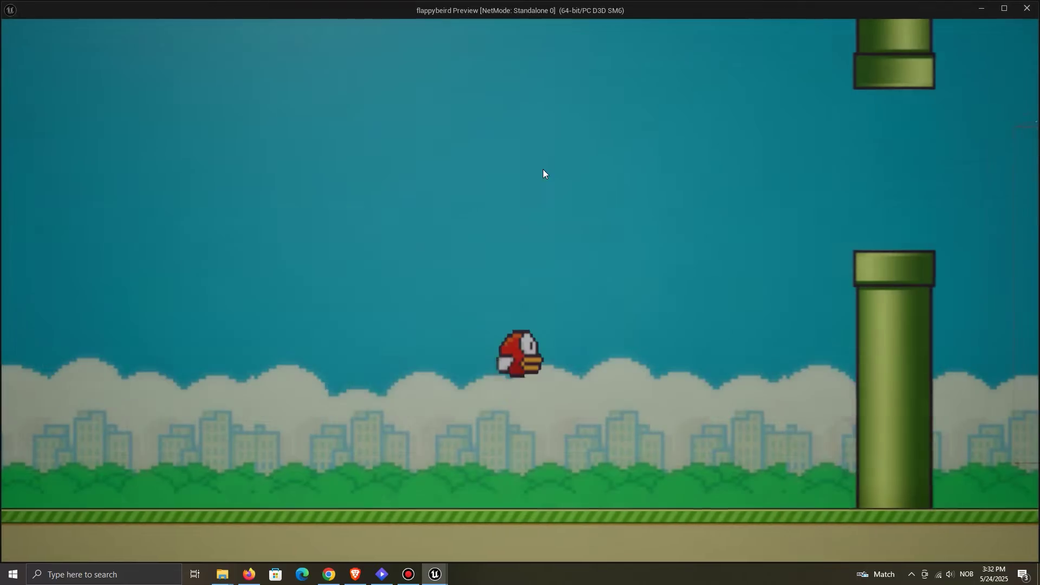
{"action": "left_click", "coordinate": [965, 257]}
{"action": "left_click", "coordinate": [965, 257]}
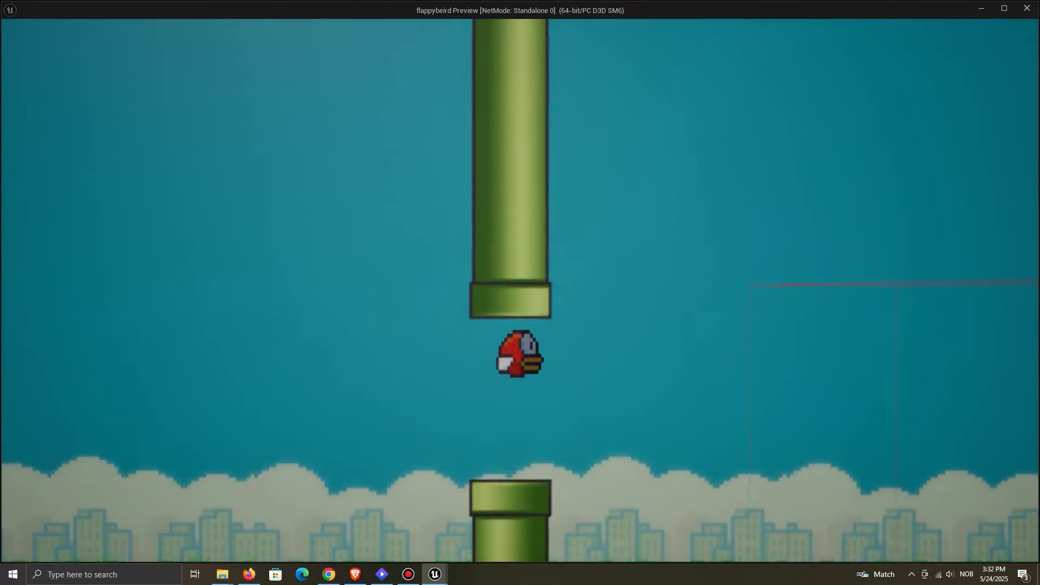
{"action": "left_click", "coordinate": [965, 257]}
{"action": "key", "text": "Escape"}
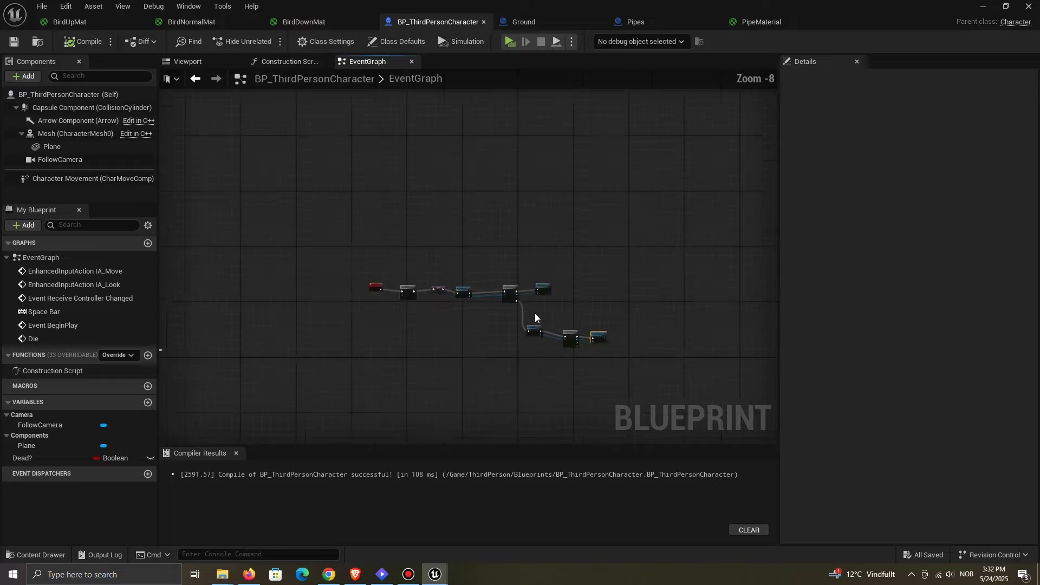
Step: Add a comment titled Die above the Die event in the BP_ThirdPersonCharacter event graph and change its comment color
{"action": "type", "text": "cDie"}
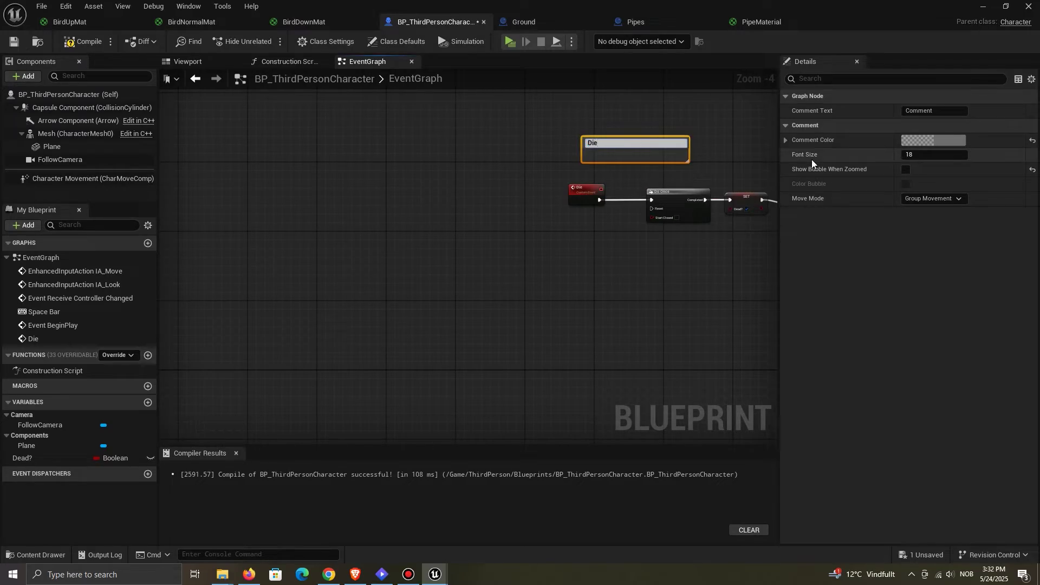
{"action": "key", "text": "Return"}
{"action": "left_click", "coordinate": [933, 140]}
{"action": "left_click_drag", "start_coordinate": [789, 259], "coordinate": [837, 239]}
{"action": "left_click", "coordinate": [873, 186]}
{"action": "left_click", "coordinate": [870, 410]}
{"action": "left_click_drag", "start_coordinate": [636, 142], "coordinate": [622, 142]}
{"action": "left_click", "coordinate": [528, 211]}
Step: Add a custom event named GameStart in the empty graph area above the BeginPlay nodes
{"action": "scroll", "coordinate": [513, 223], "scroll_direction": "down", "scroll_amount": 6}
{"action": "right_click_drag", "start_coordinate": [175, 246], "coordinate": [463, 227]}
{"action": "scroll", "coordinate": [464, 227], "scroll_direction": "up", "scroll_amount": 8}
{"action": "scroll", "coordinate": [430, 319], "scroll_direction": "down", "scroll_amount": 3}
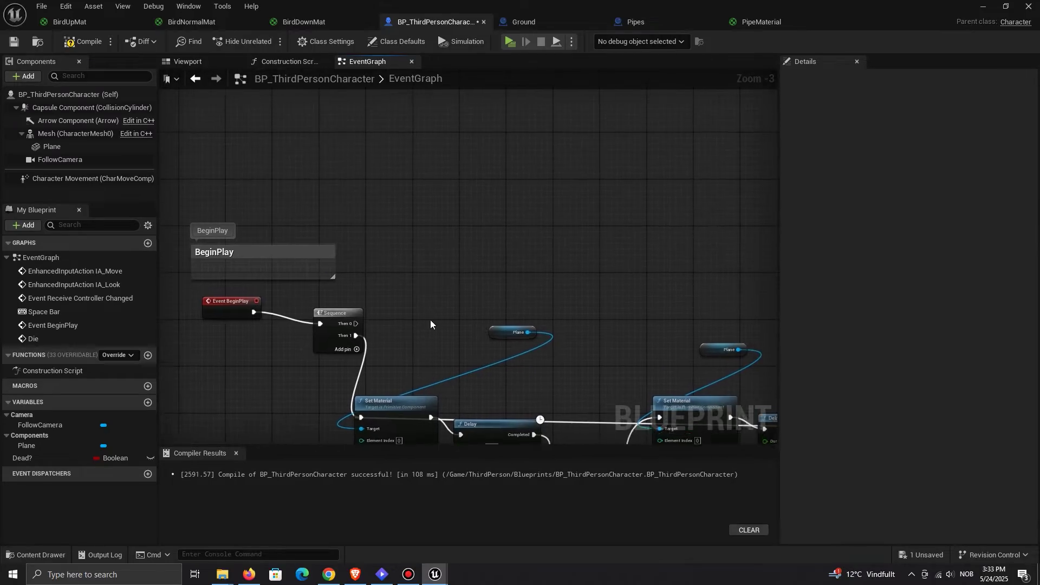
{"action": "right_click", "coordinate": [480, 229]}
{"action": "type", "text": "custom eve"}
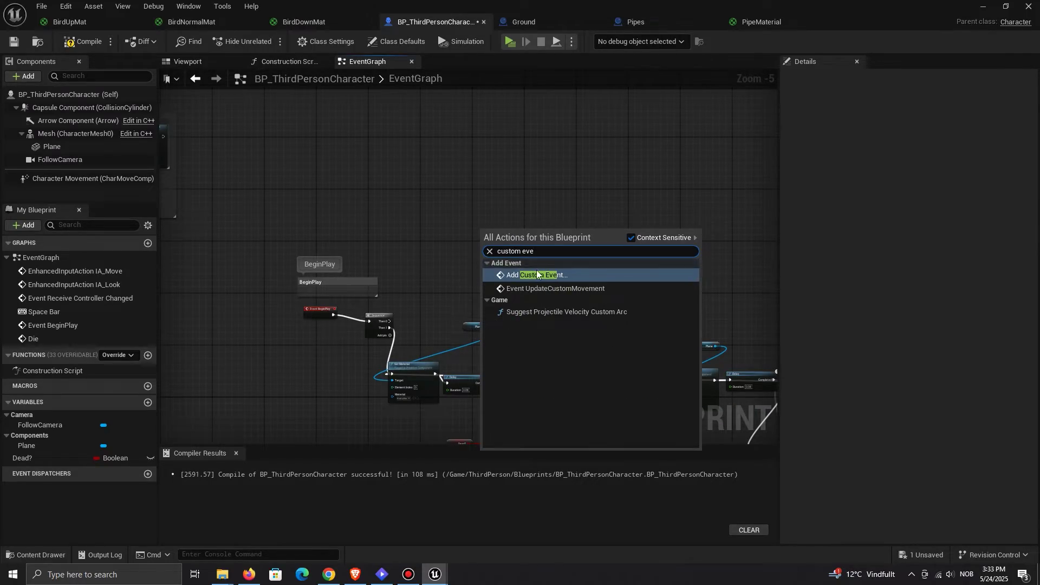
{"action": "left_click", "coordinate": [537, 270]}
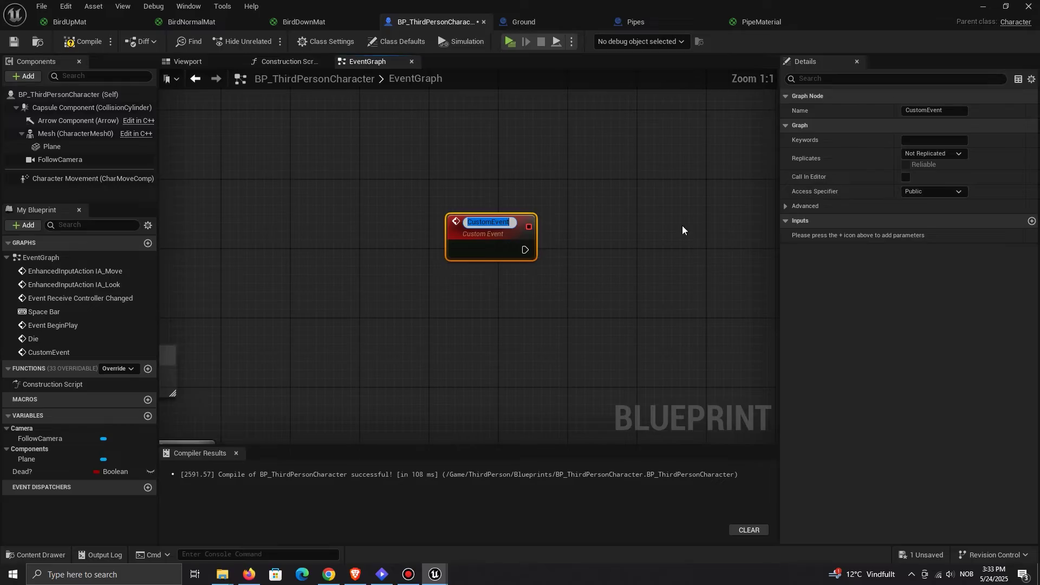
{"action": "type", "text": "GameOver"}
{"action": "key", "text": "Return"}
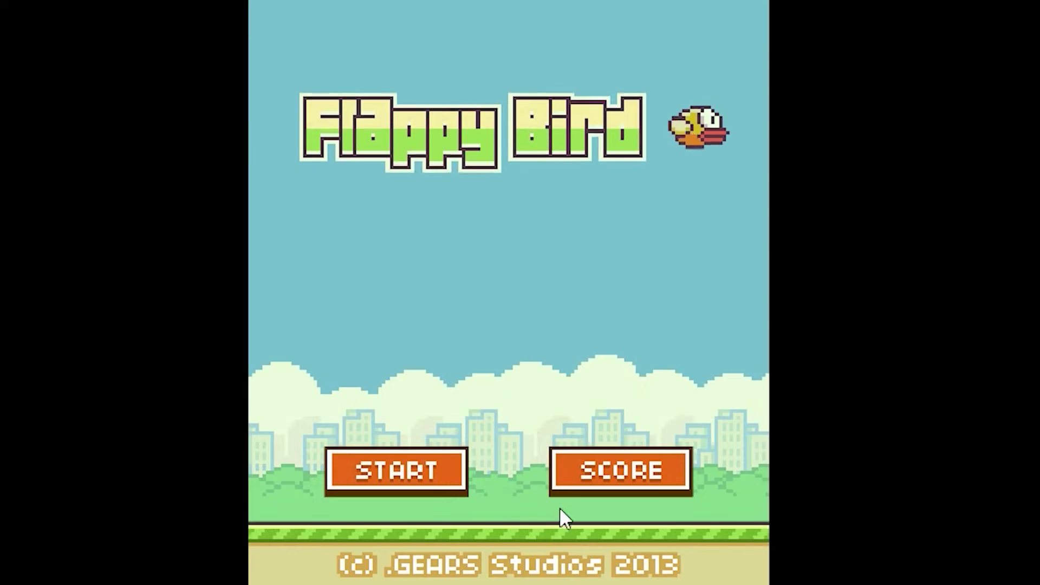
{"action": "left_click", "coordinate": [413, 481]}
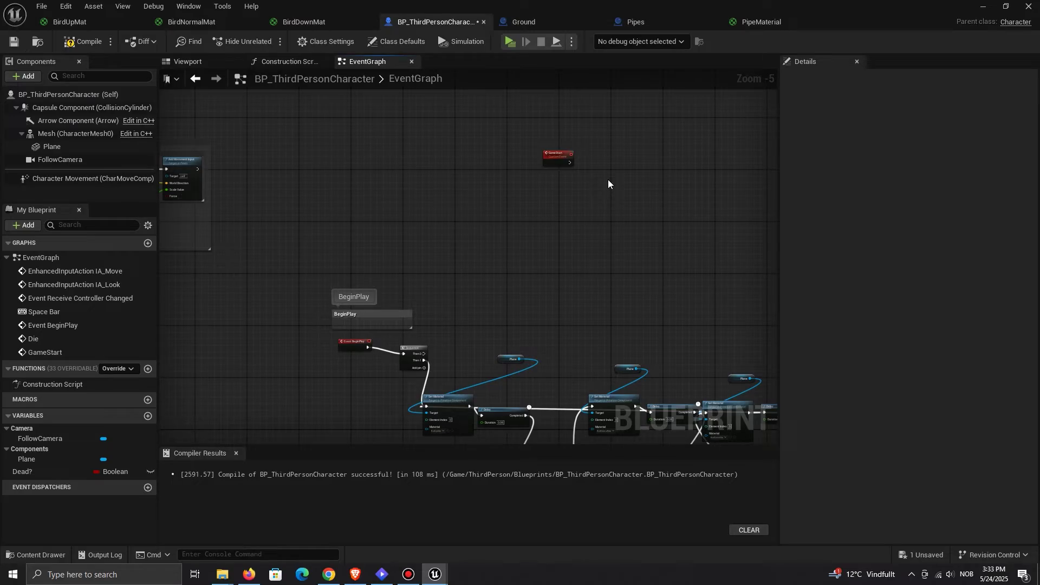
Step: Add a Spawn Actor from Class node on the GameStart event's output and place it well beyond the event
{"action": "right_click_drag", "start_coordinate": [614, 206], "coordinate": [450, 207]}
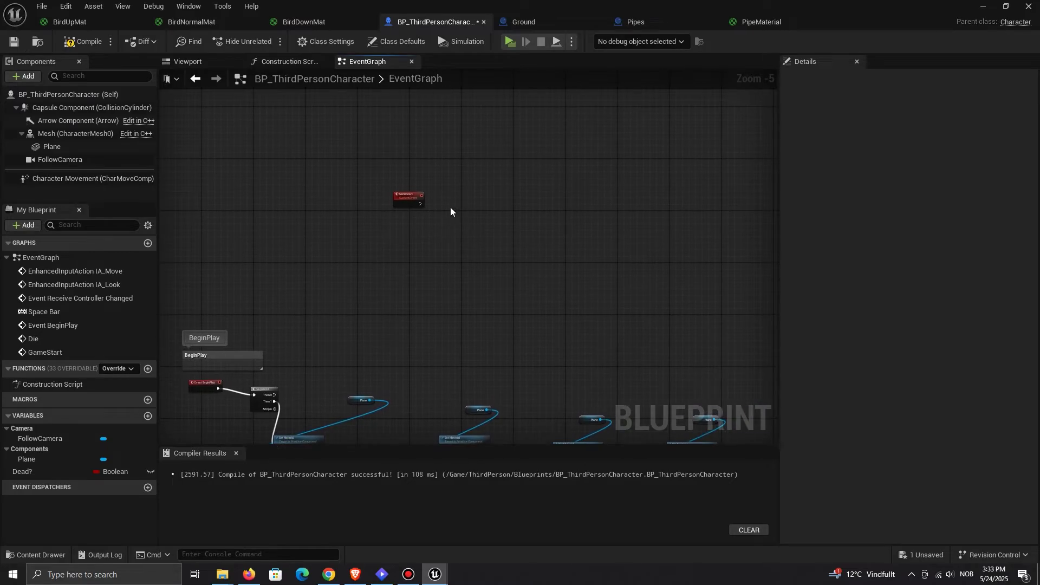
{"action": "scroll", "coordinate": [462, 202], "scroll_direction": "up", "scroll_amount": 5}
{"action": "left_click_drag", "start_coordinate": [360, 201], "coordinate": [522, 205]}
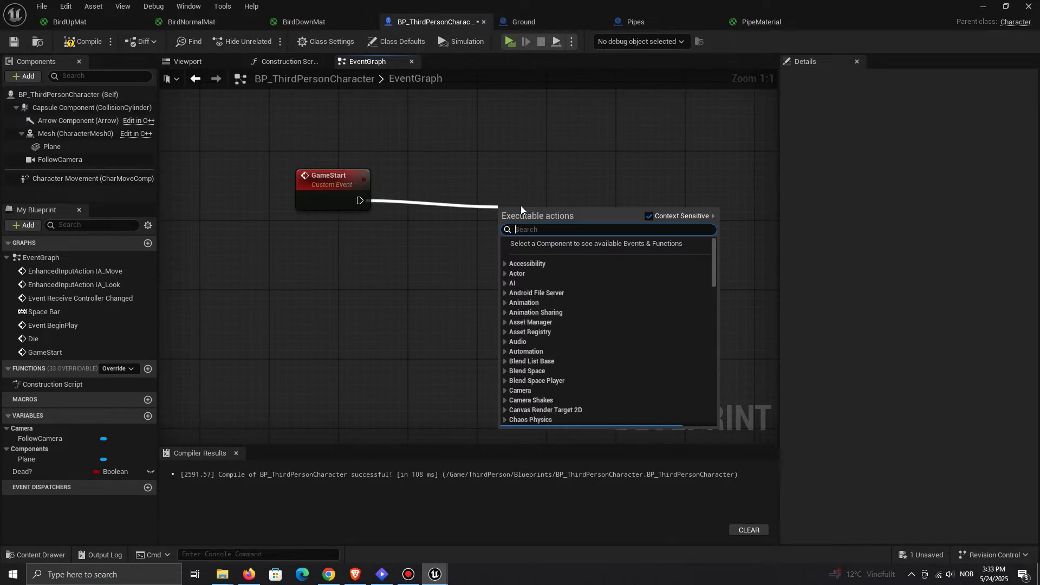
{"action": "type", "text": "spawn actor fro"}
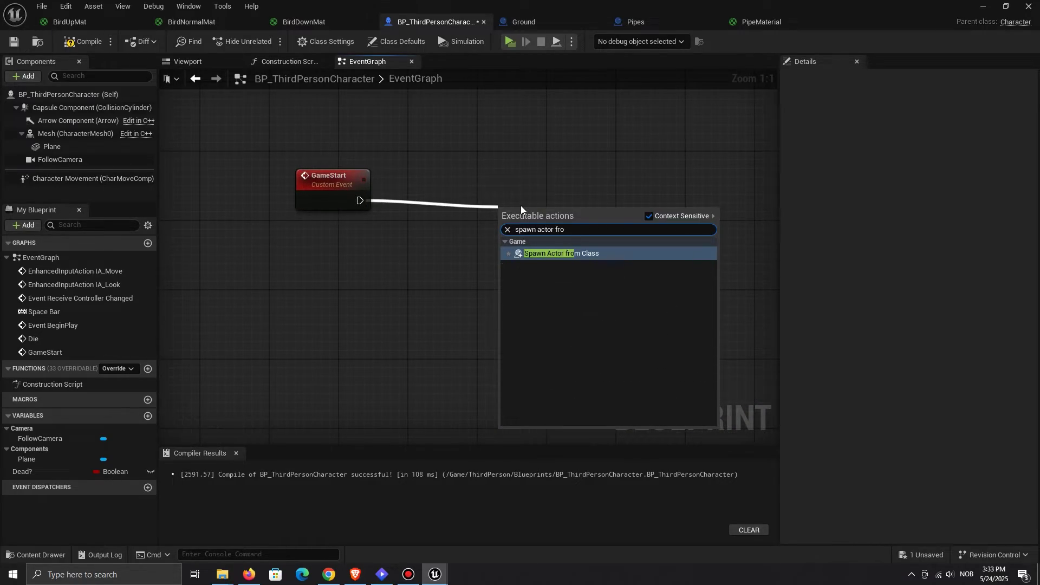
{"action": "left_click", "coordinate": [584, 255]}
{"action": "right_click_drag", "start_coordinate": [615, 265], "coordinate": [383, 281]}
{"action": "scroll", "coordinate": [383, 281], "scroll_direction": "down", "scroll_amount": 3}
{"action": "left_click_drag", "start_coordinate": [358, 267], "coordinate": [562, 244]}
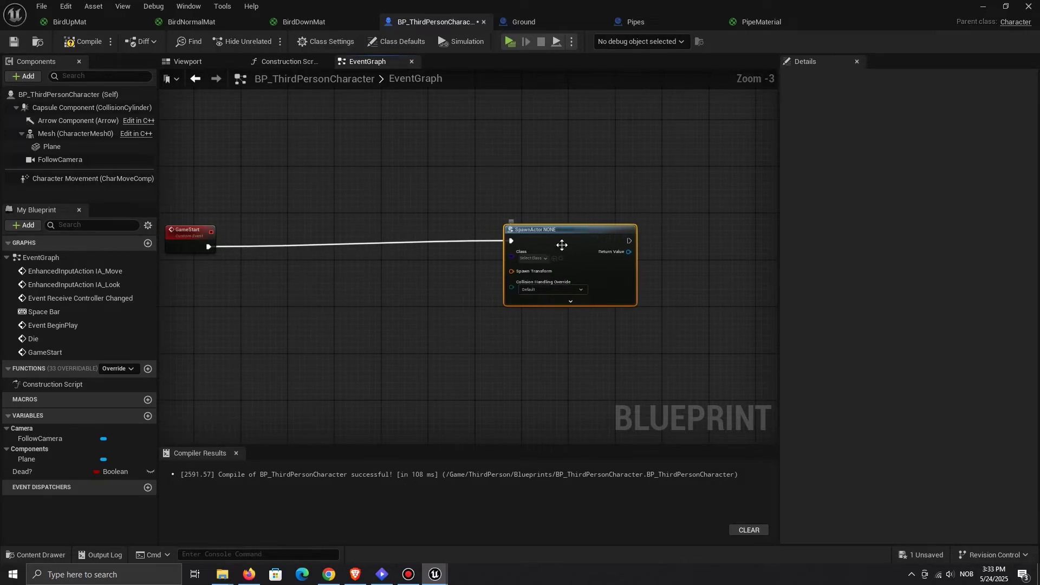
Step: Split the spawn node's transform pin into location, rotation and scale, and set its class to Pipes
{"action": "scroll", "coordinate": [561, 246], "scroll_direction": "up", "scroll_amount": 1}
{"action": "right_click", "coordinate": [521, 274]}
{"action": "left_click", "coordinate": [558, 314]}
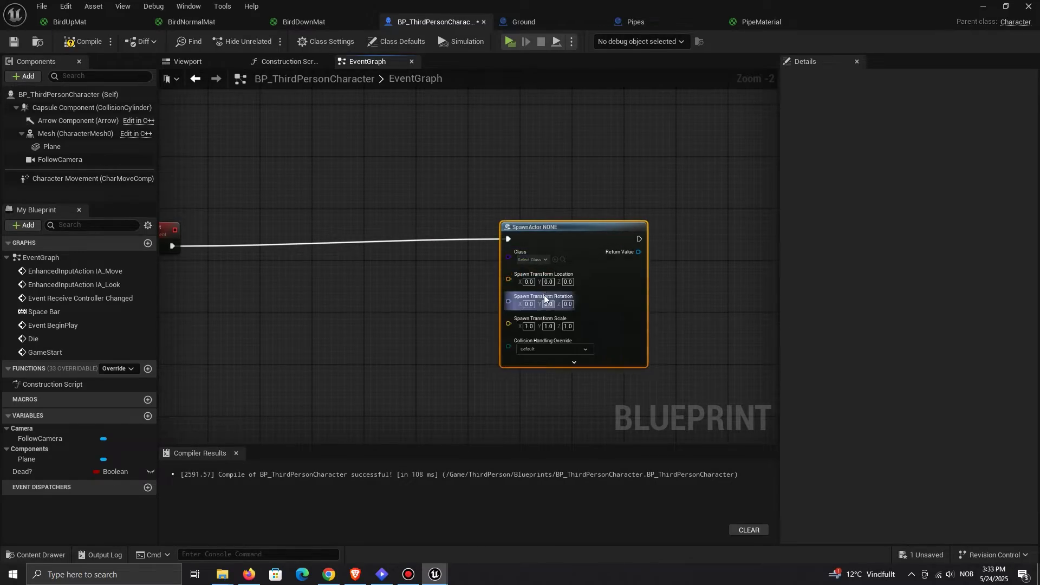
{"action": "left_click", "coordinate": [533, 260]}
{"action": "type", "text": "pip"}
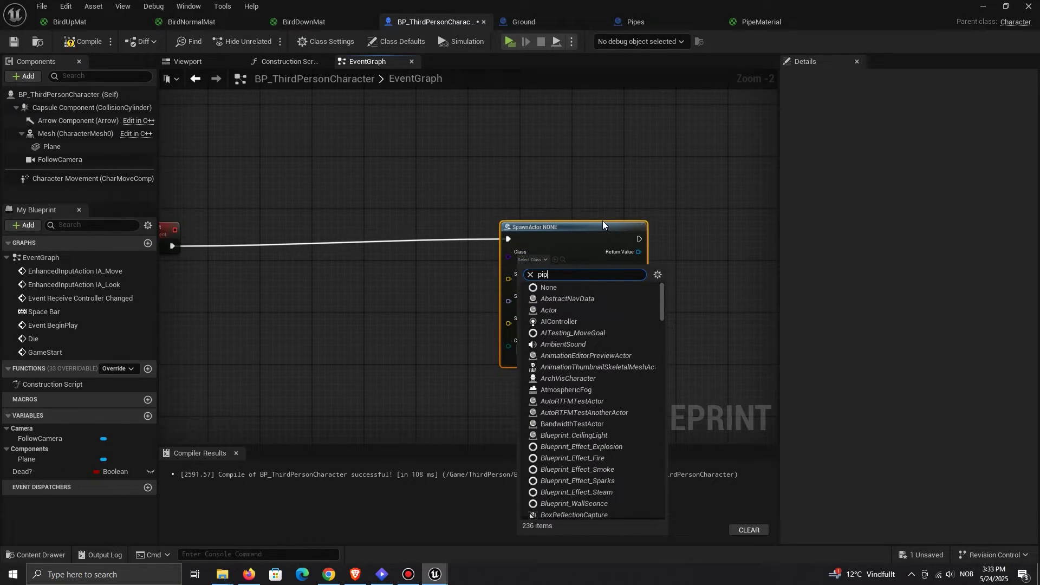
{"action": "left_click", "coordinate": [596, 299]}
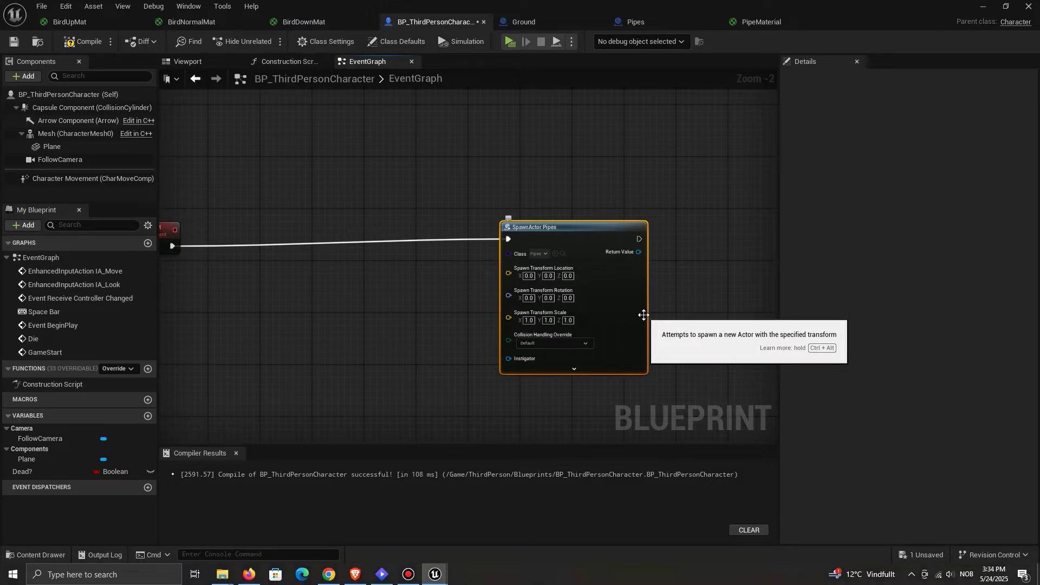
{"action": "scroll", "coordinate": [393, 308], "scroll_direction": "up", "scroll_amount": 2}
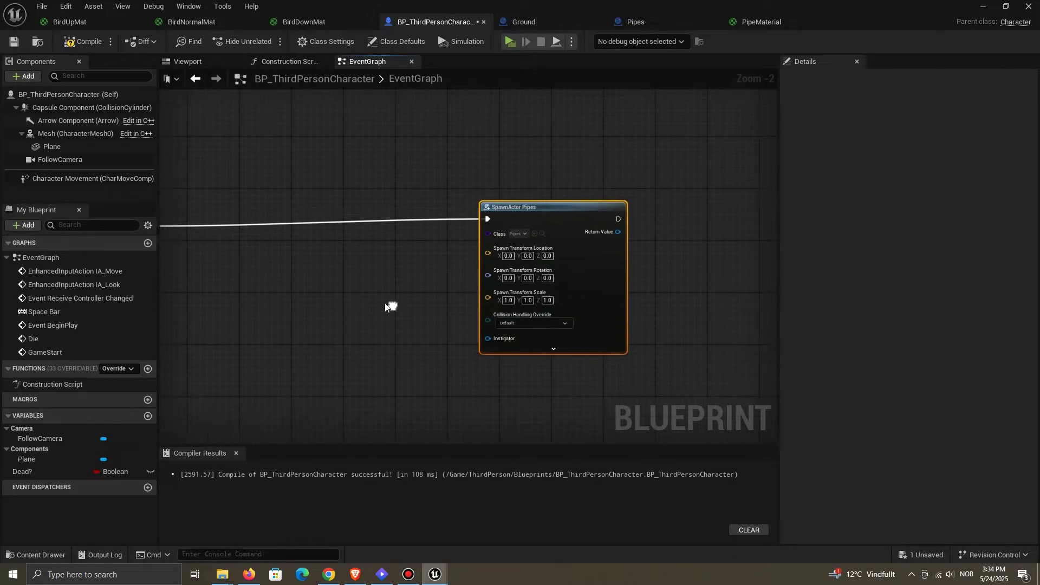
Step: Split the spawn node's location into separate X, Y and Z inputs, set Y to 2000 and compile the blueprint
{"action": "right_click", "coordinate": [511, 239]}
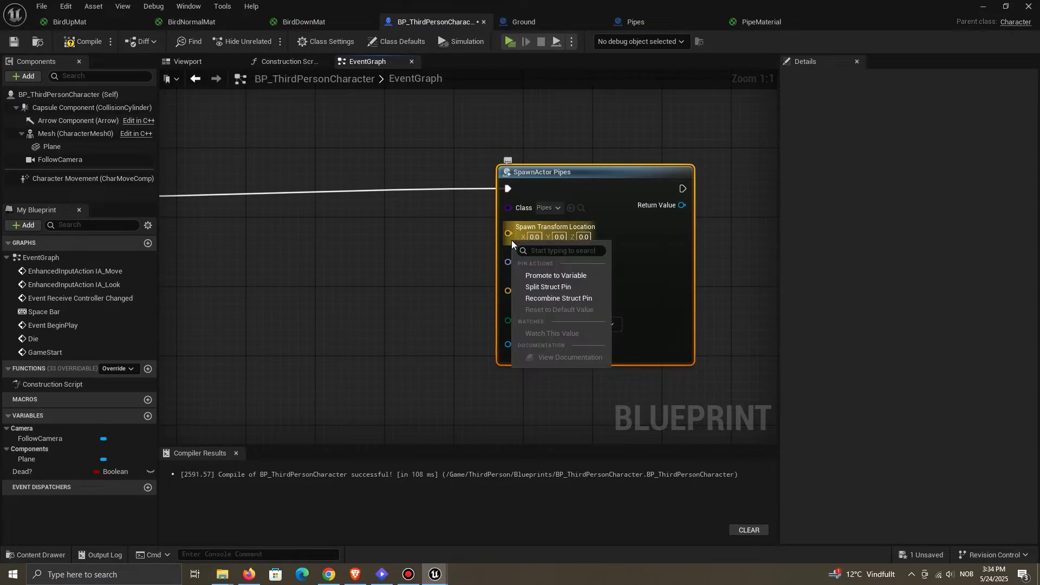
{"action": "left_click", "coordinate": [530, 288]}
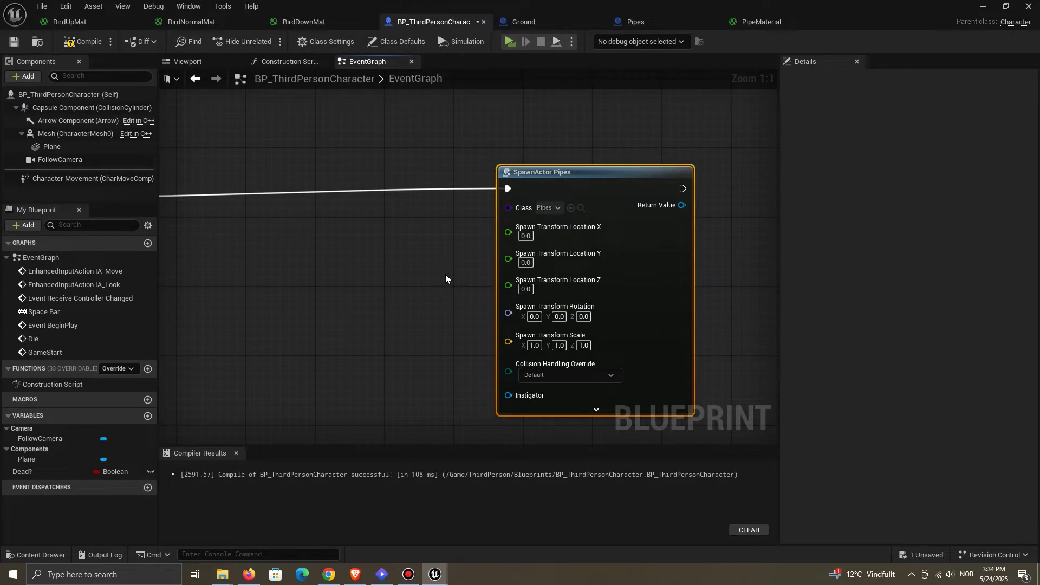
{"action": "left_click", "coordinate": [527, 264]}
{"action": "type", "text": "2000"}
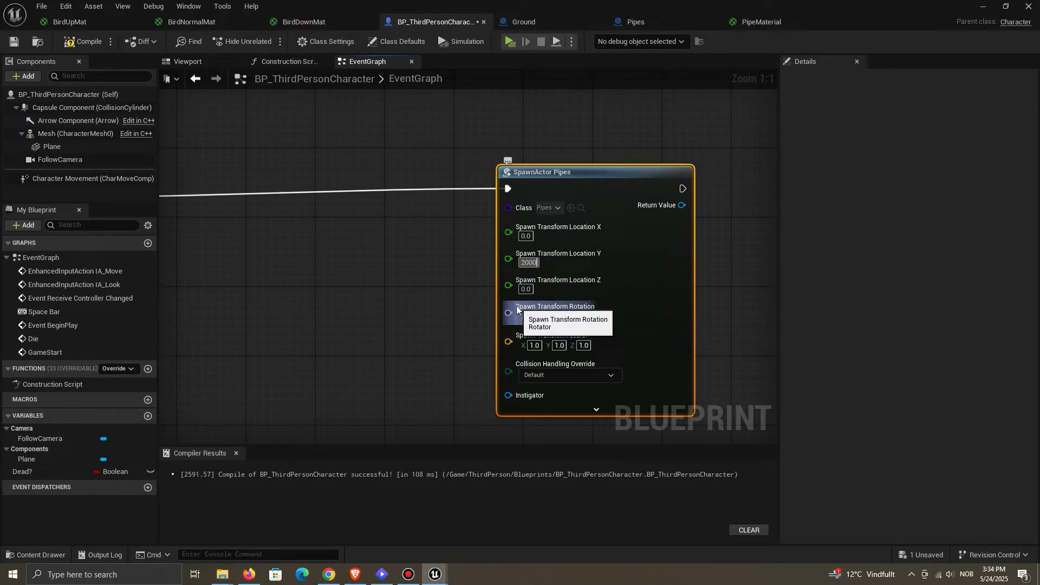
{"action": "key", "text": "Return"}
{"action": "left_click", "coordinate": [88, 43]}
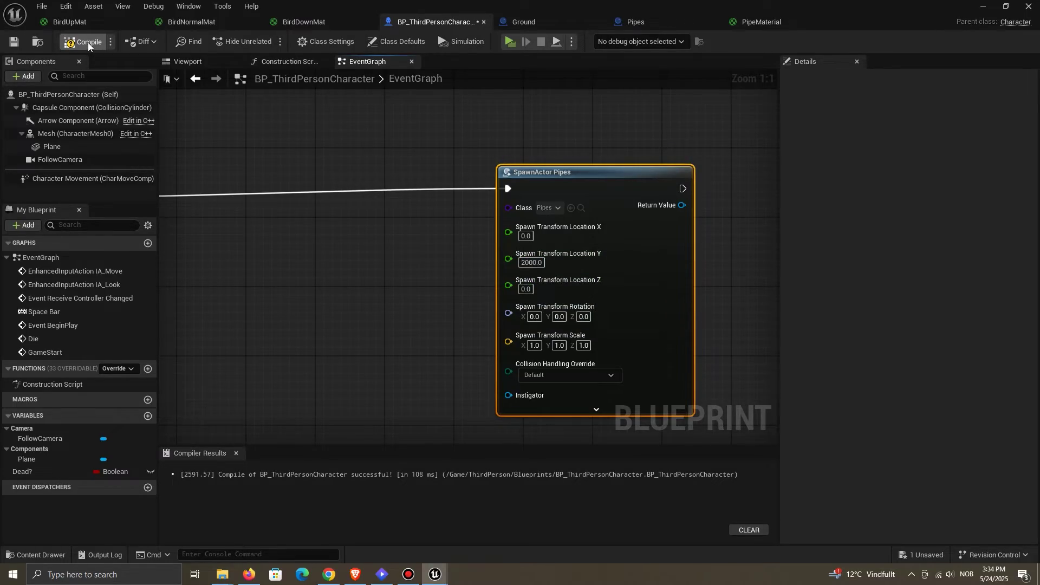
Step: Return to the level editor and delete the manually placed Pipes actor from ThirdPersonMap
{"action": "left_click", "coordinate": [997, 8]}
{"action": "left_click", "coordinate": [999, 31]}
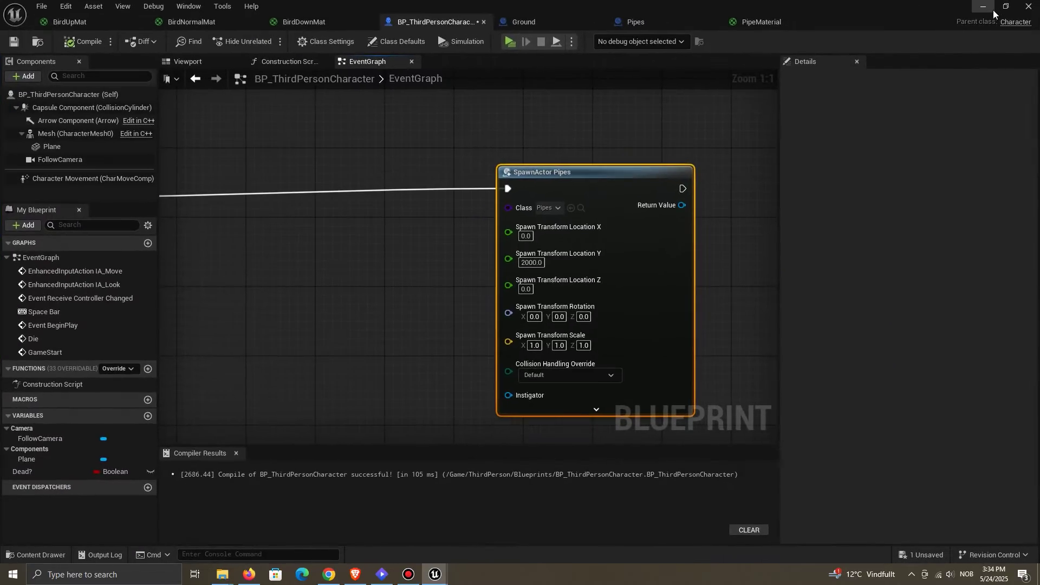
{"action": "left_click", "coordinate": [984, 7]}
{"action": "left_click", "coordinate": [442, 126]}
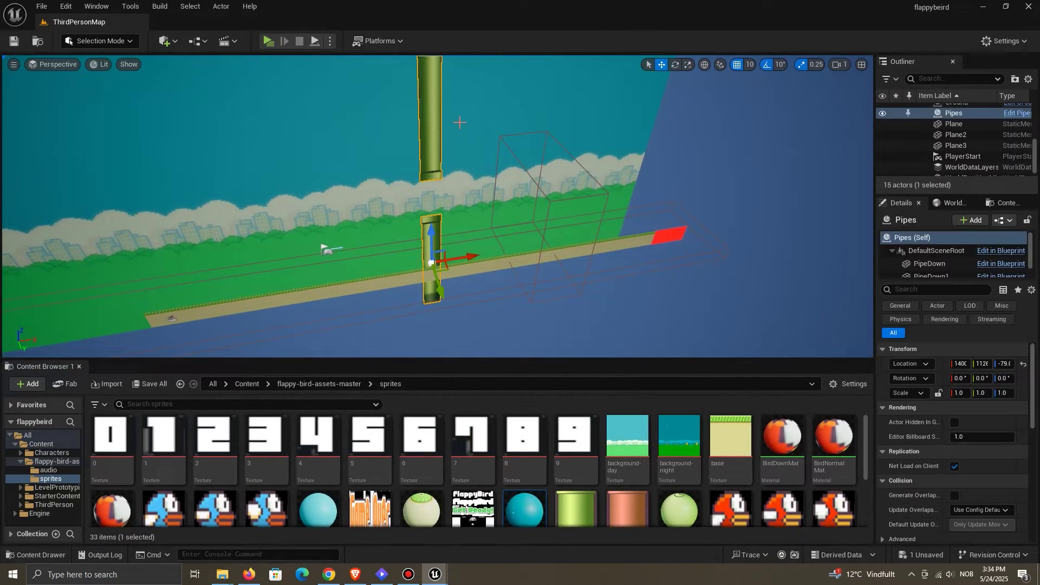
{"action": "key", "text": "Delete"}
Step: In the character's event graph, add a 1.3-second Delay after the Pipes spawn node and loop its completion back to that node
{"action": "left_click", "coordinate": [435, 574]}
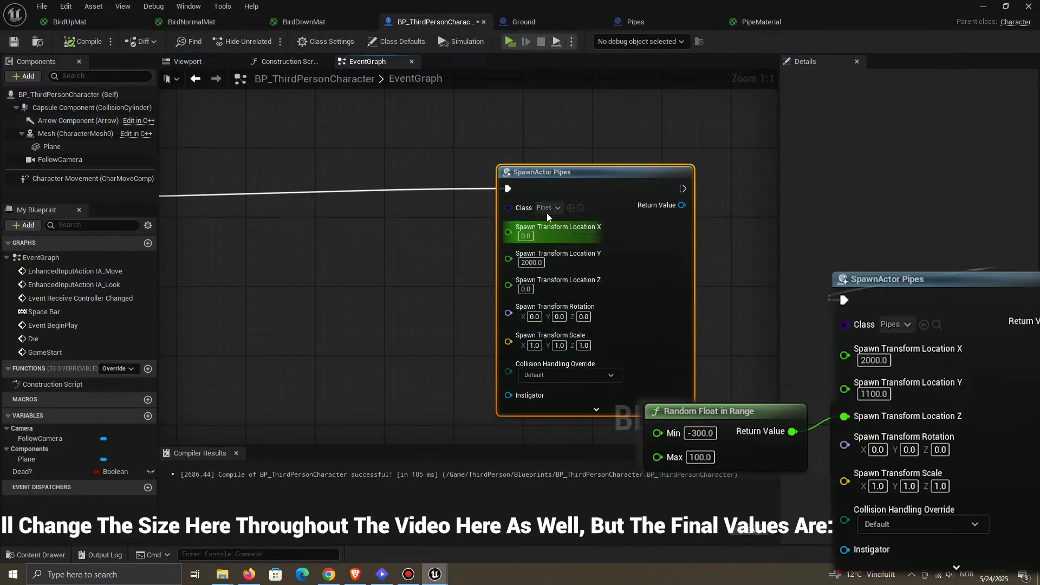
{"action": "scroll", "coordinate": [558, 220], "scroll_direction": "down", "scroll_amount": 2}
{"action": "left_click_drag", "start_coordinate": [569, 222], "coordinate": [602, 157]}
{"action": "type", "text": "delay"}
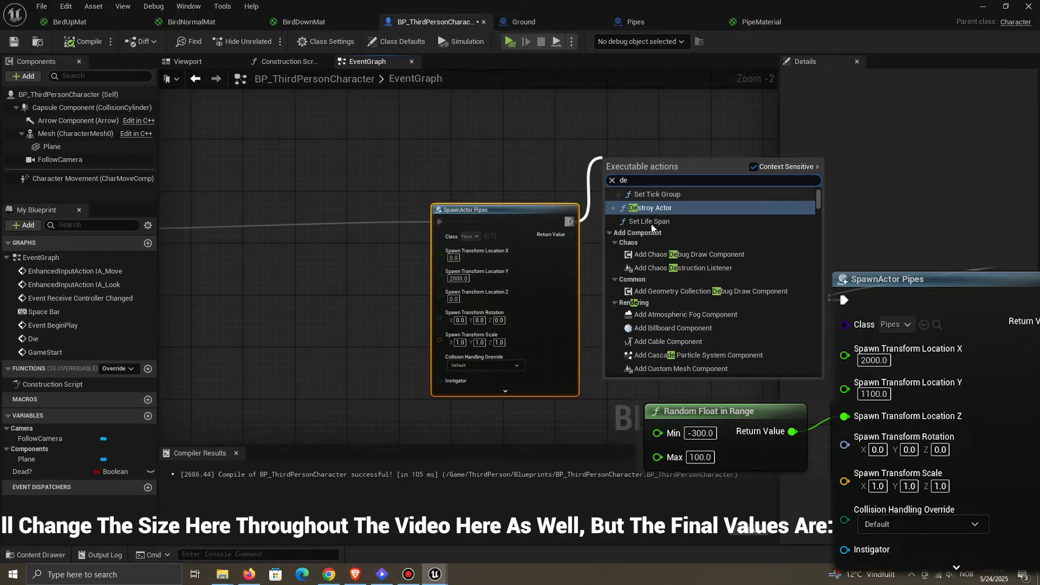
{"action": "left_click", "coordinate": [660, 216]}
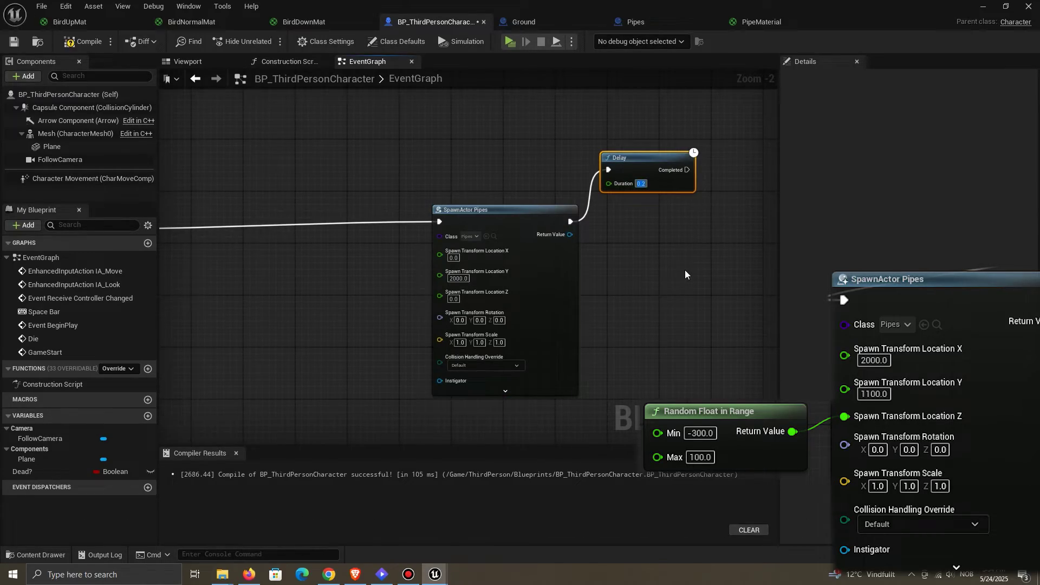
{"action": "type", "text": "1"}
{"action": "key", "text": "Return"}
{"action": "type", "text": "."}
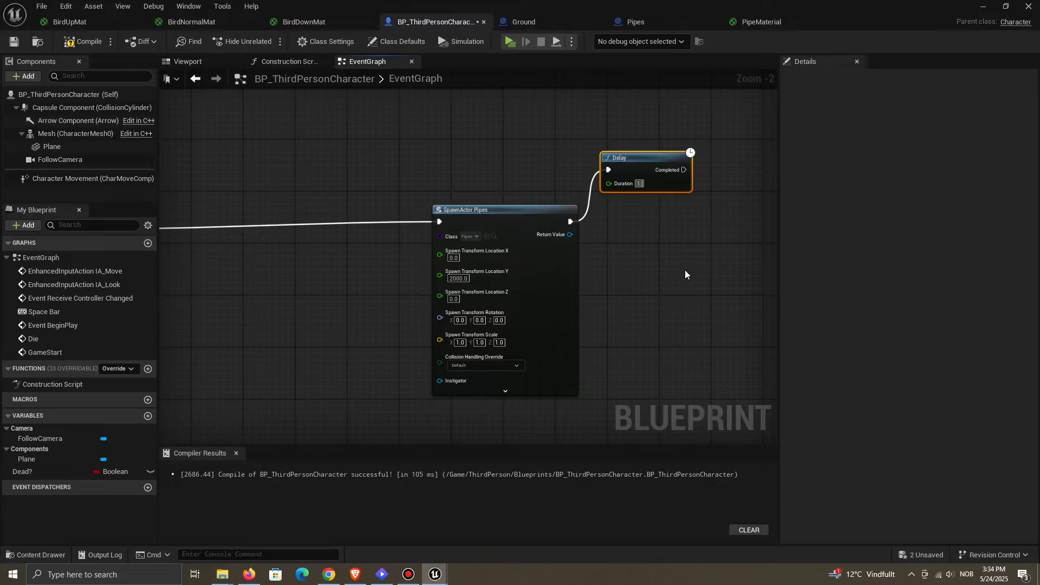
{"action": "type", "text": "3"}
{"action": "left_click", "coordinate": [723, 257]}
{"action": "left_click_drag", "start_coordinate": [684, 169], "coordinate": [449, 222]}
Step: Insert a Branch after the Delay with Dead? as its condition, wire False back to the Pipes spawn node and compile
{"action": "right_click_drag", "start_coordinate": [663, 213], "coordinate": [522, 236]}
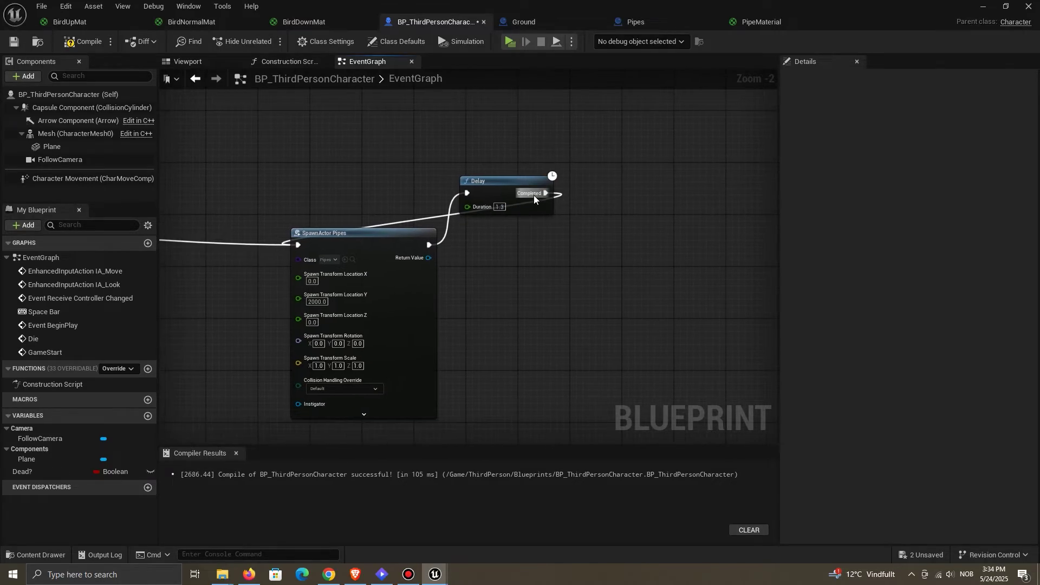
{"action": "left_click_drag", "start_coordinate": [541, 193], "coordinate": [708, 147]}
{"action": "left_click", "coordinate": [680, 264]}
{"action": "left_click_drag", "start_coordinate": [41, 473], "coordinate": [678, 218], "text": "ctrl"}
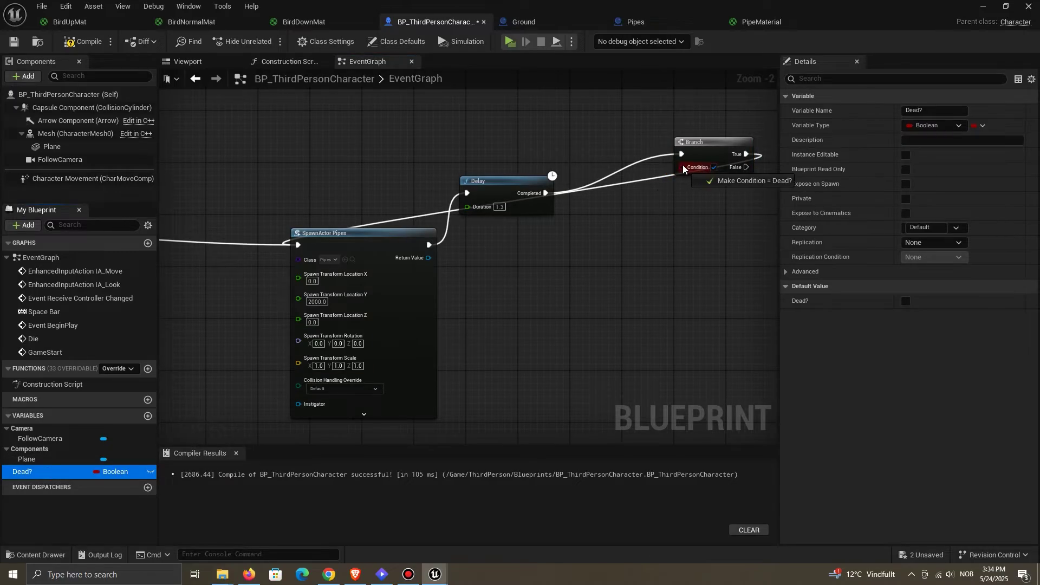
{"action": "left_click_drag", "start_coordinate": [683, 170], "coordinate": [683, 169], "text": "ctrl"}
{"action": "left_click_drag", "start_coordinate": [747, 167], "coordinate": [300, 247]}
{"action": "right_click_drag", "start_coordinate": [239, 393], "coordinate": [452, 351]}
{"action": "left_click", "coordinate": [87, 39]}
Step: Call GameStart from the free Then 0 output of the BeginPlay Sequence node
{"action": "scroll", "coordinate": [386, 283], "scroll_direction": "down", "scroll_amount": 4}
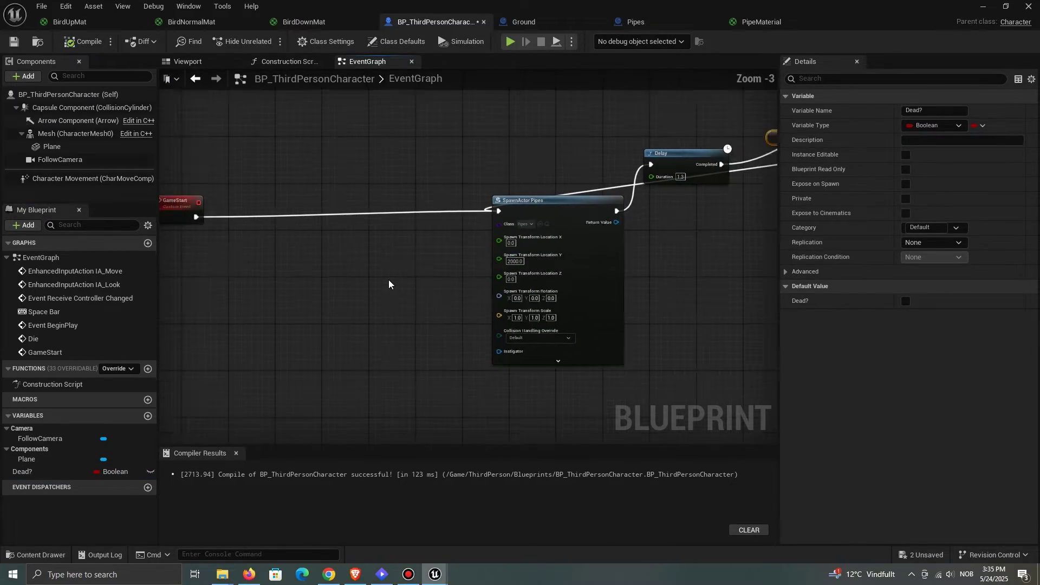
{"action": "right_click_drag", "start_coordinate": [386, 283], "coordinate": [497, 206]}
{"action": "scroll", "coordinate": [369, 271], "scroll_direction": "up", "scroll_amount": 2}
{"action": "right_click_drag", "start_coordinate": [360, 284], "coordinate": [396, 273]}
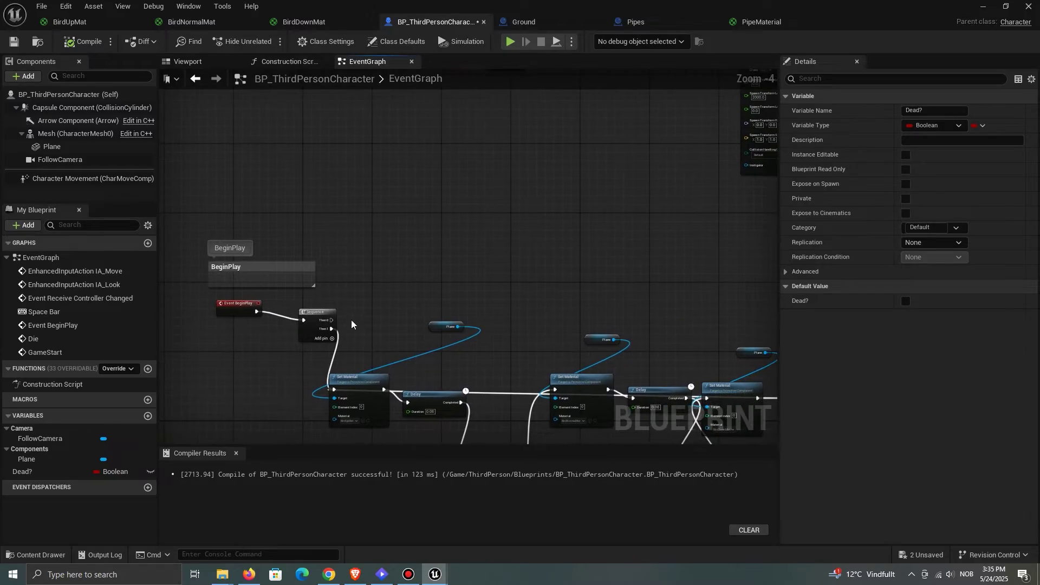
{"action": "left_click_drag", "start_coordinate": [331, 319], "coordinate": [395, 218]}
{"action": "type", "text": "gam"}
{"action": "key", "text": "Return"}
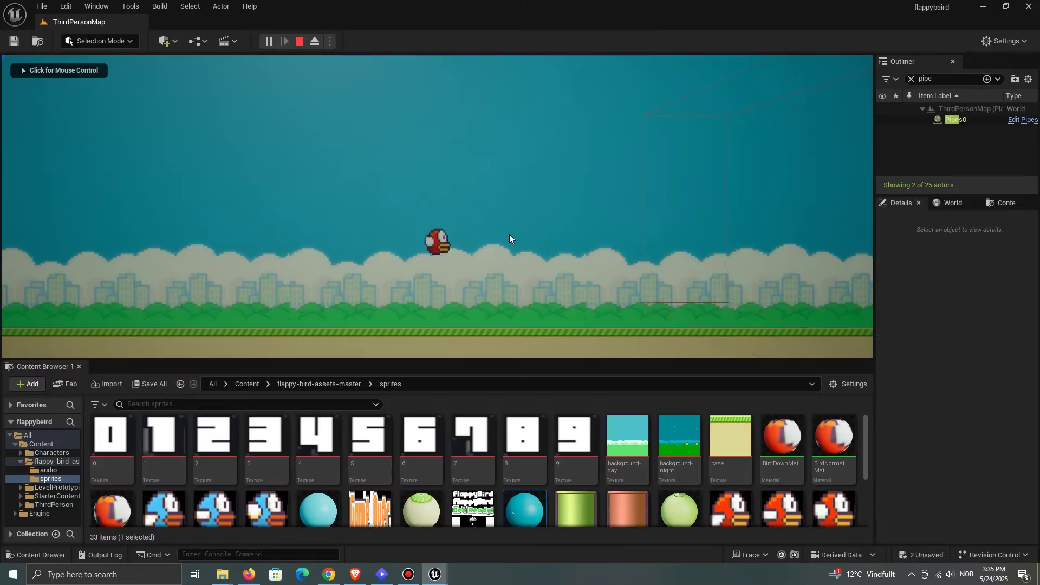
Step: Inspect the running level with a detached camera, and set the Pipes spawn location to X 3500 and Y 500
{"action": "key", "text": "F8"}
{"action": "right_click_drag", "start_coordinate": [509, 234], "coordinate": [612, 274]}
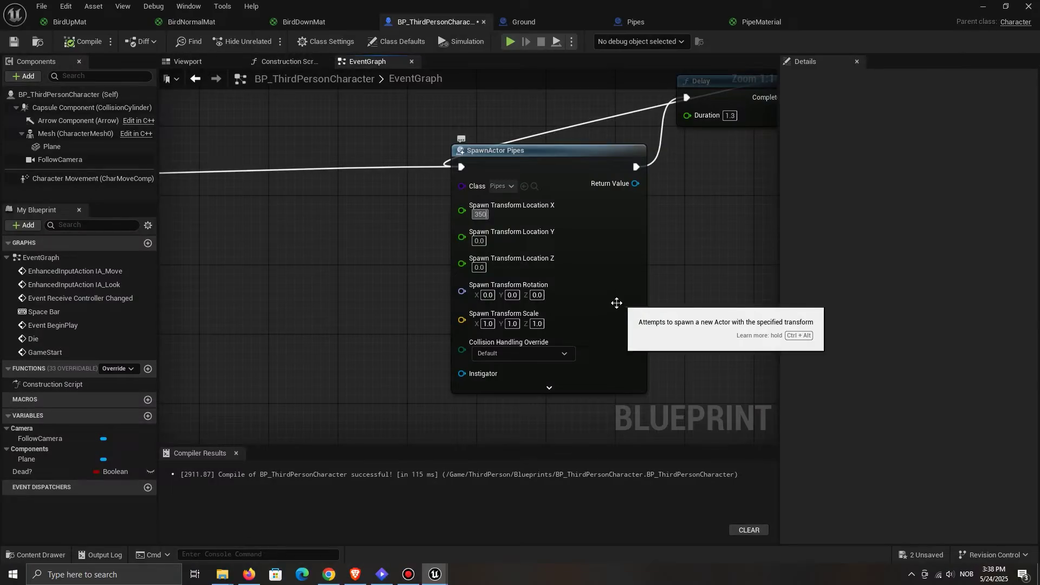
{"action": "type", "text": "0"}
{"action": "key", "text": "Return"}
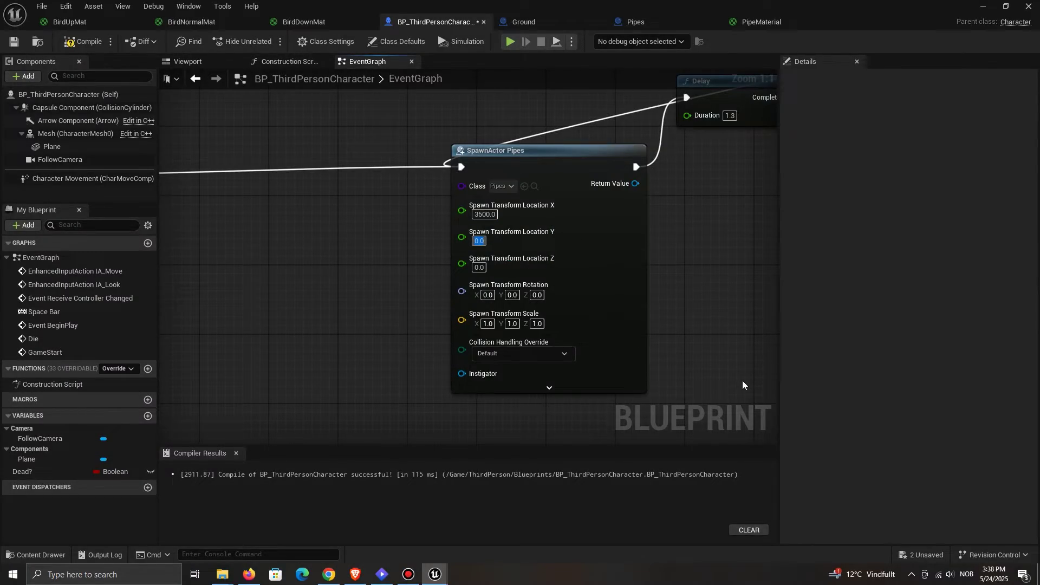
{"action": "type", "text": "500"}
{"action": "key", "text": "Return"}
Step: Play the level, focus on the spawned Pipes0 actor and check where the pipes stand relative to the backdrop
{"action": "left_click", "coordinate": [975, 7]}
{"action": "left_click", "coordinate": [276, 41]}
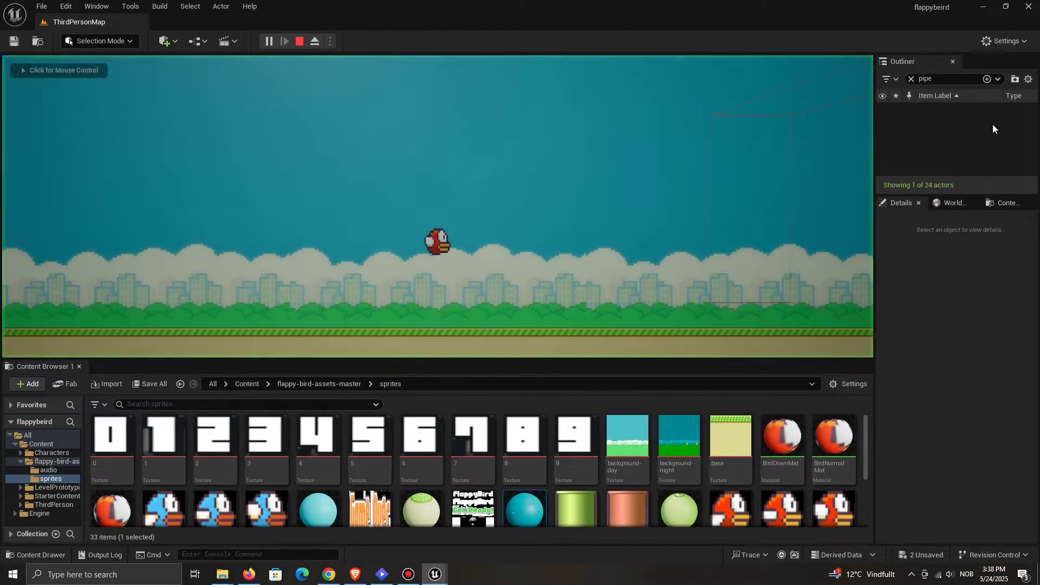
{"action": "double_click", "coordinate": [964, 119]}
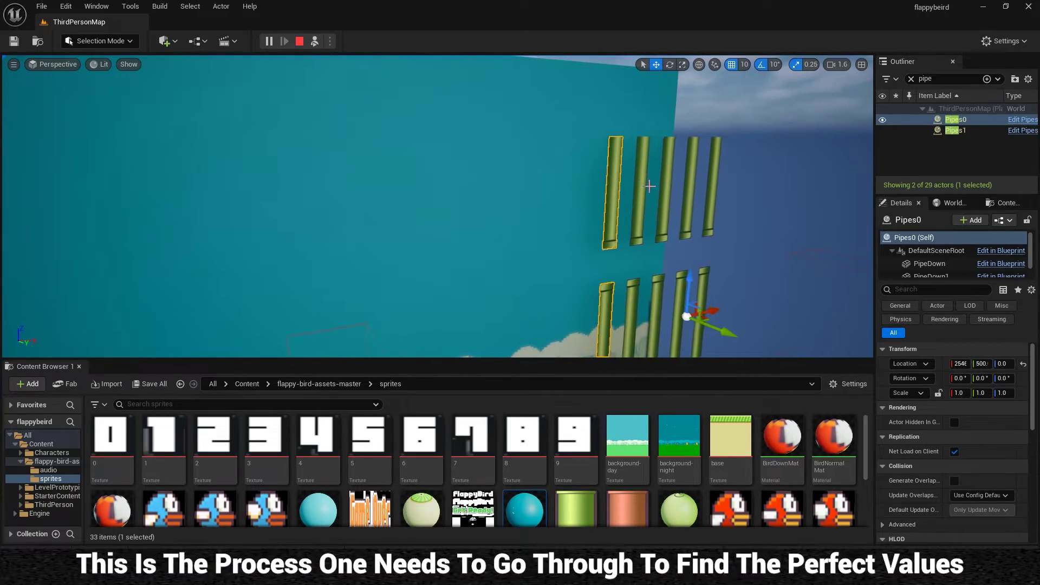
{"action": "right_click_drag", "start_coordinate": [506, 174], "coordinate": [477, 187]}
{"action": "key", "text": "s"}
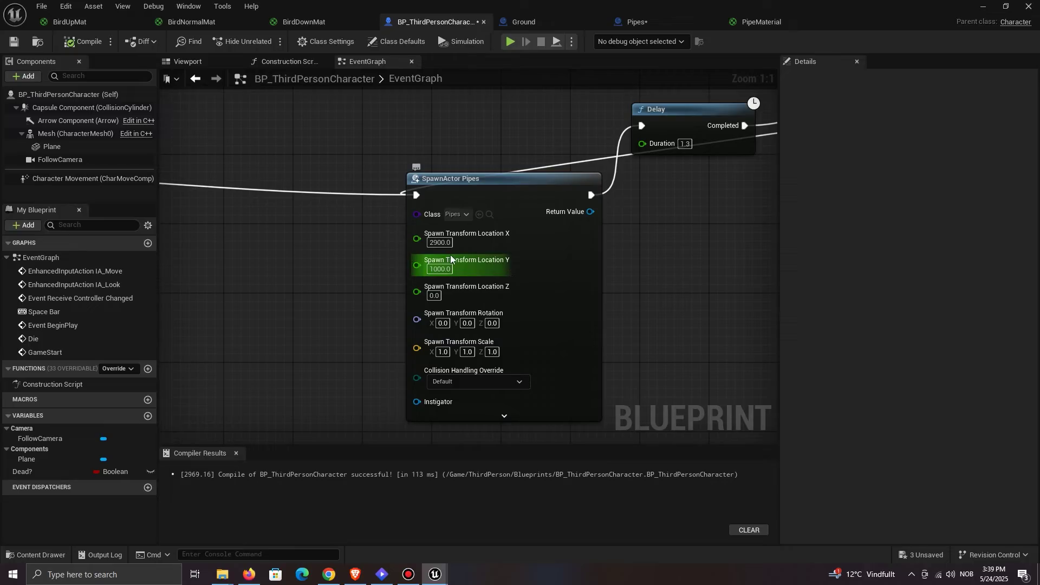
Step: Set the Pipes spawn location to Y 1300 and X 2700
{"action": "left_click", "coordinate": [445, 269]}
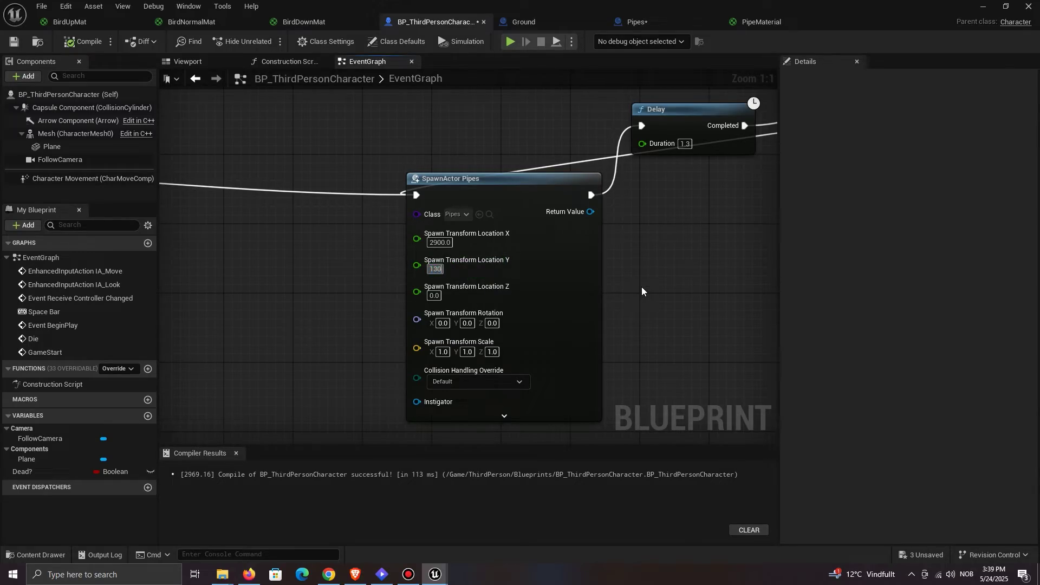
{"action": "left_click", "coordinate": [440, 243]}
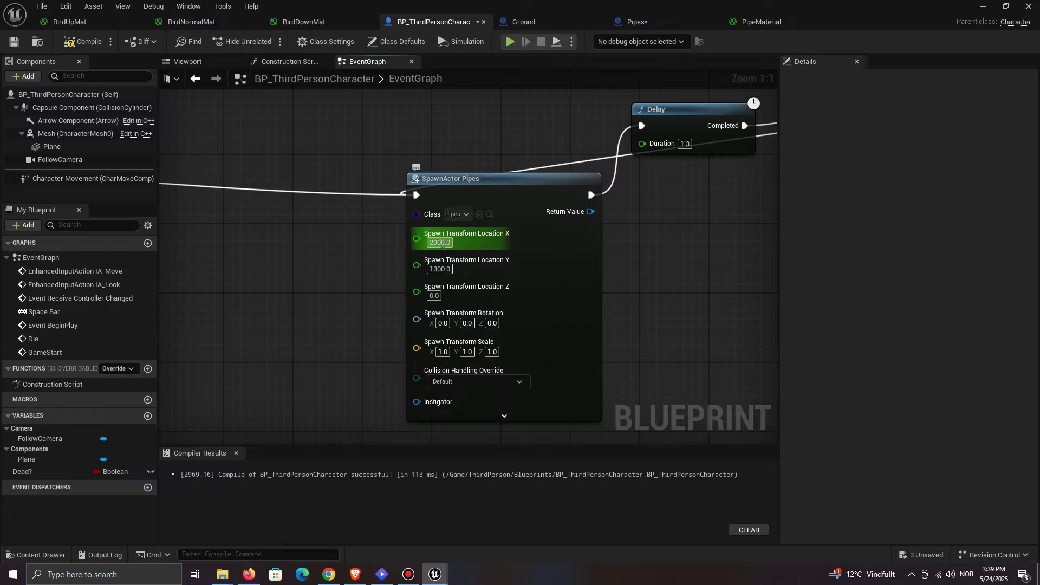
{"action": "type", "text": "2700"}
{"action": "key", "text": "Return"}
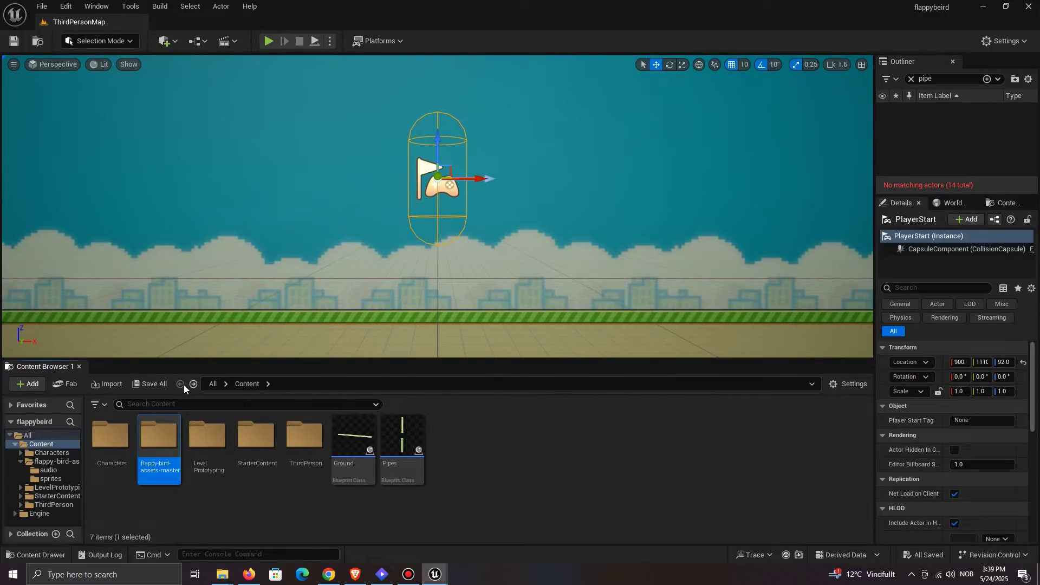
Step: Search the content for "third" and duplicate the BP_ThirdPersonCharacter blueprint under the name CameraChar
{"action": "left_click", "coordinate": [182, 404]}
{"action": "type", "text": "th"}
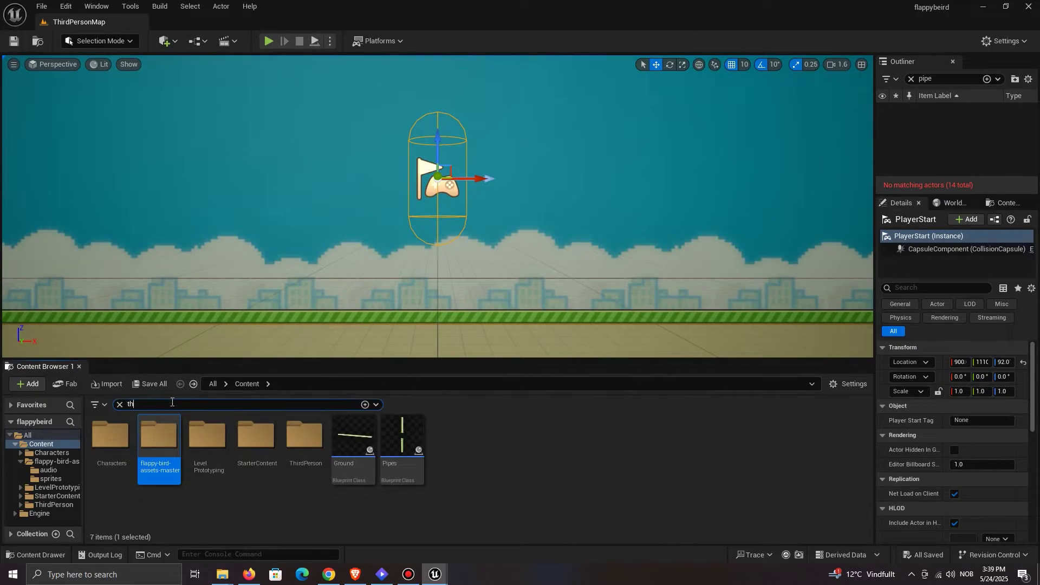
{"action": "type", "text": "ird"}
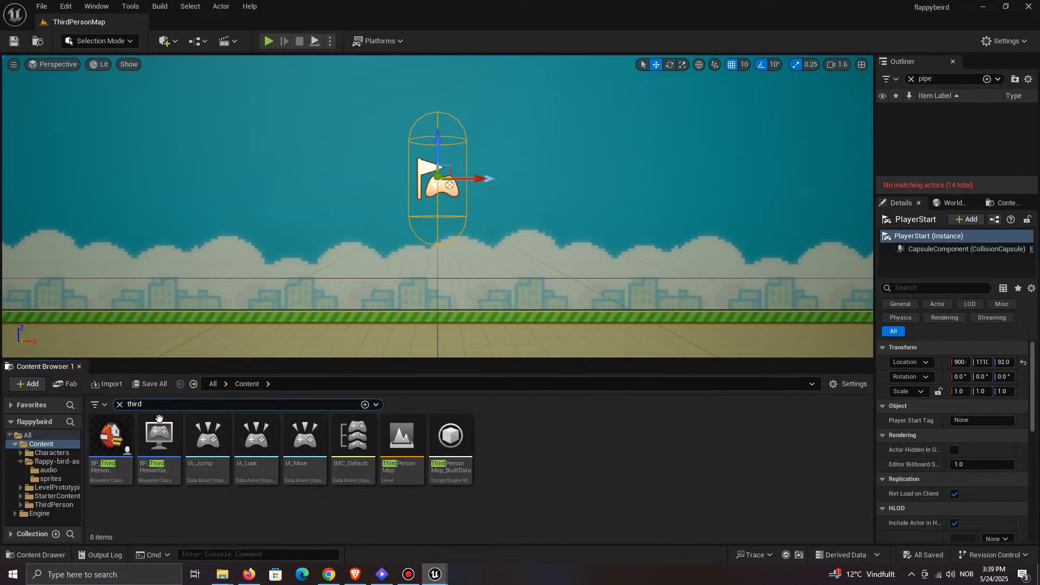
{"action": "key", "text": "s"}
{"action": "mouse_move", "coordinate": [282, 243]}
{"action": "right_mouse_down"}
{"action": "mouse_move", "coordinate": [260, 260]}
{"action": "mouse_move", "coordinate": [290, 250]}
{"action": "right_mouse_up"}
{"action": "key", "text": "w"}
{"action": "left_click", "coordinate": [113, 435]}
{"action": "key", "text": "ctrl+d"}
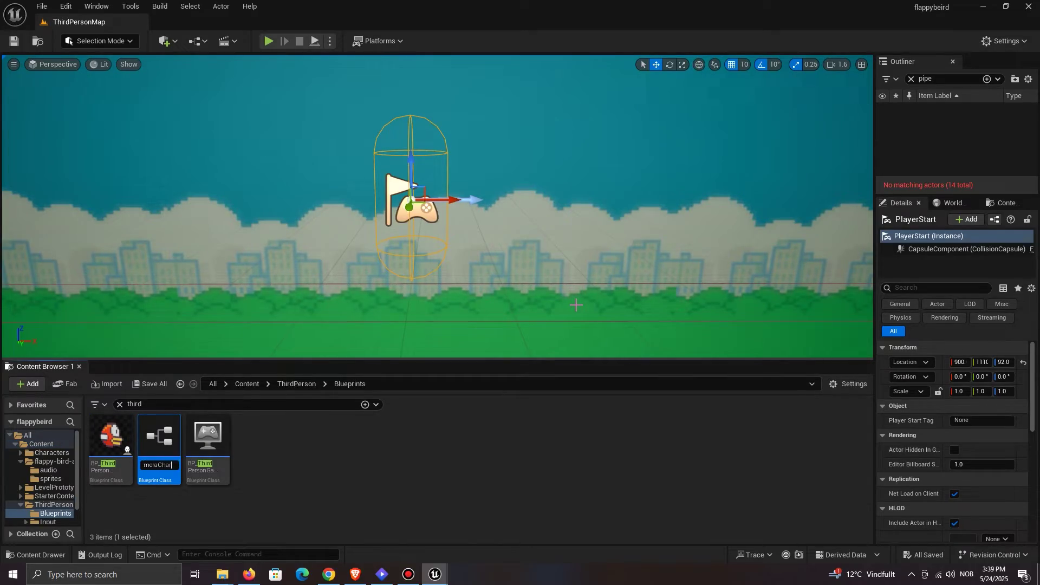
{"action": "type", "text": "CameraChar"}
{"action": "key", "text": "Return"}
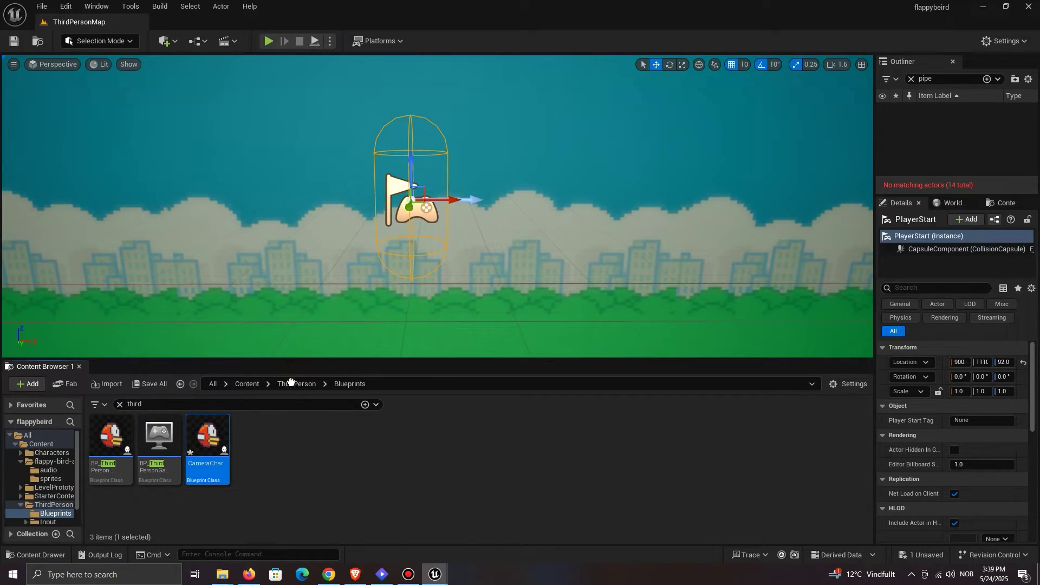
Step: Place CameraChar in the level and give it the same location as the PlayerStart by copying and pasting the value
{"action": "left_click_drag", "start_coordinate": [461, 336], "coordinate": [464, 337]}
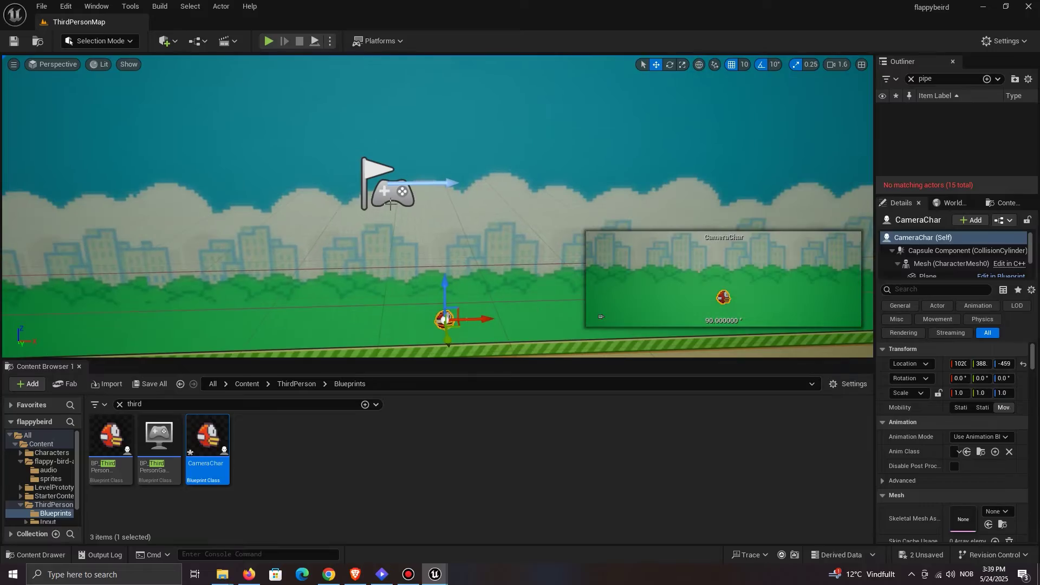
{"action": "right_click", "coordinate": [909, 371]}
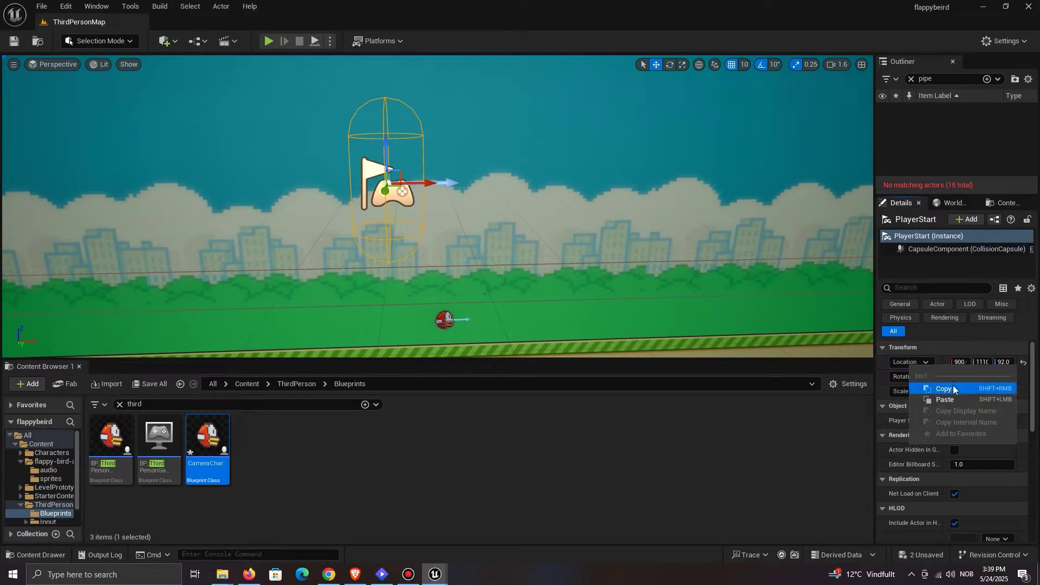
{"action": "left_click", "coordinate": [945, 389]}
{"action": "left_click", "coordinate": [445, 319]}
{"action": "right_click", "coordinate": [914, 366]}
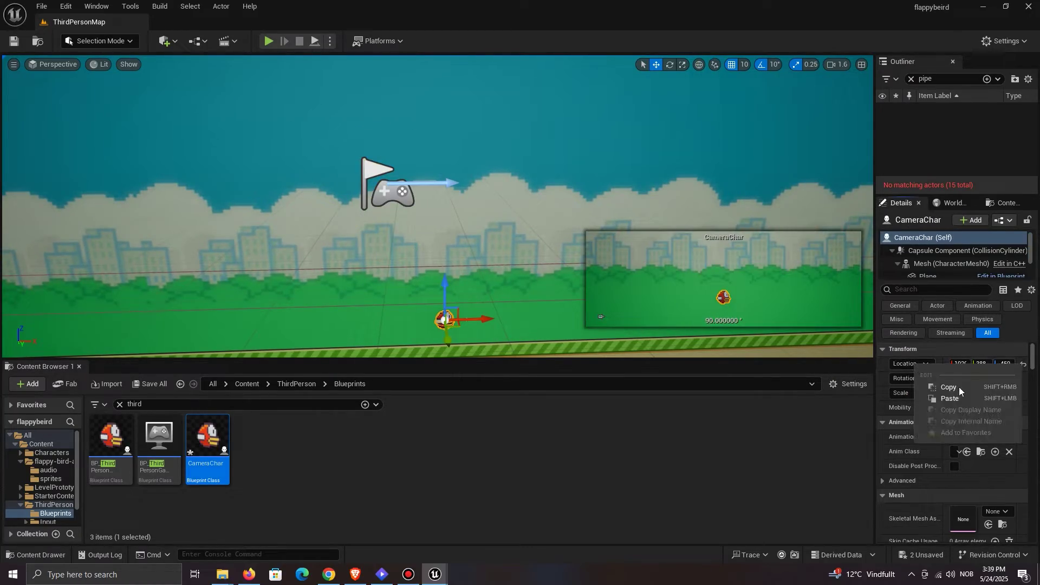
{"action": "left_click", "coordinate": [952, 397]}
Step: Move CameraChar along the Y axis away from the PlayerStart to about Y 1200
{"action": "right_click_drag", "start_coordinate": [374, 188], "coordinate": [434, 193]}
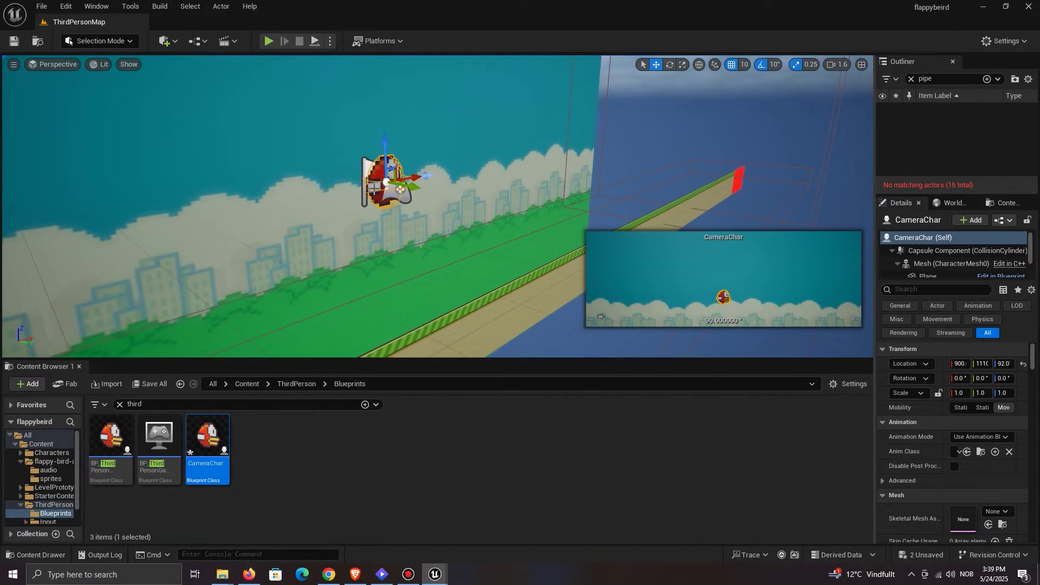
{"action": "left_click_drag", "start_coordinate": [413, 190], "coordinate": [475, 214]}
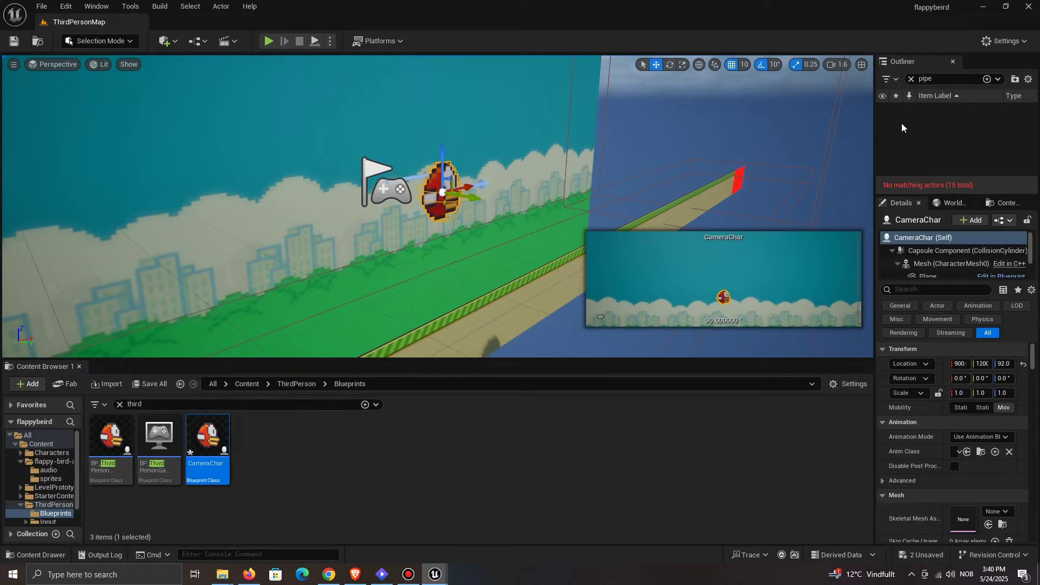
Step: Clear the outliner's pipe filter, open the CameraChar blueprint and delete its bird Plane component
{"action": "left_click", "coordinate": [911, 80]}
{"action": "right_click_drag", "start_coordinate": [460, 187], "coordinate": [433, 186]}
{"action": "left_click", "coordinate": [1018, 145]}
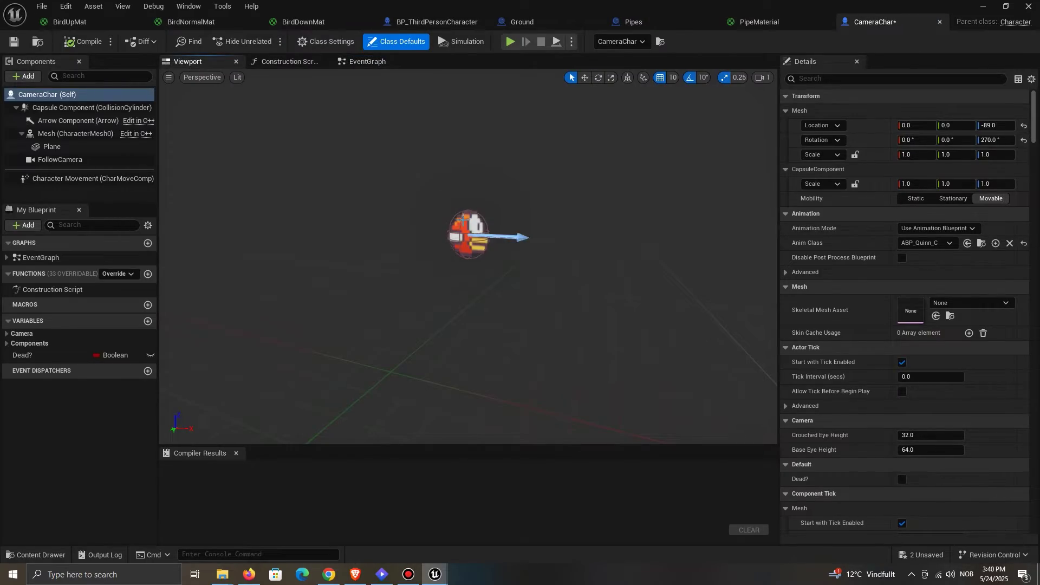
{"action": "left_click", "coordinate": [469, 234]}
{"action": "key", "text": "Delete"}
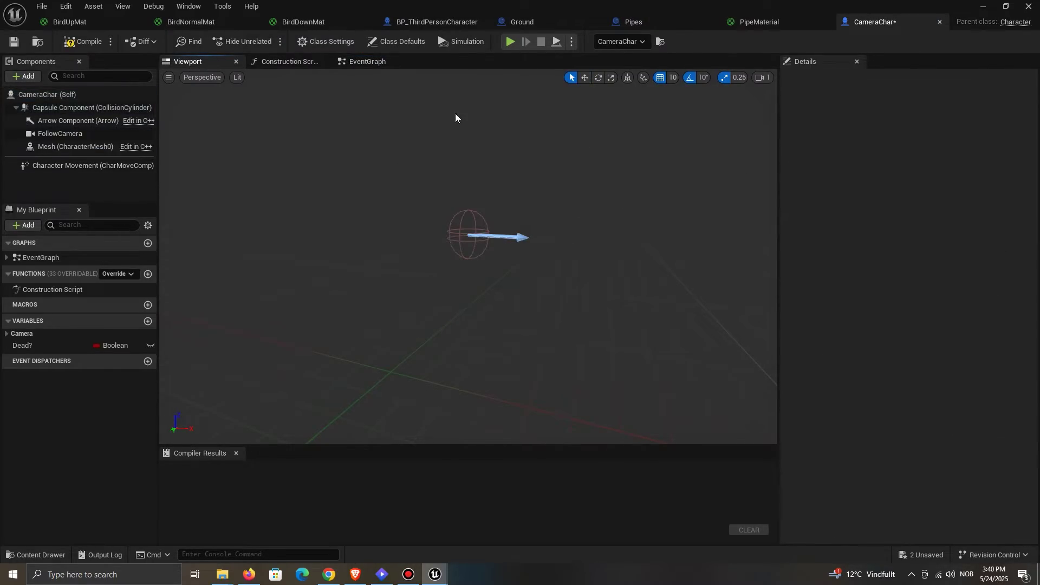
Step: Delete all the nodes inherited from the bird in CameraChar's event graph and compile the blueprint
{"action": "left_click", "coordinate": [368, 62]}
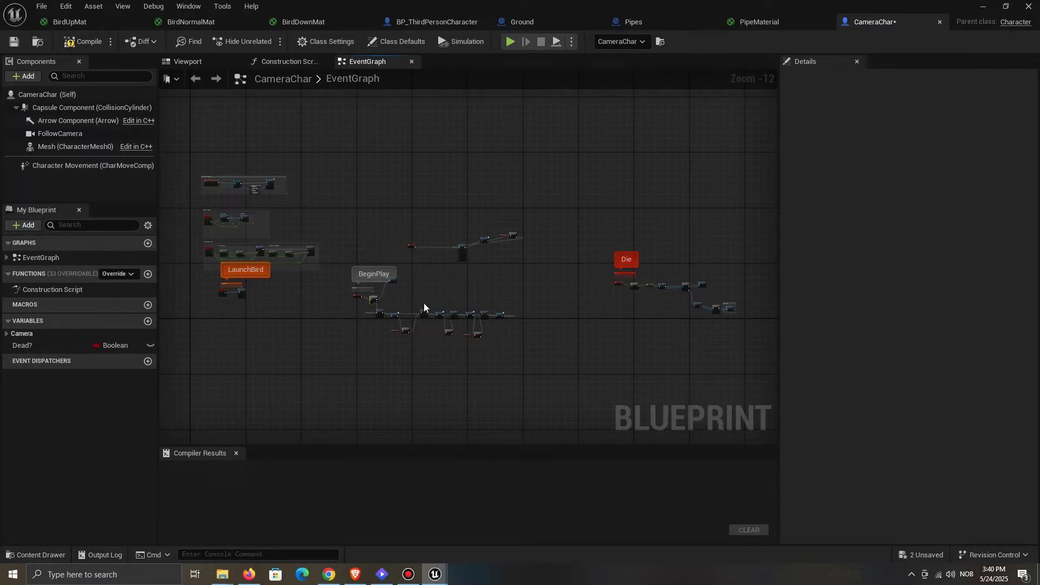
{"action": "key", "text": "ctrl+a"}
{"action": "scroll", "coordinate": [368, 303], "scroll_direction": "up", "scroll_amount": 4}
{"action": "key", "text": "Delete"}
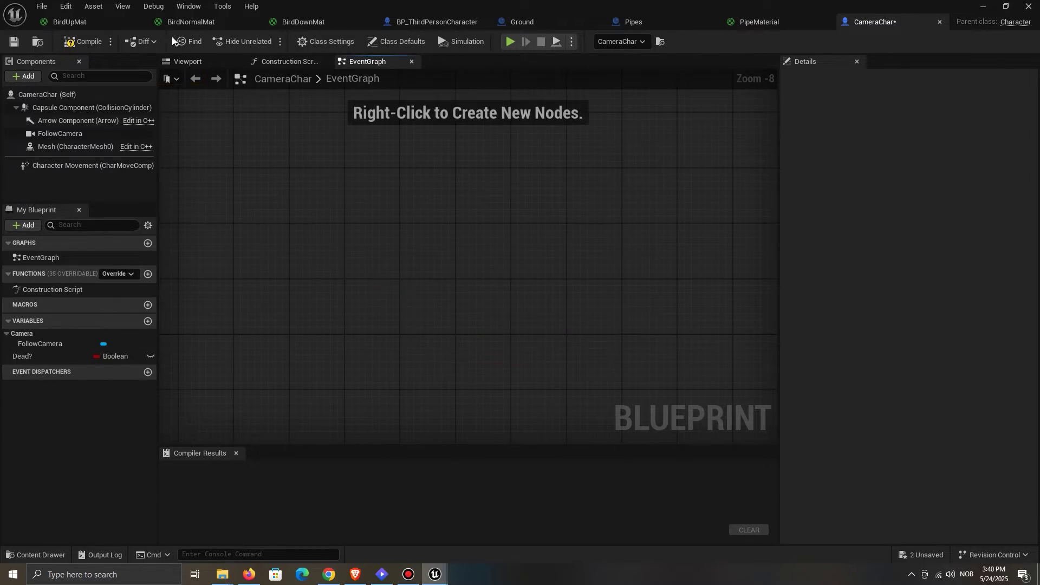
{"action": "left_click", "coordinate": [81, 39]}
Step: Add an Event BeginPlay node to CameraChar's graph and connect it to a new Set View Target with Blend node
{"action": "scroll", "coordinate": [278, 291], "scroll_direction": "up", "scroll_amount": 3}
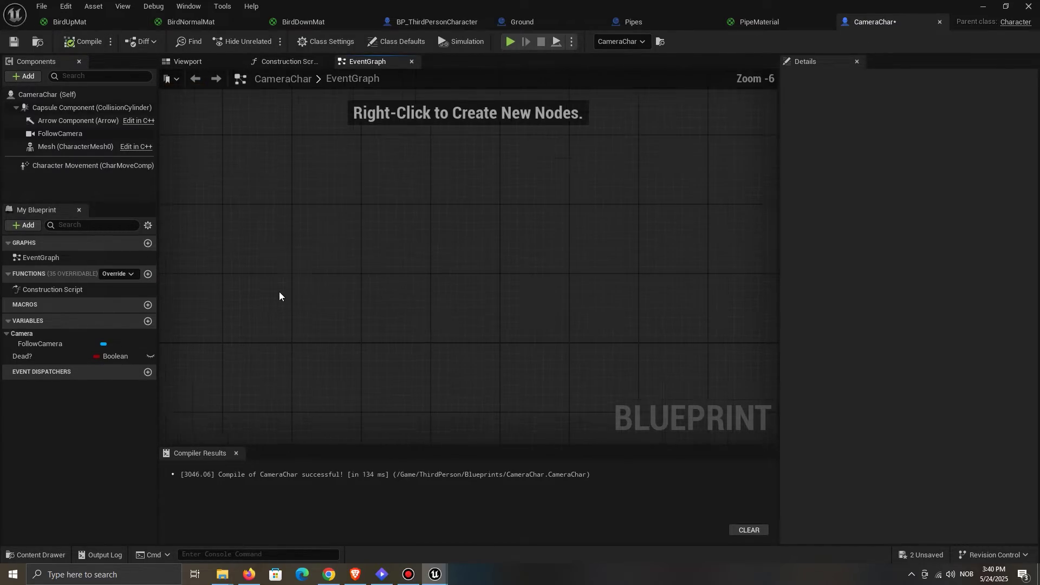
{"action": "right_click", "coordinate": [312, 271]}
{"action": "type", "text": "beg"}
{"action": "left_click", "coordinate": [372, 324]}
{"action": "scroll", "coordinate": [343, 288], "scroll_direction": "up", "scroll_amount": 4}
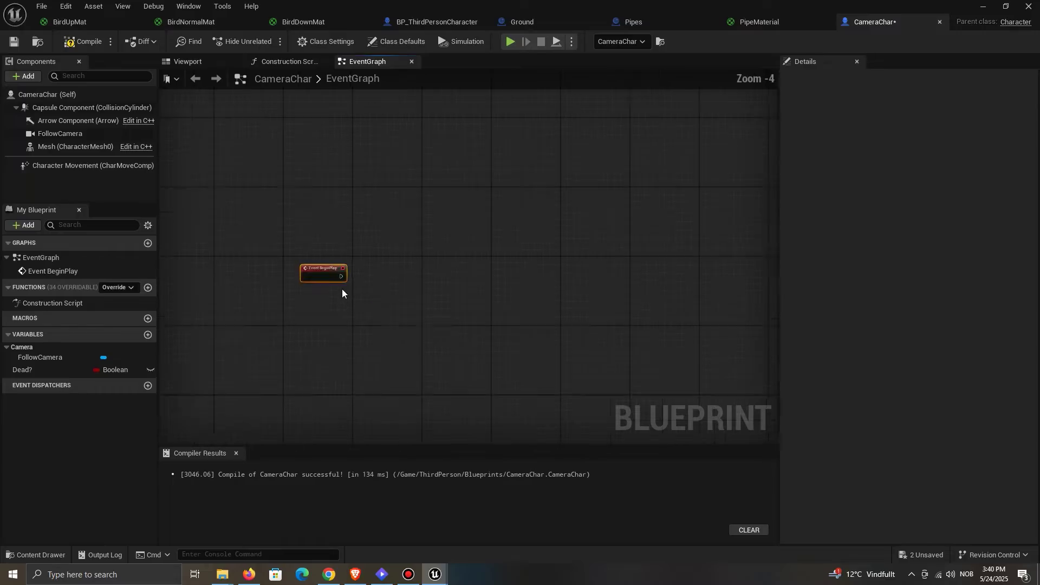
{"action": "left_click_drag", "start_coordinate": [338, 268], "coordinate": [438, 269]}
{"action": "left_click", "coordinate": [589, 277]}
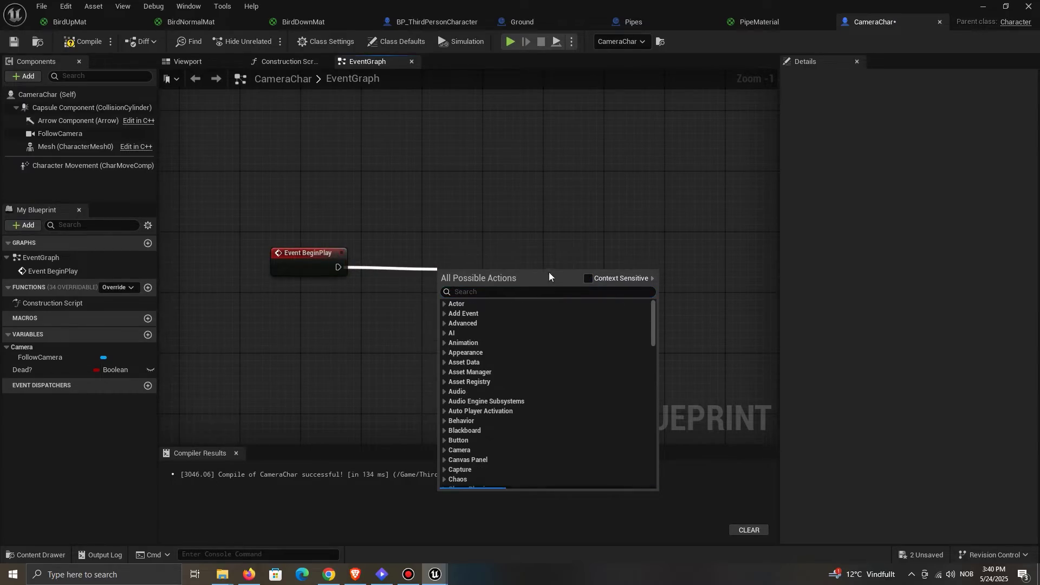
{"action": "type", "text": "set view"}
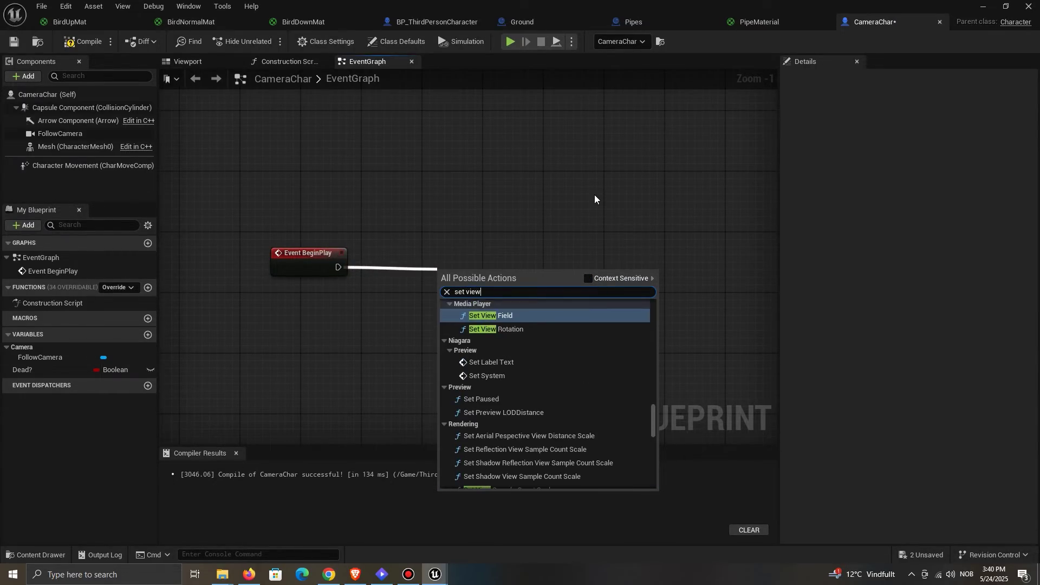
{"action": "type", "text": " target w"}
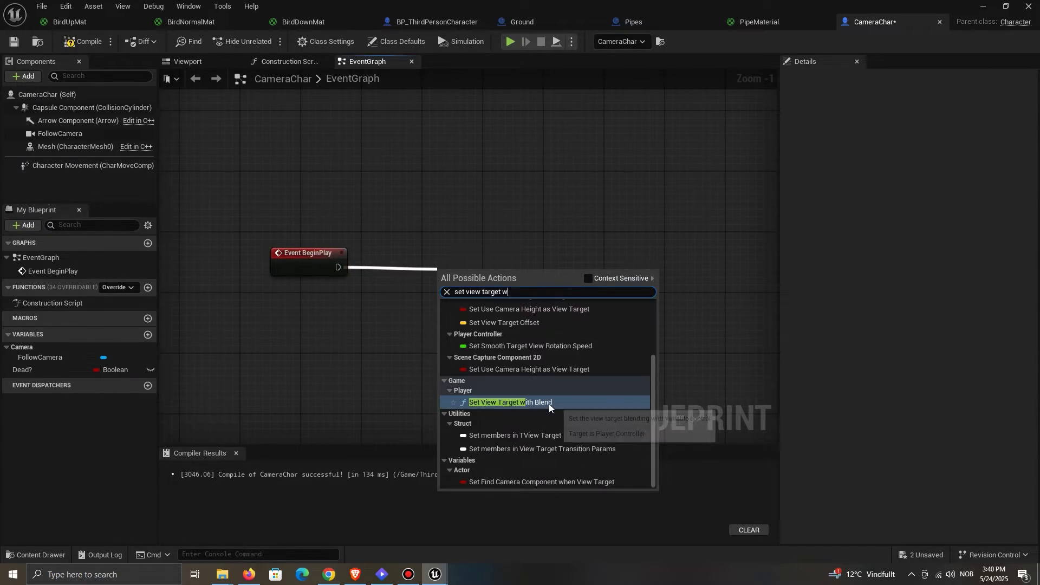
{"action": "left_click", "coordinate": [543, 405]}
Step: Connect a Get Player Controller node to the Target input and a reference to self to the New View Target input
{"action": "left_click_drag", "start_coordinate": [499, 315], "coordinate": [344, 156]}
{"action": "left_click", "coordinate": [493, 170]}
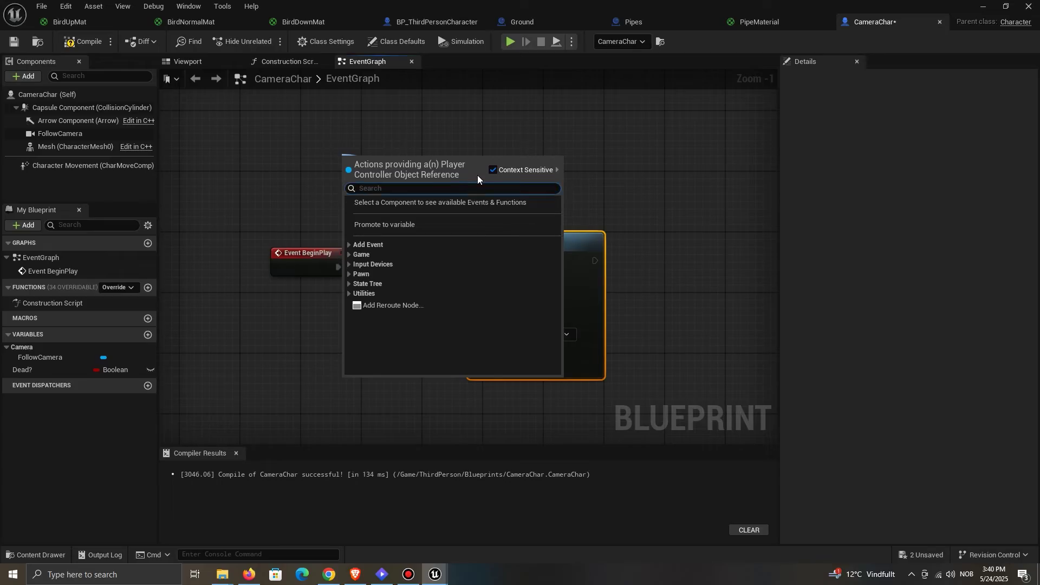
{"action": "type", "text": "get player"}
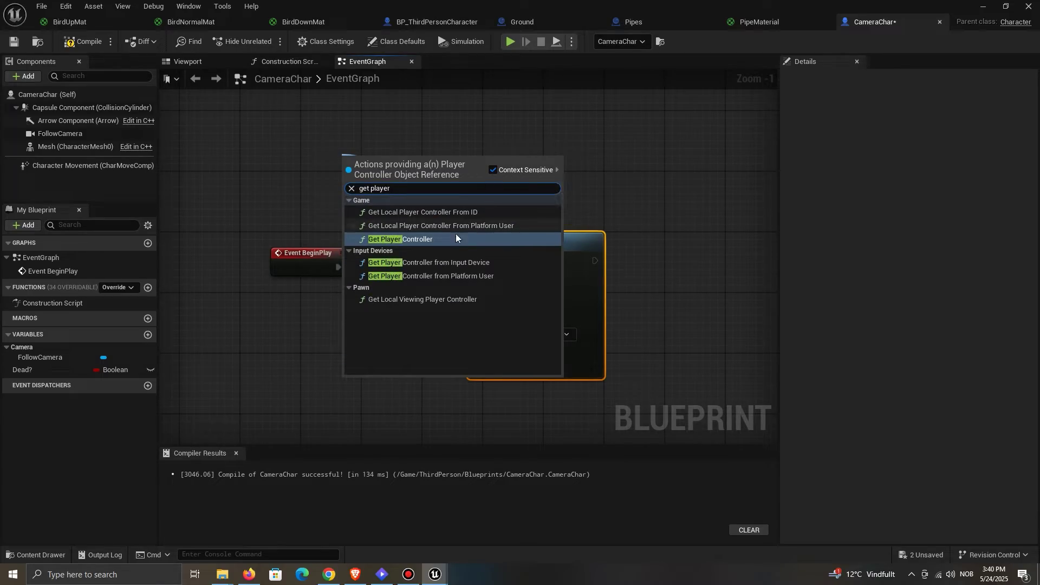
{"action": "key", "text": "Return"}
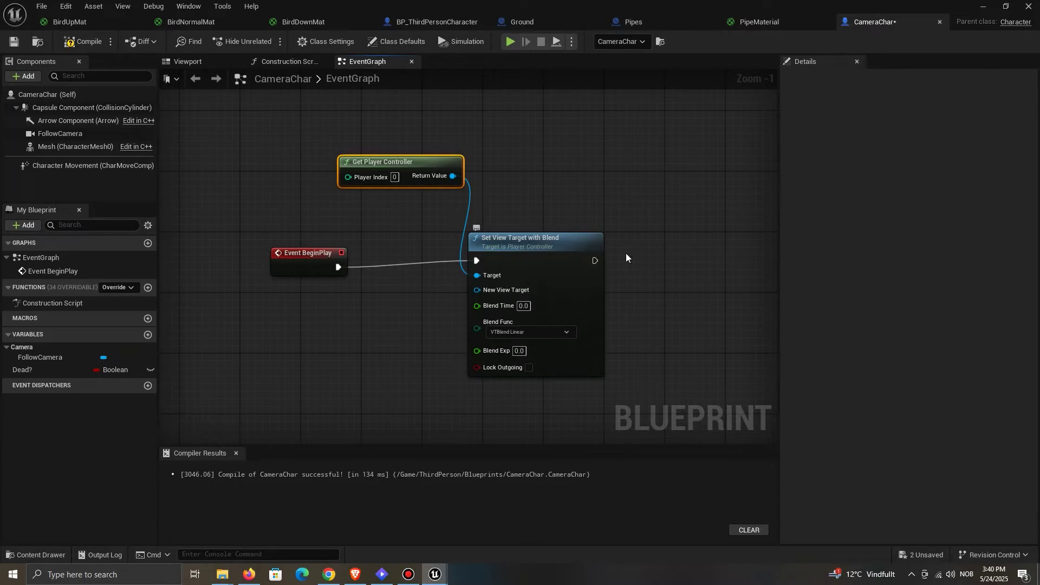
{"action": "right_click", "coordinate": [331, 371]}
{"action": "type", "text": "self"}
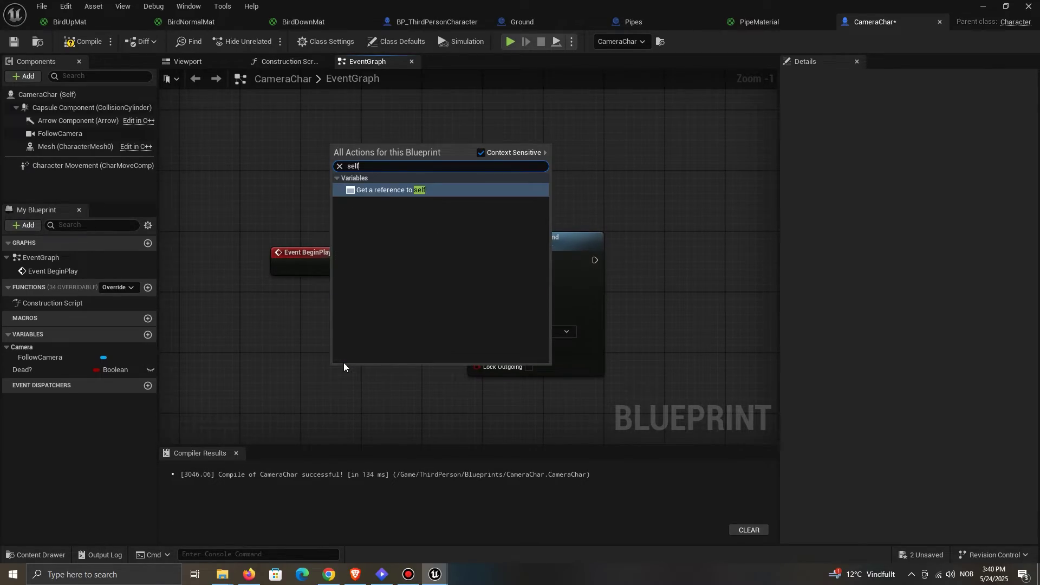
{"action": "key", "text": "Escape"}
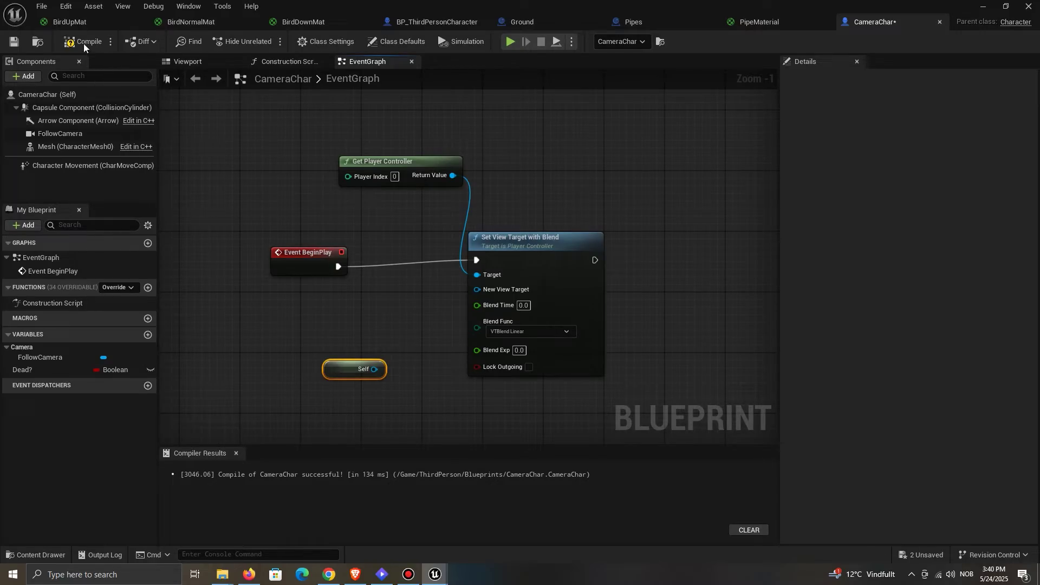
{"action": "left_click_drag", "start_coordinate": [374, 369], "coordinate": [489, 293]}
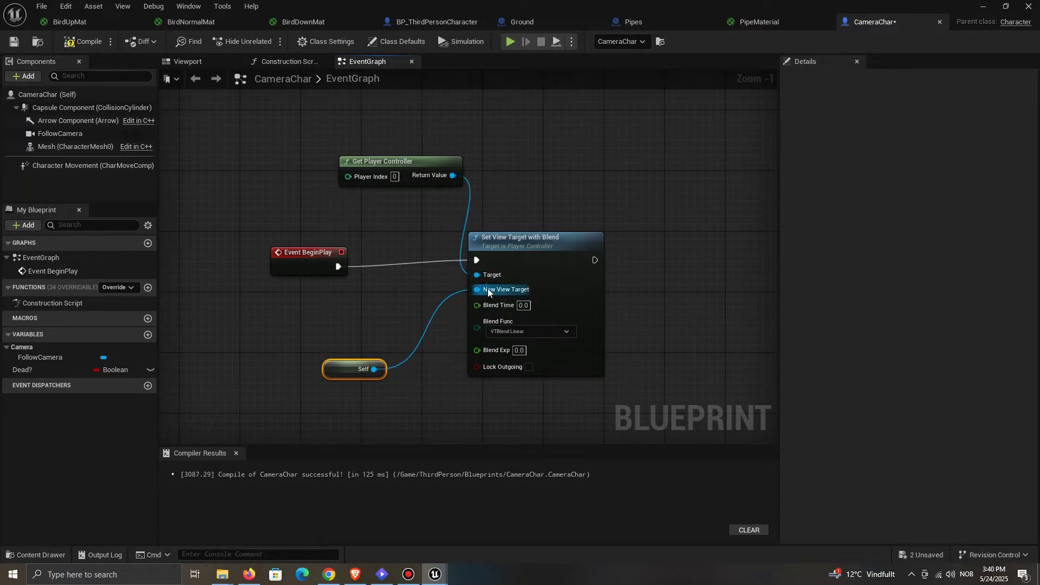
Step: Playtest the level in the editor by flapping the bird to check the fixed CameraChar view
{"action": "left_click", "coordinate": [984, 6]}
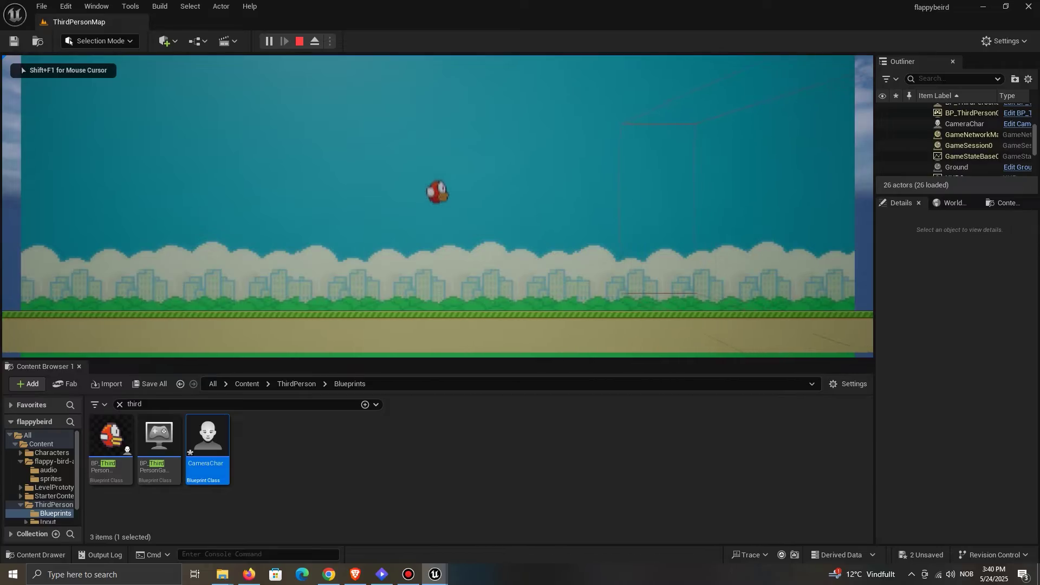
{"action": "key", "text": "space"}
{"action": "key", "text": "space"}
{"action": "key", "text": "space"}
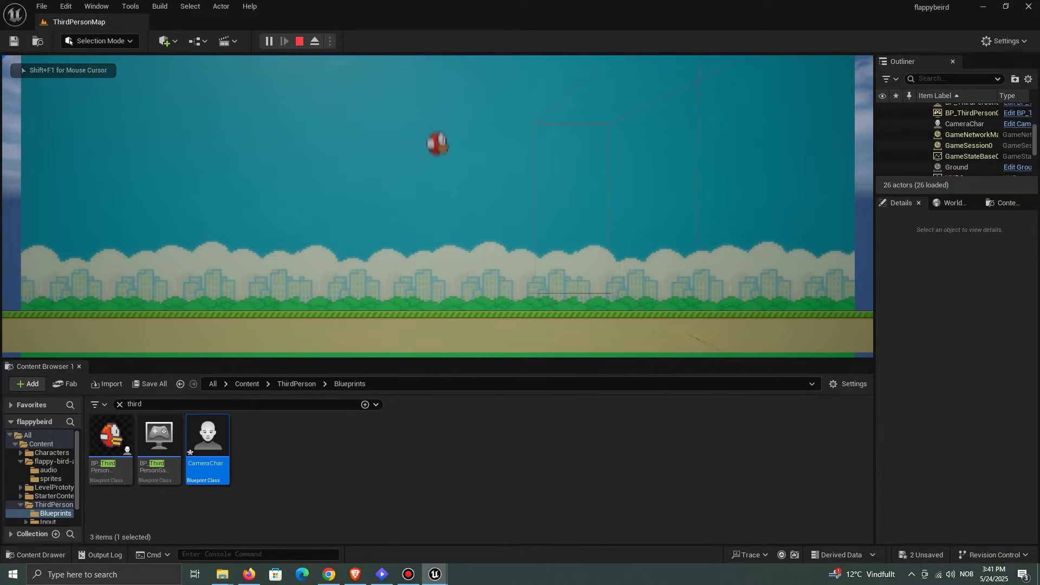
{"action": "key", "text": "space"}
{"action": "key", "text": "Escape"}
{"action": "right_click_drag", "start_coordinate": [438, 206], "coordinate": [472, 226]}
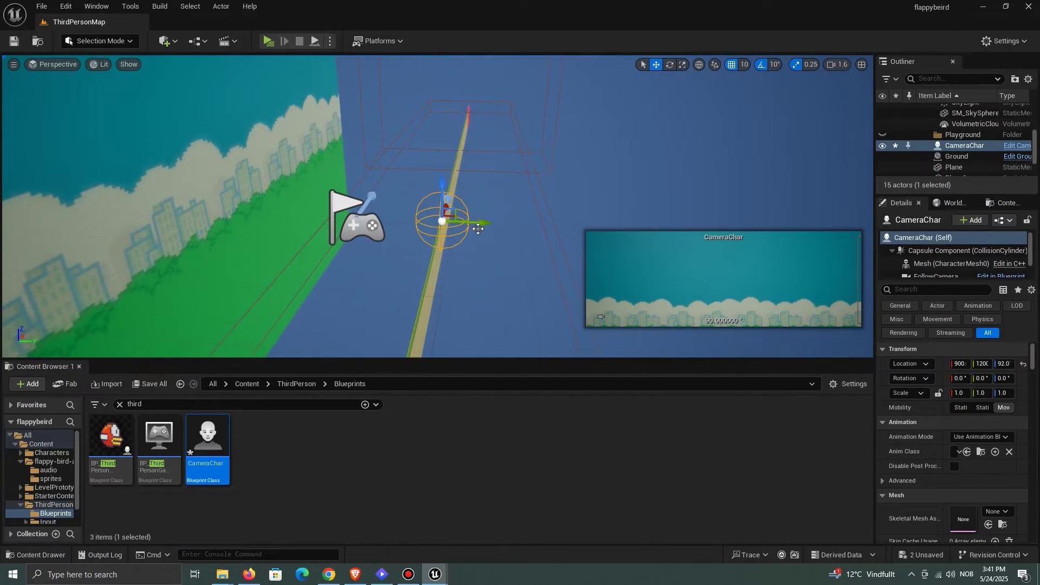
Step: Select the Ground actor in the level and lower it along the Z axis to about -156
{"action": "key", "text": "alt+Tab"}
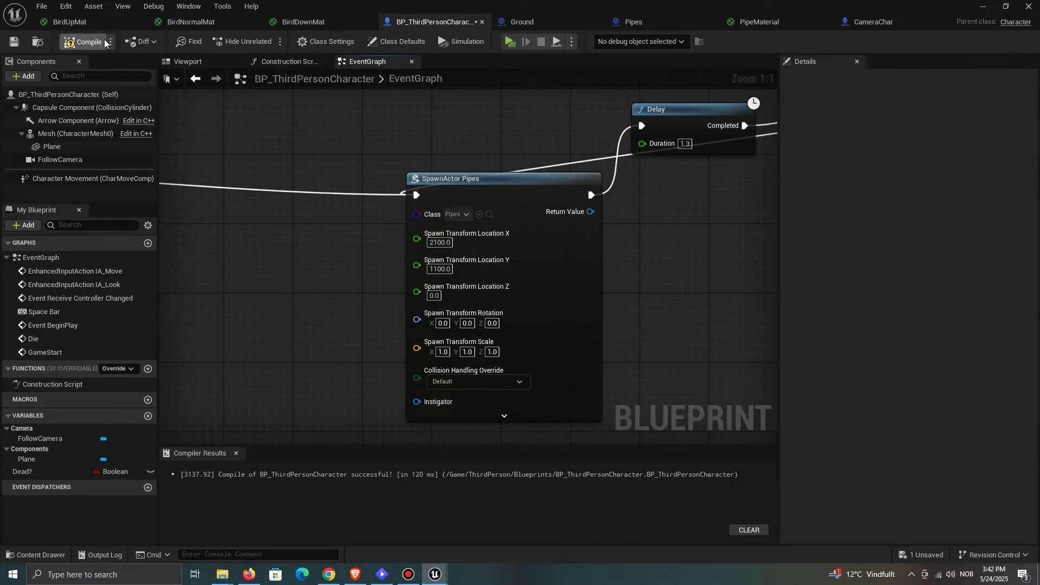
{"action": "left_click", "coordinate": [983, 6]}
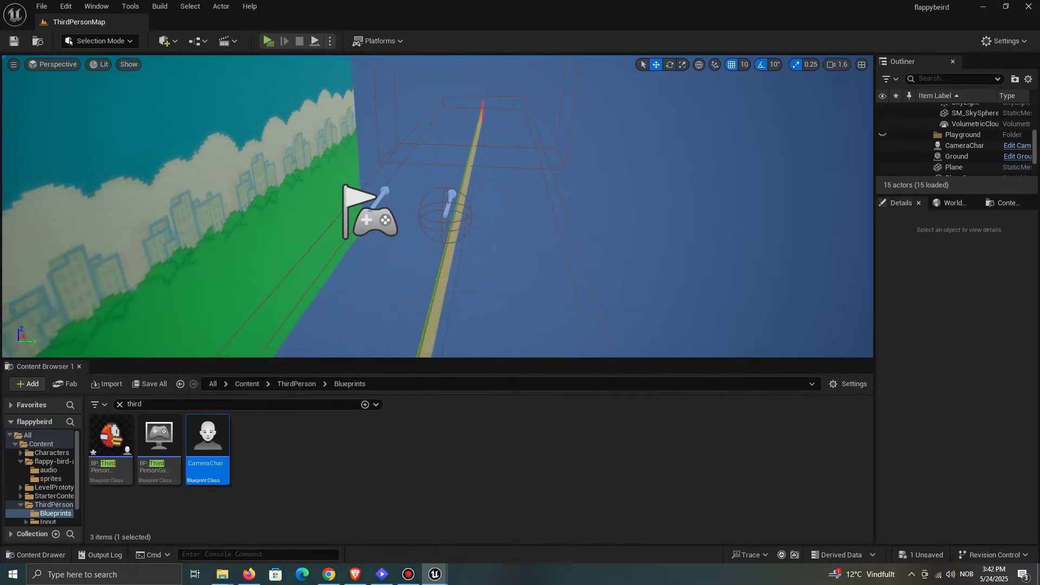
{"action": "right_click_drag", "start_coordinate": [377, 151], "coordinate": [377, 151]}
{"action": "left_click", "coordinate": [377, 151]}
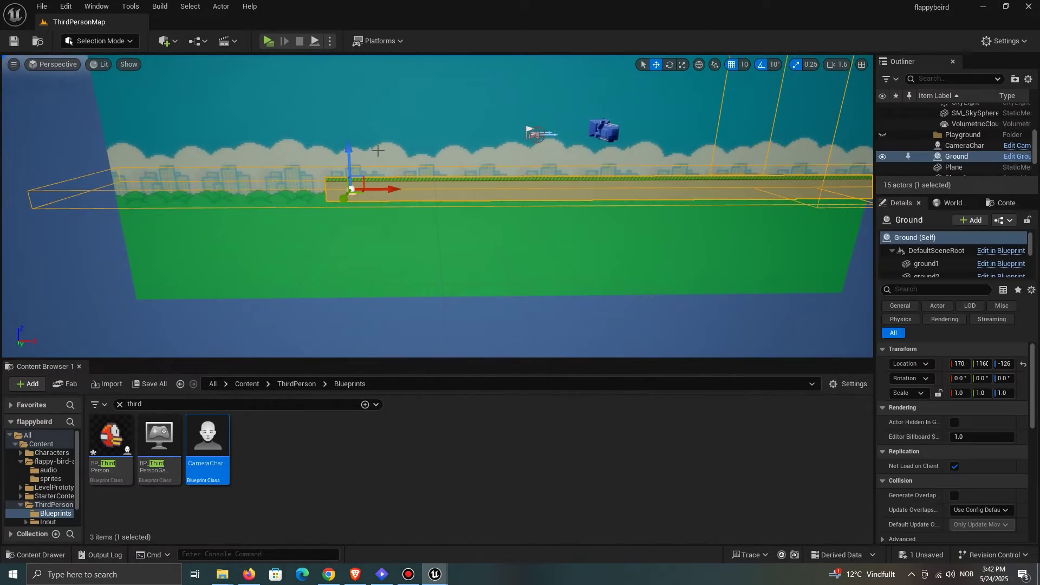
{"action": "left_click_drag", "start_coordinate": [351, 147], "coordinate": [353, 157]}
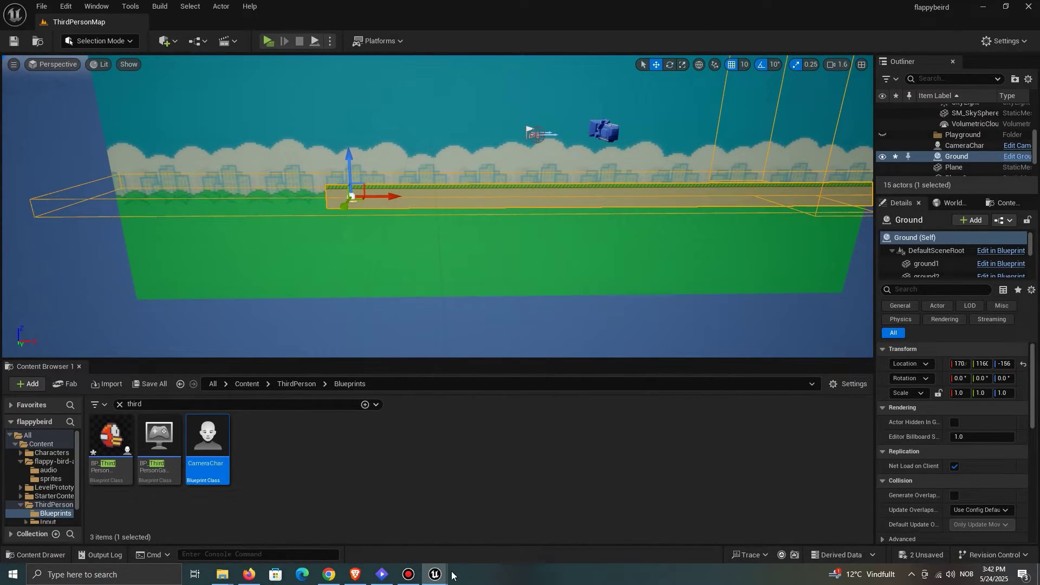
Step: In the BP_ThirdPersonCharacter viewport, select the Capsule Component, lock its scale proportions and set the scale to 0.9
{"action": "mouse_move", "coordinate": [437, 575]}
{"action": "left_click", "coordinate": [473, 555]}
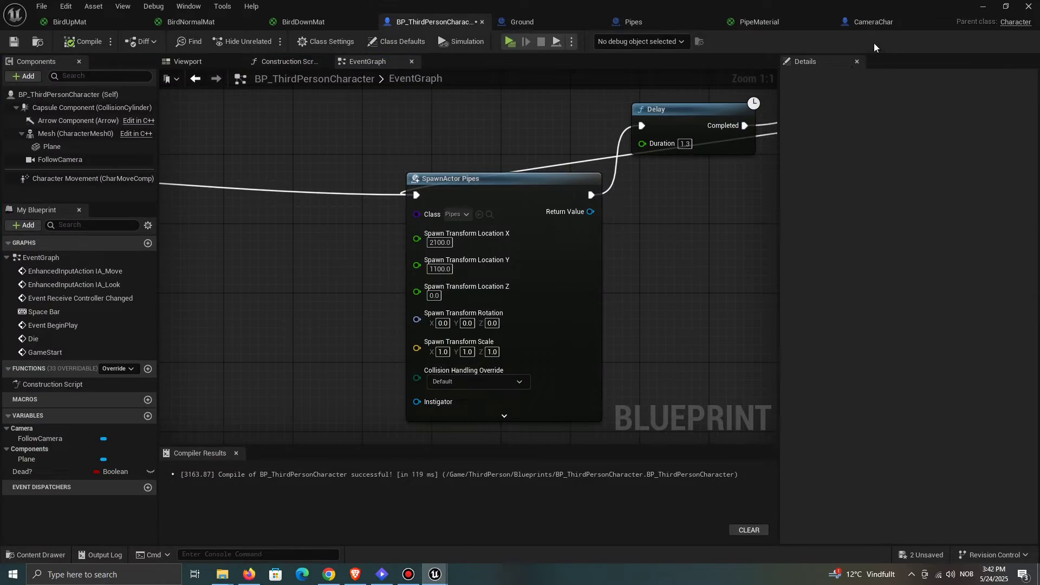
{"action": "left_click", "coordinate": [189, 62]}
{"action": "left_click", "coordinate": [485, 173]}
{"action": "scroll", "coordinate": [485, 173], "scroll_direction": "down", "scroll_amount": 4}
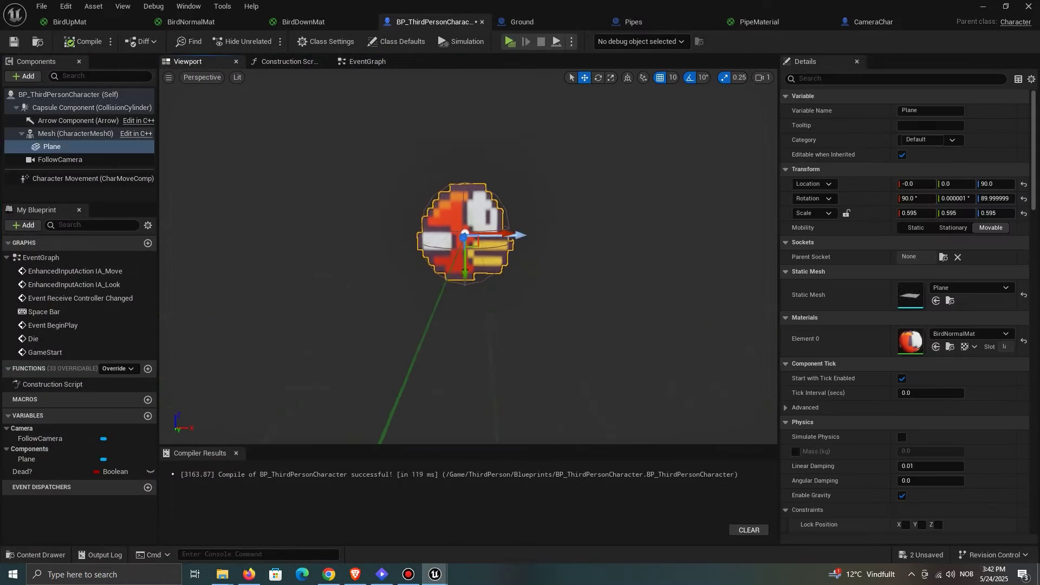
{"action": "left_click", "coordinate": [70, 108]}
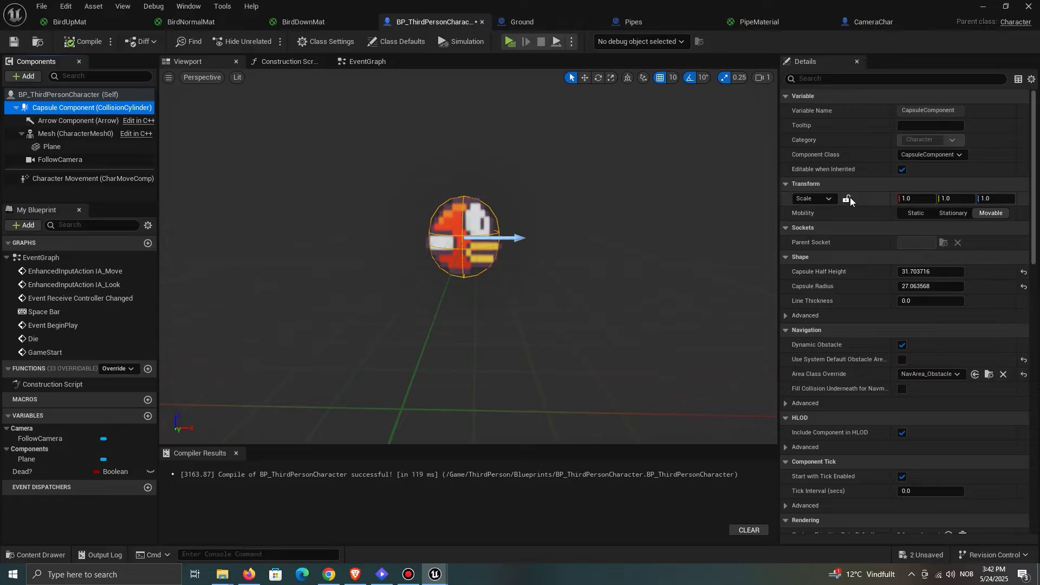
{"action": "type", "text": "0.9"}
{"action": "key", "text": "Return"}
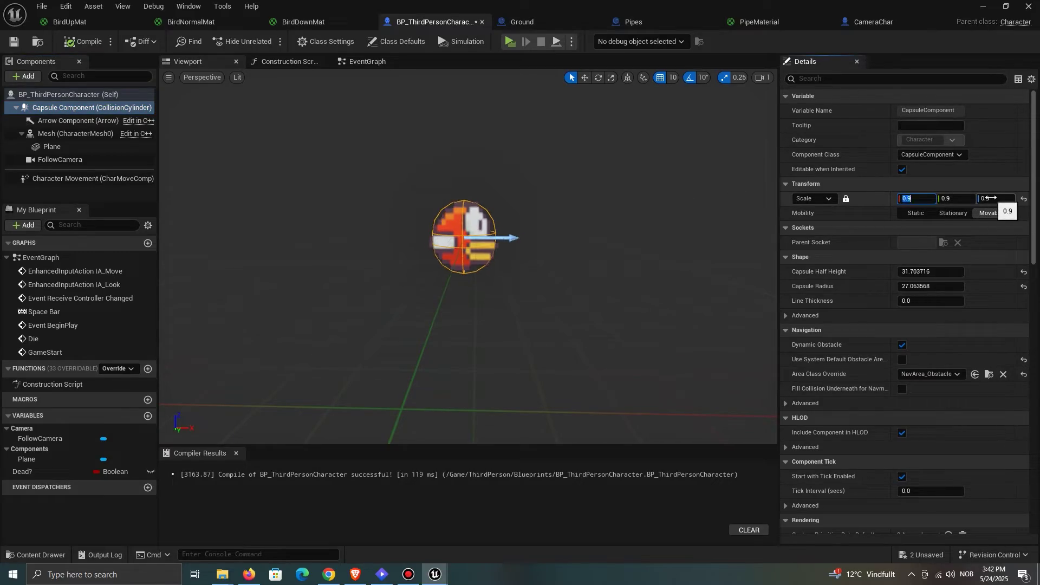
Step: Playtest the level to check the size of the scaled bird against the lowered ground
{"action": "left_click", "coordinate": [983, 6]}
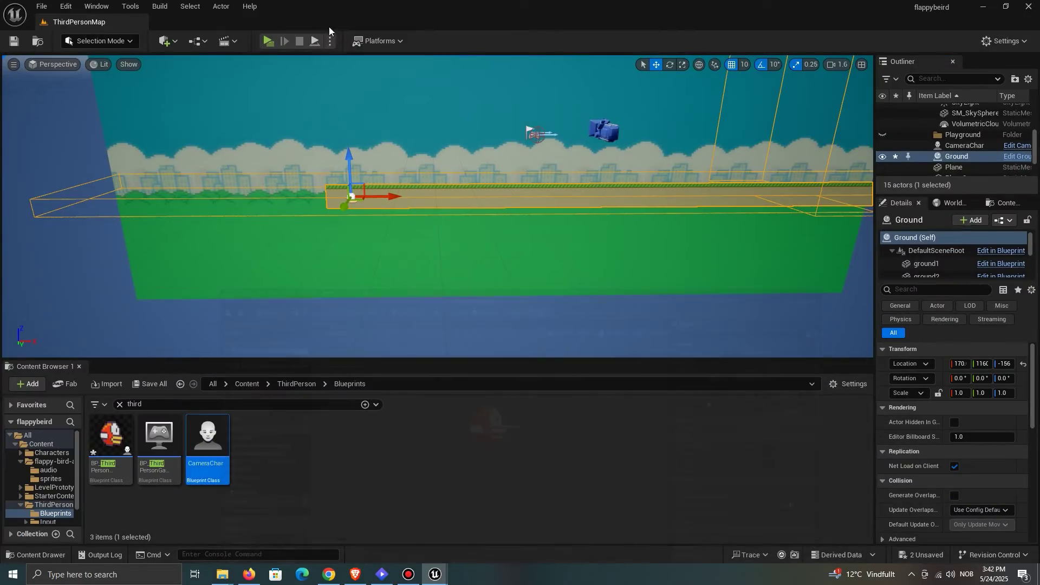
{"action": "left_click", "coordinate": [275, 41]}
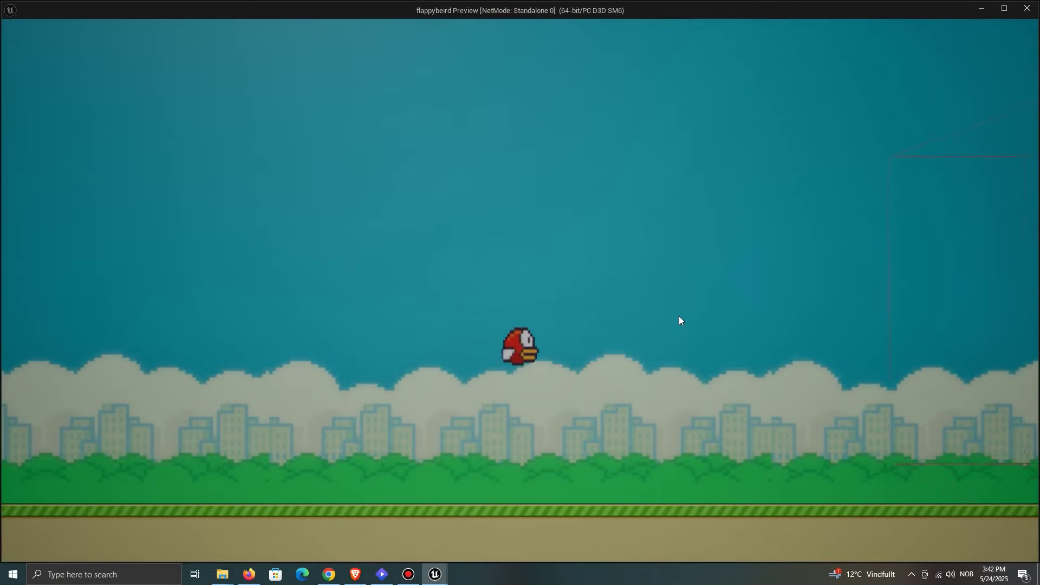
{"action": "key", "text": "Escape"}
Step: Return to the BP_ThirdPersonCharacter blueprint and set the Capsule Component's uniform scale to 0.8
{"action": "left_click", "coordinate": [435, 574]}
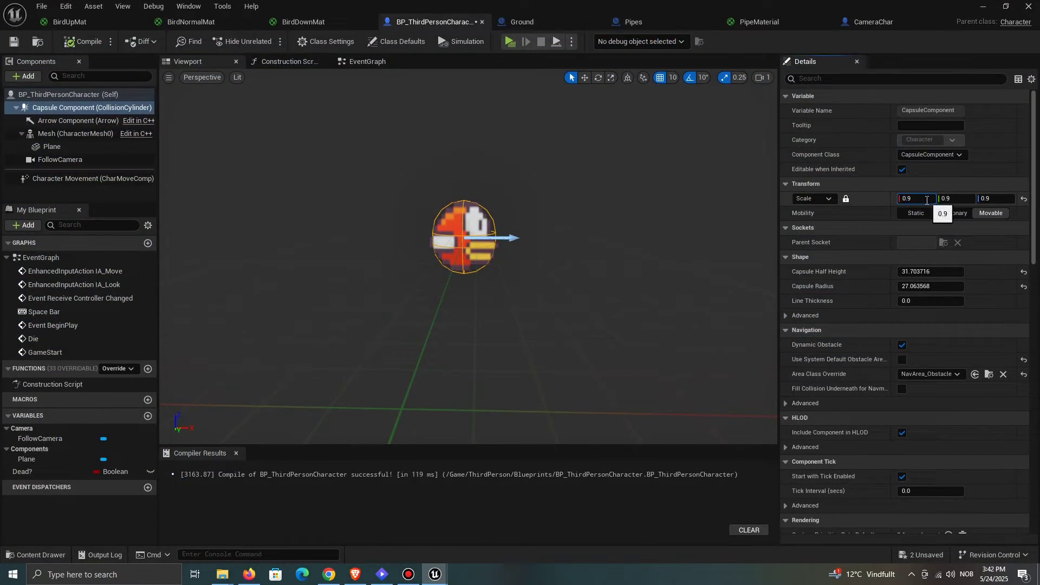
{"action": "type", "text": "0.8"}
{"action": "key", "text": "Return"}
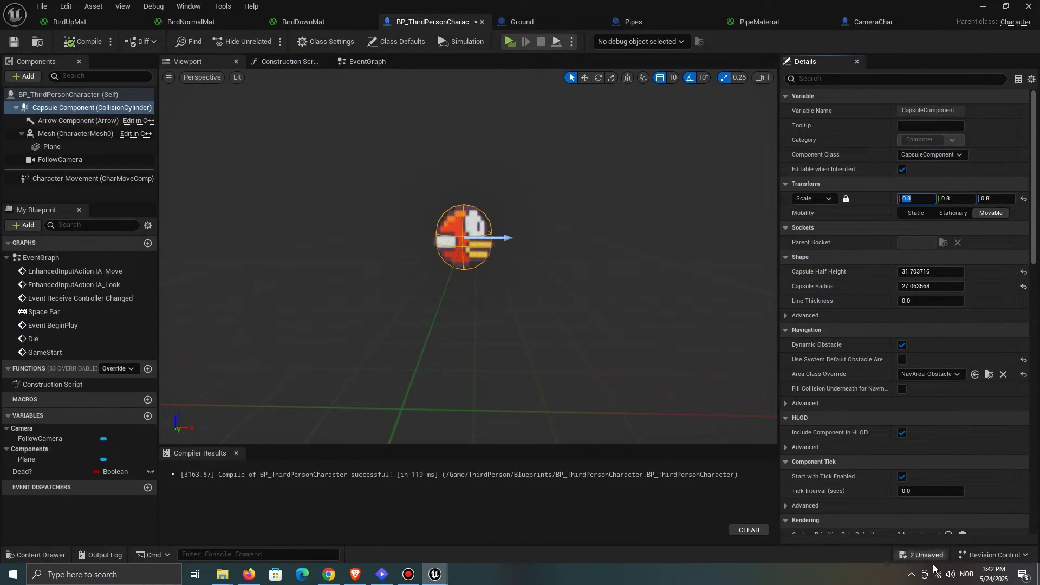
Step: Save all unsaved assets and playtest the game with the smaller bird and the spawning pipes
{"action": "key", "text": "ctrl+shift+s"}
{"action": "left_click", "coordinate": [607, 409]}
{"action": "key", "text": "alt+p"}
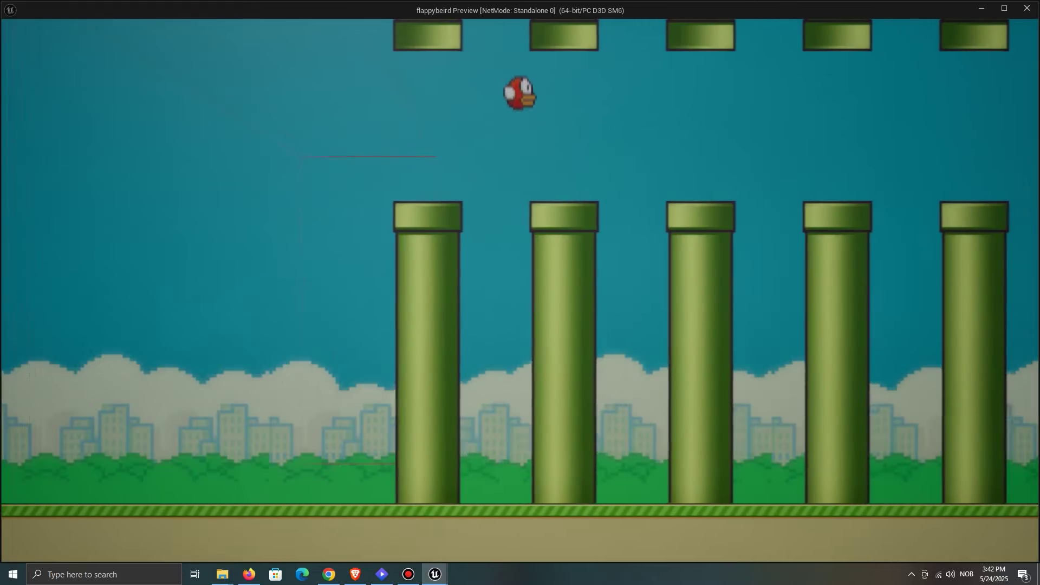
{"action": "key", "text": "Escape"}
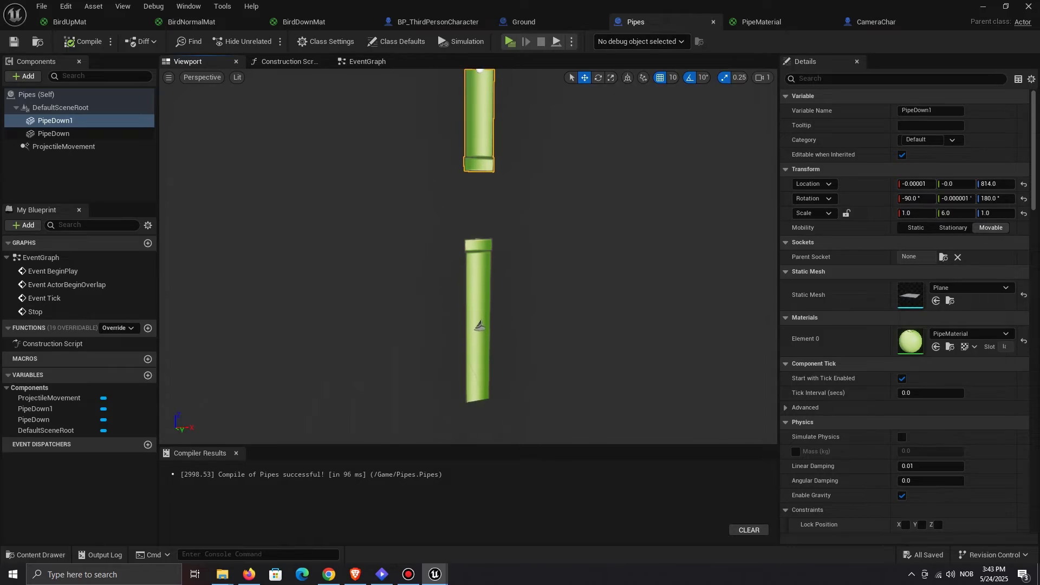
Step: Select both pipe planes, PipeDown1 and PipeDown, together in the Pipes blueprint's viewport
{"action": "right_click_drag", "start_coordinate": [614, 143], "coordinate": [613, 182]}
{"action": "left_click", "coordinate": [512, 246], "text": "ctrl"}
{"action": "right_click_drag", "start_coordinate": [490, 179], "coordinate": [496, 142]}
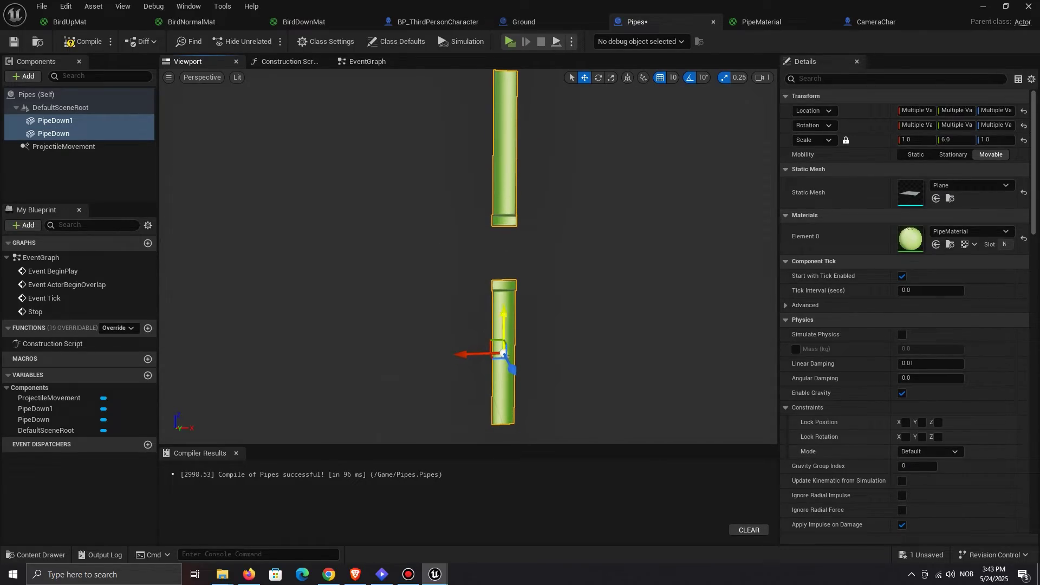
Step: In BP_ThirdPersonCharacter's graph, add a Random Float in Range node beside SpawnActor Pipes and set the spawn location Z to -200
{"action": "left_click", "coordinate": [437, 22]}
{"action": "right_click", "coordinate": [442, 243]}
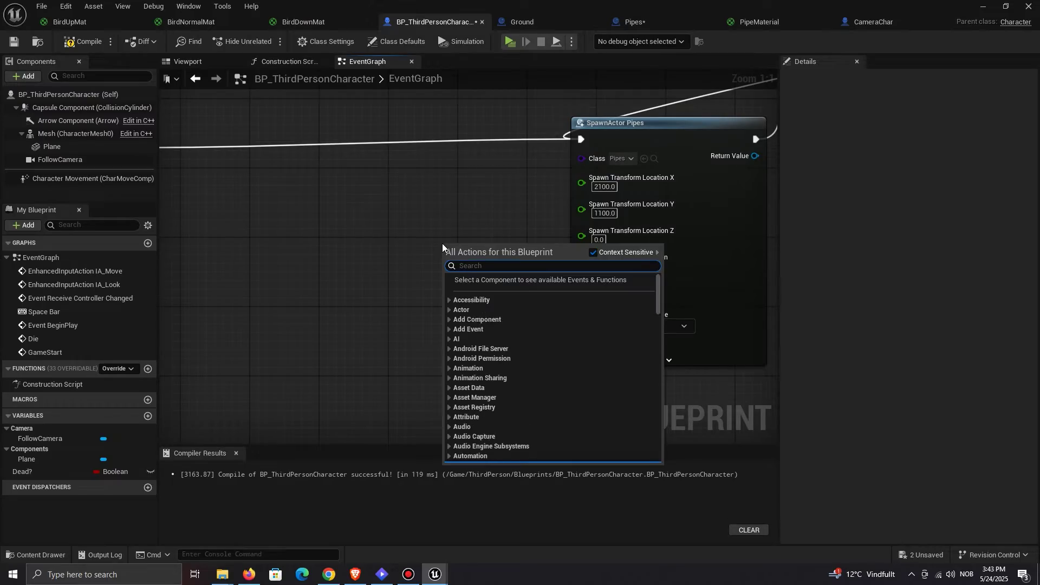
{"action": "type", "text": "random floa"}
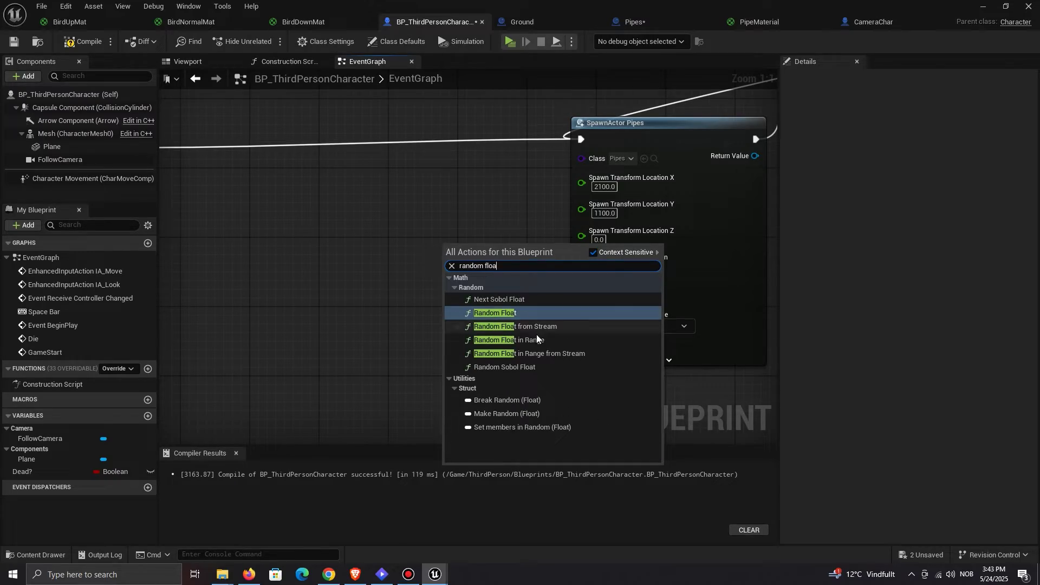
{"action": "left_click", "coordinate": [537, 338]}
{"action": "left_click_drag", "start_coordinate": [527, 276], "coordinate": [474, 259]}
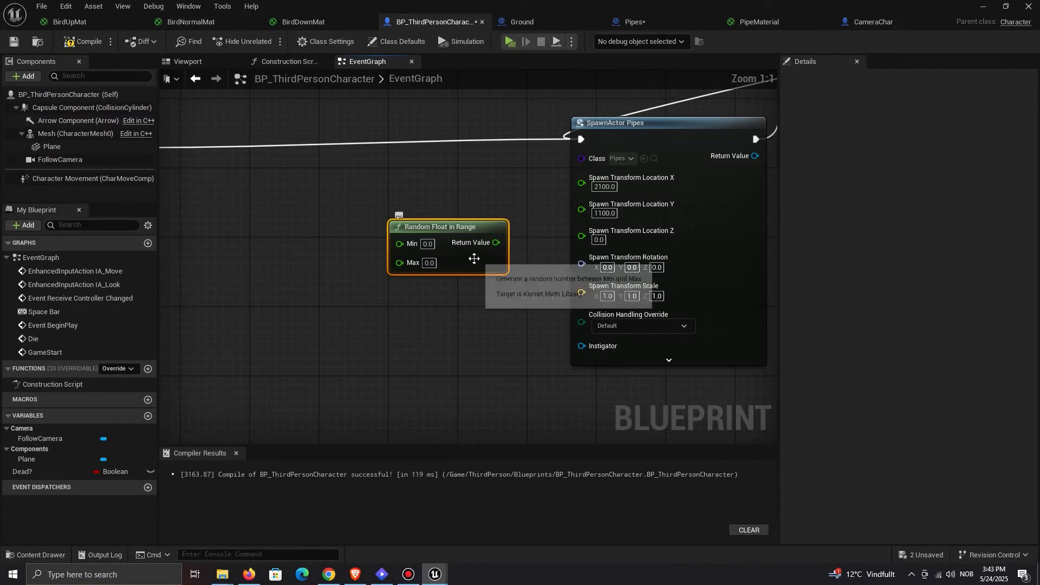
{"action": "left_click", "coordinate": [598, 239]}
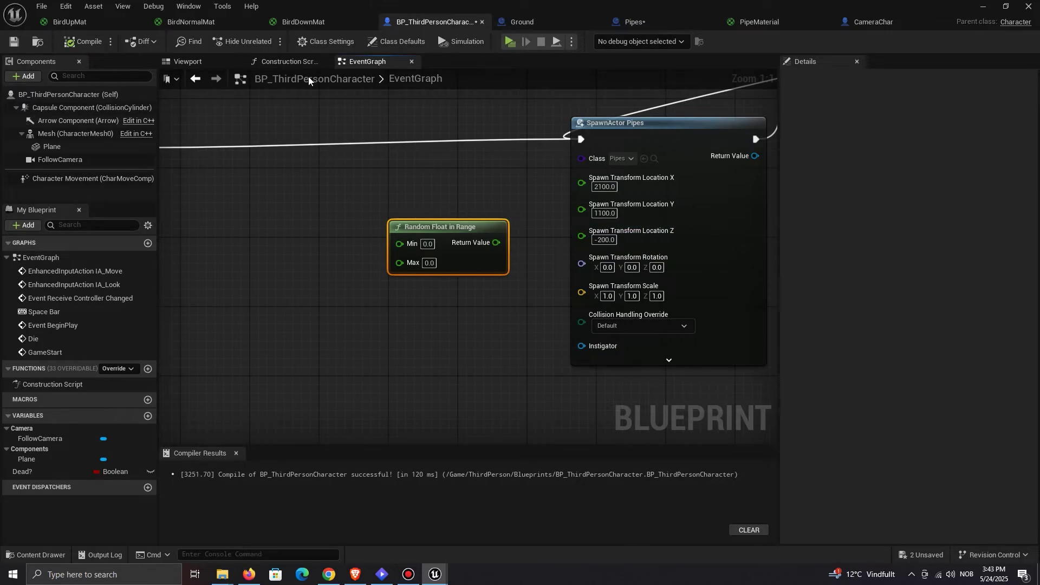
Step: In the CameraChar blueprint, move FollowCamera back to a Y location of 670 and playtest the wider view
{"action": "left_click", "coordinate": [878, 28]}
{"action": "left_click", "coordinate": [209, 67]}
{"action": "left_click", "coordinate": [64, 133]}
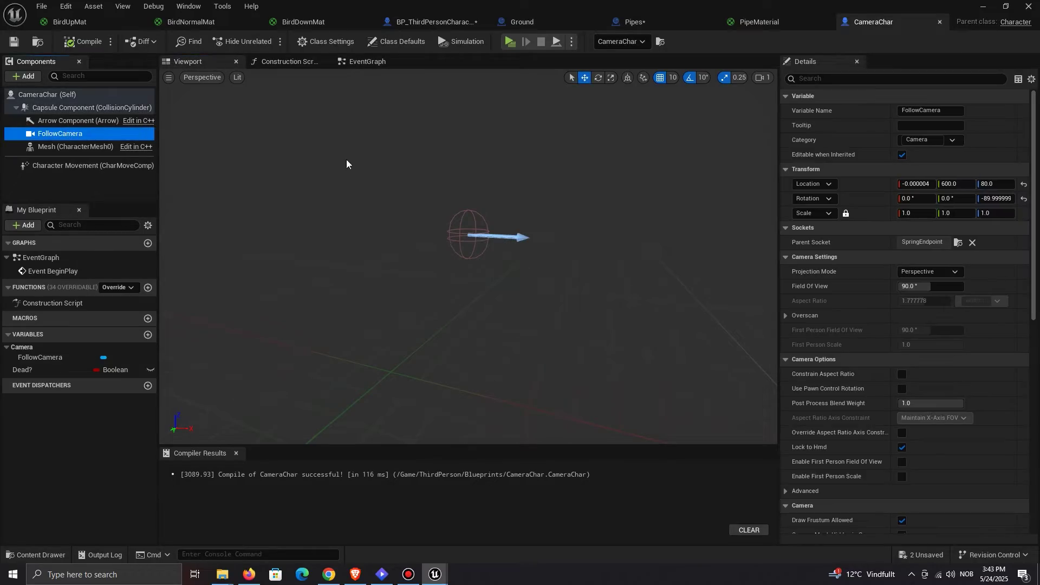
{"action": "key", "text": "f"}
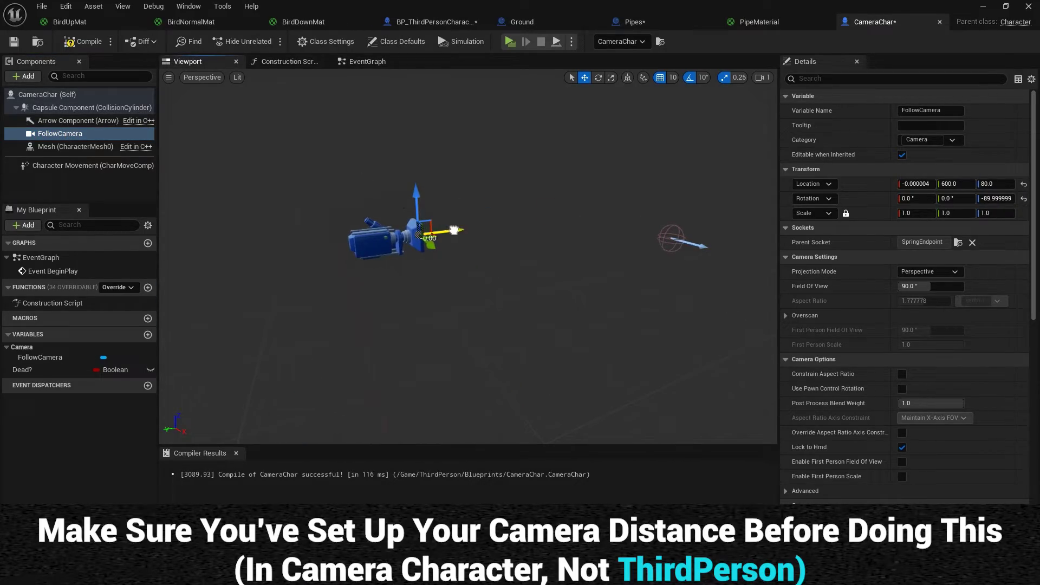
{"action": "left_click_drag", "start_coordinate": [453, 229], "coordinate": [414, 238]}
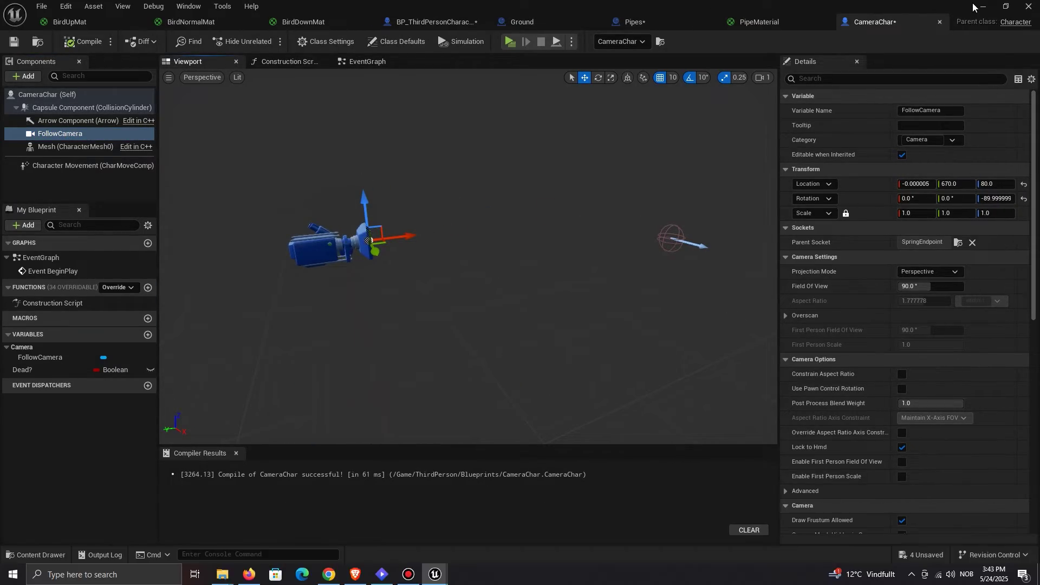
{"action": "left_click", "coordinate": [982, 6]}
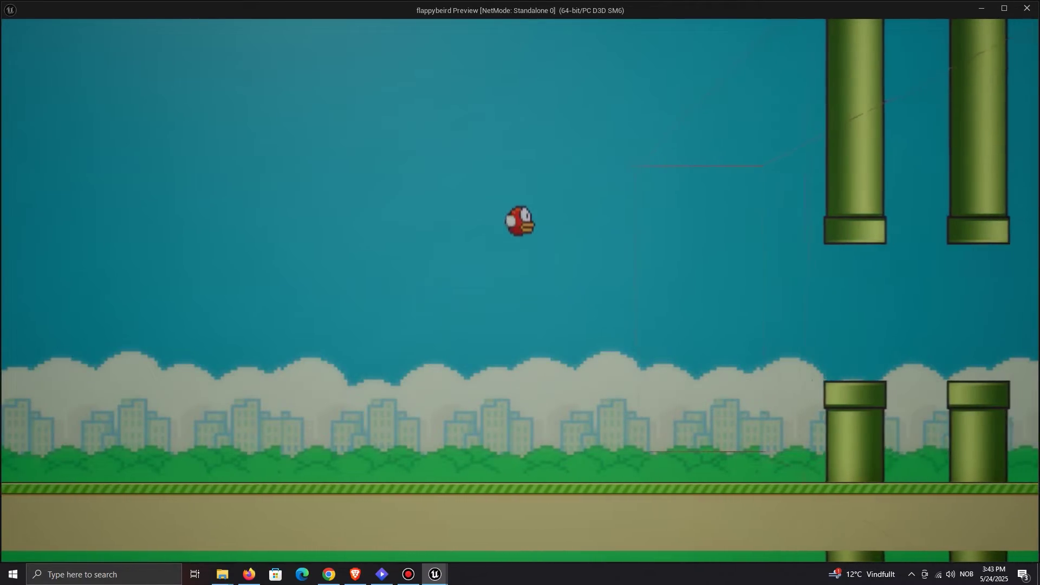
{"action": "key", "text": "Escape"}
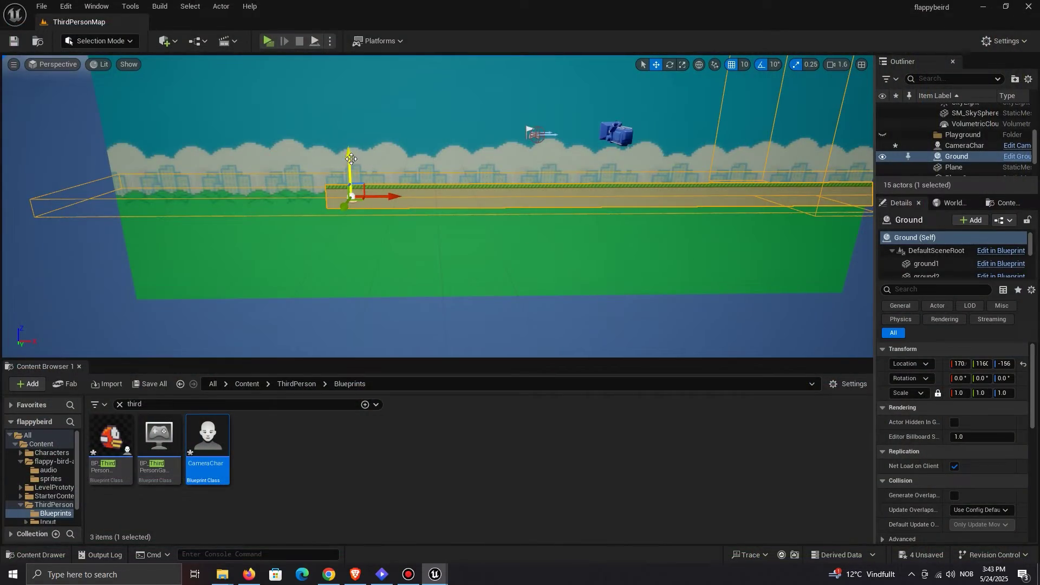
Step: Lower the Ground actor slightly and shift PlayerStart along the X axis in the level, playtesting the framing
{"action": "left_click_drag", "start_coordinate": [351, 158], "coordinate": [349, 166]}
{"action": "left_click", "coordinate": [269, 41]}
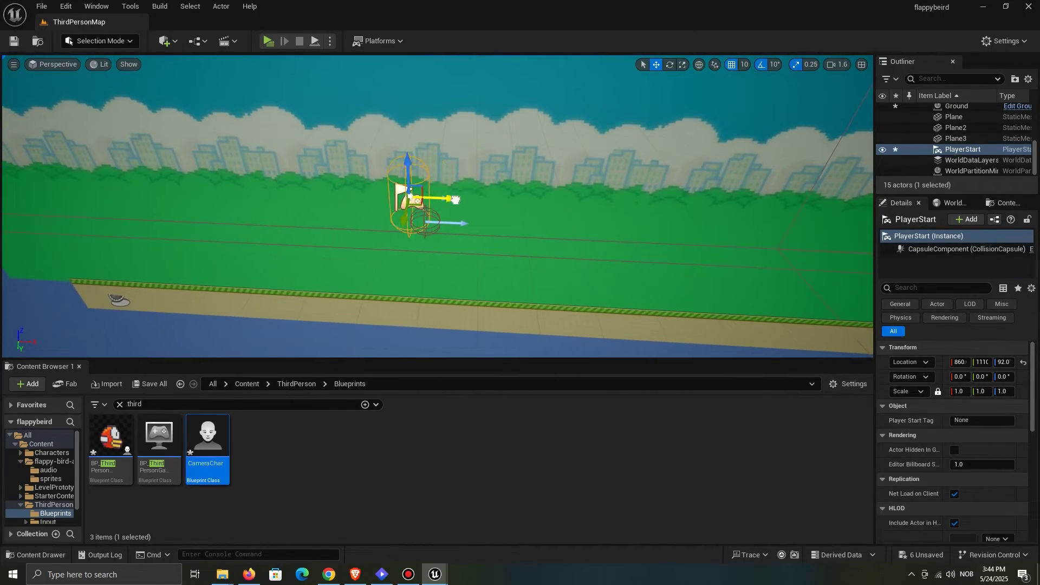
{"action": "left_click", "coordinate": [276, 42]}
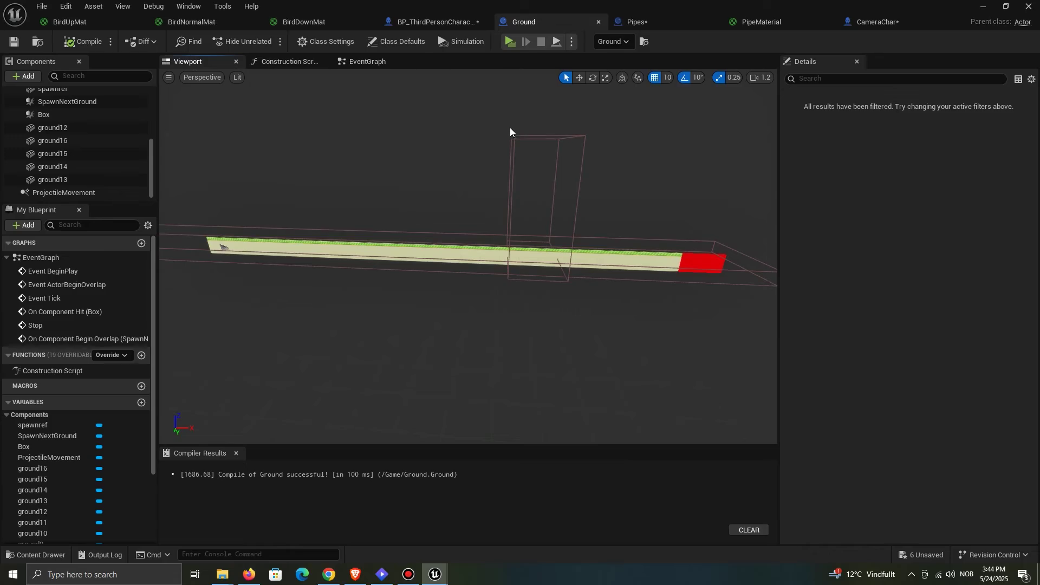
Step: Check that the SpawnNextGround box in the Ground blueprint is set to Hidden in Game, enabling that option
{"action": "left_click", "coordinate": [511, 133]}
{"action": "left_click", "coordinate": [900, 79]}
{"action": "type", "text": "h"}
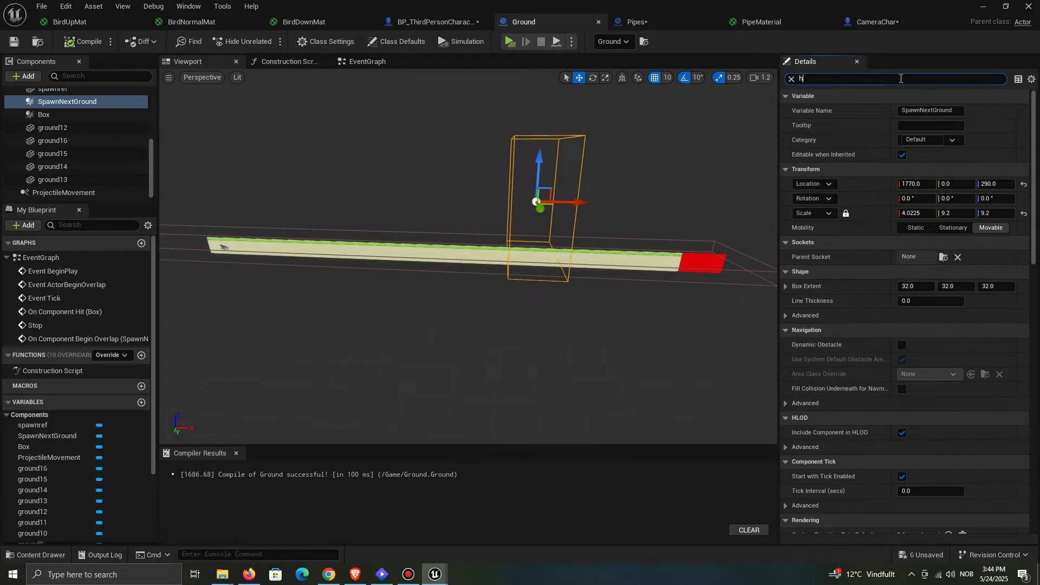
{"action": "type", "text": "idd"}
{"action": "left_click", "coordinate": [906, 111]}
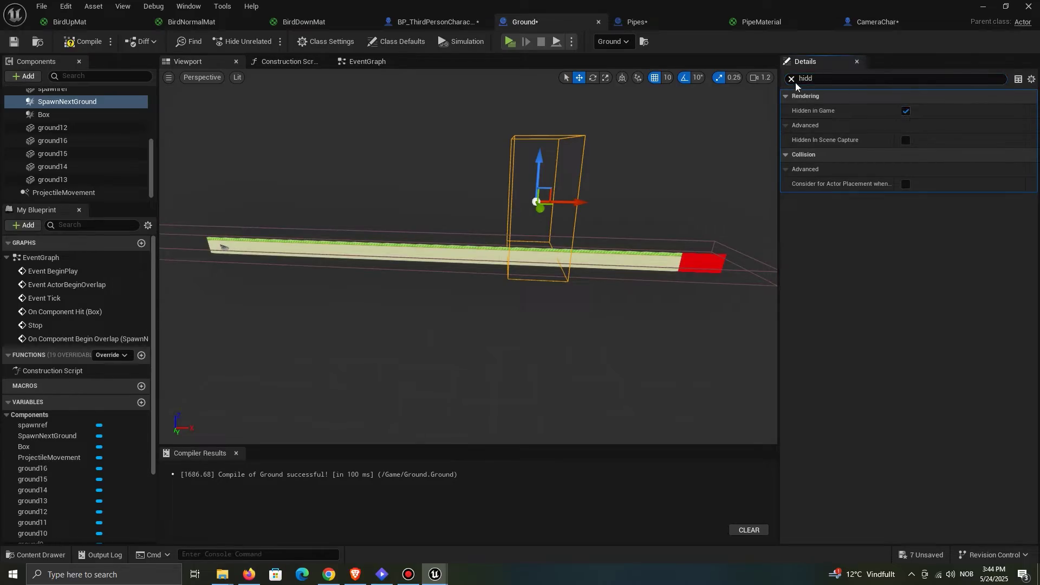
{"action": "left_click", "coordinate": [792, 79]}
Step: Try a spawn location Z of -300 on SpawnActor Pipes and move PipeDown1 to Z 724 in the Pipes blueprint
{"action": "left_click", "coordinate": [434, 22]}
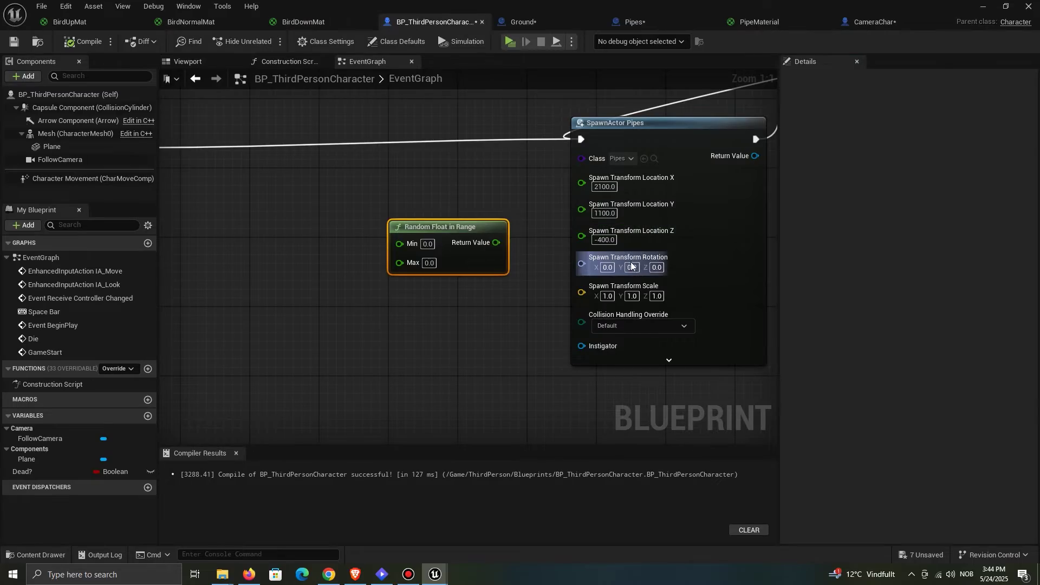
{"action": "left_click", "coordinate": [604, 240]}
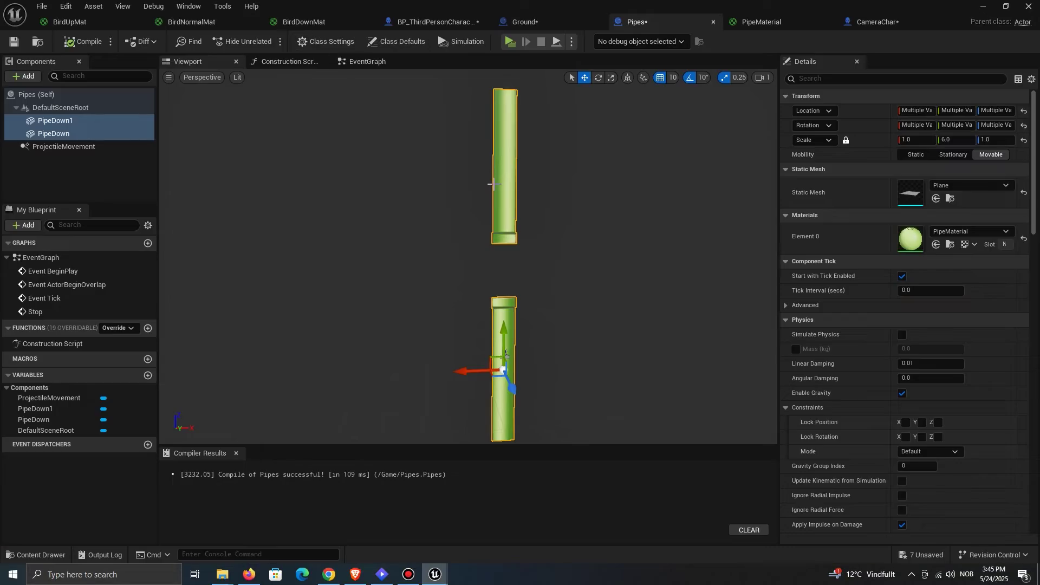
{"action": "left_click", "coordinate": [503, 190]}
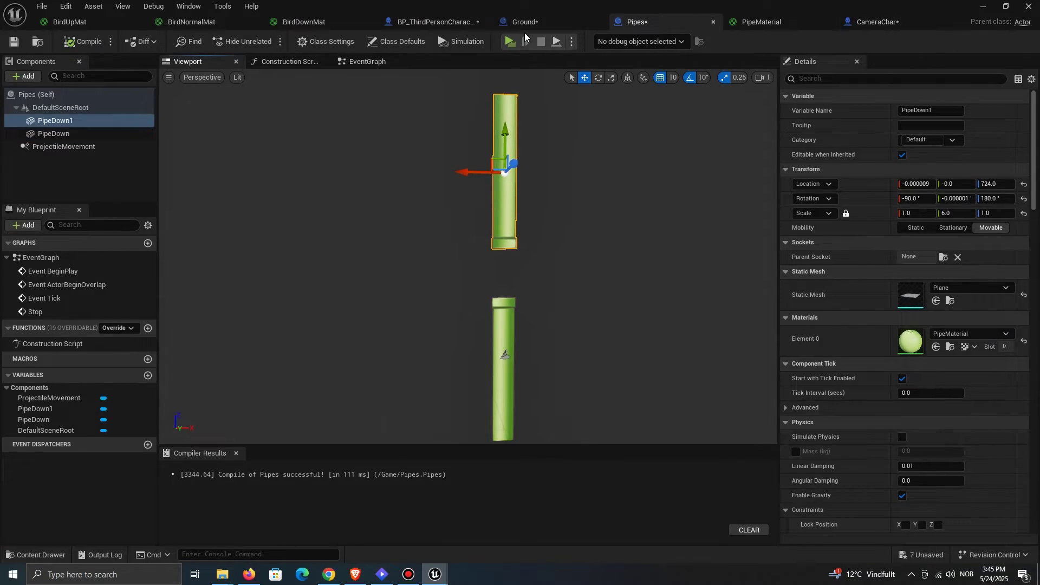
Step: Set the Random Float in Range node's Min to -300 in the BP_ThirdPersonCharacter graph
{"action": "left_click", "coordinate": [417, 21]}
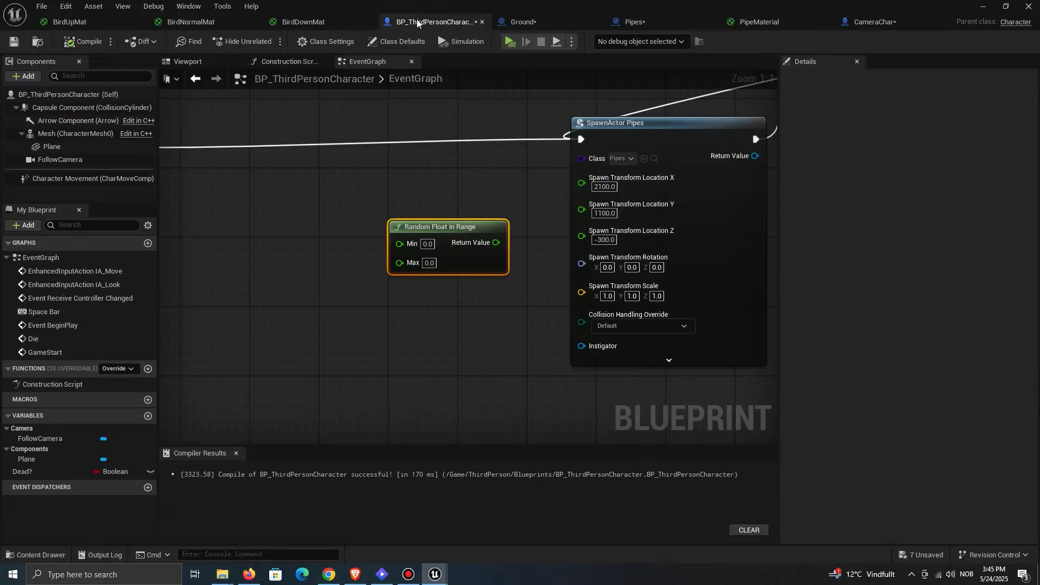
{"action": "left_click", "coordinate": [428, 244]}
{"action": "type", "text": "-300"}
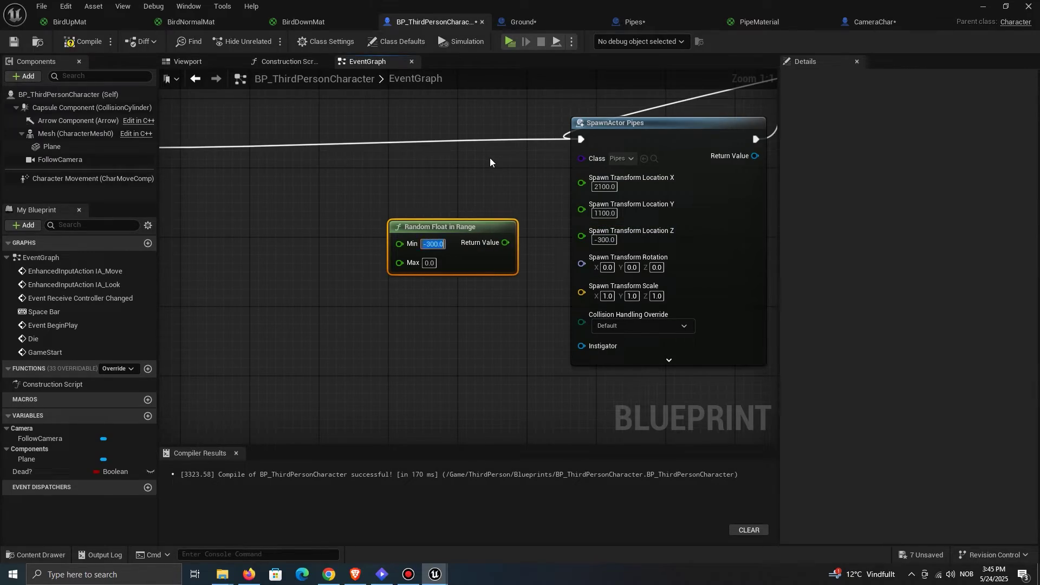
Step: Try spawn location Z values of 300 and 100 on SpawnActor Pipes and compile the blueprint
{"action": "left_click", "coordinate": [604, 239]}
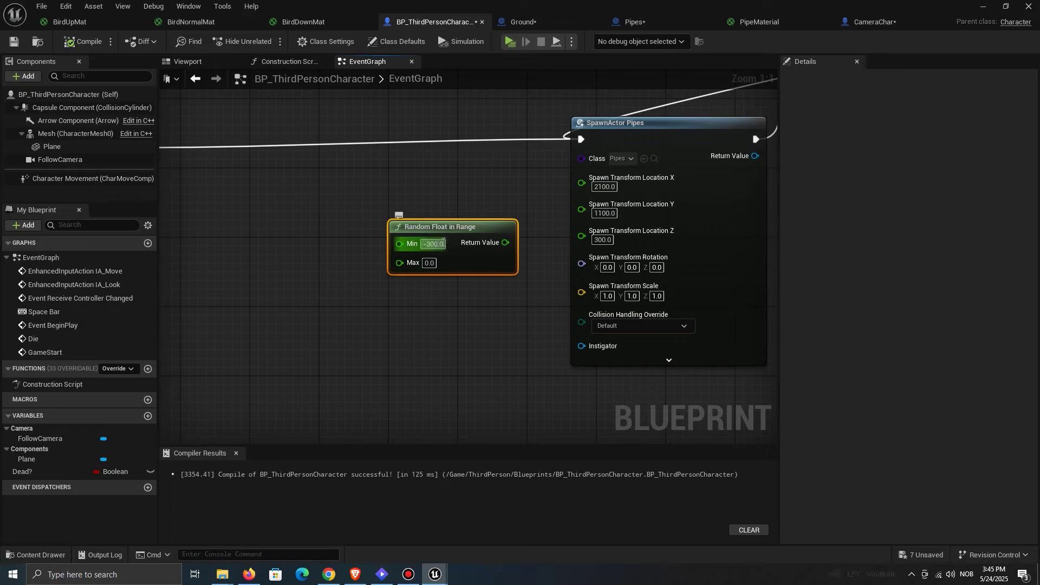
{"action": "left_click", "coordinate": [598, 240]}
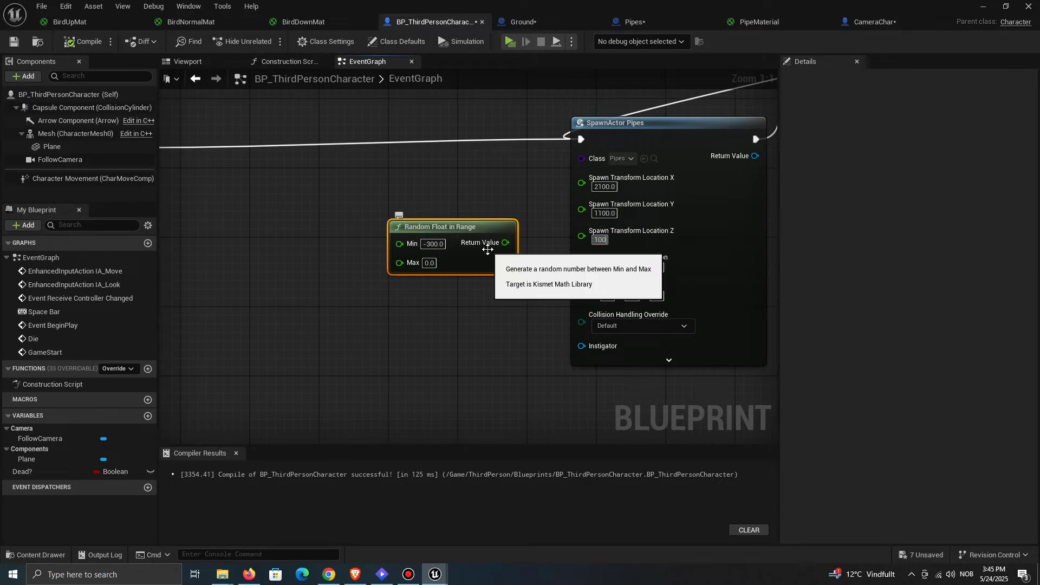
{"action": "left_click", "coordinate": [82, 42]}
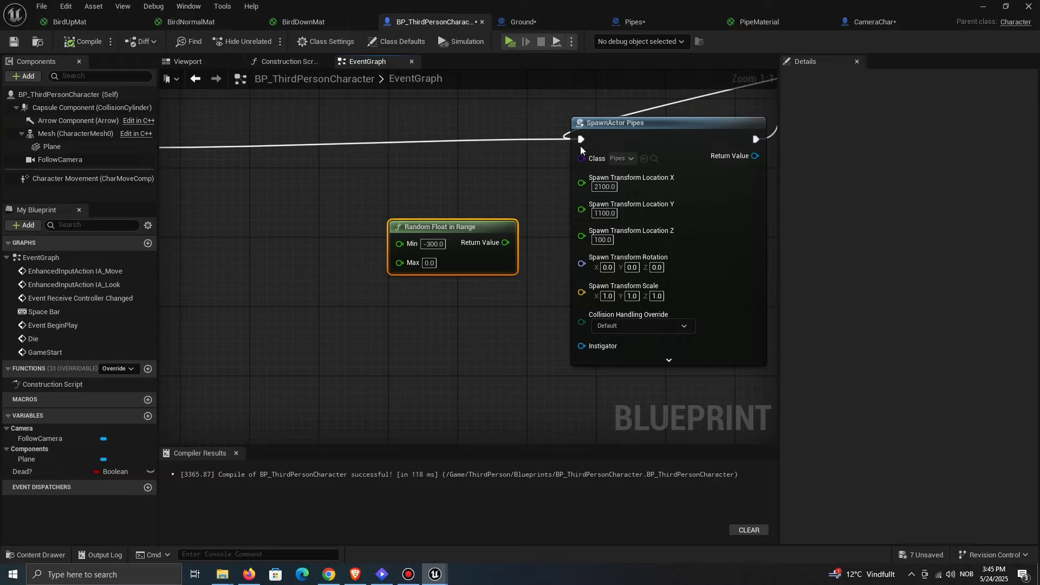
Step: In the Pipes blueprint, lower PipeDown1 to Z 719 using a grid snap of 5, and restore the snap to 10
{"action": "left_click", "coordinate": [638, 23]}
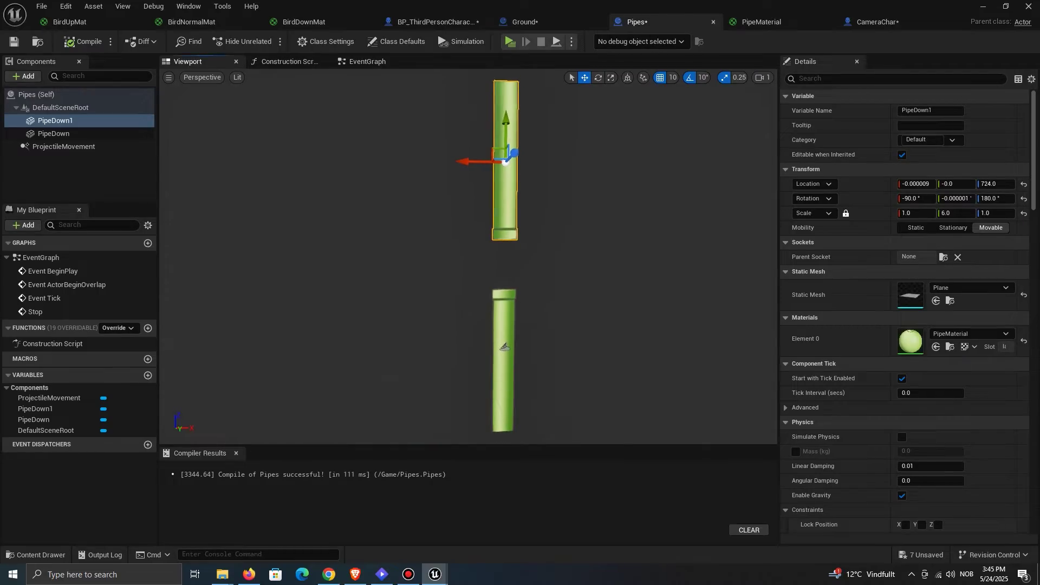
{"action": "left_click", "coordinate": [673, 77]}
{"action": "left_click", "coordinate": [694, 115]}
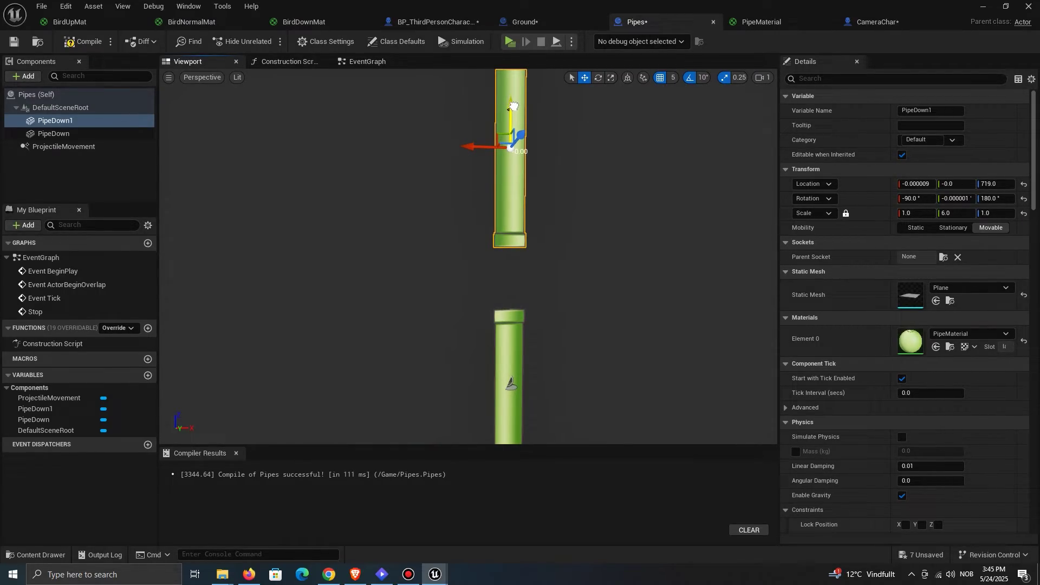
{"action": "left_click", "coordinate": [674, 79]}
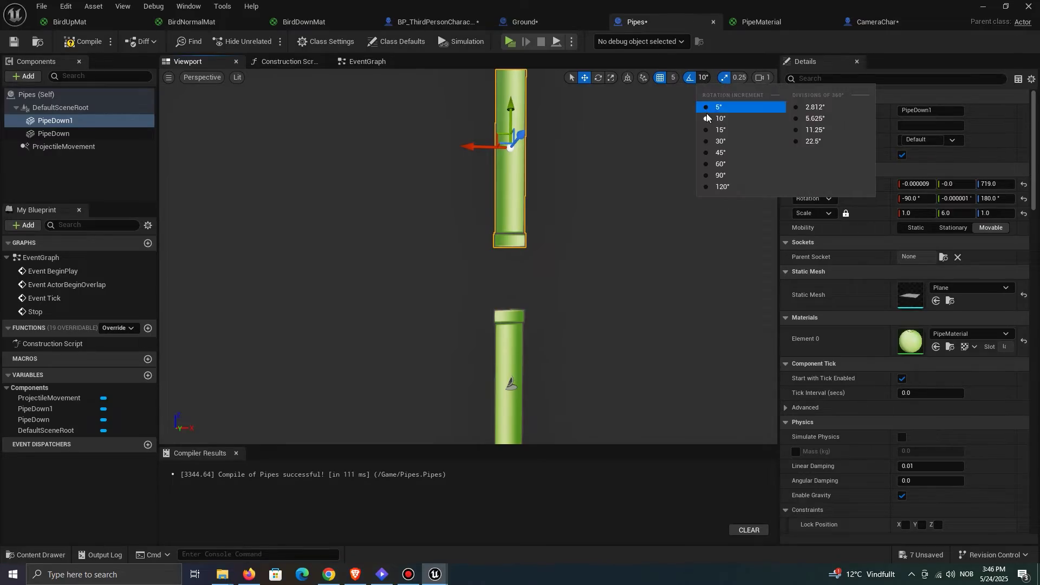
{"action": "left_click", "coordinate": [695, 131]}
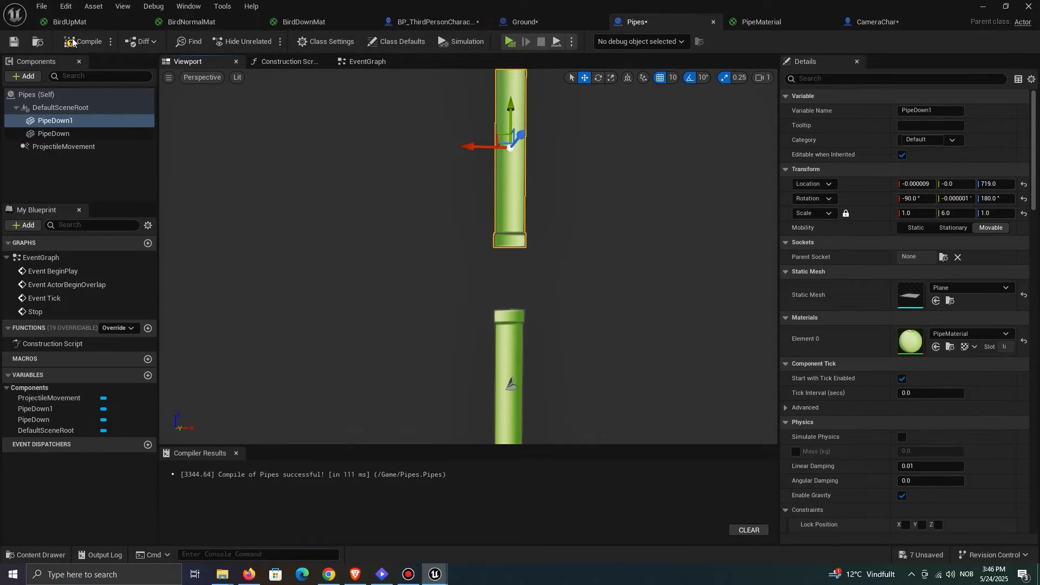
Step: Set the Random Float in Range node's Max to 100 and connect its Return Value to SpawnActor Pipes' Spawn Transform Location Z
{"action": "left_click", "coordinate": [433, 21]}
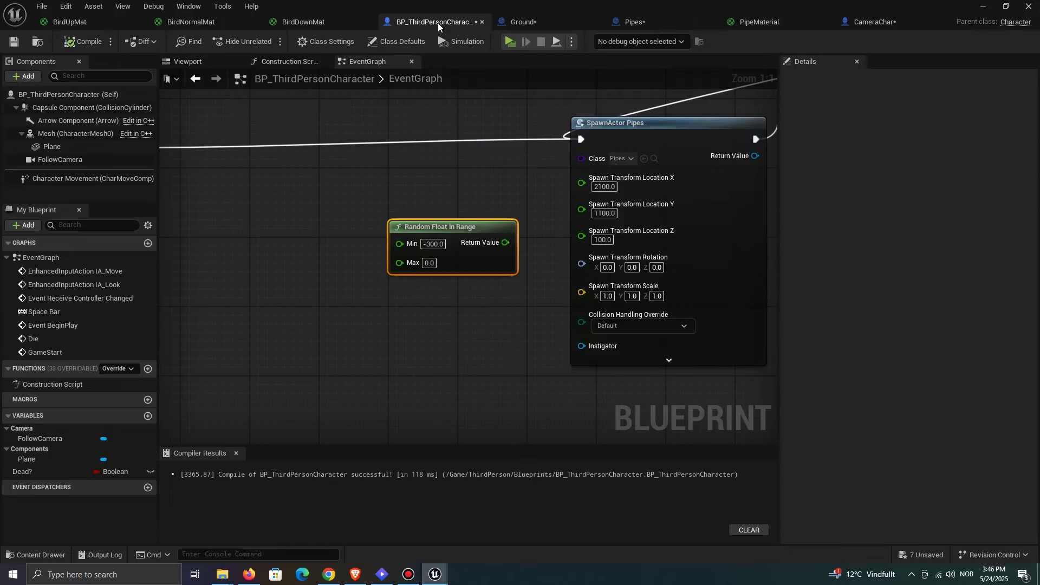
{"action": "left_click", "coordinate": [475, 312]}
{"action": "left_click_drag", "start_coordinate": [505, 242], "coordinate": [582, 231]}
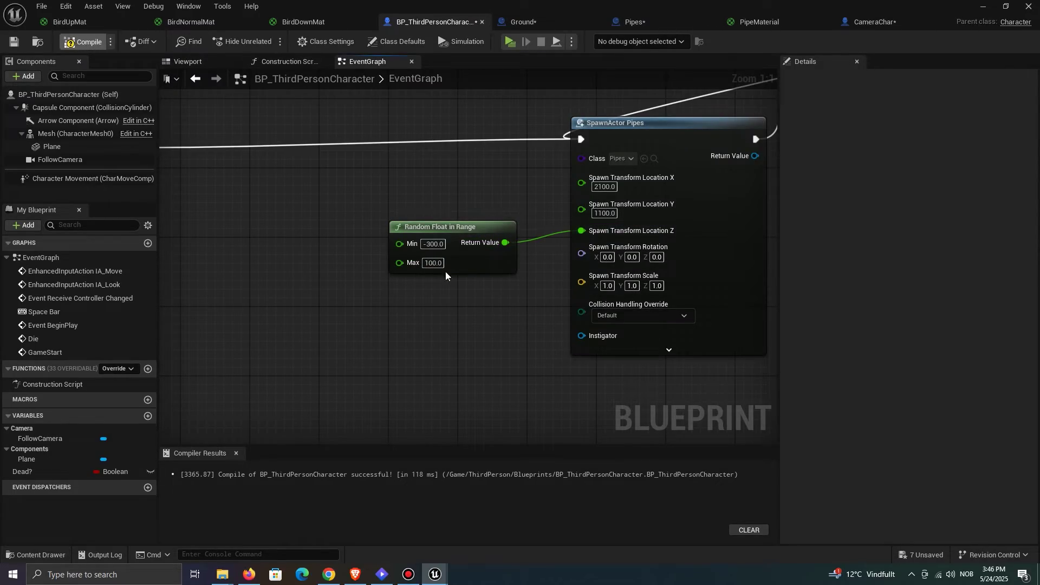
Step: Playtest the game, flapping the bird past pipes spawned at random heights
{"action": "left_click", "coordinate": [983, 7]}
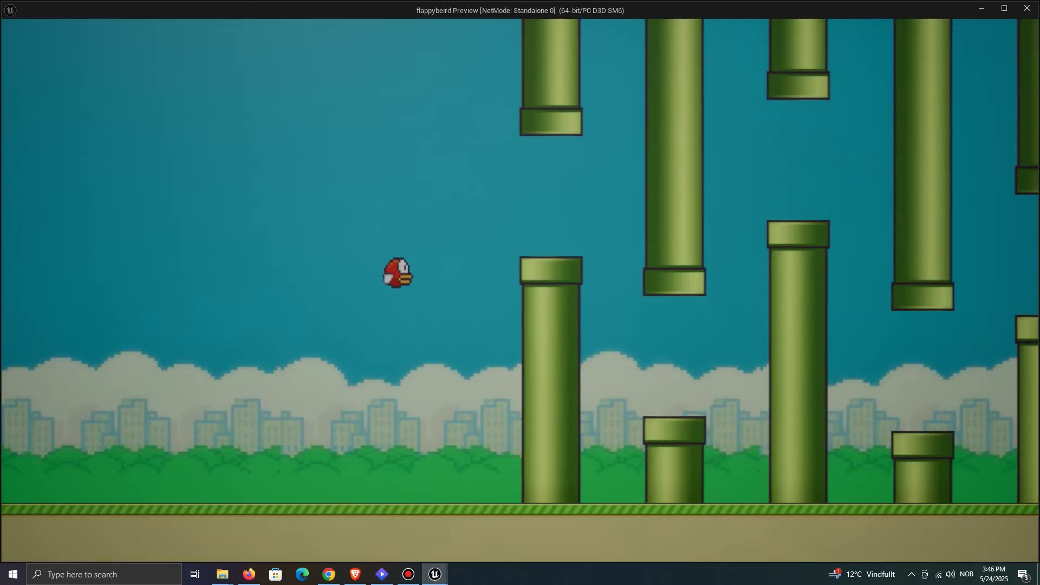
{"action": "key", "text": "space"}
{"action": "key", "text": "space"}
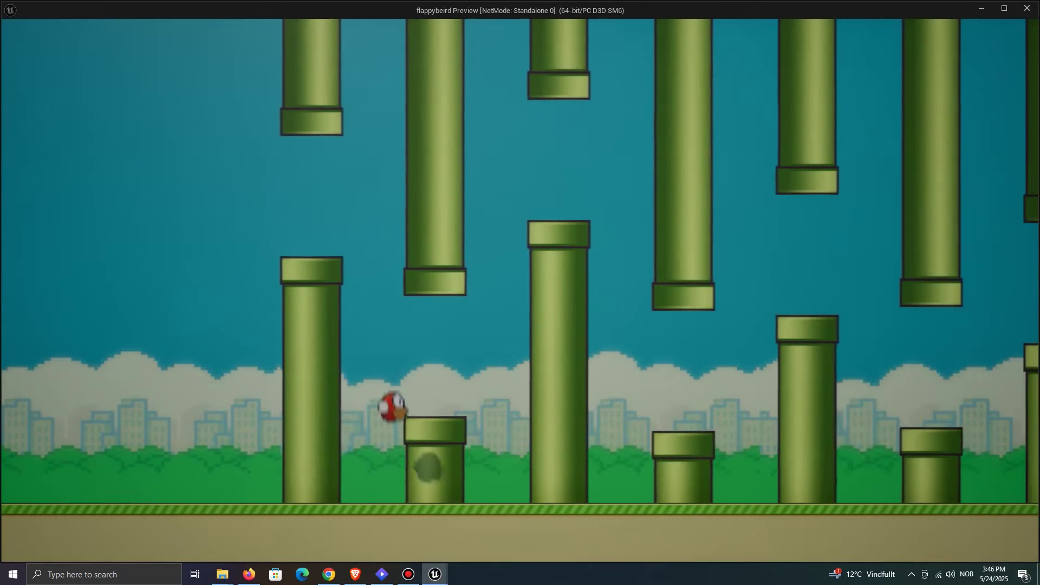
{"action": "key", "text": "space"}
{"action": "key", "text": "space"}
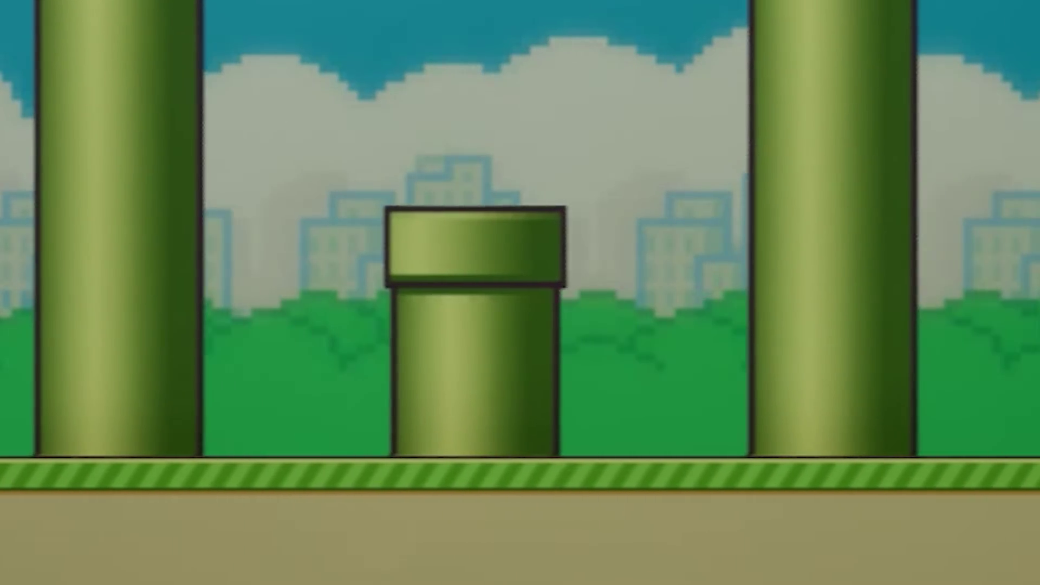
{"action": "key", "text": "space"}
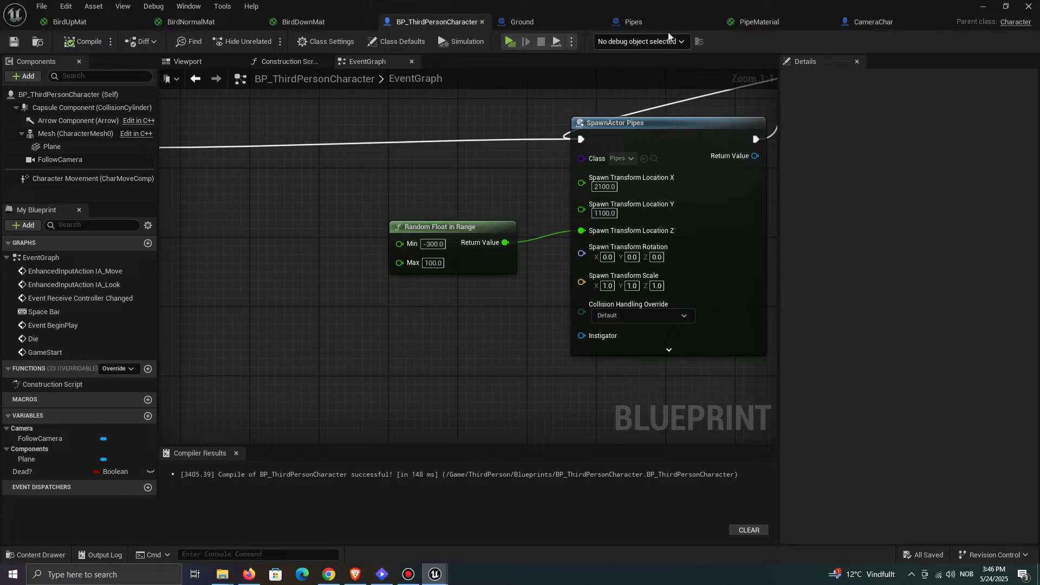
Step: Set the Pipes blueprint's ProjectileMovement Initial Speed and Max Speed to 160 and compile
{"action": "left_click", "coordinate": [634, 22]}
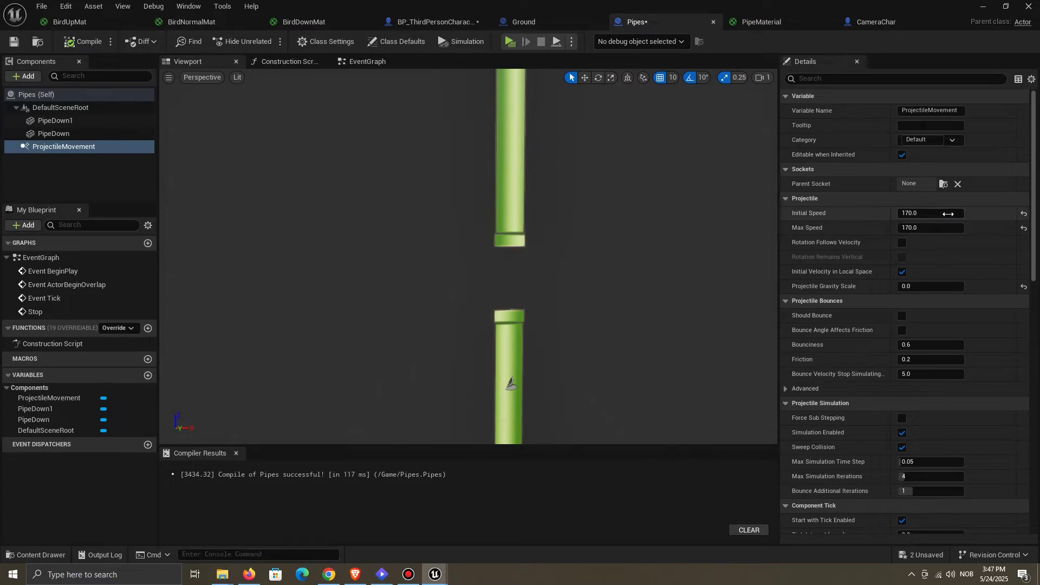
{"action": "left_click", "coordinate": [931, 213]}
{"action": "type", "text": "160"}
{"action": "key", "text": "Tab"}
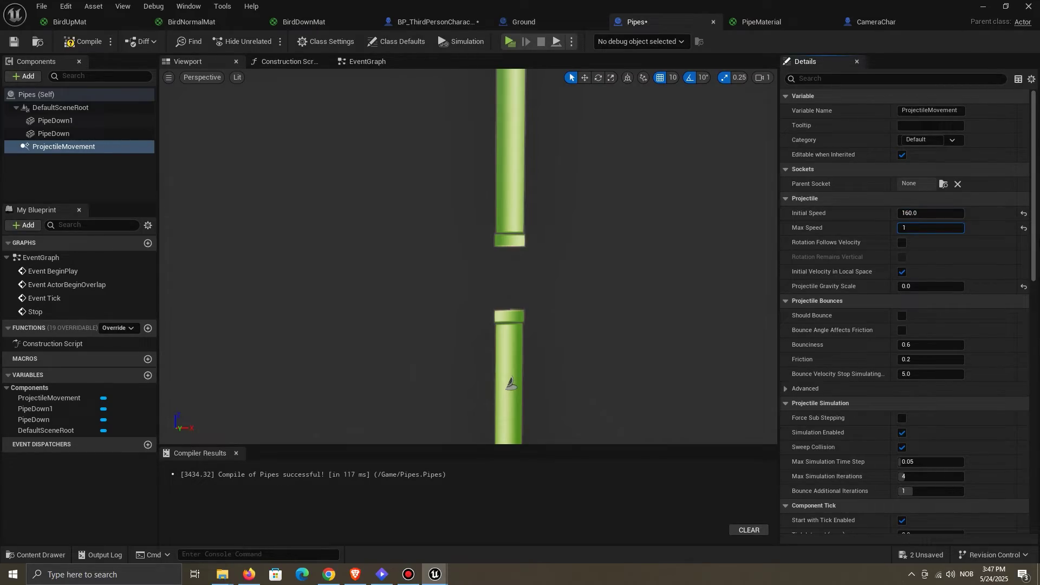
{"action": "left_click", "coordinate": [90, 44]}
Step: Set the Delay after SpawnActor Pipes to a duration of 1.9 in BP_ThirdPersonCharacter and compile
{"action": "left_click", "coordinate": [431, 22]}
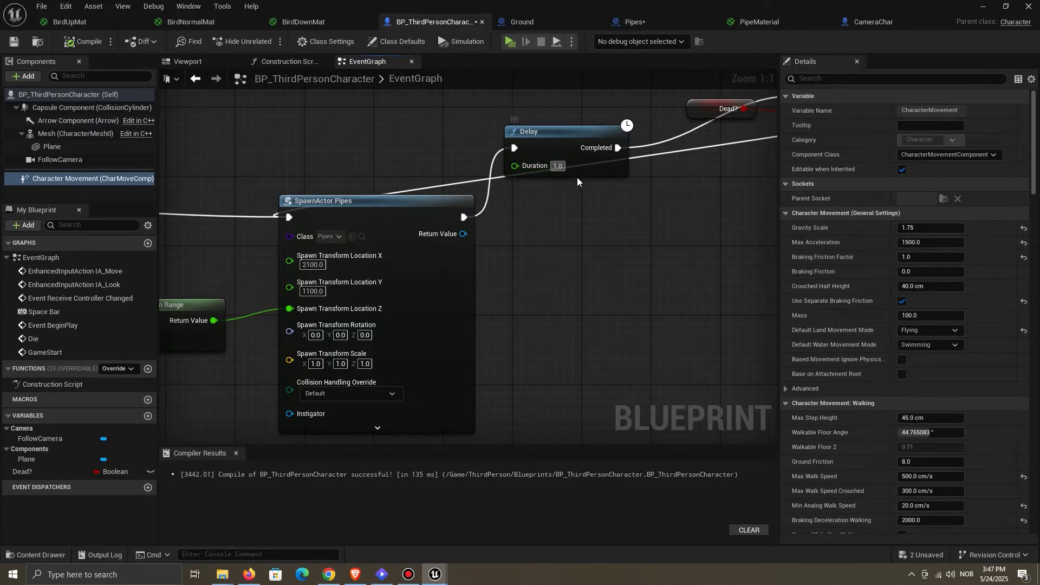
{"action": "key", "text": "BackSpace"}
{"action": "type", "text": "9"}
{"action": "key", "text": "Return"}
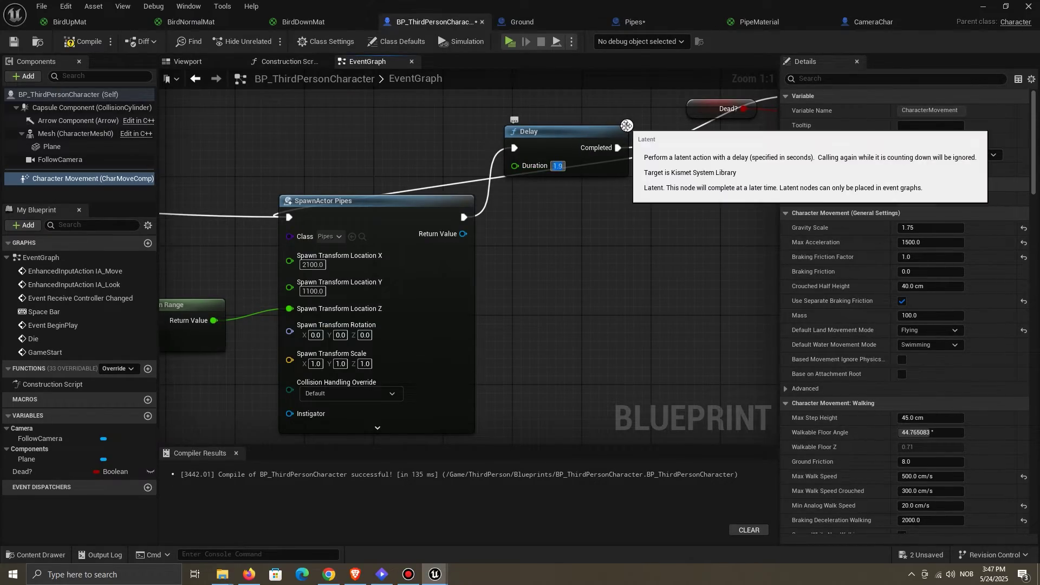
{"action": "left_click", "coordinate": [89, 44]}
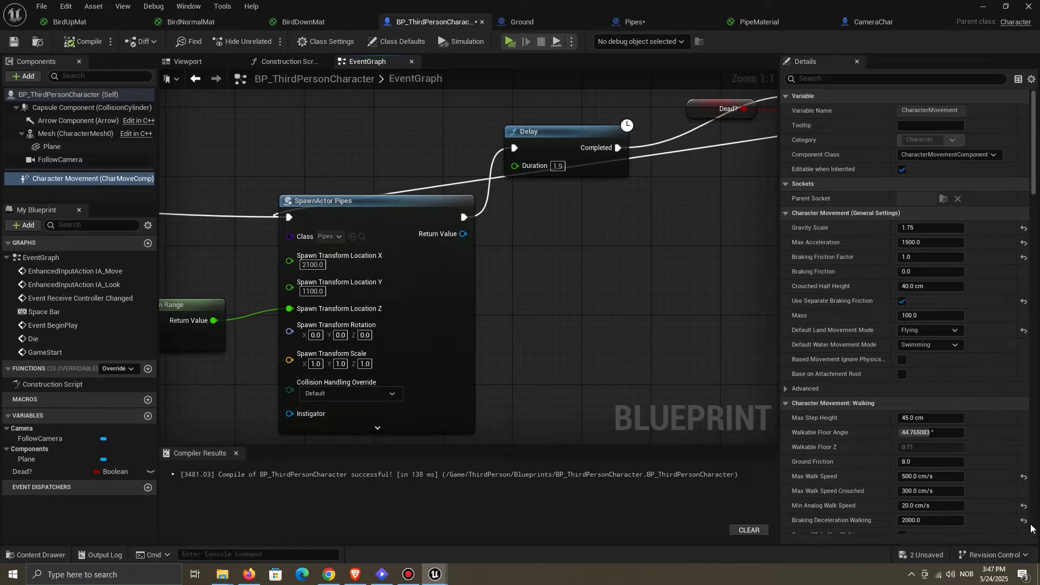
Step: Save all unsaved assets and playtest the adjusted pipe speed and spacing, flapping the bird between the pipes
{"action": "left_click", "coordinate": [928, 551]}
{"action": "left_click", "coordinate": [608, 411]}
{"action": "left_click", "coordinate": [983, 7]}
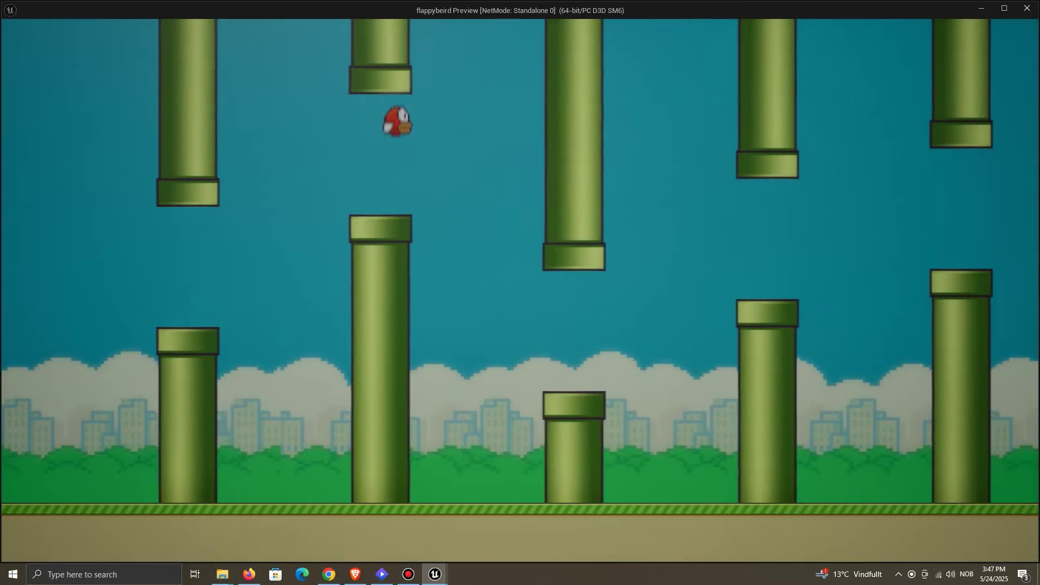
{"action": "key", "text": "space"}
{"action": "key", "text": "space"}
{"action": "key", "text": "space"}
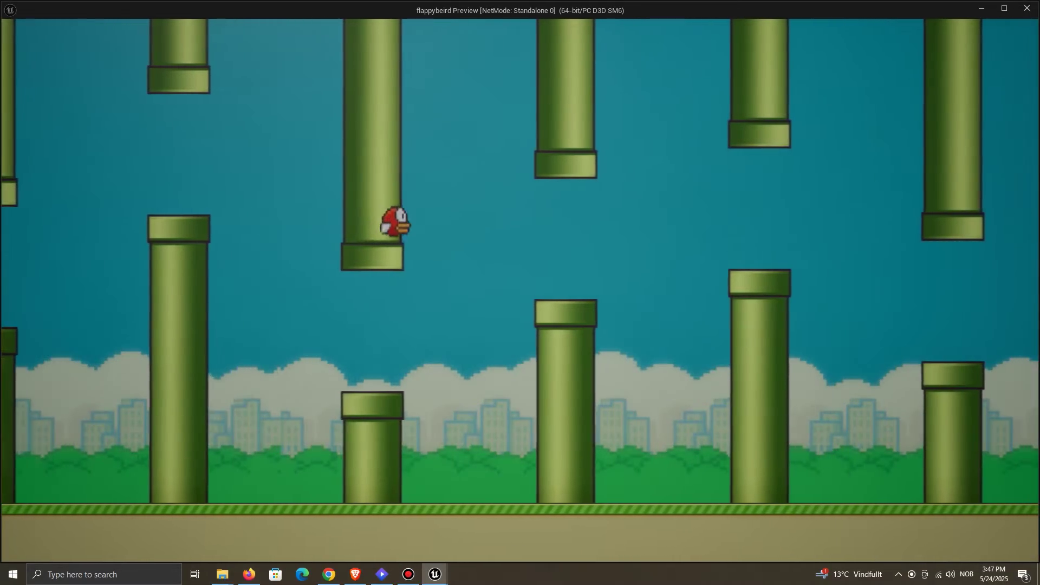
{"action": "key", "text": "Escape"}
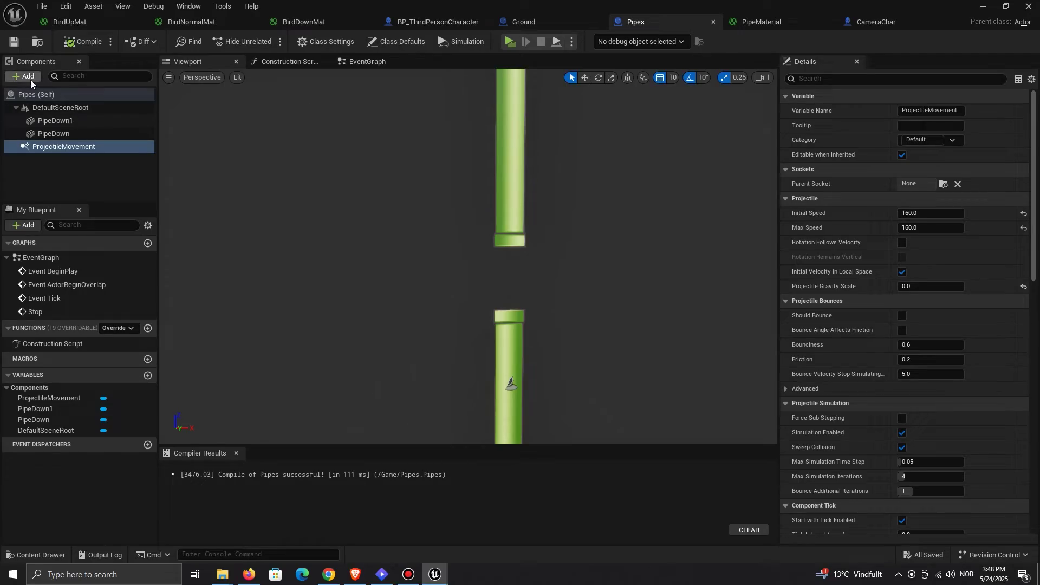
Step: Add a Box Collision component under PipeDown in the Pipes blueprint, keeping the name Box
{"action": "left_click", "coordinate": [50, 133]}
{"action": "left_click", "coordinate": [25, 76]}
{"action": "type", "text": "b"}
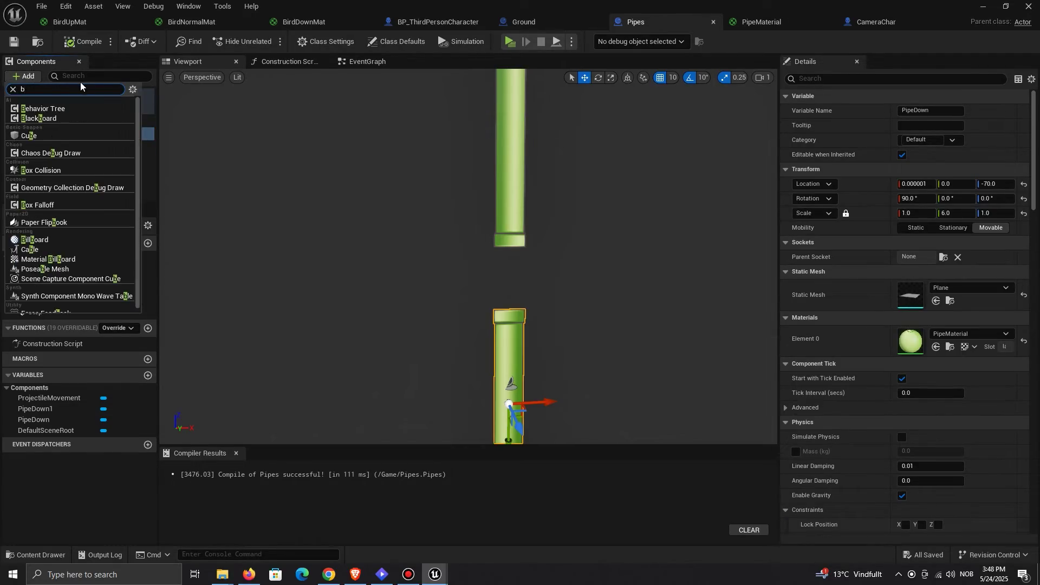
{"action": "type", "text": "o"}
{"action": "left_click", "coordinate": [59, 120]}
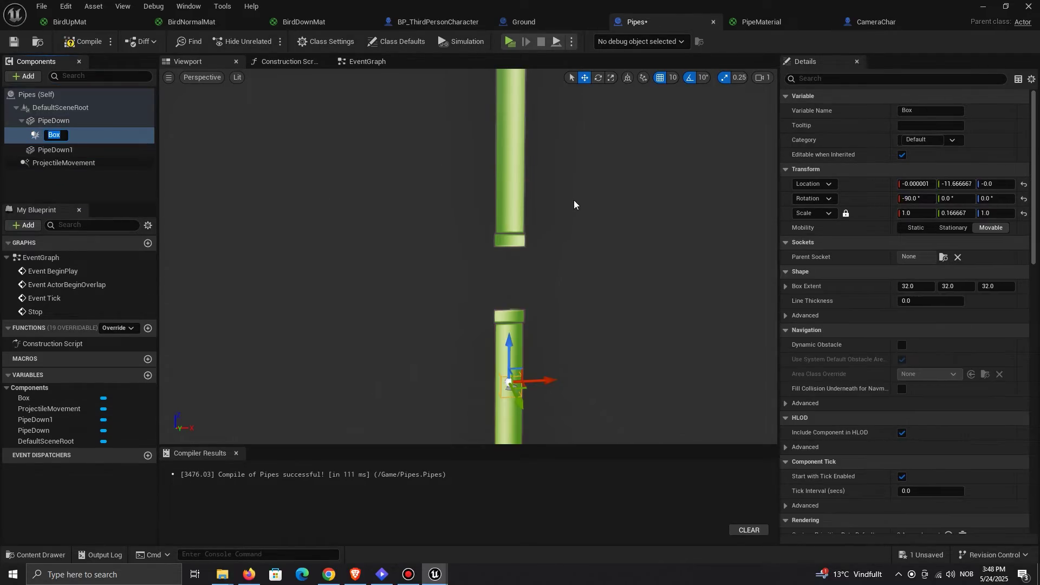
{"action": "key", "text": "Return"}
{"action": "key", "text": "f"}
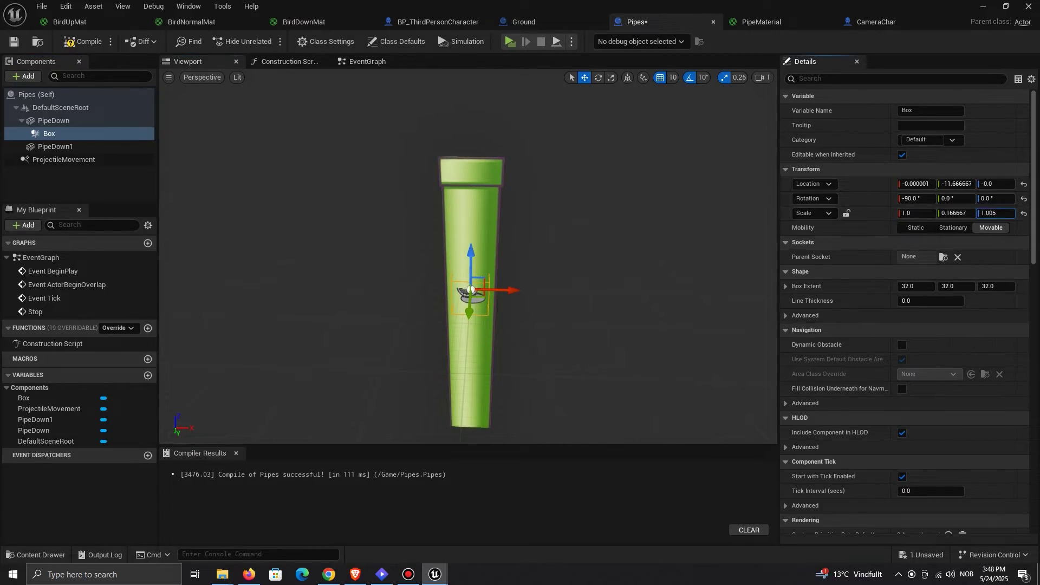
Step: Turn off Hidden in Game for the pipe's Box collision
{"action": "left_click", "coordinate": [883, 83]}
{"action": "type", "text": "hidd"}
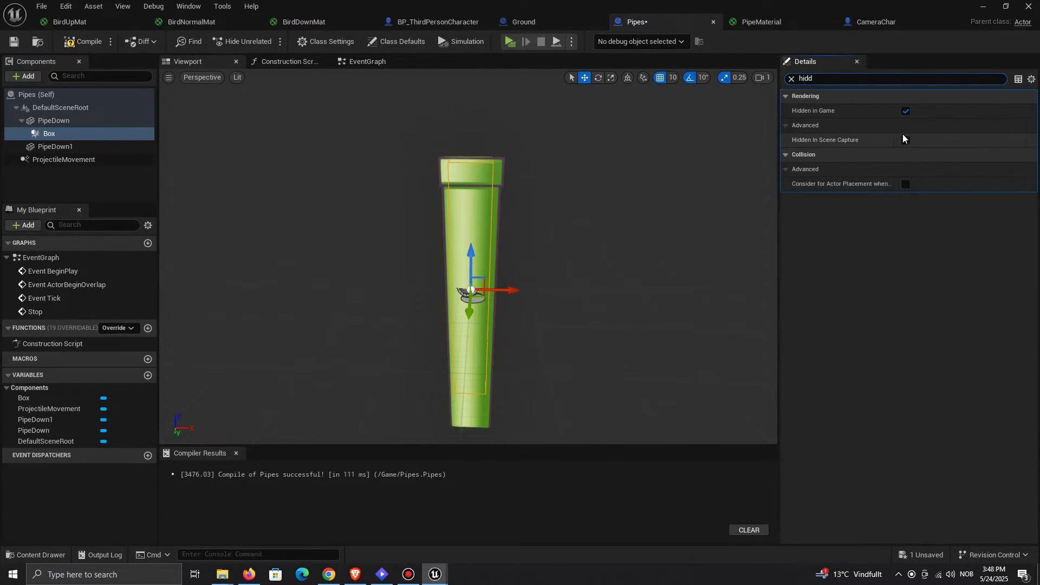
{"action": "left_click", "coordinate": [903, 111]}
{"action": "left_click", "coordinate": [791, 79]}
Step: Scale the Box collision to 1.3475, 1.0675, 7.095 to cover the lower pipe and extend through its depth
{"action": "scroll", "coordinate": [704, 216], "scroll_direction": "up", "scroll_amount": 3}
{"action": "scroll", "coordinate": [704, 217], "scroll_direction": "down", "scroll_amount": 1}
{"action": "mouse_move", "coordinate": [924, 212]}
{"action": "left_mouse_down"}
{"action": "mouse_move", "coordinate": [940, 213]}
{"action": "mouse_move", "coordinate": [923, 213]}
{"action": "left_mouse_up"}
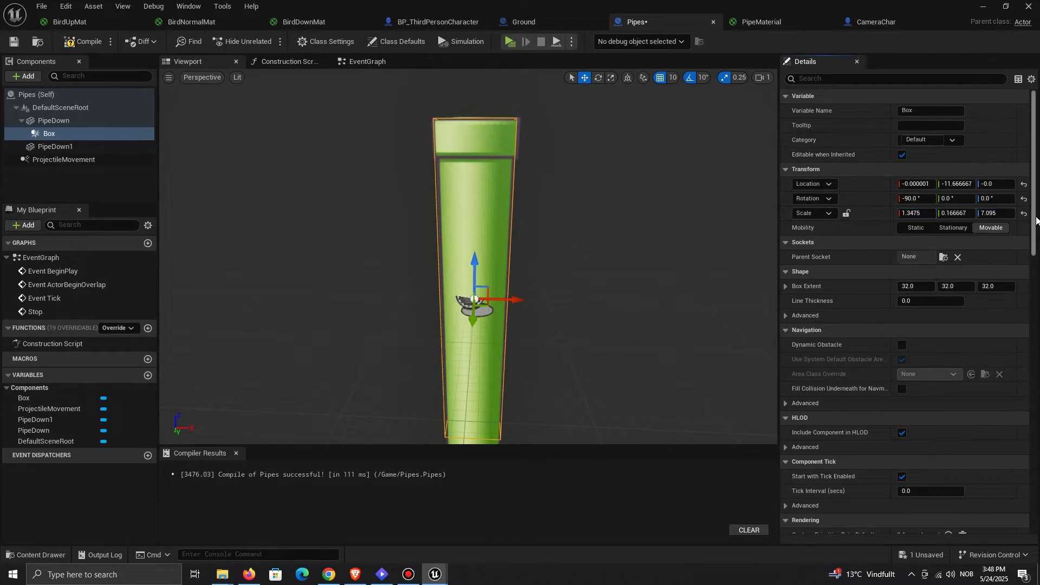
{"action": "left_click_drag", "start_coordinate": [1037, 221], "coordinate": [1037, 286]}
{"action": "right_click_drag", "start_coordinate": [650, 244], "coordinate": [504, 260]}
{"action": "left_click_drag", "start_coordinate": [1035, 271], "coordinate": [1037, 200]}
{"action": "left_click_drag", "start_coordinate": [954, 214], "coordinate": [971, 214]}
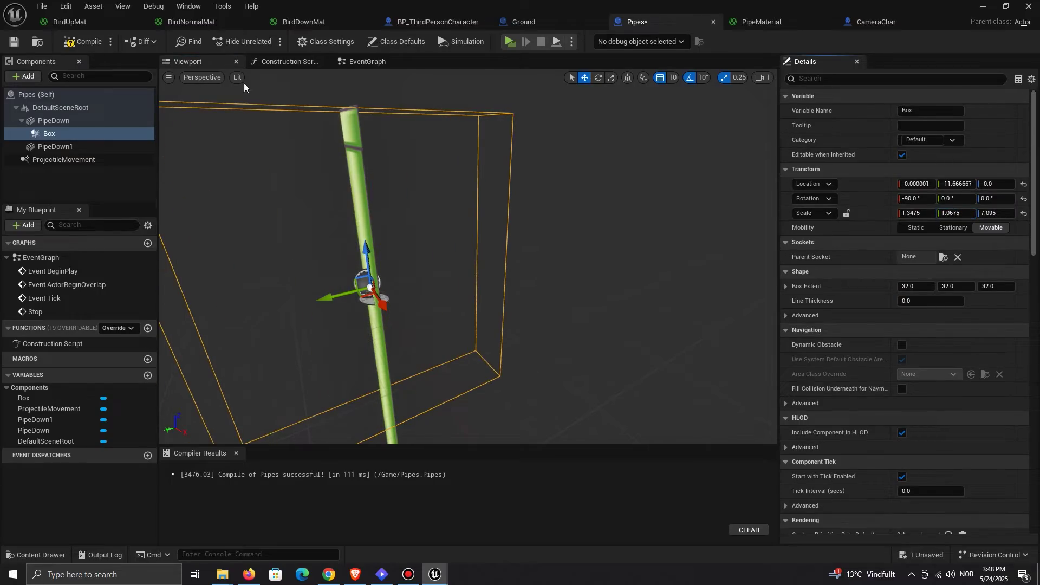
Step: Rename the collision box to BoxDown and add its On Component Begin Overlap event
{"action": "left_click", "coordinate": [947, 110]}
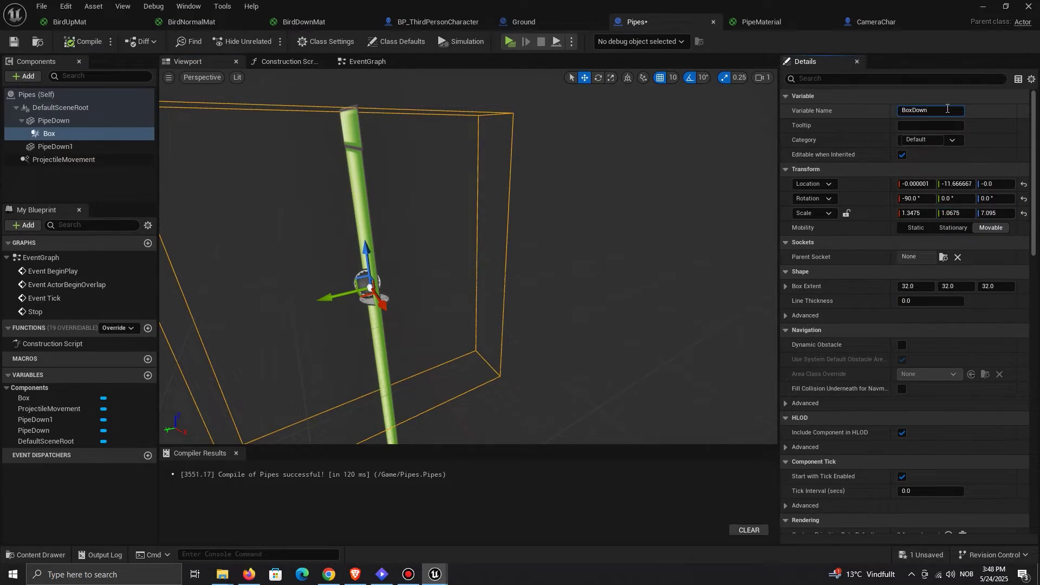
{"action": "type", "text": "Down"}
{"action": "key", "text": "Return"}
{"action": "scroll", "coordinate": [902, 177], "scroll_direction": "down", "scroll_amount": 10}
{"action": "left_click", "coordinate": [922, 256]}
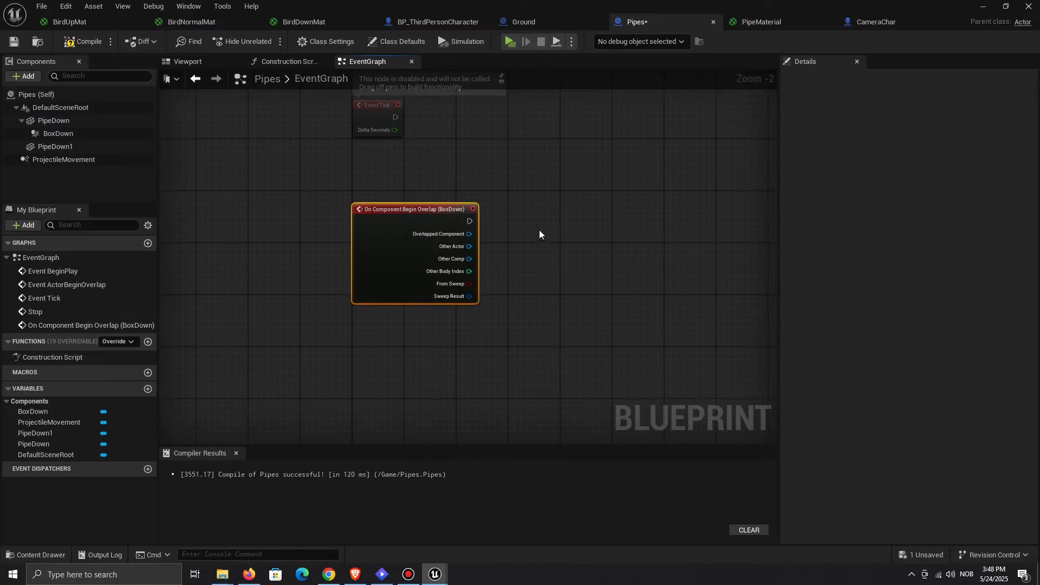
Step: Connect BoxDown's overlap event to a Cast To BP_ThirdPersonCharacter node, using Other Actor as its Object
{"action": "left_click_drag", "start_coordinate": [469, 221], "coordinate": [539, 219]}
{"action": "type", "text": "cast to thirdp"}
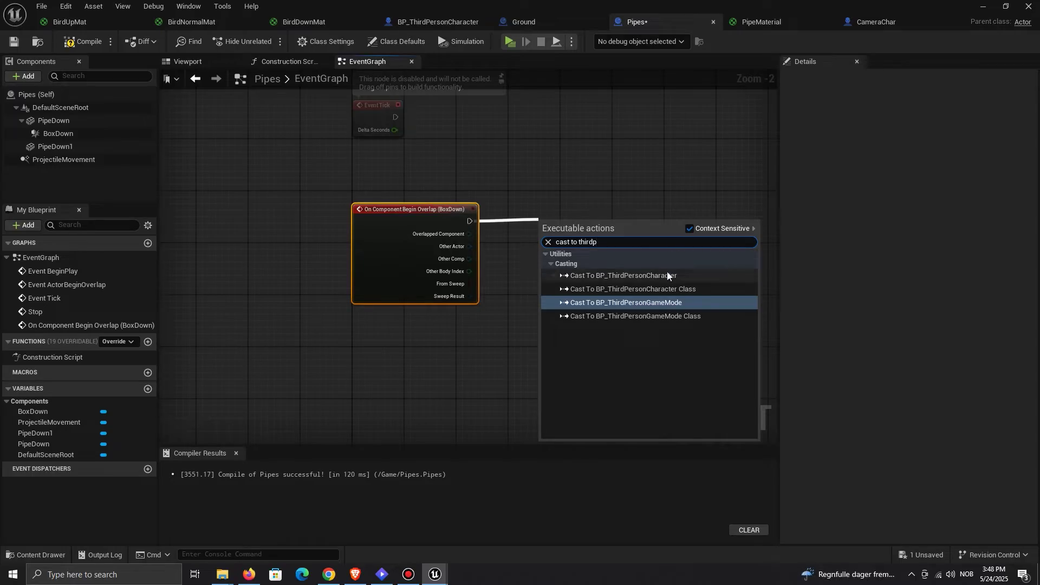
{"action": "left_click", "coordinate": [668, 276]}
{"action": "left_click_drag", "start_coordinate": [542, 247], "coordinate": [492, 248]}
{"action": "left_click", "coordinate": [511, 212]}
{"action": "right_click_drag", "start_coordinate": [625, 178], "coordinate": [466, 188]}
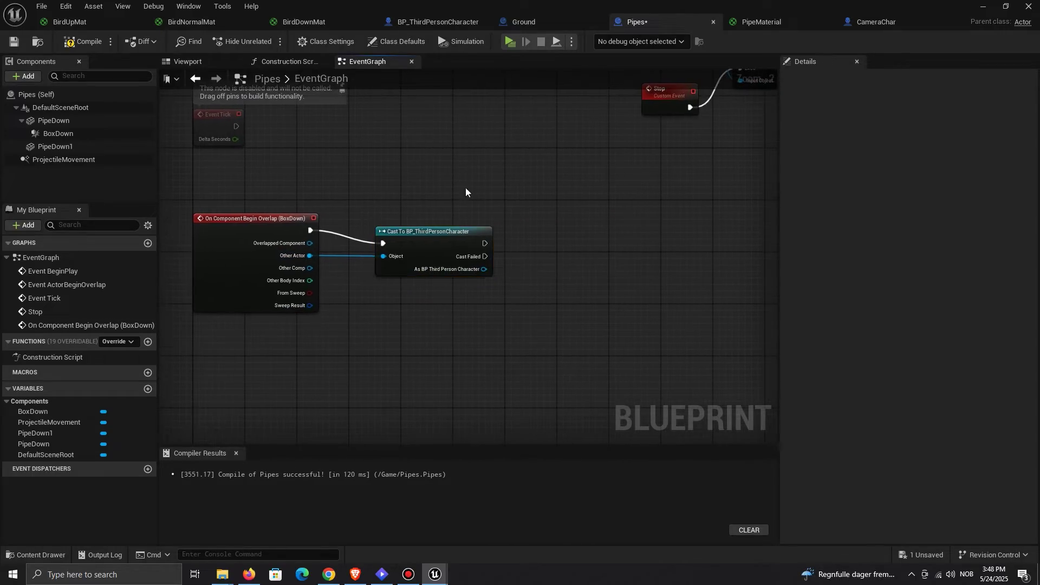
Step: Run a Do Once node after the successful cast and have it call Die on the cast character
{"action": "left_click_drag", "start_coordinate": [485, 243], "coordinate": [544, 238]}
{"action": "type", "text": "do once"}
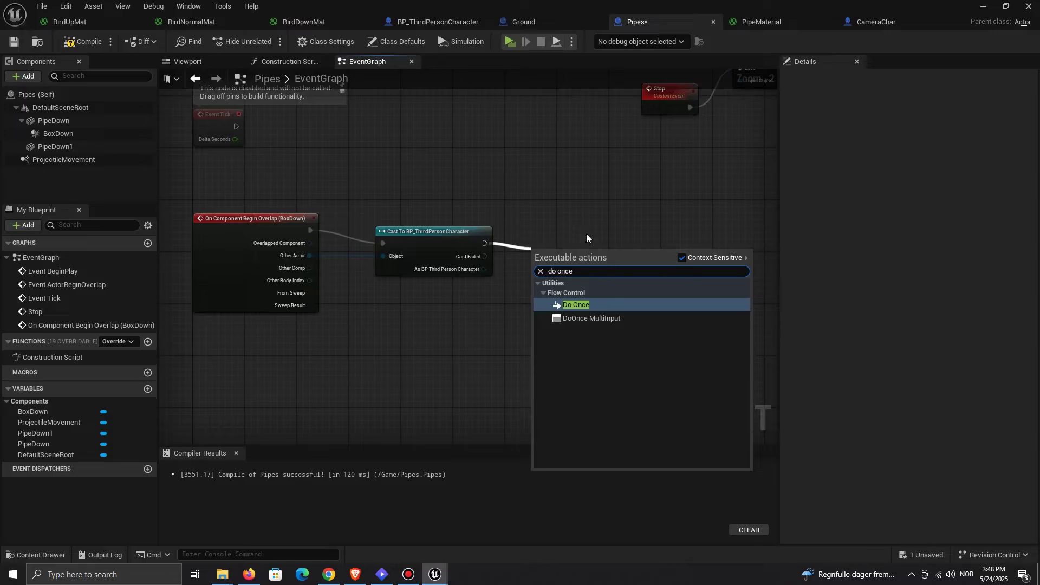
{"action": "left_click", "coordinate": [596, 306]}
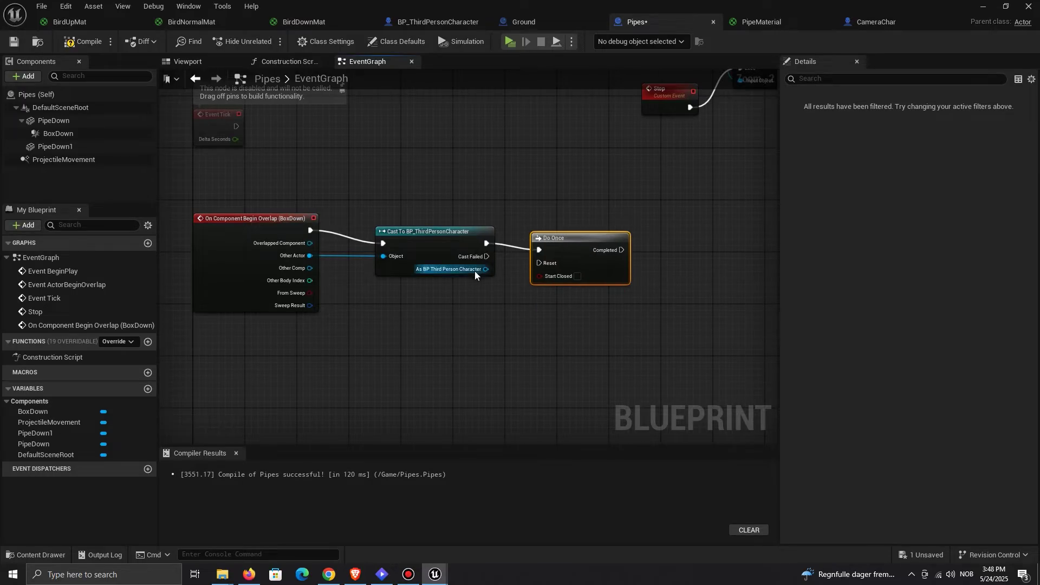
{"action": "type", "text": "die"}
{"action": "left_click_drag", "start_coordinate": [644, 272], "coordinate": [692, 249]}
{"action": "left_click", "coordinate": [695, 329]}
{"action": "left_click_drag", "start_coordinate": [620, 250], "coordinate": [664, 256]}
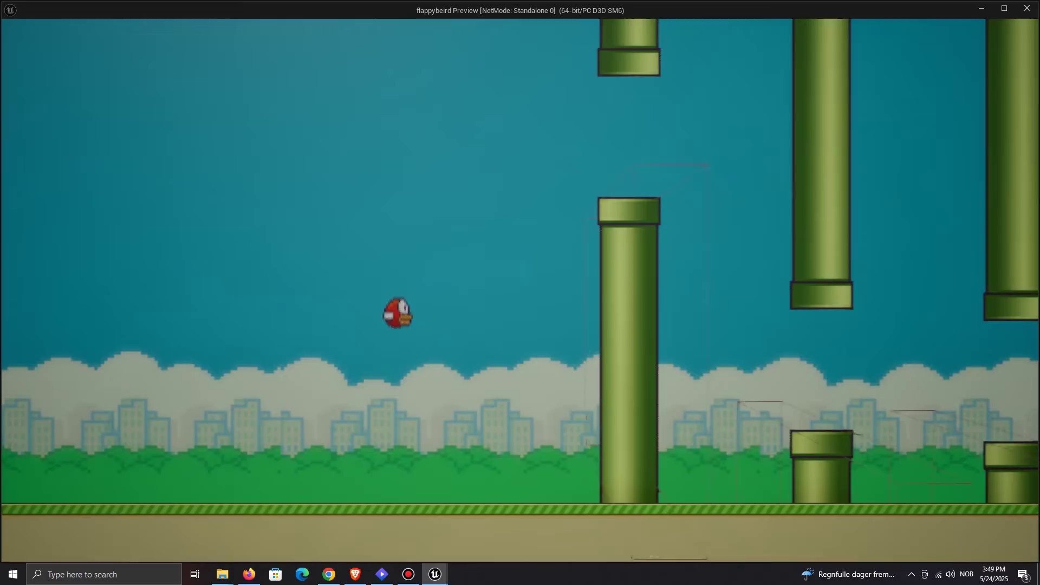
Step: Playtest the lower pipe's collision, flapping the bird toward the first pipe
{"action": "key", "text": "space"}
{"action": "key", "text": "space"}
{"action": "key", "text": "space"}
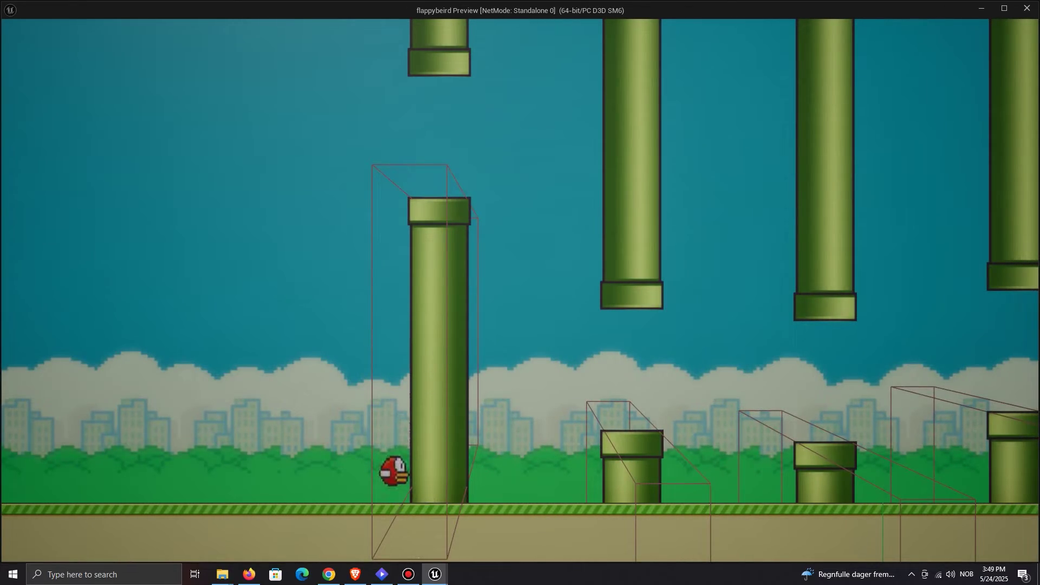
{"action": "key", "text": "space"}
{"action": "key", "text": "Escape"}
Step: Insert a Branch conditioned on Dead? between Space Bar Pressed and Launch Character in BP_ThirdPersonCharacter
{"action": "right_click_drag", "start_coordinate": [295, 217], "coordinate": [514, 184]}
{"action": "scroll", "coordinate": [477, 170], "scroll_direction": "up", "scroll_amount": 7}
{"action": "left_click", "coordinate": [539, 167]}
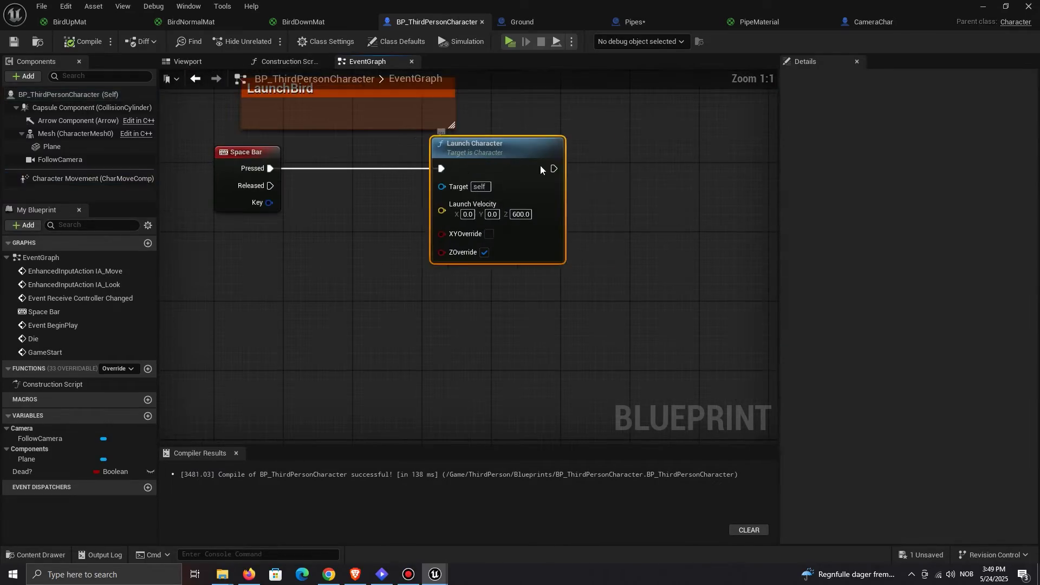
{"action": "left_click_drag", "start_coordinate": [541, 165], "coordinate": [644, 165]}
{"action": "left_click_drag", "start_coordinate": [320, 170], "coordinate": [321, 168]}
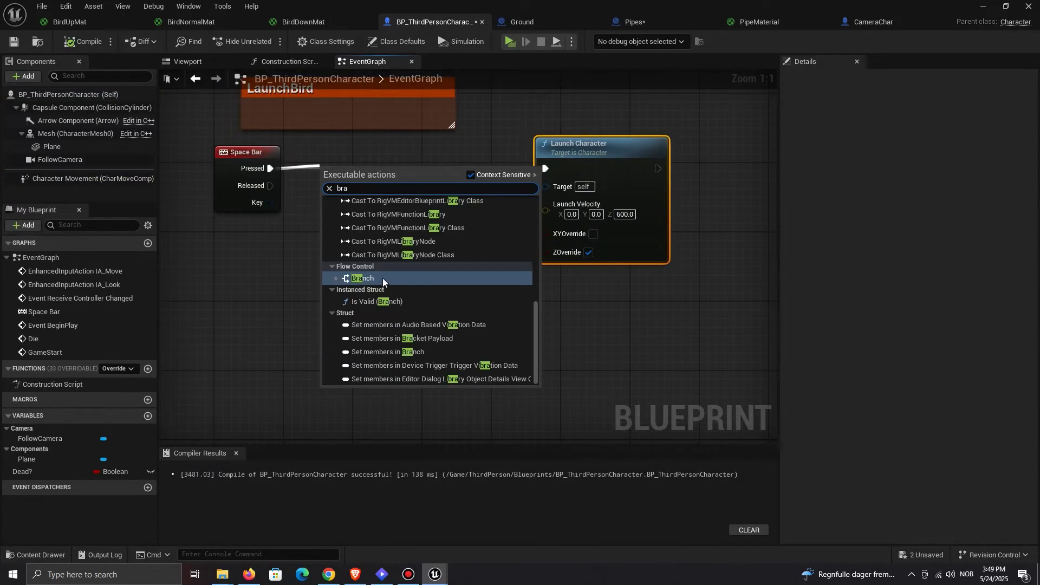
{"action": "left_click", "coordinate": [382, 278]}
{"action": "left_click_drag", "start_coordinate": [61, 473], "coordinate": [325, 263]}
{"action": "left_click", "coordinate": [425, 181]}
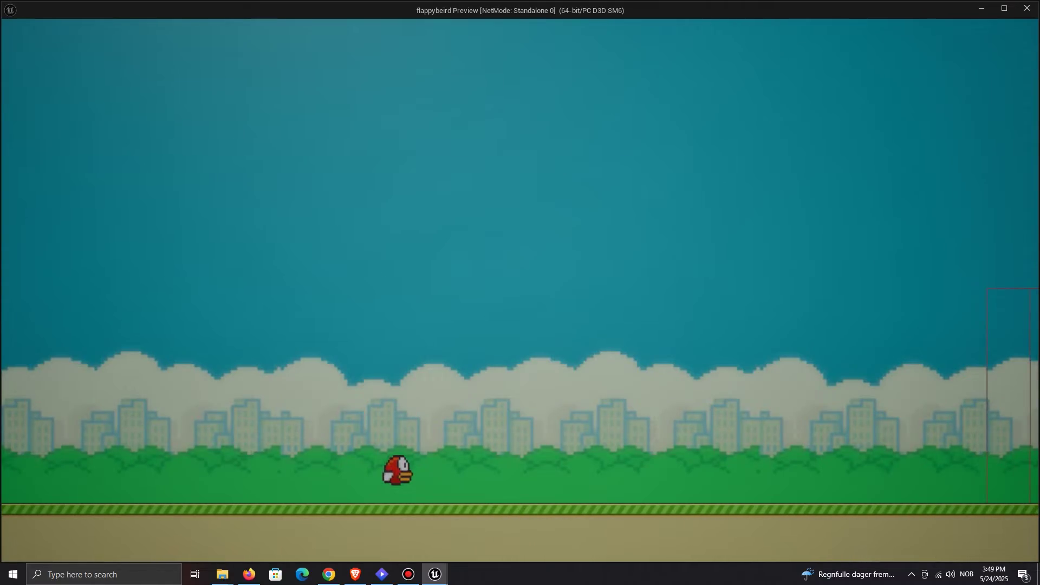
Step: End the playtest, inspect the bird's collision capsule in the BP_ThirdPersonCharacter viewport, and start another playtest
{"action": "key", "text": "Escape"}
{"action": "left_click", "coordinate": [436, 571]}
{"action": "left_click", "coordinate": [485, 549]}
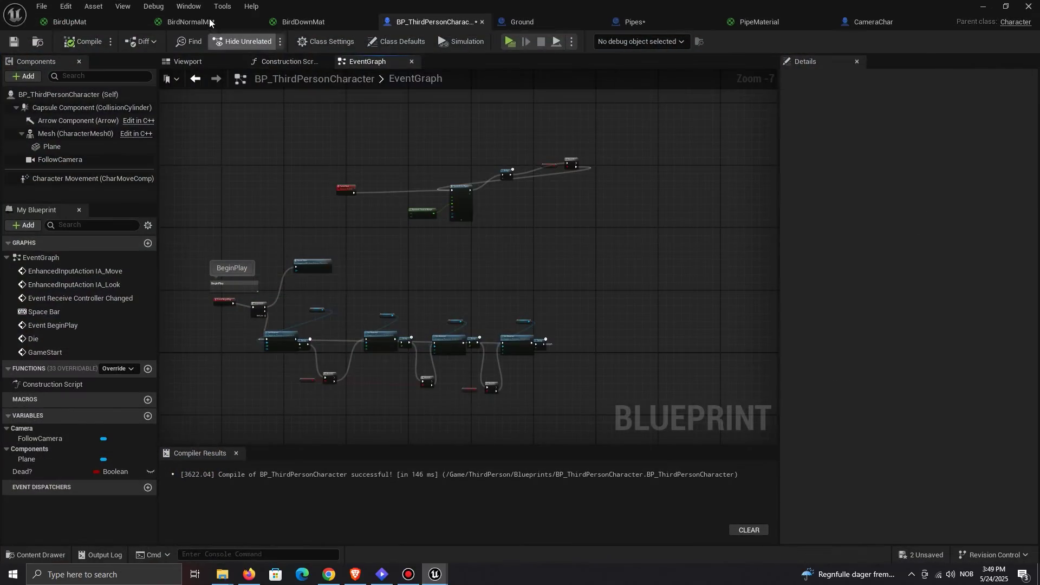
{"action": "left_click", "coordinate": [206, 64]}
{"action": "scroll", "coordinate": [455, 217], "scroll_direction": "up", "scroll_amount": 5}
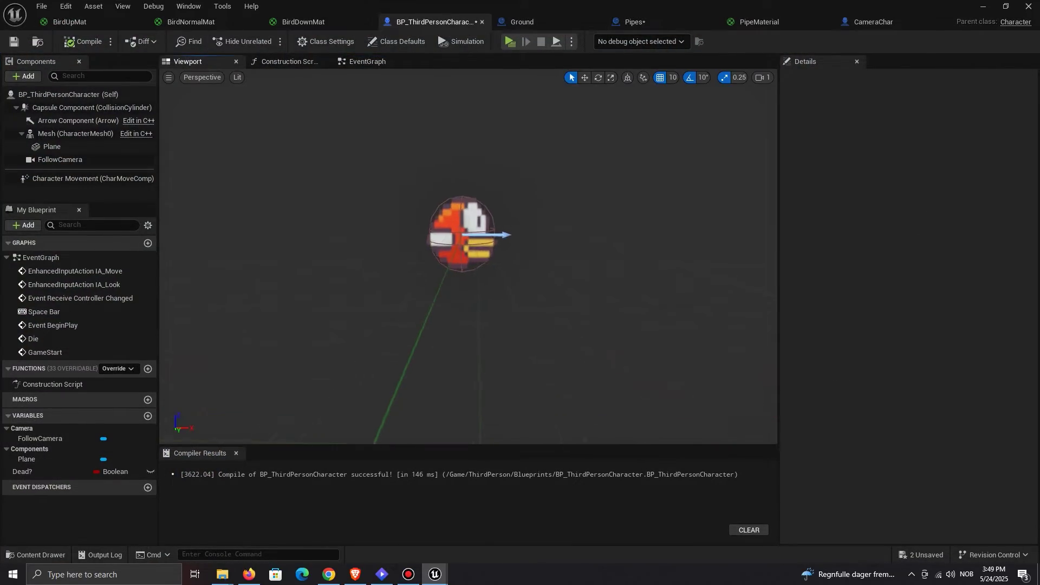
{"action": "key", "text": "alt+p"}
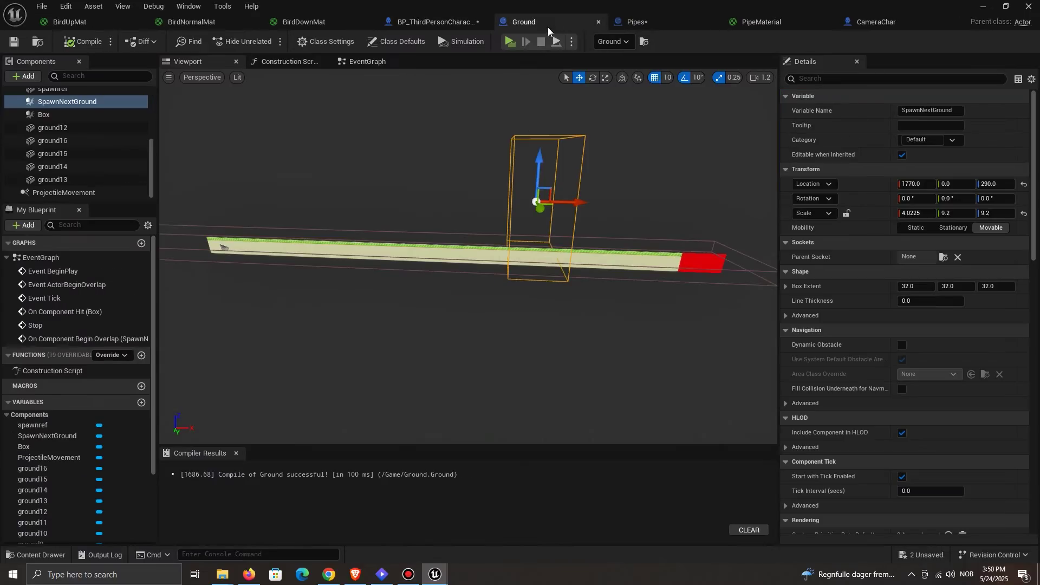
Step: Turn off Hidden in Game for the Ground blueprint's Box collision and compile
{"action": "left_click", "coordinate": [44, 114]}
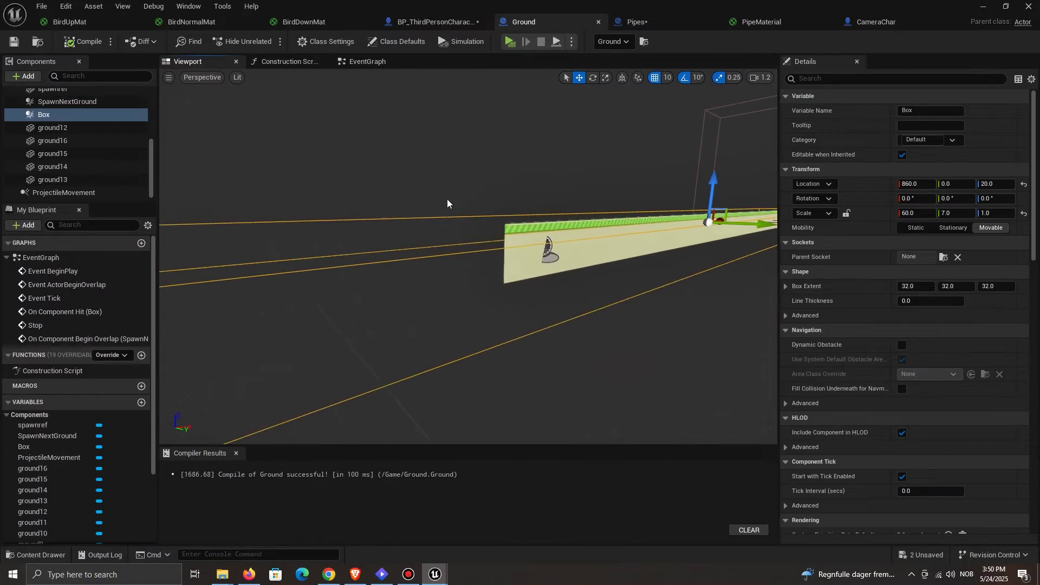
{"action": "left_click", "coordinate": [811, 80]}
{"action": "type", "text": "hidd"}
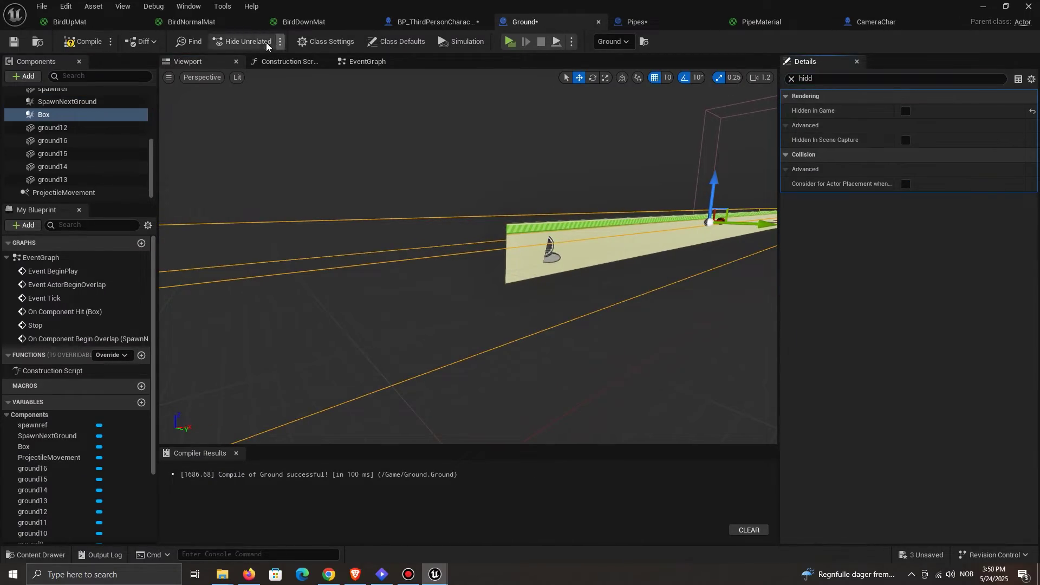
{"action": "left_click", "coordinate": [87, 42]}
Step: Playtest with the ground's collision box shown, checking its height against the falling bird
{"action": "left_click", "coordinate": [982, 7]}
{"action": "left_click", "coordinate": [267, 42]}
{"action": "key", "text": "space"}
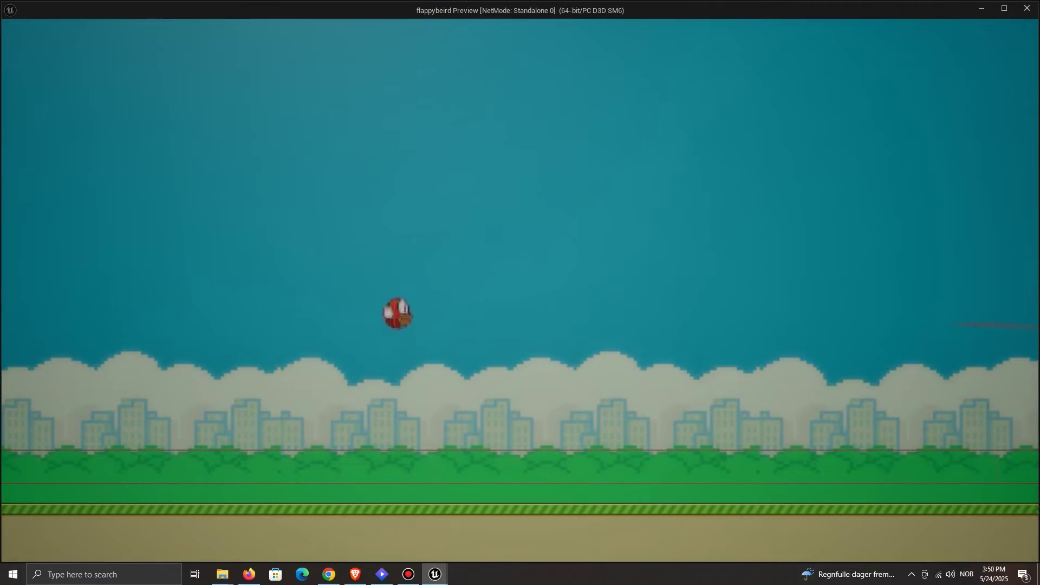
{"action": "key", "text": "Escape"}
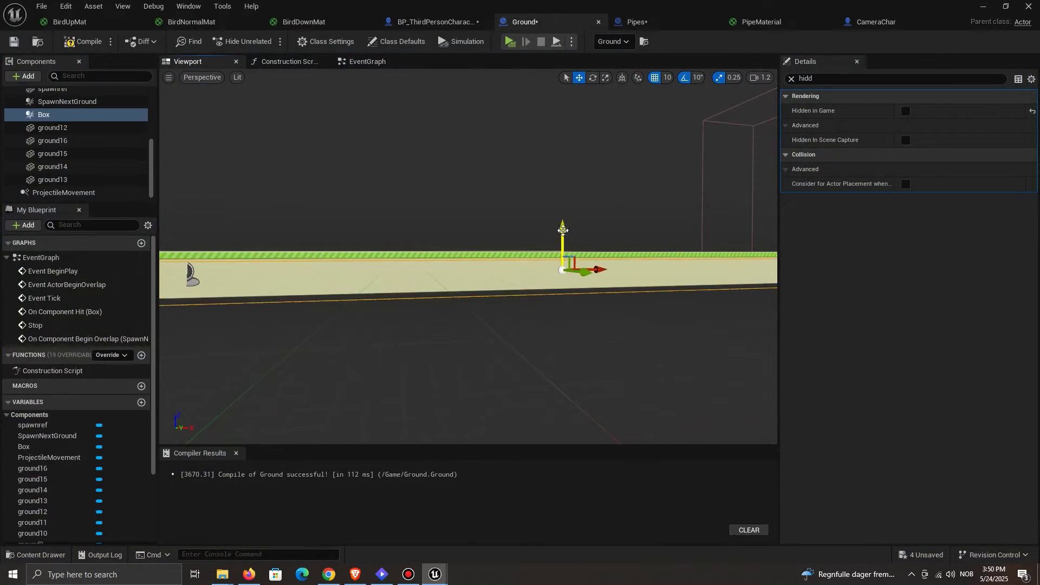
Step: Compile the lowered Box collision in the Ground blueprint and playtest where the bird lands
{"action": "left_click", "coordinate": [84, 42]}
{"action": "left_click", "coordinate": [982, 6]}
{"action": "left_click", "coordinate": [269, 41]}
{"action": "left_click", "coordinate": [598, 201]}
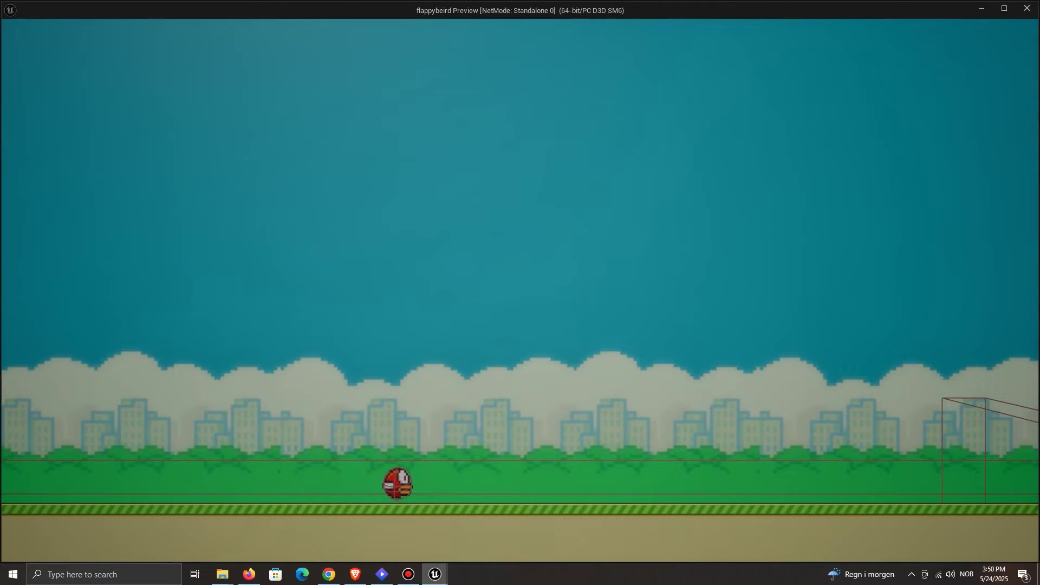
{"action": "key", "text": "Escape"}
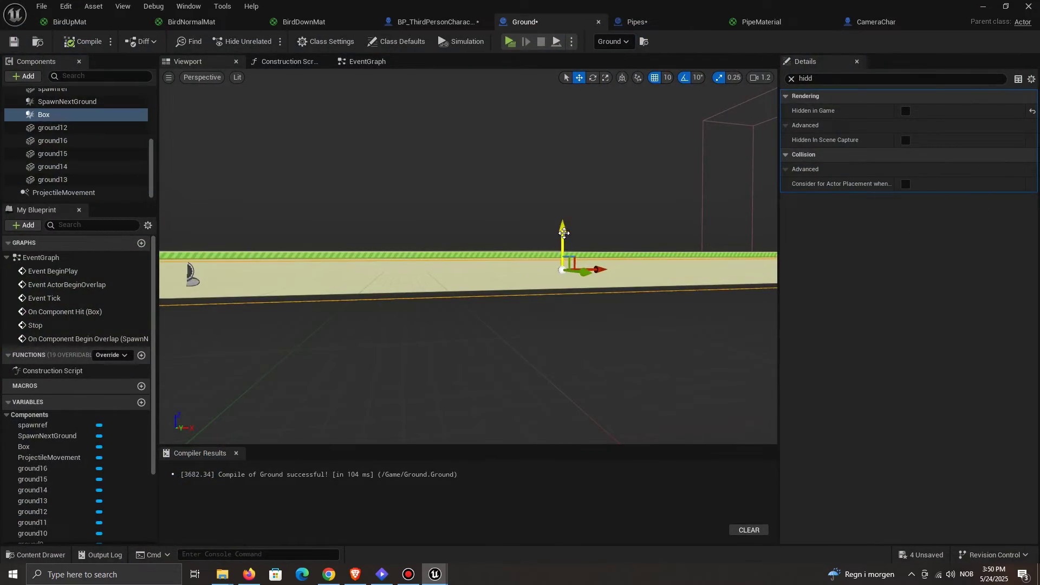
Step: Lower the Ground's Box collision a little further and playtest the bird's landing height again
{"action": "left_click_drag", "start_coordinate": [564, 233], "coordinate": [567, 236]}
{"action": "left_click", "coordinate": [984, 7]}
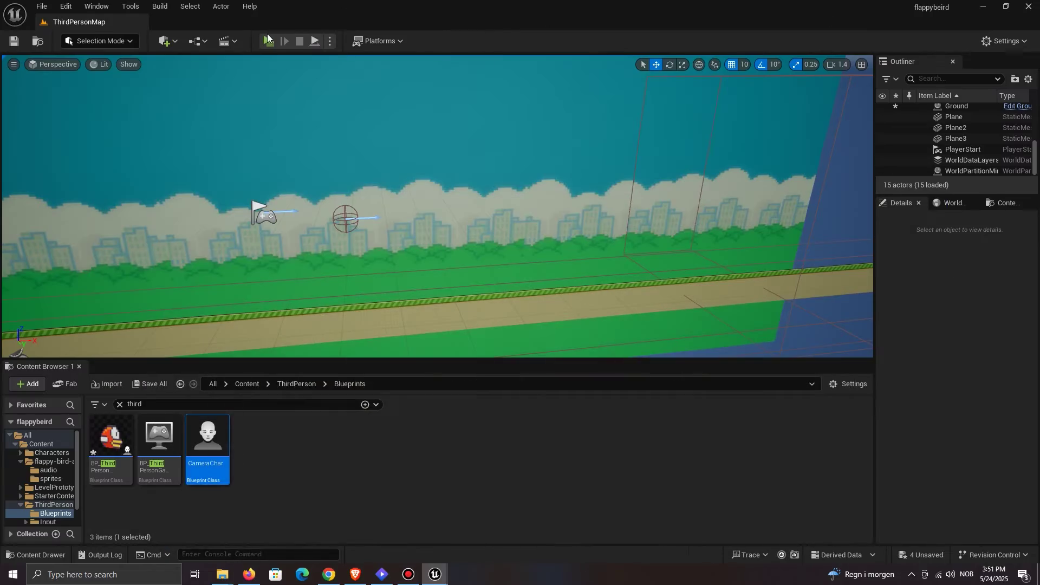
{"action": "left_click", "coordinate": [269, 39]}
{"action": "left_click", "coordinate": [336, 130]}
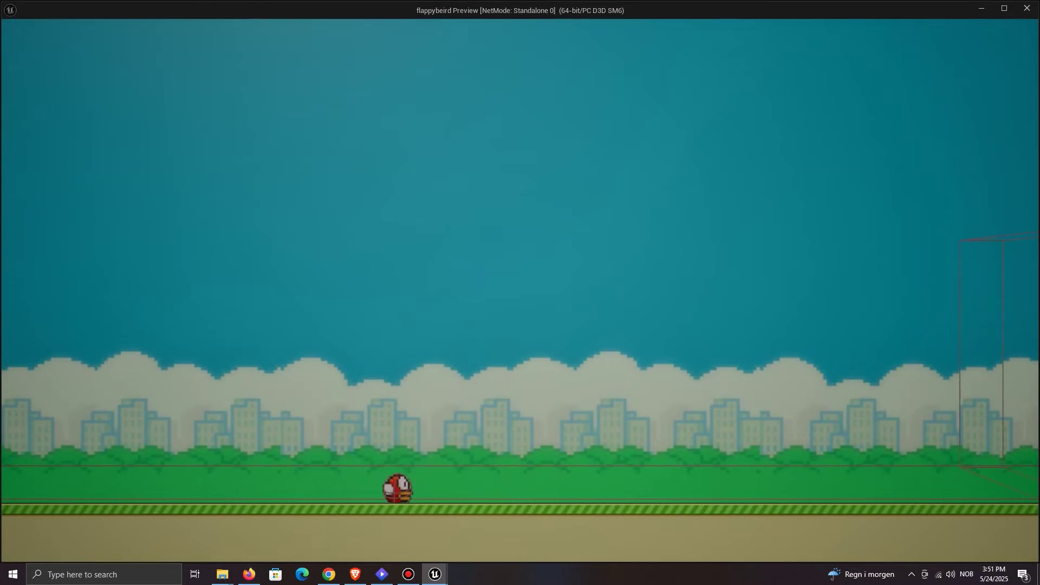
{"action": "key", "text": "Escape"}
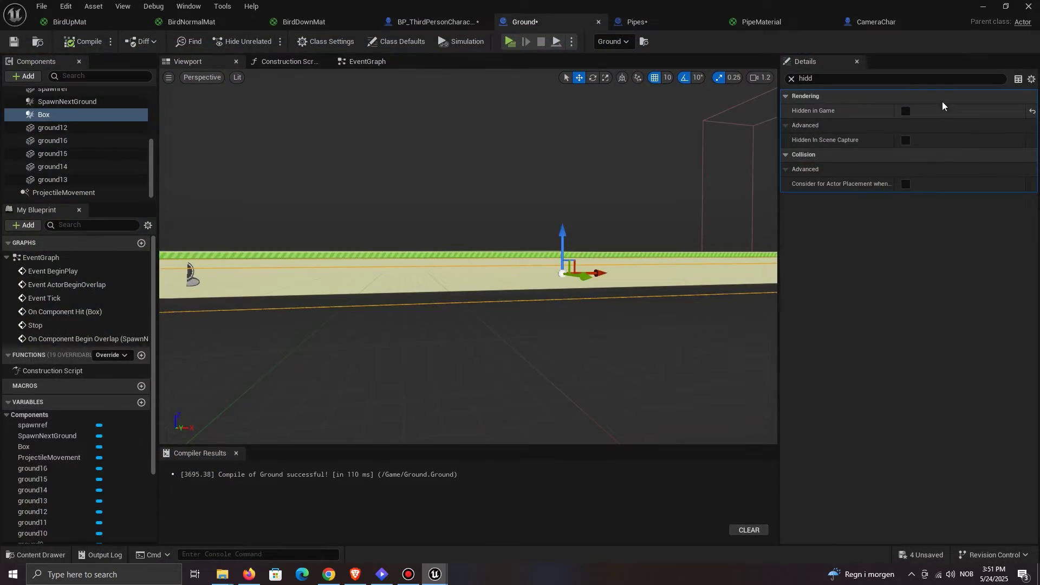
Step: Turn on Hidden in Game for the Ground's Box collision and save all unsaved assets
{"action": "left_click", "coordinate": [906, 111]}
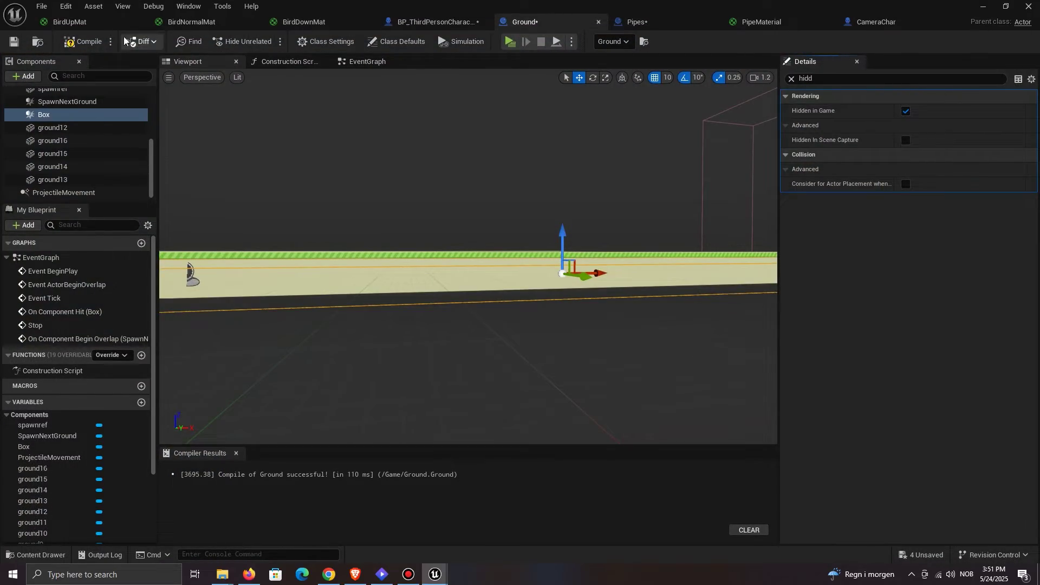
{"action": "left_click", "coordinate": [922, 555]}
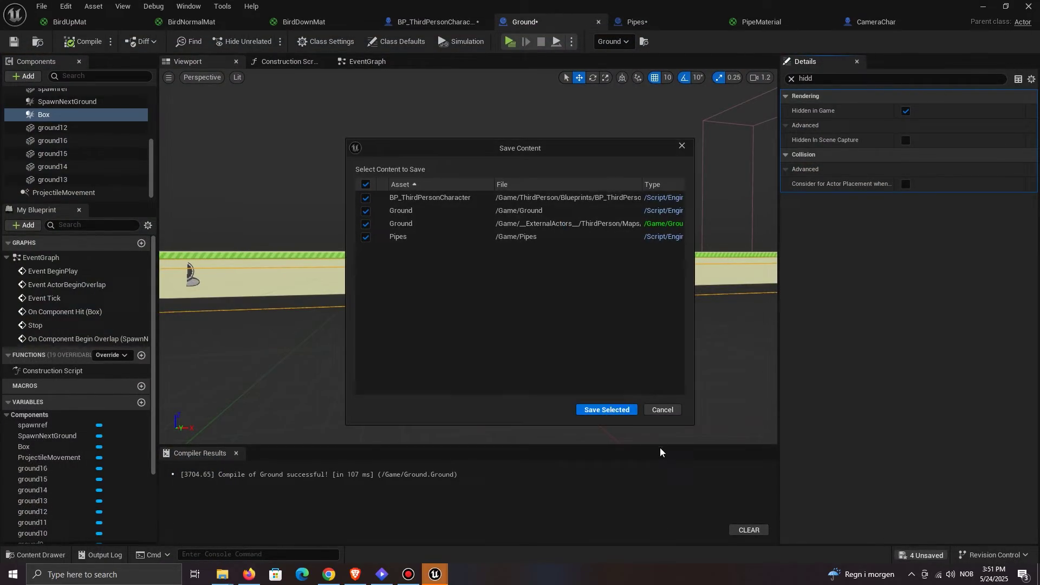
{"action": "left_click", "coordinate": [621, 414]}
Step: Playtest the bird colliding with a lower pipe with the adjusted ground collision
{"action": "key", "text": "alt+p"}
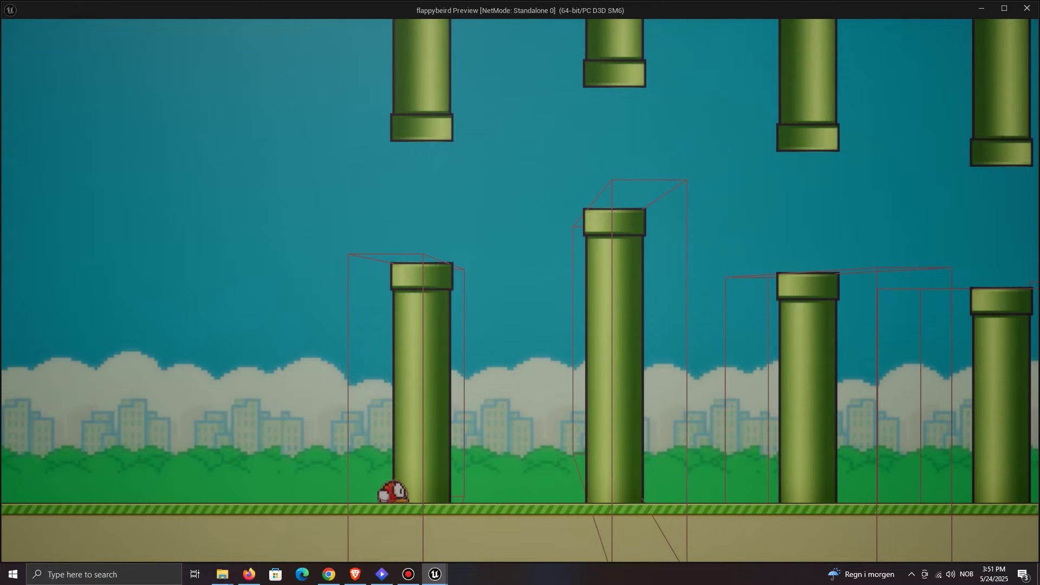
{"action": "key", "text": "Escape"}
Step: Add a Stop Movement Immediately node targeting Character Movement between Do Once and SET Dead? in the Die event of BP_ThirdPersonCharacter
{"action": "left_click_drag", "start_coordinate": [347, 272], "coordinate": [534, 229]}
{"action": "key", "text": "ctrl+z"}
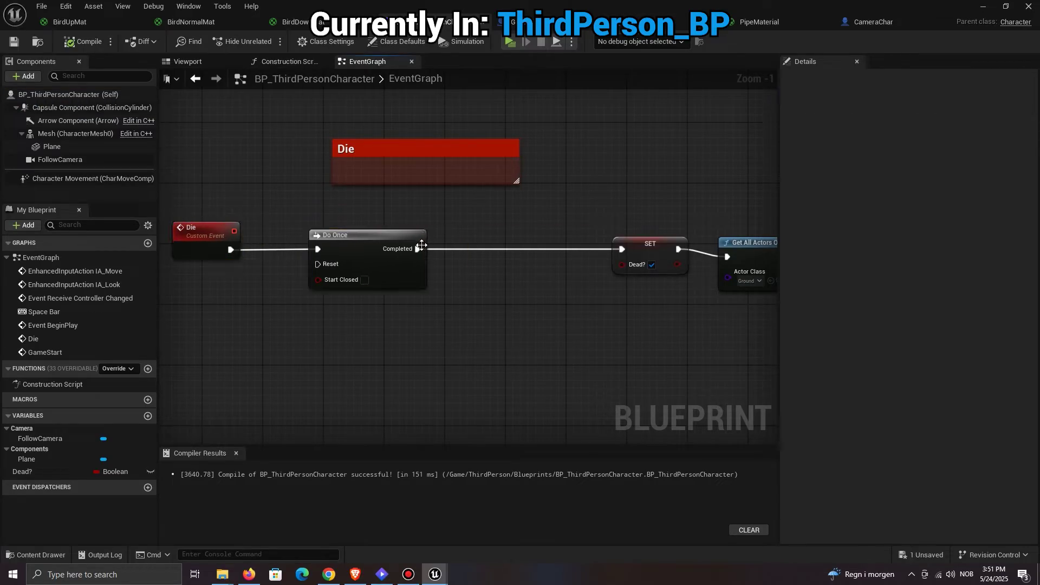
{"action": "left_click", "coordinate": [111, 180]}
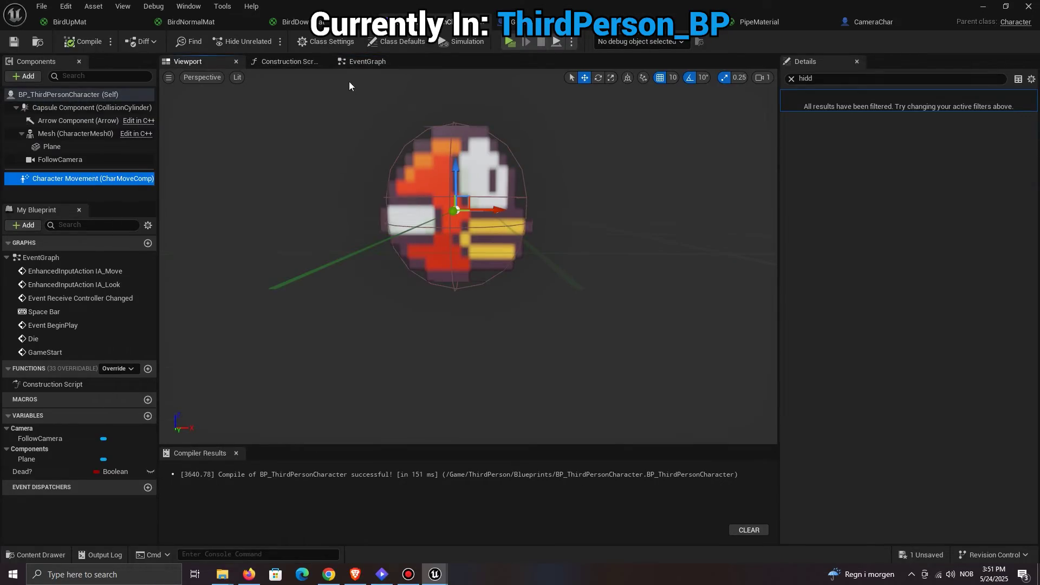
{"action": "left_click", "coordinate": [374, 61]}
{"action": "left_click_drag", "start_coordinate": [108, 179], "coordinate": [392, 358]}
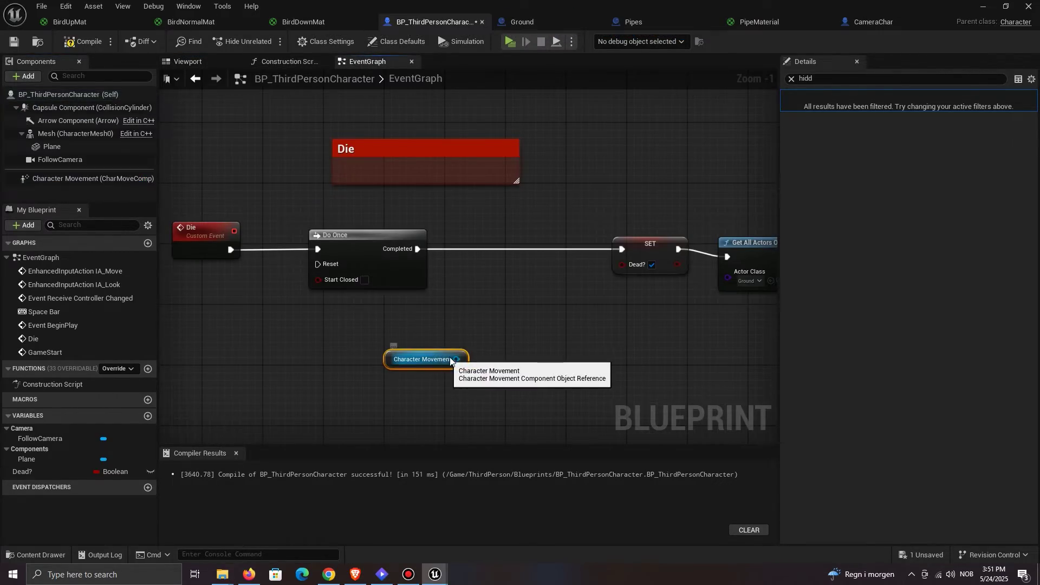
{"action": "left_click_drag", "start_coordinate": [462, 359], "coordinate": [469, 299]}
{"action": "type", "text": "stop mov"}
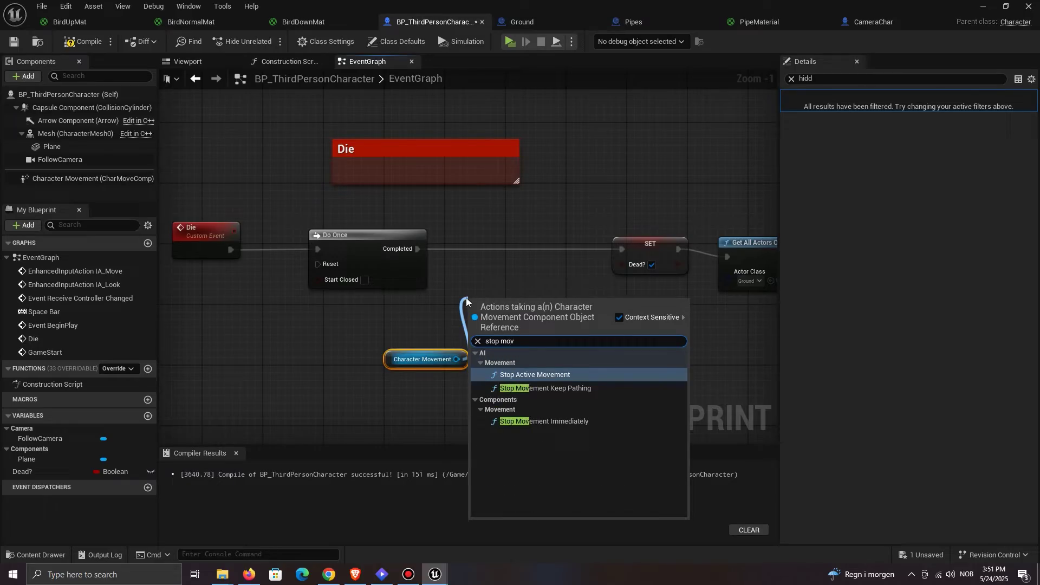
{"action": "left_click", "coordinate": [561, 421]}
{"action": "left_click_drag", "start_coordinate": [520, 306], "coordinate": [520, 228]}
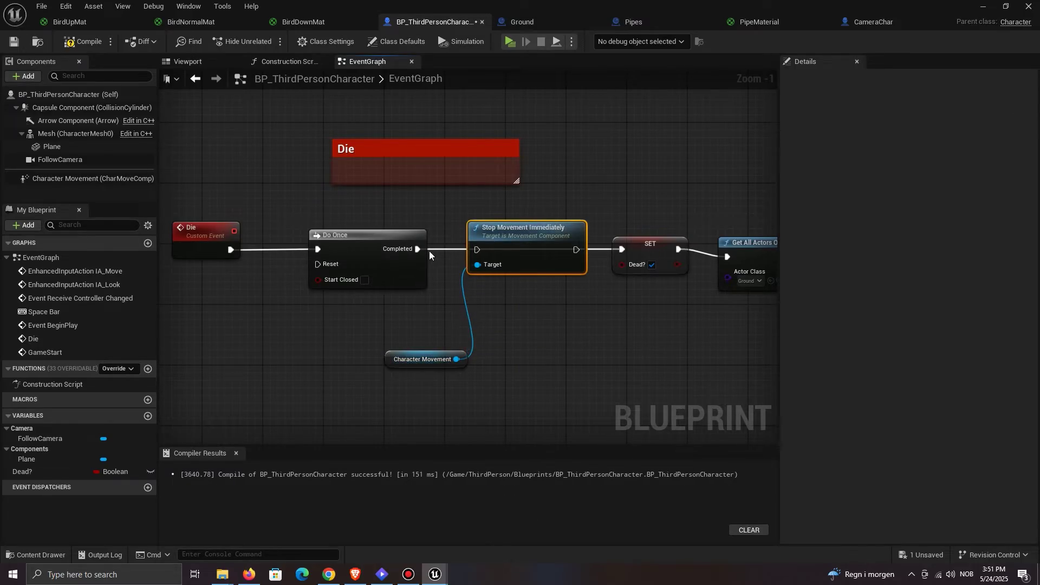
{"action": "left_click_drag", "start_coordinate": [417, 249], "coordinate": [476, 250]}
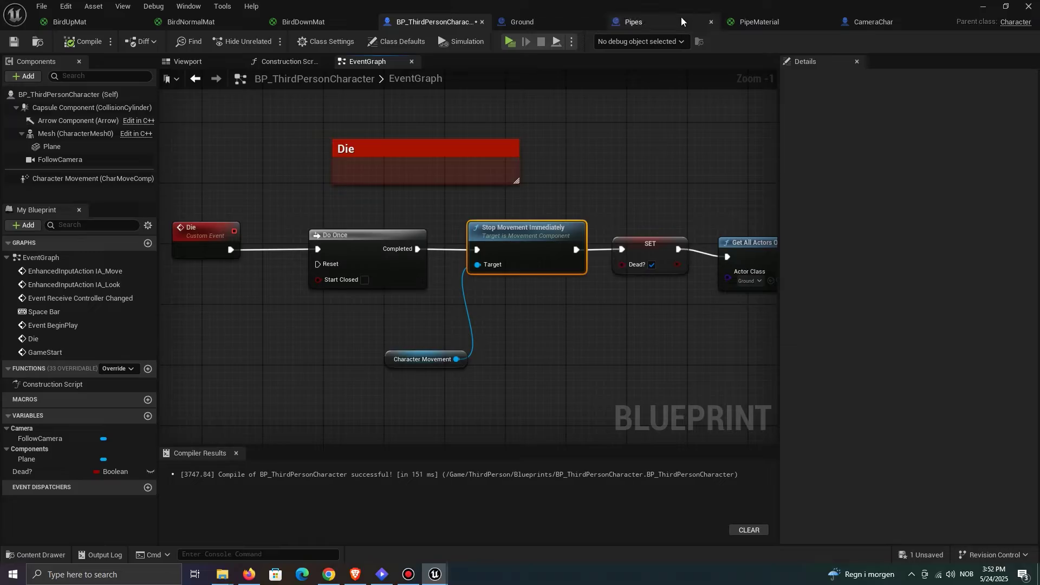
Step: Set the PipeDown mesh's collision preset to NoCollision in the Pipes blueprint and compile it
{"action": "left_click", "coordinate": [650, 21]}
{"action": "left_click", "coordinate": [187, 61]}
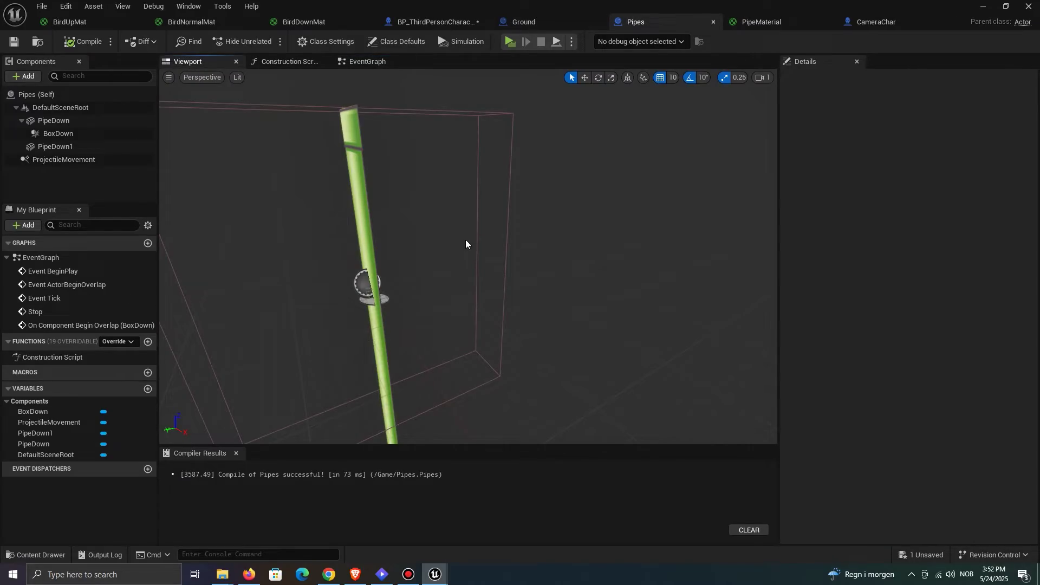
{"action": "left_click", "coordinate": [367, 199]}
{"action": "left_click", "coordinate": [894, 78]}
{"action": "type", "text": "c"}
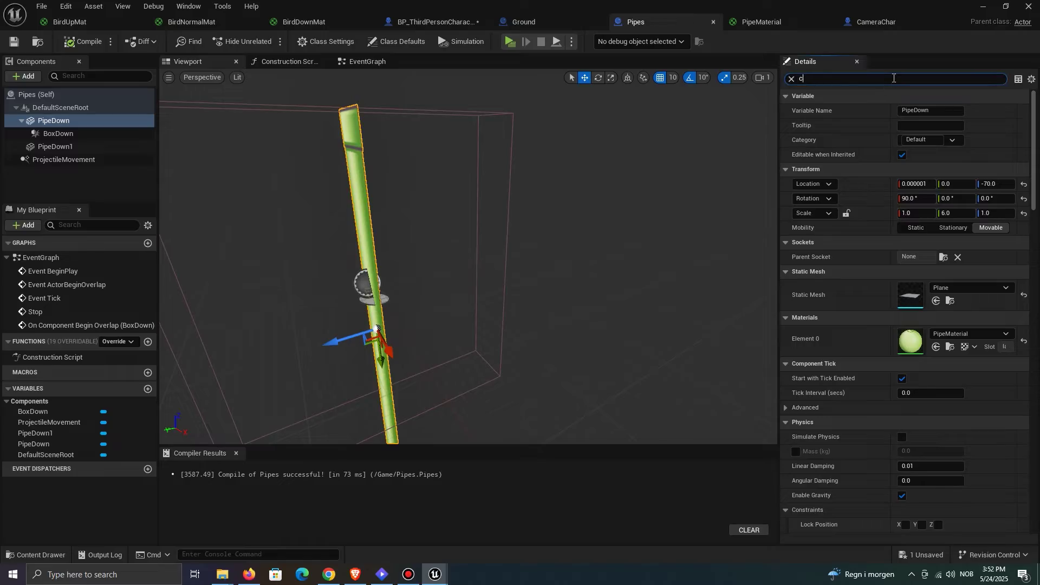
{"action": "type", "text": "oll"}
{"action": "left_click", "coordinate": [949, 187]}
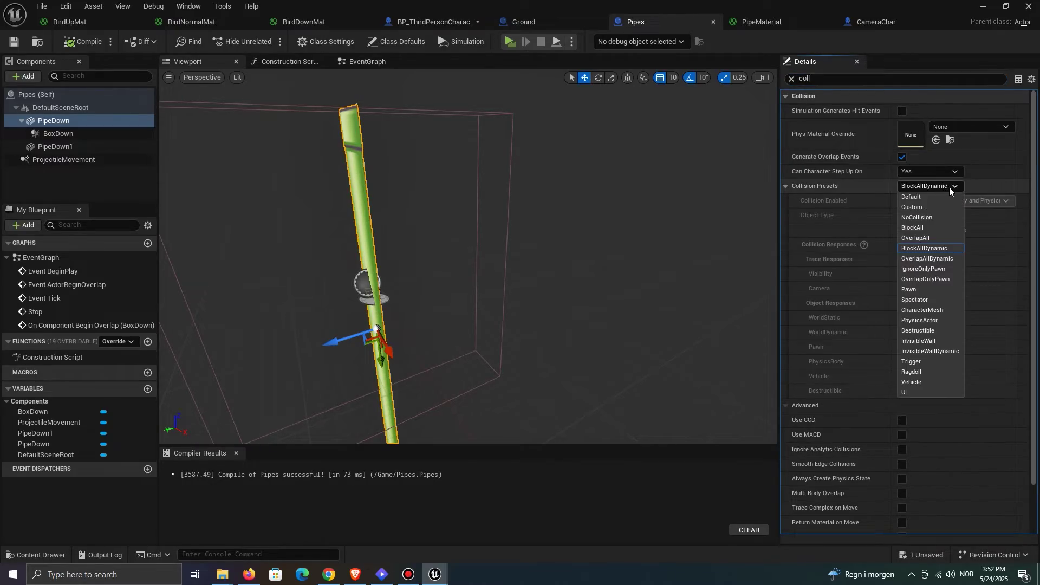
{"action": "left_click", "coordinate": [934, 217]}
{"action": "left_click", "coordinate": [791, 79]}
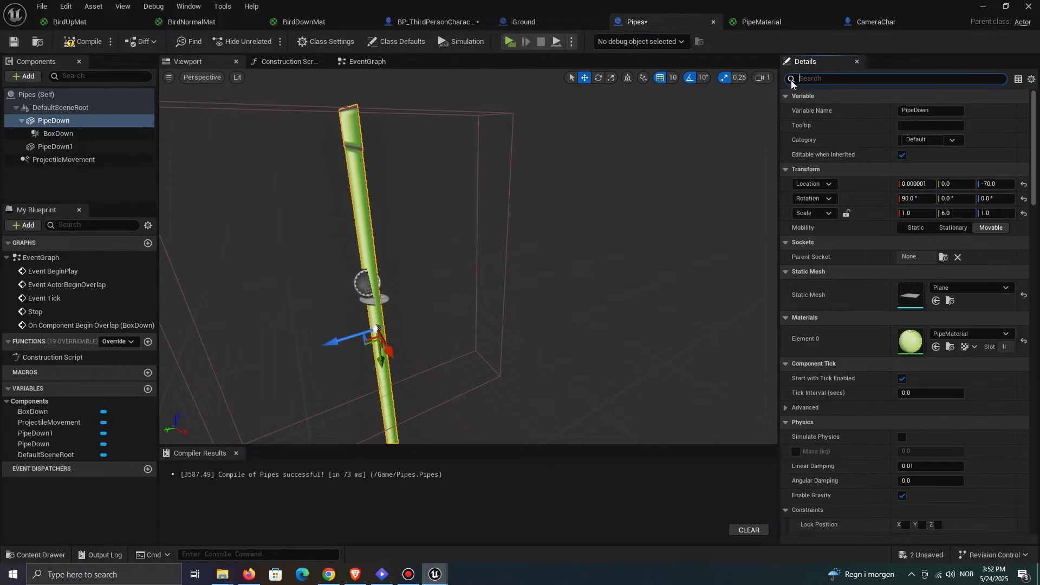
{"action": "left_click", "coordinate": [82, 40]}
Step: Duplicate the lower pipe's BoxDown collision and position the copy around the upper pipe
{"action": "right_click_drag", "start_coordinate": [553, 142], "coordinate": [531, 162]}
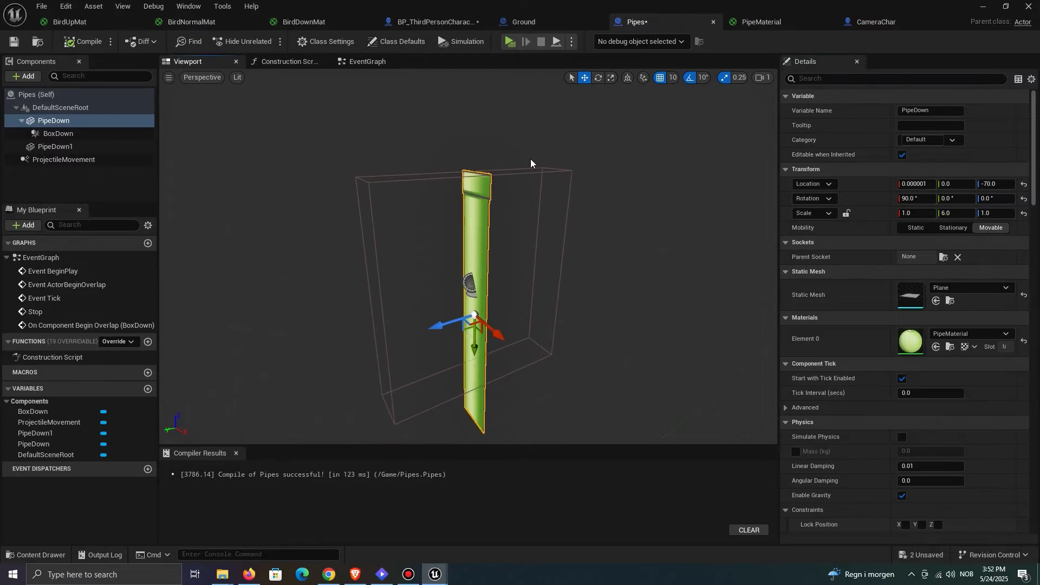
{"action": "left_click", "coordinate": [532, 168]}
{"action": "scroll", "coordinate": [538, 174], "scroll_direction": "down", "scroll_amount": 3}
{"action": "left_click_drag", "start_coordinate": [477, 279], "coordinate": [478, 92], "text": "alt"}
{"action": "key", "text": "a"}
{"action": "right_click_drag", "start_coordinate": [478, 92], "coordinate": [574, 76]}
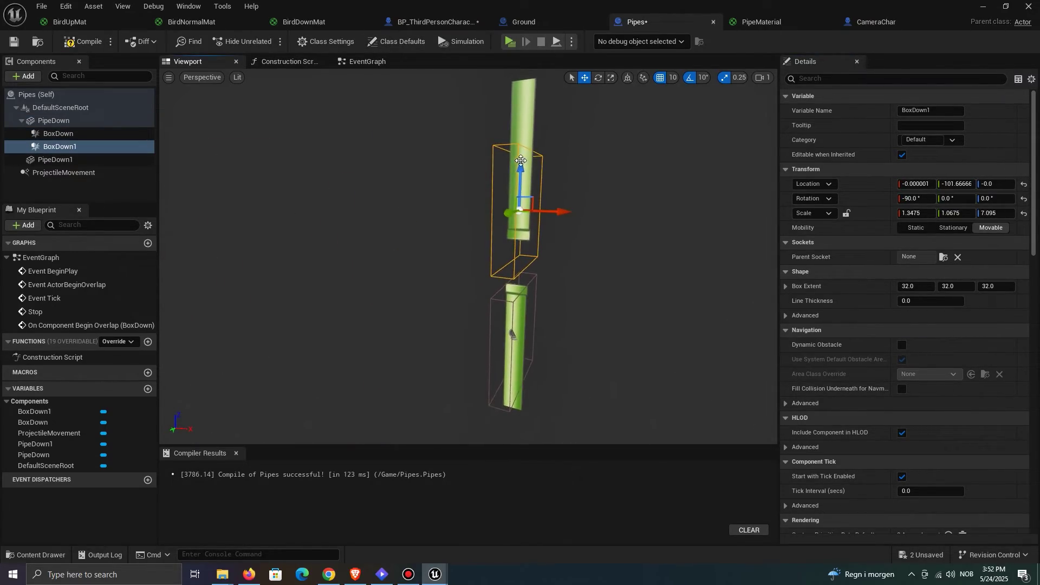
{"action": "left_click_drag", "start_coordinate": [527, 165], "coordinate": [527, 130]}
{"action": "key", "text": "w"}
{"action": "right_click_drag", "start_coordinate": [495, 122], "coordinate": [555, 115]}
{"action": "key", "text": "a"}
{"action": "key", "text": "s"}
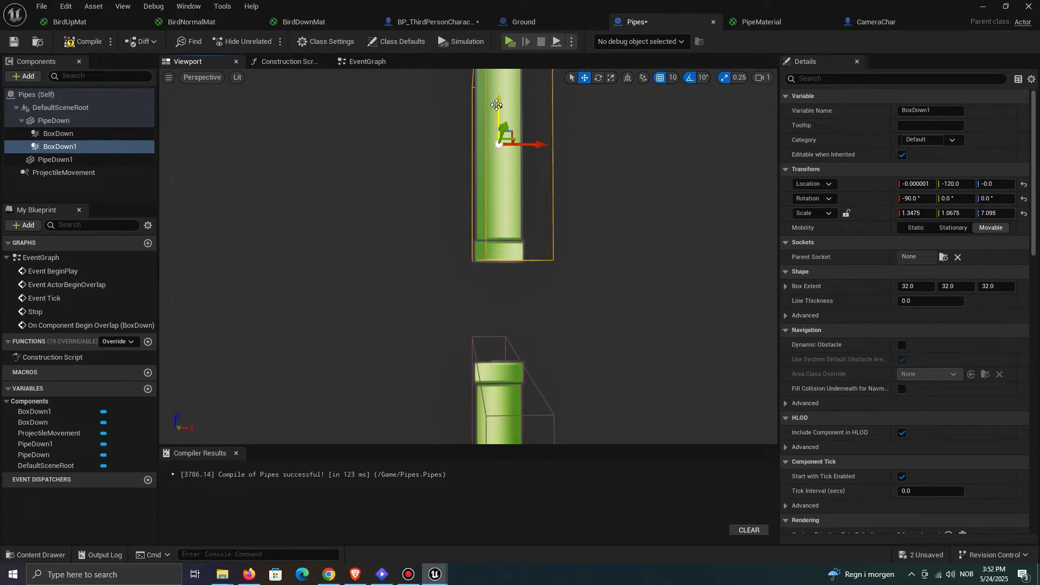
Step: Add an On Component Begin Overlap event for BoxDown1, connect copies of the cast, Do Once and Die nodes to it, and compile
{"action": "scroll", "coordinate": [925, 367], "scroll_direction": "down", "scroll_amount": 15}
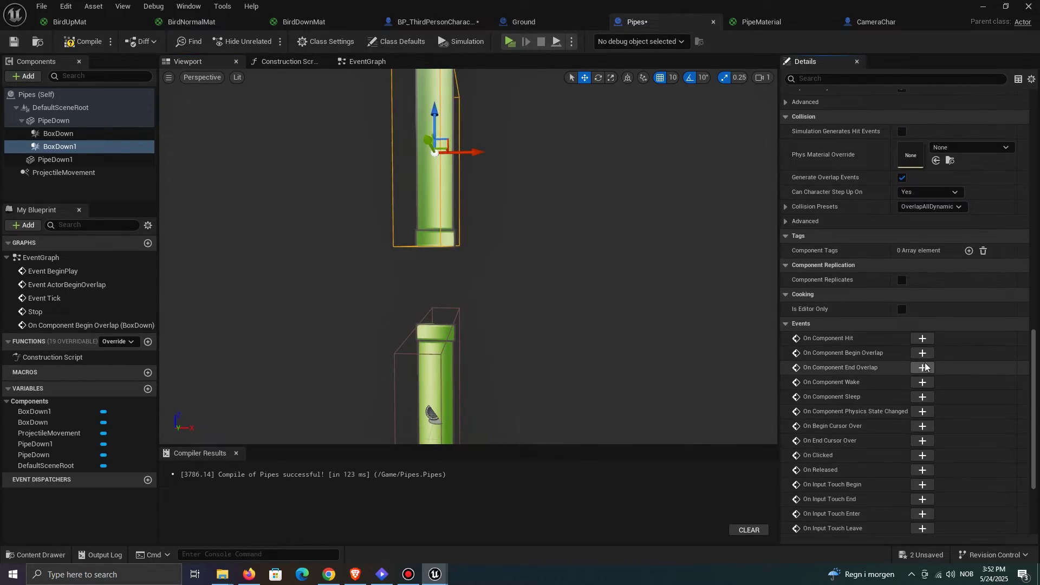
{"action": "left_click", "coordinate": [922, 354]}
{"action": "right_click_drag", "start_coordinate": [461, 346], "coordinate": [516, 302]}
{"action": "scroll", "coordinate": [516, 302], "scroll_direction": "down", "scroll_amount": 1}
{"action": "left_click_drag", "start_coordinate": [532, 275], "coordinate": [753, 182]}
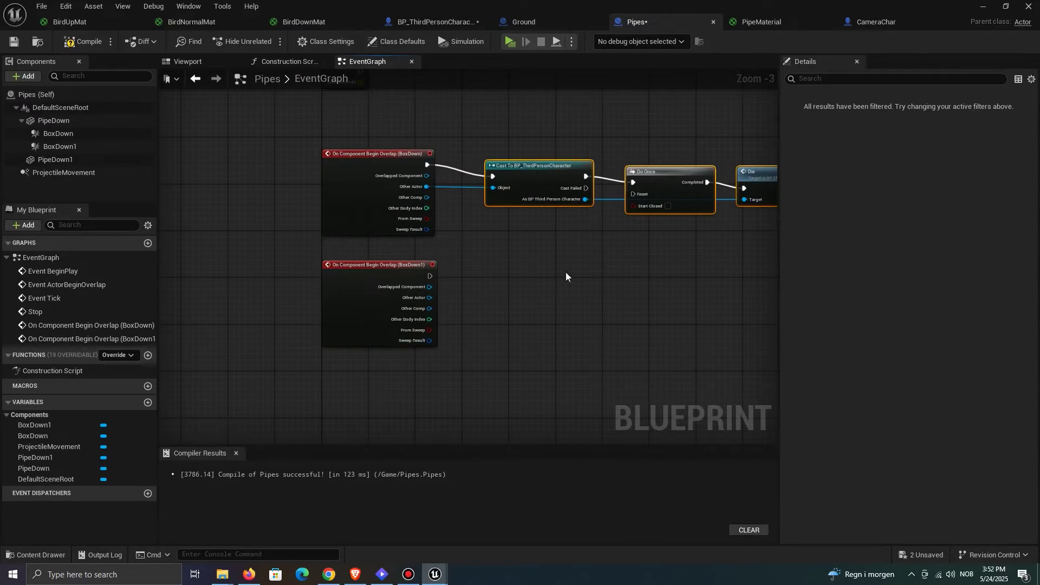
{"action": "key", "text": "ctrl+c"}
{"action": "key", "text": "ctrl+v"}
{"action": "left_click_drag", "start_coordinate": [496, 279], "coordinate": [550, 281]}
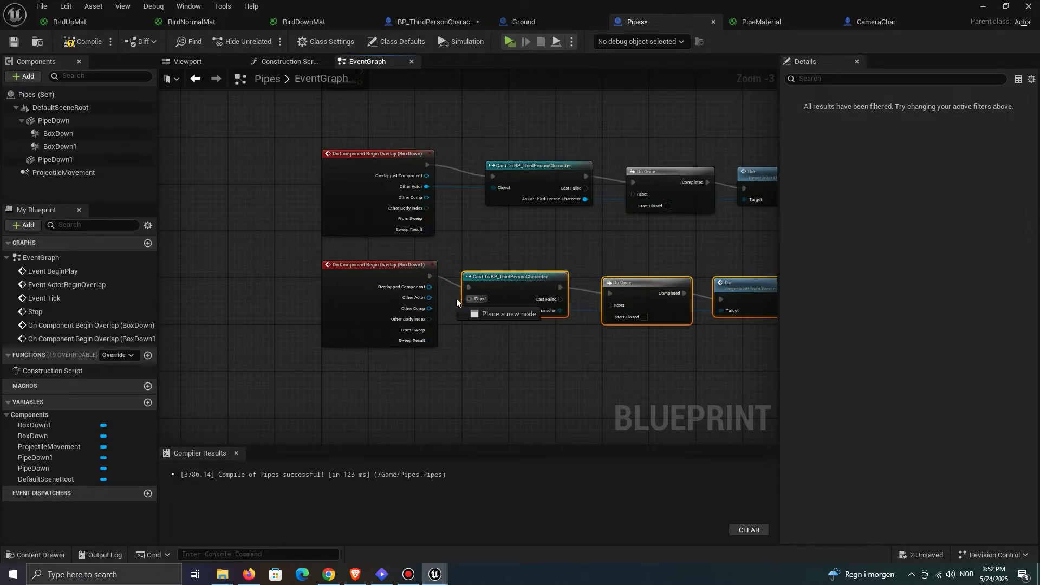
{"action": "left_click", "coordinate": [85, 41]}
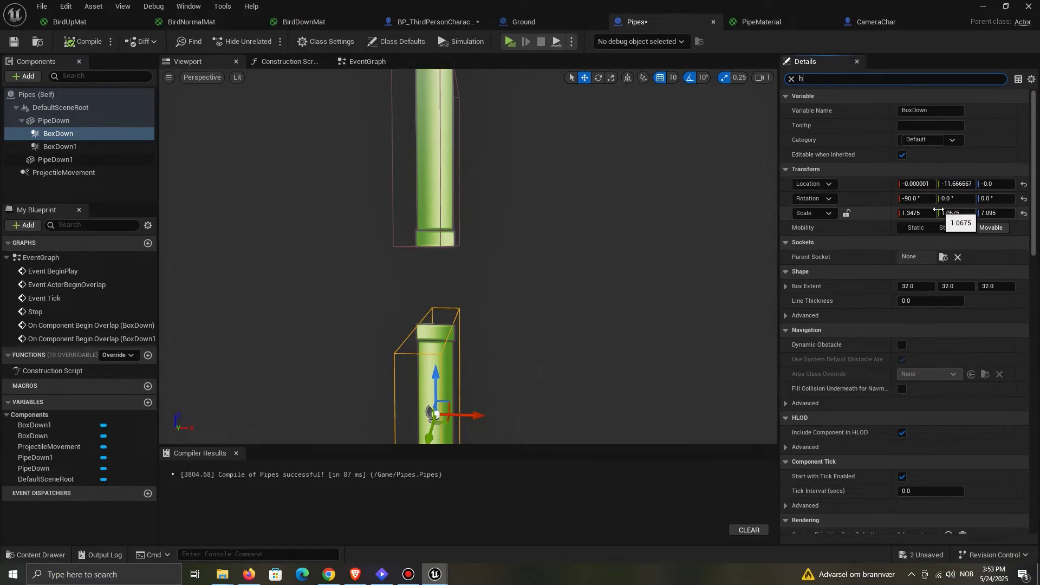
Step: Turn on Hidden in Game for the BoxDown and BoxDown1 collisions
{"action": "type", "text": "id"}
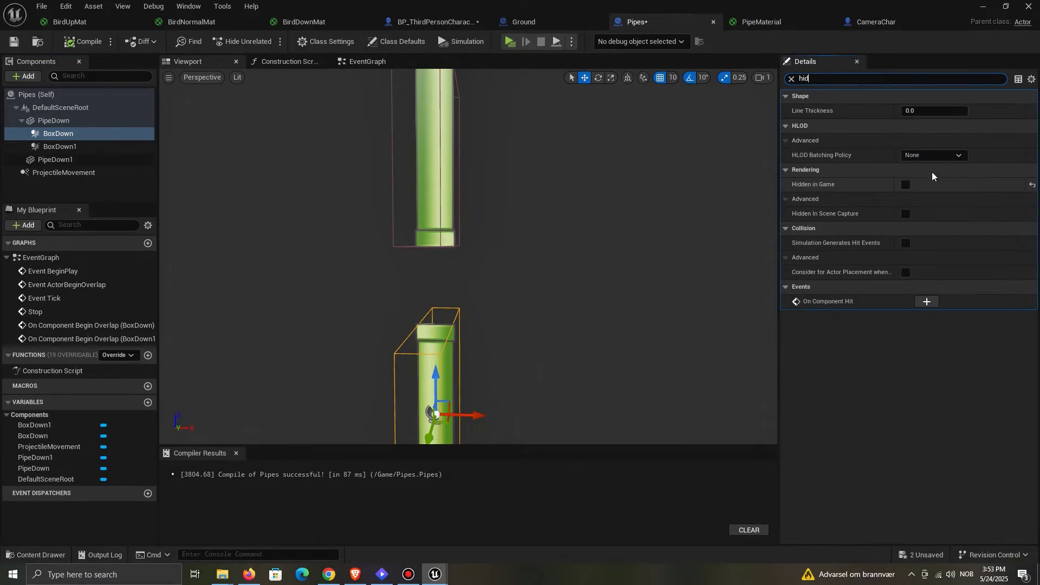
{"action": "left_click", "coordinate": [64, 146]}
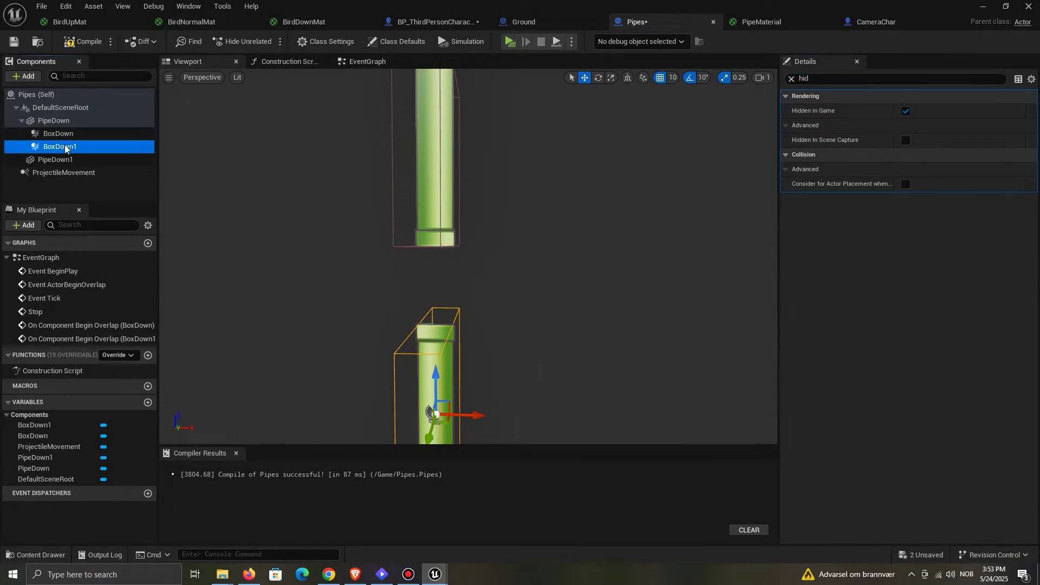
{"action": "left_click", "coordinate": [905, 111]}
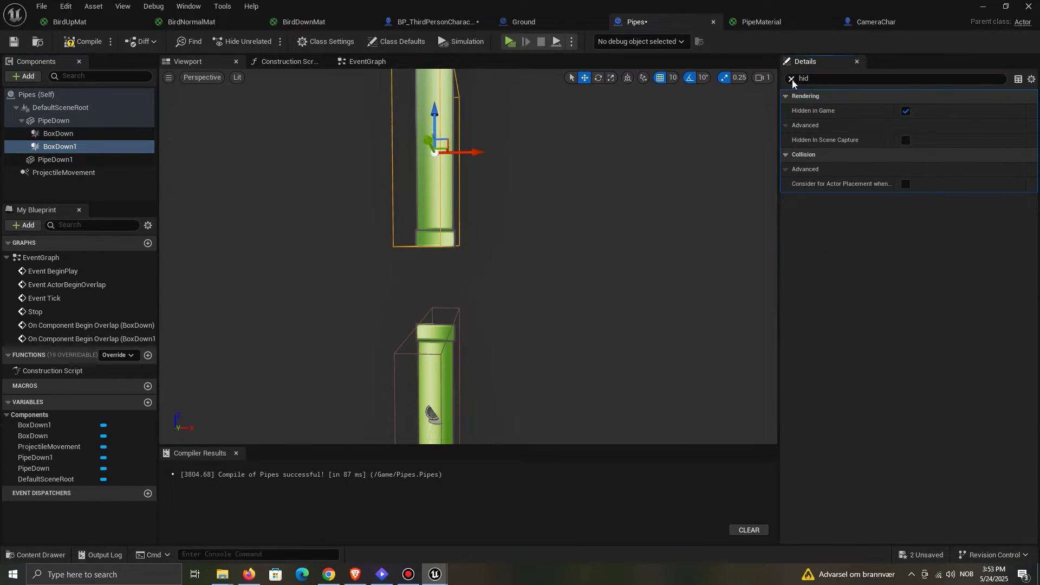
{"action": "left_click", "coordinate": [791, 79]}
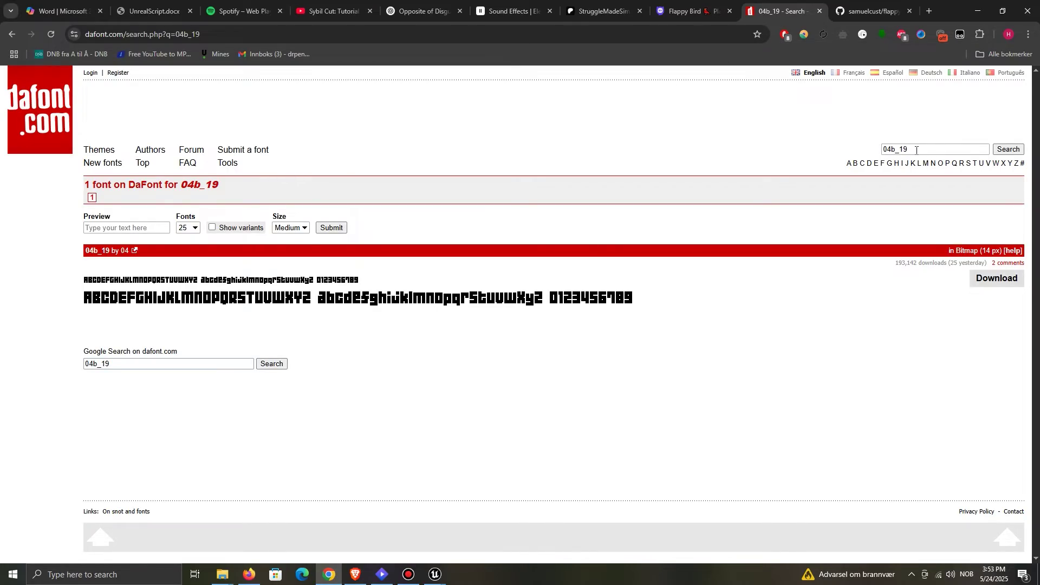
Step: Extract the 04B_19__.TTF font from 04b_19.zip to the desktop and import it into the Content folder with a new Font asset
{"action": "left_click", "coordinate": [486, 239]}
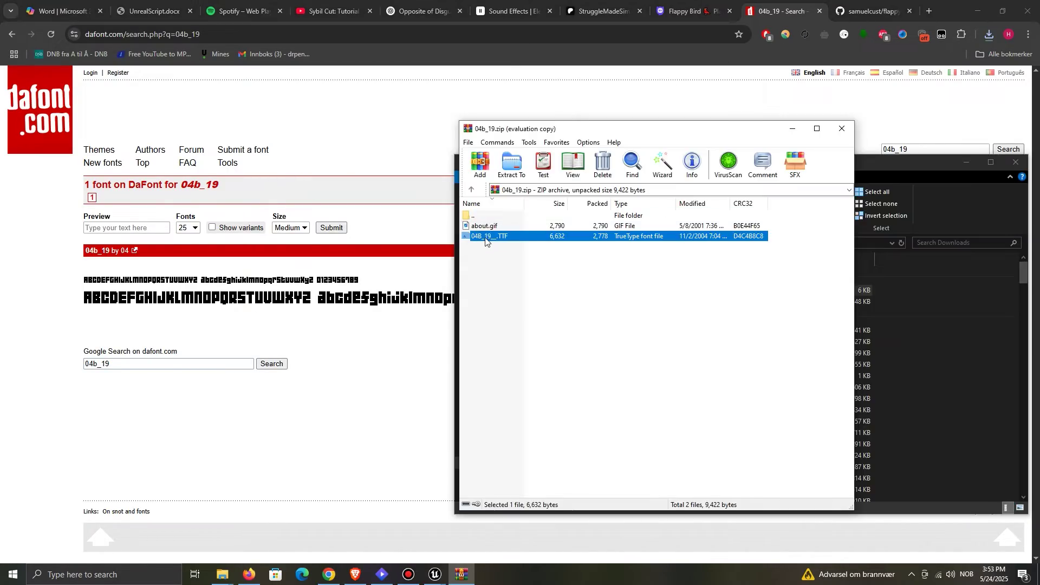
{"action": "left_click_drag", "start_coordinate": [1038, 584], "coordinate": [554, 348]}
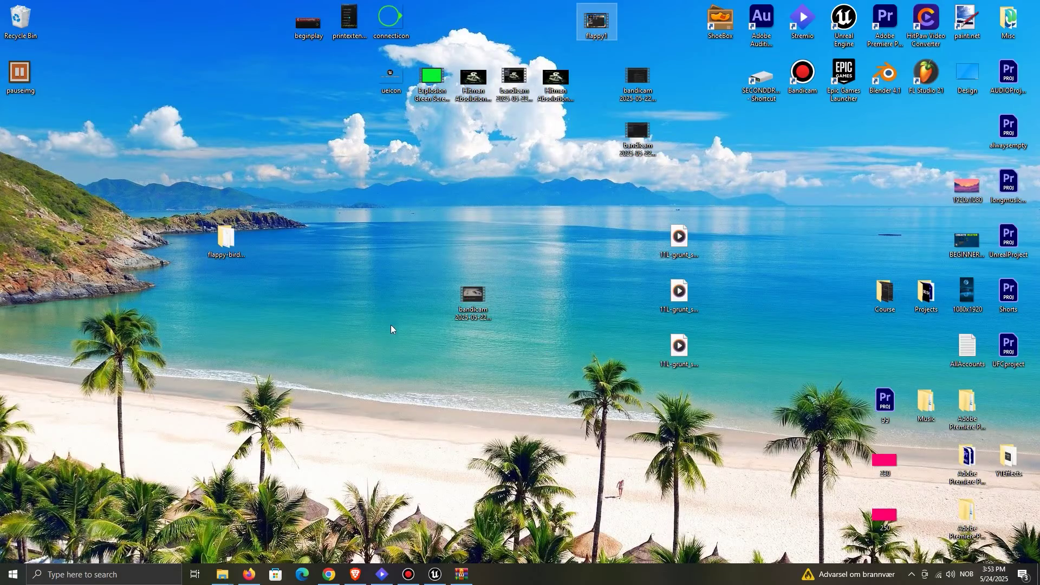
{"action": "left_click_drag", "start_coordinate": [391, 324], "coordinate": [391, 325]}
{"action": "left_click", "coordinate": [575, 299]}
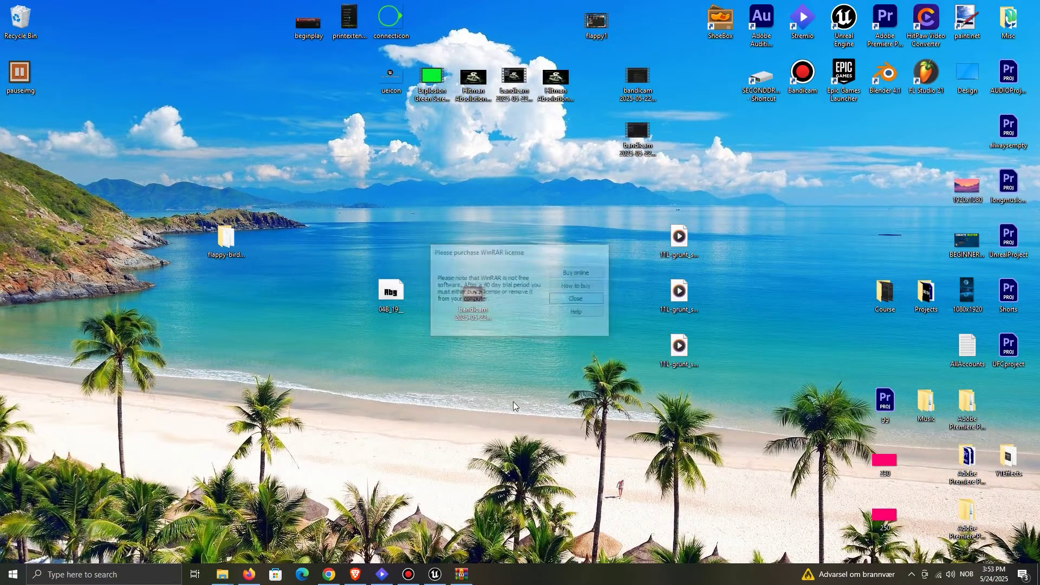
{"action": "left_click_drag", "start_coordinate": [398, 306], "coordinate": [522, 450]}
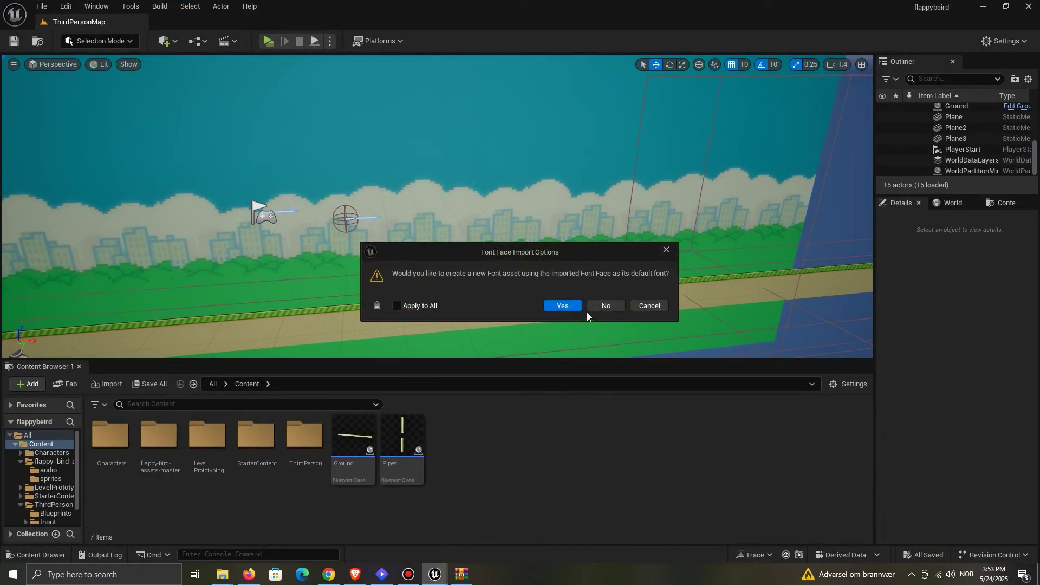
{"action": "left_click", "coordinate": [562, 306]}
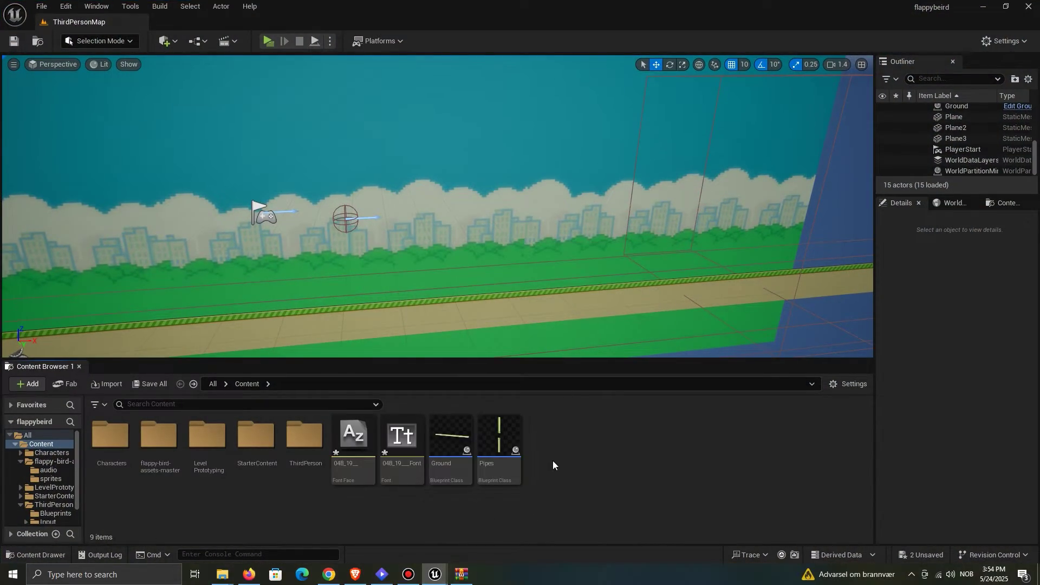
{"action": "right_click", "coordinate": [559, 442]}
{"action": "left_click", "coordinate": [602, 238]}
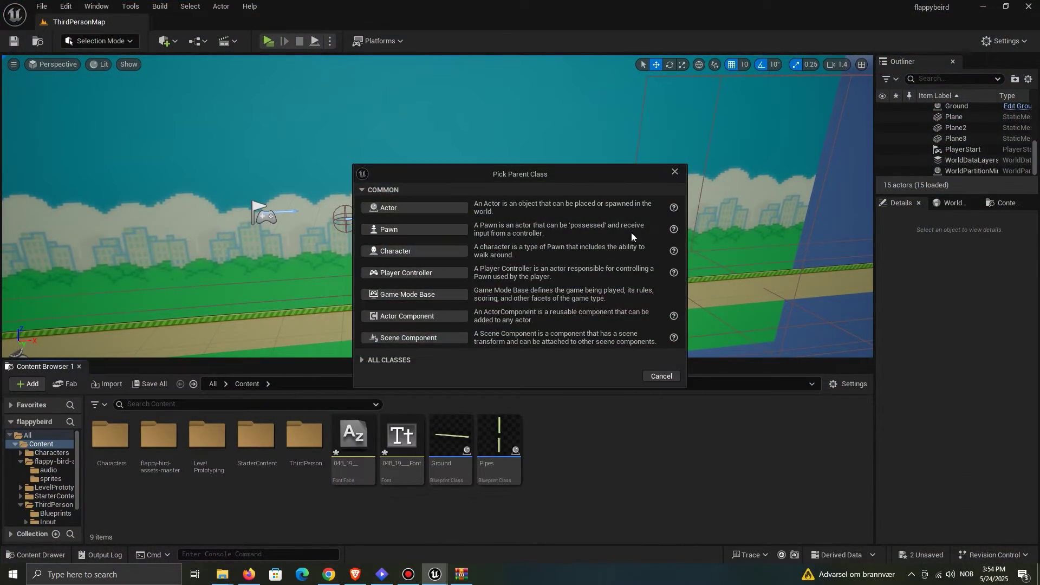
{"action": "key", "text": "Escape"}
Step: Create a User Widget blueprint named MainMenu in the Content folder and open it
{"action": "right_click", "coordinate": [565, 467]}
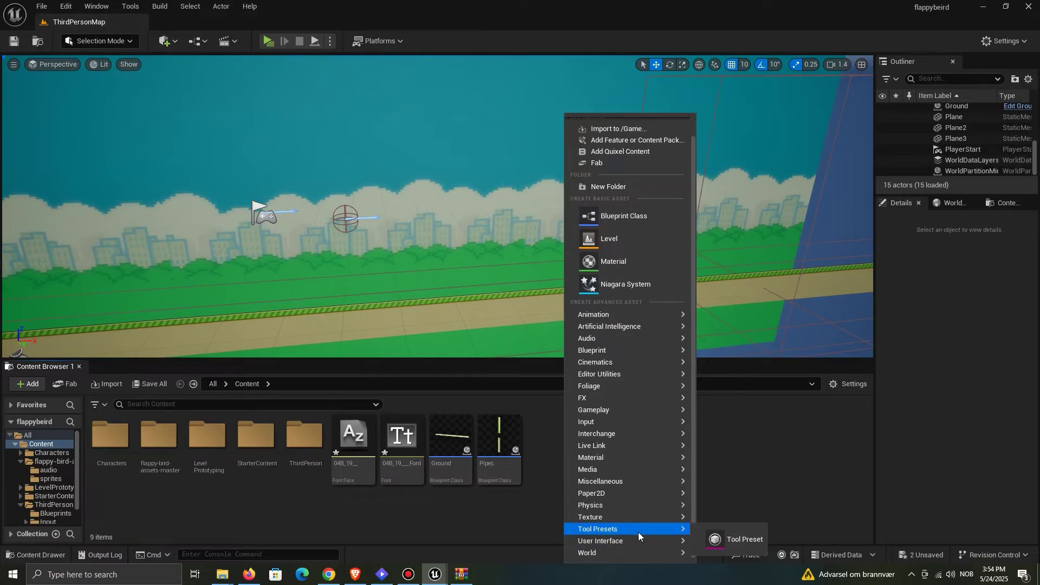
{"action": "mouse_move", "coordinate": [670, 542]}
{"action": "left_click", "coordinate": [752, 523]}
{"action": "double_click", "coordinate": [455, 216]}
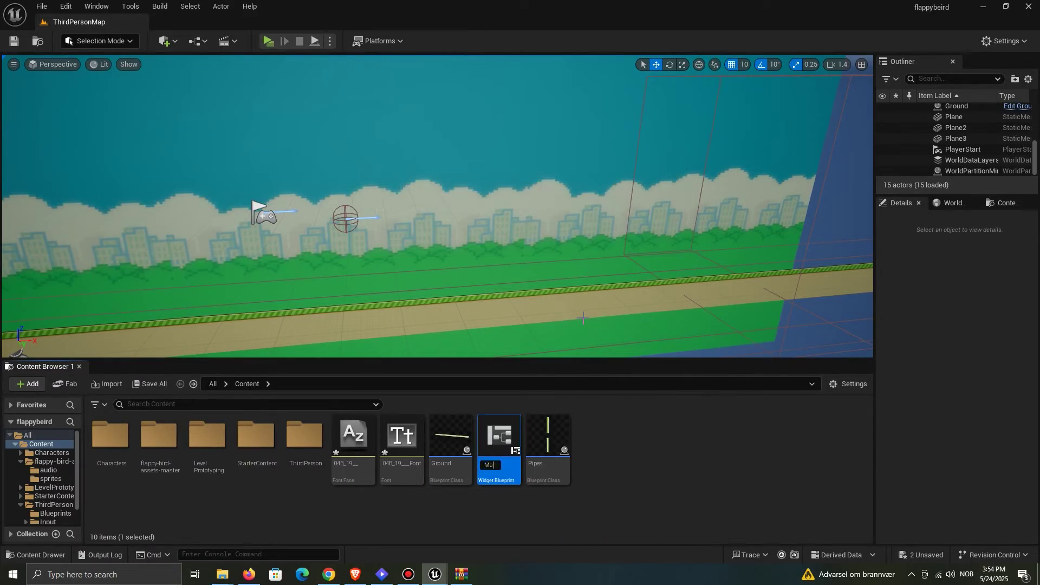
{"action": "double_click", "coordinate": [499, 436]}
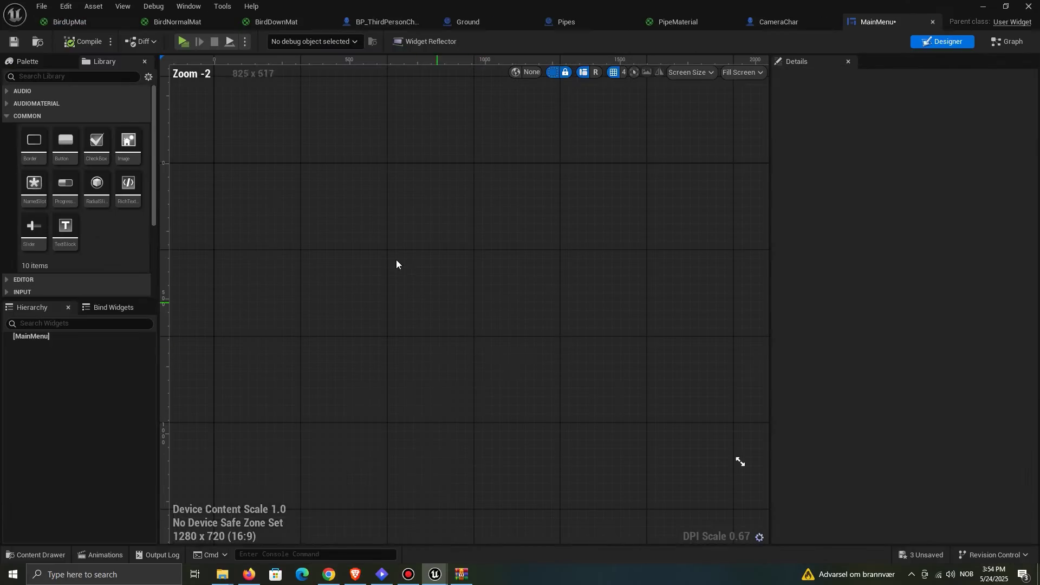
Step: Add a Canvas Panel to the MainMenu widget and place a Text block inside it
{"action": "left_click", "coordinate": [52, 76]}
{"action": "type", "text": "can"}
{"action": "left_click_drag", "start_coordinate": [70, 102], "coordinate": [87, 340]}
{"action": "type", "text": "tex"}
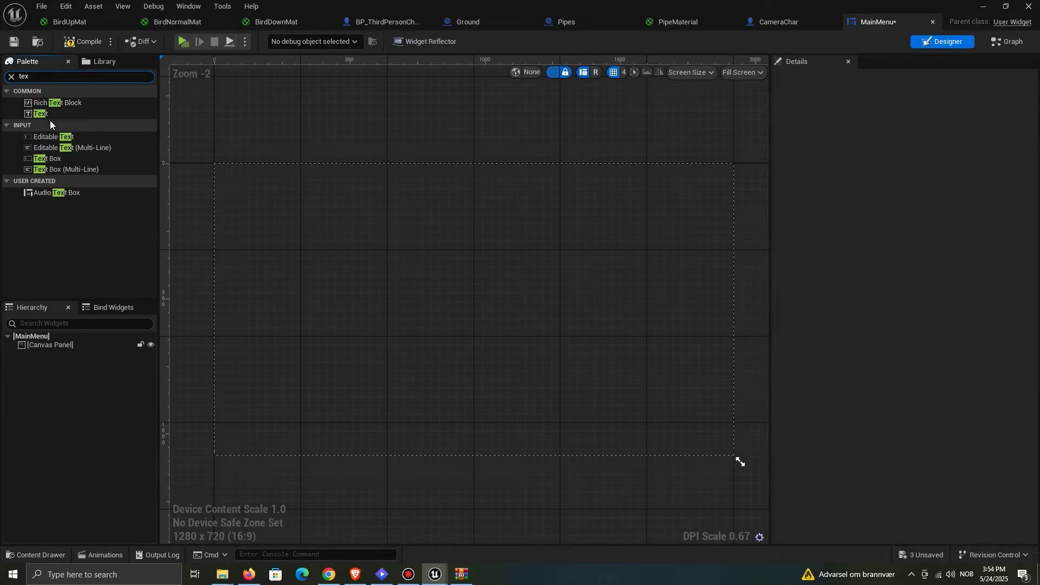
{"action": "left_click_drag", "start_coordinate": [41, 113], "coordinate": [69, 295]}
{"action": "left_click_drag", "start_coordinate": [78, 345], "coordinate": [78, 346]}
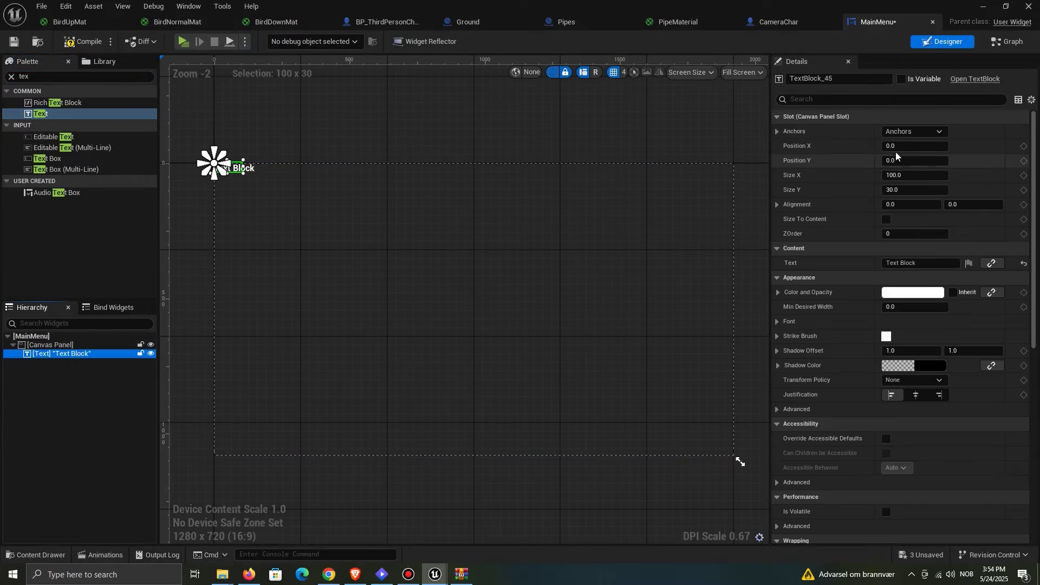
Step: Anchor the text block to the canvas's top center and set its font family to 04B_19___Font
{"action": "left_click", "coordinate": [911, 131]}
{"action": "left_click", "coordinate": [947, 157]}
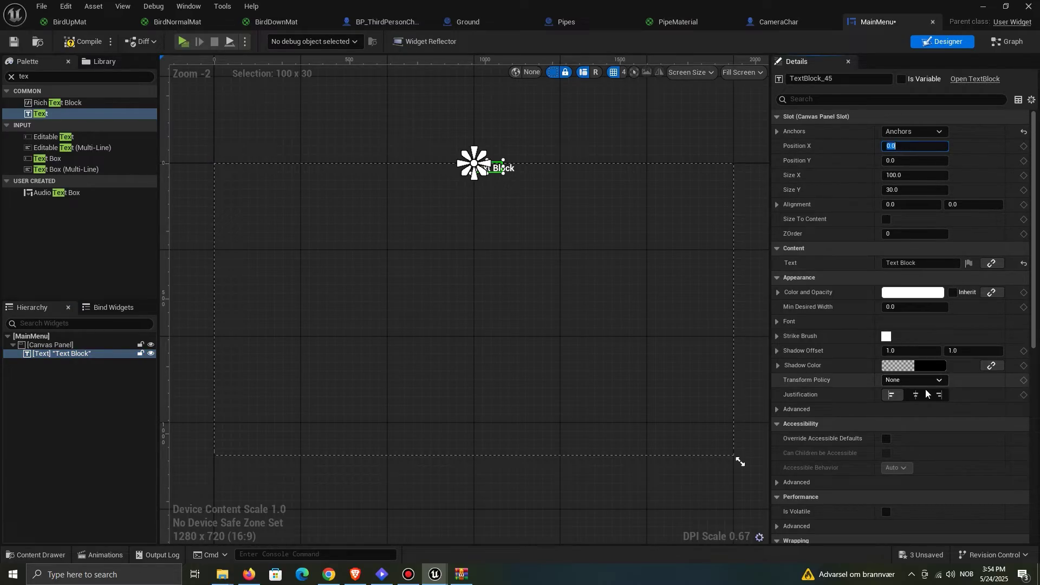
{"action": "left_click", "coordinate": [778, 322]}
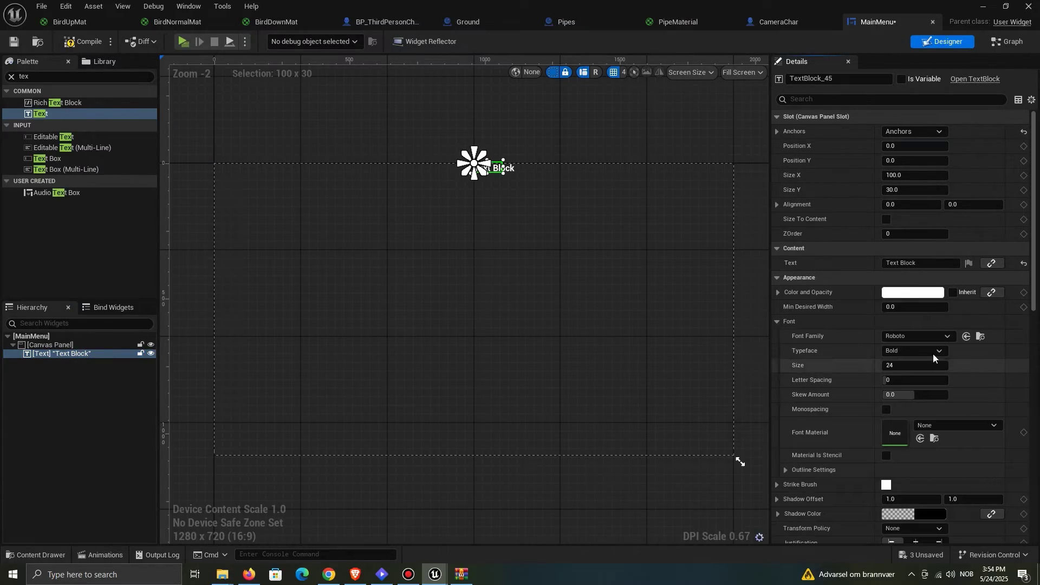
{"action": "left_click", "coordinate": [928, 336]}
{"action": "left_click", "coordinate": [942, 206]}
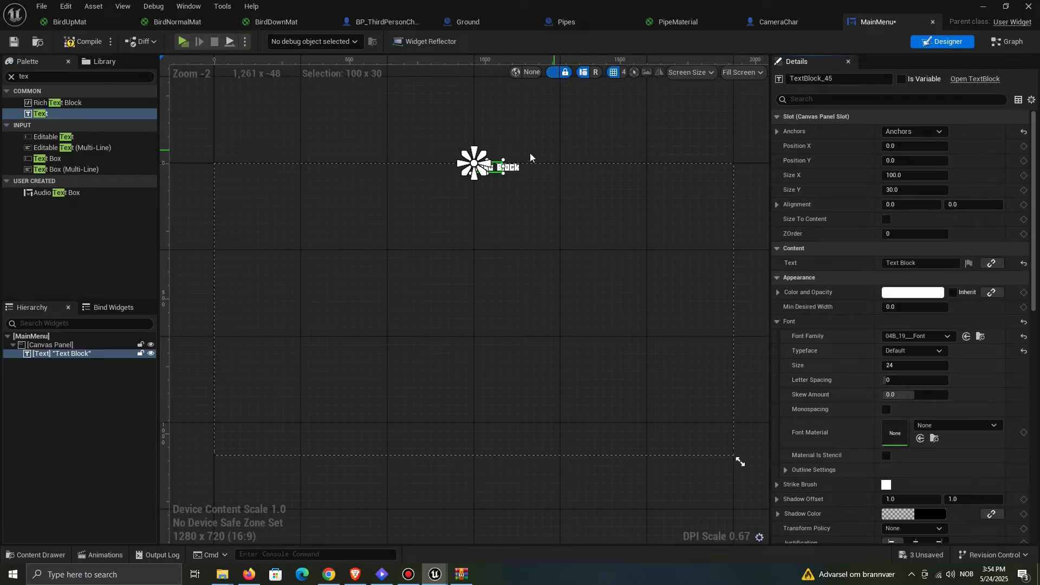
Step: Set the text block's font size to 40 and its text to 0
{"action": "scroll", "coordinate": [496, 165], "scroll_direction": "up", "scroll_amount": 5}
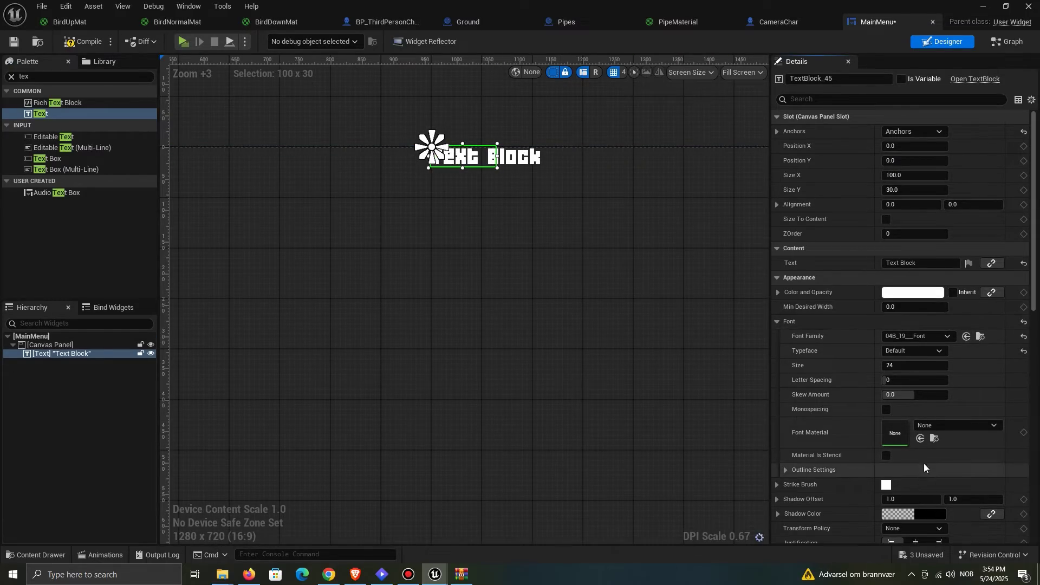
{"action": "left_click", "coordinate": [915, 365]}
{"action": "type", "text": "4"}
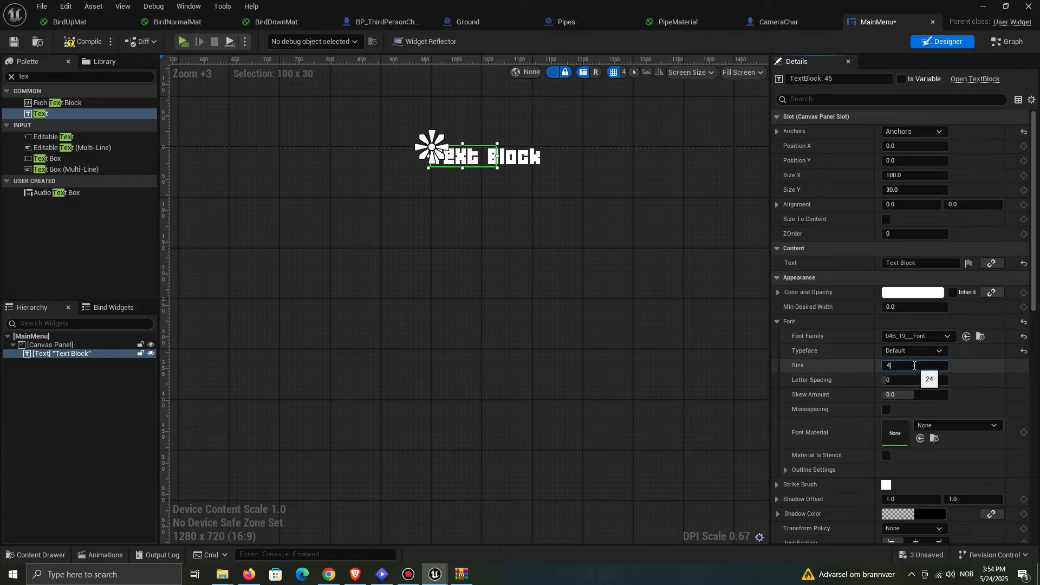
{"action": "type", "text": "0"}
{"action": "key", "text": "Return"}
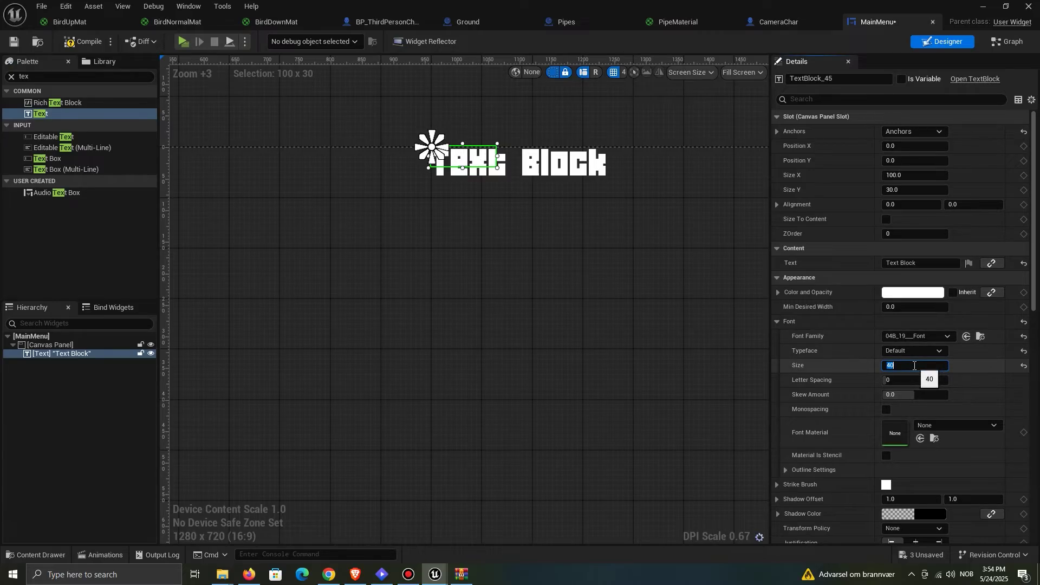
{"action": "left_click", "coordinate": [921, 263]}
{"action": "type", "text": "0"}
{"action": "scroll", "coordinate": [936, 423], "scroll_direction": "down", "scroll_amount": 3}
{"action": "scroll", "coordinate": [444, 172], "scroll_direction": "up", "scroll_amount": 2}
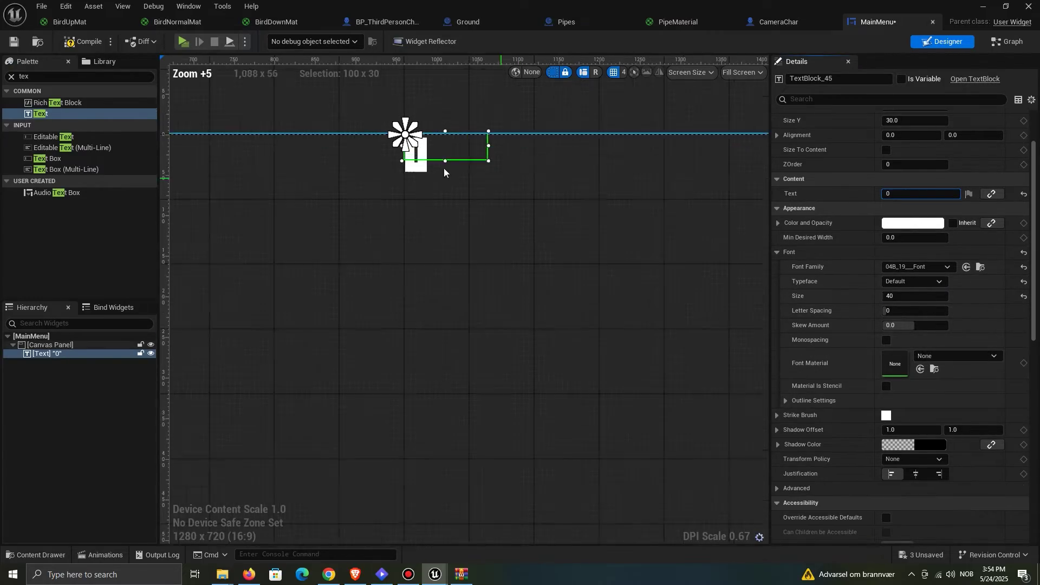
Step: Give the text block's font an outline of size 2 and center its justification
{"action": "scroll", "coordinate": [444, 173], "scroll_direction": "up", "scroll_amount": 7}
{"action": "scroll", "coordinate": [861, 415], "scroll_direction": "down", "scroll_amount": 5}
{"action": "left_click", "coordinate": [818, 210]}
{"action": "left_click", "coordinate": [921, 225]}
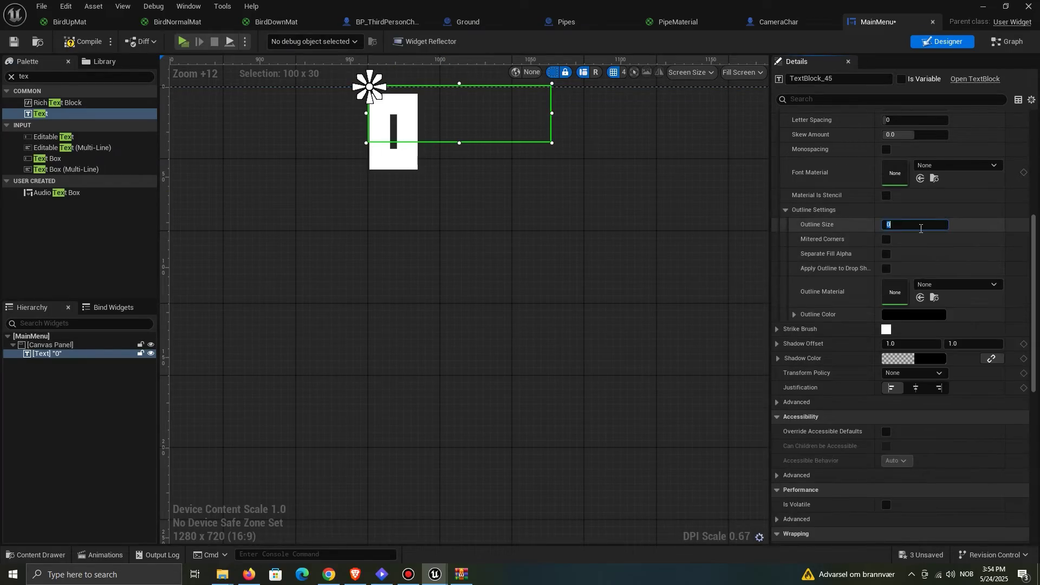
{"action": "type", "text": "2"}
{"action": "scroll", "coordinate": [921, 325], "scroll_direction": "down", "scroll_amount": 3}
{"action": "left_click", "coordinate": [915, 302]}
{"action": "scroll", "coordinate": [549, 189], "scroll_direction": "down", "scroll_amount": 6}
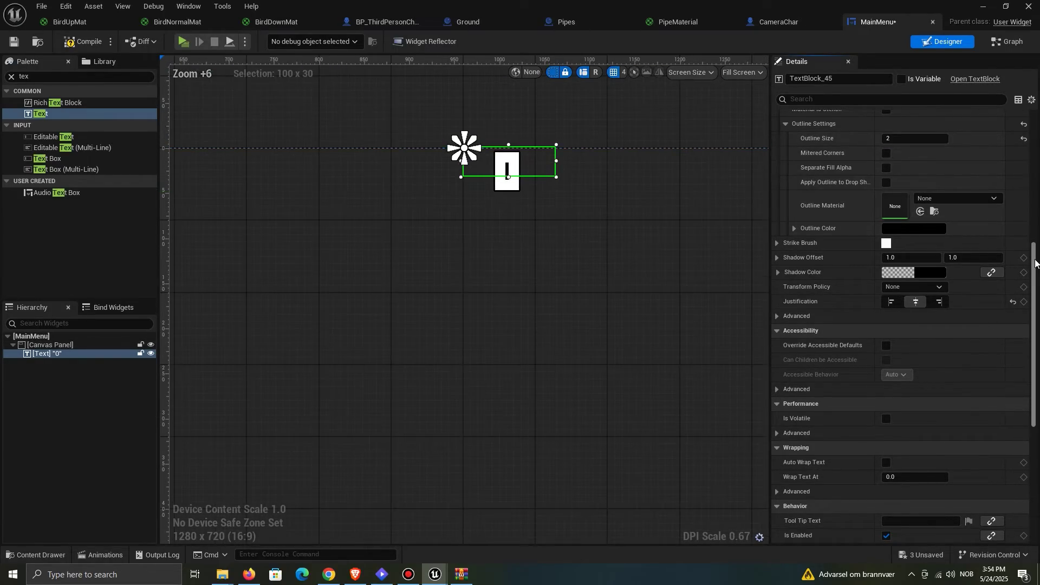
{"action": "left_click_drag", "start_coordinate": [1035, 264], "coordinate": [1035, 130]}
Step: Stretch the text block's height to about 52 and set its horizontal alignment to 0.5
{"action": "scroll", "coordinate": [585, 174], "scroll_direction": "down", "scroll_amount": 2}
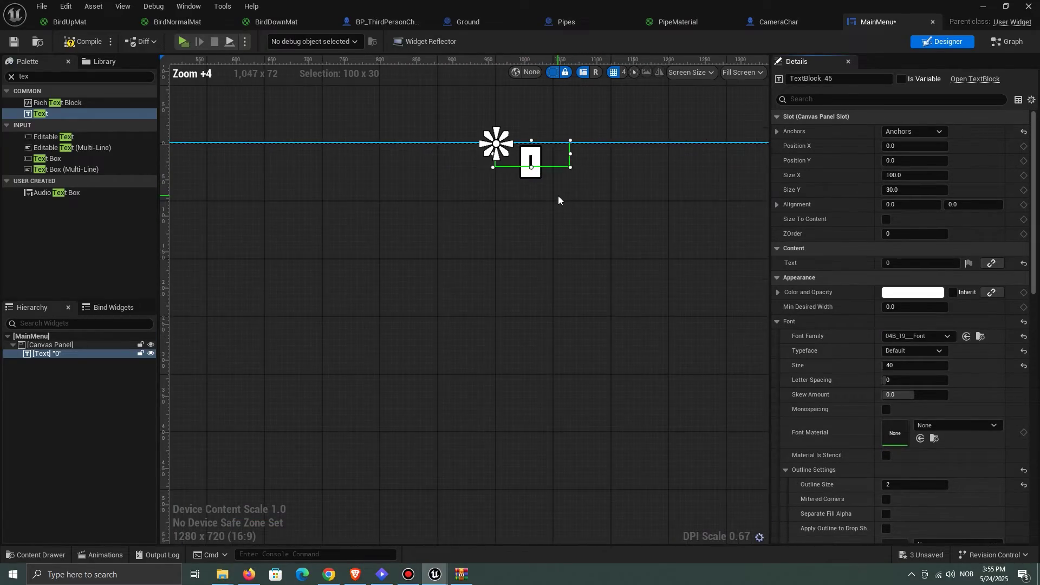
{"action": "scroll", "coordinate": [558, 196], "scroll_direction": "up", "scroll_amount": 4}
{"action": "left_click_drag", "start_coordinate": [514, 146], "coordinate": [514, 169]}
{"action": "scroll", "coordinate": [536, 175], "scroll_direction": "down", "scroll_amount": 9}
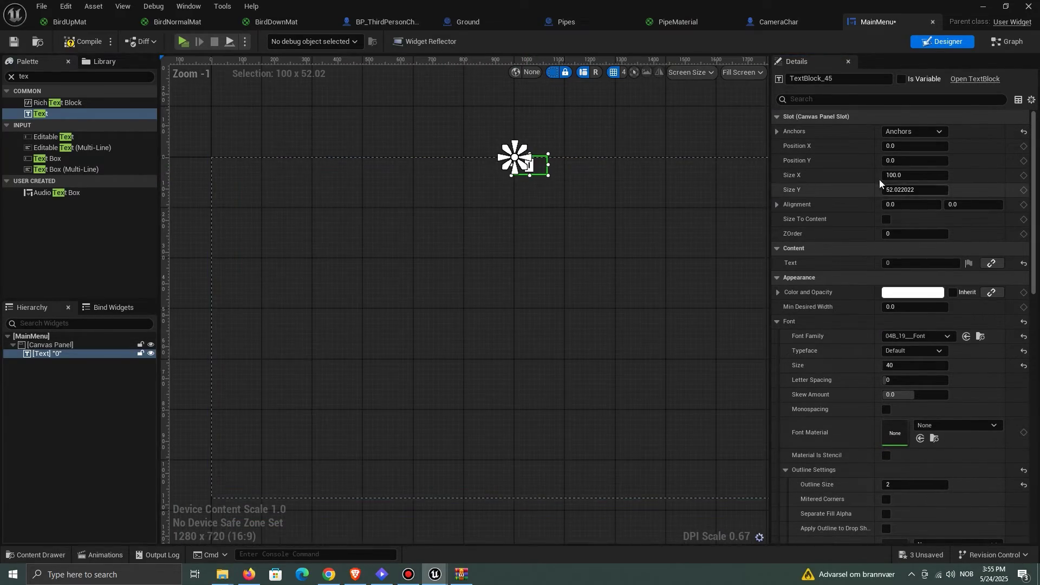
{"action": "left_click", "coordinate": [927, 204]}
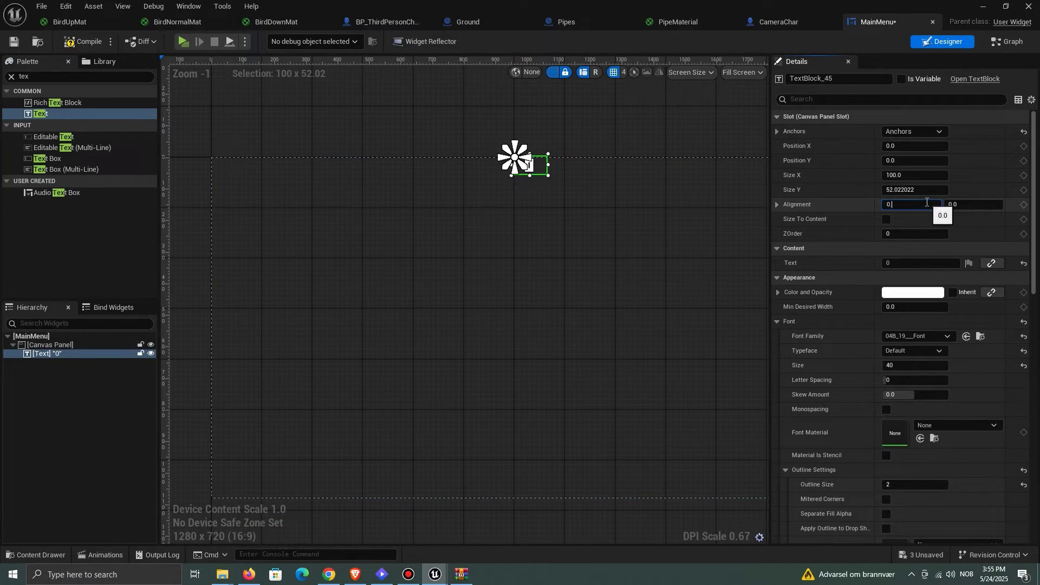
{"action": "left_click", "coordinate": [508, 229]}
Step: Save all unsaved assets, including the 04B_19 font assets and the MainMenu widget
{"action": "key", "text": "ctrl+shift+s"}
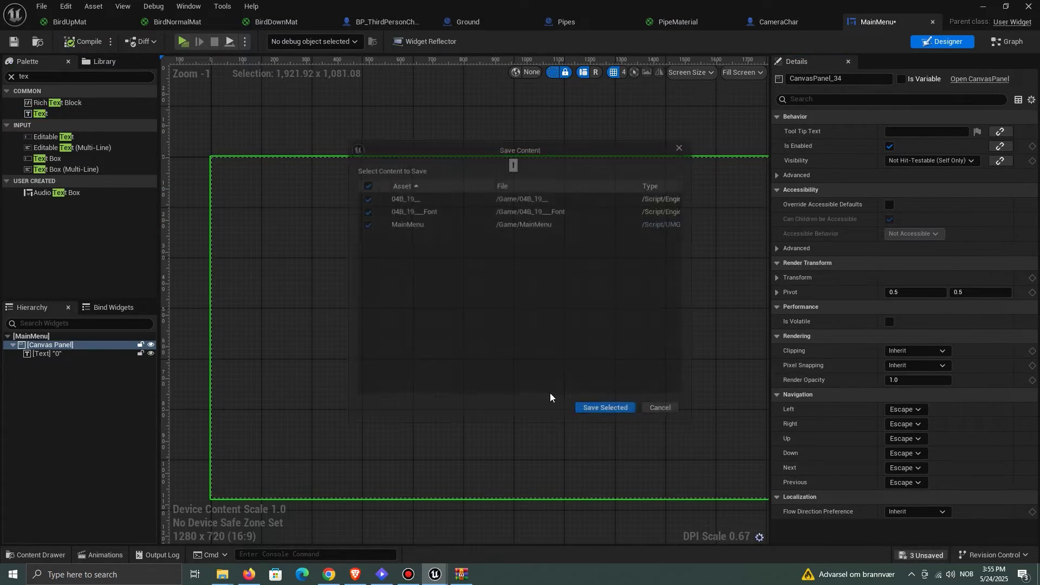
{"action": "left_click", "coordinate": [594, 407]}
{"action": "scroll", "coordinate": [527, 164], "scroll_direction": "up", "scroll_amount": 2}
{"action": "left_click", "coordinate": [521, 167]}
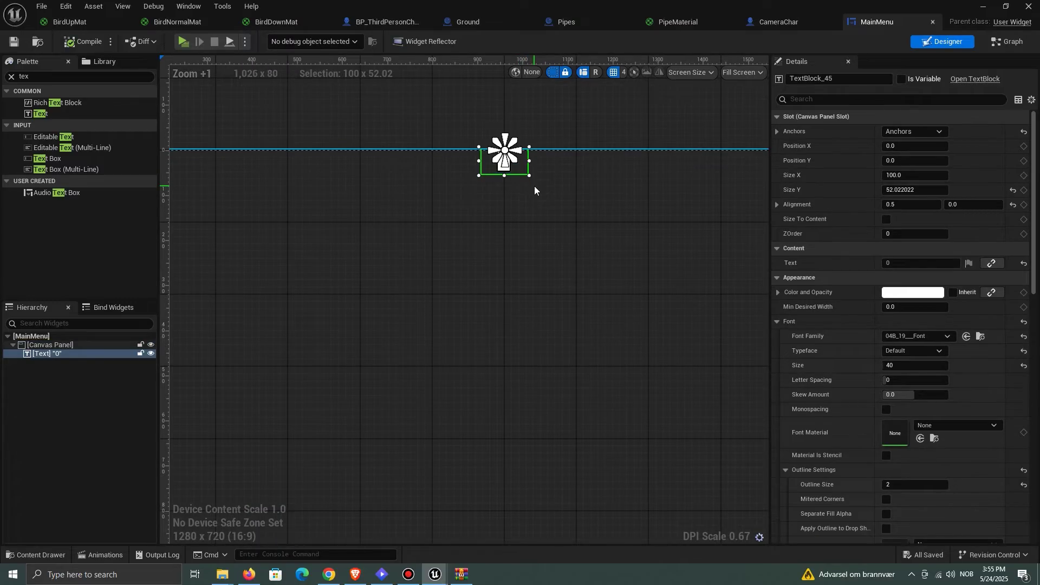
{"action": "left_click", "coordinate": [630, 234]}
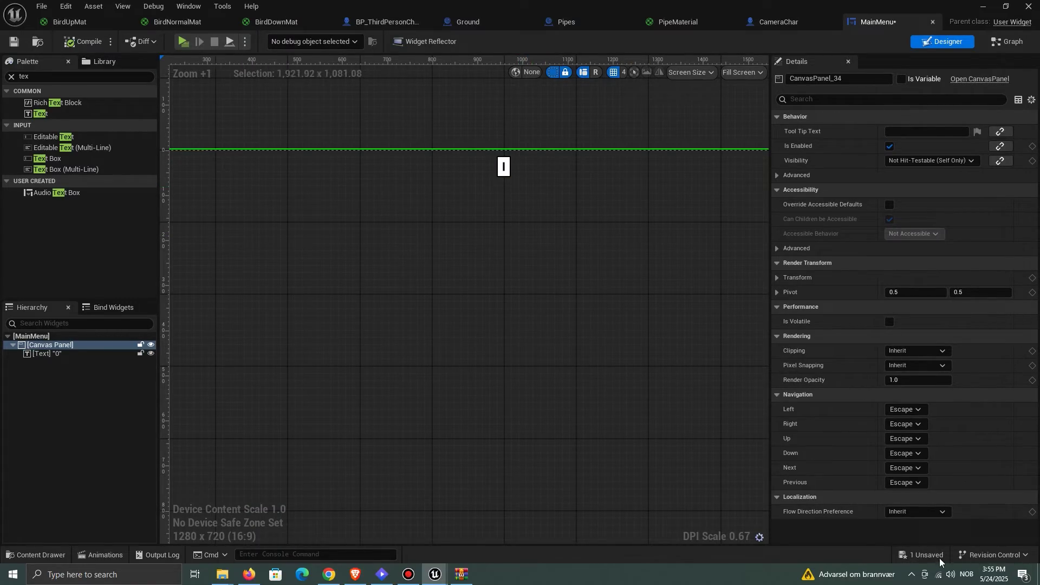
{"action": "left_click", "coordinate": [925, 555]}
{"action": "left_click", "coordinate": [614, 410]}
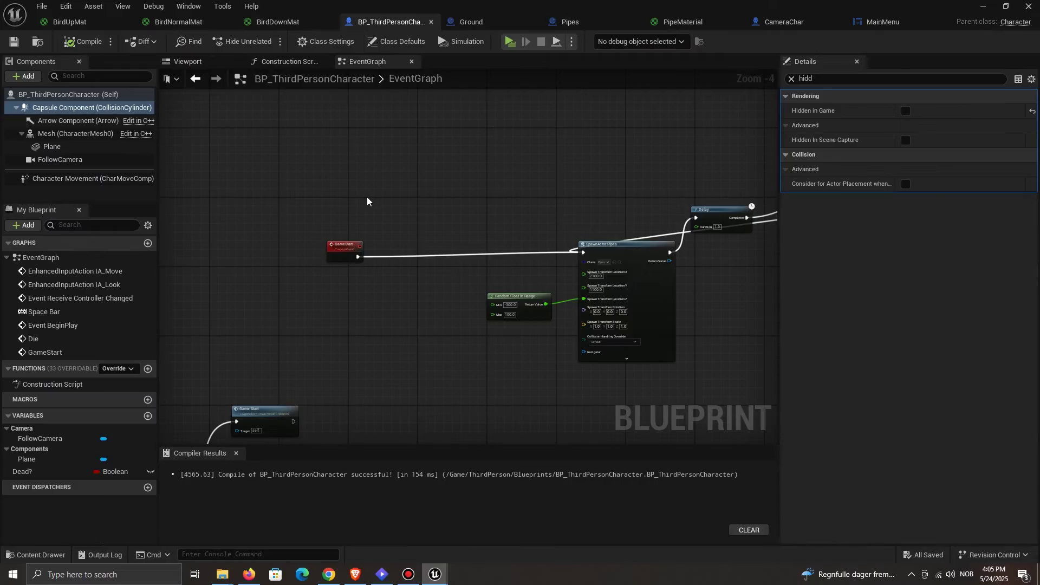
Step: Add a Play Sound 2D node after Launch Character in BP_ThirdPersonCharacter's LaunchBird section
{"action": "scroll", "coordinate": [369, 201], "scroll_direction": "down", "scroll_amount": 3}
{"action": "right_click_drag", "start_coordinate": [363, 252], "coordinate": [571, 76]}
{"action": "scroll", "coordinate": [546, 133], "scroll_direction": "down", "scroll_amount": 1}
{"action": "right_click_drag", "start_coordinate": [244, 131], "coordinate": [457, 161]}
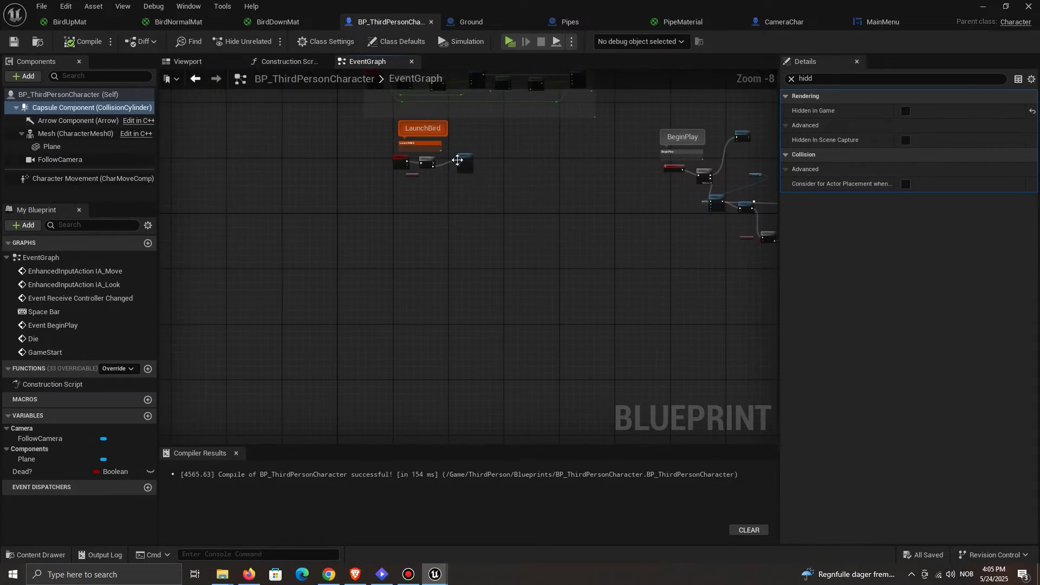
{"action": "scroll", "coordinate": [458, 160], "scroll_direction": "up", "scroll_amount": 6}
{"action": "left_click_drag", "start_coordinate": [545, 164], "coordinate": [613, 165]}
{"action": "type", "text": "pla"}
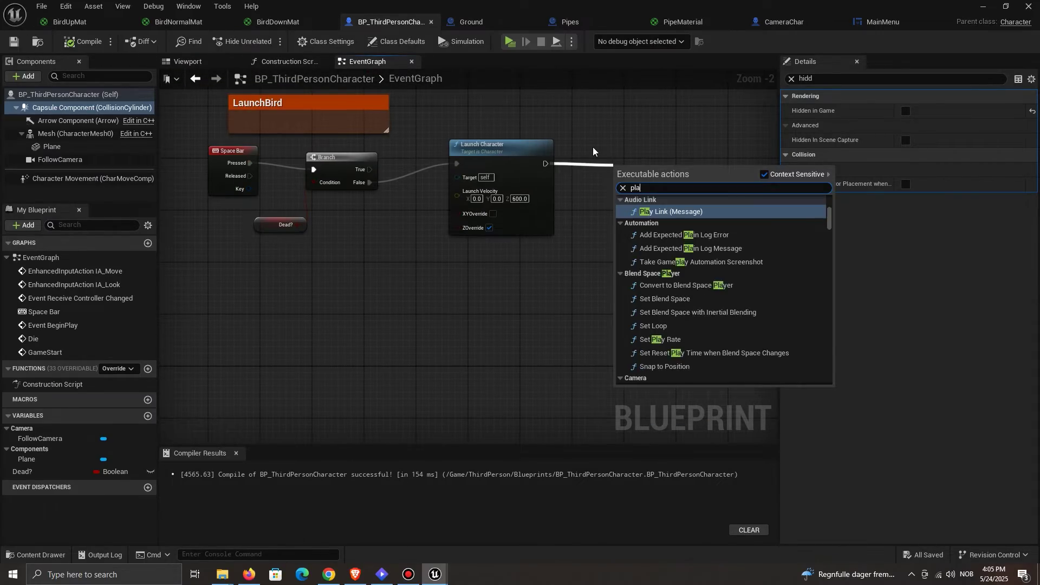
{"action": "type", "text": "y sound"}
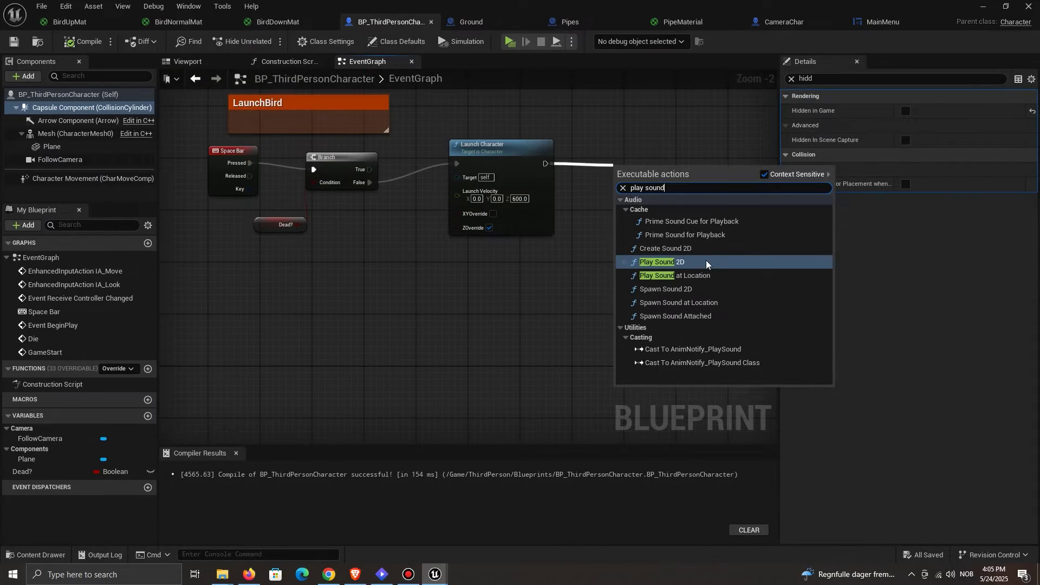
{"action": "left_click", "coordinate": [706, 264]}
Step: Open the flappy-bird-assets-master audio folder, preview the wing sound, and return to the character blueprint
{"action": "scroll", "coordinate": [527, 235], "scroll_direction": "up", "scroll_amount": 2}
{"action": "left_click", "coordinate": [504, 201]}
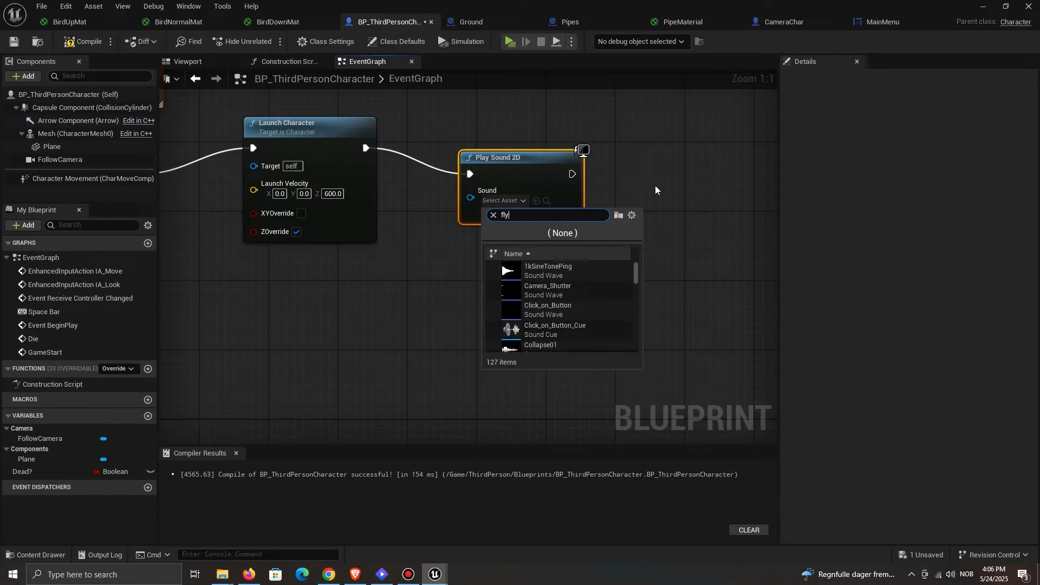
{"action": "left_click", "coordinate": [622, 196]}
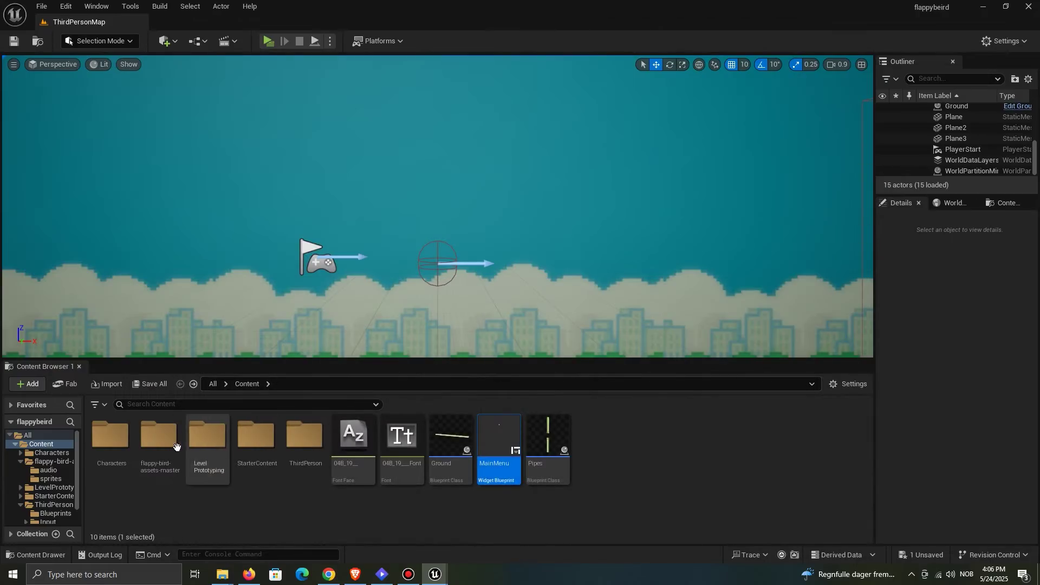
{"action": "double_click", "coordinate": [169, 450]}
{"action": "double_click", "coordinate": [118, 458]}
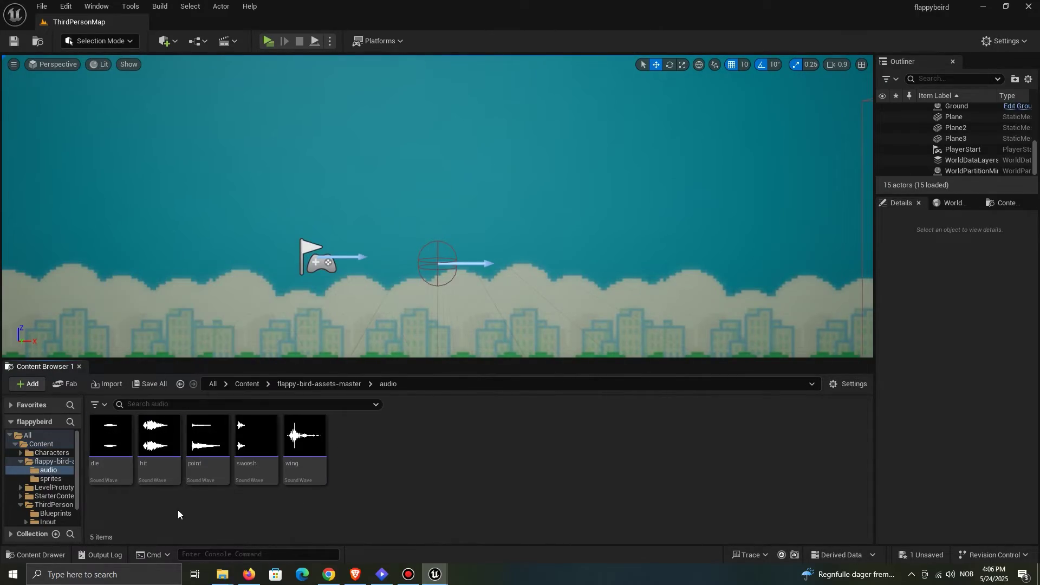
{"action": "mouse_move", "coordinate": [303, 440]}
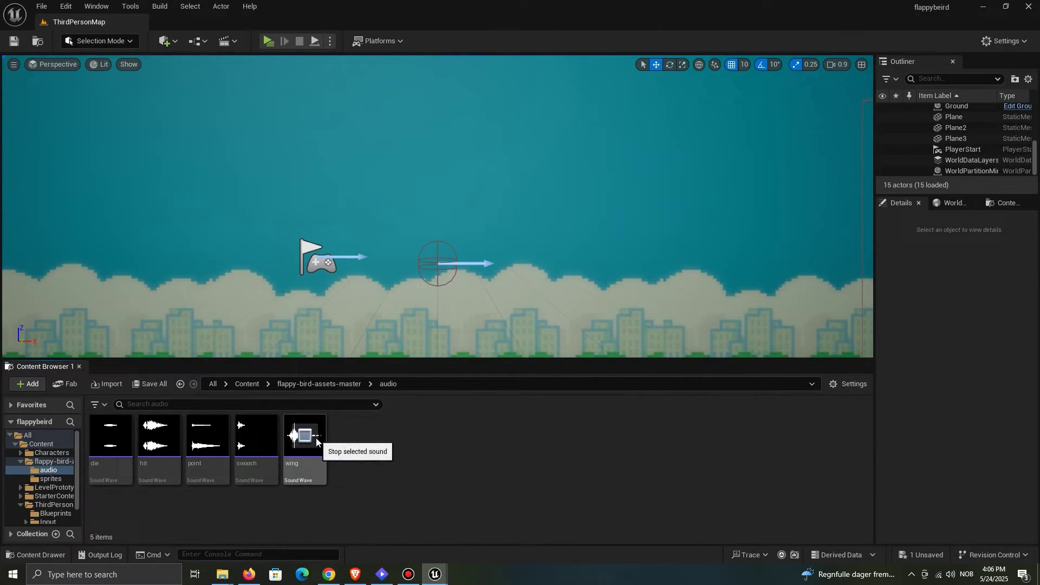
{"action": "mouse_move", "coordinate": [435, 574]}
{"action": "left_click", "coordinate": [504, 531]}
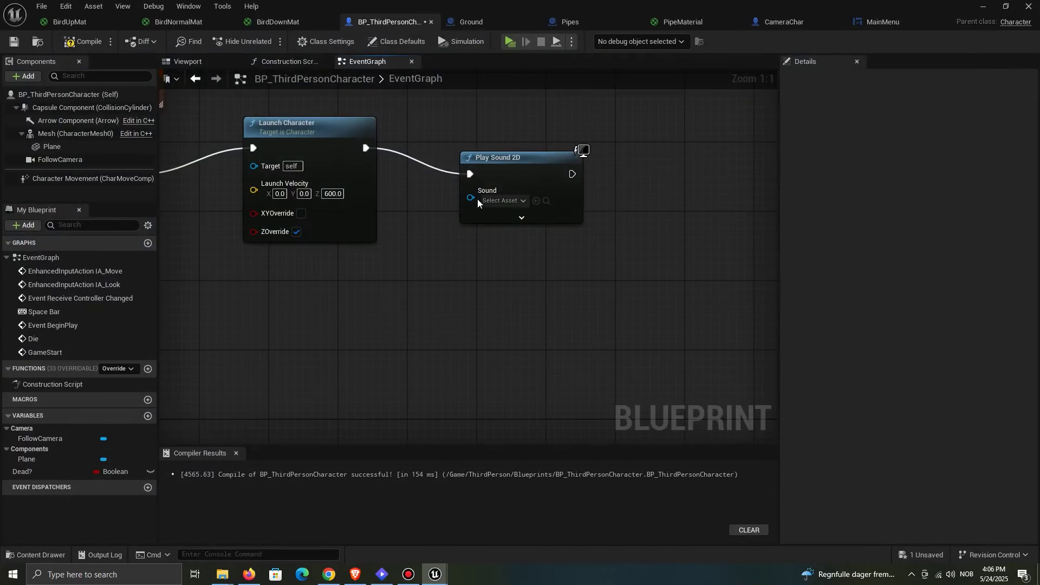
Step: Assign the wing sound wave to the Play Sound 2D node and compile the blueprint
{"action": "left_click", "coordinate": [478, 203]}
{"action": "type", "text": "wing"}
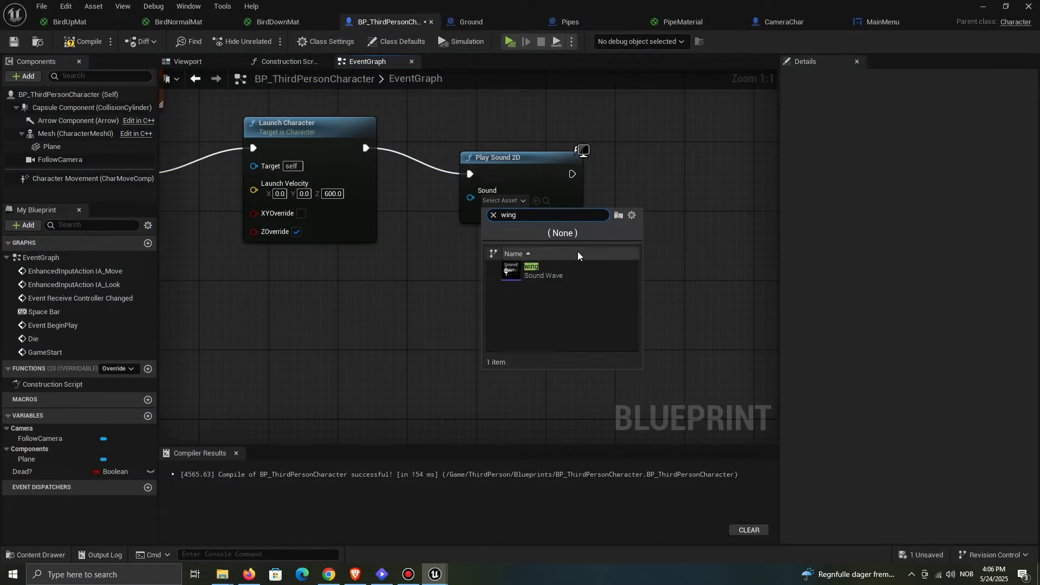
{"action": "left_click", "coordinate": [570, 266]}
{"action": "left_click", "coordinate": [85, 40]}
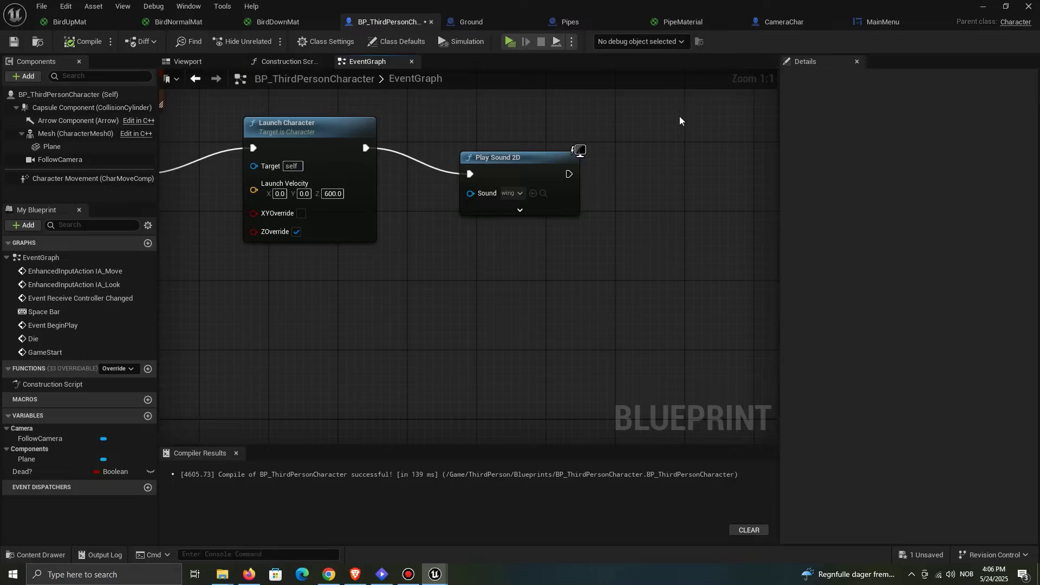
{"action": "right_click_drag", "start_coordinate": [680, 120], "coordinate": [632, 251]}
{"action": "scroll", "coordinate": [583, 290], "scroll_direction": "down", "scroll_amount": 4}
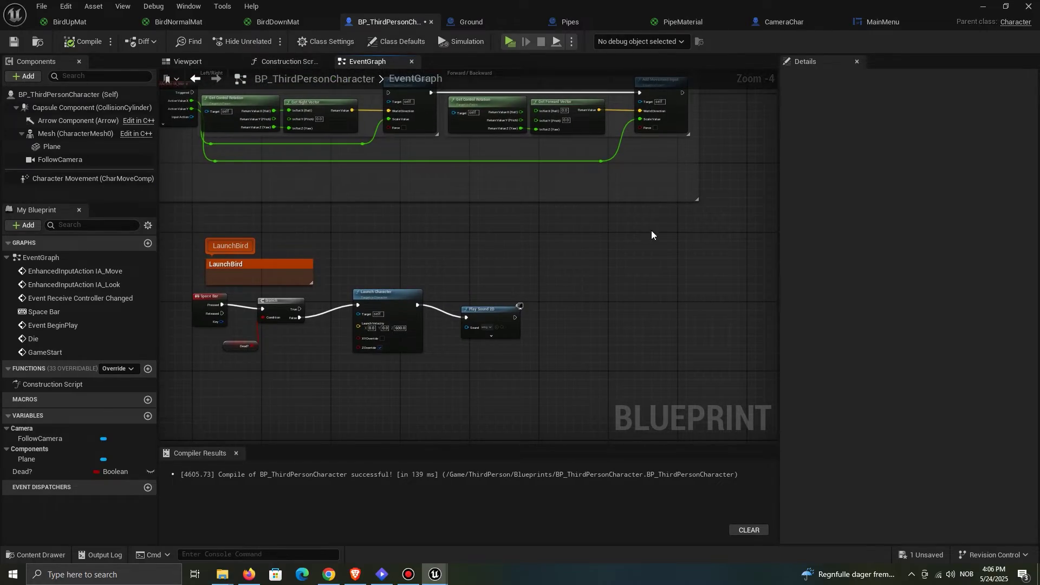
Step: Open the level blueprint and add references to the background actors Plane, Plane2 and Plane3 to its event graph
{"action": "left_click", "coordinate": [983, 5]}
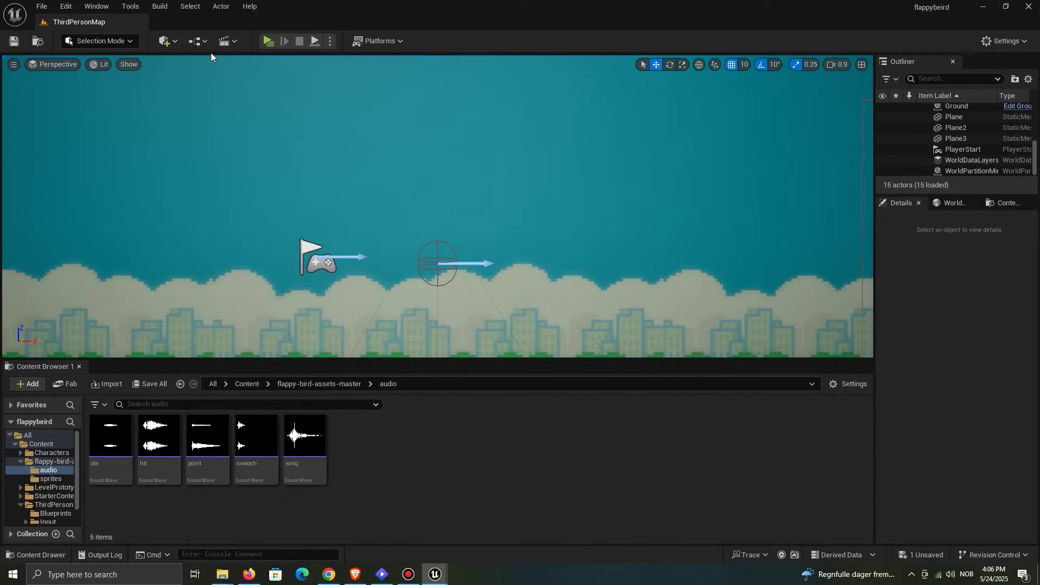
{"action": "key", "text": "s"}
{"action": "mouse_move", "coordinate": [358, 139]}
{"action": "right_mouse_down"}
{"action": "mouse_move", "coordinate": [455, 131]}
{"action": "mouse_move", "coordinate": [341, 147]}
{"action": "right_mouse_up"}
{"action": "left_click", "coordinate": [456, 131]}
{"action": "left_click", "coordinate": [527, 145], "text": "ctrl"}
{"action": "left_click", "coordinate": [280, 79], "text": "ctrl"}
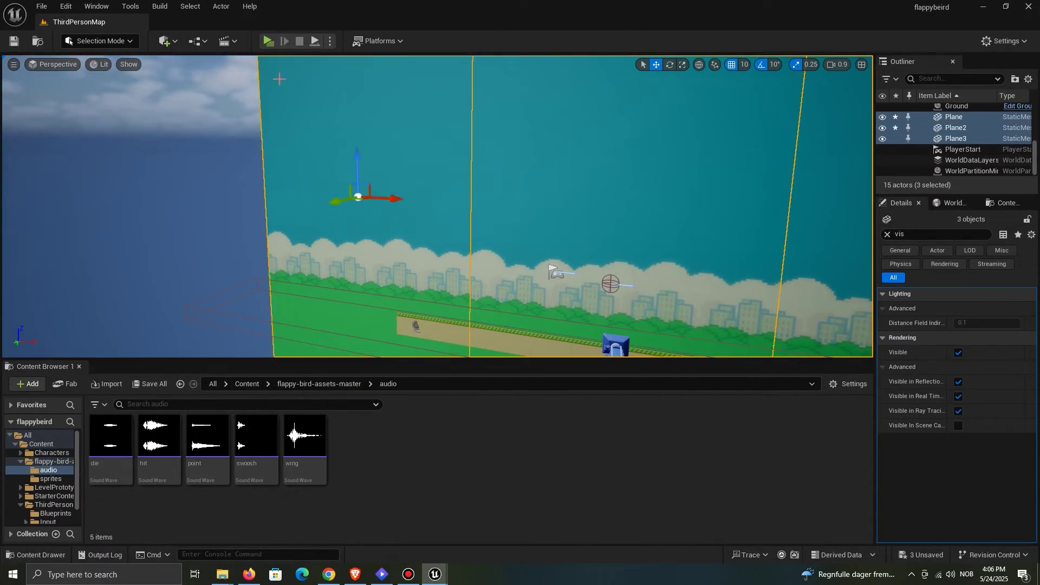
{"action": "left_click", "coordinate": [199, 41]}
{"action": "left_click", "coordinate": [261, 117]}
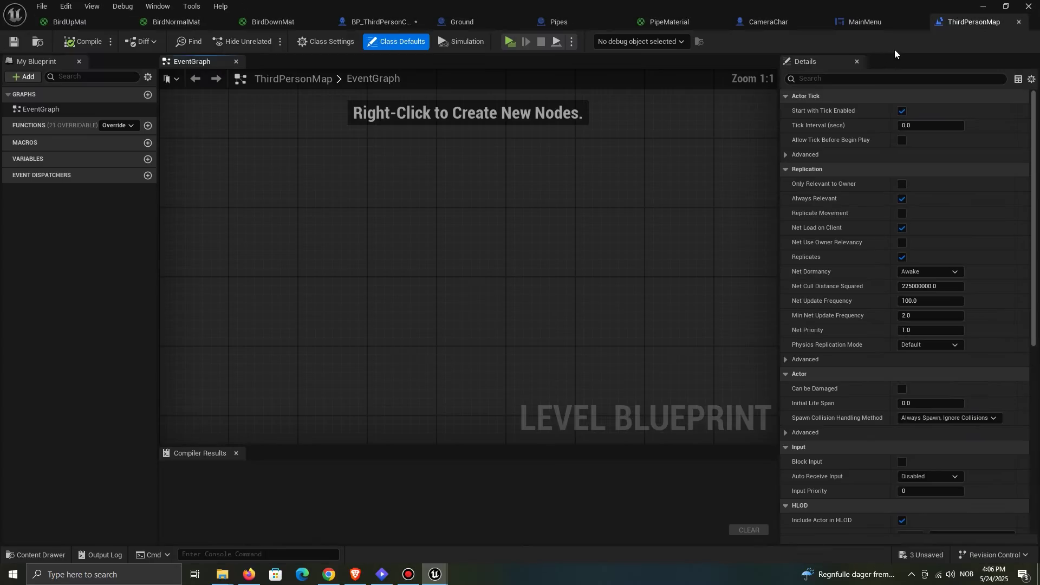
{"action": "left_click", "coordinate": [1008, 7]}
{"action": "left_click_drag", "start_coordinate": [783, 35], "coordinate": [524, 38]}
{"action": "left_click_drag", "start_coordinate": [525, 199], "coordinate": [525, 201]}
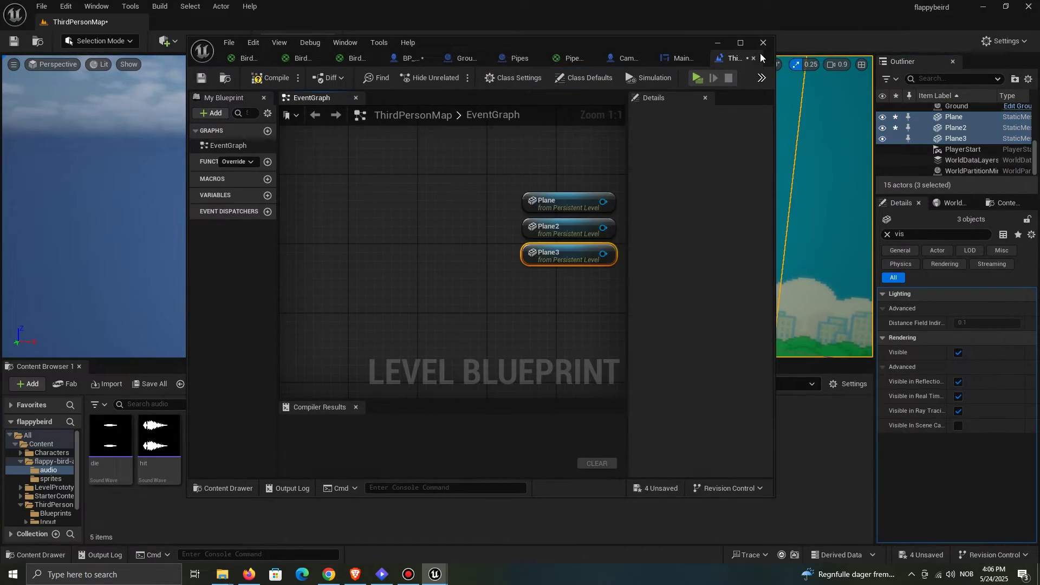
Step: Add an Event BeginPlay node in the level blueprint and connect it to a new Switch on Int node
{"action": "left_click", "coordinate": [741, 42]}
{"action": "right_click_drag", "start_coordinate": [203, 219], "coordinate": [365, 228]}
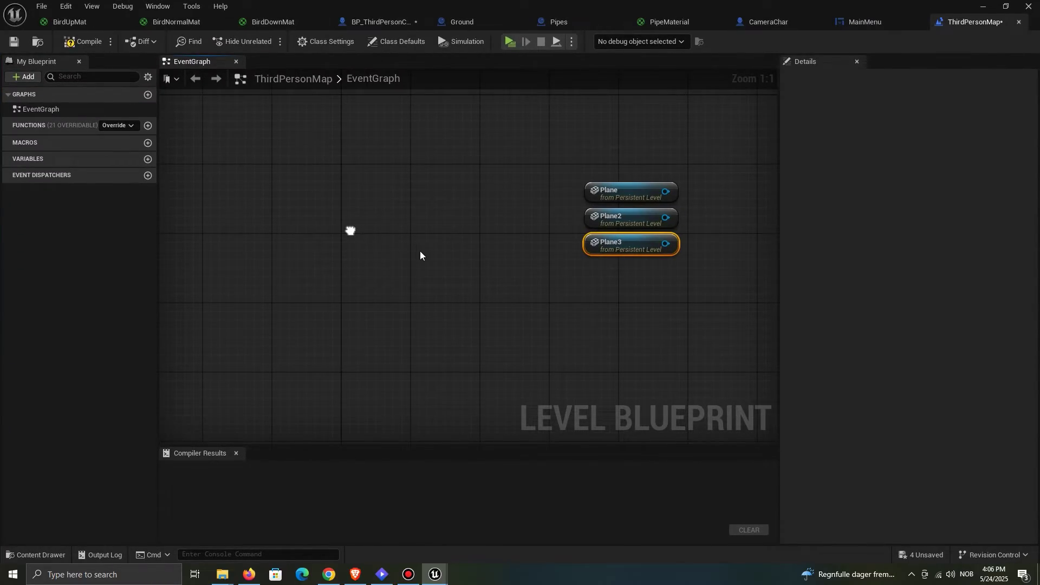
{"action": "right_click", "coordinate": [350, 231]}
{"action": "type", "text": "be"}
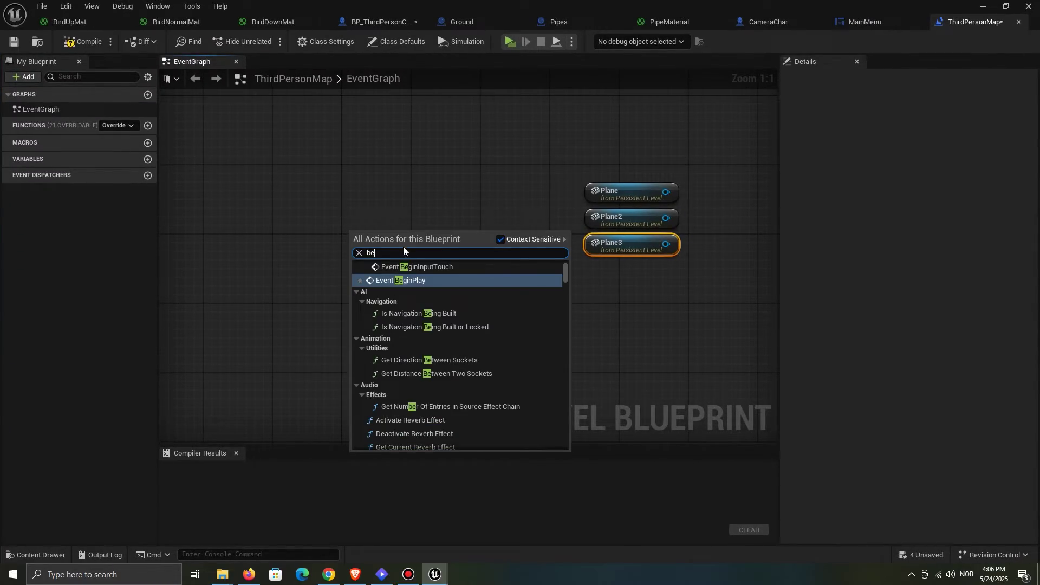
{"action": "left_click", "coordinate": [401, 280]}
{"action": "left_click_drag", "start_coordinate": [411, 251], "coordinate": [391, 265]}
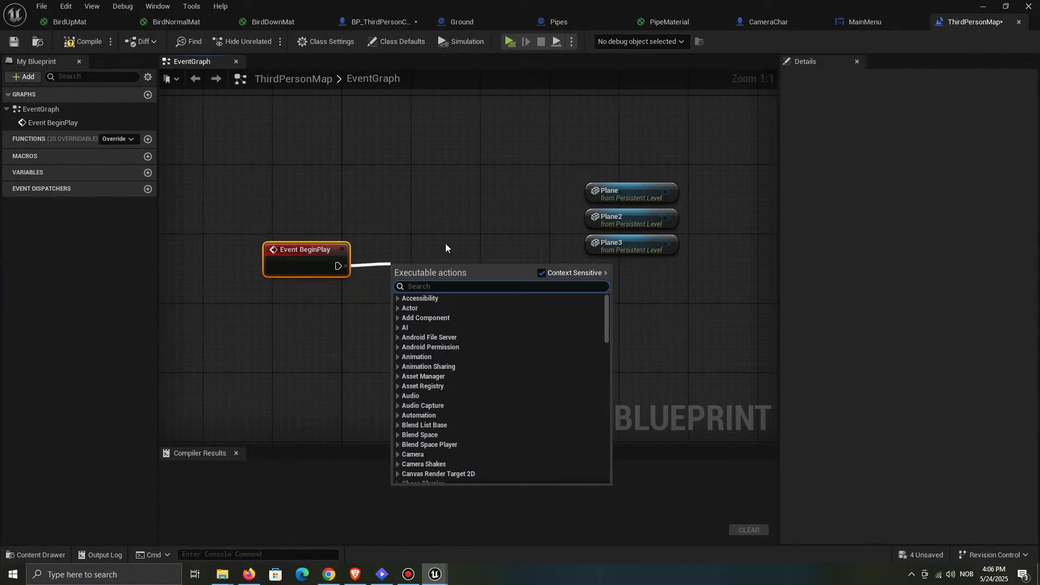
{"action": "type", "text": "switch on int"}
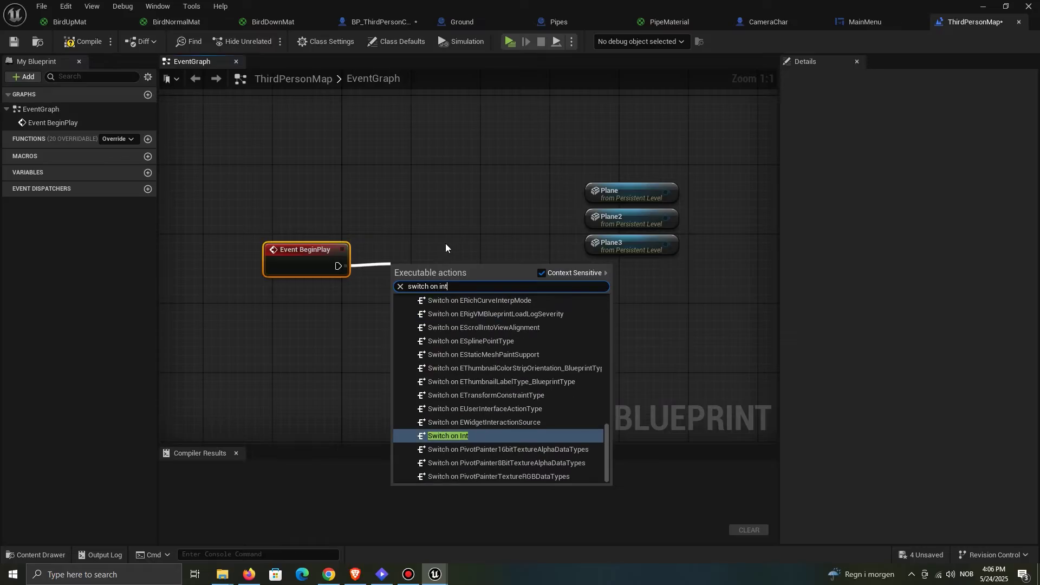
{"action": "left_click", "coordinate": [482, 434]}
{"action": "left_click_drag", "start_coordinate": [471, 300], "coordinate": [496, 283]}
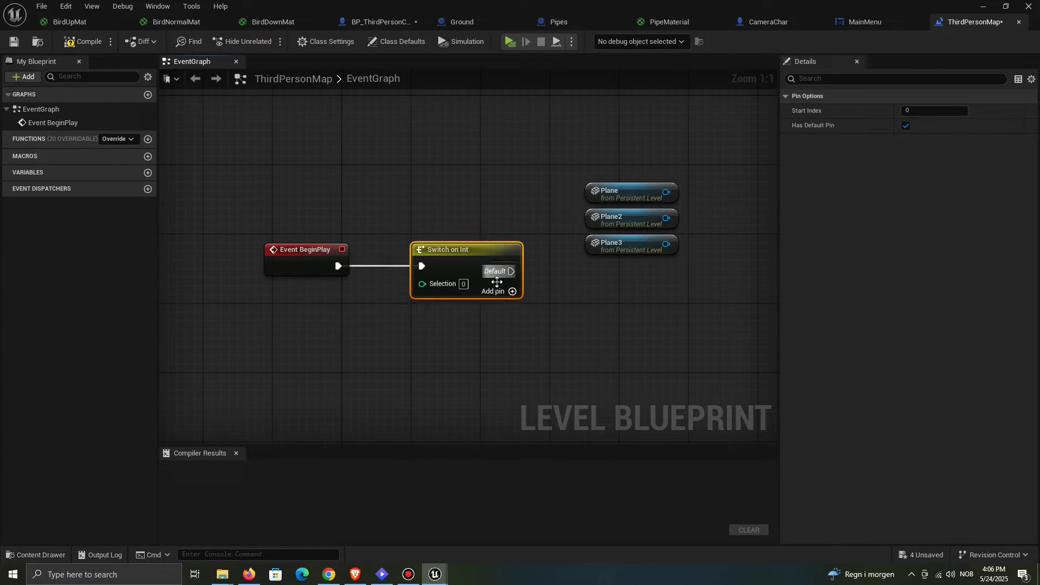
Step: Add four output pins, 0 to 3, to the Switch on Int node
{"action": "left_click", "coordinate": [512, 292]}
{"action": "right_click_drag", "start_coordinate": [540, 346], "coordinate": [540, 242]}
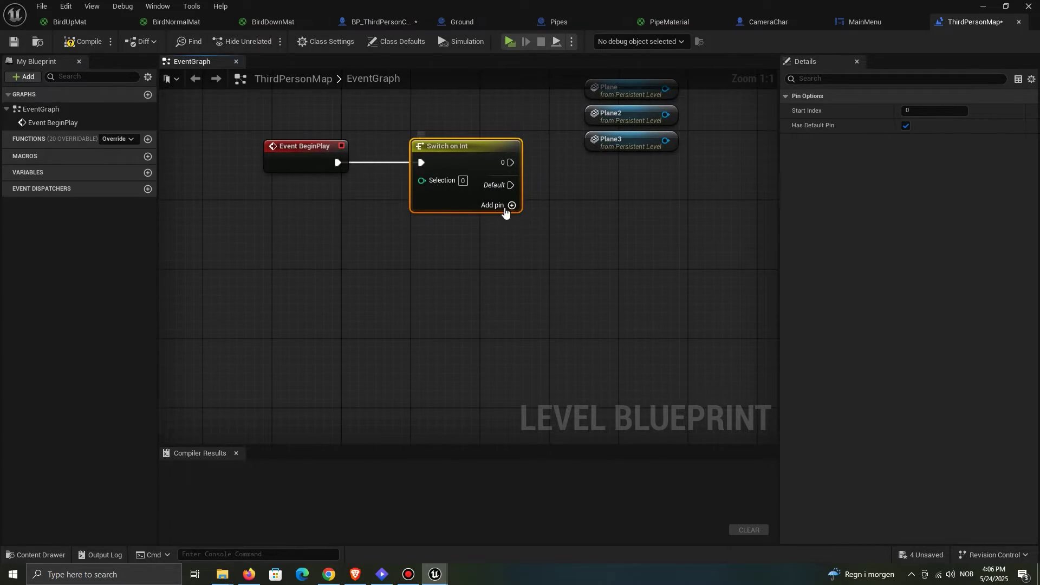
{"action": "left_click", "coordinate": [505, 209]}
{"action": "left_click", "coordinate": [505, 227]}
{"action": "left_click", "coordinate": [505, 244]}
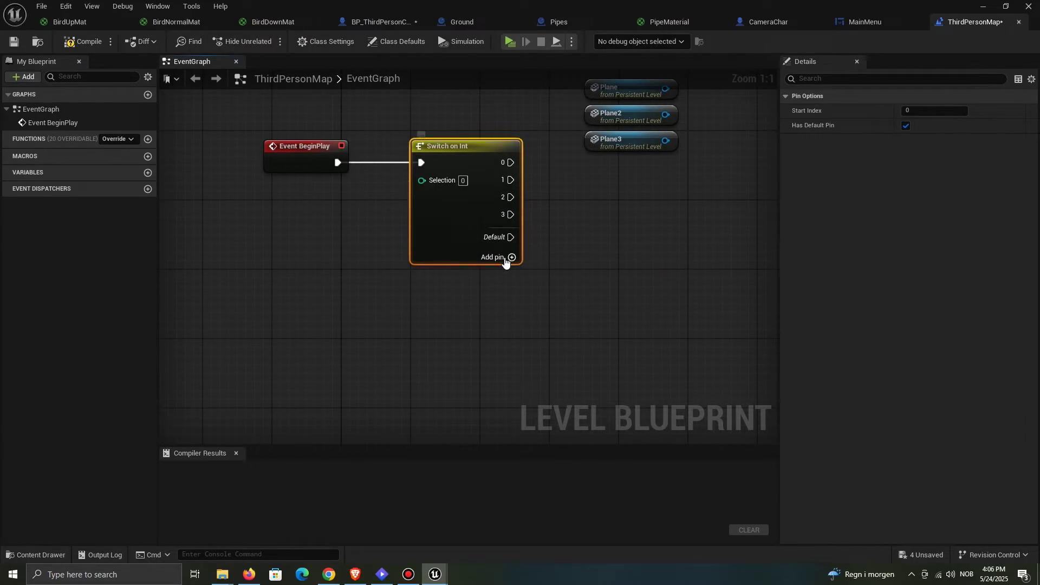
Step: Feed the Switch on Int selection from a Random Integer in Range node with Max set to 4
{"action": "left_click", "coordinate": [332, 217]}
{"action": "left_click_drag", "start_coordinate": [421, 180], "coordinate": [353, 206]}
{"action": "type", "text": "random i"}
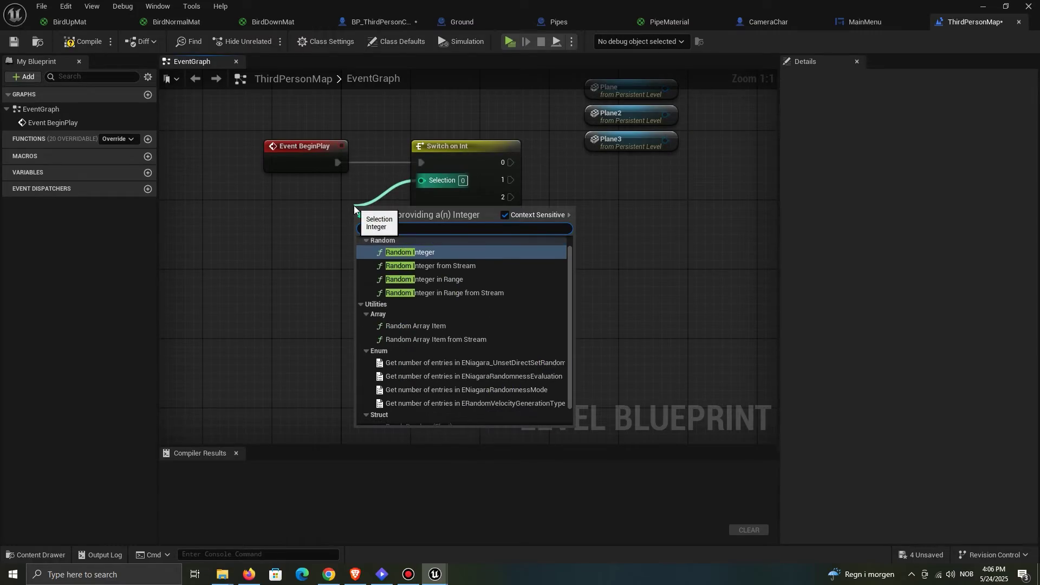
{"action": "left_click", "coordinate": [497, 278]}
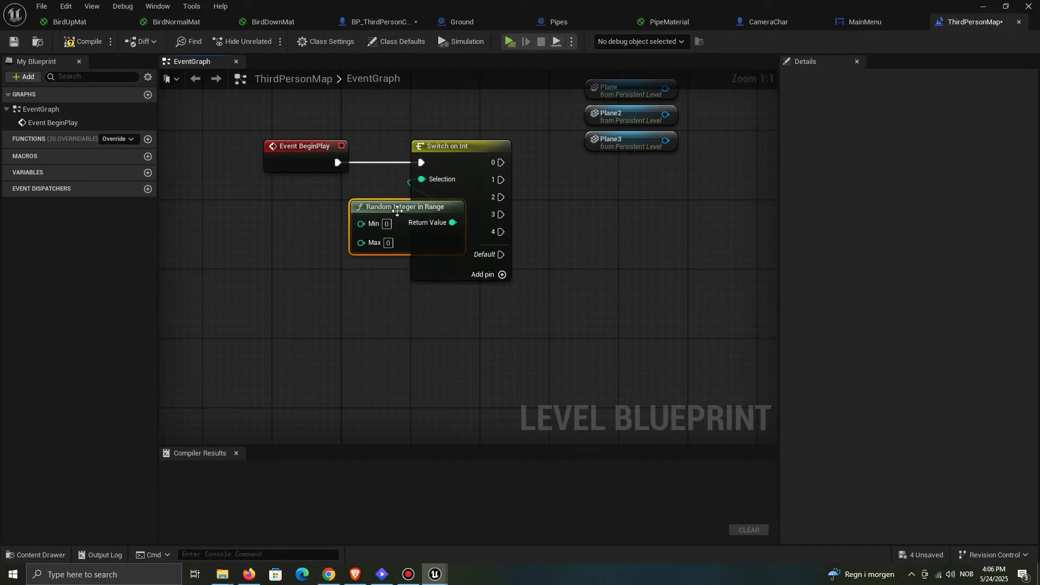
{"action": "left_click_drag", "start_coordinate": [397, 212], "coordinate": [328, 229]}
{"action": "left_click", "coordinate": [319, 260]}
Step: Add a Set Material (StaticMeshComponent) node targeting the Plane3 reference
{"action": "right_click_drag", "start_coordinate": [514, 237], "coordinate": [417, 288]}
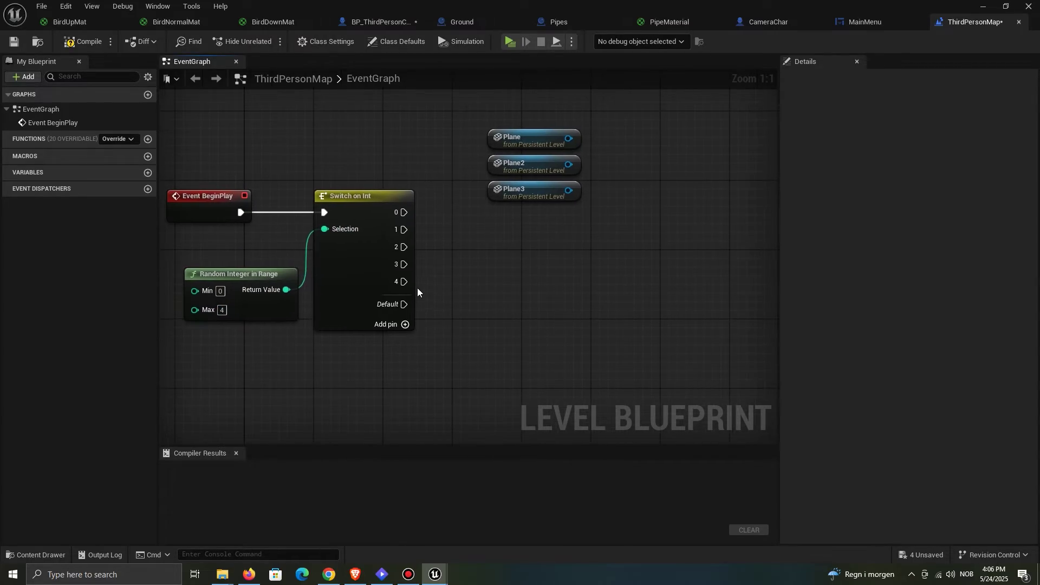
{"action": "left_click_drag", "start_coordinate": [404, 282], "coordinate": [586, 283]}
{"action": "left_click", "coordinate": [593, 229]}
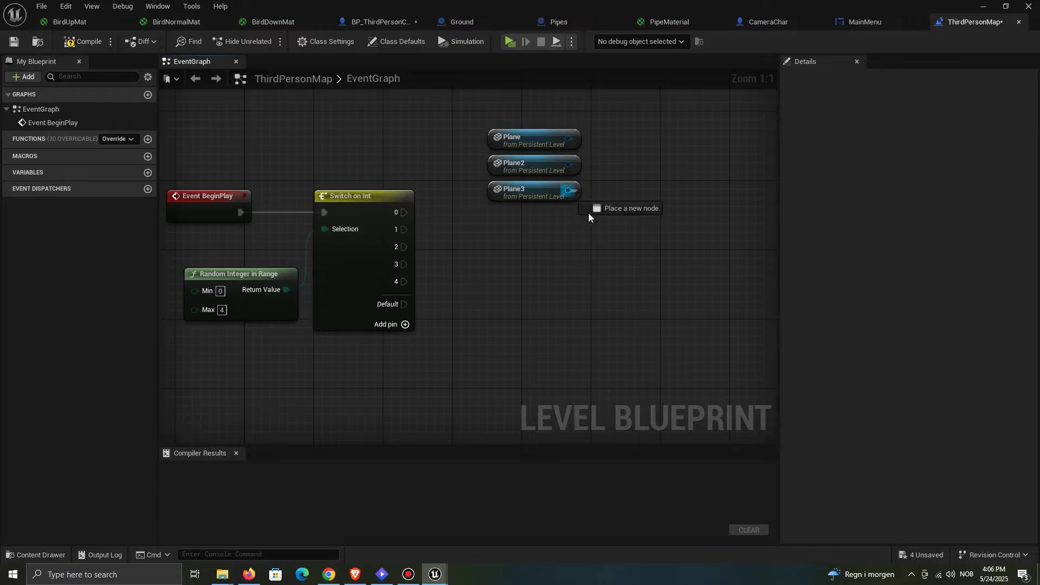
{"action": "left_click_drag", "start_coordinate": [588, 213], "coordinate": [628, 267]}
{"action": "type", "text": "set materi"}
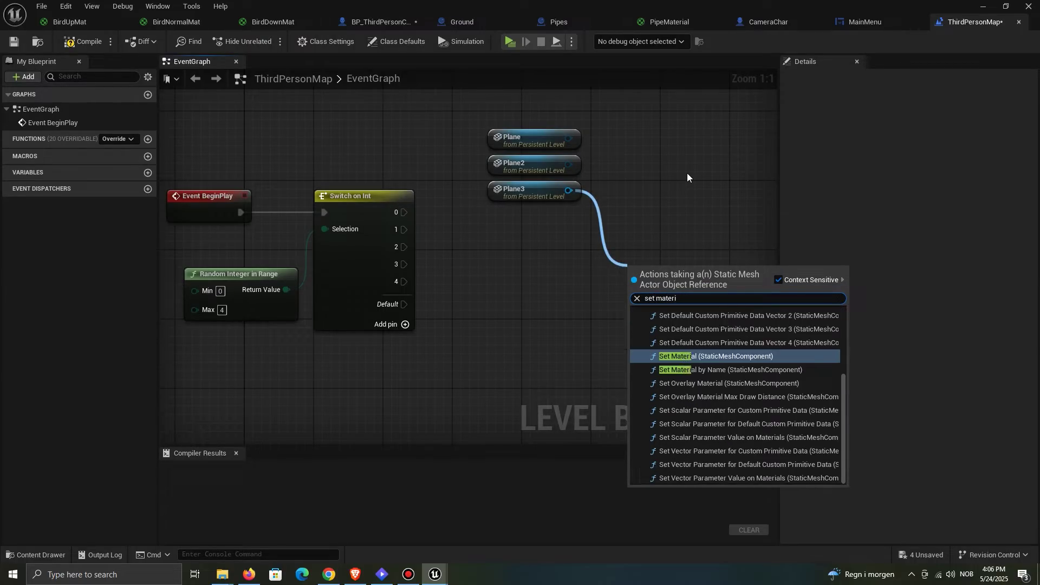
{"action": "left_click", "coordinate": [749, 355]}
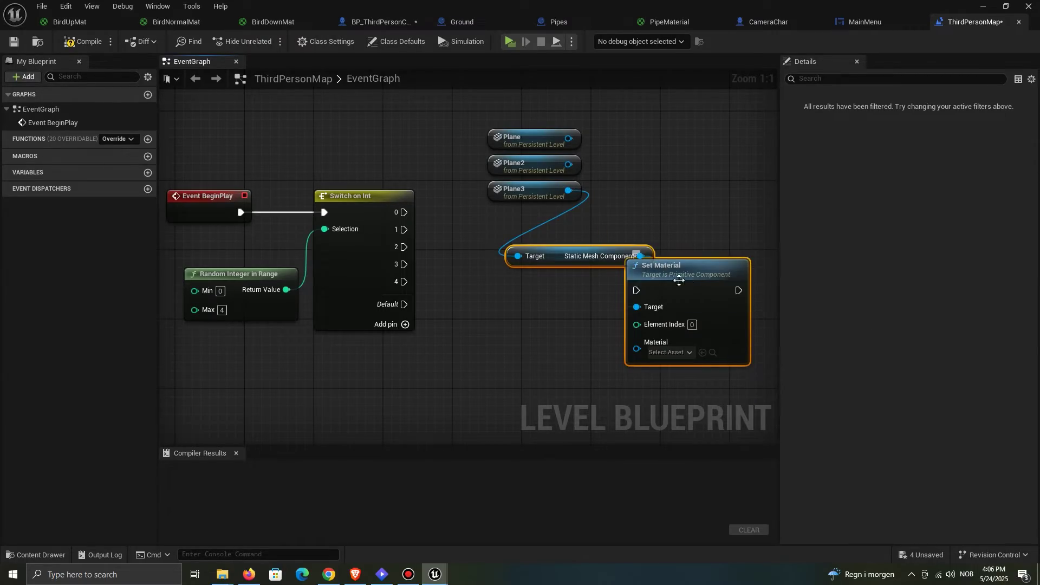
Step: Move Plane3's Static Mesh Component node clear of Set Material and connect Plane2 and Plane to the same Set Material target
{"action": "left_click", "coordinate": [679, 247]}
{"action": "right_click_drag", "start_coordinate": [677, 249], "coordinate": [587, 253]}
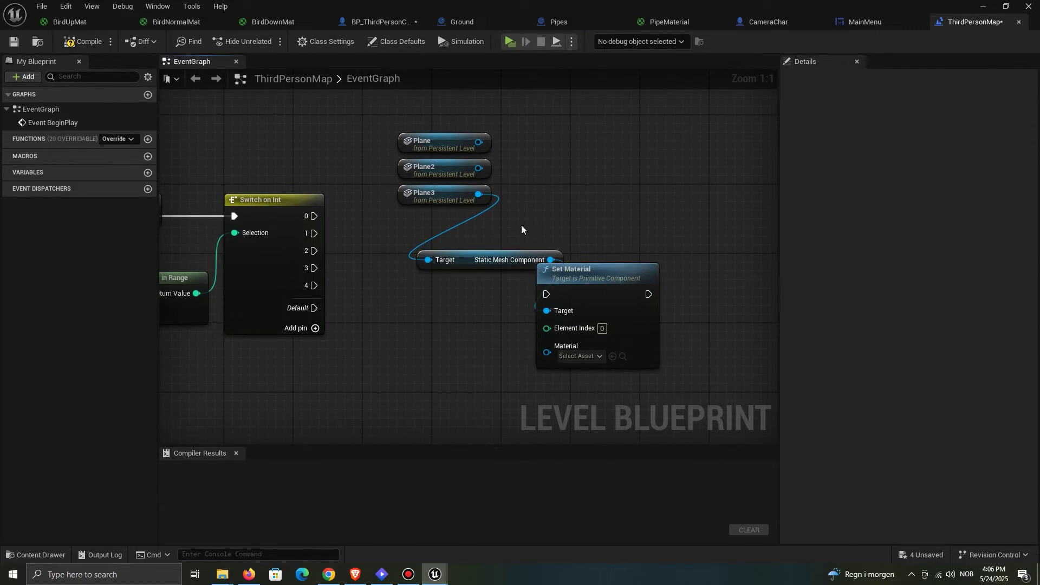
{"action": "left_click_drag", "start_coordinate": [469, 261], "coordinate": [624, 179]}
{"action": "left_click_drag", "start_coordinate": [479, 168], "coordinate": [547, 310]}
{"action": "left_click_drag", "start_coordinate": [478, 141], "coordinate": [547, 311]}
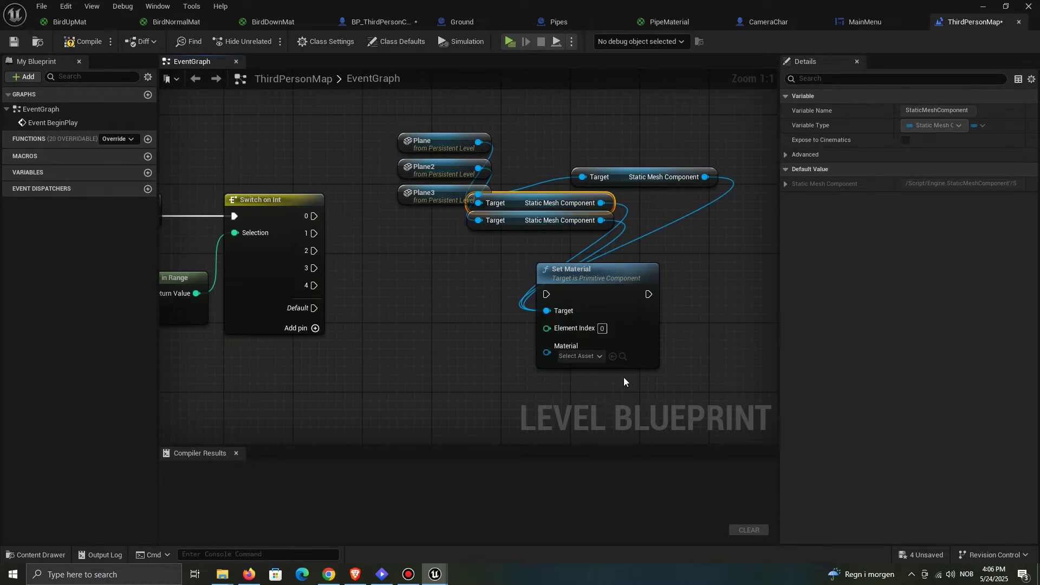
Step: Set the Set Material node's material to NightMat and connect Switch on Int output 4 to it
{"action": "left_click", "coordinate": [579, 356]}
{"action": "type", "text": "nigh"}
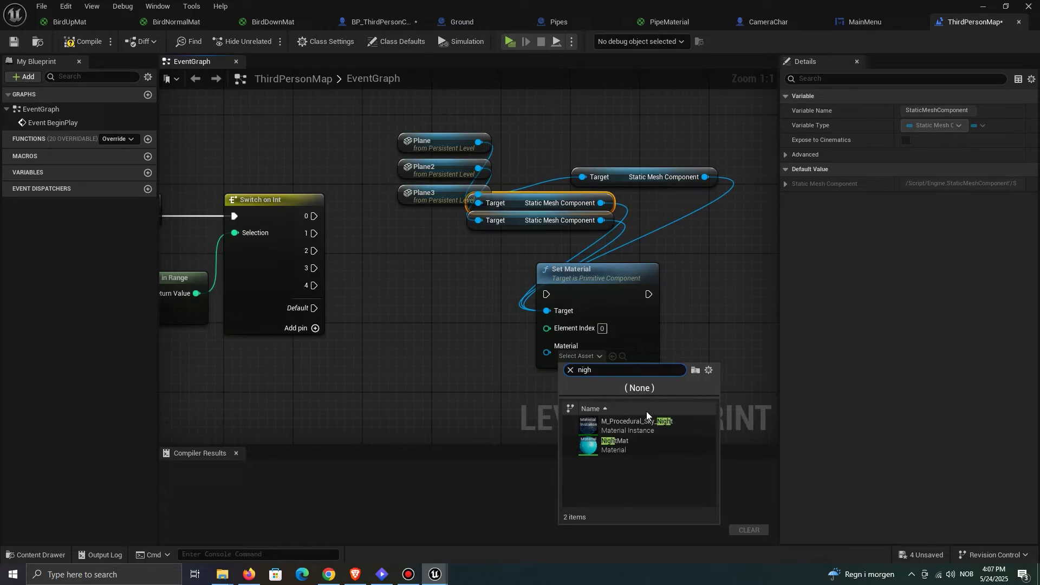
{"action": "left_click", "coordinate": [639, 443]}
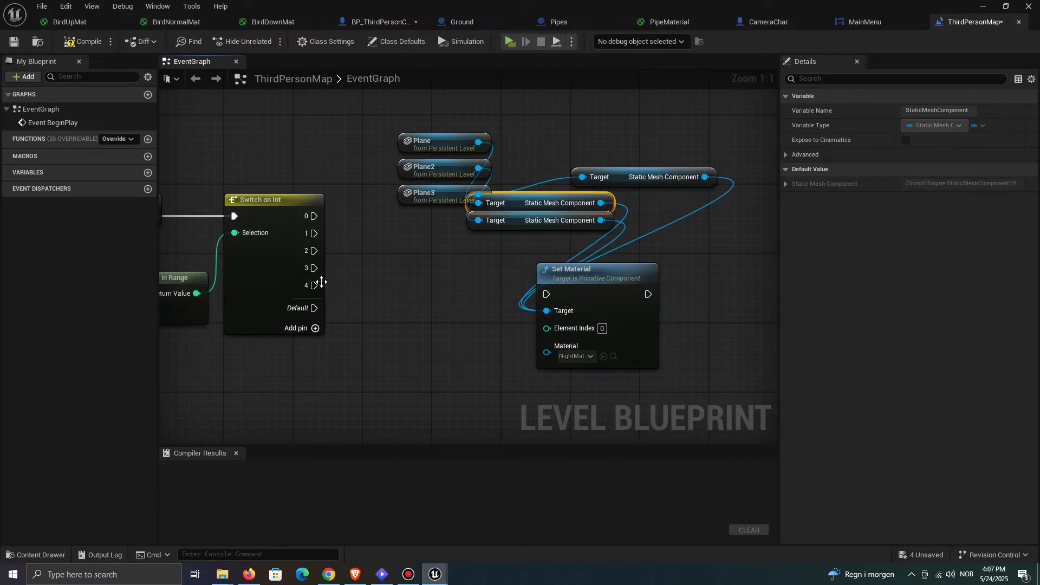
{"action": "left_click_drag", "start_coordinate": [321, 282], "coordinate": [546, 294]}
Step: Compile the level blueprint, save all unsaved assets and close the level blueprint
{"action": "left_click", "coordinate": [82, 42]}
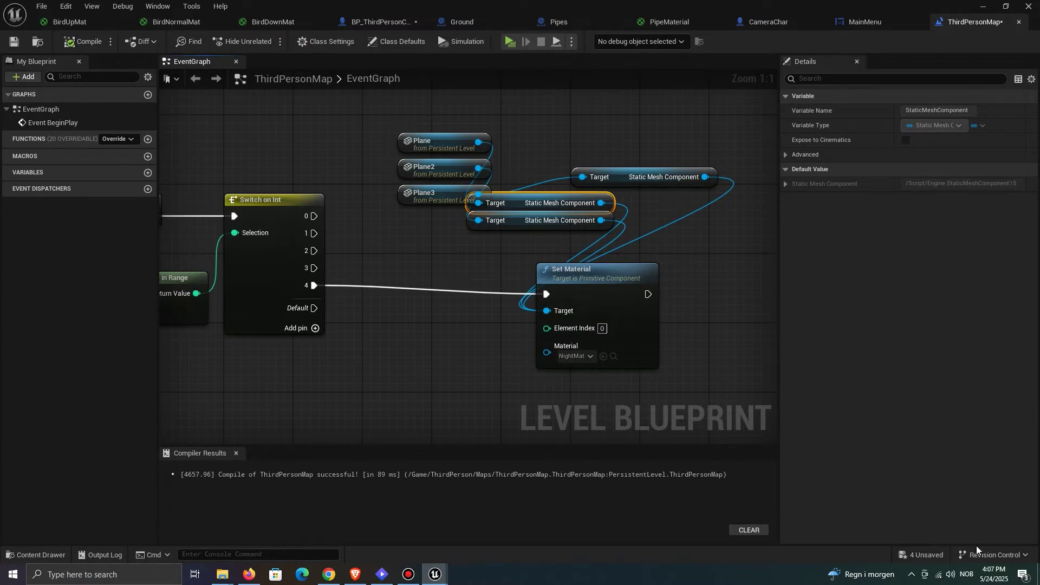
{"action": "left_click", "coordinate": [939, 553]}
{"action": "left_click", "coordinate": [617, 409]}
{"action": "right_click_drag", "start_coordinate": [364, 253], "coordinate": [510, 249]}
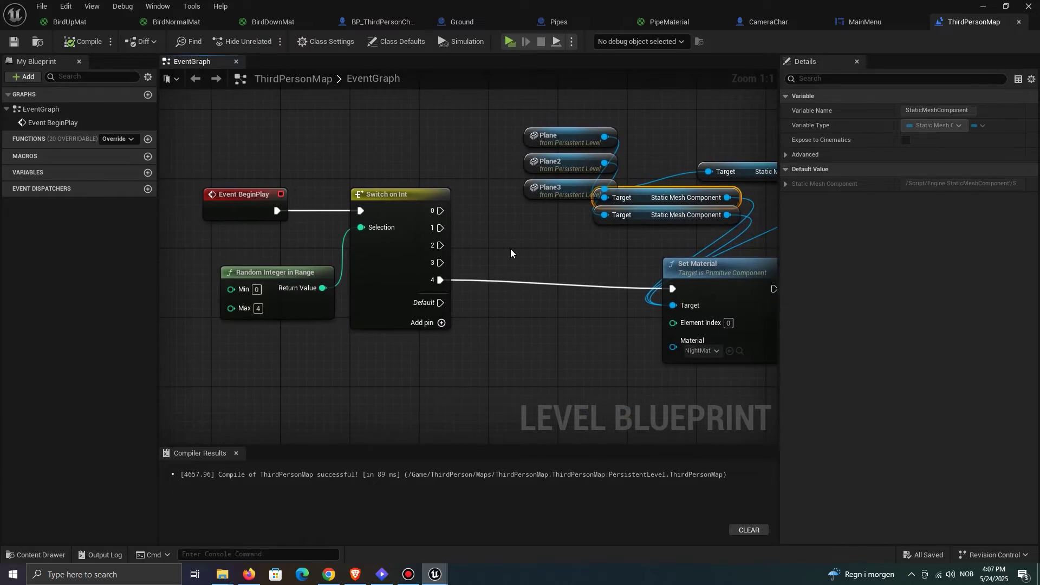
{"action": "scroll", "coordinate": [574, 223], "scroll_direction": "down", "scroll_amount": 1}
{"action": "right_click_drag", "start_coordinate": [625, 220], "coordinate": [513, 223]}
{"action": "scroll", "coordinate": [514, 222], "scroll_direction": "down", "scroll_amount": 1}
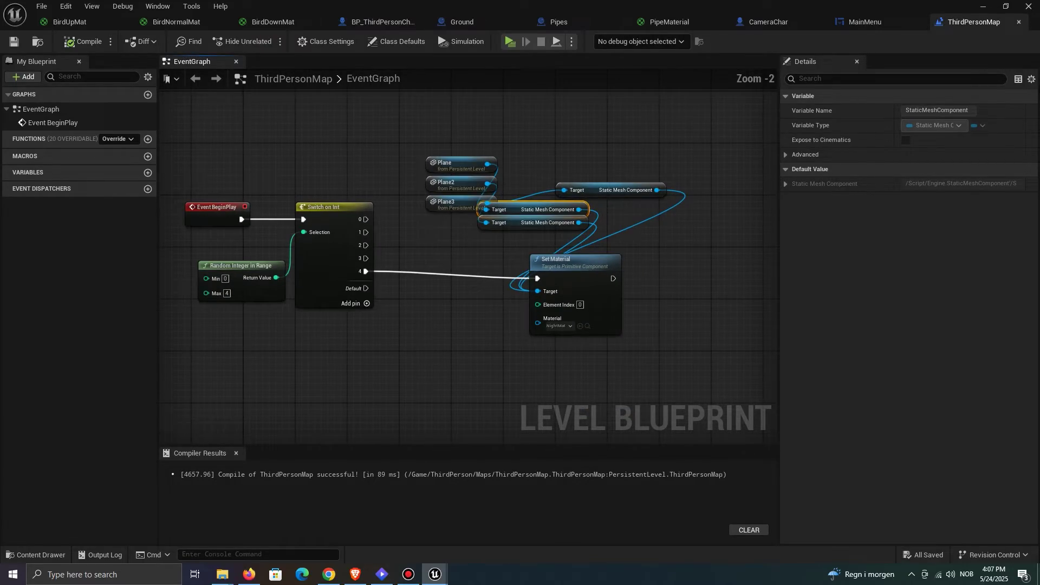
{"action": "left_click", "coordinate": [1019, 22]}
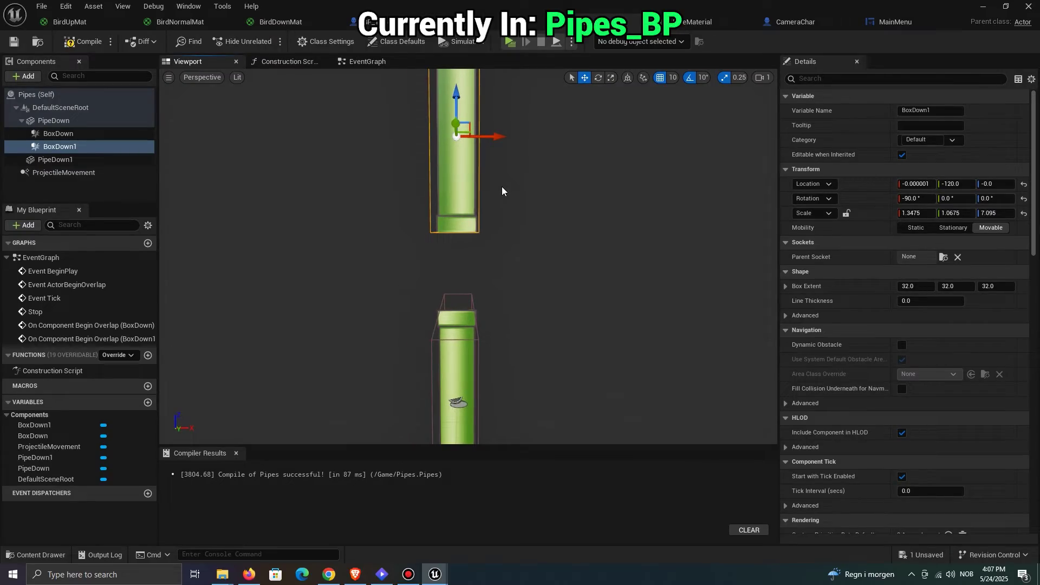
Step: Duplicate the BoxDown1 collision box in the Pipes blueprint and name the copy PointBox
{"action": "key", "text": "ctrl+d"}
{"action": "left_click", "coordinate": [938, 111]}
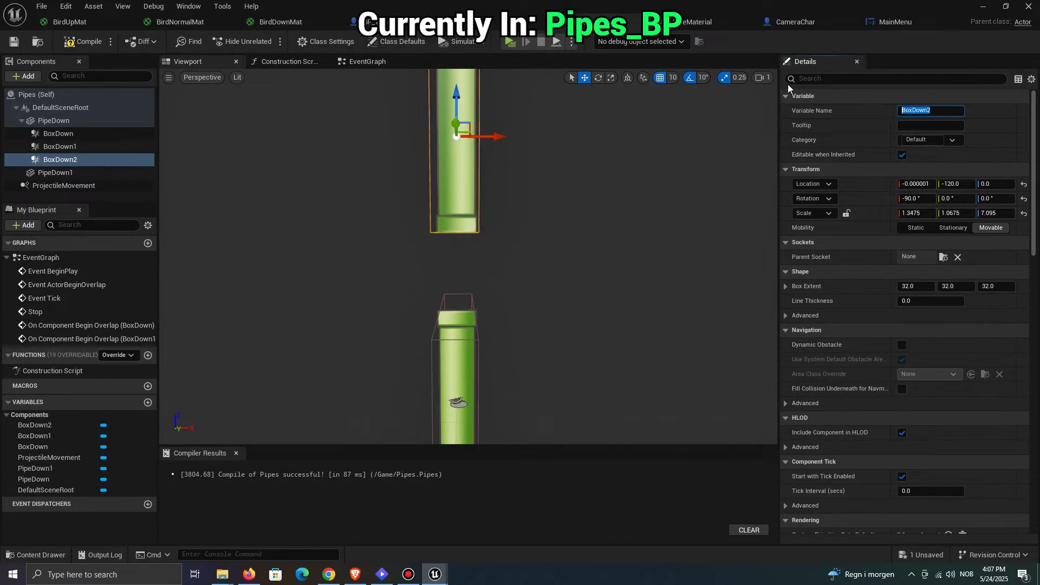
{"action": "type", "text": "PointBox"}
{"action": "key", "text": "Return"}
Step: Move PointBox down to the gap between the pipes, at a Y location of about -58.3, and set its X scale to about 1.24
{"action": "scroll", "coordinate": [632, 204], "scroll_direction": "down", "scroll_amount": 4}
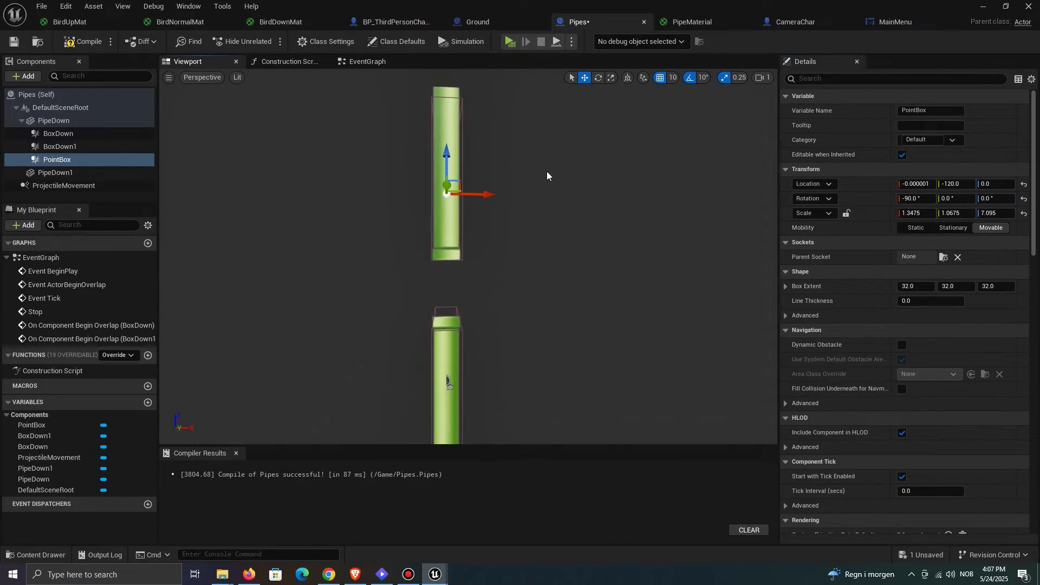
{"action": "left_click_drag", "start_coordinate": [448, 160], "coordinate": [468, 269]}
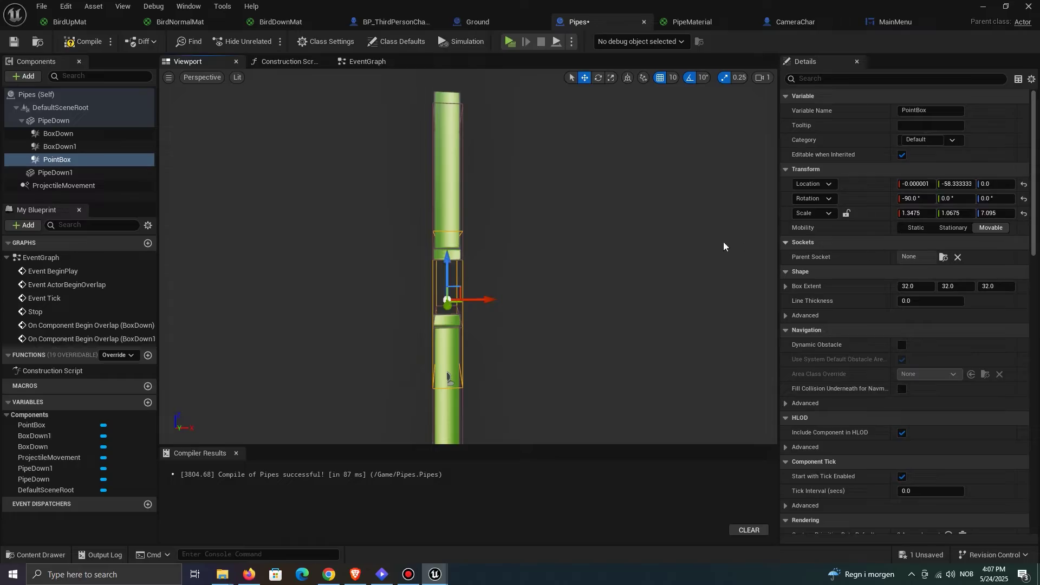
{"action": "key", "text": "a"}
{"action": "key", "text": "w"}
{"action": "right_click_drag", "start_coordinate": [725, 247], "coordinate": [726, 247]}
{"action": "key", "text": "d"}
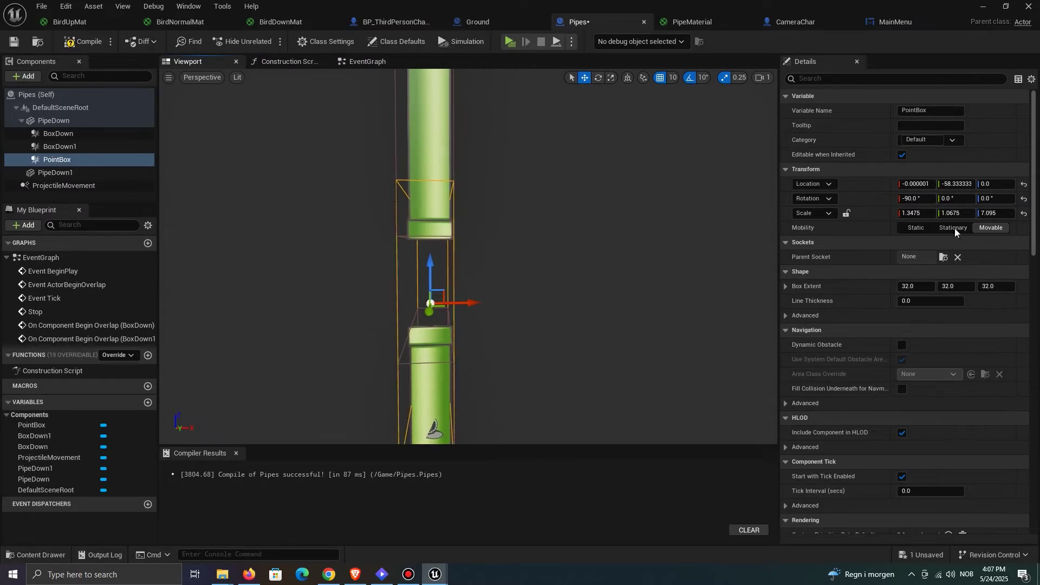
{"action": "left_click_drag", "start_coordinate": [915, 213], "coordinate": [883, 213]}
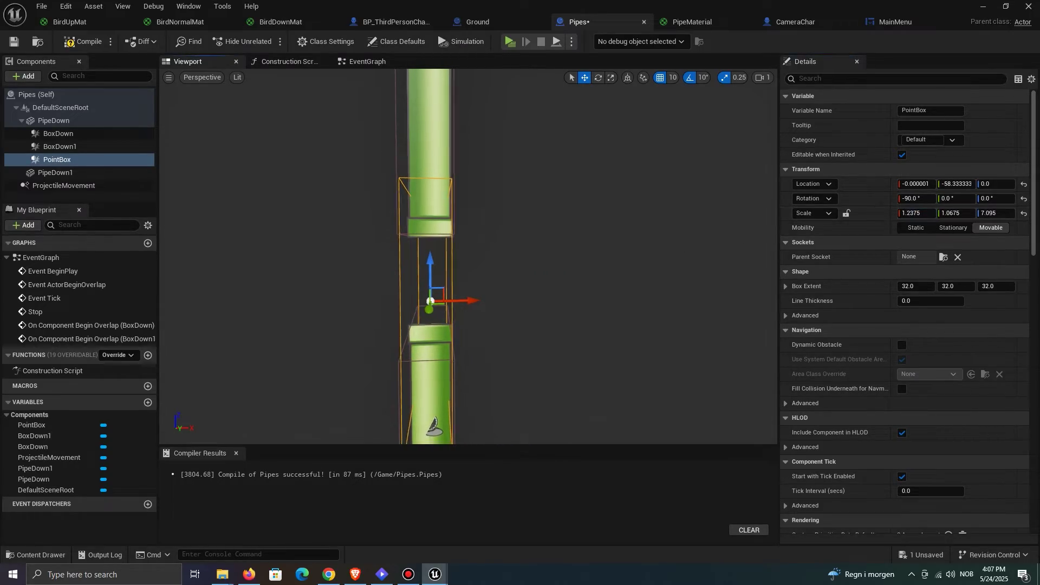
{"action": "right_click_drag", "start_coordinate": [713, 232], "coordinate": [713, 231]}
Step: Add an On Component Begin Overlap event for PointBox and paste copies of the Cast To BP_ThirdPersonCharacter and Do Once nodes beside it
{"action": "scroll", "coordinate": [990, 366], "scroll_direction": "down", "scroll_amount": 15}
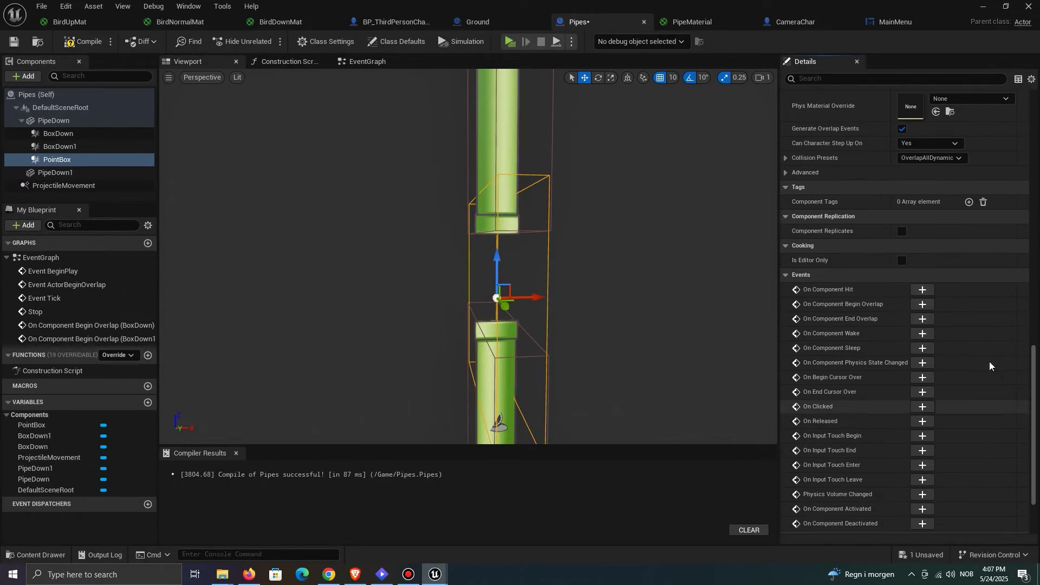
{"action": "left_click", "coordinate": [922, 304]}
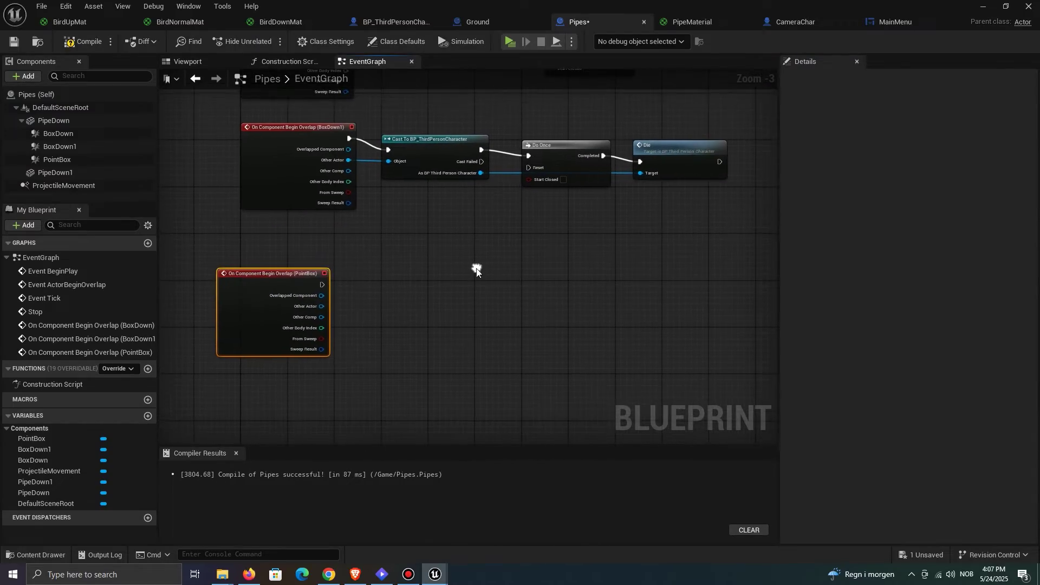
{"action": "left_click_drag", "start_coordinate": [448, 229], "coordinate": [541, 162]}
{"action": "key", "text": "ctrl+c"}
{"action": "key", "text": "ctrl+v"}
{"action": "left_click_drag", "start_coordinate": [475, 273], "coordinate": [422, 284]}
Step: Connect the PointBox overlap event to the copied cast and insert a Branch between the cast and Do Once
{"action": "left_click", "coordinate": [469, 271]}
{"action": "left_click_drag", "start_coordinate": [559, 297], "coordinate": [658, 291]}
{"action": "left_click", "coordinate": [473, 291], "text": "alt"}
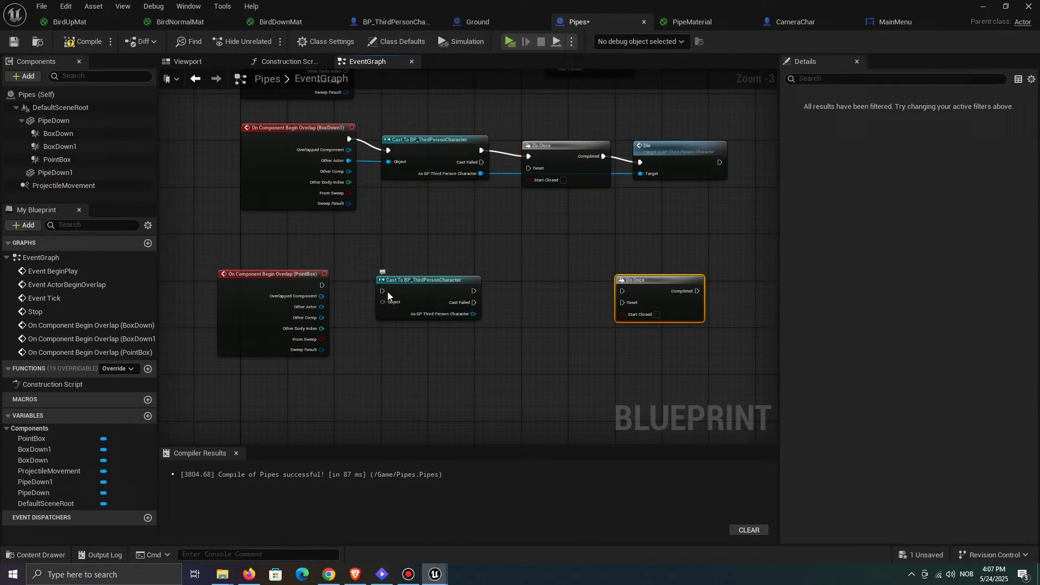
{"action": "left_click_drag", "start_coordinate": [388, 291], "coordinate": [347, 352]}
{"action": "scroll", "coordinate": [369, 298], "scroll_direction": "up", "scroll_amount": 2}
{"action": "type", "text": "bra"}
{"action": "left_click", "coordinate": [432, 397]}
Step: Use the character's Dead? variable as the Branch condition and connect the False output to Do Once
{"action": "type", "text": "get dead"}
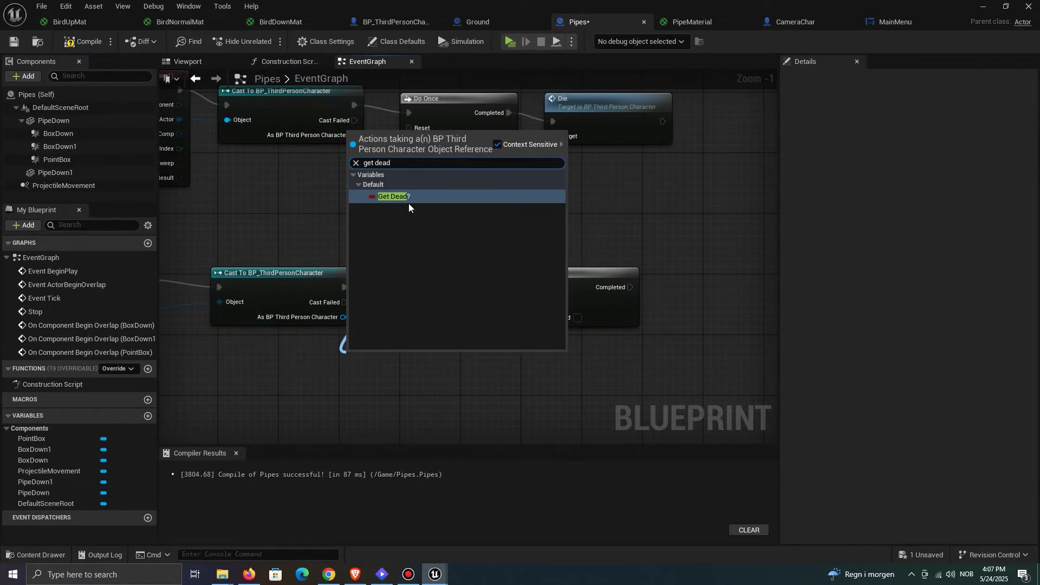
{"action": "left_click", "coordinate": [408, 203]}
{"action": "left_click_drag", "start_coordinate": [414, 359], "coordinate": [429, 319]}
{"action": "left_click_drag", "start_coordinate": [463, 317], "coordinate": [530, 289]}
{"action": "left_click", "coordinate": [546, 250]}
{"action": "right_click_drag", "start_coordinate": [546, 250], "coordinate": [348, 241]}
{"action": "scroll", "coordinate": [360, 243], "scroll_direction": "down", "scroll_amount": 1}
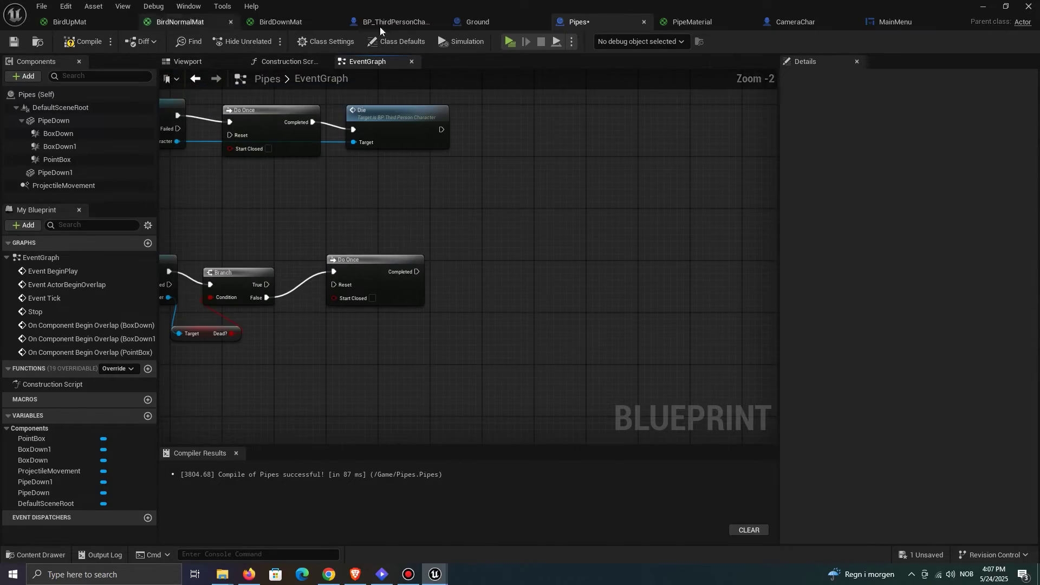
Step: Add a comment titled AddPoint in an empty area of the BP_ThirdPersonCharacter event graph
{"action": "left_click", "coordinate": [411, 23]}
{"action": "scroll", "coordinate": [412, 233], "scroll_direction": "down", "scroll_amount": 5}
{"action": "right_click_drag", "start_coordinate": [569, 235], "coordinate": [388, 243]}
{"action": "scroll", "coordinate": [391, 243], "scroll_direction": "up", "scroll_amount": 4}
{"action": "key", "text": "c"}
{"action": "left_click", "coordinate": [791, 80]}
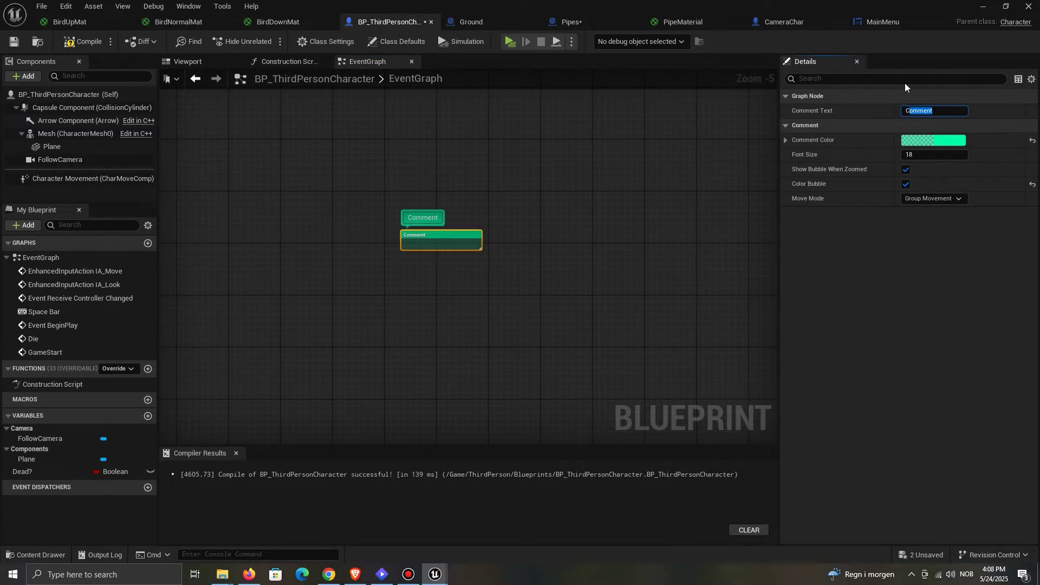
{"action": "left_click", "coordinate": [904, 83]}
{"action": "scroll", "coordinate": [452, 215], "scroll_direction": "up", "scroll_amount": 4}
Step: Add a custom event named AddPoint below the AddPoint comment
{"action": "left_click", "coordinate": [438, 239]}
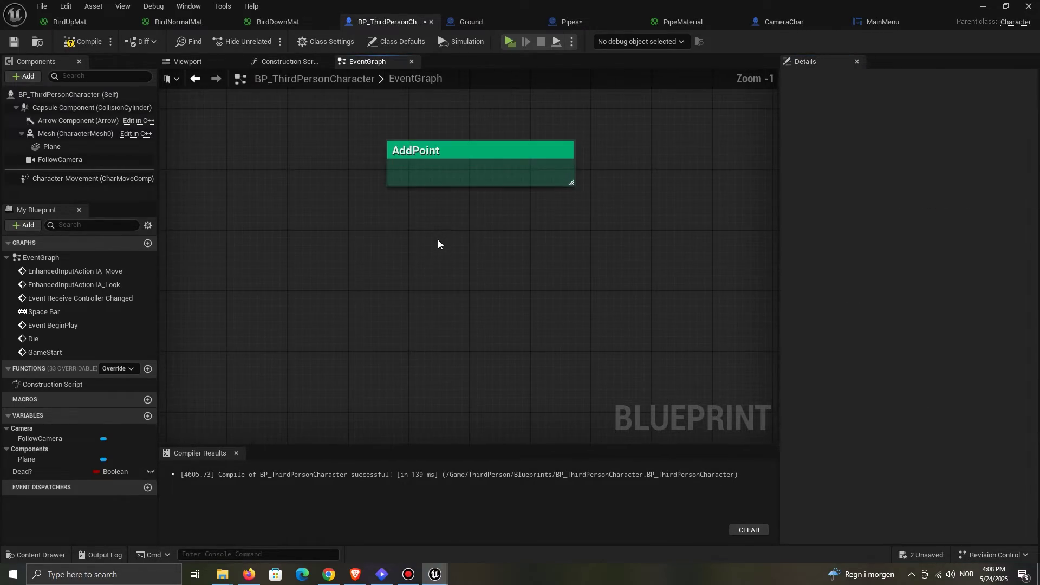
{"action": "right_click", "coordinate": [438, 244]}
{"action": "type", "text": "custom eve"}
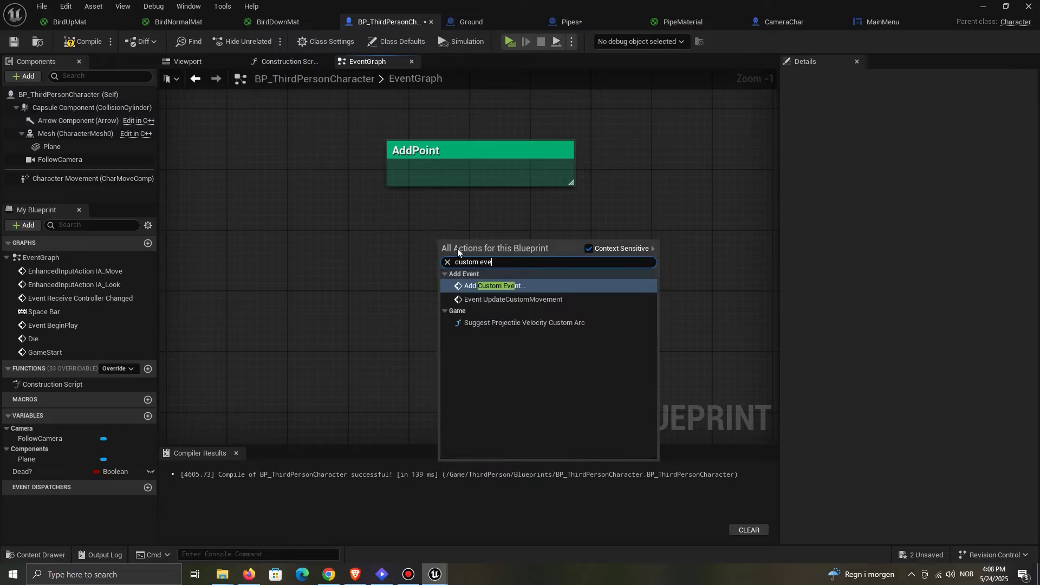
{"action": "left_click", "coordinate": [477, 286]}
{"action": "type", "text": "AddPoint"}
{"action": "key", "text": "Return"}
Step: Connect the AddPoint event to a new Play Sound 2D node and assign the point sound wave to it
{"action": "left_click_drag", "start_coordinate": [491, 267], "coordinate": [577, 264]}
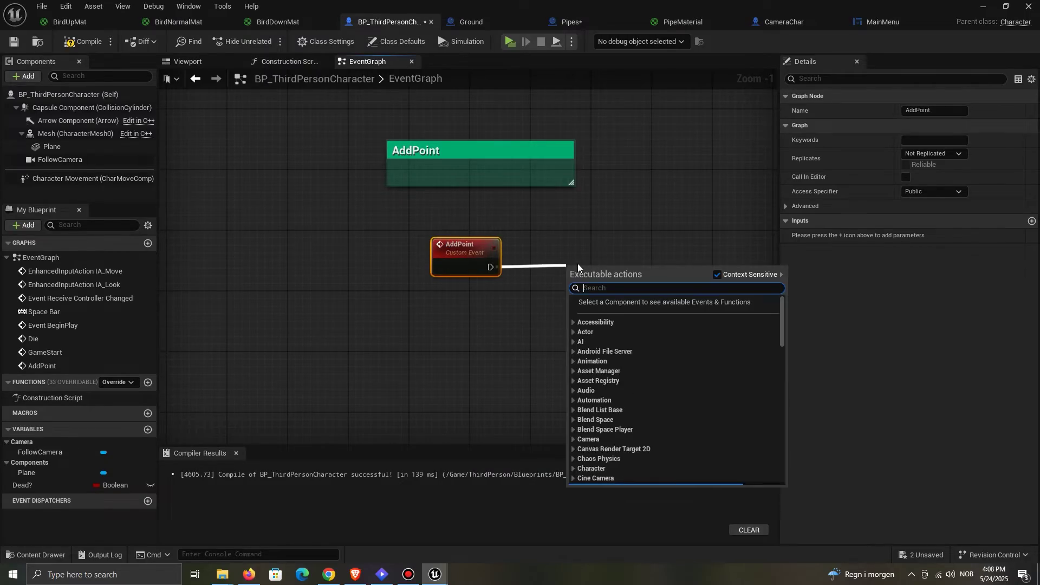
{"action": "type", "text": "play sound"}
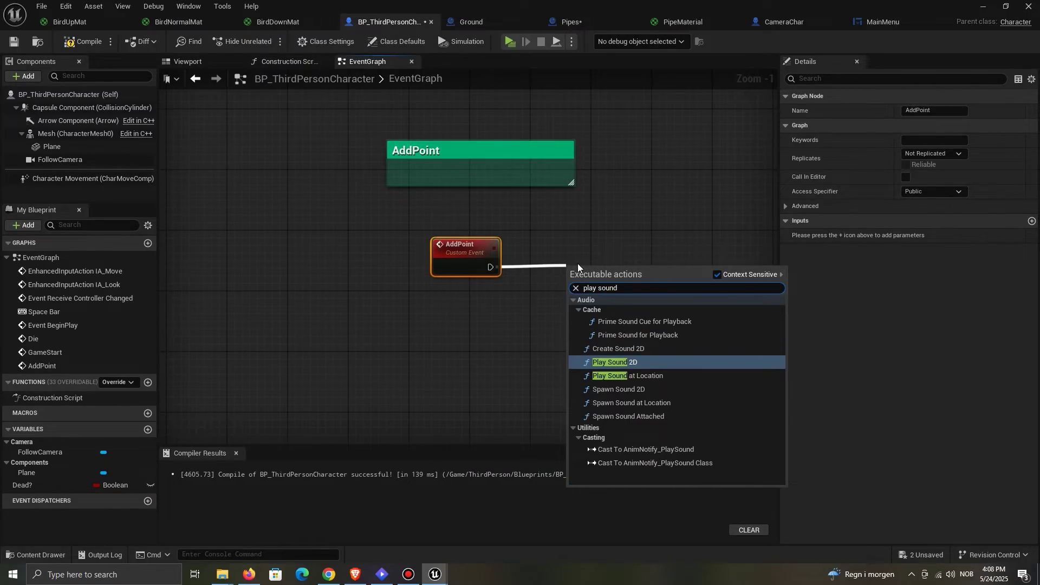
{"action": "left_click", "coordinate": [644, 361]}
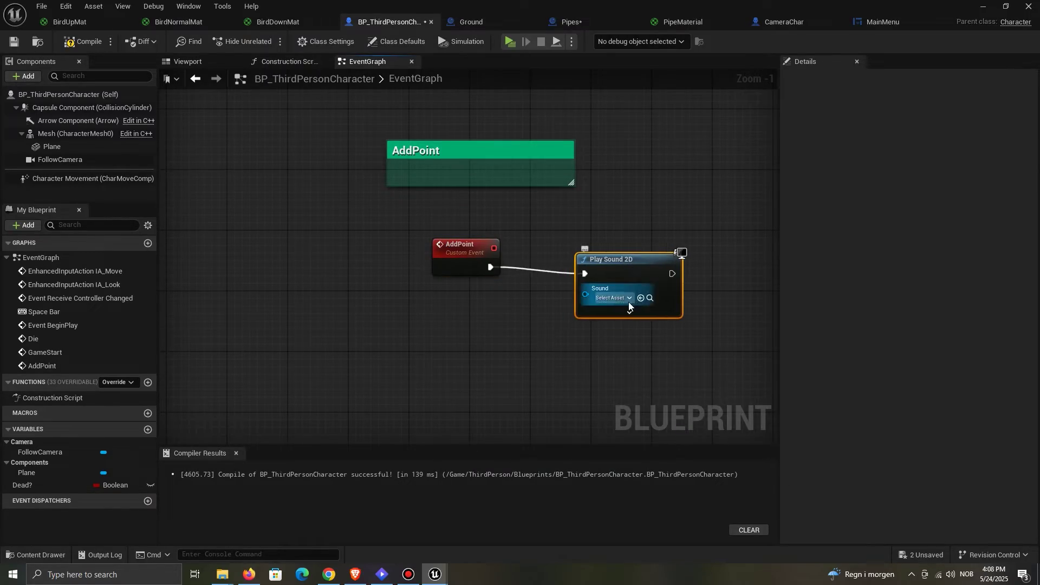
{"action": "left_click", "coordinate": [628, 301]}
{"action": "type", "text": "po"}
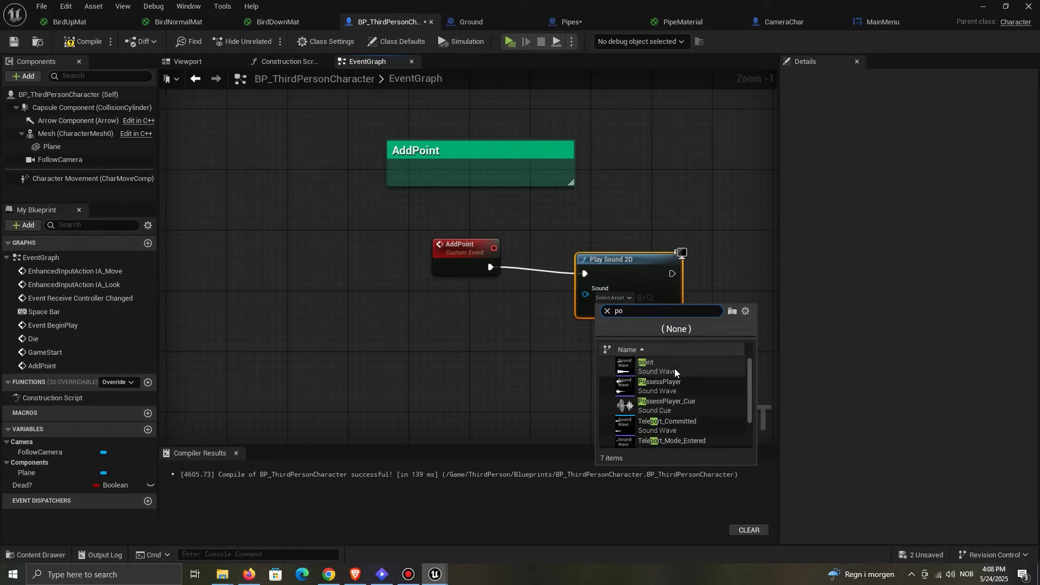
{"action": "left_click", "coordinate": [684, 372]}
Step: Add a new variable named Points to the BP_ThirdPersonCharacter blueprint
{"action": "right_click_drag", "start_coordinate": [686, 371], "coordinate": [567, 296]}
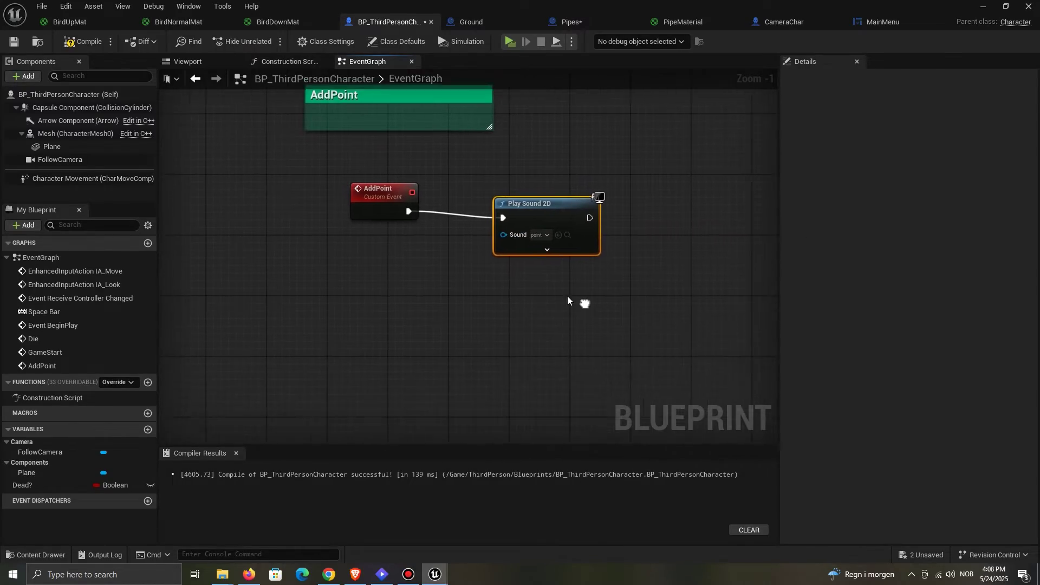
{"action": "right_click_drag", "start_coordinate": [603, 240], "coordinate": [501, 227]}
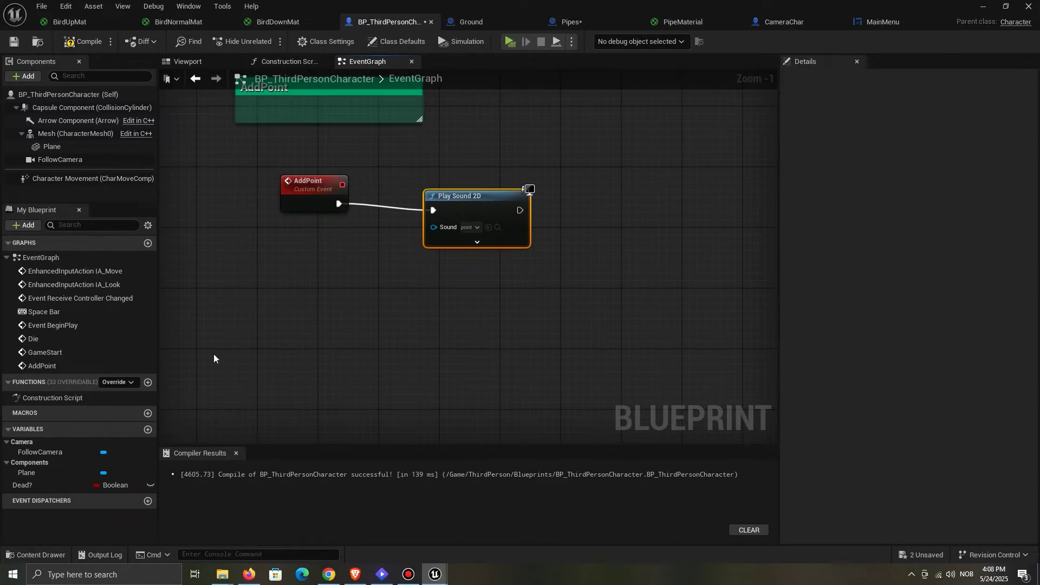
{"action": "left_click", "coordinate": [148, 429]}
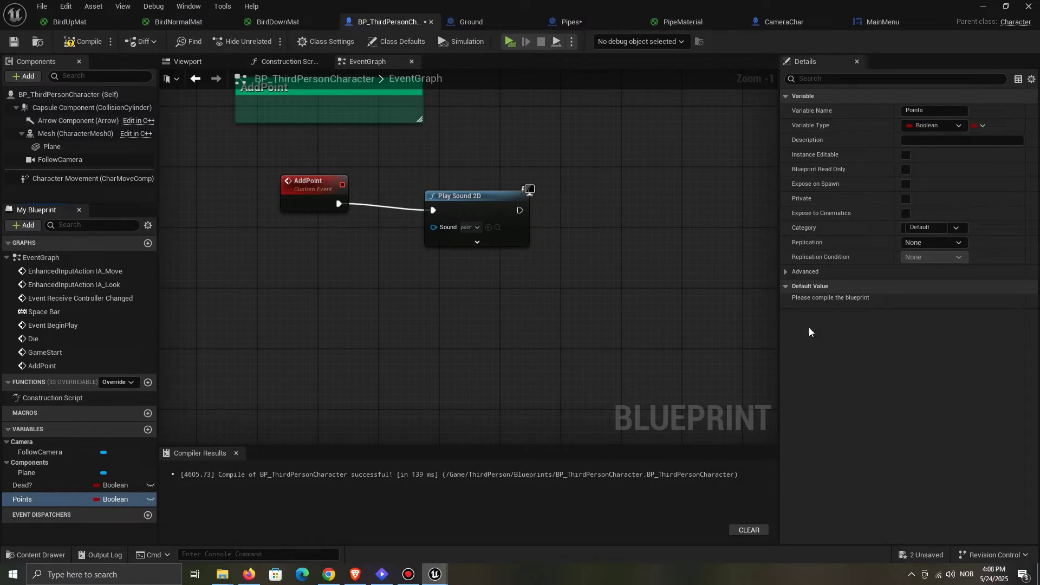
Step: Change the Points variable's type to Integer and increment Points after Play Sound 2D in the AddPoint event
{"action": "left_click", "coordinate": [942, 126]}
{"action": "left_click", "coordinate": [919, 181]}
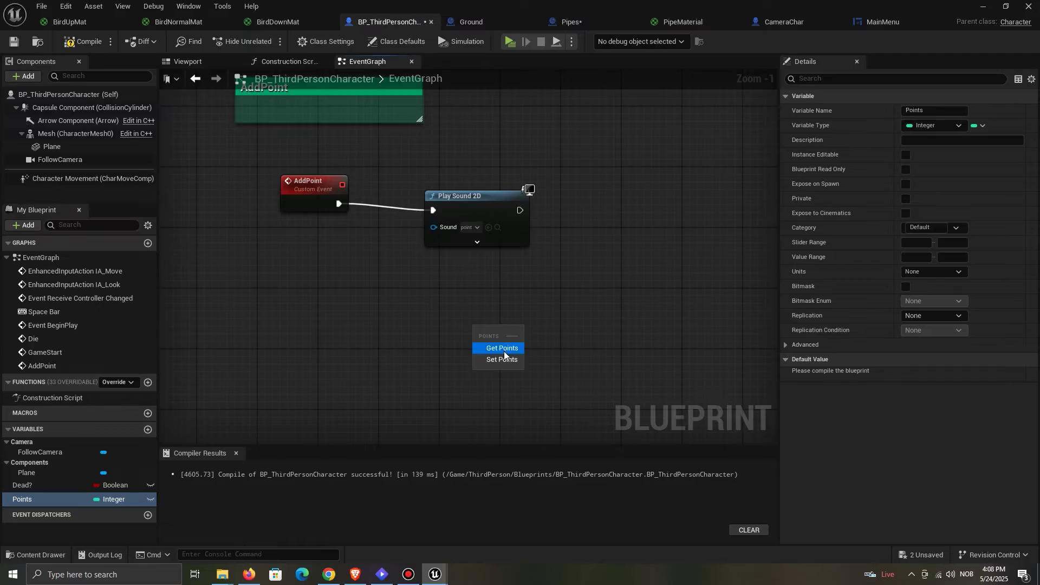
{"action": "left_click", "coordinate": [504, 352]}
{"action": "left_click_drag", "start_coordinate": [521, 328], "coordinate": [574, 228]}
{"action": "type", "text": "incr"}
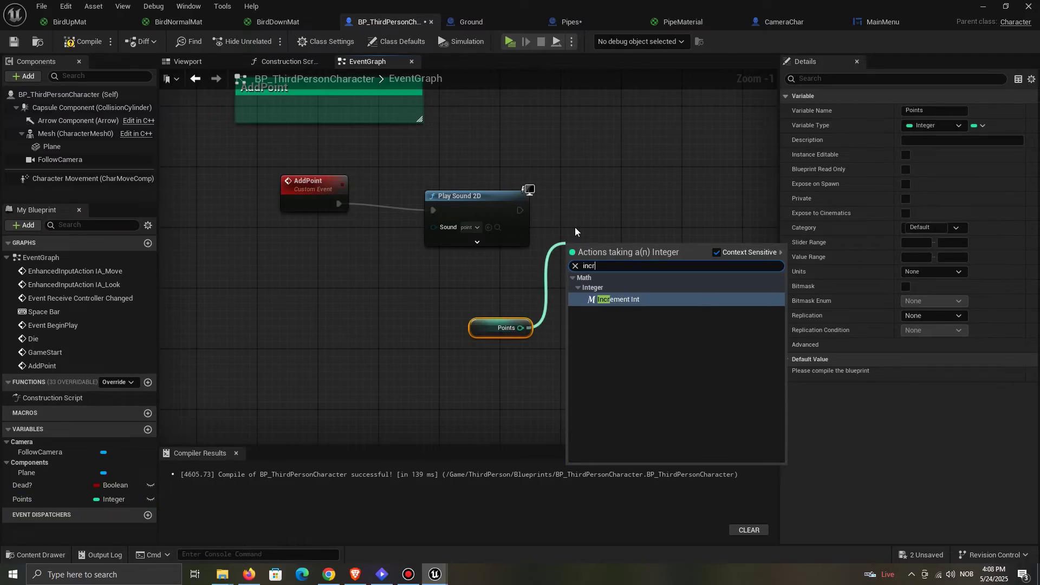
{"action": "type", "text": "e"}
{"action": "left_click", "coordinate": [671, 300]}
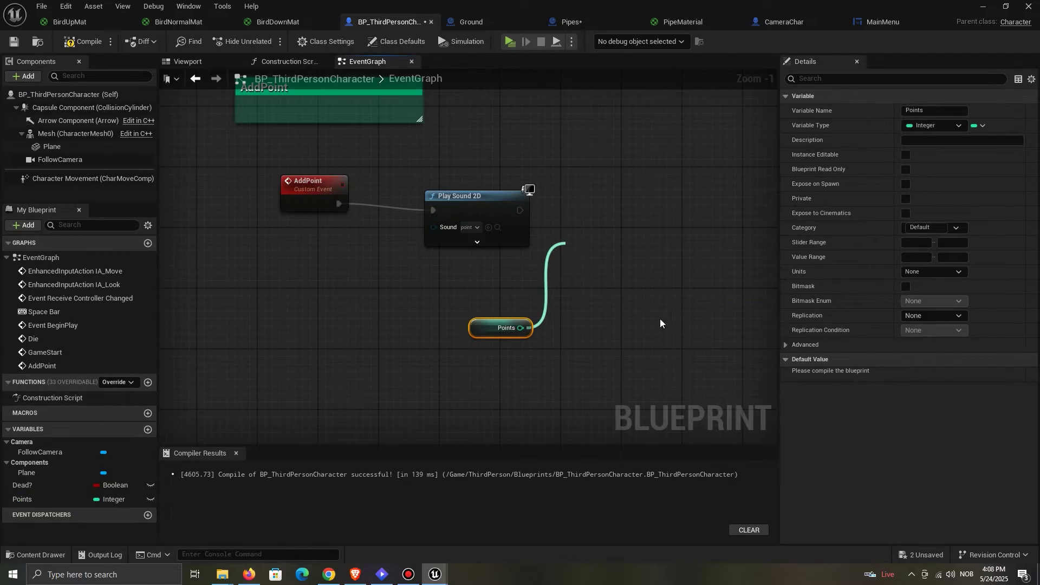
{"action": "left_click_drag", "start_coordinate": [573, 210], "coordinate": [574, 210]}
{"action": "left_click", "coordinate": [652, 182]}
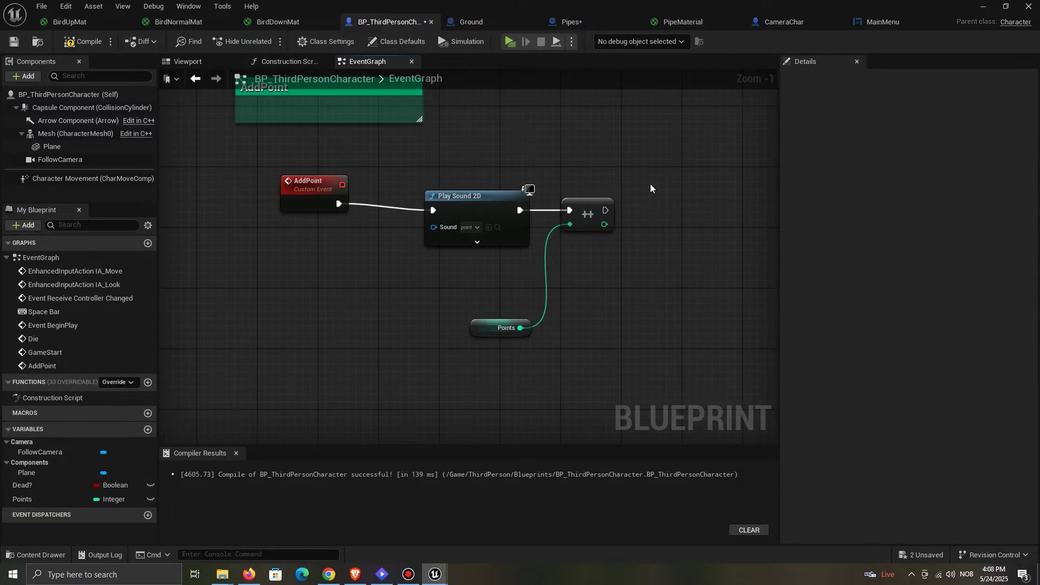
Step: Compile the character blueprint and save all unsaved assets
{"action": "right_click_drag", "start_coordinate": [682, 158], "coordinate": [571, 202]}
{"action": "scroll", "coordinate": [489, 215], "scroll_direction": "down", "scroll_amount": 3}
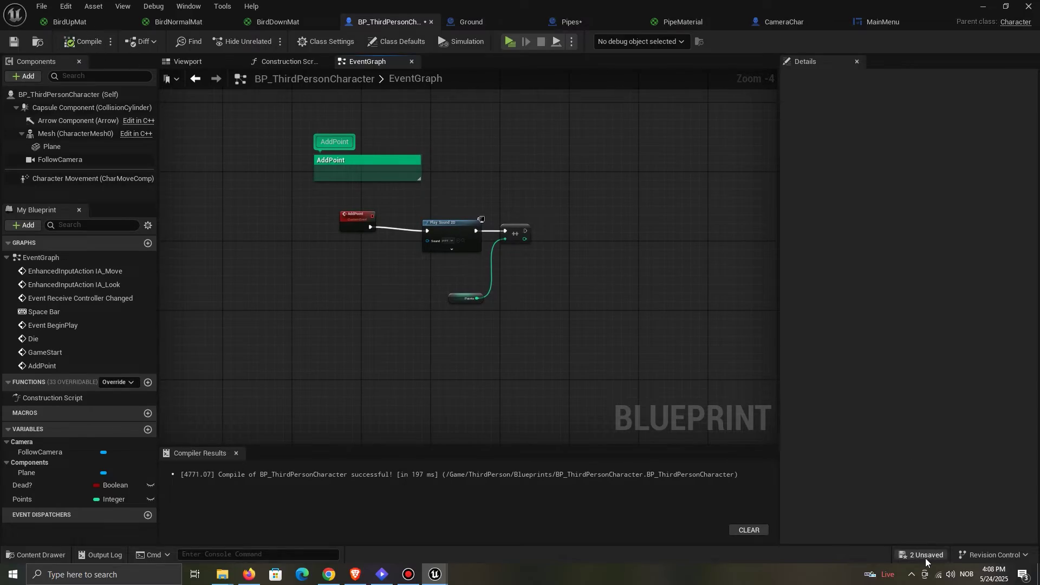
{"action": "left_click", "coordinate": [925, 559]}
{"action": "left_click", "coordinate": [589, 413]}
Step: Delete the node wired to the Sequence's Then 0 output in the BeginPlay section
{"action": "right_click_drag", "start_coordinate": [382, 355], "coordinate": [594, 333]}
{"action": "scroll", "coordinate": [596, 303], "scroll_direction": "down", "scroll_amount": 8}
{"action": "right_click_drag", "start_coordinate": [548, 283], "coordinate": [694, 179]}
{"action": "scroll", "coordinate": [384, 280], "scroll_direction": "up", "scroll_amount": 9}
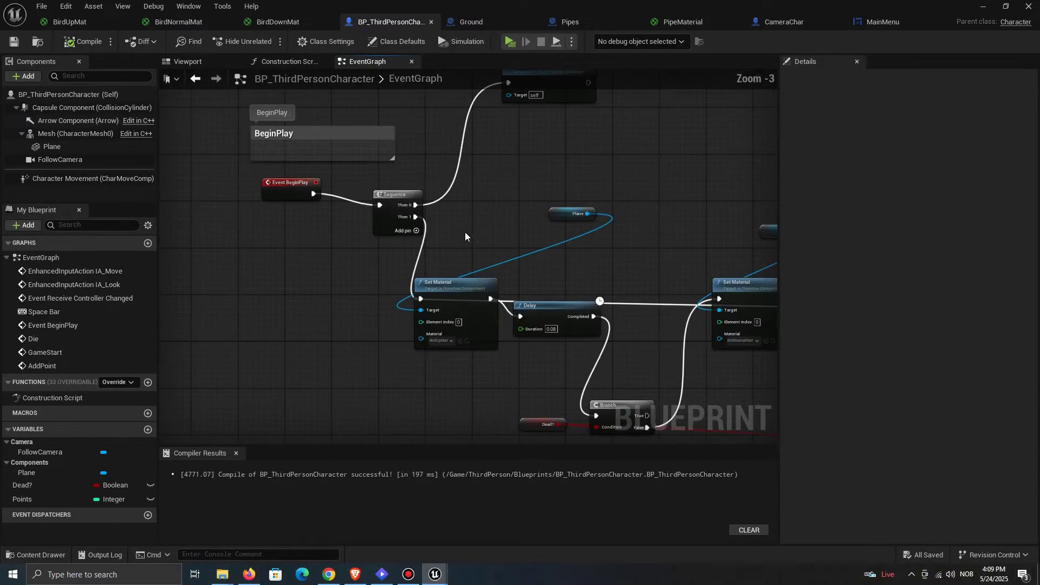
{"action": "right_click_drag", "start_coordinate": [512, 207], "coordinate": [415, 329]}
{"action": "left_click", "coordinate": [357, 256], "text": "alt"}
{"action": "left_click", "coordinate": [499, 187]}
{"action": "right_click_drag", "start_coordinate": [601, 183], "coordinate": [562, 234]}
{"action": "key", "text": "Delete"}
Step: Create a widget of class MainMenu from the Sequence's Then 0 output and feed it into an Add to Viewport node
{"action": "left_click_drag", "start_coordinate": [339, 381], "coordinate": [356, 253]}
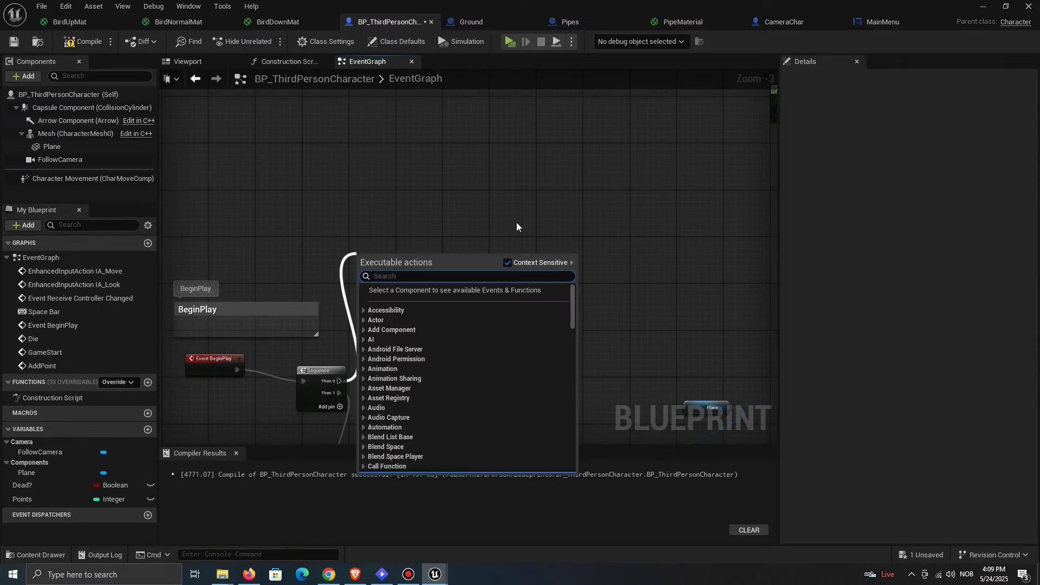
{"action": "type", "text": "create widg"}
{"action": "left_click", "coordinate": [415, 297]}
{"action": "left_click", "coordinate": [374, 211]}
{"action": "left_click_drag", "start_coordinate": [408, 275], "coordinate": [544, 209]}
{"action": "type", "text": "main"}
{"action": "left_click", "coordinate": [401, 250]}
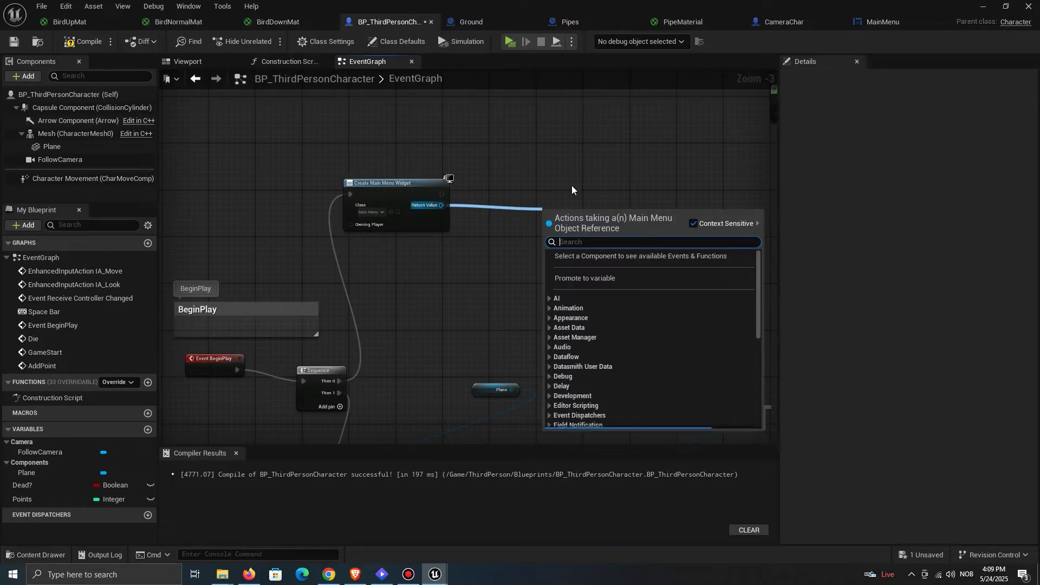
{"action": "type", "text": "add to view"}
{"action": "left_click", "coordinate": [599, 283]}
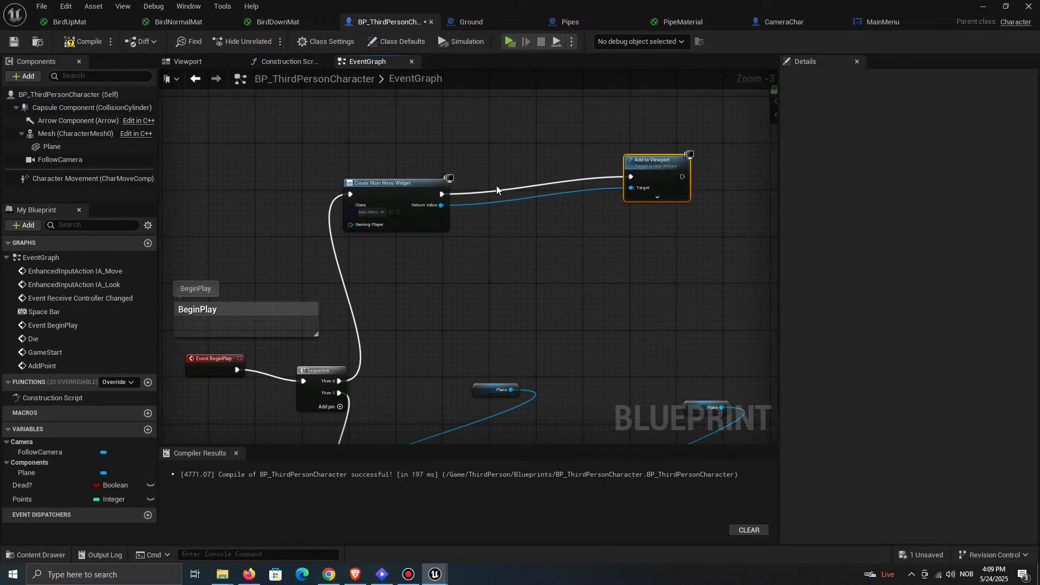
Step: Promote the created widget's return value to a variable named HudREF and run its SET node into Add to Viewport
{"action": "right_click", "coordinate": [441, 205]}
{"action": "left_click", "coordinate": [524, 277]}
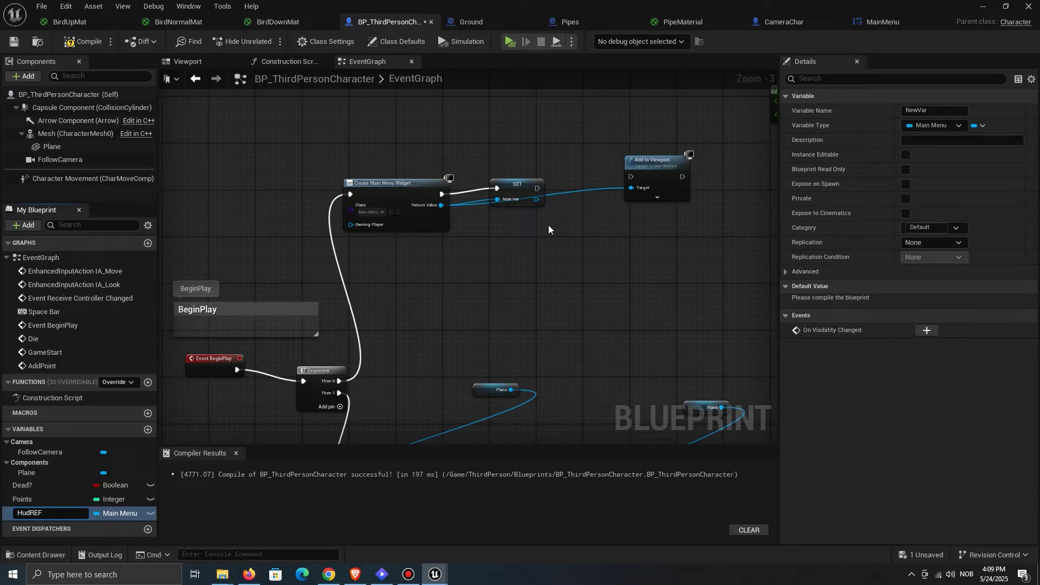
{"action": "key", "text": "Return"}
{"action": "left_click_drag", "start_coordinate": [536, 188], "coordinate": [635, 182]}
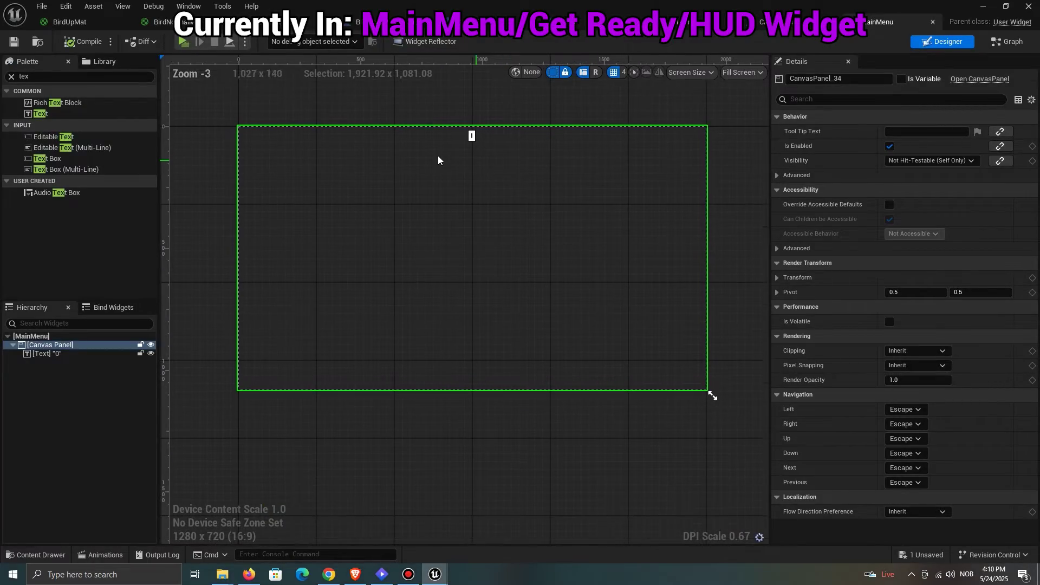
Step: Add an Image to the MainMenu widget's Canvas Panel and use the message texture as its brush image
{"action": "type", "text": "ima"}
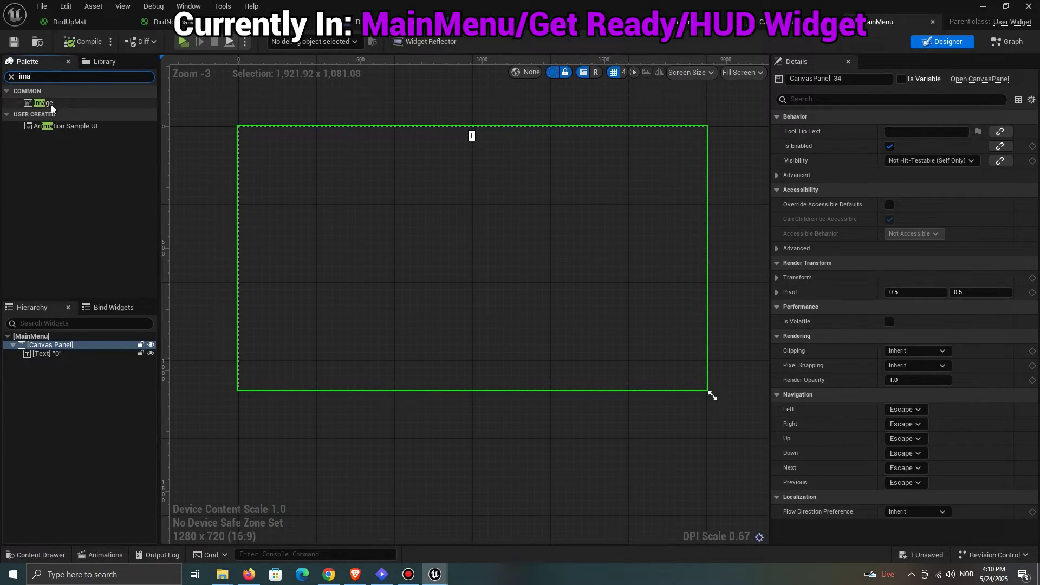
{"action": "left_click_drag", "start_coordinate": [52, 108], "coordinate": [75, 347]}
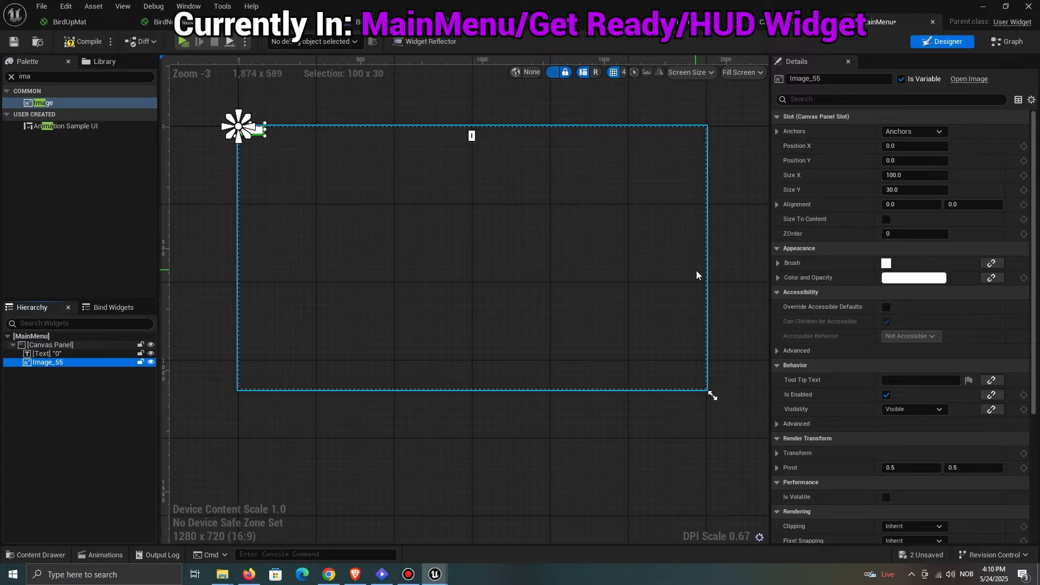
{"action": "left_click", "coordinate": [778, 263]}
{"action": "left_click", "coordinate": [937, 277]}
{"action": "type", "text": "mess"}
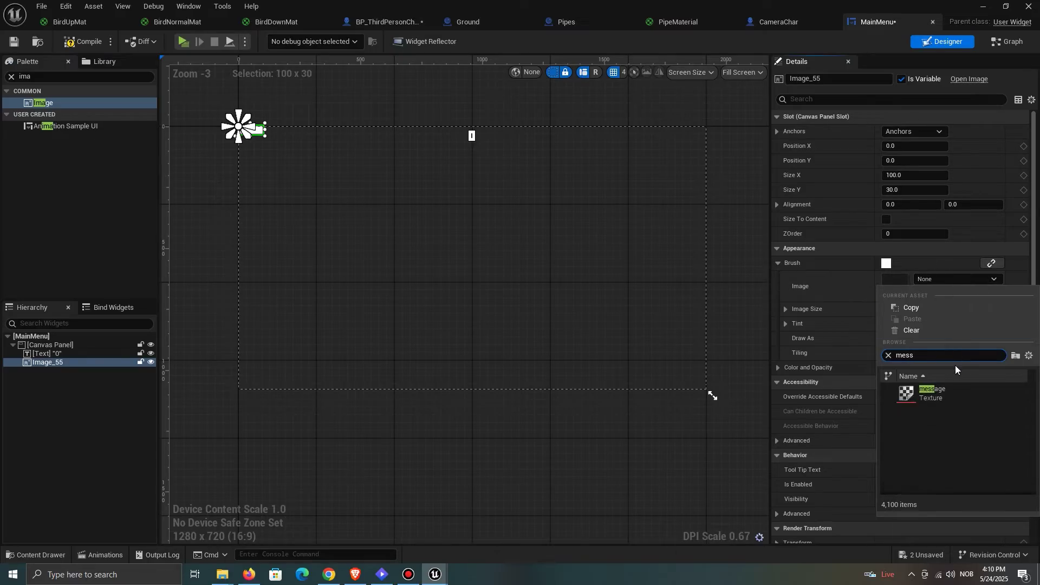
{"action": "left_click", "coordinate": [944, 388]}
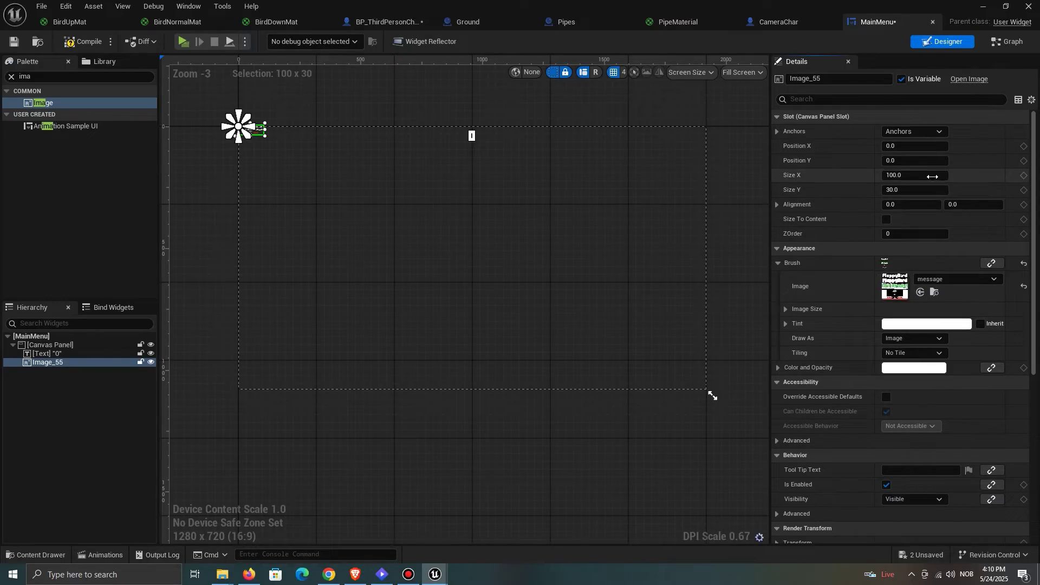
Step: Set the message image's size to 560 by 740
{"action": "left_click", "coordinate": [914, 175]}
{"action": "type", "text": "560"}
{"action": "key", "text": "Return"}
{"action": "left_click", "coordinate": [927, 191]}
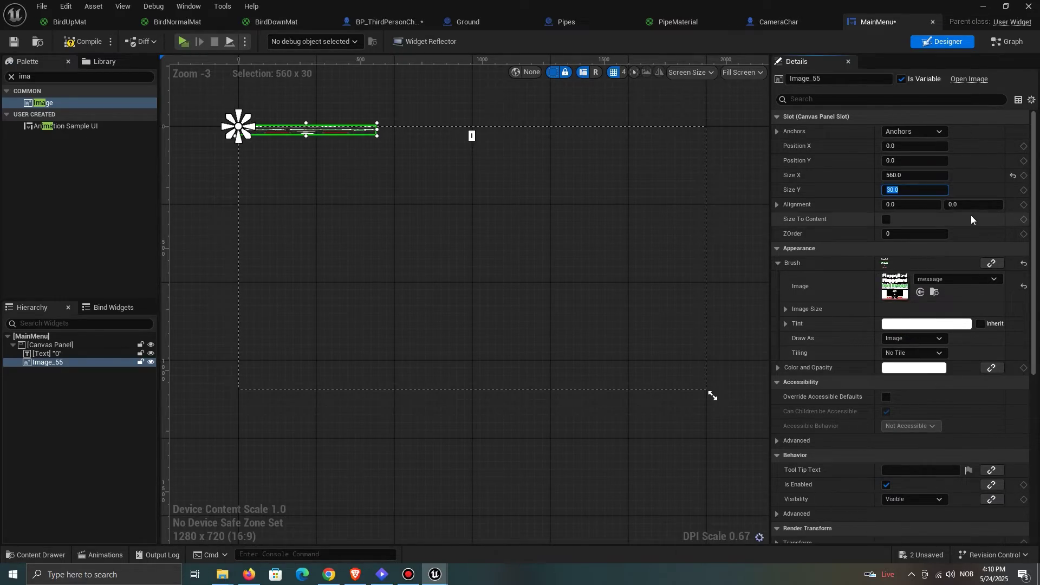
{"action": "type", "text": "740"}
{"action": "key", "text": "Return"}
Step: Anchor the image to the canvas centre, set alignment X 0.5, place it at X 0 and Y -388, and save all assets
{"action": "left_click", "coordinate": [914, 131]}
{"action": "left_click", "coordinate": [940, 195]}
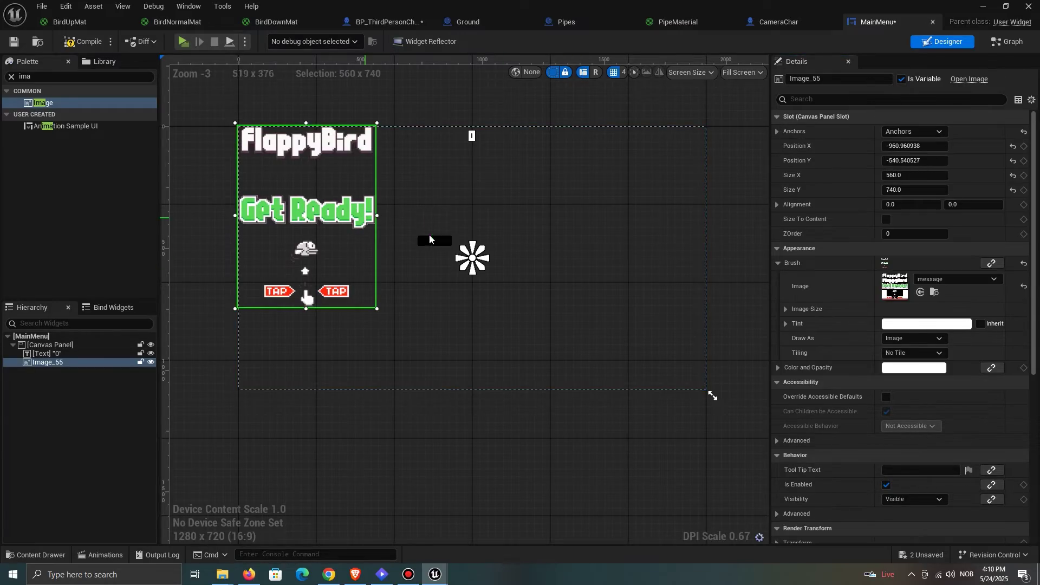
{"action": "left_click", "coordinate": [910, 204]}
{"action": "type", "text": "0.5"}
{"action": "key", "text": "Return"}
{"action": "left_click", "coordinate": [914, 146]}
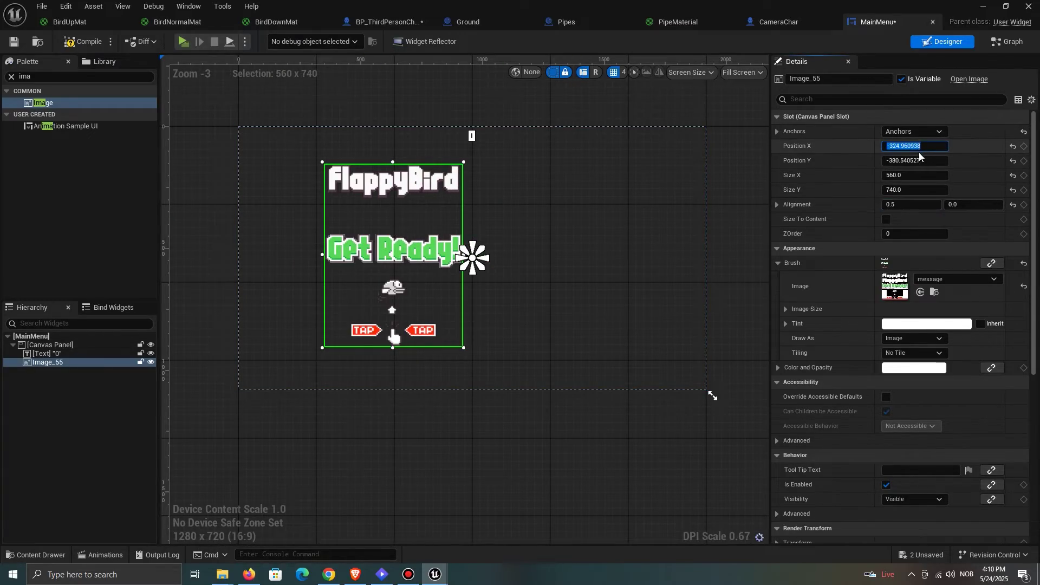
{"action": "type", "text": "0"}
{"action": "key", "text": "Return"}
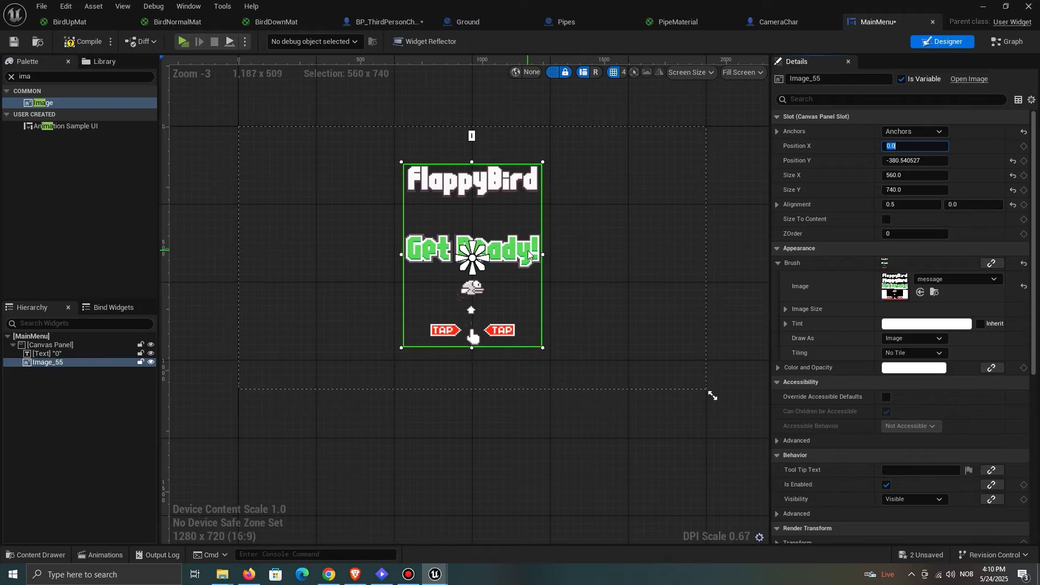
{"action": "left_click_drag", "start_coordinate": [528, 250], "coordinate": [522, 255]}
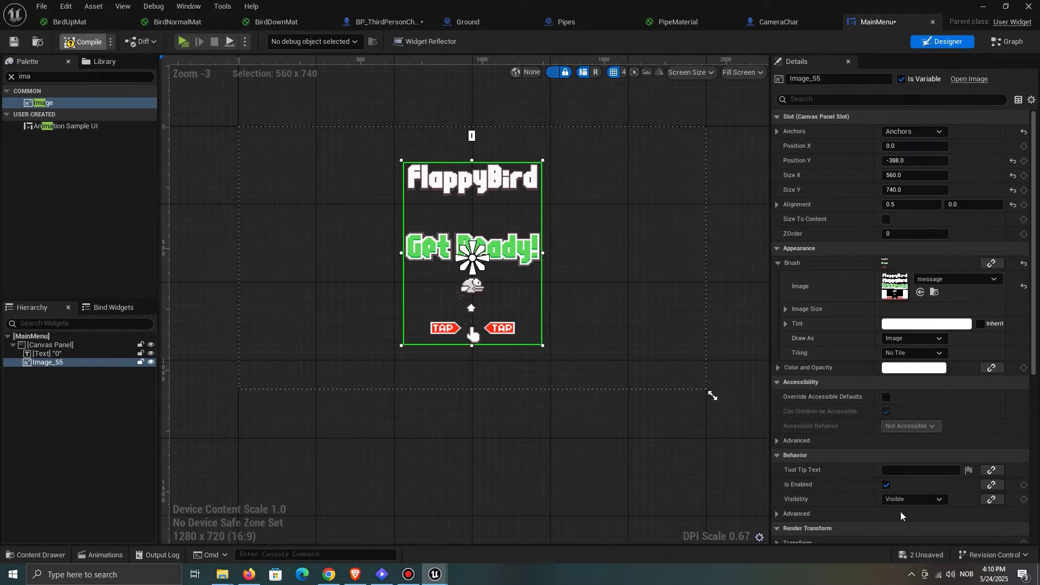
{"action": "left_click", "coordinate": [921, 554]}
{"action": "left_click", "coordinate": [607, 409]}
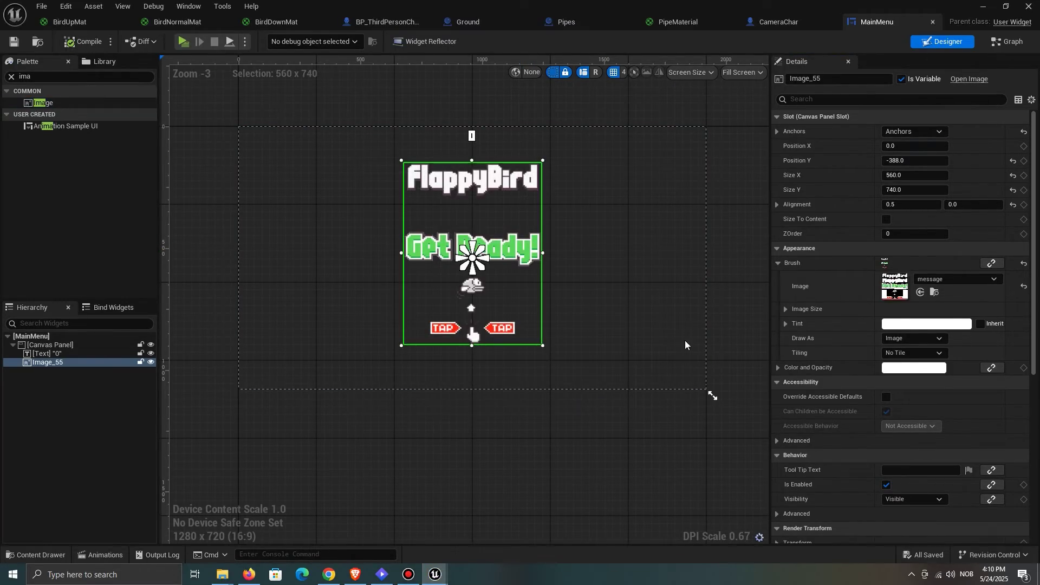
Step: Play-test the Get Ready screen in the level and compare it with the Flappy Bird reference game in the browser
{"action": "left_click", "coordinate": [980, 6]}
{"action": "left_click", "coordinate": [264, 41]}
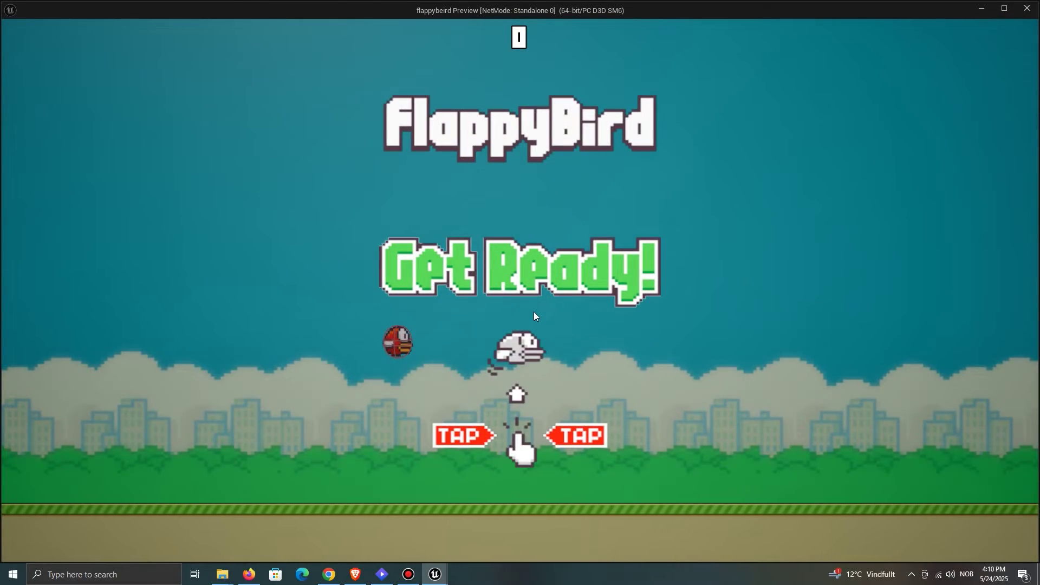
{"action": "key", "text": "Escape"}
{"action": "left_click", "coordinate": [327, 575]}
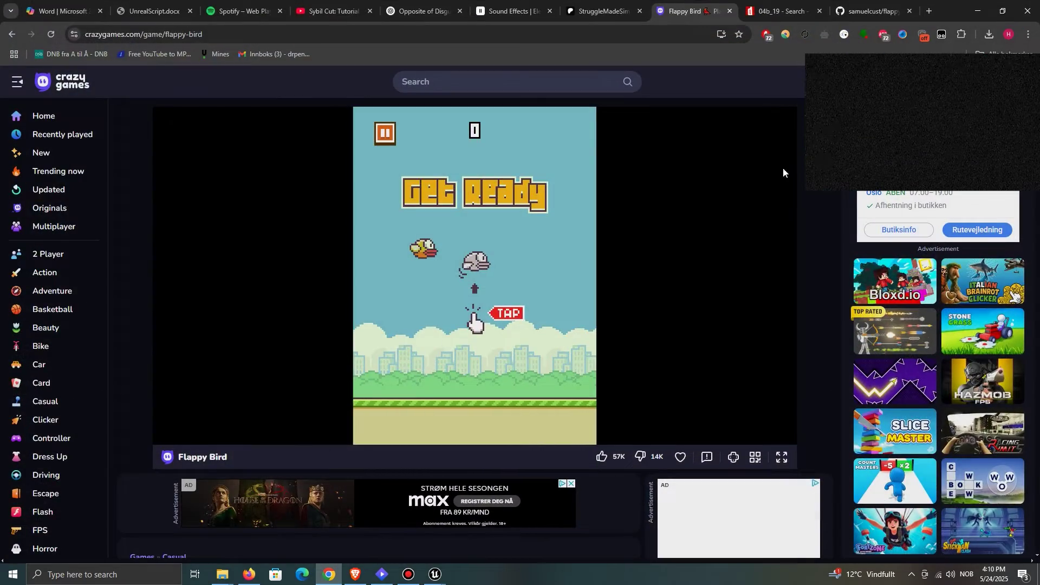
{"action": "key", "text": "alt+Tab"}
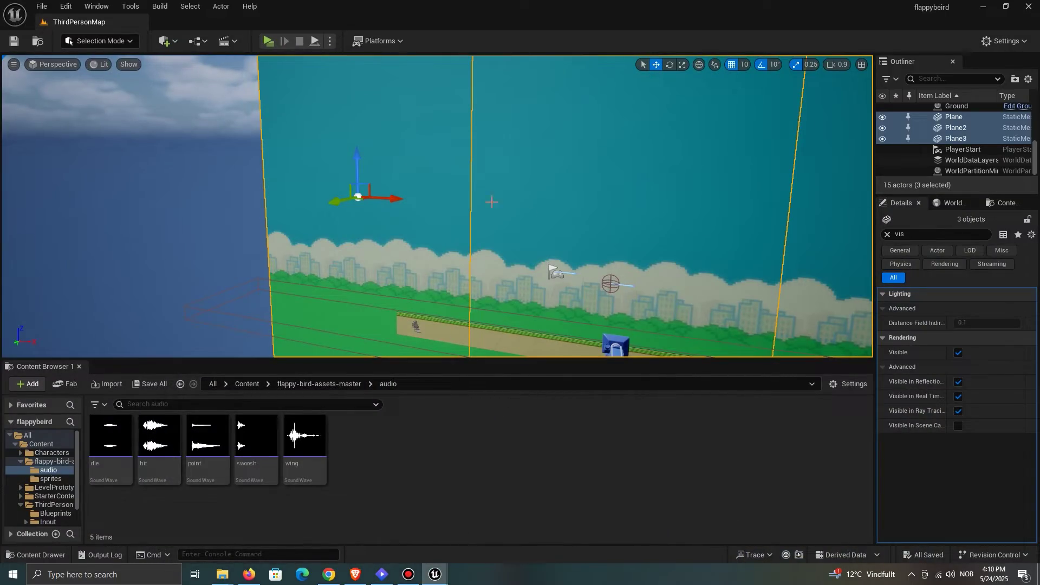
Step: Raise the PlayerStart in the level and play-test the bird's new starting height
{"action": "left_click", "coordinate": [564, 271]}
{"action": "left_click_drag", "start_coordinate": [557, 235], "coordinate": [558, 191]}
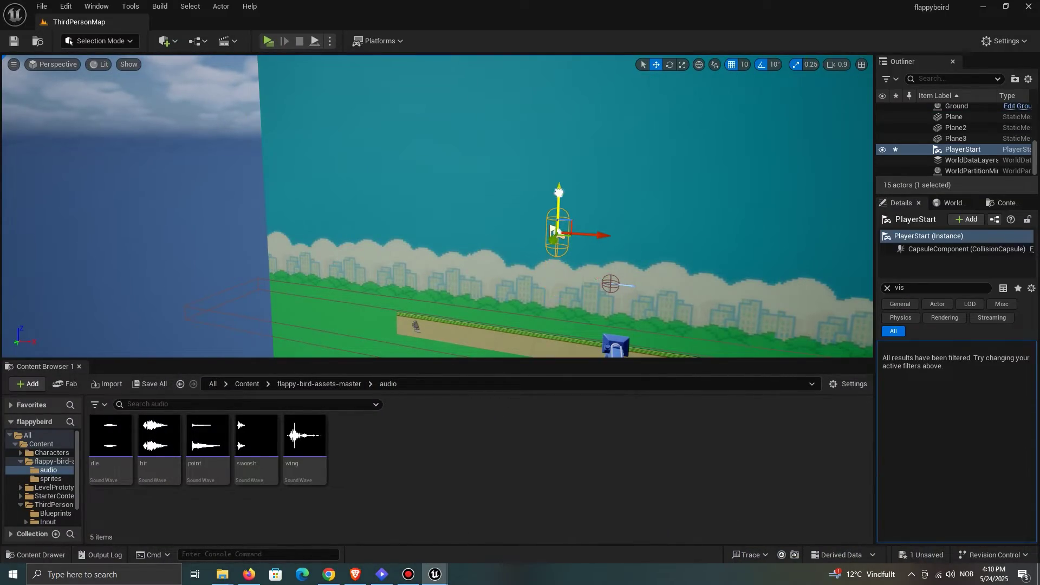
{"action": "left_click", "coordinate": [268, 41]}
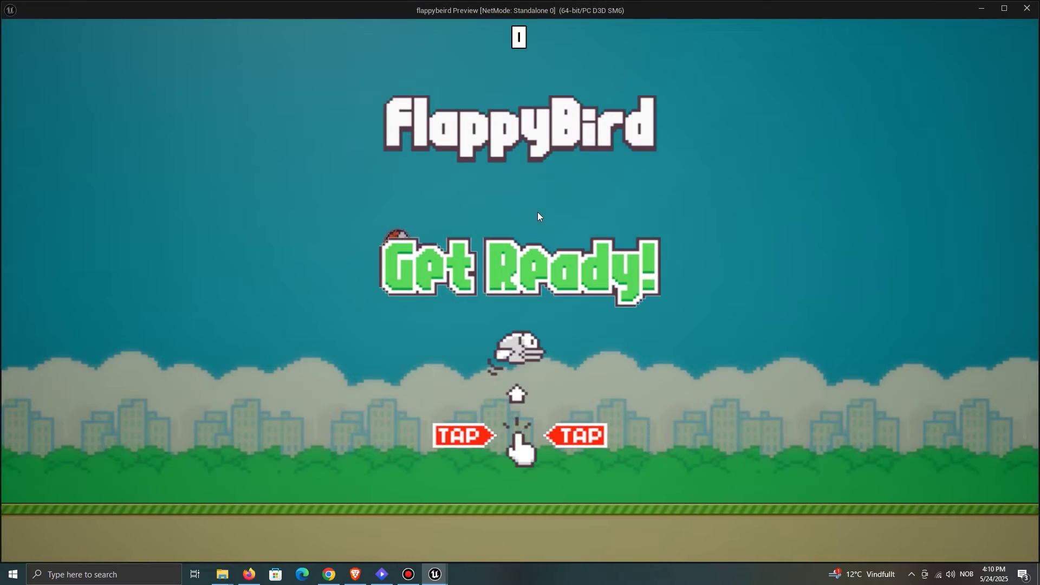
{"action": "key", "text": "Escape"}
Step: Clear the details search, set the DirectionalLight's intensity to 6 lux, and play-test the lighting
{"action": "right_click_drag", "start_coordinate": [616, 254], "coordinate": [658, 259]}
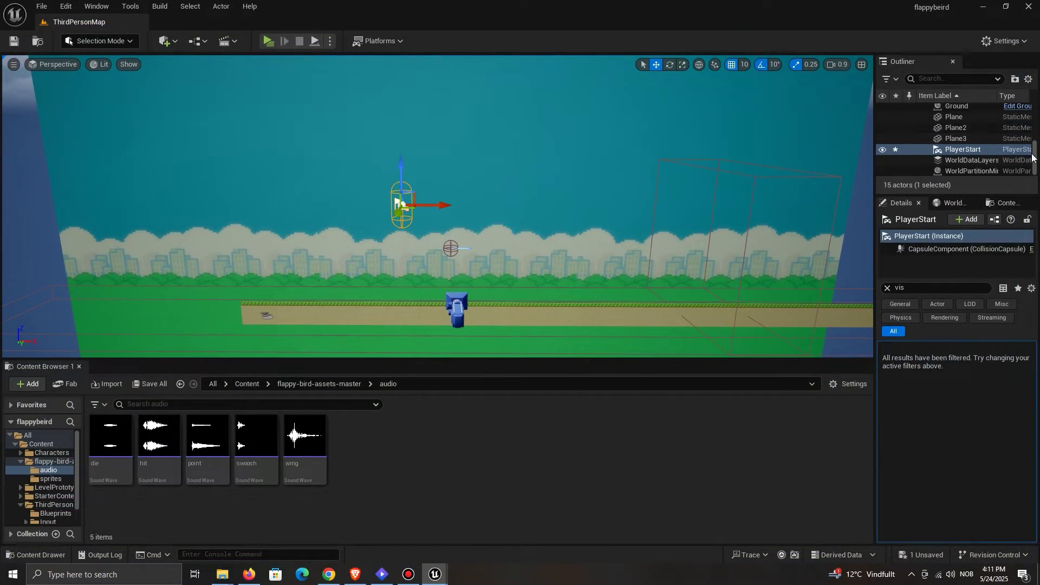
{"action": "left_click_drag", "start_coordinate": [1034, 157], "coordinate": [1034, 98]}
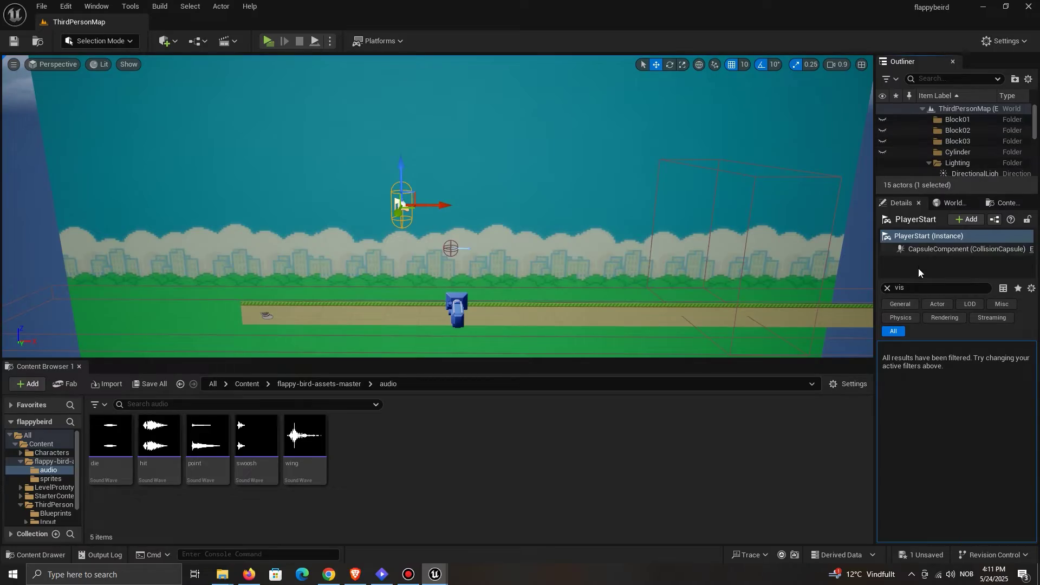
{"action": "left_click", "coordinate": [887, 288]}
{"action": "scroll", "coordinate": [997, 150], "scroll_direction": "down", "scroll_amount": 2}
{"action": "left_click", "coordinate": [975, 157]}
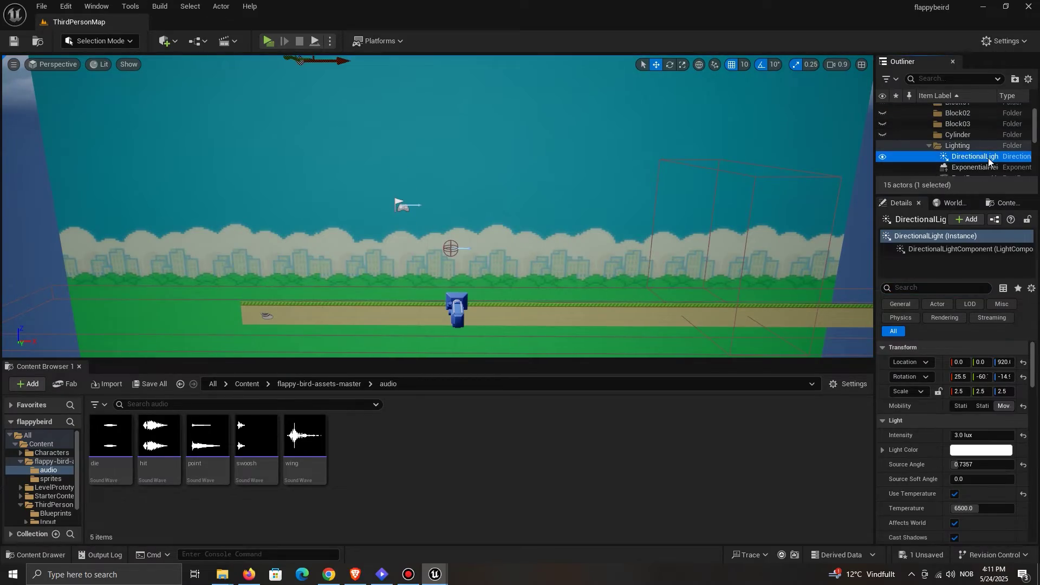
{"action": "left_click_drag", "start_coordinate": [989, 436], "coordinate": [1003, 436]}
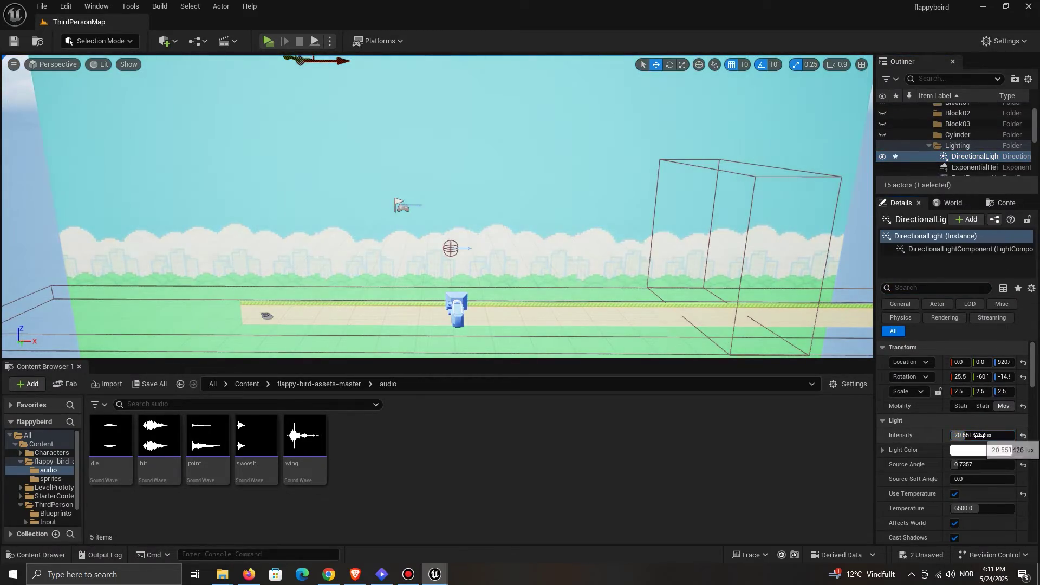
{"action": "left_click", "coordinate": [984, 435]}
{"action": "type", "text": "4"}
{"action": "key", "text": "Return"}
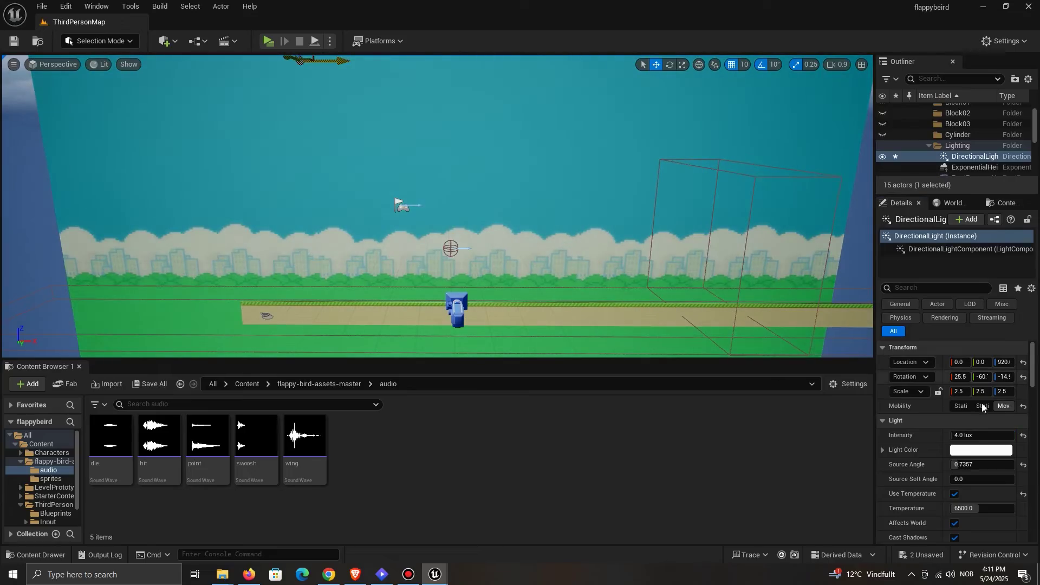
{"action": "left_click", "coordinate": [977, 432]}
{"action": "type", "text": "6"}
{"action": "key", "text": "Return"}
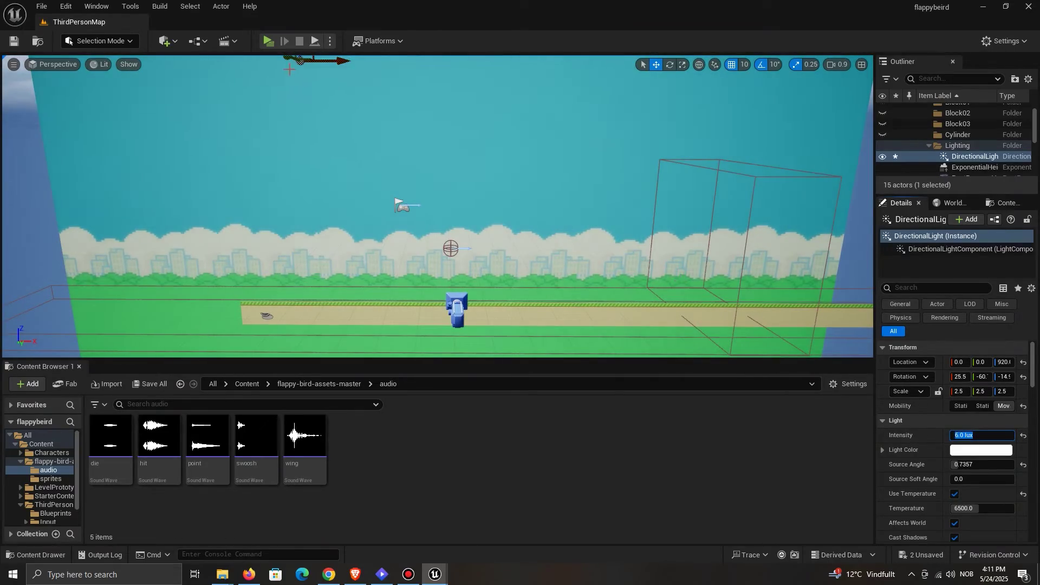
{"action": "left_click", "coordinate": [268, 41]}
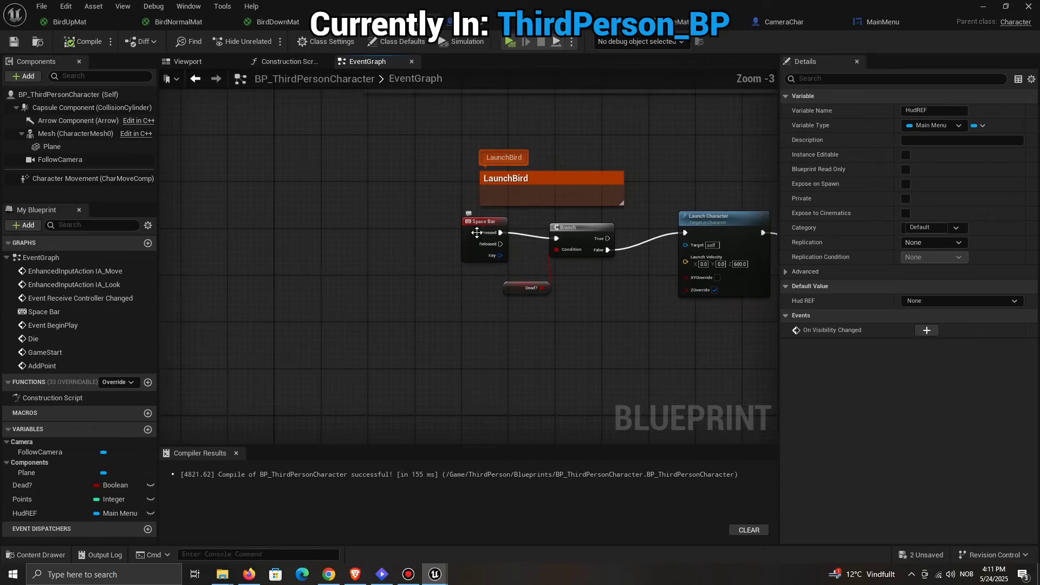
Step: Move the Space Bar event well away from its Branch in BP_ThirdPersonCharacter and extend the LaunchBird comment box upward
{"action": "left_click_drag", "start_coordinate": [476, 233], "coordinate": [234, 211]}
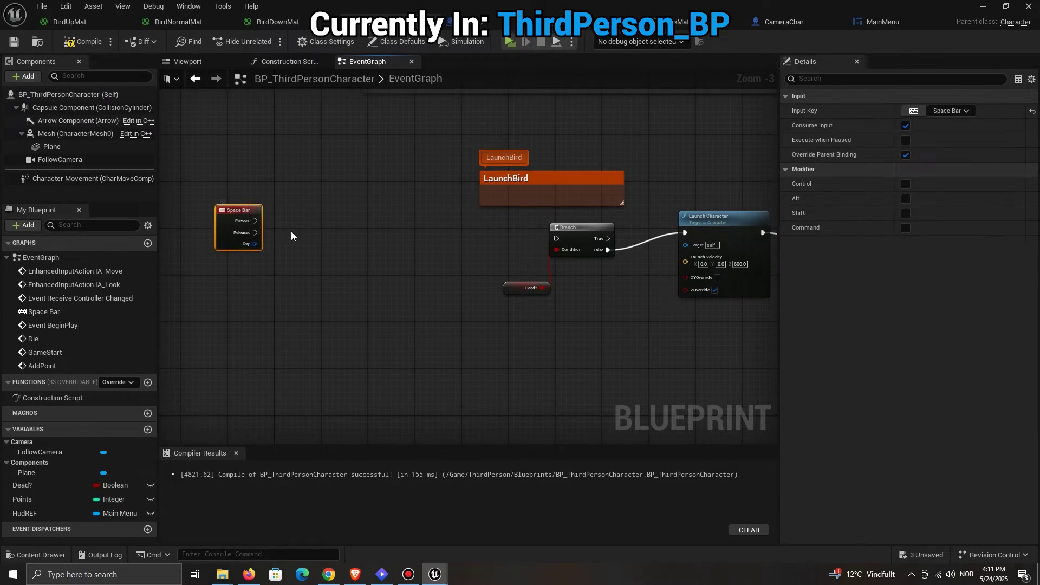
{"action": "left_click", "coordinate": [291, 231]}
{"action": "left_click_drag", "start_coordinate": [503, 172], "coordinate": [503, 144]}
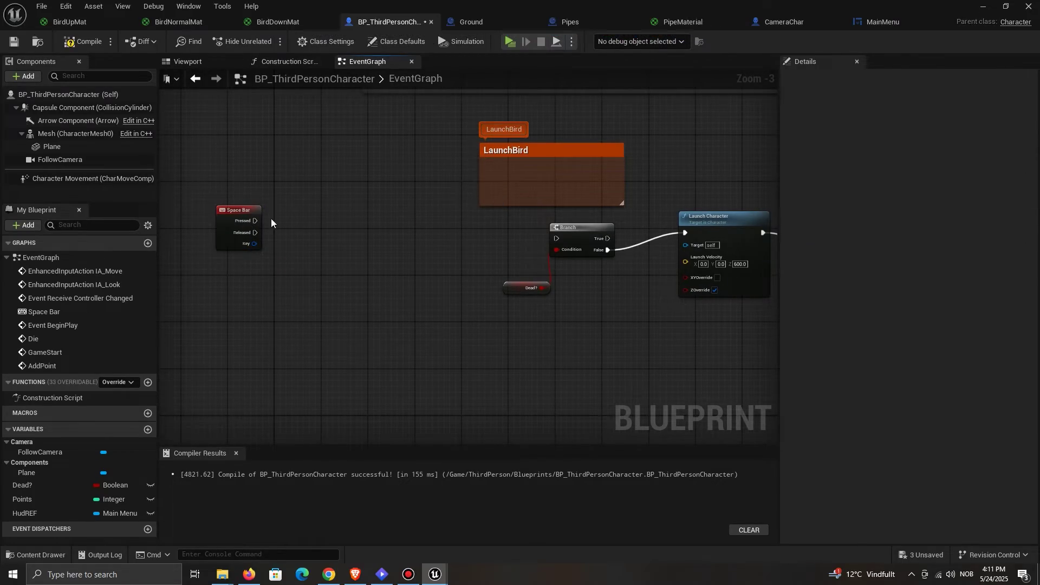
Step: Add a Sequence node to the Space Bar event's Pressed output and move the LaunchBird comment above these nodes
{"action": "left_click_drag", "start_coordinate": [259, 222], "coordinate": [337, 201]}
{"action": "type", "text": "seq"}
{"action": "key", "text": "Return"}
{"action": "left_click_drag", "start_coordinate": [547, 152], "coordinate": [255, 133]}
{"action": "left_click", "coordinate": [333, 172]}
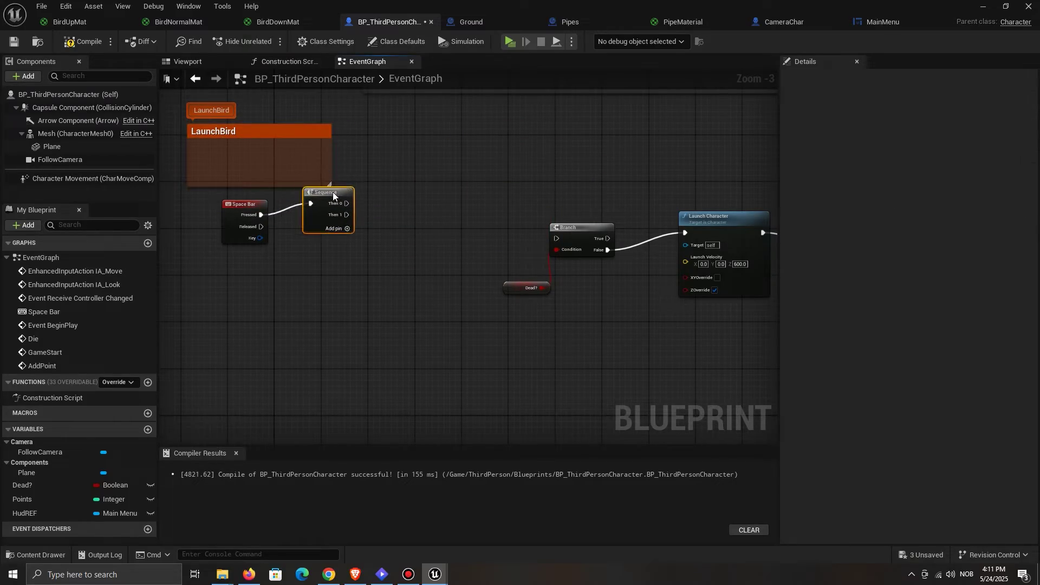
Step: Add a Gate to the Sequence's Then 1 output and connect its Exit to the Dead? Branch
{"action": "left_click_drag", "start_coordinate": [348, 221], "coordinate": [434, 235]}
{"action": "type", "text": "gate"}
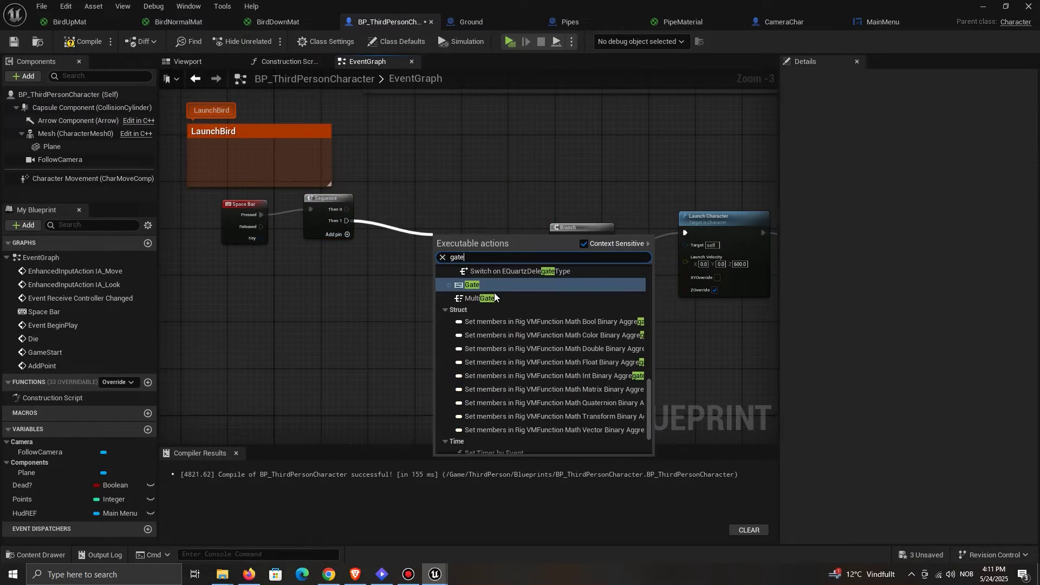
{"action": "left_click", "coordinate": [483, 285]}
{"action": "scroll", "coordinate": [477, 270], "scroll_direction": "up", "scroll_amount": 1}
{"action": "left_click_drag", "start_coordinate": [503, 248], "coordinate": [563, 235]}
{"action": "left_click_drag", "start_coordinate": [477, 236], "coordinate": [488, 223]}
{"action": "left_click", "coordinate": [483, 207]}
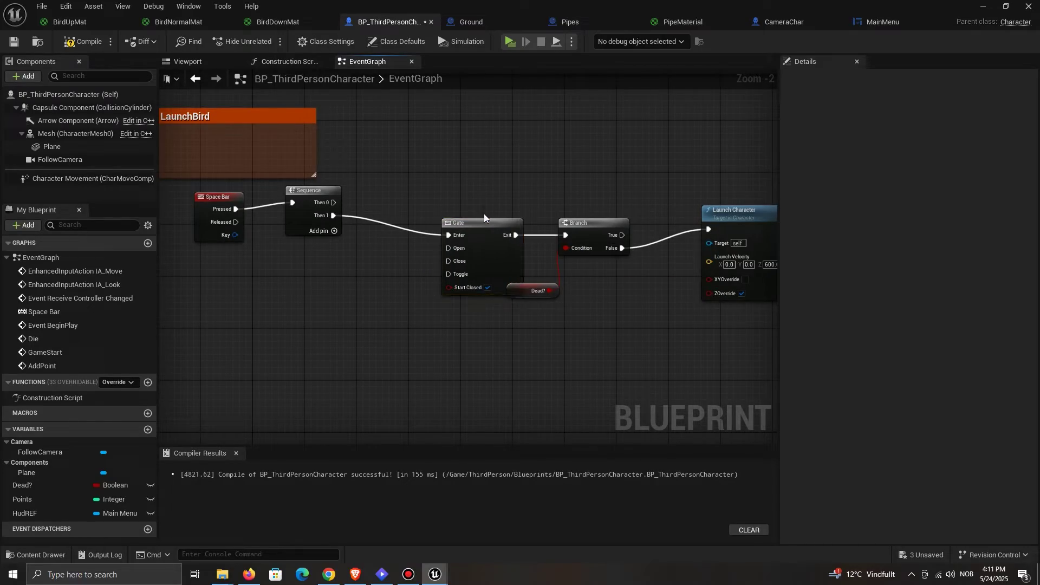
{"action": "right_click_drag", "start_coordinate": [425, 193], "coordinate": [415, 201]}
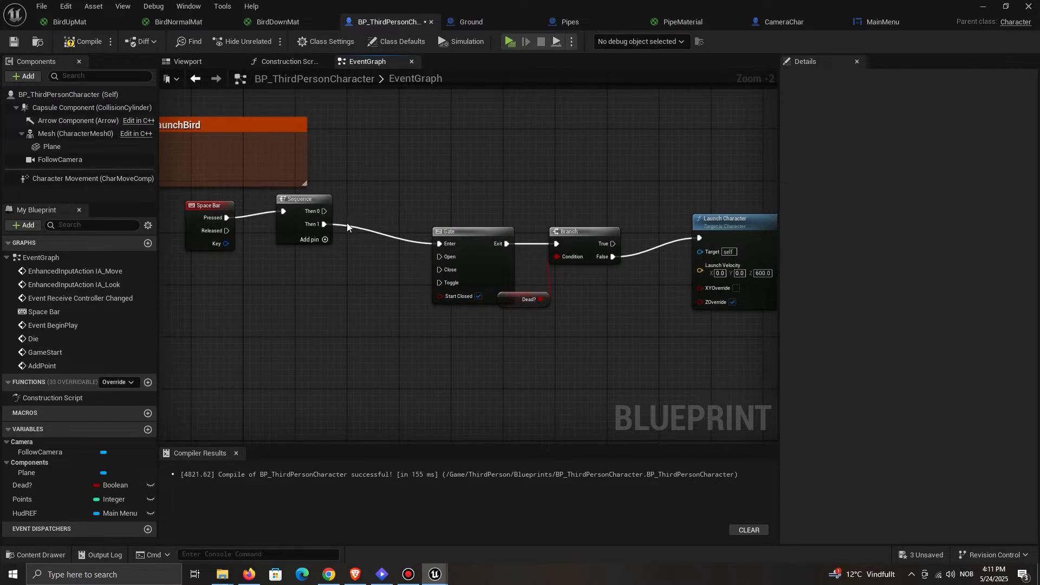
Step: Call Game Start from the Sequence's Then 0 output and place it above the Gate
{"action": "left_click_drag", "start_coordinate": [323, 211], "coordinate": [434, 123]}
{"action": "type", "text": "game"}
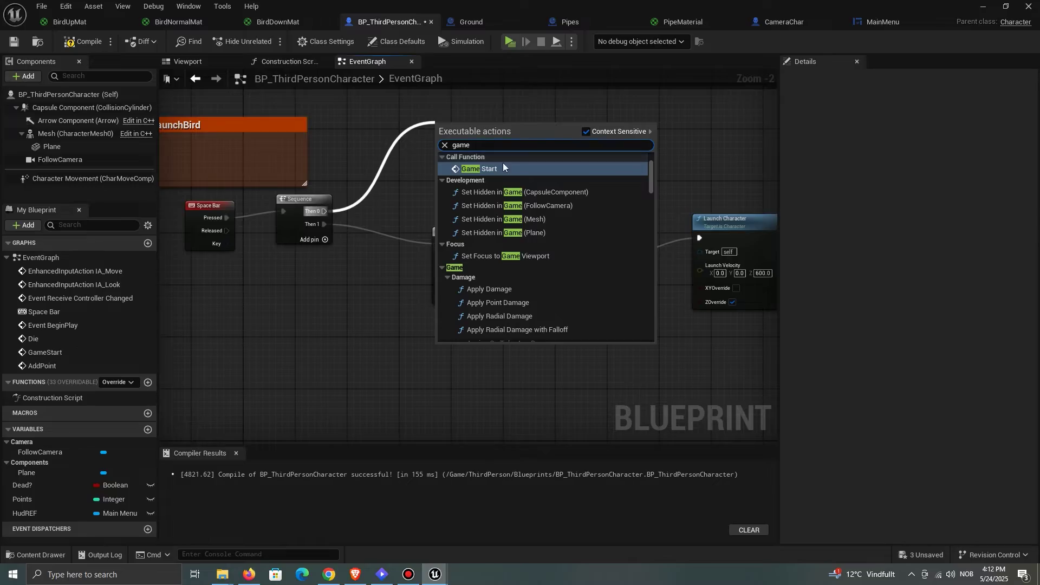
{"action": "left_click", "coordinate": [503, 168]}
{"action": "scroll", "coordinate": [618, 180], "scroll_direction": "down", "scroll_amount": 3}
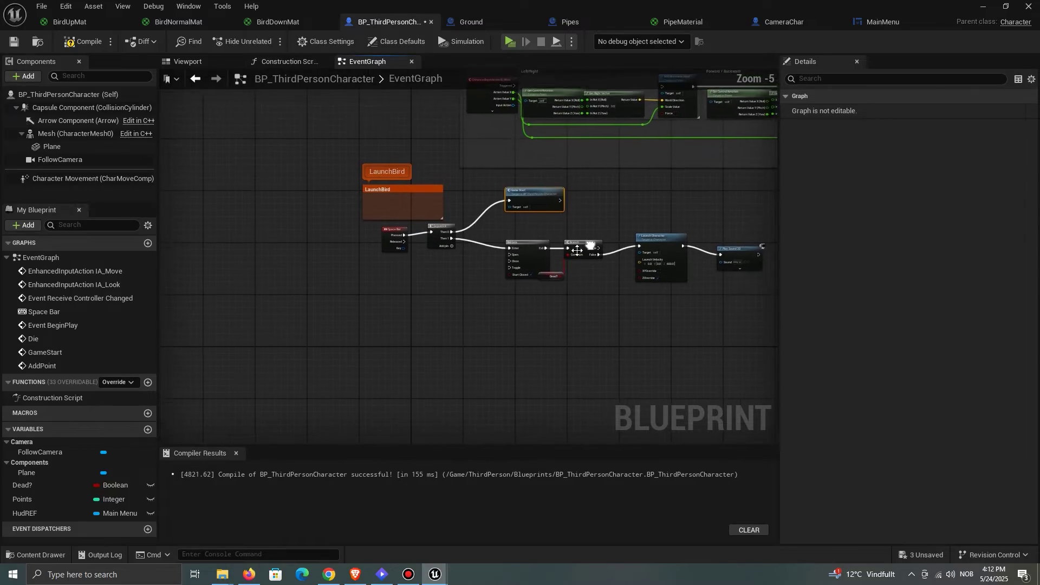
Step: Move the LaunchBird comment farther from the node chain and shift Play Sound 2D away from Launch Character
{"action": "right_click_drag", "start_coordinate": [577, 250], "coordinate": [572, 255]}
{"action": "left_click_drag", "start_coordinate": [405, 193], "coordinate": [349, 183]}
{"action": "left_click", "coordinate": [461, 218]}
{"action": "right_click_drag", "start_coordinate": [544, 226], "coordinate": [417, 236]}
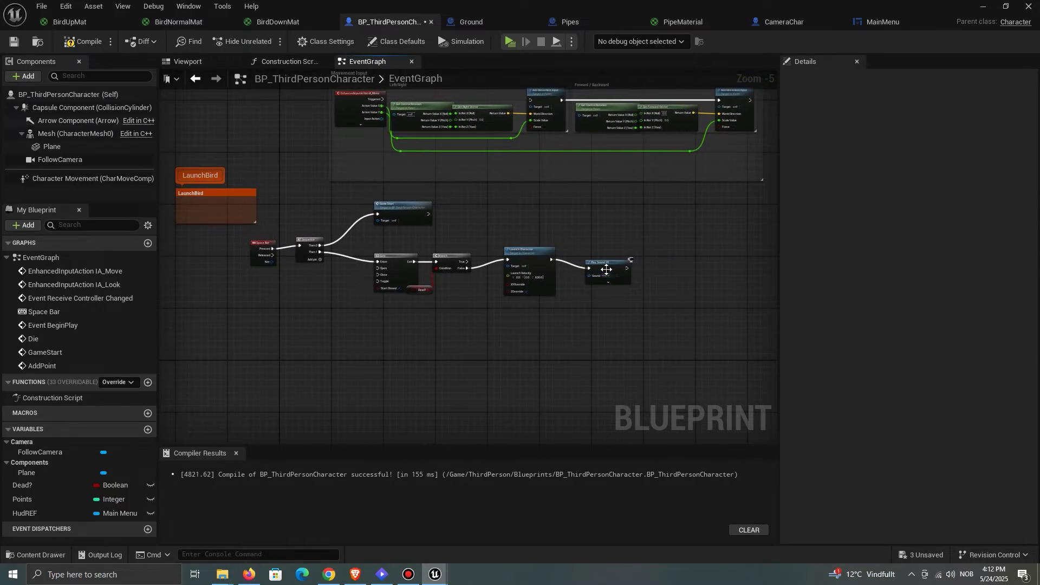
{"action": "left_click_drag", "start_coordinate": [607, 269], "coordinate": [620, 292]}
Step: Add a Sequence after Game Start, wiring Then 0 to Launch Character and Then 1 to the Gate's Open input
{"action": "scroll", "coordinate": [483, 297], "scroll_direction": "up", "scroll_amount": 2}
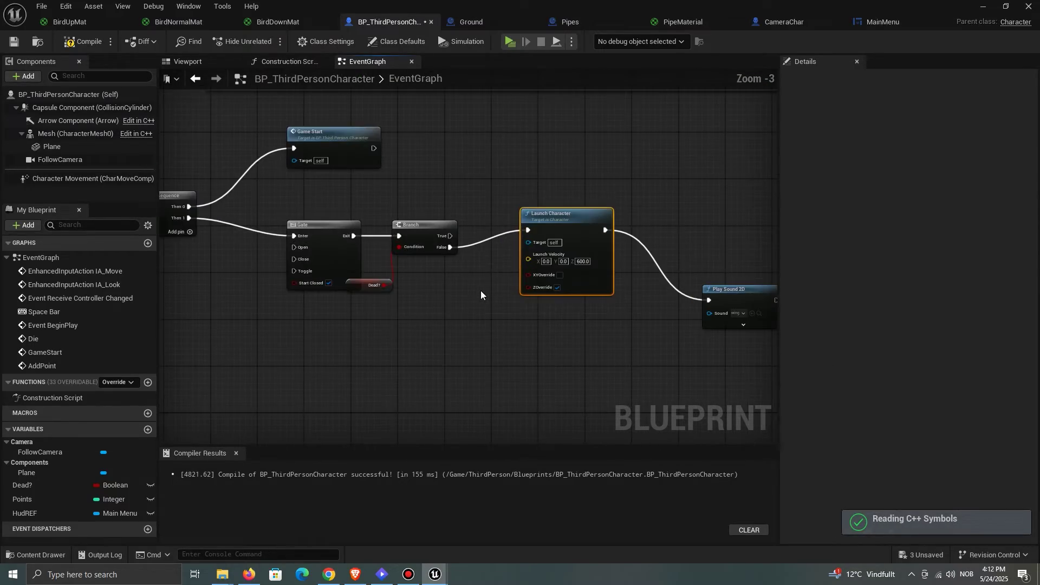
{"action": "left_click_drag", "start_coordinate": [373, 148], "coordinate": [298, 247]}
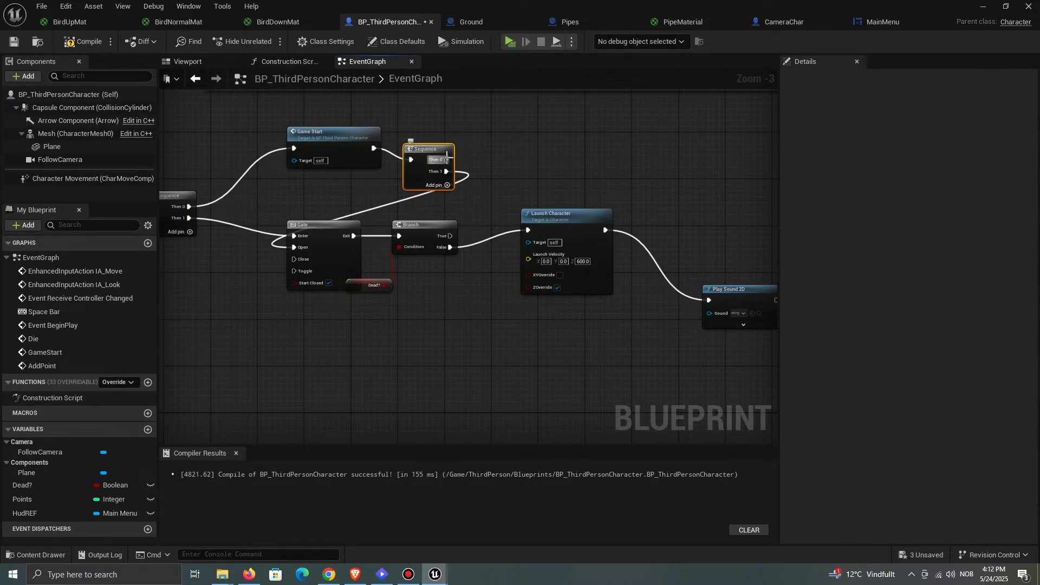
{"action": "right_click_drag", "start_coordinate": [388, 208], "coordinate": [619, 232]}
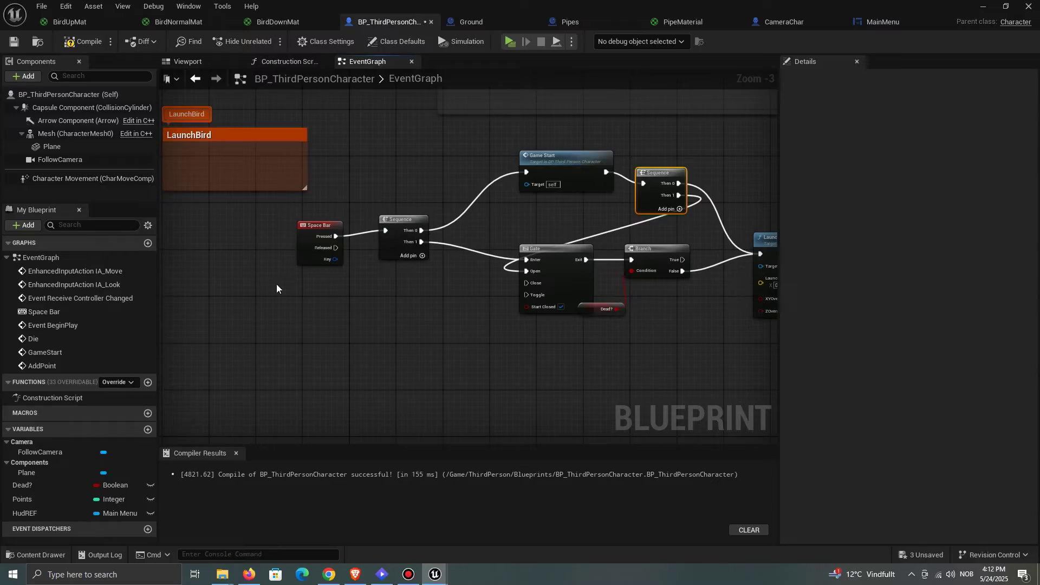
Step: Shift Space Bar and its Sequence away to make room, and insert a Do Once between Then 0 and Game Start
{"action": "left_click_drag", "start_coordinate": [277, 288], "coordinate": [404, 201]}
{"action": "left_click", "coordinate": [343, 227]}
{"action": "type", "text": "do onc"}
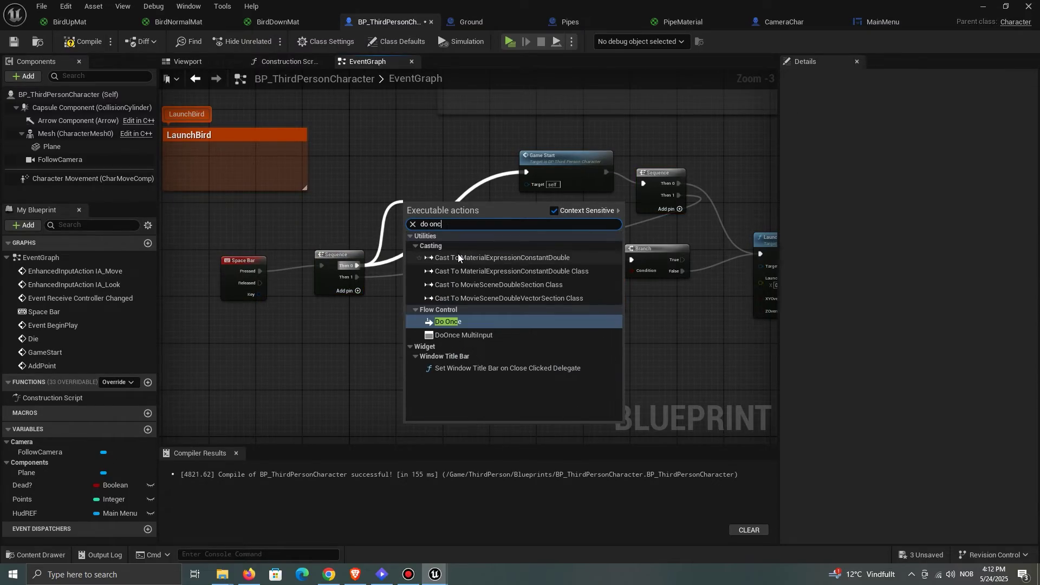
{"action": "left_click", "coordinate": [470, 323]}
{"action": "left_click_drag", "start_coordinate": [434, 214], "coordinate": [425, 179]}
{"action": "right_click_drag", "start_coordinate": [525, 185], "coordinate": [380, 188]}
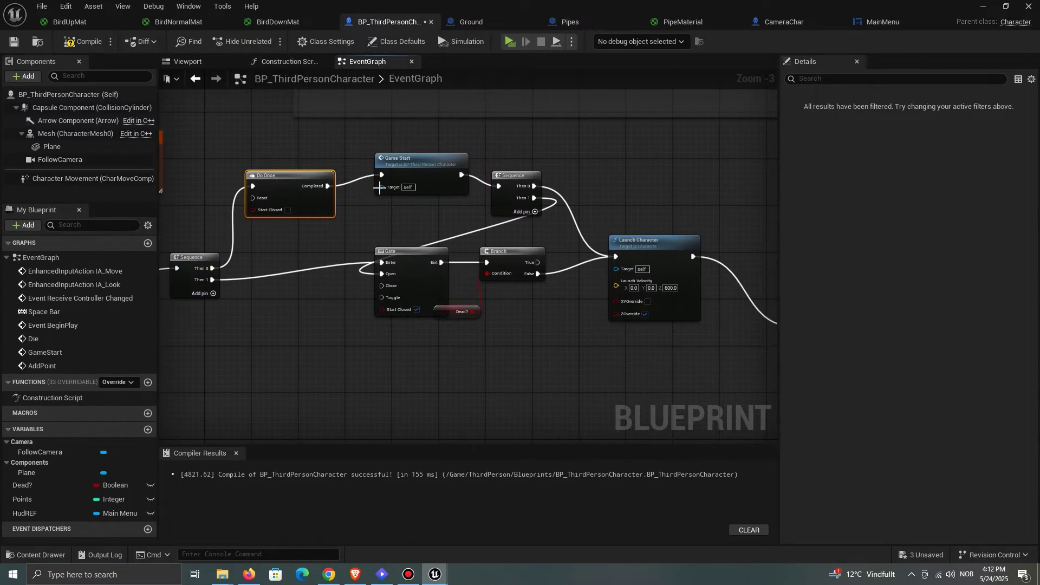
{"action": "scroll", "coordinate": [380, 188], "scroll_direction": "down", "scroll_amount": 1}
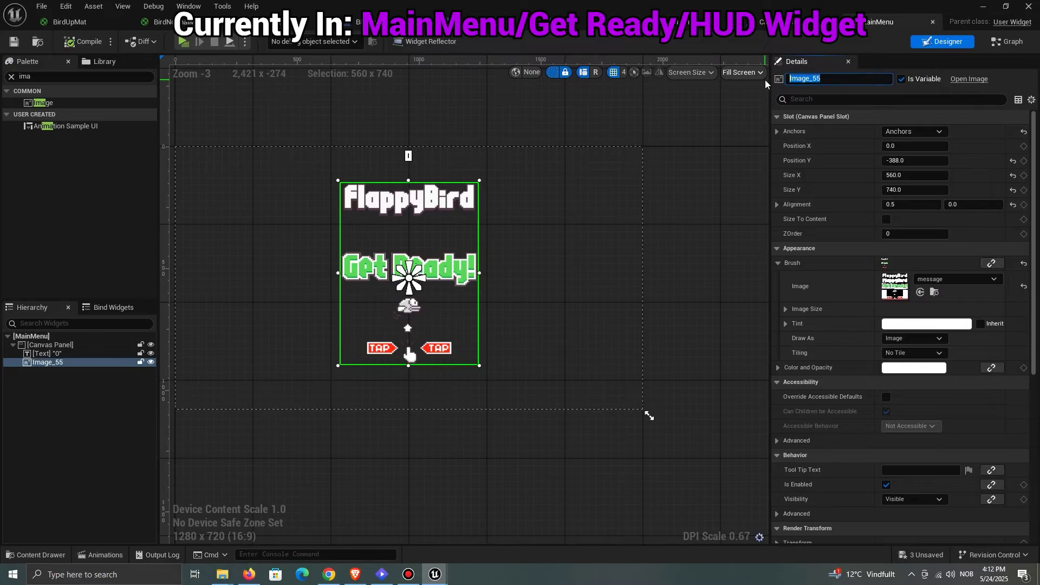
Step: In the MainMenu widget, rename the message image GetReadyImage and the score text ScoreAmount, and save all changed assets
{"action": "type", "text": "GetReadyImage"}
{"action": "key", "text": "Return"}
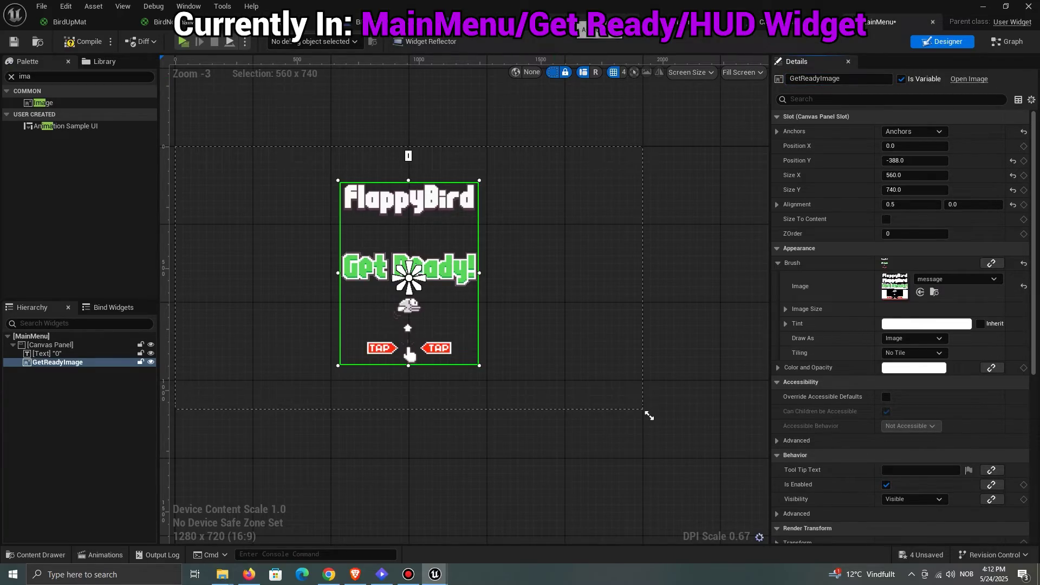
{"action": "left_click", "coordinate": [47, 353]}
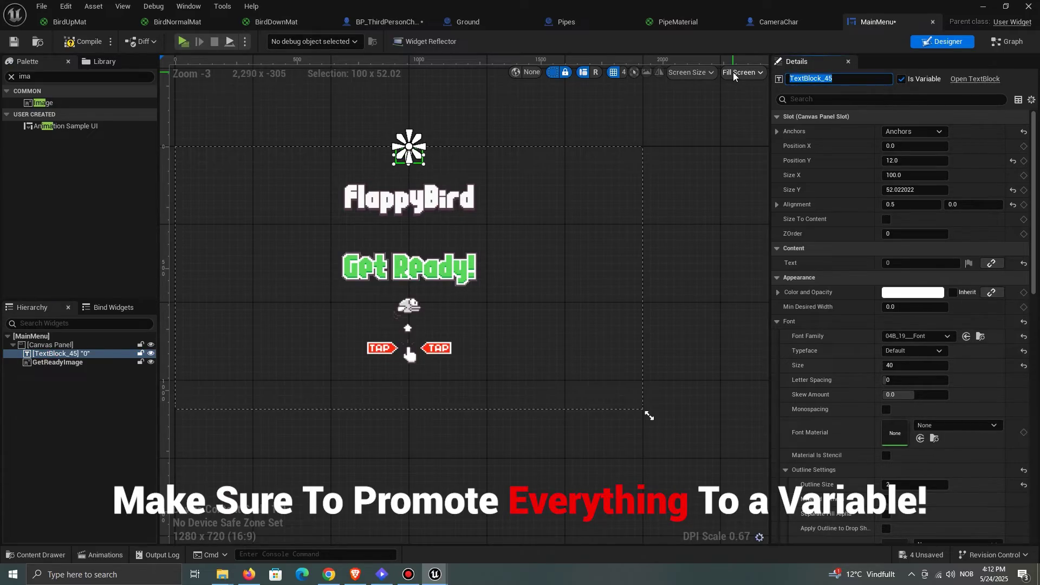
{"action": "type", "text": "ScoreAmount"}
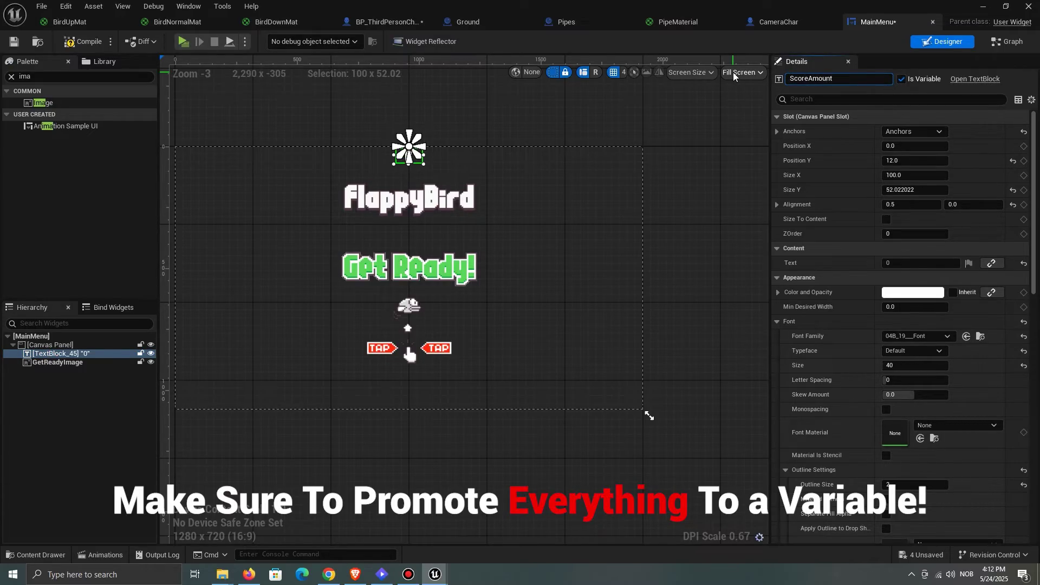
{"action": "left_click", "coordinate": [942, 558]}
{"action": "left_click", "coordinate": [622, 413]}
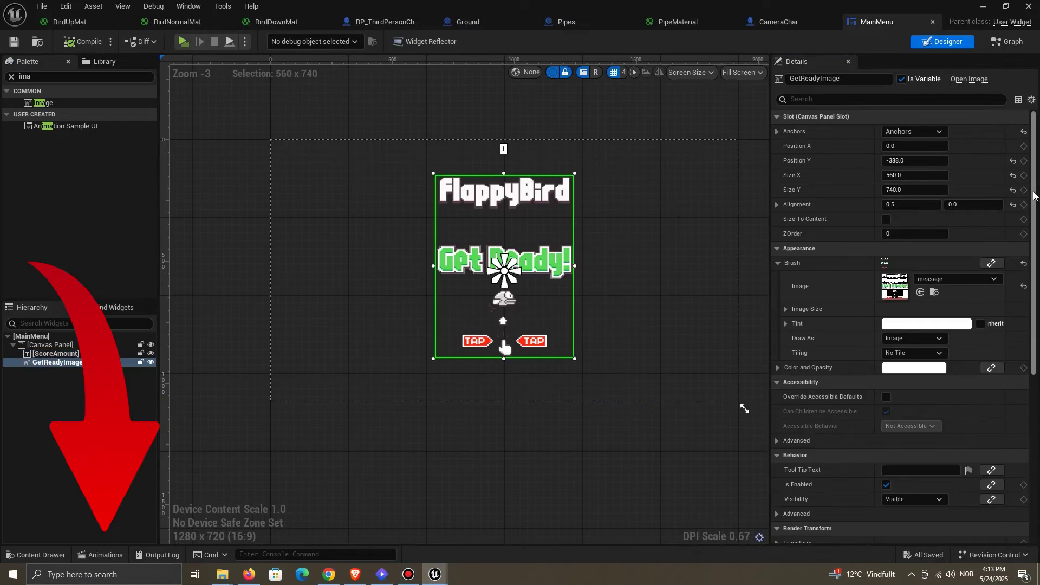
Step: Create a widget animation named GetReadyFade in MainMenu and select it for editing
{"action": "left_click", "coordinate": [89, 556]}
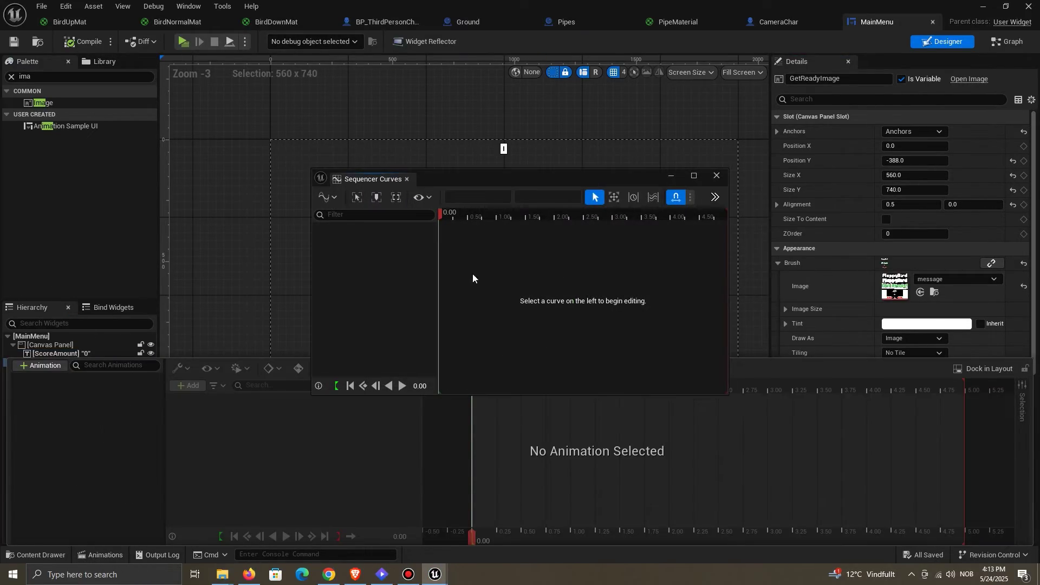
{"action": "left_click", "coordinate": [117, 405]}
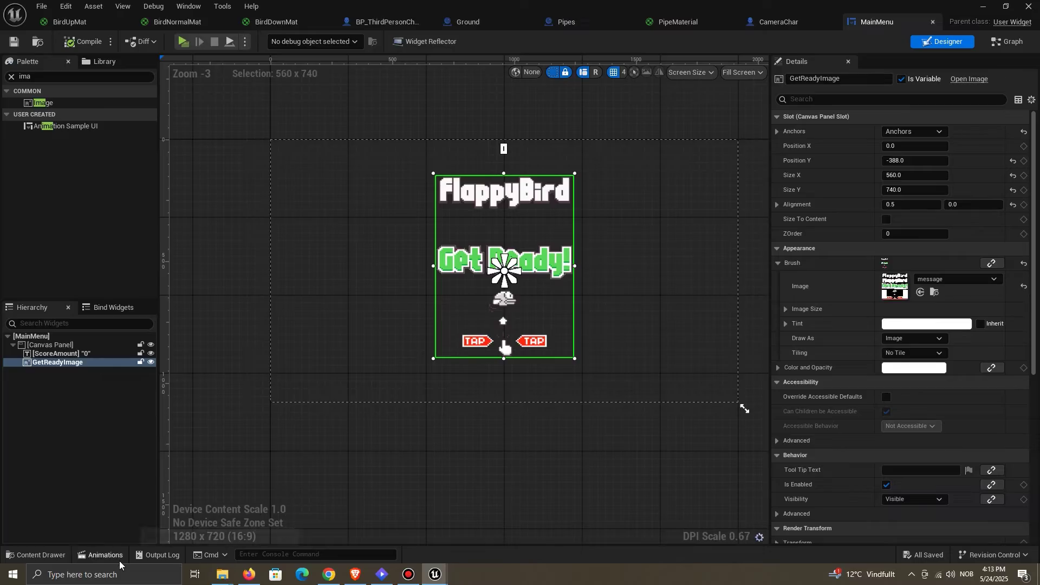
{"action": "left_click", "coordinate": [98, 556]}
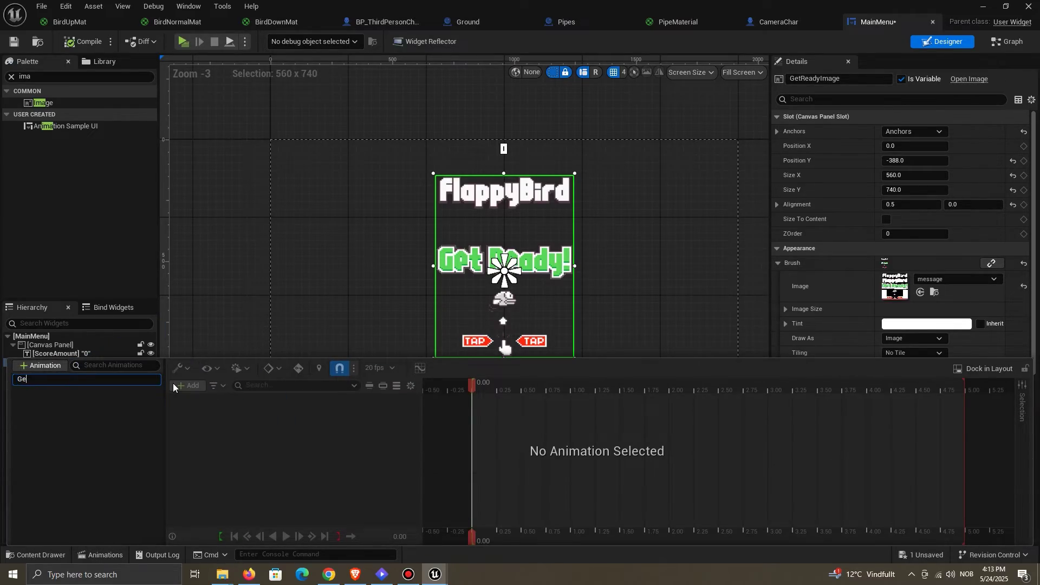
{"action": "type", "text": "GetReadyFade"}
{"action": "key", "text": "Return"}
{"action": "left_click", "coordinate": [35, 377]}
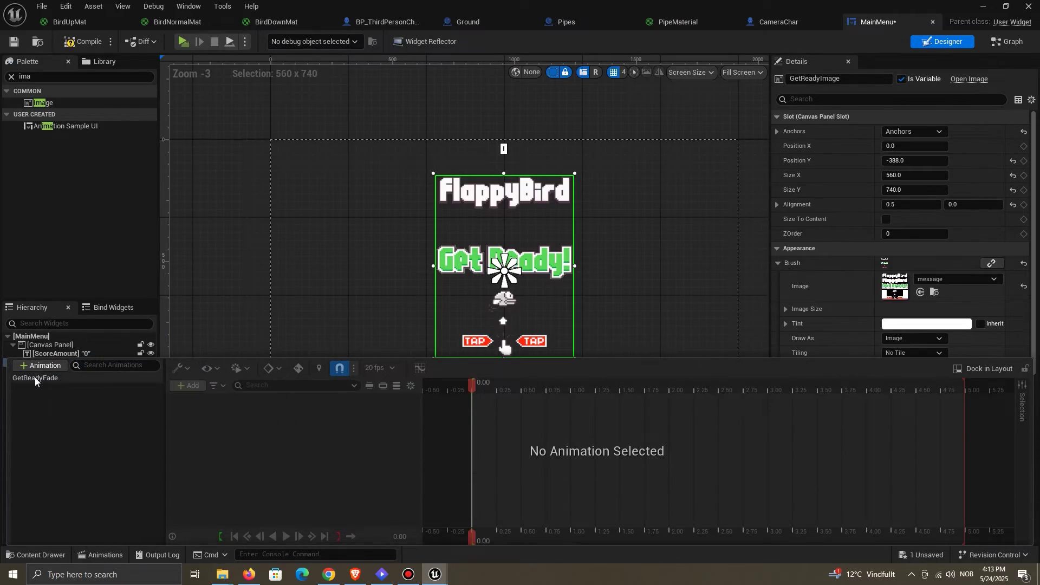
Step: Add GetReadyImage to the GetReadyFade animation with a Color and Opacity track
{"action": "left_click", "coordinate": [188, 385]}
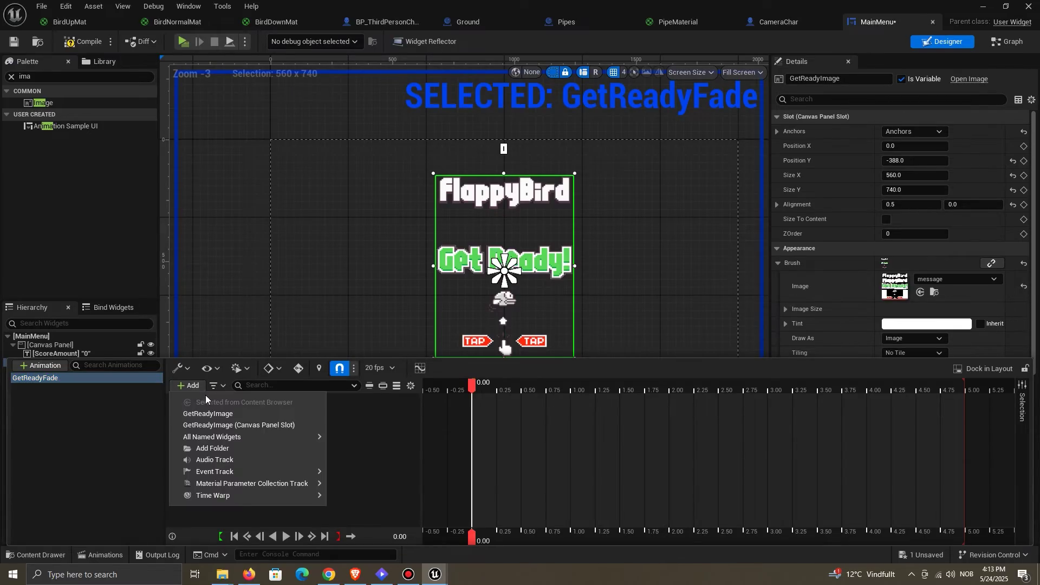
{"action": "left_click", "coordinate": [219, 413]}
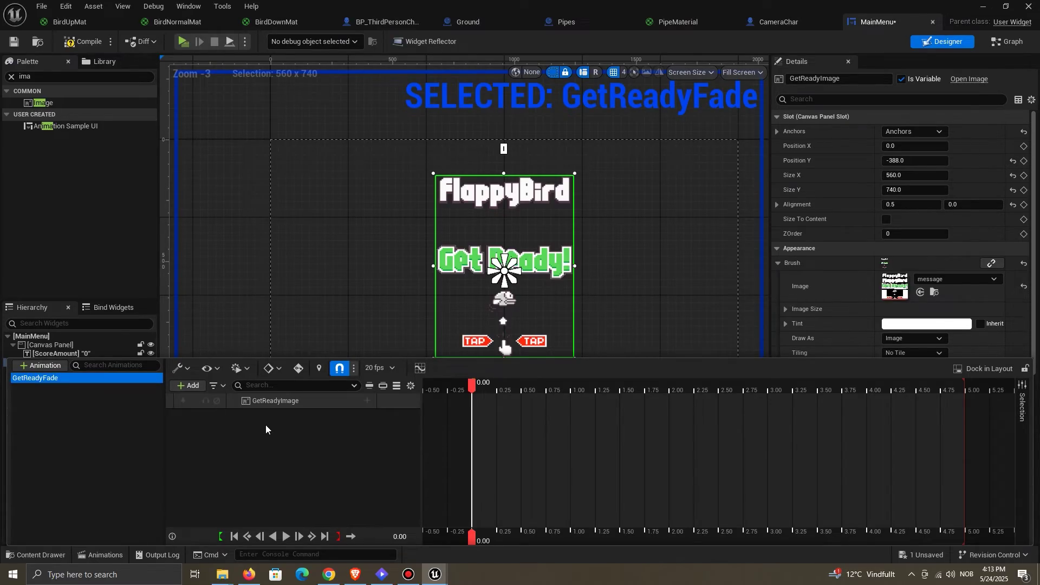
{"action": "left_click", "coordinate": [370, 403]}
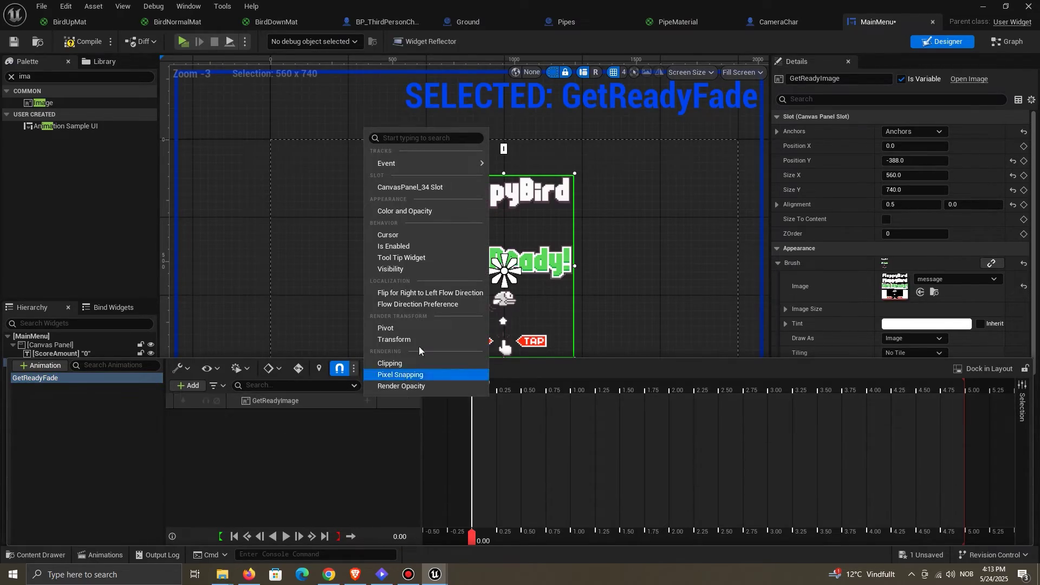
{"action": "left_click", "coordinate": [432, 211]}
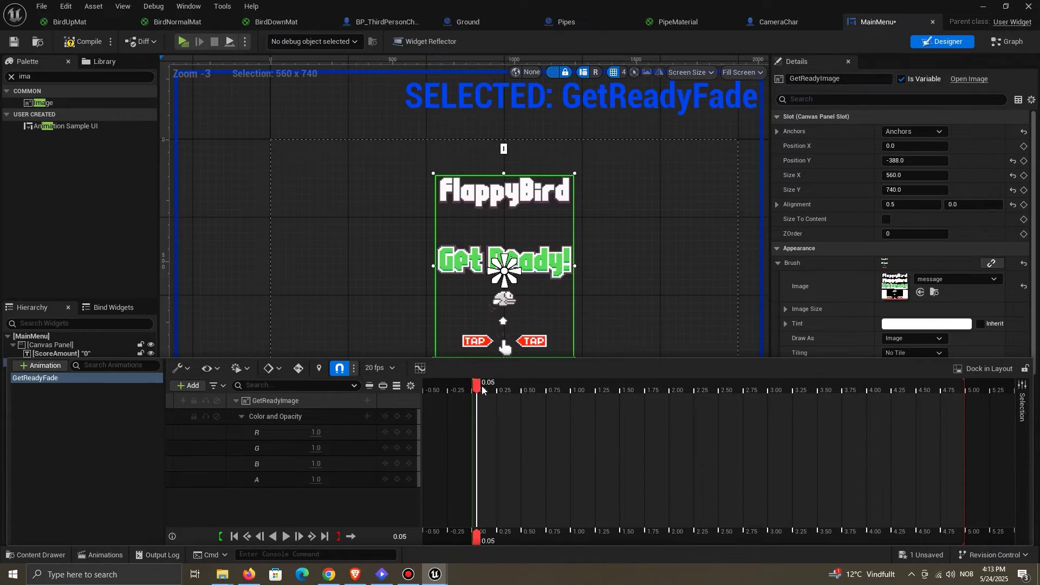
Step: Fade GetReadyImage's alpha to 0 over the first 0.20 seconds of the animation, and compile and save the widget
{"action": "left_click", "coordinate": [317, 479]}
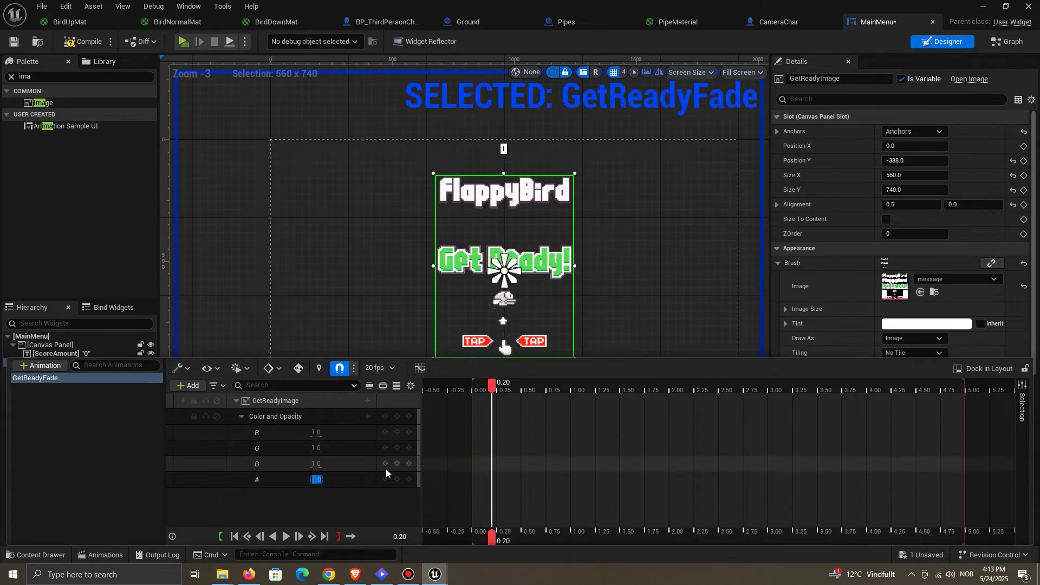
{"action": "type", "text": "0"}
{"action": "key", "text": "Return"}
{"action": "left_click_drag", "start_coordinate": [490, 385], "coordinate": [470, 387]}
{"action": "left_click", "coordinate": [84, 42]}
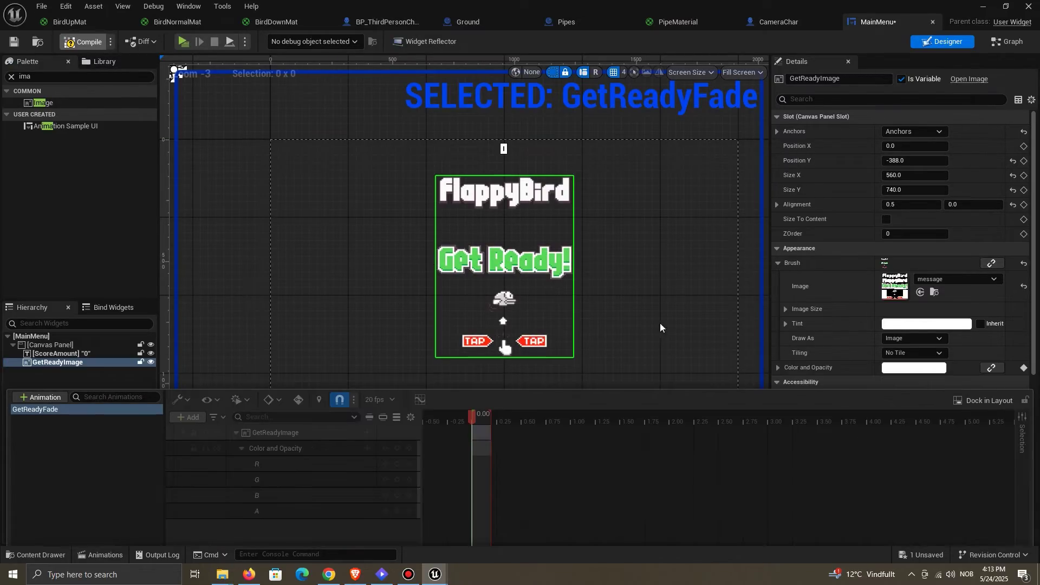
{"action": "left_click", "coordinate": [924, 555]}
{"action": "left_click", "coordinate": [606, 410]}
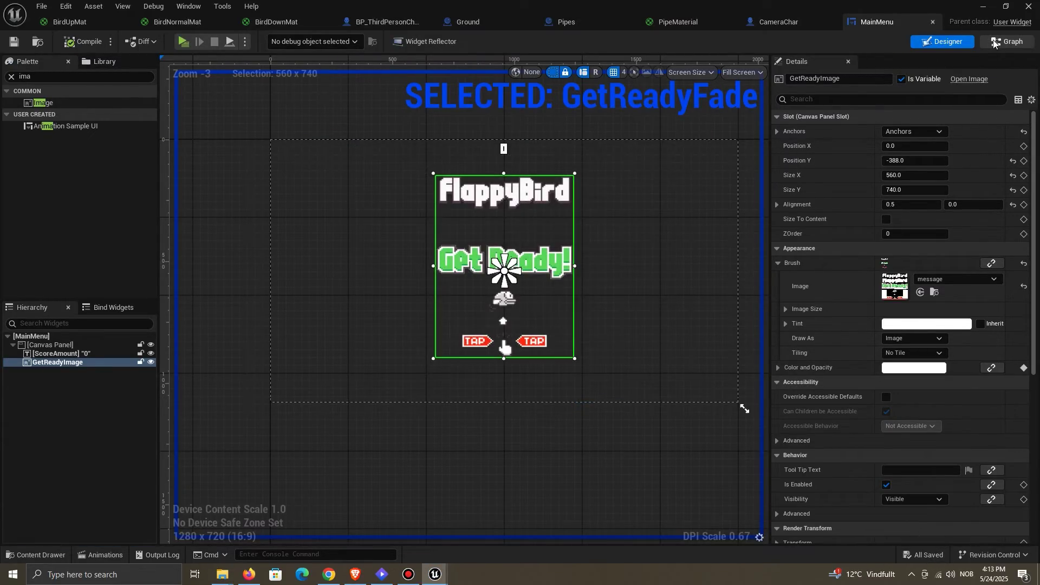
Step: Add a custom event named GameStartWidget to the MainMenu widget's event graph
{"action": "left_click", "coordinate": [1008, 41]}
{"action": "right_click_drag", "start_coordinate": [628, 224], "coordinate": [521, 253]}
{"action": "right_click", "coordinate": [638, 267]}
{"action": "type", "text": "c"}
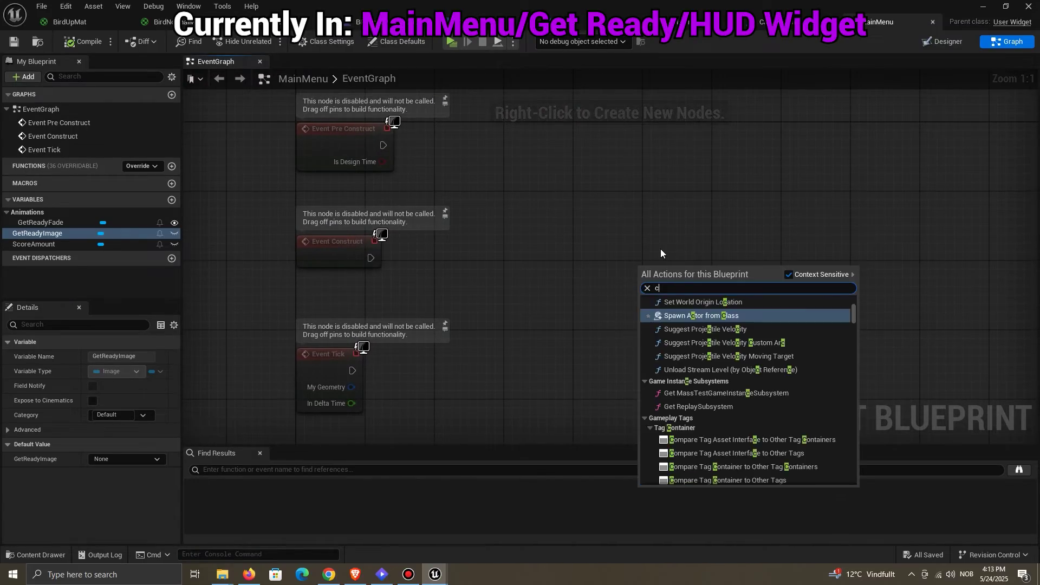
{"action": "type", "text": "ustom eve"}
{"action": "left_click", "coordinate": [700, 308]}
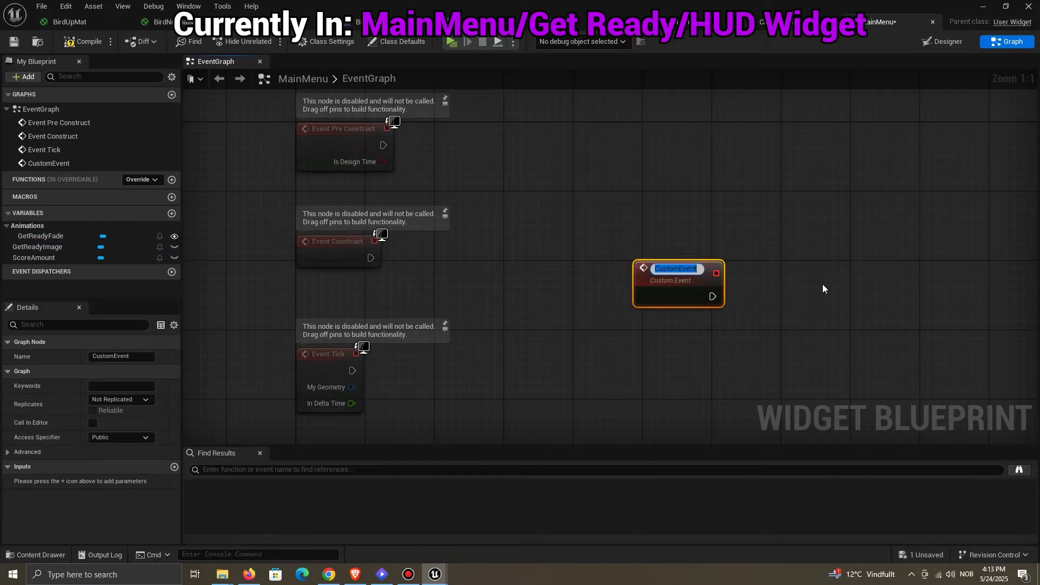
{"action": "type", "text": "GameStart"}
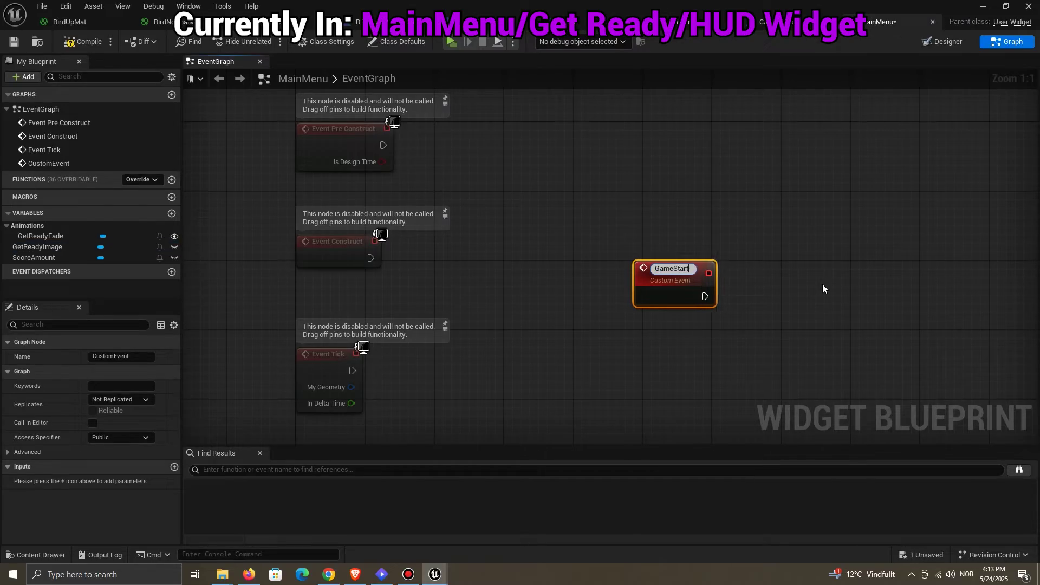
{"action": "type", "text": "Widget"}
{"action": "key", "text": "Return"}
Step: Make GameStartWidget run a Play Animation node that uses GetReadyFade as its animation
{"action": "right_click_drag", "start_coordinate": [822, 283], "coordinate": [540, 246]}
{"action": "left_click_drag", "start_coordinate": [68, 234], "coordinate": [560, 184]}
{"action": "left_click", "coordinate": [508, 168]}
{"action": "type", "text": "play ani"}
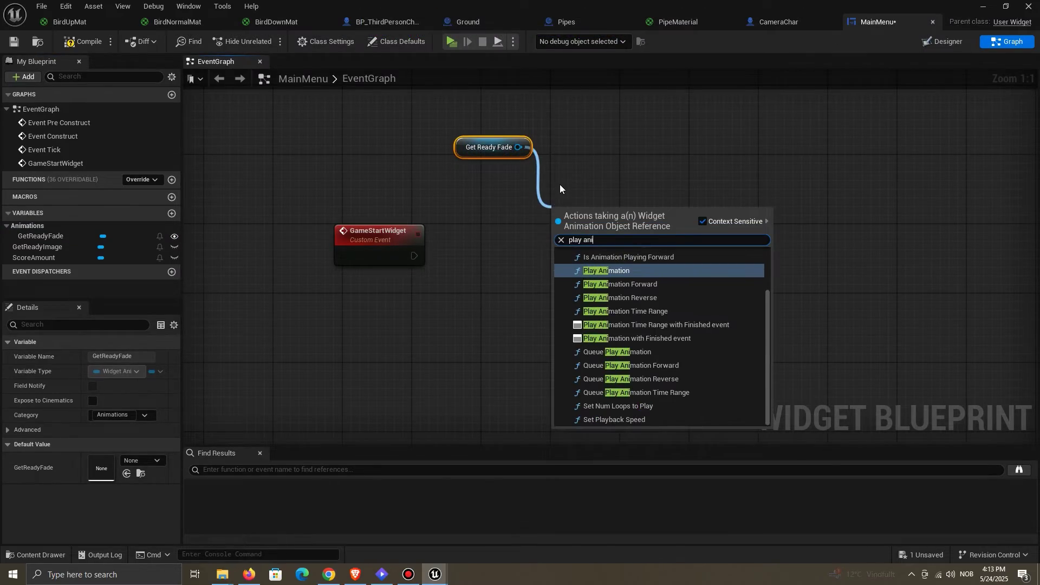
{"action": "left_click", "coordinate": [623, 270]}
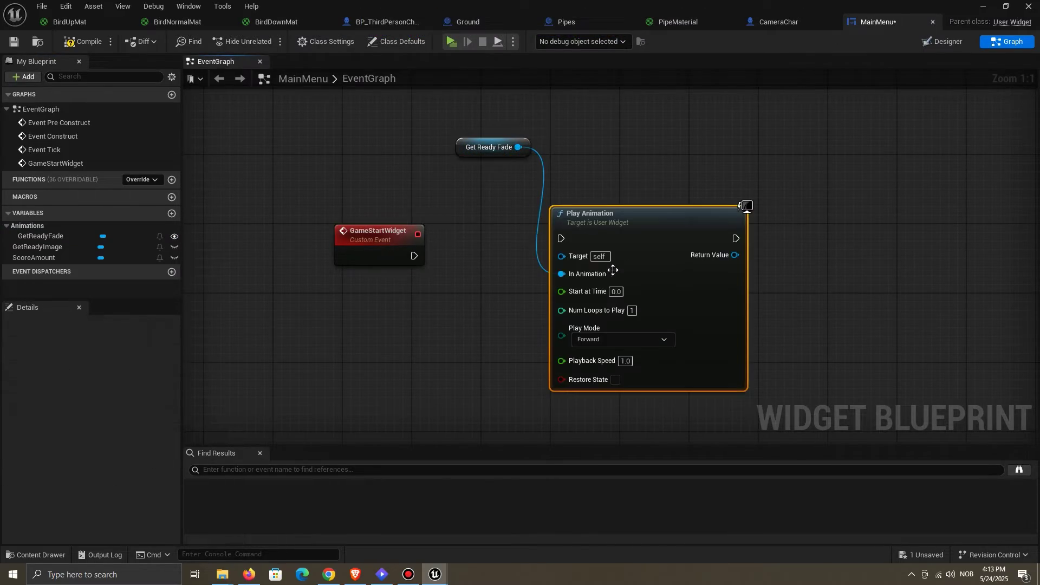
{"action": "left_click_drag", "start_coordinate": [408, 256], "coordinate": [563, 239]}
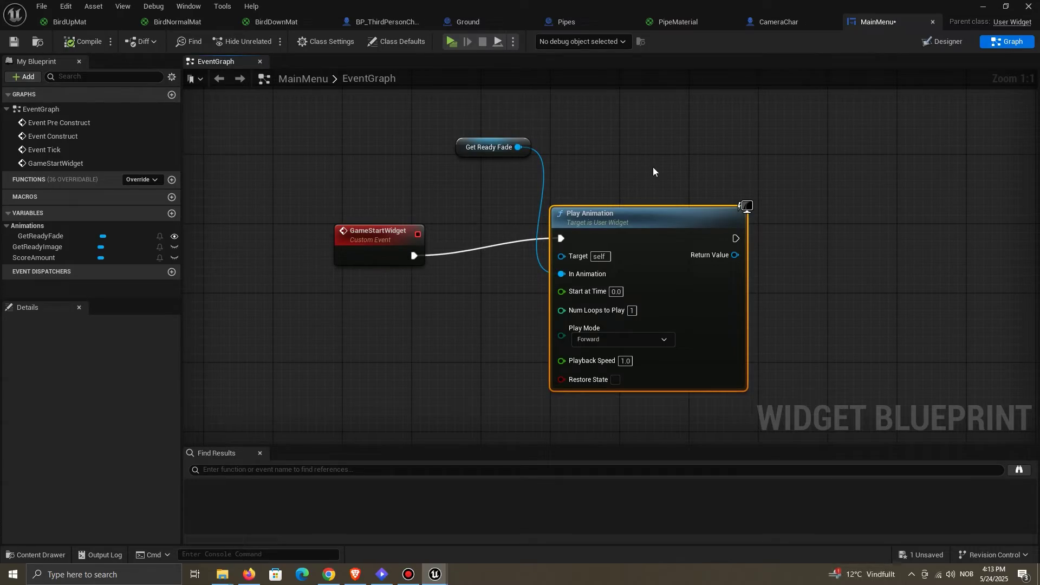
{"action": "scroll", "coordinate": [650, 200], "scroll_direction": "down", "scroll_amount": 2}
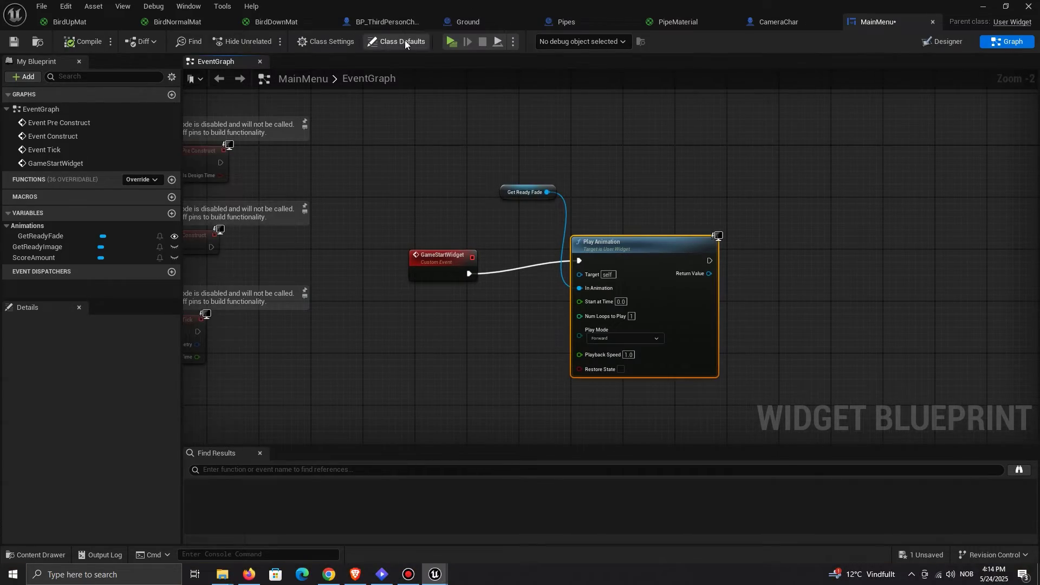
Step: In BP_ThirdPersonCharacter, add a Set Input Mode Game Only node after Game Start, with Get Player Controller supplying its player controller
{"action": "left_click", "coordinate": [399, 27]}
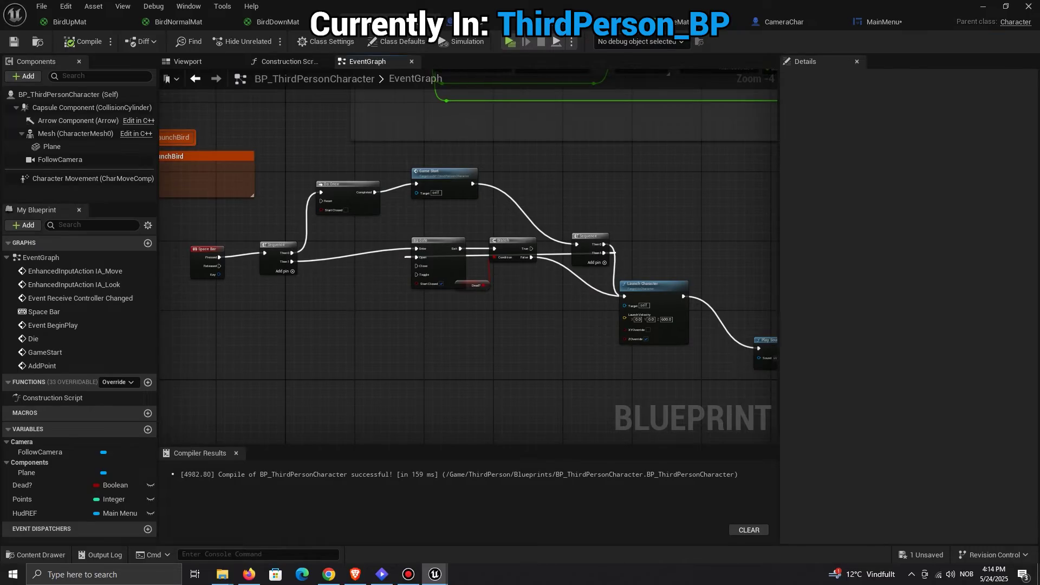
{"action": "scroll", "coordinate": [469, 222], "scroll_direction": "up", "scroll_amount": 2}
{"action": "left_click_drag", "start_coordinate": [431, 211], "coordinate": [466, 219]}
{"action": "type", "text": "set input mod"}
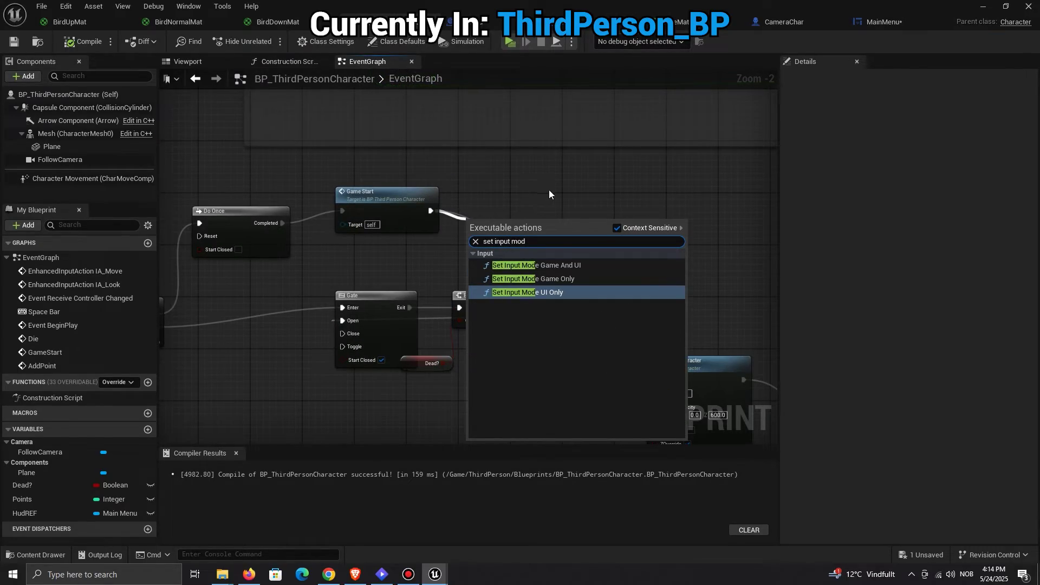
{"action": "left_click", "coordinate": [564, 277]}
{"action": "left_click_drag", "start_coordinate": [524, 224], "coordinate": [439, 255]}
{"action": "type", "text": "get player con"}
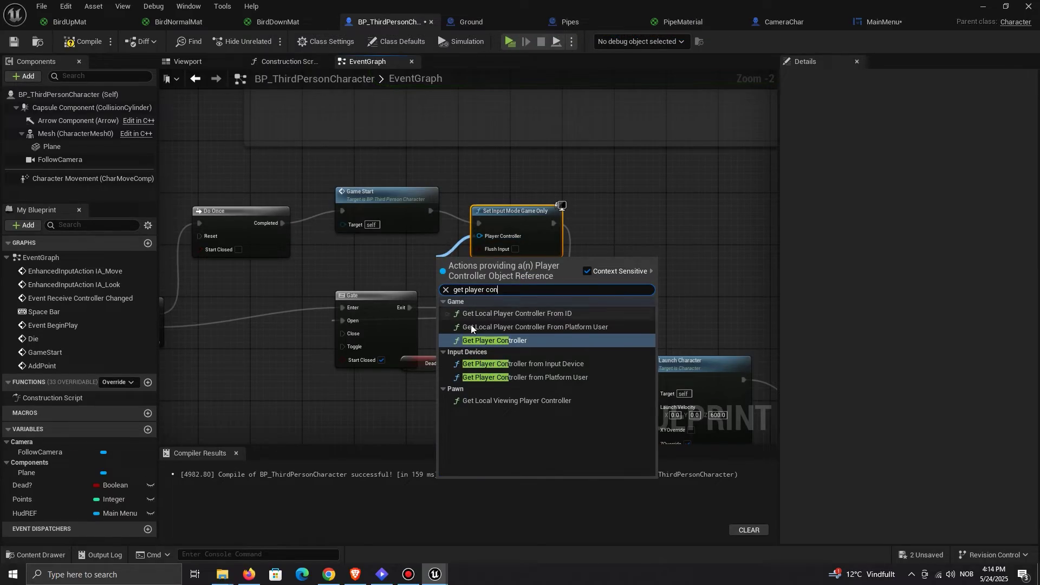
{"action": "left_click", "coordinate": [477, 340]}
{"action": "left_click_drag", "start_coordinate": [457, 258], "coordinate": [333, 257]}
Step: Add a Left Mouse Button event and wire its Pressed output into the Sequence that the Space Bar event triggers
{"action": "right_click_drag", "start_coordinate": [168, 375], "coordinate": [359, 371]}
{"action": "right_click", "coordinate": [359, 371]}
{"action": "type", "text": "mouse"}
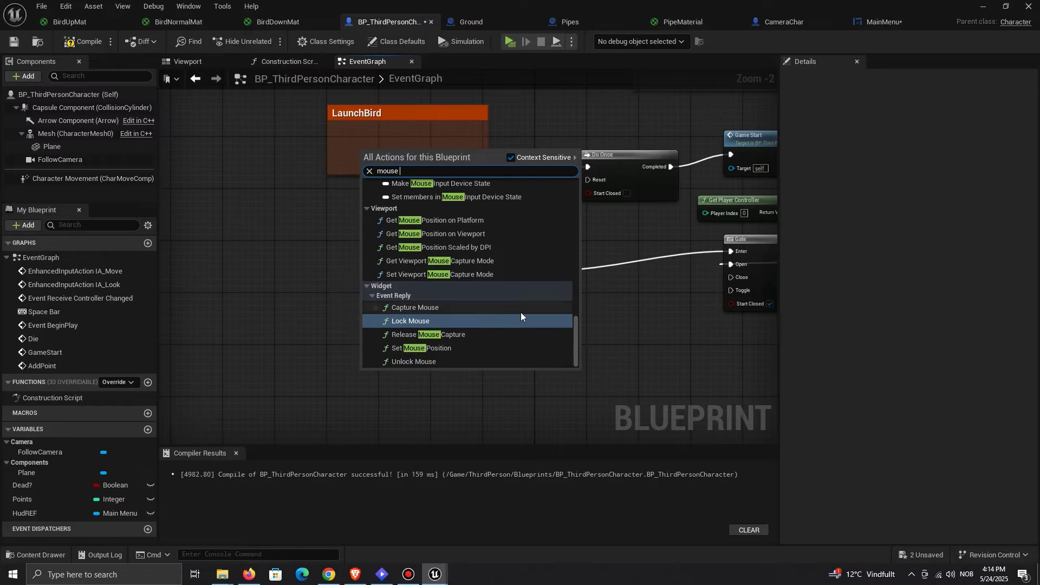
{"action": "scroll", "coordinate": [521, 312], "scroll_direction": "up", "scroll_amount": 5}
{"action": "left_click_drag", "start_coordinate": [575, 299], "coordinate": [575, 230]}
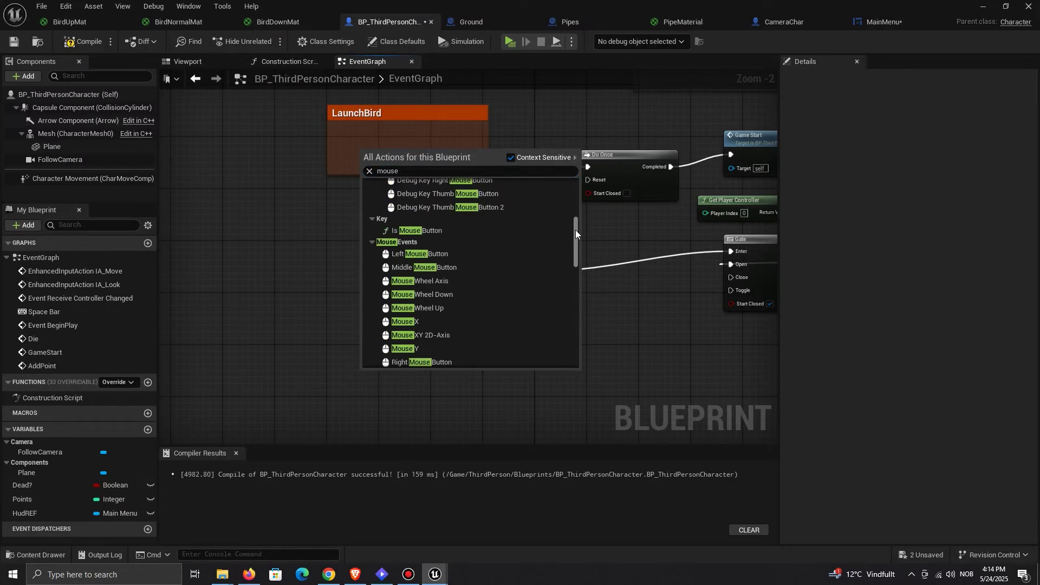
{"action": "scroll", "coordinate": [575, 230], "scroll_direction": "down", "scroll_amount": 2}
{"action": "left_click", "coordinate": [457, 217]}
{"action": "left_click_drag", "start_coordinate": [421, 388], "coordinate": [503, 258]}
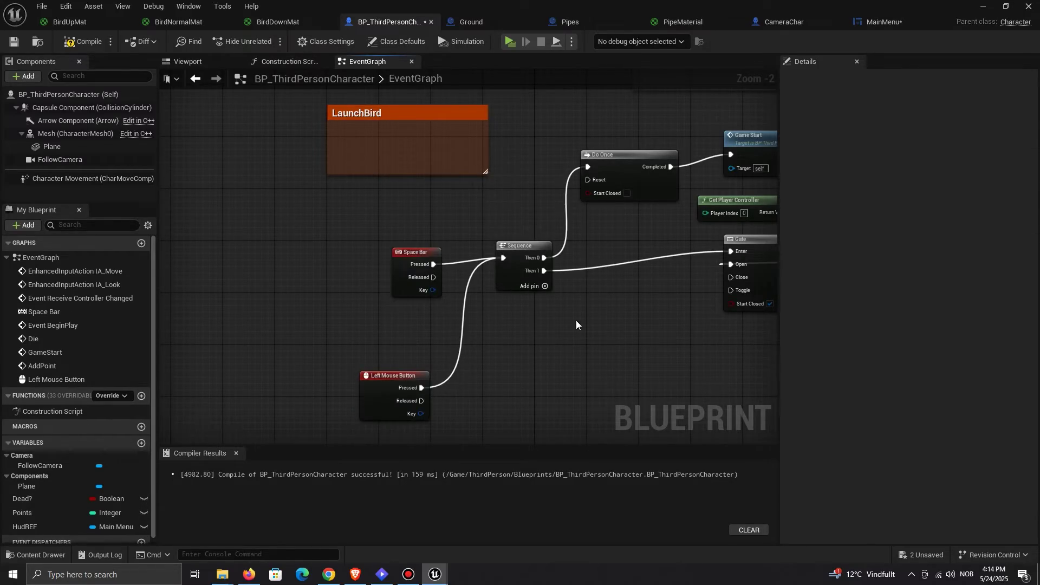
Step: Call Game Start Widget on HudREF between the Do Once and Game Start nodes, and save all changes
{"action": "scroll", "coordinate": [576, 320], "scroll_direction": "down", "scroll_amount": 1}
{"action": "right_click_drag", "start_coordinate": [577, 320], "coordinate": [413, 294]}
{"action": "right_click_drag", "start_coordinate": [463, 165], "coordinate": [250, 179]}
{"action": "left_click", "coordinate": [249, 179]}
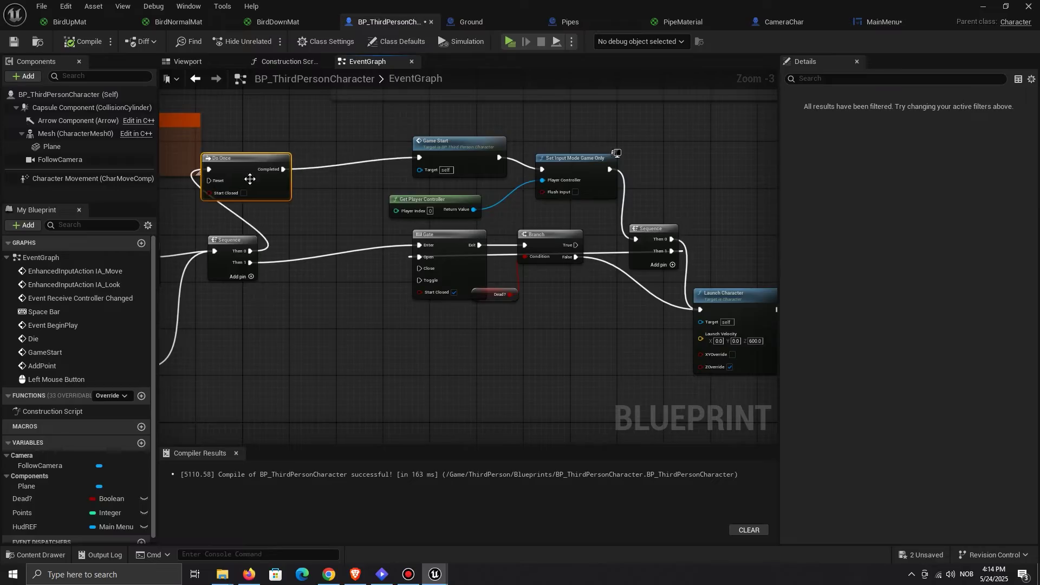
{"action": "scroll", "coordinate": [64, 471], "scroll_direction": "down", "scroll_amount": 1}
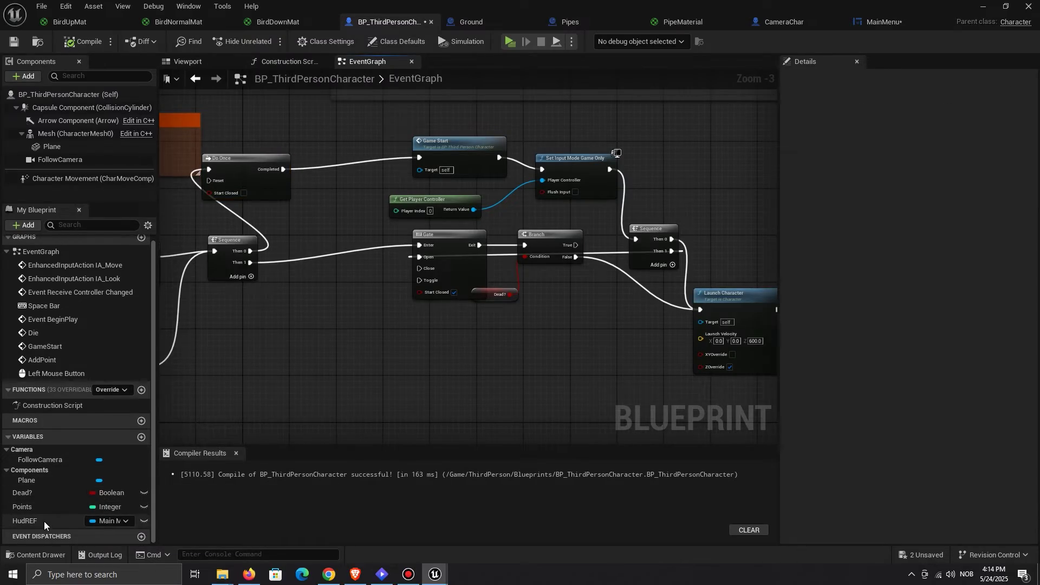
{"action": "left_click_drag", "start_coordinate": [44, 521], "coordinate": [318, 137]}
{"action": "type", "text": "games"}
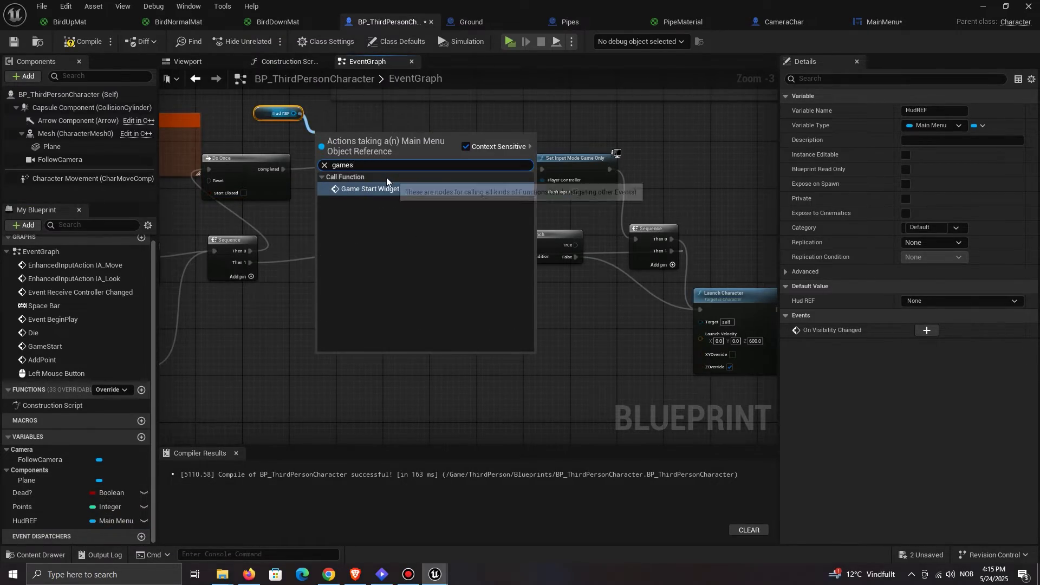
{"action": "left_click", "coordinate": [386, 188]}
{"action": "left_click_drag", "start_coordinate": [283, 169], "coordinate": [320, 163]}
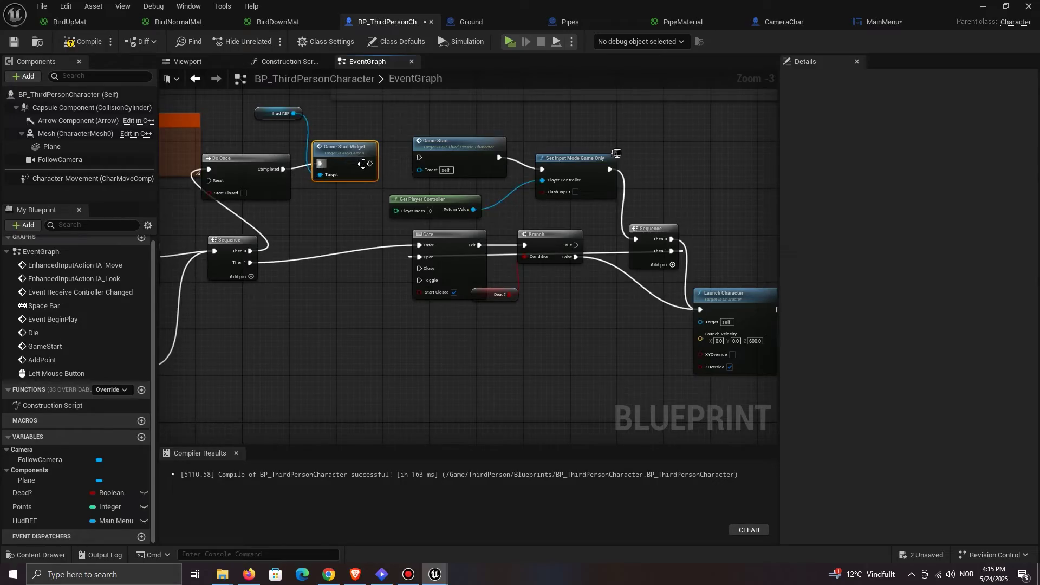
{"action": "left_click", "coordinate": [933, 549]}
{"action": "left_click", "coordinate": [600, 407]}
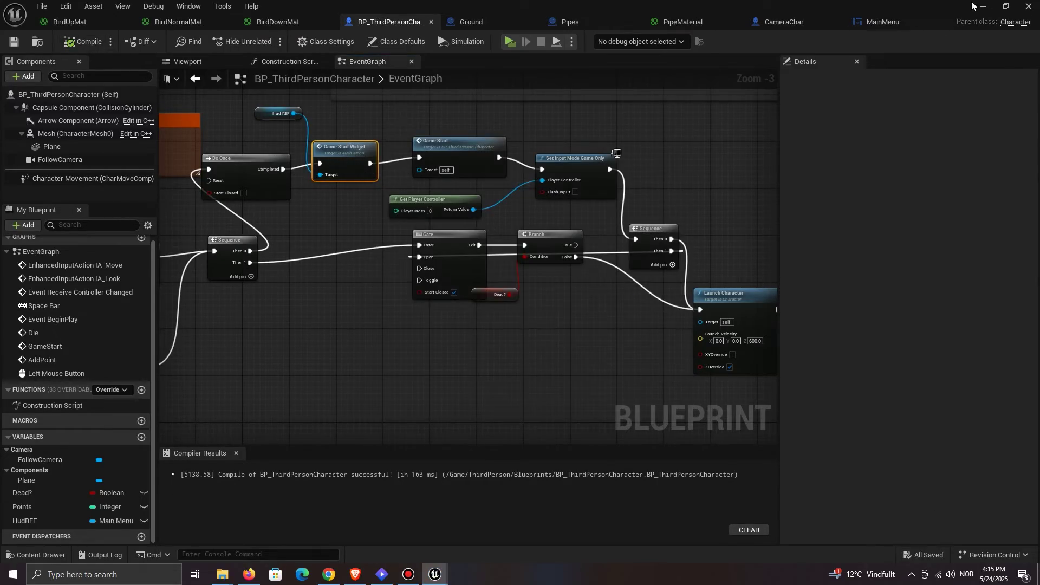
Step: Insert a Set Show Mouse Cursor node after Set Input Mode Game Only, targeting the player controller
{"action": "right_click_drag", "start_coordinate": [462, 321], "coordinate": [594, 319]}
{"action": "right_click_drag", "start_coordinate": [527, 311], "coordinate": [327, 294]}
{"action": "left_click_drag", "start_coordinate": [584, 210], "coordinate": [622, 216]}
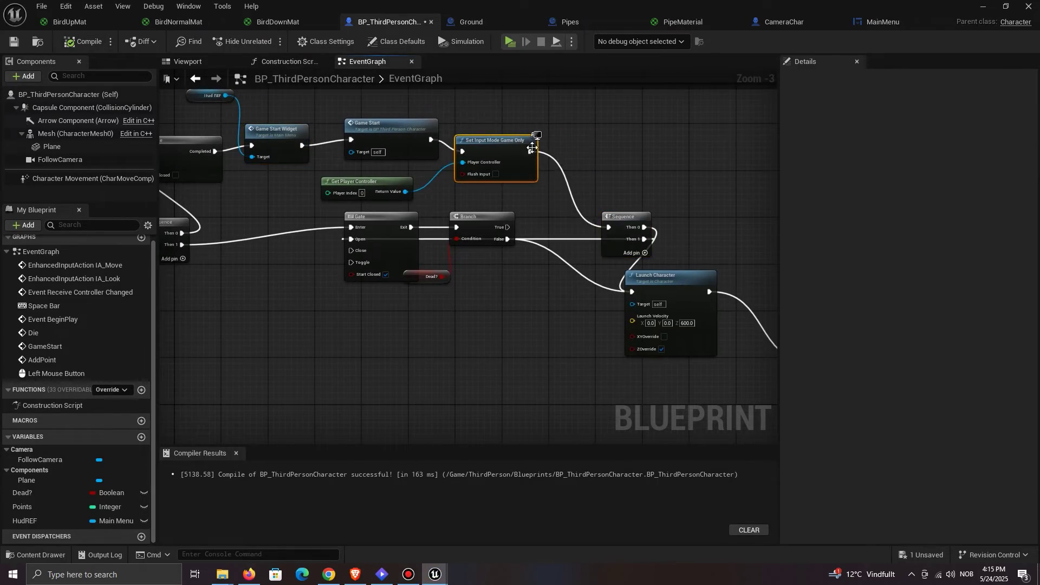
{"action": "left_click_drag", "start_coordinate": [532, 148], "coordinate": [580, 134]}
{"action": "type", "text": "set show mous"}
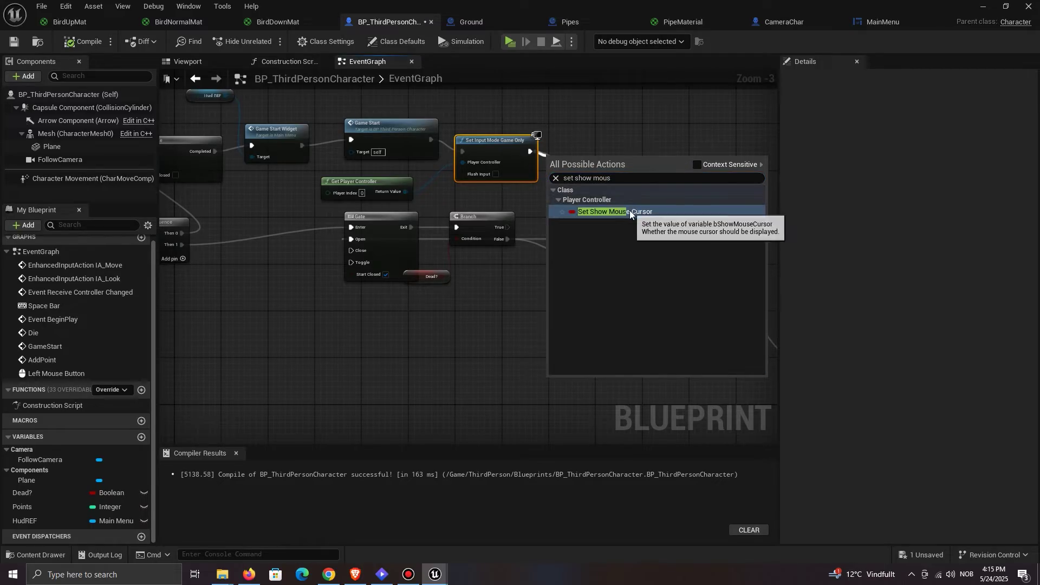
{"action": "left_click", "coordinate": [629, 210]}
{"action": "left_click_drag", "start_coordinate": [568, 187], "coordinate": [405, 192]}
{"action": "scroll", "coordinate": [255, 208], "scroll_direction": "down", "scroll_amount": 2}
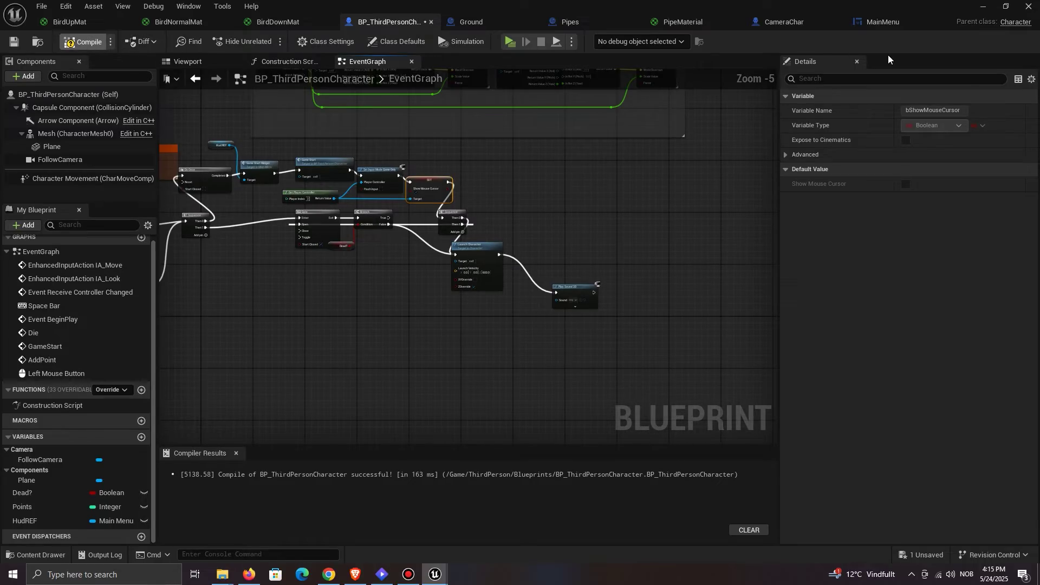
Step: In the Pipes blueprint, call Add Point on the cast third-person character after the PointBox overlap's Do Once
{"action": "left_click", "coordinate": [585, 25]}
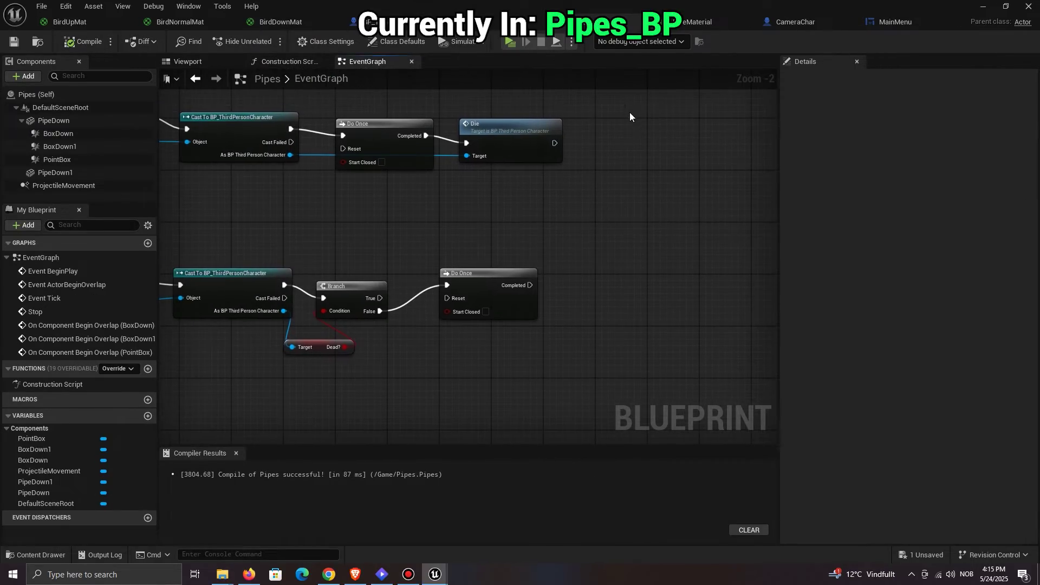
{"action": "right_click_drag", "start_coordinate": [559, 262], "coordinate": [632, 227]}
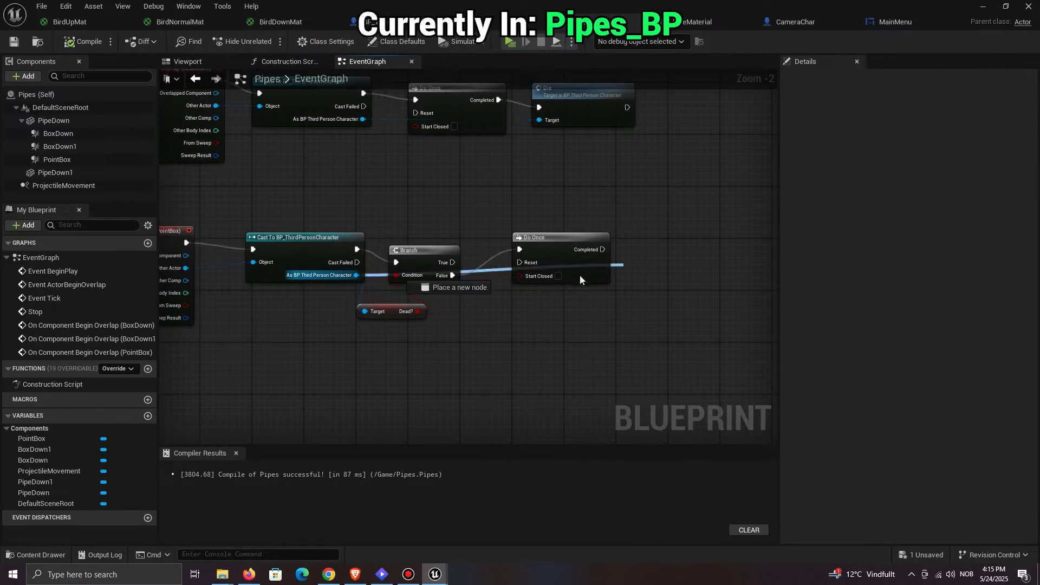
{"action": "left_click_drag", "start_coordinate": [580, 277], "coordinate": [618, 276]}
{"action": "type", "text": "addp"}
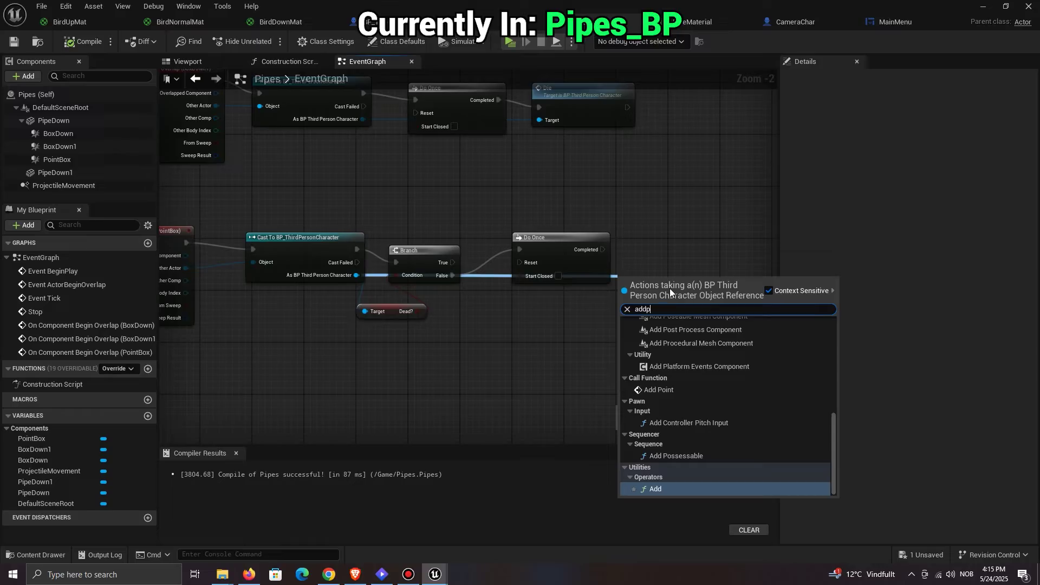
{"action": "type", "text": "oi"}
{"action": "left_click", "coordinate": [688, 363]}
{"action": "left_click_drag", "start_coordinate": [665, 283], "coordinate": [643, 264]}
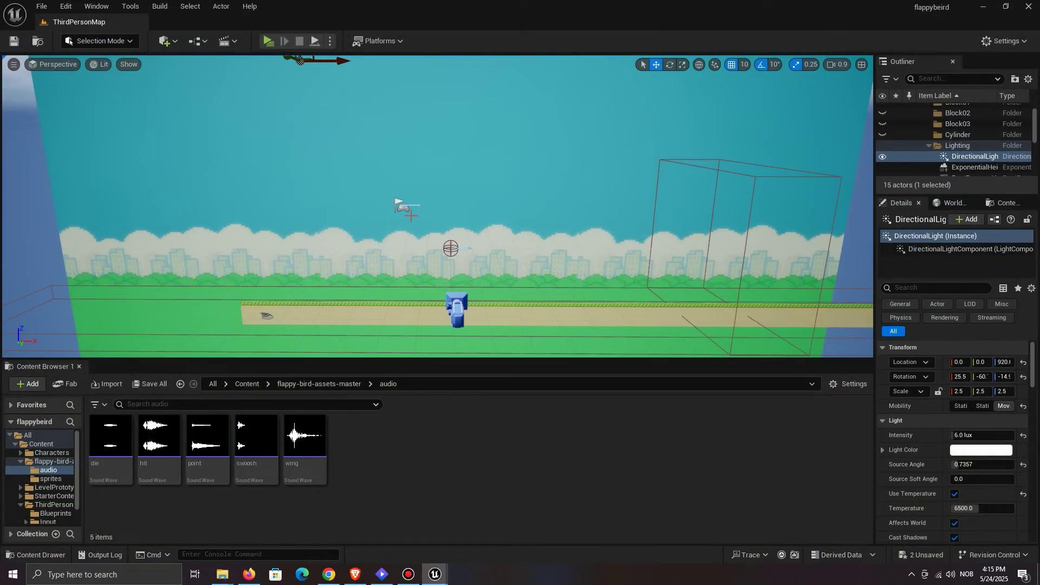
Step: Move PlayerStart back along its X axis in the level and play-test the bird's flapping with the mouse
{"action": "left_click", "coordinate": [401, 205]}
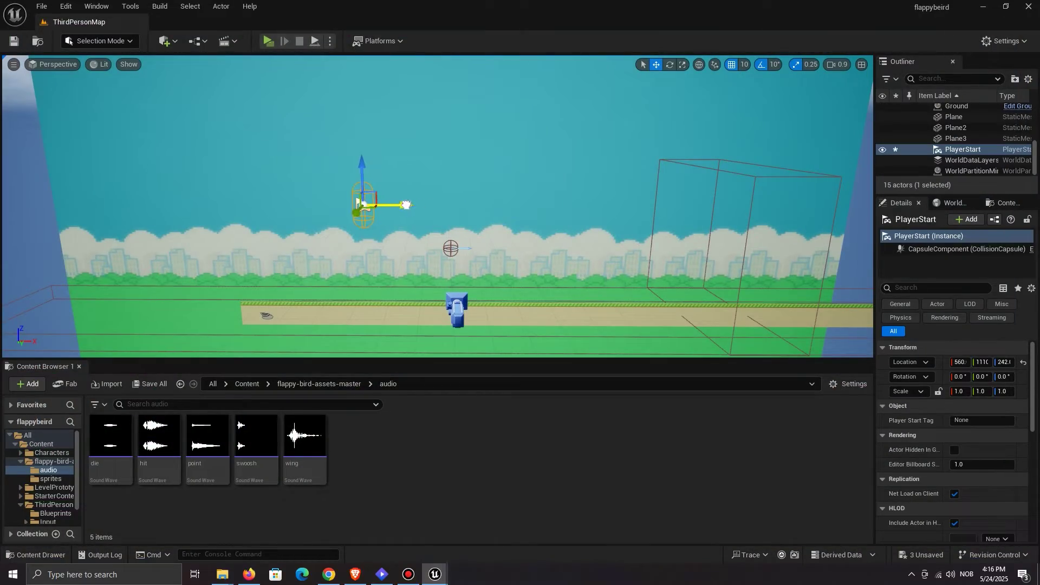
{"action": "left_click", "coordinate": [269, 41]}
{"action": "left_click", "coordinate": [1020, 235]}
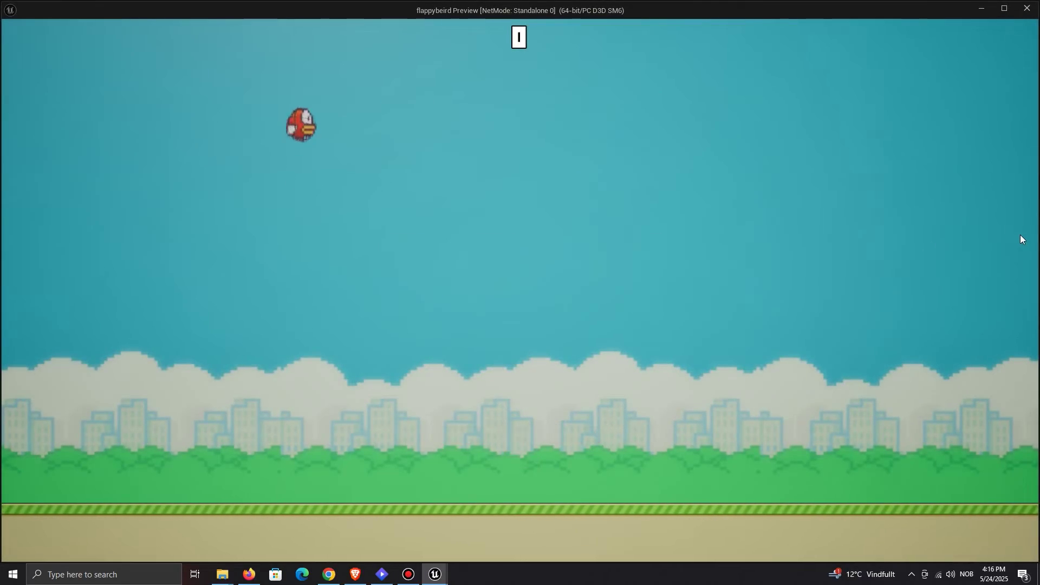
{"action": "left_click", "coordinate": [1020, 235]}
{"action": "left_click", "coordinate": [628, 334]}
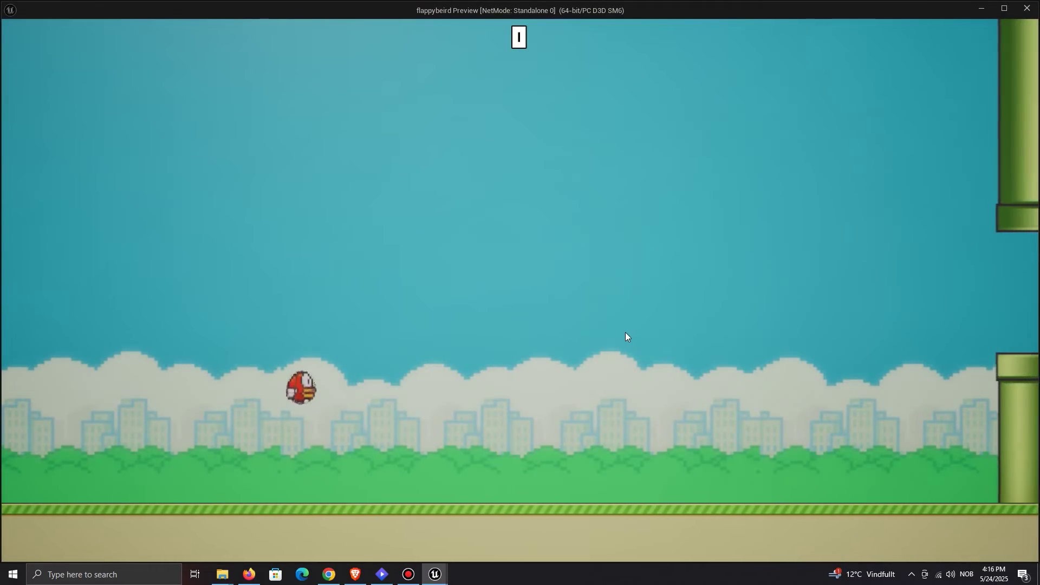
{"action": "left_click", "coordinate": [622, 332]}
{"action": "left_click", "coordinate": [620, 333]}
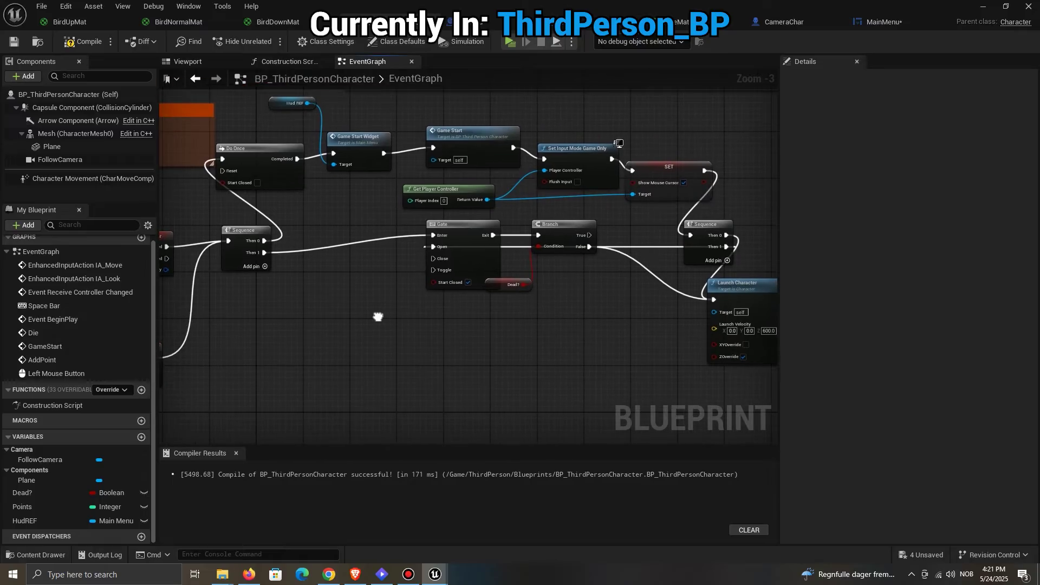
Step: In BP_ThirdPersonCharacter, insert a Do Once node between the input Sequence's Then 1 output and the Gate's Enter input
{"action": "left_click_drag", "start_coordinate": [264, 253], "coordinate": [299, 258]}
{"action": "type", "text": "do once"}
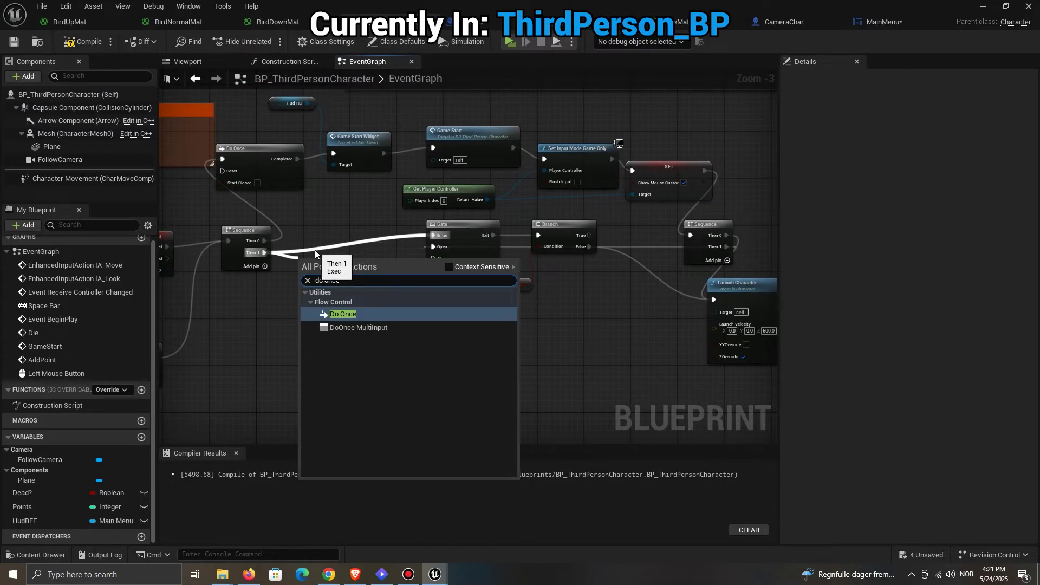
{"action": "key", "text": "Return"}
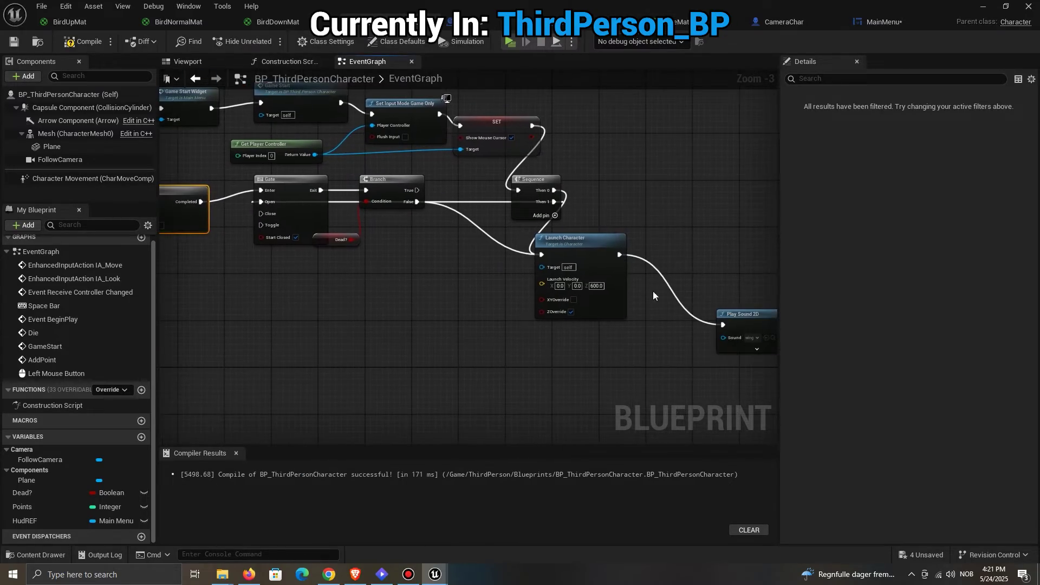
Step: Add a 0.1-second Delay after Play Sound 2D and wire its Completed output back to the new Do Once's Reset
{"action": "right_click_drag", "start_coordinate": [754, 308], "coordinate": [595, 275]}
{"action": "left_click_drag", "start_coordinate": [630, 290], "coordinate": [661, 290]}
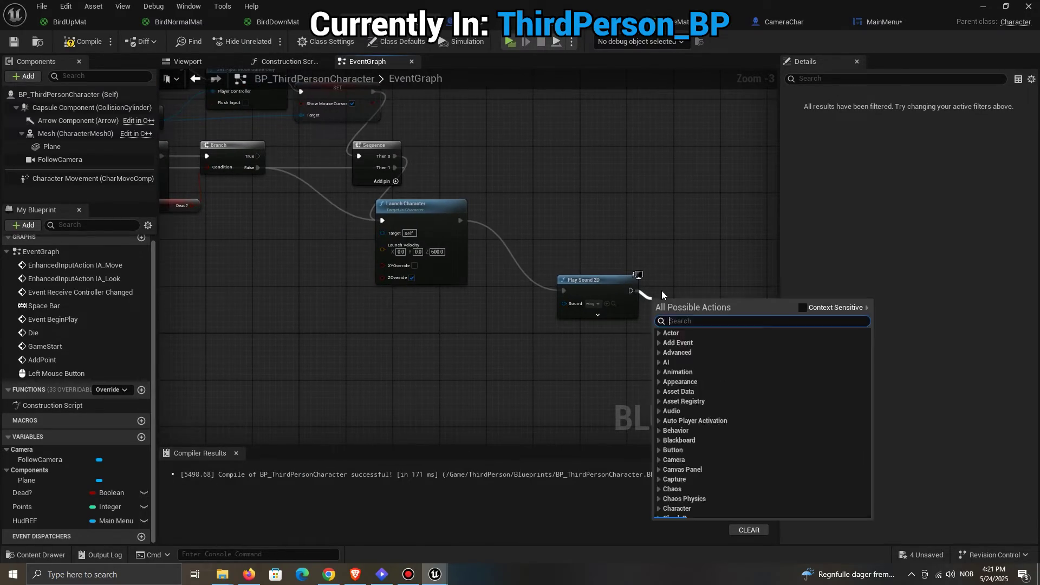
{"action": "type", "text": "delay"}
{"action": "key", "text": "Return"}
{"action": "scroll", "coordinate": [707, 334], "scroll_direction": "up", "scroll_amount": 2}
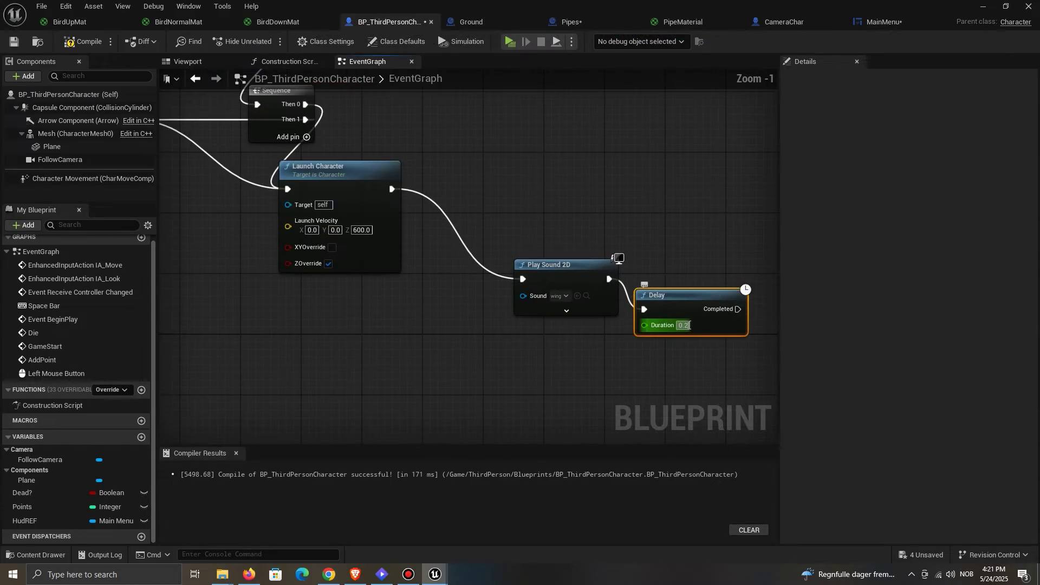
{"action": "left_click", "coordinate": [684, 325]}
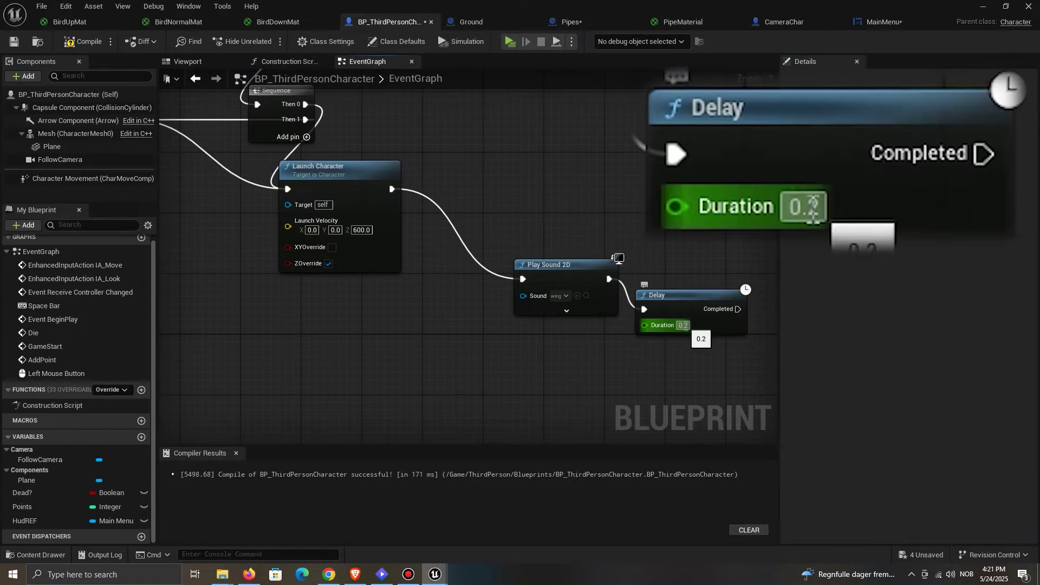
{"action": "type", "text": "0.1"}
{"action": "scroll", "coordinate": [716, 349], "scroll_direction": "down", "scroll_amount": 3}
{"action": "left_click_drag", "start_coordinate": [722, 327], "coordinate": [246, 228]}
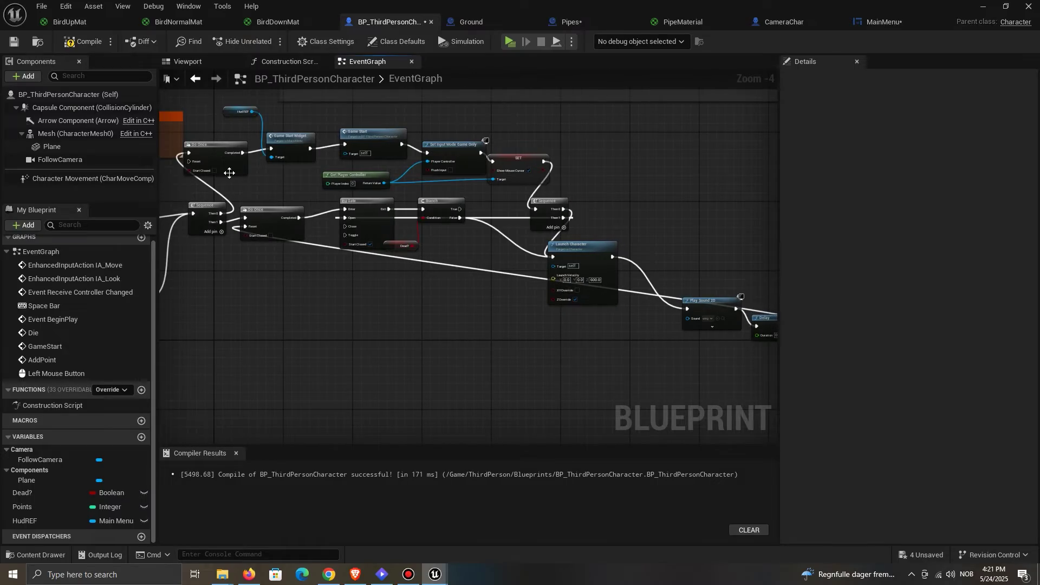
Step: Wire the Left Mouse Button event's Released output into the input Sequence as well, and compile the blueprint
{"action": "right_click_drag", "start_coordinate": [195, 330], "coordinate": [404, 305]}
{"action": "scroll", "coordinate": [374, 295], "scroll_direction": "up", "scroll_amount": 2}
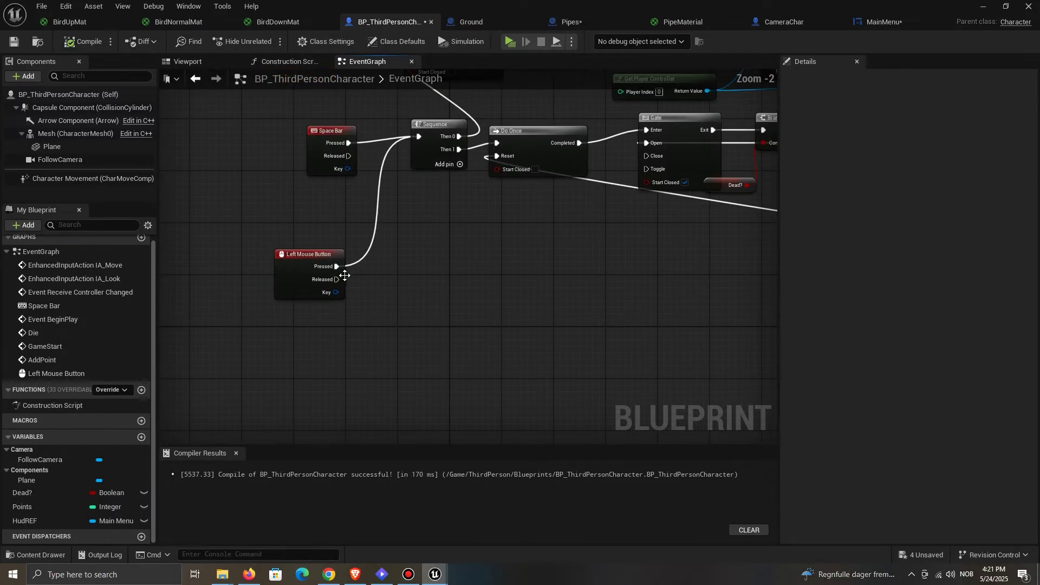
{"action": "left_click_drag", "start_coordinate": [338, 279], "coordinate": [413, 171]}
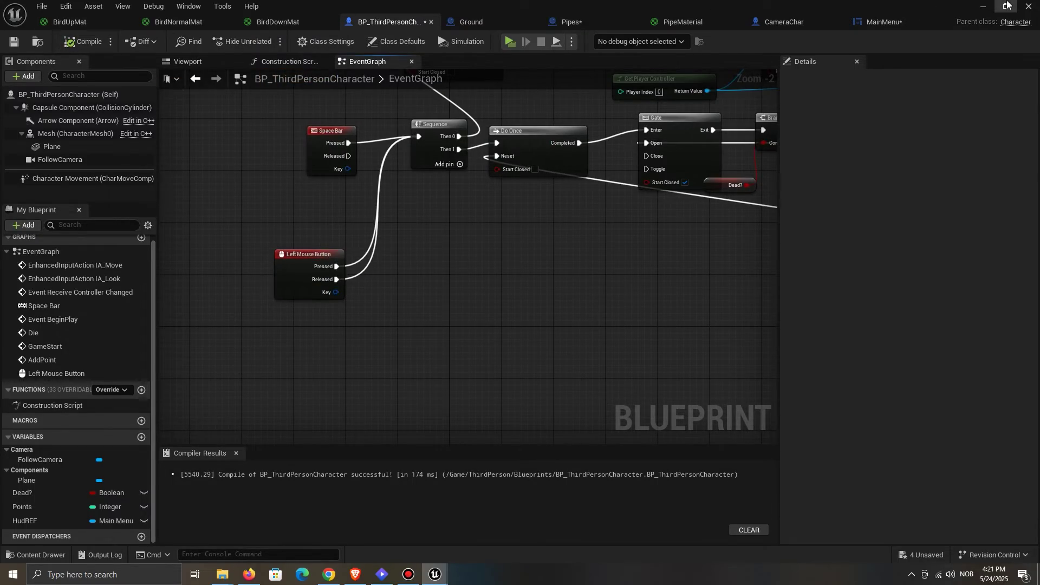
Step: Play-test the game from the Get Ready screen, flapping the bird repeatedly with the mouse
{"action": "left_click", "coordinate": [985, 6]}
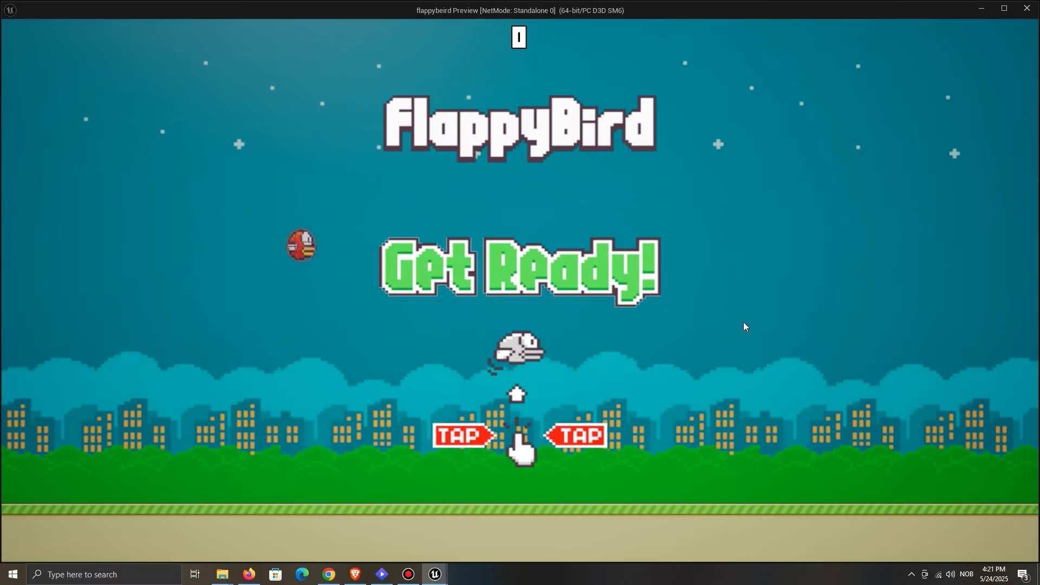
{"action": "left_click", "coordinate": [743, 321]}
{"action": "left_click", "coordinate": [742, 323]}
{"action": "left_click", "coordinate": [742, 322]}
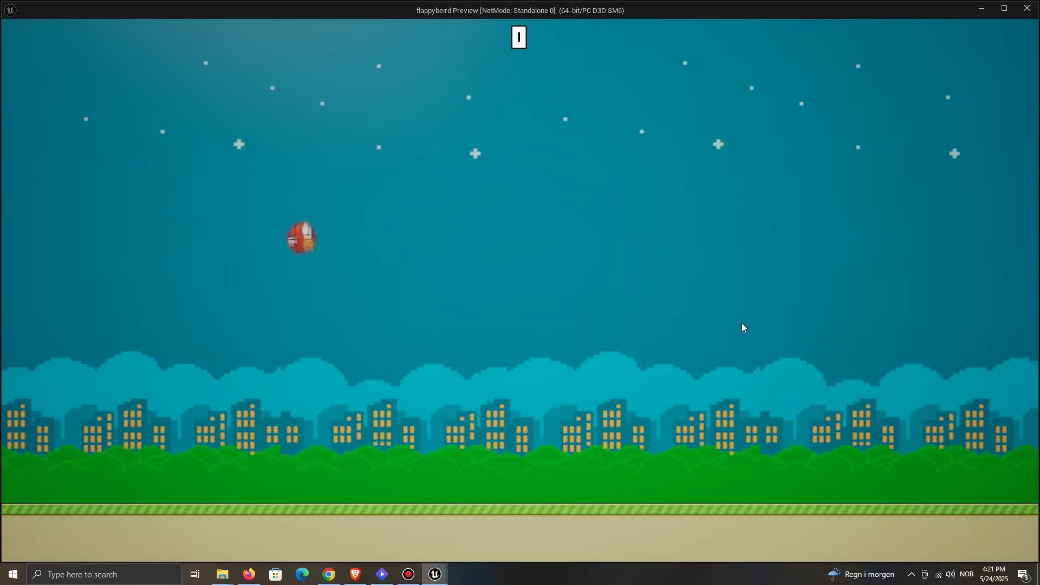
{"action": "left_click", "coordinate": [743, 323]}
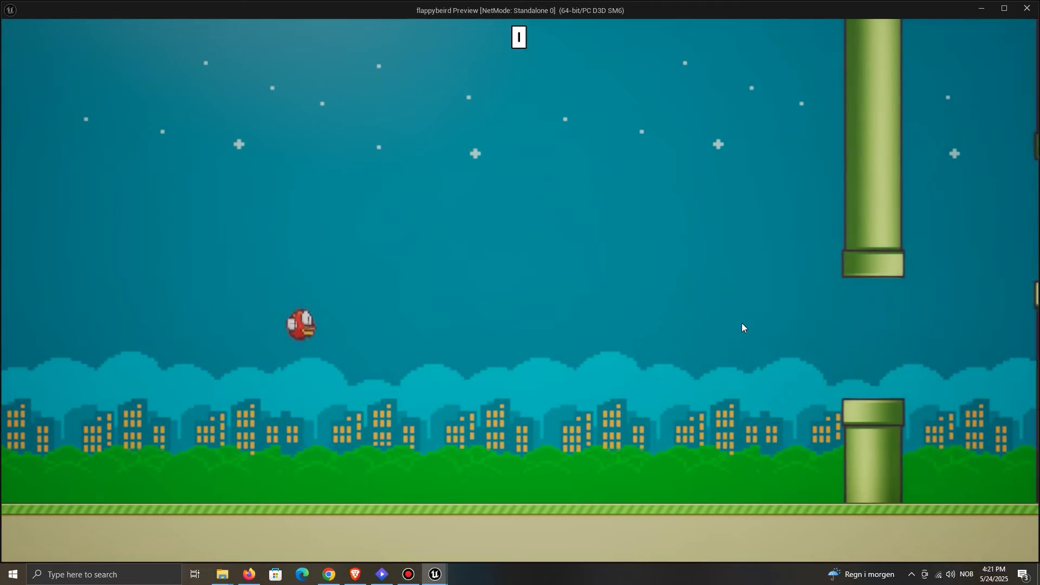
{"action": "left_click", "coordinate": [742, 323]}
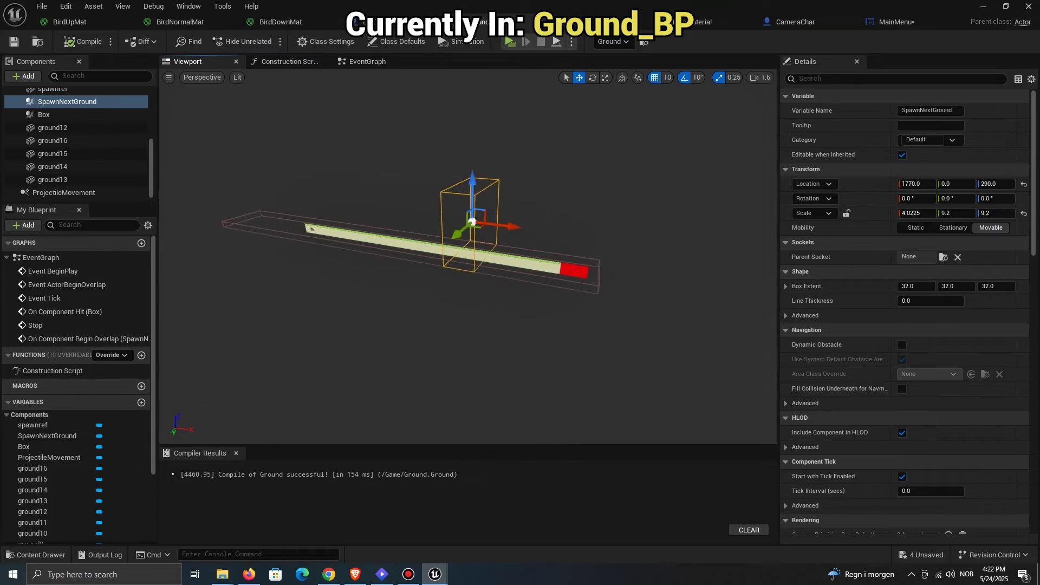
Step: In the Ground blueprint, move the SpawnNextGround box along X to 590
{"action": "right_click_drag", "start_coordinate": [632, 229], "coordinate": [643, 229]}
{"action": "key", "text": "a"}
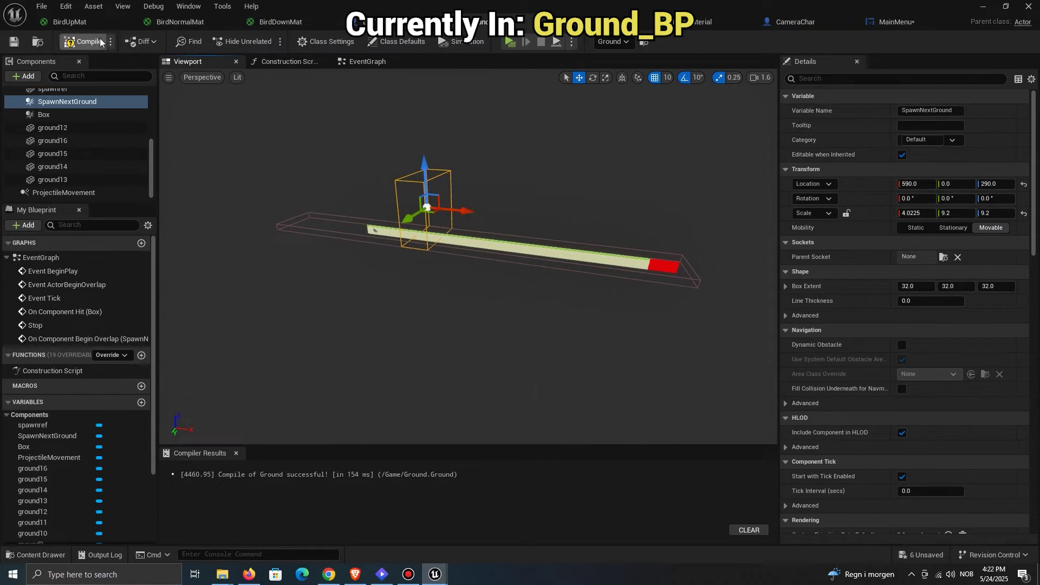
Step: Move the SpawnNextGround box along X to 440 so it encloses the player start, and compile the Ground blueprint
{"action": "left_click", "coordinate": [980, 6]}
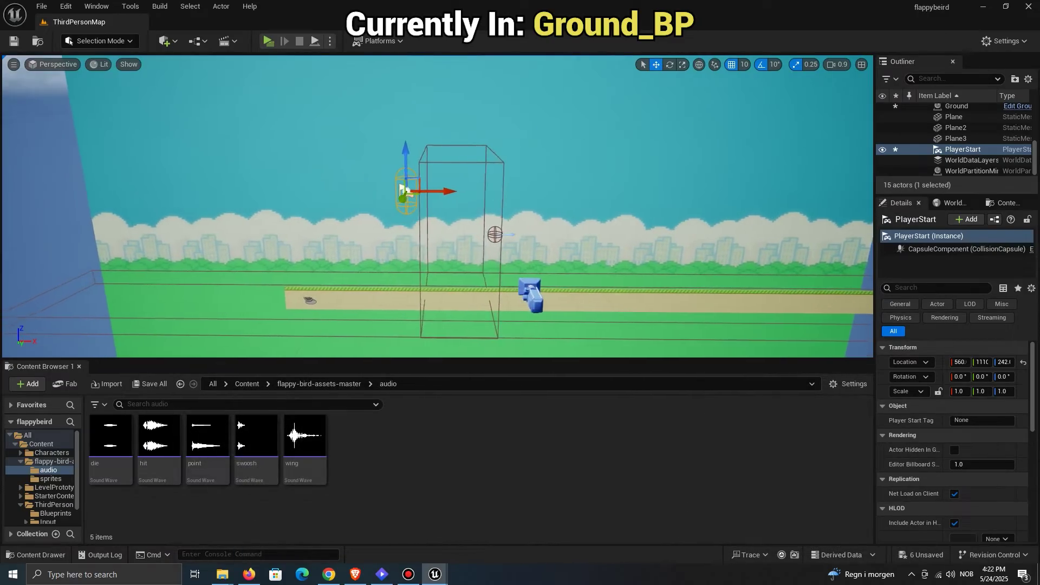
{"action": "left_click", "coordinate": [437, 572]}
{"action": "left_click", "coordinate": [481, 519]}
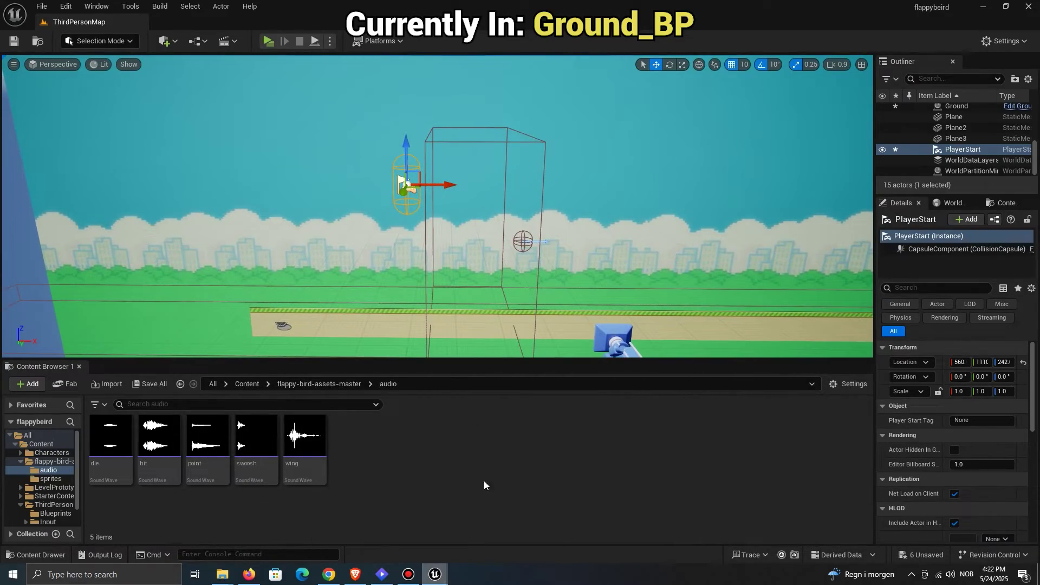
{"action": "left_click_drag", "start_coordinate": [458, 210], "coordinate": [442, 208]}
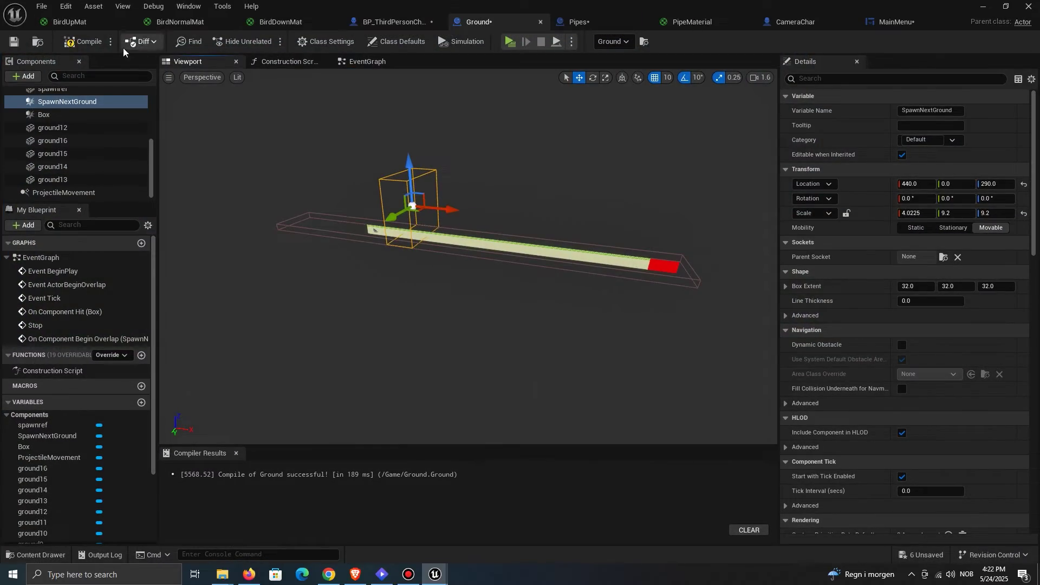
{"action": "left_click", "coordinate": [89, 42]}
Step: Play-test the level, flapping the bird through the first pipes to check the ground spawning, and stop the session
{"action": "left_click", "coordinate": [984, 7]}
{"action": "right_click_drag", "start_coordinate": [418, 144], "coordinate": [415, 156]}
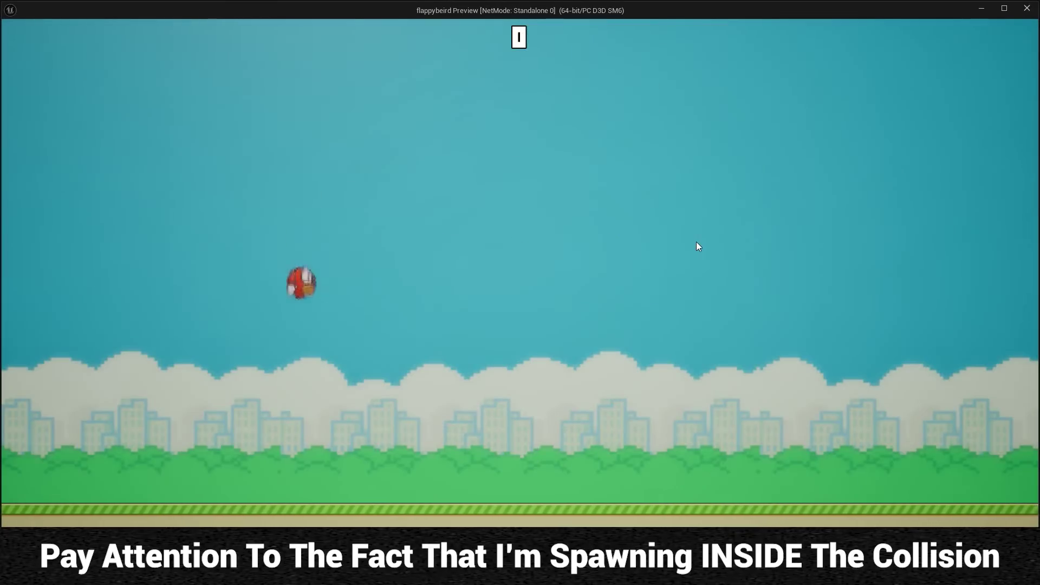
{"action": "left_click", "coordinate": [697, 242]}
{"action": "left_click", "coordinate": [697, 242]}
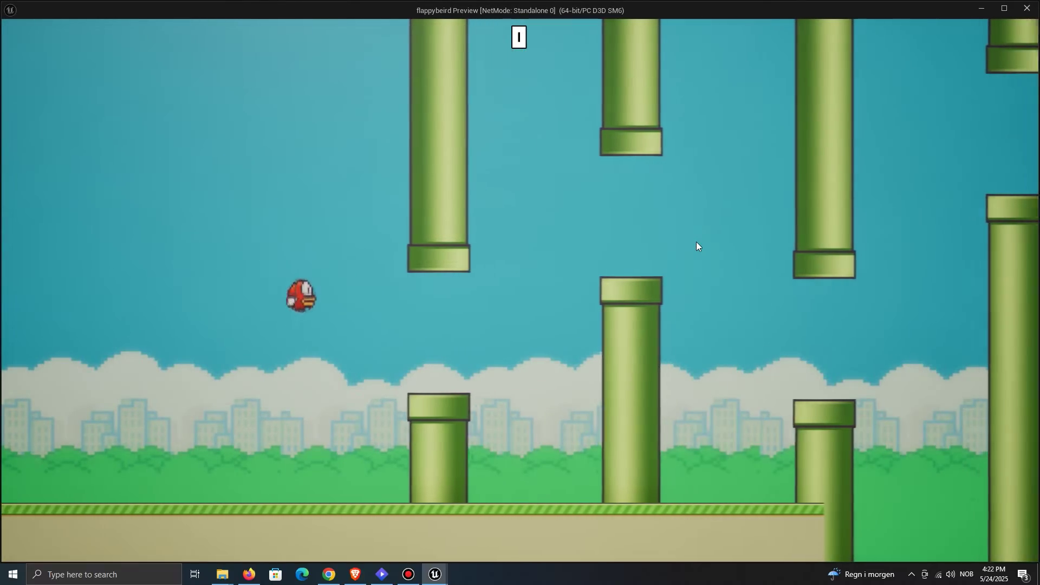
{"action": "left_click", "coordinate": [696, 247]}
{"action": "left_click", "coordinate": [697, 247]}
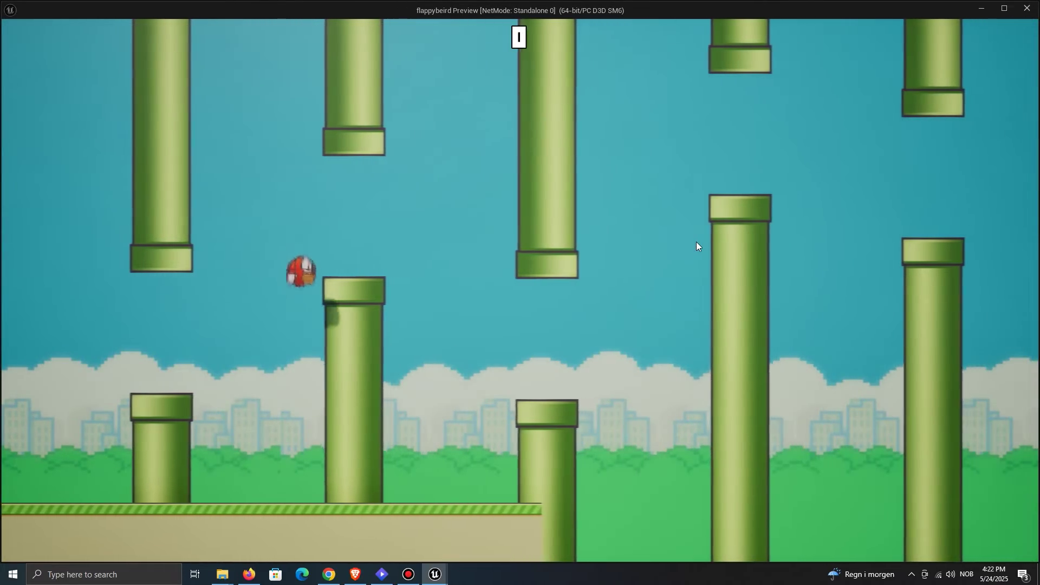
{"action": "key", "text": "space"}
{"action": "key", "text": "Escape"}
Step: Duplicate the Ground actor in the level and move the copy along X to about 3010, past the original's red end piece
{"action": "key", "text": "s"}
{"action": "right_click_drag", "start_coordinate": [624, 221], "coordinate": [653, 224]}
{"action": "left_click", "coordinate": [650, 250]}
{"action": "key", "text": "s"}
{"action": "scroll", "coordinate": [653, 225], "scroll_direction": "up", "scroll_amount": 1}
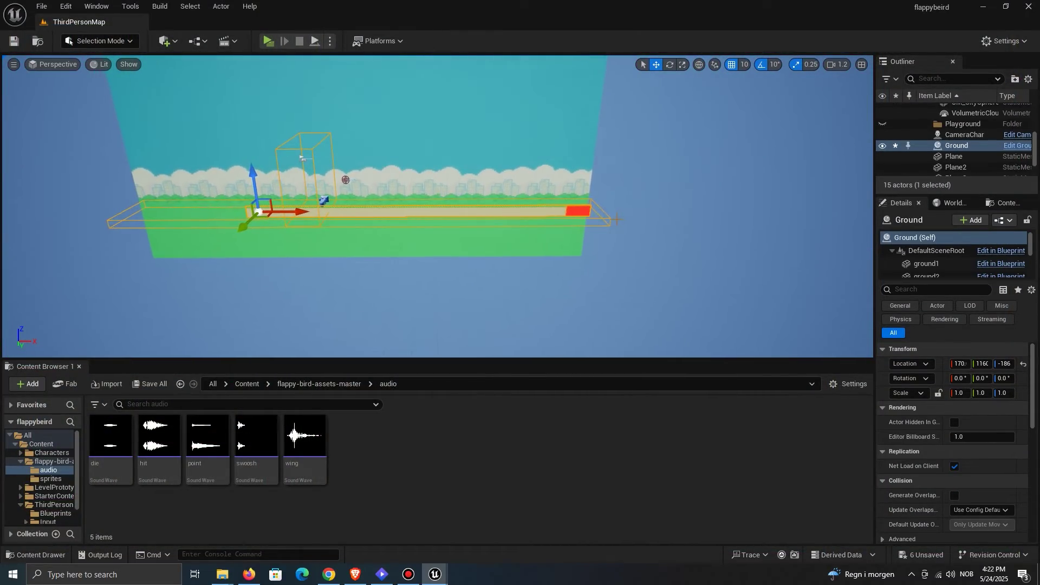
{"action": "key", "text": "ctrl+d"}
{"action": "left_click_drag", "start_coordinate": [305, 212], "coordinate": [533, 211]}
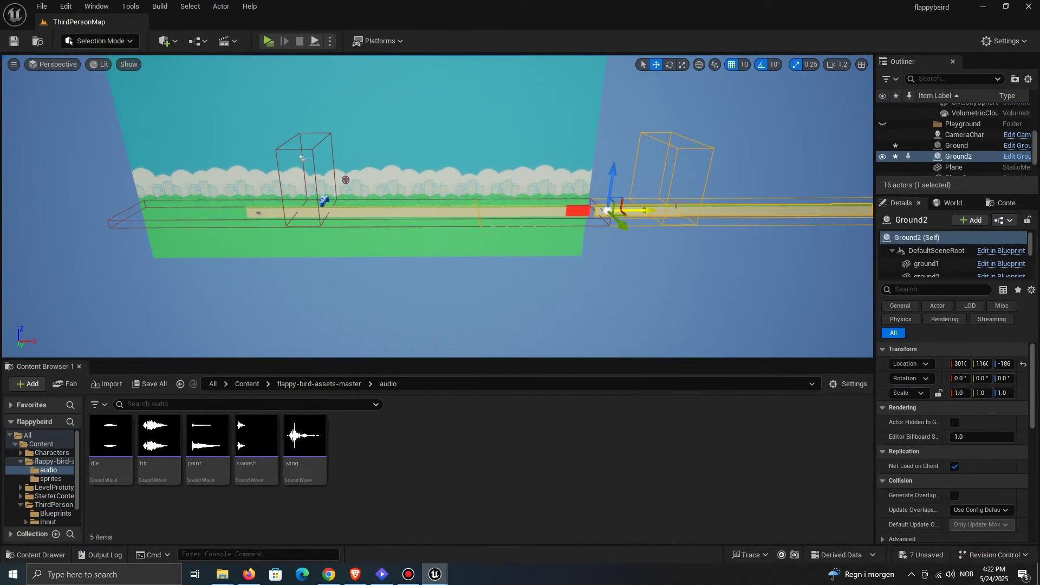
Step: Move the Ground2 copy back along X to about 2770 so its start lines up with the original's red end piece
{"action": "scroll", "coordinate": [675, 206], "scroll_direction": "up", "scroll_amount": 6}
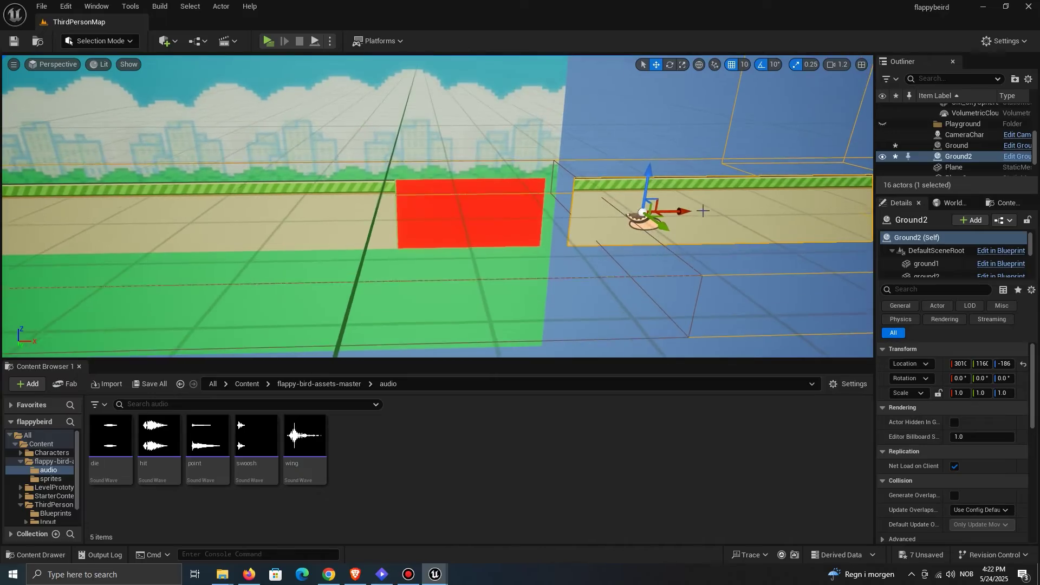
{"action": "left_click_drag", "start_coordinate": [557, 213], "coordinate": [514, 213]}
{"action": "scroll", "coordinate": [504, 214], "scroll_direction": "up", "scroll_amount": 5}
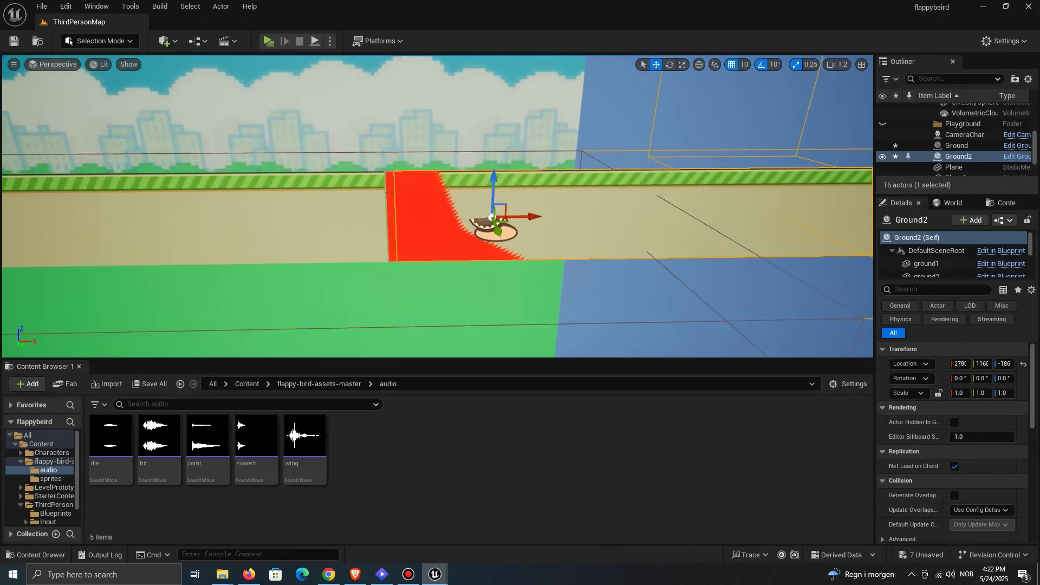
{"action": "left_click_drag", "start_coordinate": [578, 223], "coordinate": [560, 224]}
{"action": "scroll", "coordinate": [561, 223], "scroll_direction": "up", "scroll_amount": 4}
Step: Check the seam between the two ground pieces up close and set the position grid snap to 1
{"action": "key", "text": "w"}
{"action": "right_click_drag", "start_coordinate": [570, 190], "coordinate": [571, 190]}
{"action": "key", "text": "s"}
{"action": "scroll", "coordinate": [570, 190], "scroll_direction": "down", "scroll_amount": 3}
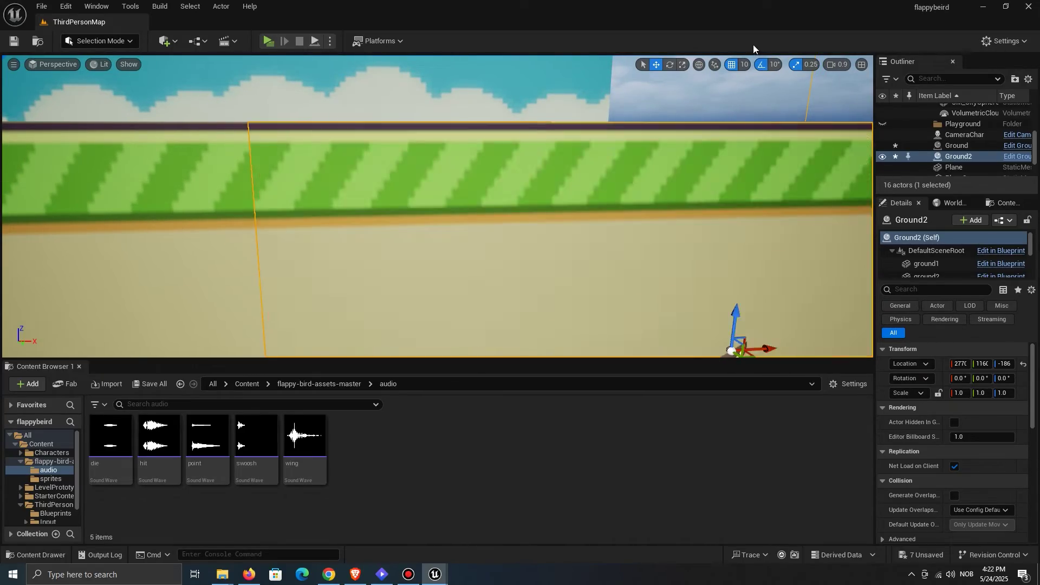
{"action": "left_click", "coordinate": [745, 65]}
{"action": "left_click", "coordinate": [763, 94]}
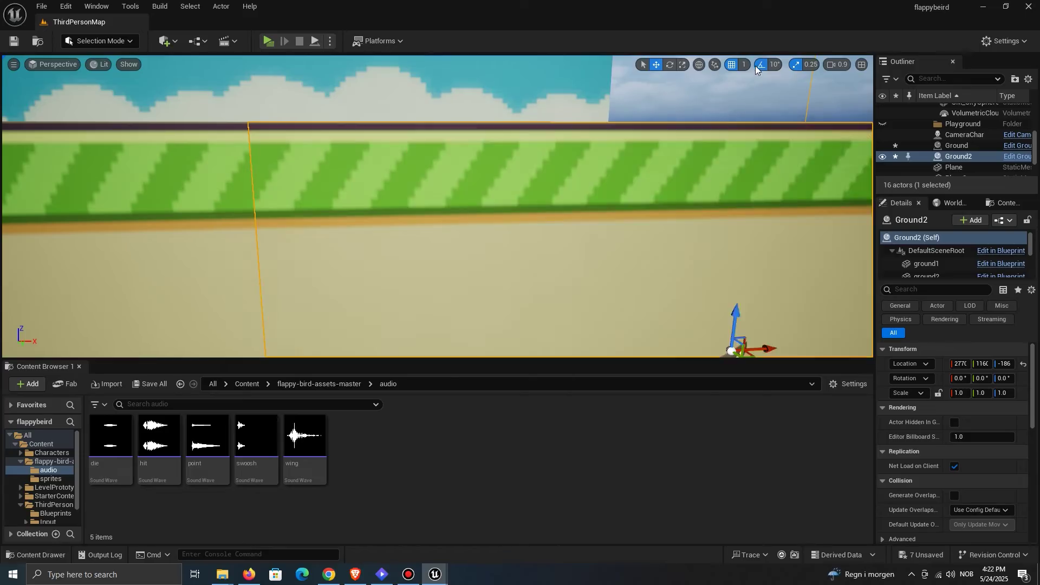
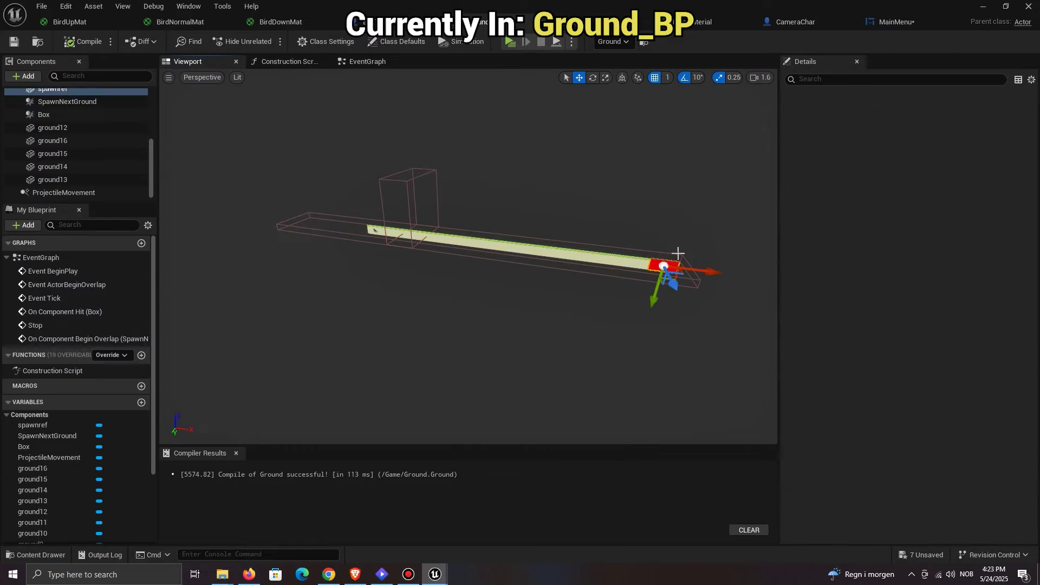
Step: Turn off Visible for the red spawnref component in the Ground blueprint
{"action": "left_click", "coordinate": [866, 79]}
{"action": "type", "text": "vis"}
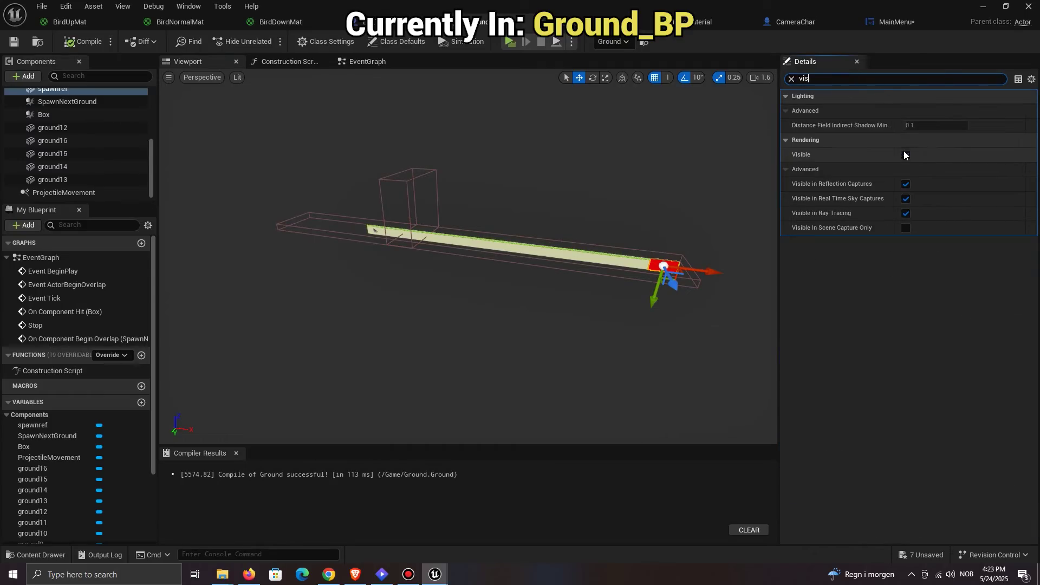
{"action": "left_click", "coordinate": [905, 155]}
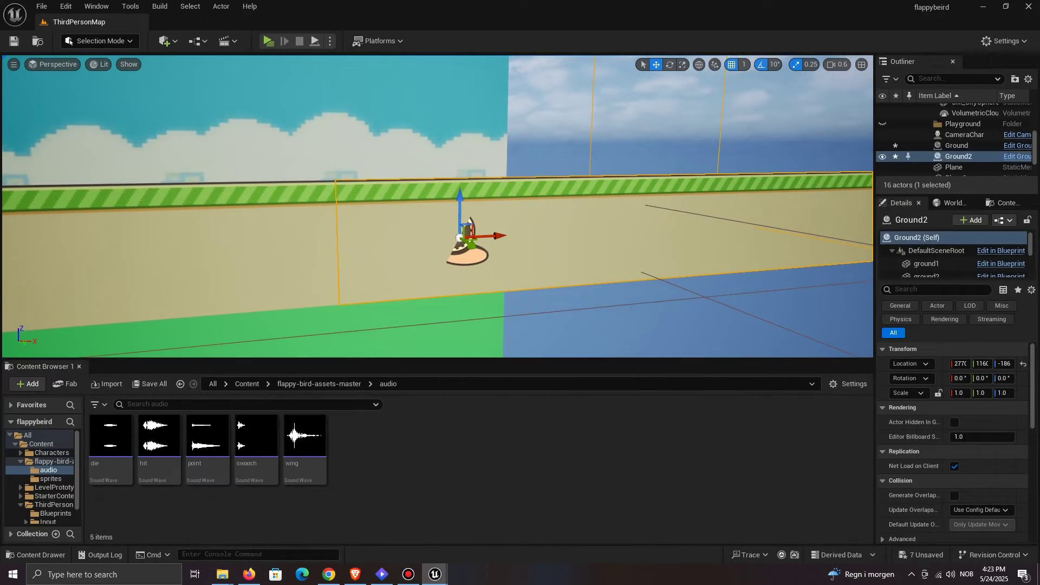
Step: Examine the seam between the two ground pieces up close, and focus the view on the background Plane2
{"action": "key", "text": "w"}
{"action": "right_click_drag", "start_coordinate": [438, 206], "coordinate": [411, 196]}
{"action": "scroll", "coordinate": [414, 203], "scroll_direction": "down", "scroll_amount": 3}
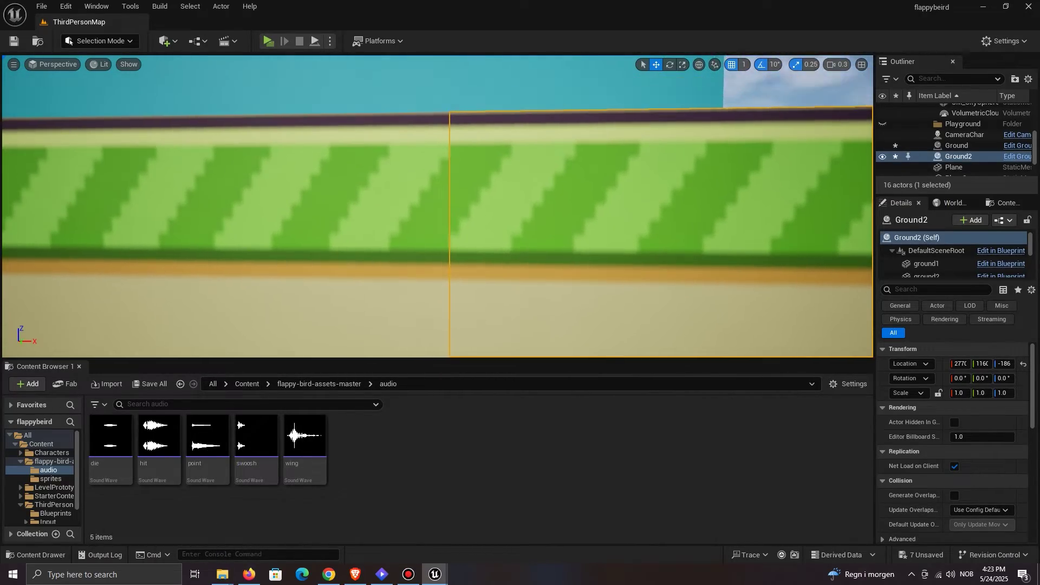
{"action": "key", "text": "w"}
{"action": "right_click_drag", "start_coordinate": [531, 131], "coordinate": [549, 129]}
{"action": "left_click", "coordinate": [525, 75]}
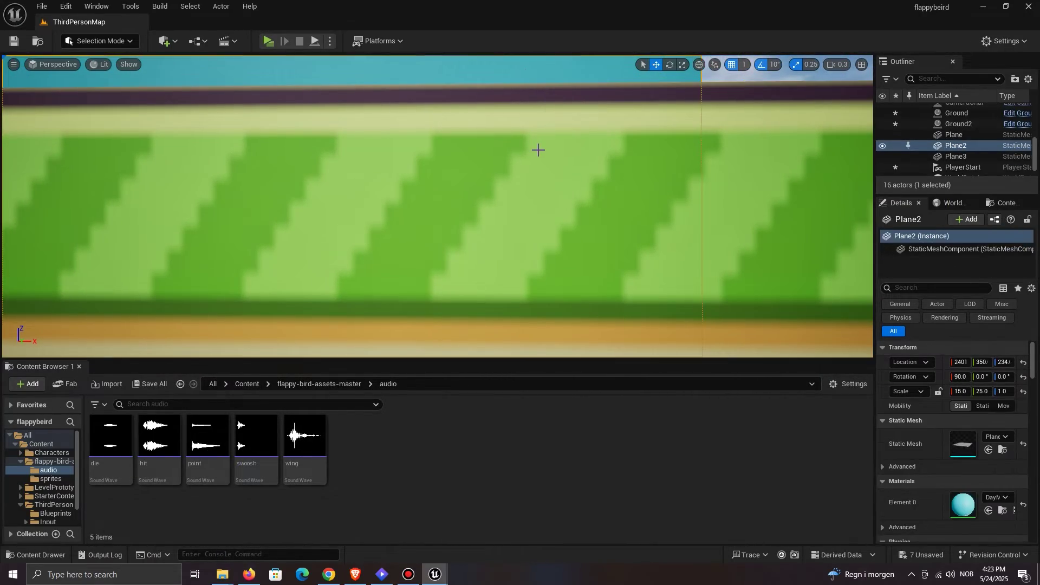
{"action": "key", "text": "f"}
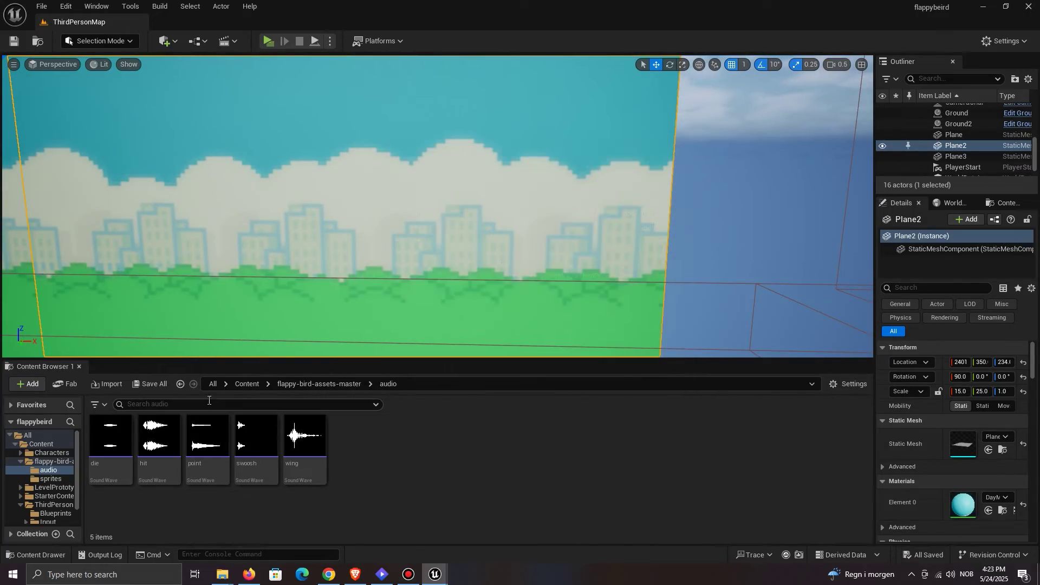
Step: Create a User Widget blueprint named GameOver in the Content folder and open it
{"action": "double_click", "coordinate": [180, 384]}
{"action": "right_click", "coordinate": [626, 452]}
{"action": "scroll", "coordinate": [680, 394], "scroll_direction": "down", "scroll_amount": 2}
{"action": "mouse_move", "coordinate": [693, 383]}
{"action": "mouse_move", "coordinate": [684, 424]}
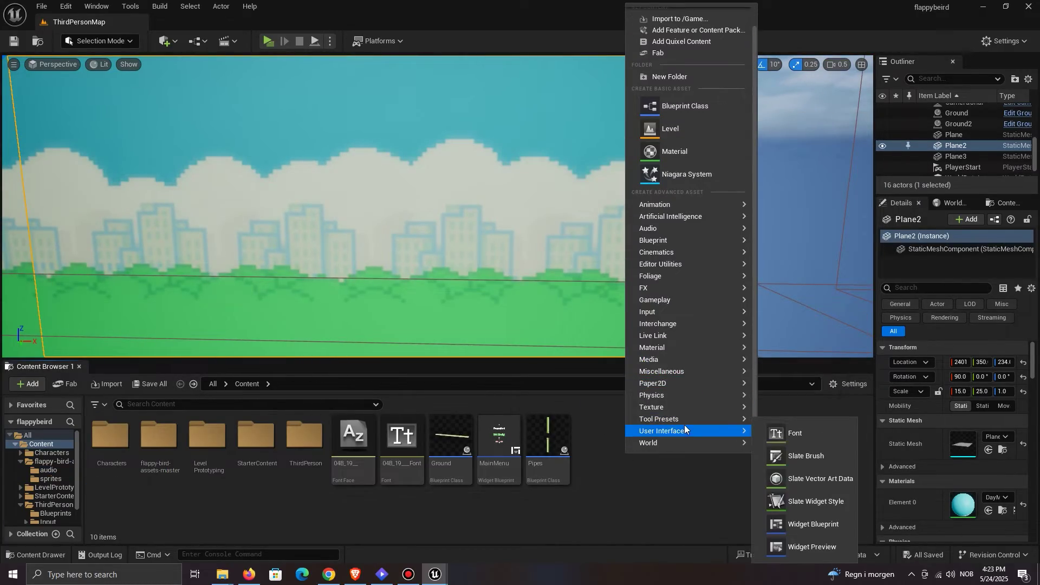
{"action": "left_click", "coordinate": [801, 520]}
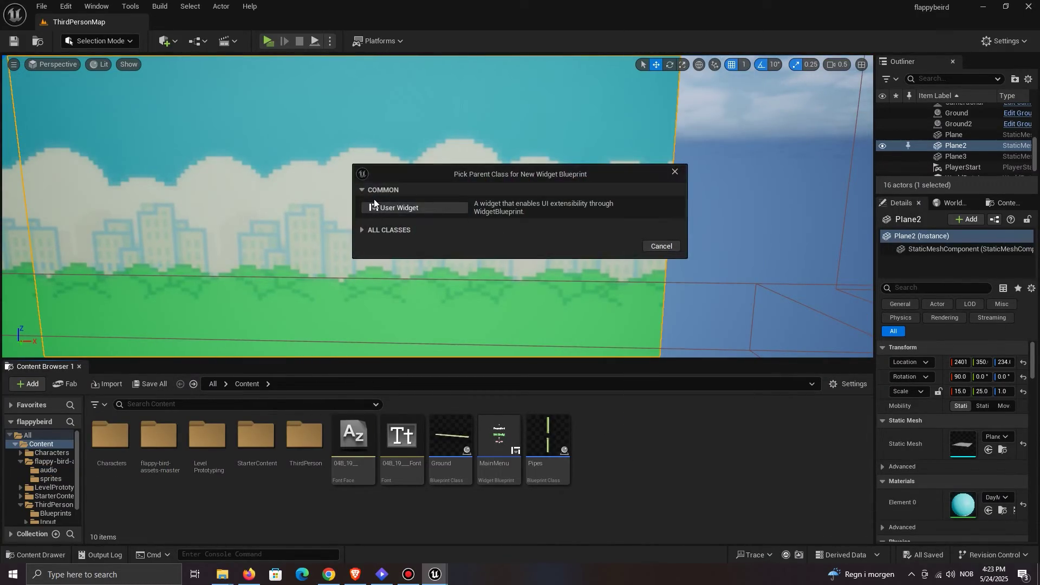
{"action": "left_click", "coordinate": [415, 208]}
{"action": "type", "text": "GameOver"}
{"action": "key", "text": "Return"}
{"action": "double_click", "coordinate": [450, 461]}
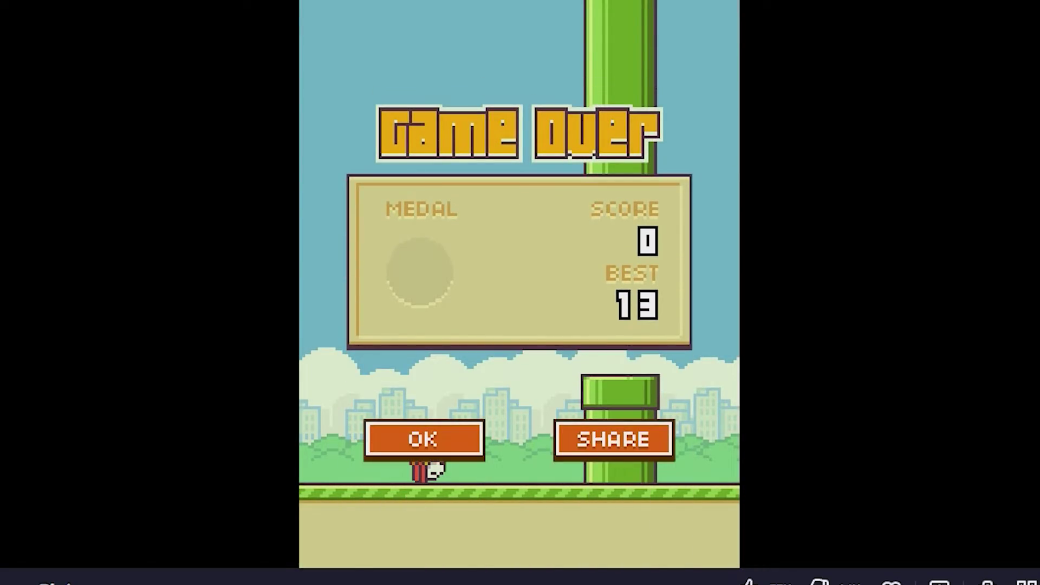
Step: Add a Canvas Panel to the GameOver widget and place a Border inside it
{"action": "type", "text": "can"}
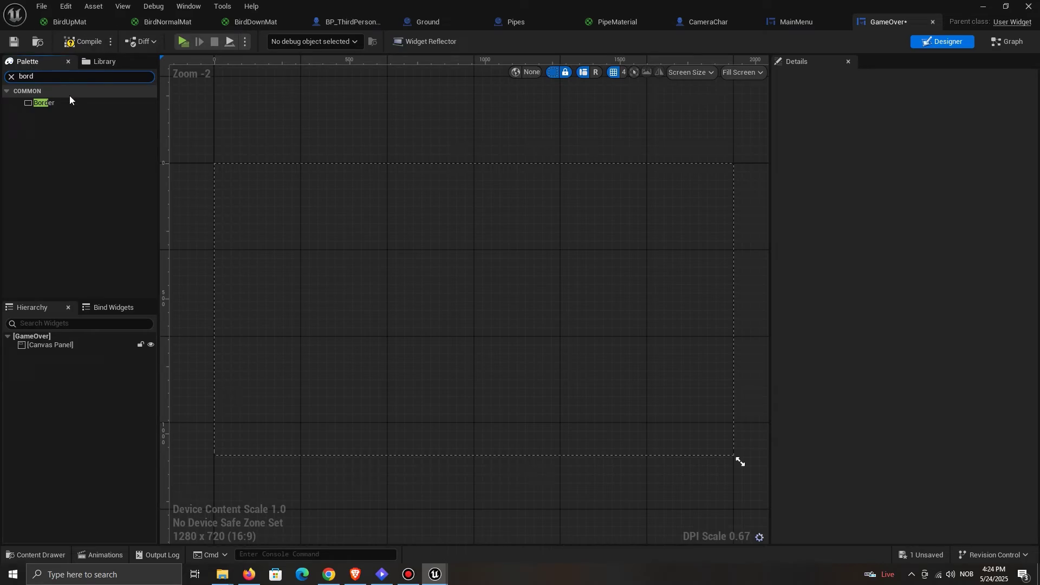
{"action": "left_click_drag", "start_coordinate": [69, 99], "coordinate": [95, 300]}
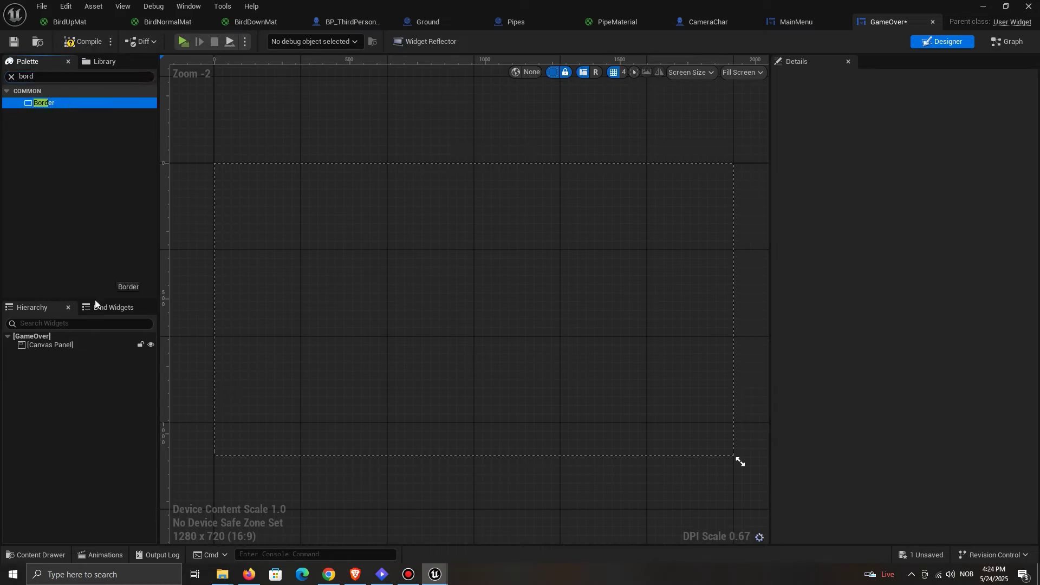
{"action": "left_click_drag", "start_coordinate": [69, 341], "coordinate": [70, 346]}
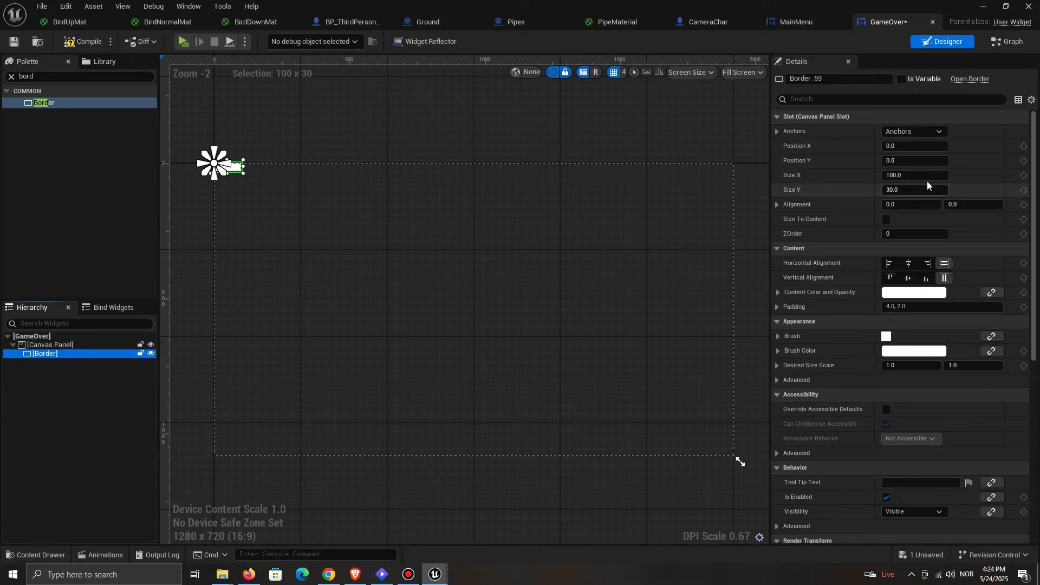
Step: Anchor the border to stretch across the whole canvas and rename it WhiteBorder
{"action": "left_click", "coordinate": [915, 132]}
{"action": "left_click", "coordinate": [1012, 271]}
{"action": "scroll", "coordinate": [658, 190], "scroll_direction": "down", "scroll_amount": 3}
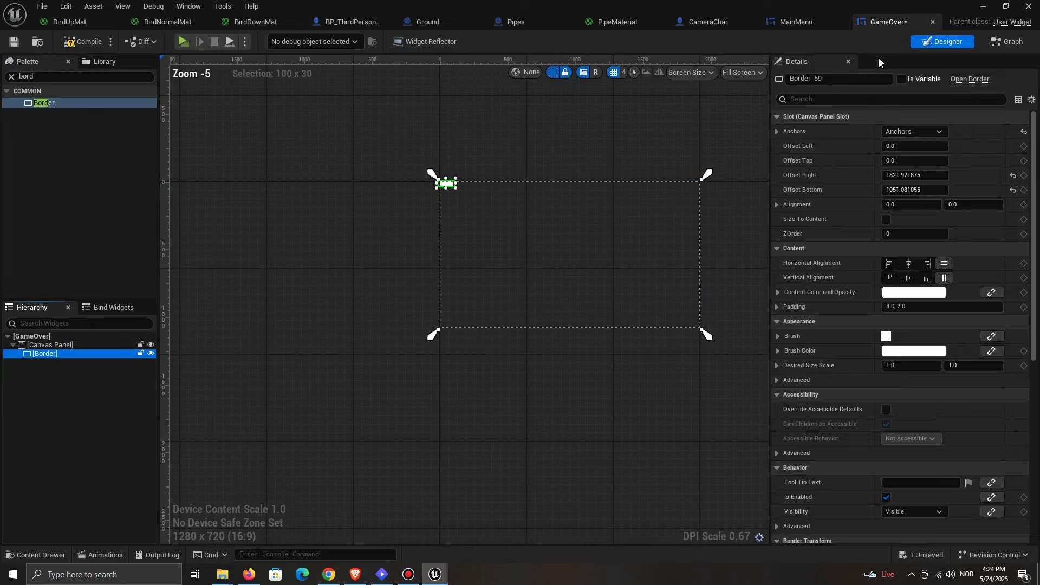
{"action": "left_click", "coordinate": [858, 80]}
{"action": "type", "text": "White"}
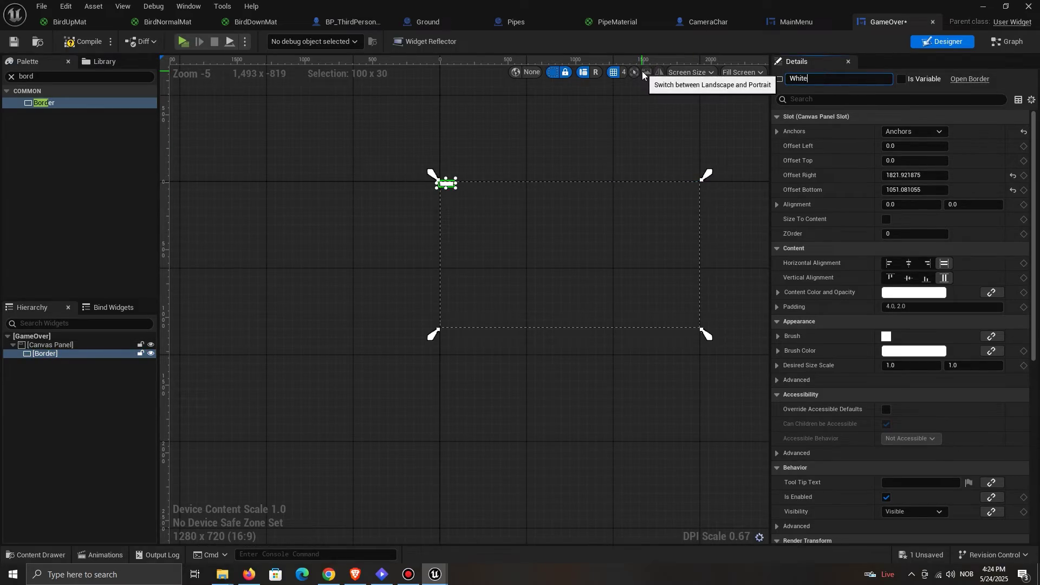
{"action": "type", "text": "Border"}
{"action": "key", "text": "Return"}
Step: Resize WhiteBorder to about 2,098 x 1,283 so it extends past the canvas on every side
{"action": "left_click_drag", "start_coordinate": [456, 188], "coordinate": [706, 334]}
{"action": "left_click_drag", "start_coordinate": [437, 258], "coordinate": [421, 259]}
{"action": "left_click_drag", "start_coordinate": [564, 181], "coordinate": [565, 163]}
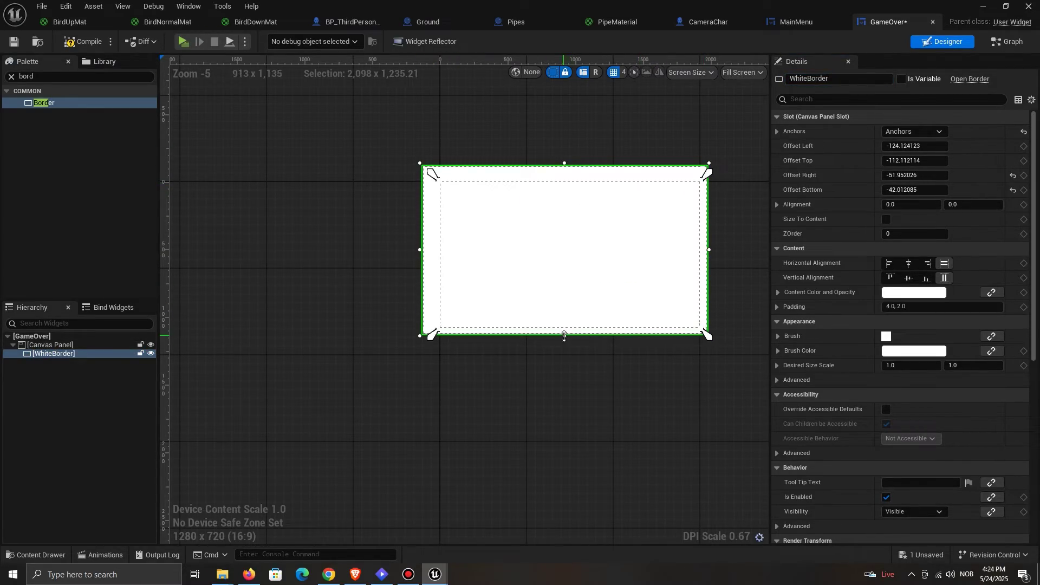
{"action": "left_click_drag", "start_coordinate": [565, 336], "coordinate": [565, 342]}
Step: Create a widget animation named WhiteFade in the GameOver widget
{"action": "left_click", "coordinate": [105, 555]}
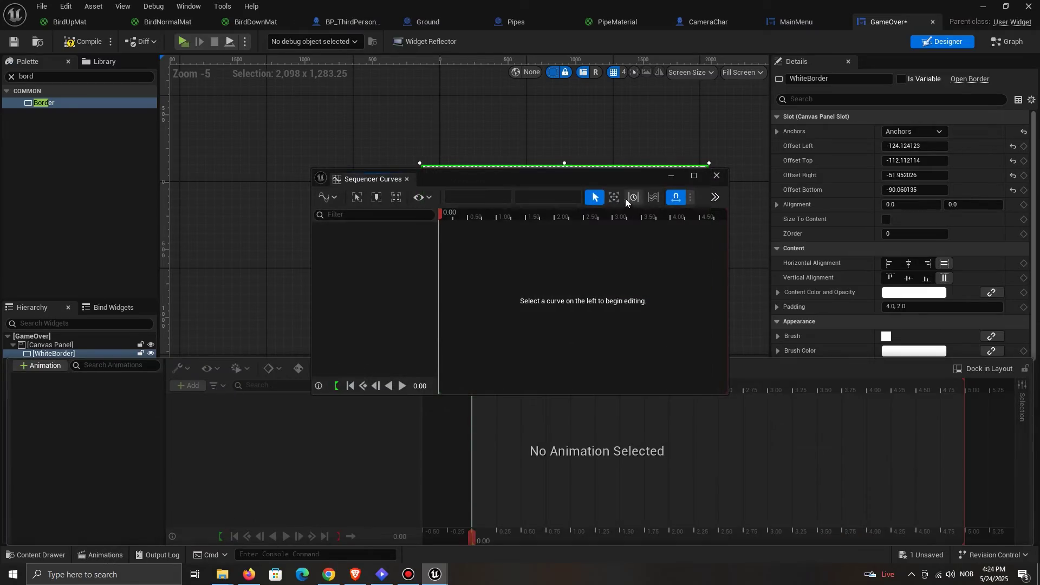
{"action": "left_click", "coordinate": [717, 177]}
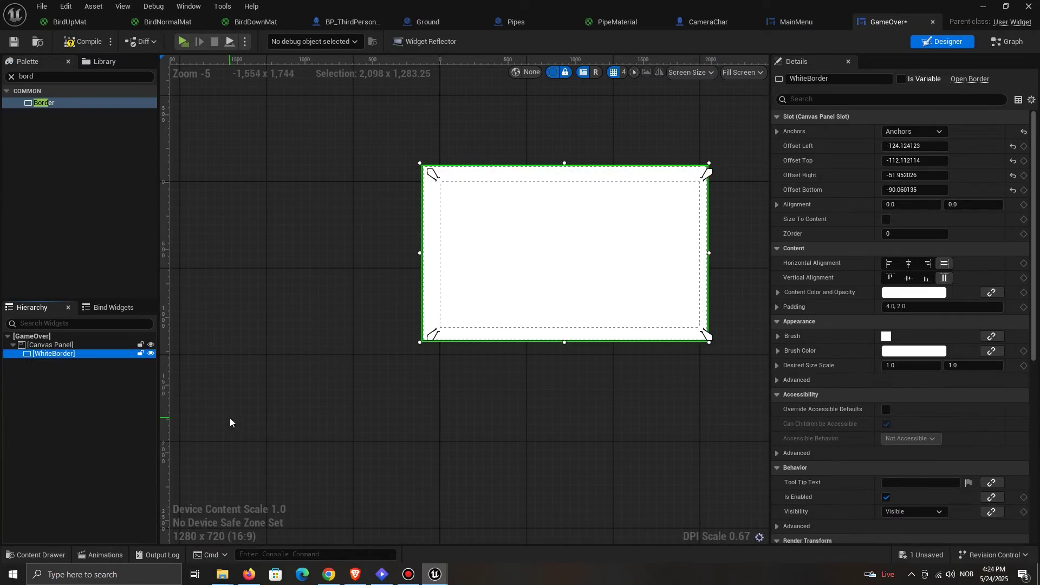
{"action": "left_click", "coordinate": [110, 557]}
{"action": "left_click", "coordinate": [60, 369]}
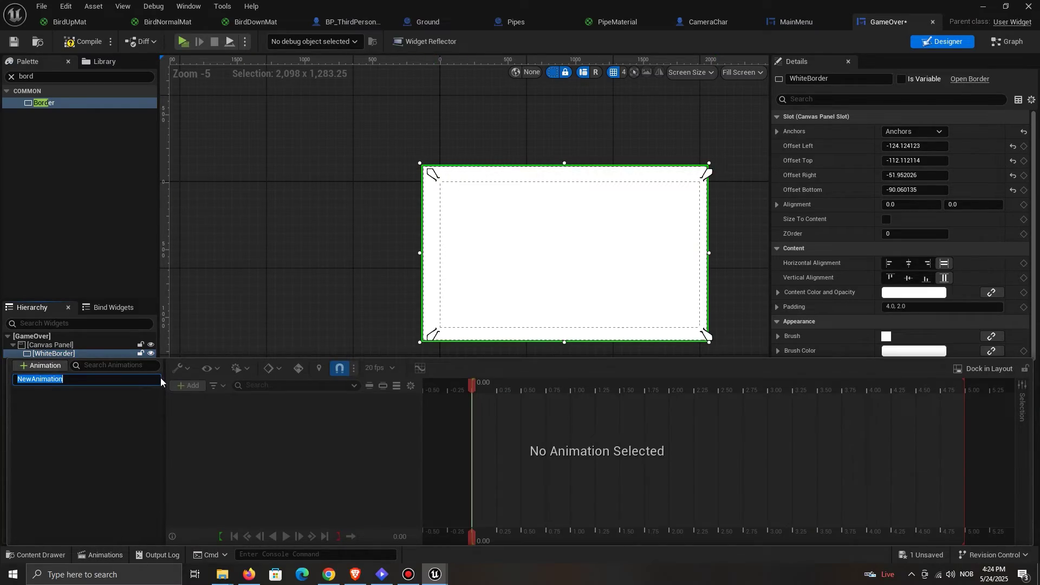
{"action": "type", "text": "WhiteFade"}
{"action": "key", "text": "Return"}
Step: Add WhiteBorder to the WhiteFade animation and give it a Brush Color track
{"action": "left_click", "coordinate": [207, 384]}
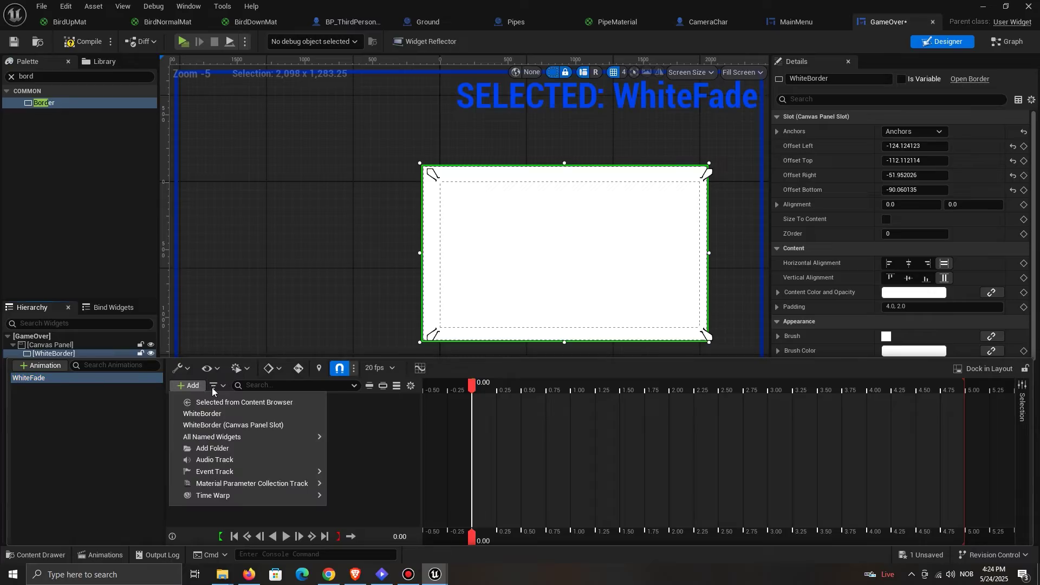
{"action": "left_click", "coordinate": [223, 414]}
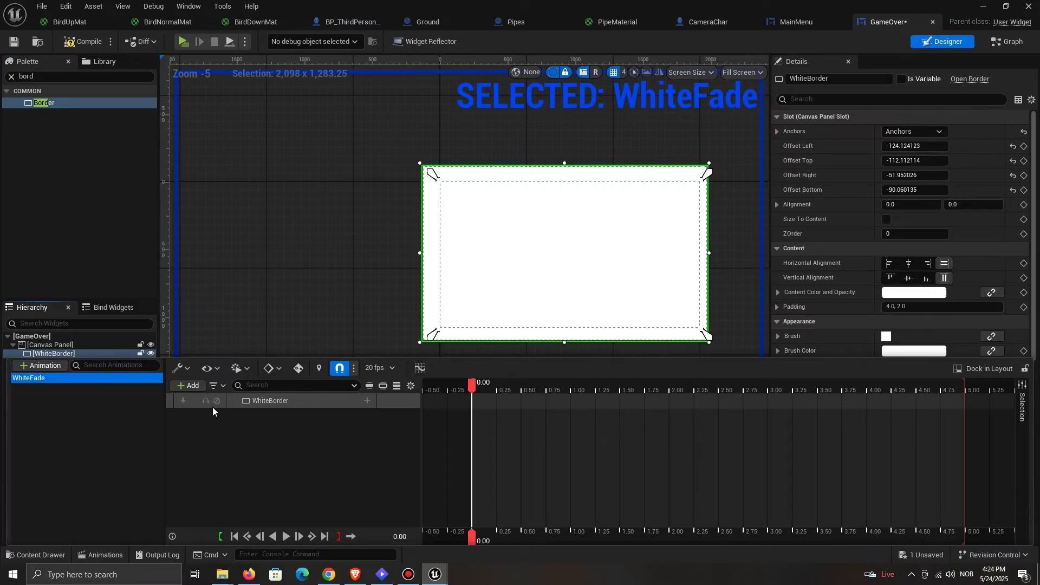
{"action": "left_click", "coordinate": [367, 402]}
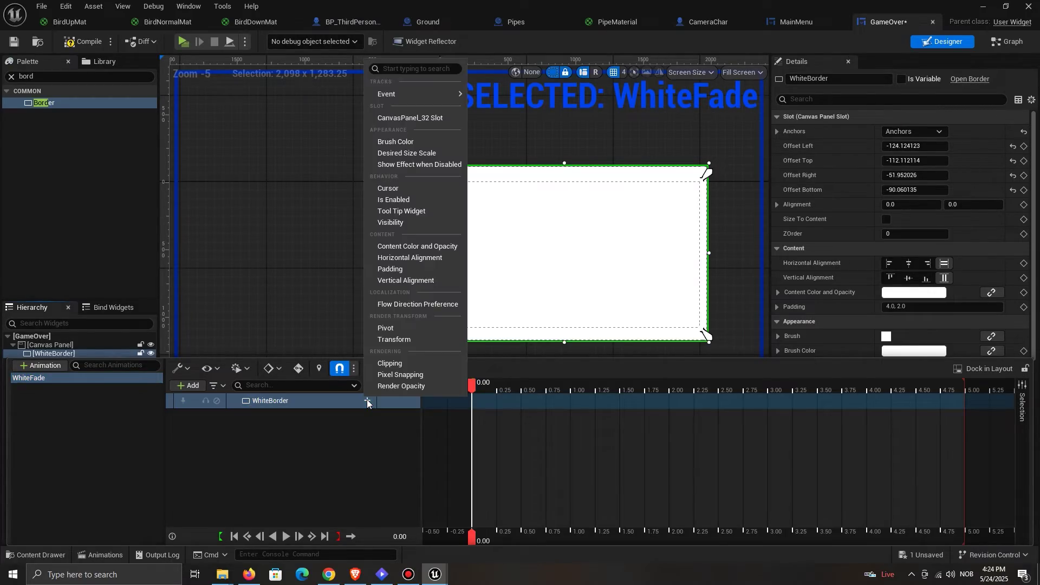
{"action": "left_click", "coordinate": [426, 144]}
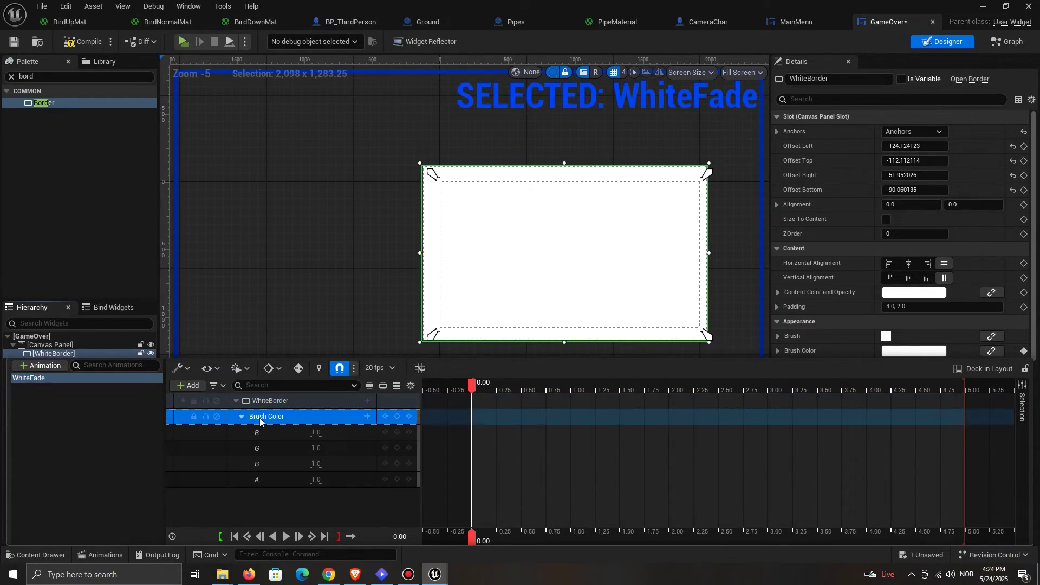
Step: Key WhiteBorder's Brush Color alpha to 0 at the start, 1 midway and 0 at 0.30 seconds, and compile the widget
{"action": "left_click", "coordinate": [317, 480]}
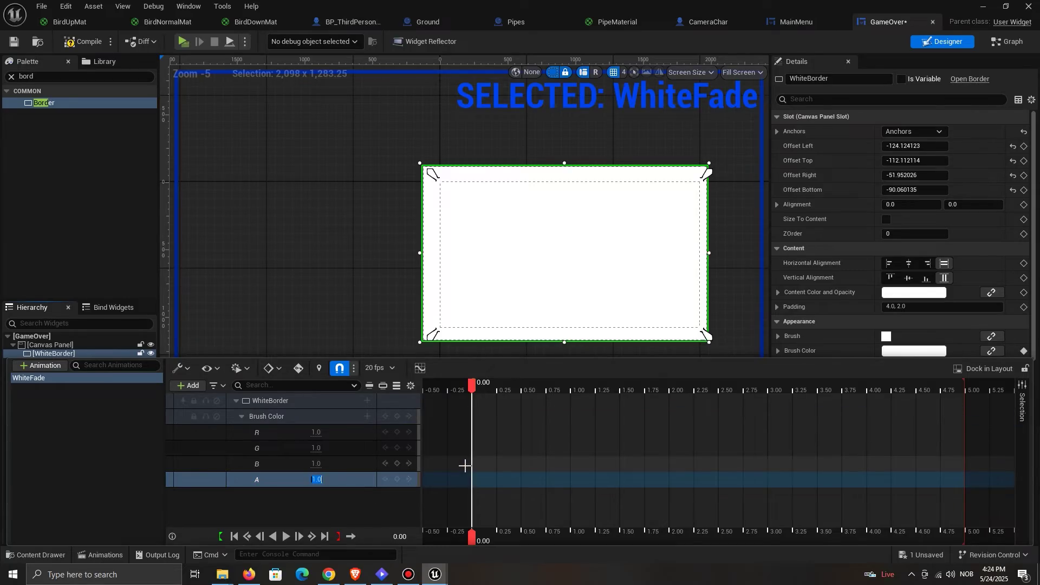
{"action": "type", "text": "0"}
{"action": "key", "text": "Return"}
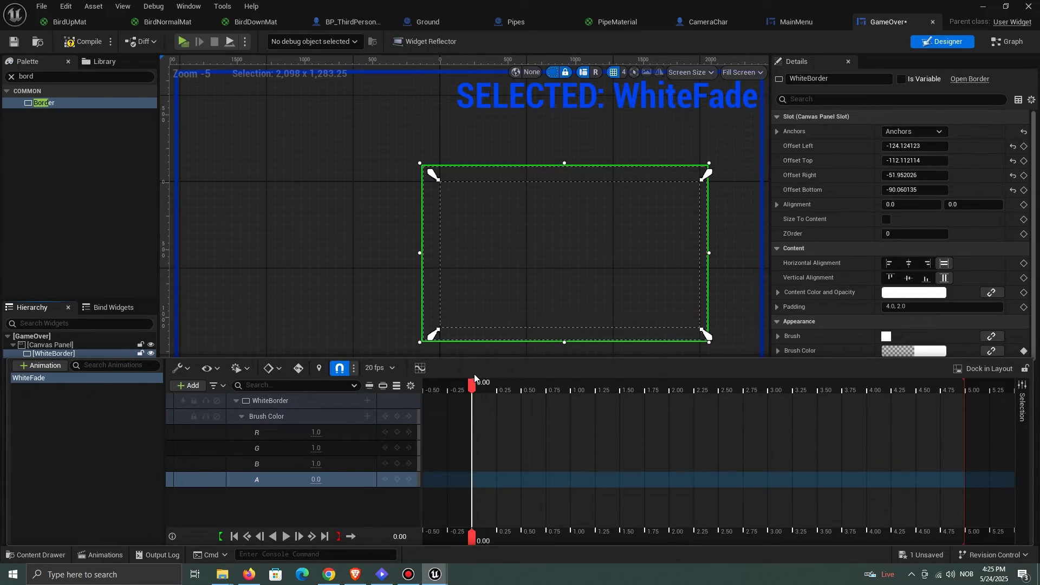
{"action": "left_click_drag", "start_coordinate": [475, 378], "coordinate": [501, 388]}
{"action": "left_click", "coordinate": [313, 483]}
{"action": "type", "text": "1"}
{"action": "key", "text": "Return"}
{"action": "left_click", "coordinate": [352, 475]}
{"action": "type", "text": "0"}
{"action": "key", "text": "Return"}
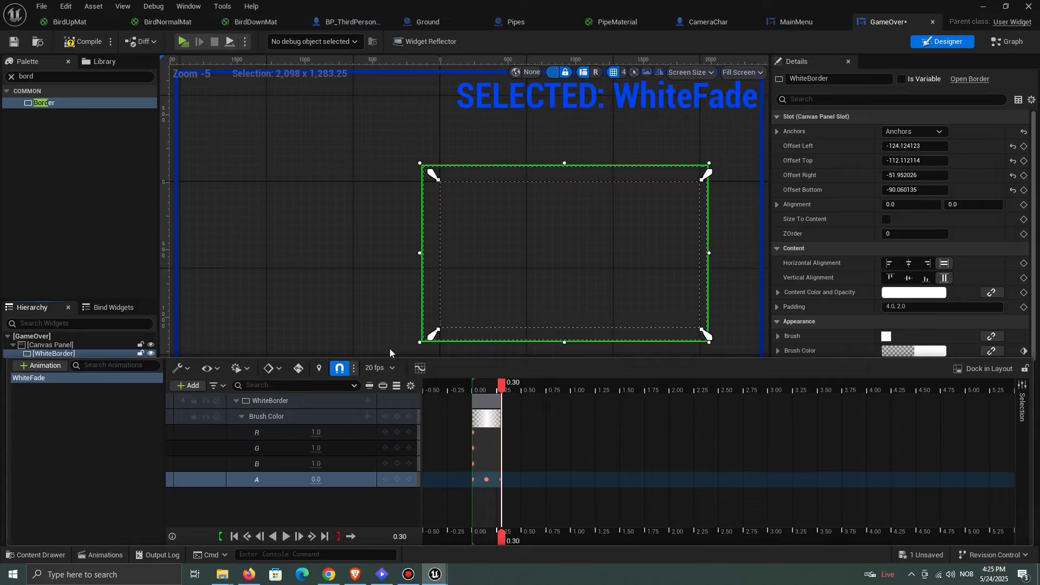
{"action": "left_click", "coordinate": [79, 42]}
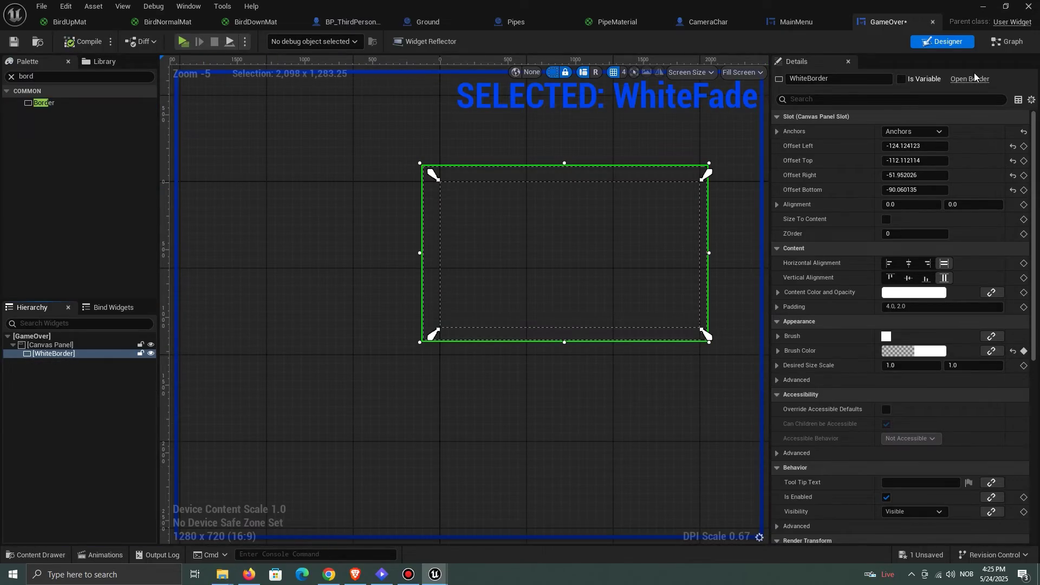
Step: In the GameOver event graph, play the WhiteFade animation from Event Construct using a Play Animation node
{"action": "left_click", "coordinate": [997, 42]}
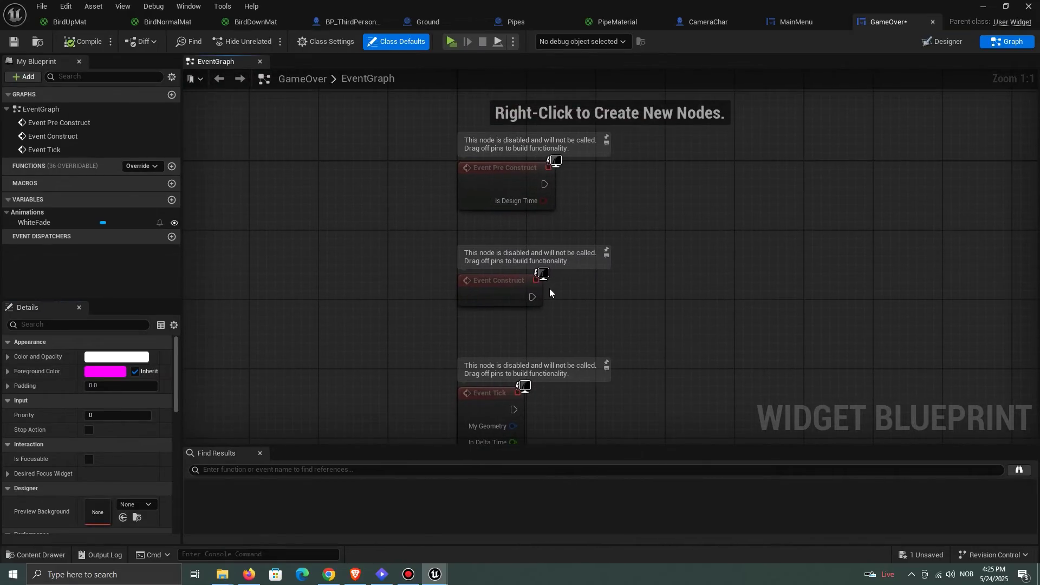
{"action": "left_click_drag", "start_coordinate": [36, 222], "coordinate": [699, 254]}
{"action": "left_click", "coordinate": [711, 230]}
{"action": "type", "text": "play anima"}
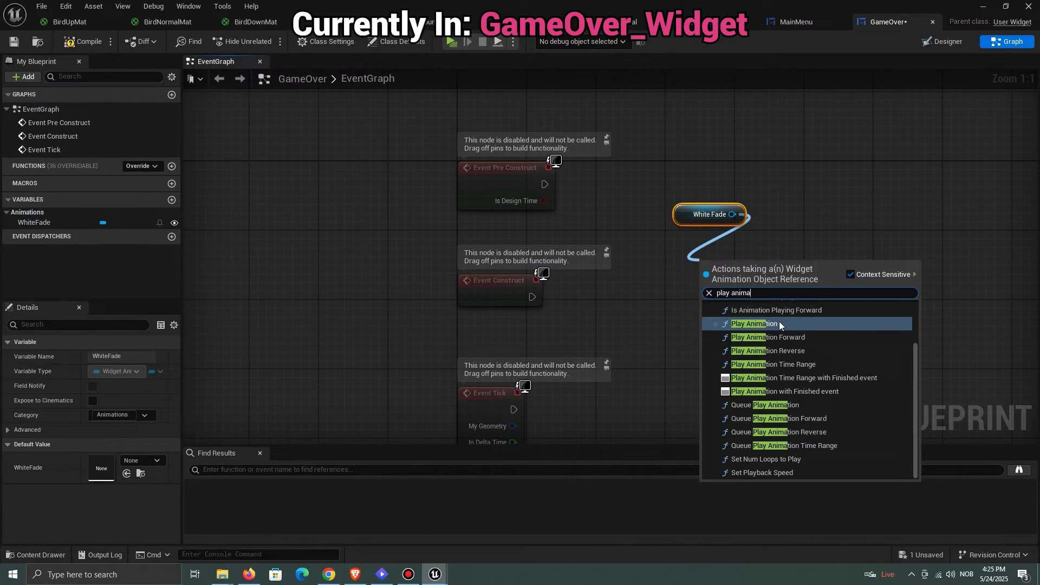
{"action": "left_click", "coordinate": [778, 322]}
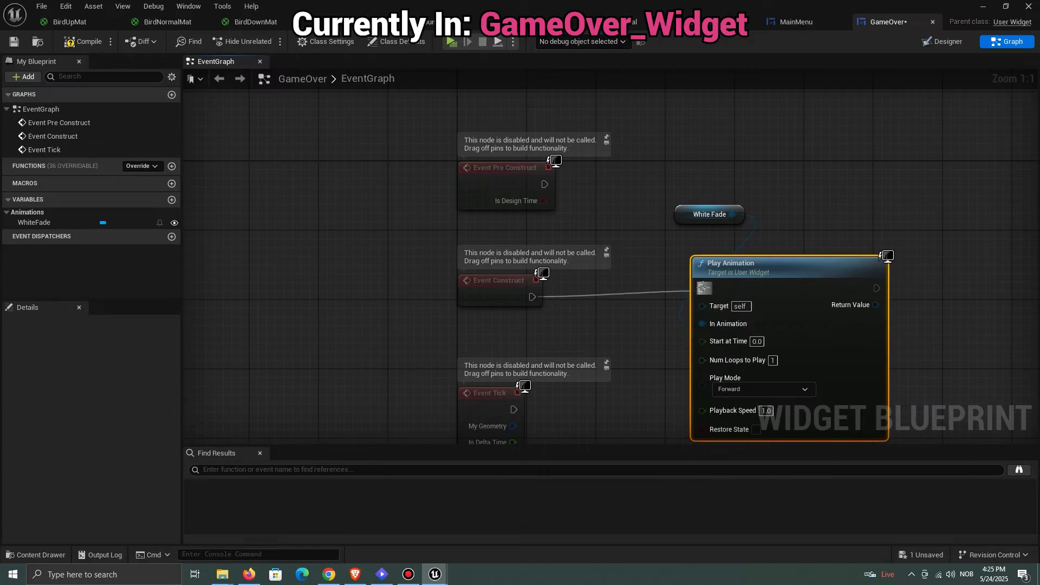
{"action": "left_click_drag", "start_coordinate": [701, 287], "coordinate": [702, 289]}
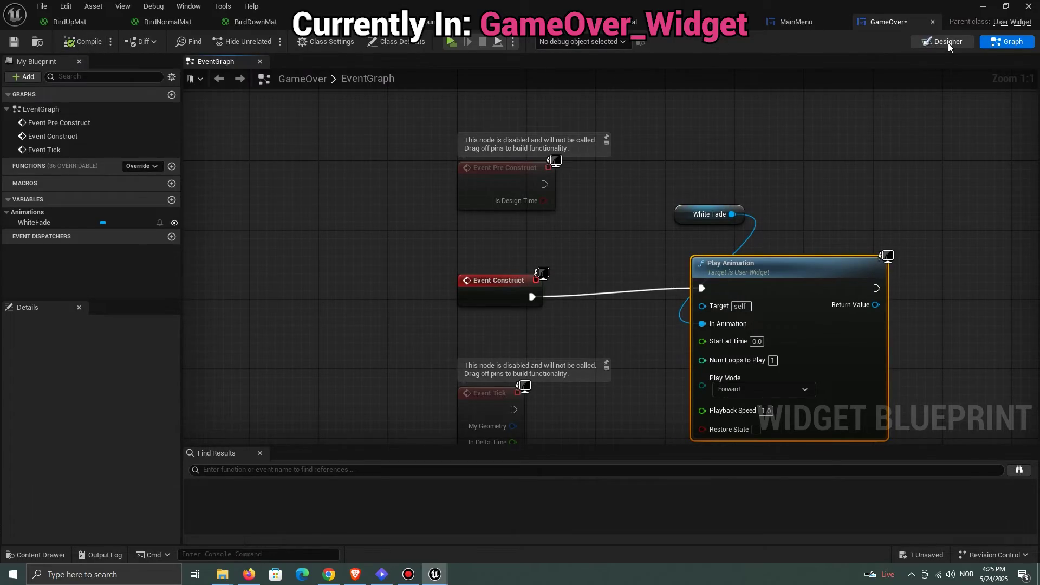
Step: Set WhiteBorder's ZOrder to -2 in the widget designer
{"action": "left_click", "coordinate": [947, 42]}
{"action": "left_click", "coordinate": [928, 232]}
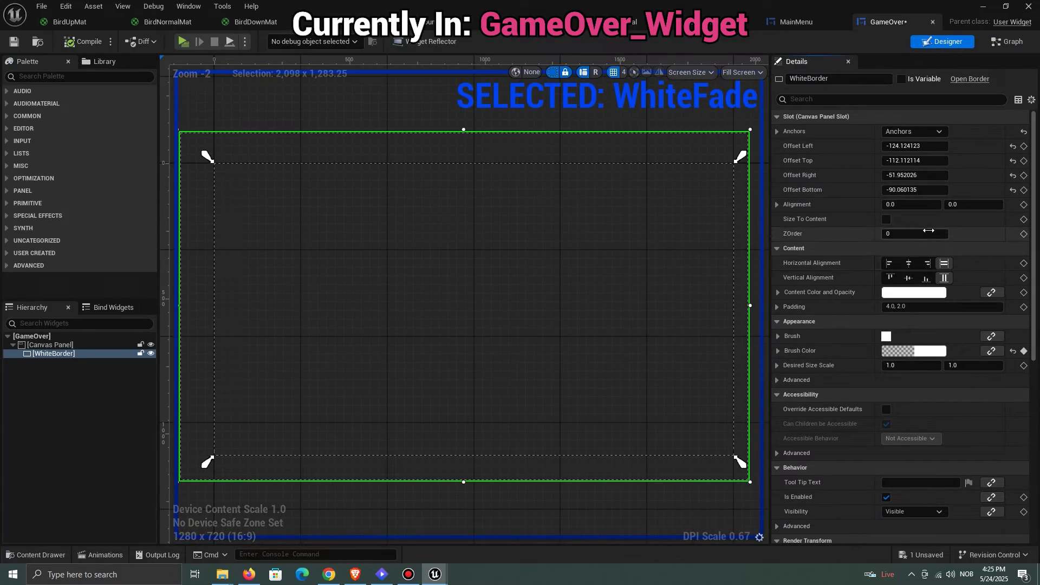
{"action": "key", "text": "Return"}
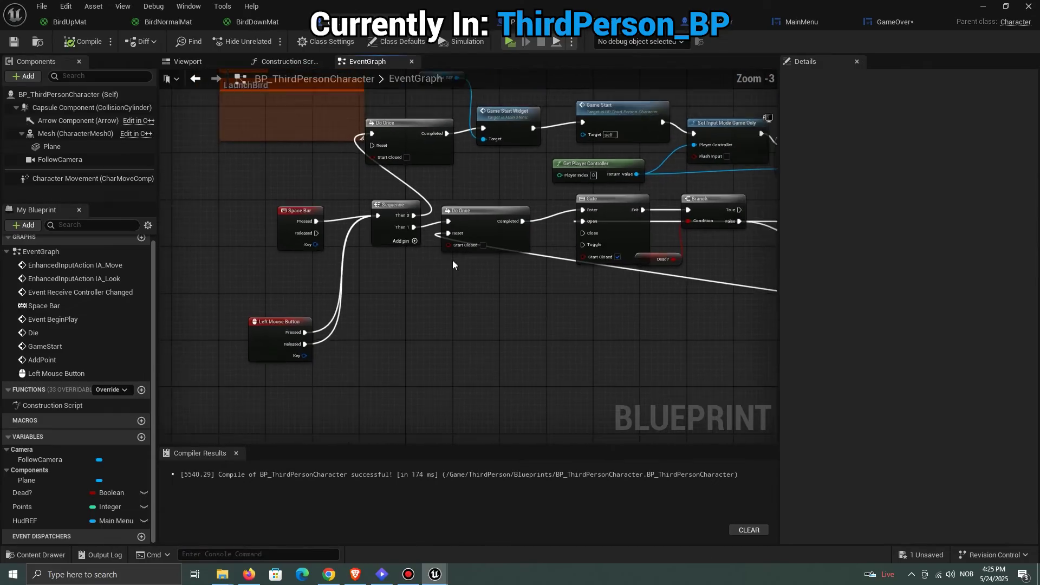
Step: In BP_ThirdPersonCharacter, insert a Create Widget node with class GameOver after the Die event's Do Once node
{"action": "scroll", "coordinate": [454, 259], "scroll_direction": "down", "scroll_amount": 5}
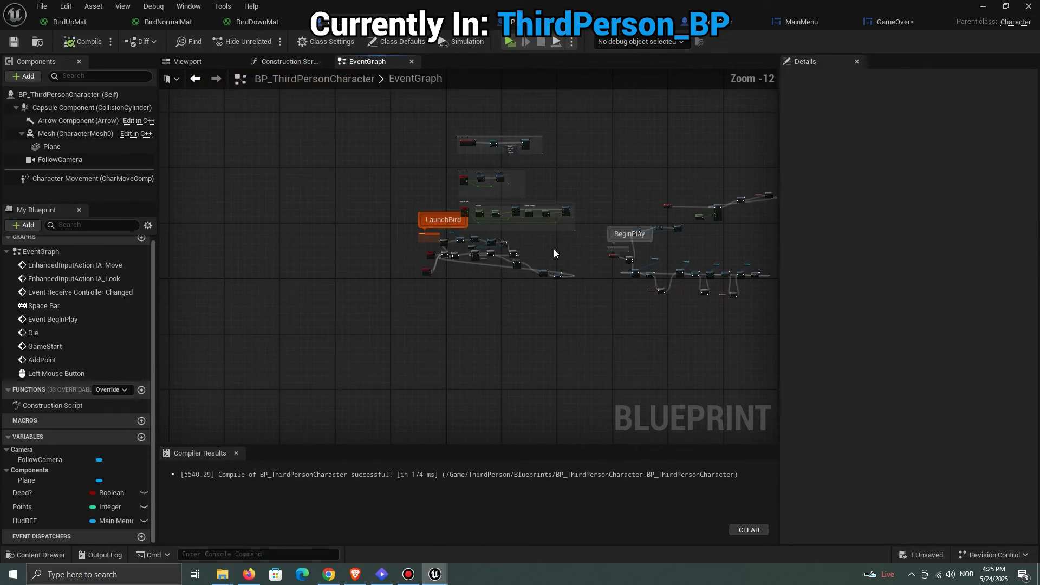
{"action": "mouse_move", "coordinate": [554, 248]}
{"action": "right_mouse_down"}
{"action": "mouse_move", "coordinate": [463, 297]}
{"action": "mouse_move", "coordinate": [432, 250]}
{"action": "mouse_move", "coordinate": [553, 234]}
{"action": "right_mouse_up"}
{"action": "scroll", "coordinate": [432, 252], "scroll_direction": "up", "scroll_amount": 10}
{"action": "left_click_drag", "start_coordinate": [307, 232], "coordinate": [289, 210]}
{"action": "left_click", "coordinate": [323, 180]}
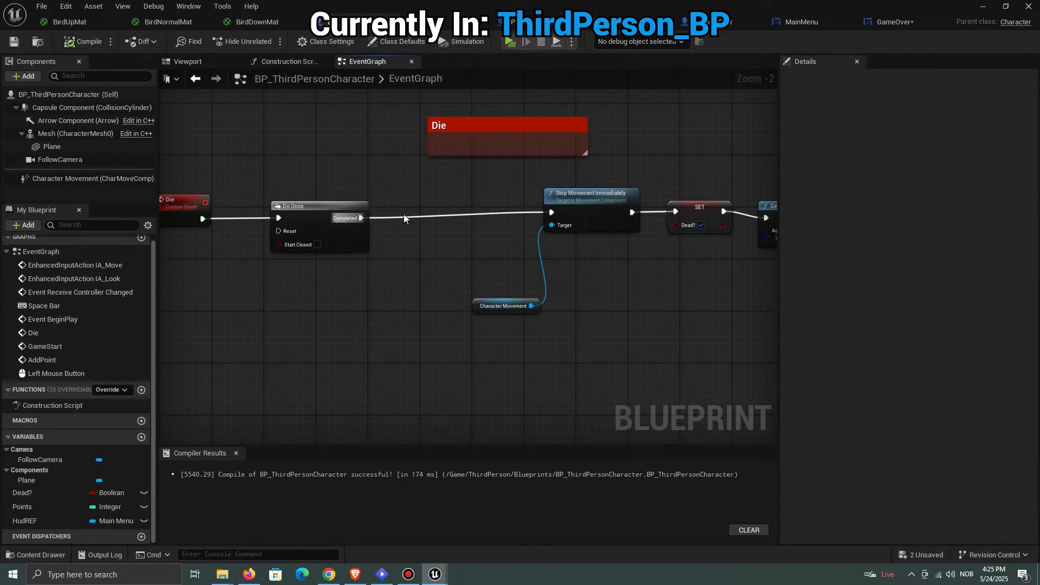
{"action": "left_click_drag", "start_coordinate": [404, 215], "coordinate": [405, 214]}
{"action": "type", "text": "create widg"}
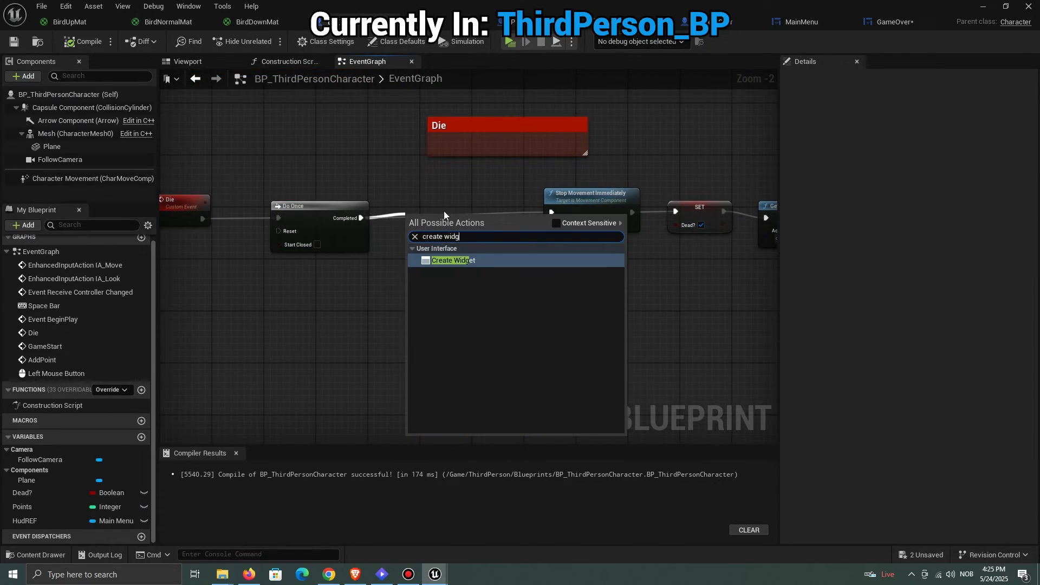
{"action": "left_click", "coordinate": [420, 261]}
{"action": "left_click", "coordinate": [437, 251]}
{"action": "type", "text": "ga"}
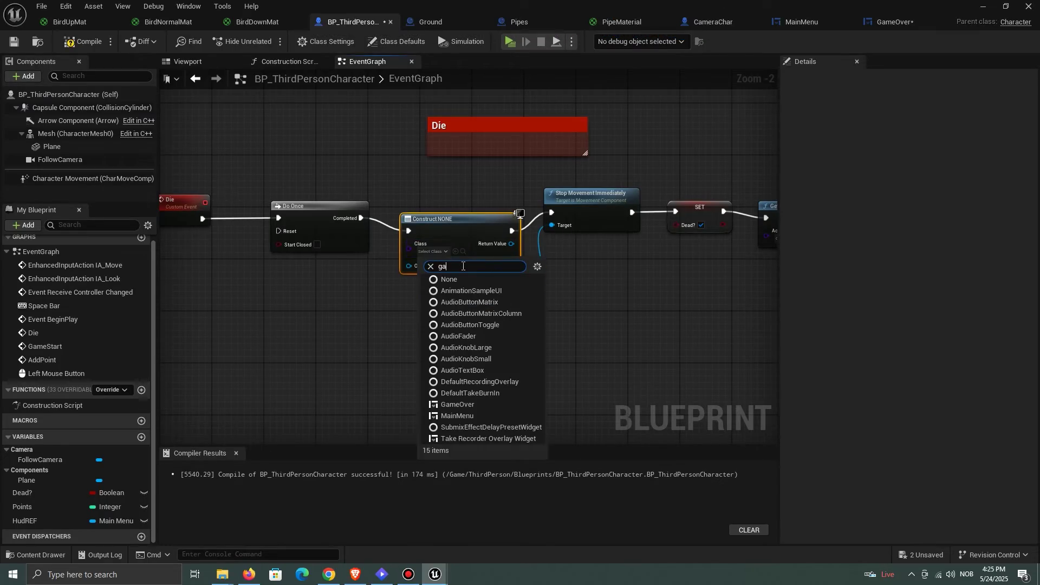
{"action": "type", "text": "me"}
Step: Make room in the Die chain and insert Add to Viewport for the GameOver widget before Stop Movement Immediately
{"action": "right_click_drag", "start_coordinate": [219, 276], "coordinate": [369, 275]}
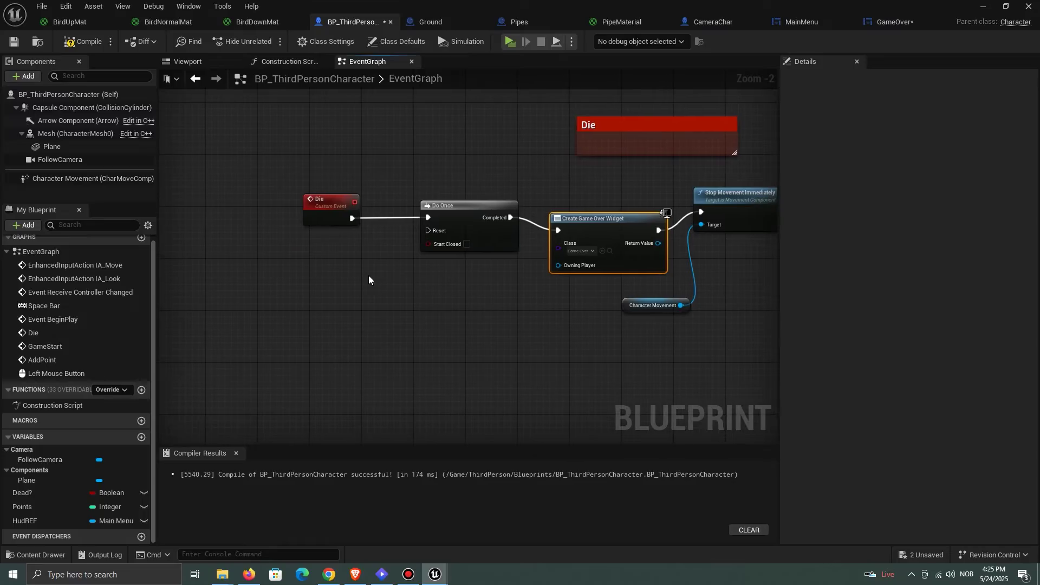
{"action": "left_click_drag", "start_coordinate": [337, 269], "coordinate": [607, 217]}
{"action": "left_click_drag", "start_coordinate": [582, 225], "coordinate": [433, 206]}
{"action": "left_click", "coordinate": [477, 279]}
{"action": "left_click_drag", "start_coordinate": [508, 223], "coordinate": [549, 220]}
{"action": "type", "text": "add to view"}
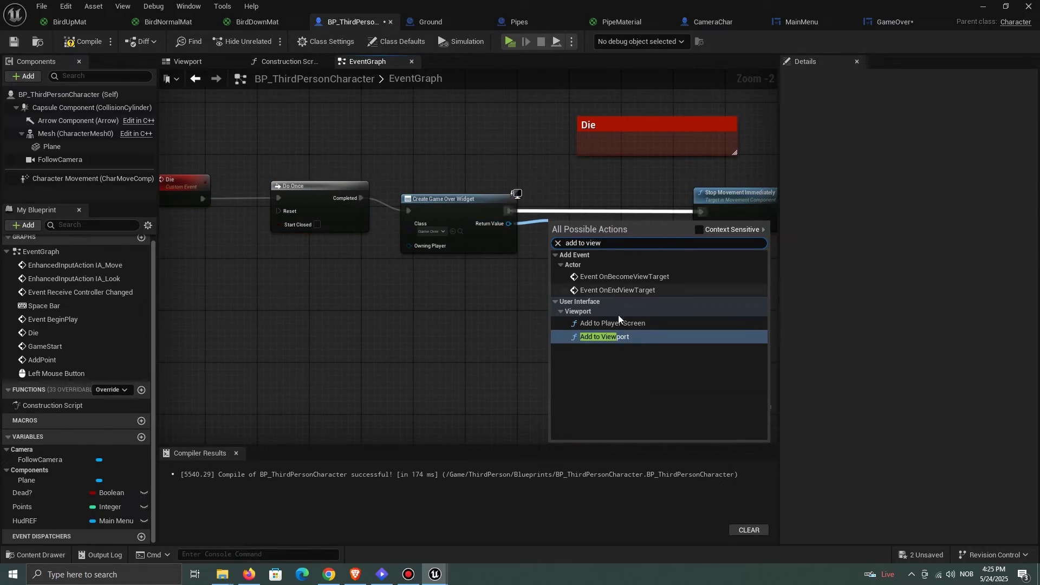
{"action": "left_click", "coordinate": [607, 336]}
{"action": "left_click_drag", "start_coordinate": [583, 238], "coordinate": [585, 198]}
{"action": "left_click_drag", "start_coordinate": [509, 211], "coordinate": [553, 208]}
{"action": "left_click_drag", "start_coordinate": [604, 193], "coordinate": [702, 213]}
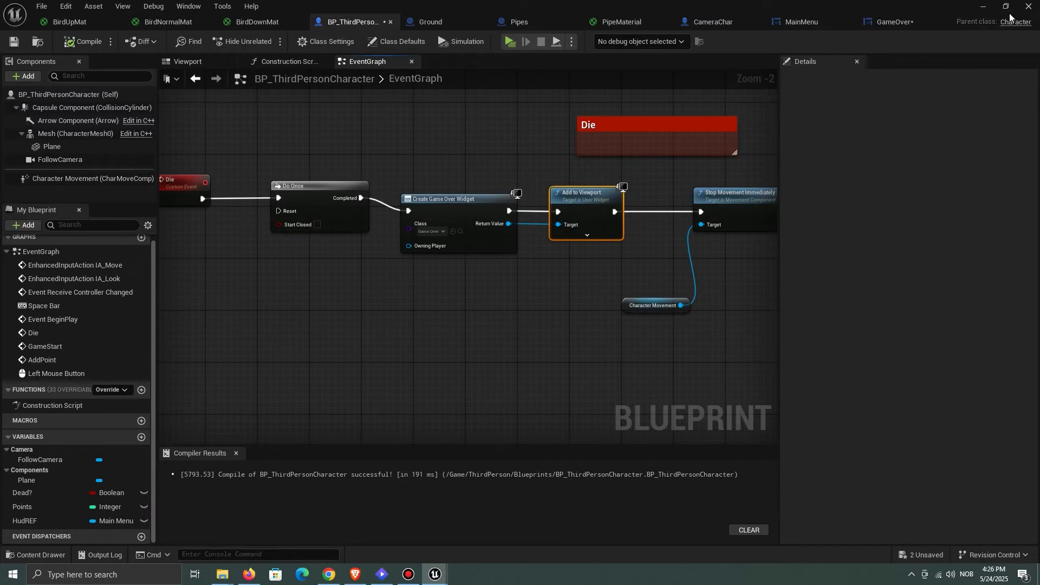
Step: Shift the Stop Movement Immediately and Character Movement nodes aside and insert Play Sound 2D after Add to Viewport
{"action": "right_click_drag", "start_coordinate": [694, 237], "coordinate": [463, 248]}
{"action": "left_click_drag", "start_coordinate": [441, 320], "coordinate": [569, 361]}
{"action": "left_click_drag", "start_coordinate": [500, 234], "coordinate": [551, 260]}
{"action": "left_click_drag", "start_coordinate": [382, 222], "coordinate": [407, 241]}
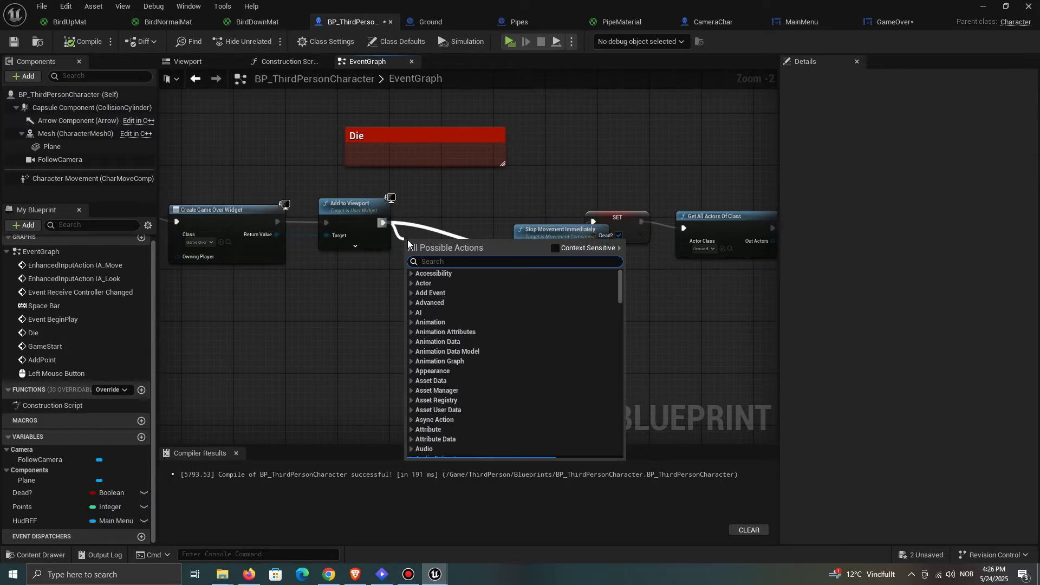
{"action": "type", "text": "play sound 2"}
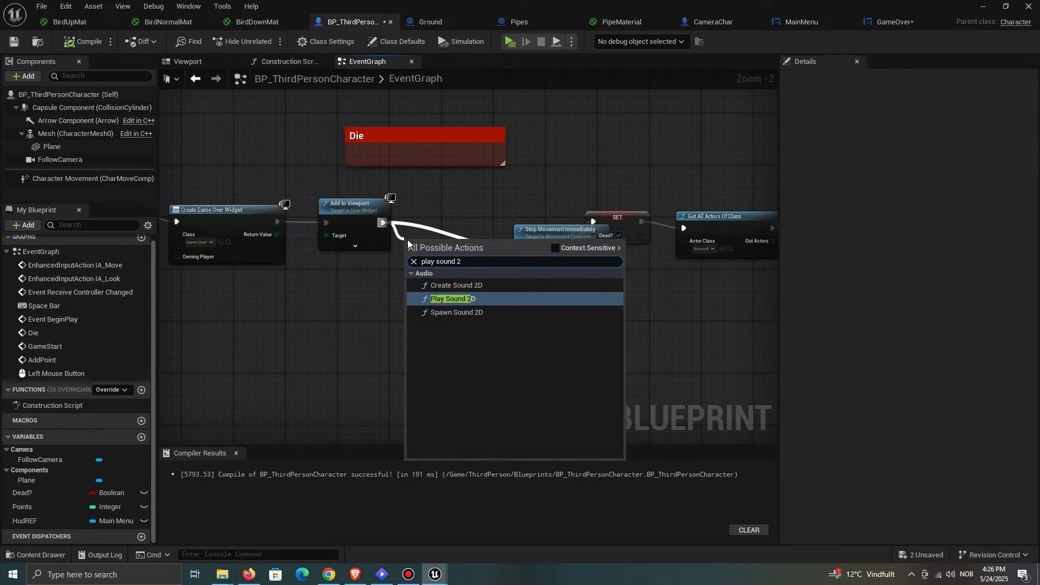
{"action": "left_click", "coordinate": [469, 297]}
Step: Audition the sounds in the audio folder, assign hit to the Die event's Play Sound 2D, and save the unsaved assets
{"action": "left_click", "coordinate": [983, 7]}
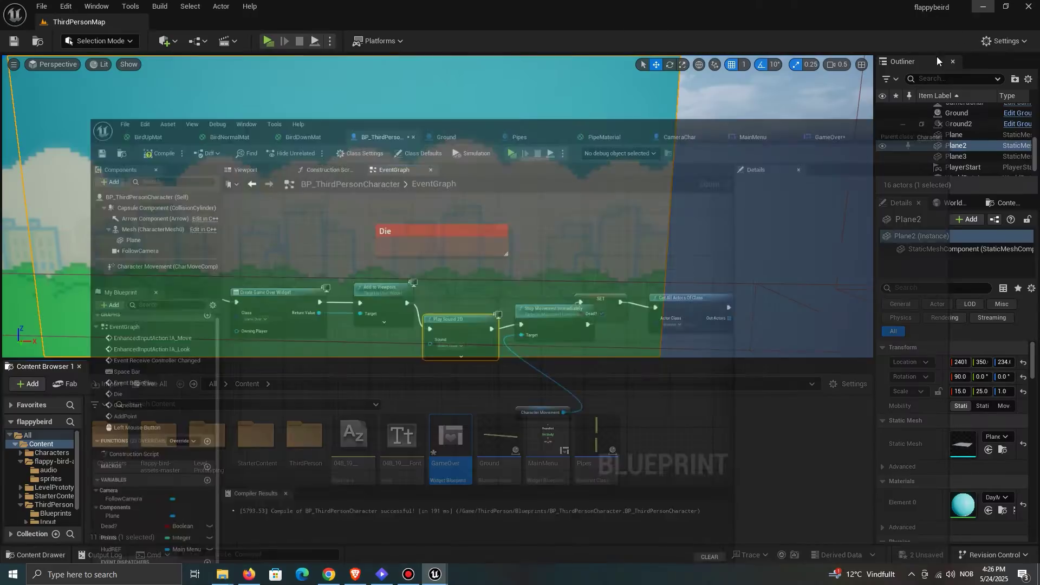
{"action": "left_click", "coordinate": [165, 468]}
{"action": "double_click", "coordinate": [166, 468]}
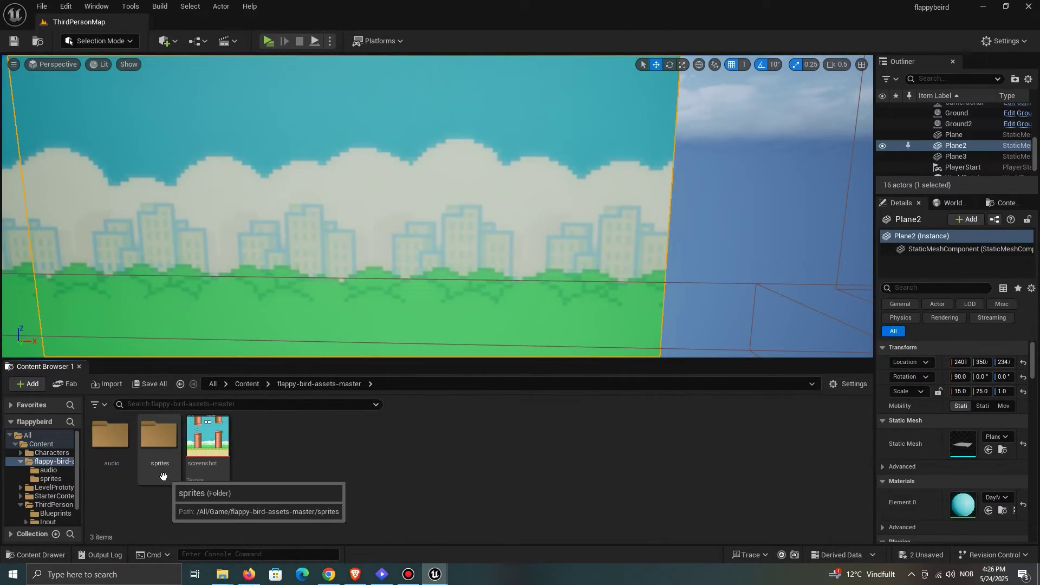
{"action": "double_click", "coordinate": [110, 436]}
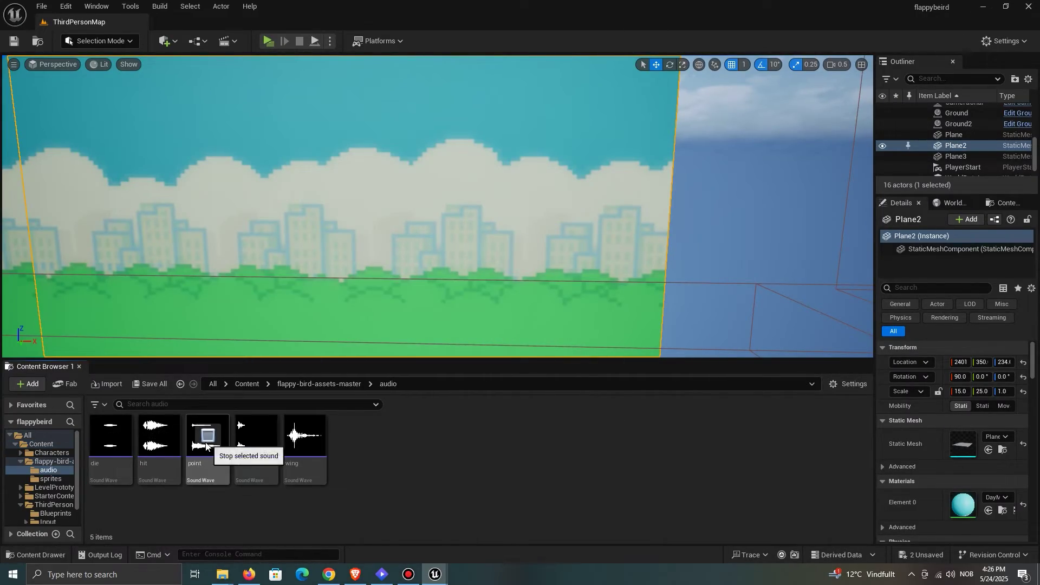
{"action": "left_click", "coordinate": [158, 436]}
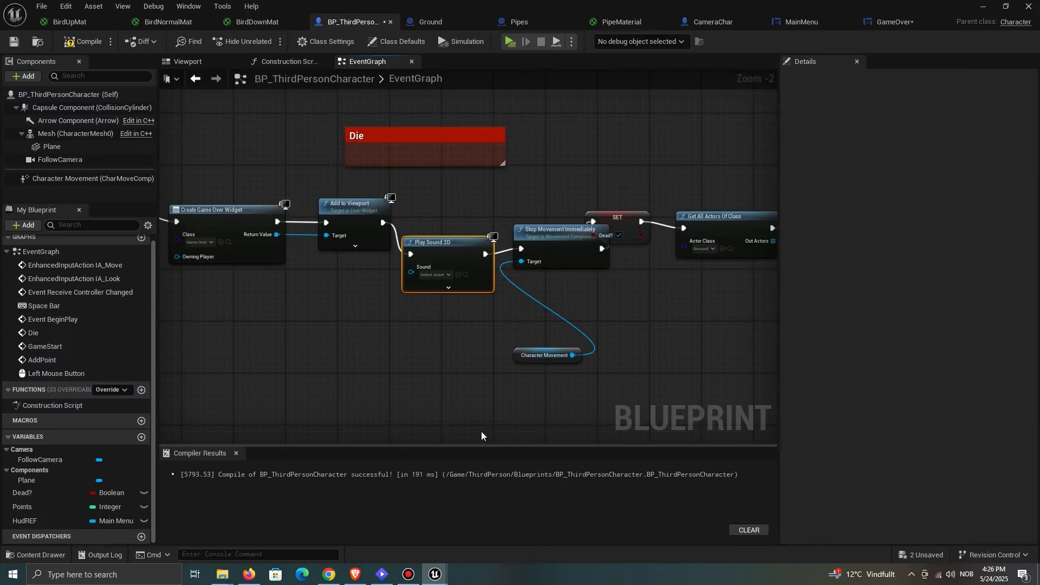
{"action": "scroll", "coordinate": [478, 279], "scroll_direction": "up", "scroll_amount": 2}
{"action": "left_click", "coordinate": [469, 256]}
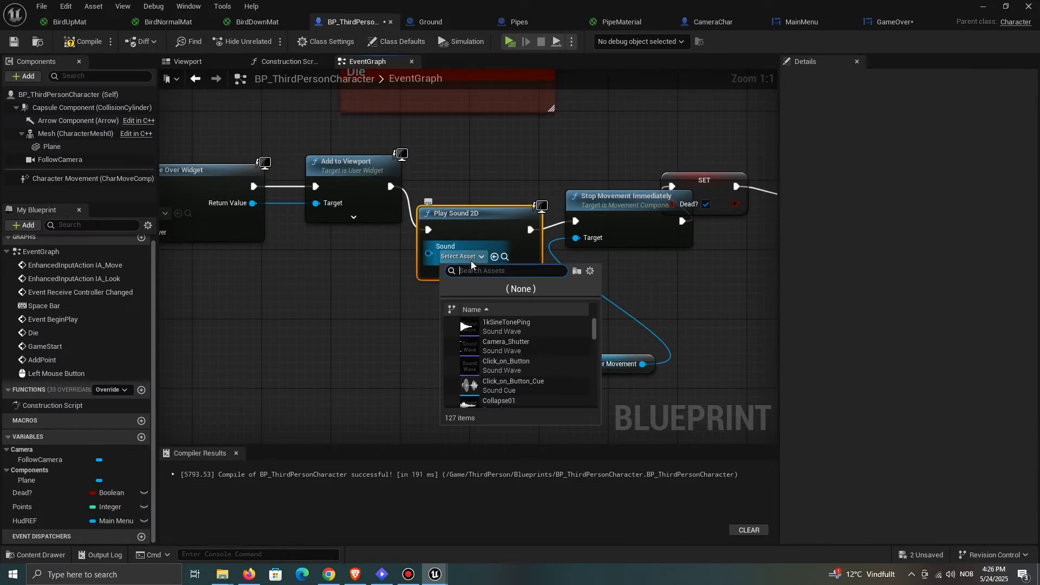
{"action": "type", "text": "hit"}
{"action": "left_click", "coordinate": [503, 326]}
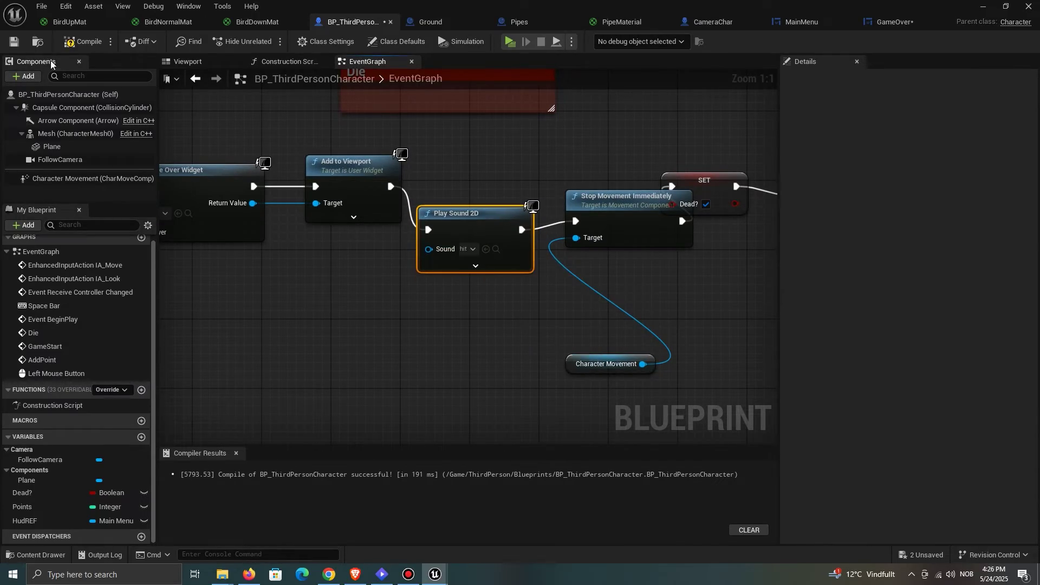
{"action": "left_click", "coordinate": [921, 555]}
{"action": "left_click", "coordinate": [622, 412]}
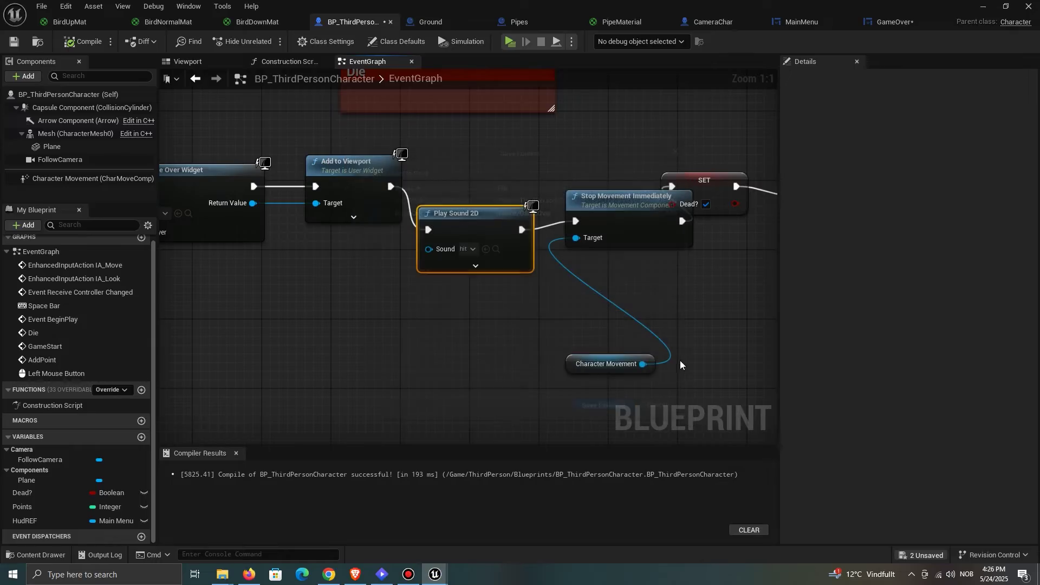
Step: In the GameOver event graph, add a Delay of 0.5 seconds after Play Animation
{"action": "left_click", "coordinate": [899, 25]}
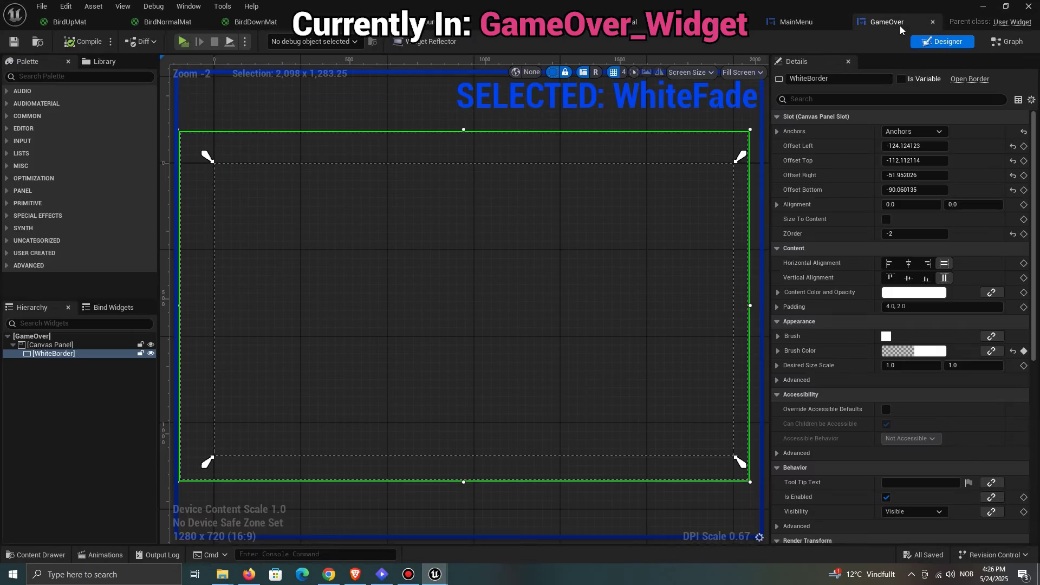
{"action": "left_click", "coordinate": [1007, 41]}
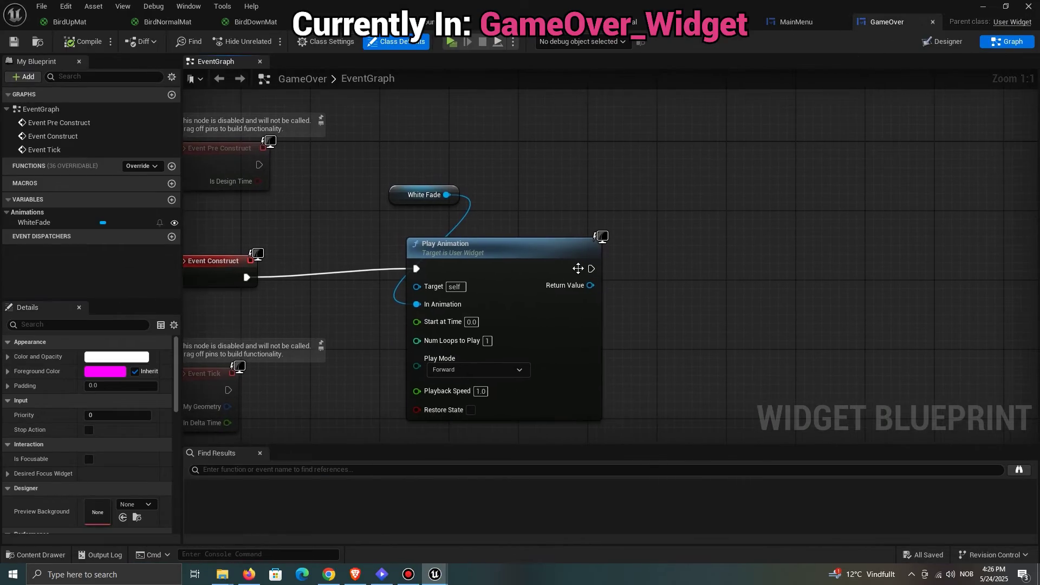
{"action": "left_click_drag", "start_coordinate": [669, 261], "coordinate": [688, 265]}
{"action": "type", "text": "dela"}
{"action": "left_click", "coordinate": [721, 329]}
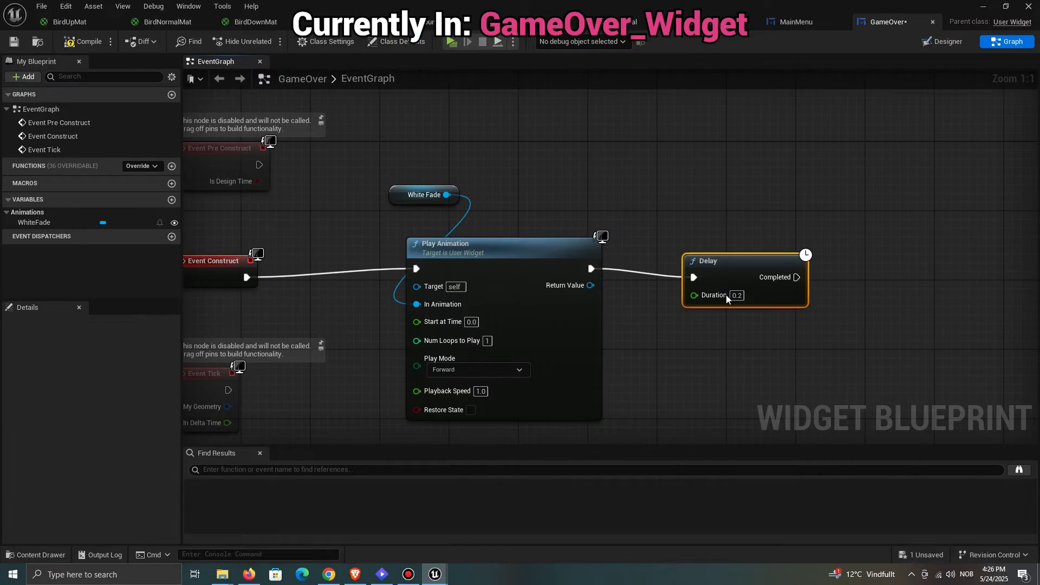
{"action": "left_click", "coordinate": [739, 294]}
{"action": "type", "text": "0.5"}
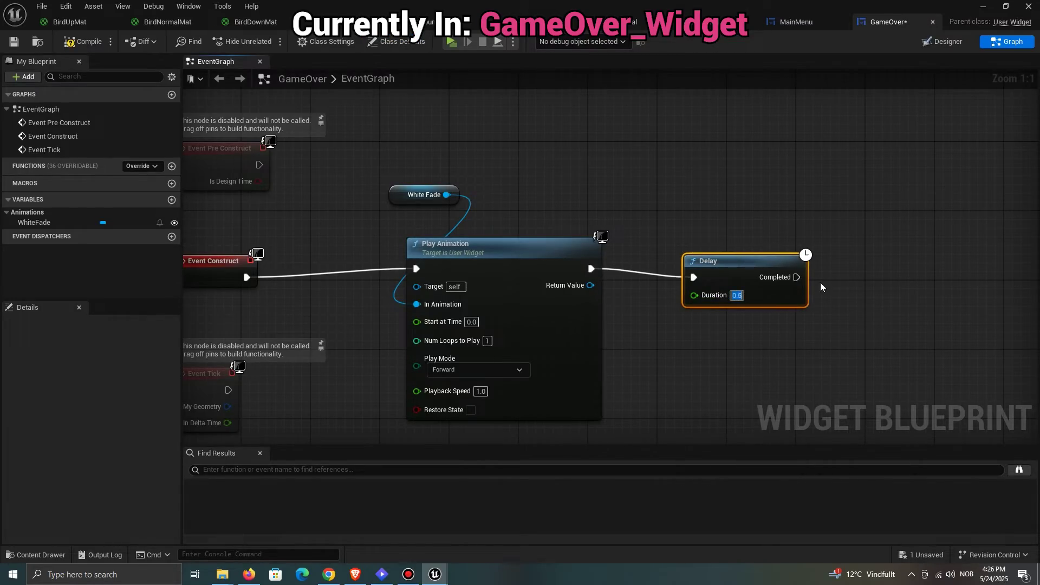
Step: Add a Play Sound 2D node after the GameOver Delay, assign its sound, and play-test the game
{"action": "left_click_drag", "start_coordinate": [797, 276], "coordinate": [879, 275]}
{"action": "type", "text": "play sound"}
{"action": "left_click", "coordinate": [878, 374]}
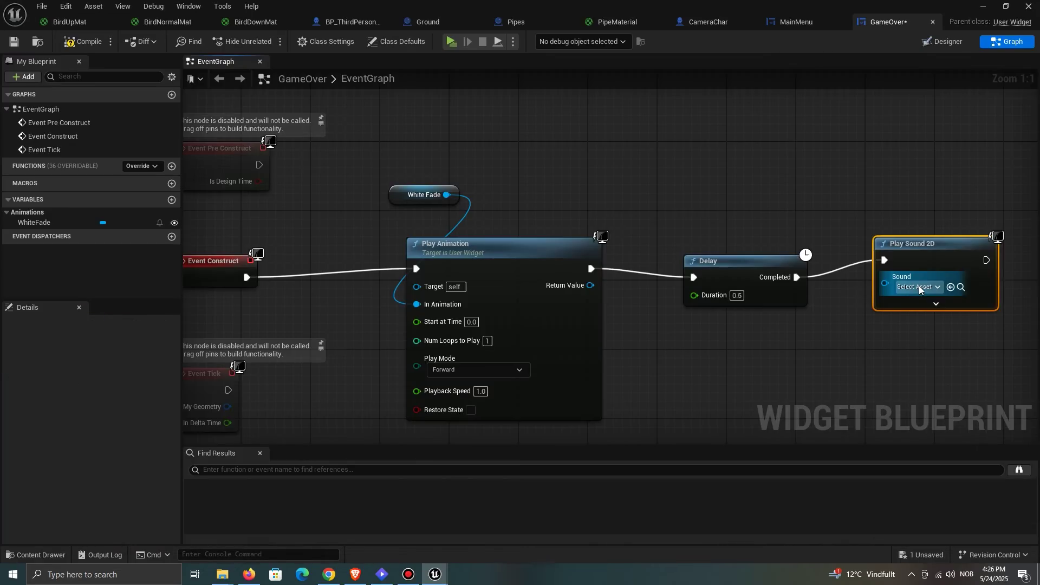
{"action": "left_click", "coordinate": [924, 285]}
{"action": "left_click", "coordinate": [959, 374]}
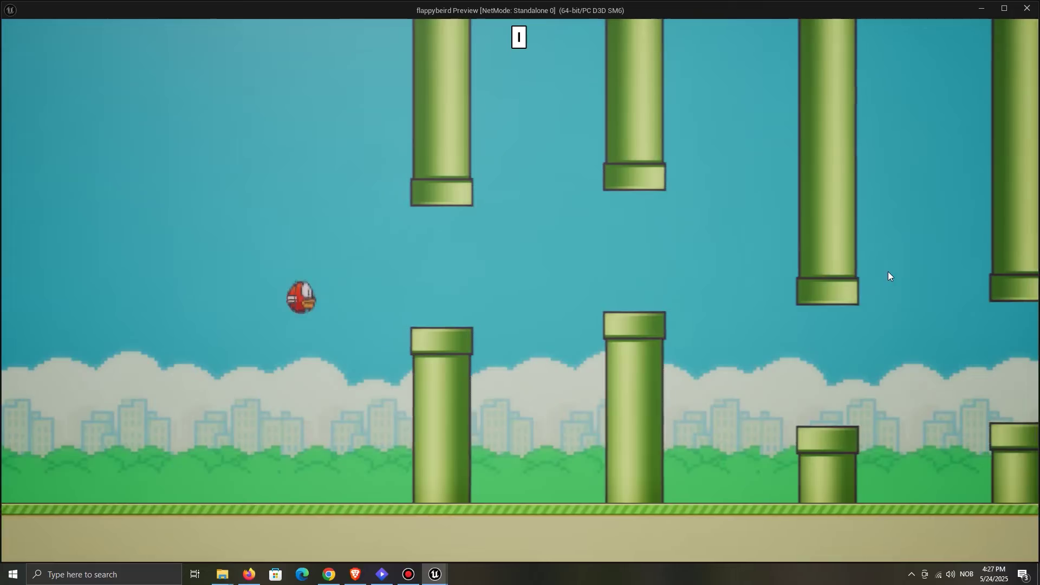
{"action": "key", "text": "space"}
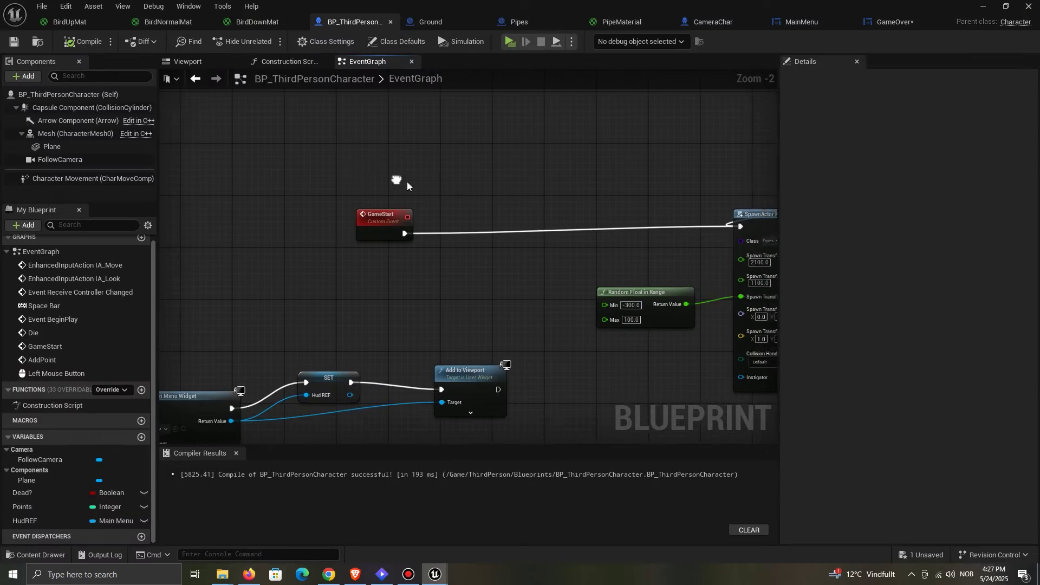
Step: Add a green comment reading GameStart & Spawn Pipes above the GameStart event in BP_ThirdPersonCharacter and enable its color bubble
{"action": "key", "text": "c"}
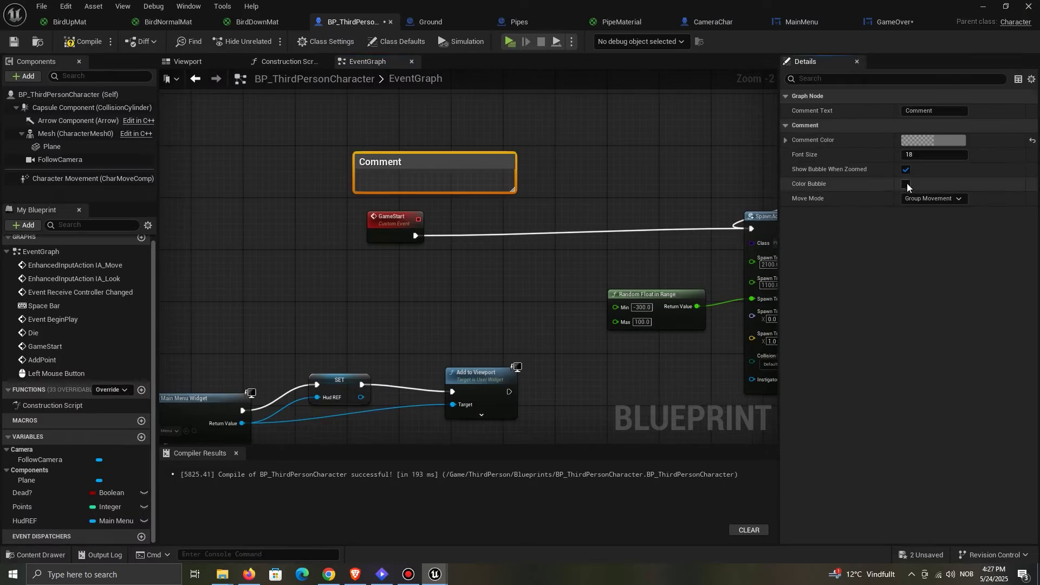
{"action": "left_click", "coordinate": [935, 110]}
{"action": "type", "text": "GameStart %& Spawn Pipes"}
{"action": "left_click", "coordinate": [933, 141]}
{"action": "left_click", "coordinate": [740, 215]}
{"action": "left_click", "coordinate": [866, 408]}
{"action": "scroll", "coordinate": [482, 267], "scroll_direction": "down", "scroll_amount": 3}
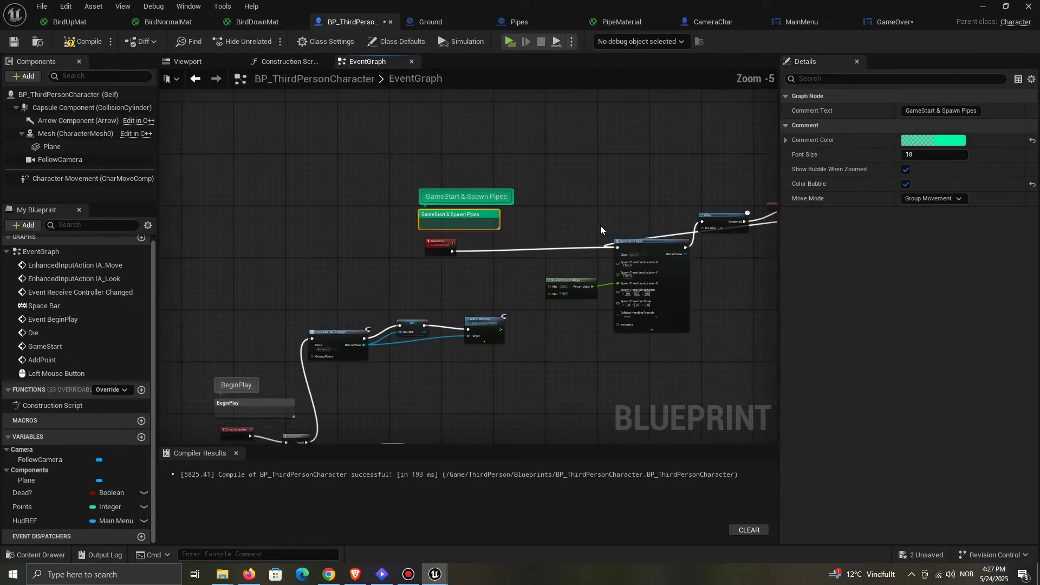
Step: Set the SpawnActor Pipes node's Spawn Transform Location X to 2000 and save the unsaved assets
{"action": "scroll", "coordinate": [601, 225], "scroll_direction": "up", "scroll_amount": 2}
{"action": "scroll", "coordinate": [607, 212], "scroll_direction": "up", "scroll_amount": 3}
{"action": "key", "text": "Return"}
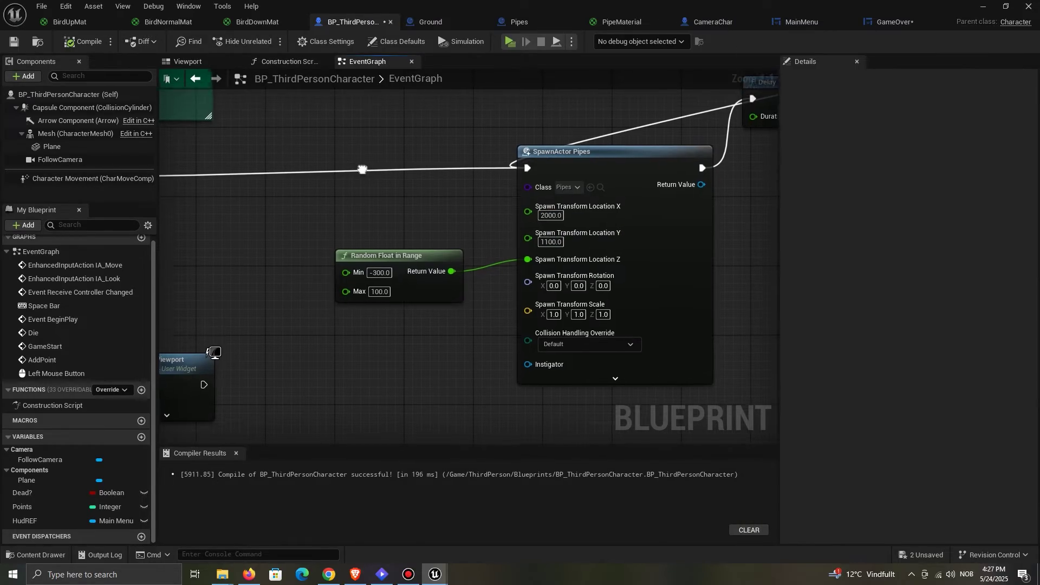
{"action": "scroll", "coordinate": [325, 243], "scroll_direction": "down", "scroll_amount": 4}
{"action": "left_click", "coordinate": [918, 550]}
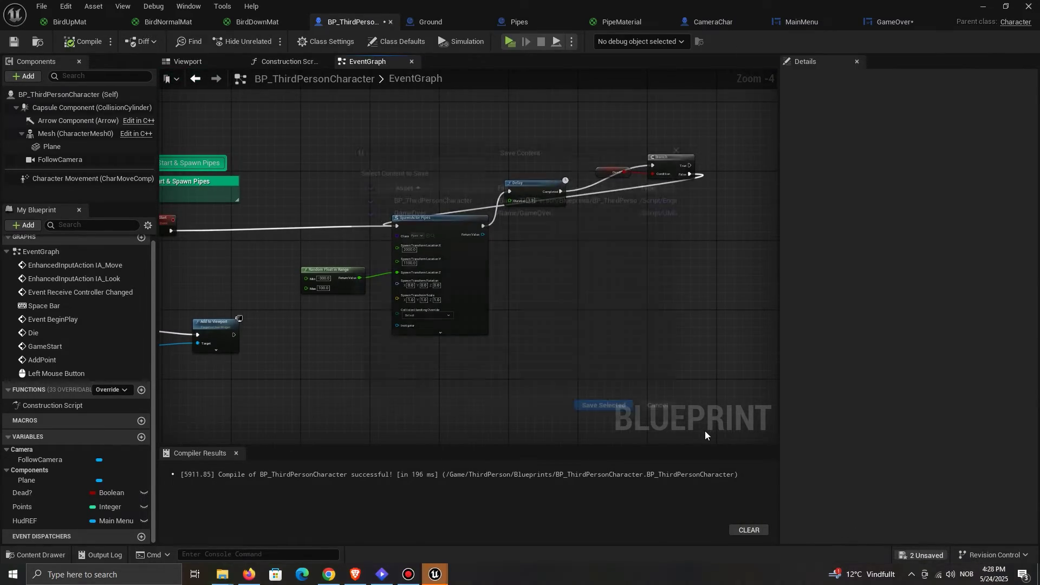
{"action": "left_click", "coordinate": [617, 410]}
Step: Near the AddPoint chain, place a HudREF getter and get Score Amount from it
{"action": "scroll", "coordinate": [616, 155], "scroll_direction": "down", "scroll_amount": 7}
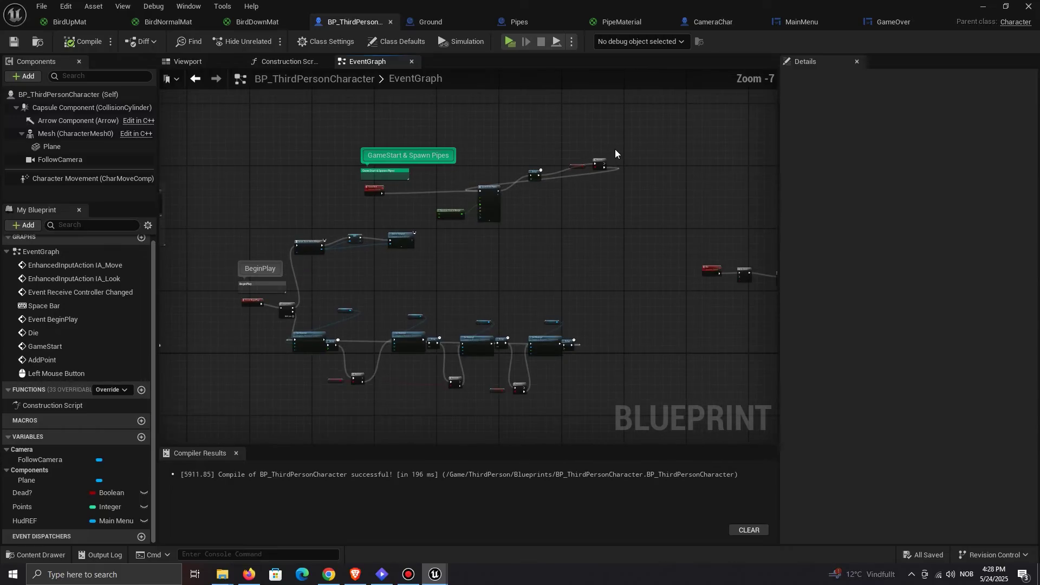
{"action": "right_click_drag", "start_coordinate": [640, 216], "coordinate": [380, 298]}
{"action": "scroll", "coordinate": [640, 215], "scroll_direction": "up", "scroll_amount": 10}
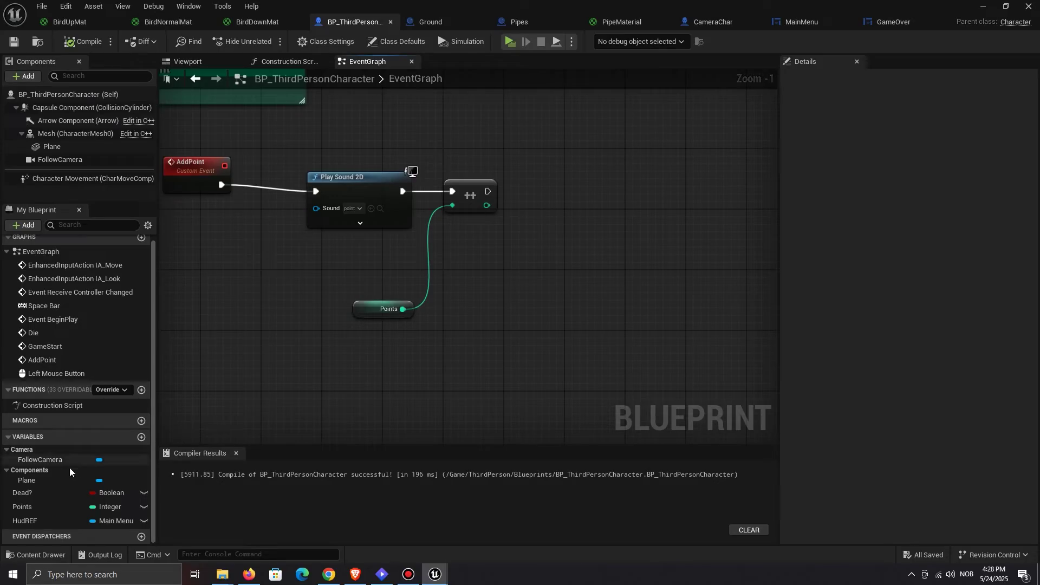
{"action": "left_click_drag", "start_coordinate": [32, 521], "coordinate": [632, 132]}
{"action": "left_click", "coordinate": [528, 133]}
{"action": "type", "text": "get score"}
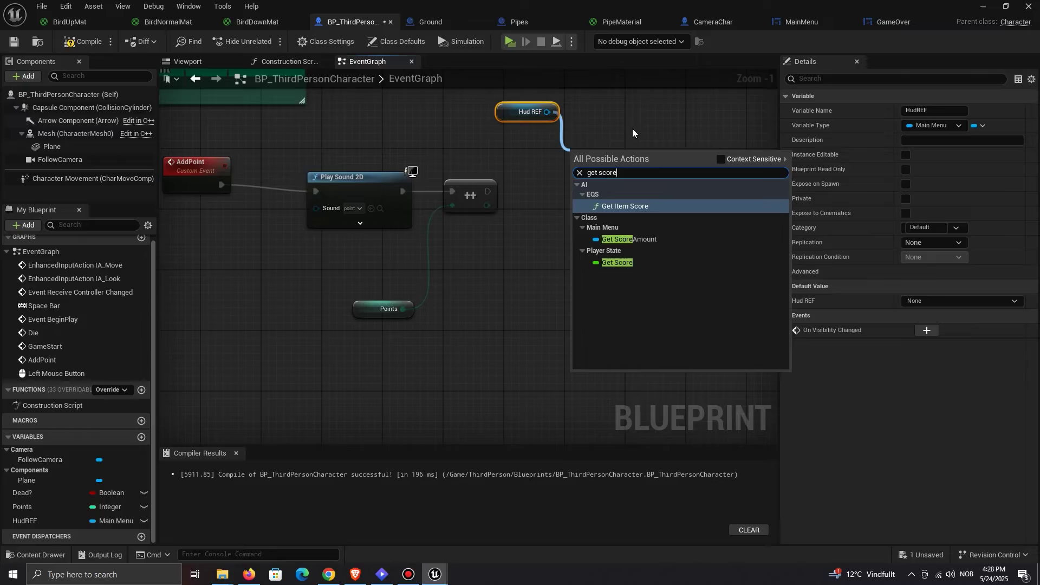
{"action": "left_click", "coordinate": [649, 240]}
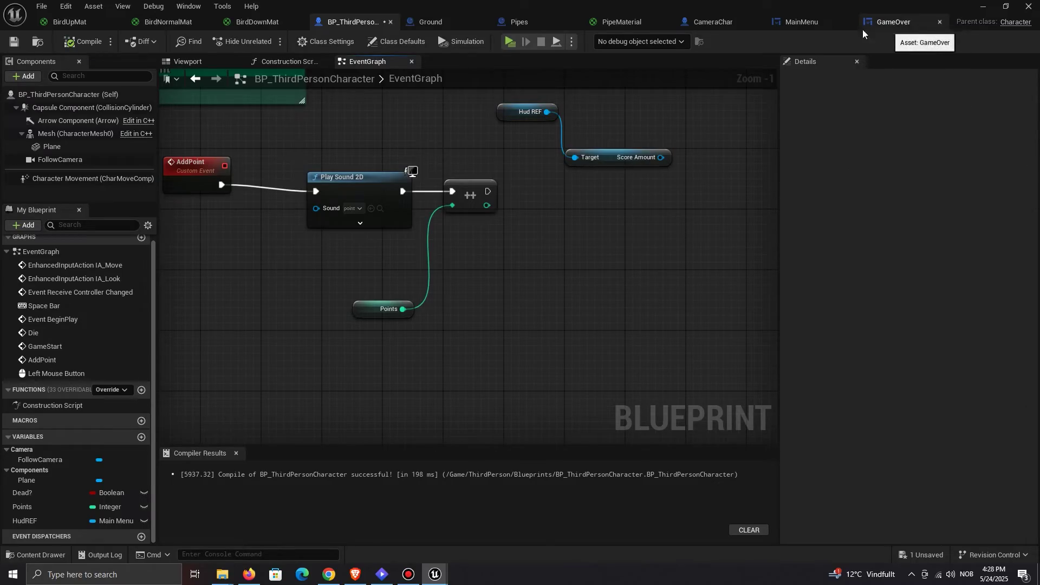
Step: Check the ScoreAmount text in MainMenu and set the Score Amount's Text from the incremented Points in the AddPoint chain
{"action": "left_click", "coordinate": [813, 27]}
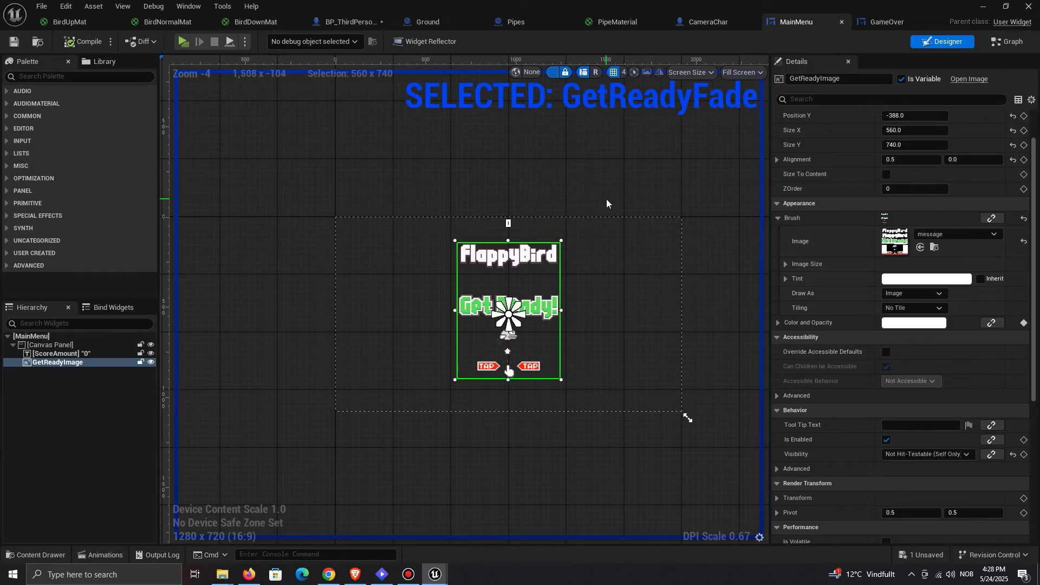
{"action": "left_click", "coordinate": [518, 226]}
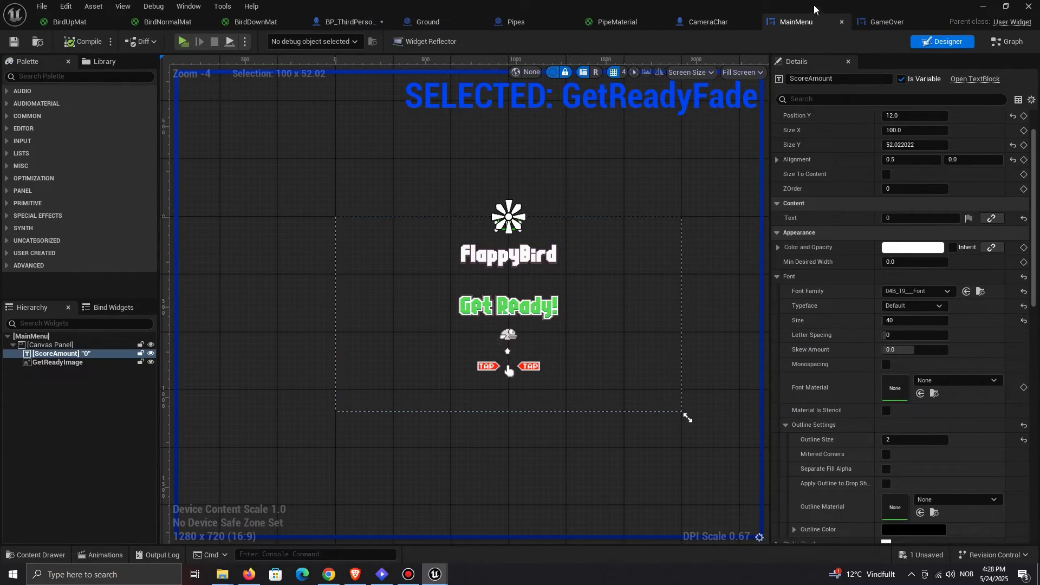
{"action": "left_click", "coordinate": [352, 23]}
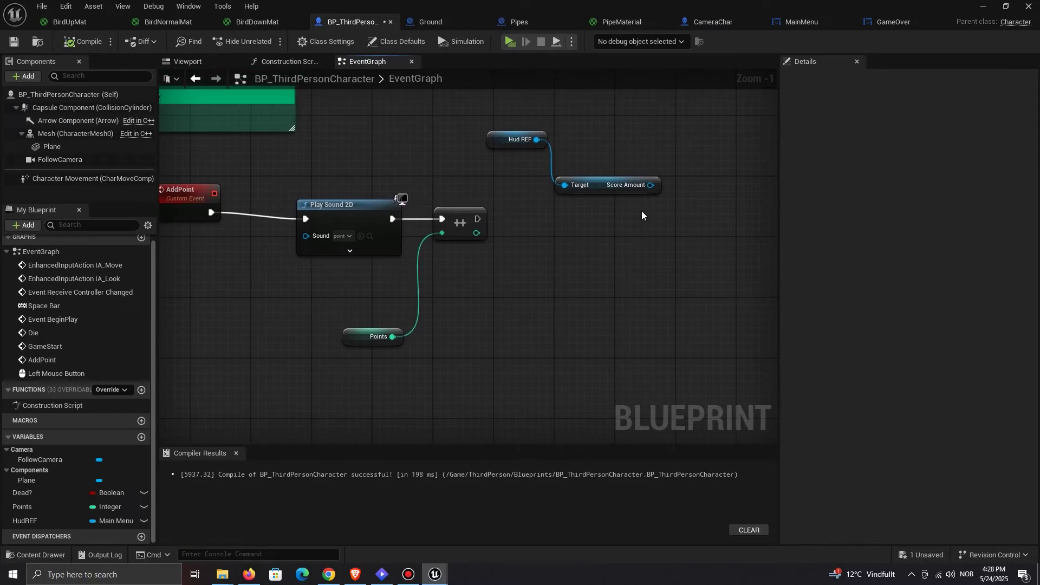
{"action": "scroll", "coordinate": [643, 212], "scroll_direction": "up", "scroll_amount": 1}
{"action": "left_click_drag", "start_coordinate": [630, 201], "coordinate": [614, 249]}
{"action": "type", "text": "text"}
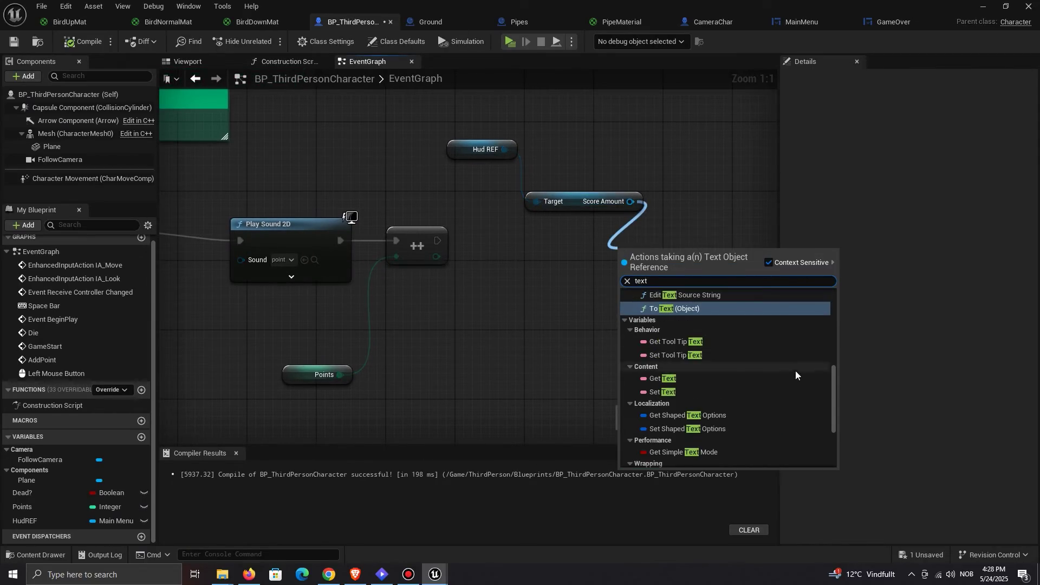
{"action": "left_click", "coordinate": [687, 391]}
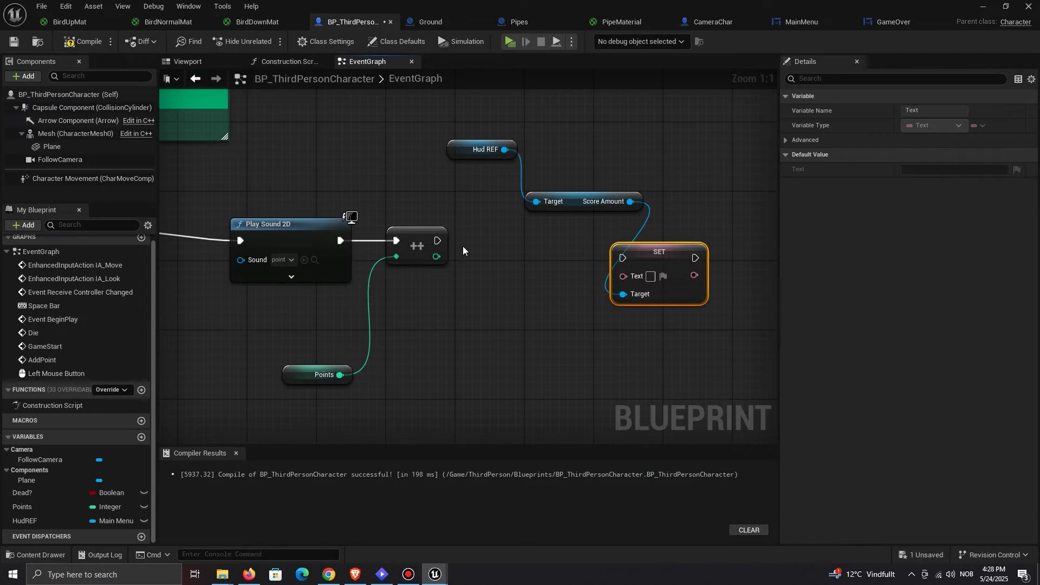
{"action": "left_click_drag", "start_coordinate": [438, 241], "coordinate": [623, 274]}
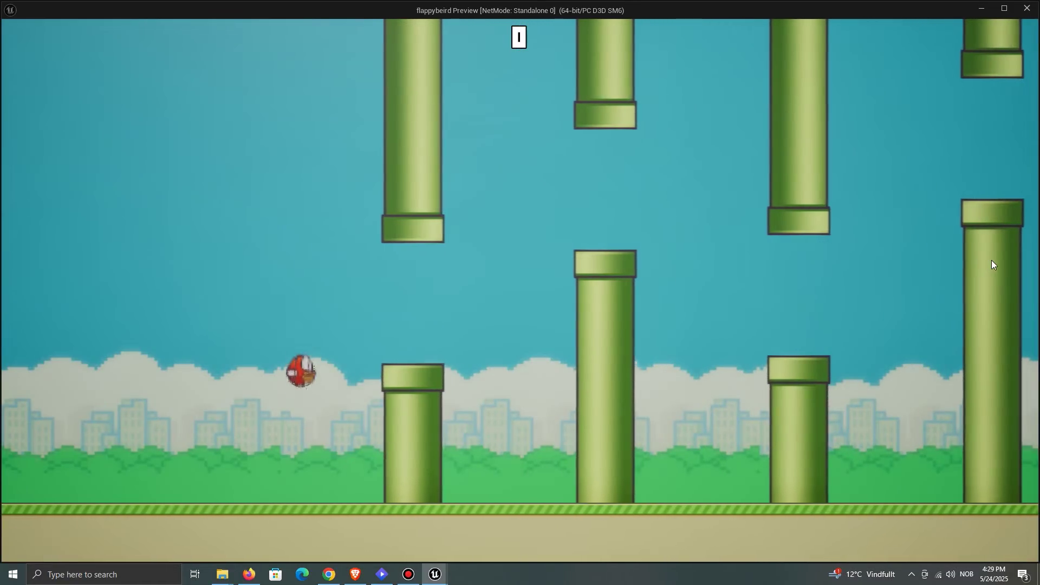
Step: Play-test the game by flapping the bird toward the pipes to check the score counter
{"action": "key", "text": "space"}
{"action": "key", "text": "space"}
{"action": "key", "text": "space"}
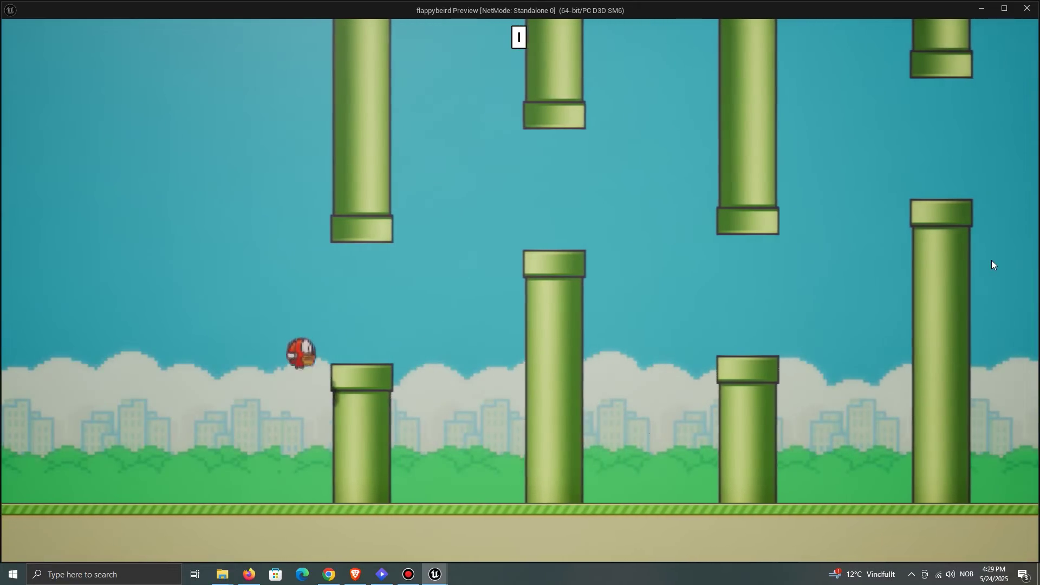
{"action": "key", "text": "space"}
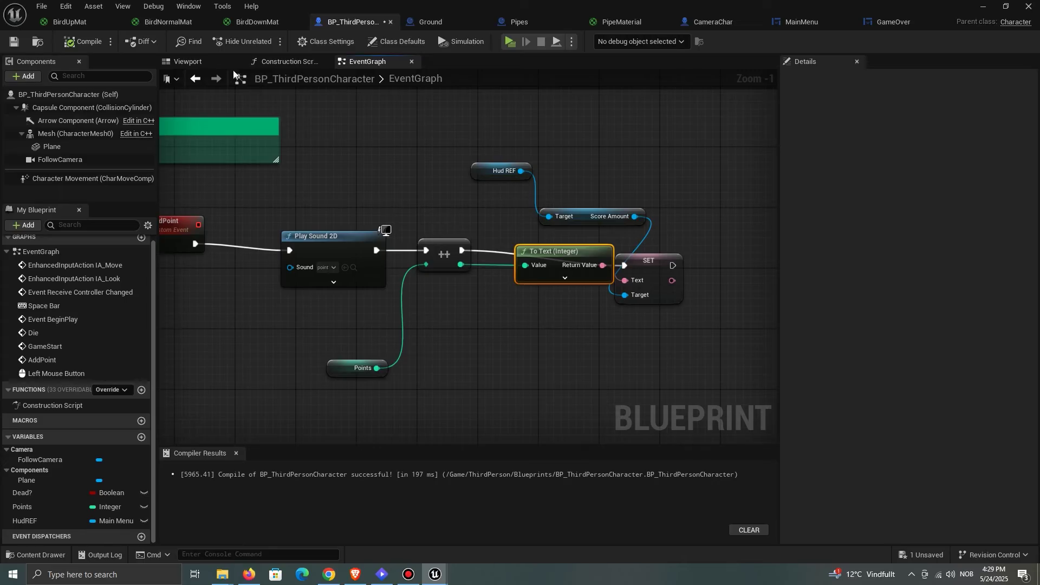
Step: Set the collision preset of the bird's Plane mesh to NoCollision in the character's viewport
{"action": "left_click", "coordinate": [193, 61]}
{"action": "left_click", "coordinate": [475, 169]}
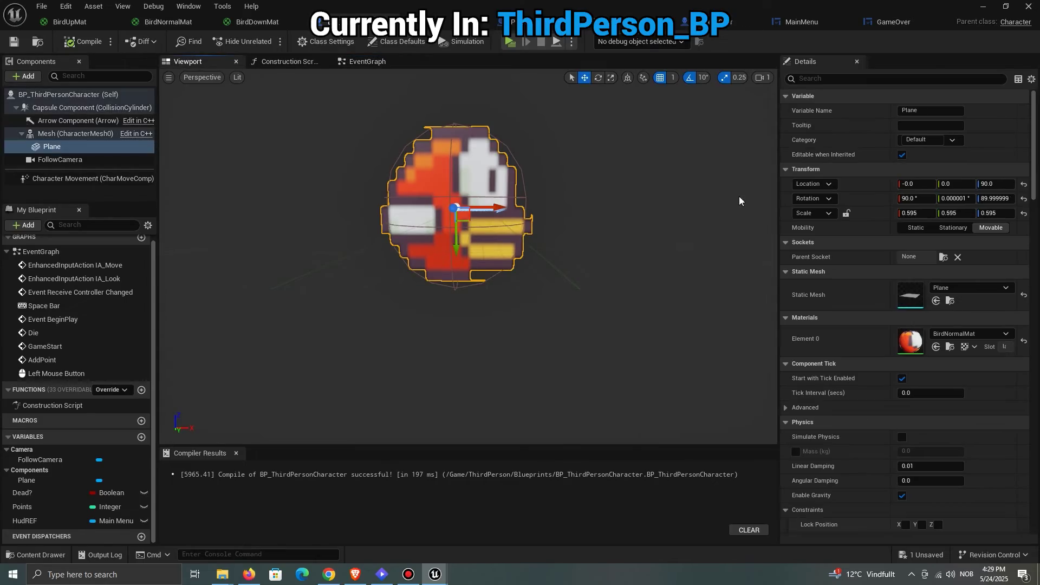
{"action": "left_click", "coordinate": [862, 80]}
{"action": "type", "text": "coll"}
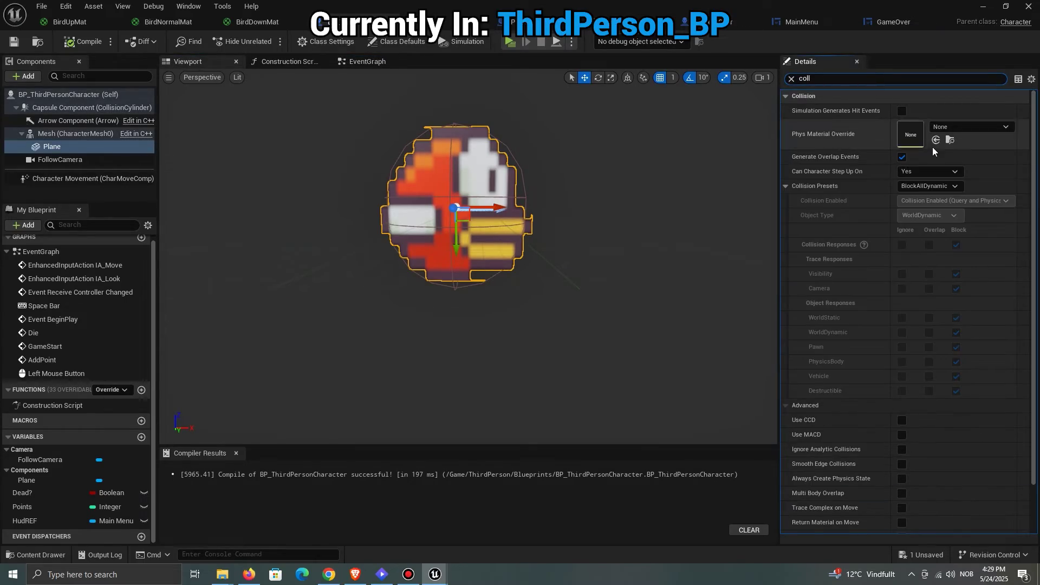
{"action": "left_click", "coordinate": [930, 185]}
{"action": "left_click", "coordinate": [927, 217]}
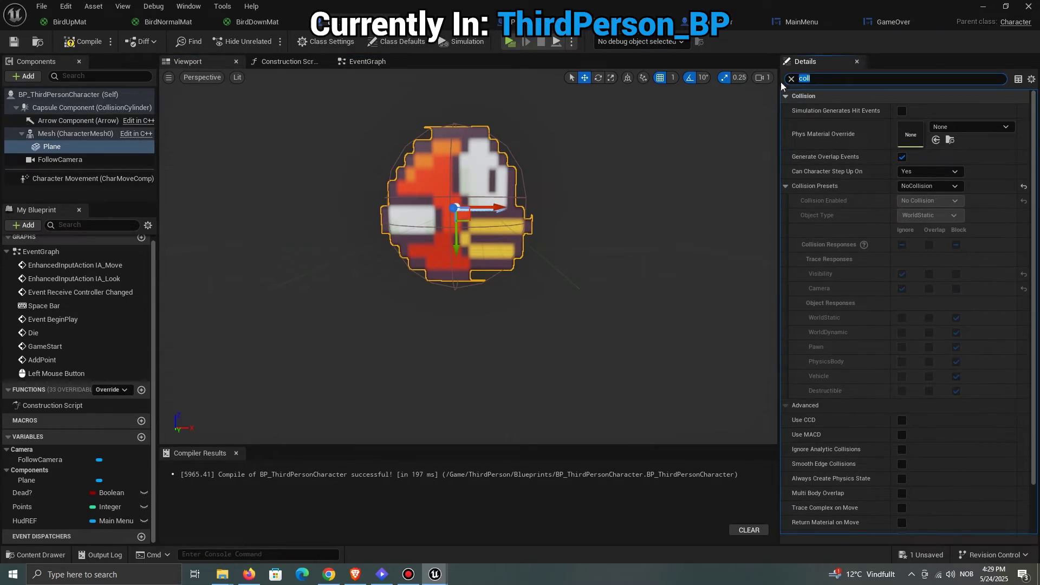
{"action": "left_click", "coordinate": [791, 79]}
Step: Scale the bird's Plane mesh uniformly to 0.565 and compile the character blueprint
{"action": "left_click", "coordinate": [501, 158]}
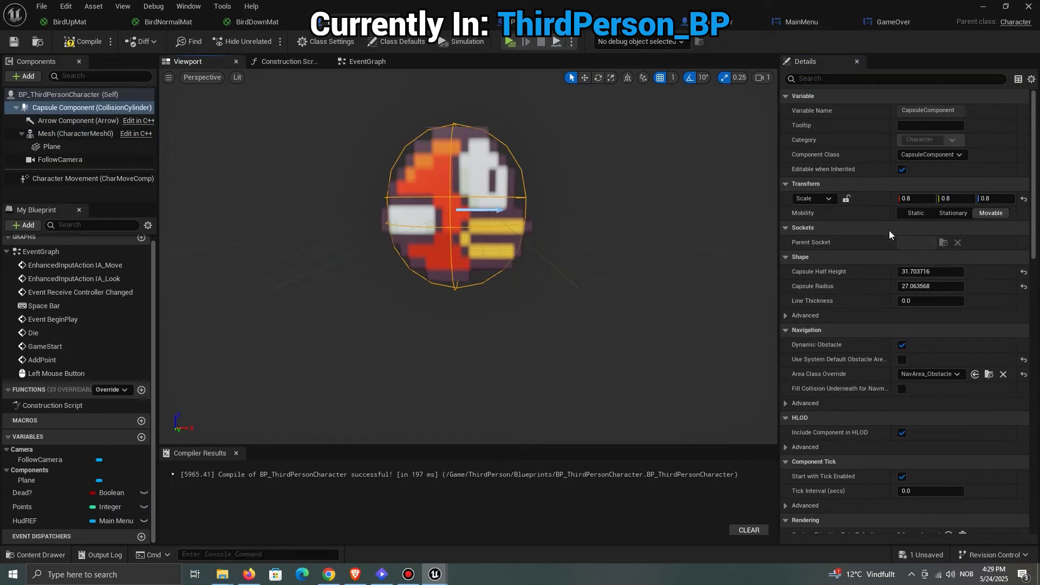
{"action": "left_click", "coordinate": [501, 172]}
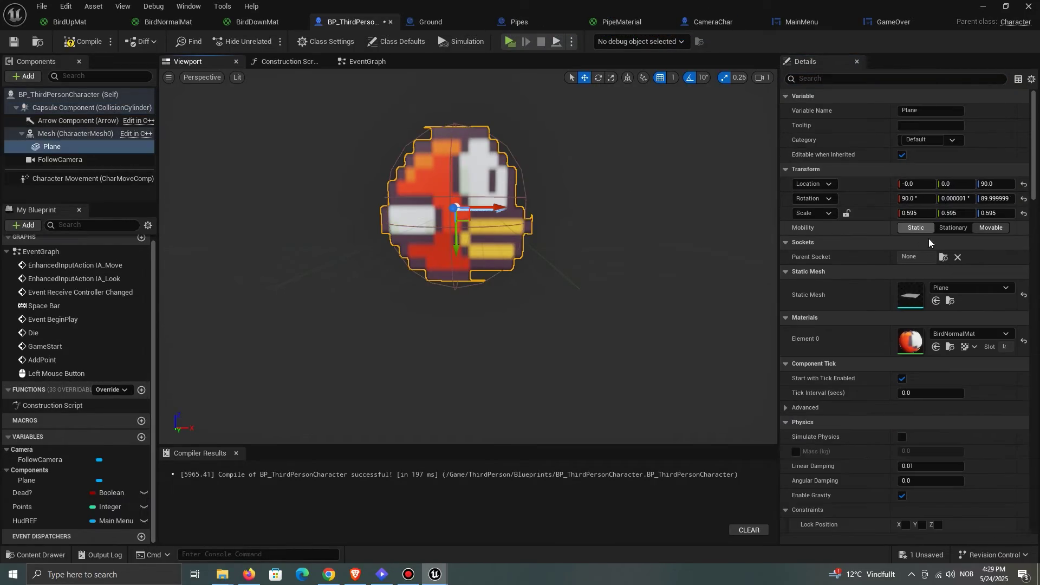
{"action": "left_click_drag", "start_coordinate": [907, 214], "coordinate": [909, 213]}
{"action": "key", "text": "F7"}
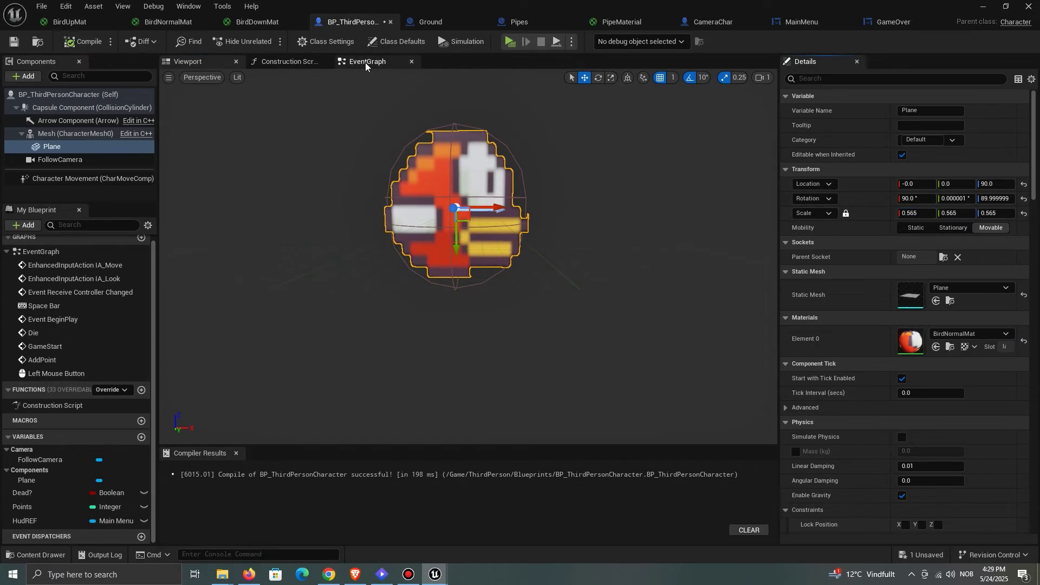
Step: Return to the event graph and play the original Flappy Bird game to examine how the bird tilts when it flaps
{"action": "left_click", "coordinate": [366, 62]}
{"action": "scroll", "coordinate": [623, 170], "scroll_direction": "down", "scroll_amount": 10}
{"action": "right_click_drag", "start_coordinate": [591, 241], "coordinate": [487, 232]}
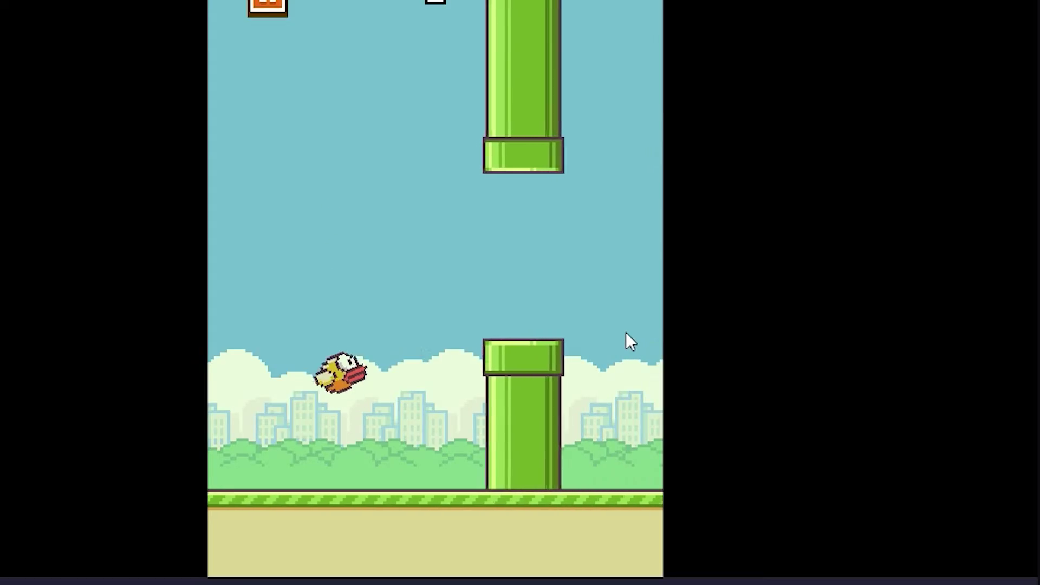
{"action": "left_click", "coordinate": [625, 332]}
{"action": "left_click", "coordinate": [626, 333]}
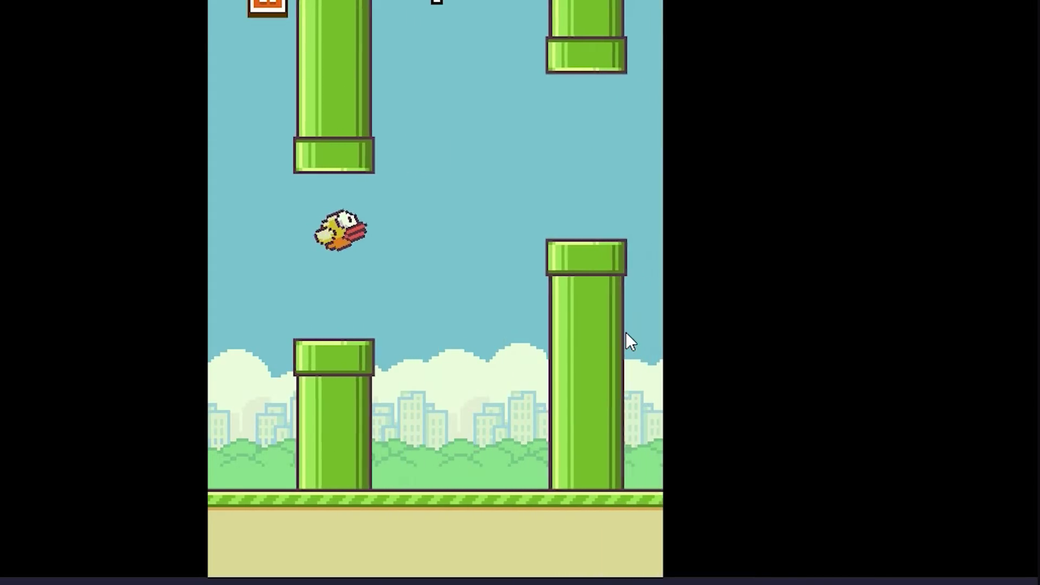
{"action": "left_click", "coordinate": [626, 333]}
{"action": "left_click", "coordinate": [626, 333]}
{"action": "left_click", "coordinate": [626, 332]}
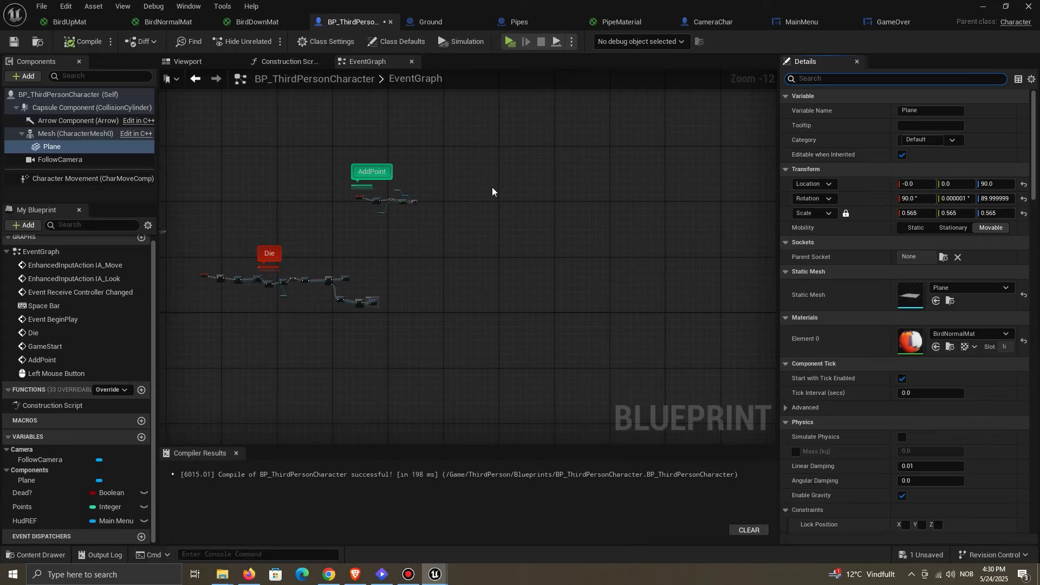
Step: Rearrange the nodes at the end of the LaunchBird chain, leaving free space between Play Sound 2D and the Delay
{"action": "scroll", "coordinate": [470, 201], "scroll_direction": "up", "scroll_amount": 5}
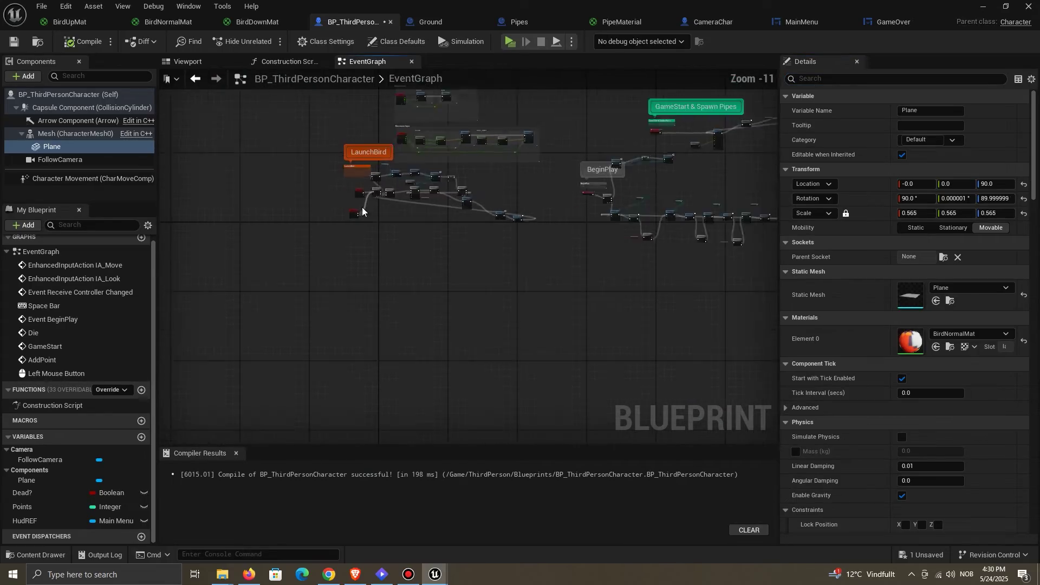
{"action": "left_click_drag", "start_coordinate": [327, 256], "coordinate": [646, 144]}
{"action": "right_click_drag", "start_coordinate": [576, 233], "coordinate": [526, 370]}
{"action": "scroll", "coordinate": [501, 398], "scroll_direction": "up", "scroll_amount": 3}
{"action": "left_click", "coordinate": [472, 332]}
{"action": "right_click_drag", "start_coordinate": [472, 333], "coordinate": [462, 351]}
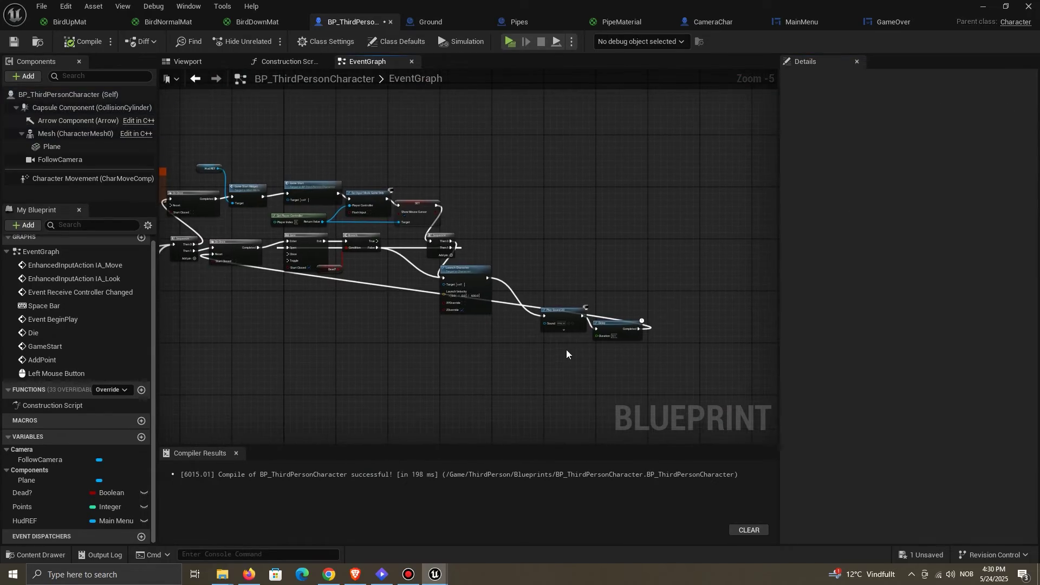
{"action": "key", "text": "ctrl+z"}
{"action": "key", "text": "ctrl+z"}
{"action": "left_click_drag", "start_coordinate": [476, 276], "coordinate": [514, 244]}
{"action": "scroll", "coordinate": [520, 298], "scroll_direction": "up", "scroll_amount": 2}
{"action": "right_click_drag", "start_coordinate": [520, 298], "coordinate": [283, 309]}
{"action": "scroll", "coordinate": [283, 310], "scroll_direction": "down", "scroll_amount": 1}
{"action": "left_click_drag", "start_coordinate": [467, 253], "coordinate": [597, 251]}
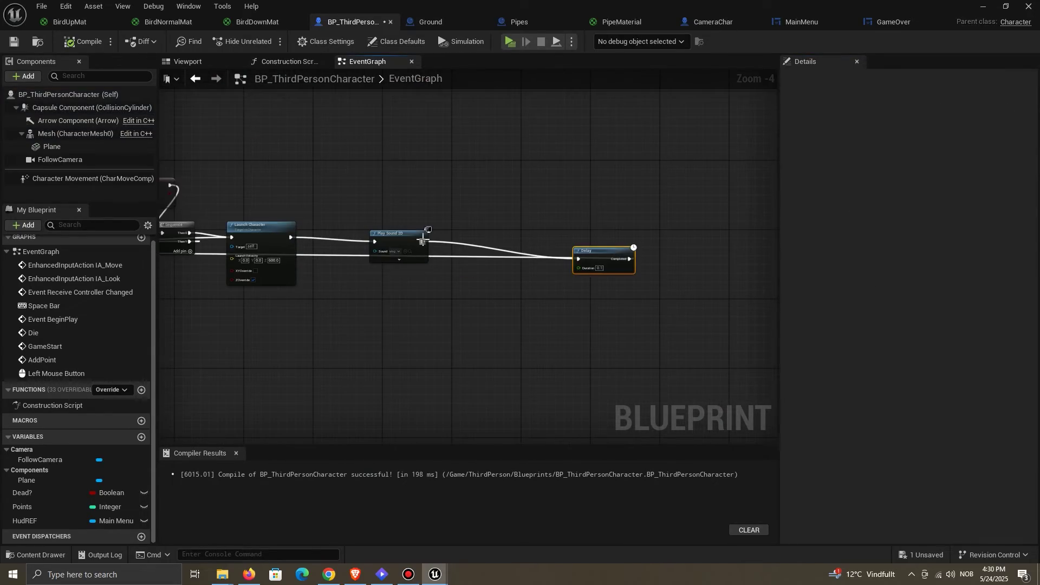
Step: Insert a Sequence node with three outputs between Play Sound 2D and the Delay
{"action": "left_click_drag", "start_coordinate": [423, 242], "coordinate": [445, 239]}
{"action": "type", "text": "seq"}
{"action": "scroll", "coordinate": [566, 279], "scroll_direction": "up", "scroll_amount": 1}
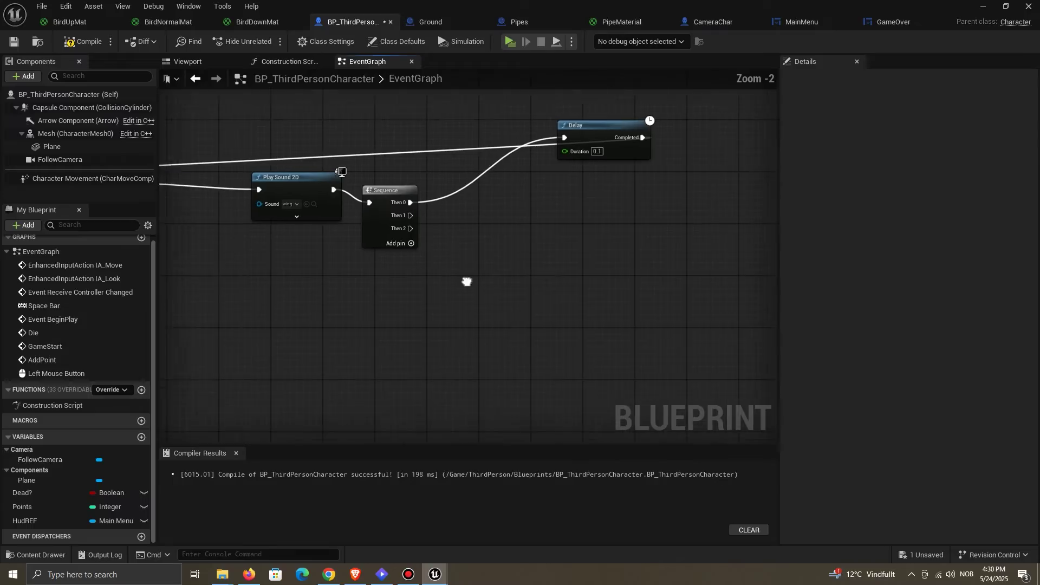
{"action": "scroll", "coordinate": [466, 281], "scroll_direction": "up", "scroll_amount": 1}
Step: Add a Move Component To node on the Sequence's Then 1 output and connect Plane as its Component
{"action": "left_click_drag", "start_coordinate": [382, 207], "coordinate": [545, 286]}
{"action": "type", "text": "move com"}
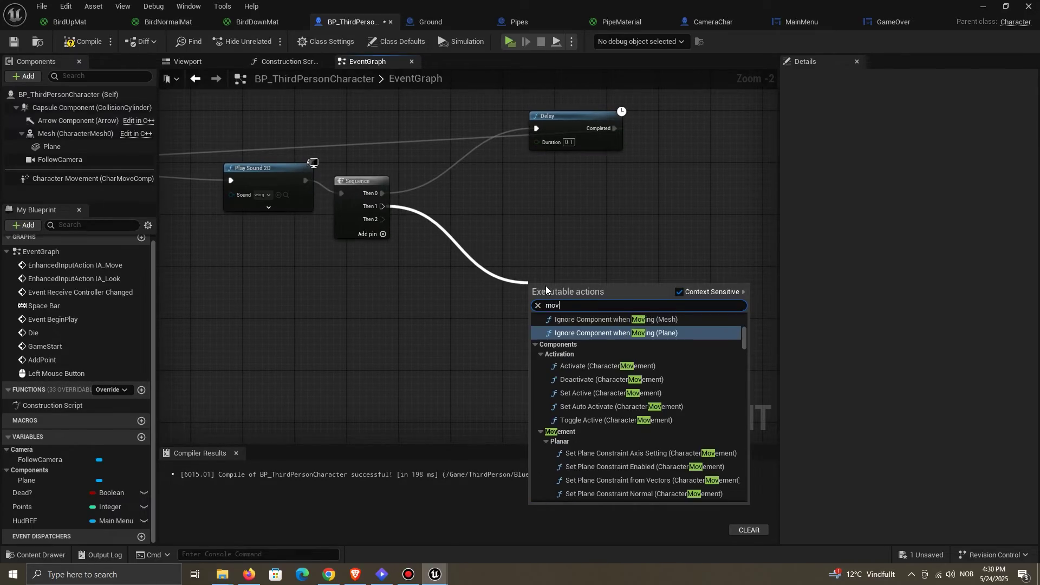
{"action": "left_click", "coordinate": [618, 331]}
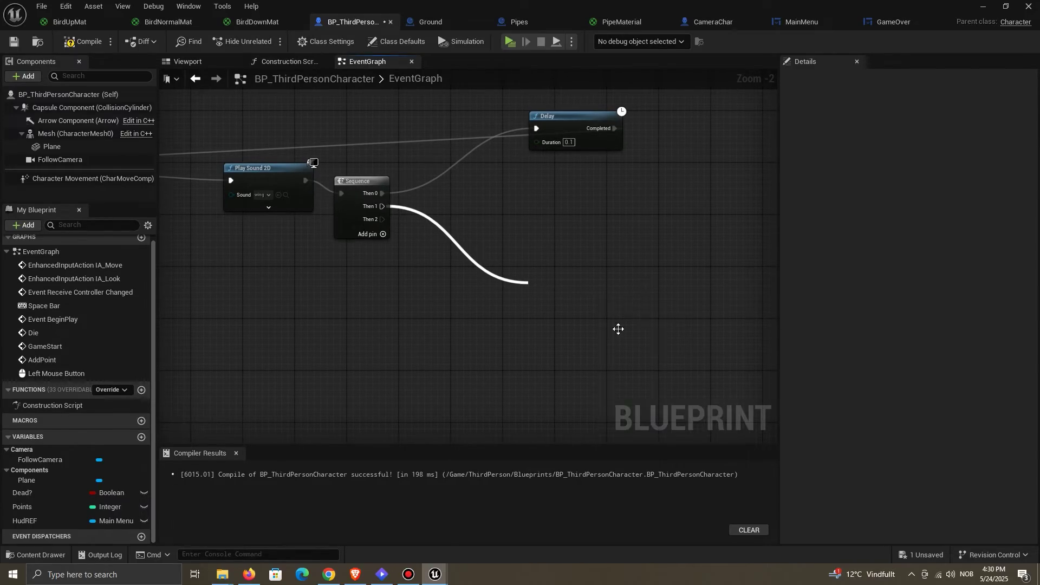
{"action": "left_click_drag", "start_coordinate": [54, 146], "coordinate": [535, 337]}
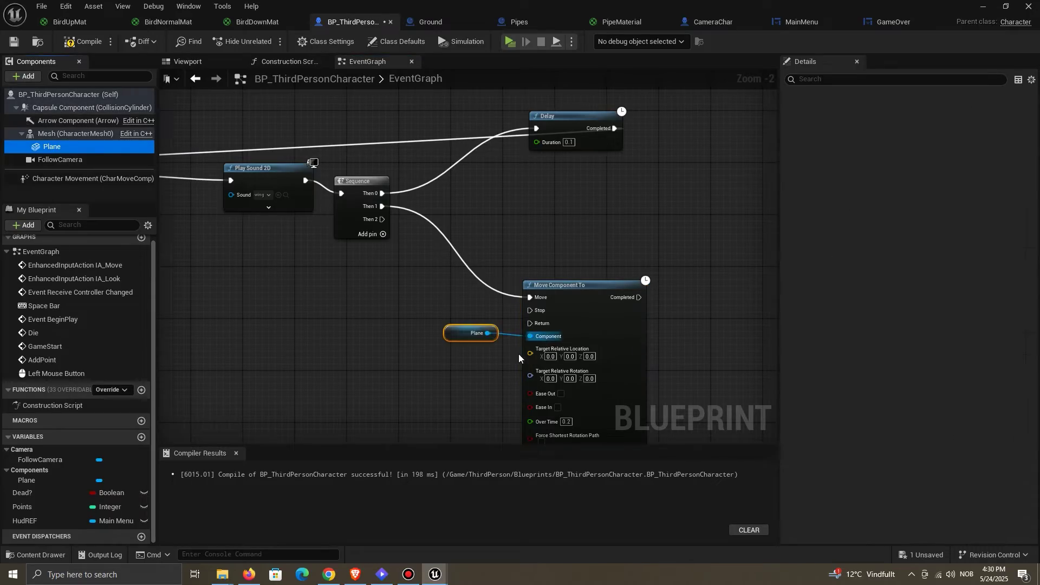
Step: Move the Move Component To node aside and add a Get Relative Location node from Plane below the Plane reference
{"action": "right_click_drag", "start_coordinate": [497, 360], "coordinate": [448, 245]}
{"action": "left_click", "coordinate": [410, 255]}
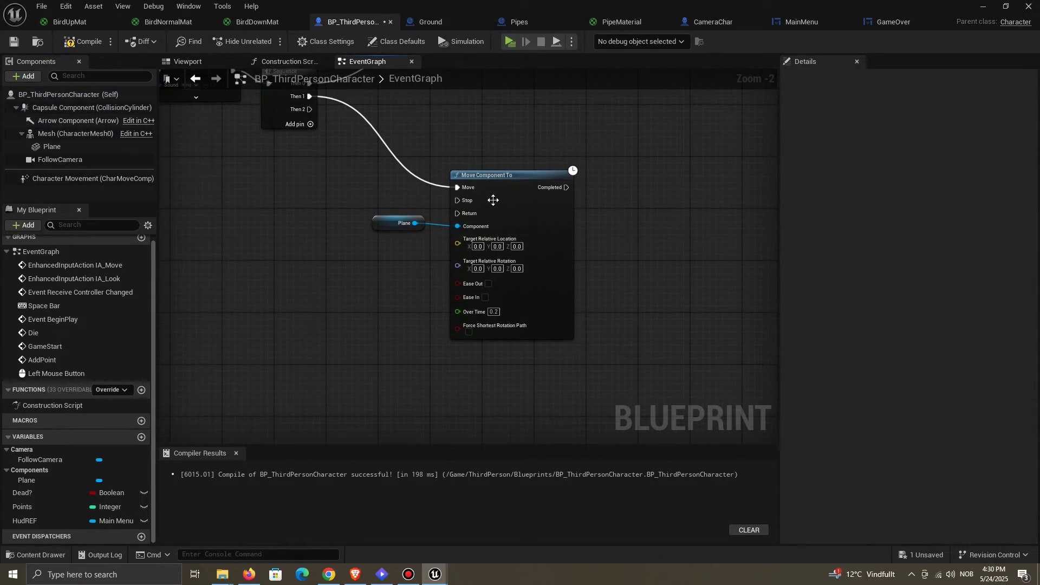
{"action": "left_click_drag", "start_coordinate": [514, 185], "coordinate": [573, 184]}
{"action": "left_click", "coordinate": [466, 214]}
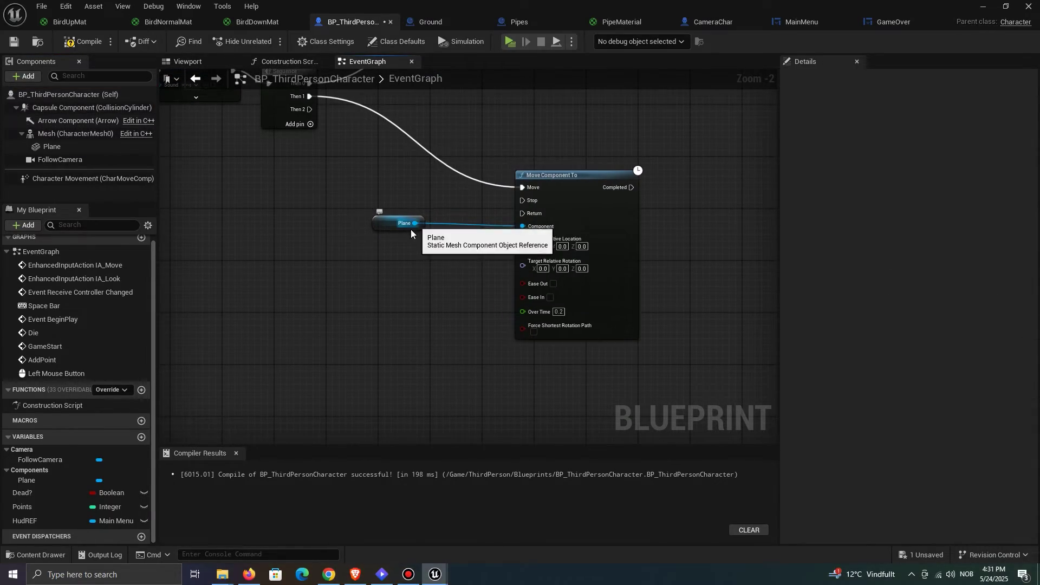
{"action": "left_click_drag", "start_coordinate": [415, 223], "coordinate": [382, 248]}
{"action": "type", "text": "get relative loc"}
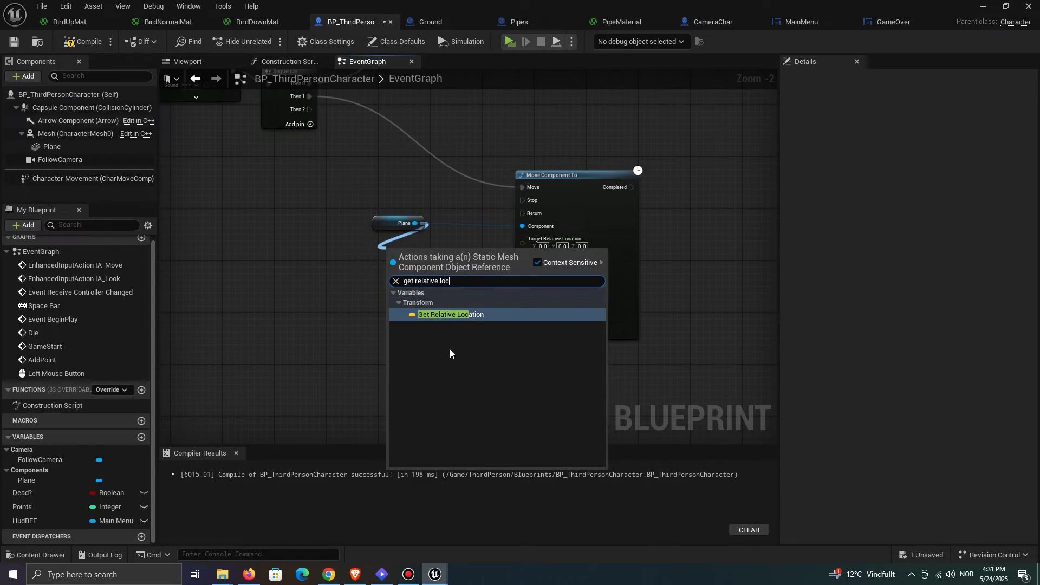
{"action": "left_click", "coordinate": [474, 313]}
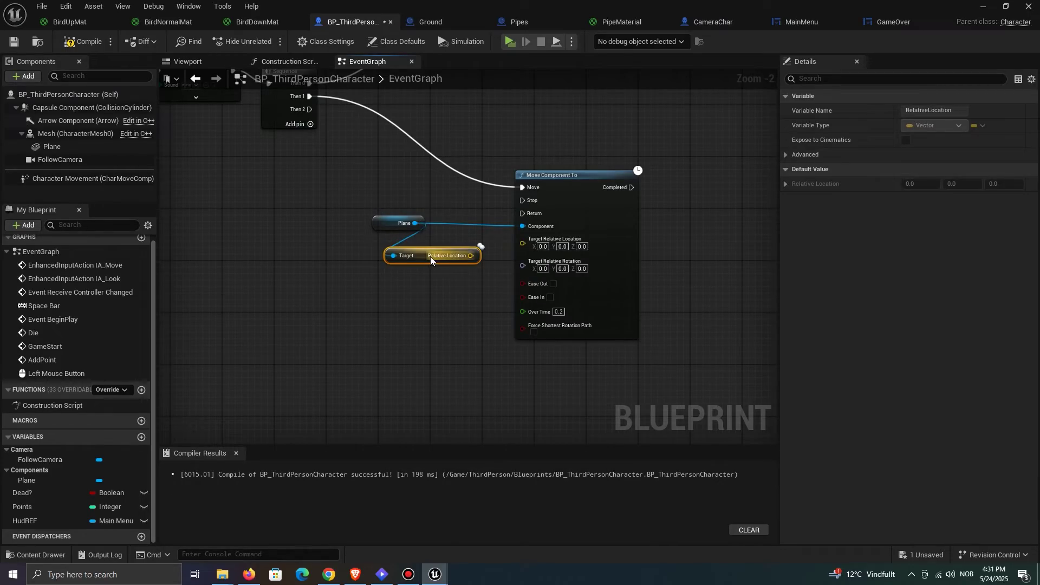
{"action": "left_click_drag", "start_coordinate": [426, 255], "coordinate": [391, 264]}
{"action": "left_click", "coordinate": [417, 295]}
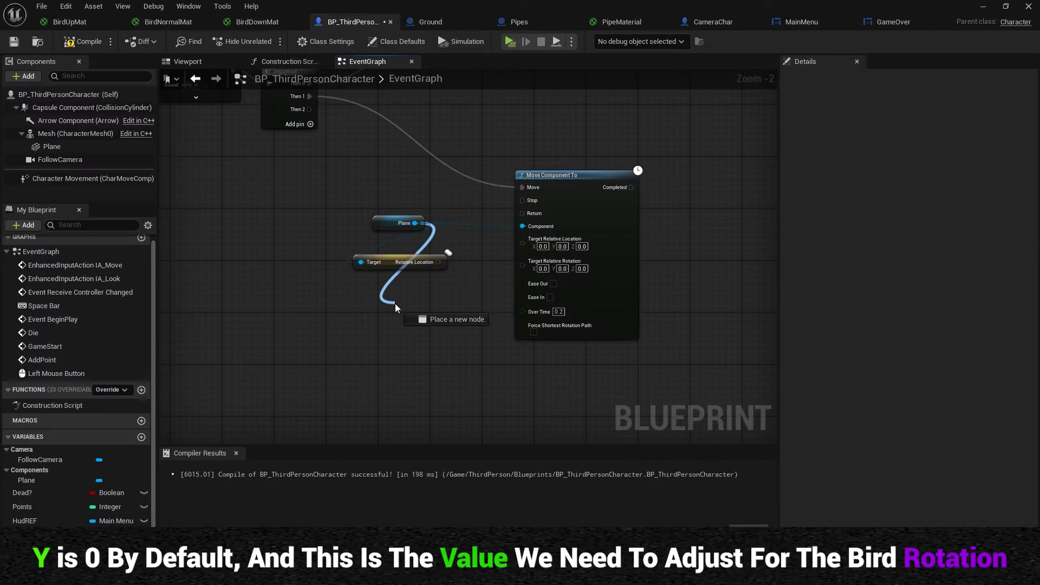
Step: Add a Get Relative Rotation node from the Plane reference
{"action": "left_click_drag", "start_coordinate": [395, 304], "coordinate": [398, 306]}
{"action": "type", "text": "get relative rot"}
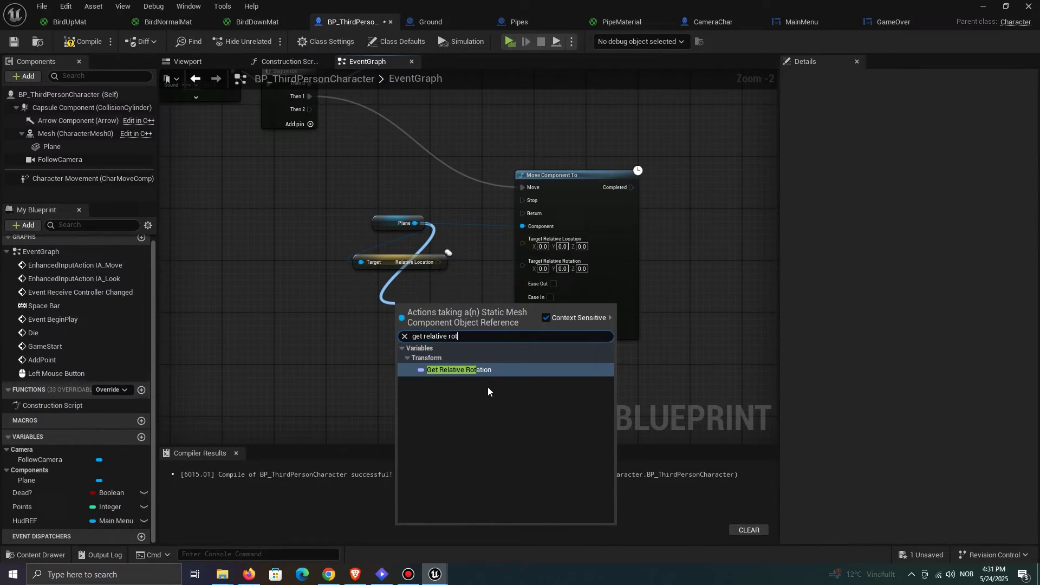
{"action": "key", "text": "Return"}
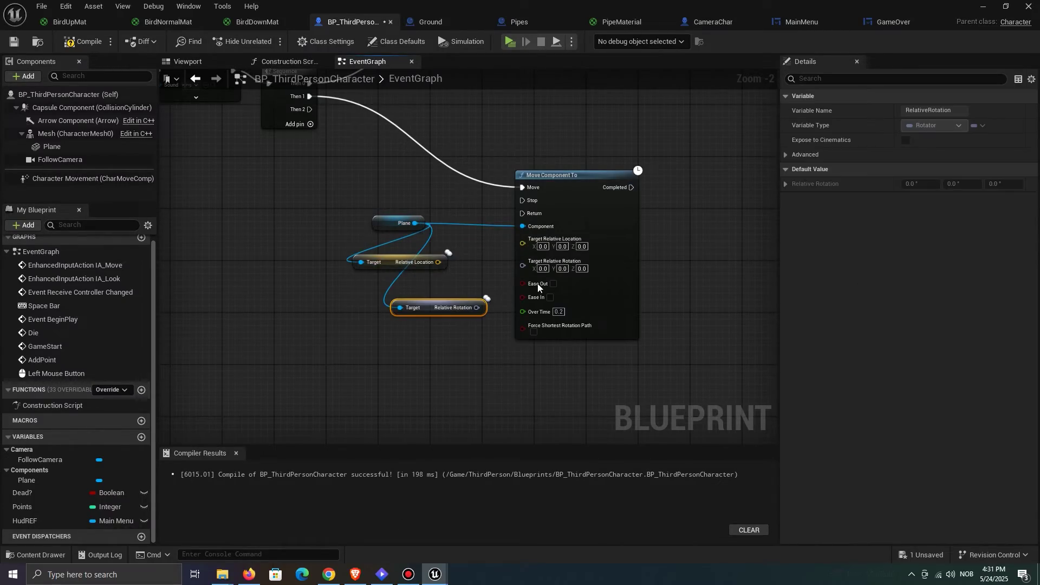
Step: Split Move Component To's Target Relative Rotation into separate axes, shift the node aside and set Over Time to 0.1
{"action": "right_click", "coordinate": [528, 267]}
{"action": "left_click", "coordinate": [565, 314]}
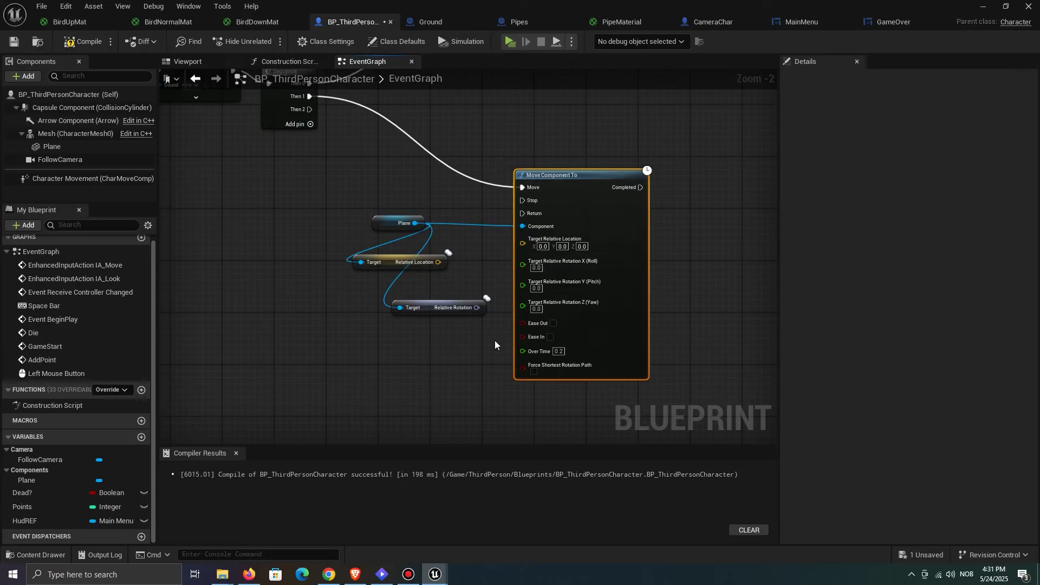
{"action": "left_click_drag", "start_coordinate": [588, 173], "coordinate": [641, 173]}
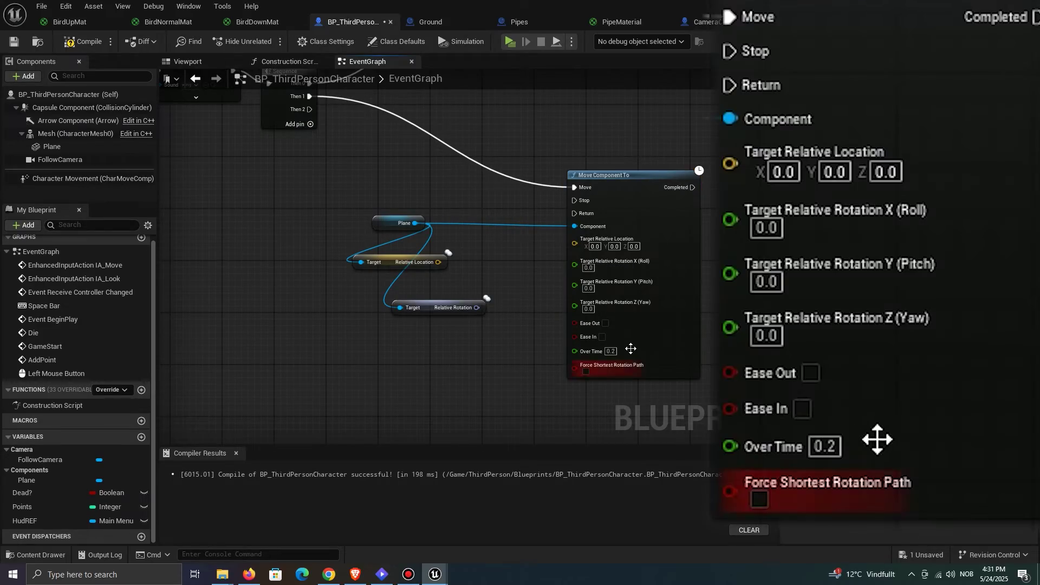
{"action": "left_click", "coordinate": [614, 352]}
{"action": "type", "text": "0.1"}
{"action": "key", "text": "Return"}
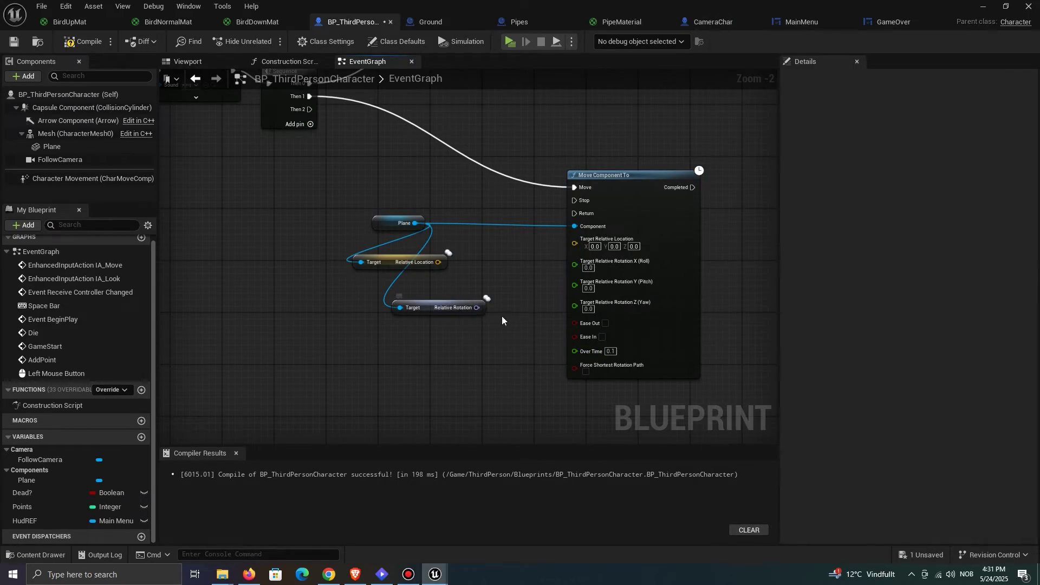
Step: Split the Relative Rotation node's output into Roll, Pitch and Yaw
{"action": "right_click", "coordinate": [476, 308]}
{"action": "left_click", "coordinate": [542, 355]}
{"action": "scroll", "coordinate": [459, 366], "scroll_direction": "up", "scroll_amount": 2}
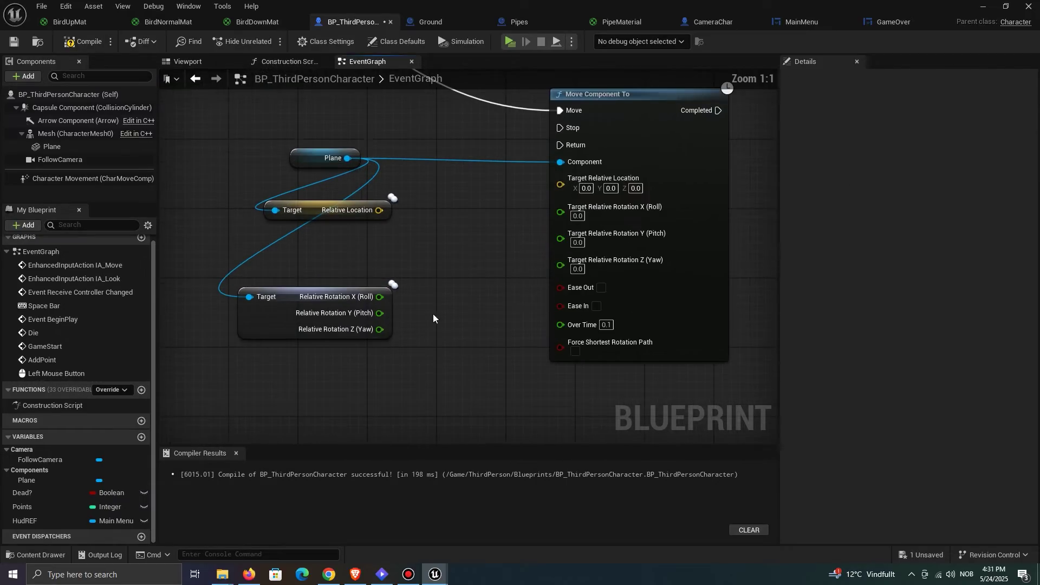
Step: Connect Relative Location to Target Relative Location and set the Plane component's Y rotation to 0 in its transform
{"action": "left_click_drag", "start_coordinate": [295, 209], "coordinate": [487, 188]}
{"action": "left_click", "coordinate": [184, 61]}
{"action": "left_click", "coordinate": [477, 213]}
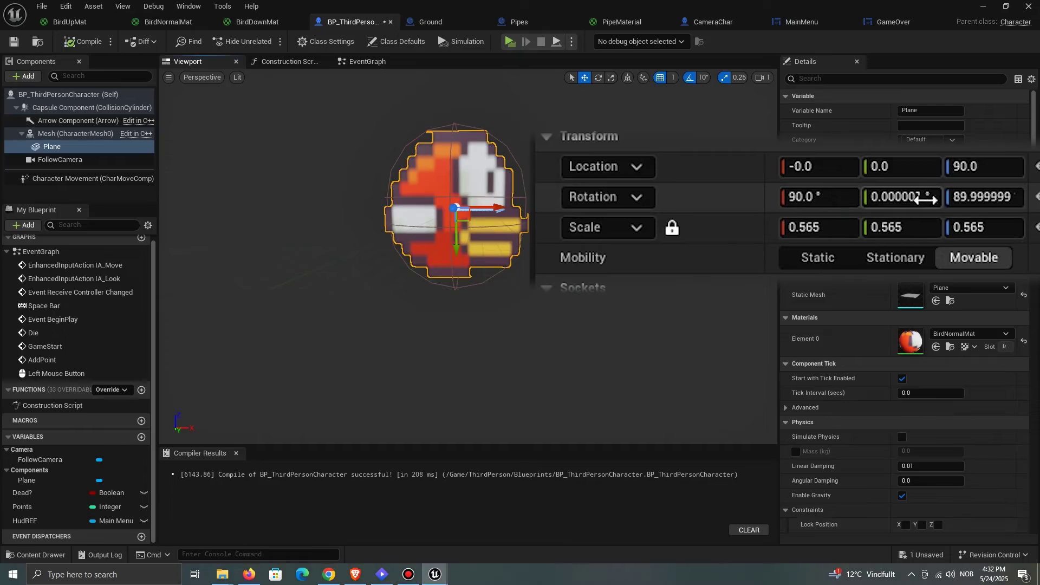
{"action": "left_click", "coordinate": [923, 199]}
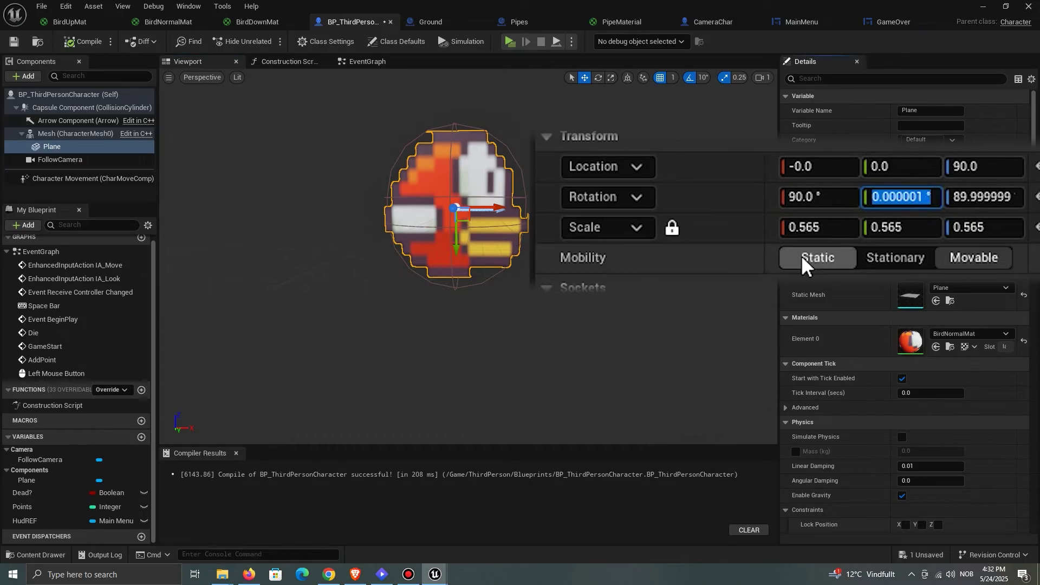
{"action": "type", "text": "0"}
{"action": "key", "text": "Return"}
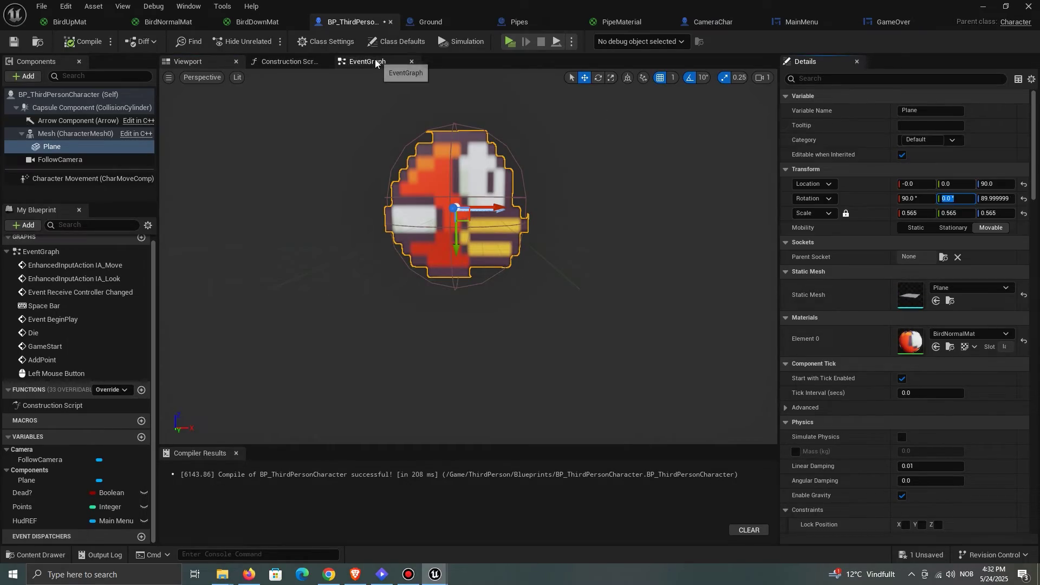
Step: In the Move Component To node, set the Target Relative Rotation to Roll 90, Pitch 25 and Yaw 90
{"action": "left_click", "coordinate": [376, 64]}
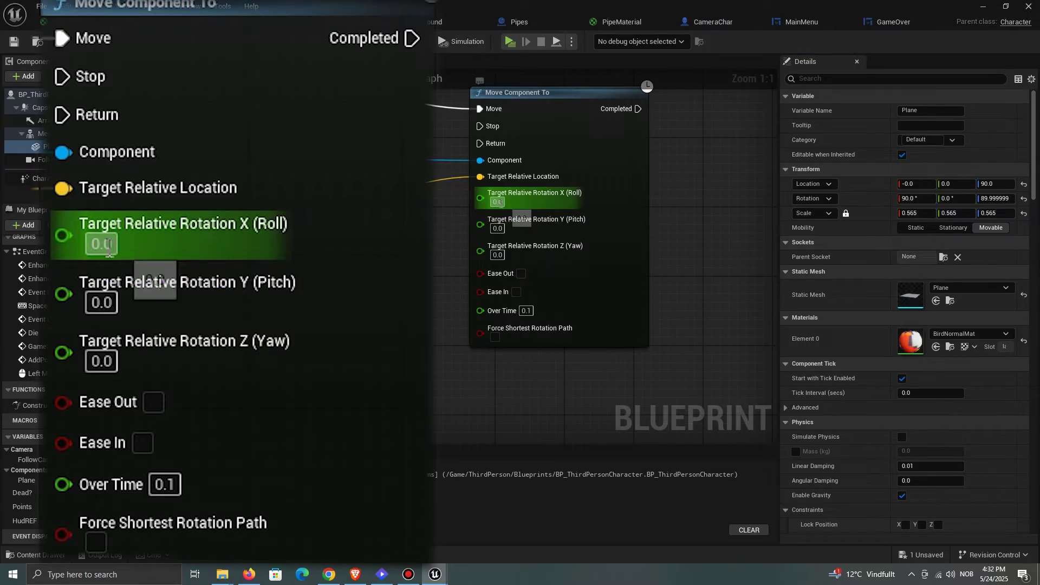
{"action": "left_click", "coordinate": [498, 202]}
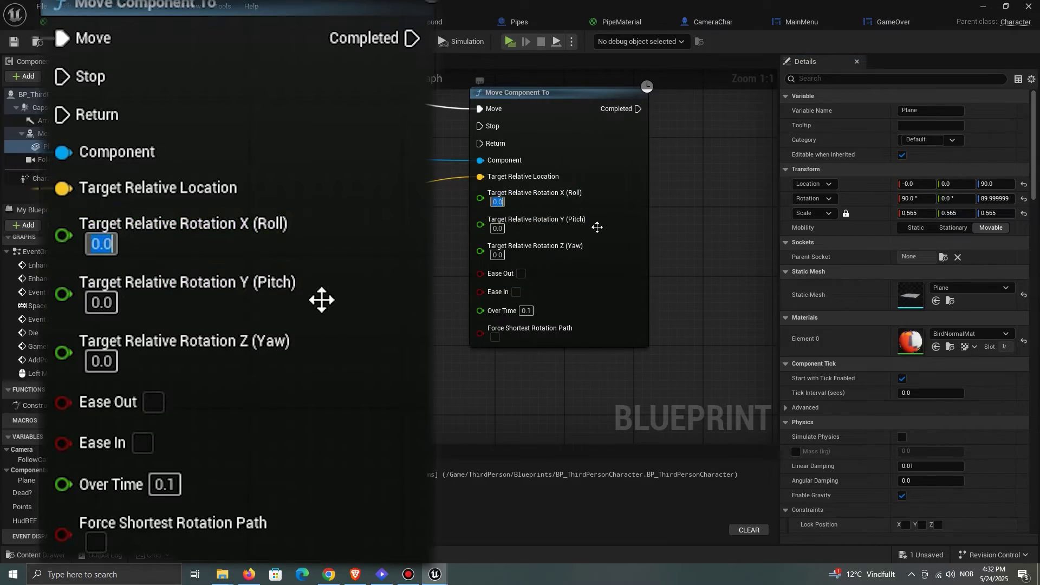
{"action": "type", "text": "90"}
{"action": "key", "text": "Return"}
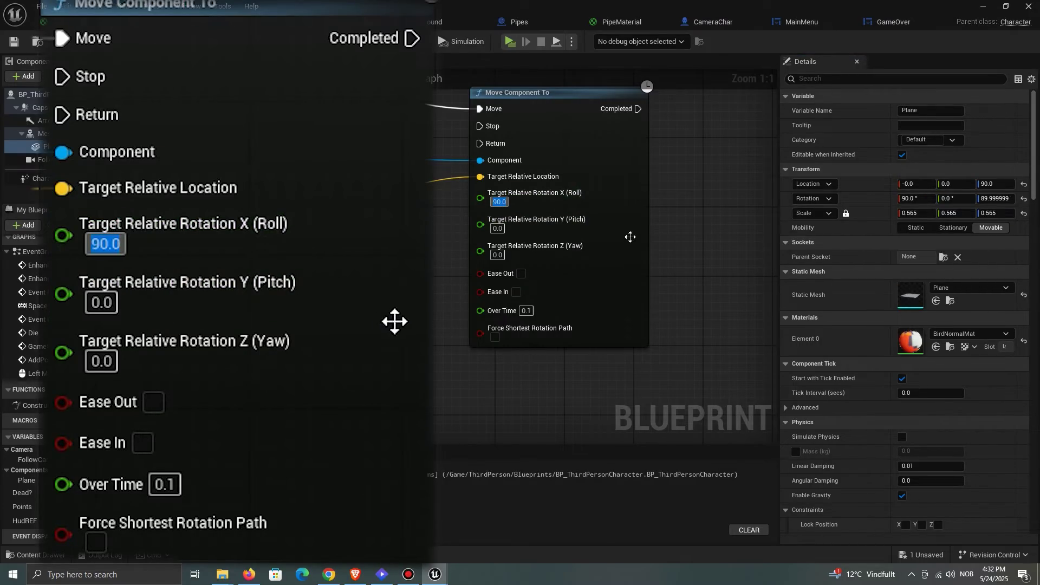
{"action": "left_click", "coordinate": [496, 255]}
{"action": "type", "text": "90"}
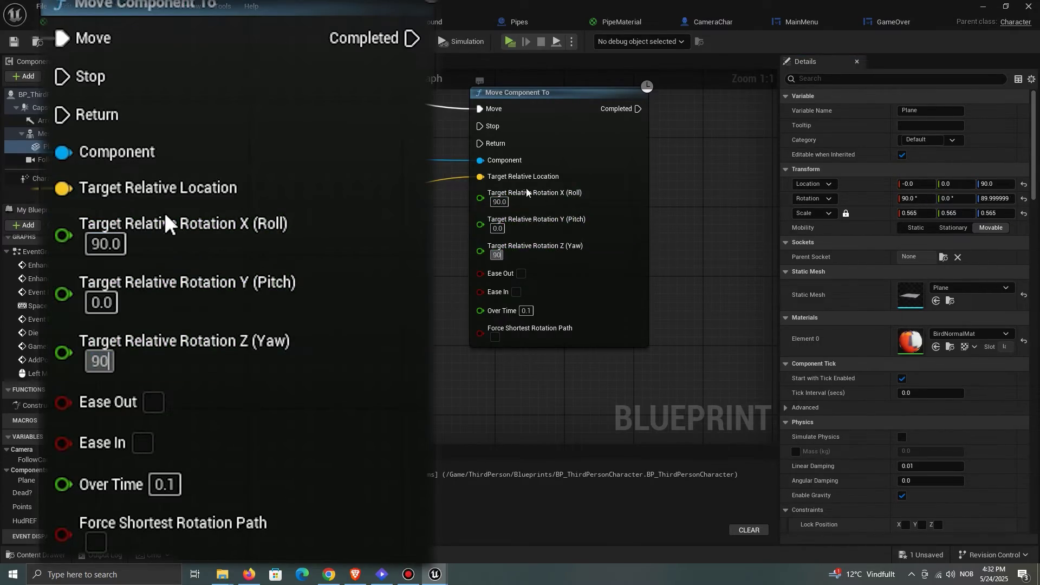
{"action": "key", "text": "Return"}
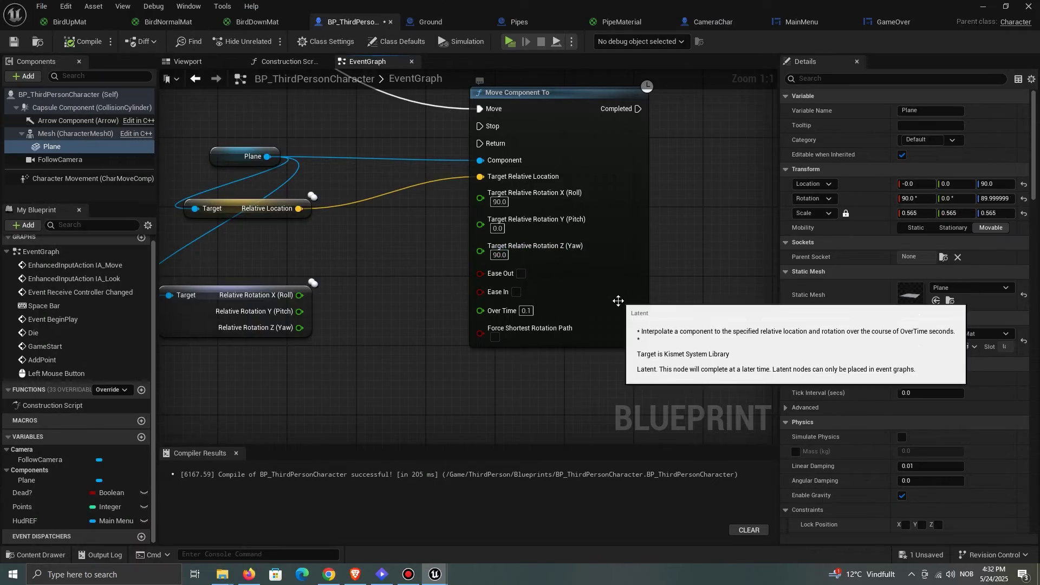
{"action": "left_click", "coordinate": [497, 228]}
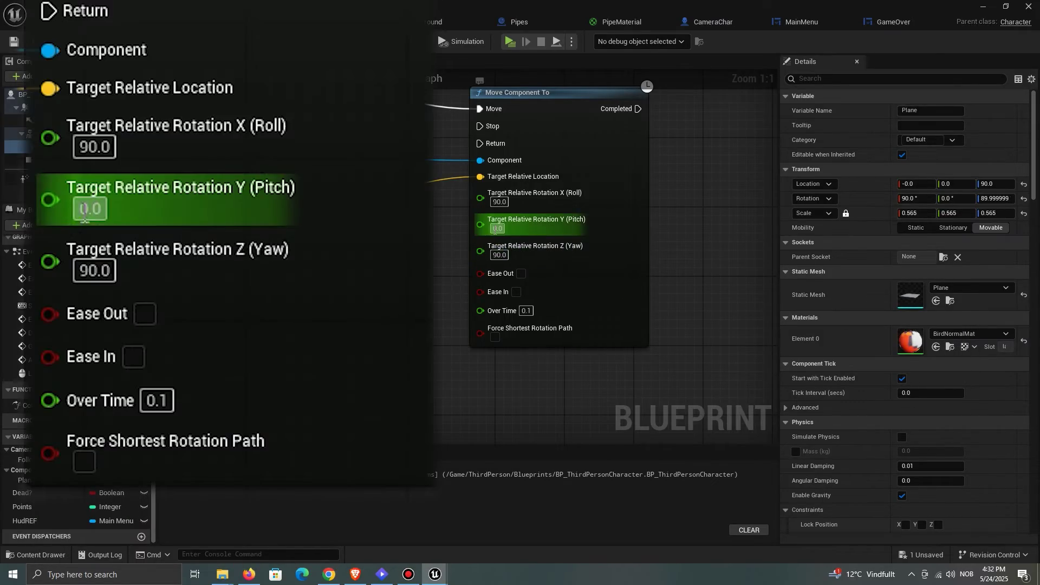
{"action": "type", "text": "25"}
{"action": "key", "text": "Return"}
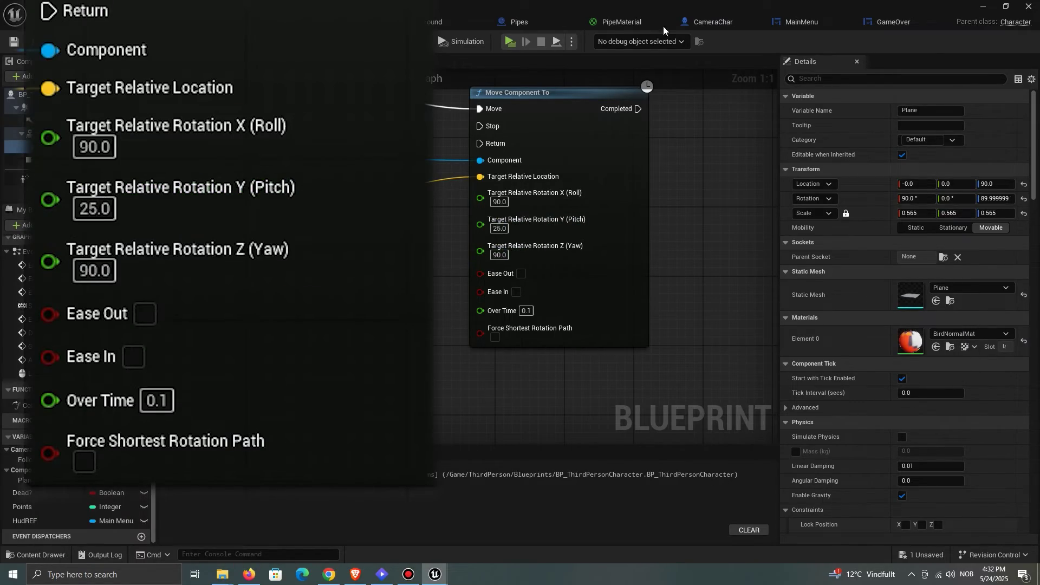
Step: Play the game, flap several times to check the bird's upward tilt, and return to the character's event graph
{"action": "left_click", "coordinate": [983, 7]}
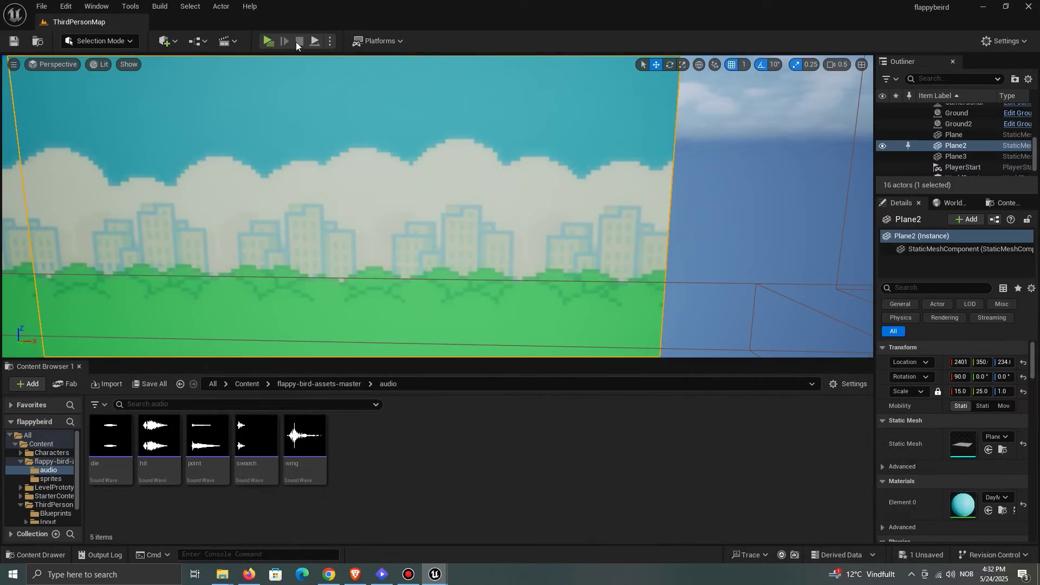
{"action": "left_click", "coordinate": [267, 41]}
{"action": "left_click", "coordinate": [632, 220]}
{"action": "left_click", "coordinate": [632, 220]}
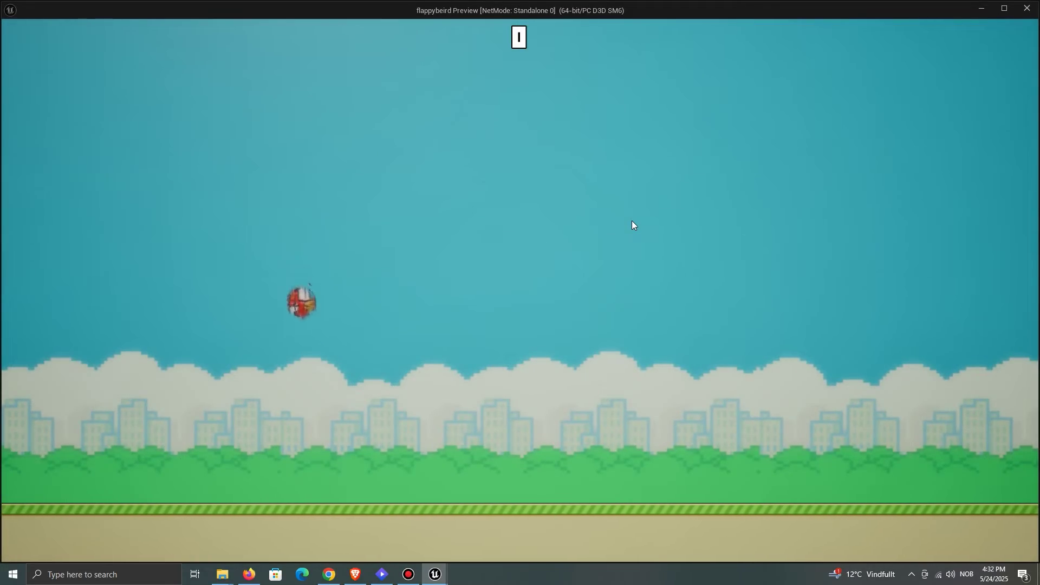
{"action": "left_click", "coordinate": [632, 220]}
{"action": "key", "text": "Escape"}
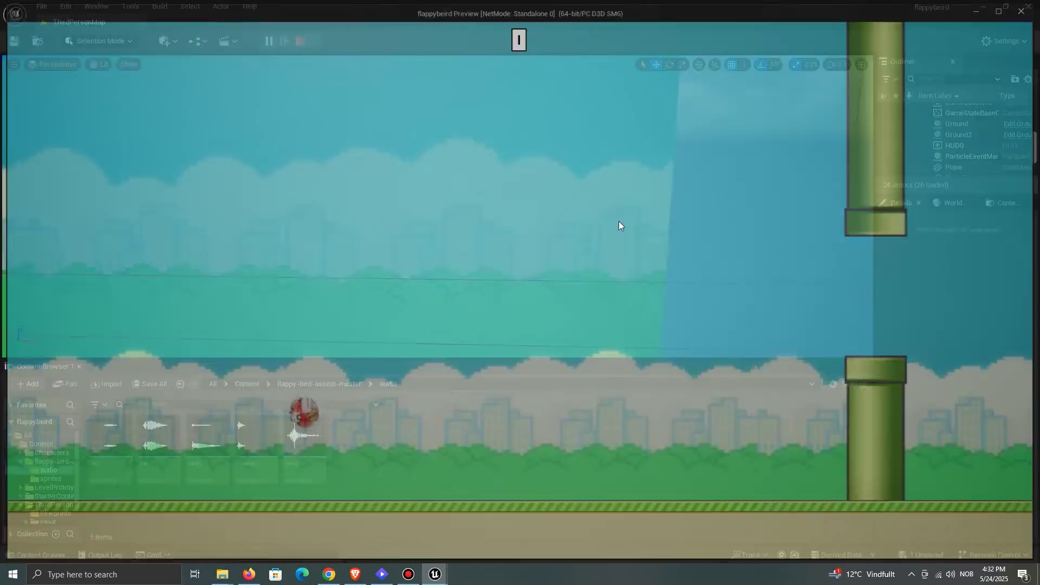
{"action": "mouse_move", "coordinate": [435, 574]}
{"action": "left_click", "coordinate": [492, 526]}
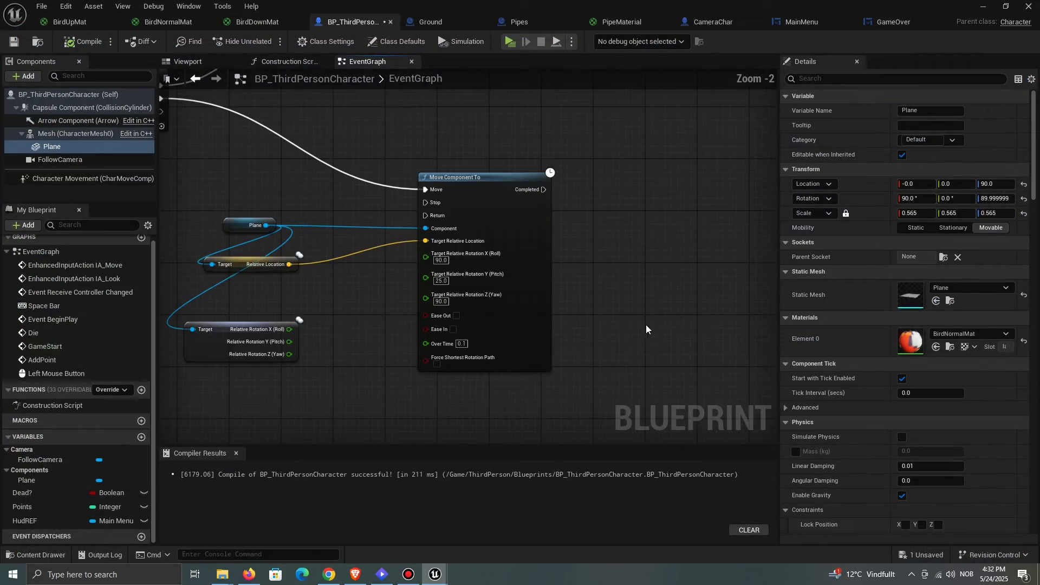
Step: Delete the unused Relative Rotation node
{"action": "scroll", "coordinate": [565, 340], "scroll_direction": "down", "scroll_amount": 2}
{"action": "left_click_drag", "start_coordinate": [281, 395], "coordinate": [329, 329]}
{"action": "key", "text": "Delete"}
Step: Add a Retriggerable Delay on the Sequence's Then 2 output and set its Duration to 0.4
{"action": "right_click_drag", "start_coordinate": [347, 315], "coordinate": [371, 329]}
{"action": "scroll", "coordinate": [304, 336], "scroll_direction": "up", "scroll_amount": 1}
{"action": "scroll", "coordinate": [371, 331], "scroll_direction": "down", "scroll_amount": 1}
{"action": "left_click_drag", "start_coordinate": [261, 217], "coordinate": [564, 196]}
{"action": "type", "text": "retr"}
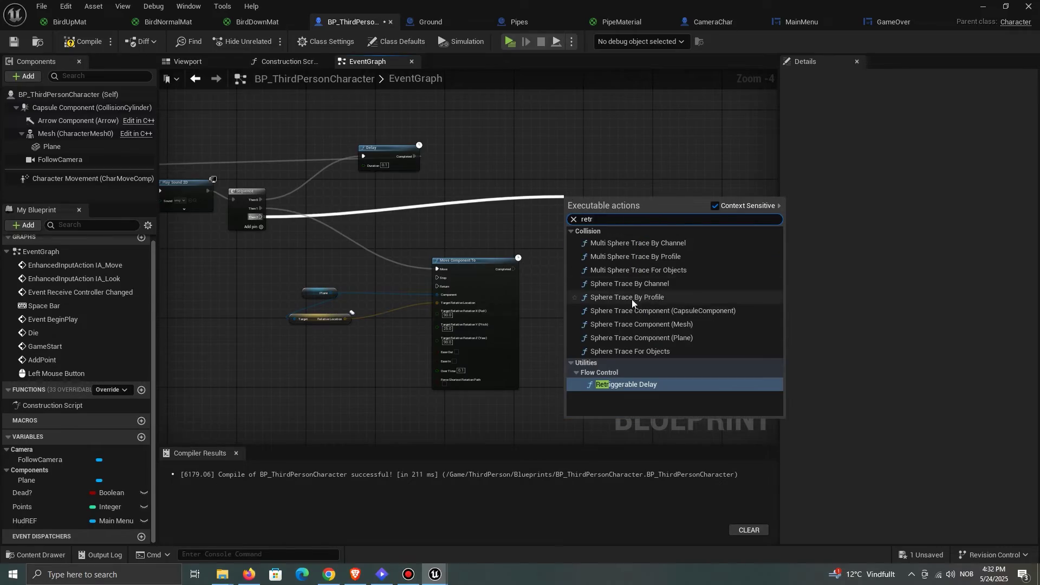
{"action": "left_click", "coordinate": [645, 386]}
{"action": "scroll", "coordinate": [607, 224], "scroll_direction": "up", "scroll_amount": 3}
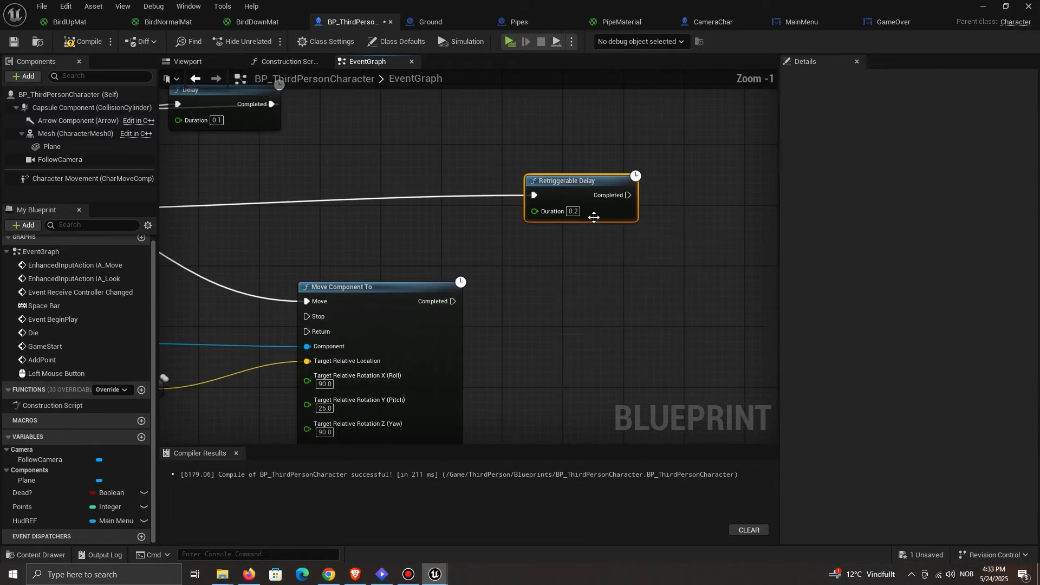
{"action": "type", "text": "0.4"}
{"action": "left_click", "coordinate": [648, 219]}
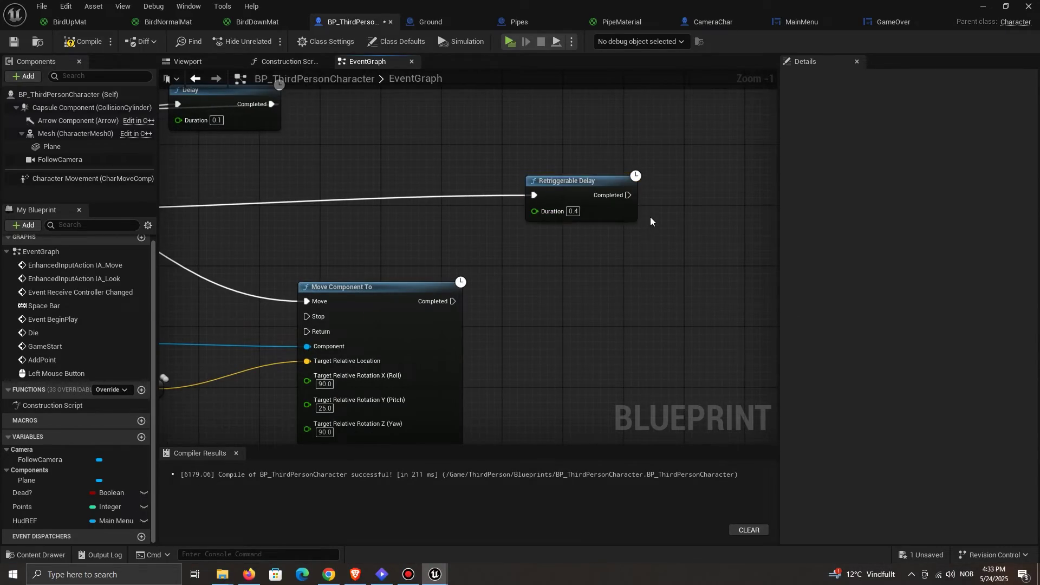
Step: Duplicate the Move Component To node beside the Retriggerable Delay and connect the delay's Completed output to its Move input
{"action": "right_click_drag", "start_coordinate": [650, 217], "coordinate": [460, 245]}
{"action": "scroll", "coordinate": [514, 239], "scroll_direction": "down", "scroll_amount": 1}
{"action": "right_click_drag", "start_coordinate": [309, 276], "coordinate": [409, 245]}
{"action": "left_click", "coordinate": [371, 275]}
{"action": "right_click_drag", "start_coordinate": [543, 269], "coordinate": [443, 310]}
{"action": "scroll", "coordinate": [443, 310], "scroll_direction": "down", "scroll_amount": 1}
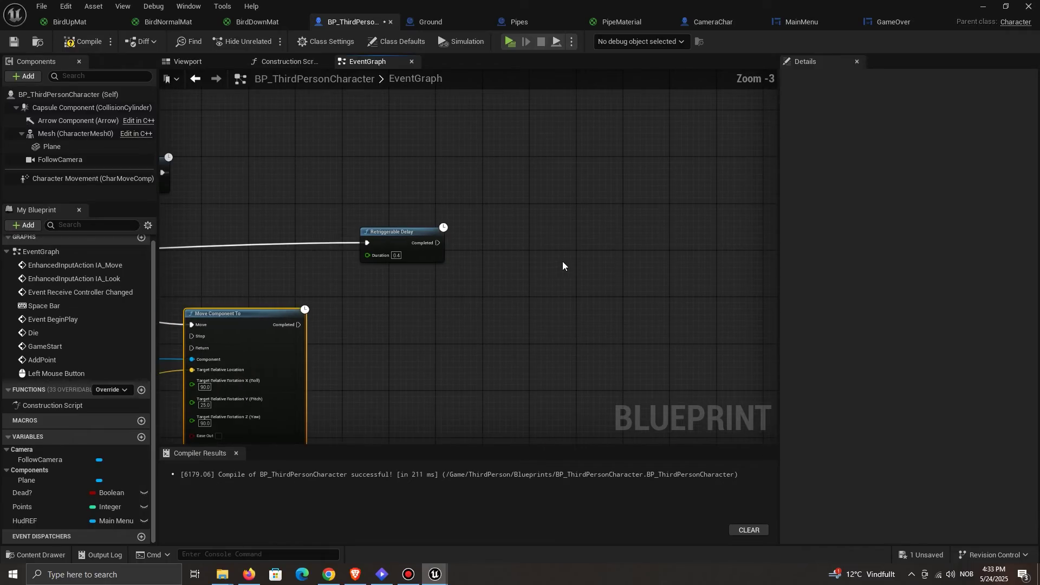
{"action": "key", "text": "ctrl+c"}
{"action": "key", "text": "ctrl+v"}
{"action": "left_click_drag", "start_coordinate": [576, 262], "coordinate": [543, 233]}
{"action": "left_click_drag", "start_coordinate": [437, 243], "coordinate": [527, 247]}
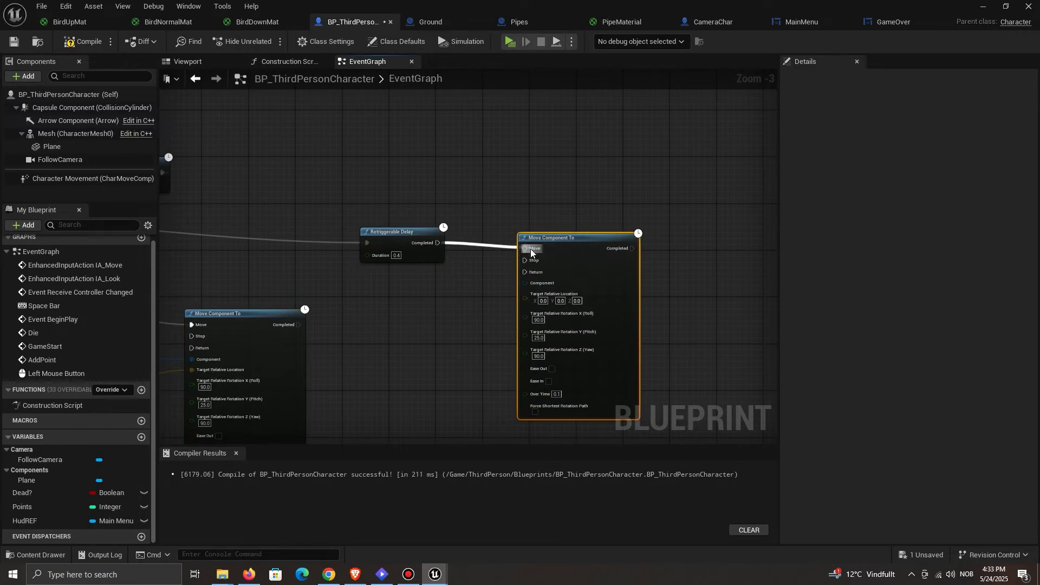
Step: Set the duplicated Move Component To's Target Relative Rotation Y (Pitch) to -90 and connect Plane to its Component input
{"action": "scroll", "coordinate": [569, 309], "scroll_direction": "up", "scroll_amount": 3}
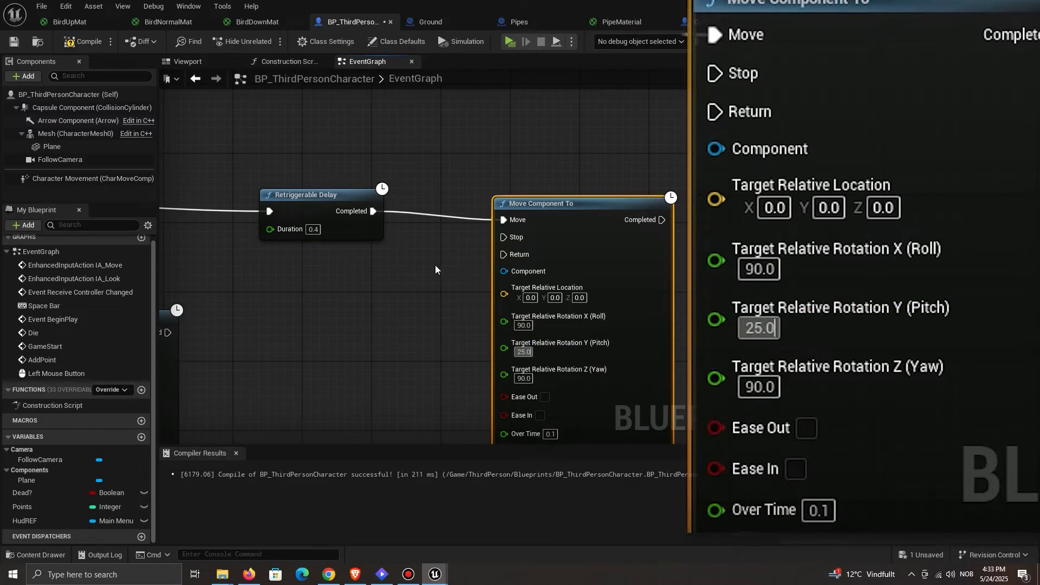
{"action": "type", "text": "-"}
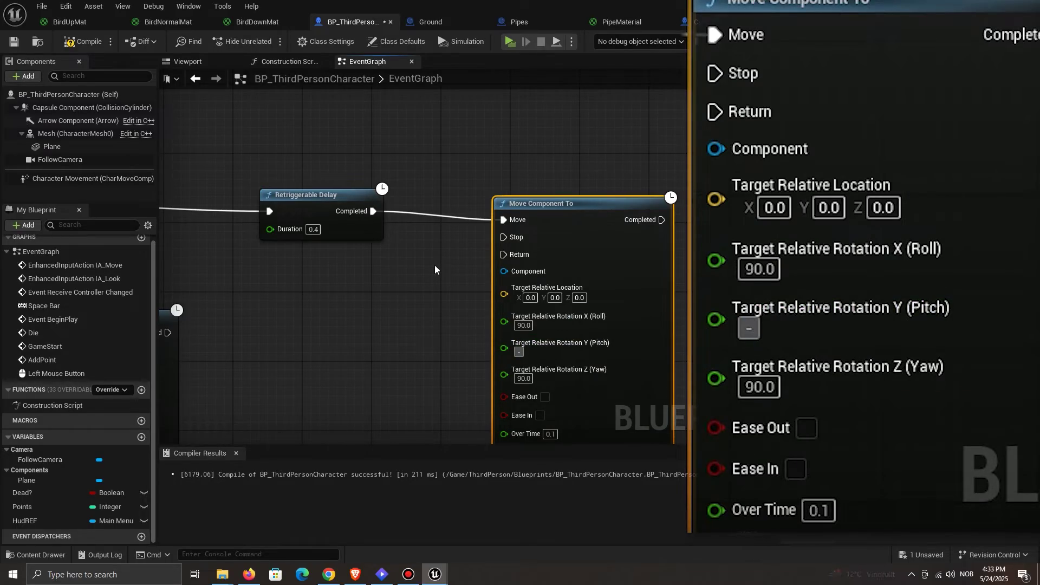
{"action": "type", "text": "90"}
{"action": "key", "text": "Return"}
{"action": "scroll", "coordinate": [593, 176], "scroll_direction": "down", "scroll_amount": 3}
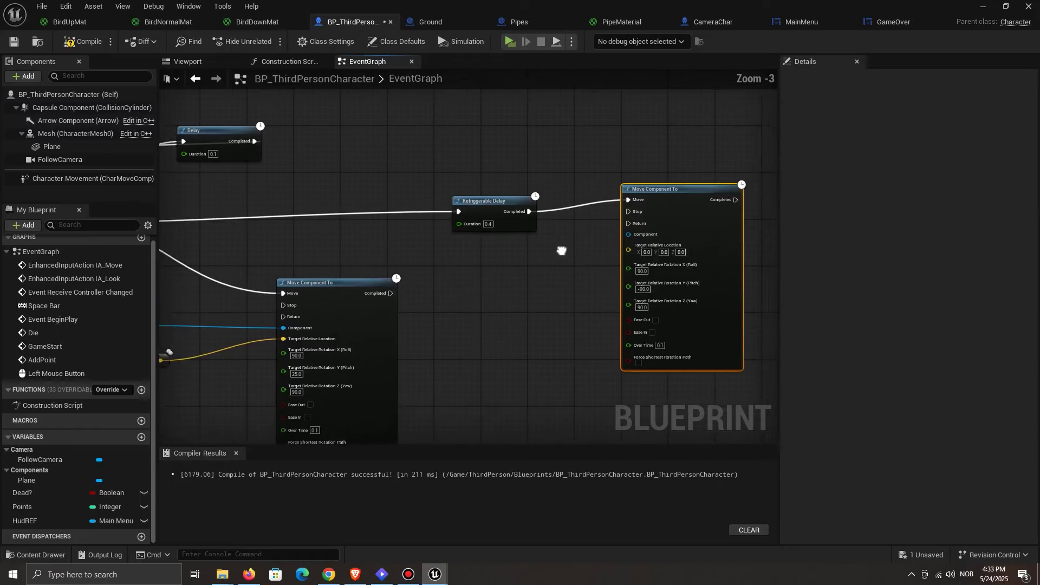
{"action": "left_click_drag", "start_coordinate": [261, 311], "coordinate": [698, 218]}
{"action": "scroll", "coordinate": [523, 287], "scroll_direction": "down", "scroll_amount": 1}
Step: Add a fourth output, Then 3, to the Sequence node
{"action": "left_click", "coordinate": [509, 289]}
{"action": "right_click_drag", "start_coordinate": [492, 290], "coordinate": [684, 276]}
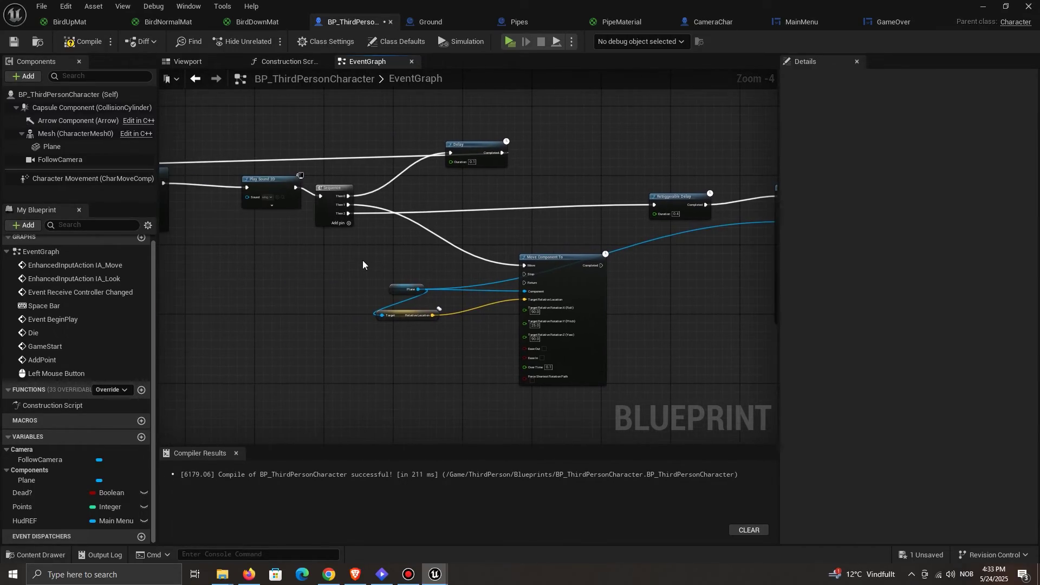
{"action": "mouse_move", "coordinate": [352, 223]}
{"action": "right_mouse_down"}
{"action": "mouse_move", "coordinate": [533, 224]}
{"action": "mouse_move", "coordinate": [367, 219]}
{"action": "right_mouse_up"}
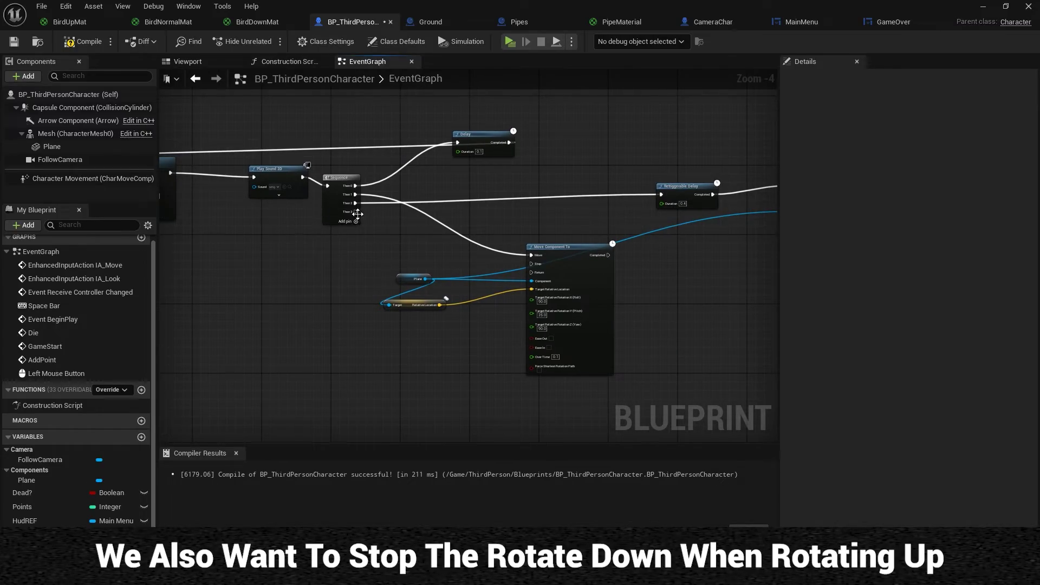
Step: Connect the Sequence's Then 3 output to the second Move Component To's Stop input and set that node's Over Time to 0.5
{"action": "left_click_drag", "start_coordinate": [352, 212], "coordinate": [591, 196]}
{"action": "right_click_drag", "start_coordinate": [340, 213], "coordinate": [569, 211]}
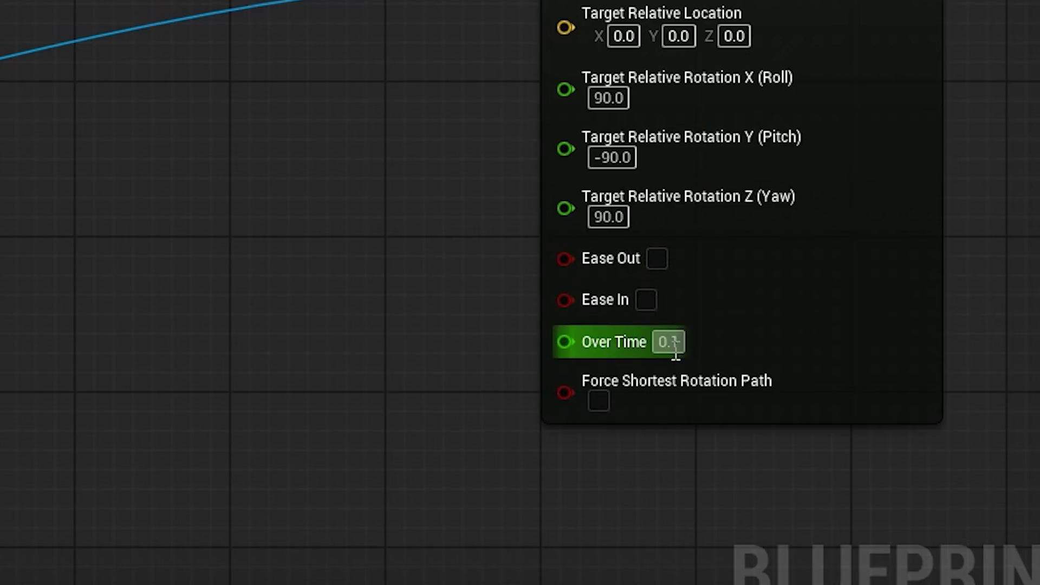
{"action": "left_click", "coordinate": [675, 347]}
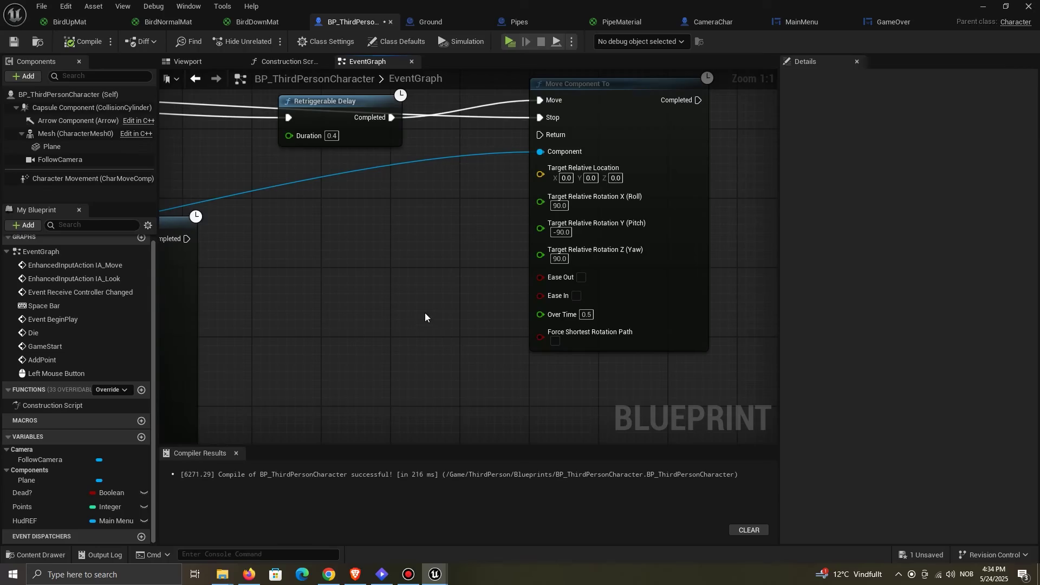
Step: Connect the Plane's Relative Location output to the second Move Component To's Target Relative Location input
{"action": "scroll", "coordinate": [425, 313], "scroll_direction": "down", "scroll_amount": 1}
{"action": "right_click_drag", "start_coordinate": [425, 313], "coordinate": [656, 316]}
{"action": "scroll", "coordinate": [473, 328], "scroll_direction": "down", "scroll_amount": 2}
{"action": "left_click_drag", "start_coordinate": [278, 342], "coordinate": [746, 233]}
{"action": "right_click_drag", "start_coordinate": [746, 233], "coordinate": [492, 242]}
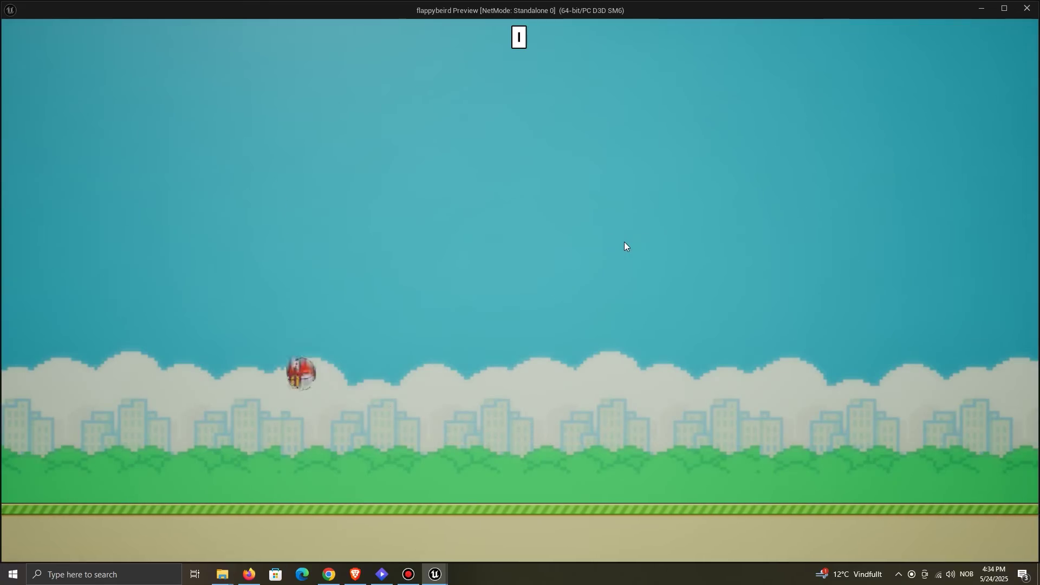
Step: Play-test the game by flapping the bird repeatedly and watch its rotation while rising and falling
{"action": "key", "text": "space"}
{"action": "key", "text": "space"}
{"action": "key", "text": "space"}
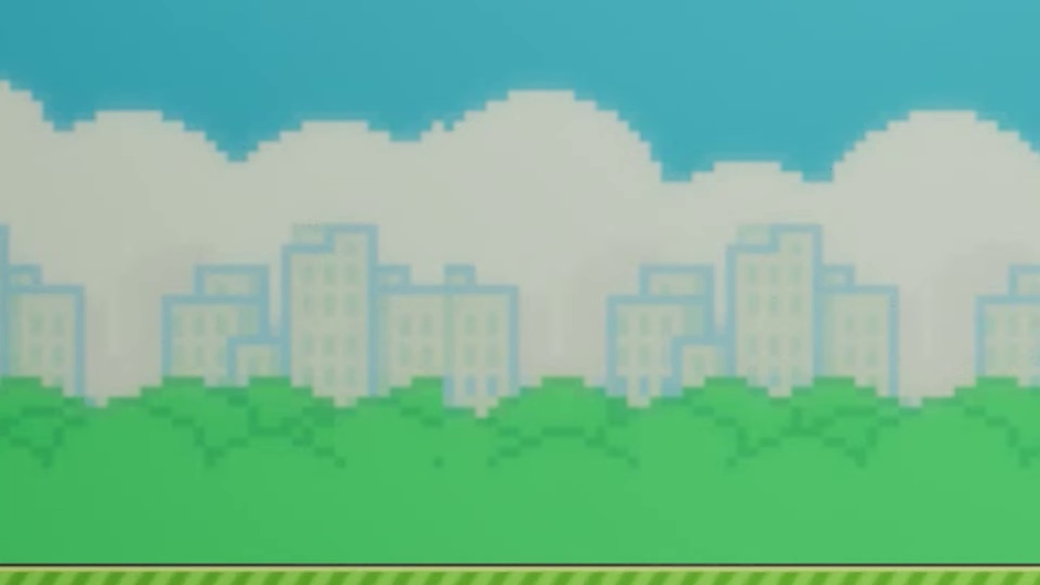
{"action": "key", "text": "space"}
{"action": "key", "text": "space"}
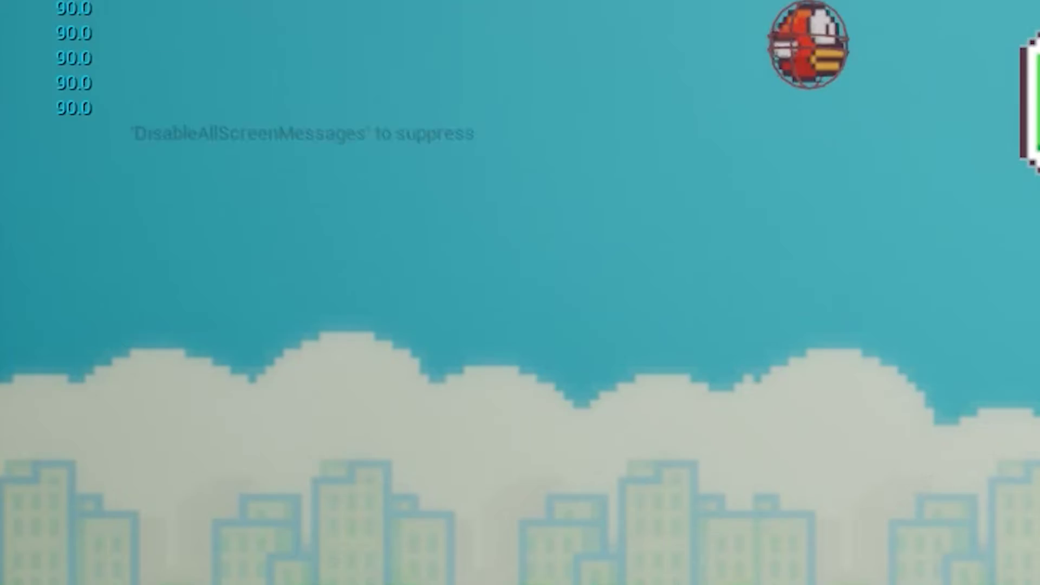
{"action": "key", "text": "space"}
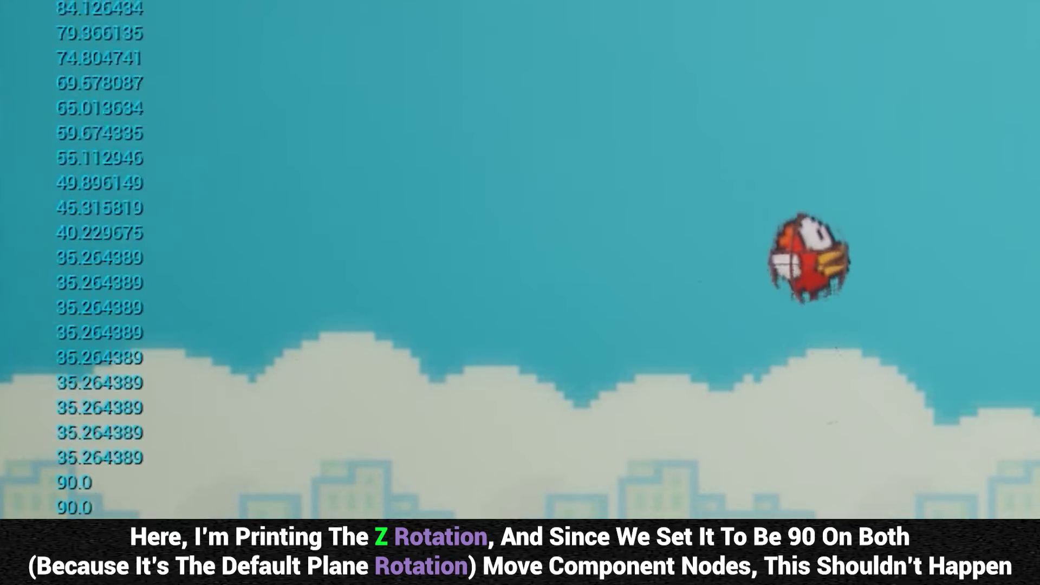
{"action": "key", "text": "space"}
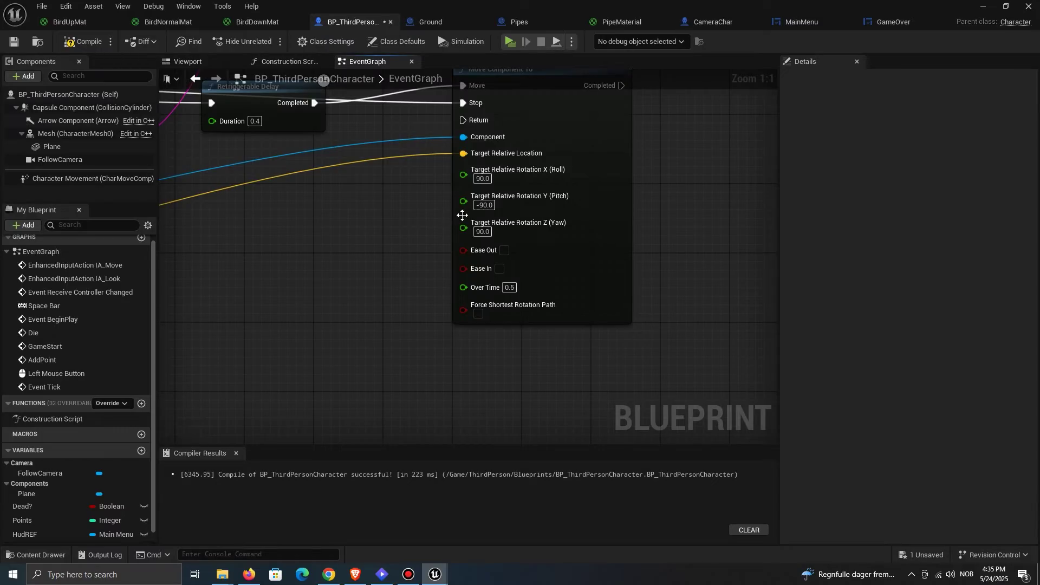
Step: Set the second Move Component To's Target Relative Rotation Y (Pitch) to -88
{"action": "left_click", "coordinate": [481, 205]}
{"action": "key", "text": "ctrl+a"}
{"action": "type", "text": "-88"}
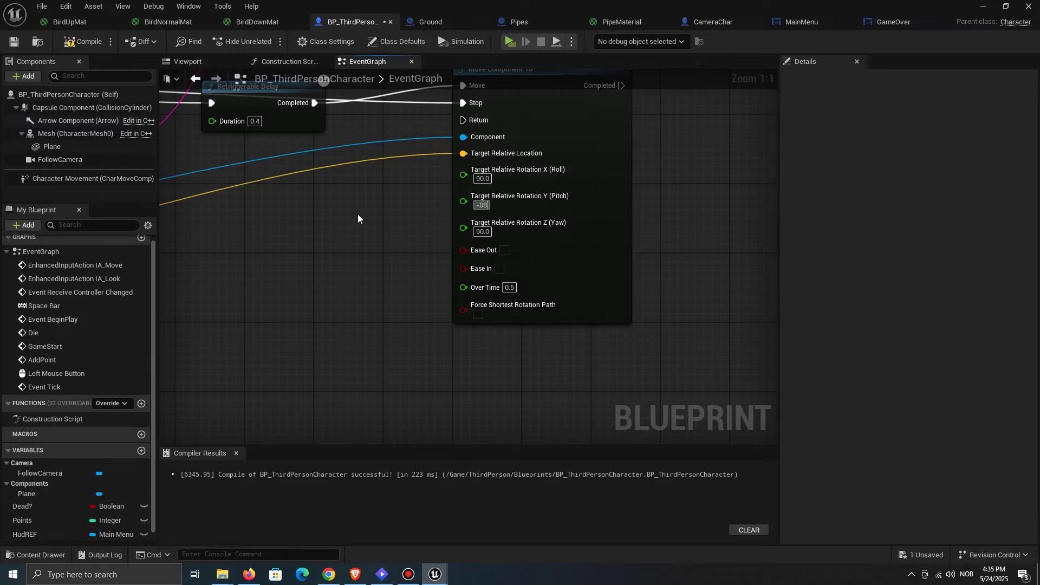
{"action": "key", "text": "Return"}
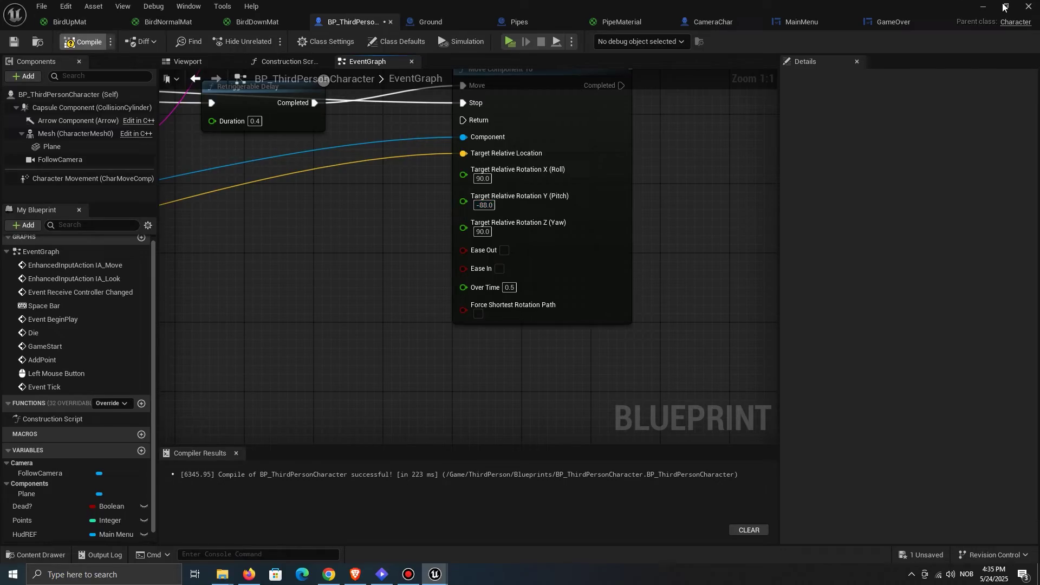
Step: Run the game preview from the level editor, flap the bird to check its tilt, and exit the preview
{"action": "left_click", "coordinate": [984, 7]}
{"action": "left_click", "coordinate": [272, 41]}
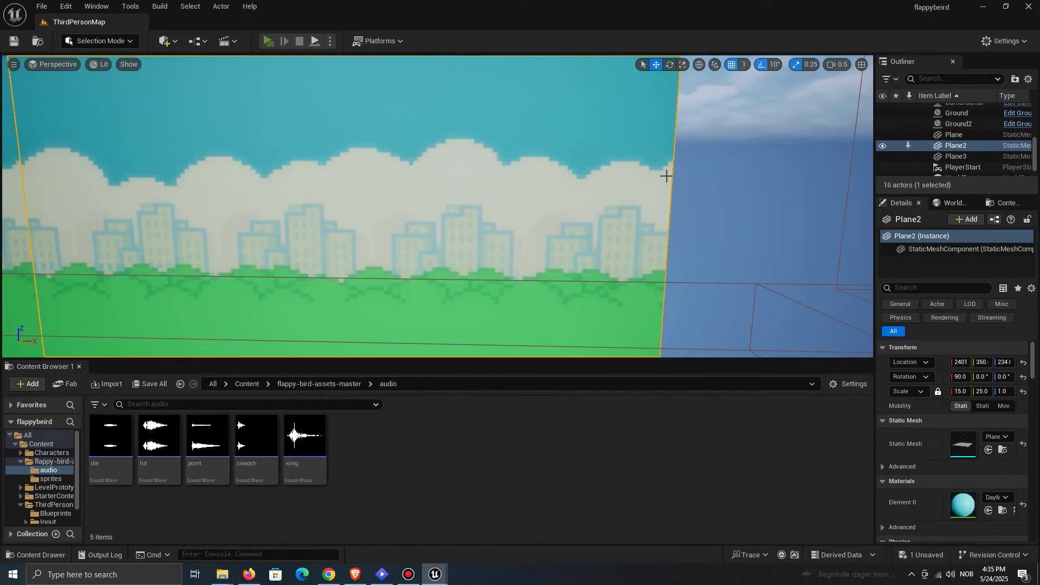
{"action": "key", "text": "space"}
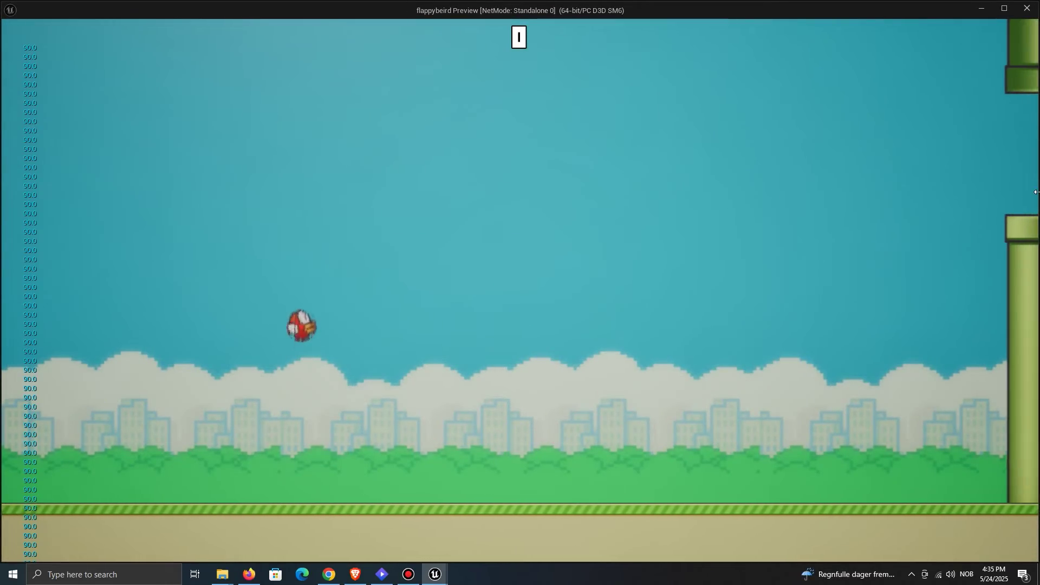
{"action": "key", "text": "space"}
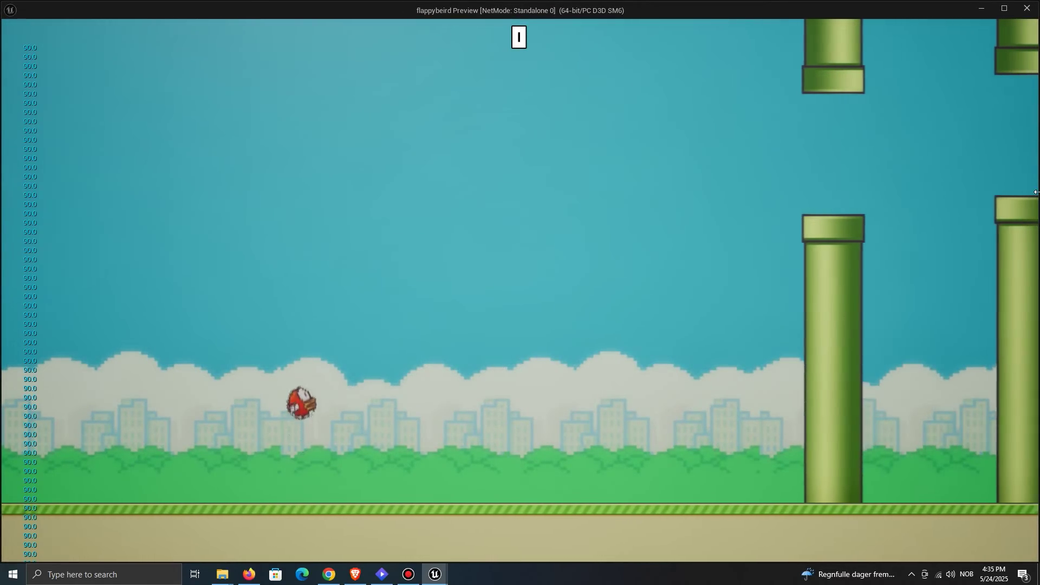
{"action": "key", "text": "space"}
{"action": "key", "text": "space"}
{"action": "key", "text": "Escape"}
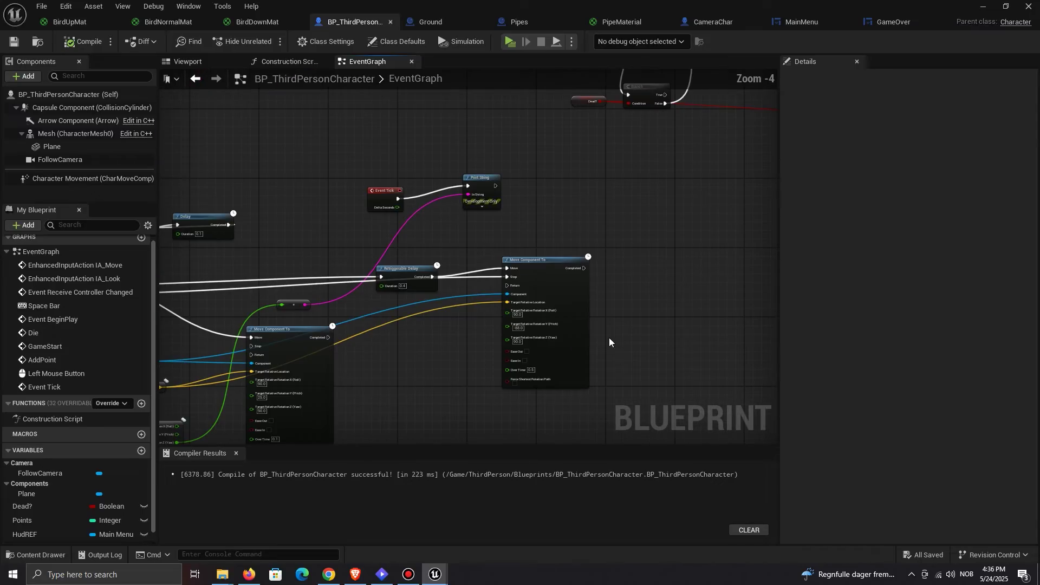
Step: Delete the Event Tick and Print String debug nodes and save BP_ThirdPersonCharacter
{"action": "left_click_drag", "start_coordinate": [338, 158], "coordinate": [534, 209]}
{"action": "key", "text": "Delete"}
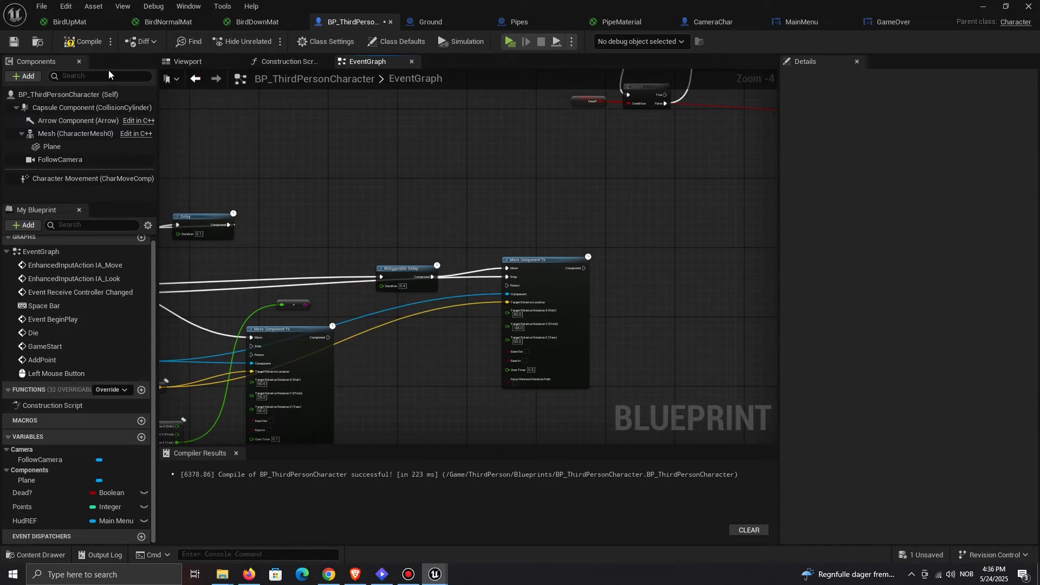
{"action": "left_click", "coordinate": [937, 557]}
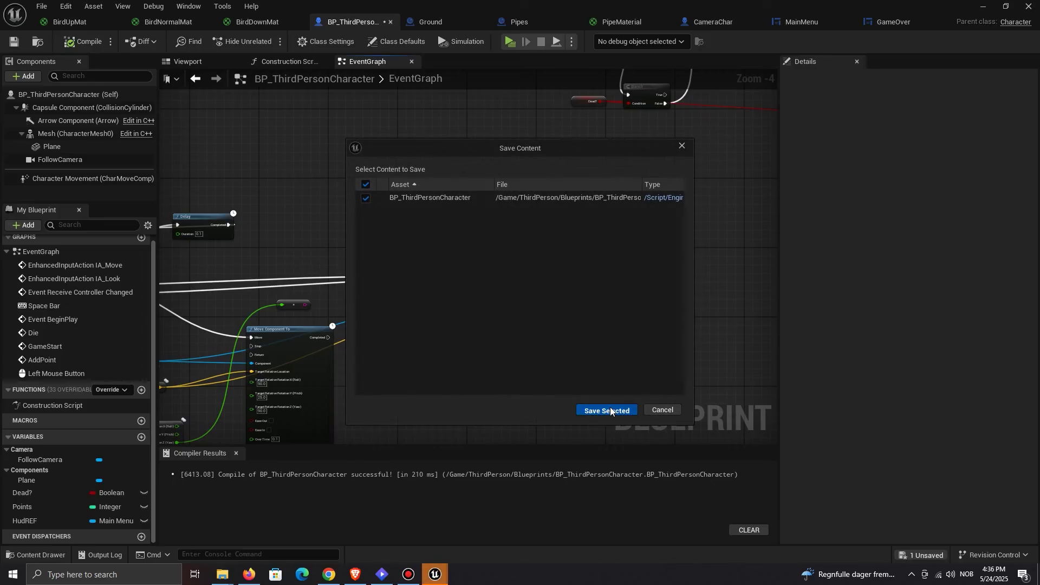
{"action": "left_click", "coordinate": [611, 410]}
Step: Open the GameOver widget's Designer view and add an Image to its Canvas Panel
{"action": "left_click", "coordinate": [894, 25]}
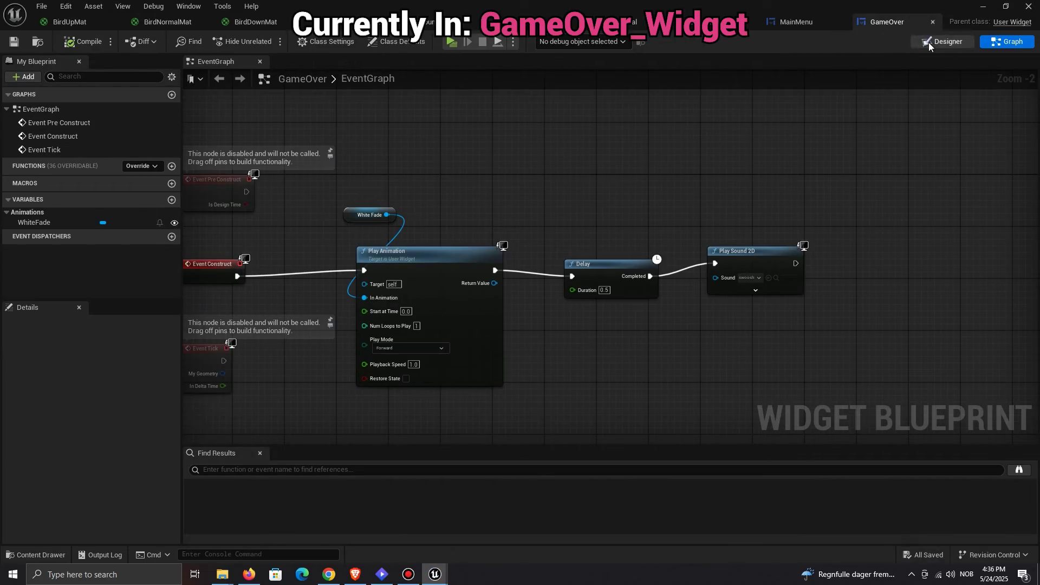
{"action": "left_click", "coordinate": [943, 42]}
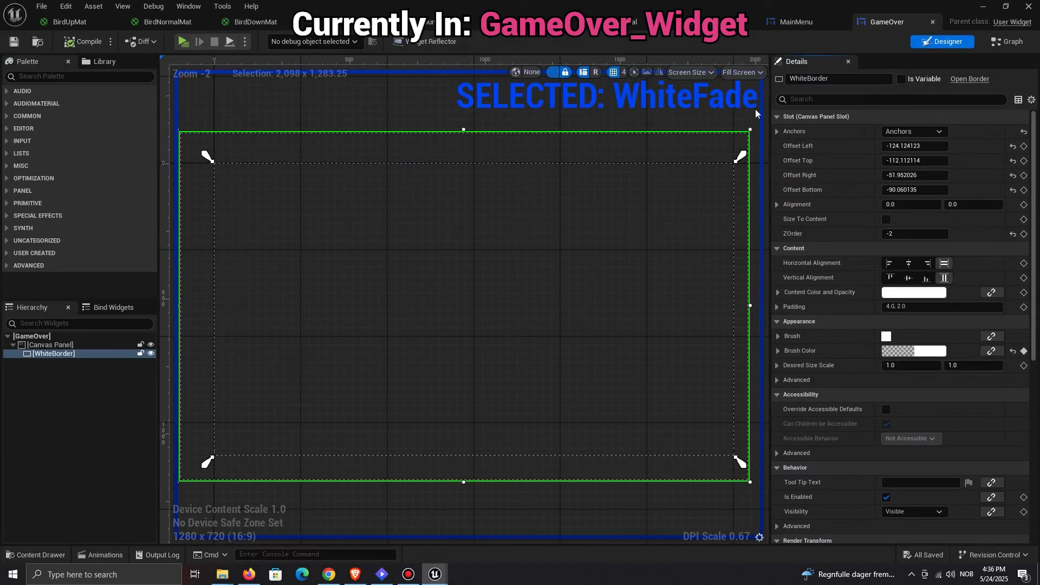
{"action": "left_click", "coordinate": [115, 75]}
{"action": "type", "text": "ima"}
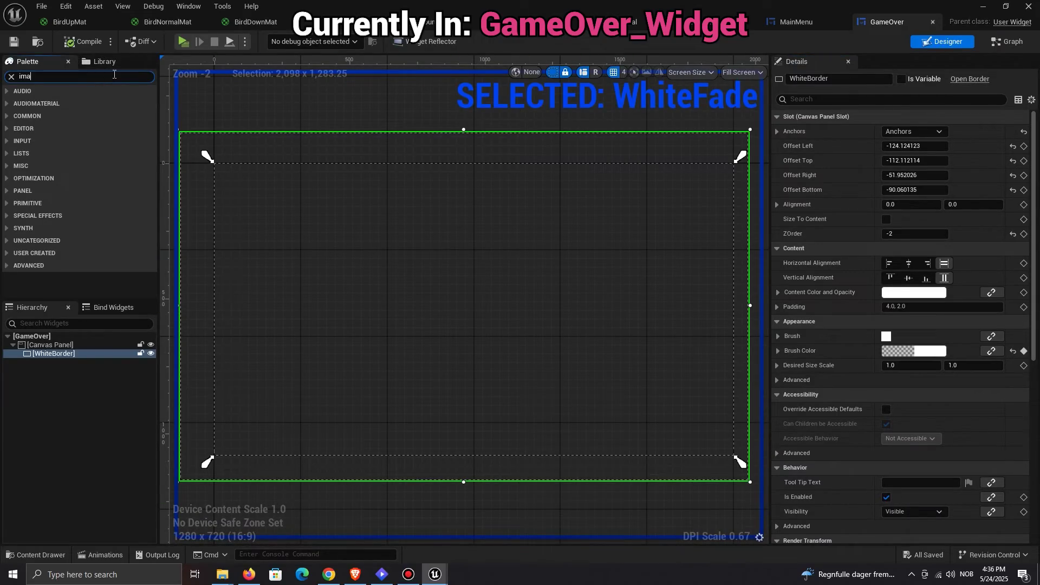
{"action": "type", "text": "g"}
{"action": "left_click_drag", "start_coordinate": [44, 103], "coordinate": [106, 359]}
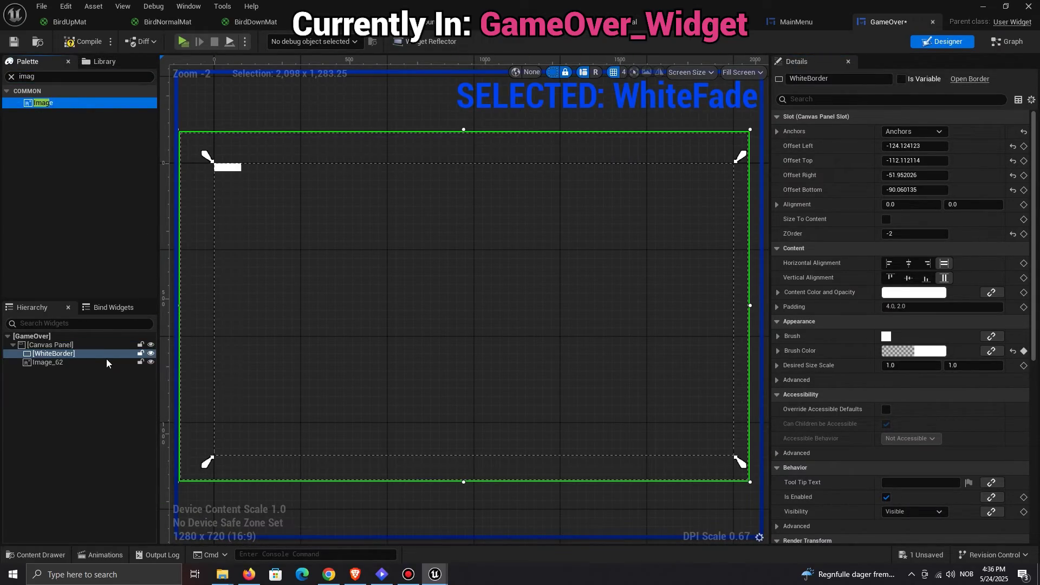
{"action": "left_click", "coordinate": [106, 361]}
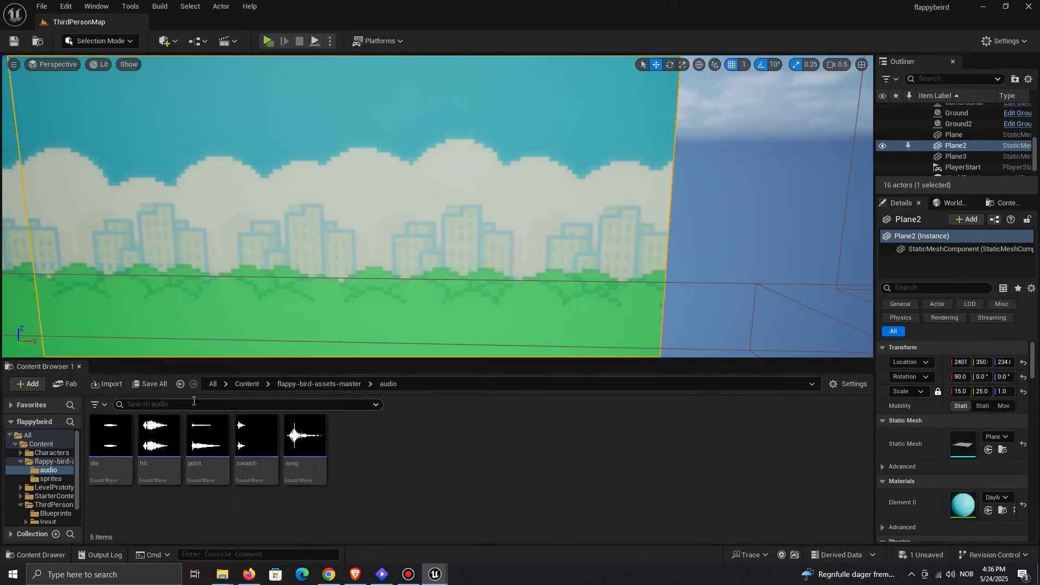
Step: Look up the Game Over sprite in the sprites folder and assign the gameover texture as the new image's brush
{"action": "left_click", "coordinate": [180, 384]}
{"action": "double_click", "coordinate": [160, 441]}
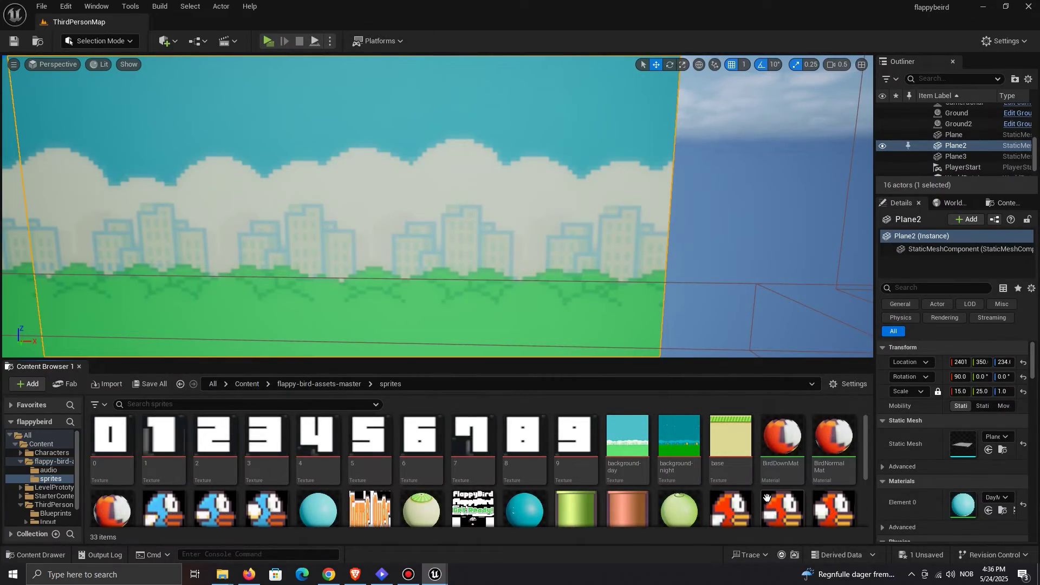
{"action": "scroll", "coordinate": [585, 484], "scroll_direction": "down", "scroll_amount": 2}
{"action": "left_click", "coordinate": [447, 572]}
{"action": "left_click", "coordinate": [486, 549]}
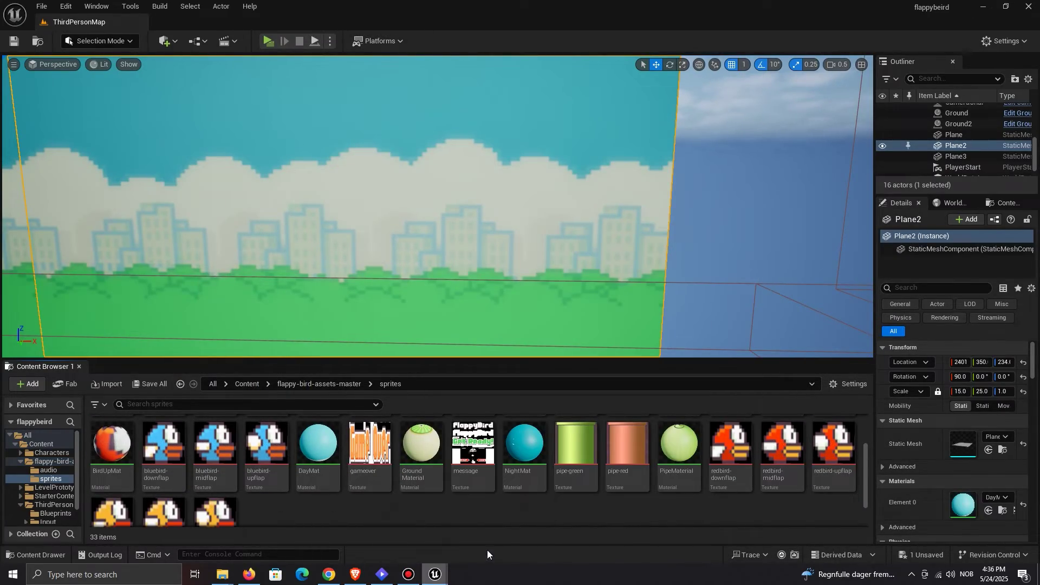
{"action": "left_click", "coordinate": [944, 282]}
{"action": "type", "text": "gameover"}
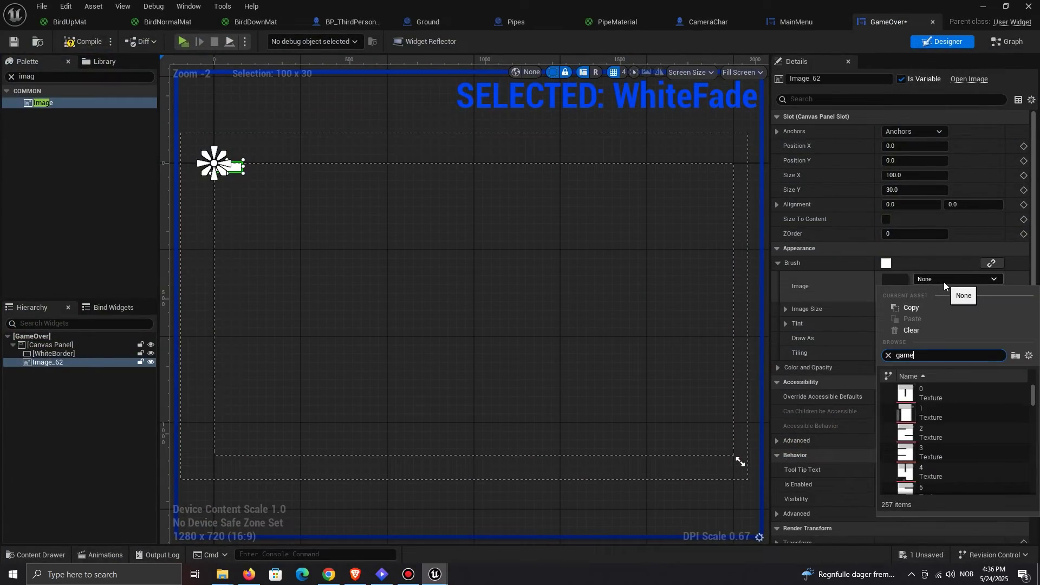
{"action": "left_click", "coordinate": [952, 388]}
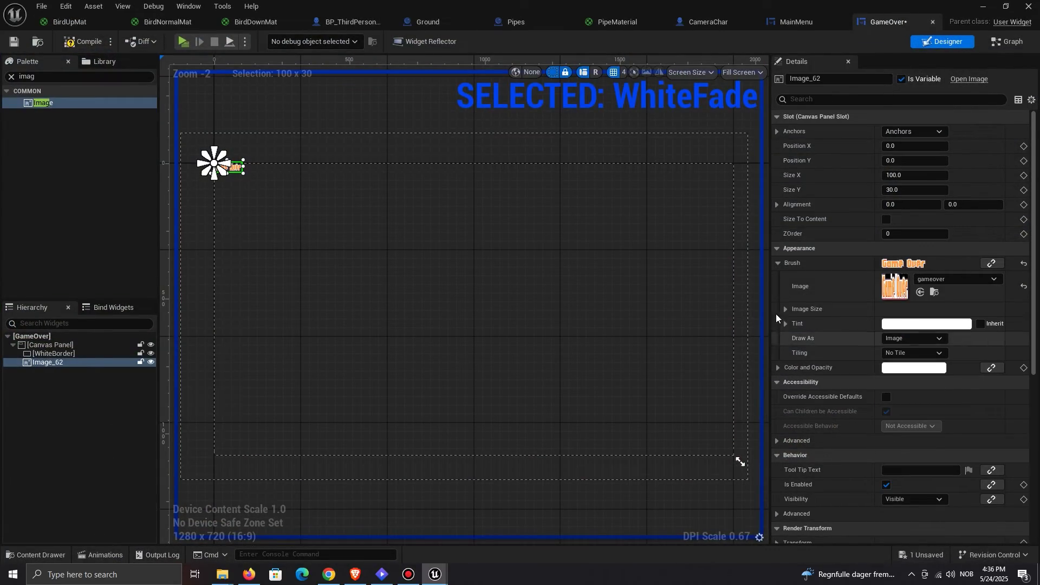
Step: Set the Game Over image's Size X to 600 and Size Y to 300
{"action": "left_click", "coordinate": [940, 175]}
{"action": "type", "text": "30"}
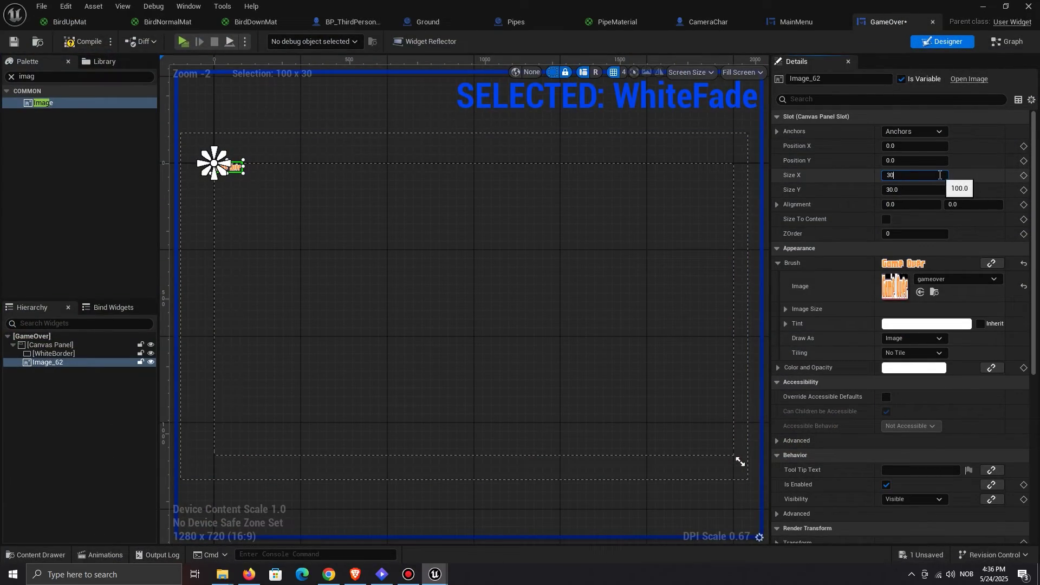
{"action": "type", "text": "0"}
{"action": "key", "text": "Tab"}
{"action": "type", "text": "300"}
{"action": "key", "text": "Return"}
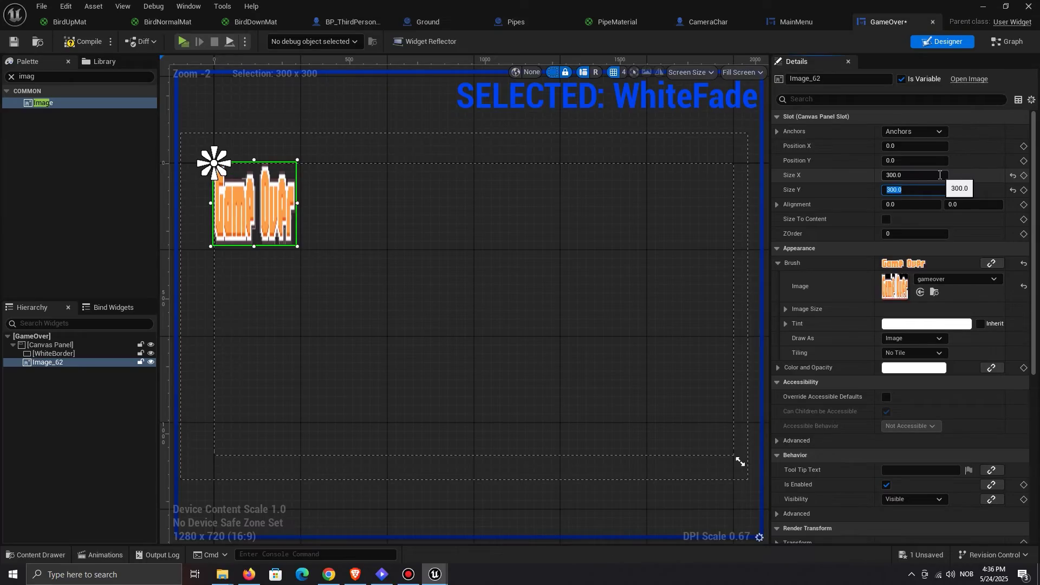
{"action": "left_click", "coordinate": [931, 177]}
{"action": "type", "text": "600"}
{"action": "key", "text": "Return"}
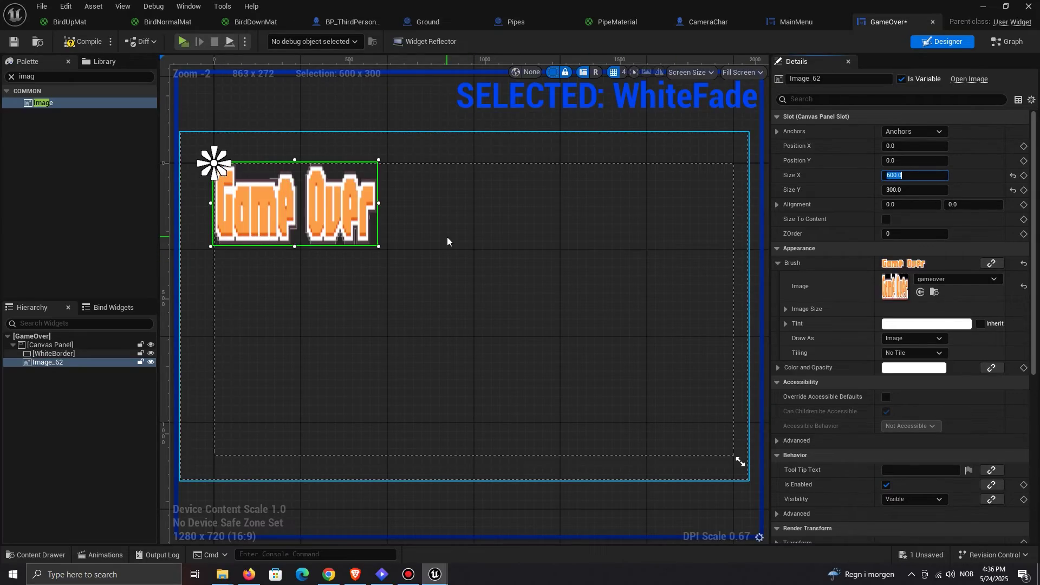
Step: Move the Game Over image toward the canvas's upper middle, about X 688, Y 104, and set its Size Y to 150
{"action": "left_click_drag", "start_coordinate": [333, 210], "coordinate": [520, 238]}
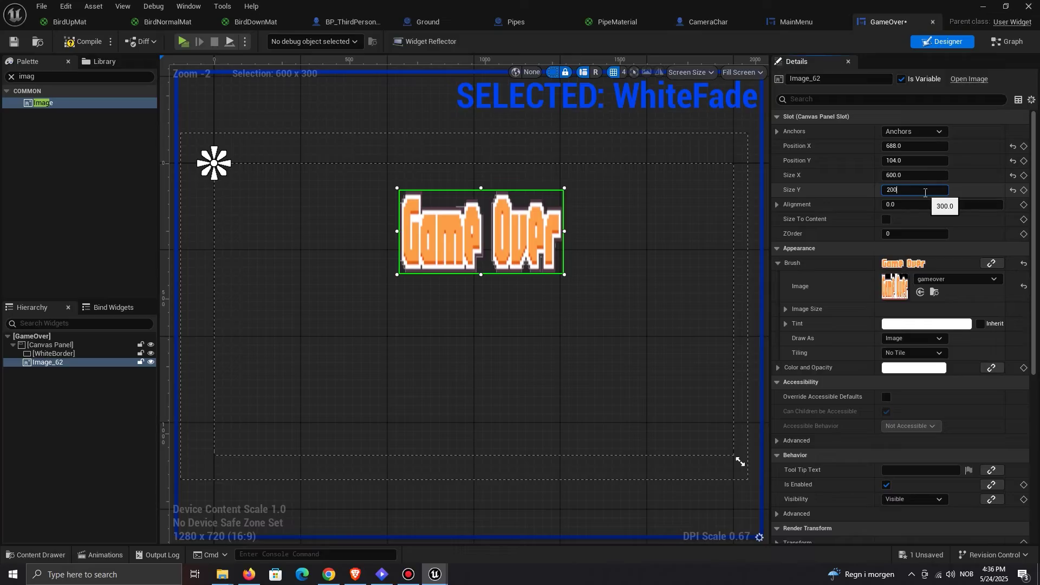
{"action": "left_click", "coordinate": [926, 193]}
{"action": "type", "text": "200"}
{"action": "key", "text": "Return"}
{"action": "type", "text": "100"}
{"action": "key", "text": "Return"}
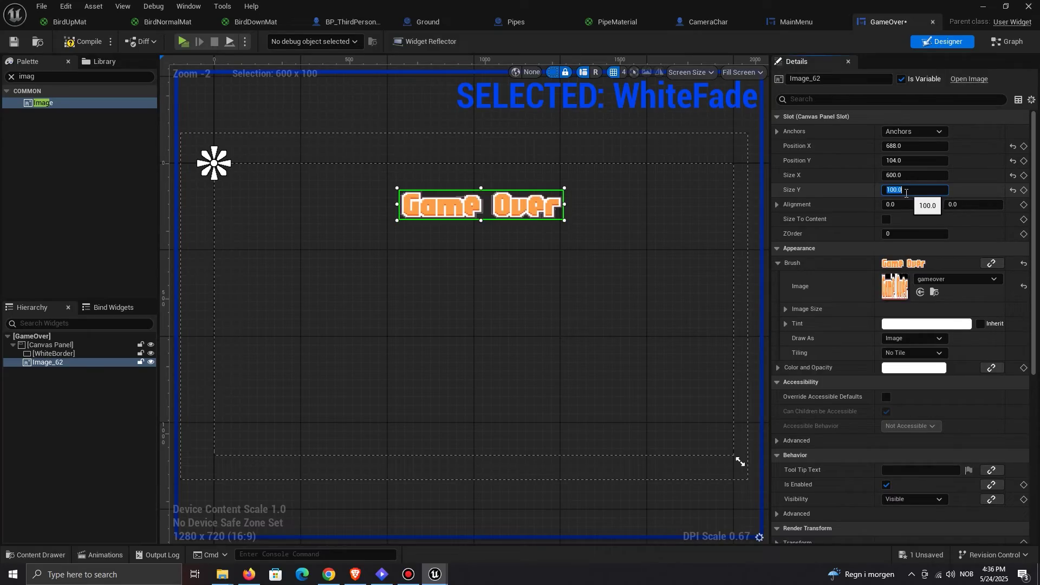
{"action": "type", "text": "150"}
{"action": "key", "text": "Return"}
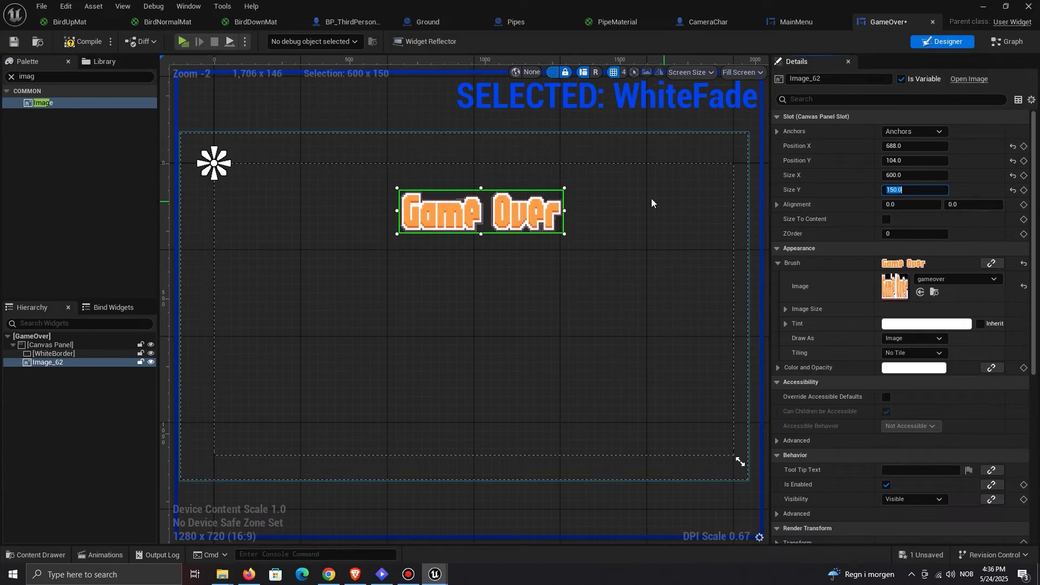
Step: Anchor the Game Over image to the canvas center and move it down to about X -309, Y -281
{"action": "left_click", "coordinate": [927, 133]}
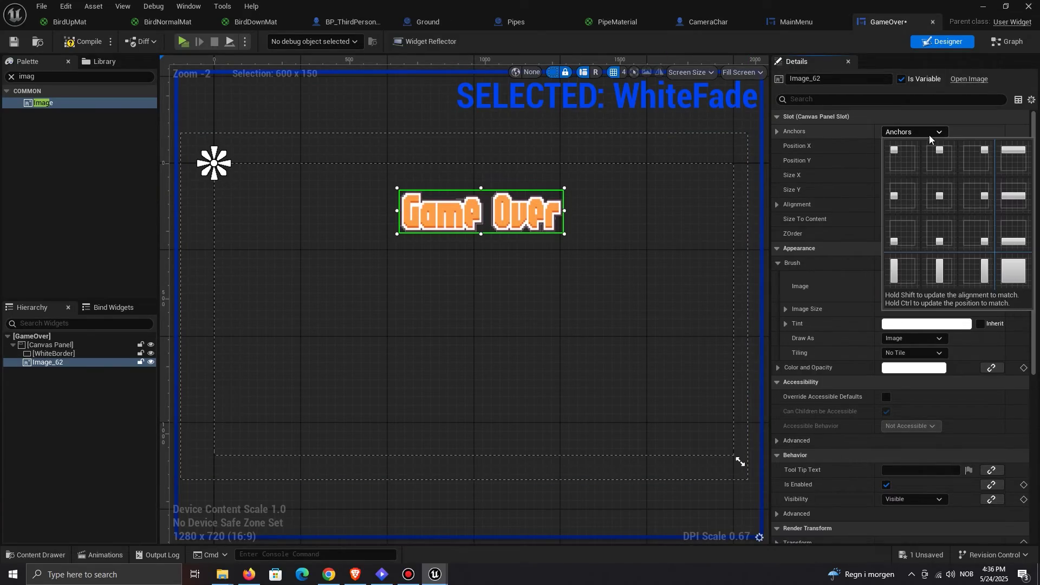
{"action": "left_click", "coordinate": [940, 196]}
{"action": "left_click_drag", "start_coordinate": [527, 226], "coordinate": [517, 268]}
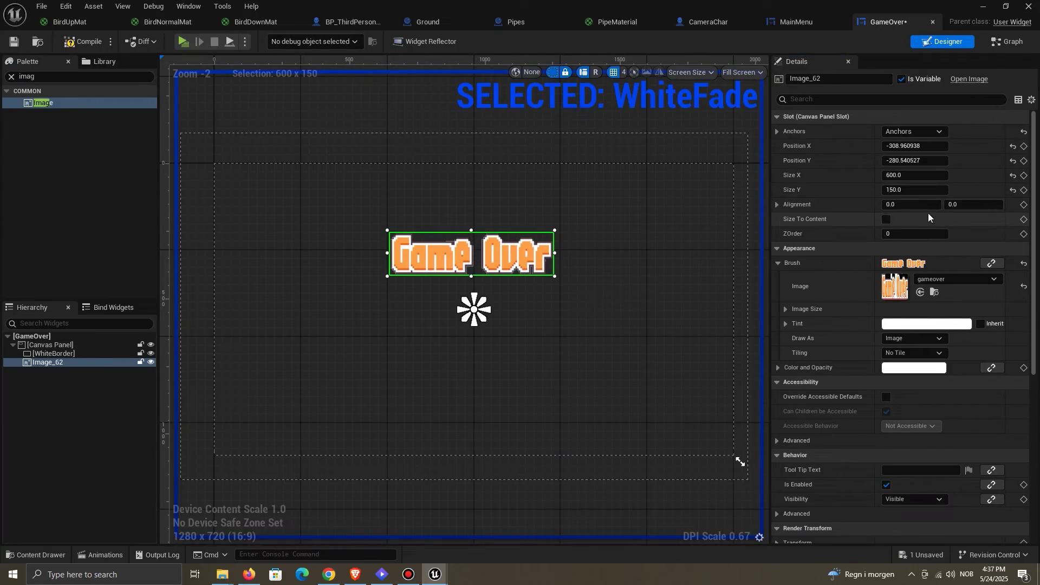
Step: Center the Game Over image horizontally by setting its Alignment X to 0.5 and Position X to 0
{"action": "left_click", "coordinate": [921, 206]}
{"action": "type", "text": "0.5"}
{"action": "key", "text": "Return"}
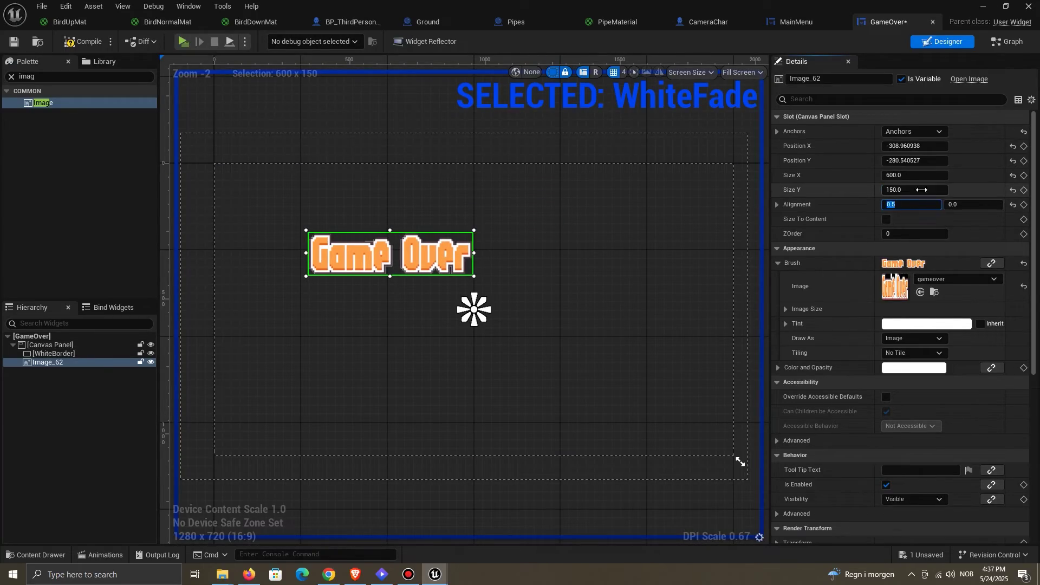
{"action": "type", "text": "0"}
{"action": "key", "text": "Return"}
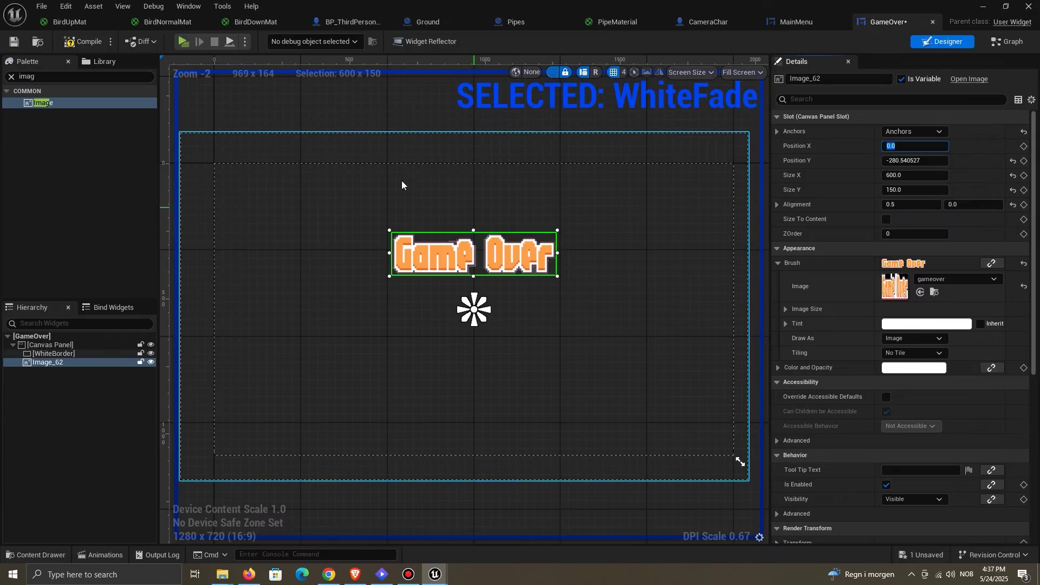
Step: Nudge the Game Over image up to Position Y -284
{"action": "key", "text": "Up"}
{"action": "key", "text": "Up"}
{"action": "key", "text": "Up"}
{"action": "key", "text": "Up"}
{"action": "key", "text": "Up"}
{"action": "key", "text": "Up"}
{"action": "key", "text": "Up"}
{"action": "key", "text": "Up"}
{"action": "key", "text": "Up"}
{"action": "key", "text": "Up"}
{"action": "key", "text": "Up"}
{"action": "key", "text": "Up"}
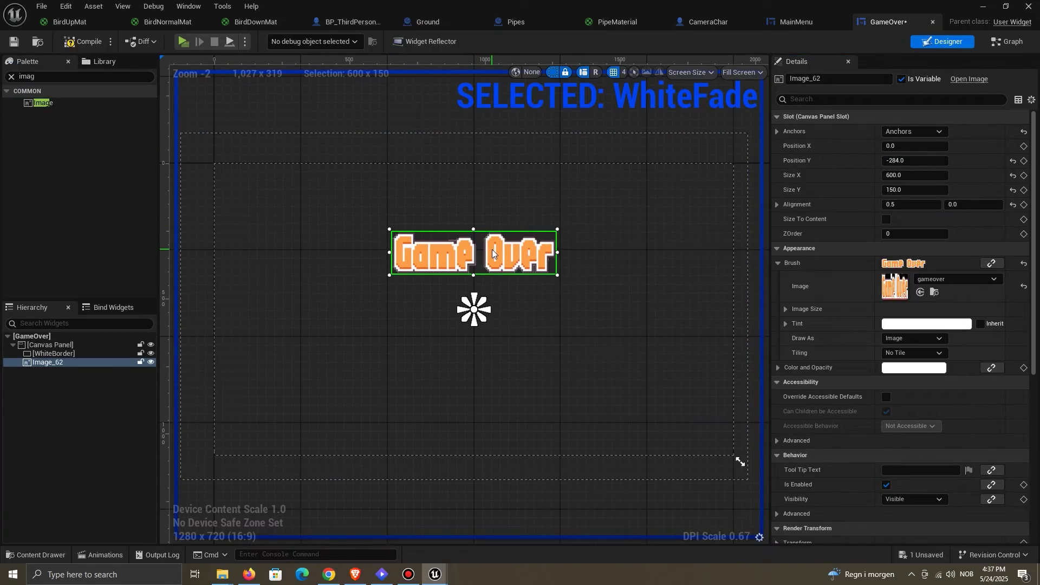
Step: Nudge the Game Over image up to Position Y -340 and rename it GameOverImg
{"action": "key", "text": "Up"}
{"action": "key", "text": "Up"}
{"action": "key", "text": "Up"}
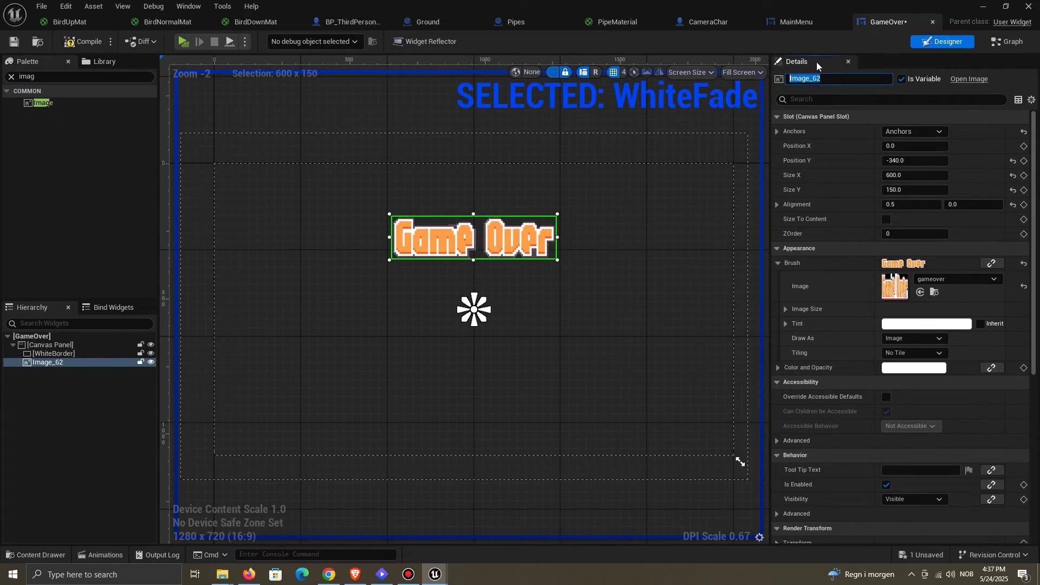
{"action": "type", "text": "GameOverImg"}
{"action": "key", "text": "Return"}
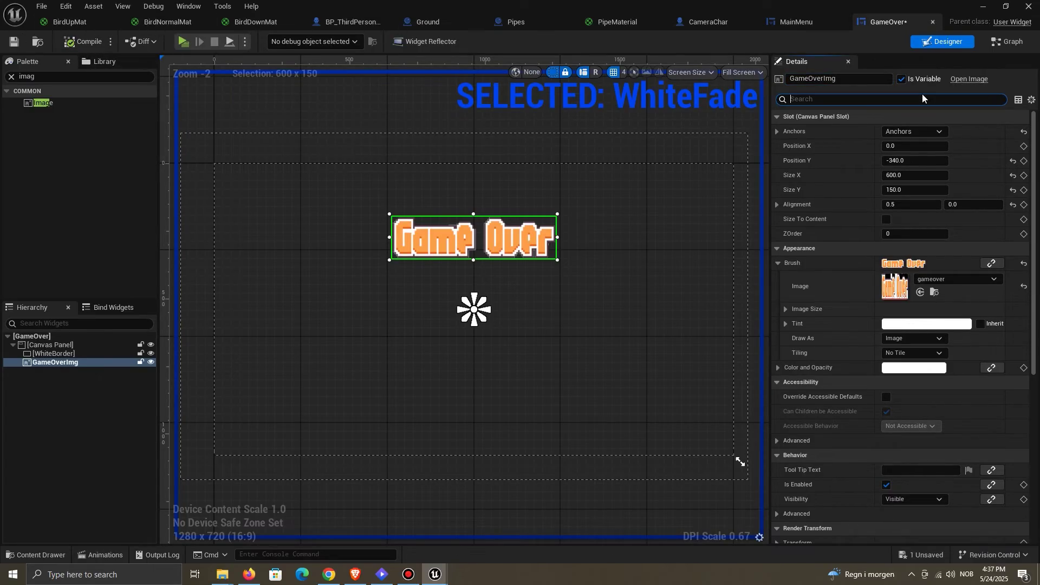
Step: Set the GameOverImg image's Visibility to Hidden
{"action": "type", "text": "visi"}
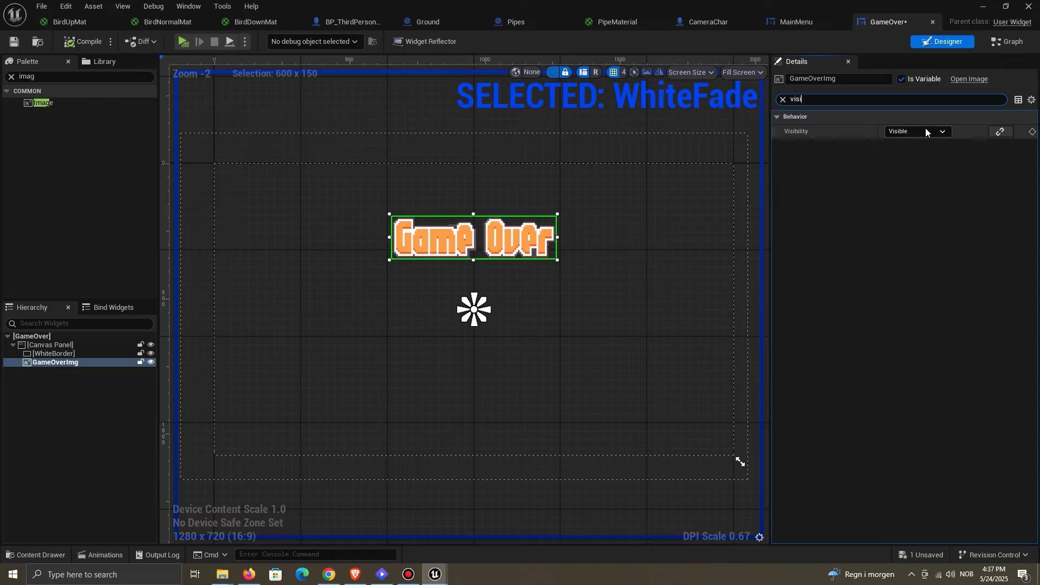
{"action": "left_click", "coordinate": [926, 131]}
{"action": "left_click", "coordinate": [783, 100]}
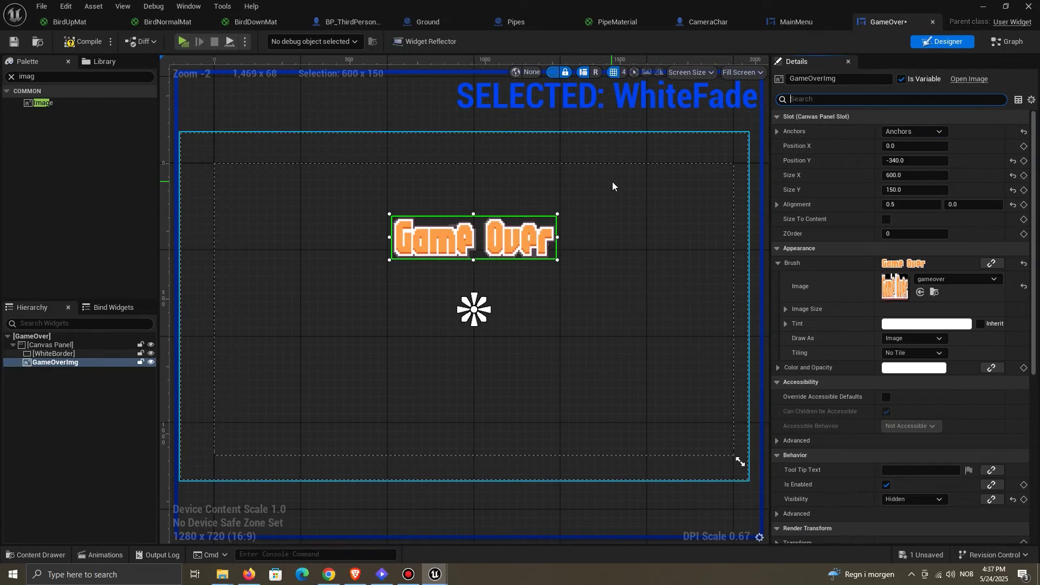
Step: Create a new widget animation named GameOverText
{"action": "left_click", "coordinate": [120, 553]}
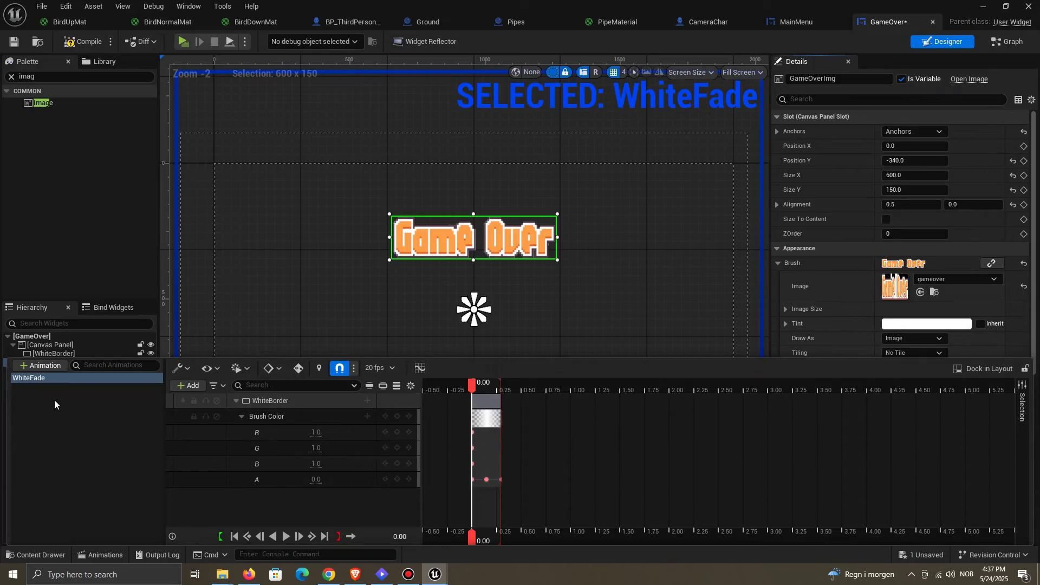
{"action": "left_click", "coordinate": [44, 368]}
{"action": "type", "text": "GameOver"}
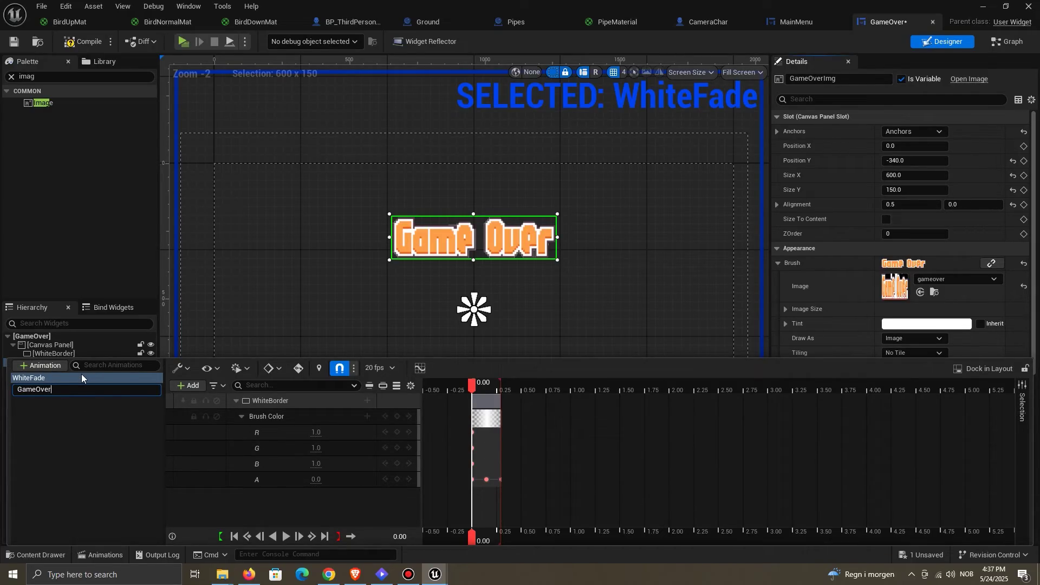
{"action": "type", "text": "Text"}
{"action": "key", "text": "Return"}
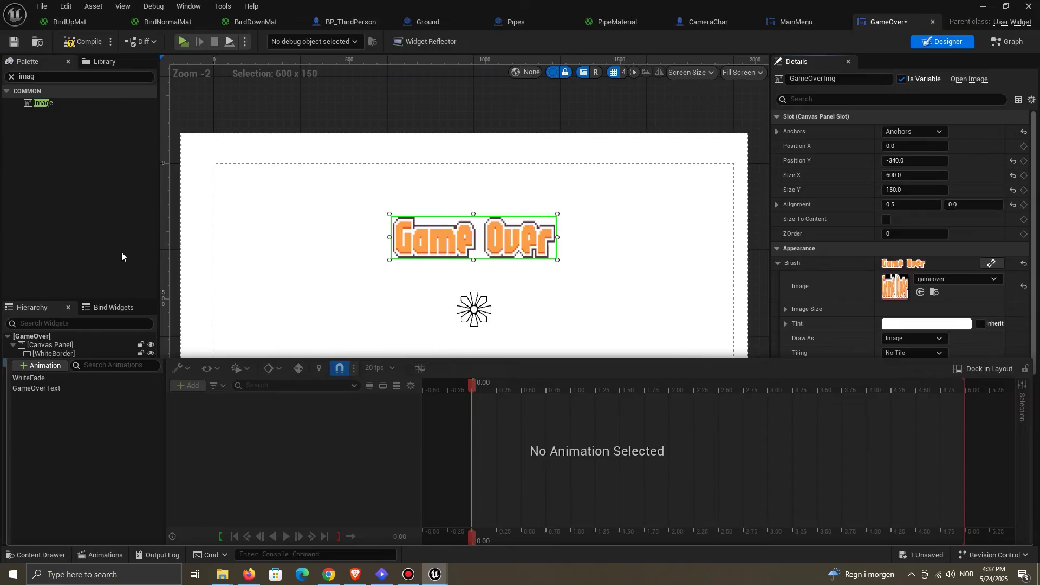
Step: Add GameOverImg to the GameOverText animation with a Transform track
{"action": "left_click", "coordinate": [122, 388]}
{"action": "left_click", "coordinate": [198, 388]}
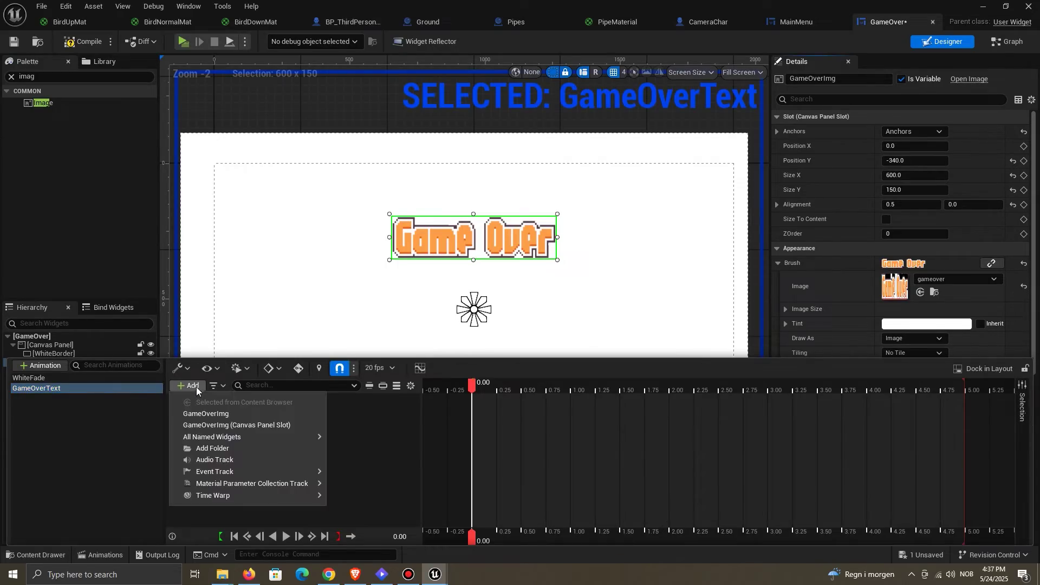
{"action": "left_click", "coordinate": [232, 413]}
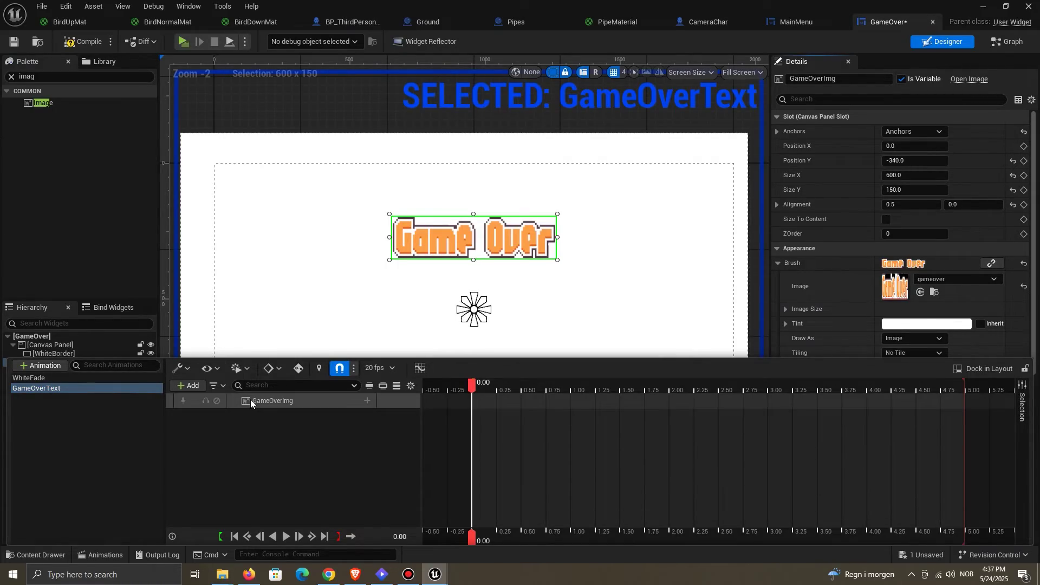
{"action": "left_click", "coordinate": [361, 402]}
{"action": "left_click", "coordinate": [366, 402]}
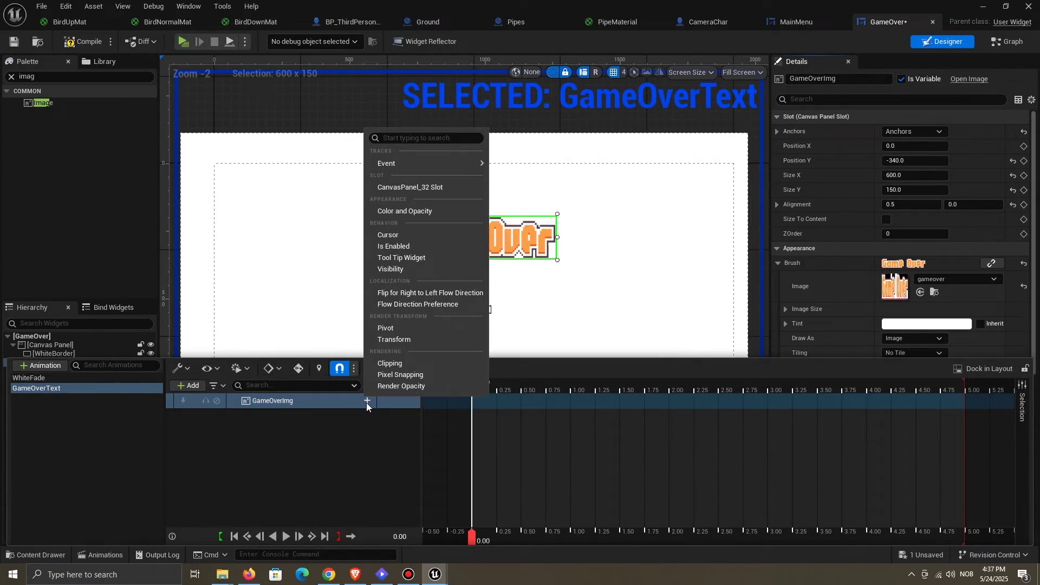
{"action": "left_click", "coordinate": [402, 339]}
{"action": "left_click", "coordinate": [240, 417]}
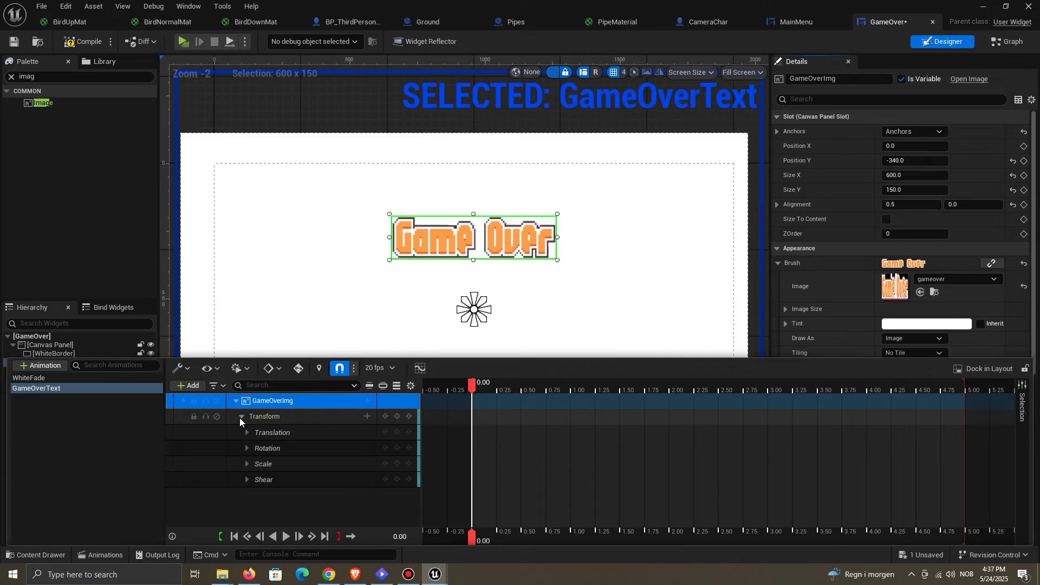
Step: Add a Y translation key of -20 at 0.20 s to the GameOverImg transform
{"action": "left_click", "coordinate": [247, 432]}
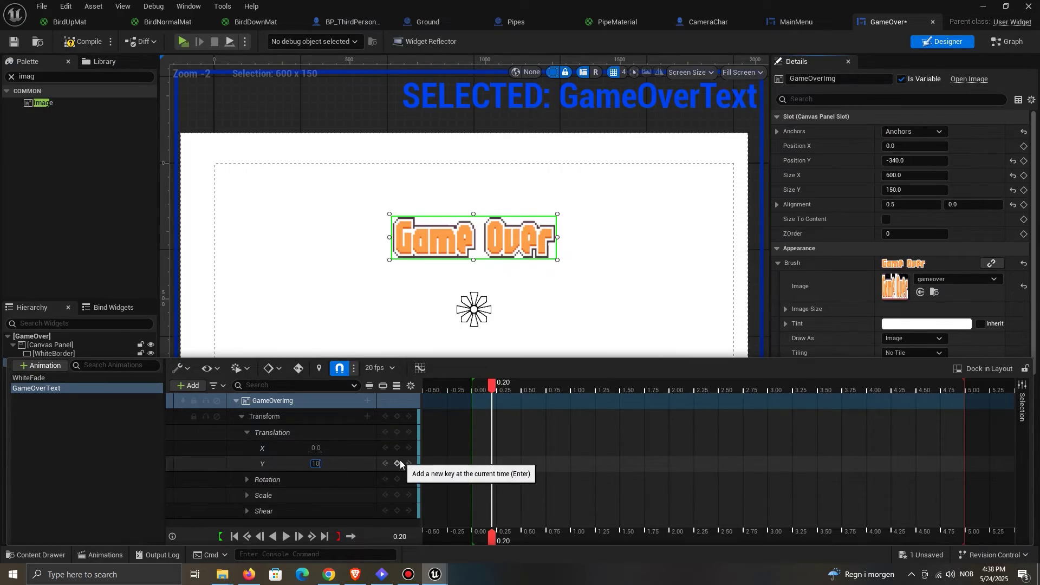
{"action": "key", "text": "Return"}
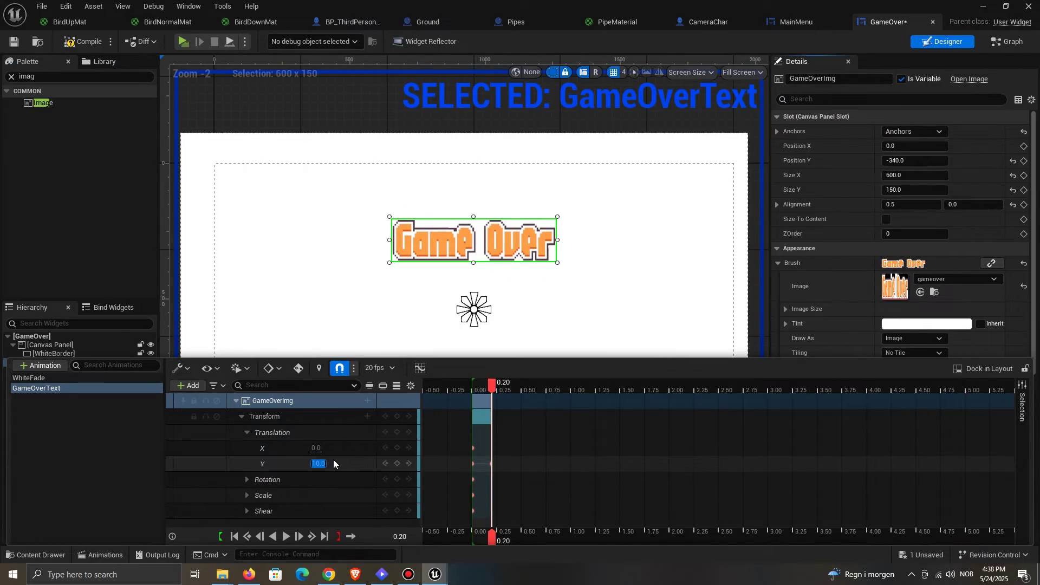
{"action": "key", "text": "Return"}
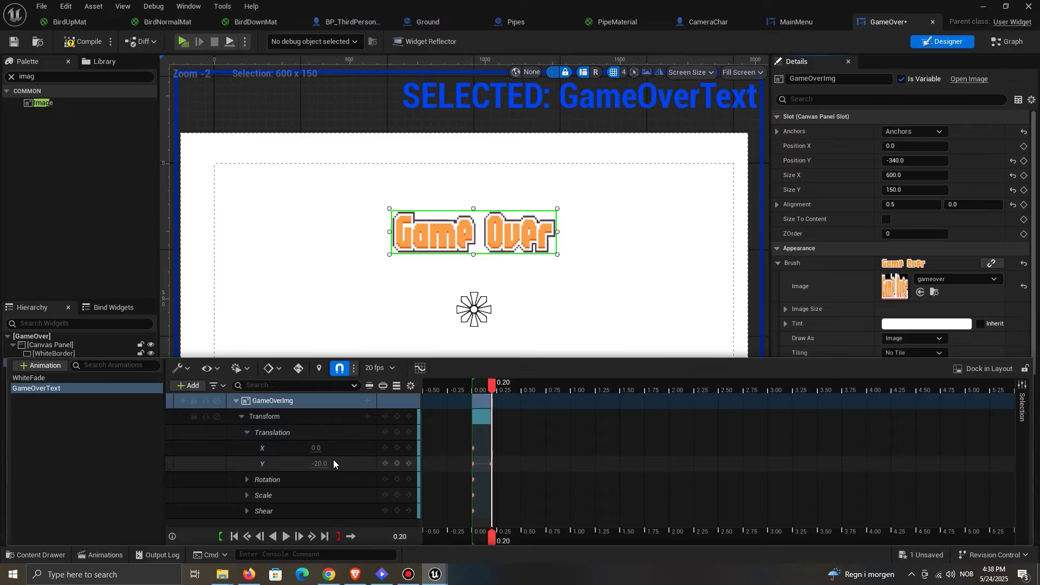
{"action": "left_click", "coordinate": [481, 386]}
{"action": "mouse_move", "coordinate": [482, 386]}
{"action": "left_mouse_down"}
{"action": "mouse_move", "coordinate": [469, 388]}
{"action": "mouse_move", "coordinate": [487, 388]}
{"action": "left_mouse_up"}
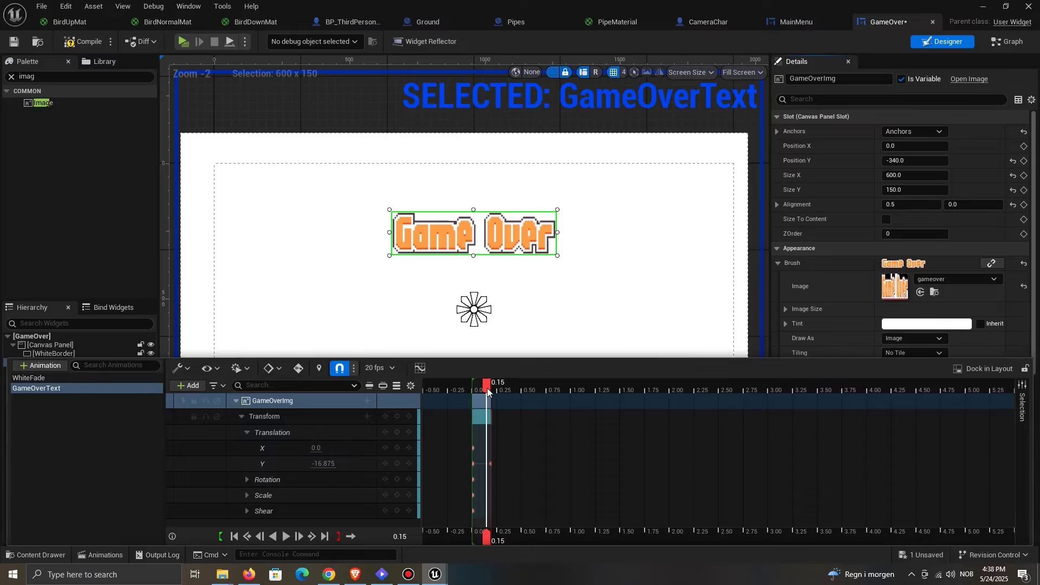
{"action": "left_click_drag", "start_coordinate": [490, 464], "coordinate": [489, 464]}
Step: Add a Y translation key of 50 at 0.30 s and play the animation back
{"action": "left_click_drag", "start_coordinate": [469, 387], "coordinate": [499, 386]}
{"action": "left_click", "coordinate": [328, 465]}
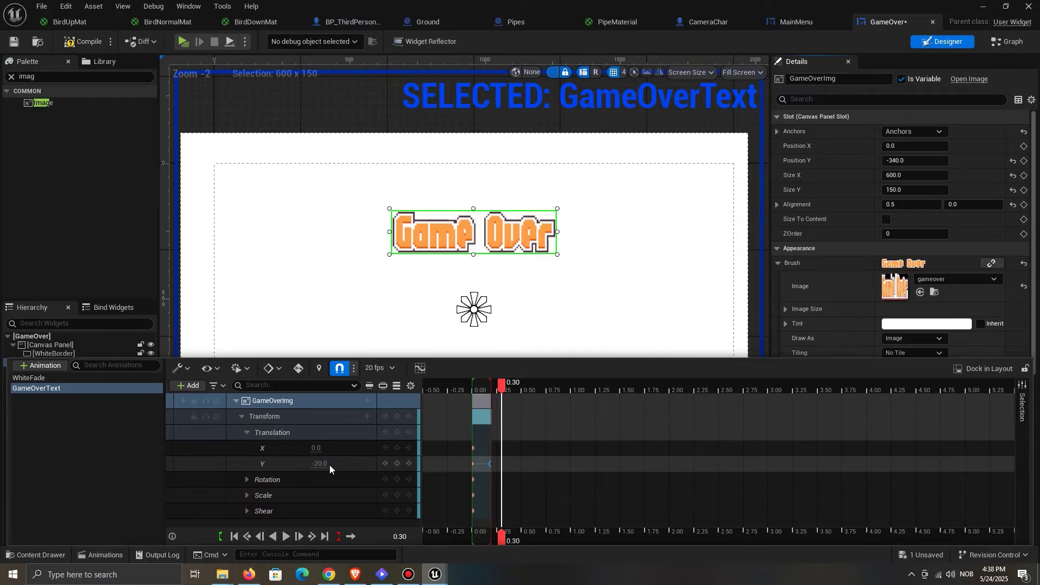
{"action": "type", "text": "100"}
{"action": "key", "text": "Return"}
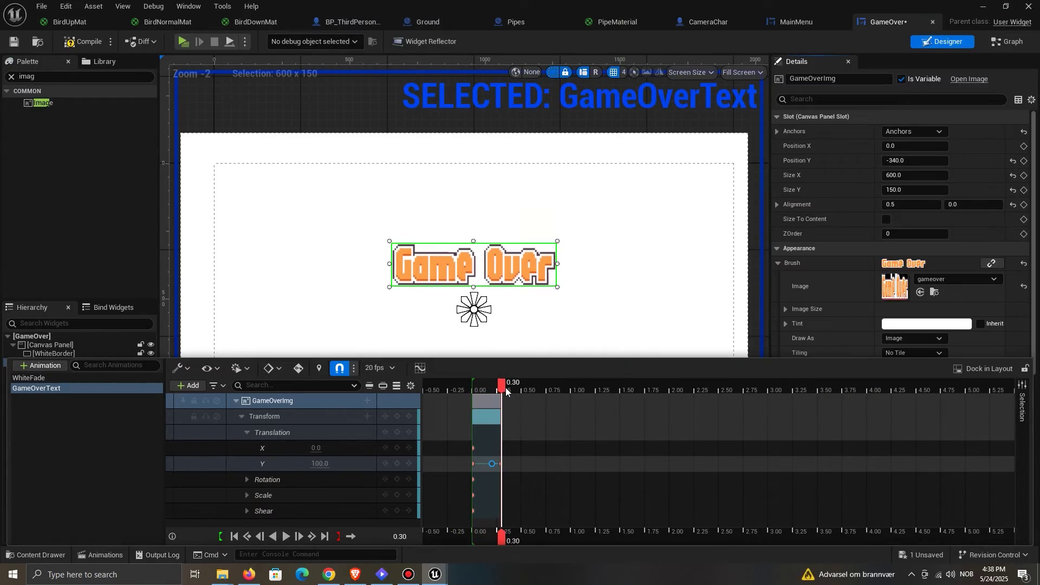
{"action": "left_click", "coordinate": [321, 465]}
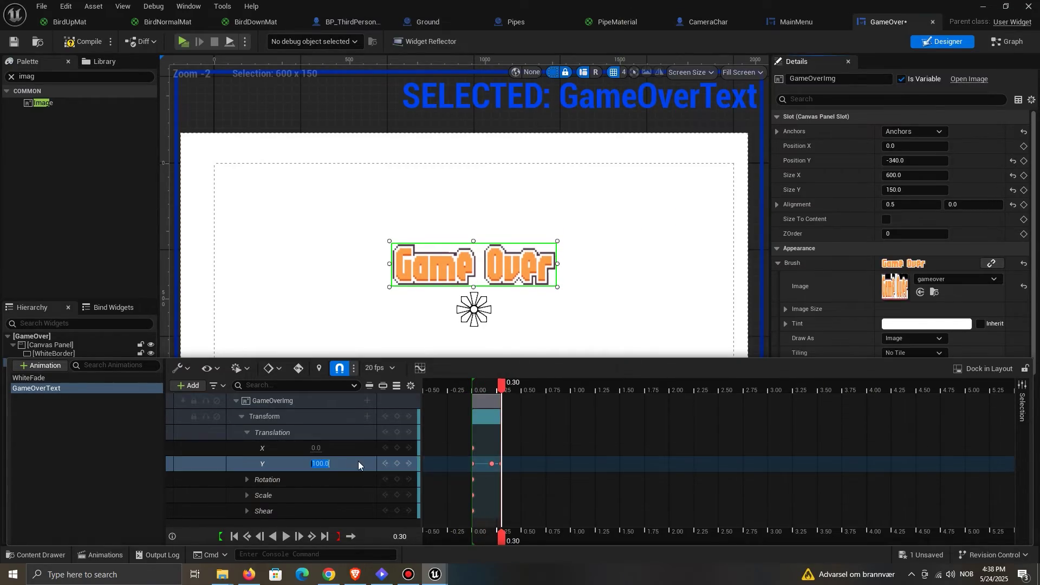
{"action": "type", "text": "50"}
{"action": "key", "text": "Return"}
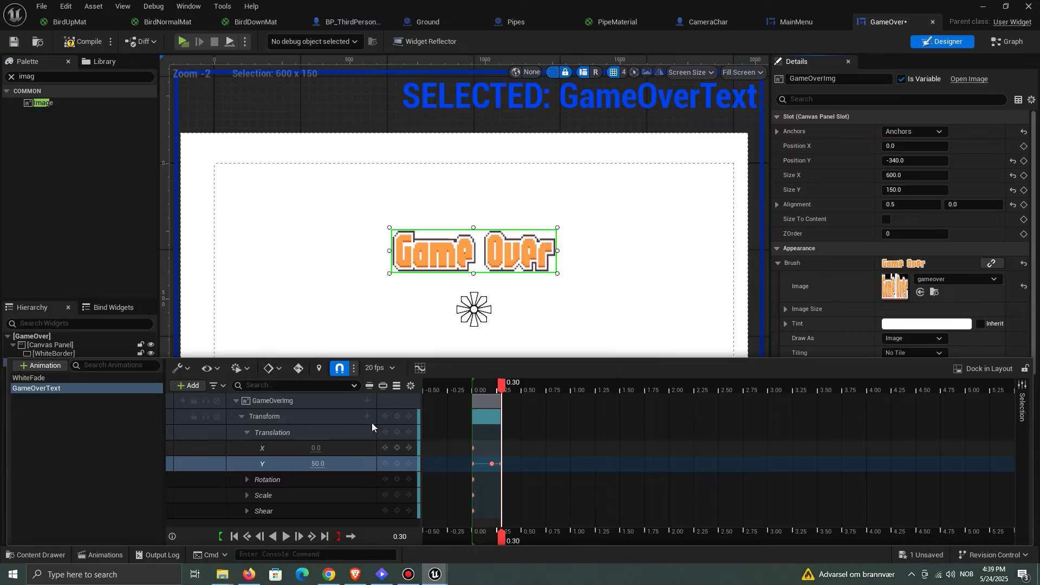
{"action": "left_click_drag", "start_coordinate": [501, 387], "coordinate": [470, 392]}
{"action": "key", "text": "space"}
Step: Set the Y translation key at 0.30 s to 40 and replay the animation
{"action": "left_click", "coordinate": [503, 386]}
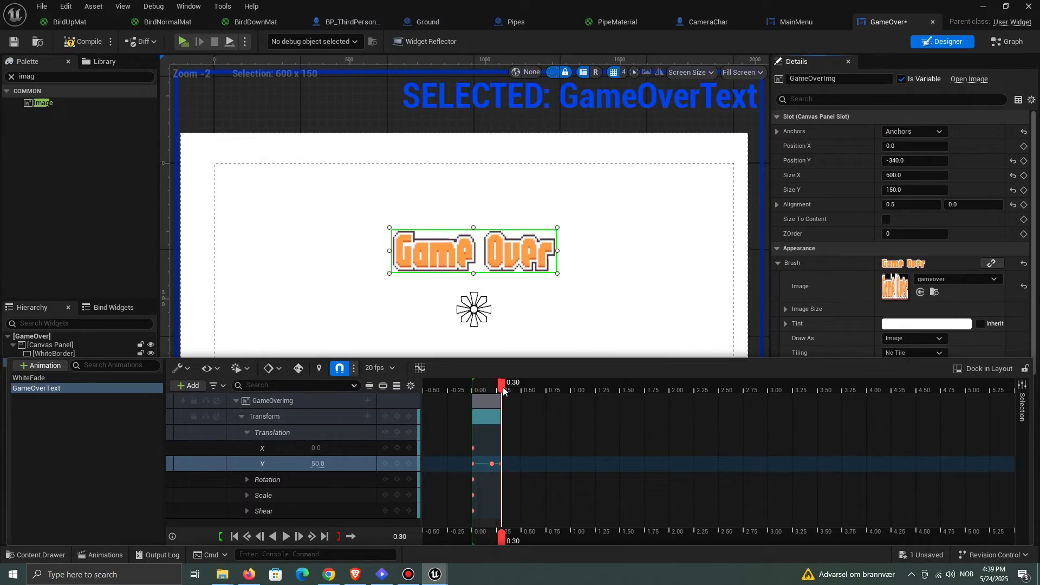
{"action": "left_click", "coordinate": [321, 464]}
{"action": "type", "text": "40"}
{"action": "key", "text": "Return"}
{"action": "mouse_move", "coordinate": [502, 388]}
{"action": "left_mouse_down"}
{"action": "mouse_move", "coordinate": [462, 385]}
{"action": "mouse_move", "coordinate": [498, 397]}
{"action": "left_mouse_up"}
{"action": "key", "text": "space"}
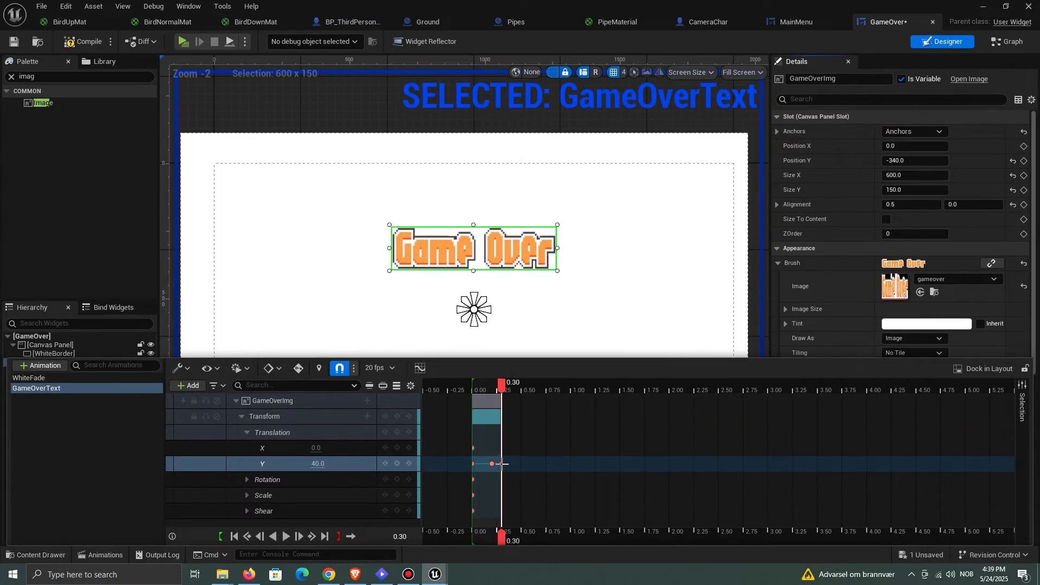
{"action": "left_click", "coordinate": [473, 388]}
{"action": "key", "text": "space"}
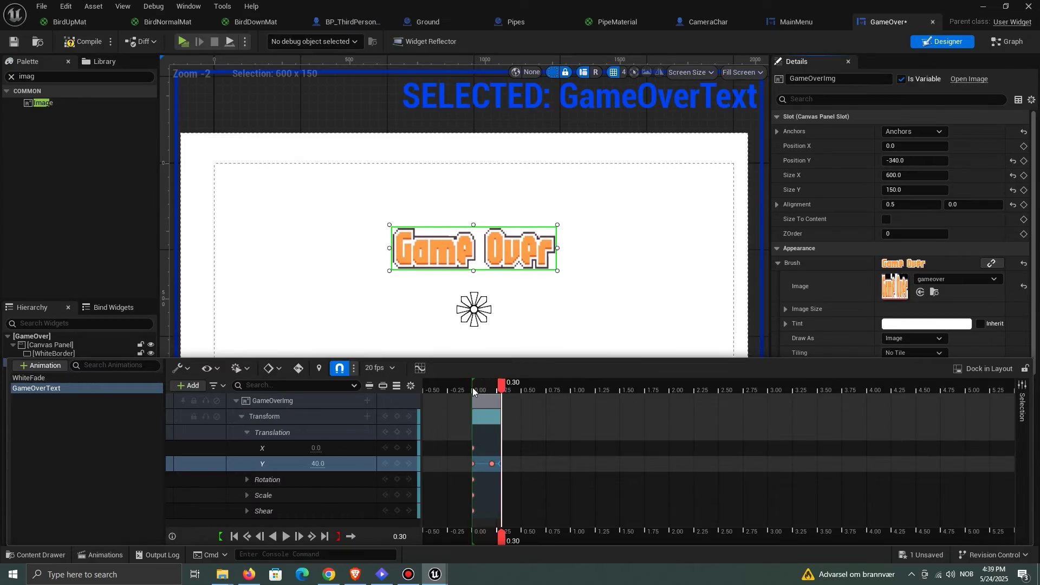
Step: Set the Y translation key at 0.30 s to 30 and replay the animation
{"action": "left_click", "coordinate": [326, 463]}
{"action": "type", "text": "340"}
{"action": "key", "text": "Return"}
{"action": "mouse_move", "coordinate": [499, 386]}
{"action": "left_mouse_down"}
{"action": "mouse_move", "coordinate": [460, 388]}
{"action": "mouse_move", "coordinate": [479, 384]}
{"action": "left_mouse_up"}
{"action": "key", "text": "space"}
{"action": "key", "text": "space"}
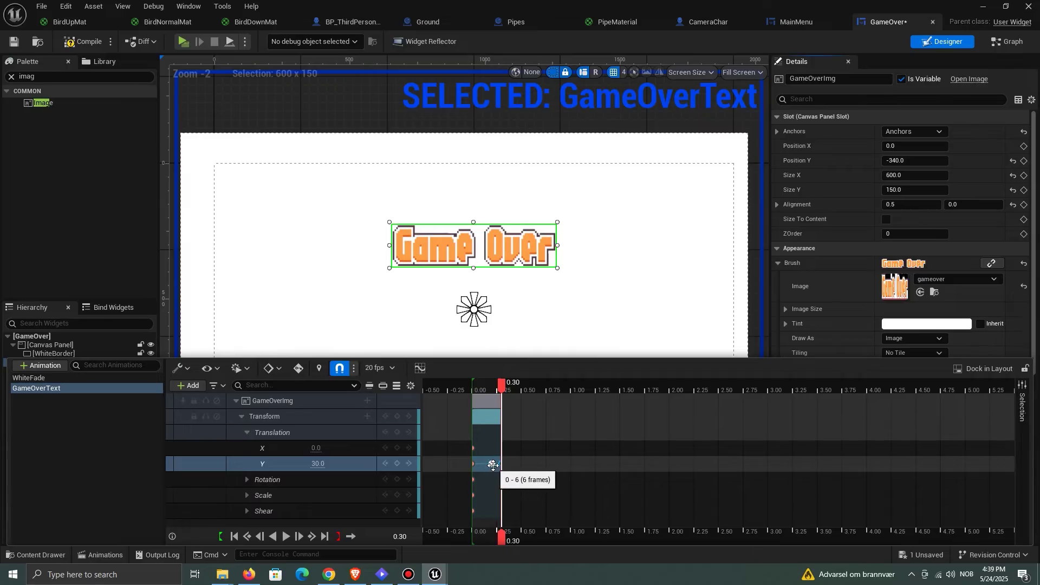
Step: Move the middle Y translation key to 0.15 s and preview the animation's timing
{"action": "left_click_drag", "start_coordinate": [493, 465], "coordinate": [489, 464]}
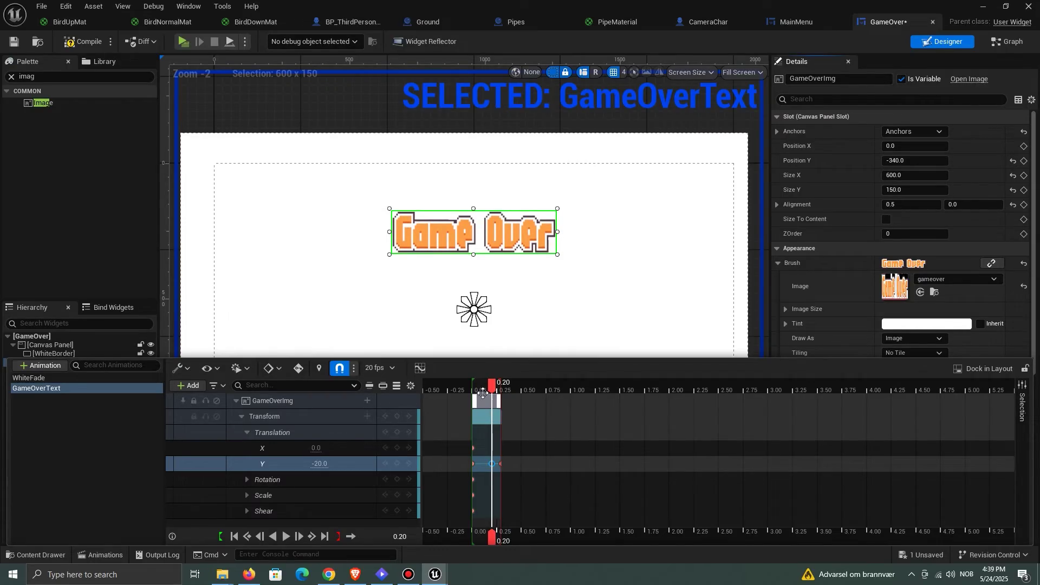
{"action": "key", "text": "space"}
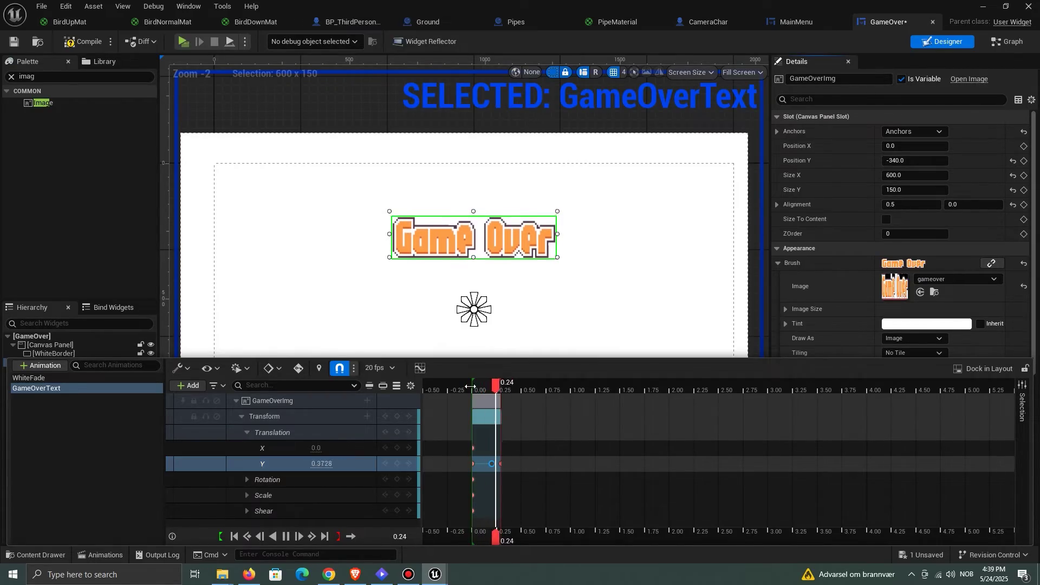
{"action": "left_click", "coordinate": [470, 386]}
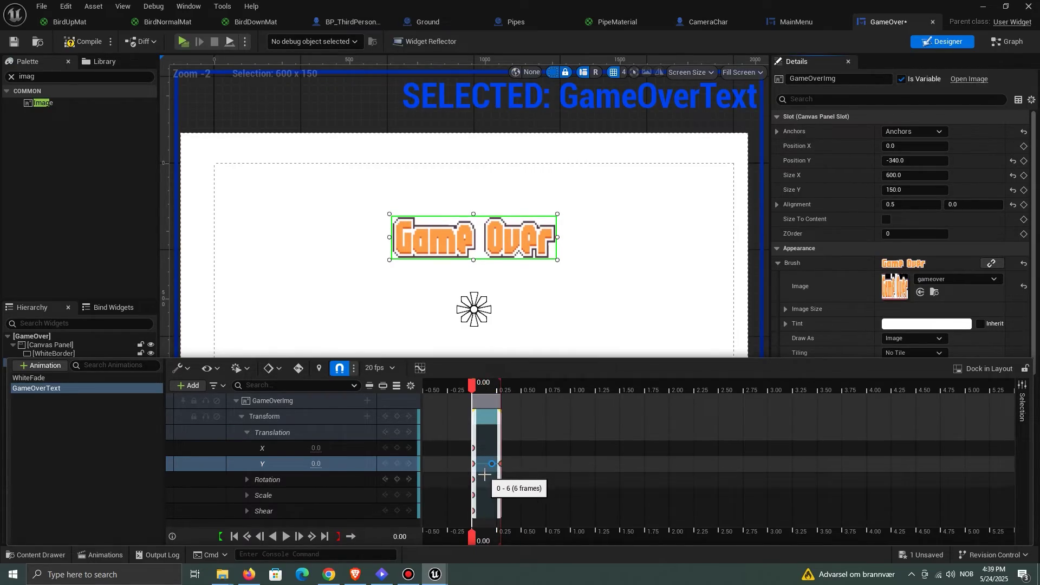
{"action": "scroll", "coordinate": [498, 477], "scroll_direction": "up", "scroll_amount": 4, "text": "ctrl"}
{"action": "left_click_drag", "start_coordinate": [531, 464], "coordinate": [518, 464]}
{"action": "left_click_drag", "start_coordinate": [499, 388], "coordinate": [473, 388]}
{"action": "key", "text": "space"}
{"action": "left_click_drag", "start_coordinate": [542, 389], "coordinate": [457, 389]}
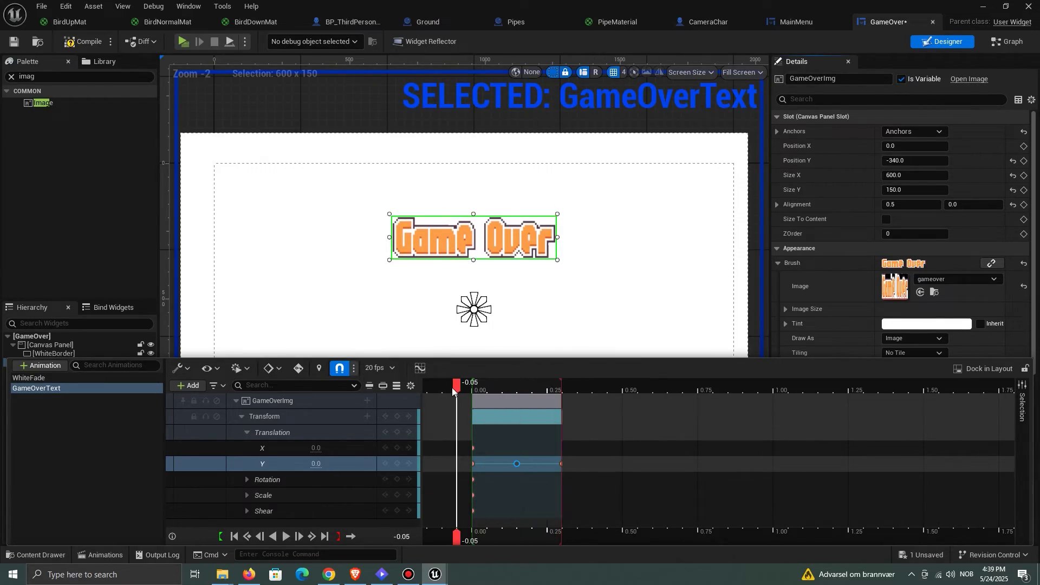
{"action": "key", "text": "space"}
Step: Move the middle Y translation key to 0.10 s and replay the animation
{"action": "left_click_drag", "start_coordinate": [517, 463], "coordinate": [502, 460]}
{"action": "left_click_drag", "start_coordinate": [489, 391], "coordinate": [467, 395]}
{"action": "key", "text": "space"}
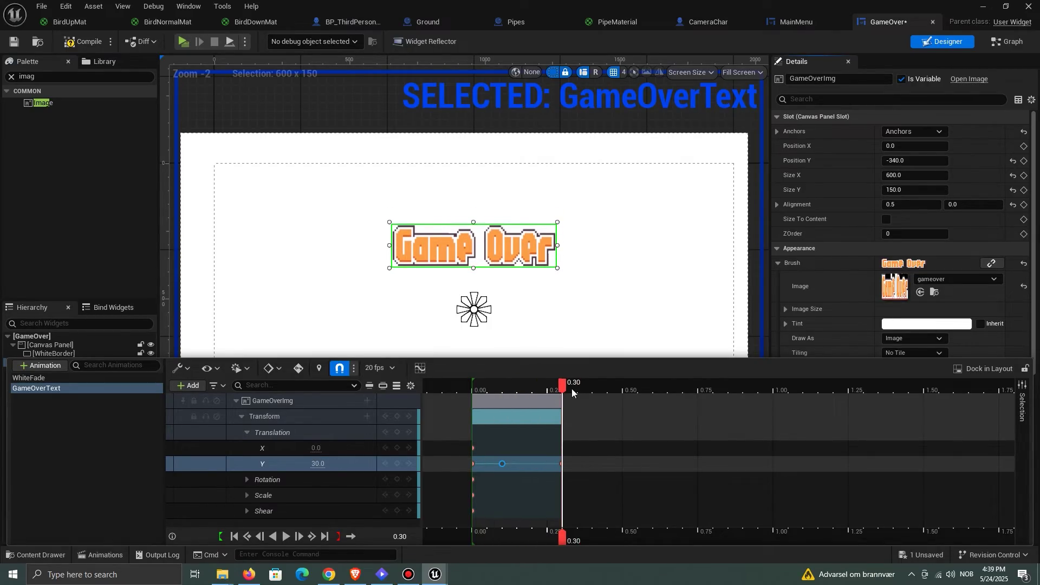
Step: In the event graph, add a Set Visibility node set to Visible for GameOverImg and connect it after Play Sound 2D
{"action": "left_click", "coordinate": [1008, 41]}
{"action": "left_click_drag", "start_coordinate": [36, 244], "coordinate": [570, 187], "text": "ctrl"}
{"action": "left_click_drag", "start_coordinate": [590, 186], "coordinate": [606, 214]}
{"action": "type", "text": "set visi"}
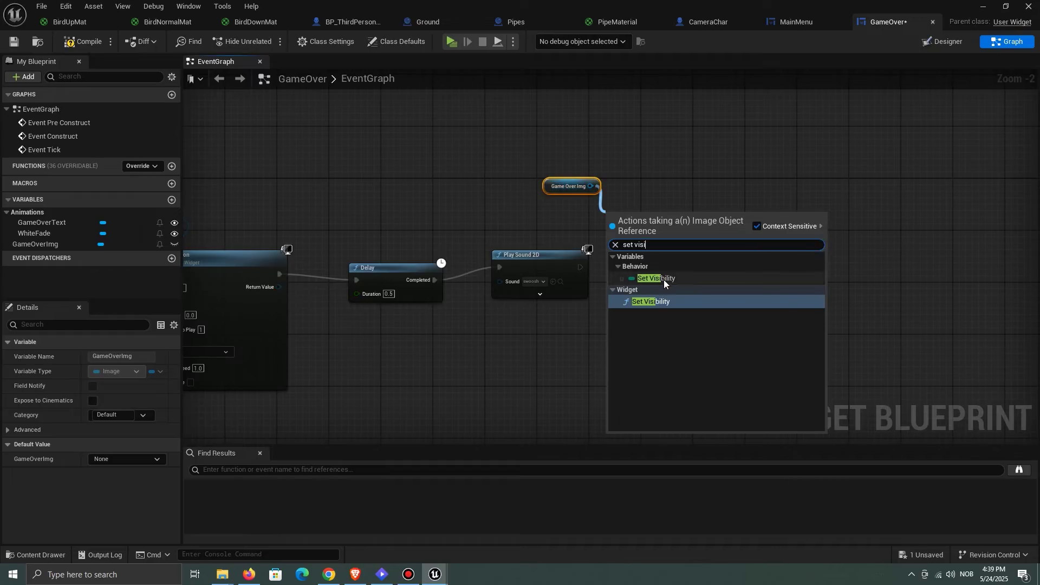
{"action": "left_click", "coordinate": [666, 299]}
{"action": "left_click_drag", "start_coordinate": [617, 237], "coordinate": [611, 235]}
{"action": "left_click_drag", "start_coordinate": [646, 219], "coordinate": [659, 245]}
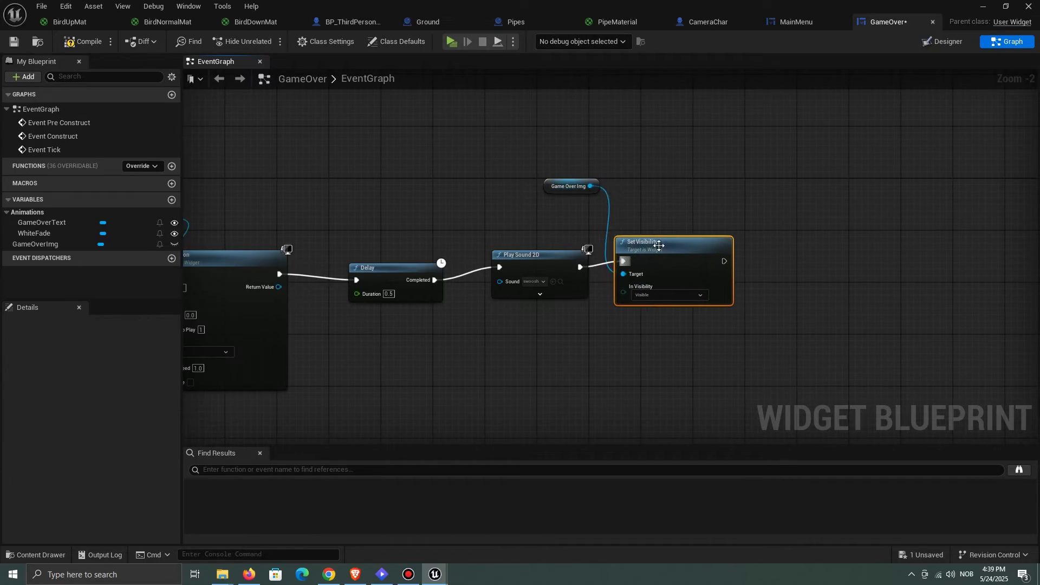
Step: Add a Play Animation node for the GameOverText animation and connect it after Set Visibility
{"action": "left_click_drag", "start_coordinate": [58, 223], "coordinate": [757, 192]}
{"action": "type", "text": "play anim"}
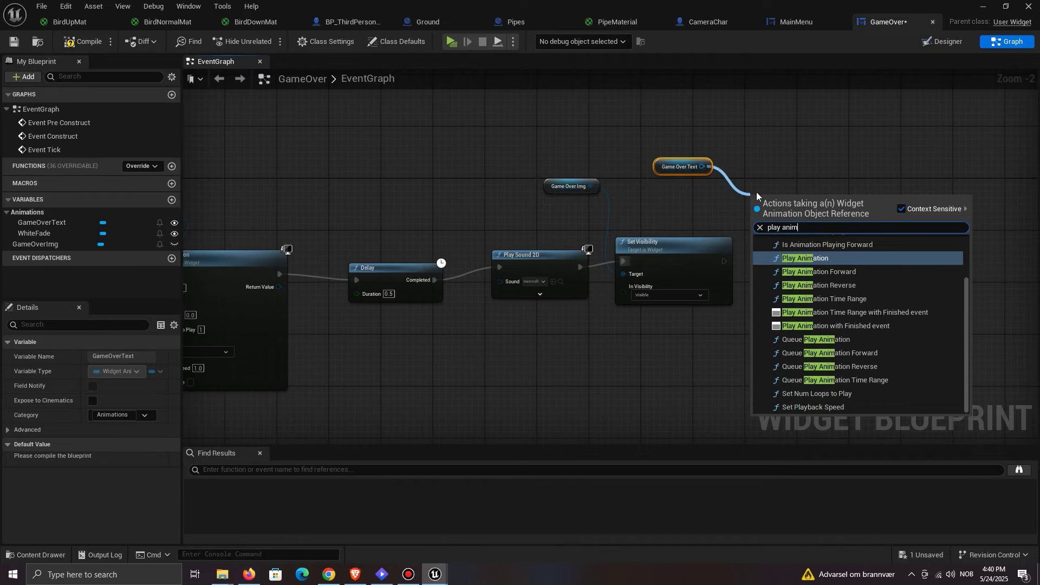
{"action": "left_click", "coordinate": [823, 258]}
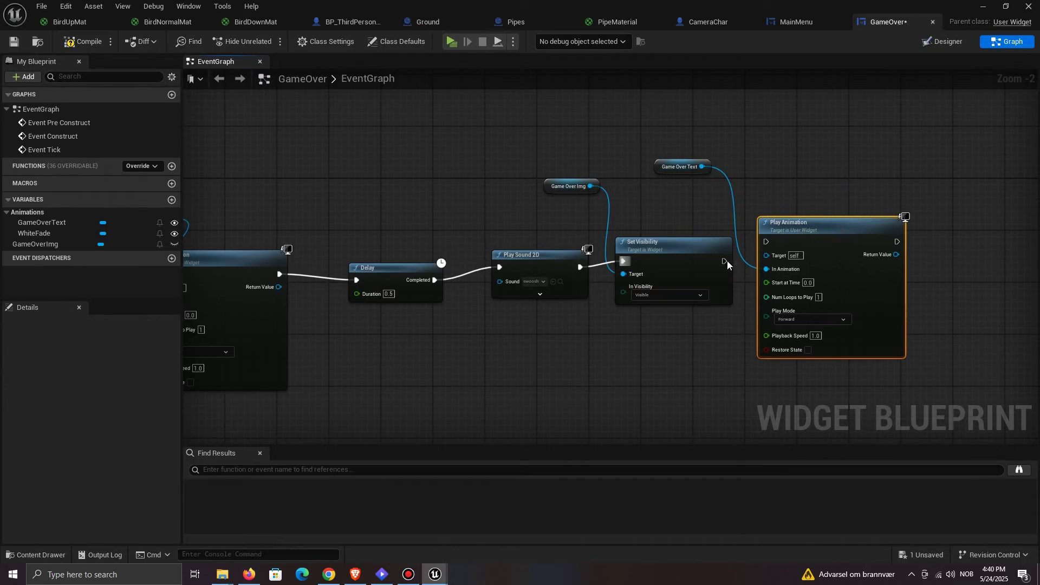
{"action": "left_click_drag", "start_coordinate": [726, 261], "coordinate": [768, 242]}
Step: Play-test the game through to the game-over screen
{"action": "left_click", "coordinate": [955, 43]}
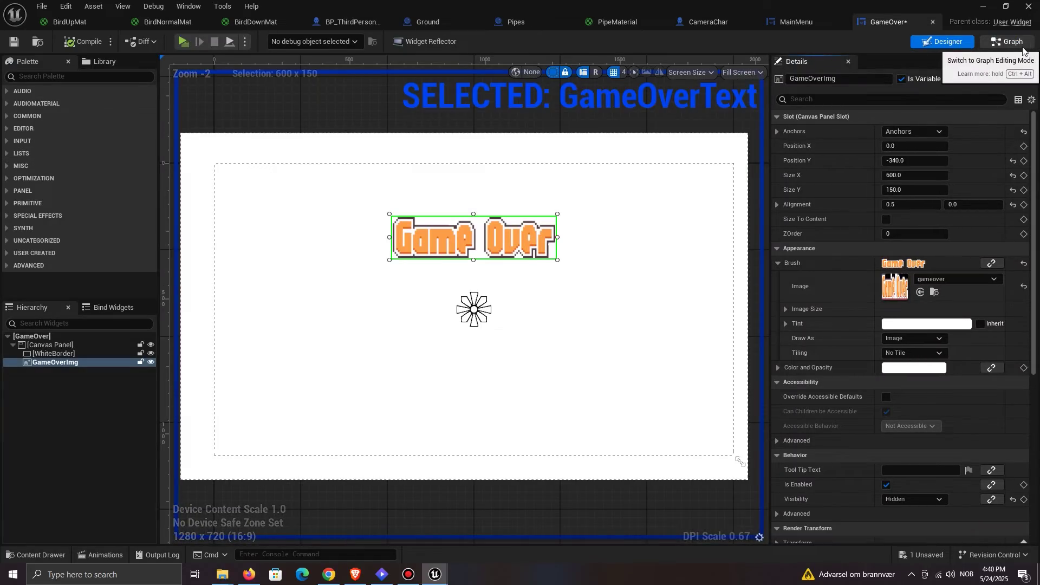
{"action": "left_click", "coordinate": [1005, 43]}
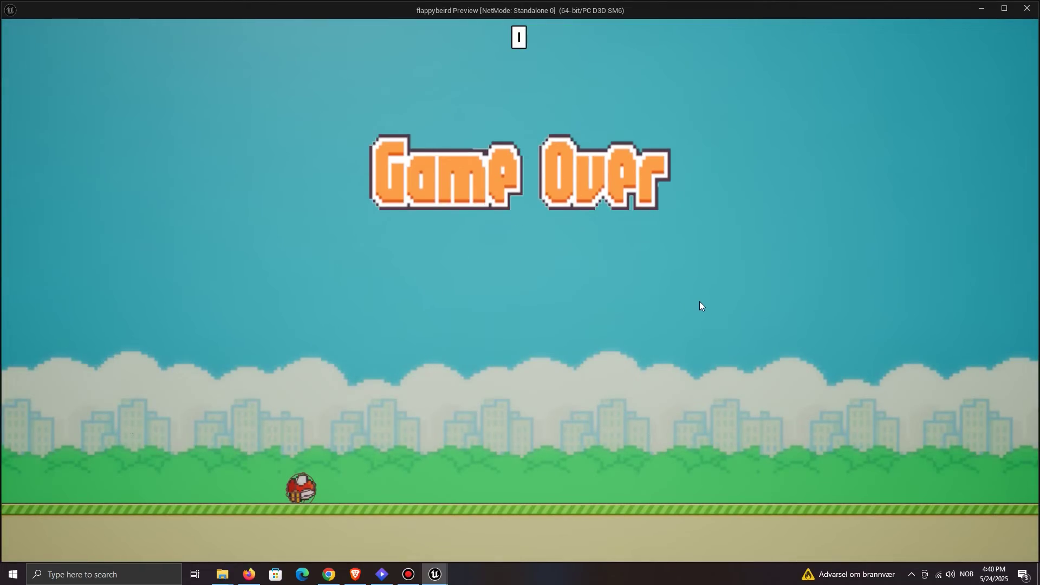
Step: Hide WhiteBorder in the designer view and add a new Border widget to the Canvas Panel
{"action": "left_click", "coordinate": [110, 354]}
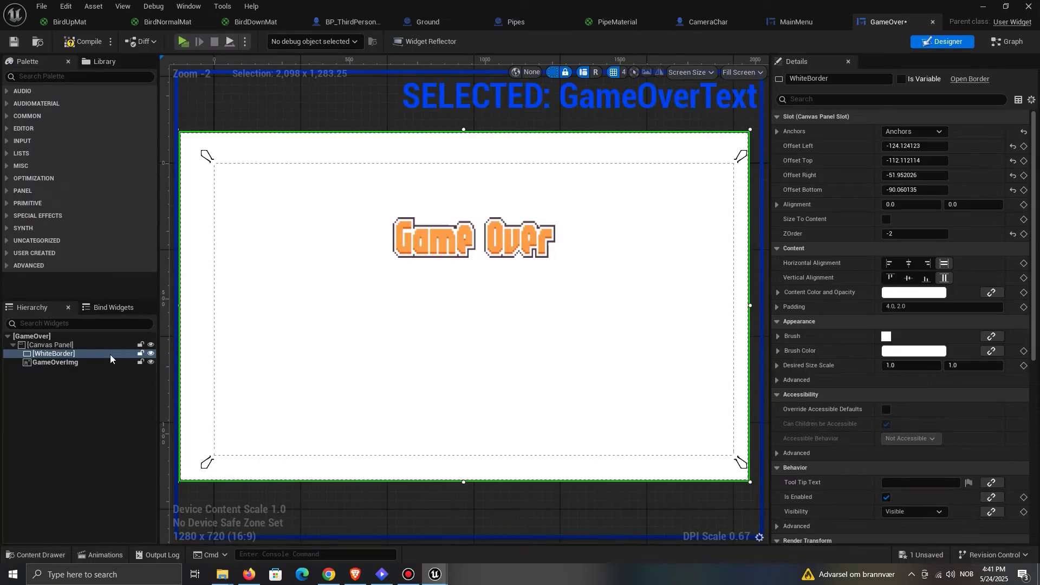
{"action": "left_click", "coordinate": [150, 354]}
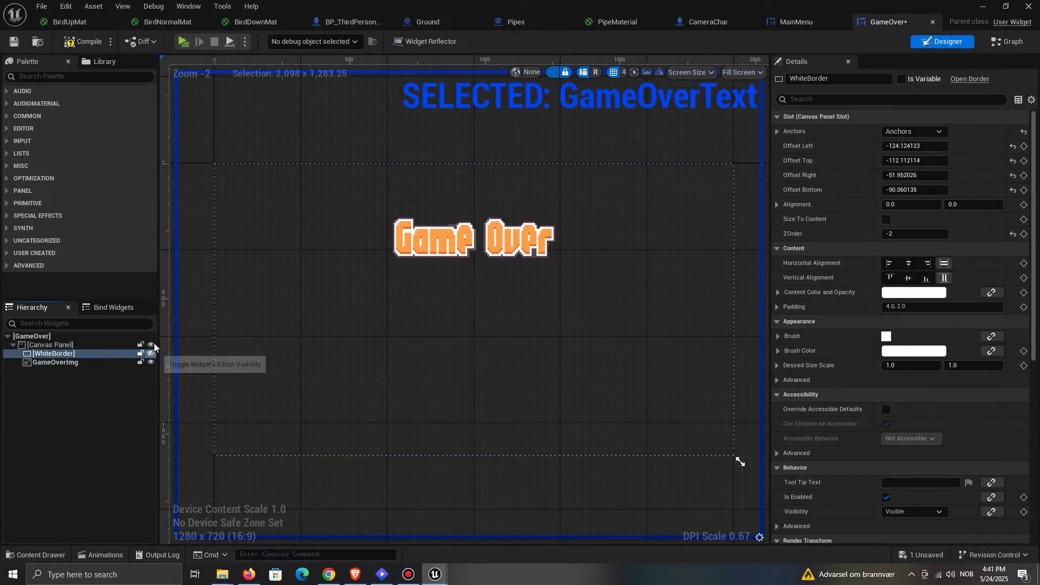
{"action": "left_click", "coordinate": [43, 77]}
{"action": "type", "text": "bord"}
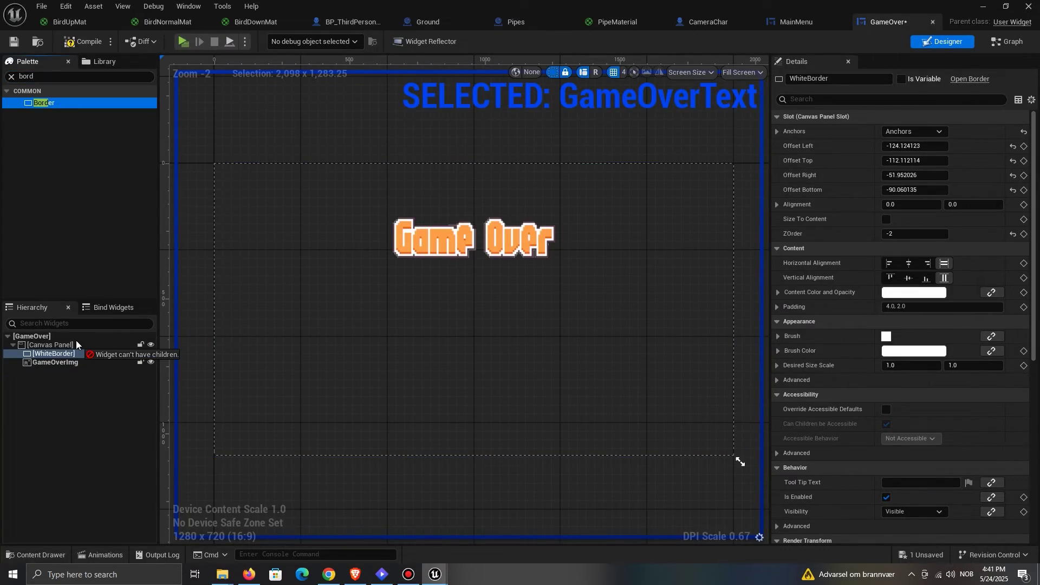
{"action": "left_click_drag", "start_coordinate": [76, 344], "coordinate": [70, 364]}
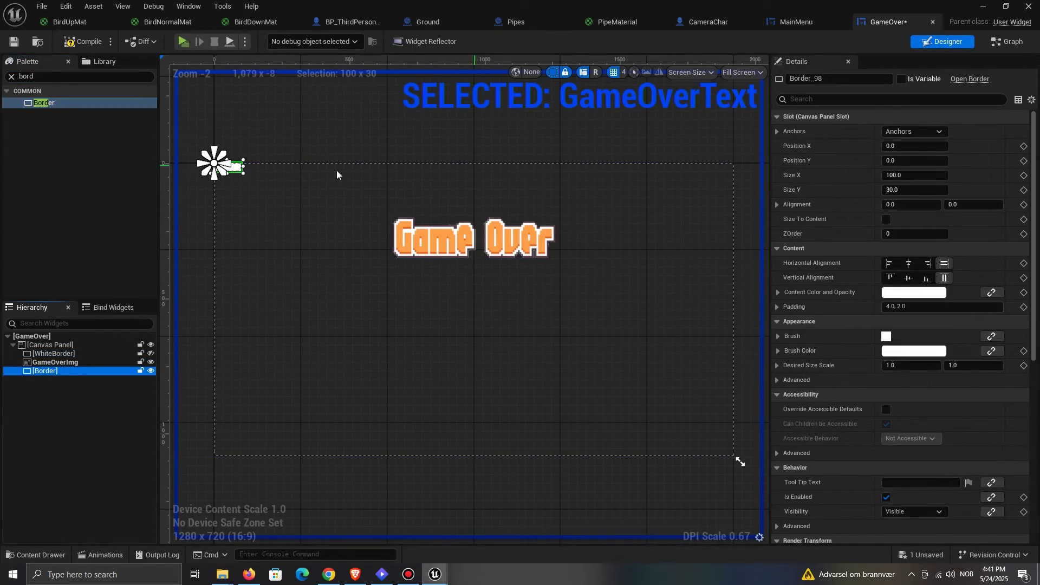
Step: Place the new border below the Game Over image as a variable named ScoreBackground, sized 900 by 400
{"action": "left_click_drag", "start_coordinate": [244, 173], "coordinate": [493, 331]}
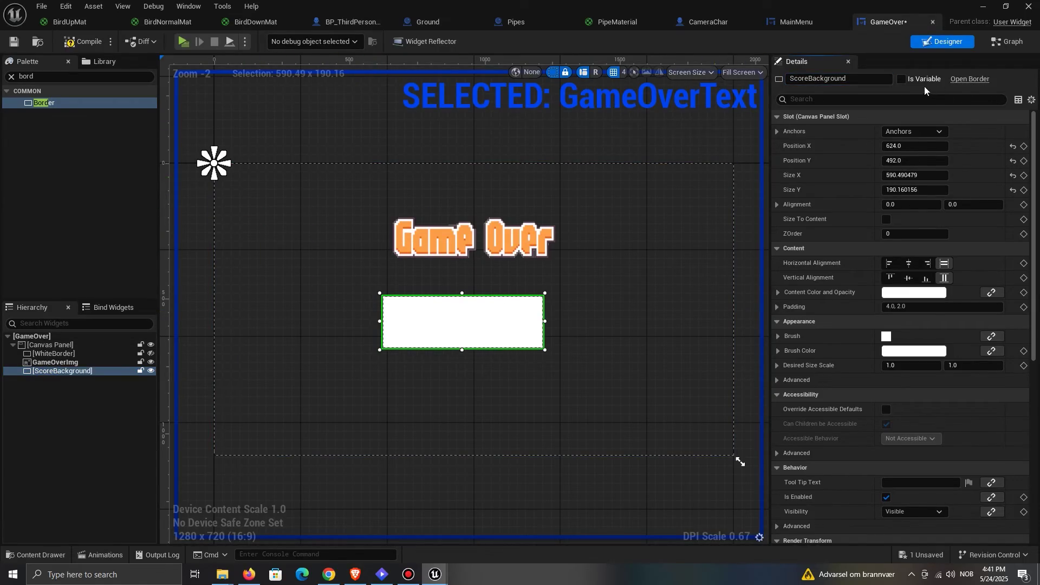
{"action": "left_click", "coordinate": [916, 79]}
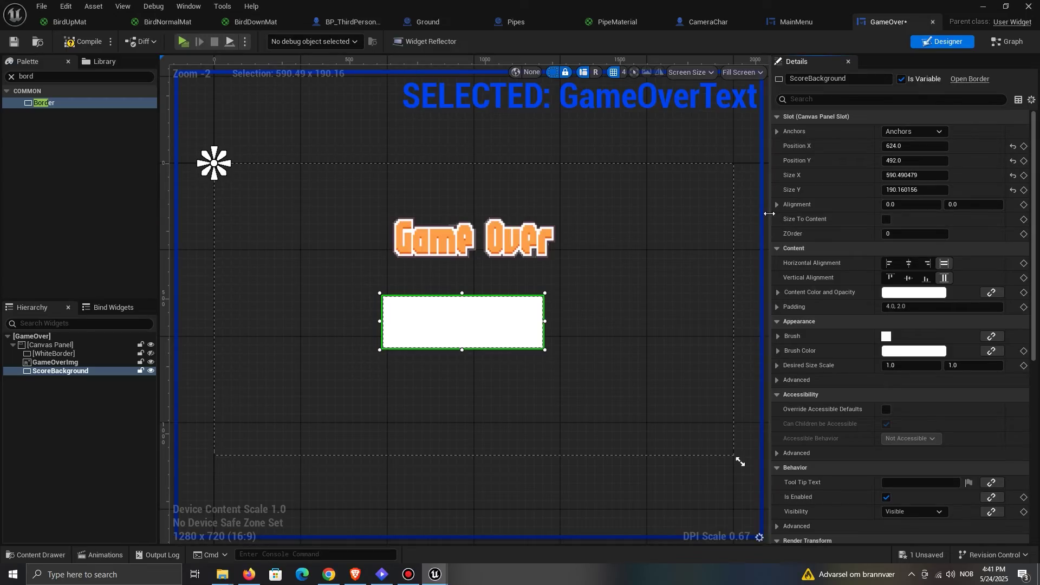
{"action": "type", "text": "900"}
{"action": "left_click", "coordinate": [925, 190]}
{"action": "type", "text": "400"}
{"action": "key", "text": "Return"}
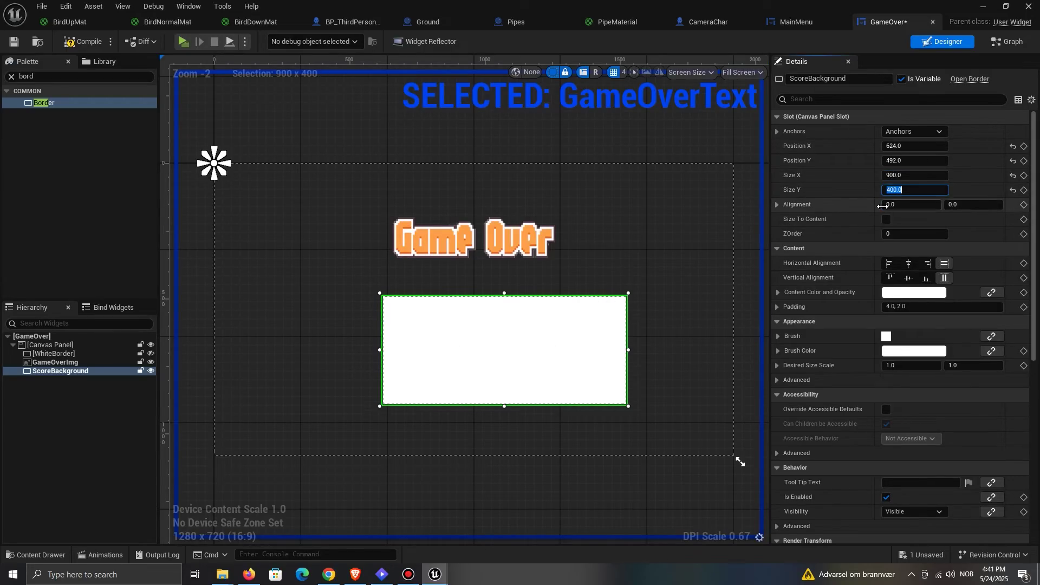
Step: Anchor ScoreBackground to the canvas centre with X alignment 0.5, Position X 0 and Position Y about -152
{"action": "left_click", "coordinate": [914, 132]}
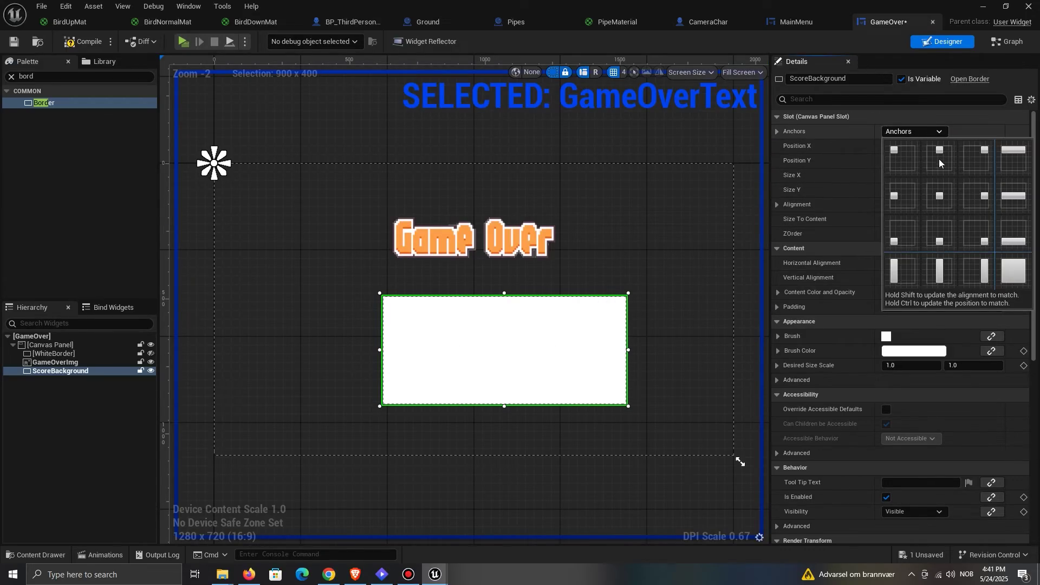
{"action": "left_click", "coordinate": [939, 195]}
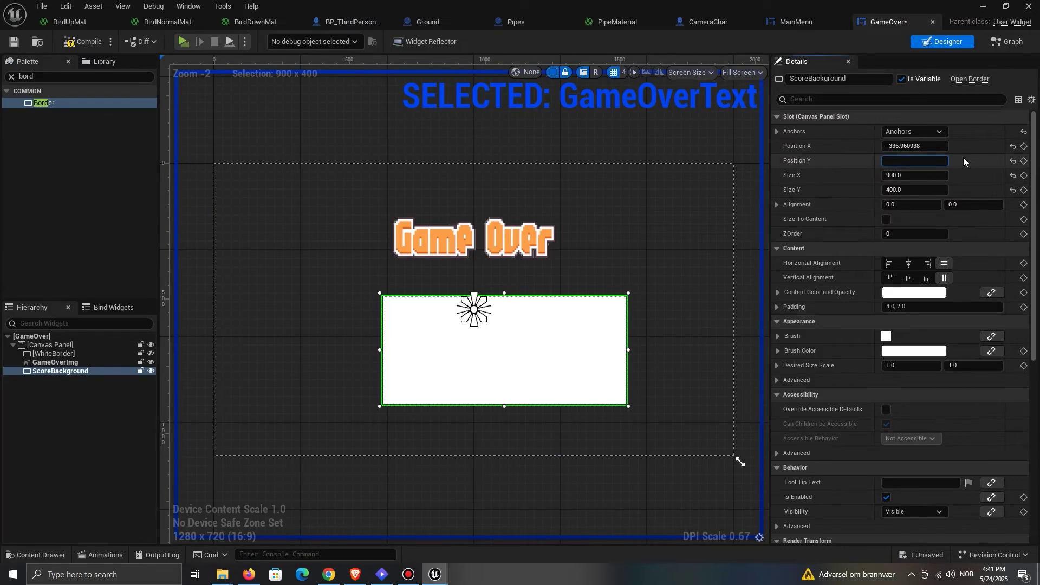
{"action": "type", "text": "-24"}
{"action": "key", "text": "Return"}
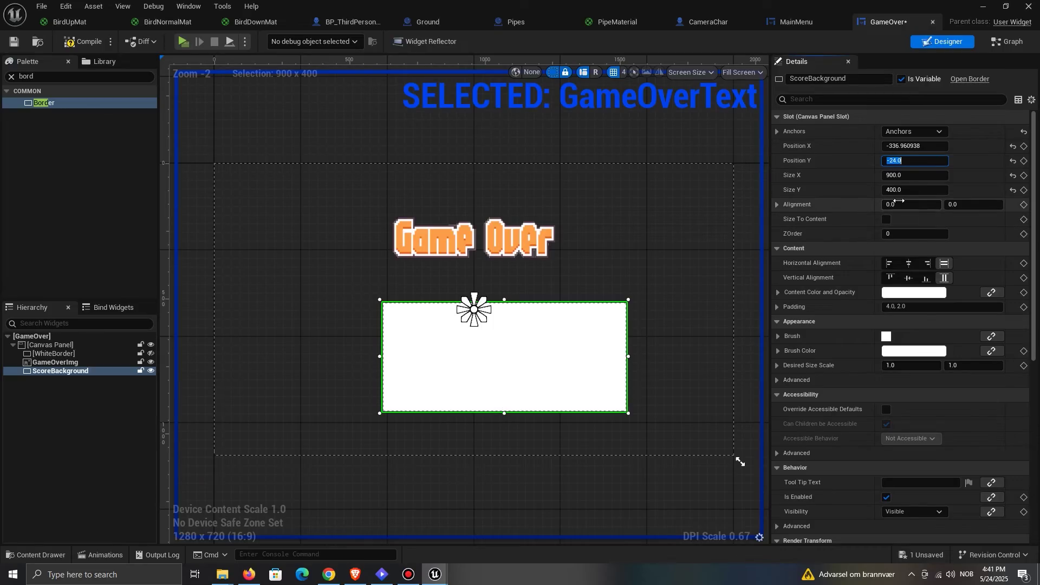
{"action": "type", "text": "0.5"}
{"action": "key", "text": "Return"}
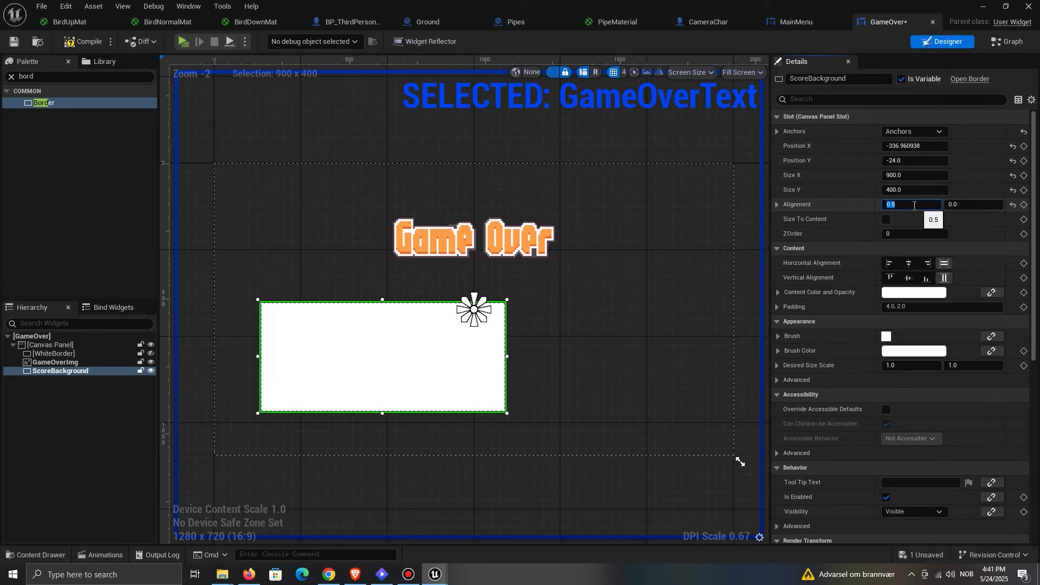
{"action": "left_click", "coordinate": [924, 148]}
{"action": "type", "text": "0"}
{"action": "key", "text": "Return"}
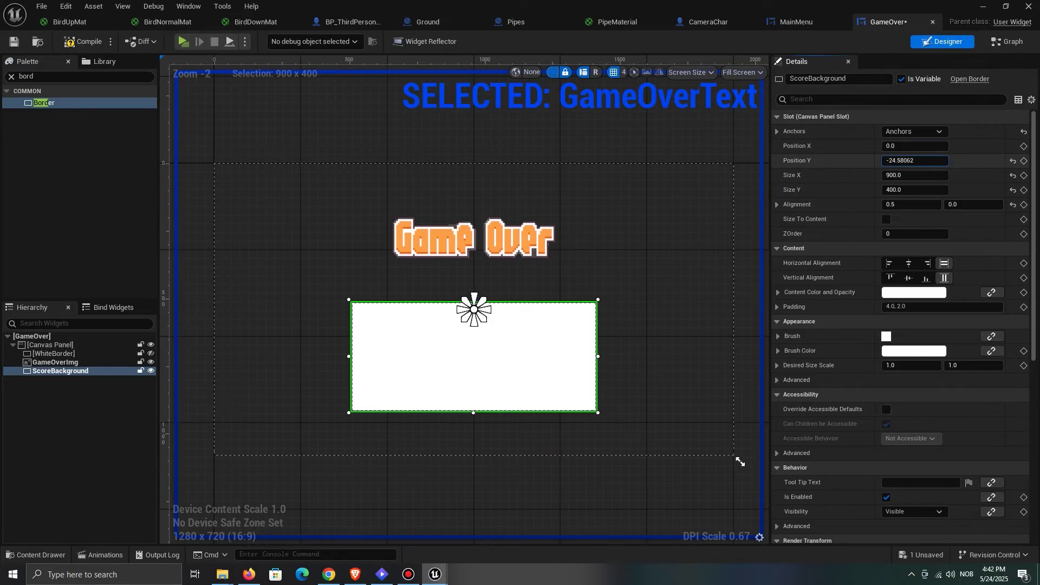
{"action": "left_click_drag", "start_coordinate": [916, 161], "coordinate": [850, 161]}
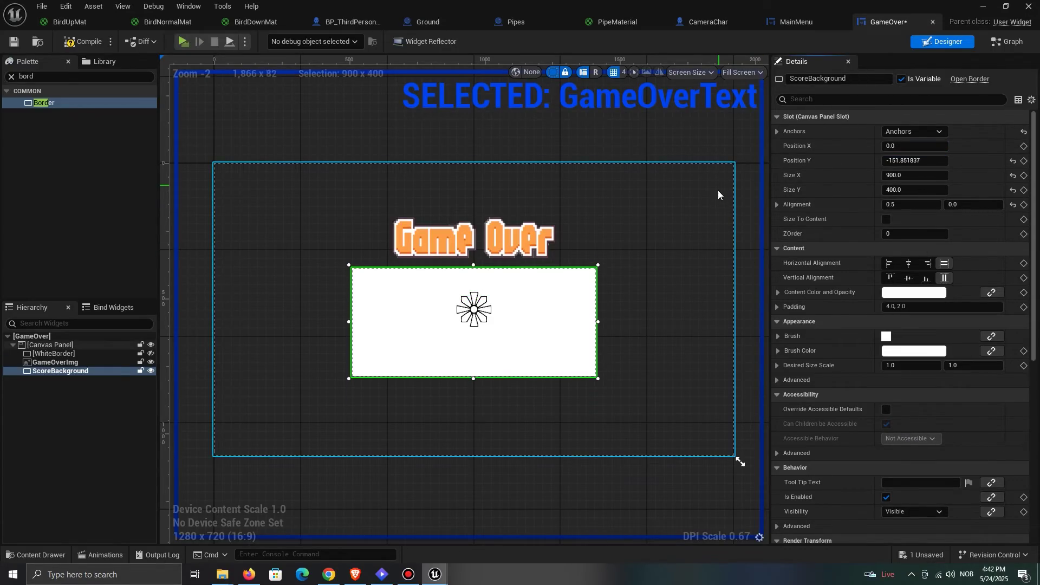
Step: Set ScoreBackground's brush tint to hex sRGB CBCA8BFF by sampling the score panel in the reference Flappy Bird game
{"action": "left_click", "coordinate": [1003, 7]}
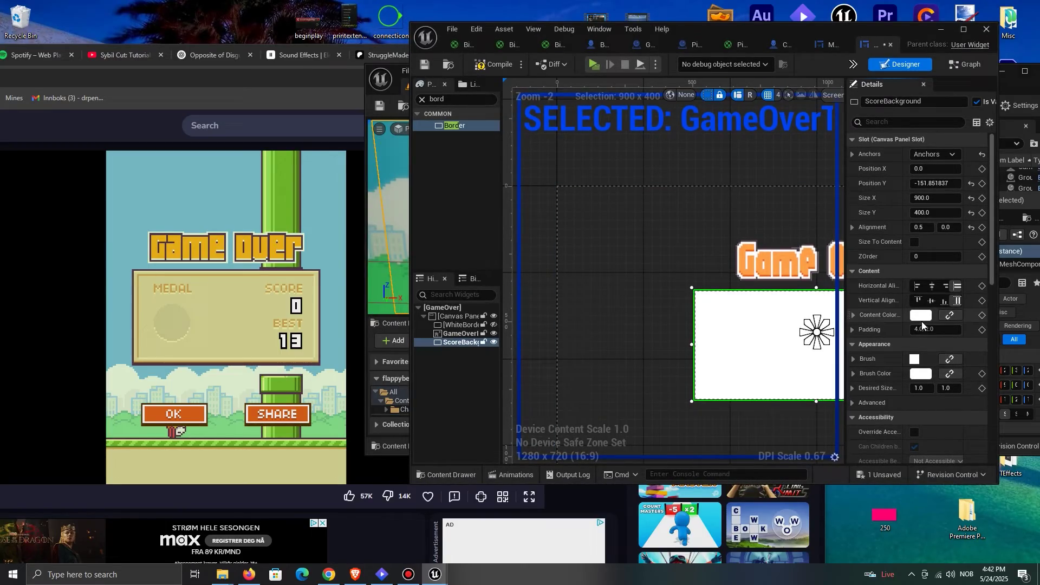
{"action": "left_click", "coordinate": [914, 361]}
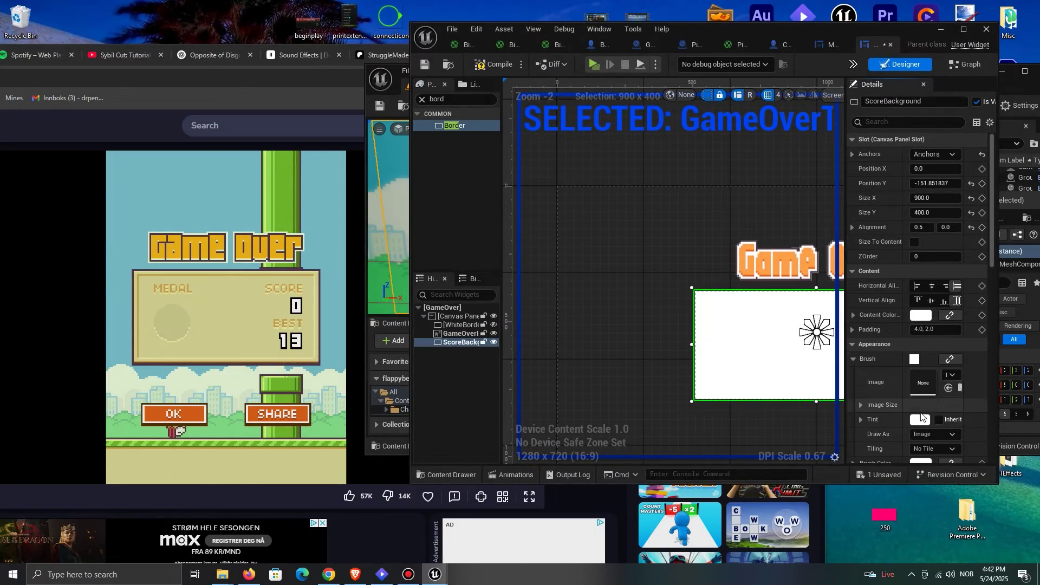
{"action": "left_click", "coordinate": [923, 420]}
{"action": "left_click", "coordinate": [901, 383]}
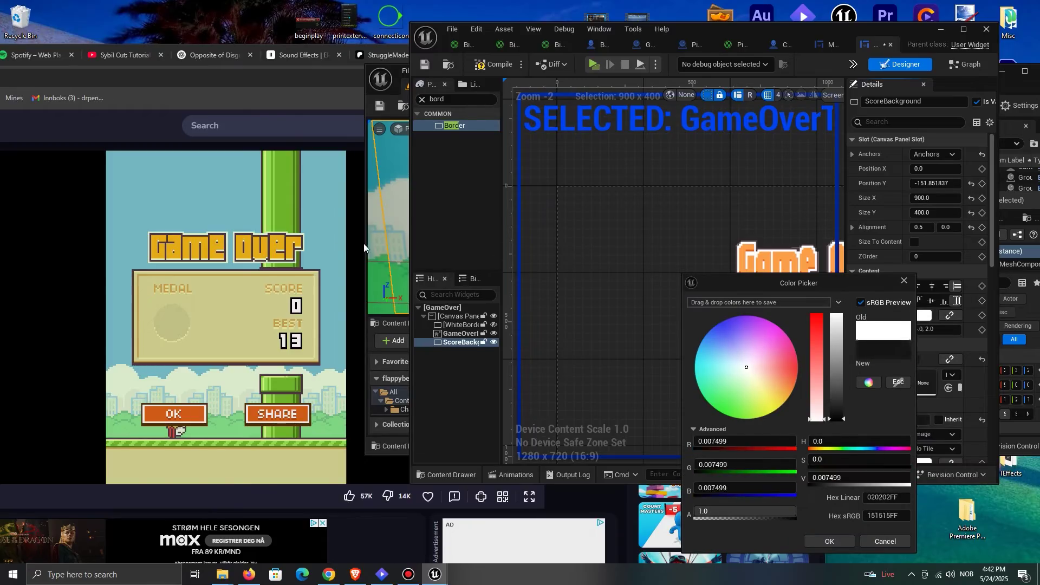
{"action": "left_click", "coordinate": [228, 307]}
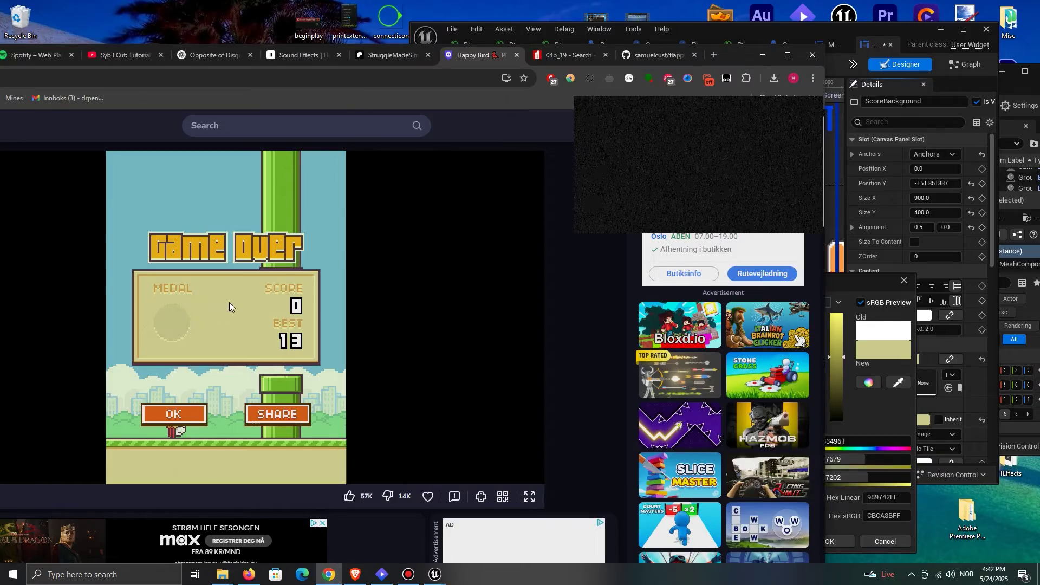
{"action": "left_click", "coordinate": [763, 55]}
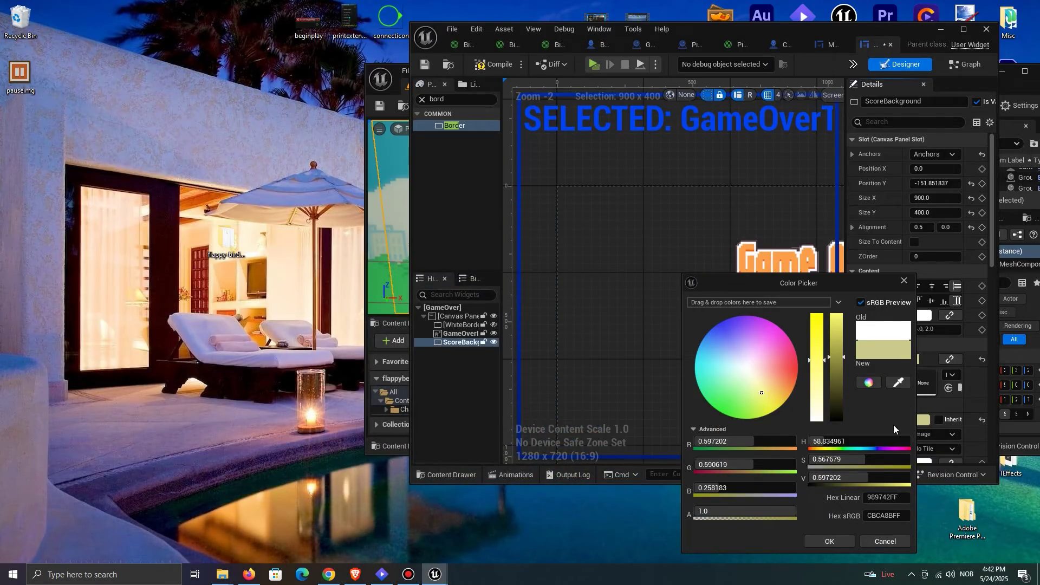
{"action": "left_click", "coordinate": [830, 541]}
{"action": "left_click", "coordinate": [964, 30]}
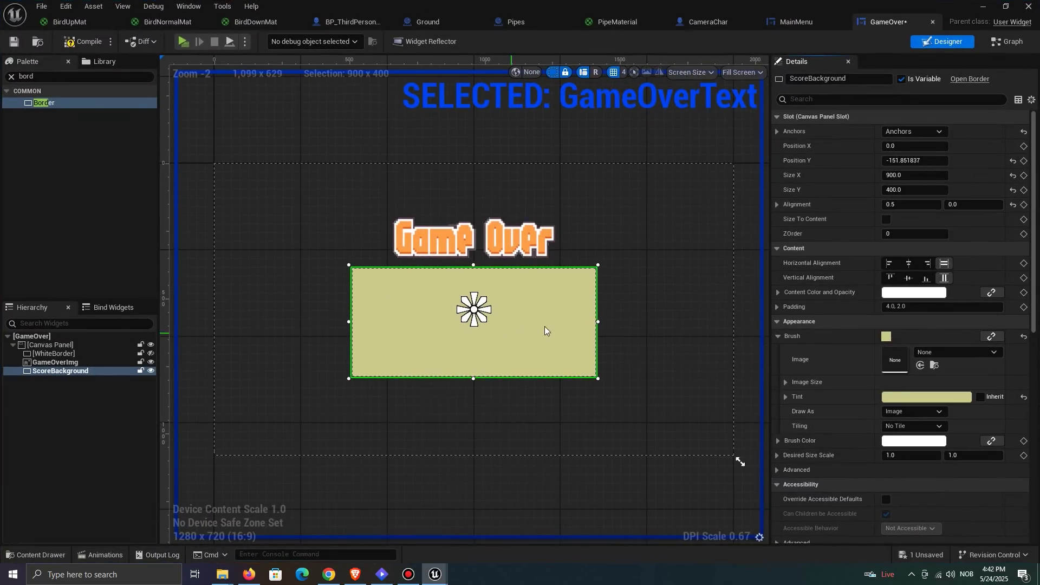
Step: Duplicate ScoreBackground and set the copy's brush to draw as Rounded Box
{"action": "left_click", "coordinate": [641, 320]}
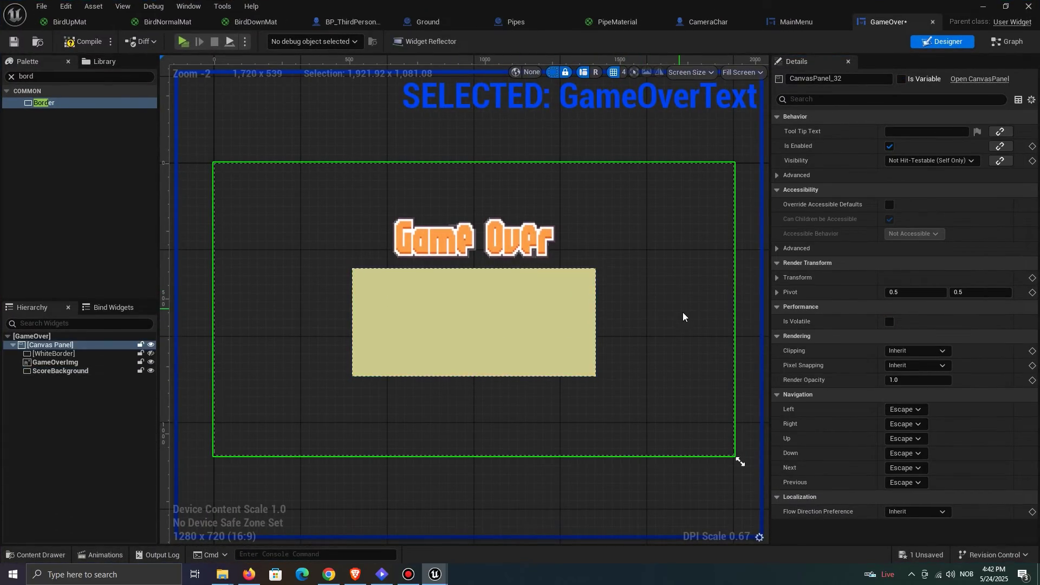
{"action": "scroll", "coordinate": [460, 311], "scroll_direction": "up", "scroll_amount": 1}
{"action": "left_click", "coordinate": [459, 313]}
{"action": "key", "text": "ctrl+d"}
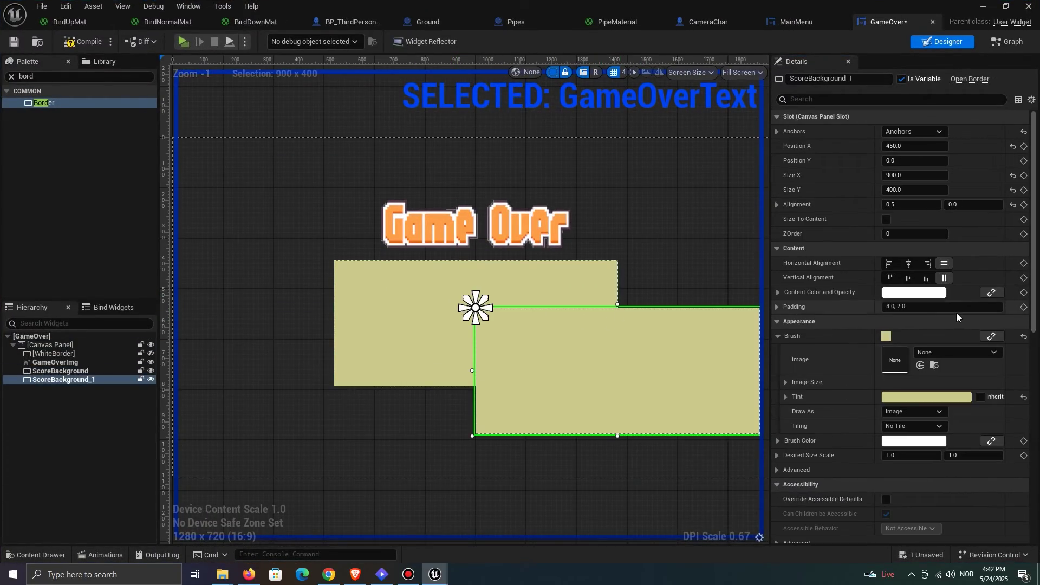
{"action": "left_click", "coordinate": [915, 411]}
{"action": "left_click", "coordinate": [907, 464]}
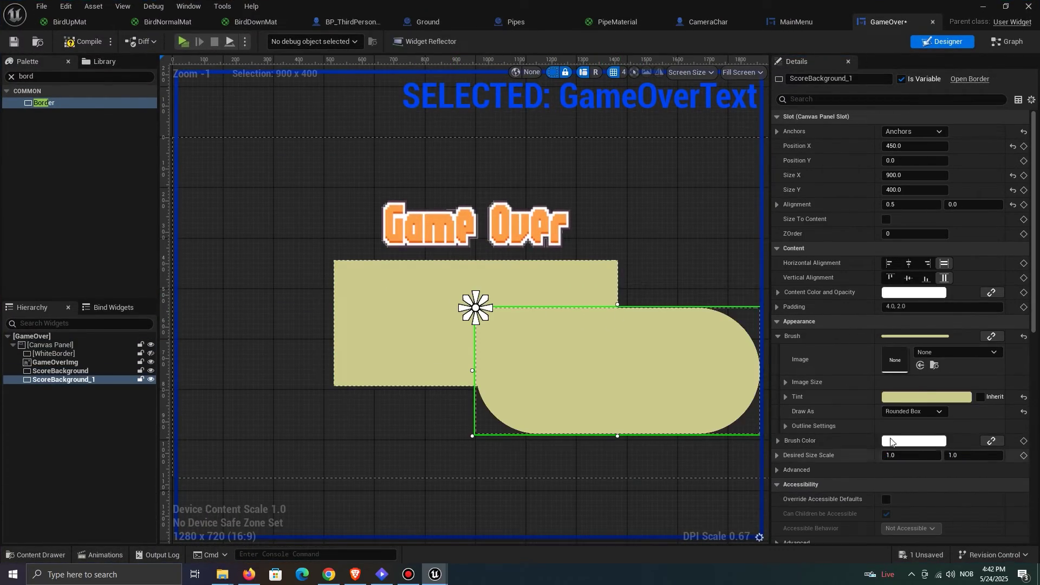
Step: Shrink the rounded copy to about 172 by 199 and darken its brush tint
{"action": "right_click_drag", "start_coordinate": [710, 413], "coordinate": [604, 375]}
{"action": "left_click_drag", "start_coordinate": [656, 397], "coordinate": [426, 334]}
{"action": "left_click", "coordinate": [926, 397]}
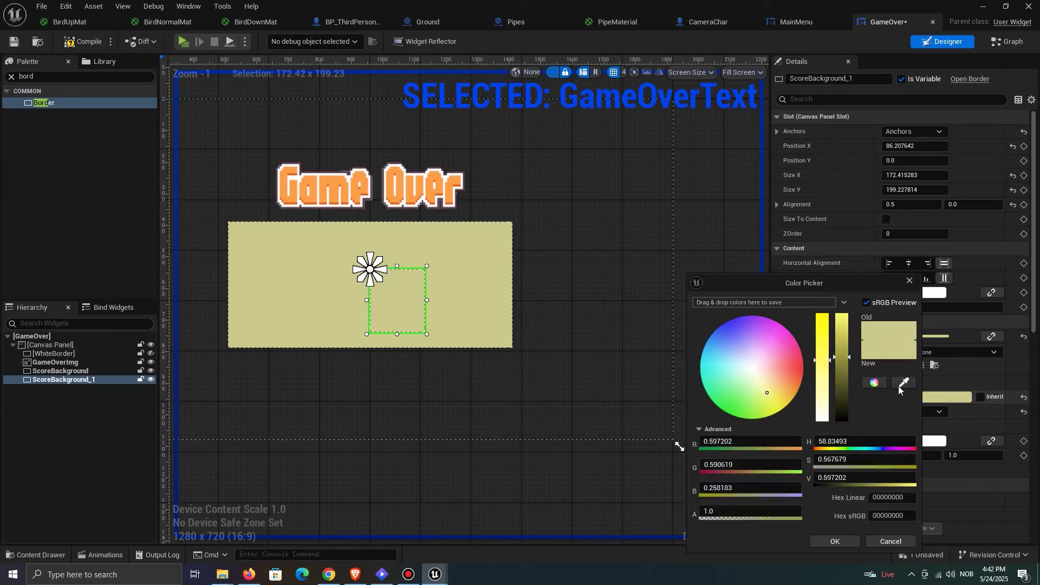
{"action": "left_click_drag", "start_coordinate": [841, 360], "coordinate": [840, 381]}
{"action": "left_click", "coordinate": [848, 541]}
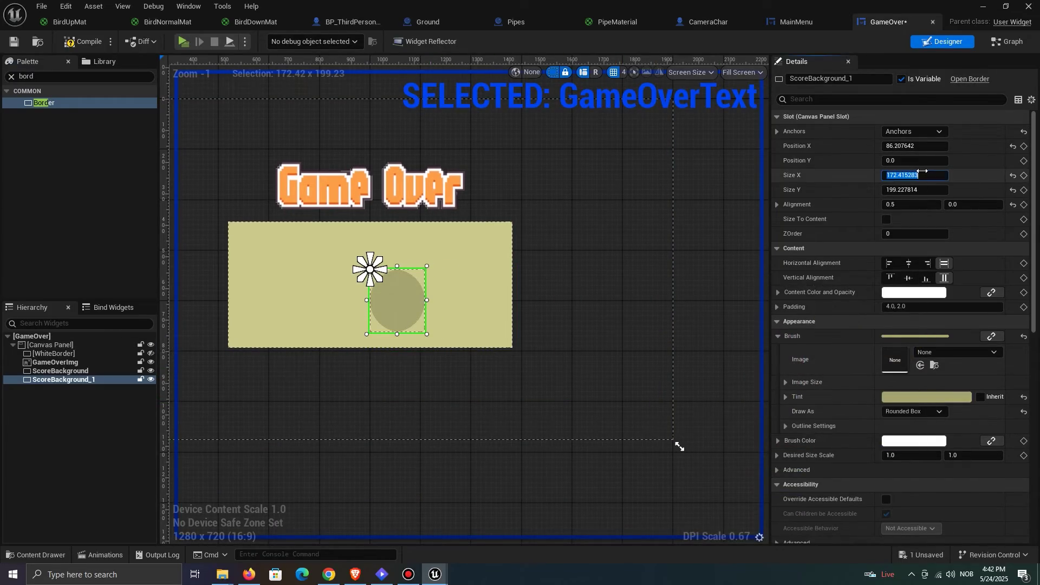
Step: Set the rounded shape's size to 100 by 100 and move it to the left edge of ScoreBackground
{"action": "type", "text": "100"}
{"action": "key", "text": "Tab"}
{"action": "type", "text": "100"}
{"action": "key", "text": "Return"}
{"action": "scroll", "coordinate": [404, 279], "scroll_direction": "up", "scroll_amount": 1}
{"action": "right_click_drag", "start_coordinate": [399, 282], "coordinate": [521, 255]}
{"action": "left_click_drag", "start_coordinate": [521, 255], "coordinate": [352, 240]}
{"action": "right_click_drag", "start_coordinate": [492, 241], "coordinate": [579, 292]}
Step: Rename the rounded shape MedalCircle
{"action": "left_click", "coordinate": [840, 79]}
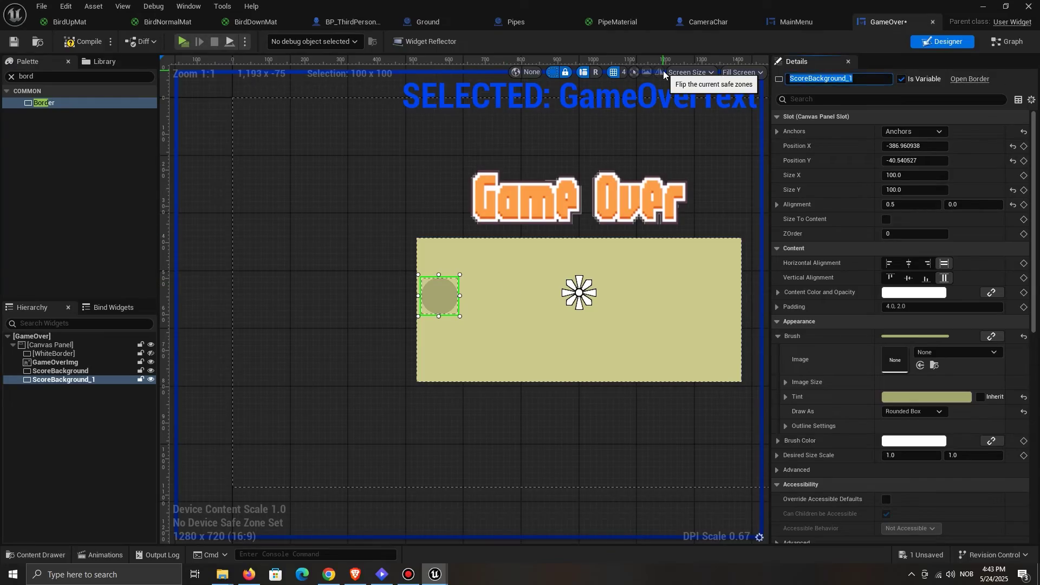
{"action": "type", "text": "MedalCircle"}
{"action": "key", "text": "Return"}
Step: Add a Text widget to the Canvas Panel and place it just above MedalCircle
{"action": "right_click_drag", "start_coordinate": [458, 238], "coordinate": [470, 276]}
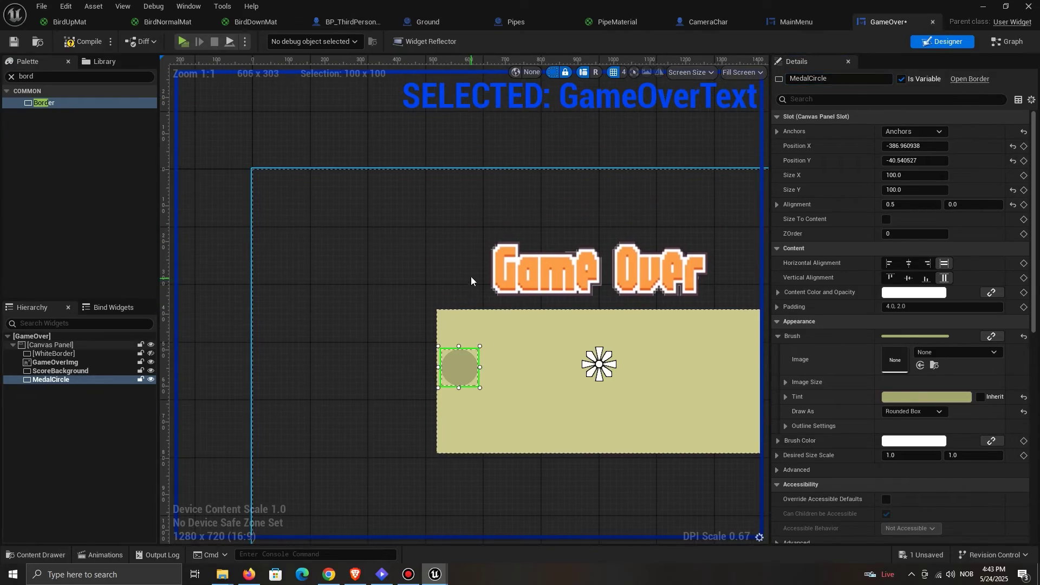
{"action": "type", "text": "text"}
{"action": "left_click_drag", "start_coordinate": [92, 114], "coordinate": [93, 317]}
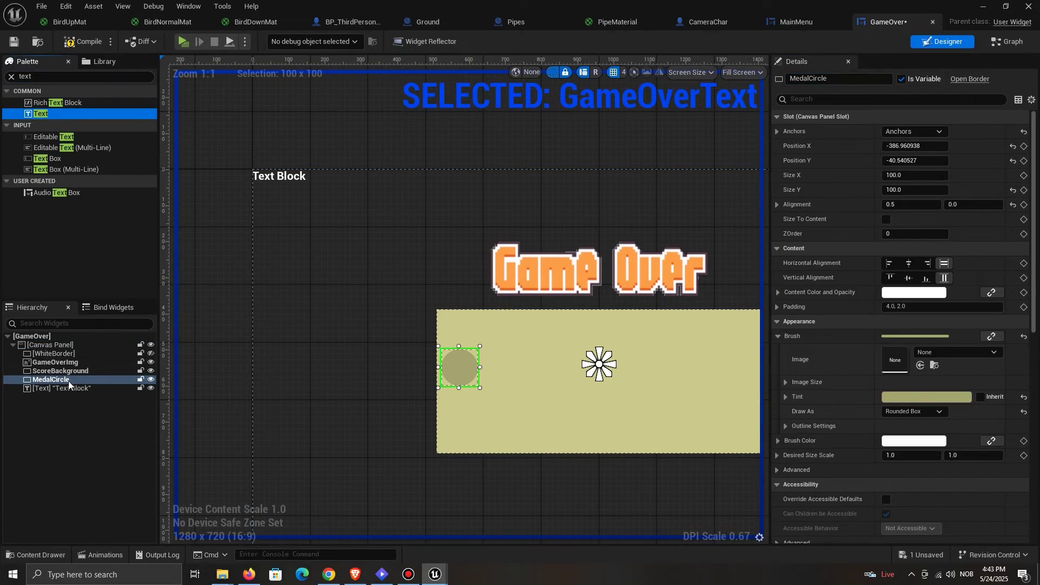
{"action": "left_click_drag", "start_coordinate": [298, 178], "coordinate": [479, 334]}
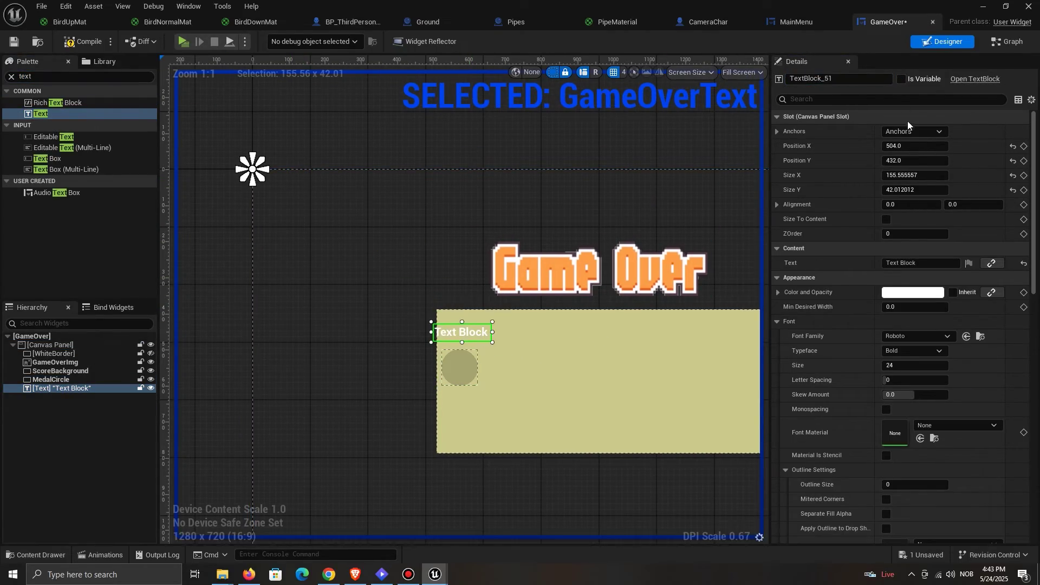
Step: Anchor the text block to the centre and make it a variable named Scoretext that reads SCORE
{"action": "left_click", "coordinate": [911, 131]}
{"action": "left_click", "coordinate": [941, 196]}
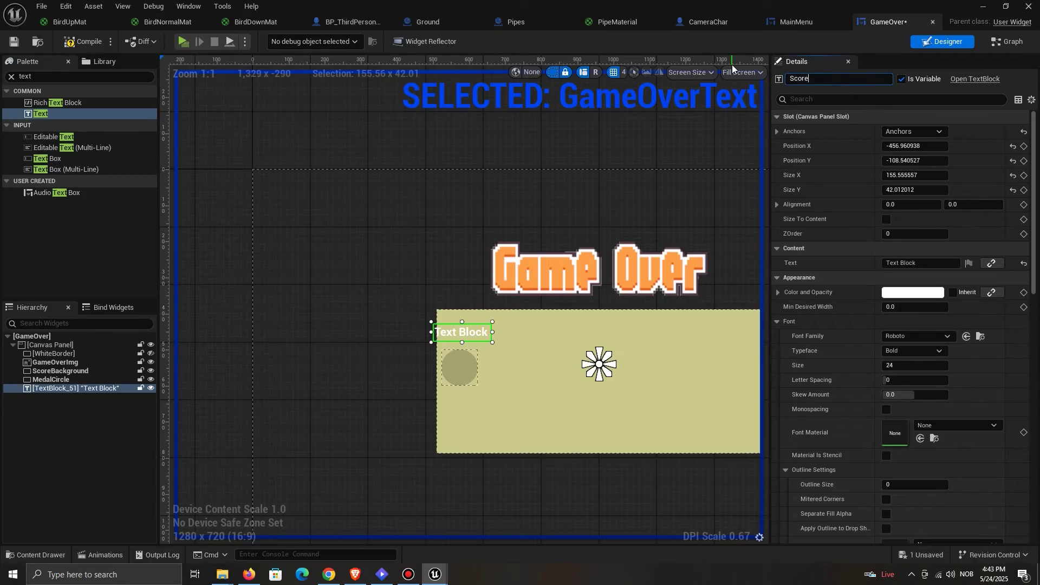
{"action": "left_click", "coordinate": [921, 263]}
{"action": "key", "text": "Caps_Lock"}
{"action": "type", "text": "SCORE"}
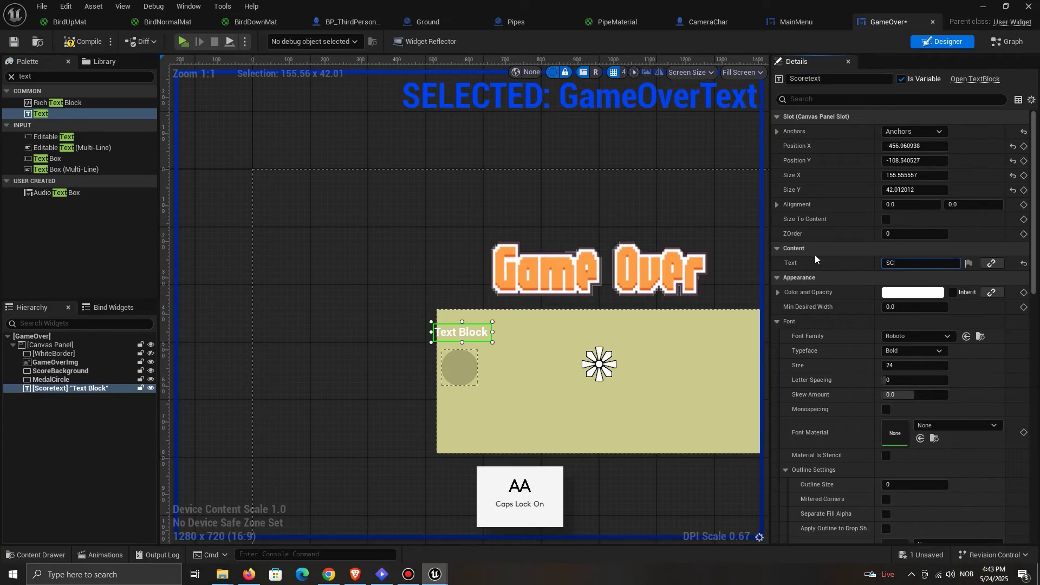
{"action": "key", "text": "Return"}
{"action": "key", "text": "Caps_Lock"}
Step: Set the SCORE text's colour to pale yellow, hex sRGB FFFA7CFF
{"action": "scroll", "coordinate": [516, 347], "scroll_direction": "up", "scroll_amount": 4}
{"action": "scroll", "coordinate": [951, 374], "scroll_direction": "down", "scroll_amount": 2}
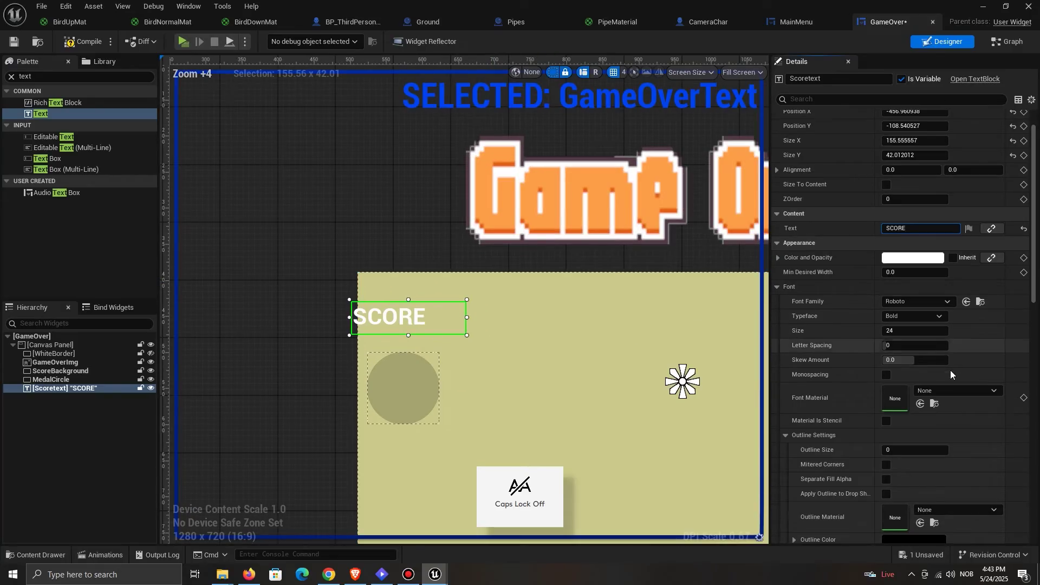
{"action": "left_click", "coordinate": [913, 258]}
{"action": "mouse_move", "coordinate": [769, 368]}
{"action": "left_mouse_down"}
{"action": "mouse_move", "coordinate": [795, 398]}
{"action": "mouse_move", "coordinate": [769, 376]}
{"action": "left_mouse_up"}
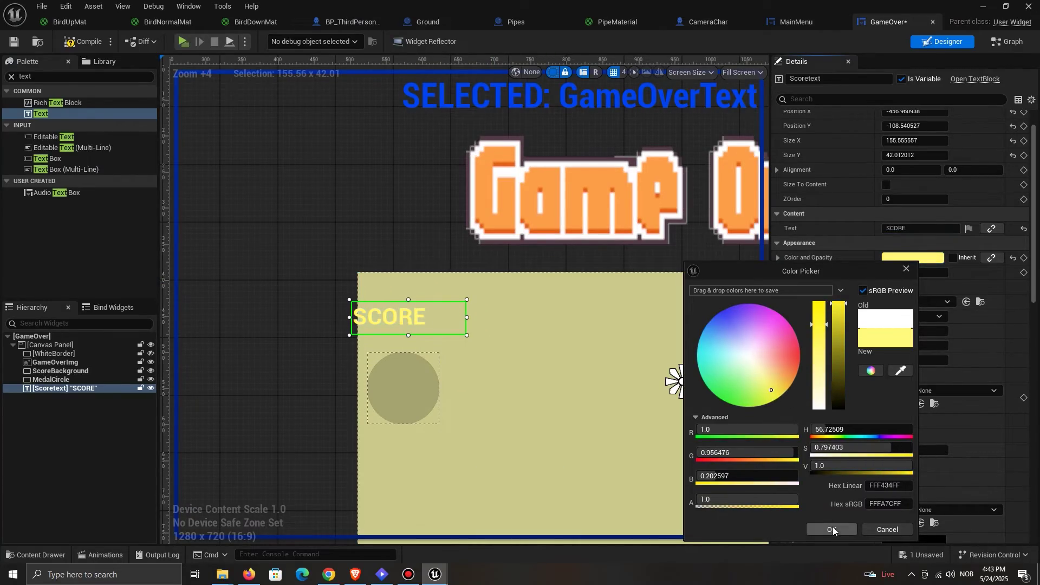
{"action": "left_click", "coordinate": [832, 529]}
Step: Shrink the SCORE text box to about 103 by 32 and move it to the upper-right corner of ScoreBackground
{"action": "scroll", "coordinate": [419, 337], "scroll_direction": "up", "scroll_amount": 2}
{"action": "left_click_drag", "start_coordinate": [475, 336], "coordinate": [582, 324]}
{"action": "scroll", "coordinate": [588, 350], "scroll_direction": "down", "scroll_amount": 3}
{"action": "right_click_drag", "start_coordinate": [576, 341], "coordinate": [318, 281]}
{"action": "scroll", "coordinate": [422, 300], "scroll_direction": "down", "scroll_amount": 2}
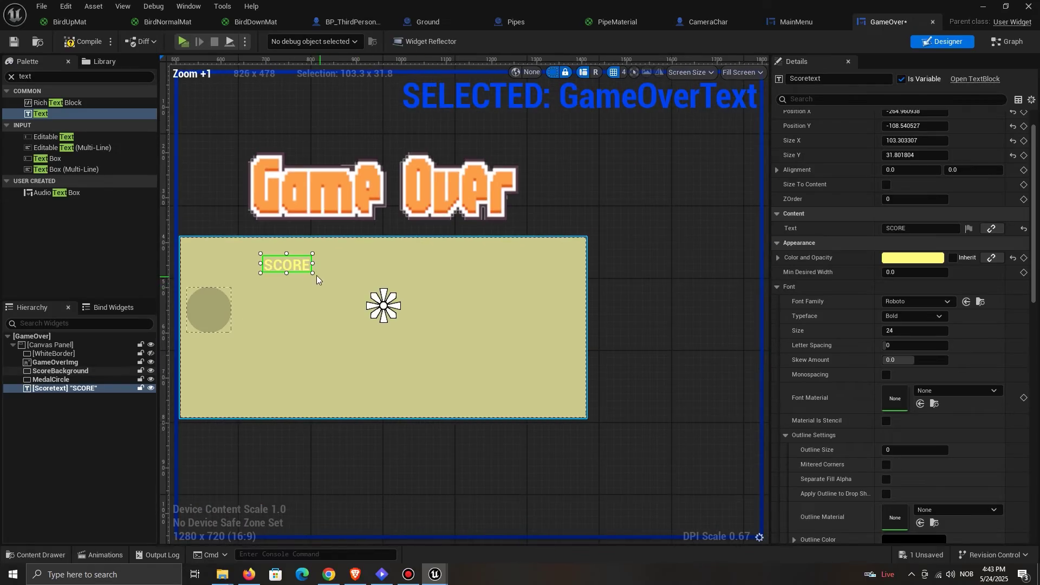
{"action": "left_click_drag", "start_coordinate": [296, 271], "coordinate": [556, 266]}
Step: Duplicate the SCORE text, place the copy above MedalCircle and rename it Medaltxt
{"action": "key", "text": "ctrl+d"}
{"action": "right_click_drag", "start_coordinate": [424, 313], "coordinate": [497, 320]}
{"action": "left_click_drag", "start_coordinate": [495, 322], "coordinate": [296, 266]}
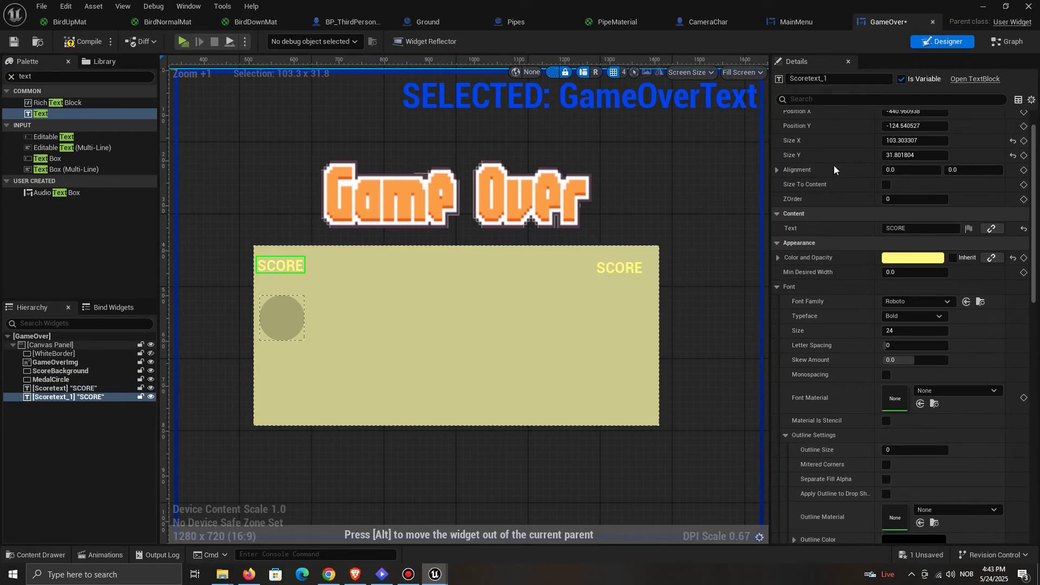
{"action": "left_click_drag", "start_coordinate": [862, 80], "coordinate": [804, 80]}
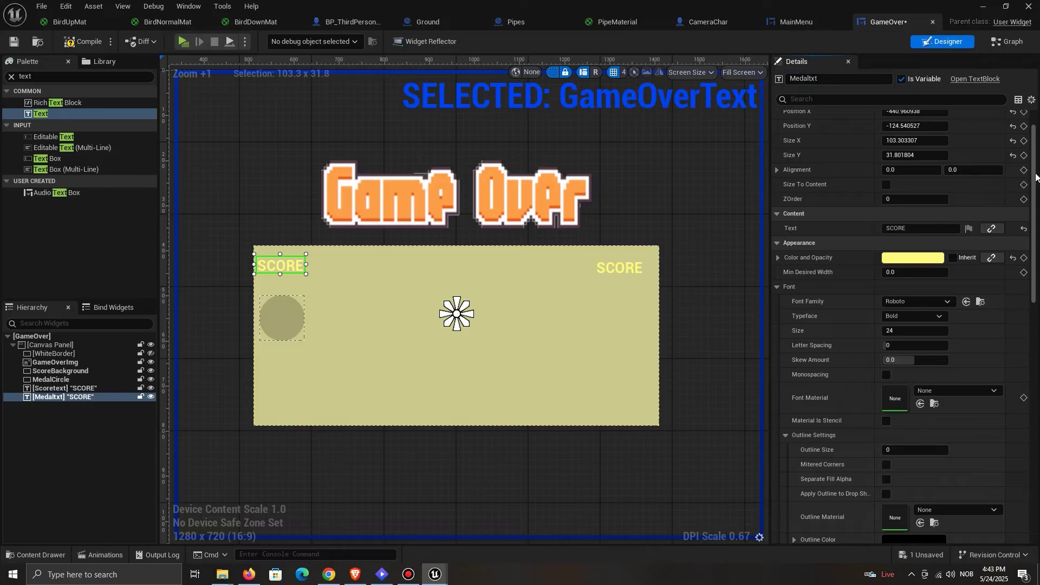
Step: Set the Medaltxt label's text to MEDAL and position it just above the medal circle
{"action": "left_click", "coordinate": [921, 228]}
{"action": "key", "text": "Caps_Lock"}
{"action": "type", "text": "MEDAL"}
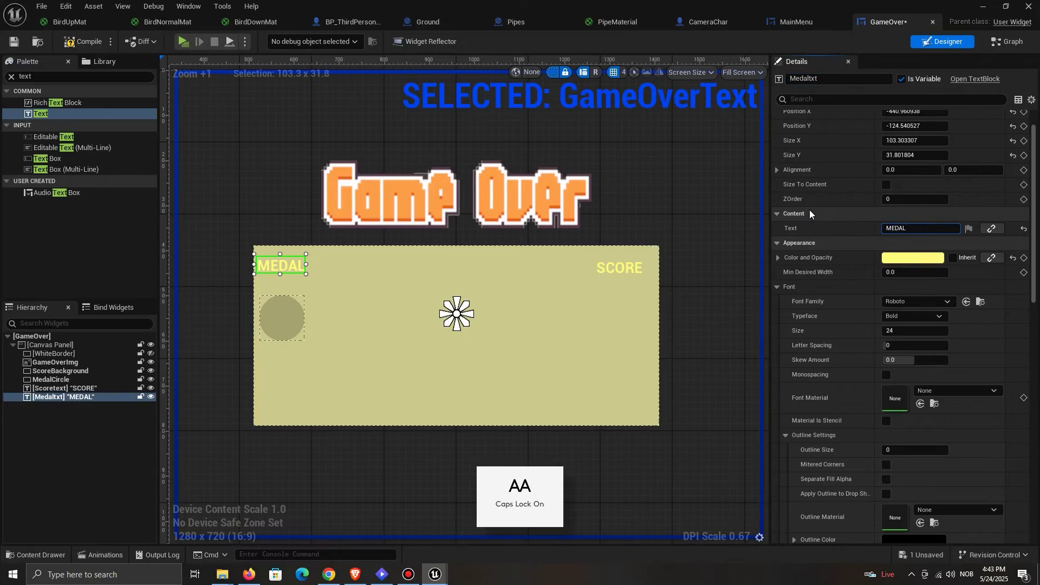
{"action": "left_click_drag", "start_coordinate": [280, 265], "coordinate": [285, 274]}
{"action": "scroll", "coordinate": [547, 242], "scroll_direction": "down", "scroll_amount": 1}
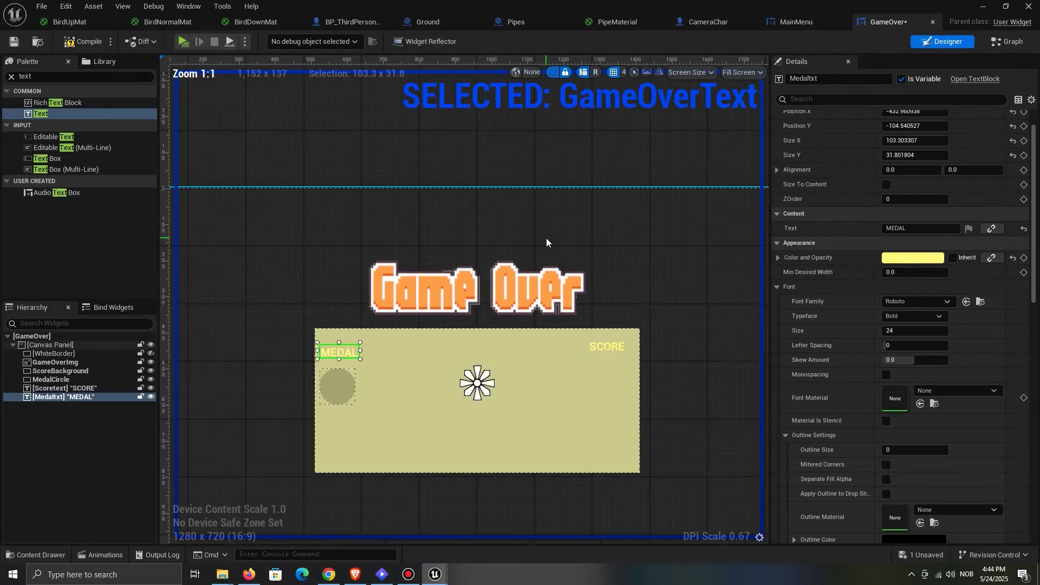
{"action": "scroll", "coordinate": [546, 243], "scroll_direction": "down", "scroll_amount": 2}
Step: Copy the ScoreAmount text from the MainMenu widget into GameOver and position it directly below the SCORE label
{"action": "left_click", "coordinate": [794, 22]}
{"action": "left_click", "coordinate": [885, 22]}
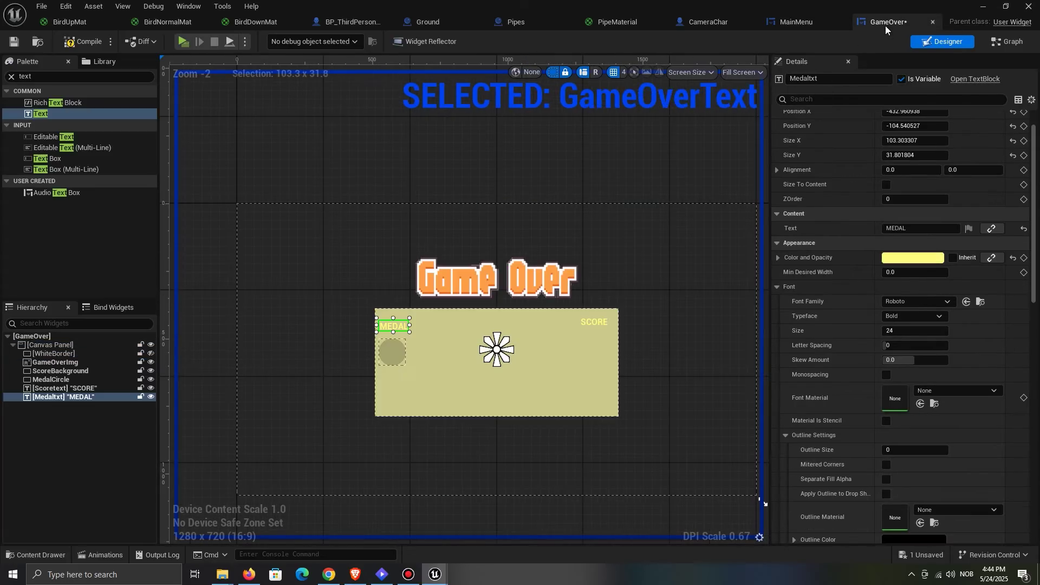
{"action": "key", "text": "ctrl+v"}
{"action": "scroll", "coordinate": [518, 235], "scroll_direction": "up", "scroll_amount": 2}
{"action": "left_click_drag", "start_coordinate": [525, 205], "coordinate": [628, 376]}
{"action": "scroll", "coordinate": [602, 303], "scroll_direction": "up", "scroll_amount": 4}
{"action": "scroll", "coordinate": [683, 291], "scroll_direction": "down", "scroll_amount": 1}
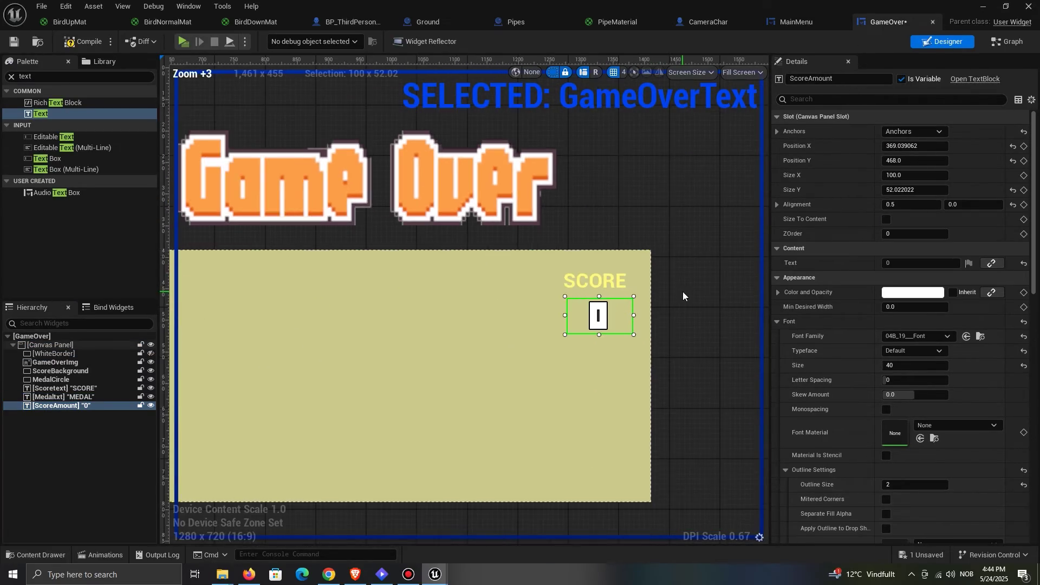
{"action": "scroll", "coordinate": [683, 292], "scroll_direction": "down", "scroll_amount": 3}
{"action": "scroll", "coordinate": [653, 278], "scroll_direction": "up", "scroll_amount": 2}
Step: Duplicate the SCORE label and place the copy below the score amount, aligned with the original label
{"action": "left_click", "coordinate": [655, 296]}
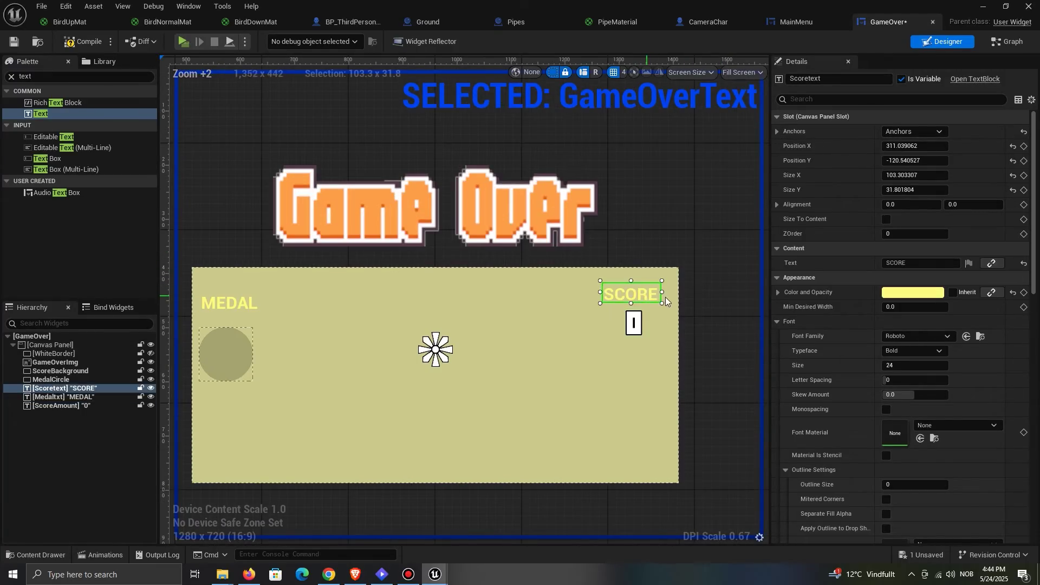
{"action": "key", "text": "ctrl+c"}
{"action": "scroll", "coordinate": [675, 304], "scroll_direction": "down", "scroll_amount": 2}
{"action": "right_click_drag", "start_coordinate": [672, 309], "coordinate": [590, 269]}
{"action": "key", "text": "ctrl+v"}
{"action": "left_click_drag", "start_coordinate": [470, 304], "coordinate": [582, 299]}
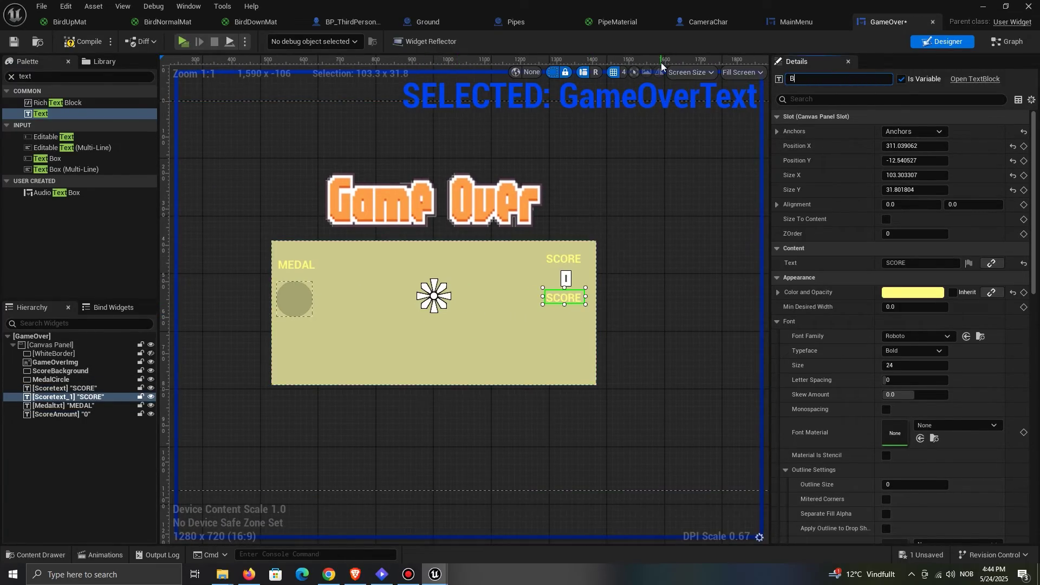
Step: Rename the duplicated label BestTxt and set its displayed text to BEST
{"action": "double_click", "coordinate": [921, 263]}
{"action": "key", "text": "Caps_Lock"}
{"action": "type", "text": "BEST"}
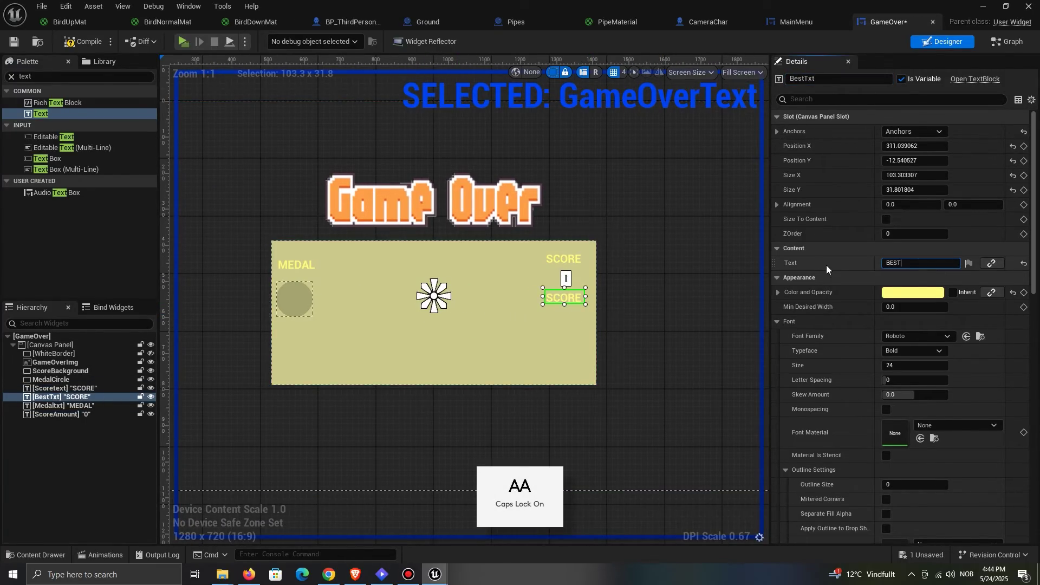
{"action": "key", "text": "Return"}
Step: Set the BEST label's justification to centered
{"action": "scroll", "coordinate": [563, 295], "scroll_direction": "up", "scroll_amount": 2}
{"action": "left_click_drag", "start_coordinate": [1034, 258], "coordinate": [1035, 337]}
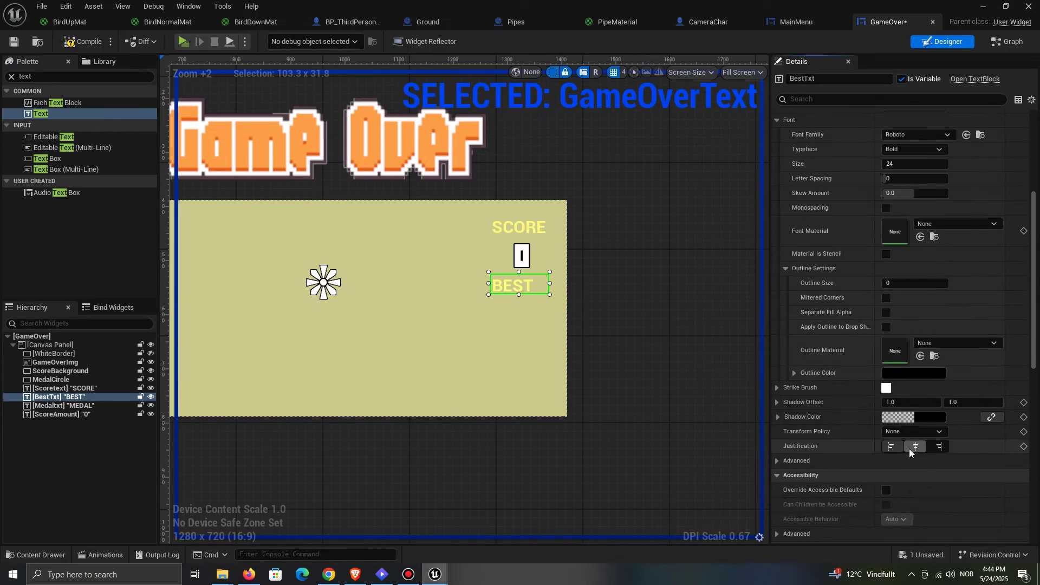
{"action": "left_click", "coordinate": [910, 448]}
{"action": "left_click_drag", "start_coordinate": [1033, 295], "coordinate": [1033, 211]}
Step: Duplicate the ScoreAmount text and place the copy directly below the BEST label
{"action": "right_click_drag", "start_coordinate": [440, 271], "coordinate": [590, 280]}
{"action": "left_click", "coordinate": [671, 265]}
{"action": "key", "text": "ctrl+c"}
{"action": "scroll", "coordinate": [590, 337], "scroll_direction": "down", "scroll_amount": 3}
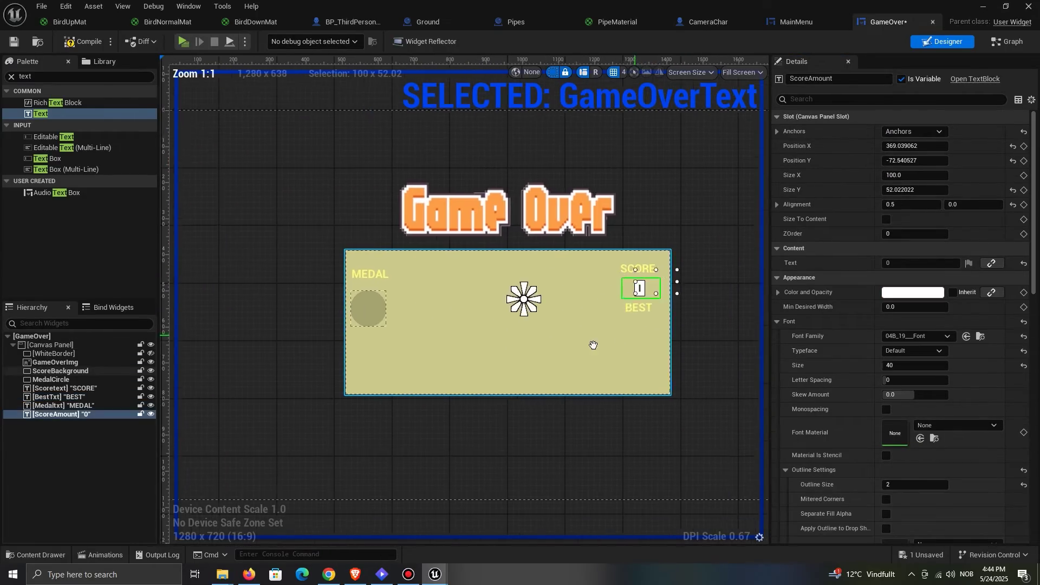
{"action": "right_click_drag", "start_coordinate": [592, 344], "coordinate": [547, 354]}
{"action": "key", "text": "ctrl+v"}
{"action": "scroll", "coordinate": [520, 327], "scroll_direction": "up", "scroll_amount": 3}
{"action": "left_click_drag", "start_coordinate": [492, 321], "coordinate": [657, 343]}
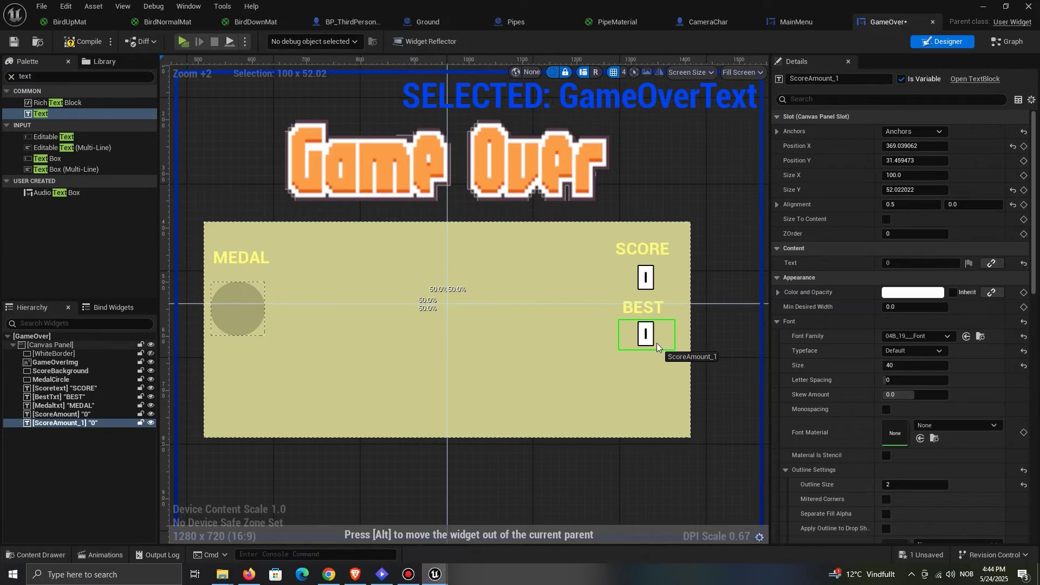
{"action": "scroll", "coordinate": [662, 367], "scroll_direction": "down", "scroll_amount": 1}
Step: Rename the copied amount text hIGHsCOREAMOUNT, and compile and save the GameOver widget
{"action": "left_click", "coordinate": [840, 78]}
{"action": "type", "text": "hIGHsCOREAMOUNT"}
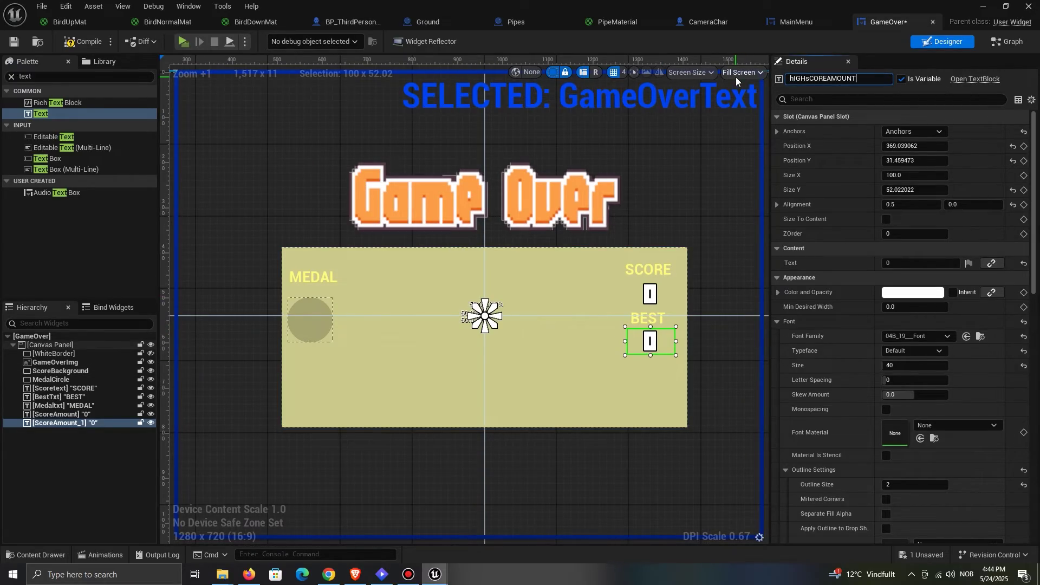
{"action": "key", "text": "Return"}
{"action": "key", "text": "Caps_Lock"}
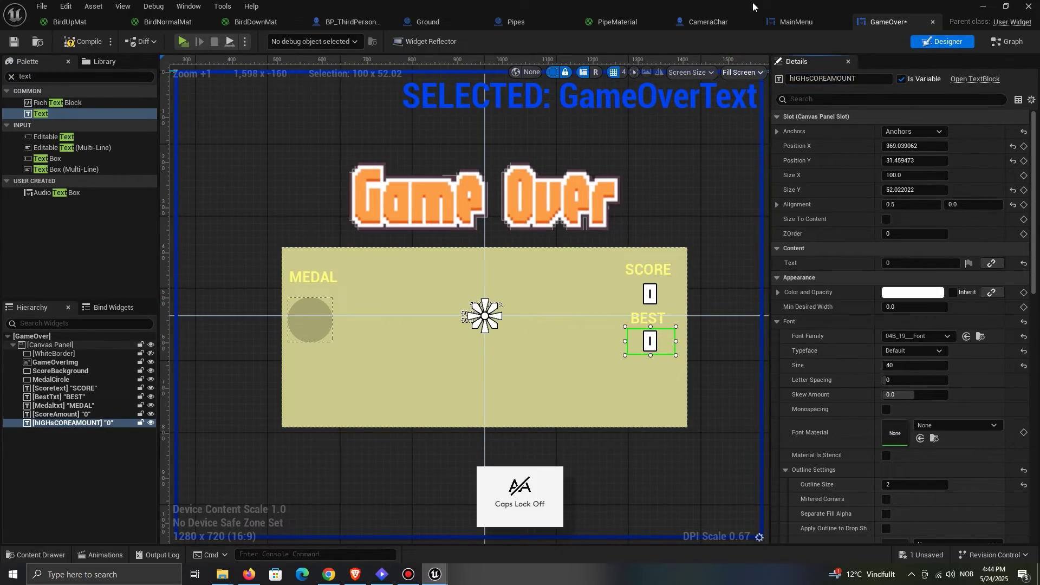
{"action": "left_click", "coordinate": [86, 42]}
{"action": "left_click", "coordinate": [920, 554]}
Step: Select the score background and create a new widget animation named ScorebackgroundMove
{"action": "left_click", "coordinate": [594, 409]}
{"action": "scroll", "coordinate": [185, 467], "scroll_direction": "down", "scroll_amount": 3}
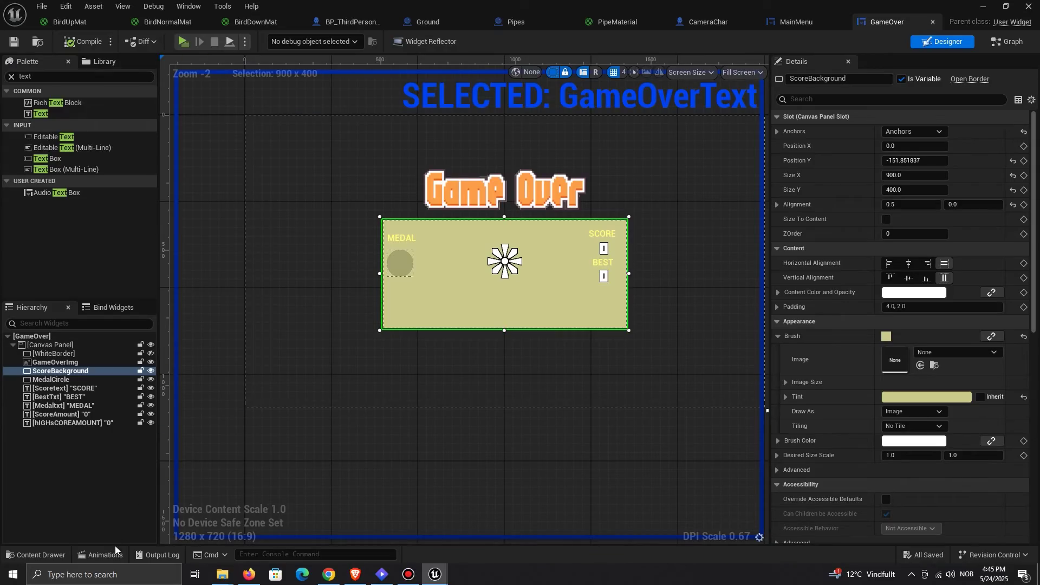
{"action": "left_click", "coordinate": [103, 555]}
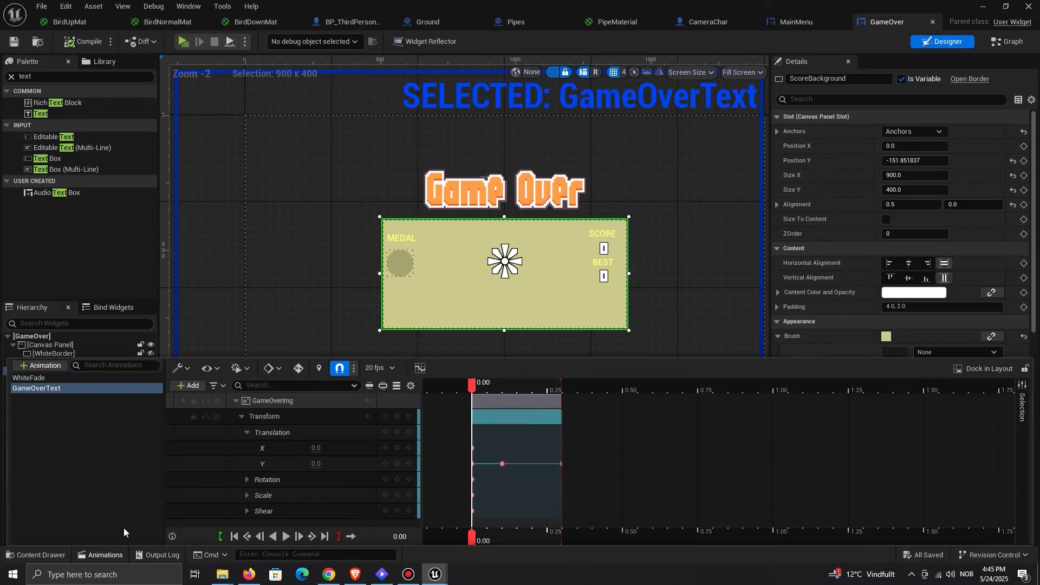
{"action": "left_click", "coordinate": [62, 368]}
{"action": "type", "text": "core"}
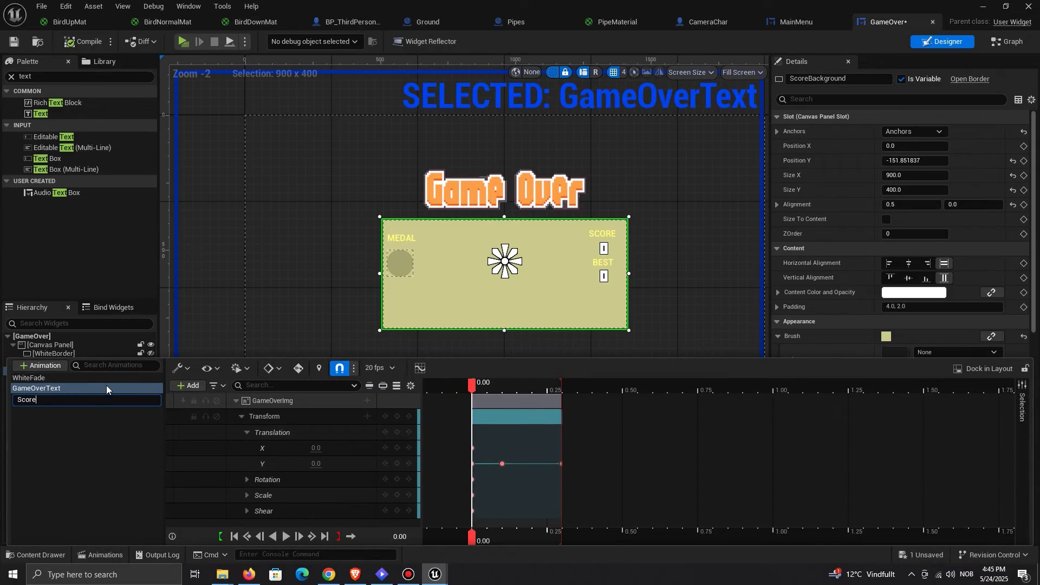
{"action": "type", "text": "backgroundMove"}
{"action": "key", "text": "Return"}
Step: Add the ScoreBackground widget as a track in the ScorebackgroundMove animation
{"action": "left_click", "coordinate": [86, 398]}
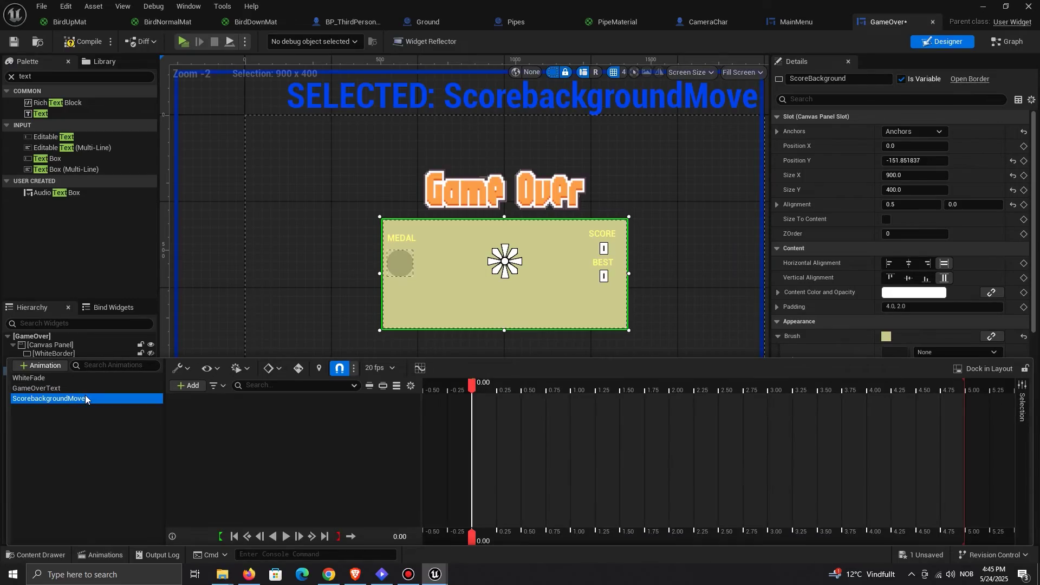
{"action": "left_click", "coordinate": [190, 386]}
{"action": "left_click", "coordinate": [230, 413]}
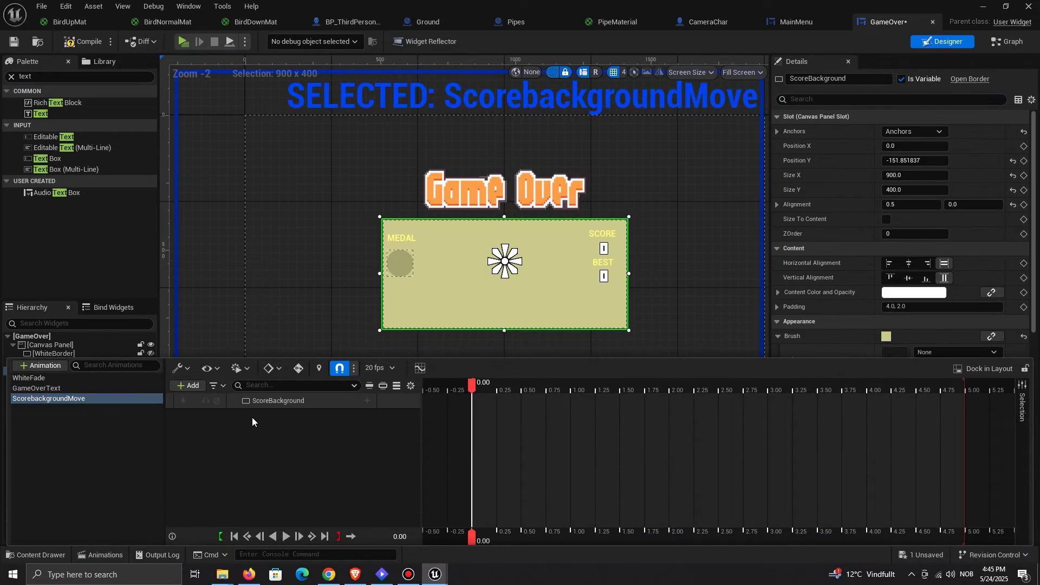
{"action": "left_click", "coordinate": [222, 330]}
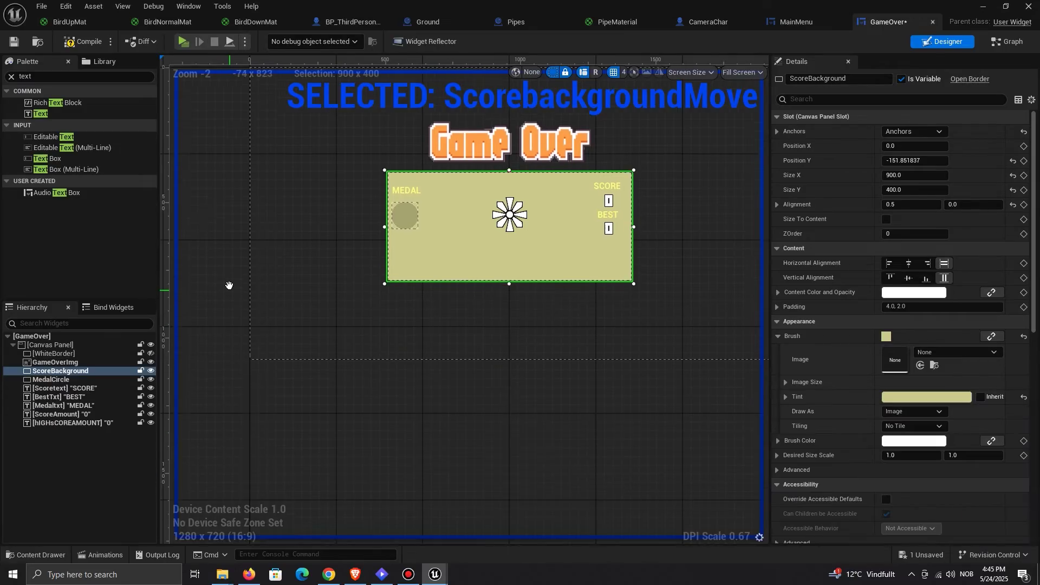
{"action": "scroll", "coordinate": [229, 268], "scroll_direction": "down", "scroll_amount": 2}
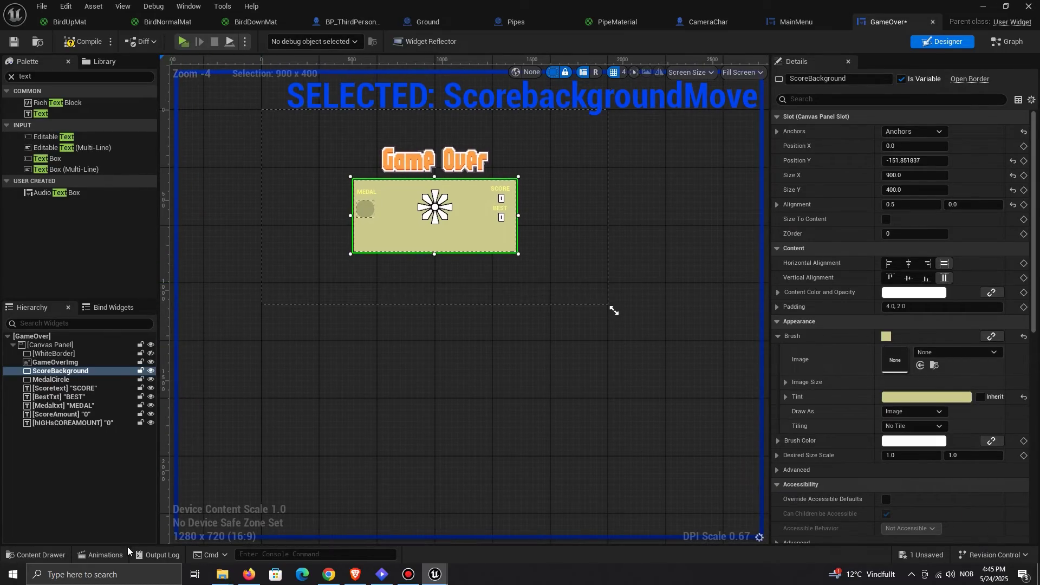
{"action": "scroll", "coordinate": [298, 252], "scroll_direction": "up", "scroll_amount": 1}
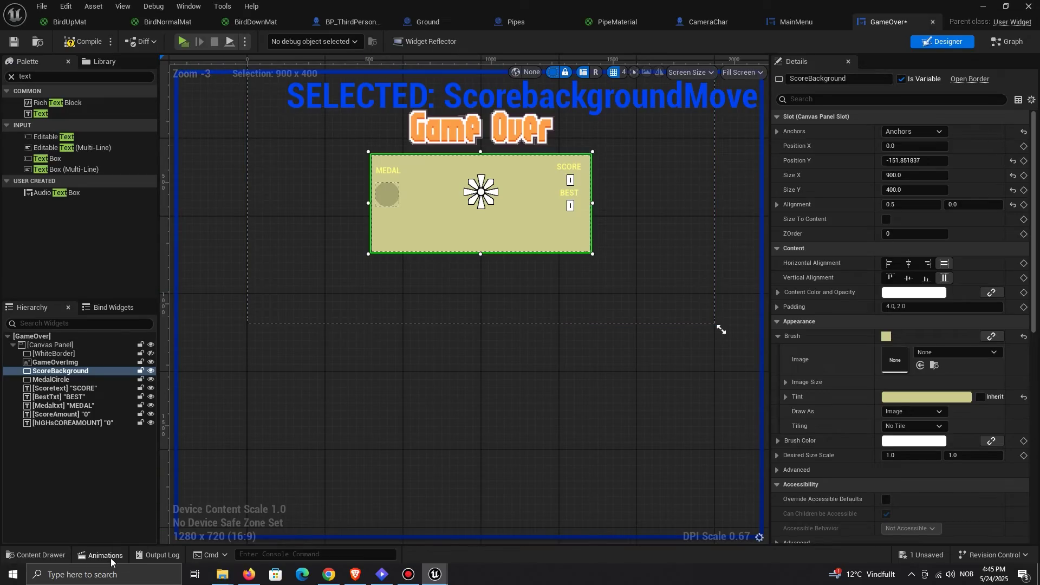
Step: Add the Medaltxt label and the MedalCircle as tracks in the ScorebackgroundMove animation
{"action": "left_click", "coordinate": [103, 555]}
{"action": "left_click", "coordinate": [389, 172]}
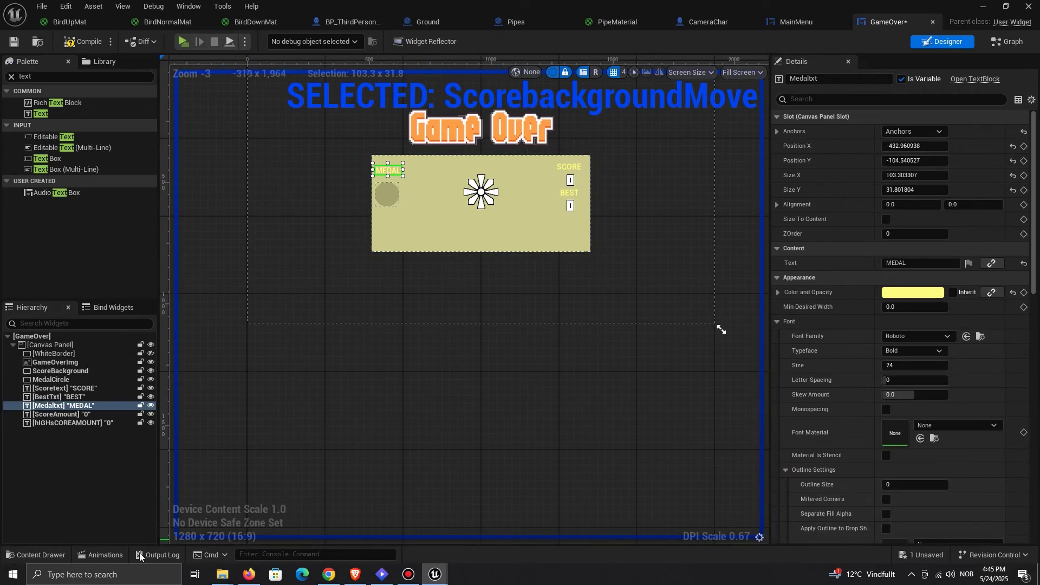
{"action": "left_click", "coordinate": [111, 556]}
{"action": "left_click", "coordinate": [193, 385]}
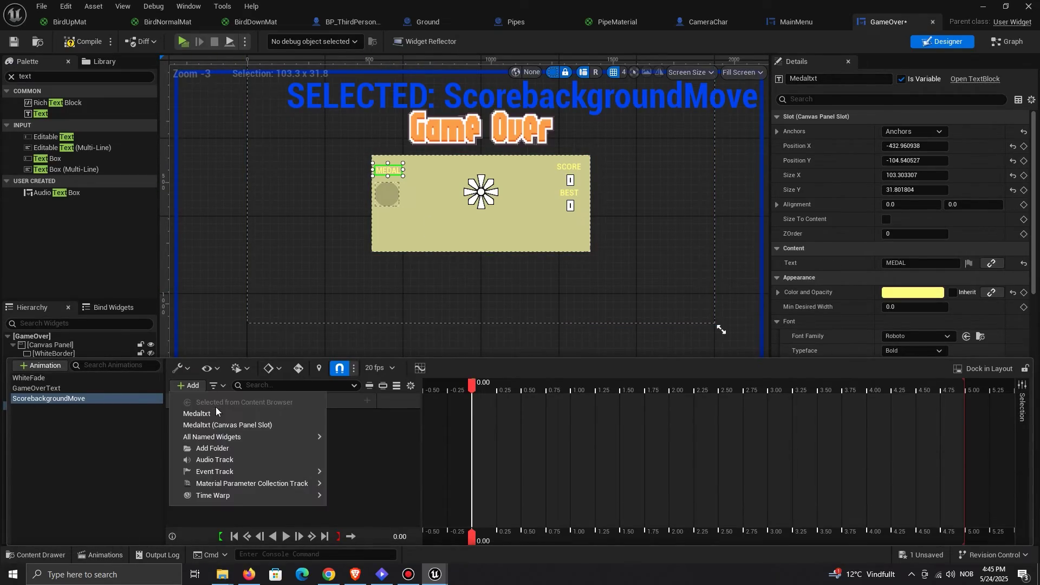
{"action": "left_click", "coordinate": [216, 412]}
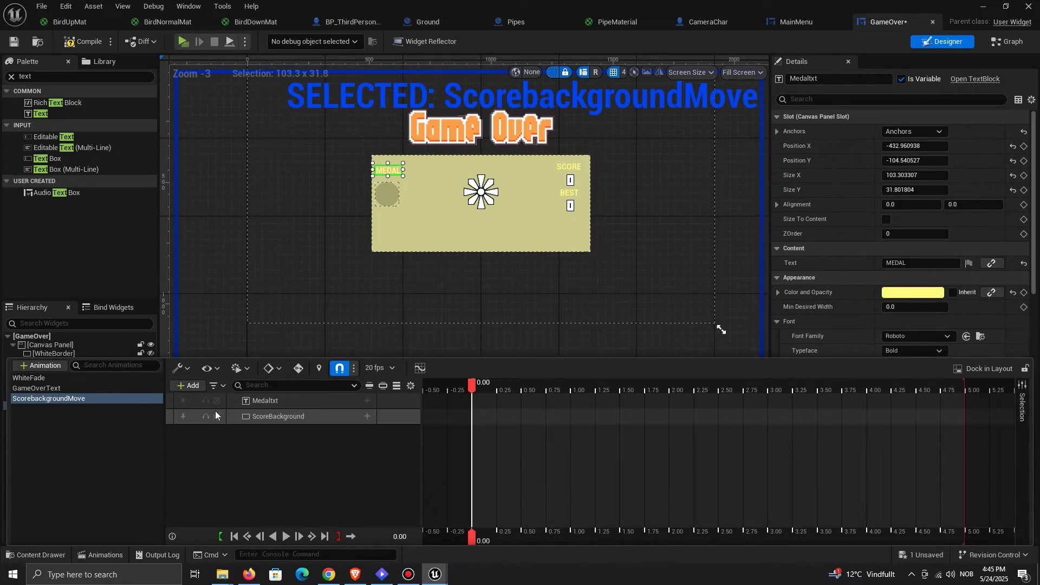
{"action": "left_click", "coordinate": [394, 202]}
{"action": "left_click", "coordinate": [121, 549]}
{"action": "left_click", "coordinate": [193, 386]}
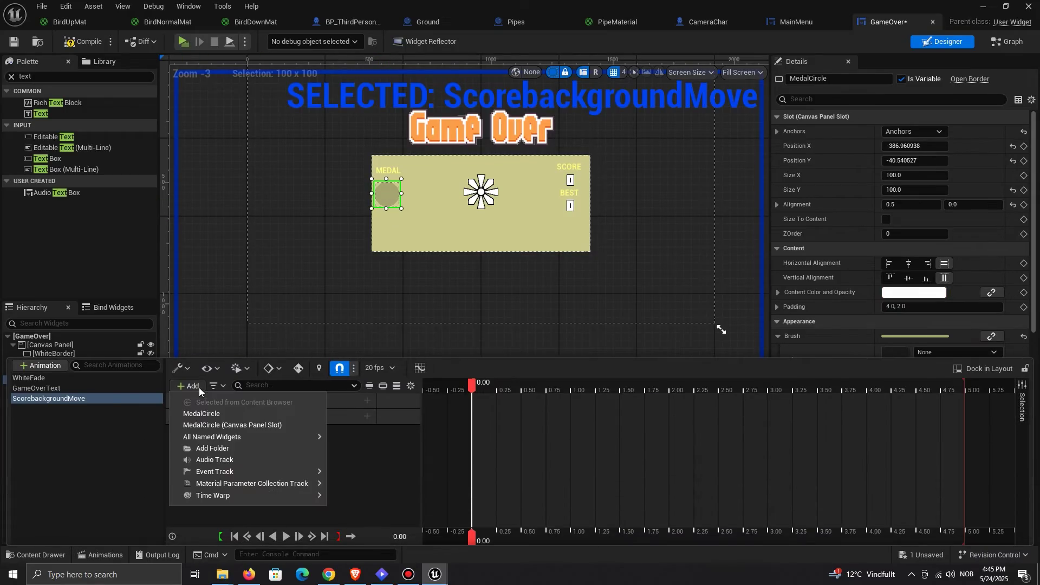
{"action": "left_click", "coordinate": [209, 411]}
Step: Add the Scoretext label and the ScoreAmount text as tracks in the ScorebackgroundMove animation
{"action": "left_click", "coordinate": [569, 167]}
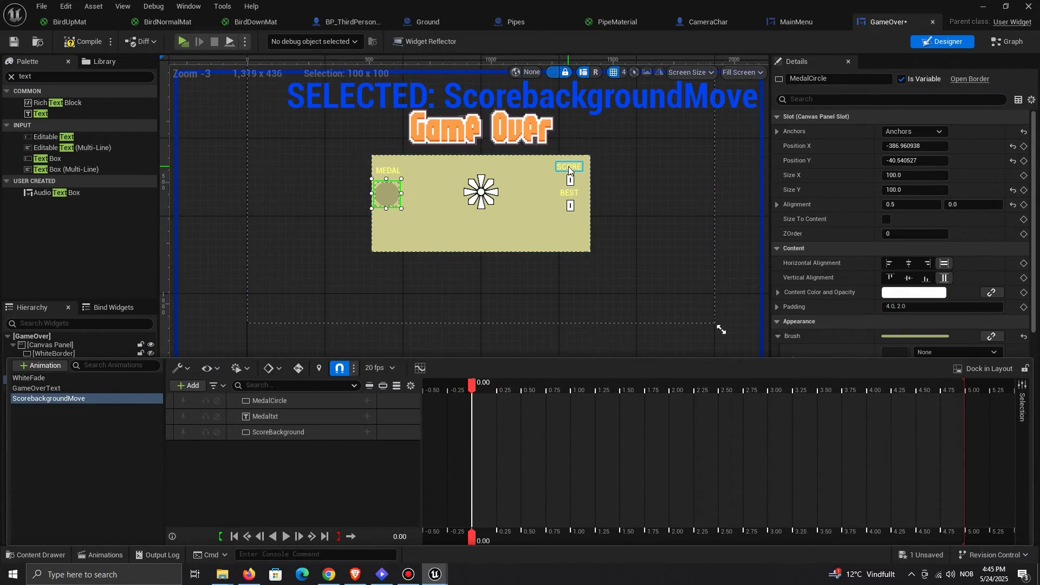
{"action": "left_click", "coordinate": [107, 554]}
{"action": "left_click", "coordinate": [196, 387]}
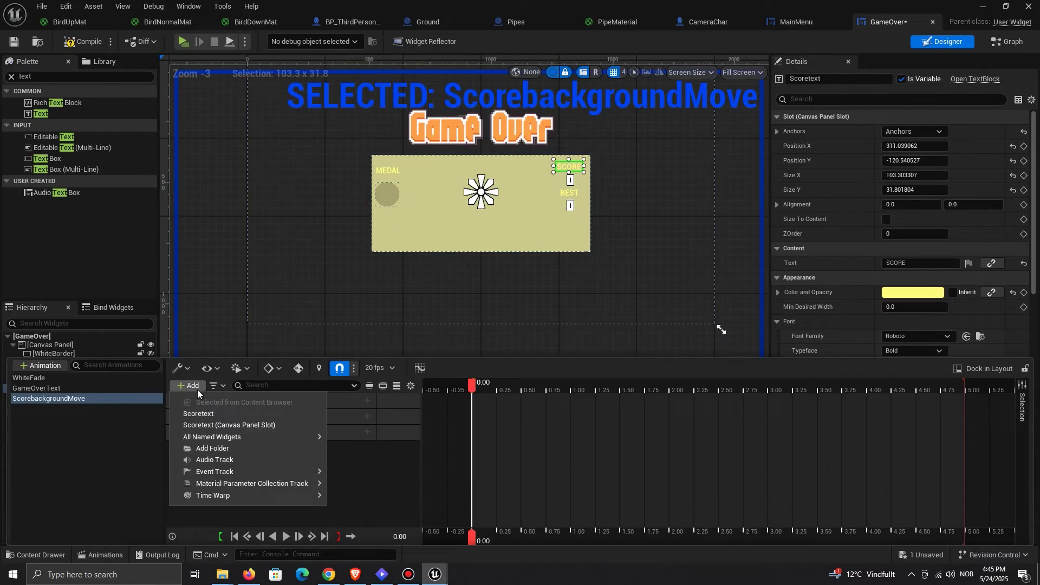
{"action": "left_click", "coordinate": [211, 413]}
{"action": "left_click", "coordinate": [565, 183]}
{"action": "left_click", "coordinate": [110, 555]}
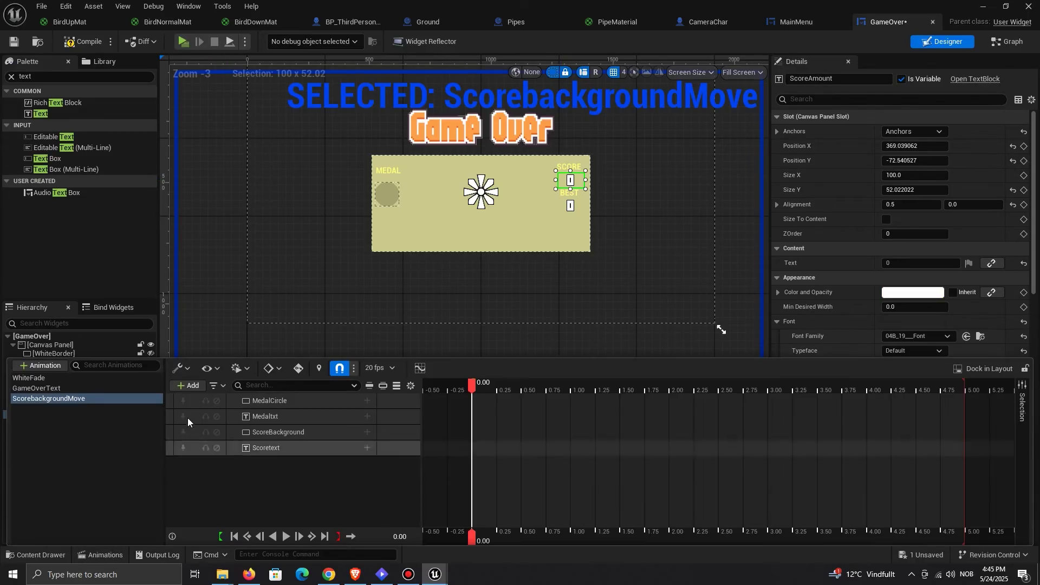
{"action": "left_click", "coordinate": [192, 385]}
{"action": "left_click", "coordinate": [209, 410]}
Step: Add the BestTxt label and the hIGHsCOREAMOUNT text as tracks in the ScorebackgroundMove animation
{"action": "left_click", "coordinate": [567, 205]}
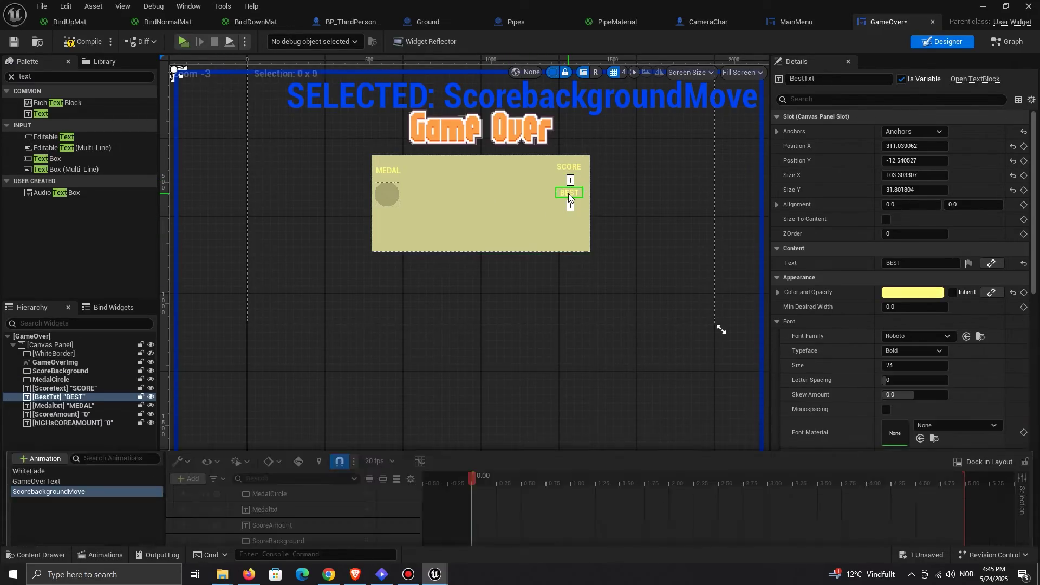
{"action": "left_click", "coordinate": [104, 555]}
{"action": "left_click", "coordinate": [189, 385]}
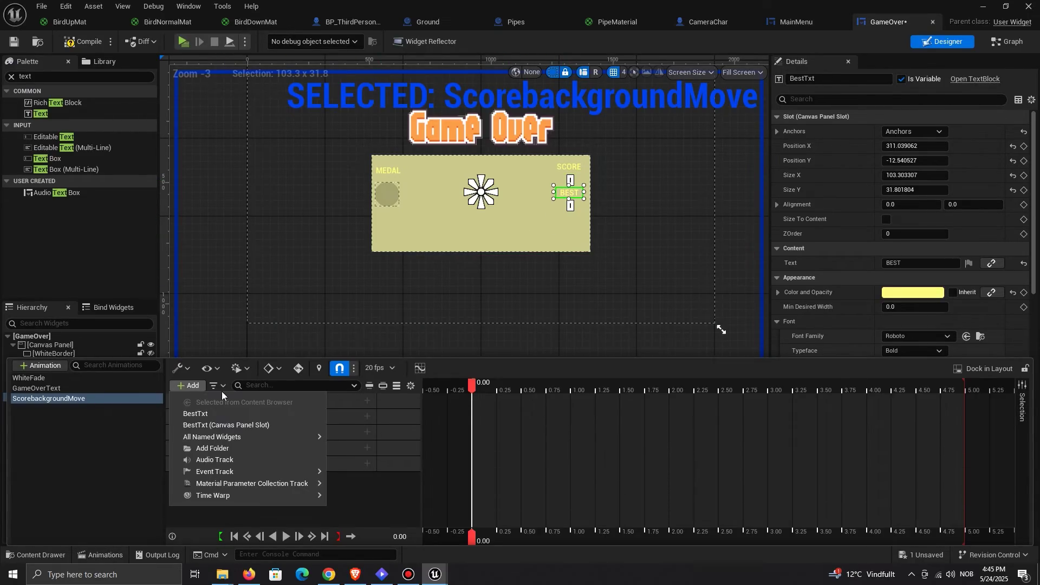
{"action": "left_click", "coordinate": [206, 410]}
{"action": "left_click", "coordinate": [572, 211]}
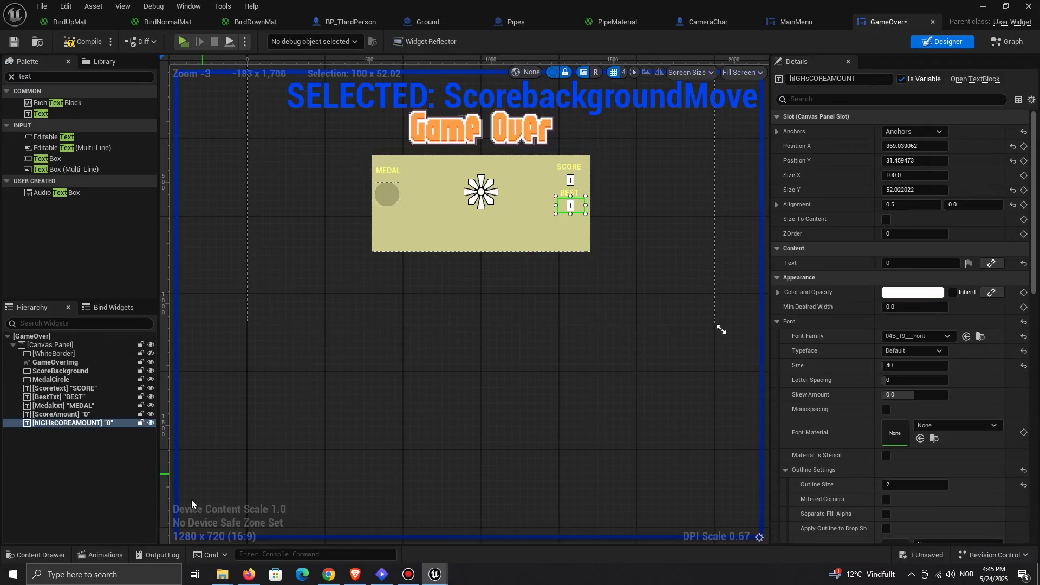
{"action": "left_click", "coordinate": [104, 554]}
{"action": "left_click", "coordinate": [190, 385]}
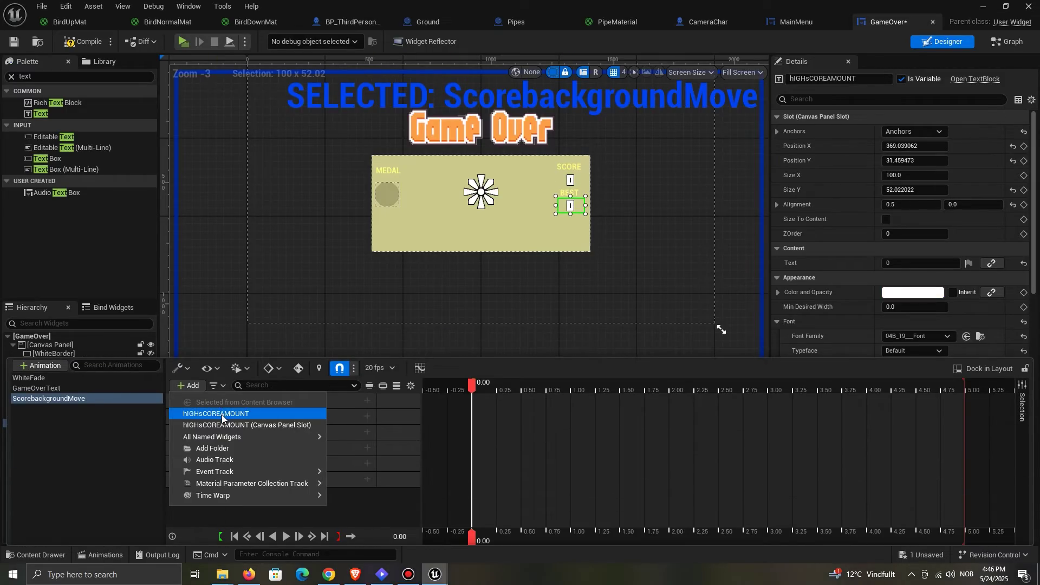
{"action": "left_click", "coordinate": [224, 414]}
Step: Add a Transform track to ScoreBackground in the animation and expand its channels
{"action": "left_click", "coordinate": [284, 479]}
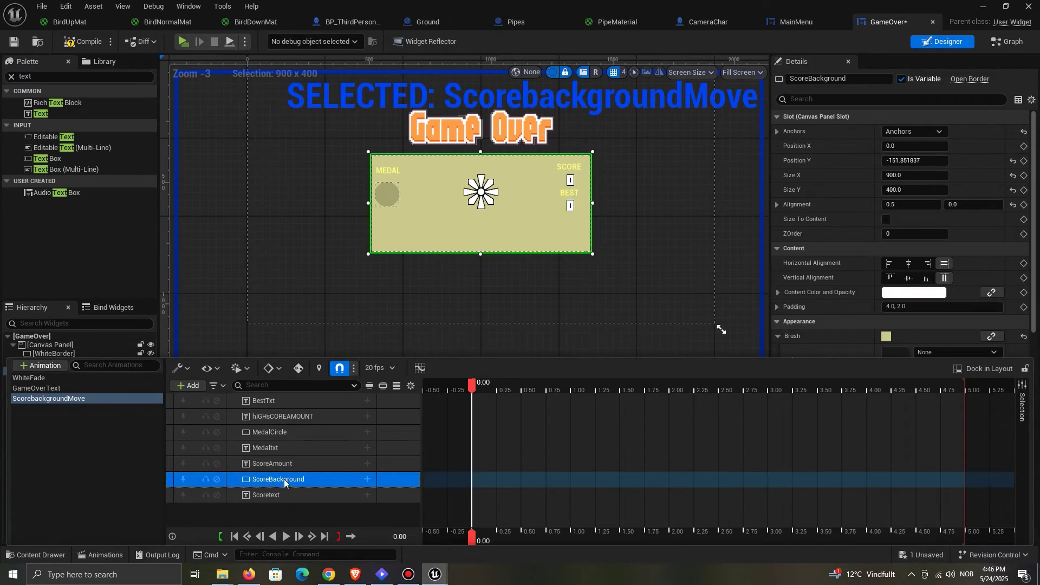
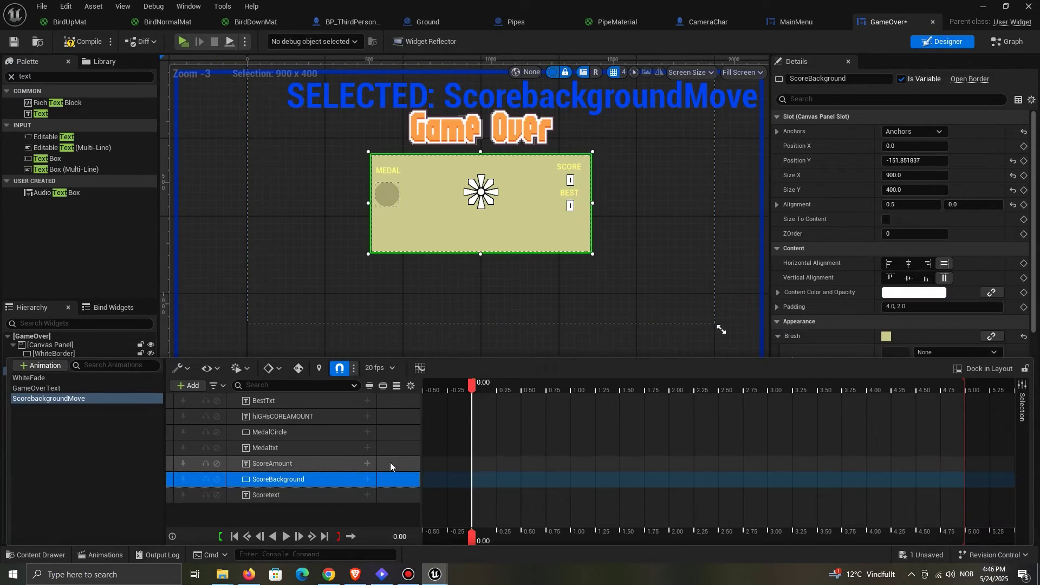
{"action": "left_click", "coordinate": [367, 479]}
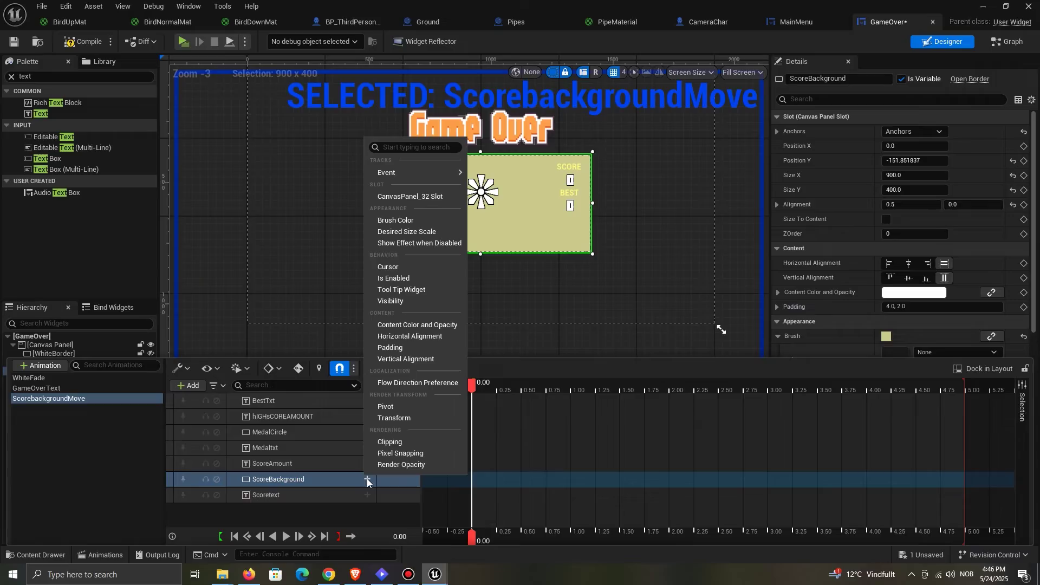
{"action": "left_click", "coordinate": [400, 417]}
{"action": "left_click", "coordinate": [239, 495]}
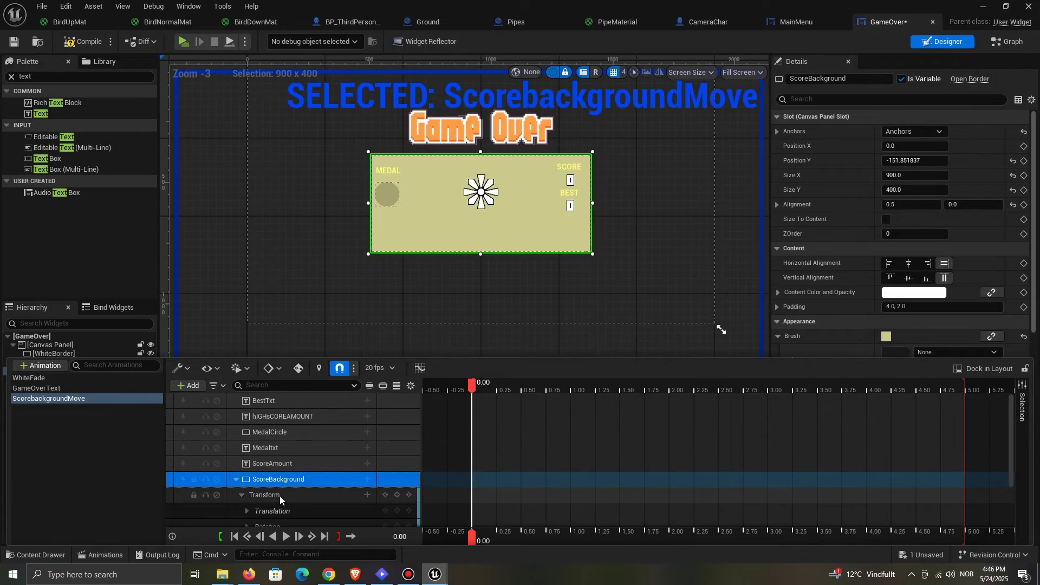
Step: Set ScoreBackground's Y translation to 920 at the start of the ScorebackgroundMove animation
{"action": "scroll", "coordinate": [280, 495], "scroll_direction": "down", "scroll_amount": 2}
{"action": "scroll", "coordinate": [313, 481], "scroll_direction": "down", "scroll_amount": 3}
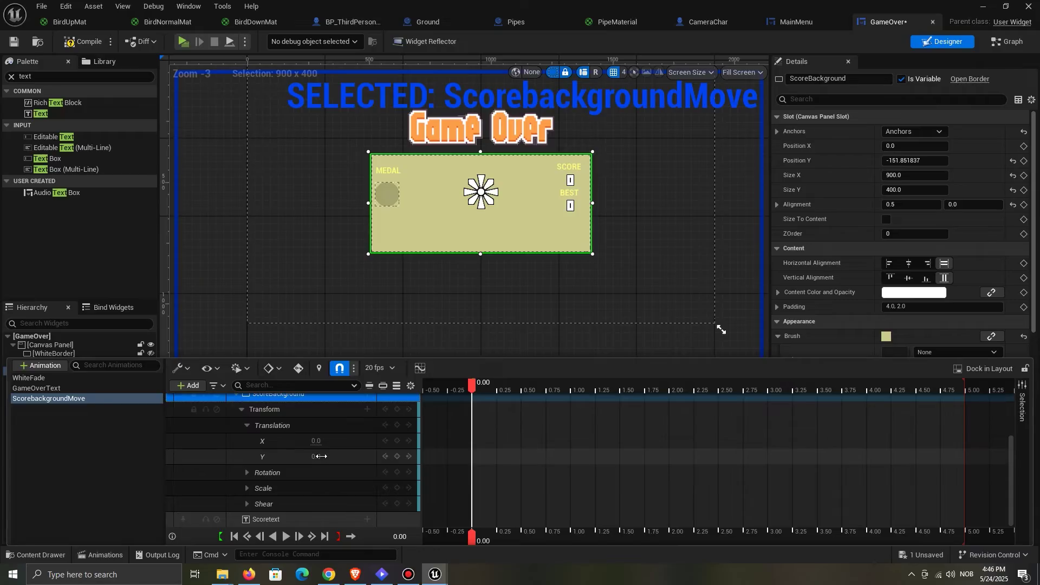
{"action": "left_click_drag", "start_coordinate": [326, 457], "coordinate": [428, 457]}
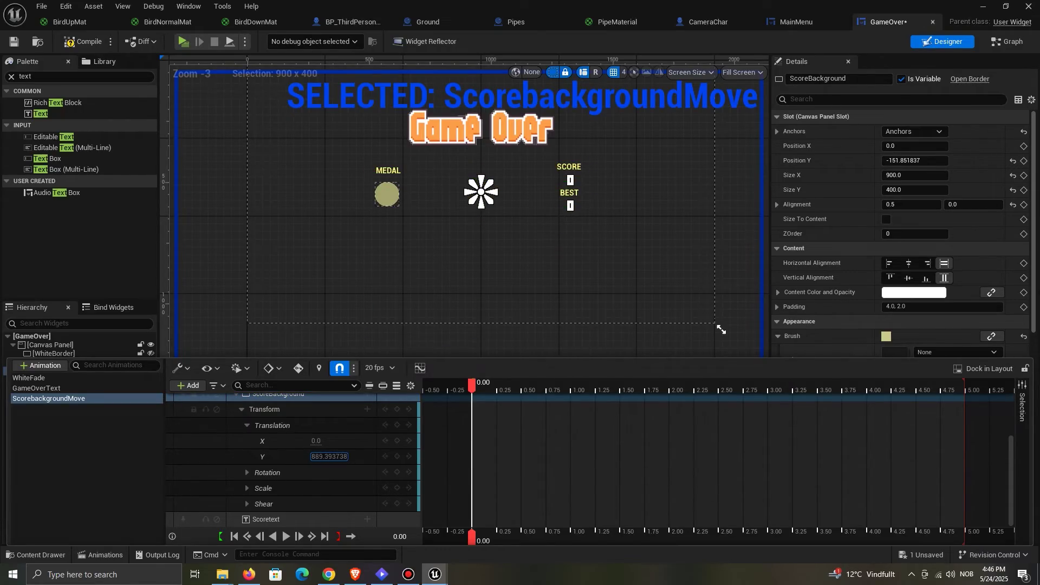
{"action": "left_click", "coordinate": [319, 458]}
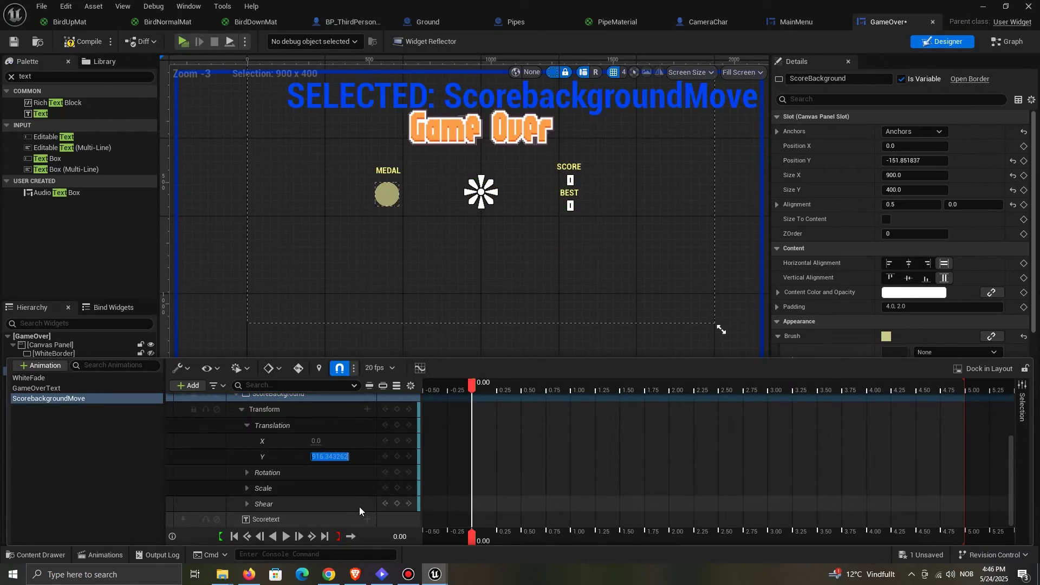
{"action": "type", "text": "920"}
{"action": "key", "text": "Return"}
Step: Set ScoreBackground's Y translation to 0 at 0.20 seconds in the animation and preview the movement
{"action": "right_click_drag", "start_coordinate": [460, 327], "coordinate": [464, 263]}
{"action": "scroll", "coordinate": [465, 264], "scroll_direction": "down", "scroll_amount": 1}
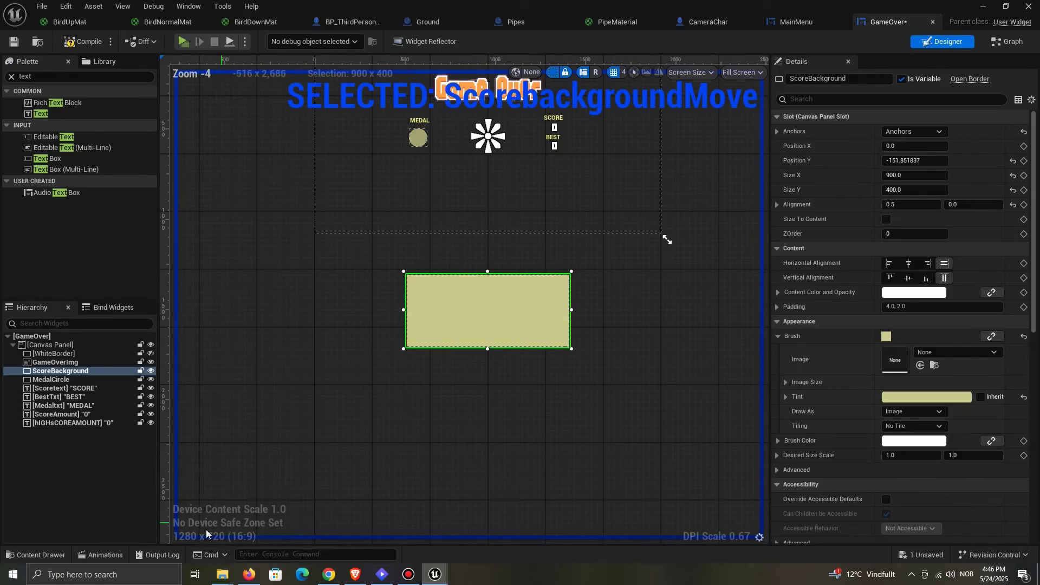
{"action": "left_click", "coordinate": [123, 554]}
{"action": "left_click_drag", "start_coordinate": [476, 386], "coordinate": [493, 390]}
{"action": "left_click", "coordinate": [320, 456]}
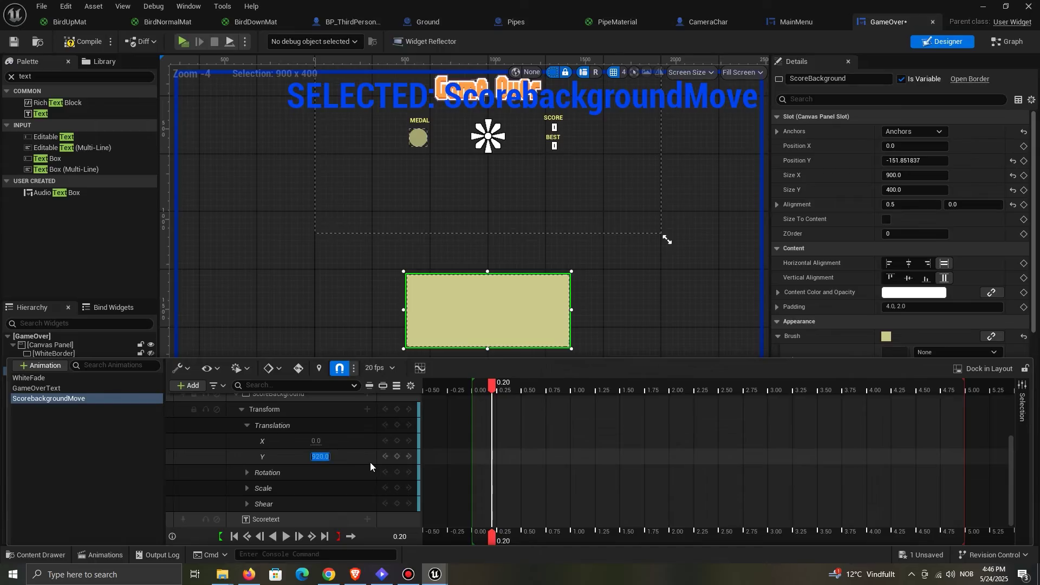
{"action": "type", "text": "0"}
{"action": "key", "text": "Return"}
{"action": "mouse_move", "coordinate": [492, 388]}
{"action": "left_mouse_down"}
{"action": "mouse_move", "coordinate": [473, 388]}
{"action": "mouse_move", "coordinate": [486, 385]}
{"action": "left_mouse_up"}
{"action": "key", "text": "space"}
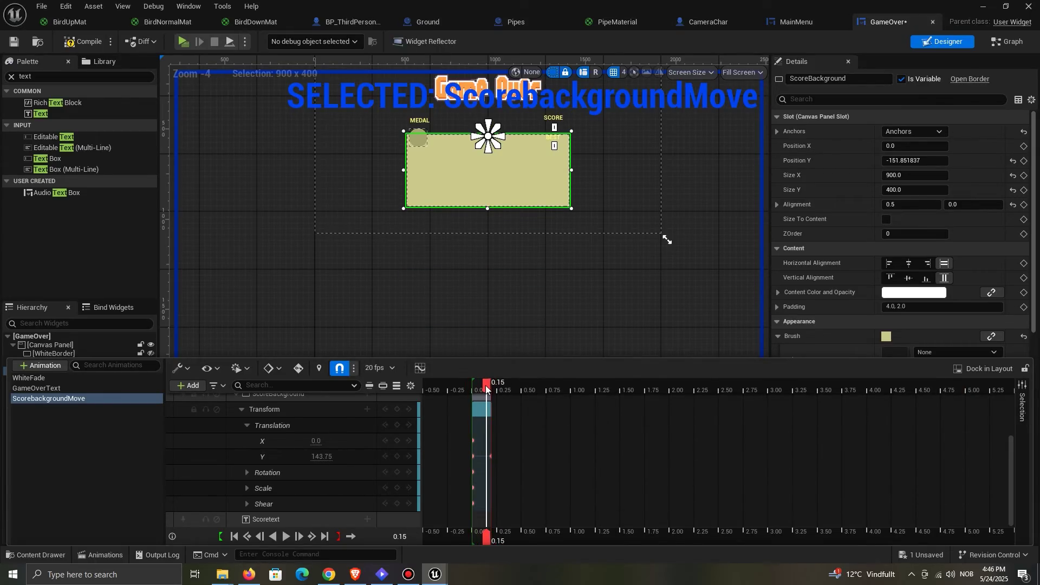
Step: Copy ScoreBackground's Transform track and paste it onto the Scoretext and ScoreAmount tracks
{"action": "scroll", "coordinate": [246, 446], "scroll_direction": "up", "scroll_amount": 2}
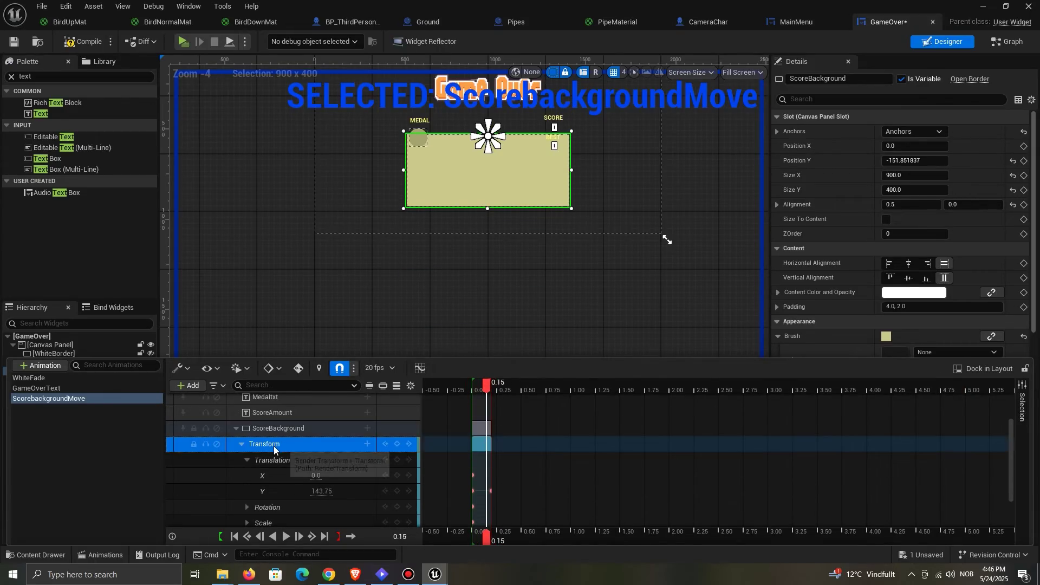
{"action": "right_click", "coordinate": [274, 446]}
{"action": "left_click", "coordinate": [333, 267]}
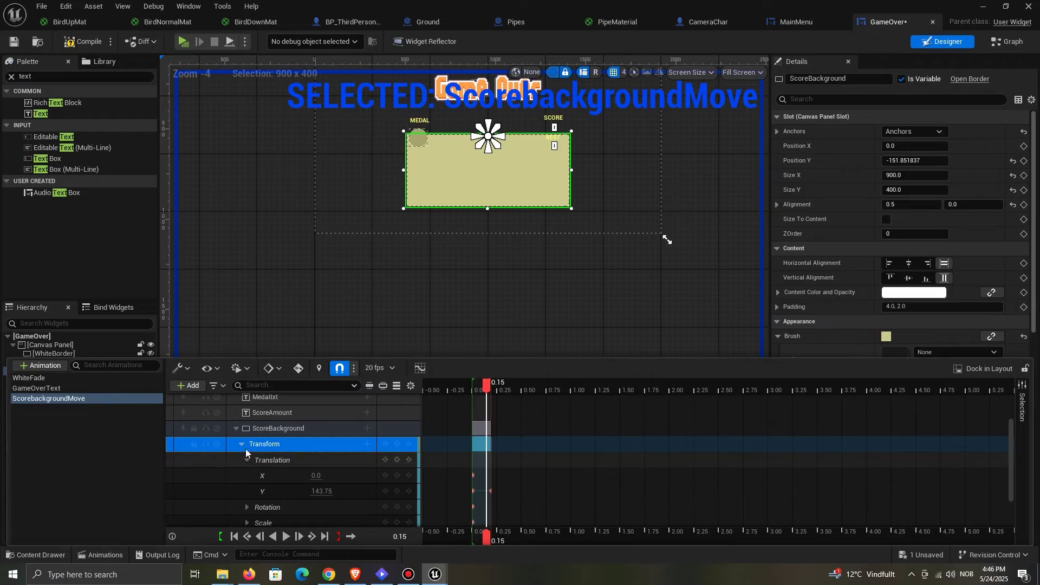
{"action": "left_click", "coordinate": [237, 427]}
{"action": "left_click", "coordinate": [275, 495]}
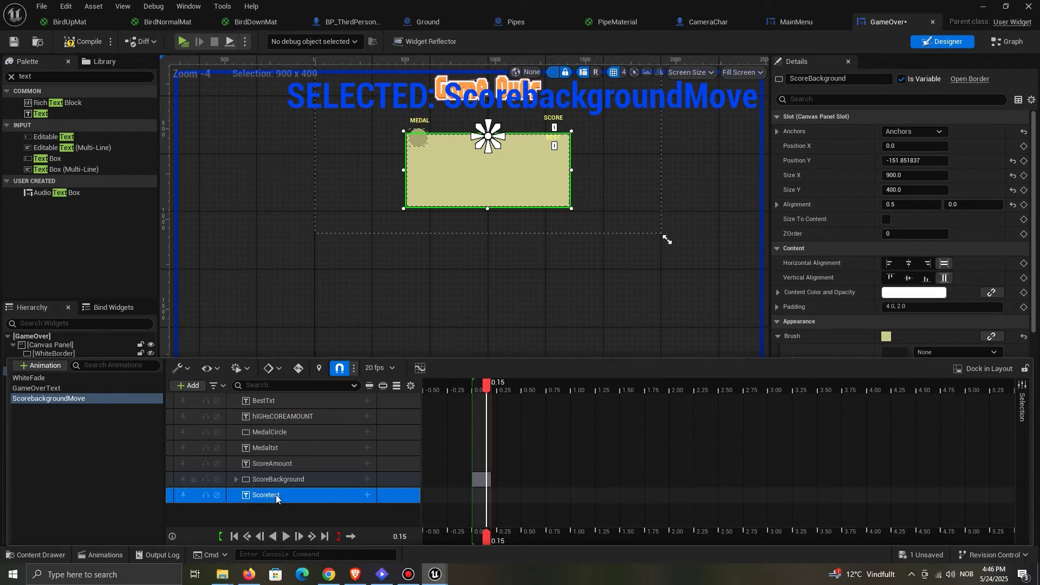
{"action": "right_click", "coordinate": [280, 497]}
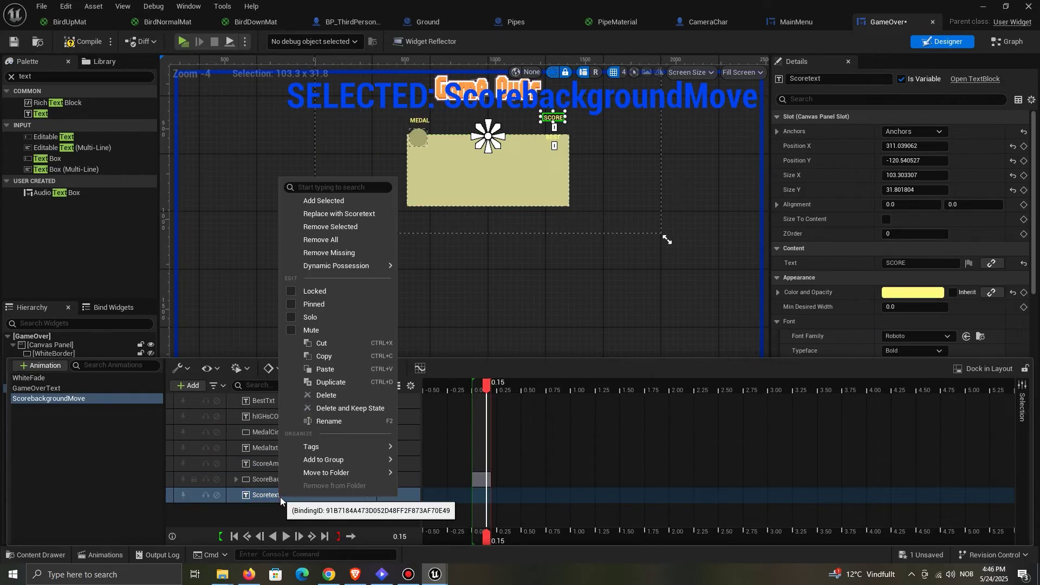
{"action": "left_click", "coordinate": [331, 370]}
{"action": "left_click", "coordinate": [291, 465]}
{"action": "right_click", "coordinate": [288, 465]}
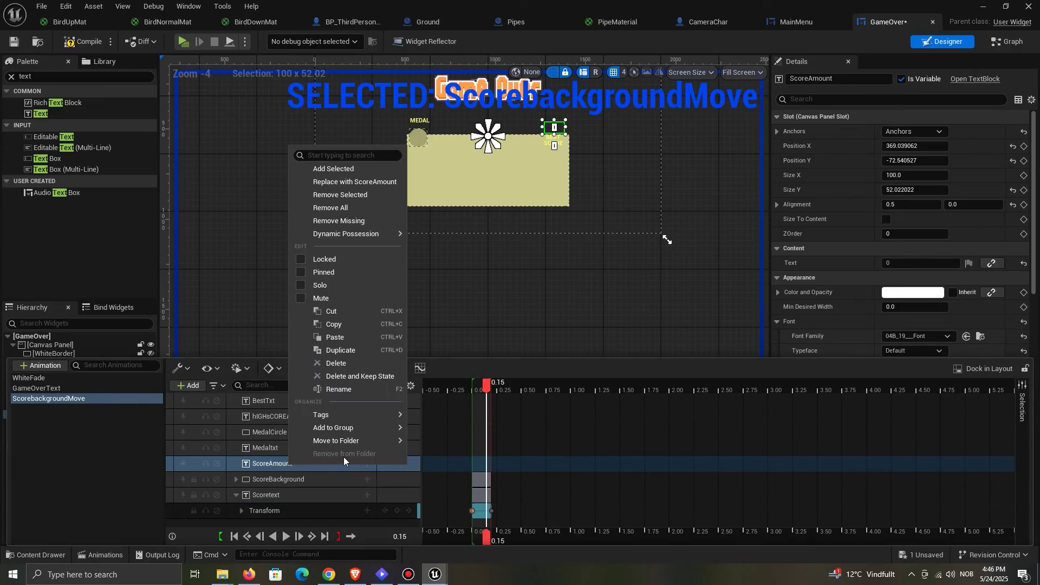
{"action": "left_click", "coordinate": [334, 337]}
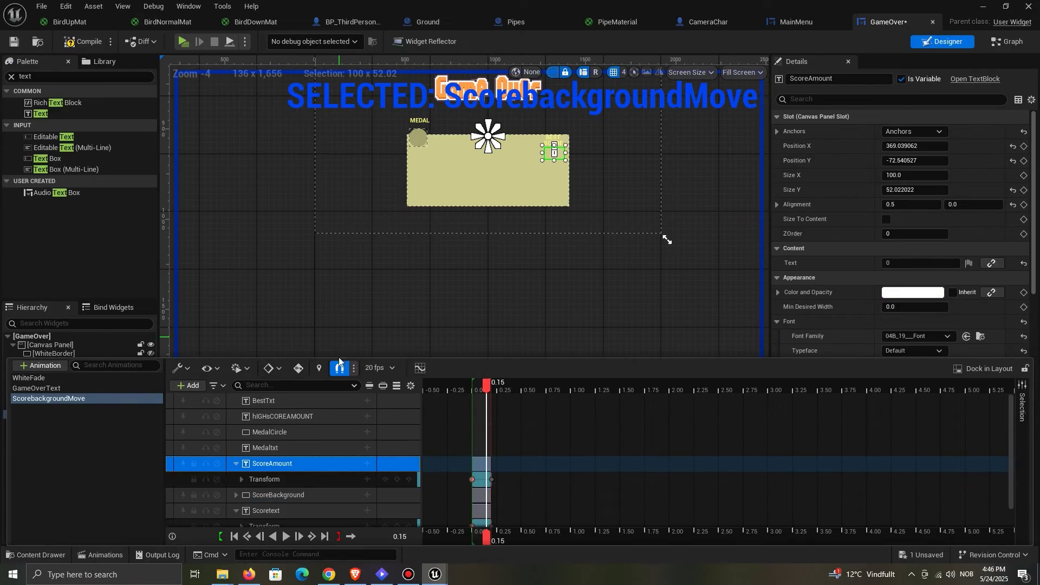
Step: Paste the copied Transform track onto Medaltxt, MedalCircle, hIGHsCOREAMOUNT and BestTxt, and preview the animation
{"action": "left_click", "coordinate": [282, 448]}
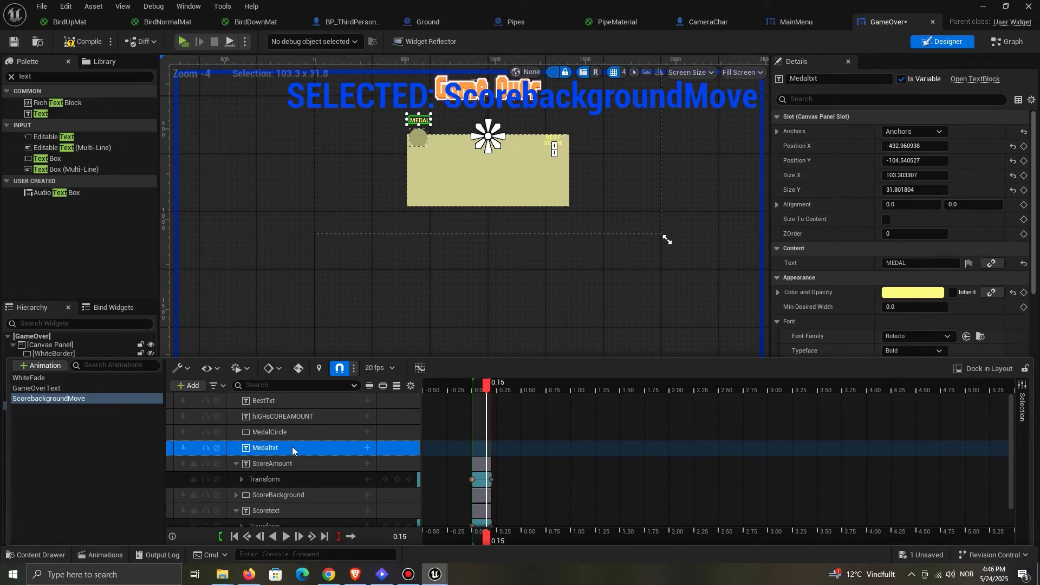
{"action": "key", "text": "ctrl+v"}
{"action": "left_click", "coordinate": [287, 434]}
{"action": "key", "text": "ctrl+v"}
{"action": "left_click", "coordinate": [294, 416]}
{"action": "key", "text": "ctrl+v"}
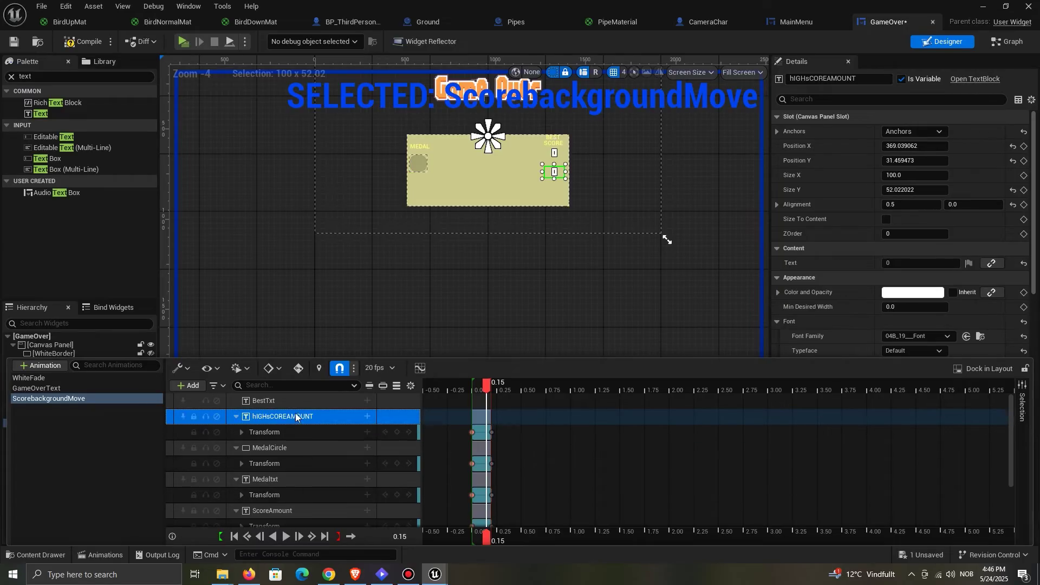
{"action": "left_click", "coordinate": [294, 399]}
{"action": "key", "text": "ctrl+v"}
{"action": "mouse_move", "coordinate": [485, 388]}
{"action": "left_mouse_down"}
{"action": "mouse_move", "coordinate": [464, 388]}
{"action": "mouse_move", "coordinate": [486, 387]}
{"action": "left_mouse_up"}
{"action": "key", "text": "space"}
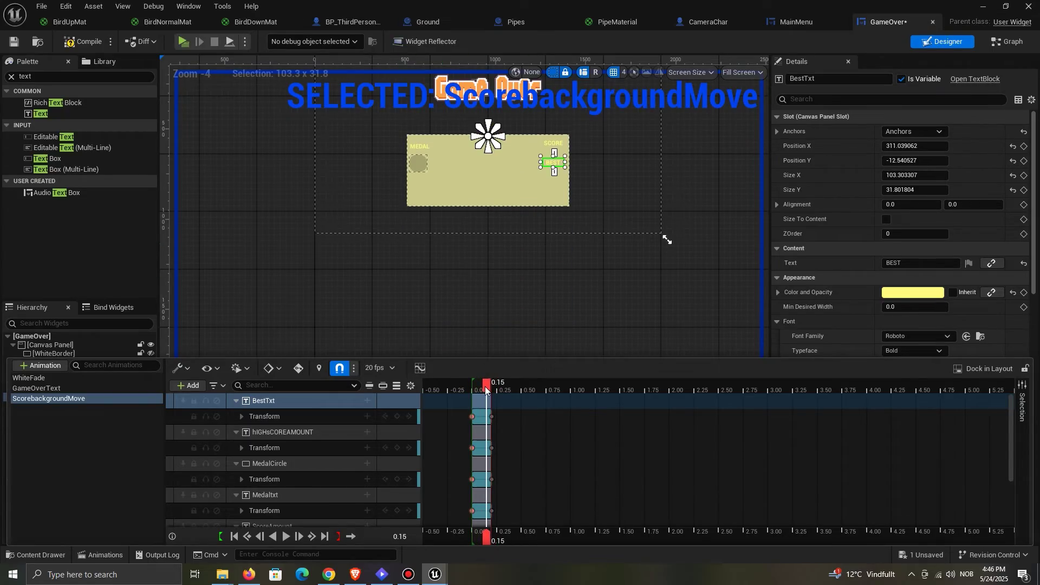
Step: Compile the GameOver widget and save the unsaved changes
{"action": "right_click_drag", "start_coordinate": [483, 284], "coordinate": [474, 402]}
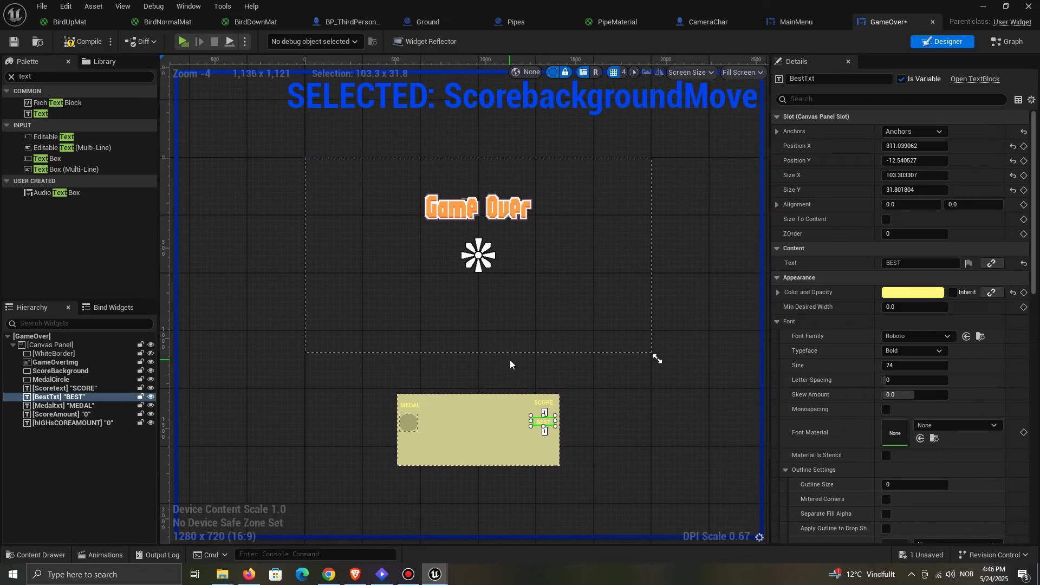
{"action": "left_click", "coordinate": [88, 43]}
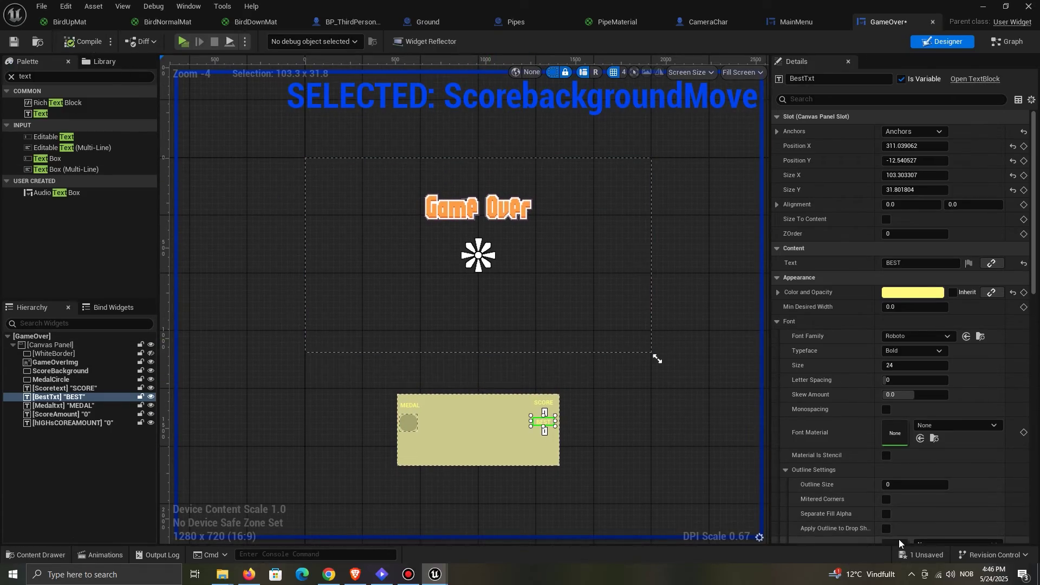
{"action": "left_click", "coordinate": [916, 555]}
{"action": "left_click", "coordinate": [609, 410]}
Step: Duplicate the Set Visibility node in the event graph and place the copy after the Play Animation node
{"action": "left_click", "coordinate": [1007, 42]}
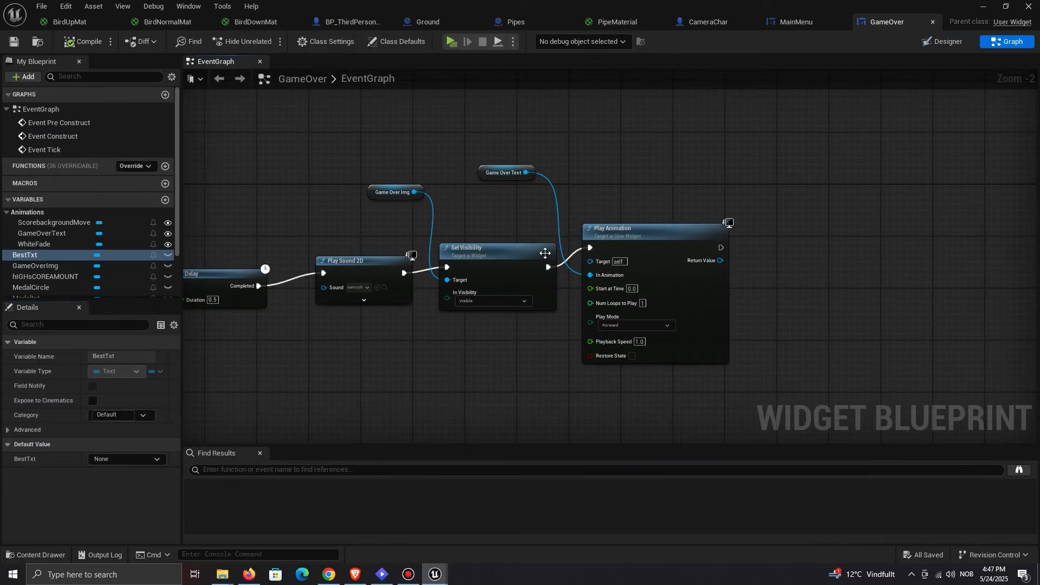
{"action": "left_click", "coordinate": [504, 254]}
{"action": "key", "text": "ctrl+v"}
{"action": "left_click_drag", "start_coordinate": [800, 285], "coordinate": [805, 245]}
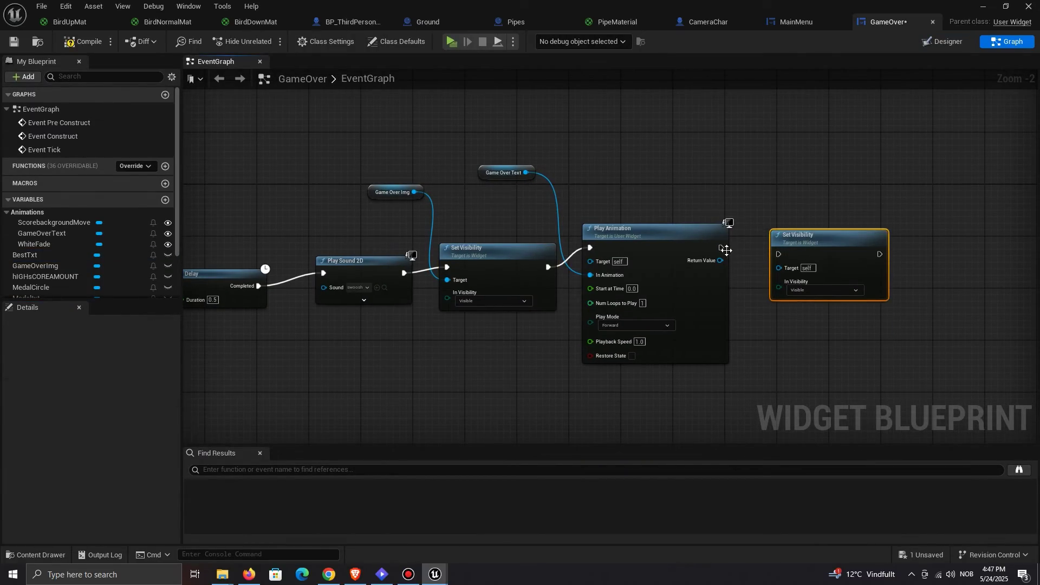
{"action": "right_click_drag", "start_coordinate": [745, 247], "coordinate": [598, 257]}
{"action": "left_click_drag", "start_coordinate": [672, 252], "coordinate": [756, 246]}
Step: Add a 0.3-second Delay after Play Animation and connect its Completed output to the new Set Visibility node
{"action": "left_click_drag", "start_coordinate": [575, 258], "coordinate": [592, 259]}
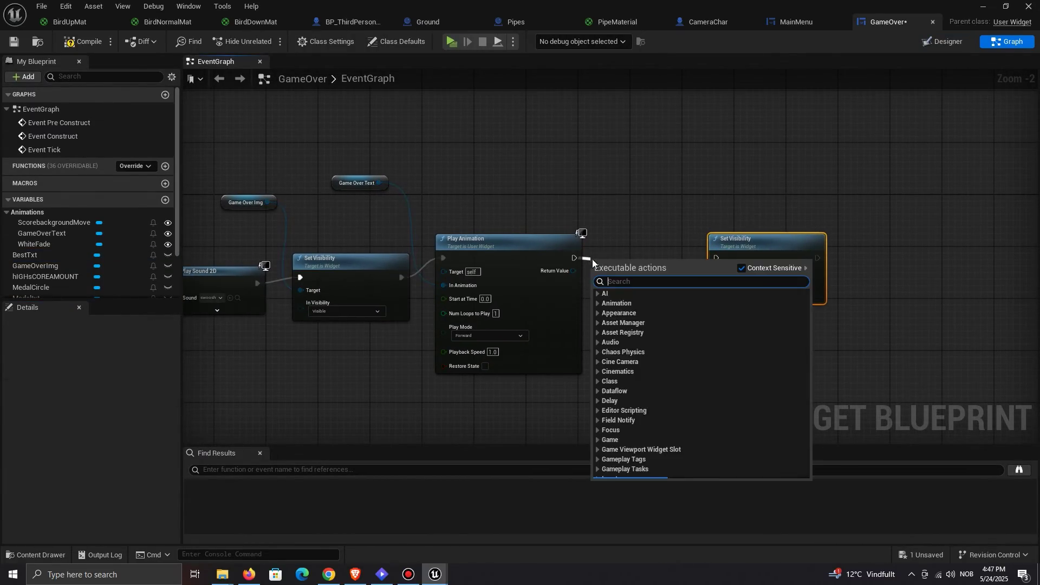
{"action": "type", "text": "dela"}
{"action": "left_click", "coordinate": [642, 329]}
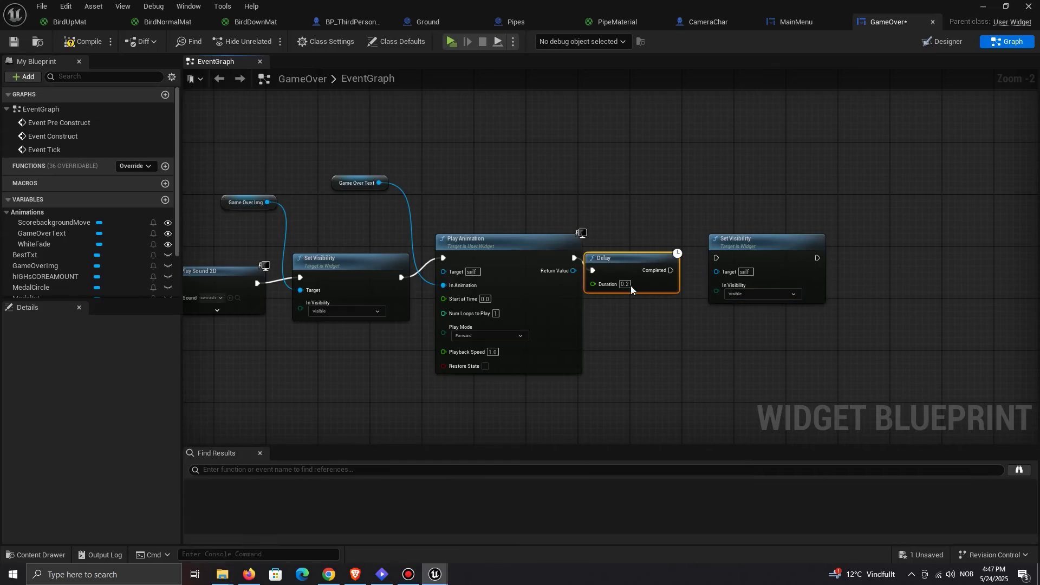
{"action": "key", "text": "Right"}
{"action": "left_click_drag", "start_coordinate": [667, 271], "coordinate": [715, 259]}
{"action": "left_click_drag", "start_coordinate": [646, 258], "coordinate": [652, 258]}
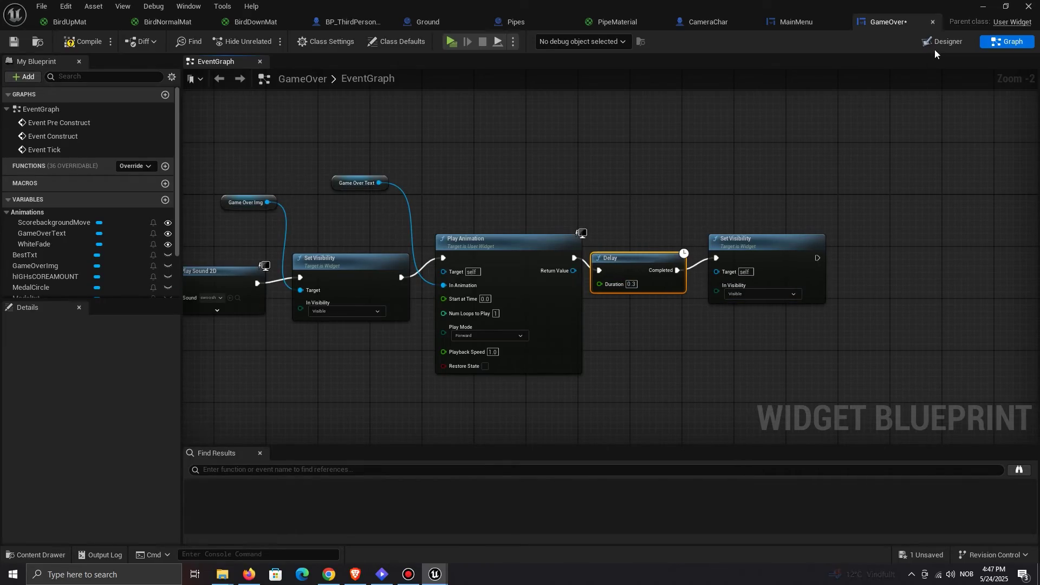
Step: Set the visibility of the ScoreBackground border to Hidden in the widget designer
{"action": "left_click", "coordinate": [921, 45]}
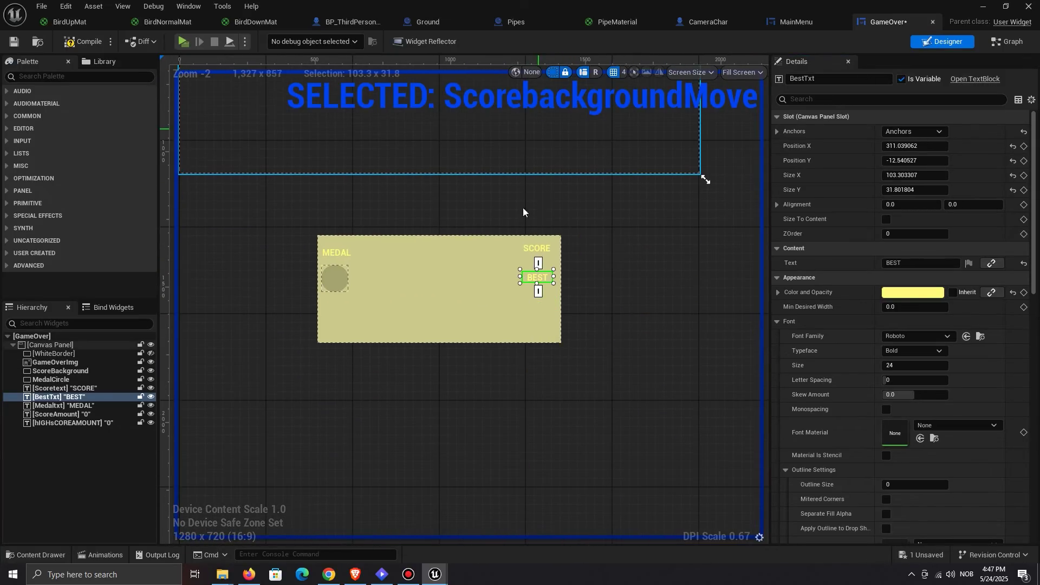
{"action": "left_click", "coordinate": [468, 270]}
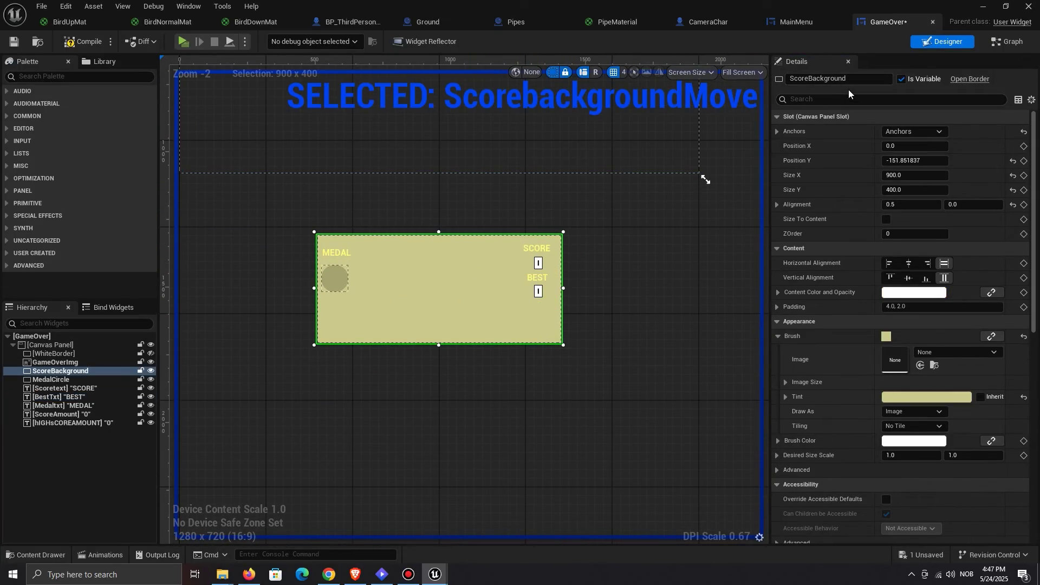
{"action": "left_click", "coordinate": [837, 102]}
{"action": "type", "text": "visi"}
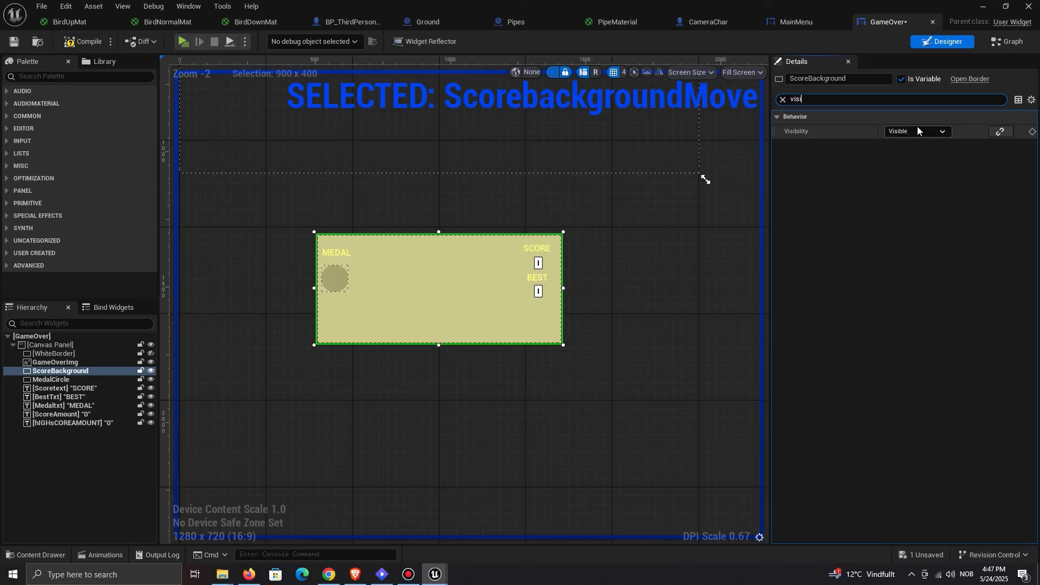
{"action": "left_click", "coordinate": [918, 131]}
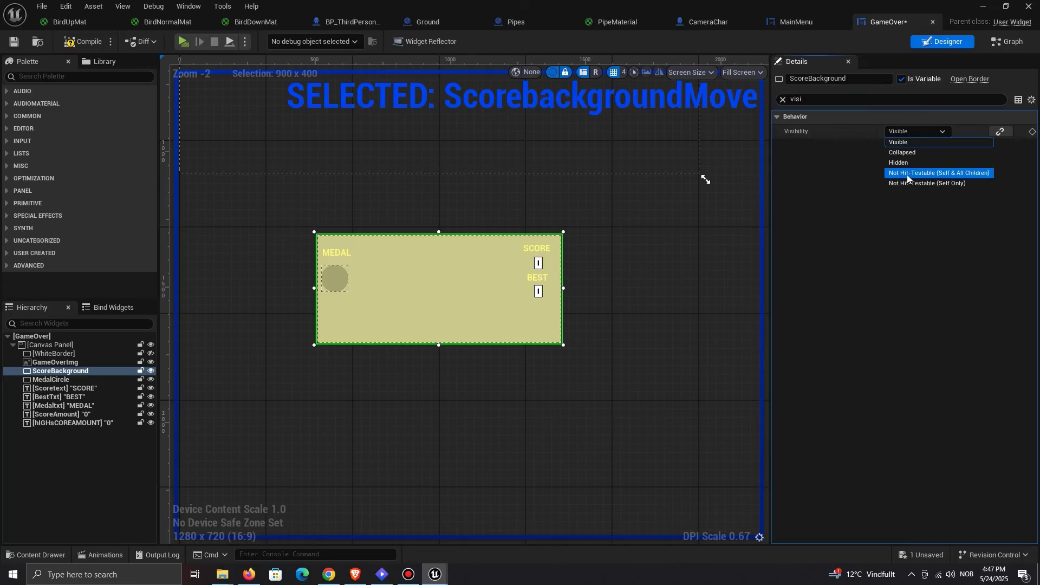
{"action": "left_click", "coordinate": [915, 163]}
Step: Set the visibility of the Medaltxt label to Hidden
{"action": "scroll", "coordinate": [337, 279], "scroll_direction": "up", "scroll_amount": 1}
{"action": "left_click", "coordinate": [313, 289]}
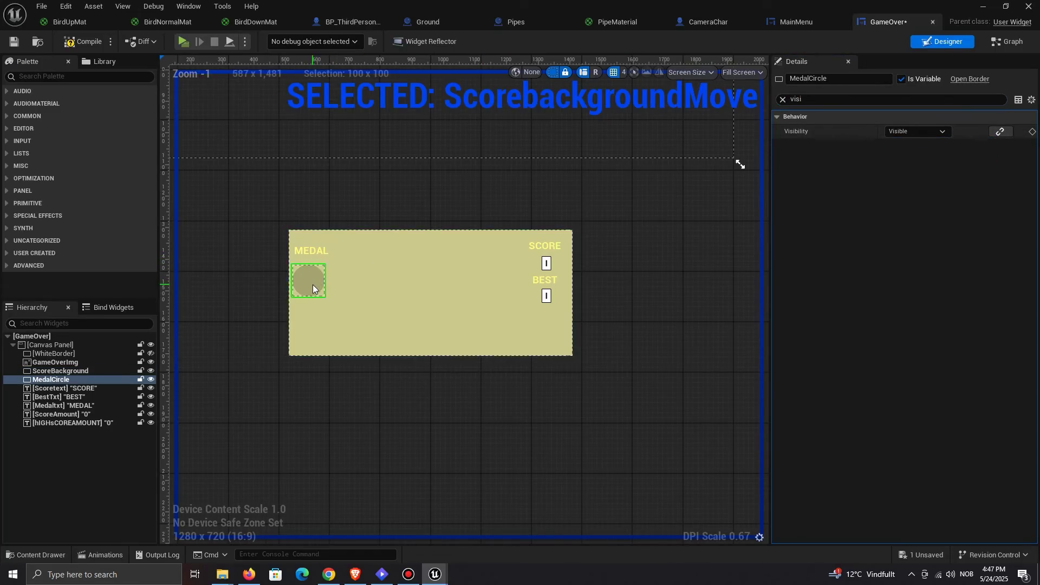
{"action": "left_click", "coordinate": [536, 237]}
{"action": "left_click", "coordinate": [312, 251]}
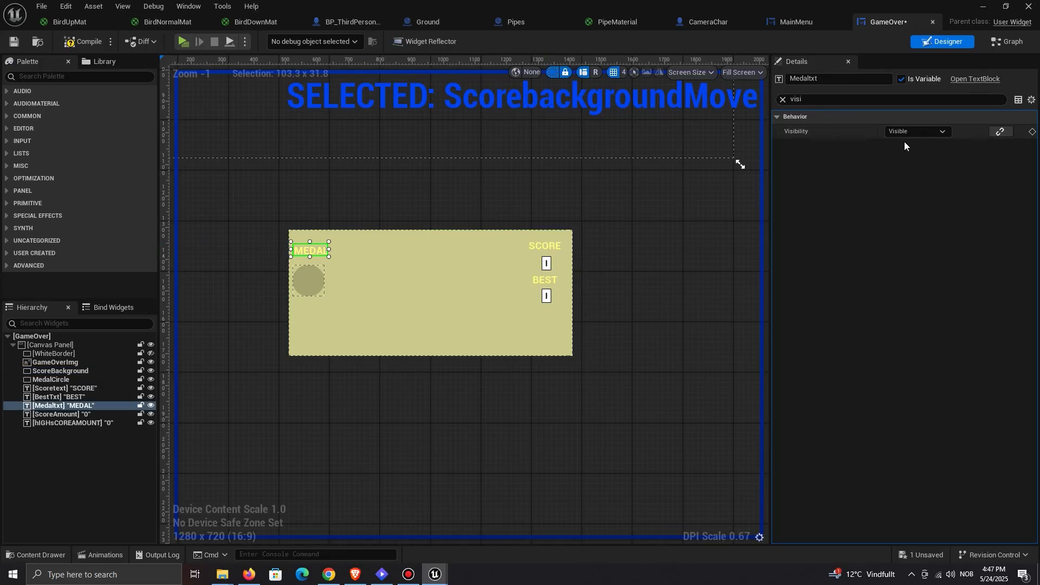
{"action": "left_click", "coordinate": [908, 133]}
{"action": "left_click", "coordinate": [909, 163]}
Step: Set the visibility of the BestTxt label and the hIGHsCOREAMOUNT text to Hidden
{"action": "left_click", "coordinate": [544, 246]}
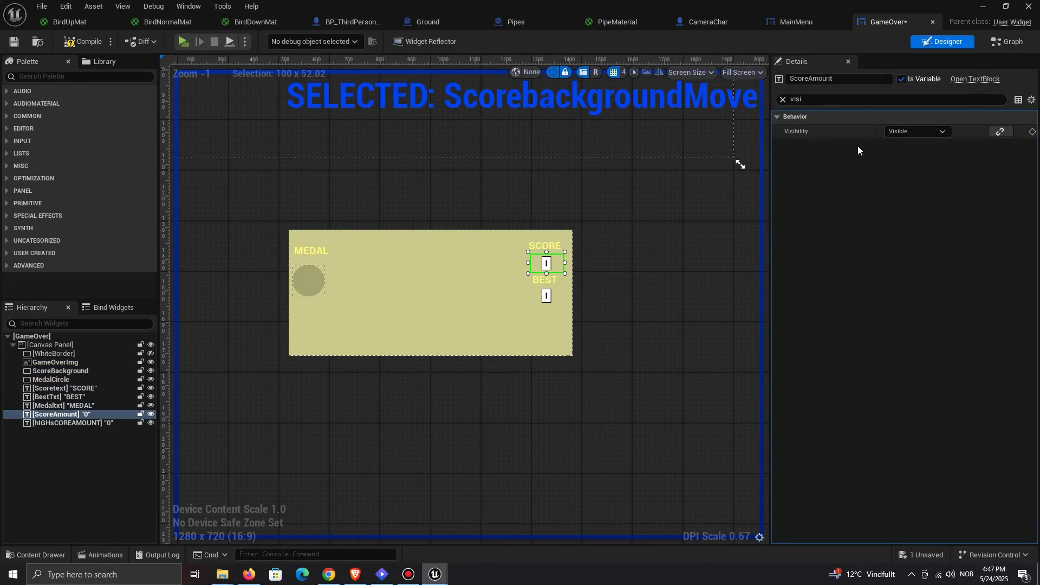
{"action": "left_click", "coordinate": [545, 280]}
{"action": "left_click", "coordinate": [917, 131]}
{"action": "left_click", "coordinate": [916, 163]}
{"action": "left_click", "coordinate": [546, 296]}
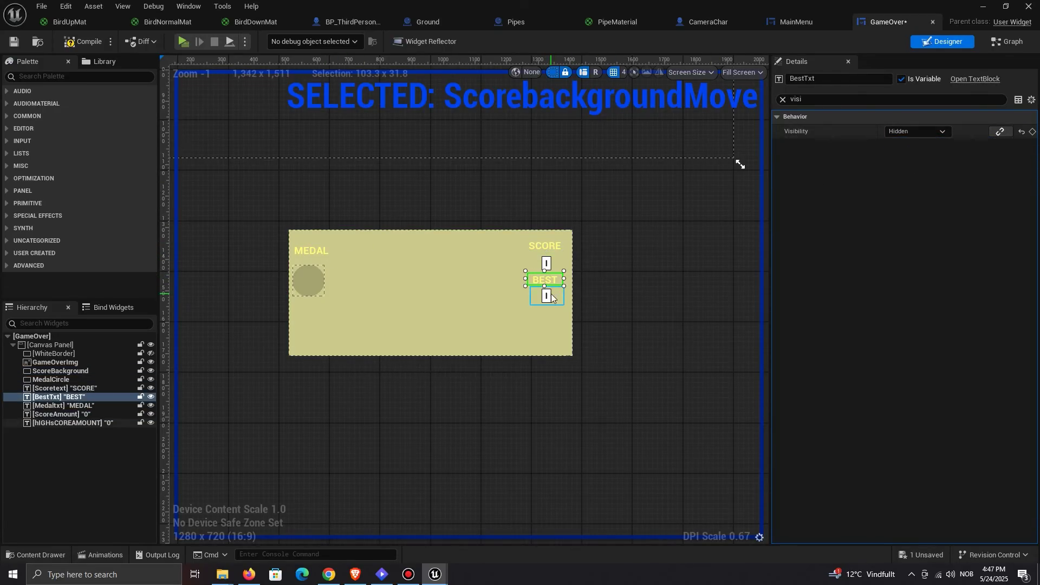
{"action": "left_click", "coordinate": [917, 132]}
{"action": "left_click", "coordinate": [915, 163]}
Step: Connect a hIGHsCOREAMOUNT variable reference to the new Set Visibility node's Target and place it above the node
{"action": "left_click", "coordinate": [999, 43]}
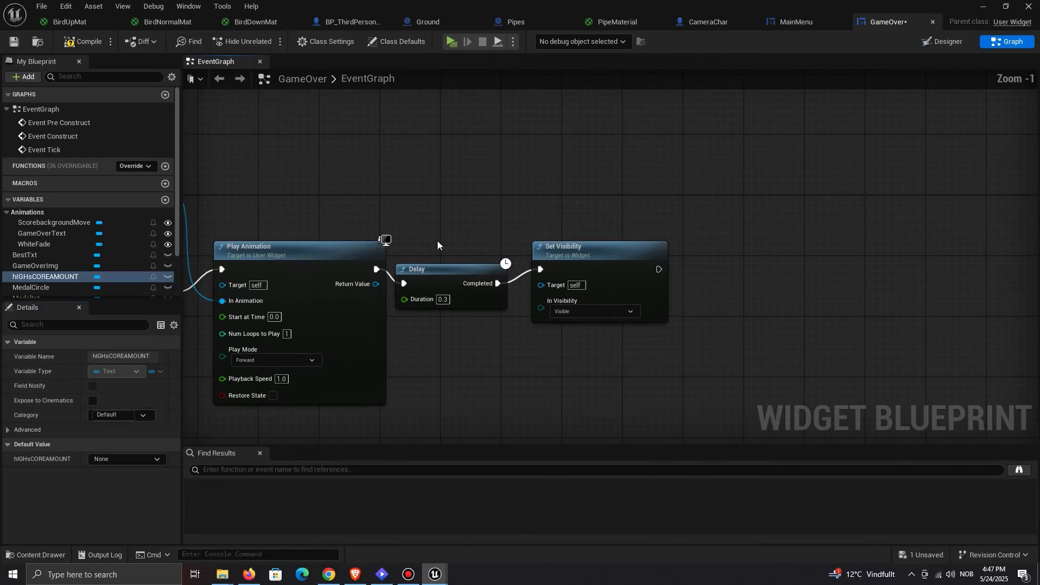
{"action": "left_click_drag", "start_coordinate": [98, 278], "coordinate": [541, 283]}
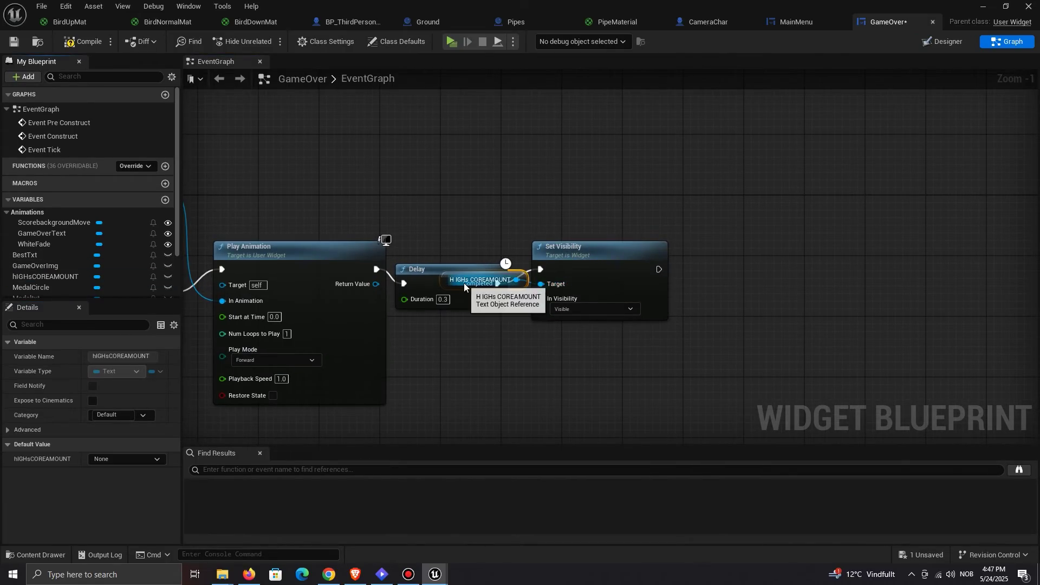
{"action": "left_click_drag", "start_coordinate": [443, 282], "coordinate": [491, 221]}
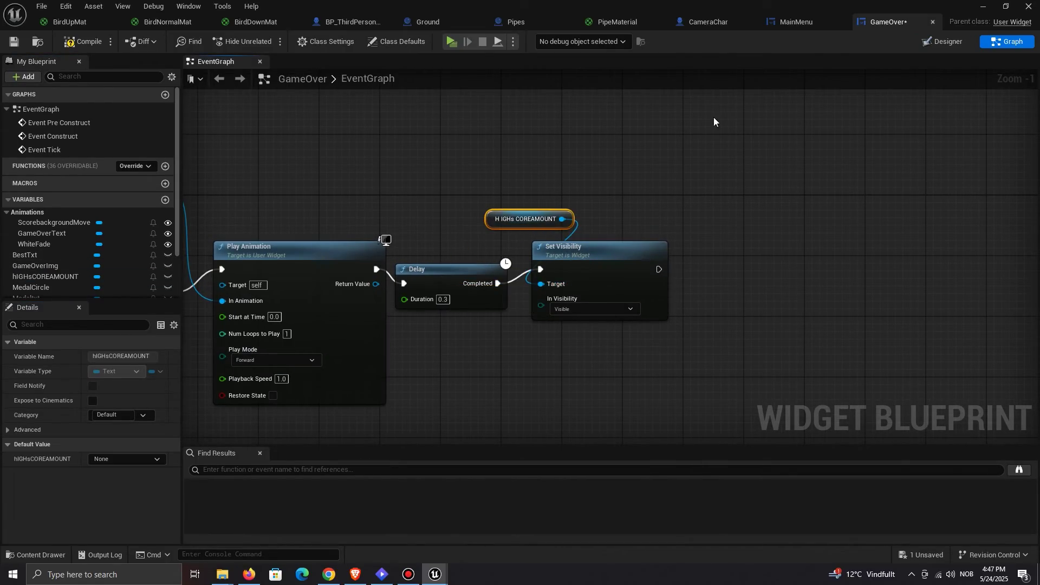
Step: Connect a ScoreBackground variable reference to the Set Visibility node's Target and place it above the hIGHsCOREAMOUNT reference
{"action": "left_click", "coordinate": [945, 41]}
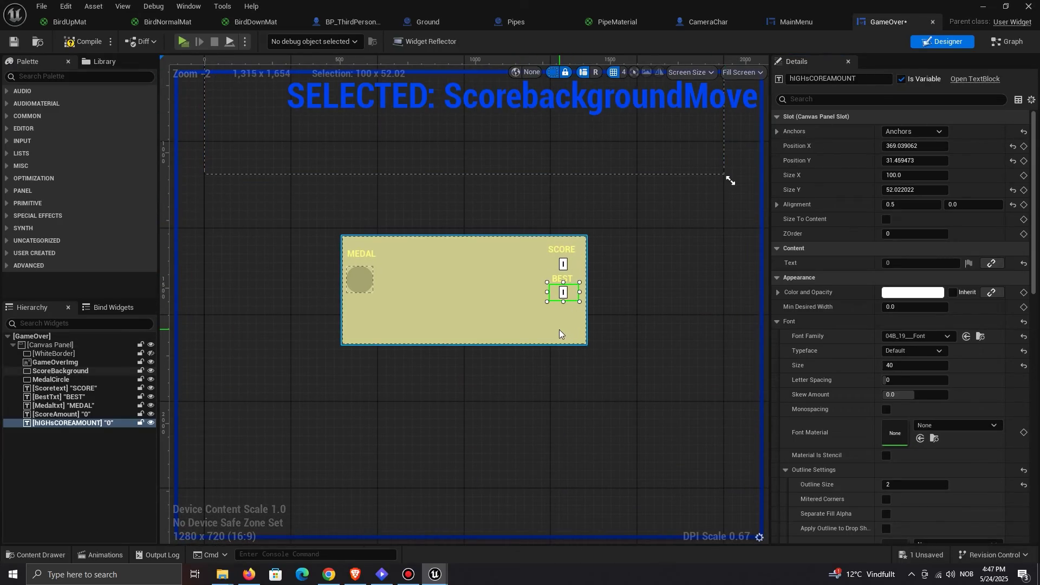
{"action": "left_click", "coordinate": [557, 320]}
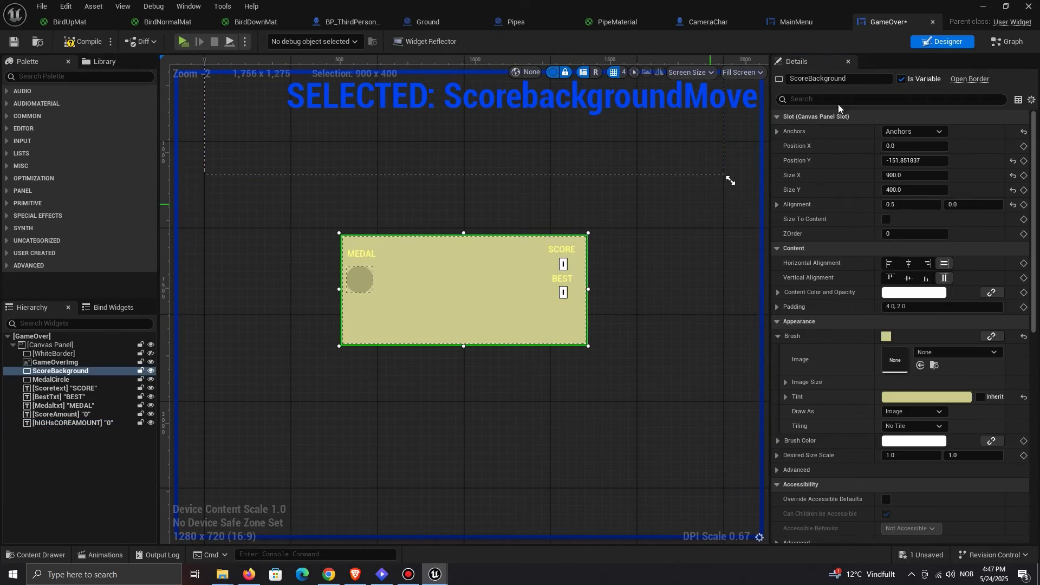
{"action": "left_click", "coordinate": [1006, 43]}
{"action": "left_click_drag", "start_coordinate": [496, 269], "coordinate": [542, 284]}
{"action": "left_click_drag", "start_coordinate": [465, 240], "coordinate": [471, 176]}
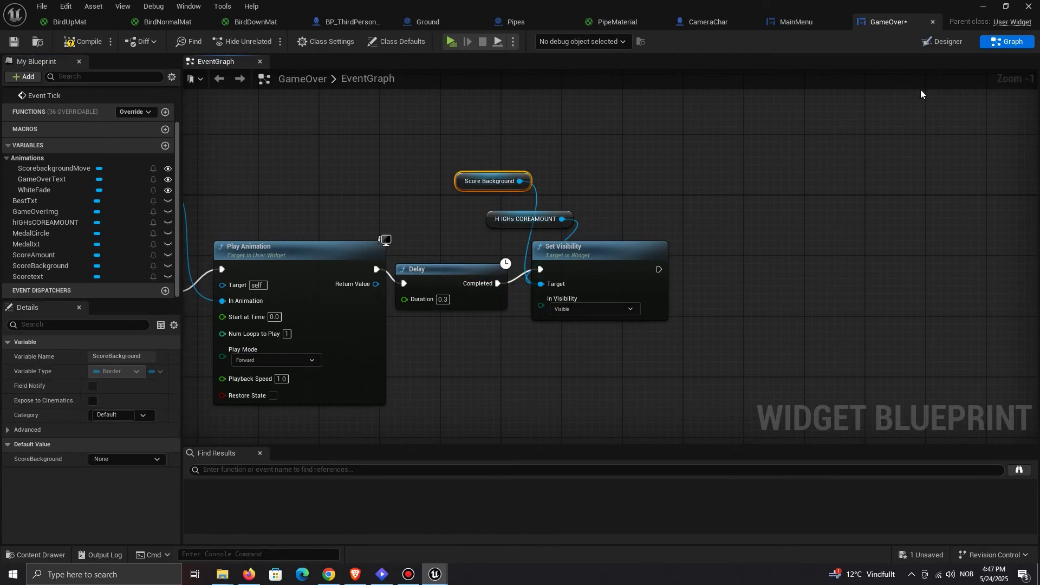
Step: Connect a MedalCircle variable reference to the Set Visibility node's Target and place it above the Score Background reference
{"action": "left_click", "coordinate": [945, 41]}
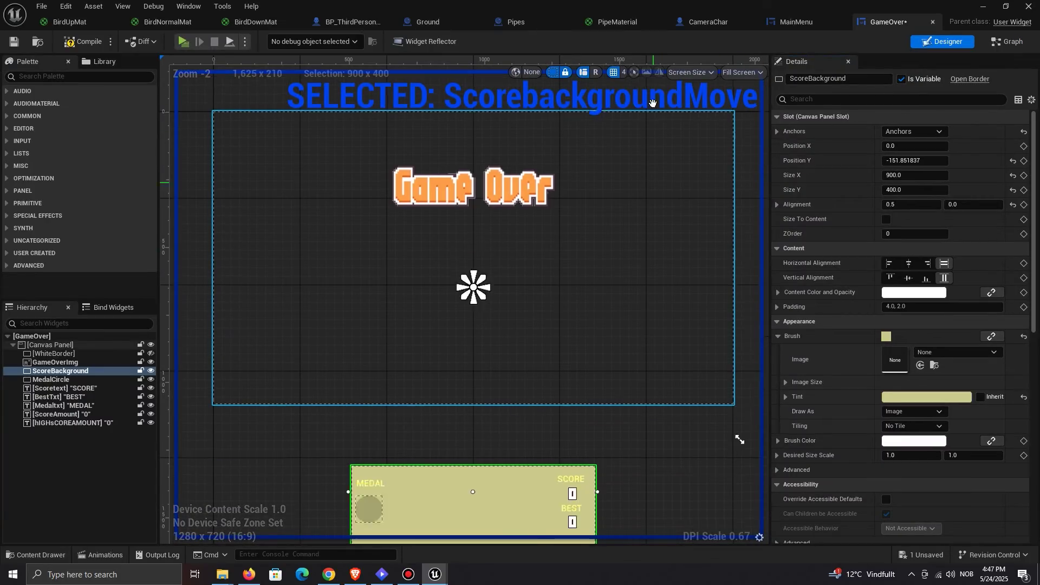
{"action": "left_click", "coordinate": [378, 375]}
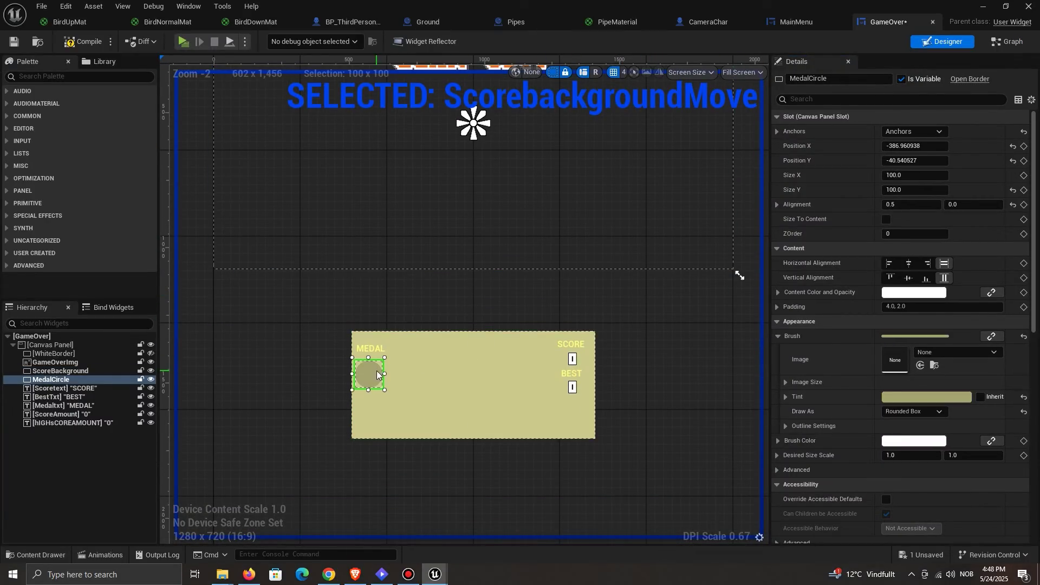
{"action": "left_click", "coordinate": [1000, 44]}
{"action": "left_click_drag", "start_coordinate": [83, 232], "coordinate": [539, 284]}
{"action": "left_click_drag", "start_coordinate": [451, 267], "coordinate": [472, 123]}
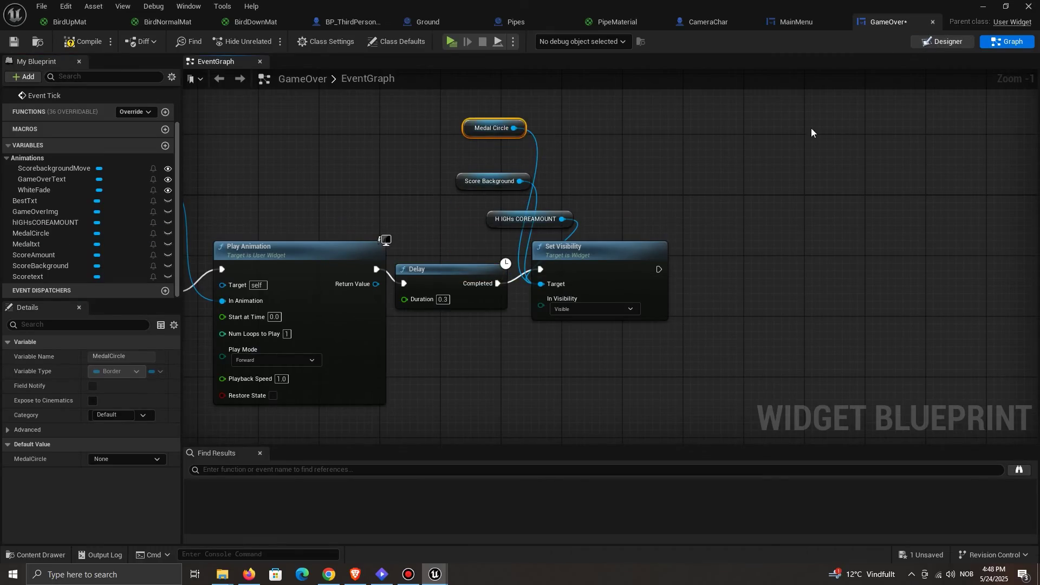
Step: Connect Medaltxt and Scoretext variable references to the Set Visibility node's Target and stack them with the other references
{"action": "left_click", "coordinate": [944, 41]}
{"action": "left_click", "coordinate": [1008, 41]}
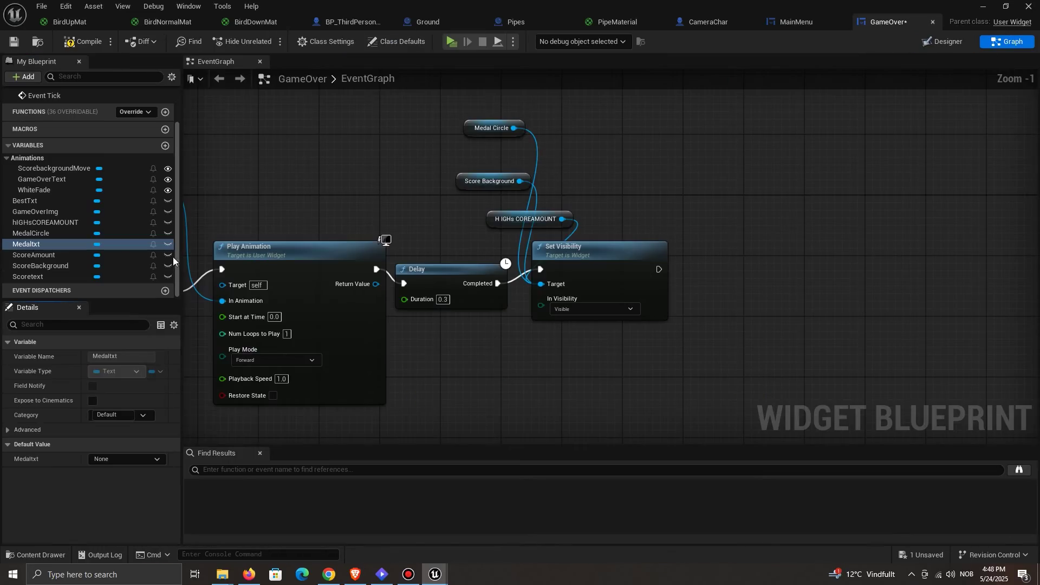
{"action": "left_click_drag", "start_coordinate": [26, 244], "coordinate": [496, 158]}
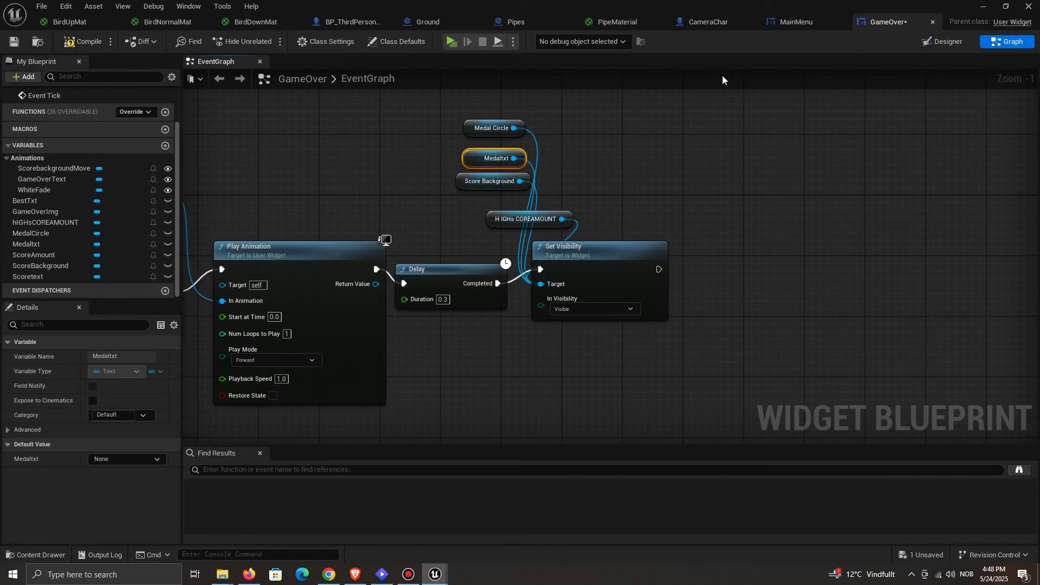
{"action": "left_click", "coordinate": [961, 47]}
{"action": "left_click", "coordinate": [1012, 43]}
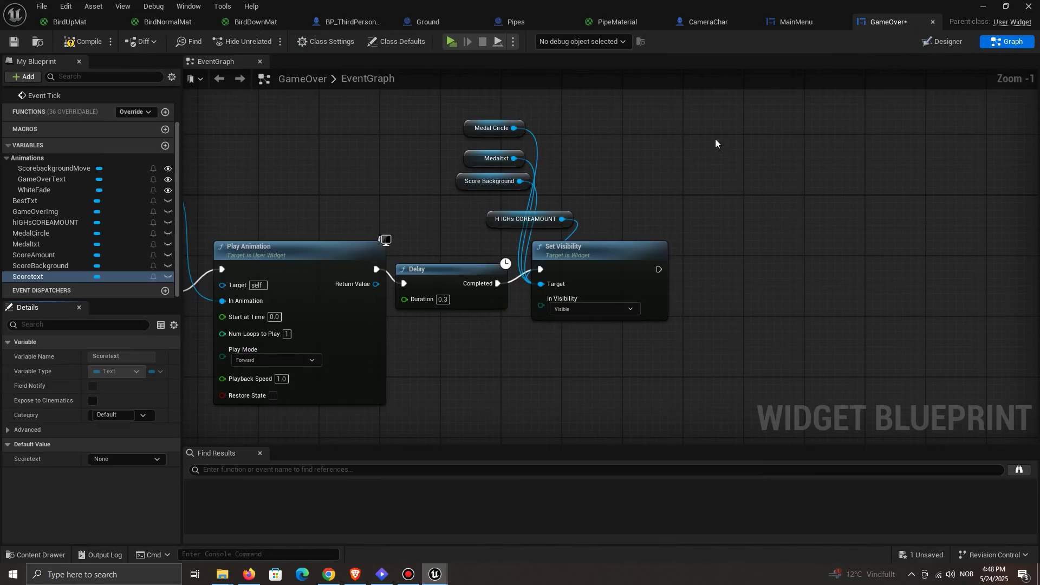
{"action": "left_click_drag", "start_coordinate": [555, 283], "coordinate": [556, 283]}
{"action": "left_click_drag", "start_coordinate": [484, 269], "coordinate": [482, 187]}
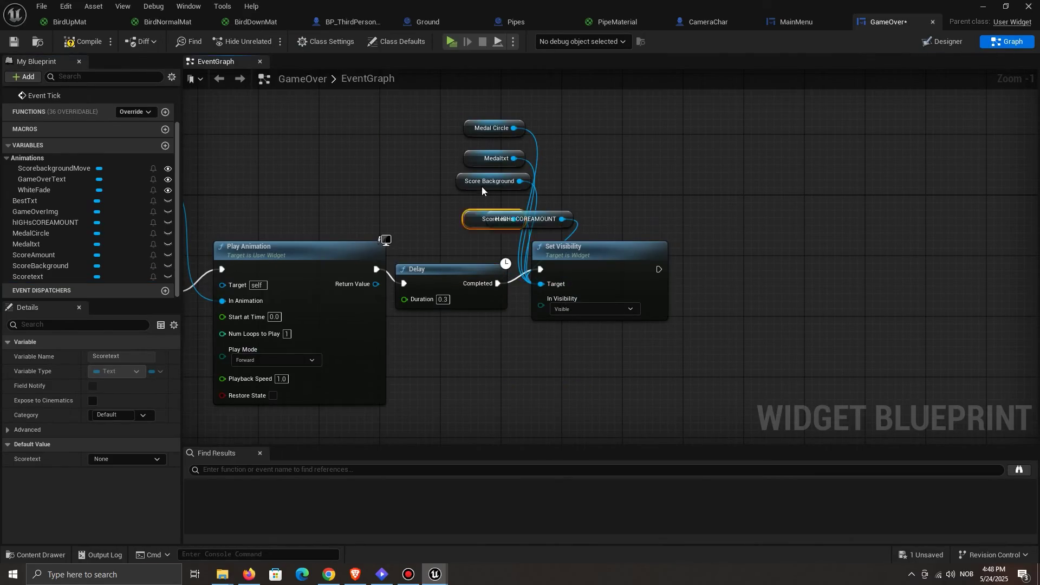
Step: Connect a ScoreAmount variable reference to the Set Visibility node's Target and place it above the Scoretext reference
{"action": "left_click", "coordinate": [927, 41]}
{"action": "right_click_drag", "start_coordinate": [653, 274], "coordinate": [660, 166]}
{"action": "left_click", "coordinate": [587, 347]}
{"action": "left_click", "coordinate": [1005, 42]}
{"action": "left_click_drag", "start_coordinate": [33, 255], "coordinate": [540, 344]}
{"action": "left_click_drag", "start_coordinate": [447, 338], "coordinate": [475, 163]}
Step: Connect a BestTxt variable reference to the Set Visibility node's Target and place it above the Score Amount reference
{"action": "left_click", "coordinate": [944, 42]}
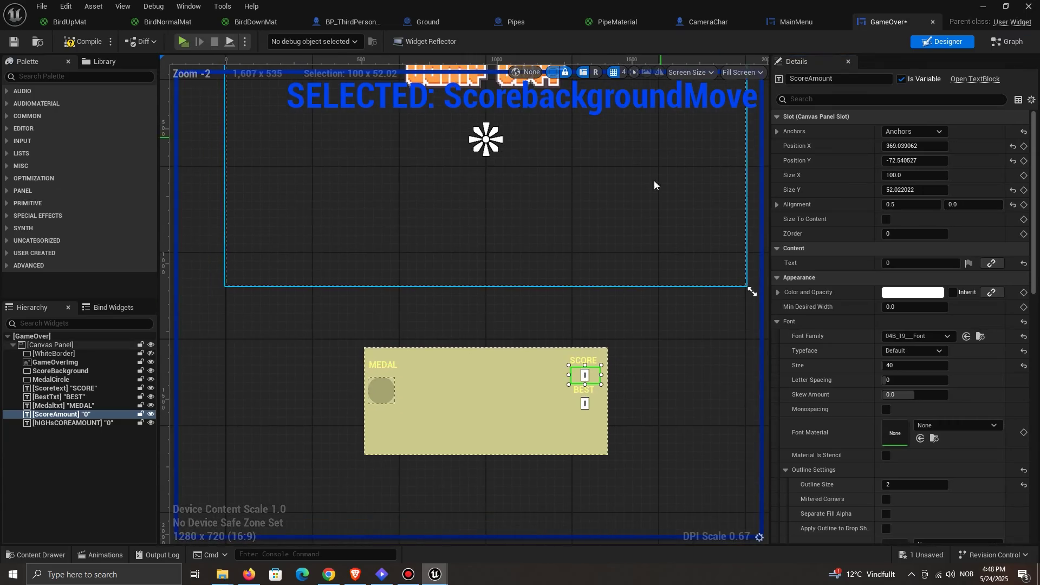
{"action": "left_click", "coordinate": [33, 397]}
{"action": "left_click", "coordinate": [1007, 41]}
{"action": "left_click_drag", "start_coordinate": [58, 203], "coordinate": [482, 129]}
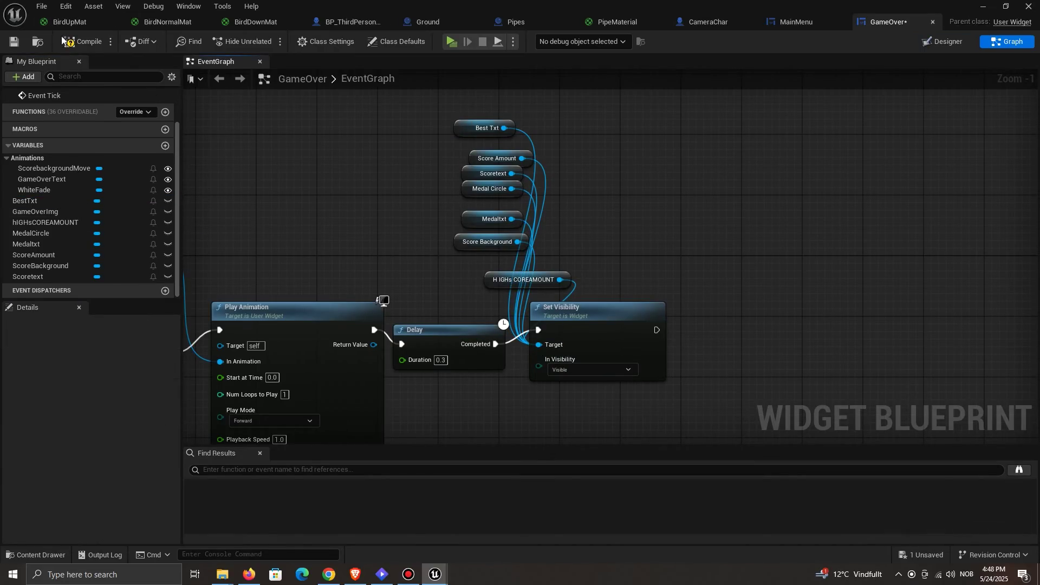
Step: Add a Play Animation node for the ScorebackgroundMove animation and run it after the Set Visibility node
{"action": "right_click_drag", "start_coordinate": [705, 323], "coordinate": [523, 248]}
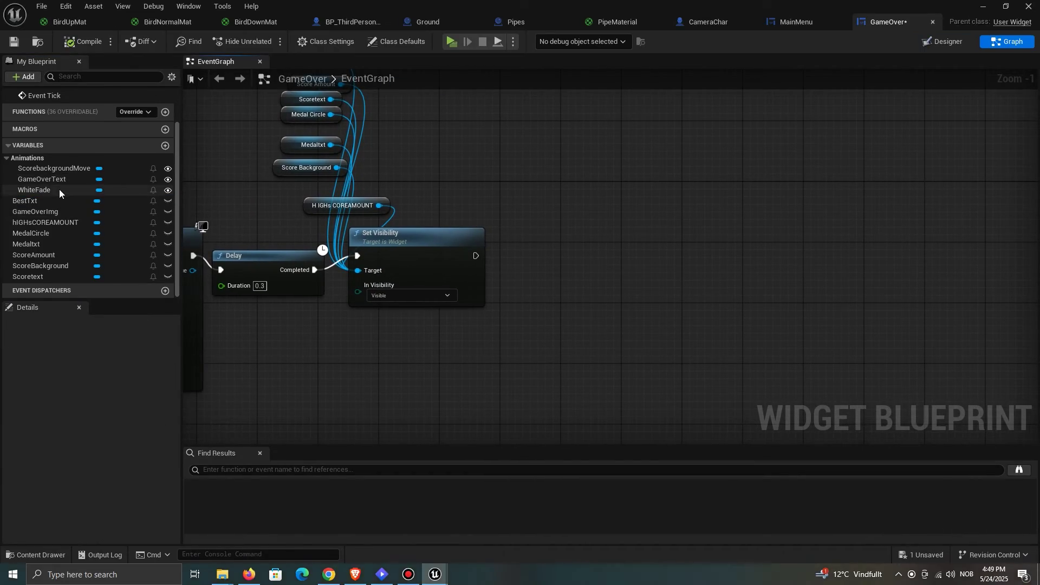
{"action": "left_click_drag", "start_coordinate": [60, 169], "coordinate": [463, 170]}
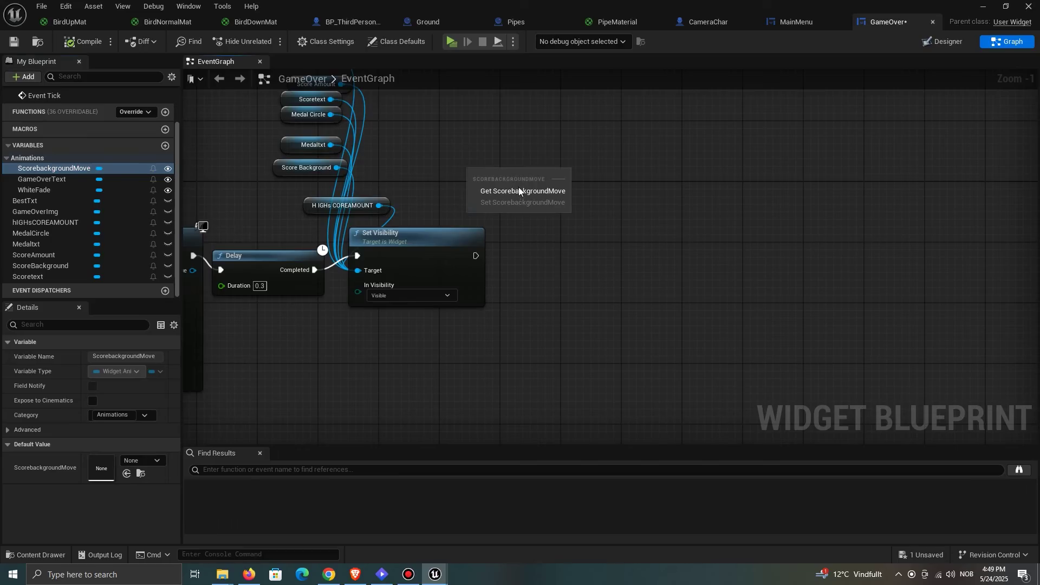
{"action": "left_click_drag", "start_coordinate": [541, 175], "coordinate": [584, 217]}
{"action": "type", "text": "øp"}
{"action": "key", "text": "BackSpace"}
{"action": "key", "text": "BackSpace"}
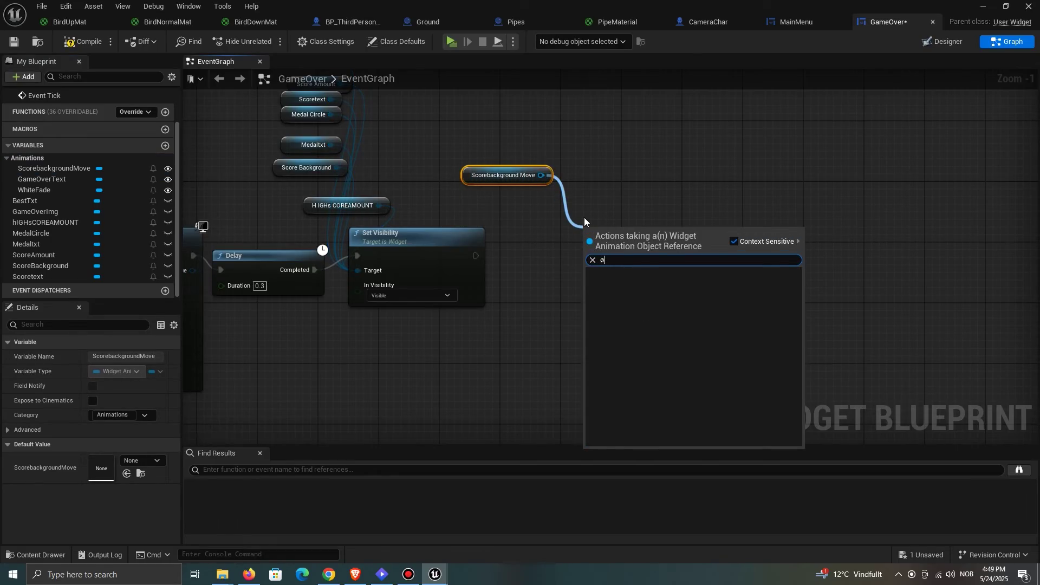
{"action": "type", "text": "play anim"}
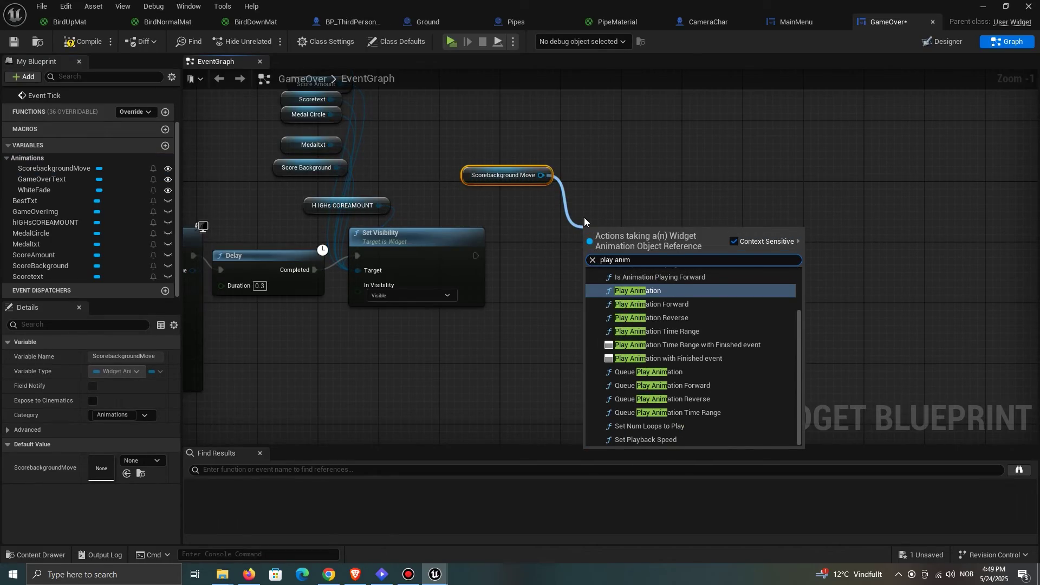
{"action": "left_click", "coordinate": [649, 291]}
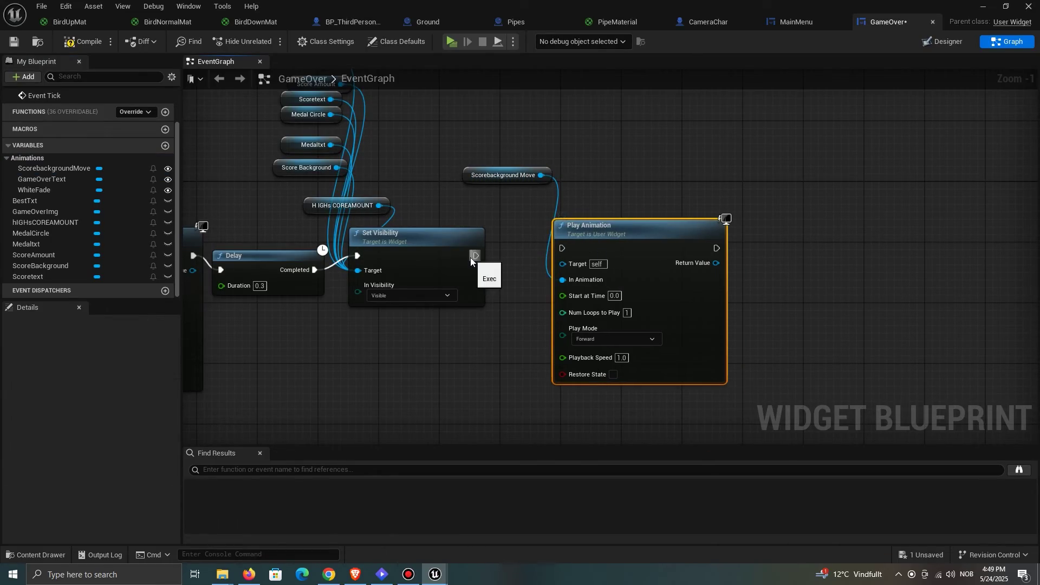
{"action": "left_click_drag", "start_coordinate": [475, 255], "coordinate": [564, 248]}
Step: Switch to the Flappy Bird game in the browser, snip its pause button with Snipping Tool and save it as pauseimg
{"action": "key", "text": "alt+Tab"}
{"action": "key", "text": "super"}
{"action": "type", "text": "ut"}
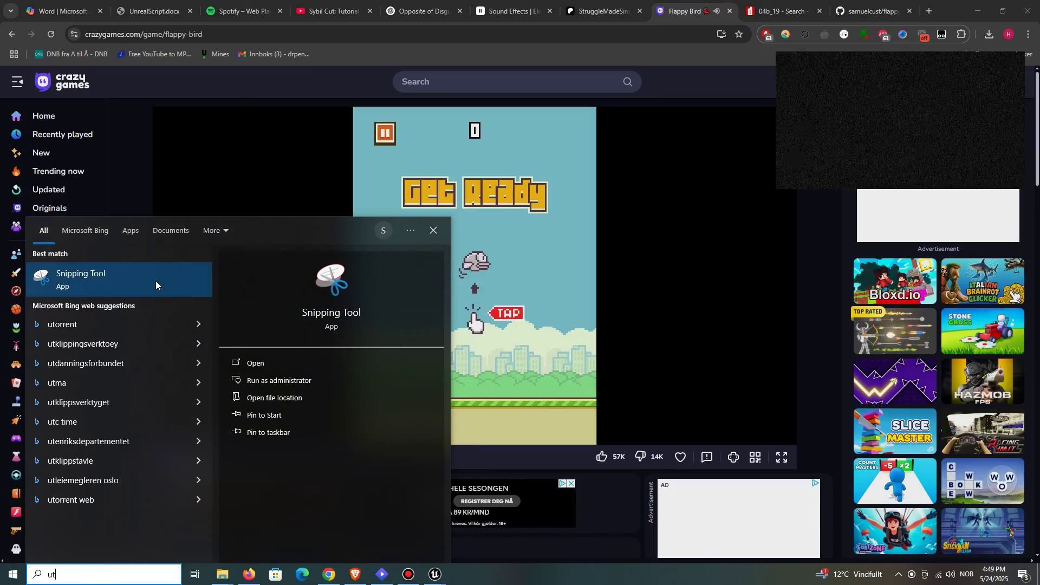
{"action": "left_click", "coordinate": [155, 281]}
{"action": "left_click", "coordinate": [31, 291]}
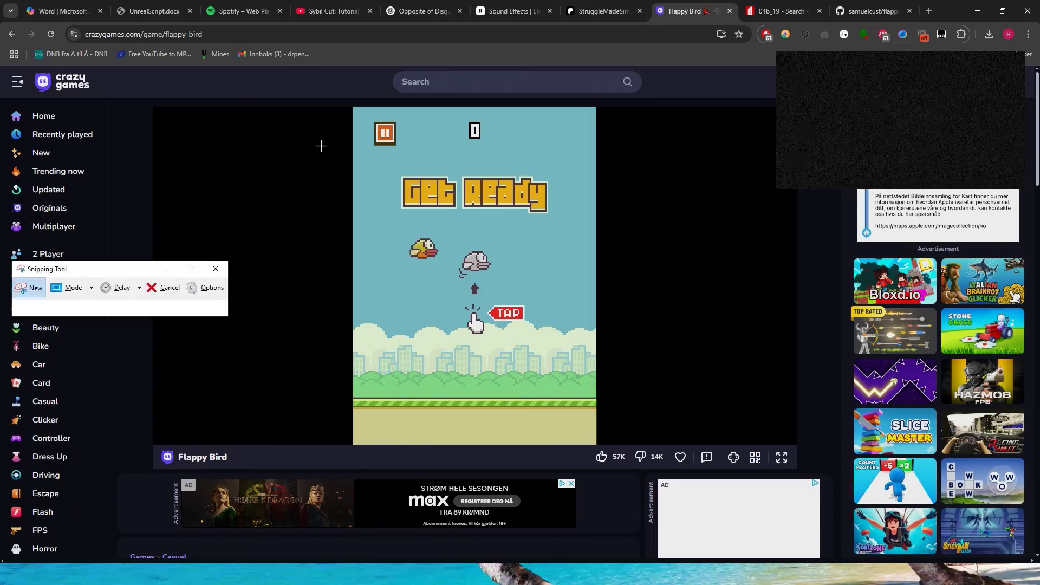
{"action": "left_click_drag", "start_coordinate": [374, 122], "coordinate": [395, 143]}
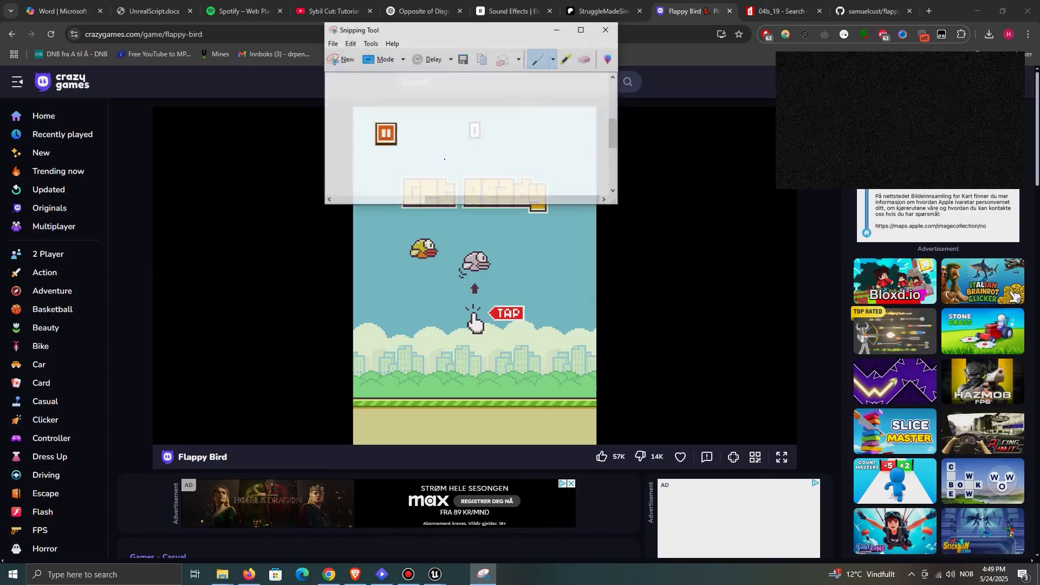
{"action": "left_click", "coordinate": [609, 28]}
Step: Import the pauseimg picture from the desktop into the sprites folder of the Unreal project
{"action": "key", "text": "super+d"}
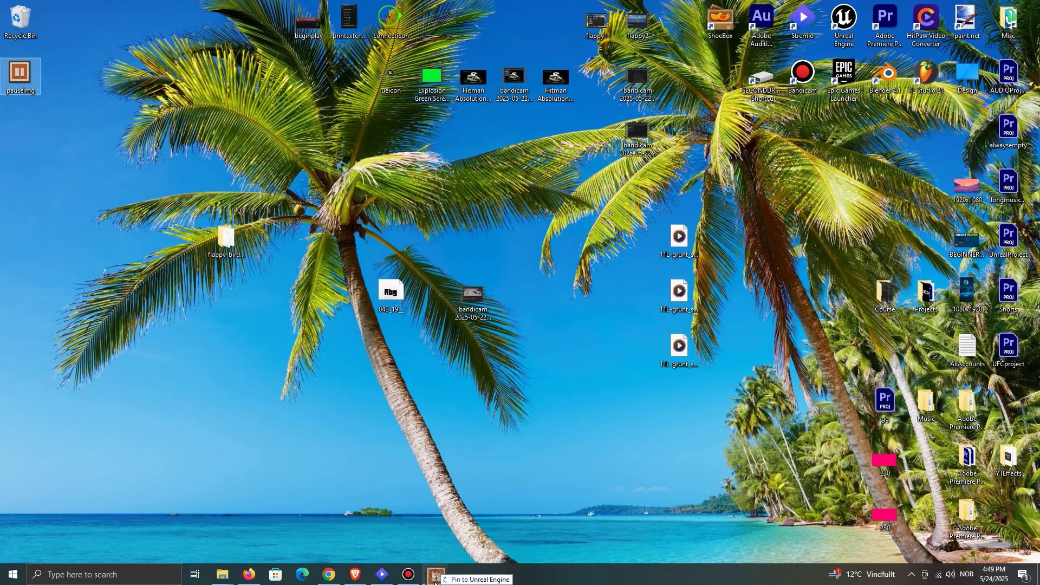
{"action": "left_click_drag", "start_coordinate": [435, 583], "coordinate": [251, 510]}
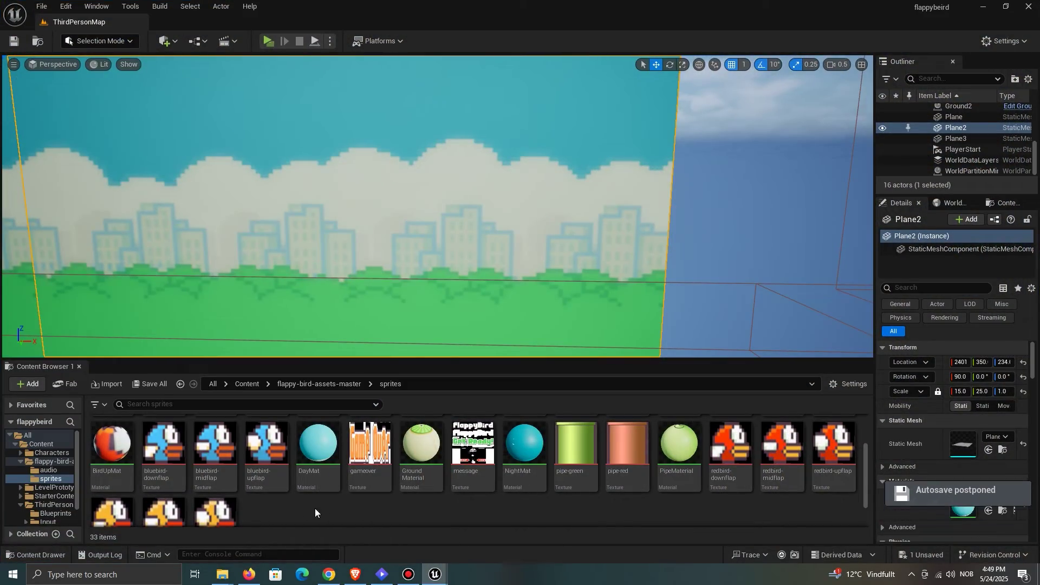
{"action": "scroll", "coordinate": [391, 500], "scroll_direction": "down", "scroll_amount": 2}
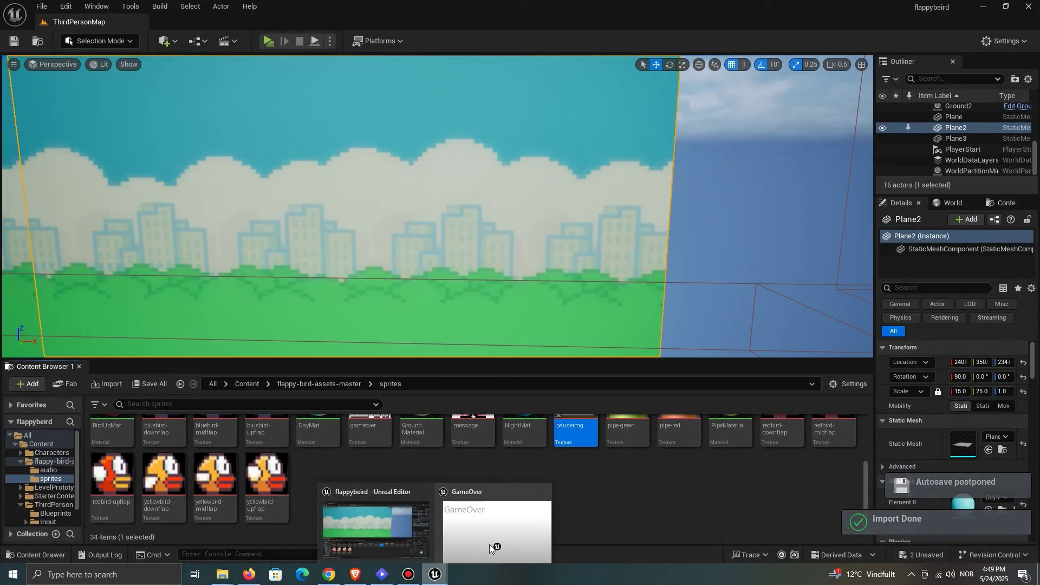
Step: Add a Button to the MainMenu widget's canvas and enlarge it to about 147 by 103
{"action": "left_click", "coordinate": [493, 536]}
{"action": "left_click", "coordinate": [795, 22]}
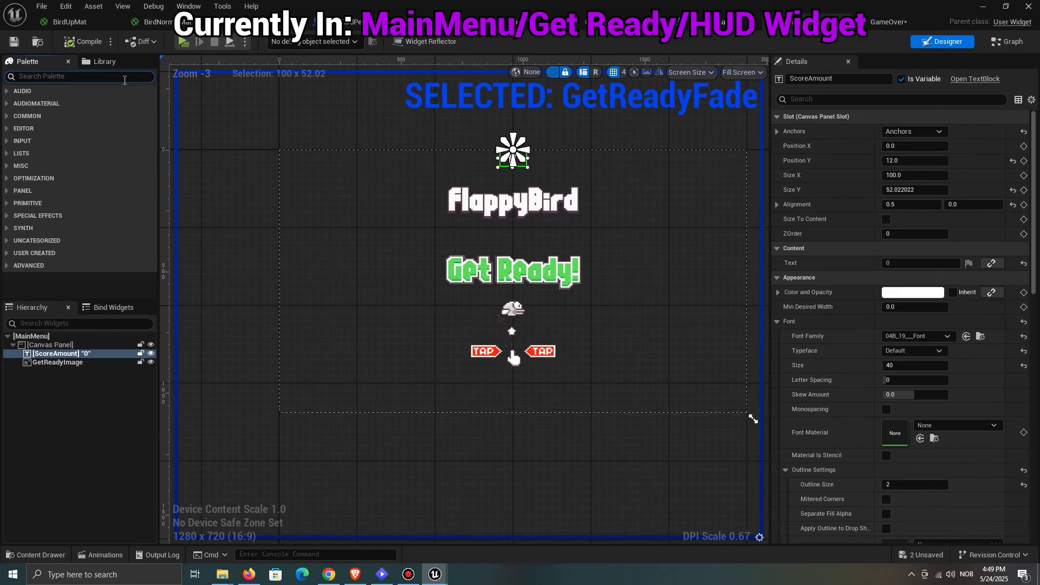
{"action": "left_click_drag", "start_coordinate": [59, 129], "coordinate": [76, 370]}
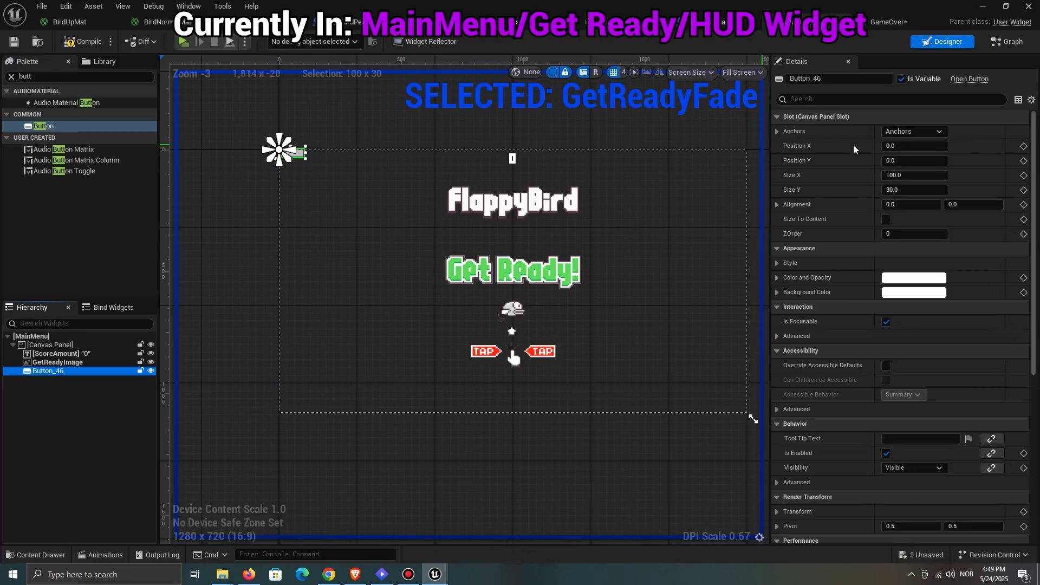
{"action": "left_click", "coordinate": [911, 131]}
{"action": "left_click", "coordinate": [431, 164]}
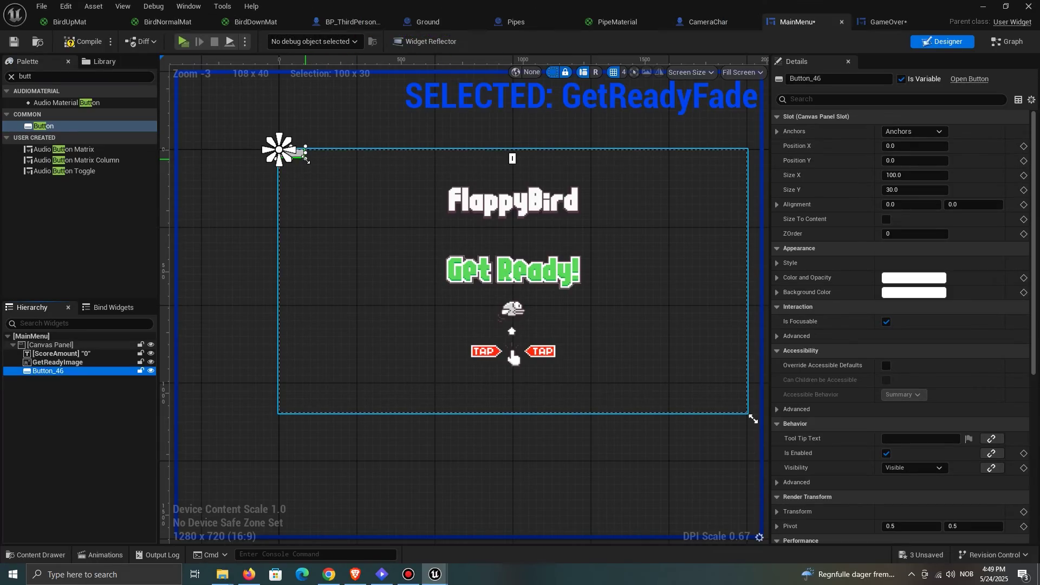
{"action": "left_click_drag", "start_coordinate": [317, 176], "coordinate": [319, 179]}
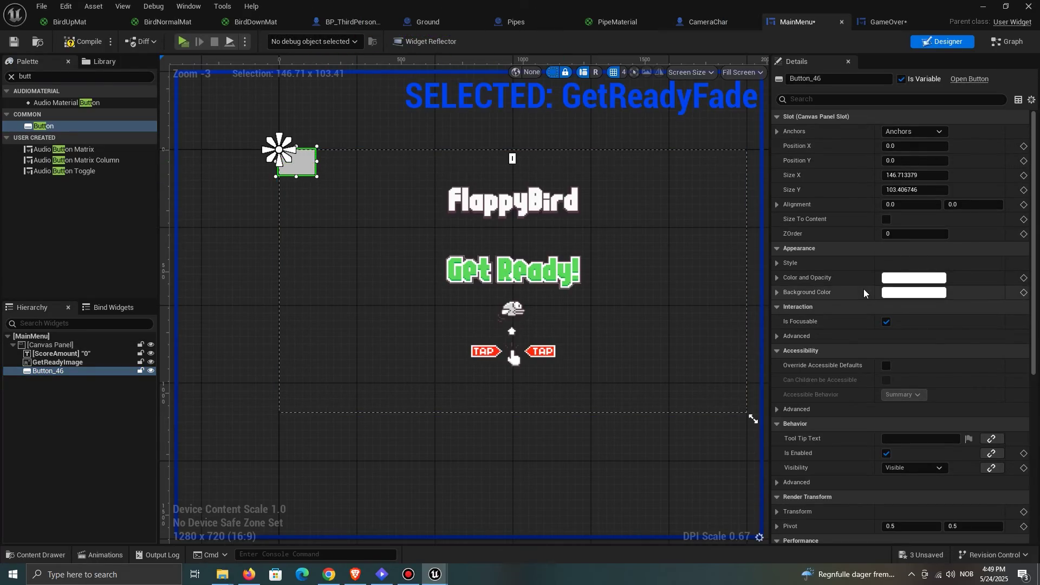
Step: Set the button's Normal style image to the pauseimg texture
{"action": "left_click", "coordinate": [789, 265]}
{"action": "left_click", "coordinate": [786, 278]}
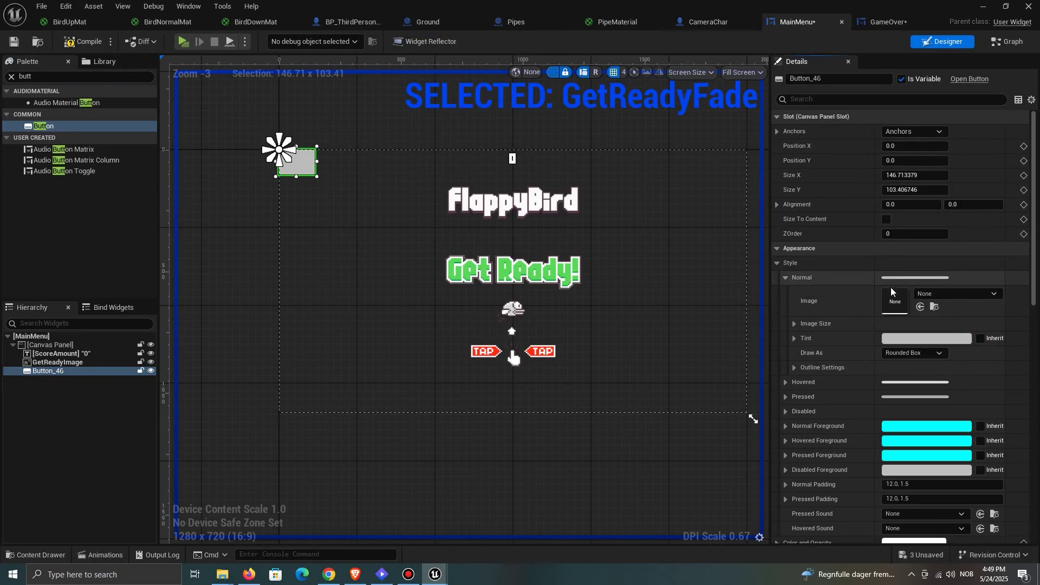
{"action": "left_click", "coordinate": [930, 294]}
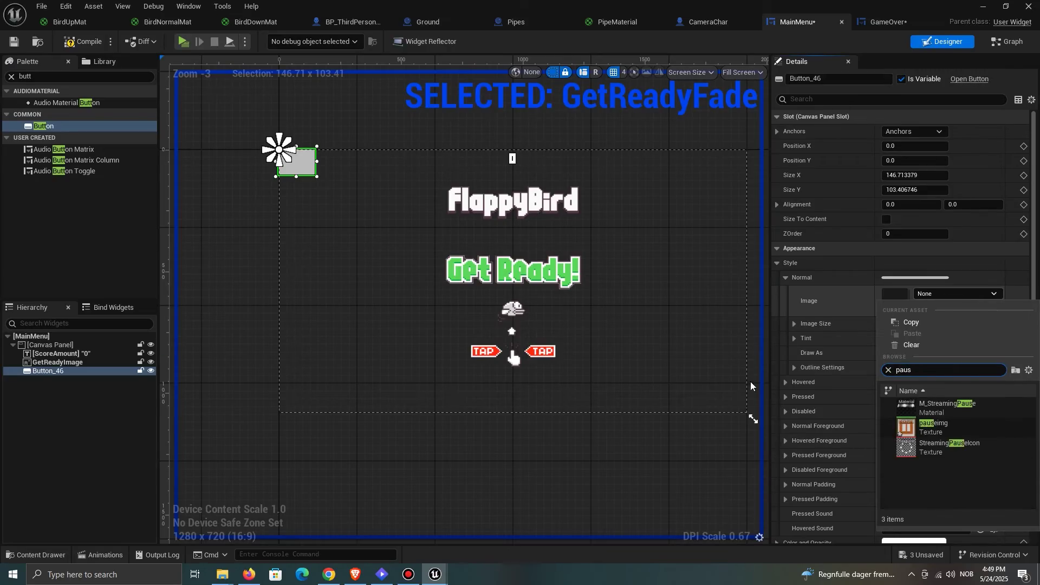
{"action": "left_click", "coordinate": [921, 411]}
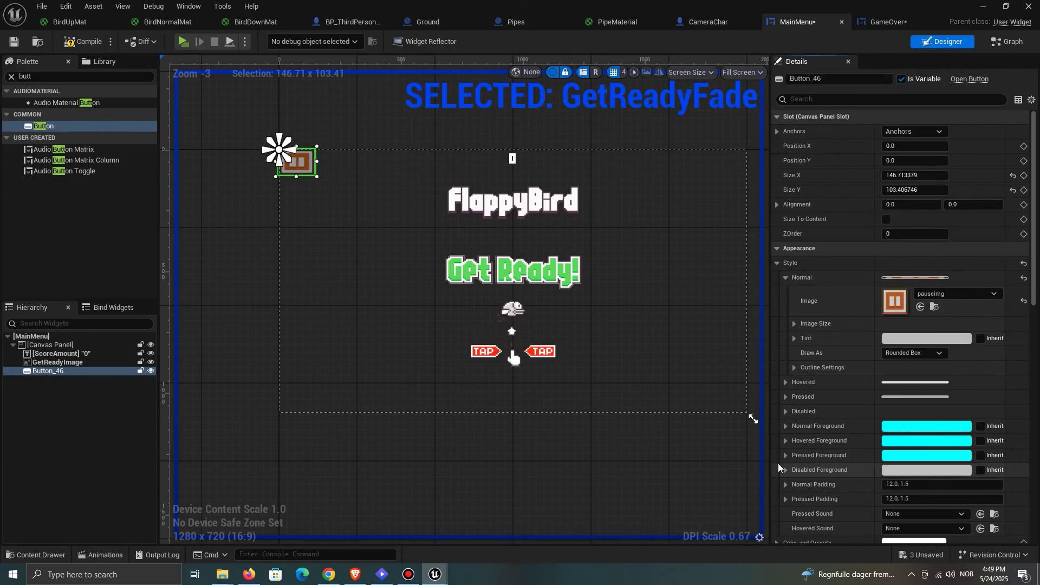
Step: Set the pause button's size to 70 by 70 and move it to about X 16, Y 12
{"action": "type", "text": "70"}
{"action": "key", "text": "Return"}
{"action": "scroll", "coordinate": [319, 148], "scroll_direction": "up", "scroll_amount": 6}
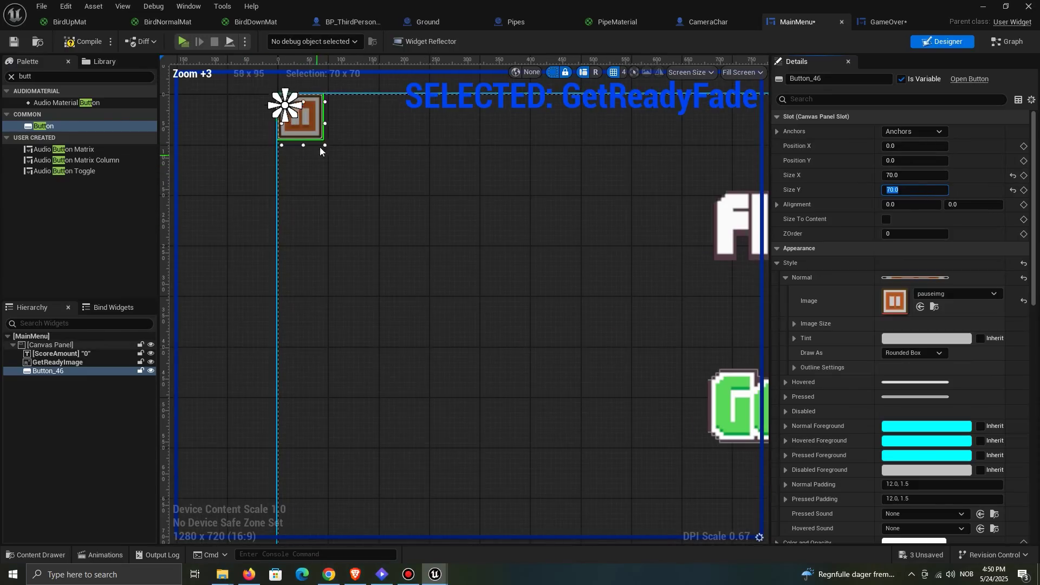
{"action": "left_click_drag", "start_coordinate": [320, 147], "coordinate": [324, 132]}
Step: Set the Normal style tint of the pause button to full white
{"action": "left_click", "coordinate": [951, 340]}
{"action": "left_click", "coordinate": [867, 315]}
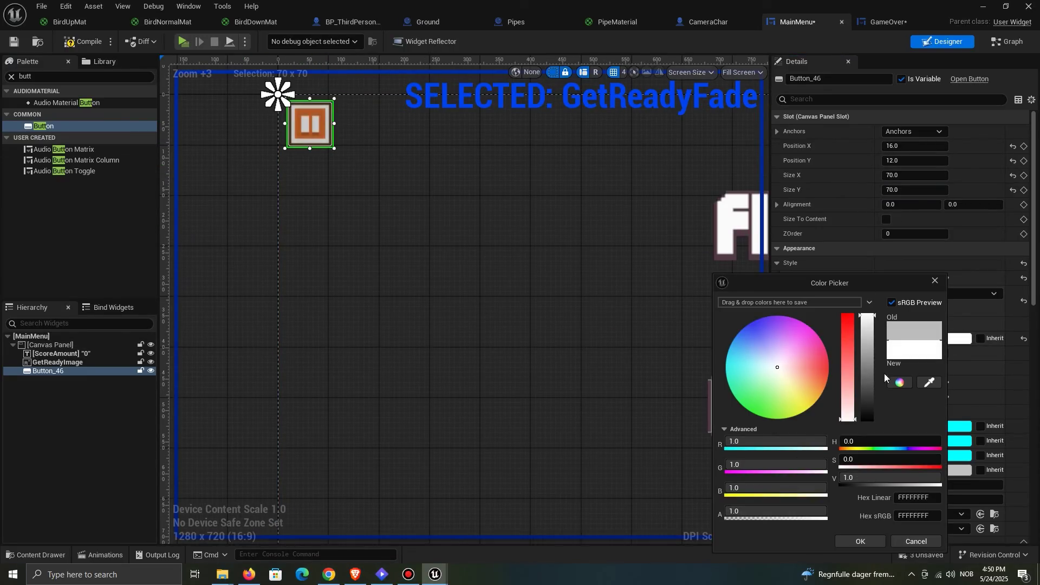
{"action": "left_click", "coordinate": [865, 542]}
{"action": "left_click", "coordinate": [854, 277]}
Step: Set the pause button's Hovered style image to pauseimg and its tint to full white
{"action": "left_click", "coordinate": [859, 292]}
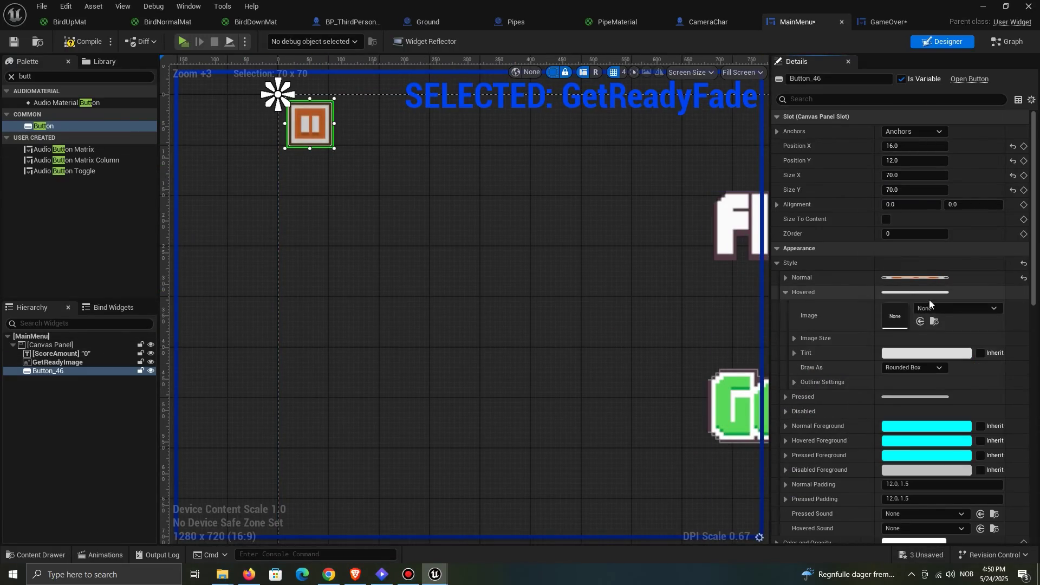
{"action": "left_click", "coordinate": [941, 306]}
{"action": "type", "text": "pause"}
{"action": "left_click", "coordinate": [958, 437]}
{"action": "left_click", "coordinate": [960, 355]}
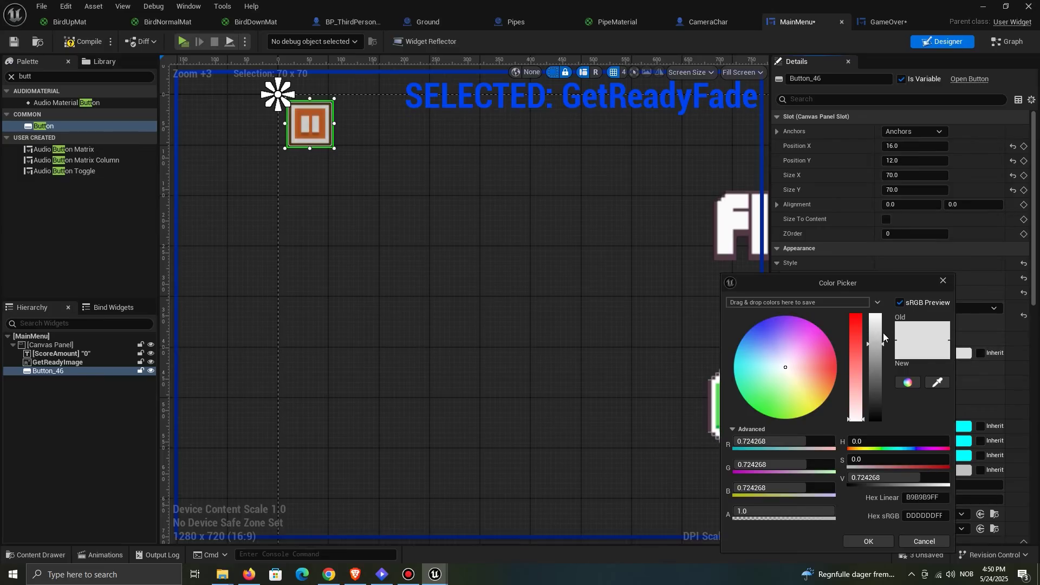
{"action": "left_click_drag", "start_coordinate": [884, 336], "coordinate": [875, 315]}
{"action": "left_click", "coordinate": [868, 542]}
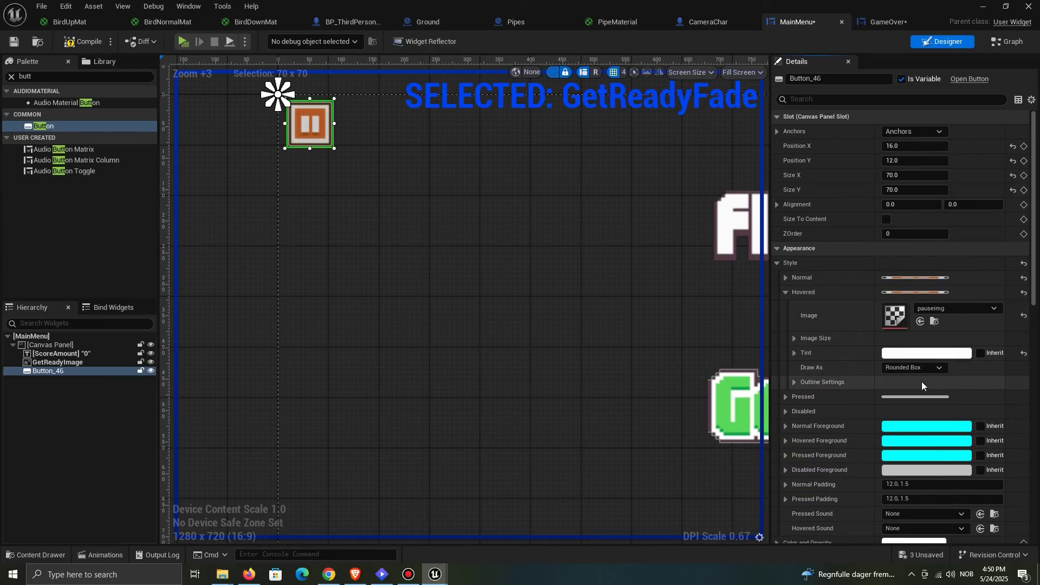
Step: Set the pause button's Pressed style image to pauseimg
{"action": "left_click", "coordinate": [785, 291]}
{"action": "left_click", "coordinate": [785, 307]}
{"action": "left_click", "coordinate": [941, 323]}
{"action": "type", "text": "pause"}
{"action": "left_click", "coordinate": [955, 440]}
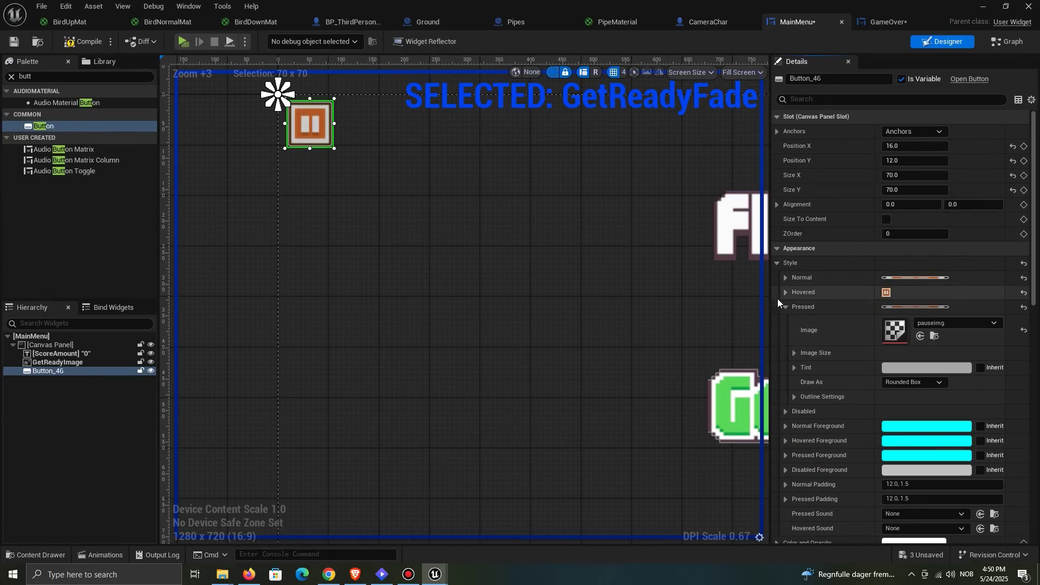
{"action": "left_click", "coordinate": [786, 307]}
Step: Change the pause button's Normal style to draw as Image
{"action": "left_click", "coordinate": [785, 277]}
{"action": "left_click", "coordinate": [917, 353]}
{"action": "left_click", "coordinate": [907, 396]}
{"action": "left_click", "coordinate": [623, 269]}
{"action": "scroll", "coordinate": [558, 263], "scroll_direction": "down", "scroll_amount": 2}
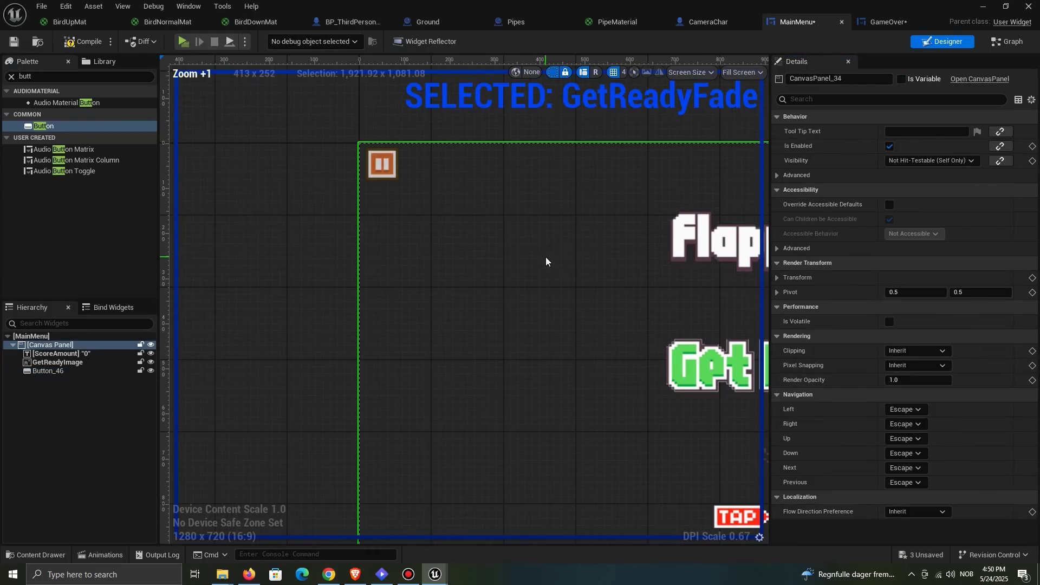
{"action": "scroll", "coordinate": [546, 263], "scroll_direction": "down", "scroll_amount": 2}
{"action": "right_click_drag", "start_coordinate": [546, 263], "coordinate": [412, 235]}
Step: Add an On Pressed event for the pause button
{"action": "left_click", "coordinate": [296, 168]}
{"action": "left_click_drag", "start_coordinate": [1035, 193], "coordinate": [1033, 439]}
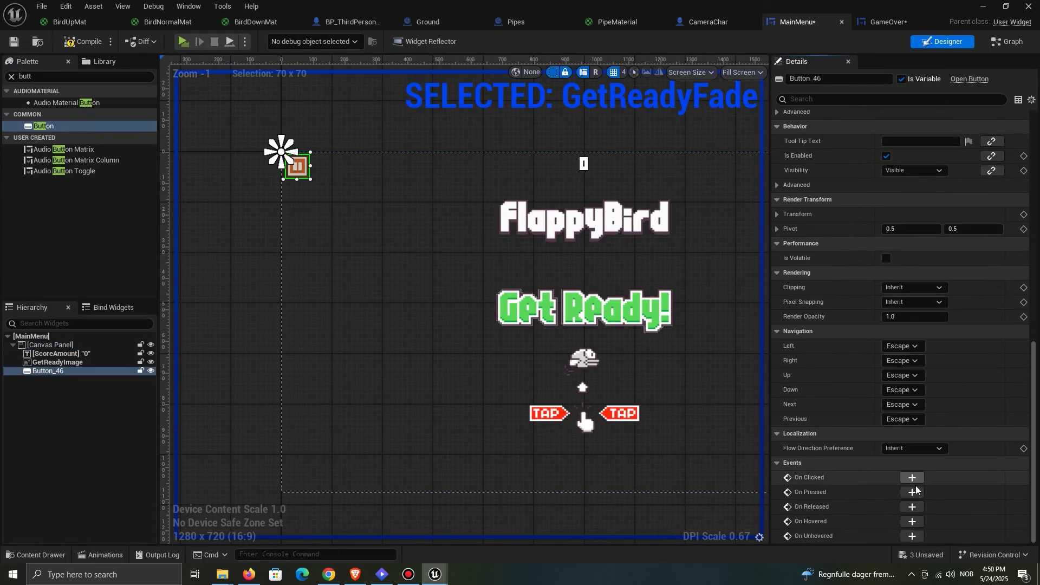
{"action": "left_click", "coordinate": [913, 492]}
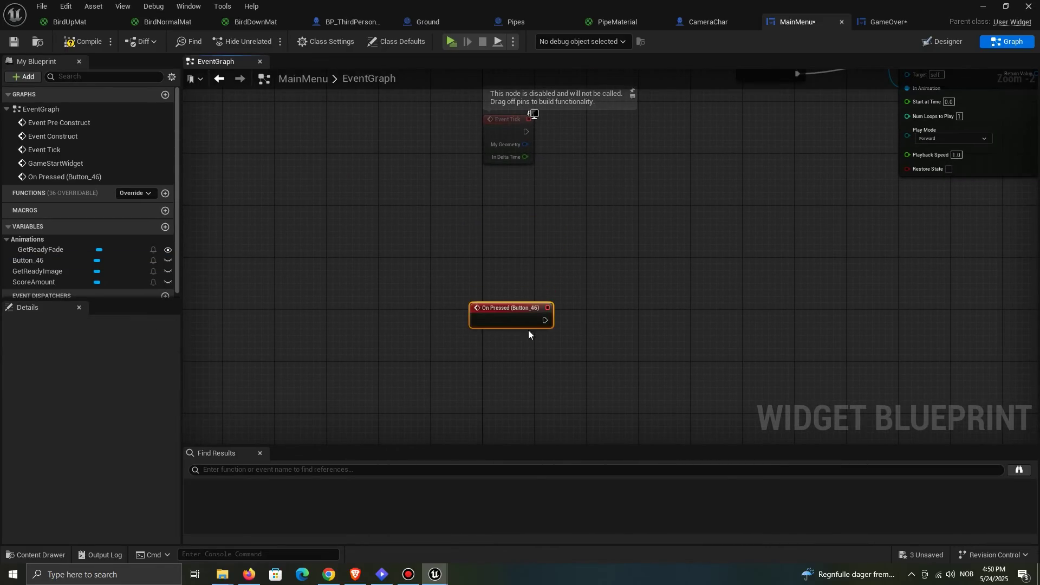
Step: Rename the pause button widget to PauseButton and return to the event graph
{"action": "left_click", "coordinate": [942, 42]}
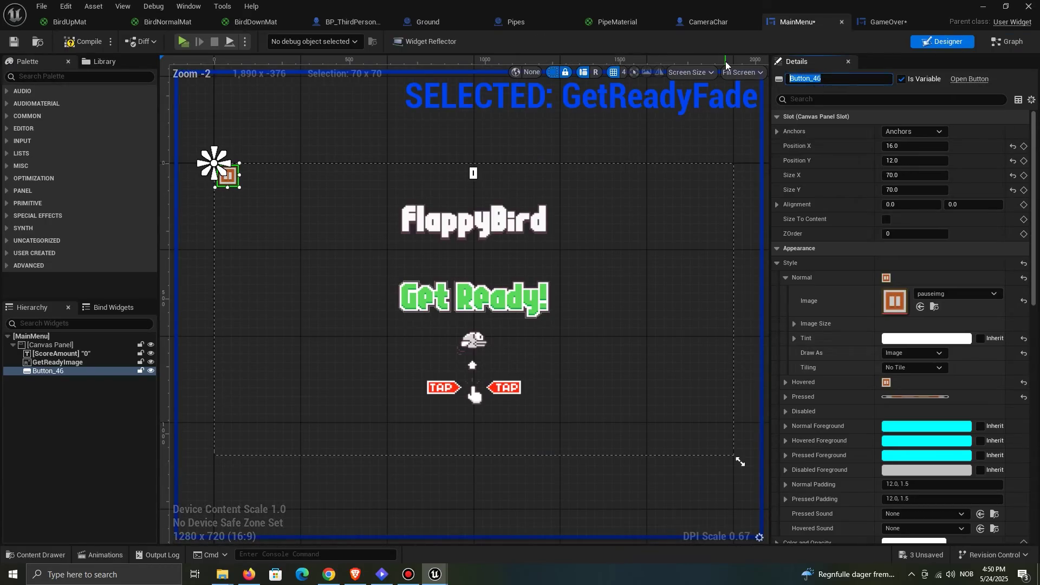
{"action": "type", "text": "PauseButton"}
{"action": "key", "text": "Return"}
{"action": "left_click", "coordinate": [1008, 42]}
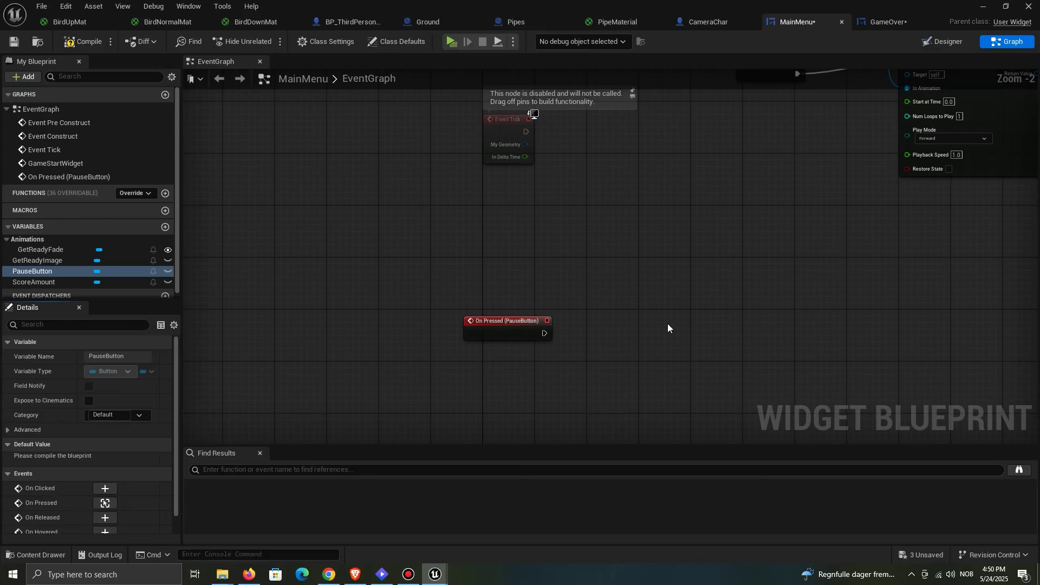
Step: Connect a Flip Flop node to the PauseButton's On Pressed event
{"action": "right_click_drag", "start_coordinate": [668, 323], "coordinate": [602, 251]}
{"action": "left_click_drag", "start_coordinate": [481, 259], "coordinate": [544, 252]}
{"action": "type", "text": "flip flop"}
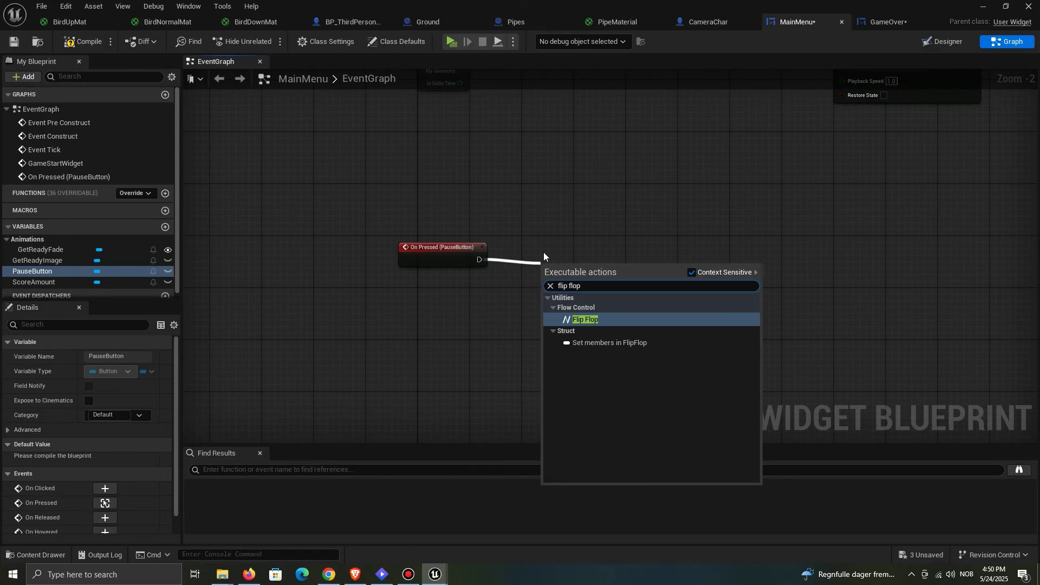
{"action": "left_click", "coordinate": [596, 319]}
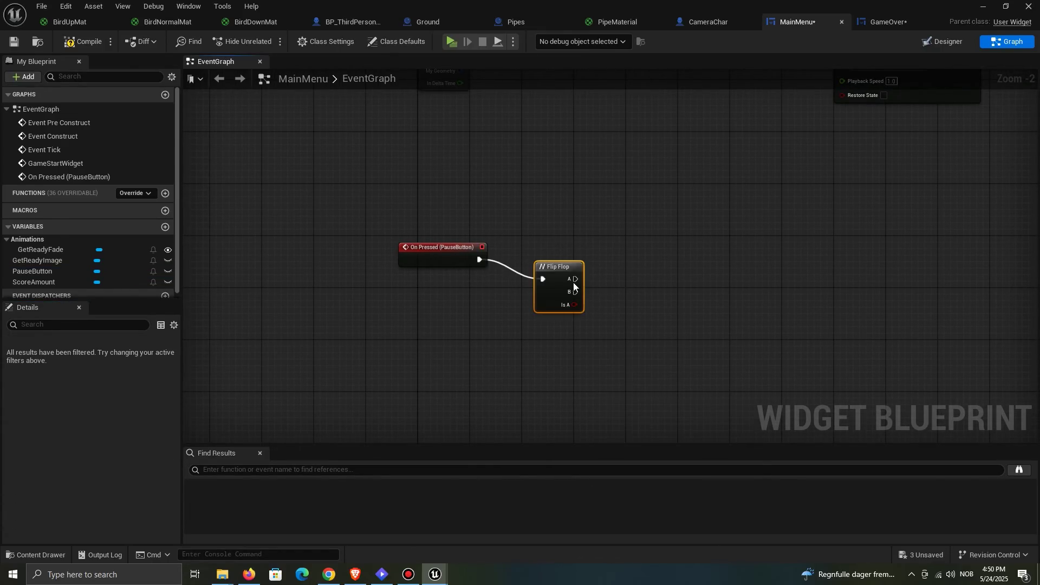
Step: Connect a Set Game Paused node to each Flip Flop output, with Paused enabled on the A branch
{"action": "left_click_drag", "start_coordinate": [582, 265], "coordinate": [643, 234]}
{"action": "type", "text": "set game p"}
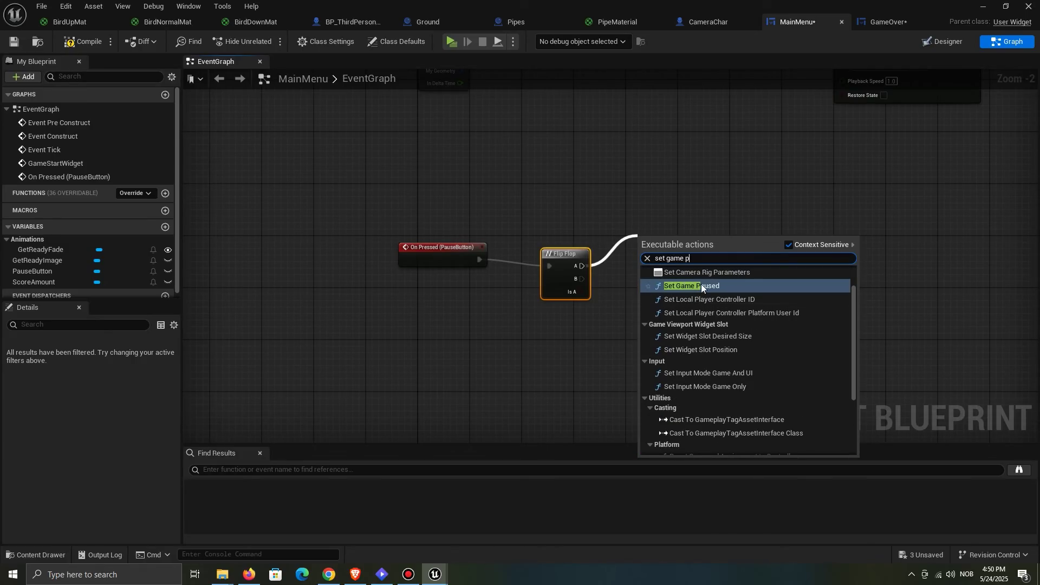
{"action": "left_click", "coordinate": [701, 286]}
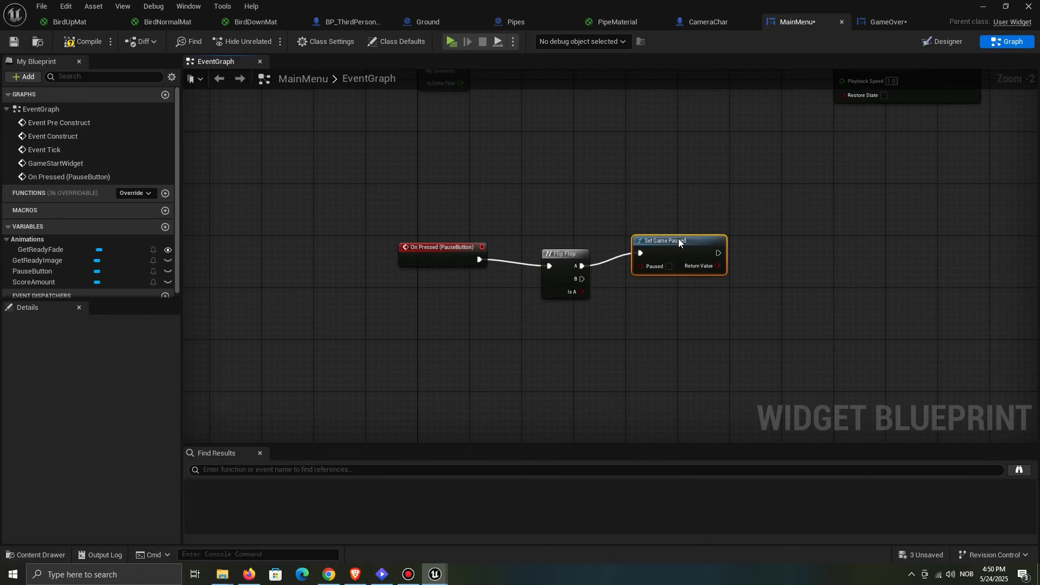
{"action": "key", "text": "ctrl+d"}
{"action": "left_click_drag", "start_coordinate": [652, 303], "coordinate": [659, 303]}
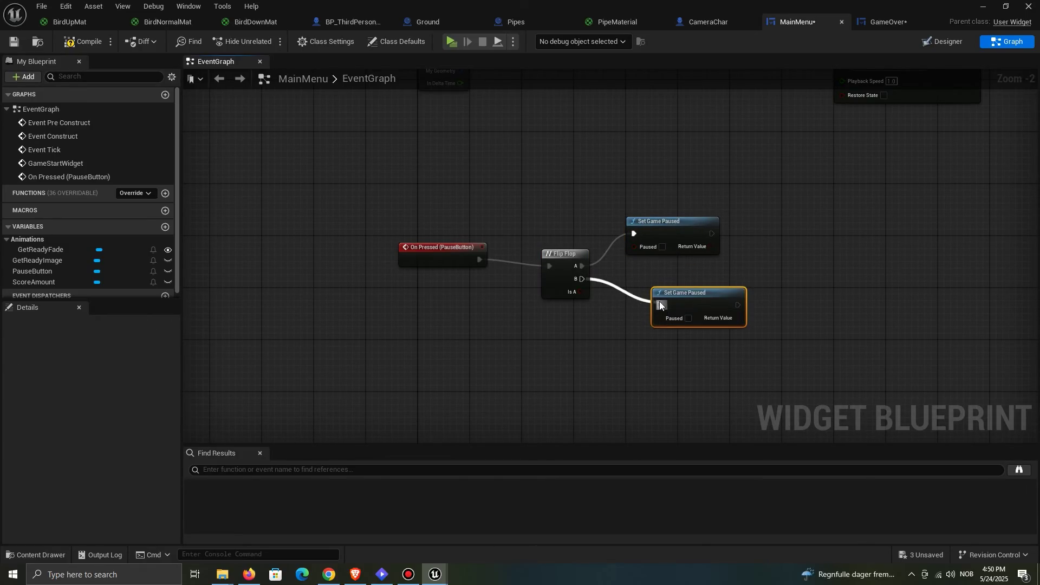
{"action": "left_click", "coordinate": [663, 247]}
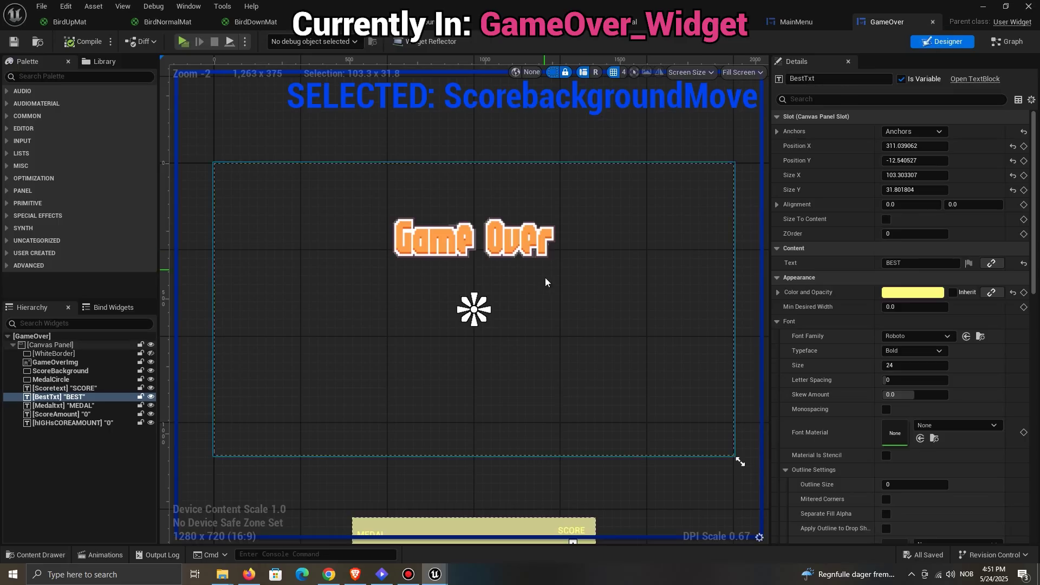
Step: In the GameOver event graph, add a 0.6-second Delay after the Play Animation node for ScorebackgroundMove
{"action": "scroll", "coordinate": [529, 268], "scroll_direction": "down", "scroll_amount": 2}
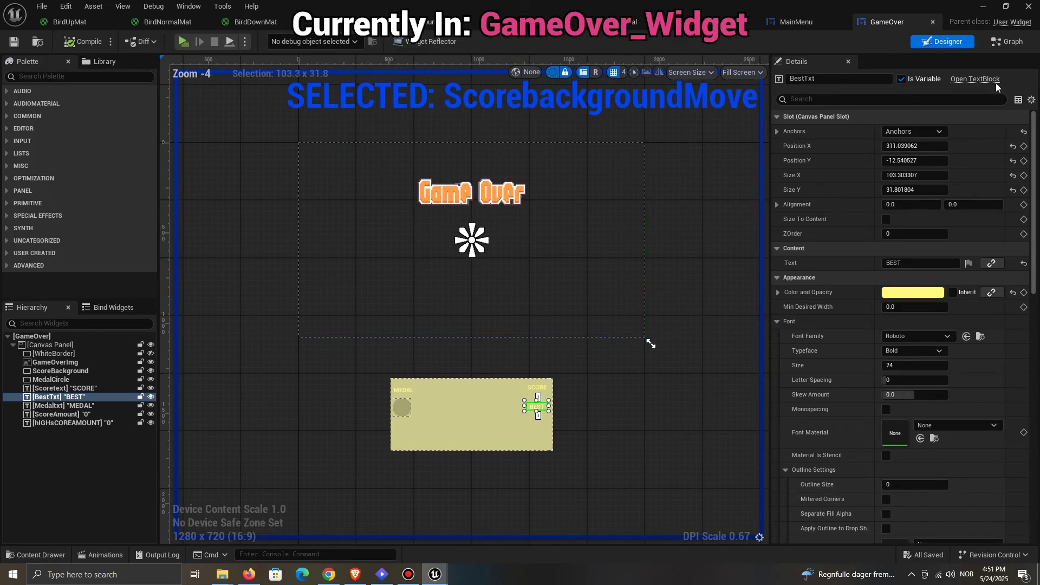
{"action": "left_click", "coordinate": [1000, 46]}
{"action": "scroll", "coordinate": [534, 242], "scroll_direction": "up", "scroll_amount": 1}
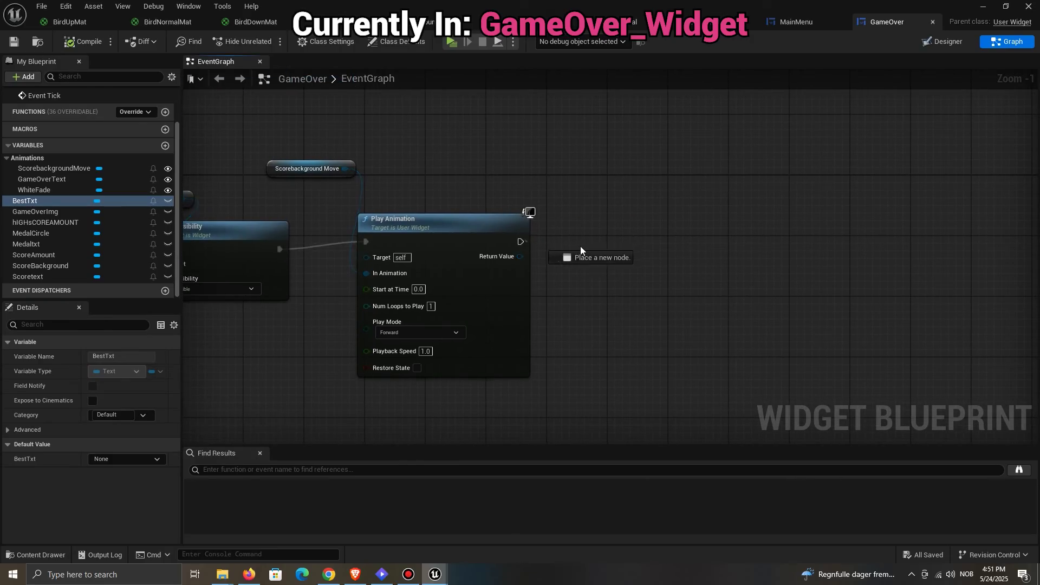
{"action": "left_click_drag", "start_coordinate": [580, 245], "coordinate": [580, 246]}
{"action": "type", "text": "delay"}
{"action": "key", "text": "Return"}
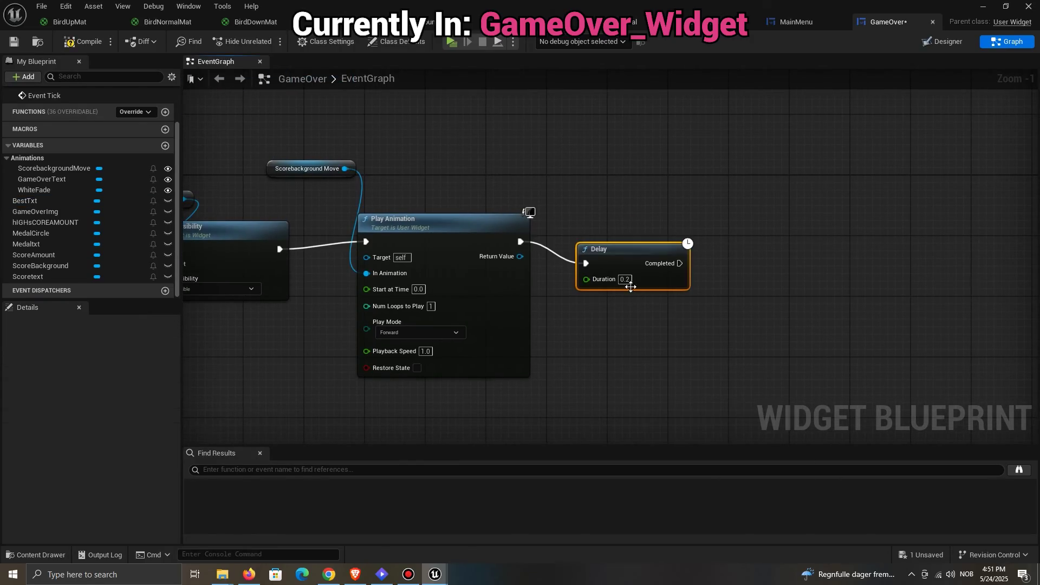
{"action": "type", "text": "0.6"}
{"action": "key", "text": "Return"}
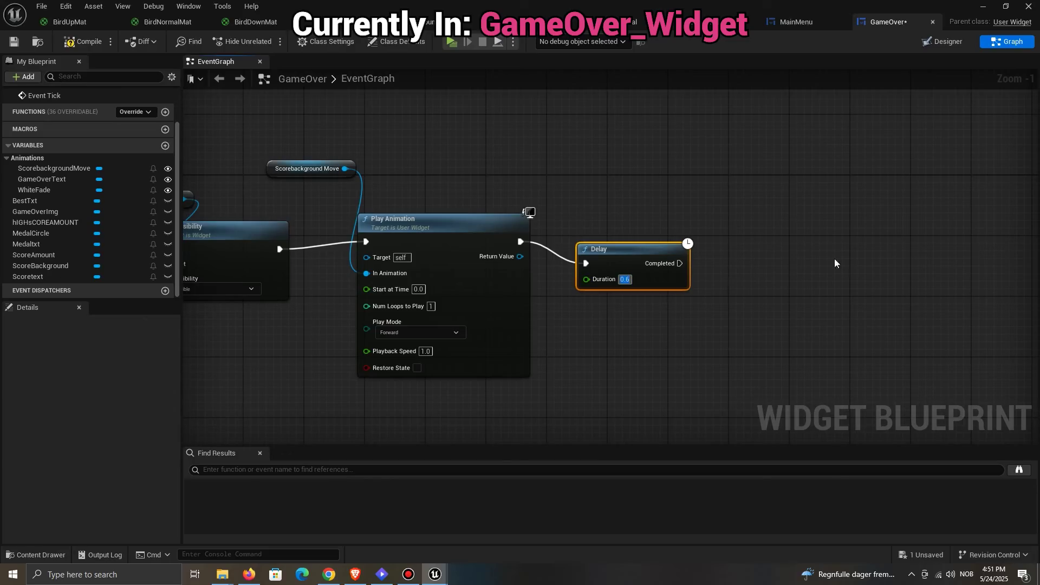
Step: Add a button to the GameOver canvas, about 412 by 102 at about X 236, Y 882, and name it OkButton
{"action": "left_click", "coordinate": [949, 44]}
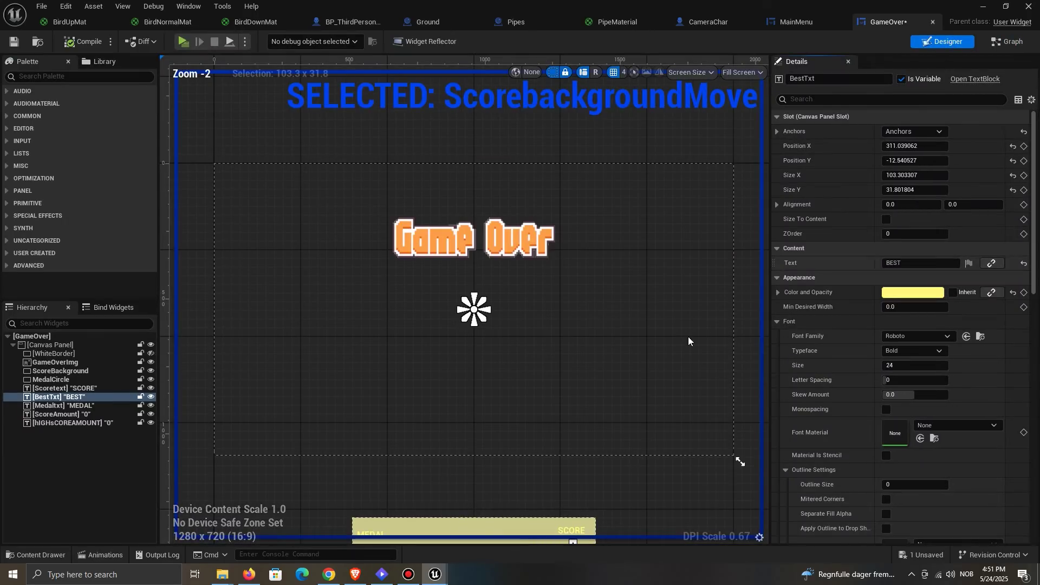
{"action": "left_click", "coordinate": [95, 77]}
{"action": "type", "text": "butt"}
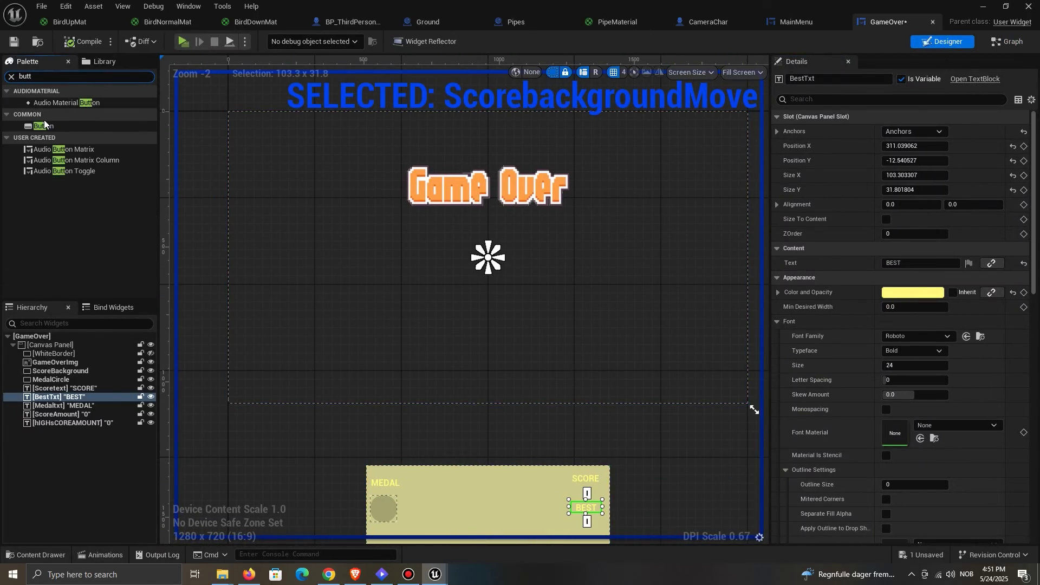
{"action": "left_click_drag", "start_coordinate": [83, 337], "coordinate": [82, 344]}
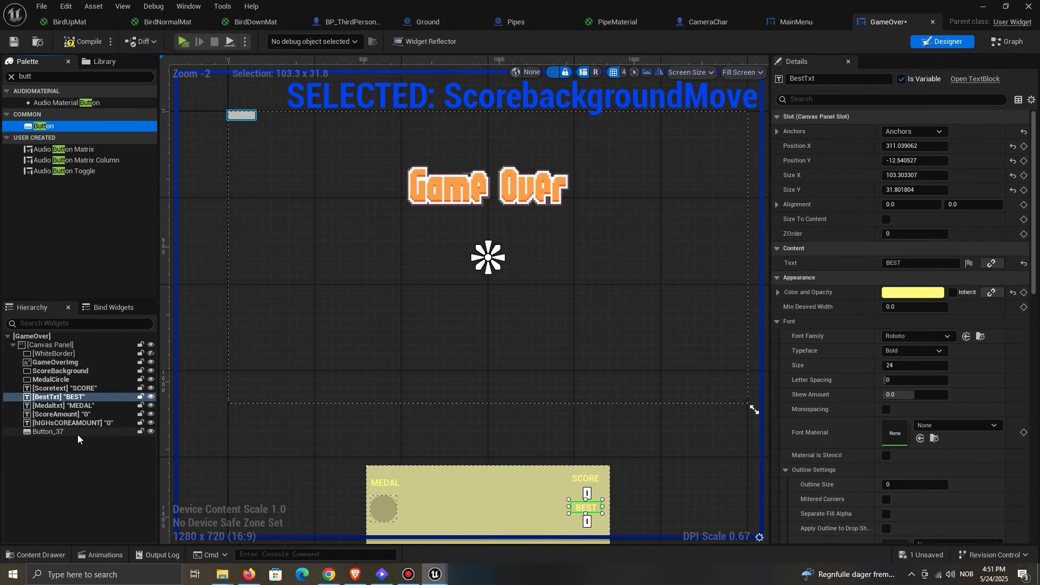
{"action": "left_click_drag", "start_coordinate": [258, 124], "coordinate": [365, 362]}
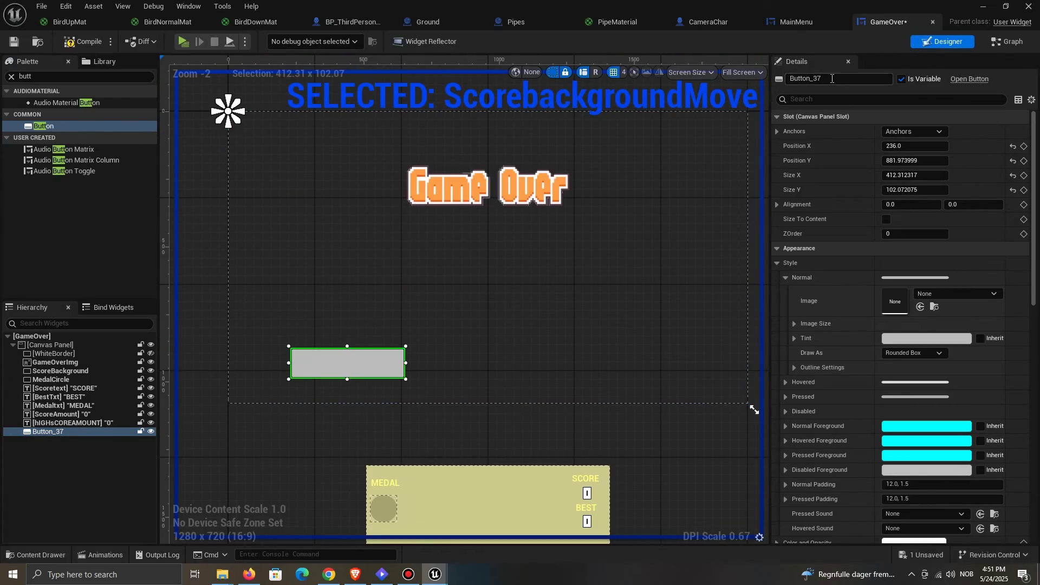
{"action": "type", "text": "OkButton"}
{"action": "key", "text": "Return"}
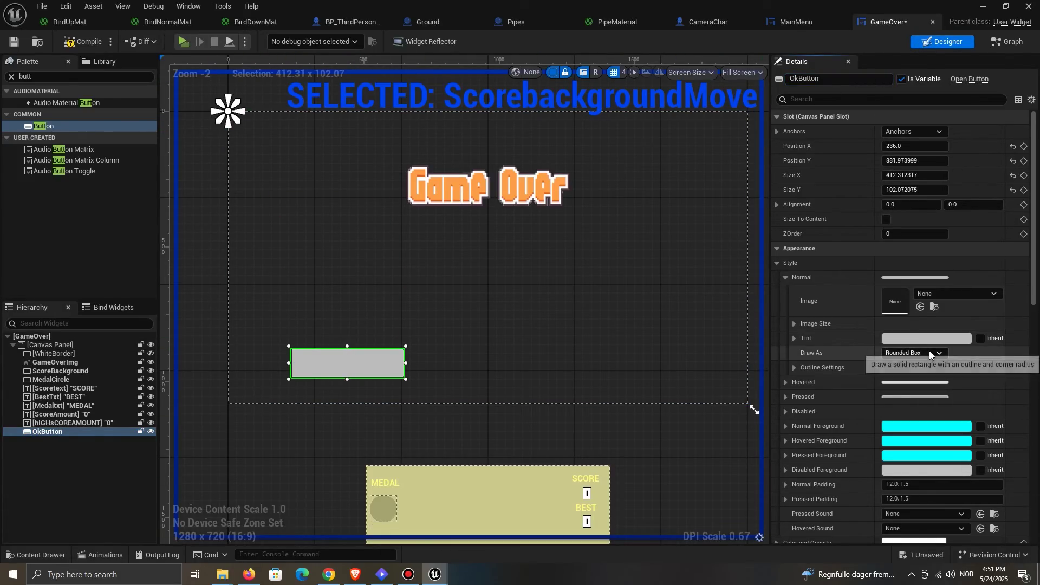
Step: Set OkButton's Normal tint to a dark orange, about hex sRGB BB6E00
{"action": "left_click", "coordinate": [944, 341]}
{"action": "left_click_drag", "start_coordinate": [811, 393], "coordinate": [819, 390]}
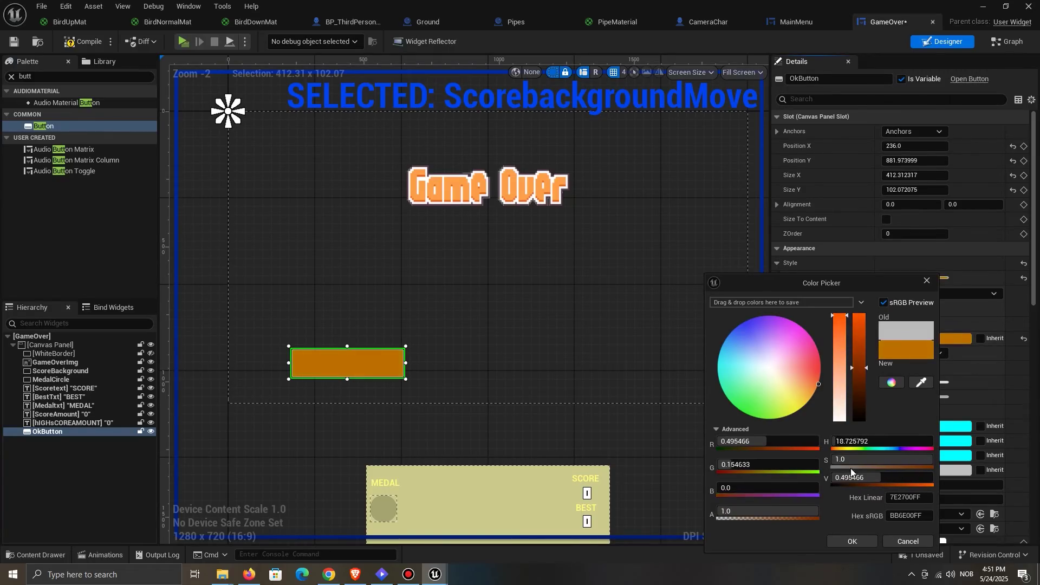
{"action": "left_click", "coordinate": [852, 541]}
Step: Place a text block inside OkButton and set its text to OK
{"action": "key", "text": "BackSpace"}
{"action": "key", "text": "BackSpace"}
{"action": "key", "text": "BackSpace"}
{"action": "key", "text": "BackSpace"}
{"action": "type", "text": "tex"}
{"action": "left_click_drag", "start_coordinate": [41, 114], "coordinate": [368, 354]}
{"action": "key", "text": "Caps_Lock"}
{"action": "type", "text": "OK"}
{"action": "key", "text": "Return"}
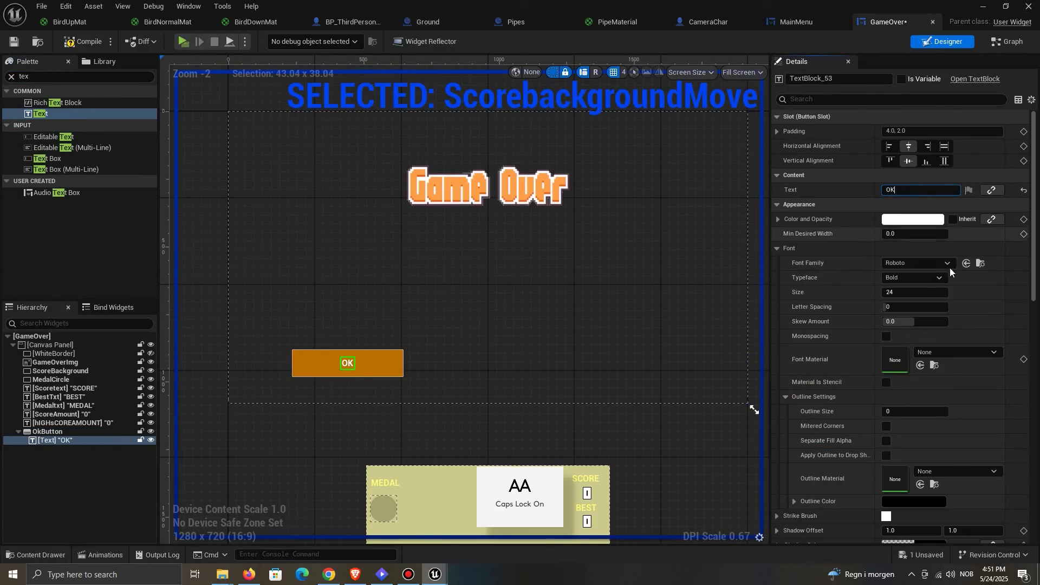
Step: Set the OK text's font size to 60
{"action": "left_click", "coordinate": [914, 292]}
{"action": "type", "text": "56"}
{"action": "key", "text": "Caps_Lock"}
{"action": "key", "text": "Return"}
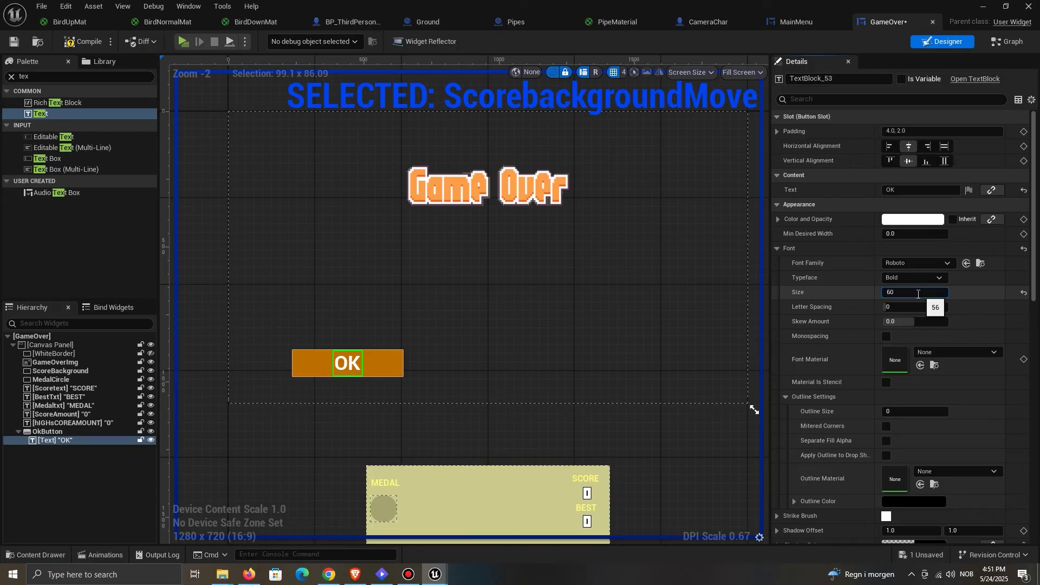
{"action": "left_click", "coordinate": [521, 442]}
{"action": "left_click", "coordinate": [355, 365]}
Step: Set the outline width of OkButton's Normal style to 6
{"action": "left_click", "coordinate": [398, 367]}
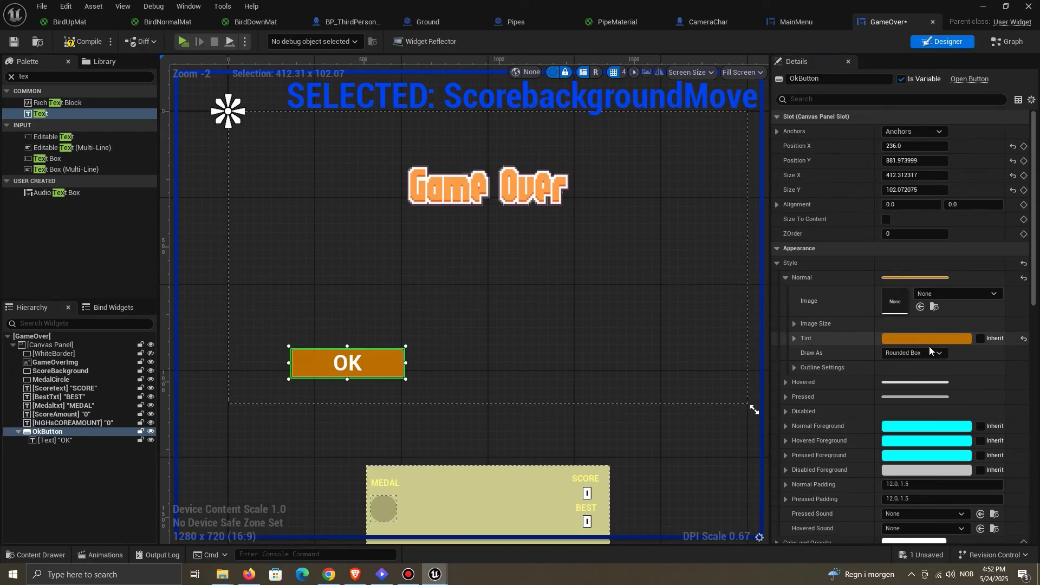
{"action": "left_click", "coordinate": [793, 367]}
{"action": "left_click", "coordinate": [925, 411]}
{"action": "type", "text": "6"}
{"action": "key", "text": "Return"}
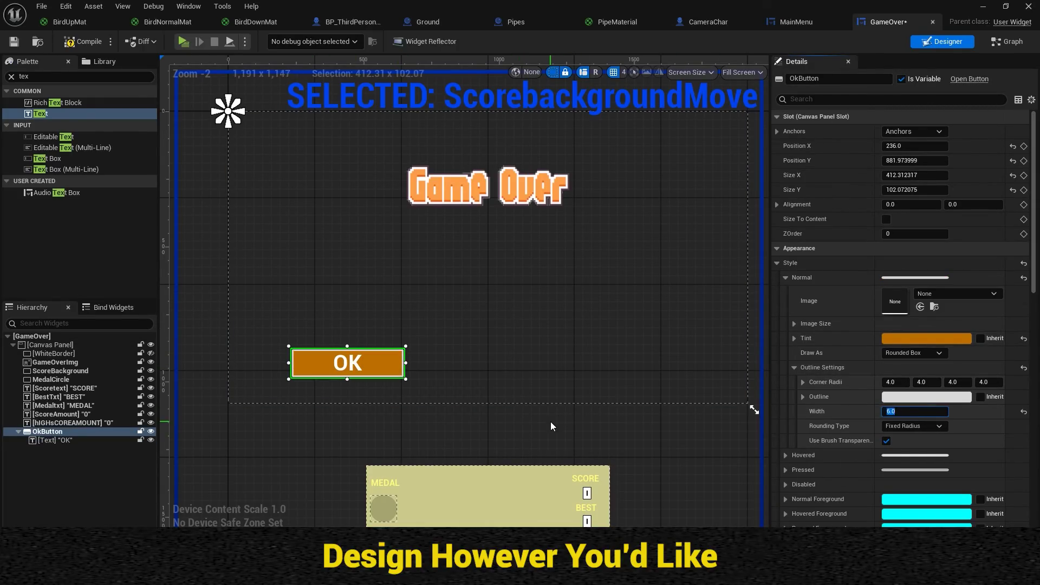
{"action": "left_click", "coordinate": [551, 420]}
Step: Increase OkButton's height to about 114 and place a duplicate of the button in the canvas's lower right area
{"action": "left_click", "coordinate": [399, 367]}
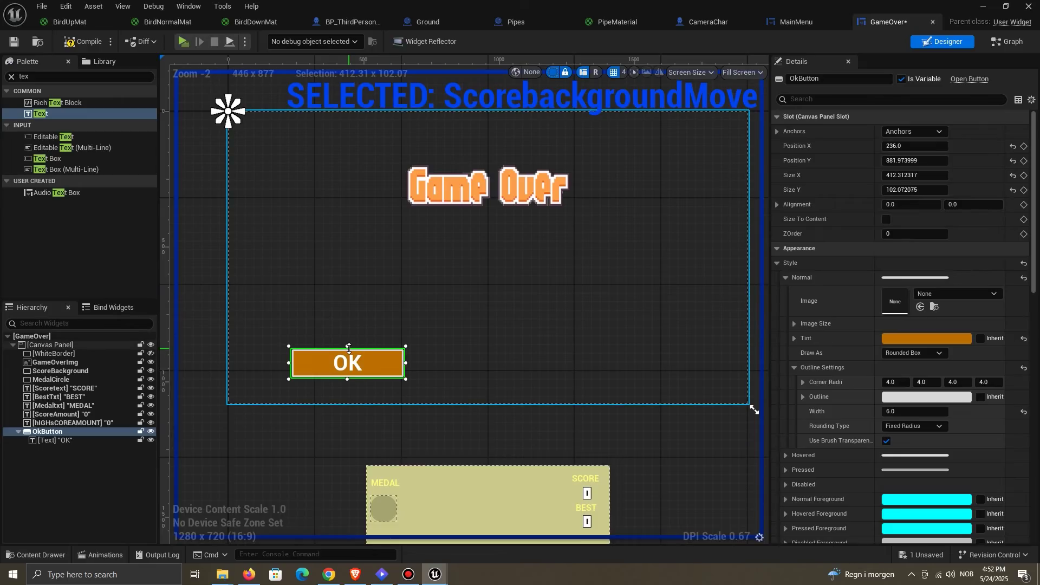
{"action": "left_click_drag", "start_coordinate": [349, 346], "coordinate": [349, 346]}
{"action": "key", "text": "ctrl+d"}
{"action": "left_click_drag", "start_coordinate": [317, 126], "coordinate": [674, 355]}
Step: Anchor the duplicate button to the canvas's bottom-right corner and OkButton to its bottom-left corner
{"action": "left_click", "coordinate": [915, 132]}
{"action": "left_click", "coordinate": [987, 261]}
{"action": "left_click", "coordinate": [347, 361]}
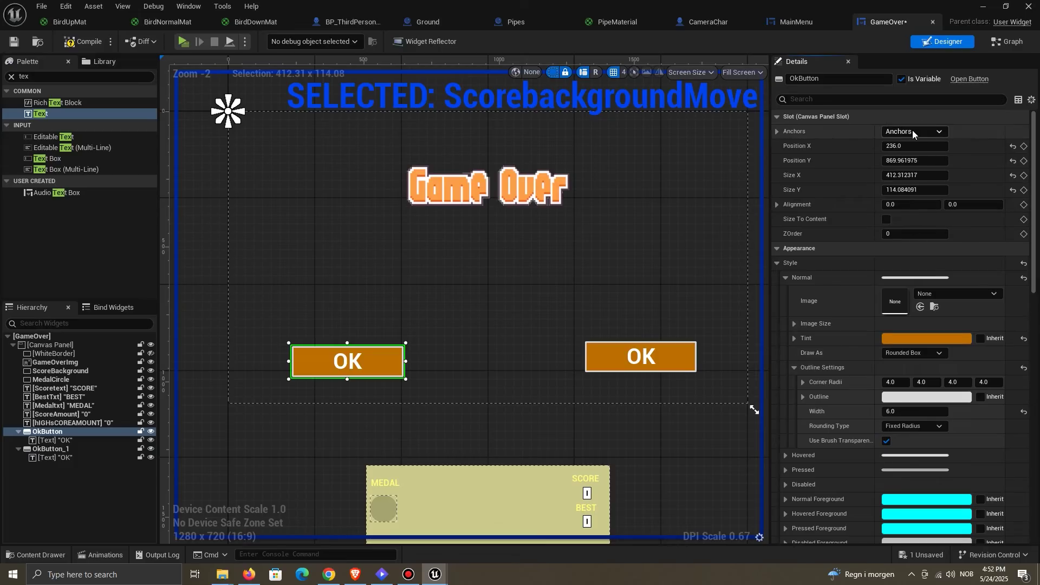
{"action": "left_click", "coordinate": [914, 131]}
{"action": "left_click", "coordinate": [895, 271]}
Step: Change the duplicate button's text to SHARE and rename the button Sharebutton
{"action": "left_click", "coordinate": [649, 355]}
{"action": "left_click", "coordinate": [644, 356]}
{"action": "left_click_drag", "start_coordinate": [900, 190], "coordinate": [826, 189]}
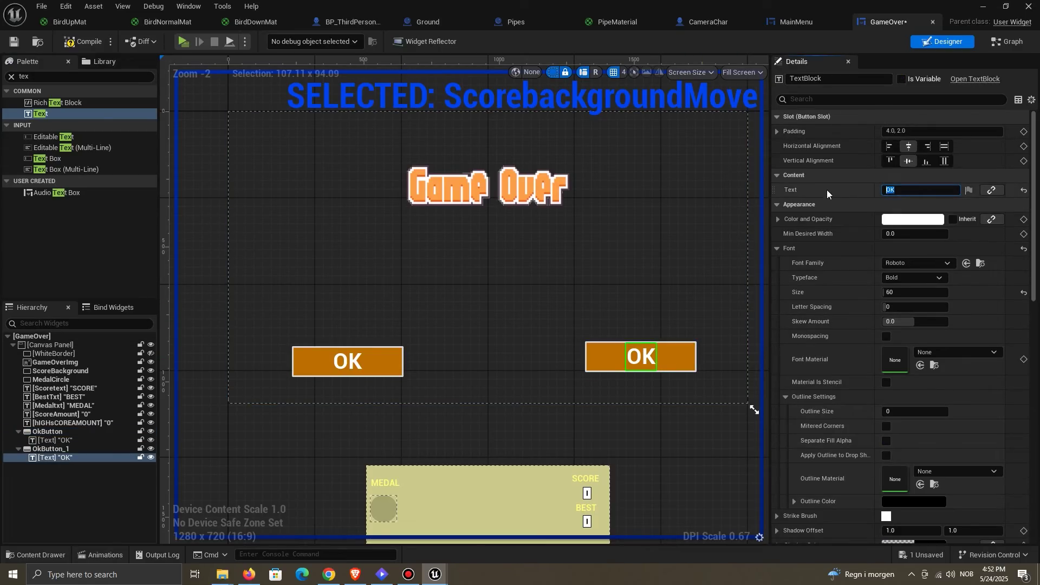
{"action": "key", "text": "Caps_Lock"}
{"action": "type", "text": "SHARE"}
{"action": "key", "text": "Caps_Lock"}
{"action": "left_click", "coordinate": [684, 357]}
{"action": "left_click", "coordinate": [872, 80]}
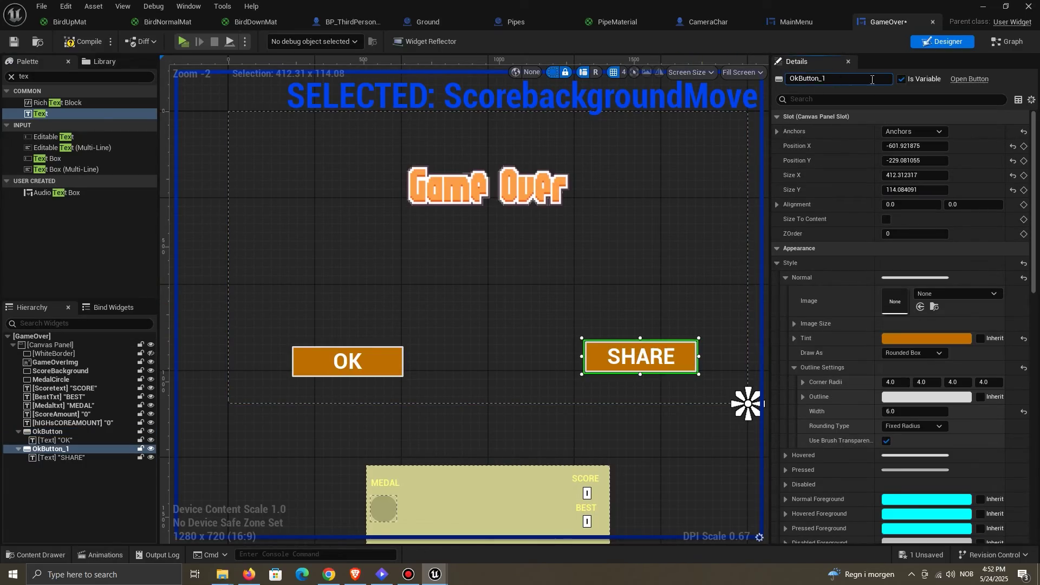
Step: Set the visibility of both OkButton and Sharebutton to Hidden
{"action": "left_click", "coordinate": [391, 360]}
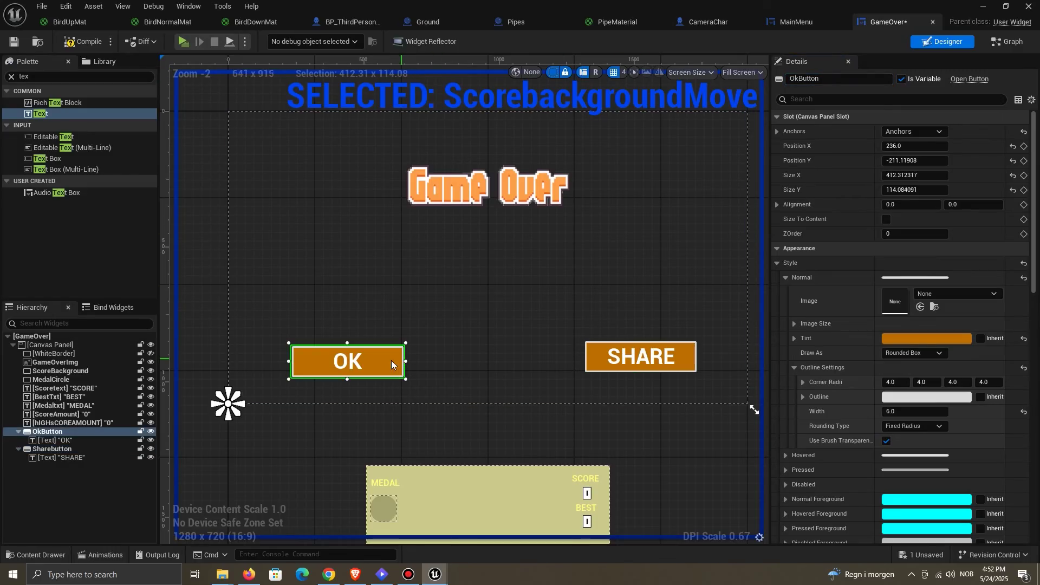
{"action": "left_click", "coordinate": [892, 99]}
{"action": "type", "text": "vis"}
{"action": "left_click", "coordinate": [916, 131]}
{"action": "left_click", "coordinate": [924, 163]}
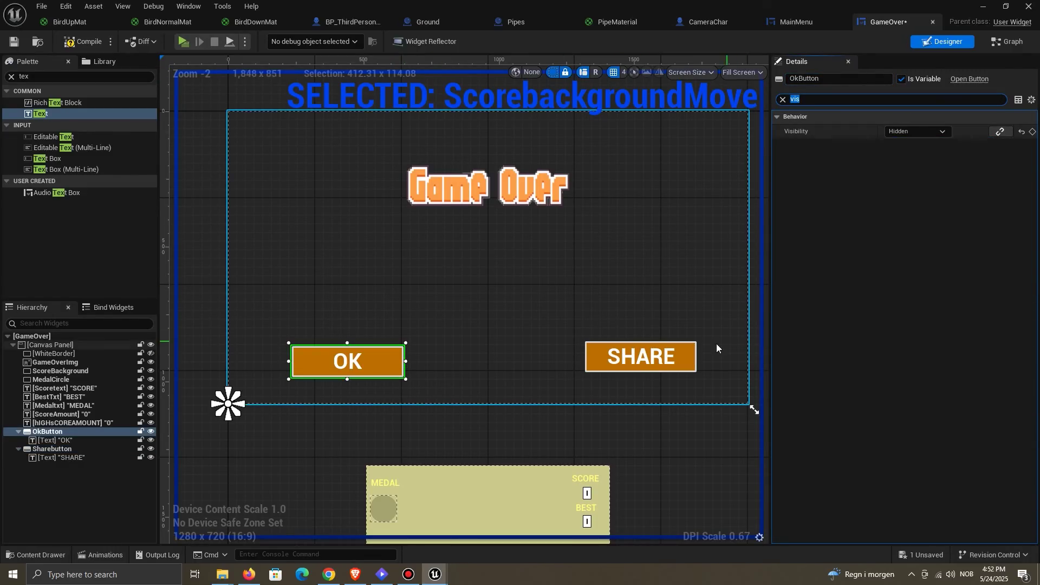
{"action": "left_click", "coordinate": [686, 354]}
{"action": "left_click", "coordinate": [916, 133]}
{"action": "left_click", "coordinate": [924, 163]}
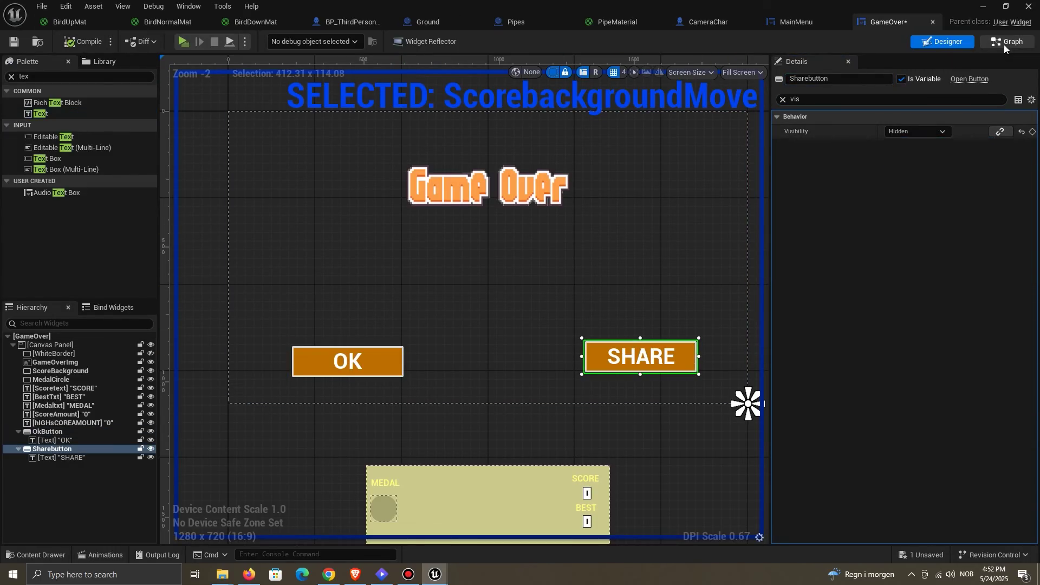
Step: Add references to Sharebutton and OkButton in the GameOver event graph near the final Delay node
{"action": "left_click", "coordinate": [1007, 42]}
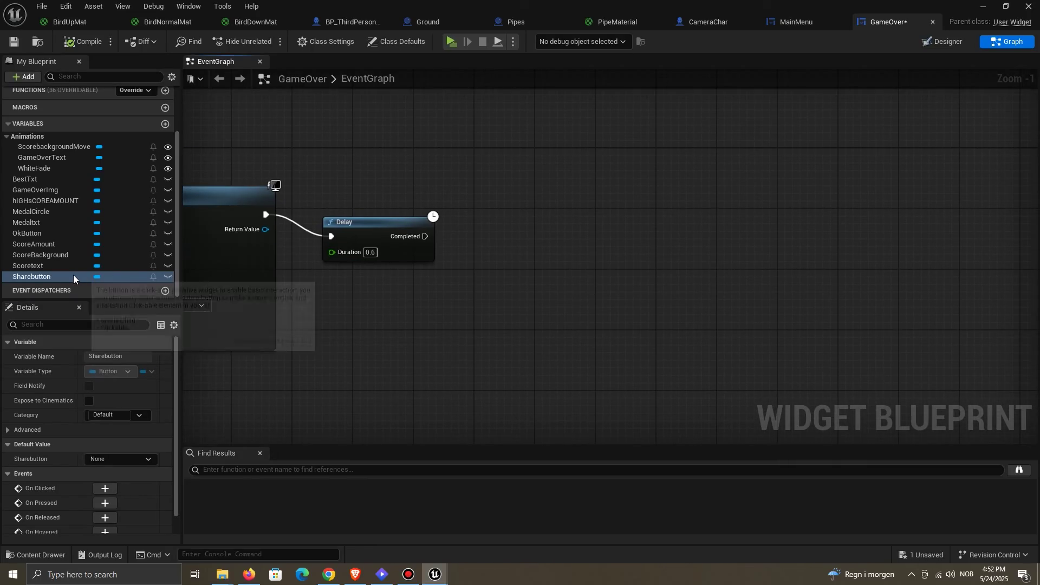
{"action": "left_click_drag", "start_coordinate": [74, 278], "coordinate": [399, 120]}
{"action": "left_click", "coordinate": [427, 142]}
{"action": "right_click_drag", "start_coordinate": [299, 173], "coordinate": [402, 162]}
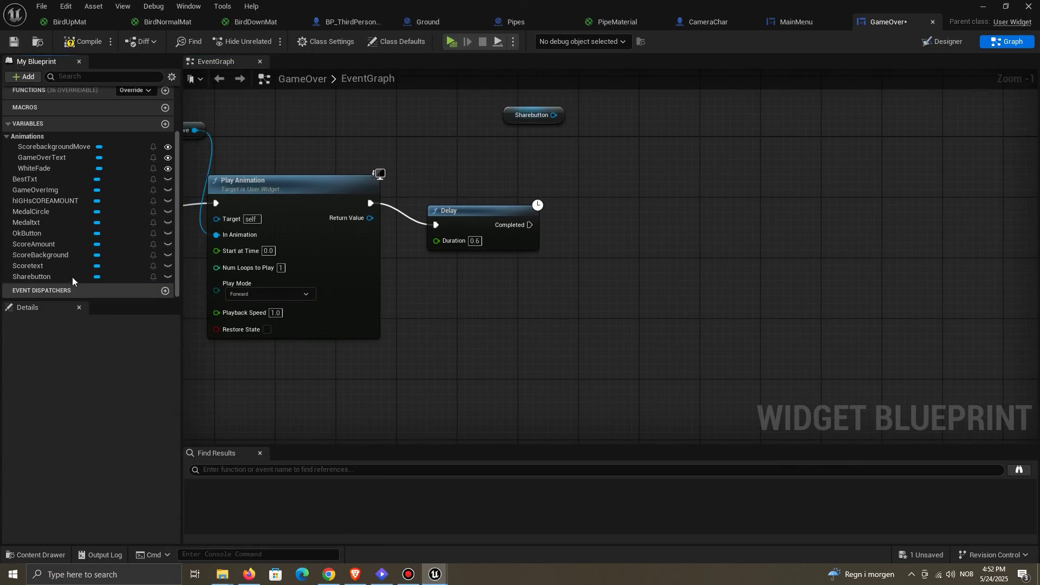
{"action": "left_click_drag", "start_coordinate": [51, 235], "coordinate": [467, 169]}
{"action": "left_click", "coordinate": [467, 169]}
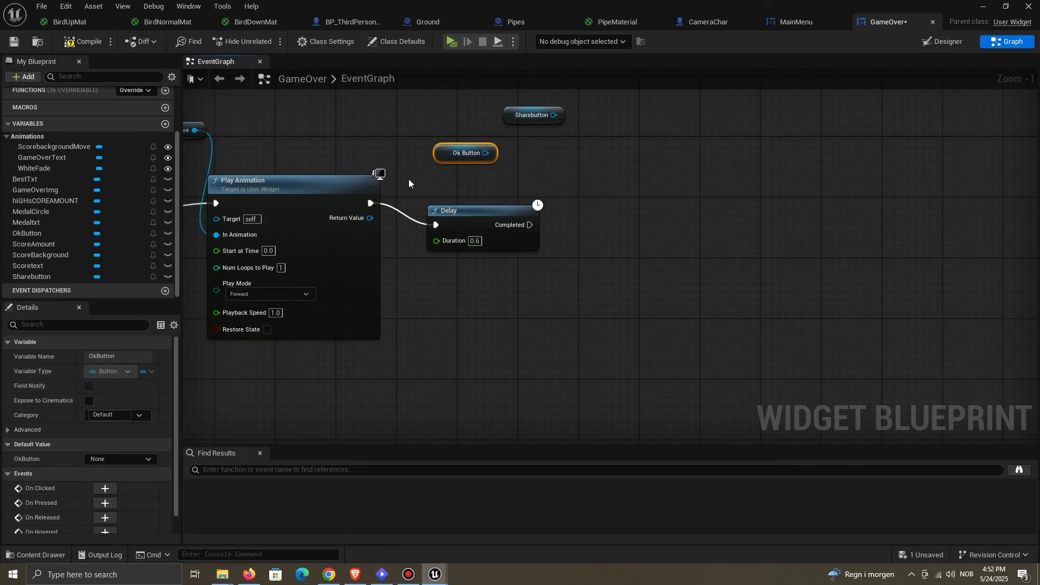
Step: Duplicate the Set Visibility (Visible) node, run it when the final Delay completes, and target both OkButton and Sharebutton
{"action": "right_click_drag", "start_coordinate": [410, 183], "coordinate": [862, 197]}
{"action": "left_click", "coordinate": [521, 214]}
{"action": "right_click_drag", "start_coordinate": [760, 204], "coordinate": [498, 215]}
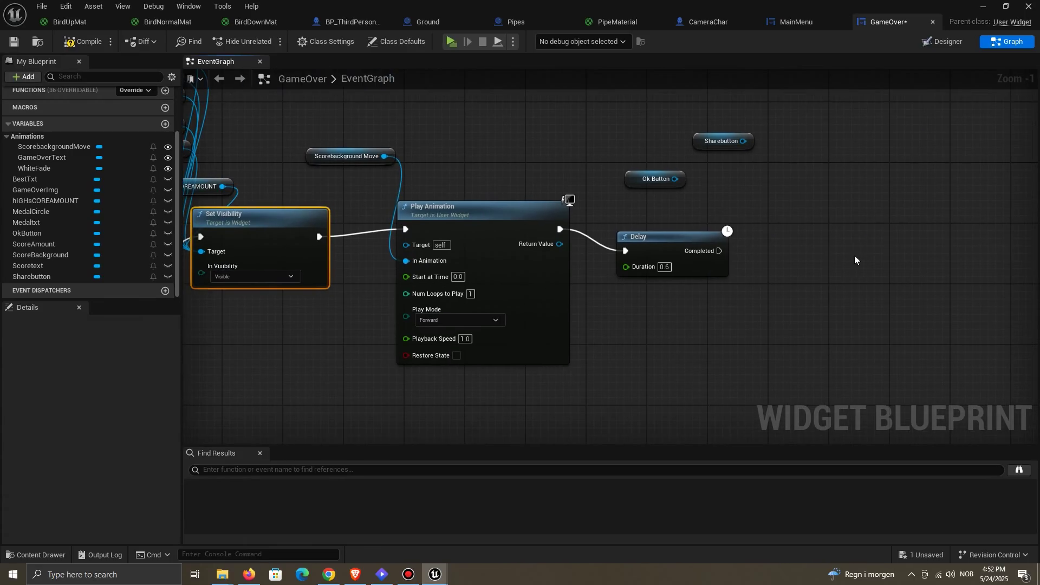
{"action": "key", "text": "ctrl+c"}
{"action": "key", "text": "ctrl+v"}
{"action": "left_click_drag", "start_coordinate": [719, 250], "coordinate": [769, 266]}
{"action": "left_click_drag", "start_coordinate": [770, 283], "coordinate": [676, 179]}
{"action": "left_click_drag", "start_coordinate": [743, 141], "coordinate": [770, 282]}
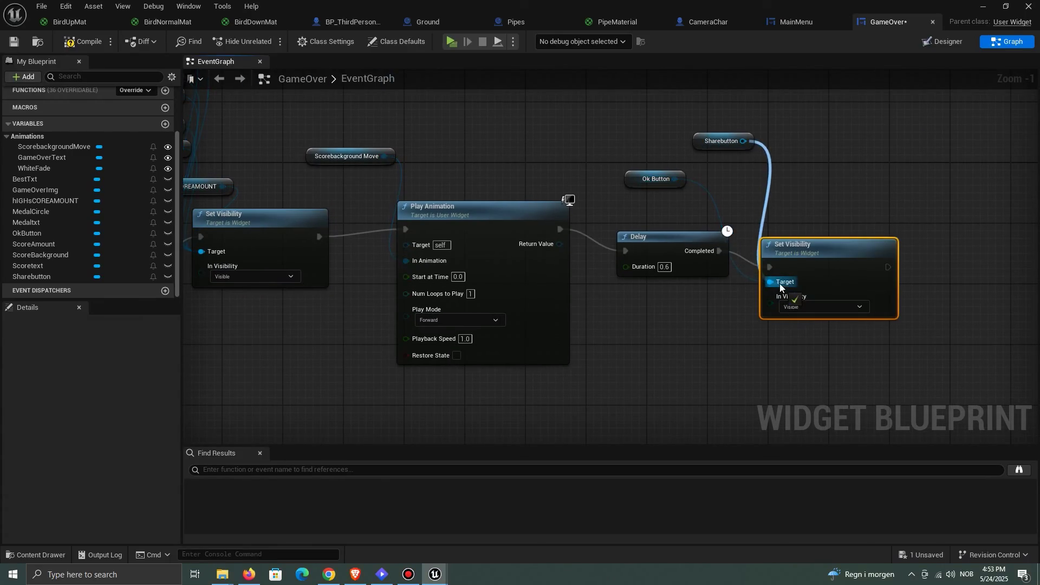
Step: Compile the GameOver widget and play-test the game through to the game over screen
{"action": "left_click", "coordinate": [82, 41]}
{"action": "left_click", "coordinate": [983, 7]}
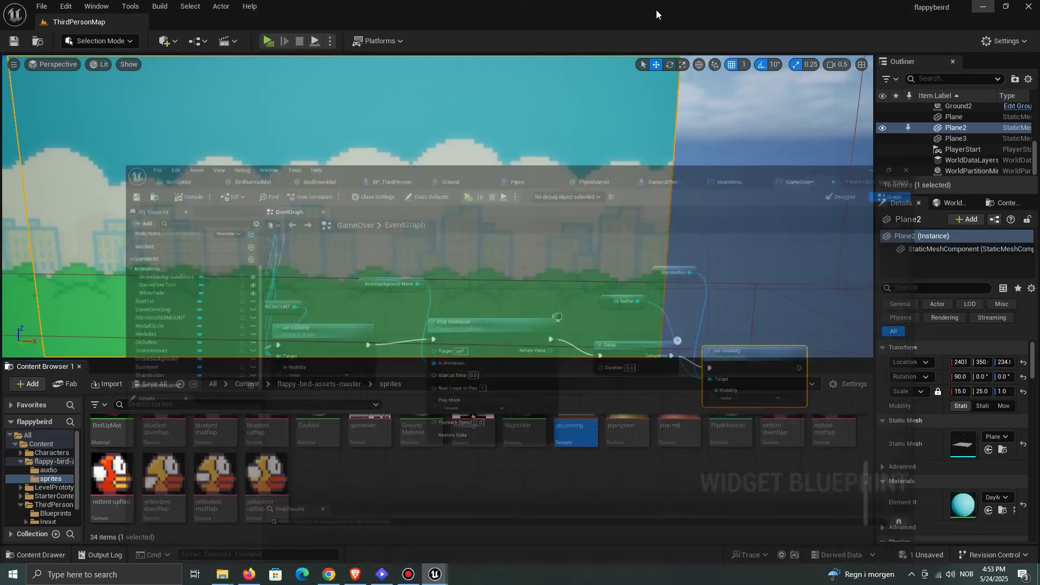
{"action": "left_click", "coordinate": [272, 41]}
{"action": "left_click", "coordinate": [433, 202]}
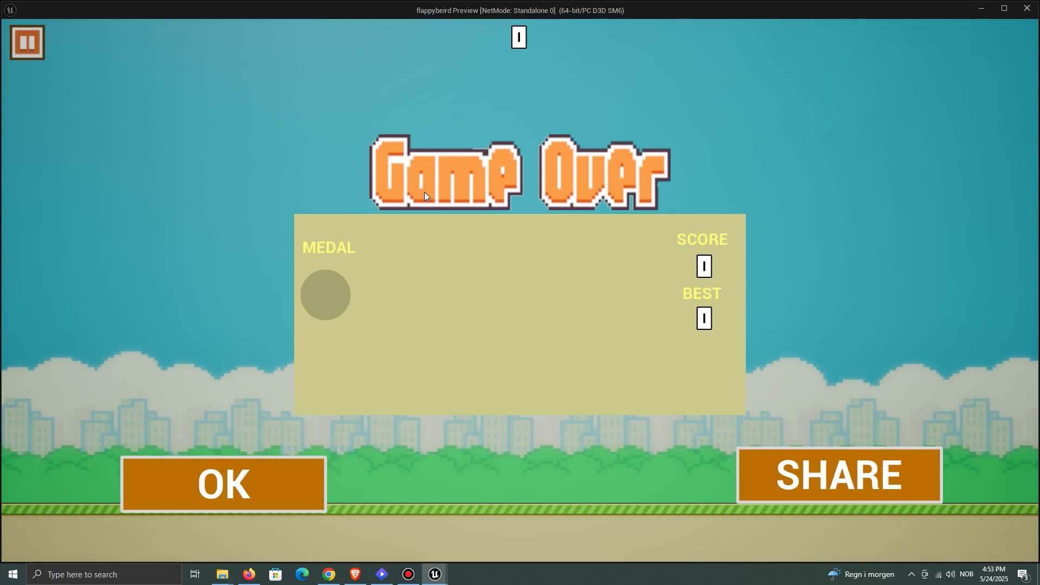
{"action": "key", "text": "Escape"}
Step: Return to the GameOver graph and set the duration of the Delay before the buttons' Set Visibility to 1.0
{"action": "mouse_move", "coordinate": [435, 574]}
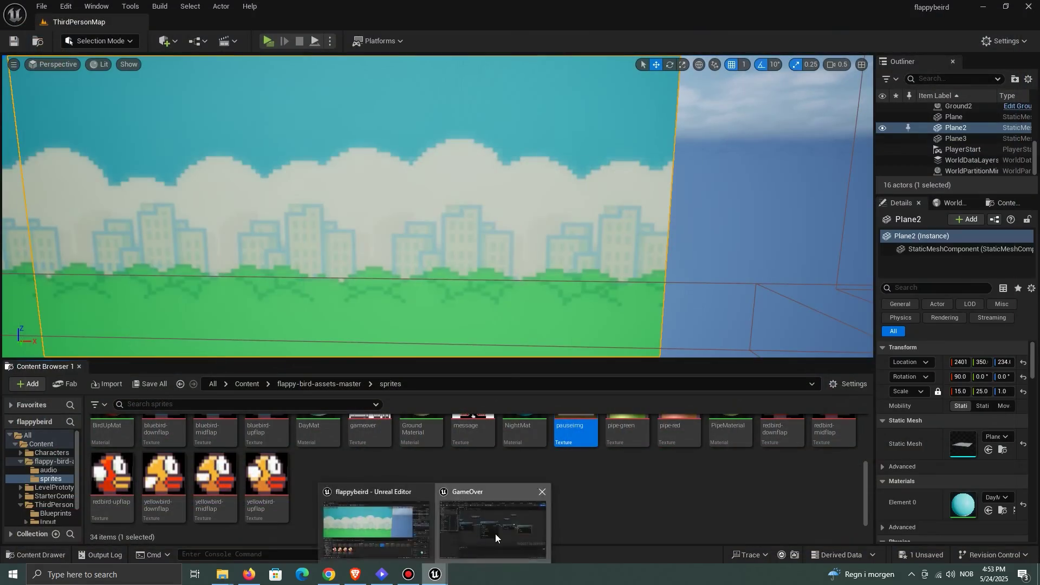
{"action": "left_click", "coordinate": [495, 534]}
{"action": "type", "text": "1"}
{"action": "left_click", "coordinate": [650, 320]}
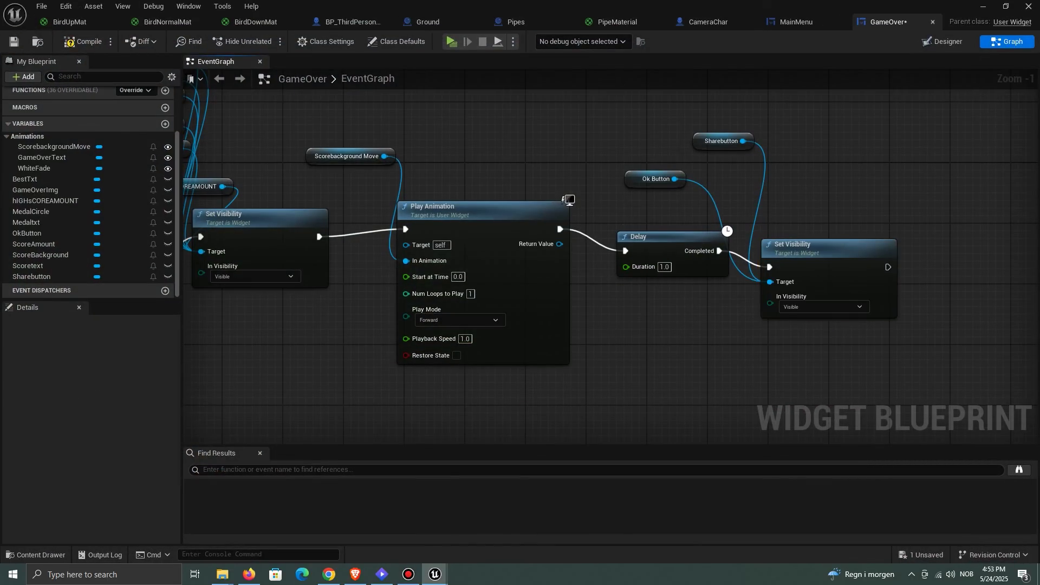
Step: Set the duration of the Delay between the GameOverText animation and the score panel's Set Visibility to 0.7
{"action": "right_click_drag", "start_coordinate": [514, 335], "coordinate": [780, 339]}
{"action": "right_click_drag", "start_coordinate": [373, 304], "coordinate": [493, 305]}
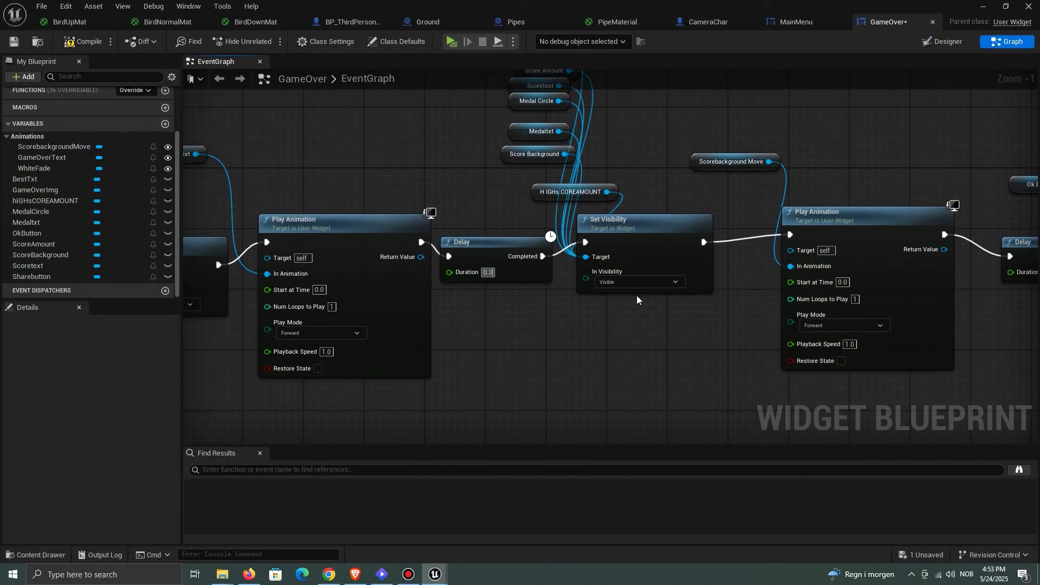
{"action": "type", "text": "7"}
{"action": "left_click", "coordinate": [554, 355]}
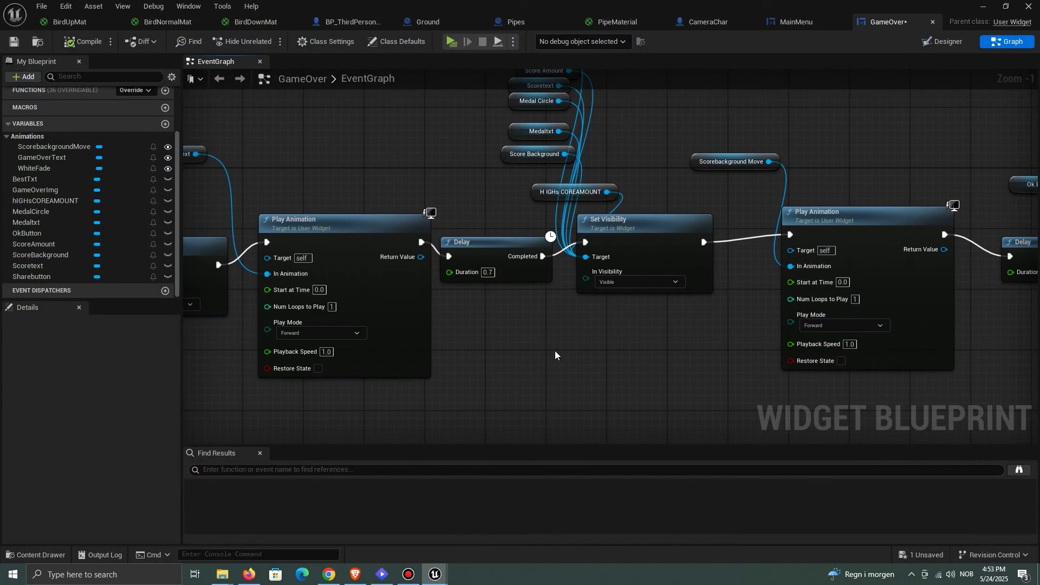
Step: Lengthen the ScorebackgroundMove animation by moving its end keyframes to 0.35 and preview it in the Designer
{"action": "left_click", "coordinate": [946, 41]}
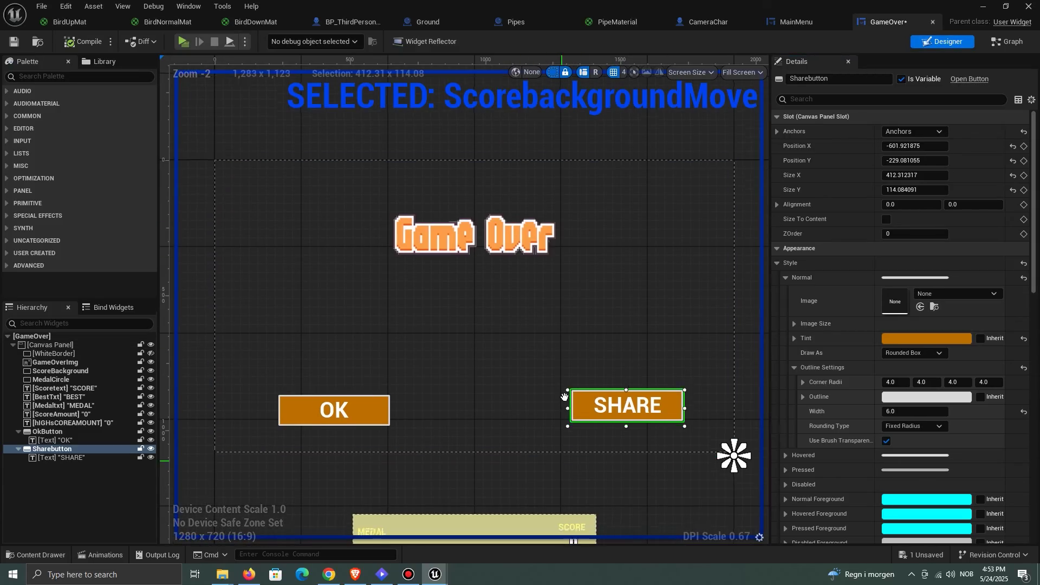
{"action": "right_click_drag", "start_coordinate": [565, 397], "coordinate": [570, 206]}
{"action": "left_click", "coordinate": [100, 555]}
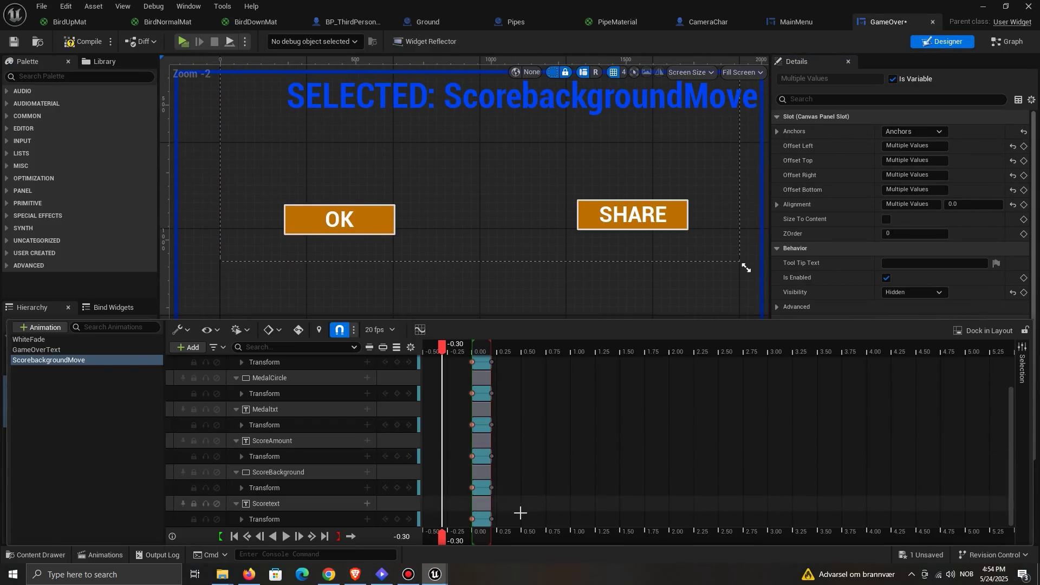
{"action": "left_click_drag", "start_coordinate": [482, 444], "coordinate": [506, 514]}
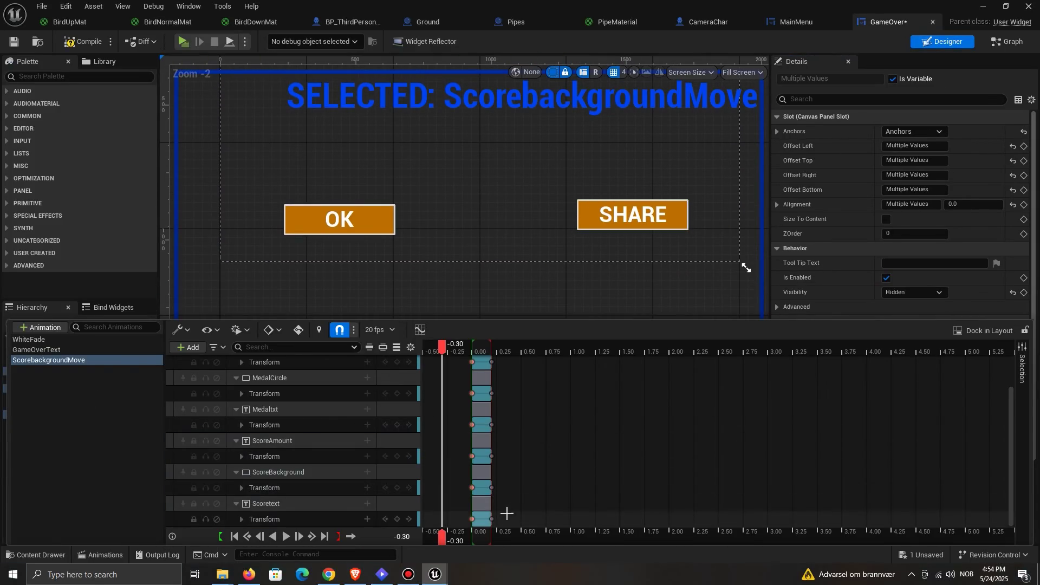
{"action": "scroll", "coordinate": [487, 363], "scroll_direction": "up", "scroll_amount": 3}
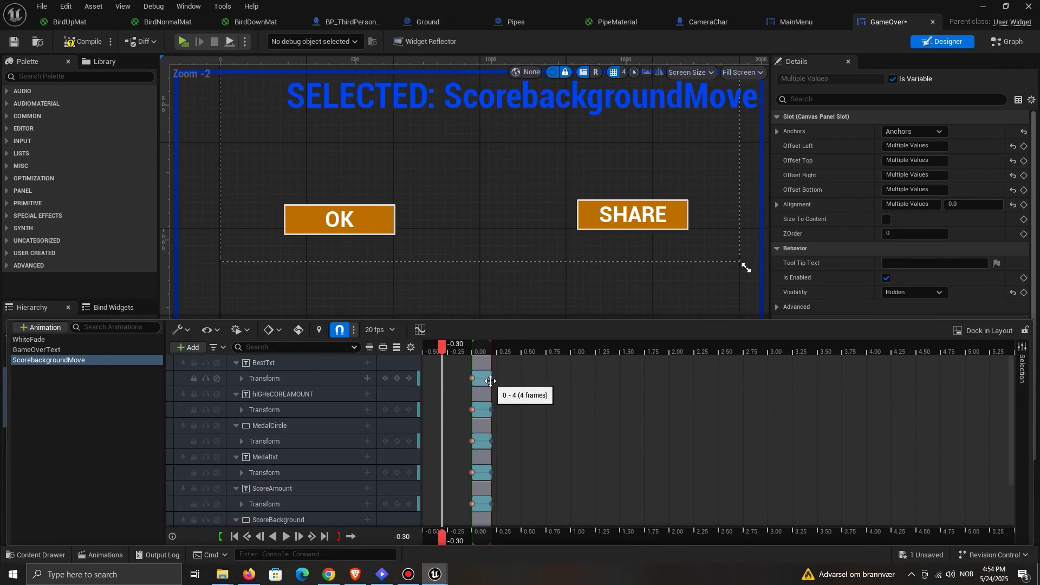
{"action": "left_click_drag", "start_coordinate": [490, 381], "coordinate": [469, 353]}
{"action": "key", "text": "space"}
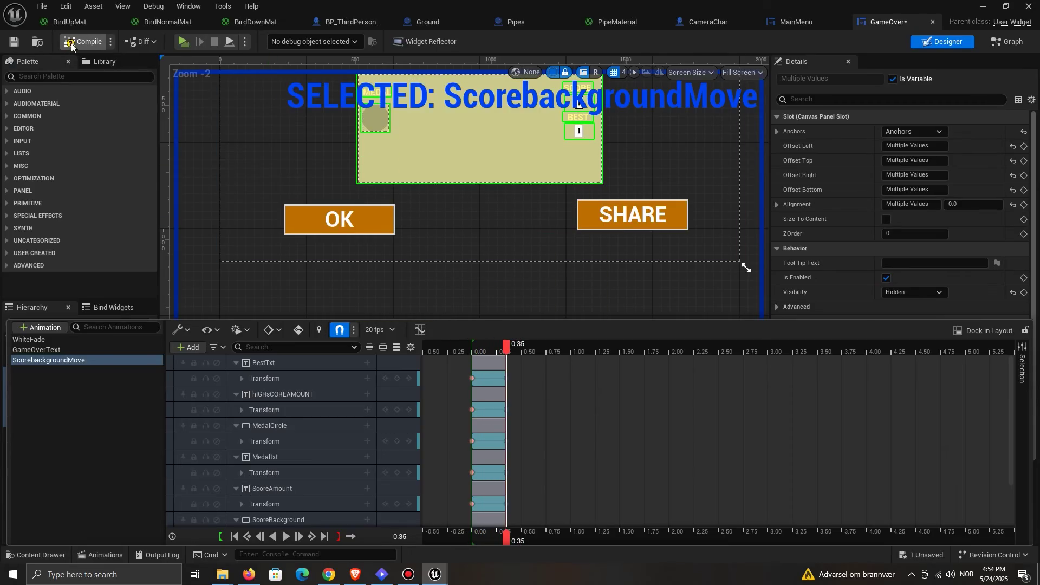
Step: Compile the widget and play-test the slower score panel animation on the game over screen
{"action": "left_click", "coordinate": [72, 44]}
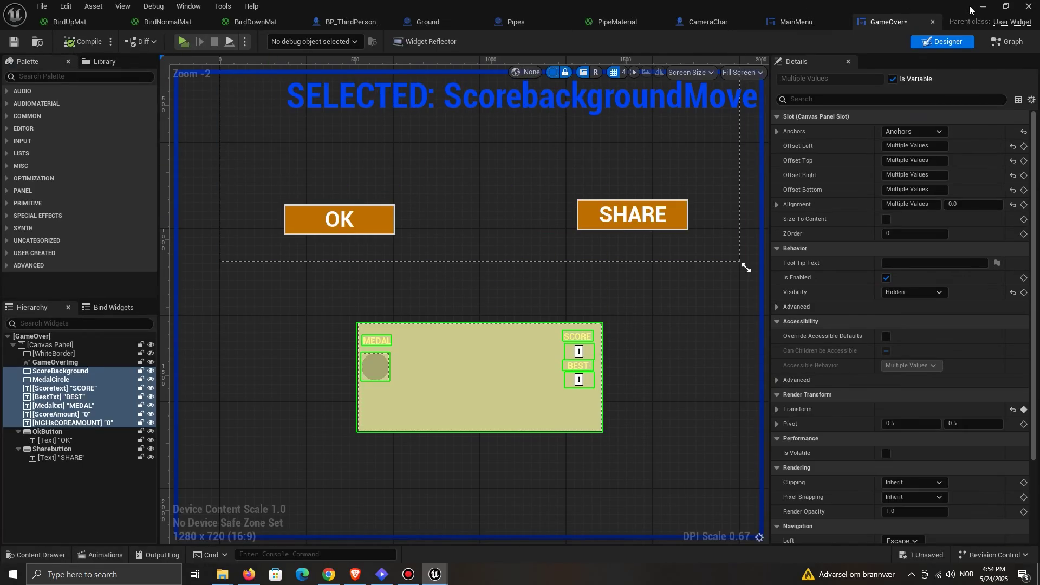
{"action": "left_click", "coordinate": [983, 6]}
{"action": "left_click", "coordinate": [278, 43]}
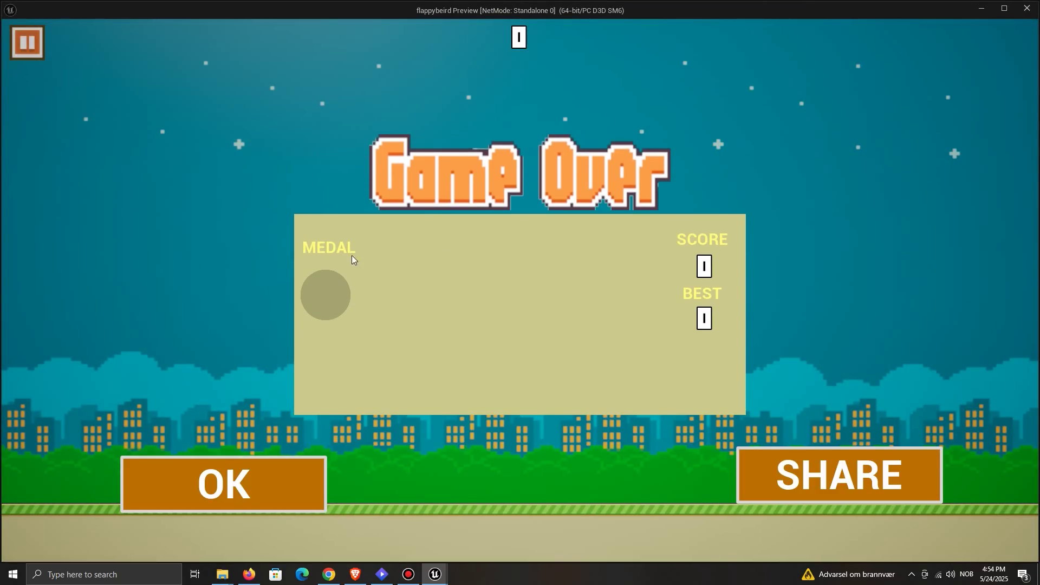
Step: Set the font size of the GameOver widget's ScoreAmount text to 50
{"action": "left_click", "coordinate": [587, 359]}
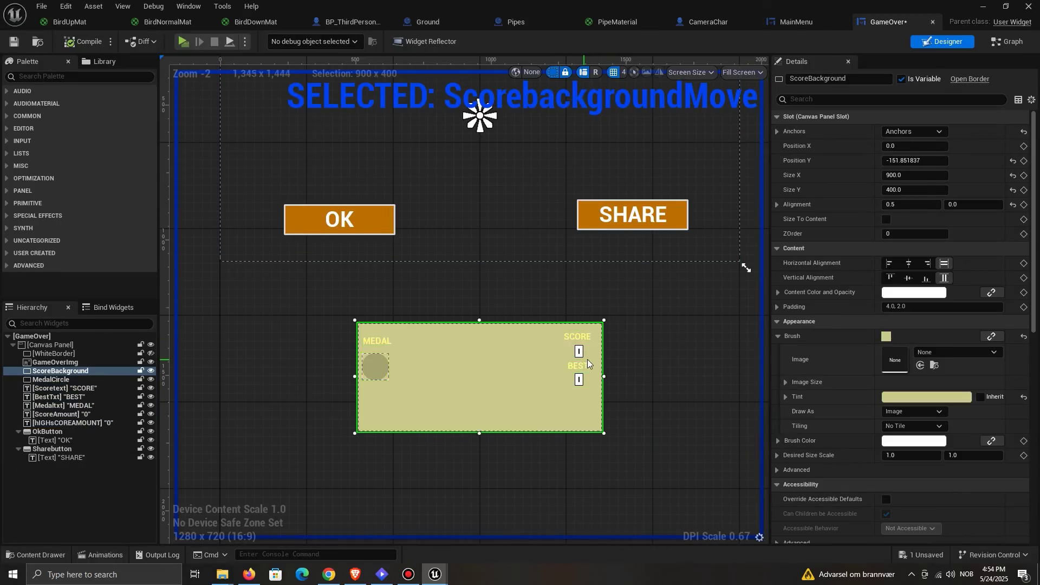
{"action": "scroll", "coordinate": [592, 360], "scroll_direction": "up", "scroll_amount": 5}
{"action": "left_click", "coordinate": [563, 331]}
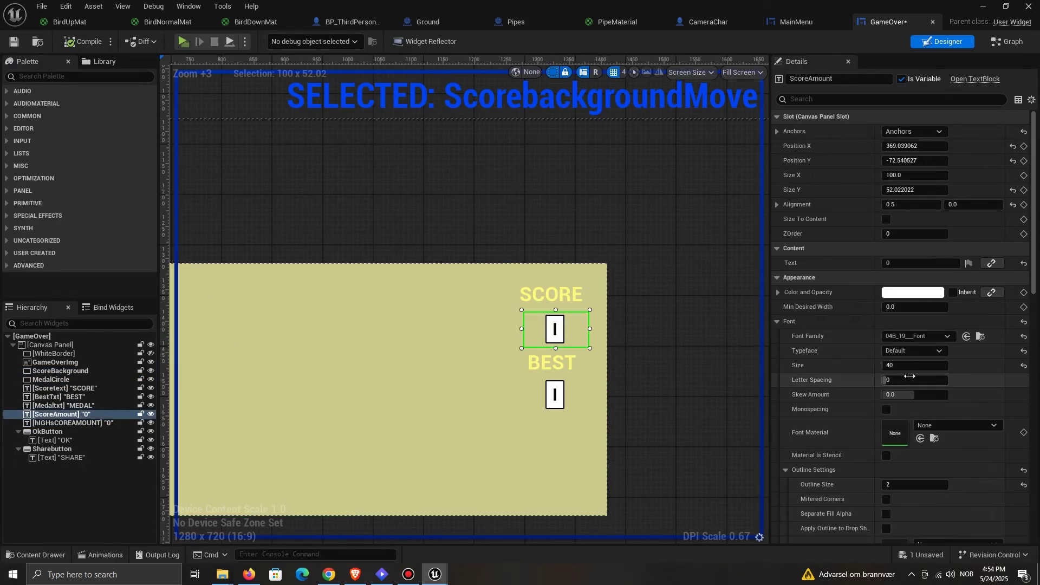
{"action": "left_click", "coordinate": [913, 367]}
{"action": "type", "text": "50"}
{"action": "key", "text": "Return"}
{"action": "scroll", "coordinate": [581, 352], "scroll_direction": "up", "scroll_amount": 2}
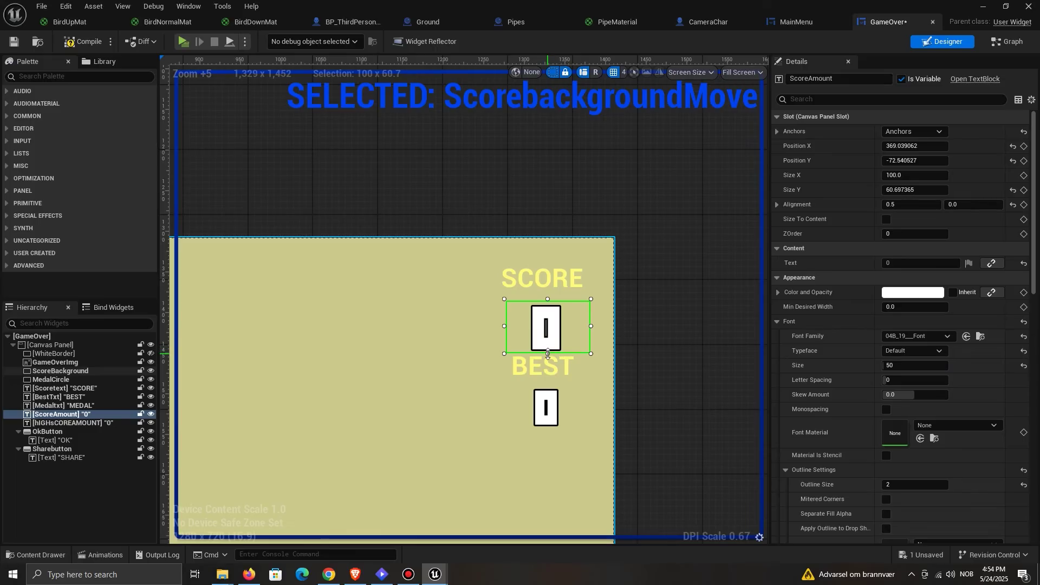
Step: Set the best score number's font size to 50 and move ScoreAmount up to Position Y -80
{"action": "left_click", "coordinate": [546, 407]}
{"action": "left_click", "coordinate": [914, 364]}
{"action": "key", "text": "Return"}
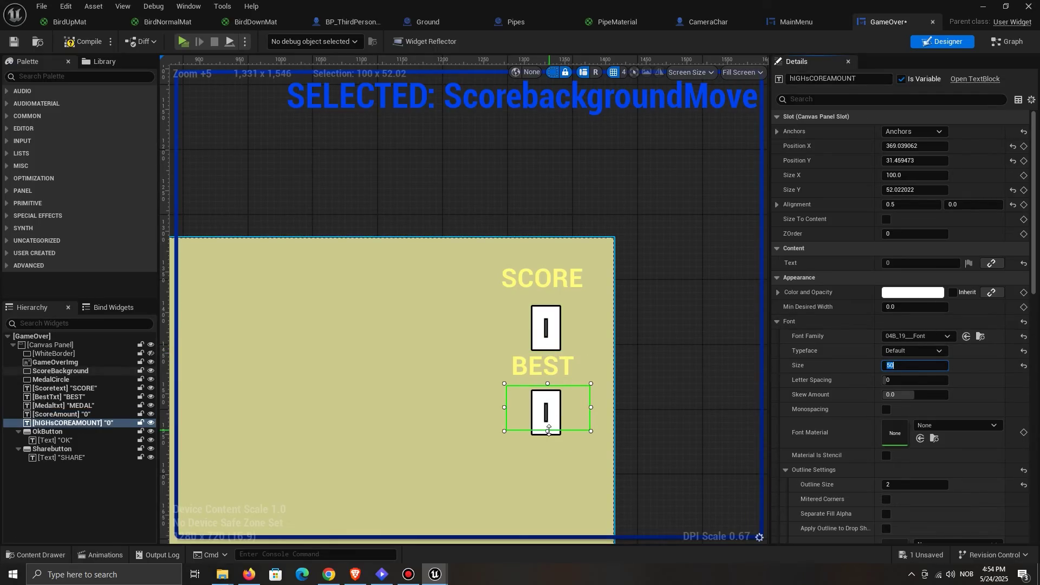
{"action": "left_click", "coordinate": [588, 333]}
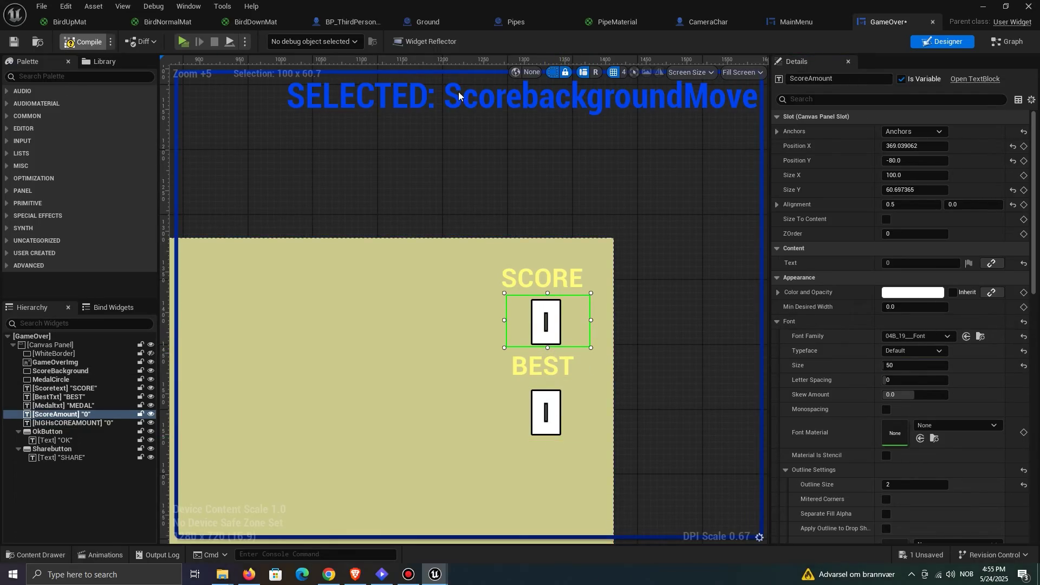
{"action": "scroll", "coordinate": [595, 335], "scroll_direction": "down", "scroll_amount": 3}
Step: Set the font size of the MainMenu widget's ScoreAmount text to 50 and increase its height to about 64
{"action": "left_click", "coordinate": [768, 27]}
{"action": "left_click", "coordinate": [943, 41]}
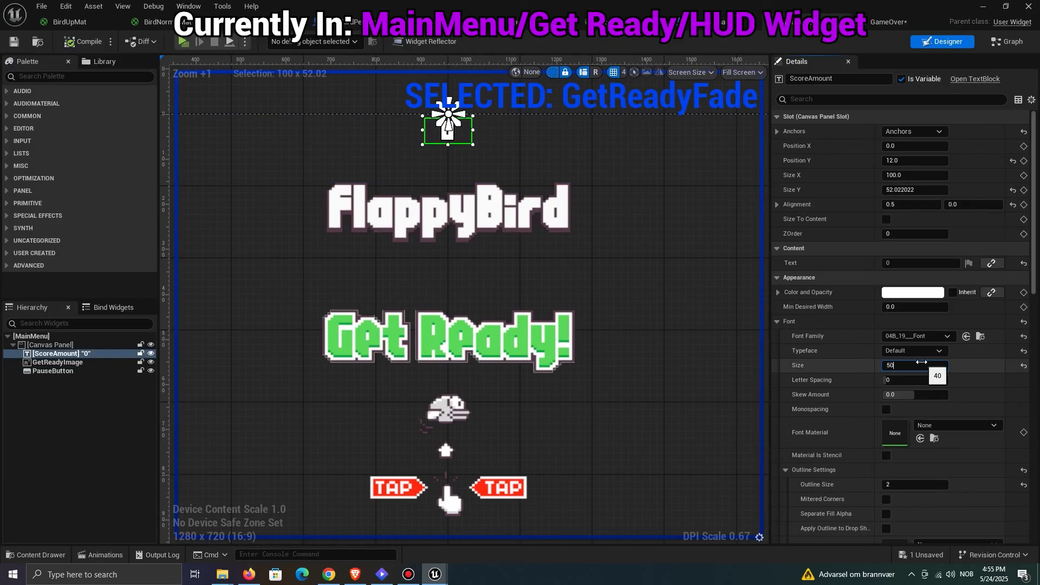
{"action": "left_click", "coordinate": [921, 364]}
{"action": "type", "text": "50"}
{"action": "key", "text": "Return"}
{"action": "left_click_drag", "start_coordinate": [449, 144], "coordinate": [449, 149]}
Step: Compile the MainMenu widget and save all unsaved assets
{"action": "left_click", "coordinate": [86, 41]}
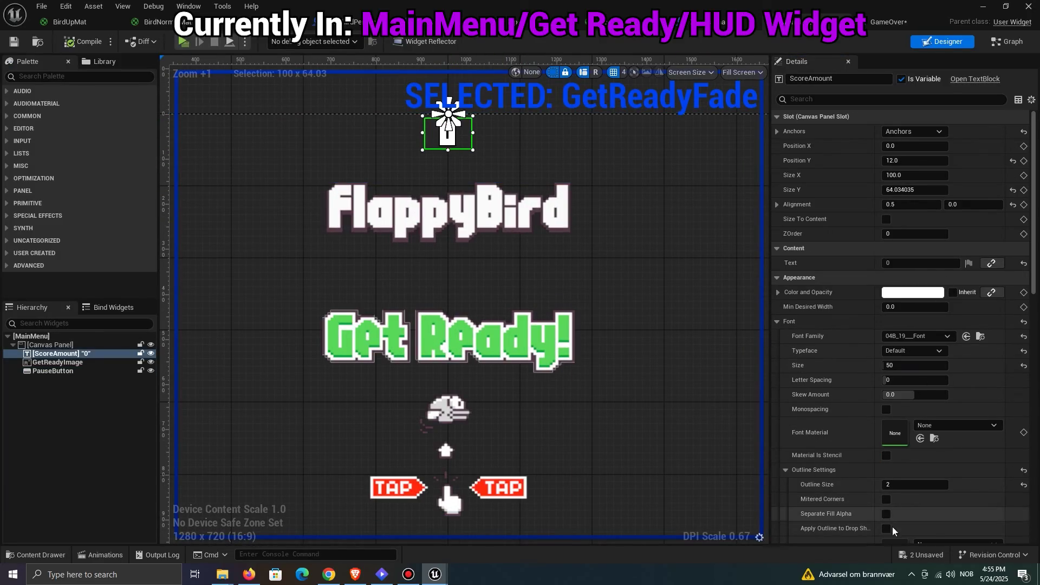
{"action": "left_click", "coordinate": [921, 555]}
{"action": "left_click", "coordinate": [607, 410]}
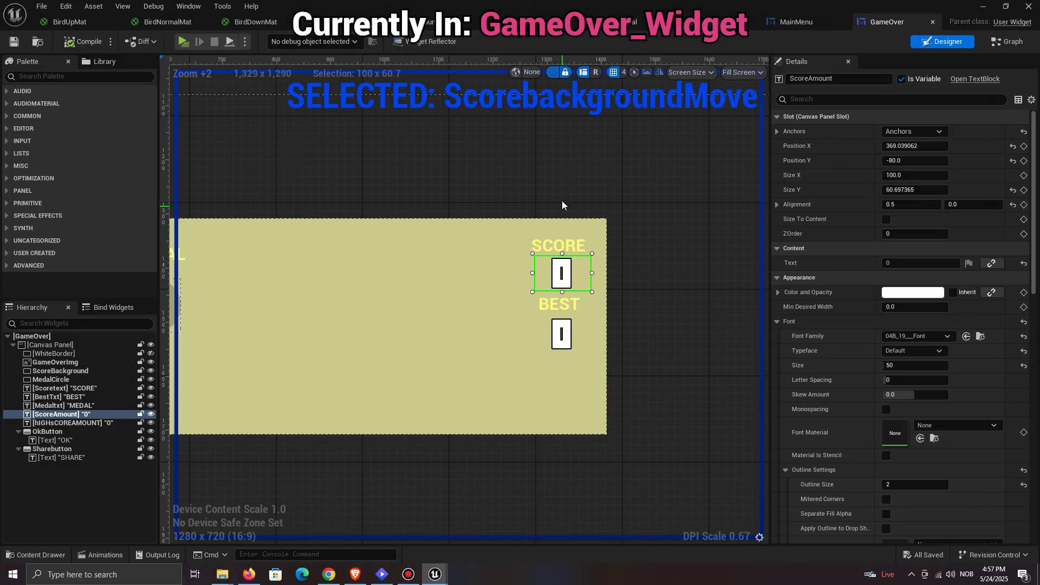
{"action": "scroll", "coordinate": [562, 205], "scroll_direction": "down", "scroll_amount": 5}
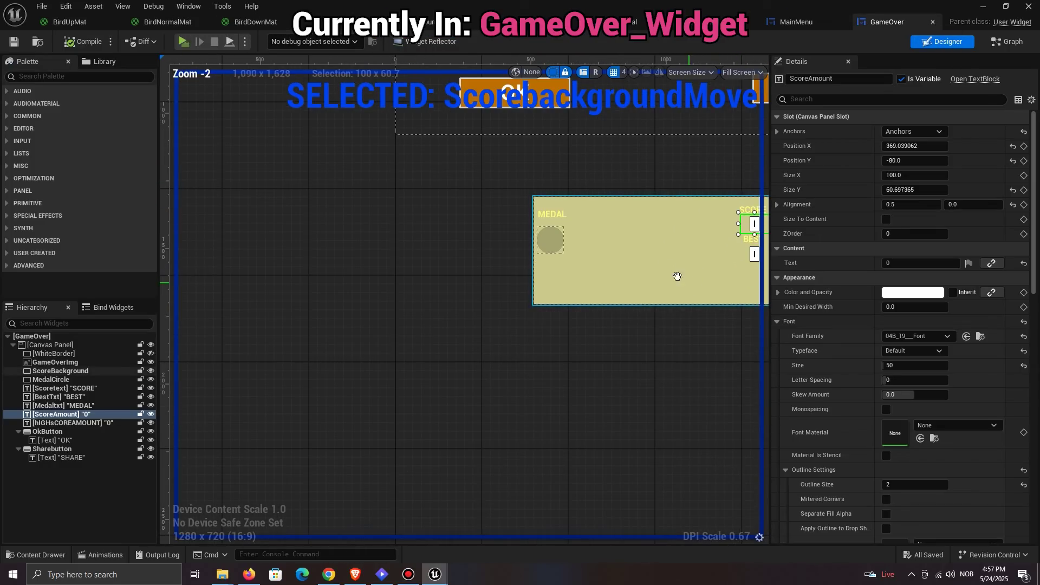
{"action": "left_click", "coordinate": [427, 265]}
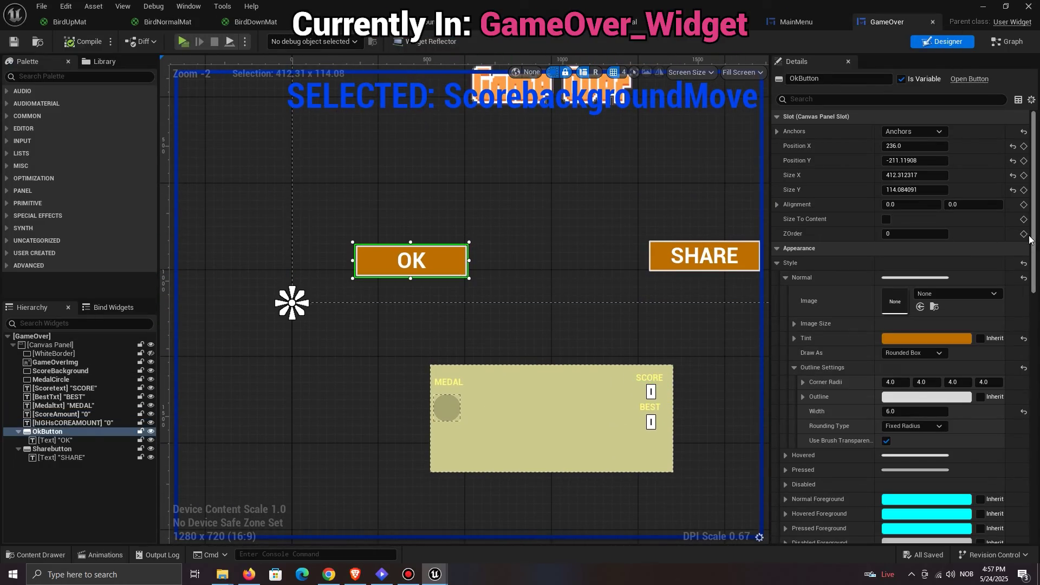
{"action": "left_click_drag", "start_coordinate": [1035, 243], "coordinate": [954, 436]}
{"action": "left_click", "coordinate": [916, 507]}
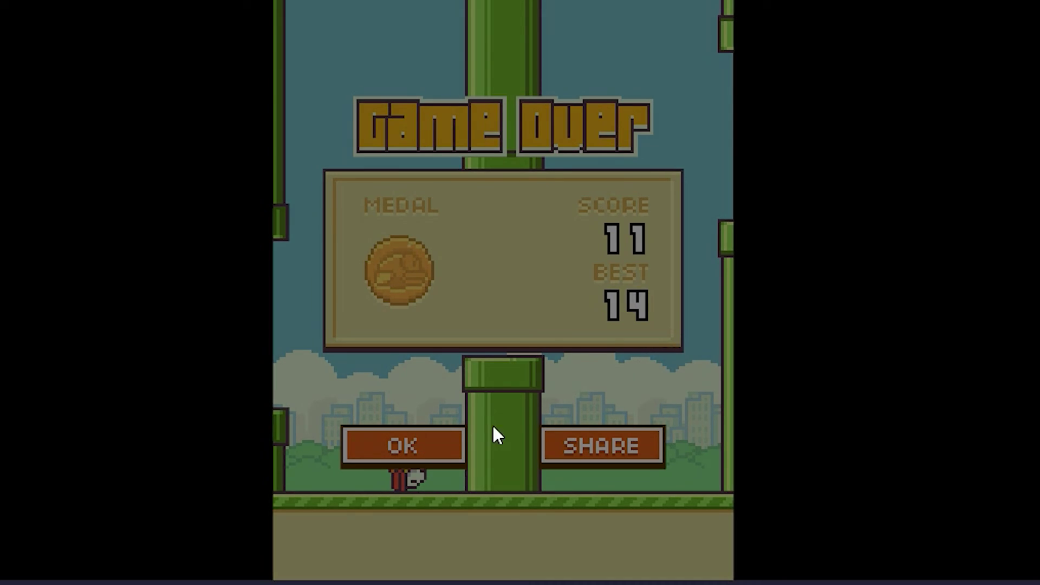
{"action": "left_click", "coordinate": [492, 428]}
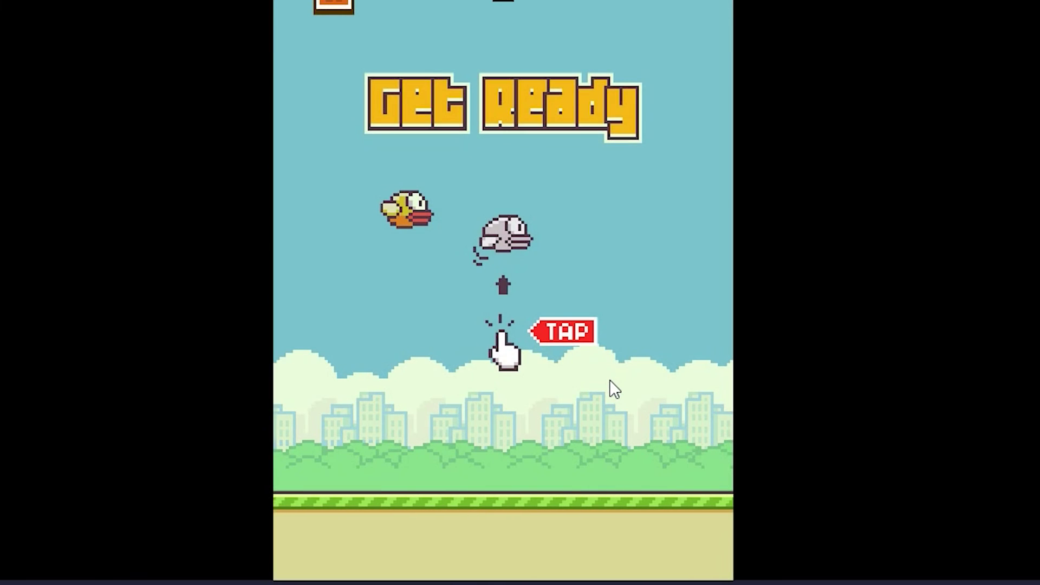
{"action": "left_click", "coordinate": [610, 387]}
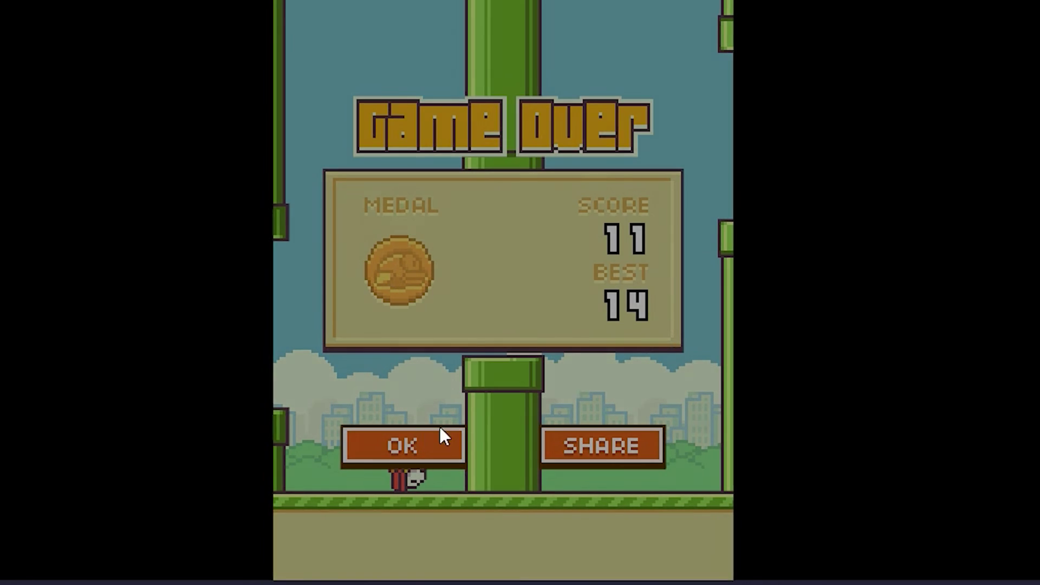
{"action": "left_click", "coordinate": [442, 436]}
{"action": "left_click", "coordinate": [609, 388]}
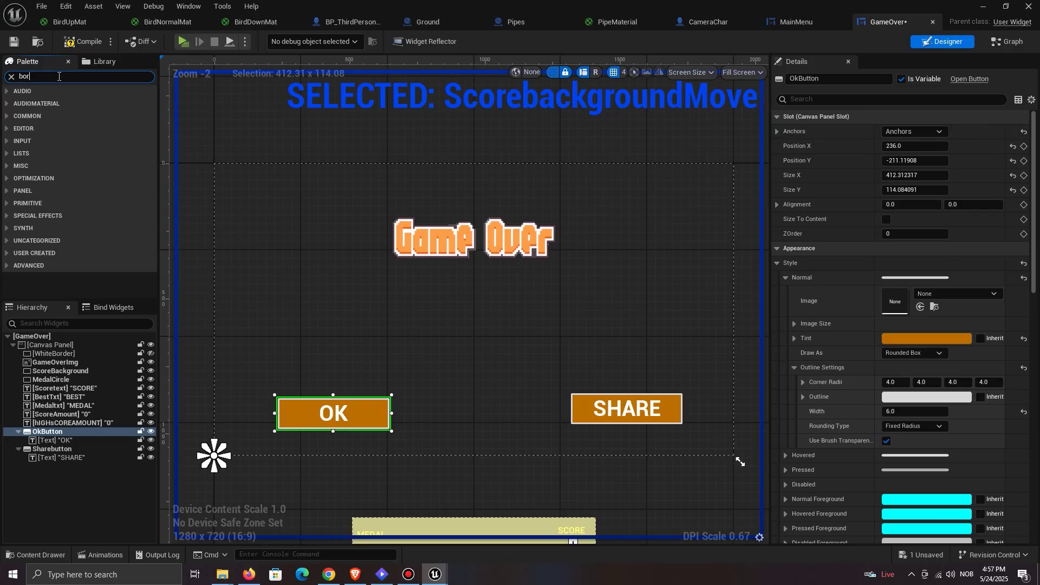
Step: Add a Border widget to the GameOver Canvas Panel and name it BlackBorder
{"action": "type", "text": "bord"}
{"action": "left_click", "coordinate": [45, 102]}
{"action": "left_click_drag", "start_coordinate": [96, 347], "coordinate": [98, 346]}
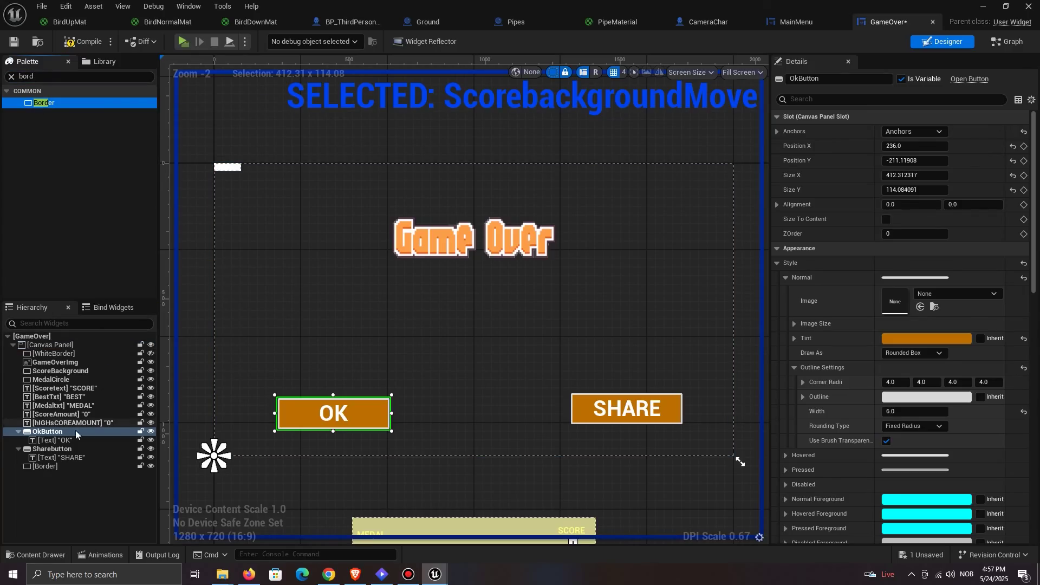
{"action": "type", "text": "BlackBorder"}
{"action": "key", "text": "Return"}
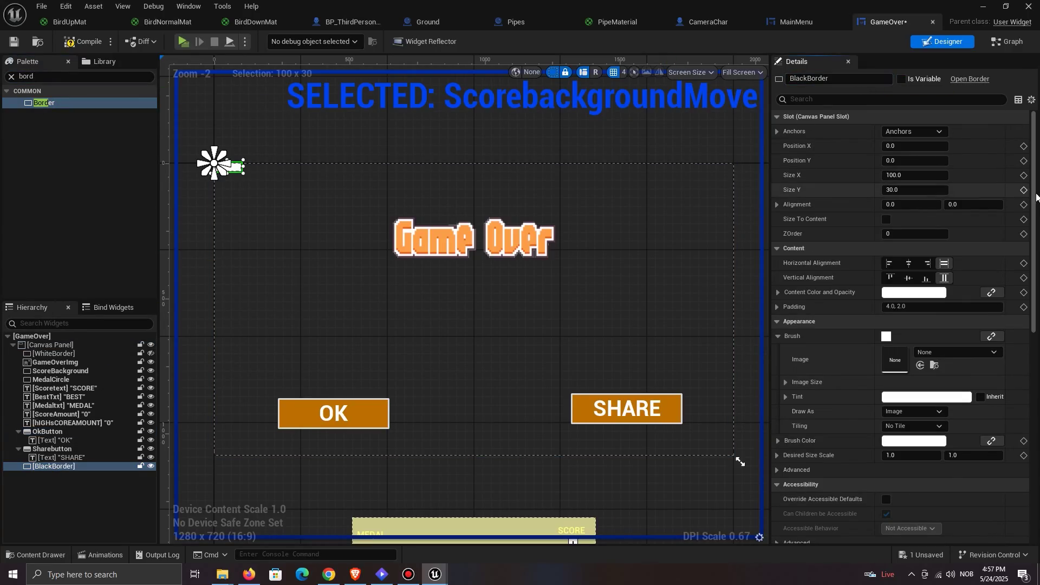
Step: Set BlackBorder's anchors to stretch across the full canvas
{"action": "left_click", "coordinate": [940, 133]}
{"action": "left_click", "coordinate": [1012, 292]}
{"action": "scroll", "coordinate": [609, 176], "scroll_direction": "down", "scroll_amount": 3}
{"action": "scroll", "coordinate": [469, 187], "scroll_direction": "up", "scroll_amount": 1}
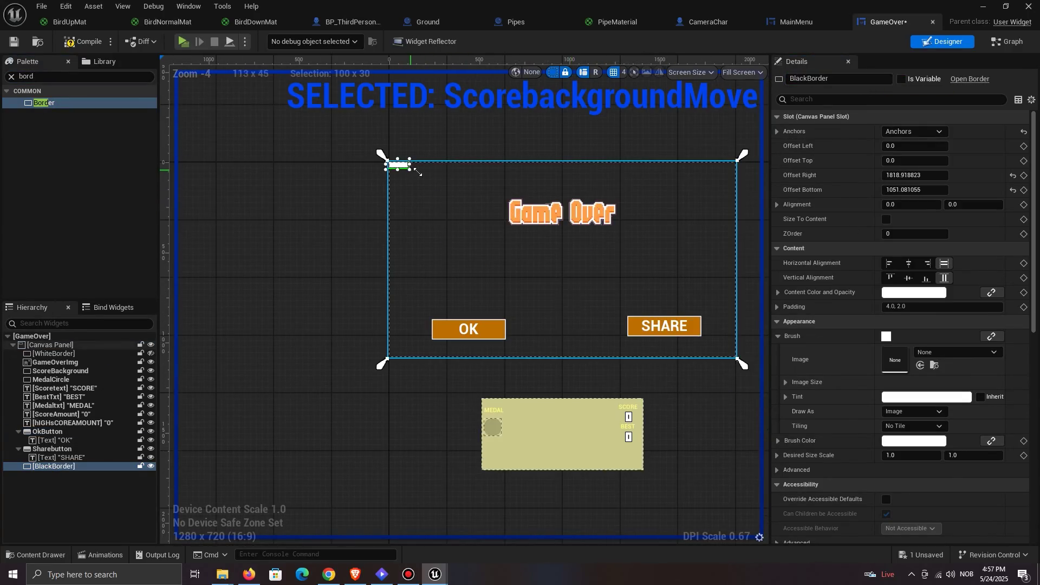
Step: Resize BlackBorder to about 2169 × 1300 so it extends past the canvas edges on every side
{"action": "left_click_drag", "start_coordinate": [409, 169], "coordinate": [760, 382]}
{"action": "left_click_drag", "start_coordinate": [386, 271], "coordinate": [367, 270]}
{"action": "left_click_drag", "start_coordinate": [564, 159], "coordinate": [563, 146]}
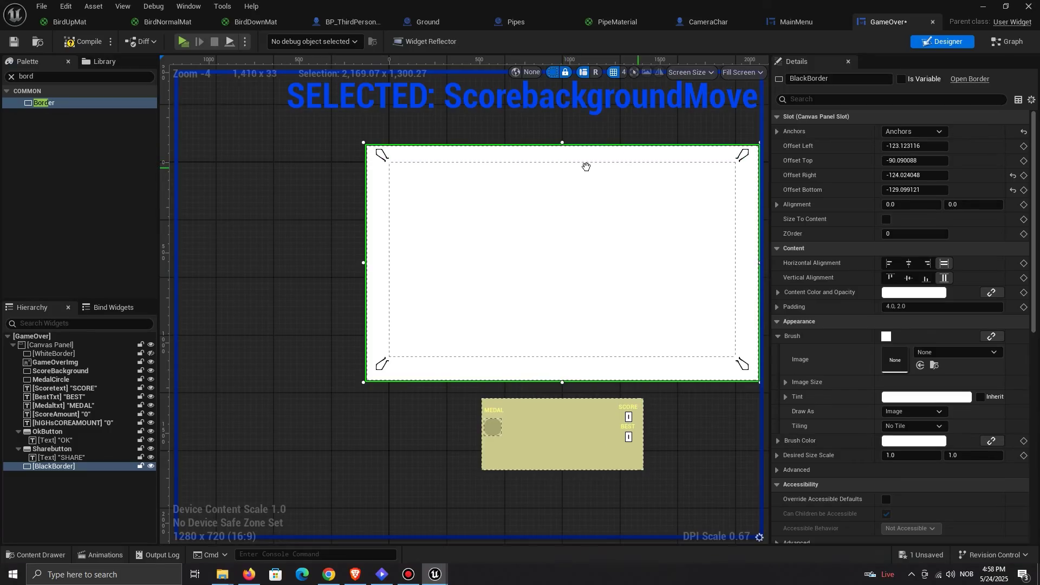
{"action": "right_click_drag", "start_coordinate": [706, 253], "coordinate": [677, 240]}
Step: Set BlackBorder's brush tint to black and save the GameOver widget
{"action": "left_click", "coordinate": [930, 397]}
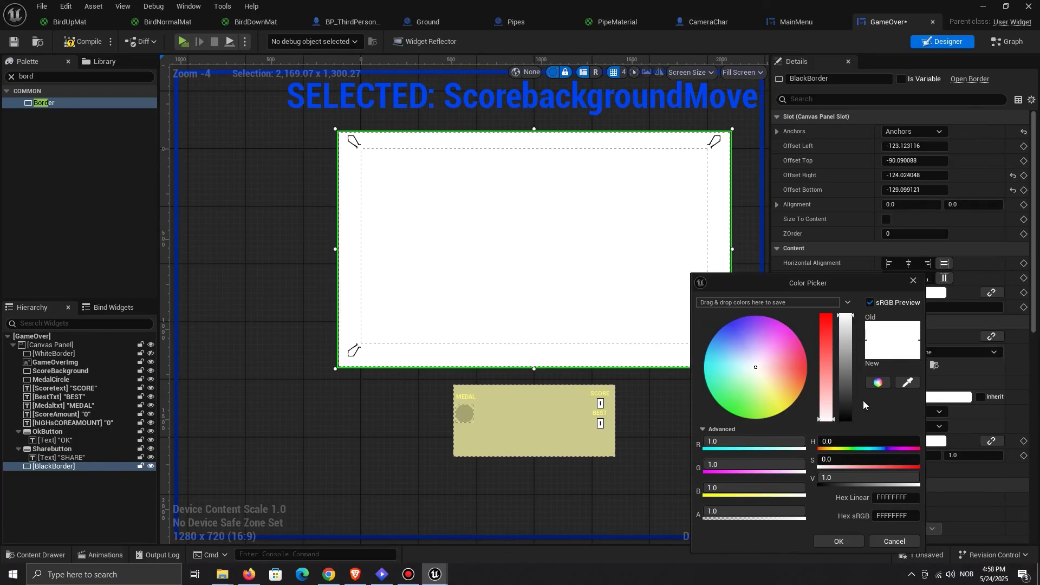
{"action": "left_click", "coordinate": [846, 422]}
{"action": "left_click", "coordinate": [845, 542]}
{"action": "key", "text": "ctrl+shift+s"}
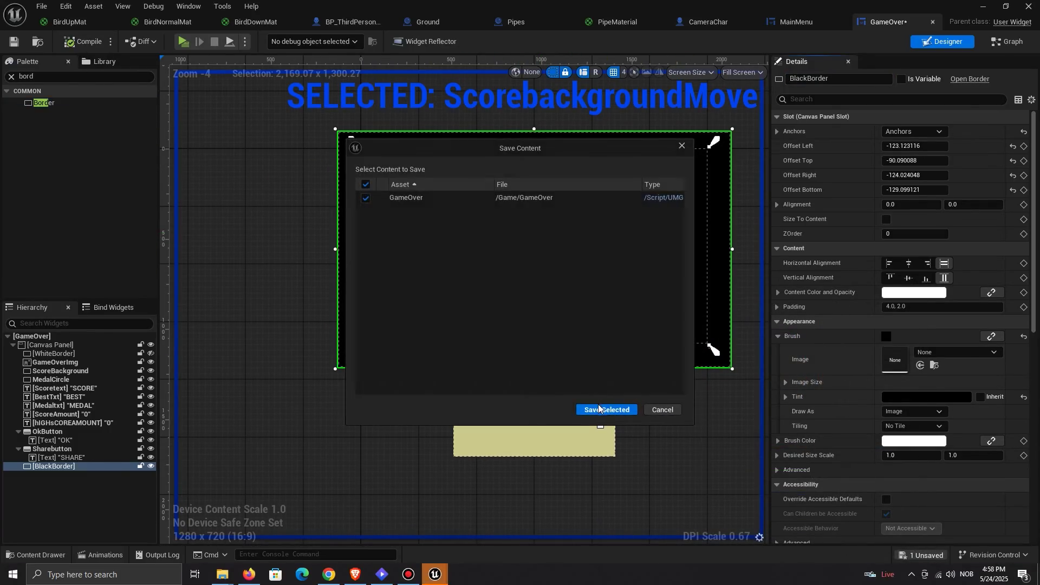
{"action": "left_click", "coordinate": [623, 411]}
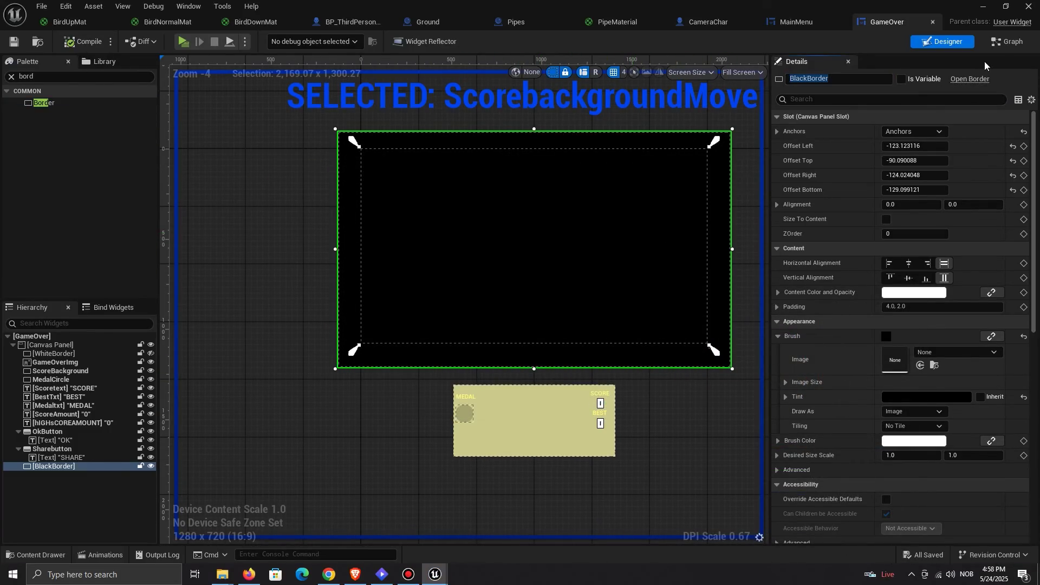
Step: Change BlackBorder's visibility setting and expose the border as a variable
{"action": "left_click", "coordinate": [886, 98]}
{"action": "type", "text": "visi"}
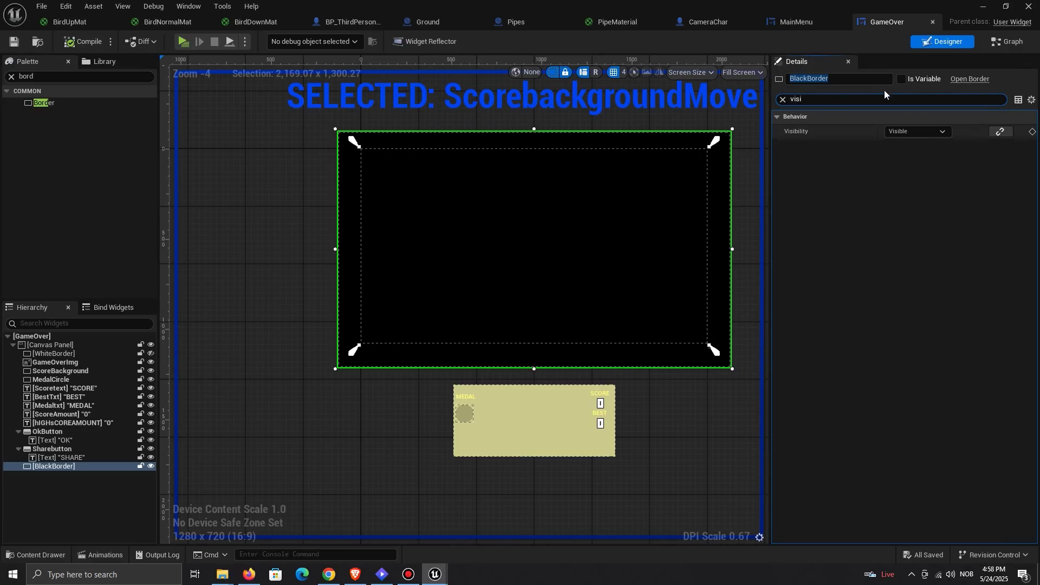
{"action": "left_click", "coordinate": [919, 132]}
{"action": "left_click", "coordinate": [784, 100]}
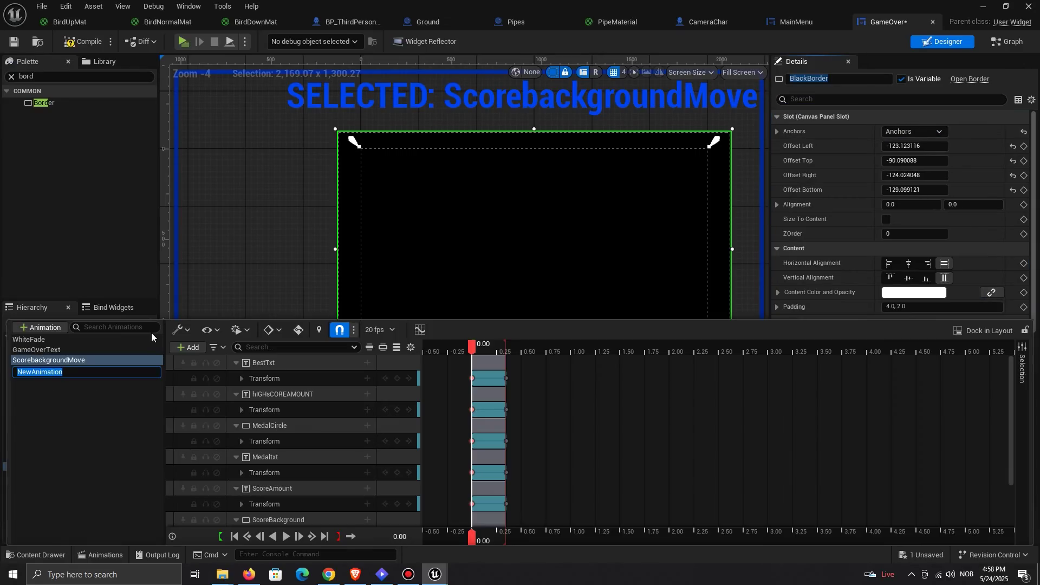
Step: Create a widget animation named BlackTransition and add a Brush Color track for BlackBorder to it
{"action": "type", "text": "BlackTransition"}
{"action": "key", "text": "Return"}
{"action": "left_click", "coordinate": [95, 371]}
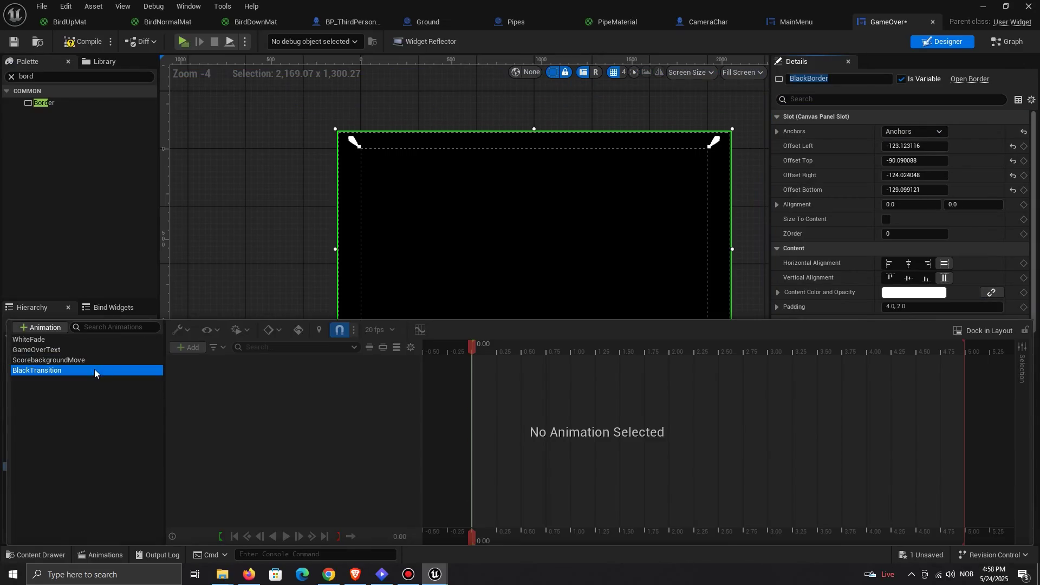
{"action": "left_click", "coordinate": [193, 348]}
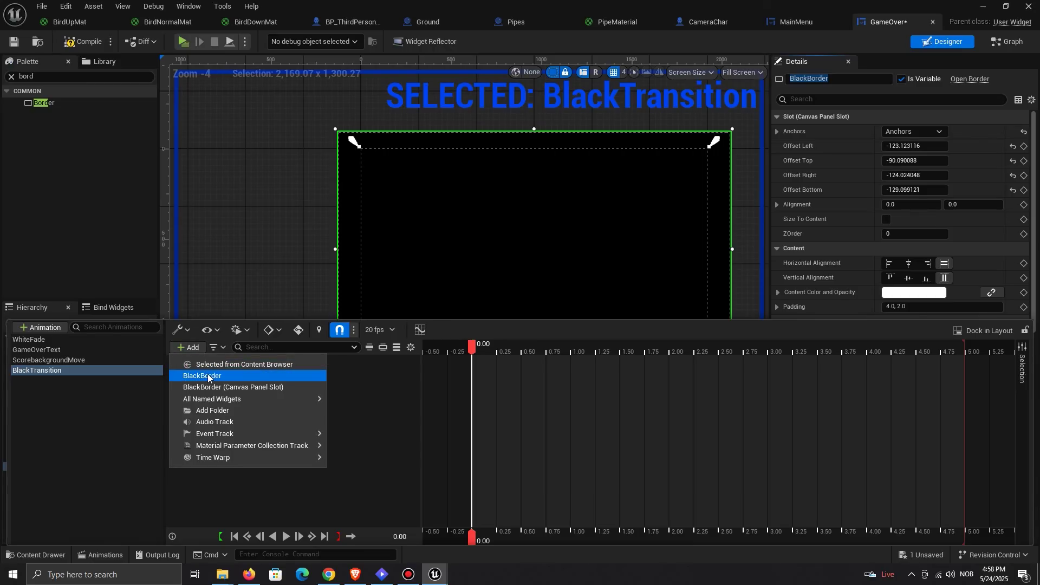
{"action": "left_click", "coordinate": [207, 374]}
{"action": "left_click", "coordinate": [366, 363]}
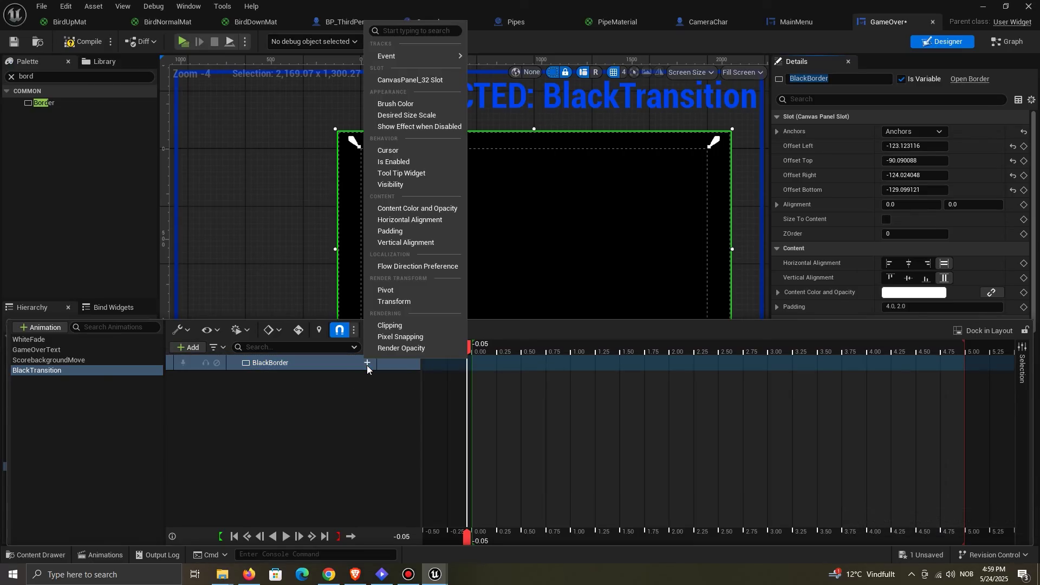
{"action": "left_click", "coordinate": [406, 104]}
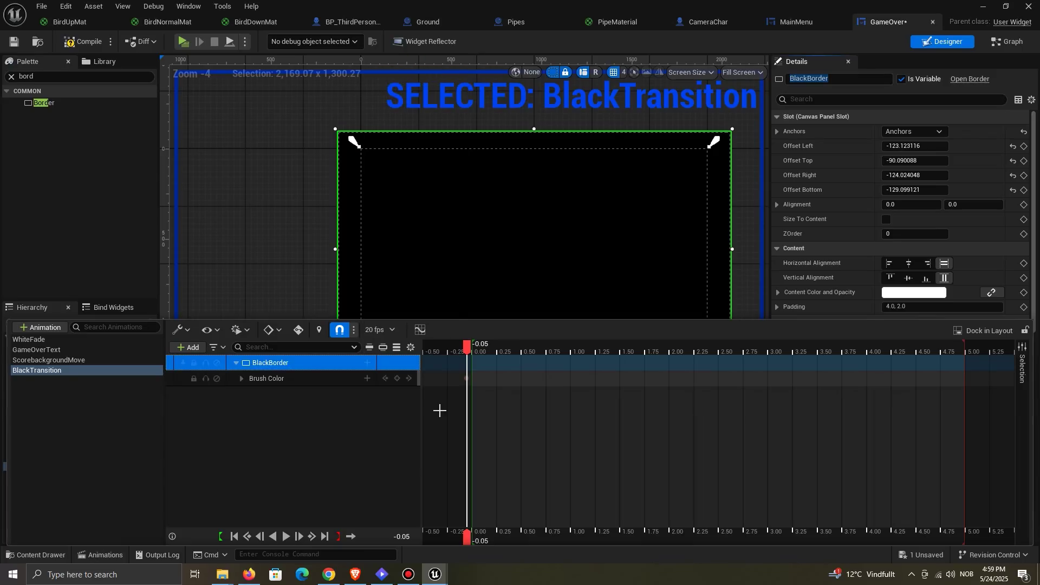
Step: Animate BlackBorder's brush alpha from 0 at the start of BlackTransition to 1 at 0.20 seconds
{"action": "left_click", "coordinate": [241, 378]}
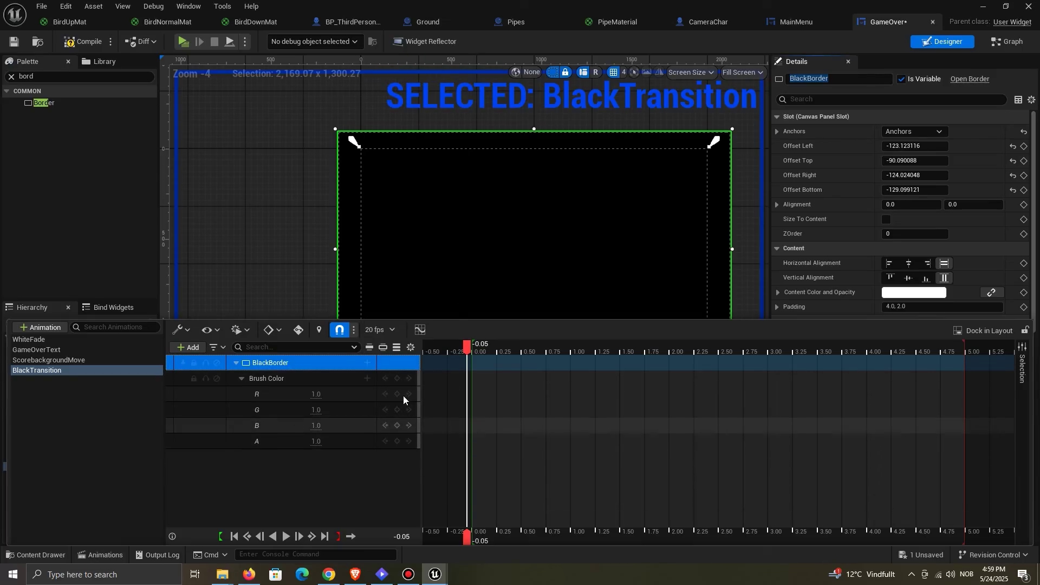
{"action": "left_click", "coordinate": [318, 441]}
{"action": "type", "text": "0"}
{"action": "key", "text": "Return"}
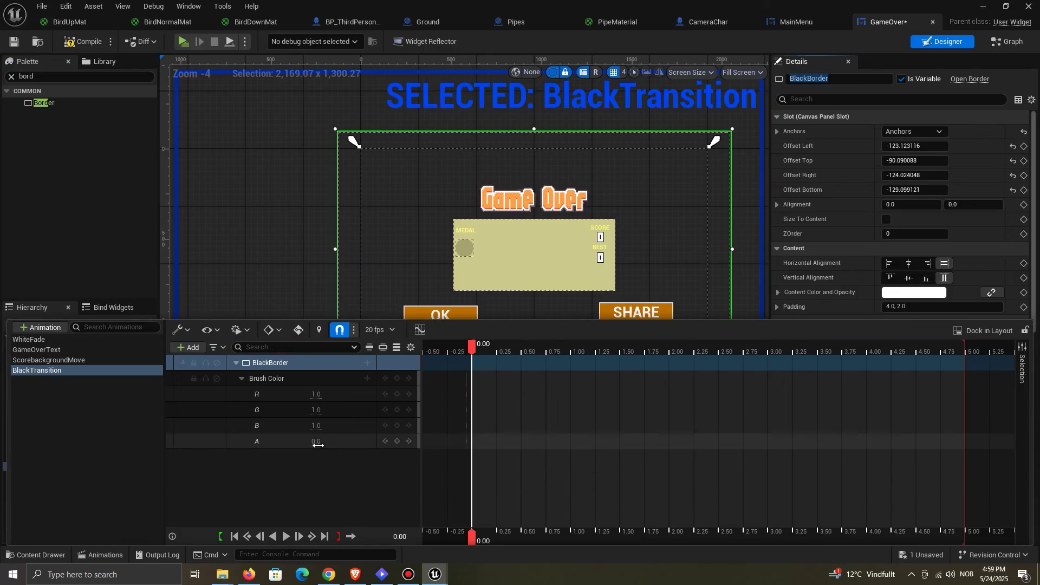
{"action": "left_click", "coordinate": [323, 466]}
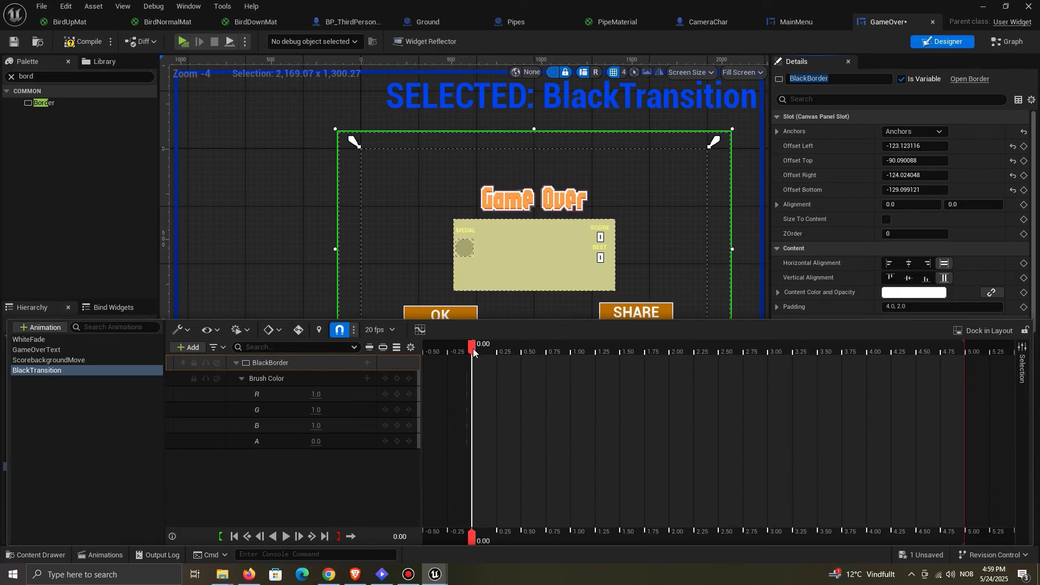
{"action": "left_click_drag", "start_coordinate": [470, 348], "coordinate": [490, 350]}
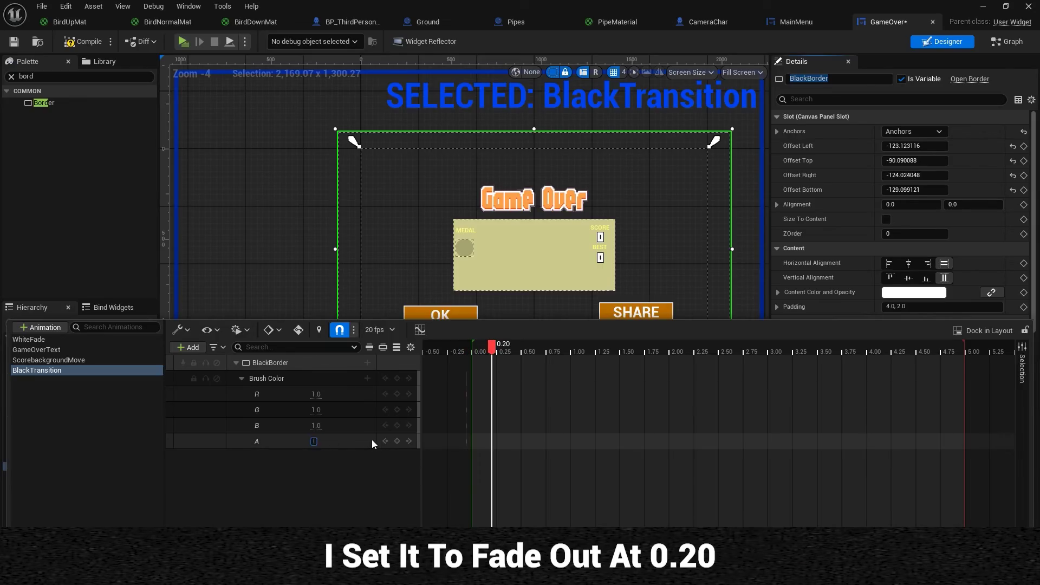
{"action": "type", "text": "1"}
{"action": "key", "text": "Return"}
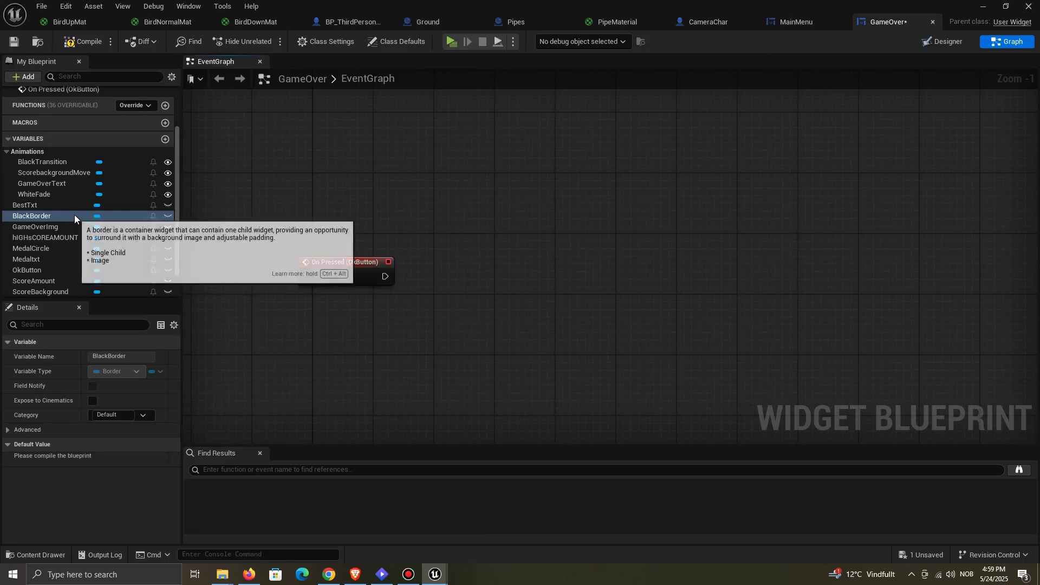
Step: Make the OkButton's On Pressed event set BlackBorder's visibility to Visible in the GameOver event graph
{"action": "left_click_drag", "start_coordinate": [74, 215], "coordinate": [434, 206], "text": "ctrl"}
{"action": "type", "text": "set visib"}
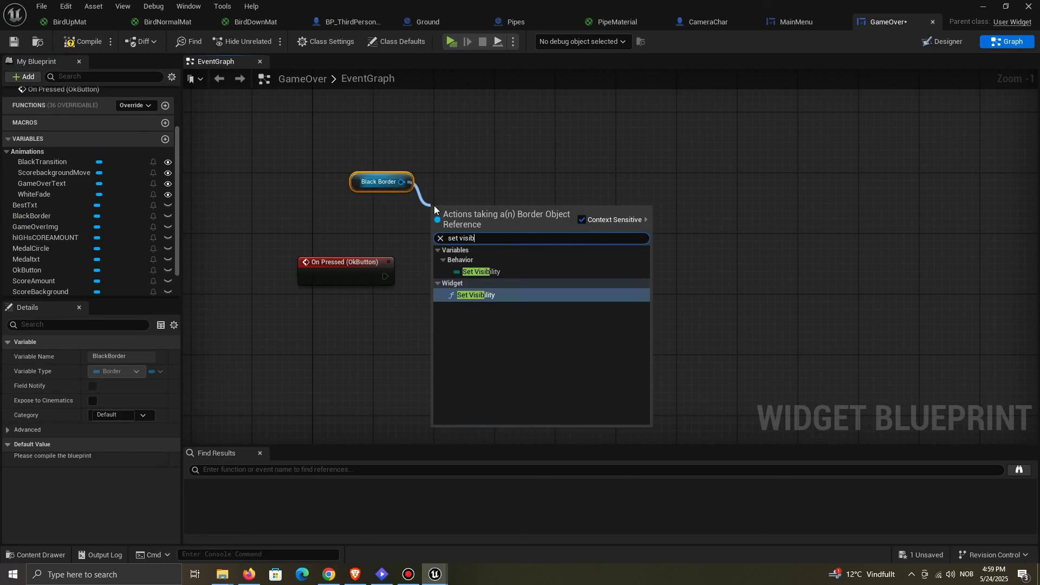
{"action": "left_click", "coordinate": [482, 278]}
{"action": "left_click_drag", "start_coordinate": [386, 276], "coordinate": [436, 232]}
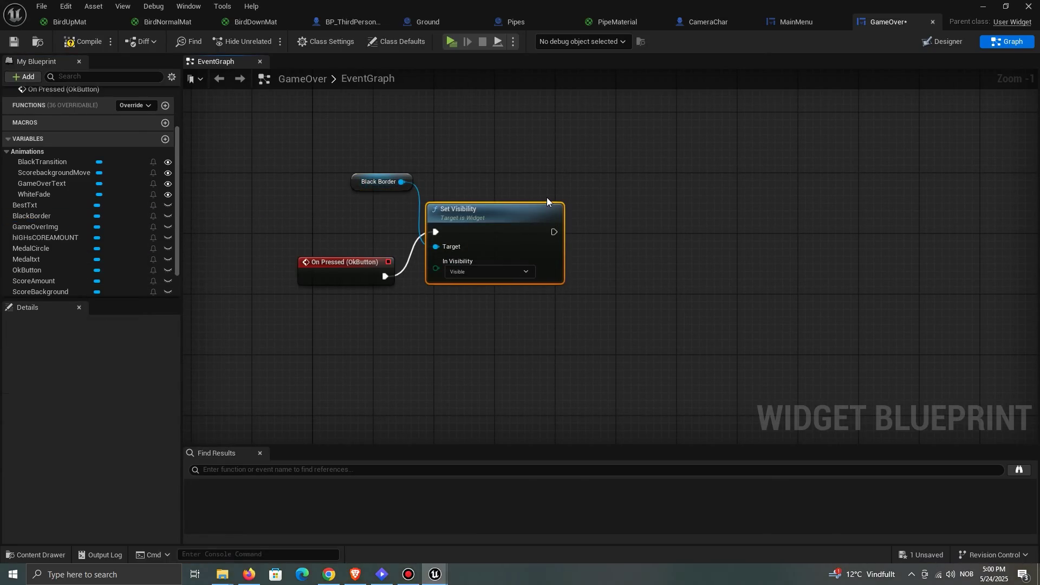
Step: Add a Play Animation node for BlackTransition and run it after the Set Visibility node
{"action": "left_click_drag", "start_coordinate": [54, 162], "coordinate": [625, 198], "text": "ctrl"}
{"action": "type", "text": "play anim"}
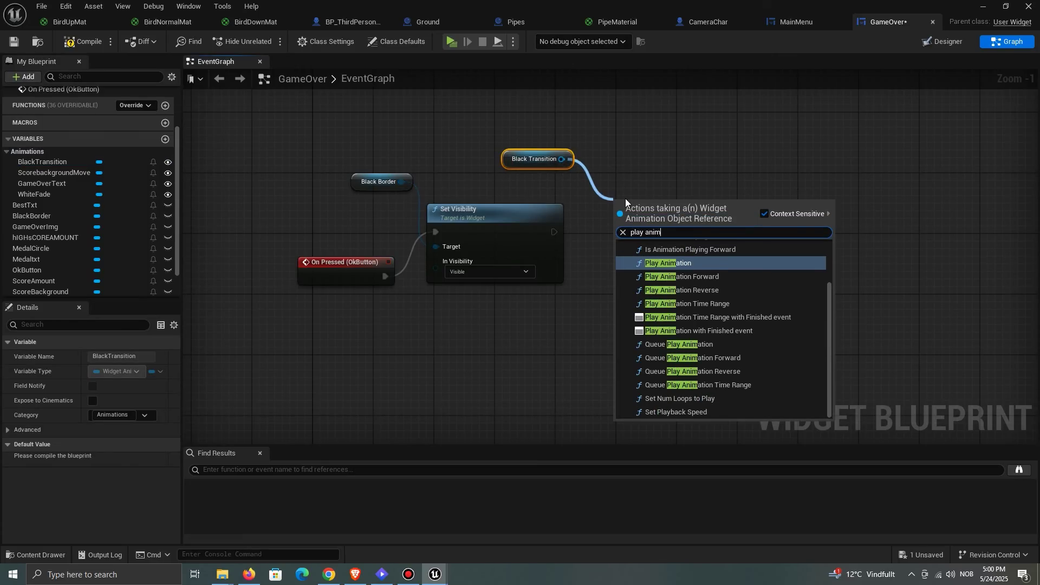
{"action": "left_click", "coordinate": [677, 264]}
{"action": "left_click_drag", "start_coordinate": [554, 232], "coordinate": [591, 231]}
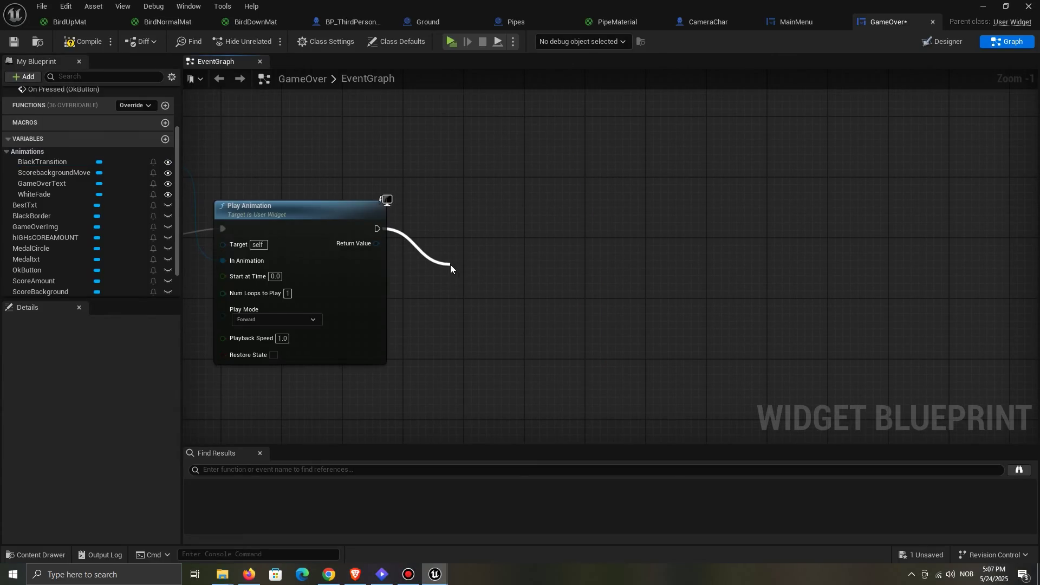
Step: Add a Delay of 0.4 seconds after the BlackTransition Play Animation node
{"action": "type", "text": "delay"}
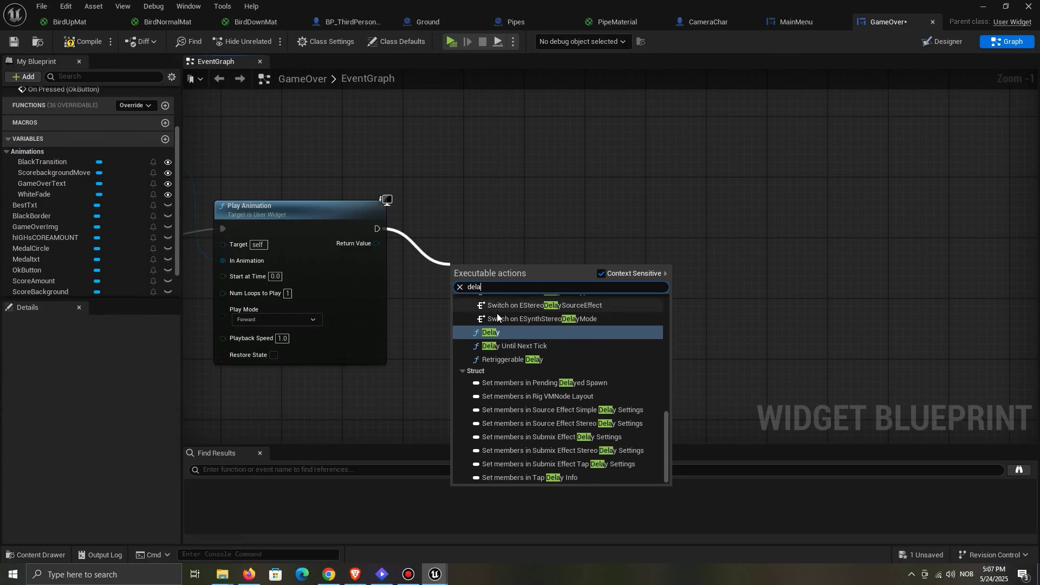
{"action": "left_click", "coordinate": [495, 329]}
{"action": "type", "text": "0.4"}
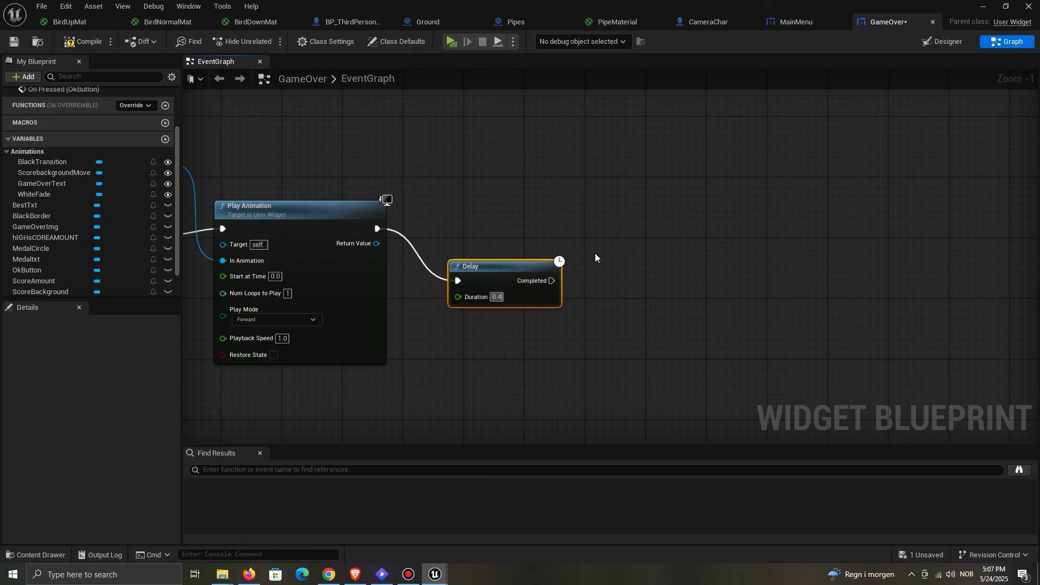
{"action": "left_click", "coordinate": [595, 253]}
Step: Open the level ThirdPersonMap by name once the delay completes, and compile the GameOver widget
{"action": "left_click_drag", "start_coordinate": [551, 280], "coordinate": [599, 282]}
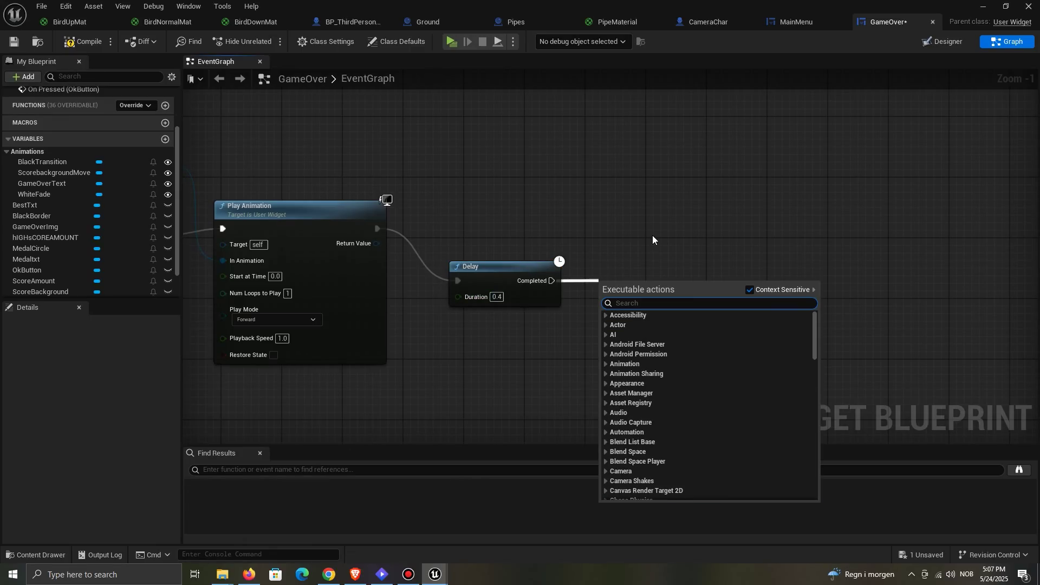
{"action": "type", "text": "open level"}
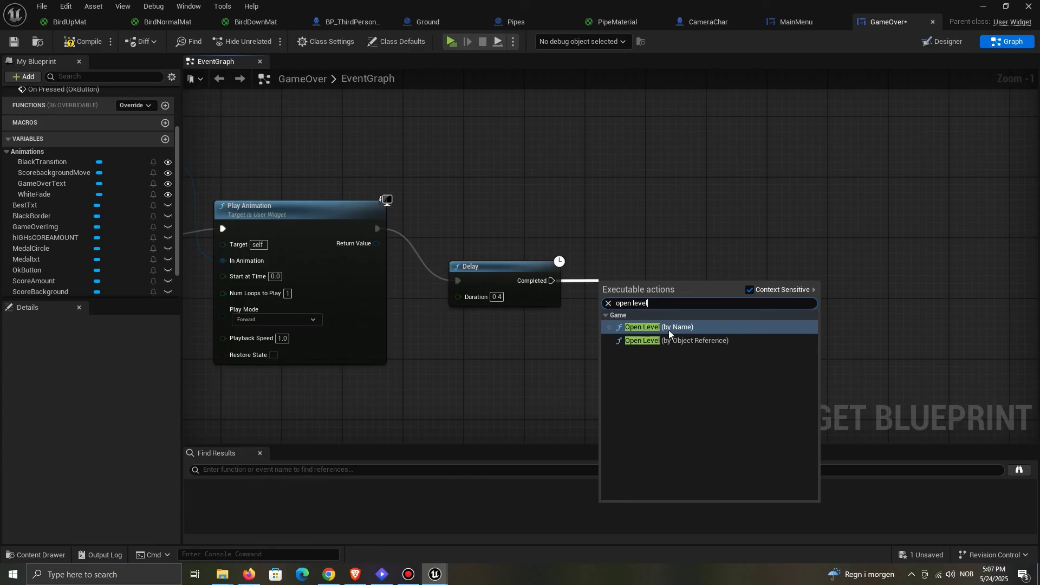
{"action": "left_click", "coordinate": [666, 327]}
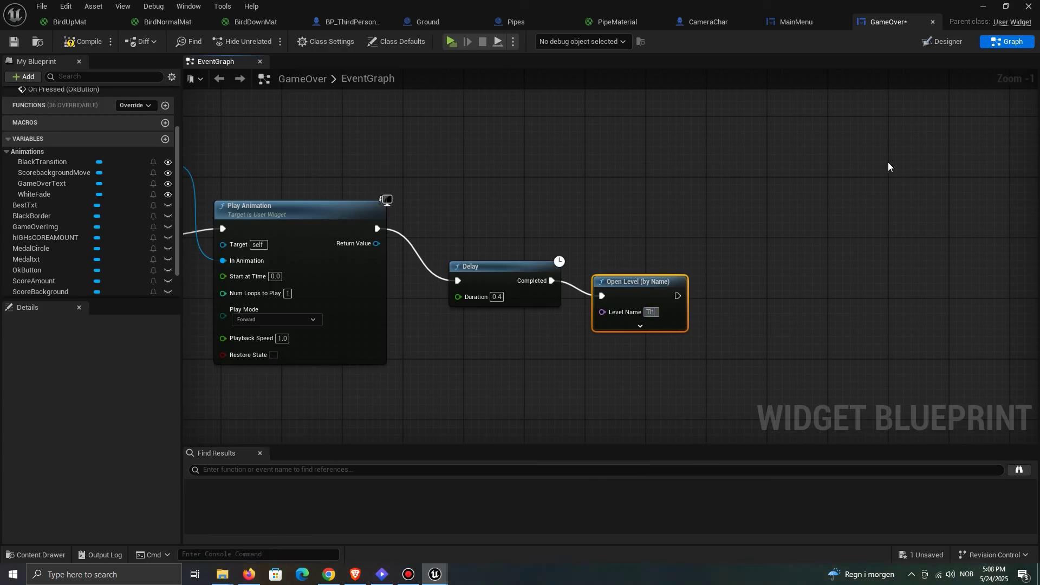
{"action": "type", "text": "ThirdPersonMap"}
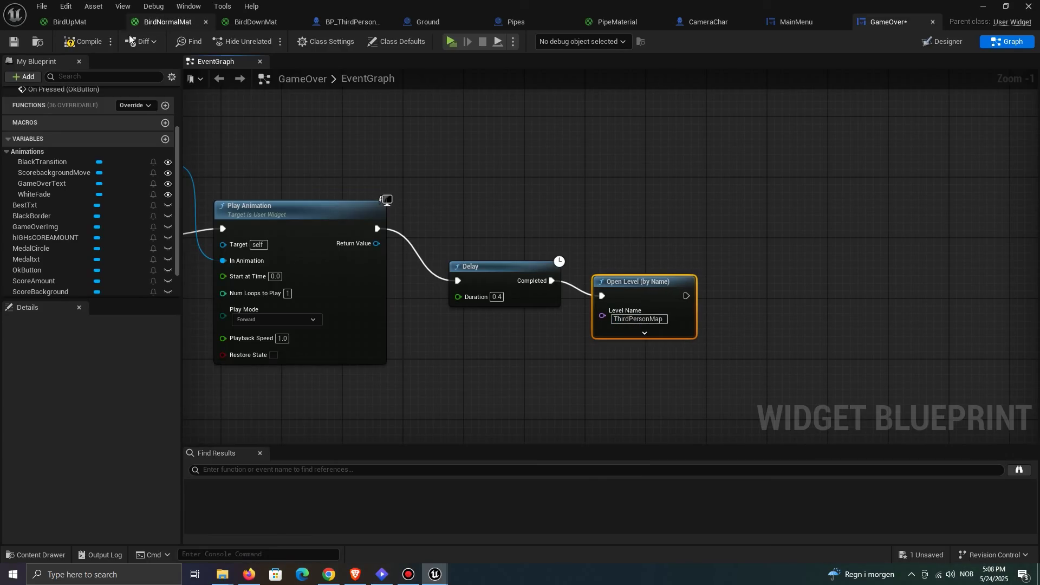
{"action": "left_click", "coordinate": [97, 43]}
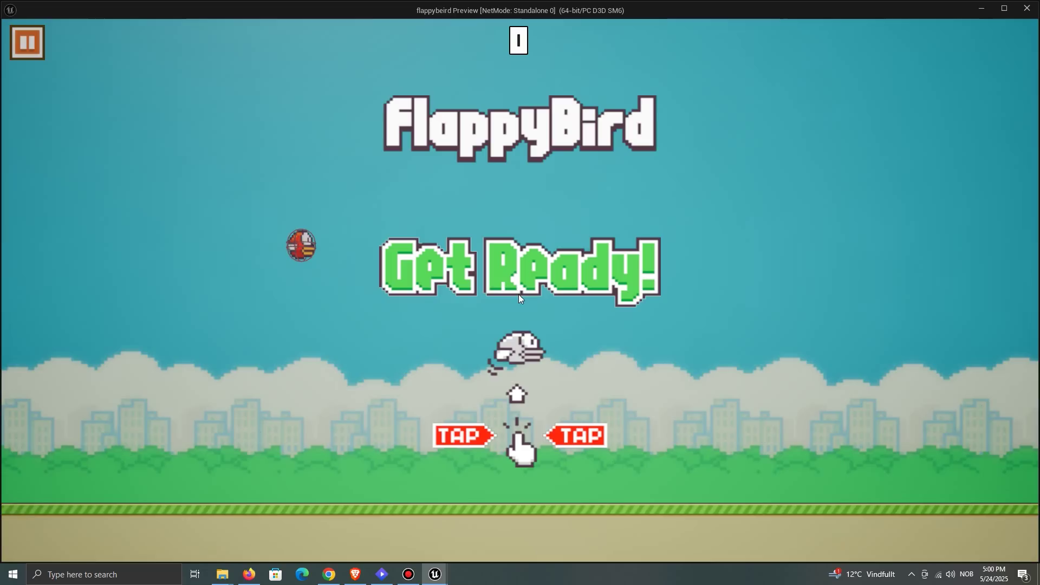
Step: Play-test the game through a game over and the OK button's restart transition, and exit the preview
{"action": "left_click", "coordinate": [489, 337]}
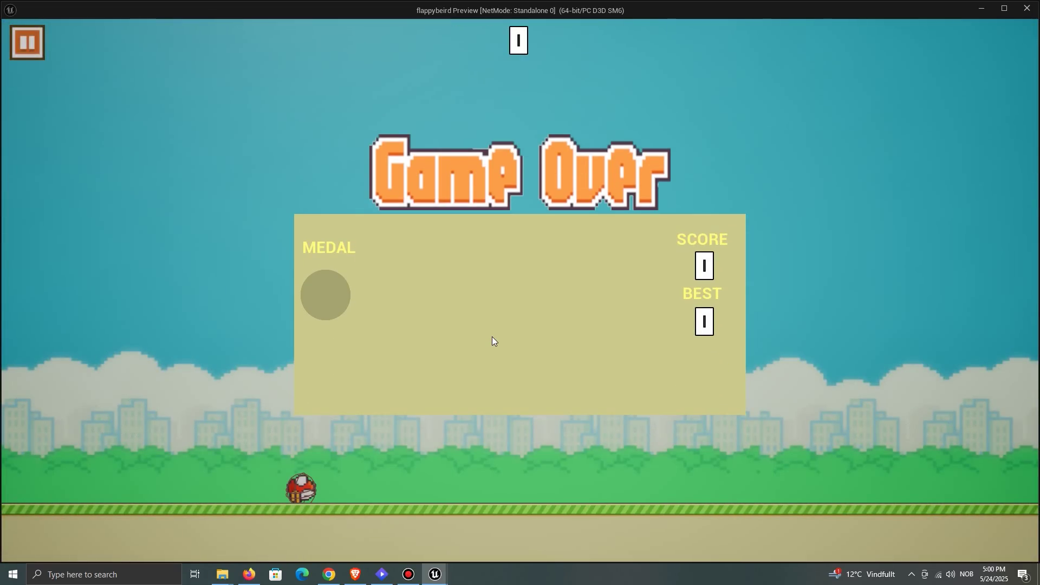
{"action": "left_click", "coordinate": [280, 486]}
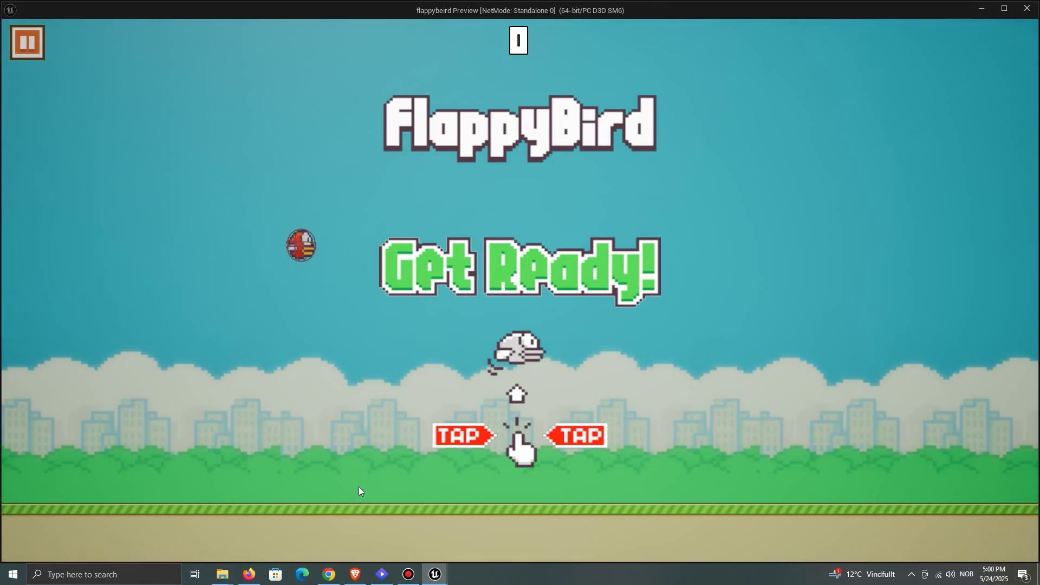
{"action": "key", "text": "Escape"}
Step: Add a Border widget to the MainMenu widget's Canvas Panel
{"action": "scroll", "coordinate": [598, 216], "scroll_direction": "down", "scroll_amount": 2}
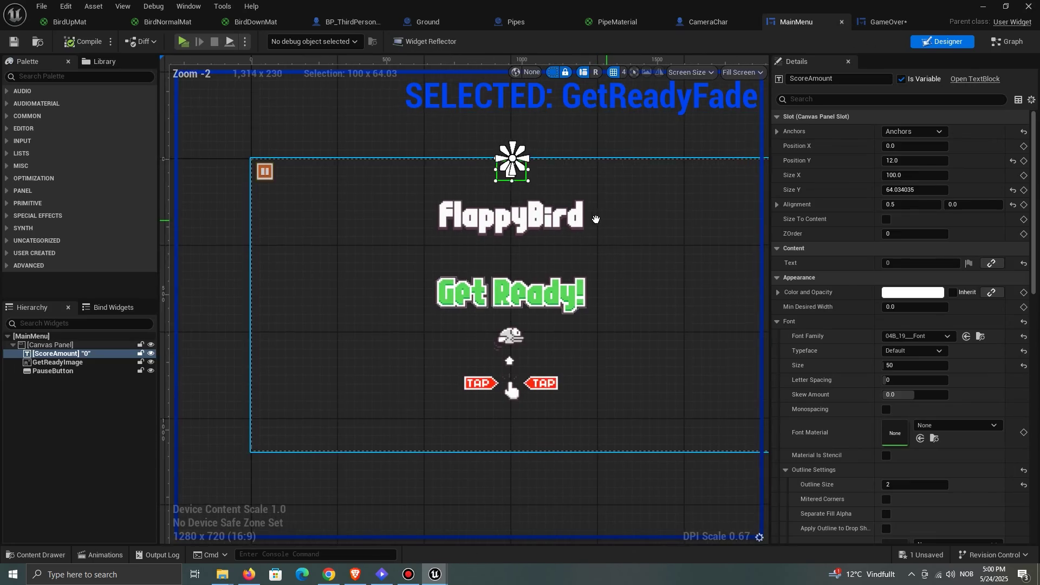
{"action": "scroll", "coordinate": [507, 211], "scroll_direction": "down", "scroll_amount": 1}
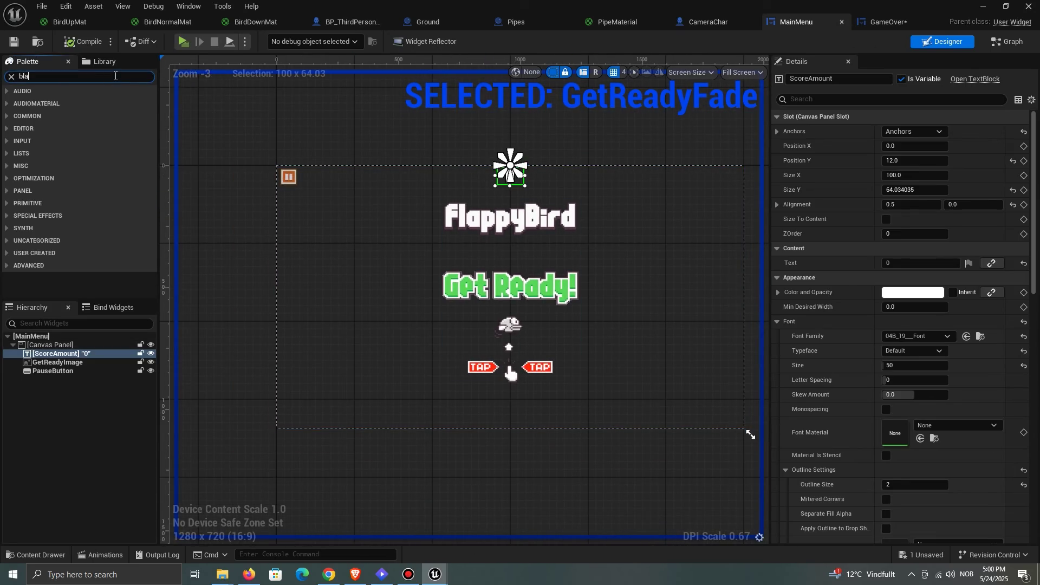
{"action": "left_click", "coordinate": [115, 76]}
{"action": "type", "text": "blackbo"}
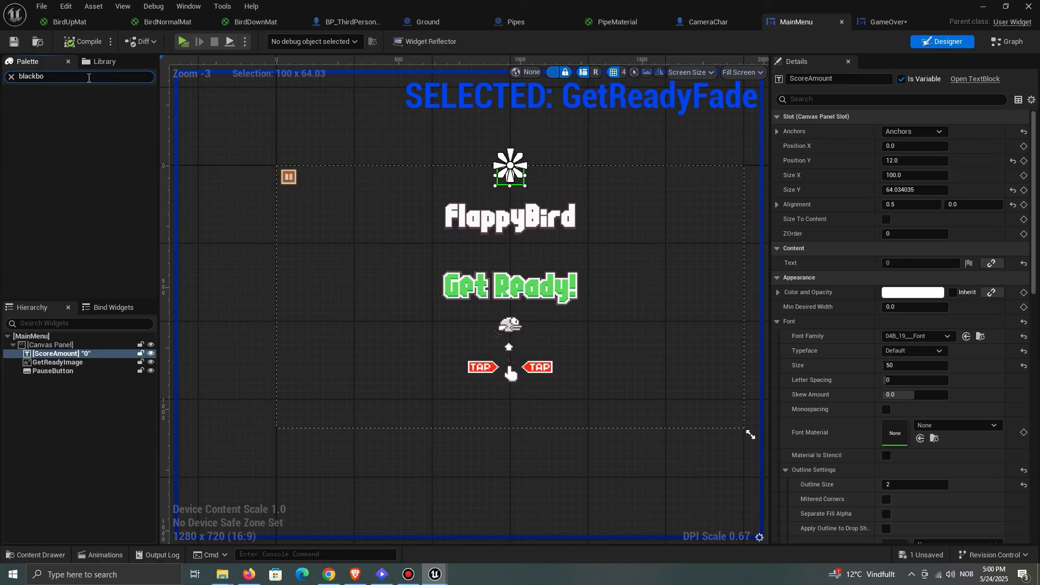
{"action": "key", "text": "BackSpace"}
{"action": "type", "text": "bord"}
{"action": "left_click_drag", "start_coordinate": [72, 103], "coordinate": [88, 346]}
Step: Stretch the new MainMenu border's anchors across the full canvas and name it BlackBorder
{"action": "left_click", "coordinate": [915, 132]}
{"action": "left_click", "coordinate": [1005, 287]}
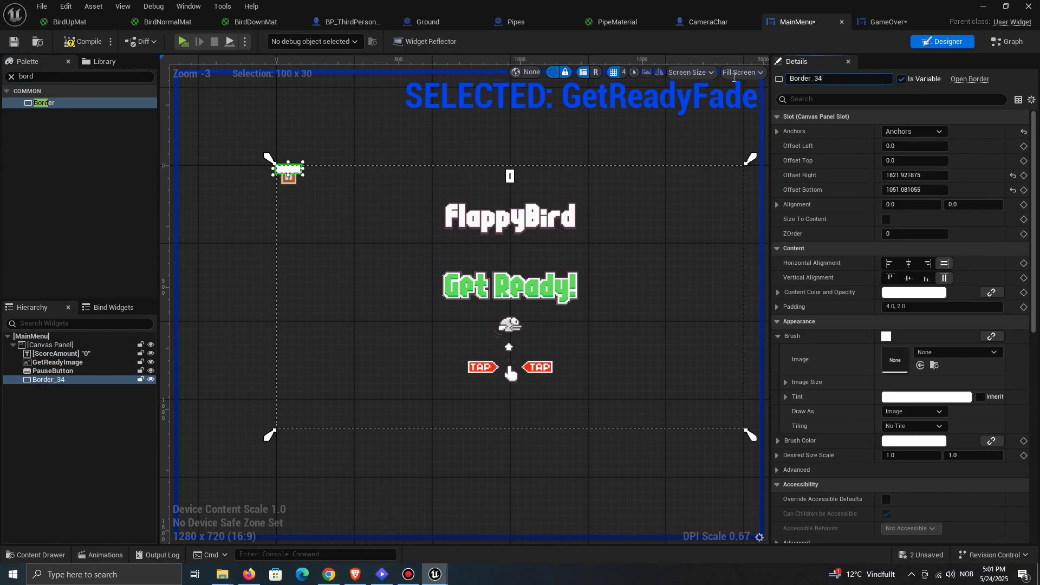
{"action": "type", "text": "BlackBorder"}
{"action": "key", "text": "Return"}
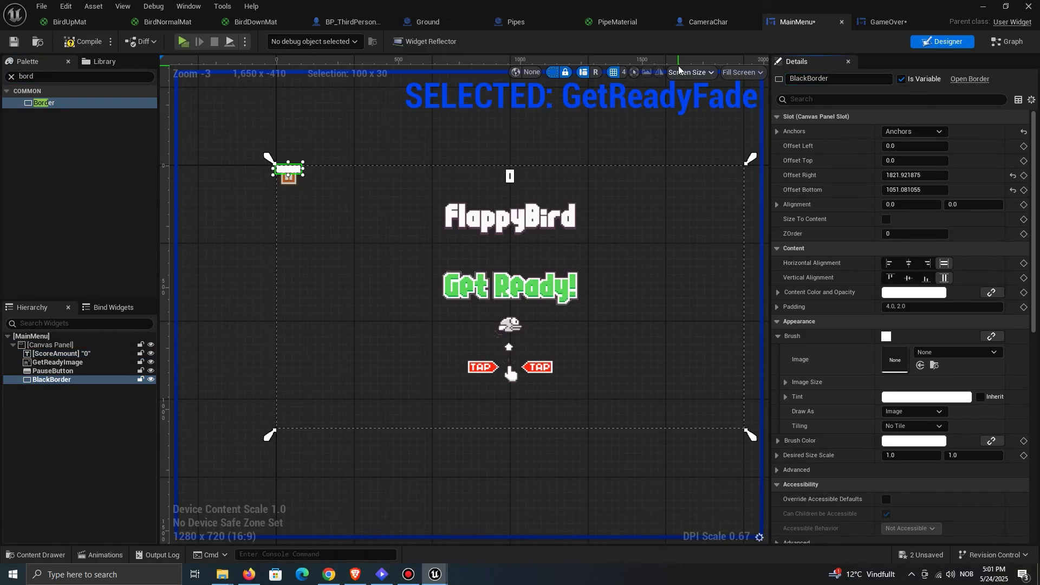
Step: Resize the MainMenu widget's BlackBorder to about 1934 × 1107 so it covers the whole canvas
{"action": "scroll", "coordinate": [624, 201], "scroll_direction": "down", "scroll_amount": 2}
{"action": "right_click_drag", "start_coordinate": [583, 179], "coordinate": [540, 167]}
{"action": "left_click_drag", "start_coordinate": [404, 176], "coordinate": [653, 323]}
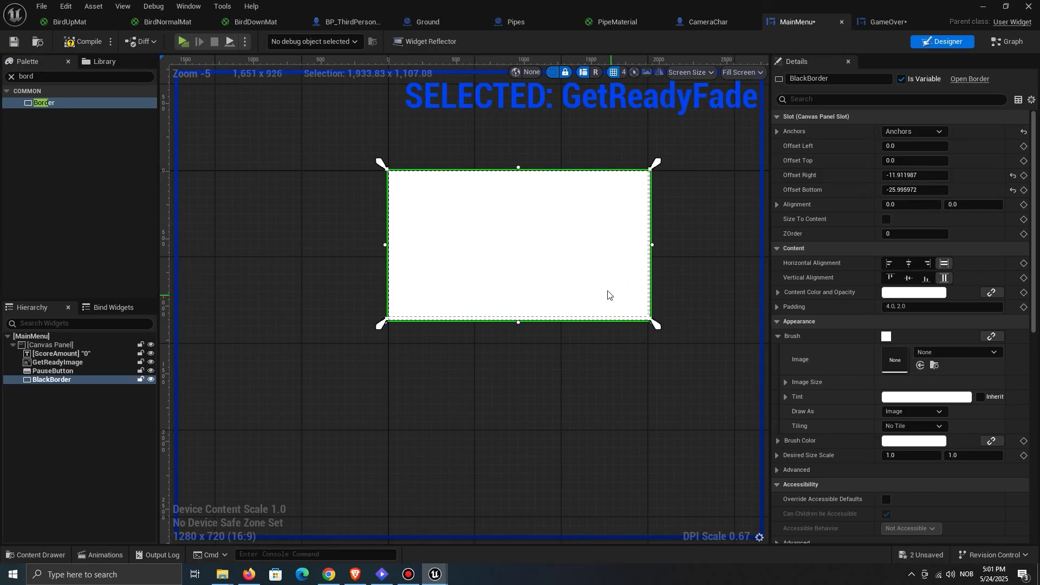
{"action": "right_click_drag", "start_coordinate": [609, 295], "coordinate": [566, 273]}
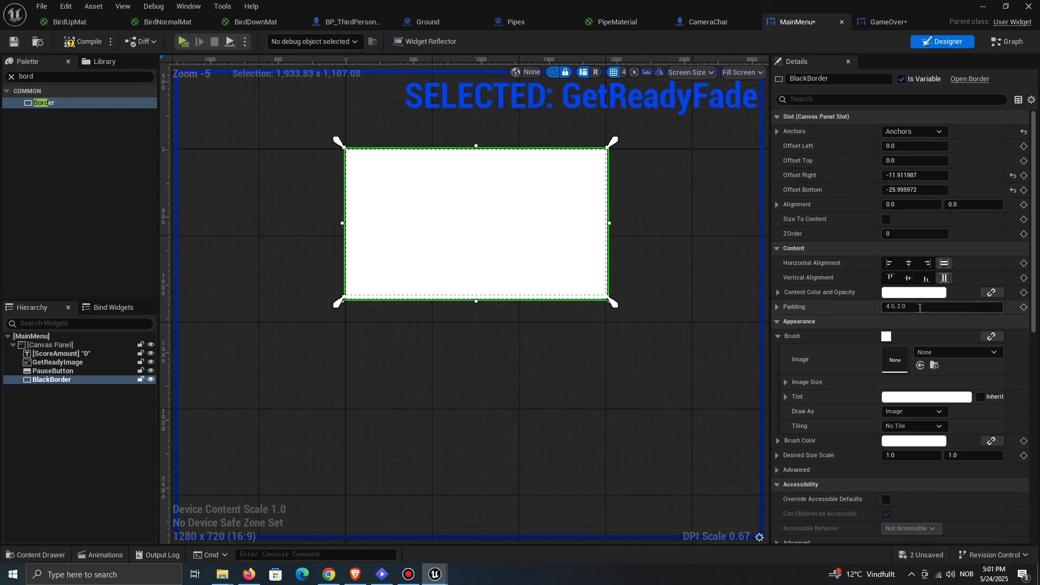
Step: Set the BlackBorder's brush color to black
{"action": "left_click", "coordinate": [928, 441]}
{"action": "left_click_drag", "start_coordinate": [843, 390], "coordinate": [846, 455]}
{"action": "left_click", "coordinate": [841, 540]}
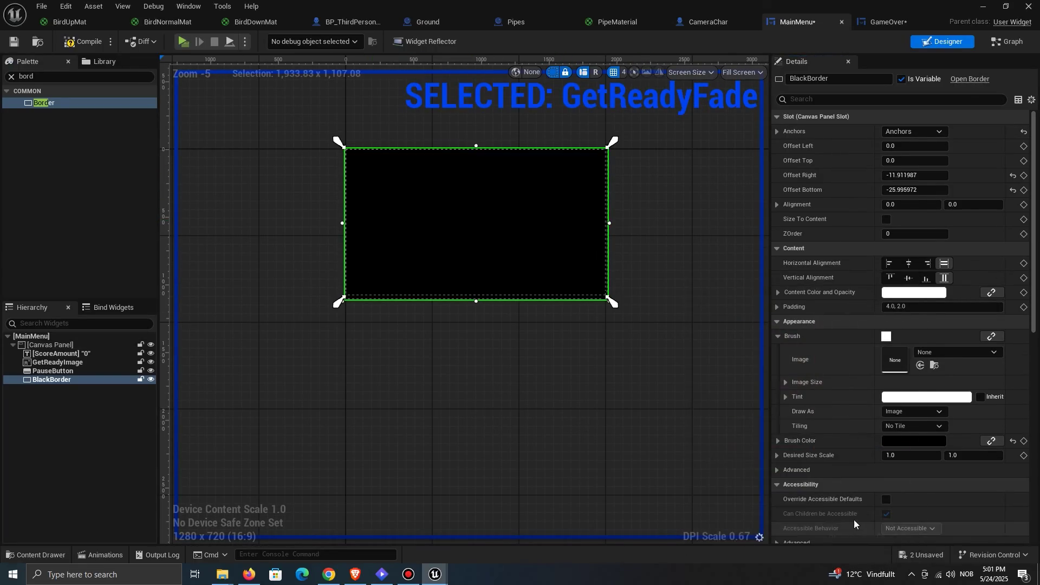
Step: Create a widget animation named BlackTransition and add a Brush Color track for BlackBorder to it
{"action": "left_click", "coordinate": [116, 560]}
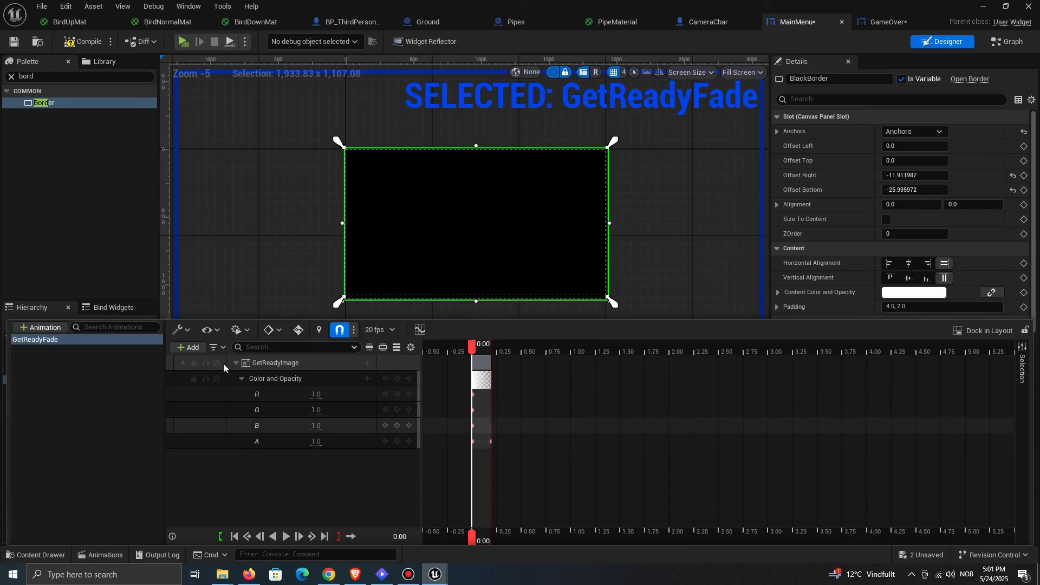
{"action": "left_click", "coordinate": [54, 328]}
{"action": "type", "text": "BlackTransition"}
{"action": "key", "text": "Return"}
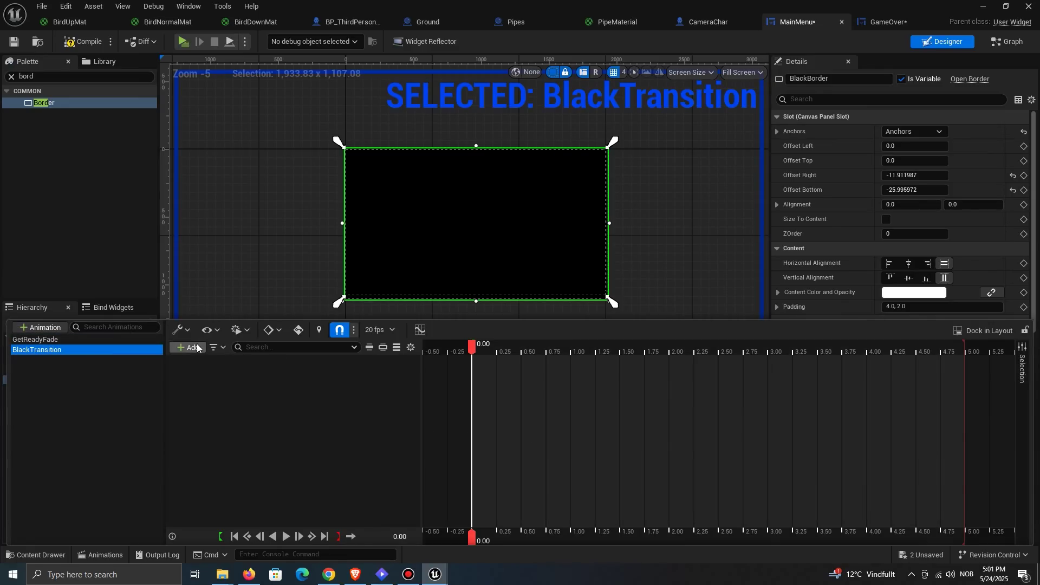
{"action": "left_click", "coordinate": [186, 347]}
{"action": "left_click", "coordinate": [227, 364]}
{"action": "left_click", "coordinate": [368, 362]}
{"action": "left_click", "coordinate": [395, 104]}
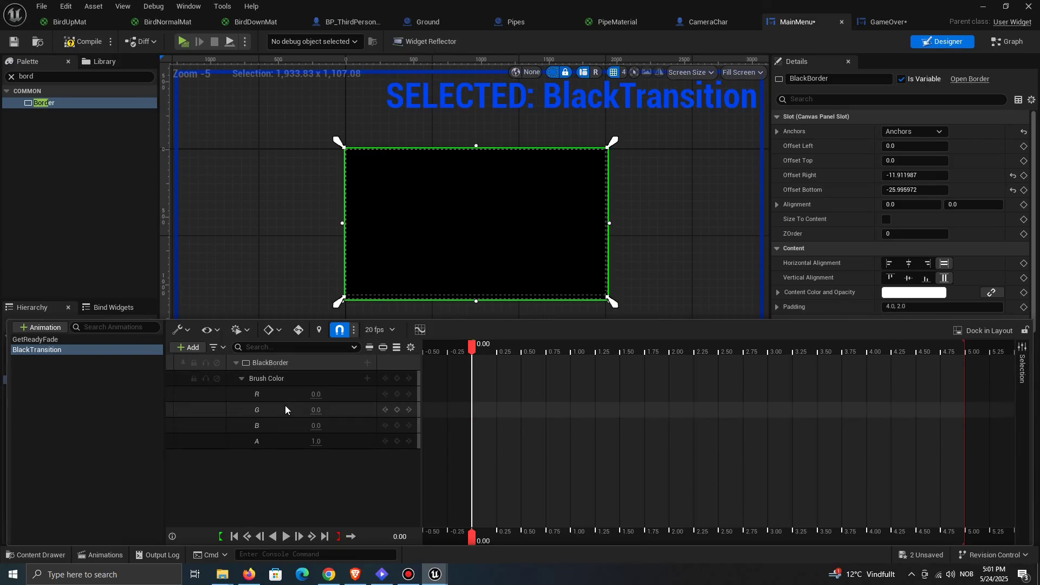
Step: Key BlackBorder's brush alpha to 0 at 0.20 seconds and shorten the BlackTransition animation to end there
{"action": "left_click_drag", "start_coordinate": [474, 348], "coordinate": [494, 349]}
{"action": "left_click", "coordinate": [315, 442]}
{"action": "type", "text": "0"}
{"action": "key", "text": "Return"}
{"action": "left_click_drag", "start_coordinate": [964, 428], "coordinate": [492, 428]}
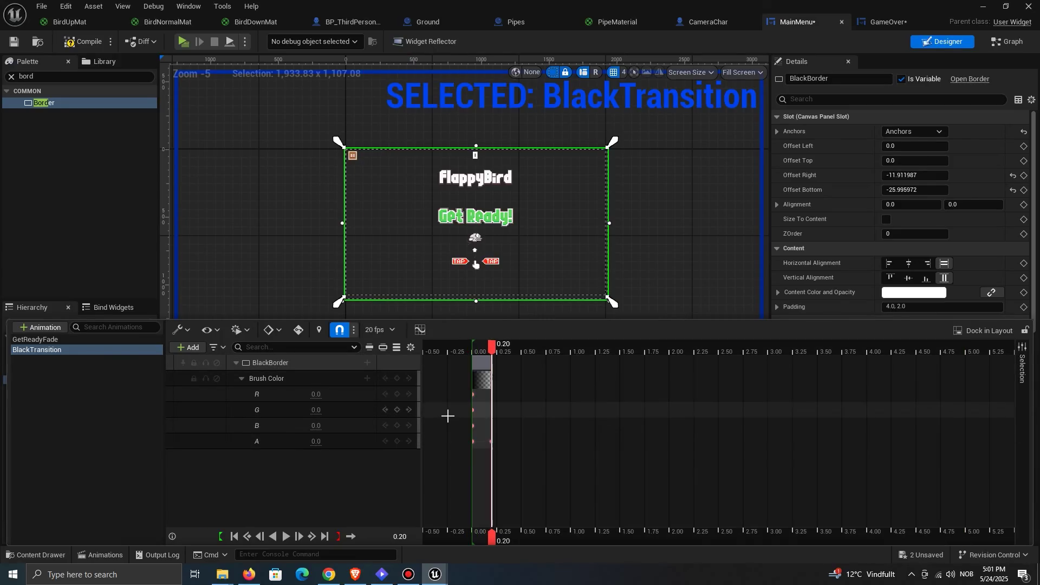
Step: Compile the MainMenu widget and save all modified assets
{"action": "left_click", "coordinate": [84, 42]}
{"action": "left_click", "coordinate": [921, 555]}
{"action": "left_click", "coordinate": [610, 410]}
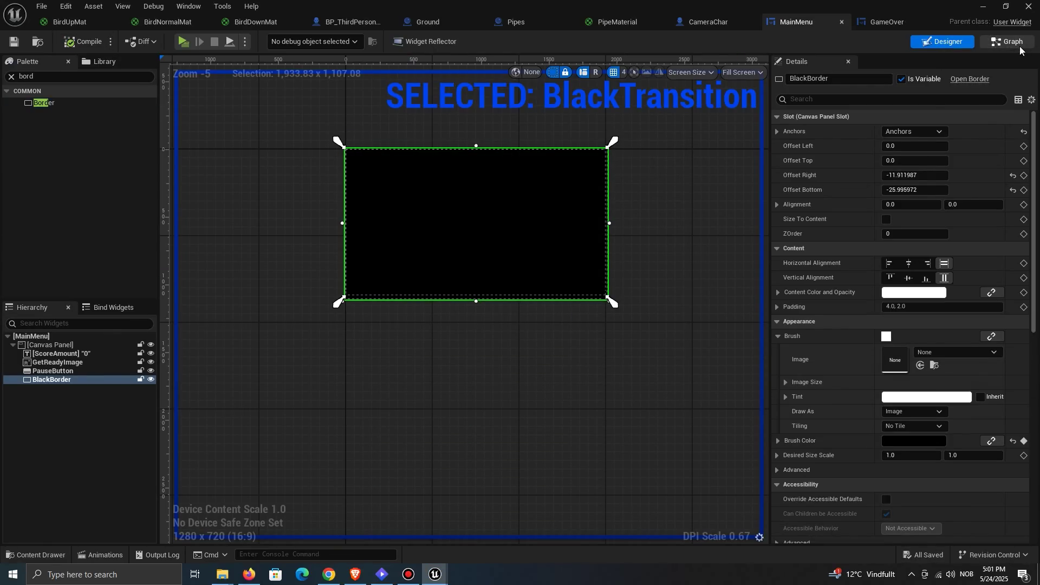
Step: Delete the unused Event Tick and Event Pre Construct nodes from MainMenu's event graph
{"action": "left_click", "coordinate": [1008, 41]}
{"action": "scroll", "coordinate": [661, 260], "scroll_direction": "down", "scroll_amount": 5}
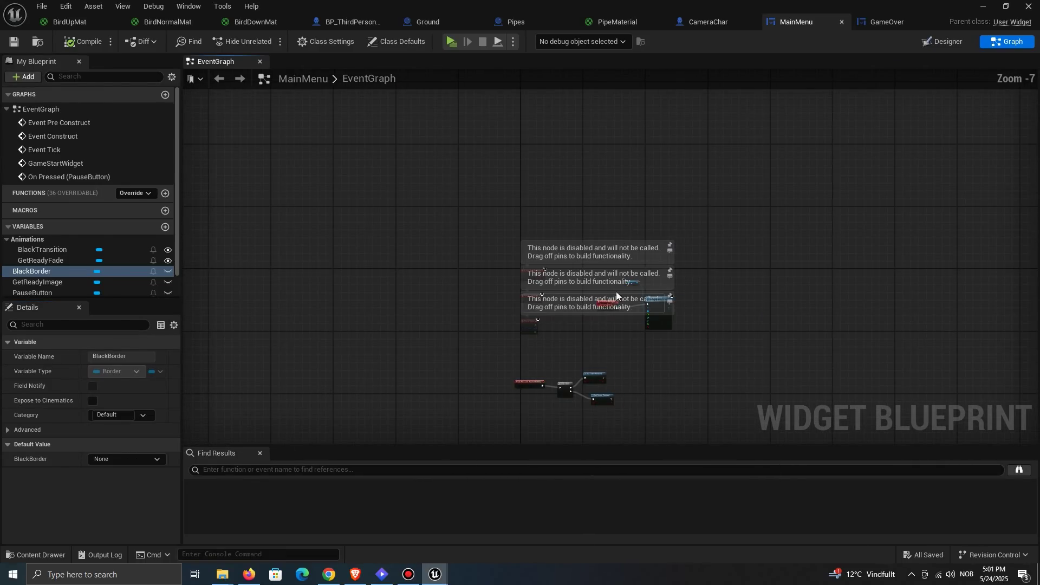
{"action": "scroll", "coordinate": [474, 286], "scroll_direction": "up", "scroll_amount": 4}
{"action": "left_click", "coordinate": [340, 297]}
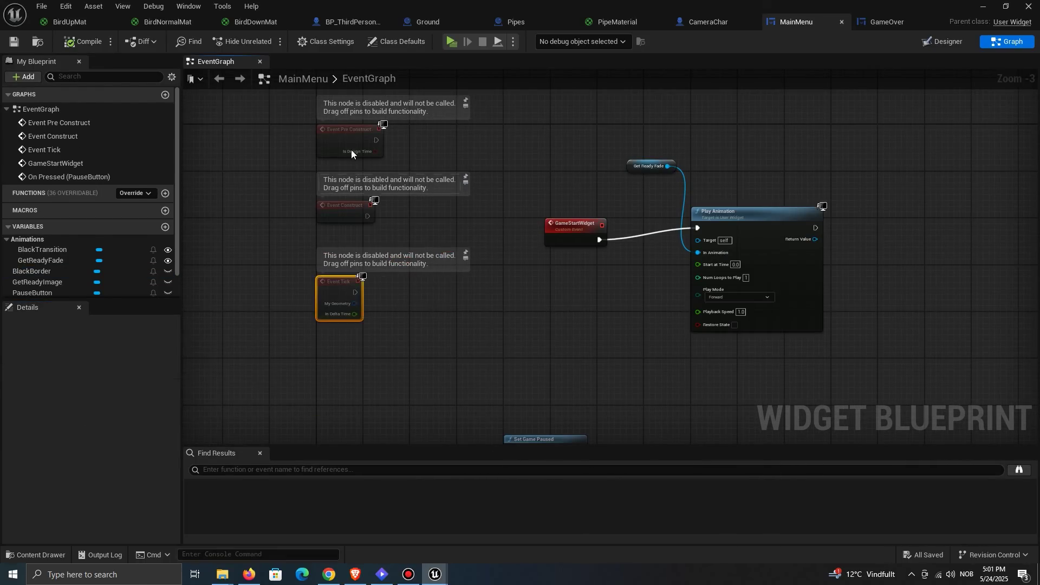
{"action": "key", "text": "Delete"}
{"action": "left_click", "coordinate": [352, 154]}
{"action": "key", "text": "Delete"}
Step: Add a Delay node after Event Construct in MainMenu's event graph
{"action": "scroll", "coordinate": [448, 330], "scroll_direction": "down", "scroll_amount": 2}
{"action": "scroll", "coordinate": [469, 178], "scroll_direction": "up", "scroll_amount": 2}
{"action": "left_click_drag", "start_coordinate": [385, 316], "coordinate": [423, 144]}
{"action": "type", "text": "delay"}
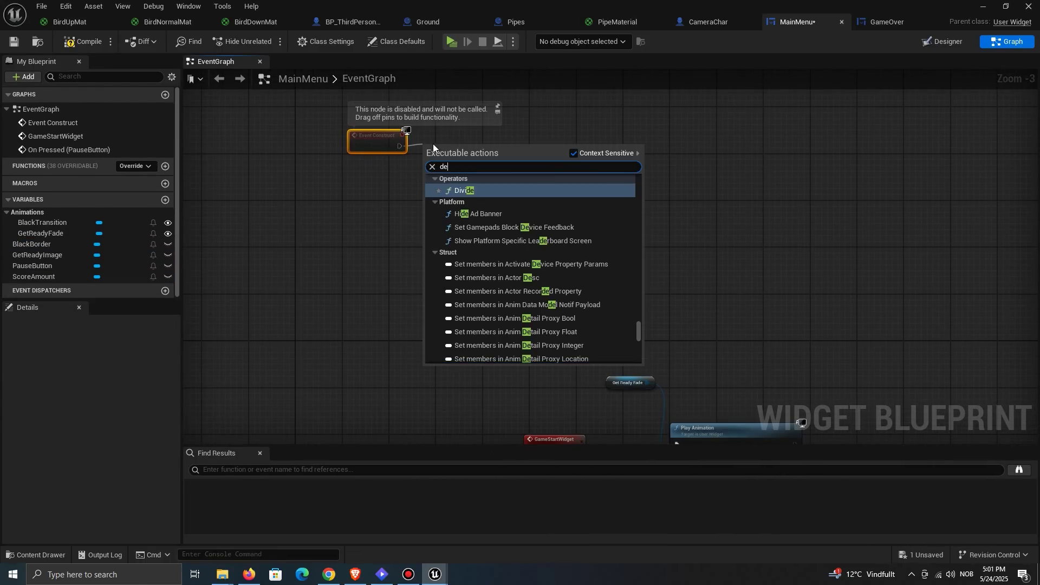
{"action": "key", "text": "Return"}
Step: Add a Black Border reference with a Set Visibility node beyond the Delay and set In Visibility to Hidden
{"action": "scroll", "coordinate": [473, 211], "scroll_direction": "up", "scroll_amount": 2}
{"action": "right_click_drag", "start_coordinate": [473, 211], "coordinate": [463, 288]}
{"action": "left_click_drag", "start_coordinate": [34, 245], "coordinate": [572, 170]}
{"action": "left_click", "coordinate": [518, 158]}
{"action": "type", "text": "set visib"}
{"action": "left_click", "coordinate": [645, 254]}
{"action": "left_click", "coordinate": [634, 227]}
{"action": "left_click", "coordinate": [623, 250]}
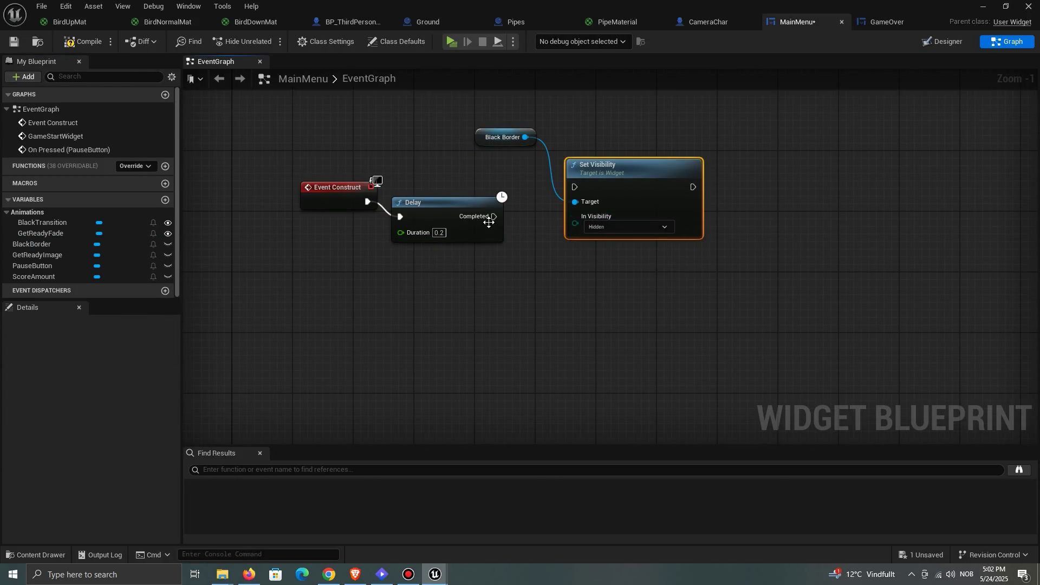
Step: Move Event Construct away from the Delay and wire it to a Play Animation node that plays Black Transition
{"action": "right_click_drag", "start_coordinate": [283, 204], "coordinate": [445, 232]}
{"action": "left_click_drag", "start_coordinate": [488, 218], "coordinate": [245, 241]}
{"action": "left_click_drag", "start_coordinate": [70, 222], "coordinate": [273, 165]}
{"action": "left_click", "coordinate": [316, 187]}
{"action": "left_click_drag", "start_coordinate": [335, 181], "coordinate": [348, 204]}
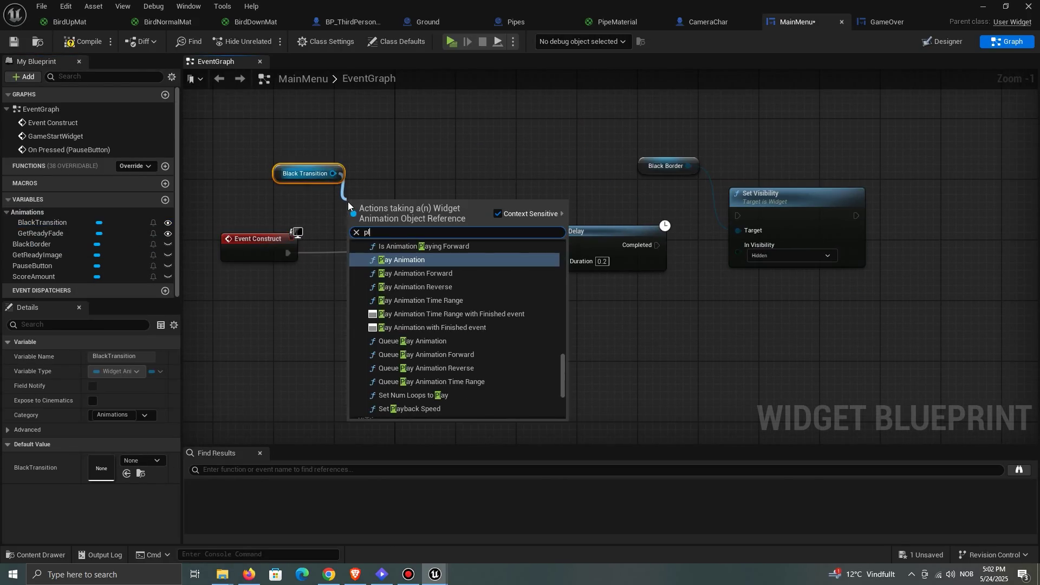
{"action": "type", "text": "play anima"}
{"action": "key", "text": "Return"}
{"action": "left_click_drag", "start_coordinate": [293, 261], "coordinate": [351, 224]}
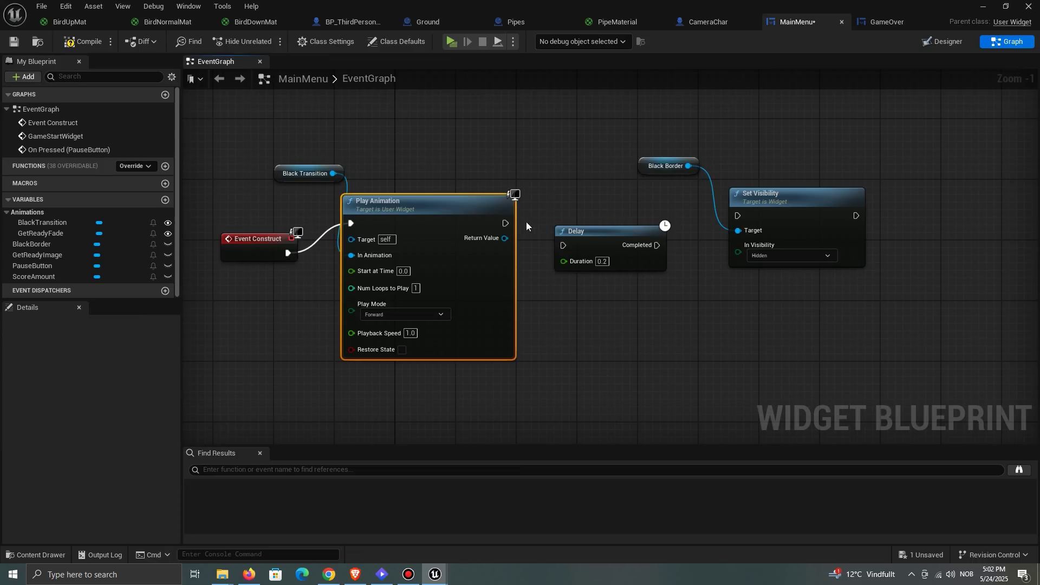
{"action": "right_click_drag", "start_coordinate": [656, 229], "coordinate": [629, 235]}
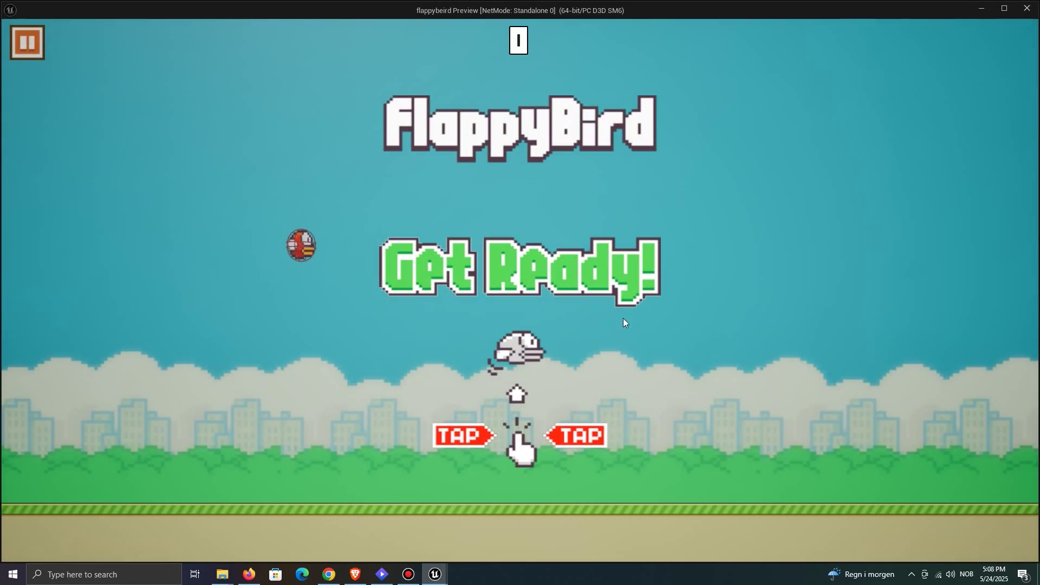
Step: Play-test the game over, the OK restart transition and the in-game pause button, and exit the preview
{"action": "left_click", "coordinate": [644, 325]}
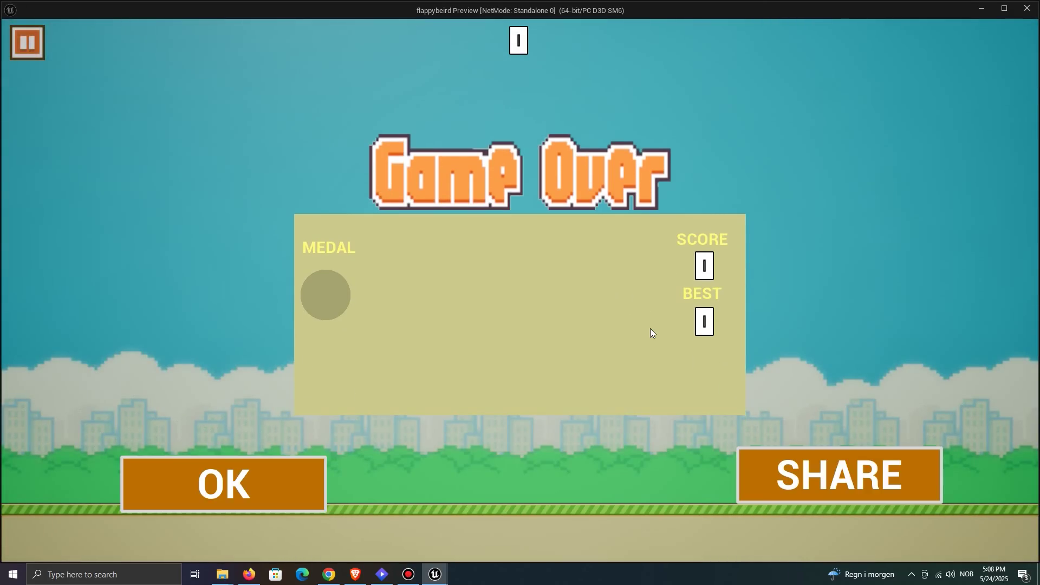
{"action": "left_click", "coordinate": [314, 479]}
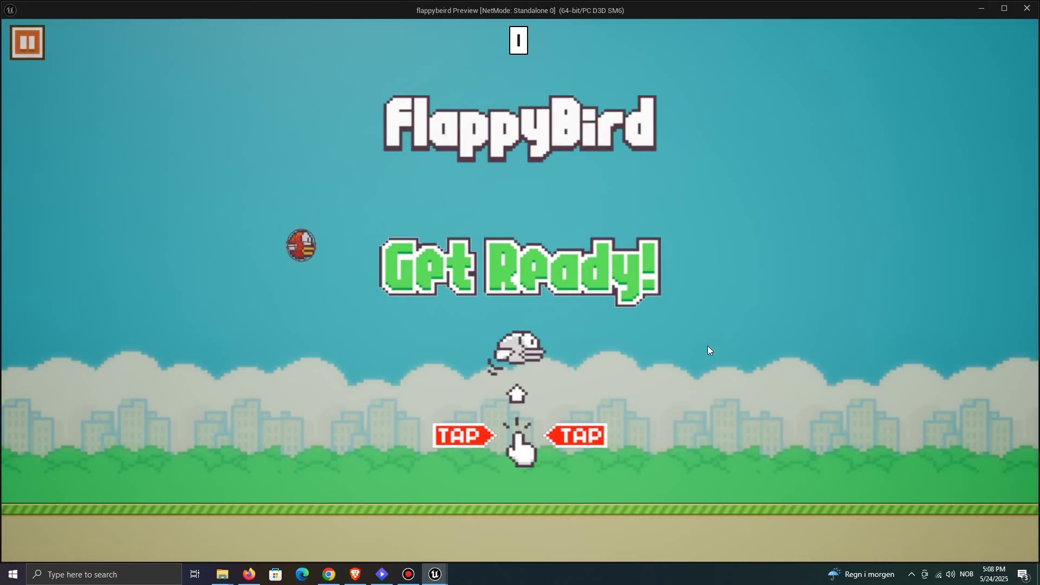
{"action": "left_click", "coordinate": [635, 297]}
{"action": "left_click", "coordinate": [634, 296]}
{"action": "left_click", "coordinate": [633, 294]}
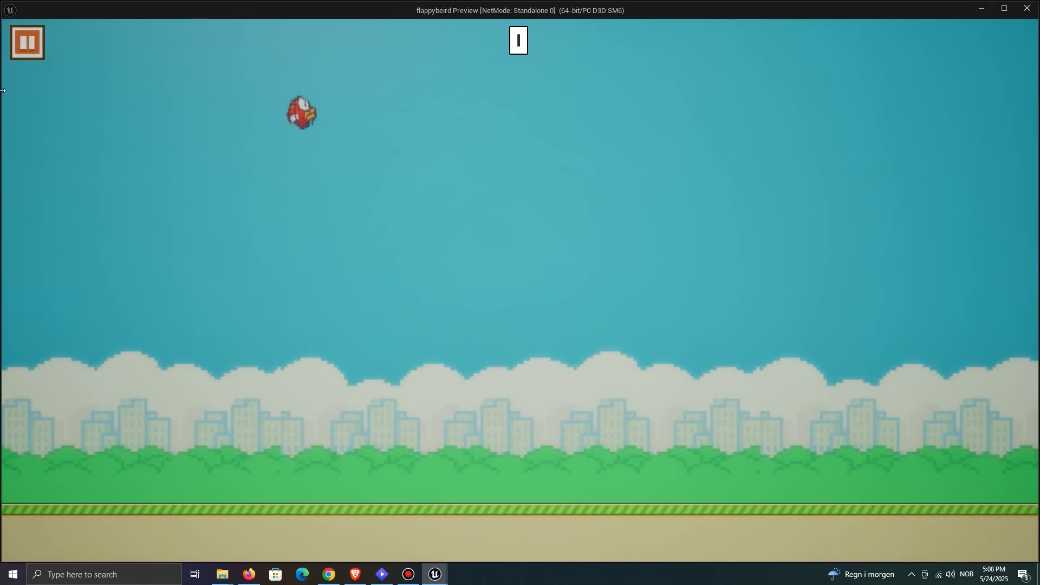
{"action": "left_click", "coordinate": [34, 42]}
{"action": "left_click", "coordinate": [28, 41]}
{"action": "left_click", "coordinate": [28, 41]}
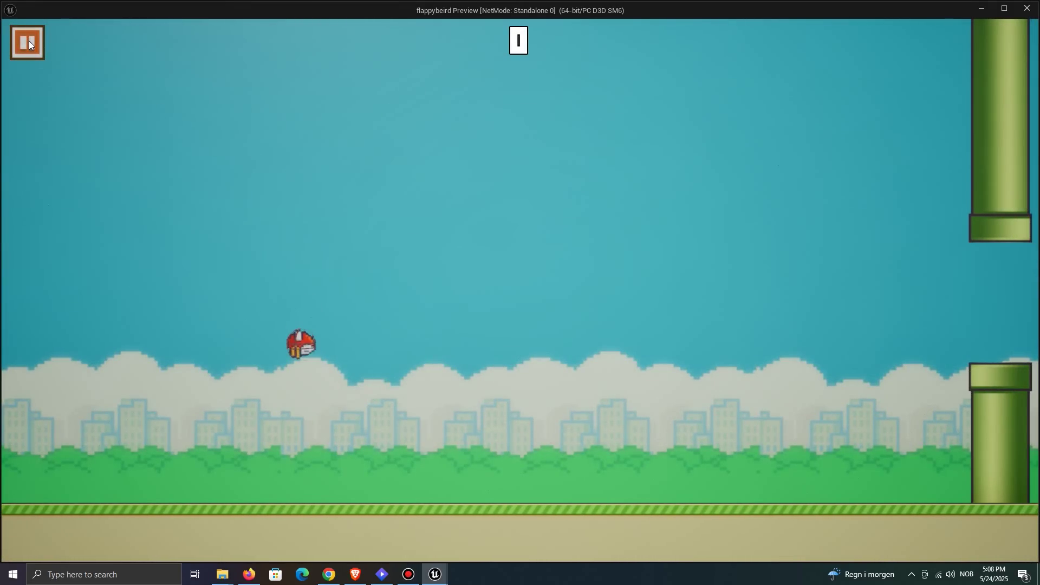
{"action": "key", "text": "Escape"}
Step: Move the Pipes Blueprint's BoxDown1 collision box to Y -119.5 and compile the Blueprint
{"action": "right_click_drag", "start_coordinate": [571, 102], "coordinate": [571, 102]}
{"action": "key", "text": "w"}
{"action": "left_click_drag", "start_coordinate": [488, 79], "coordinate": [489, 77]}
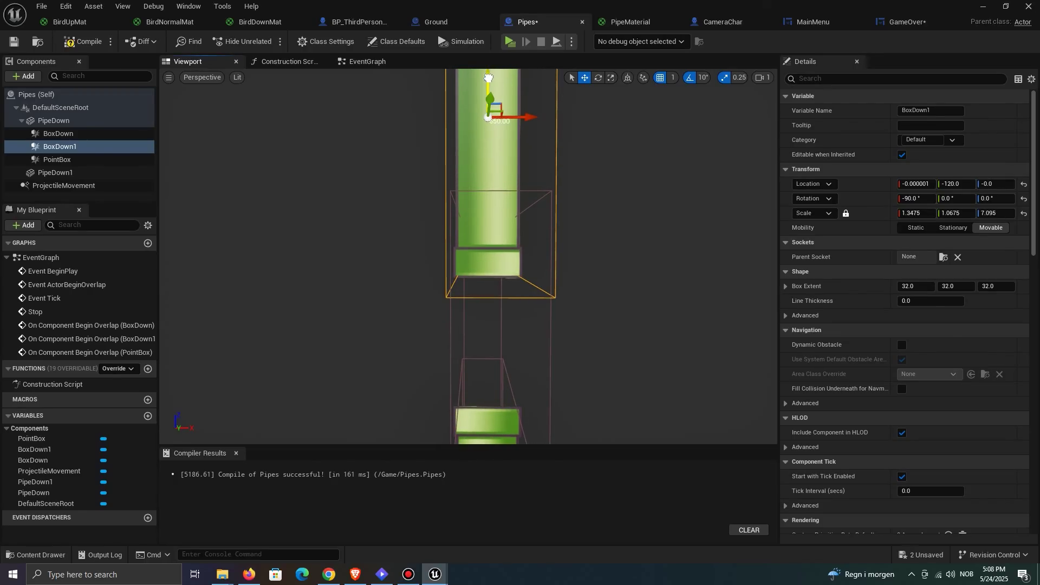
{"action": "left_click", "coordinate": [87, 42]}
{"action": "scroll", "coordinate": [404, 217], "scroll_direction": "down", "scroll_amount": 5}
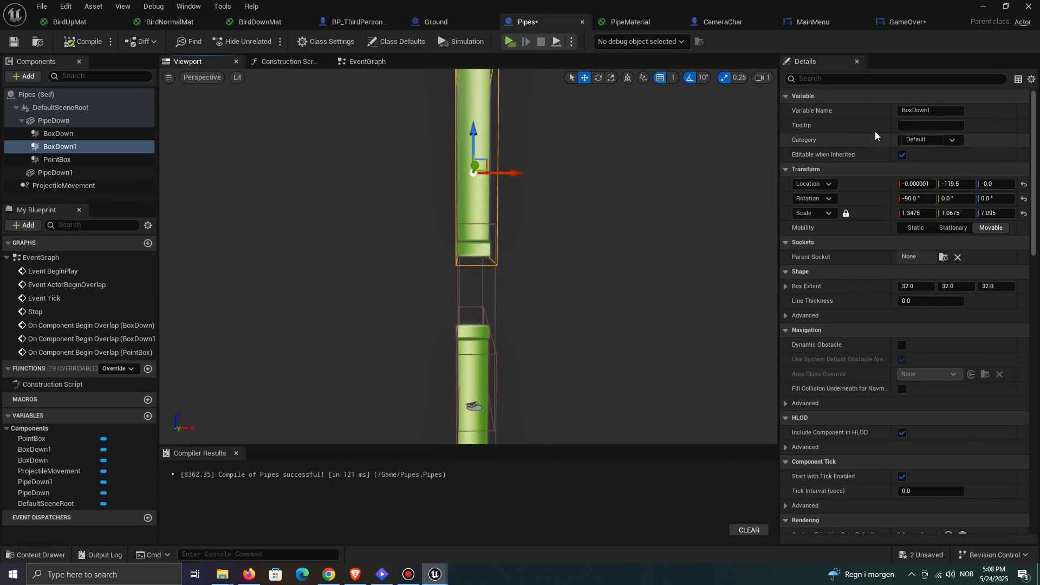
Step: Create a Blueprint class with SaveGame as its parent in the Content folder and name it gamesave
{"action": "left_click", "coordinate": [983, 6]}
{"action": "left_click", "coordinate": [184, 385]}
{"action": "left_click", "coordinate": [184, 385]}
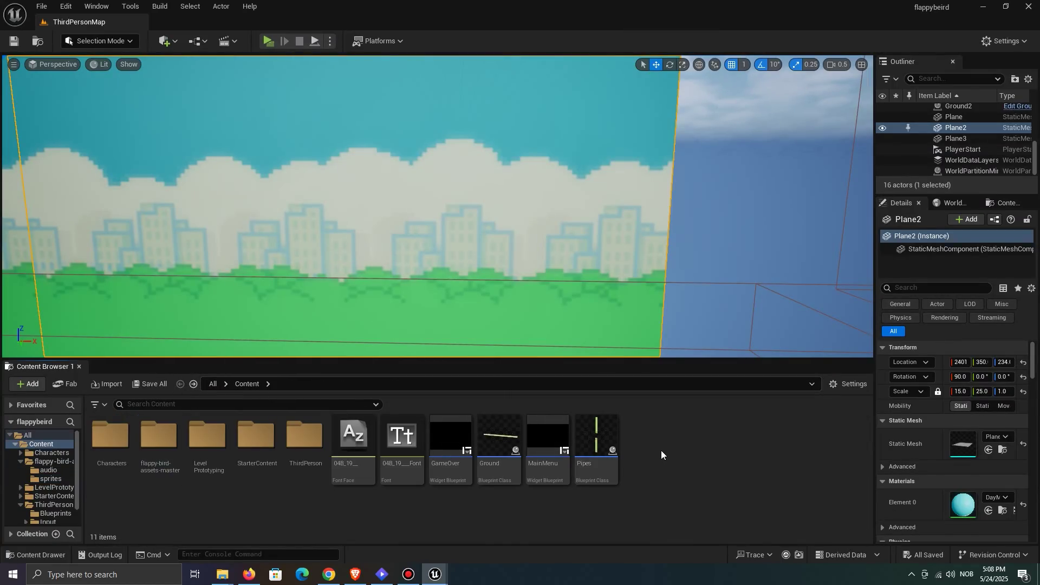
{"action": "right_click", "coordinate": [660, 451]}
{"action": "left_click", "coordinate": [720, 238]}
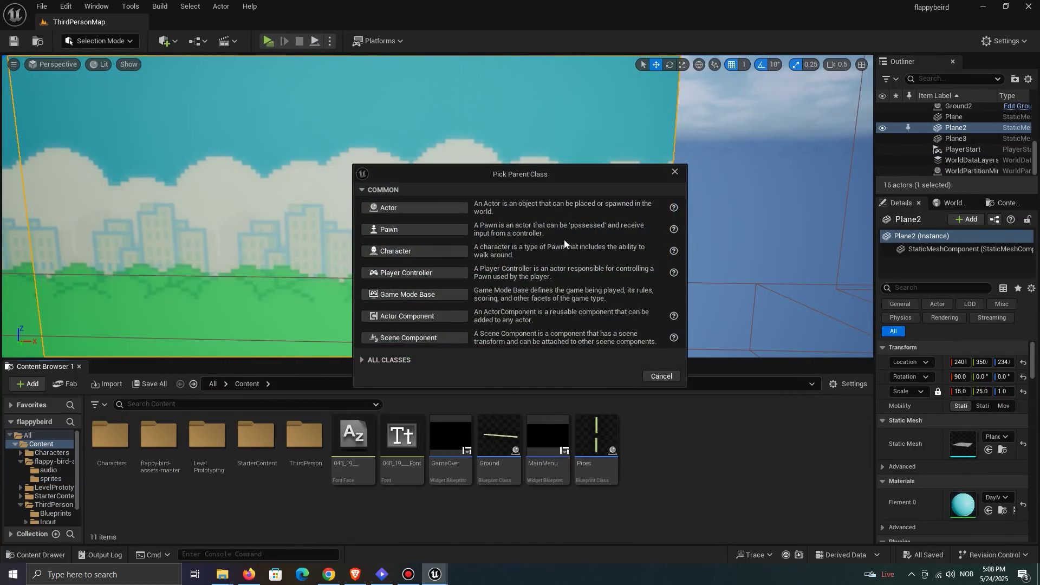
{"action": "left_click", "coordinate": [385, 360]}
{"action": "type", "text": "save"}
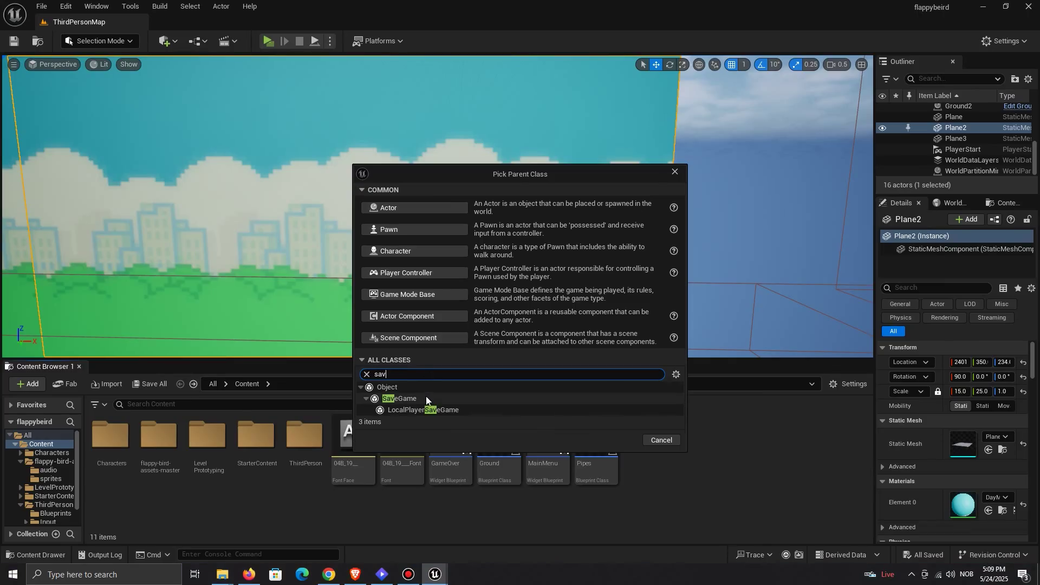
{"action": "left_click", "coordinate": [425, 397]}
{"action": "left_click", "coordinate": [619, 440]}
{"action": "type", "text": "gamesave"}
{"action": "key", "text": "Return"}
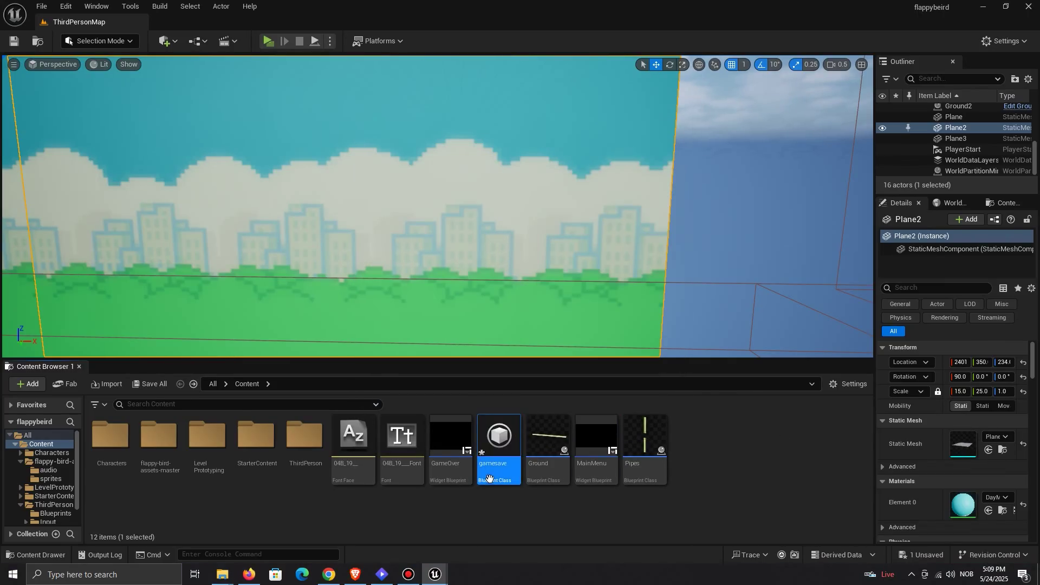
Step: Add a variable named HighScore to the gamesave Blueprint, change its variable type, and compile
{"action": "double_click", "coordinate": [497, 440]}
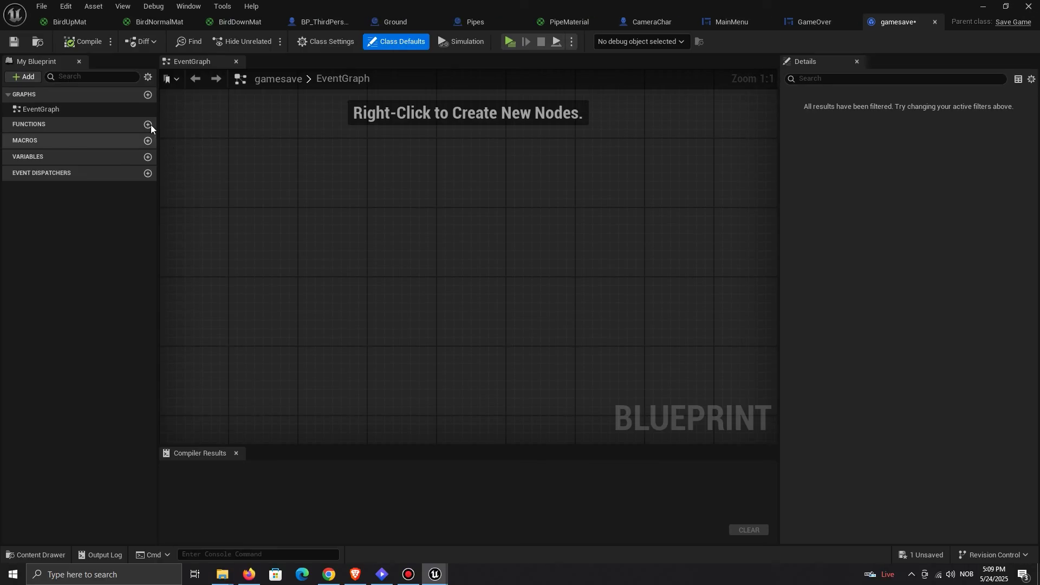
{"action": "left_click", "coordinate": [148, 157]}
{"action": "type", "text": "HighScore"}
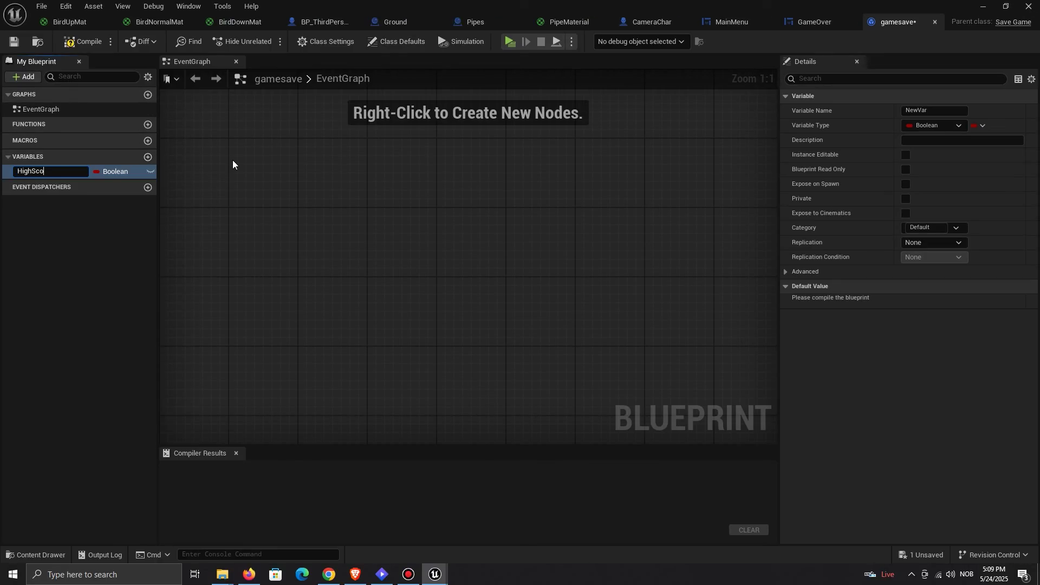
{"action": "key", "text": "Return"}
{"action": "left_click", "coordinate": [118, 172]}
{"action": "left_click", "coordinate": [130, 222]}
{"action": "left_click", "coordinate": [78, 41]}
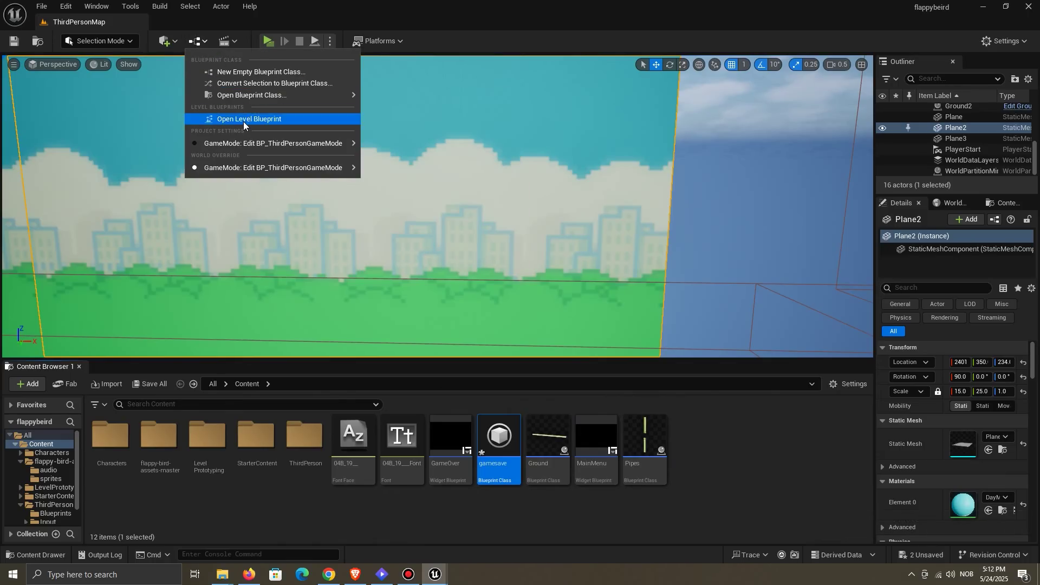
Step: Open ThirdPersonMap's Level Blueprint and add a Sequence node fed by Event BeginPlay
{"action": "left_click", "coordinate": [243, 121]}
{"action": "right_click_drag", "start_coordinate": [397, 208], "coordinate": [567, 178]}
{"action": "right_click_drag", "start_coordinate": [294, 203], "coordinate": [504, 199]}
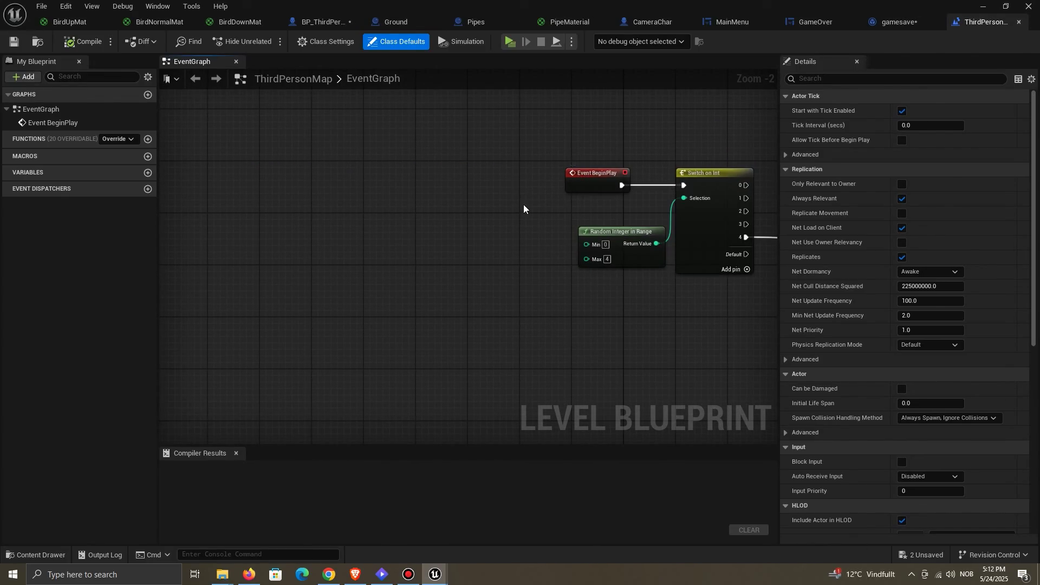
{"action": "left_click_drag", "start_coordinate": [600, 187], "coordinate": [398, 176]}
{"action": "type", "text": "sequence"}
{"action": "left_click", "coordinate": [464, 222]}
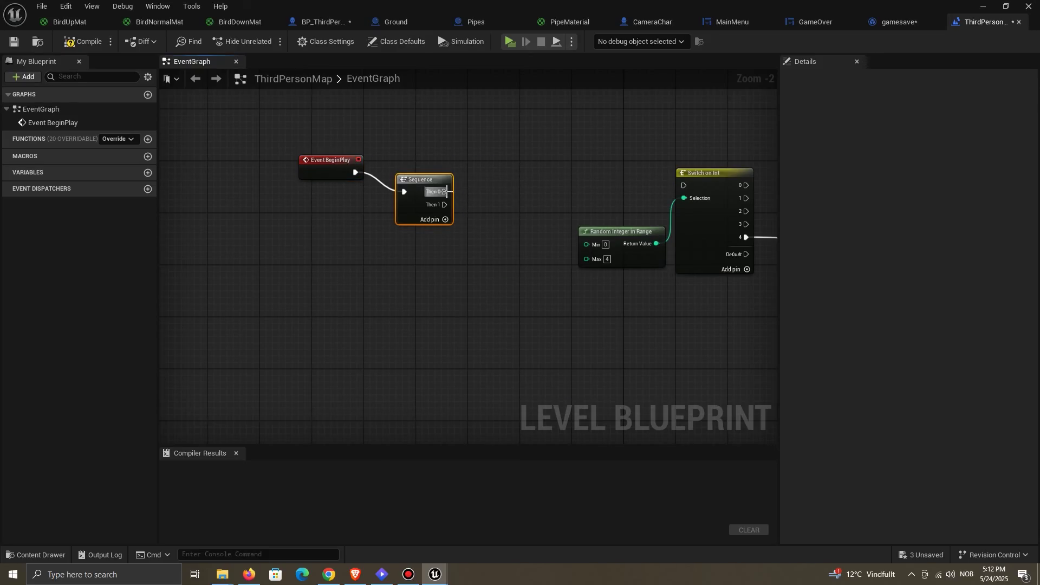
Step: Wire the Sequence's Then 1 output to Switch on Int and move BeginPlay and Sequence farther away from it
{"action": "left_click_drag", "start_coordinate": [445, 205], "coordinate": [684, 185]}
{"action": "scroll", "coordinate": [651, 303], "scroll_direction": "down", "scroll_amount": 2}
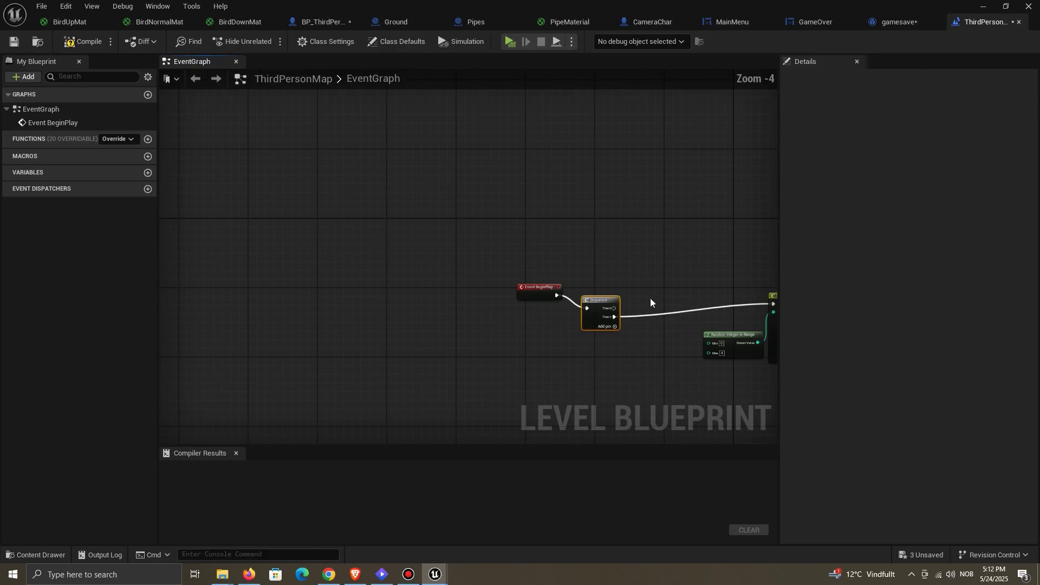
{"action": "left_click_drag", "start_coordinate": [604, 297], "coordinate": [605, 305]}
{"action": "left_click_drag", "start_coordinate": [539, 296], "coordinate": [375, 284]}
{"action": "left_click", "coordinate": [457, 284]}
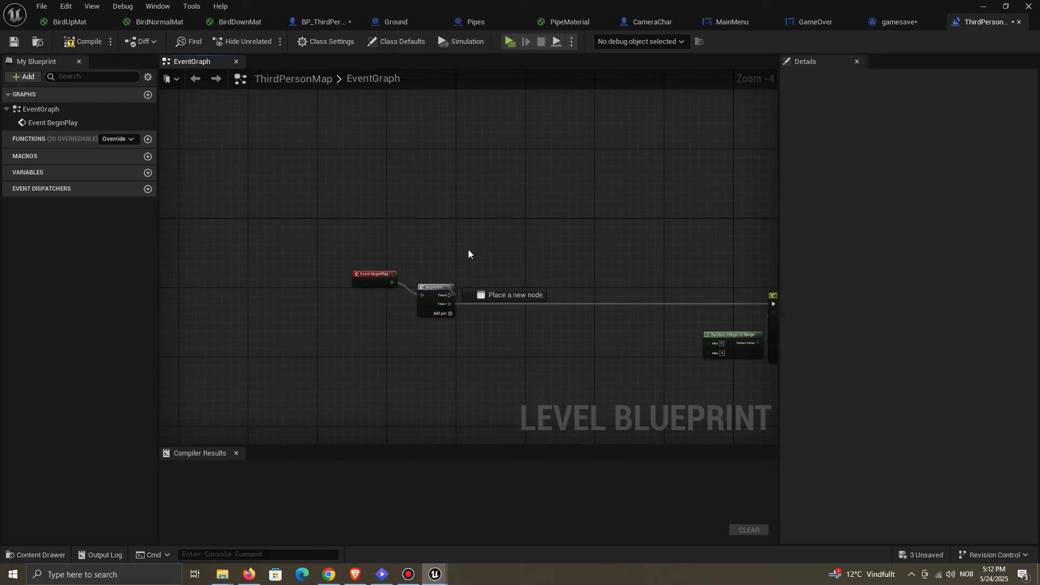
Step: Add a Load Game from Slot node on the Sequence's Then 0 output with the Slot Name gamesavee
{"action": "left_click_drag", "start_coordinate": [468, 249], "coordinate": [546, 160]}
{"action": "type", "text": "load game"}
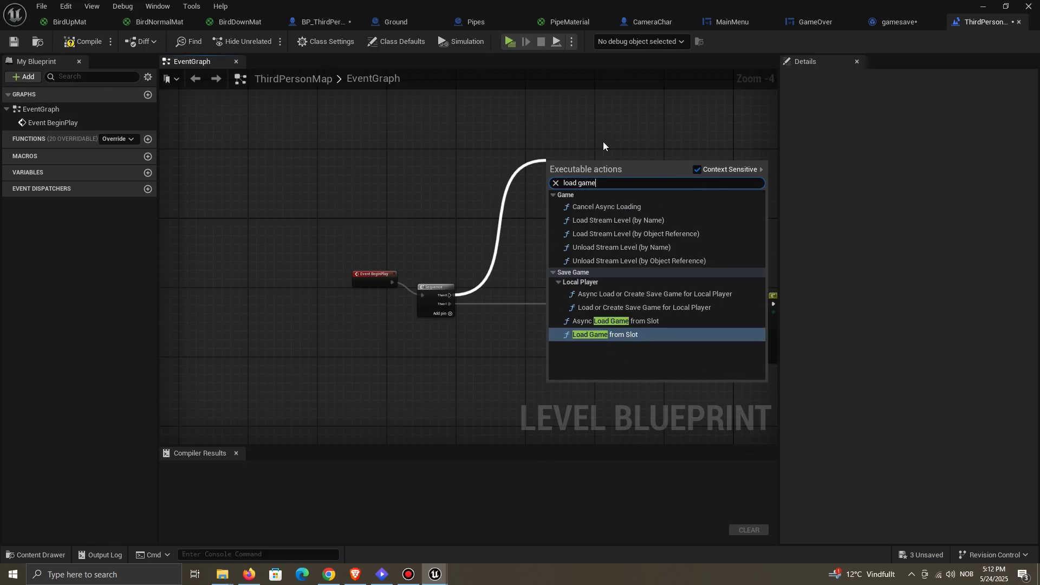
{"action": "type", "text": " fr"}
{"action": "left_click", "coordinate": [636, 224]}
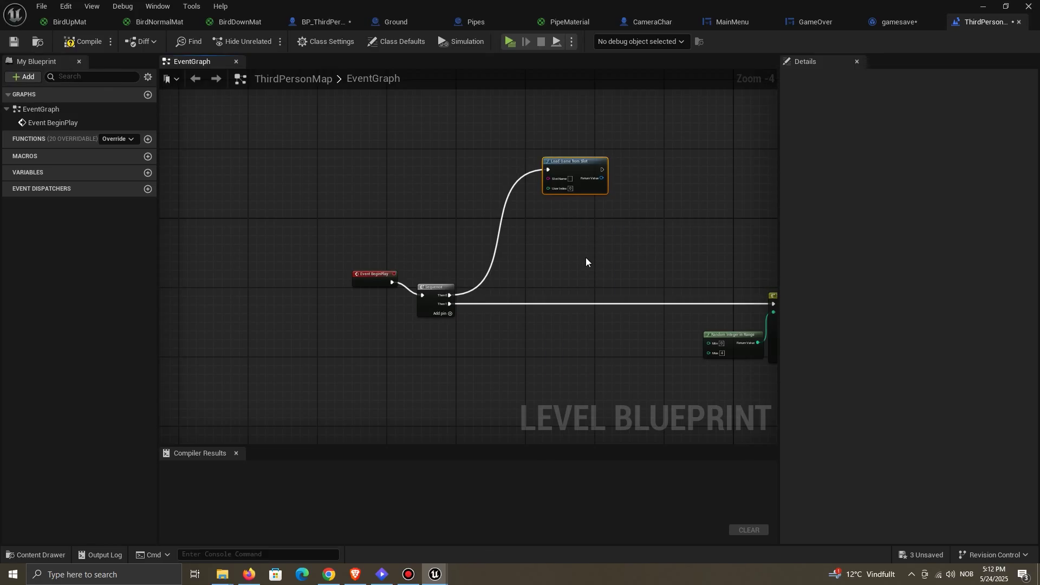
{"action": "right_click_drag", "start_coordinate": [623, 188], "coordinate": [469, 201]}
{"action": "scroll", "coordinate": [469, 201], "scroll_direction": "up", "scroll_amount": 4}
{"action": "left_click", "coordinate": [365, 184]}
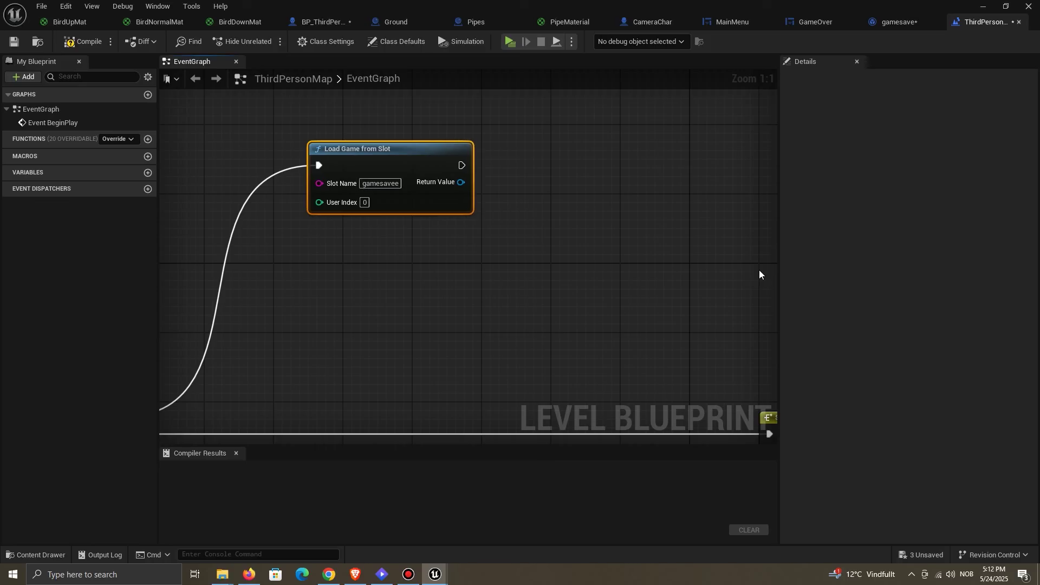
Step: Add a Cast To gamesave node fed by the Return Value of Load Game from Slot
{"action": "left_click_drag", "start_coordinate": [461, 182], "coordinate": [553, 181]}
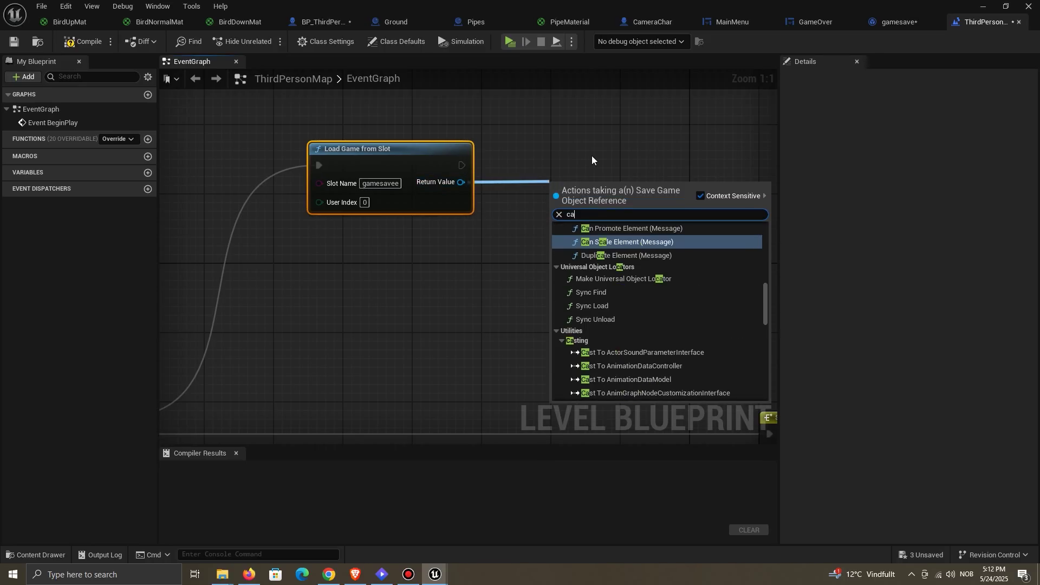
{"action": "type", "text": "cast to gamesave"}
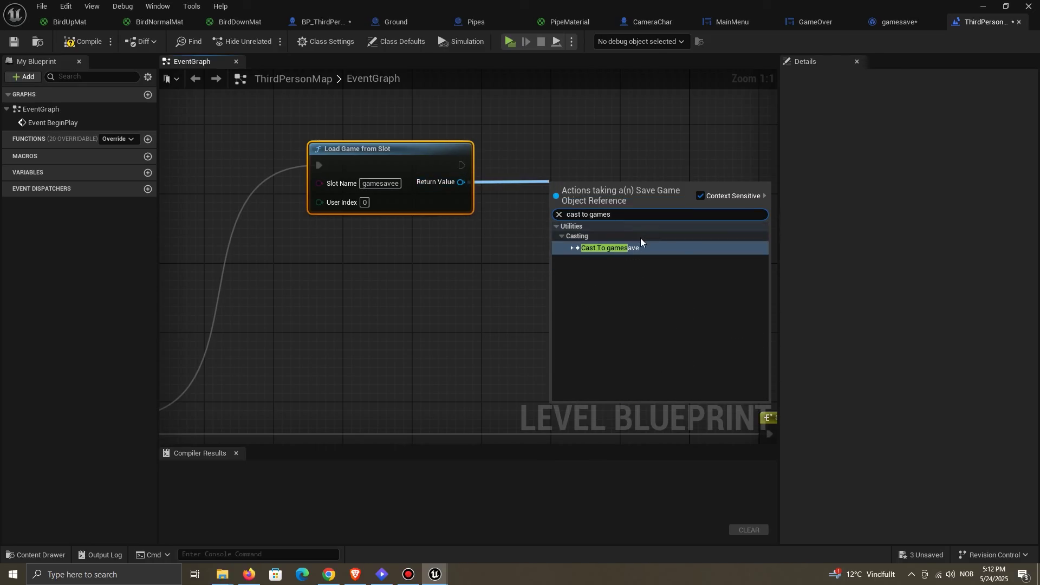
{"action": "left_click", "coordinate": [639, 247]}
{"action": "left_click_drag", "start_coordinate": [581, 167], "coordinate": [607, 165]}
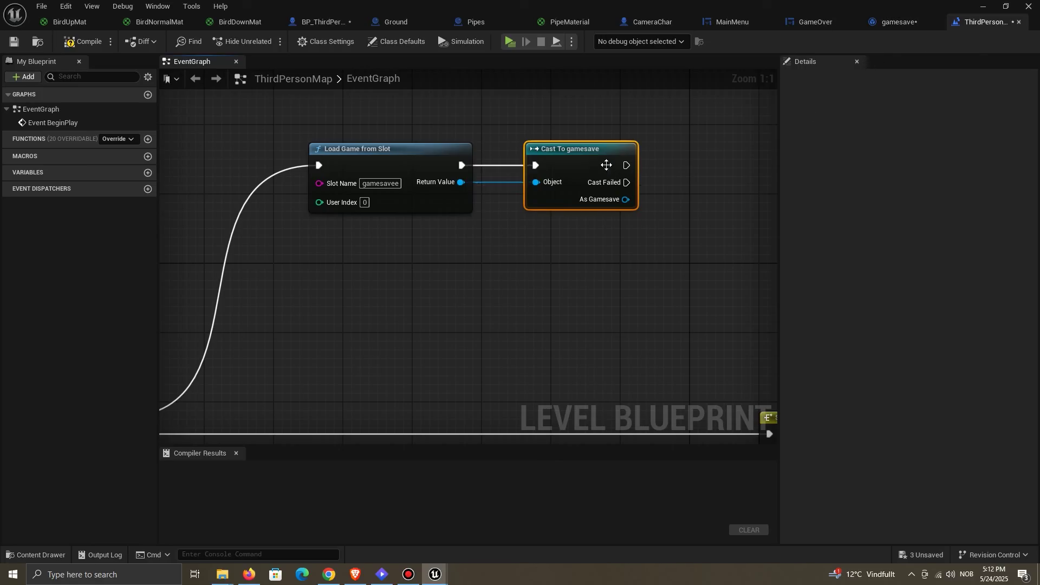
Step: Add a Create Save Game Object node on the Cast Failed output with gamesave as its Save Game Class
{"action": "right_click_drag", "start_coordinate": [712, 192], "coordinate": [517, 206]}
{"action": "left_click_drag", "start_coordinate": [433, 196], "coordinate": [441, 321]}
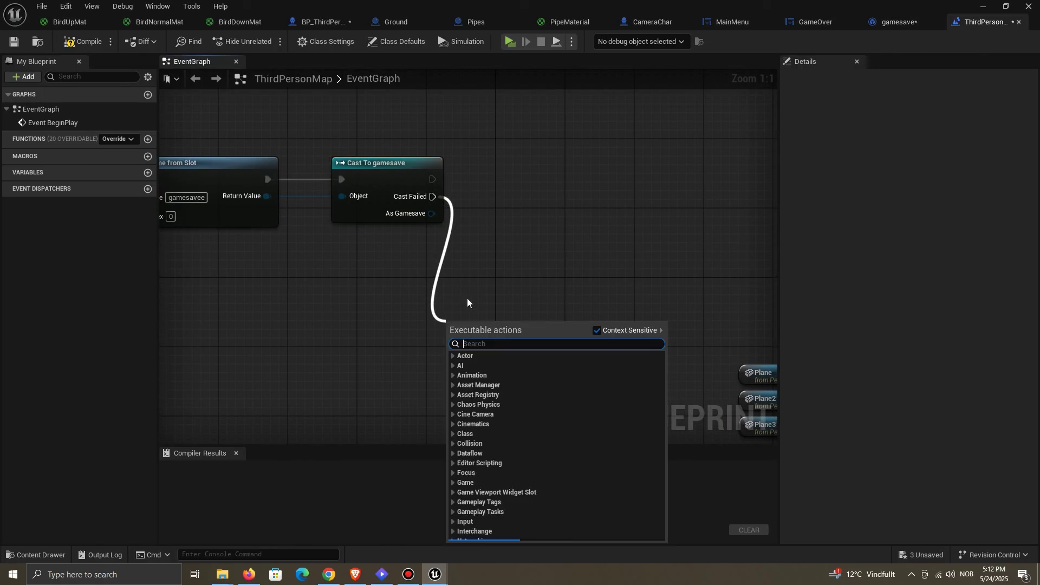
{"action": "type", "text": "create save"}
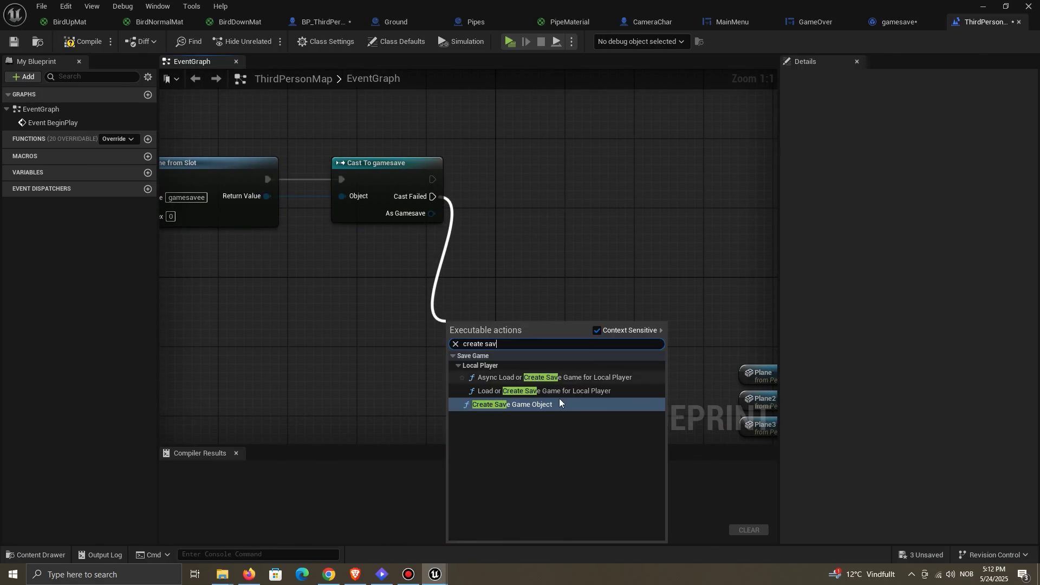
{"action": "left_click", "coordinate": [559, 401]}
{"action": "left_click", "coordinate": [487, 371]}
{"action": "type", "text": "g"}
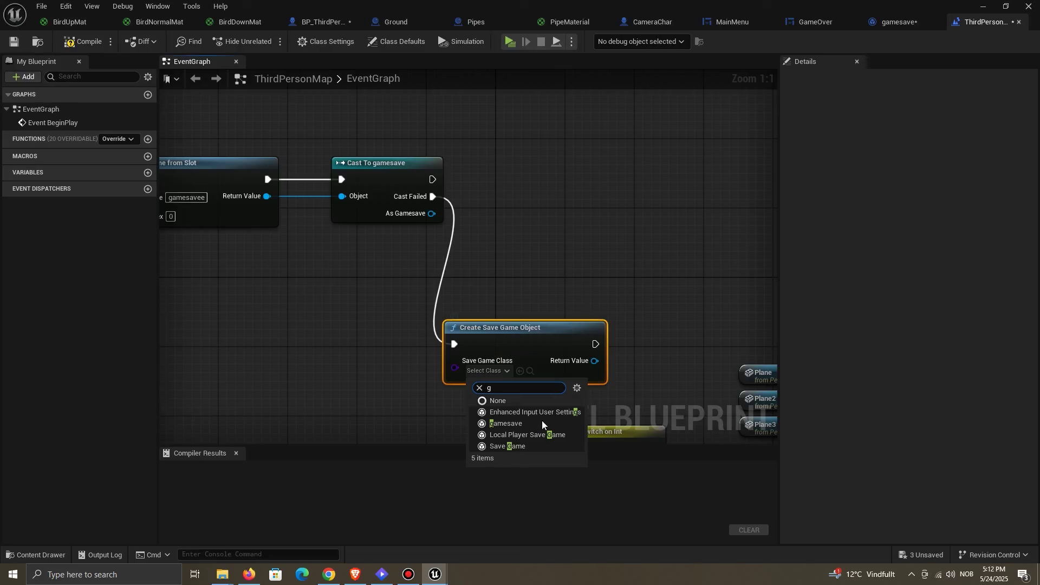
{"action": "left_click", "coordinate": [505, 423]}
Step: Add a Save Game to Slot node fed by the Return Value of Create Save Game Object
{"action": "right_click_drag", "start_coordinate": [540, 309], "coordinate": [451, 277]}
{"action": "scroll", "coordinate": [450, 278], "scroll_direction": "down", "scroll_amount": 1}
{"action": "left_click_drag", "start_coordinate": [478, 333], "coordinate": [624, 222]}
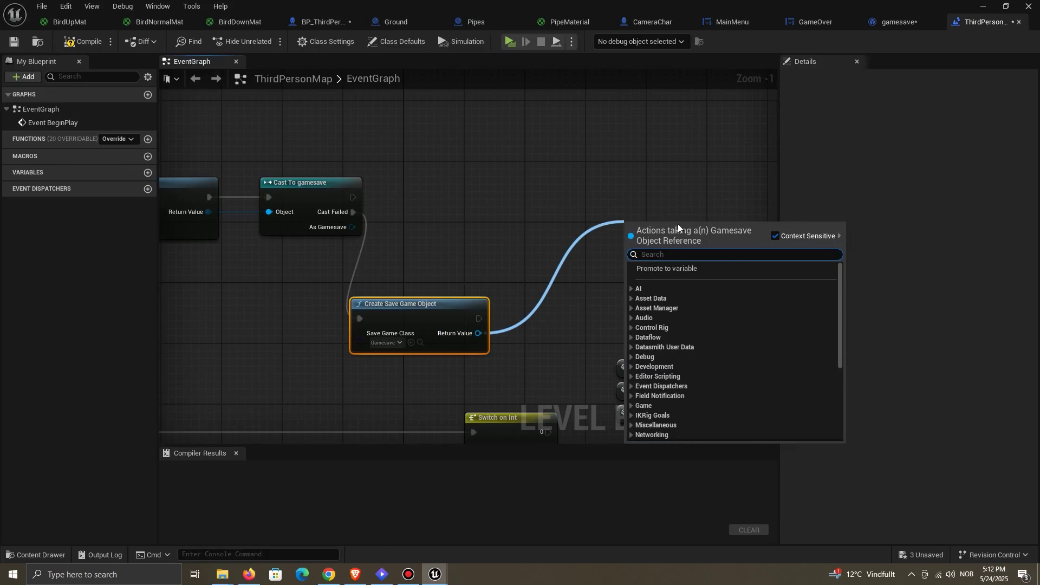
{"action": "type", "text": "save"}
{"action": "left_click", "coordinate": [709, 293]}
{"action": "left_click_drag", "start_coordinate": [689, 258], "coordinate": [688, 228]}
Step: Copy the slot name gamesavee from Load Game from Slot into the Slot Name of Save Game to Slot
{"action": "right_click_drag", "start_coordinate": [255, 214], "coordinate": [402, 192]}
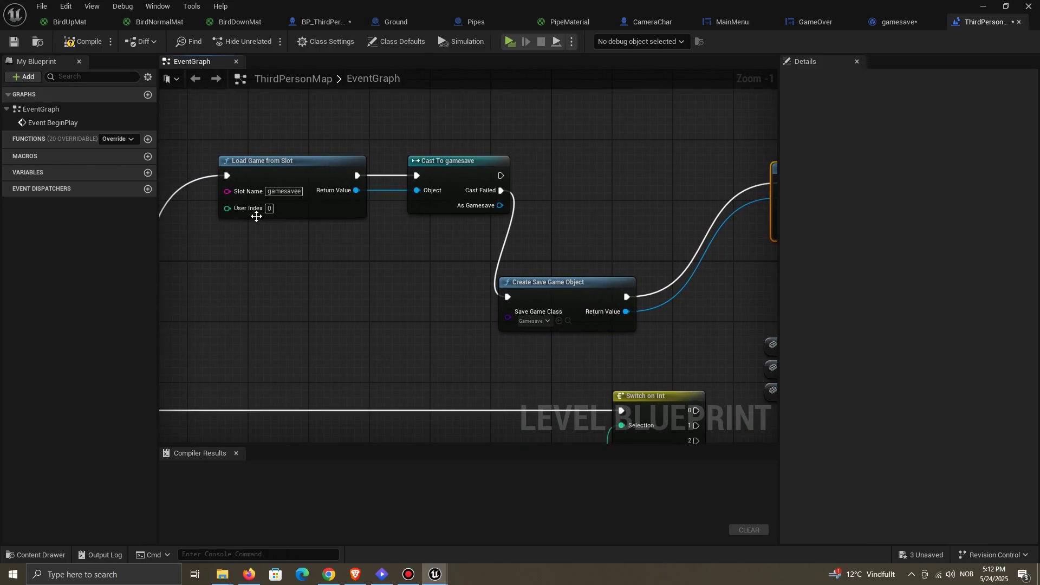
{"action": "left_click", "coordinate": [296, 192]}
{"action": "key", "text": "ctrl+c"}
{"action": "right_click_drag", "start_coordinate": [550, 220], "coordinate": [365, 222]}
{"action": "left_click", "coordinate": [644, 221]}
{"action": "key", "text": "ctrl+v"}
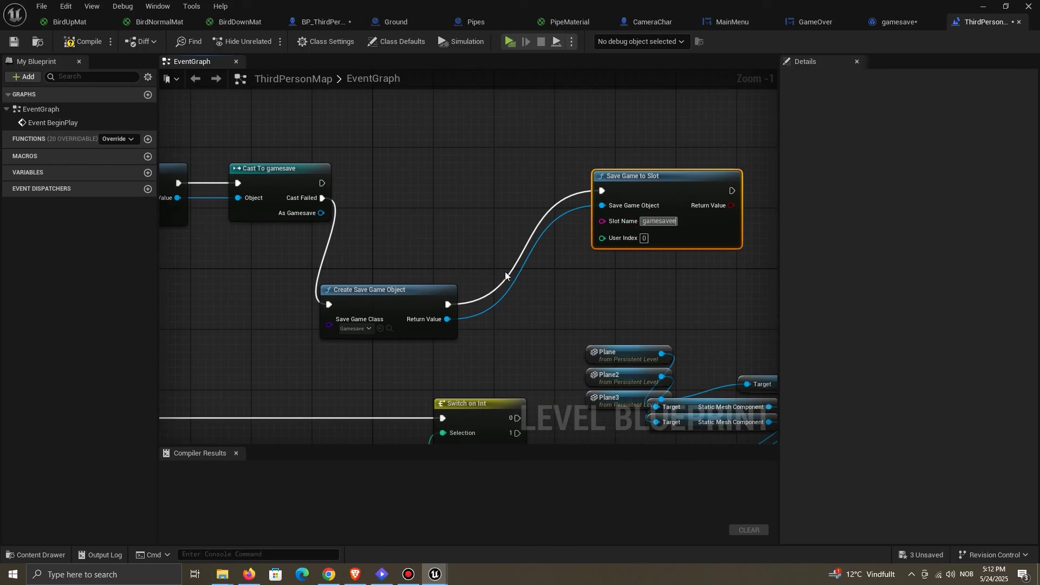
{"action": "right_click_drag", "start_coordinate": [462, 261], "coordinate": [564, 258]}
{"action": "scroll", "coordinate": [540, 225], "scroll_direction": "down", "scroll_amount": 1}
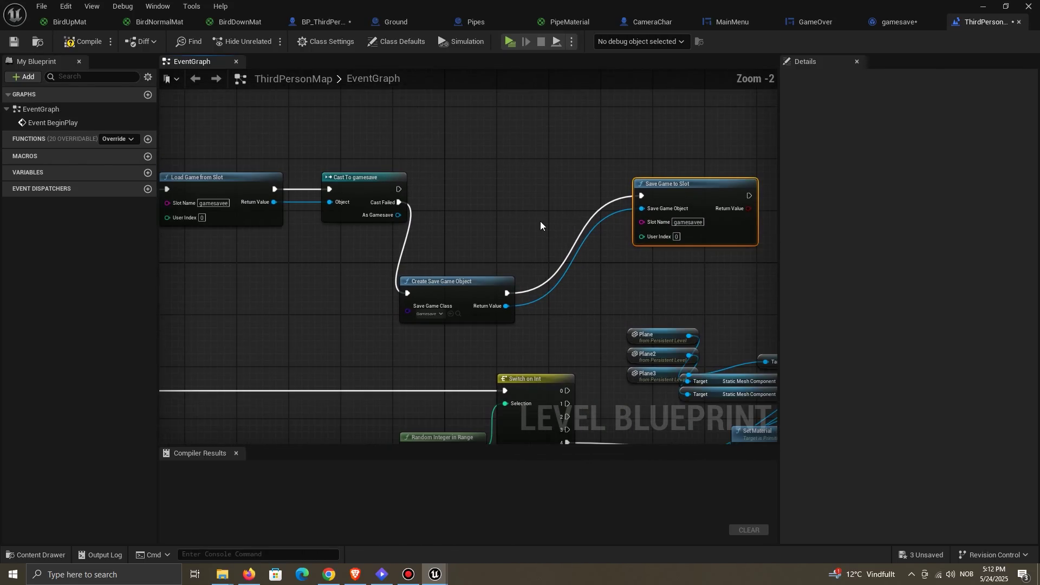
{"action": "right_click_drag", "start_coordinate": [358, 111], "coordinate": [349, 140]}
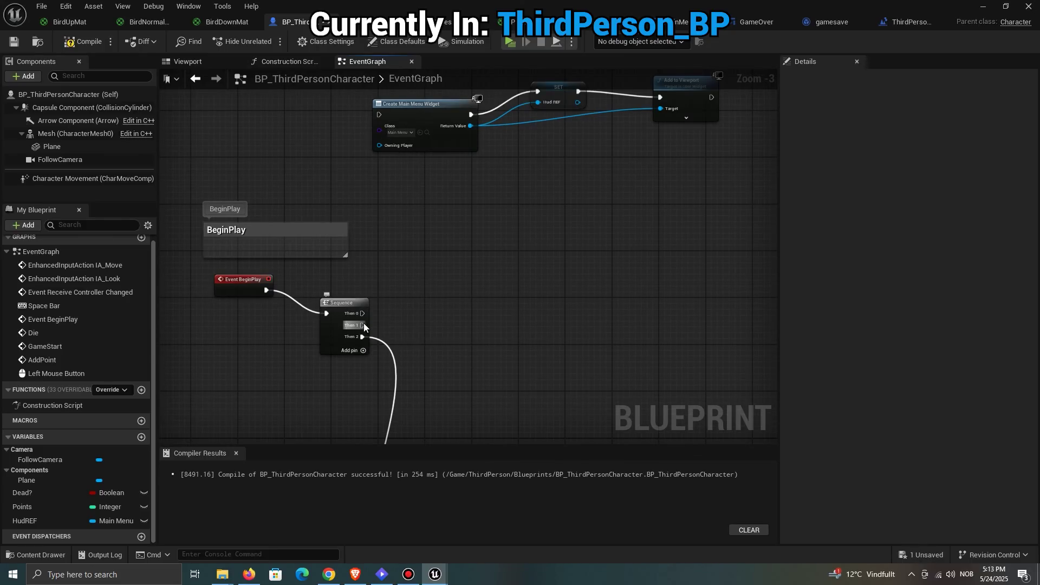
Step: In BP_ThirdPersonCharacter, wire Sequence's Then 1 to Create Main Menu Widget and add Load Game from Slot on Then 0 with Slot Name gamesavee
{"action": "left_click_drag", "start_coordinate": [362, 325], "coordinate": [380, 114]}
{"action": "left_click_drag", "start_coordinate": [359, 313], "coordinate": [470, 313]}
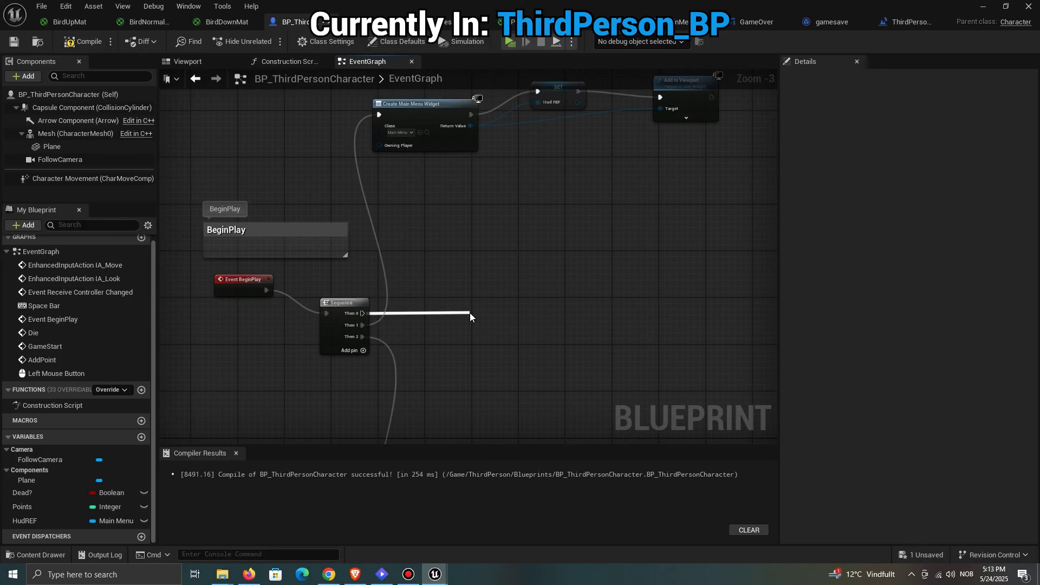
{"action": "type", "text": "load game fro"}
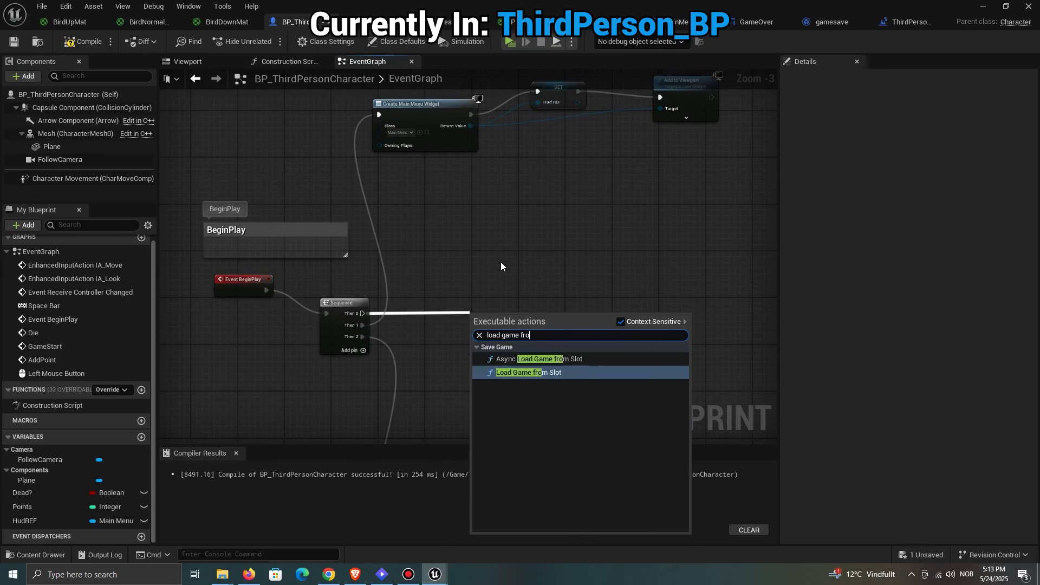
{"action": "left_click", "coordinate": [569, 375]}
{"action": "left_click_drag", "start_coordinate": [533, 316], "coordinate": [545, 275]}
{"action": "left_click", "coordinate": [516, 297]}
{"action": "type", "text": "gamesavee"}
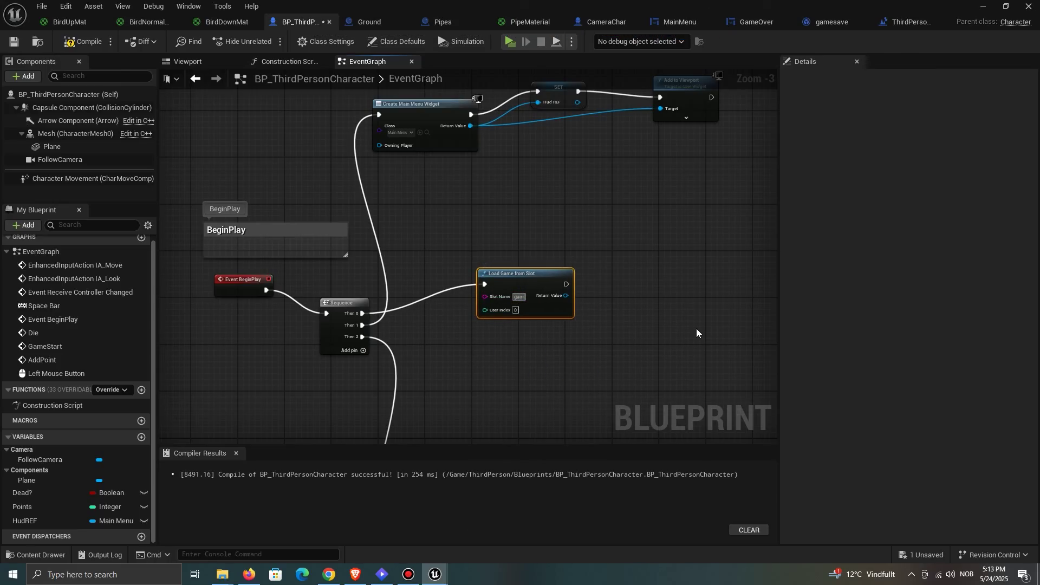
{"action": "key", "text": "Return"}
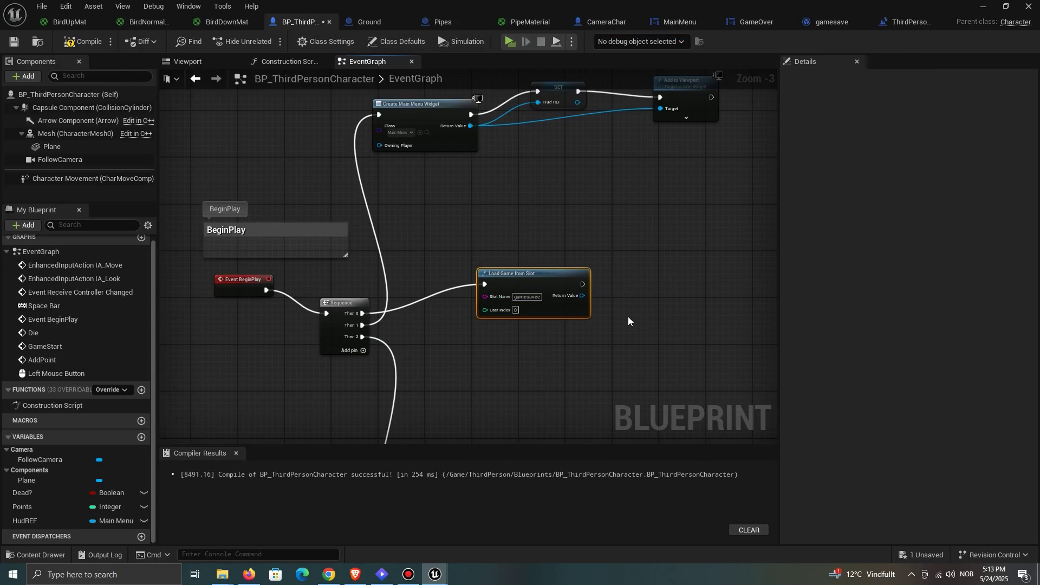
Step: Add a Cast To gamesave node from the character Blueprint's Load Game from Slot Return Value and align it with that node
{"action": "scroll", "coordinate": [628, 316], "scroll_direction": "up", "scroll_amount": 3}
{"action": "right_click_drag", "start_coordinate": [627, 315], "coordinate": [497, 272]}
{"action": "left_click", "coordinate": [496, 260]}
{"action": "left_click_drag", "start_coordinate": [423, 245], "coordinate": [505, 242]}
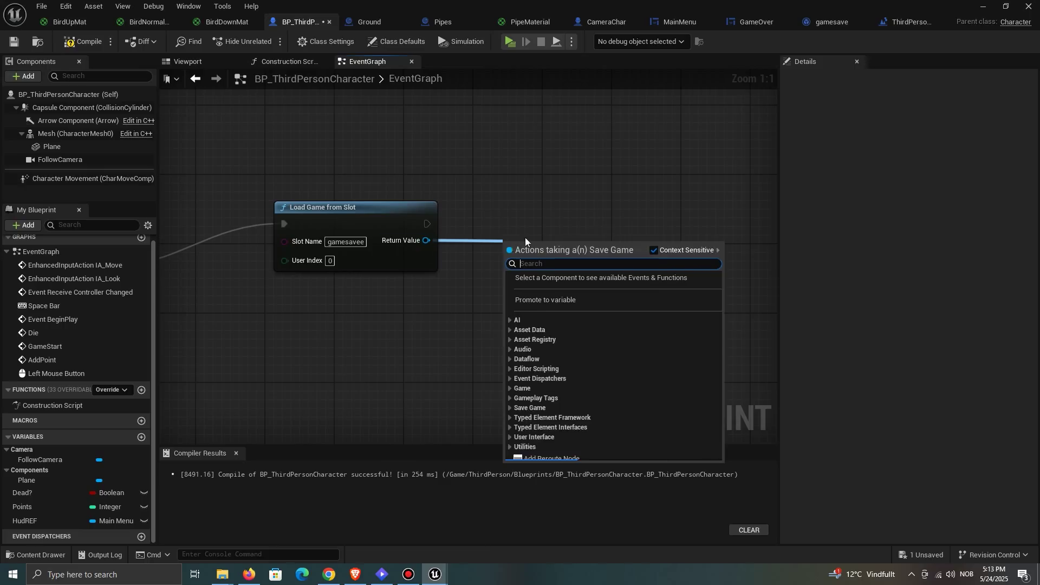
{"action": "type", "text": "cast to games"}
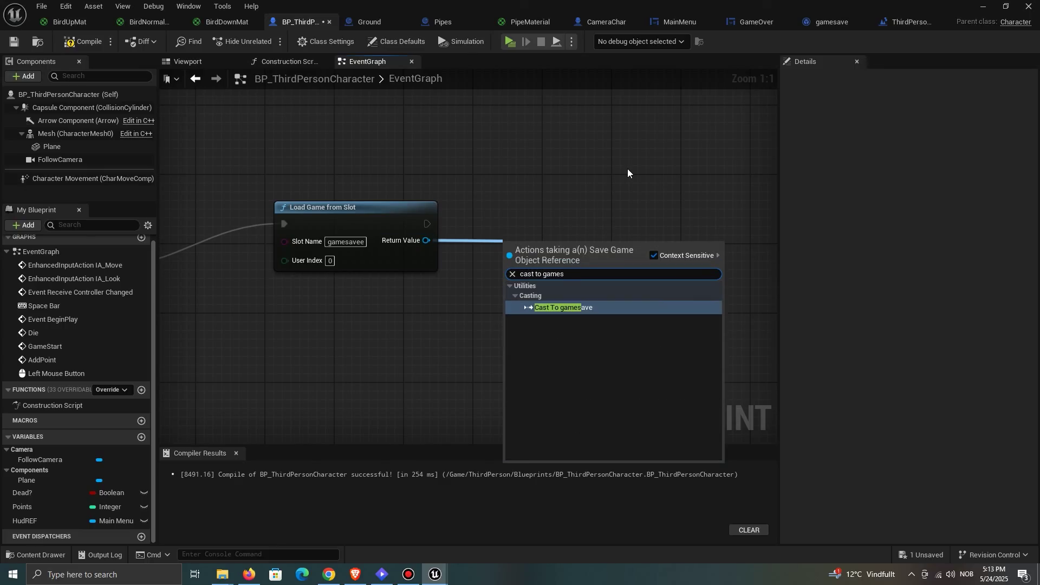
{"action": "left_click", "coordinate": [587, 307]}
{"action": "left_click_drag", "start_coordinate": [576, 235], "coordinate": [561, 205]}
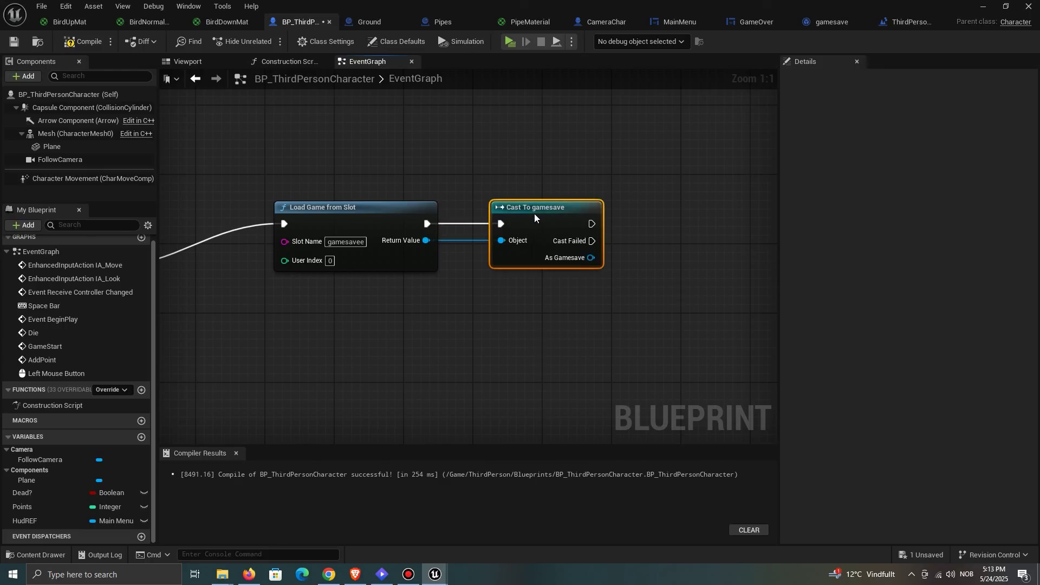
Step: Promote the As Gamesave output to a variable named GamesaveREF and compile the Blueprint
{"action": "right_click_drag", "start_coordinate": [561, 206], "coordinate": [395, 207]}
{"action": "right_click", "coordinate": [429, 265]}
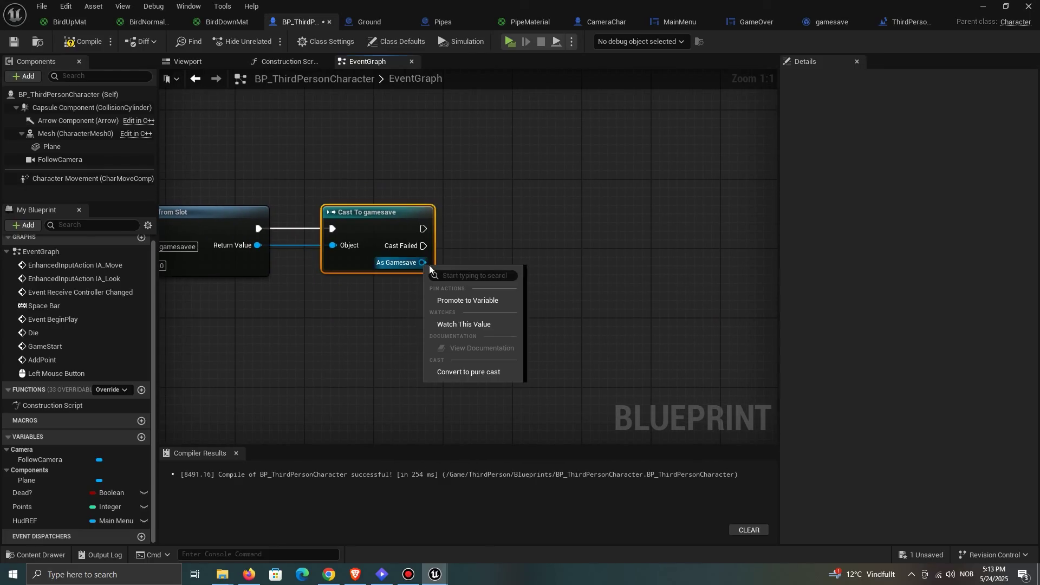
{"action": "left_click", "coordinate": [502, 300]}
{"action": "left_click", "coordinate": [946, 110]}
{"action": "type", "text": "REF"}
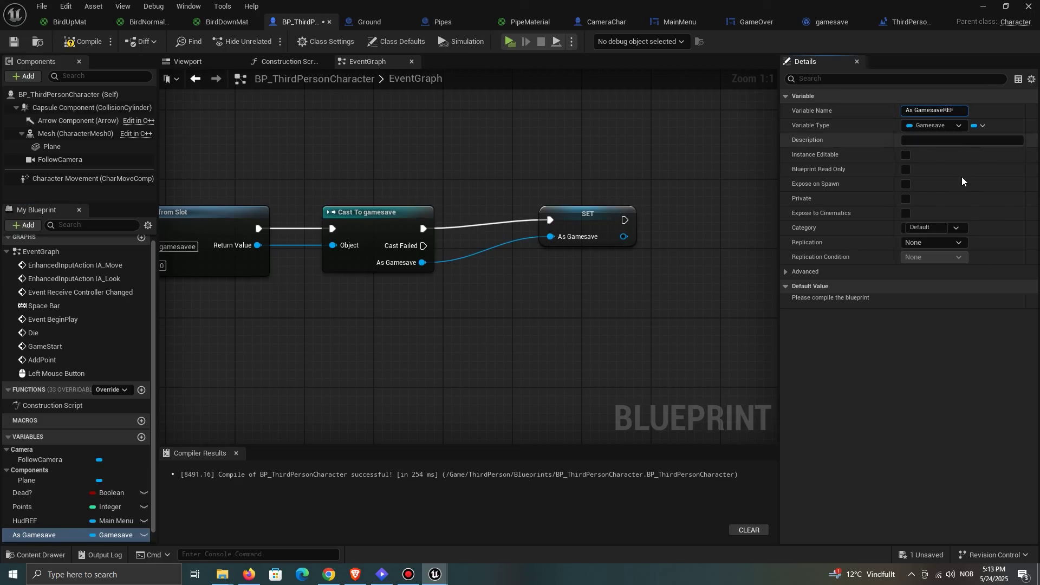
{"action": "key", "text": "Home"}
{"action": "key", "text": "Delete"}
{"action": "key", "text": "Delete"}
{"action": "key", "text": "Delete"}
{"action": "key", "text": "Return"}
{"action": "scroll", "coordinate": [542, 330], "scroll_direction": "down", "scroll_amount": 2}
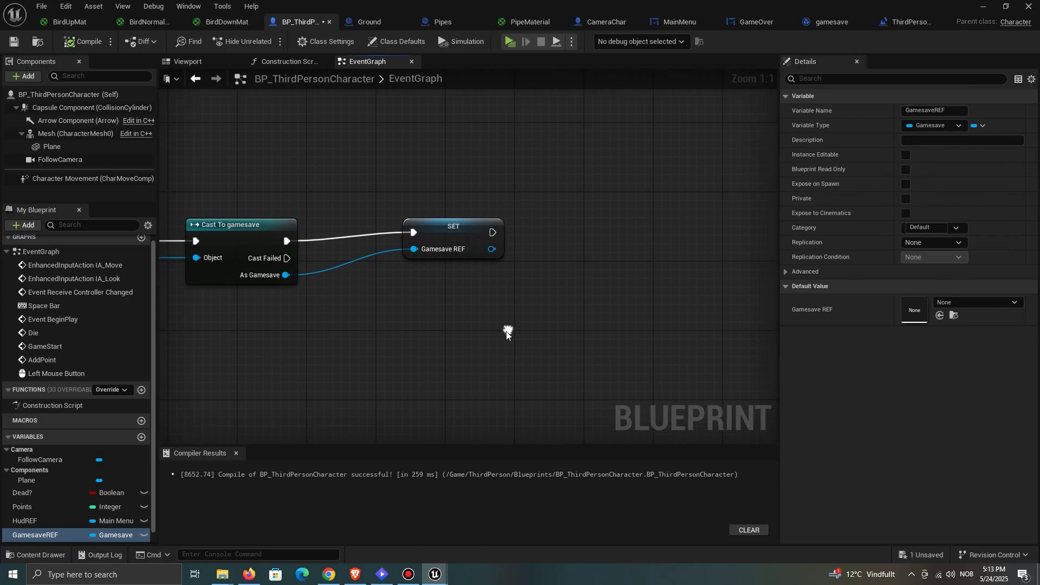
{"action": "left_click", "coordinate": [607, 409]}
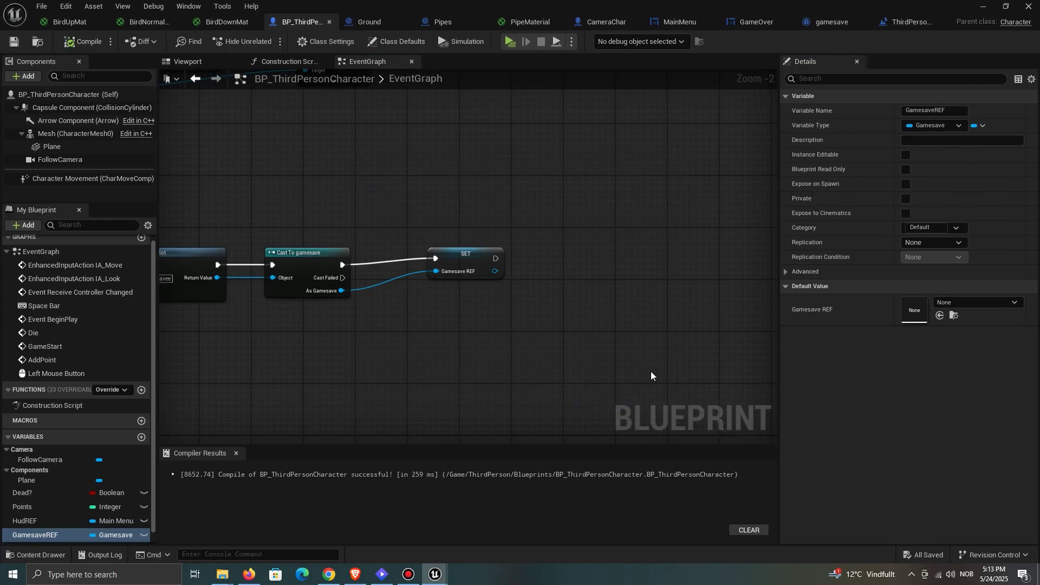
Step: In the Die logic, move the Set Dead? node and all nodes after it away from Stop Movement Immediately
{"action": "scroll", "coordinate": [613, 330], "scroll_direction": "down", "scroll_amount": 8}
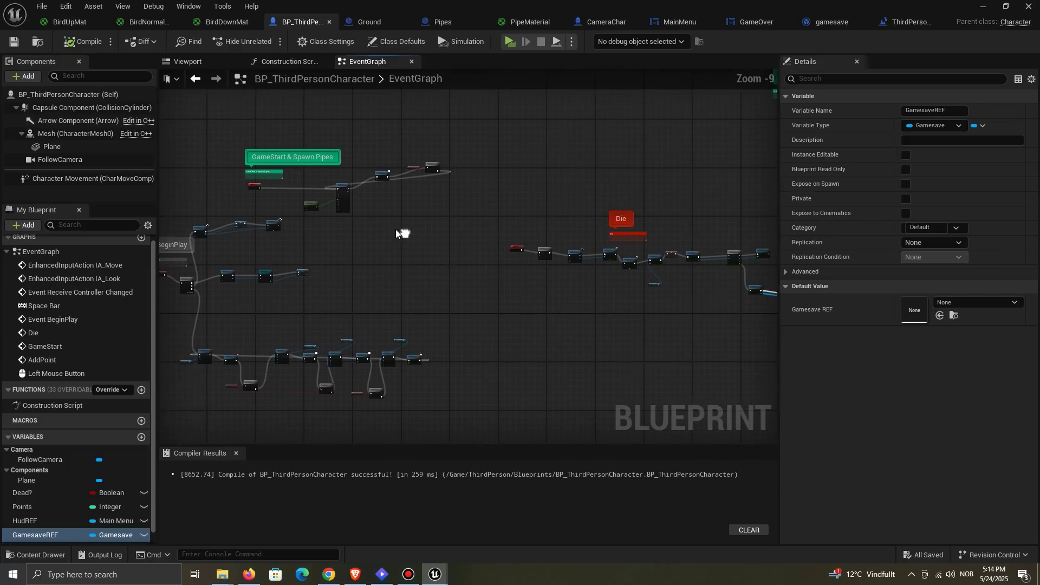
{"action": "right_click_drag", "start_coordinate": [600, 310], "coordinate": [411, 323]}
{"action": "scroll", "coordinate": [411, 323], "scroll_direction": "up", "scroll_amount": 7}
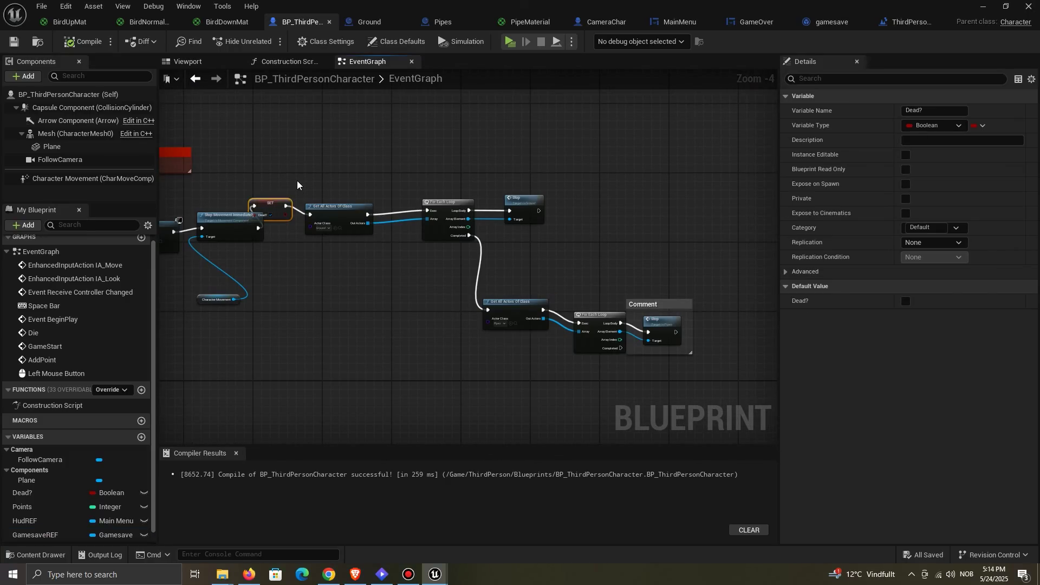
{"action": "left_click_drag", "start_coordinate": [283, 172], "coordinate": [397, 240]}
{"action": "left_click_drag", "start_coordinate": [342, 213], "coordinate": [477, 208]}
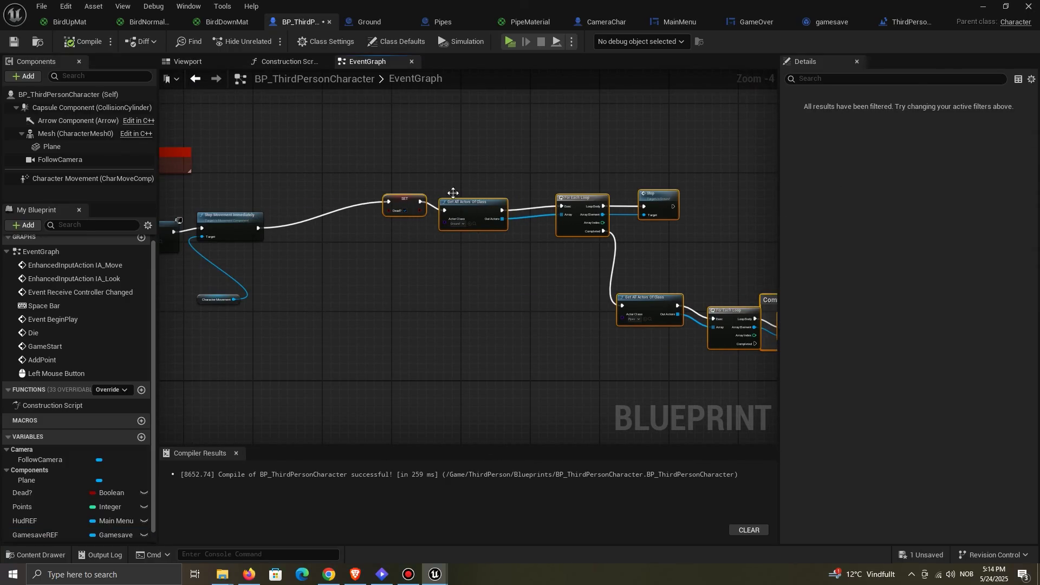
{"action": "left_click", "coordinate": [401, 187]}
Step: Insert a Sequence node between Stop Movement Immediately and the Set Dead? node
{"action": "right_click_drag", "start_coordinate": [367, 184], "coordinate": [418, 185]}
{"action": "scroll", "coordinate": [342, 221], "scroll_direction": "up", "scroll_amount": 1}
{"action": "left_click_drag", "start_coordinate": [295, 234], "coordinate": [346, 241]}
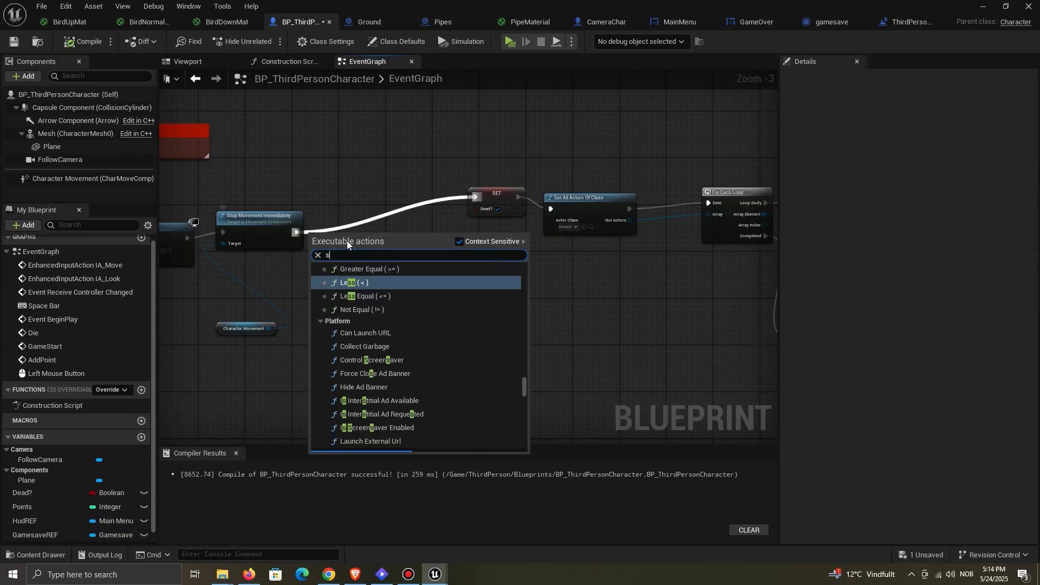
{"action": "type", "text": "sequence"}
{"action": "left_click", "coordinate": [365, 283]}
{"action": "right_click_drag", "start_coordinate": [388, 287], "coordinate": [429, 250]}
{"action": "scroll", "coordinate": [64, 484], "scroll_direction": "down", "scroll_amount": 1}
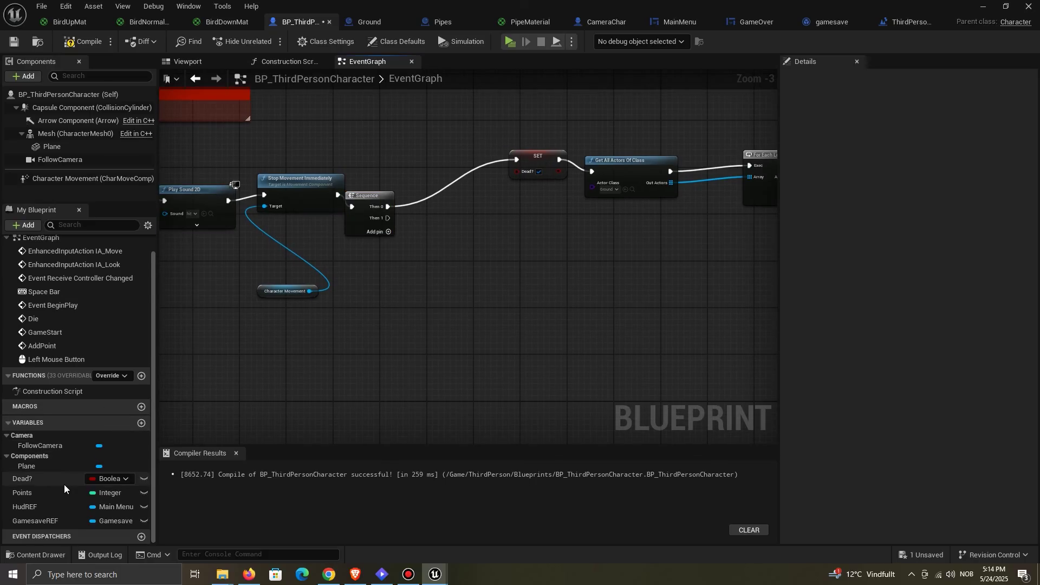
Step: Add a Get ScoreAmount node from the Return Value of Create Game Over Widget
{"action": "right_click_drag", "start_coordinate": [363, 305], "coordinate": [539, 298]}
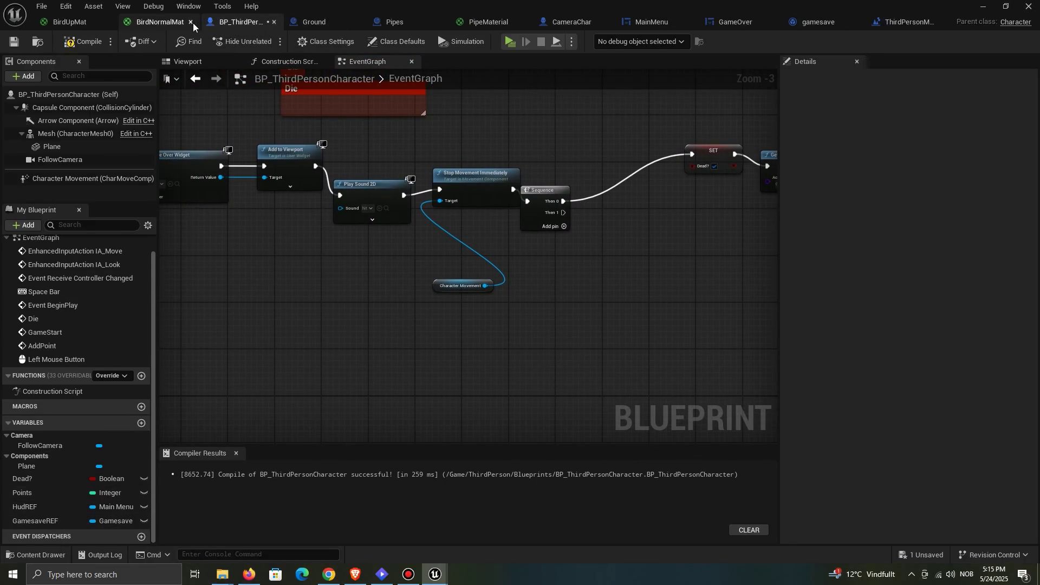
{"action": "right_click_drag", "start_coordinate": [573, 243], "coordinate": [420, 255]}
{"action": "right_click_drag", "start_coordinate": [232, 292], "coordinate": [426, 287]}
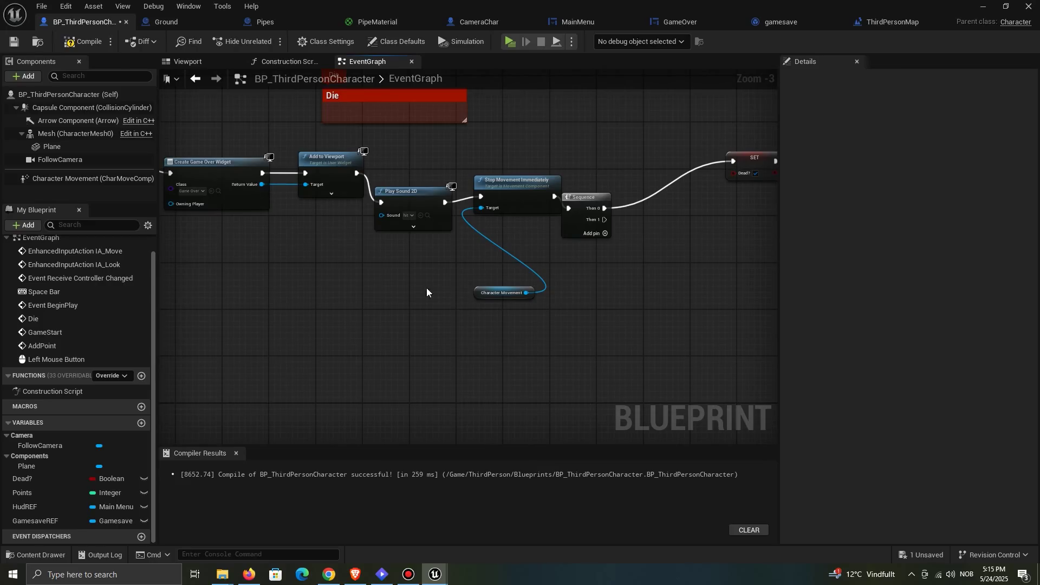
{"action": "right_click_drag", "start_coordinate": [254, 200], "coordinate": [371, 208]}
{"action": "left_click_drag", "start_coordinate": [514, 304], "coordinate": [520, 311]}
{"action": "type", "text": "scorea"}
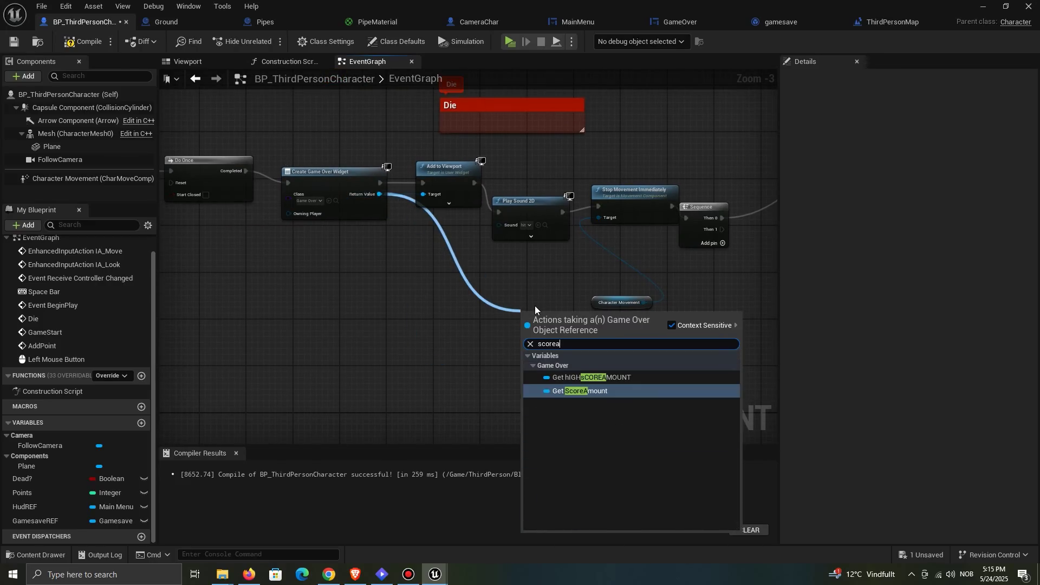
{"action": "left_click", "coordinate": [602, 391]}
{"action": "right_click_drag", "start_coordinate": [588, 378], "coordinate": [435, 323]}
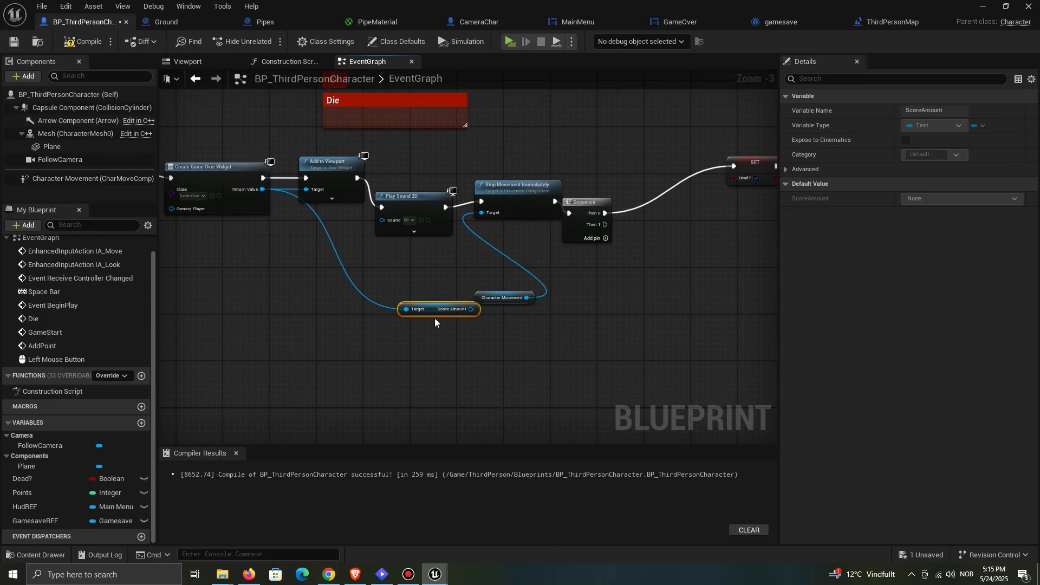
Step: Add a SetText (Text) node targeting Score Amount and run it from the Die Sequence's Then 1 output
{"action": "left_click_drag", "start_coordinate": [621, 282], "coordinate": [621, 282]}
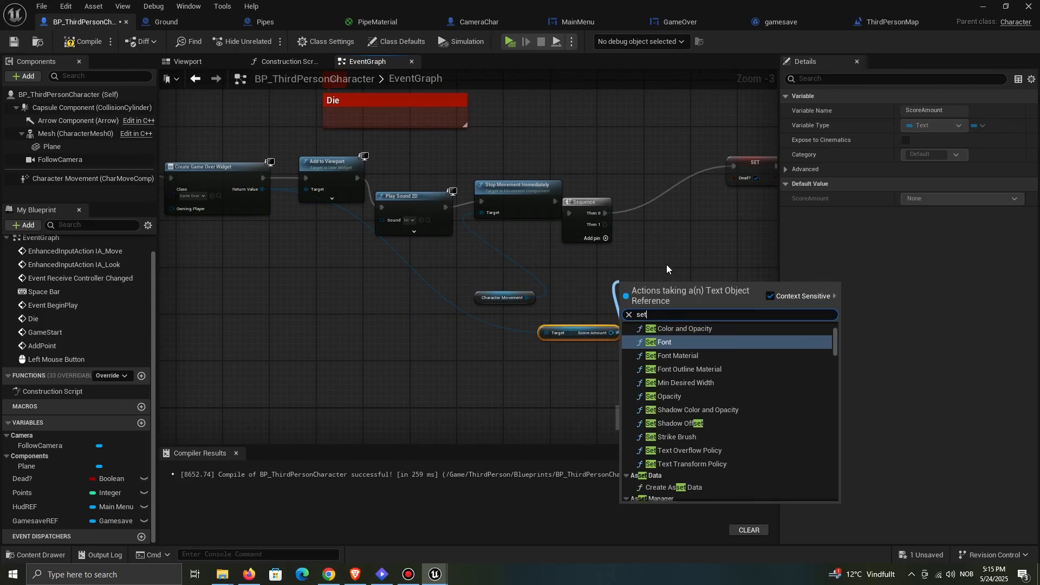
{"action": "type", "text": "set text"}
{"action": "left_click", "coordinate": [694, 491]}
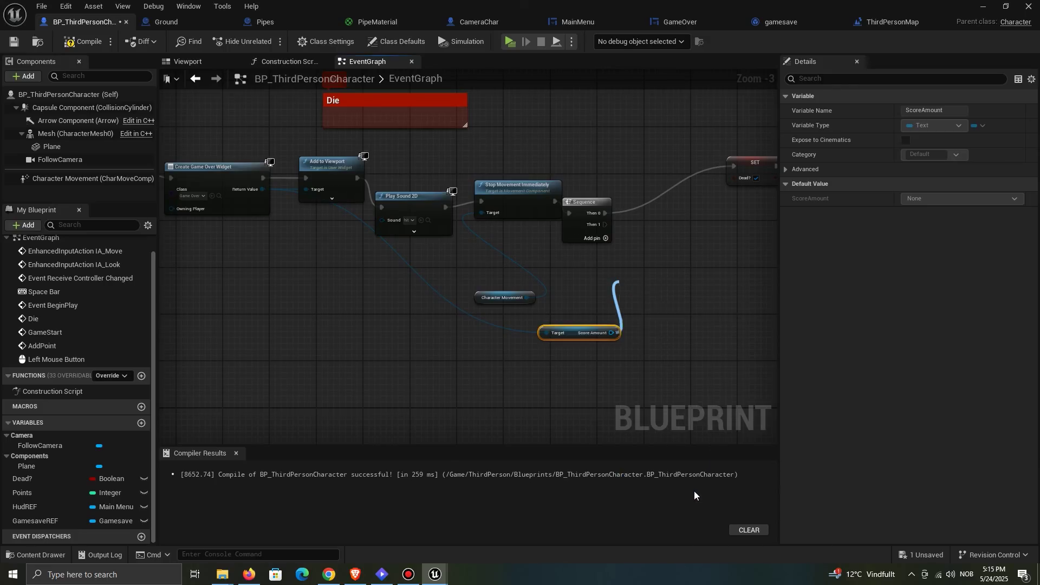
{"action": "scroll", "coordinate": [655, 323], "scroll_direction": "up", "scroll_amount": 1}
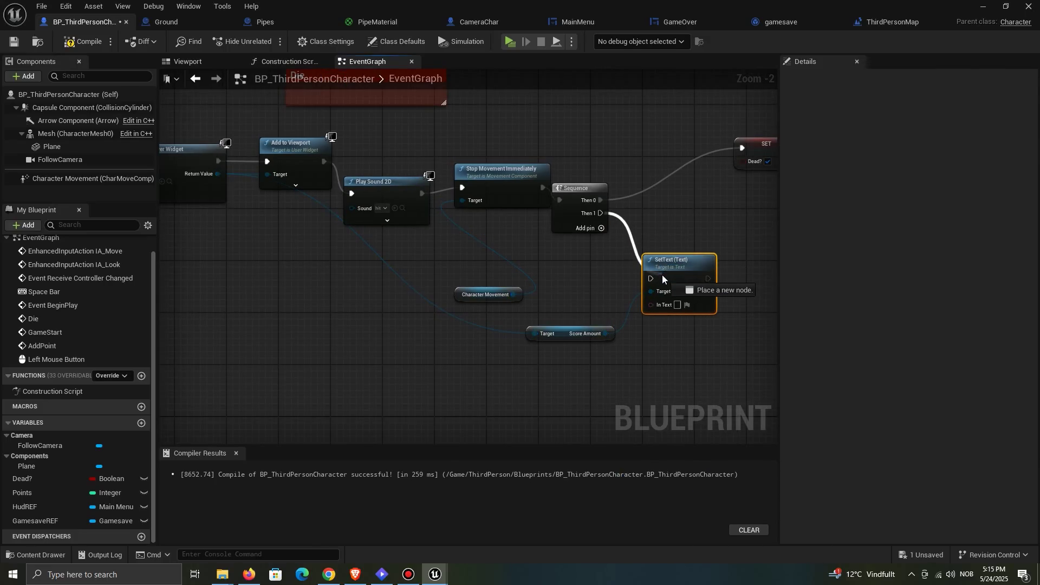
{"action": "right_click_drag", "start_coordinate": [689, 256], "coordinate": [453, 254]}
{"action": "left_click_drag", "start_coordinate": [462, 260], "coordinate": [506, 247]}
{"action": "left_click", "coordinate": [484, 218]}
{"action": "right_click_drag", "start_coordinate": [485, 211], "coordinate": [588, 199]}
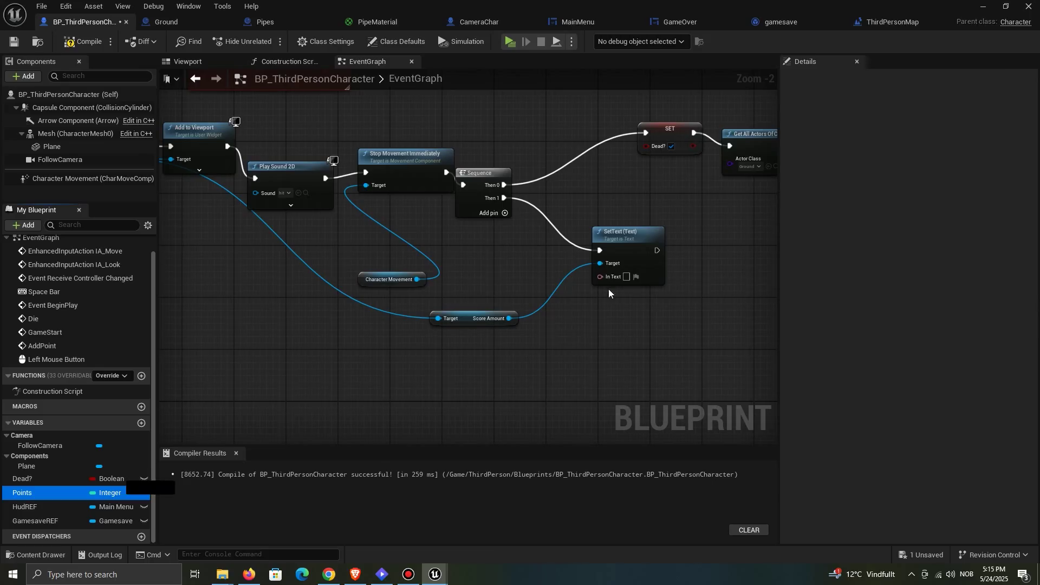
Step: Feed the Points variable into the Score Amount SetText node's In Text through an integer-to-text conversion
{"action": "left_click_drag", "start_coordinate": [609, 293], "coordinate": [617, 276]}
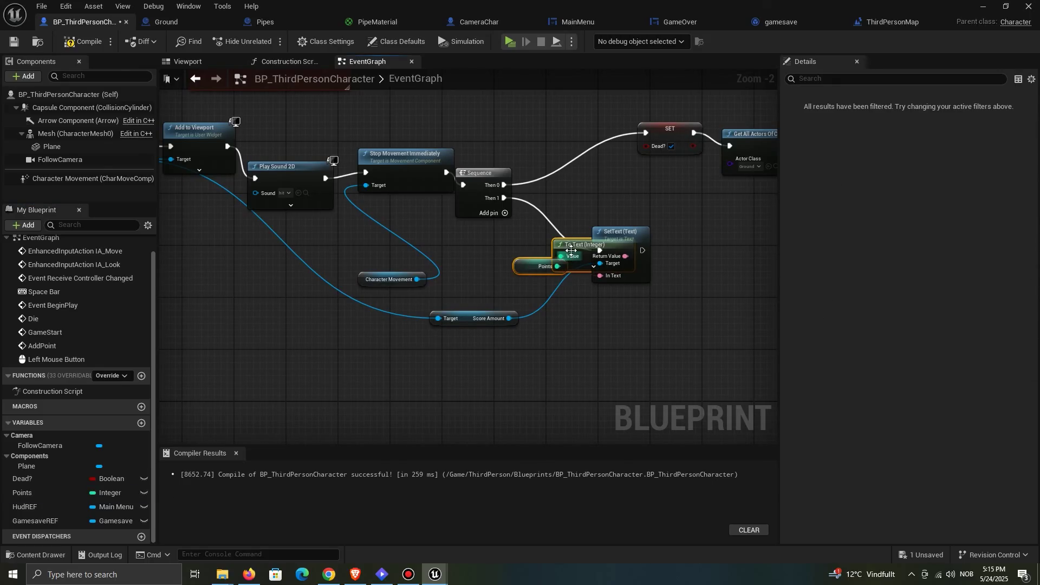
{"action": "left_click", "coordinate": [593, 345]}
{"action": "right_click_drag", "start_coordinate": [593, 346], "coordinate": [509, 285]}
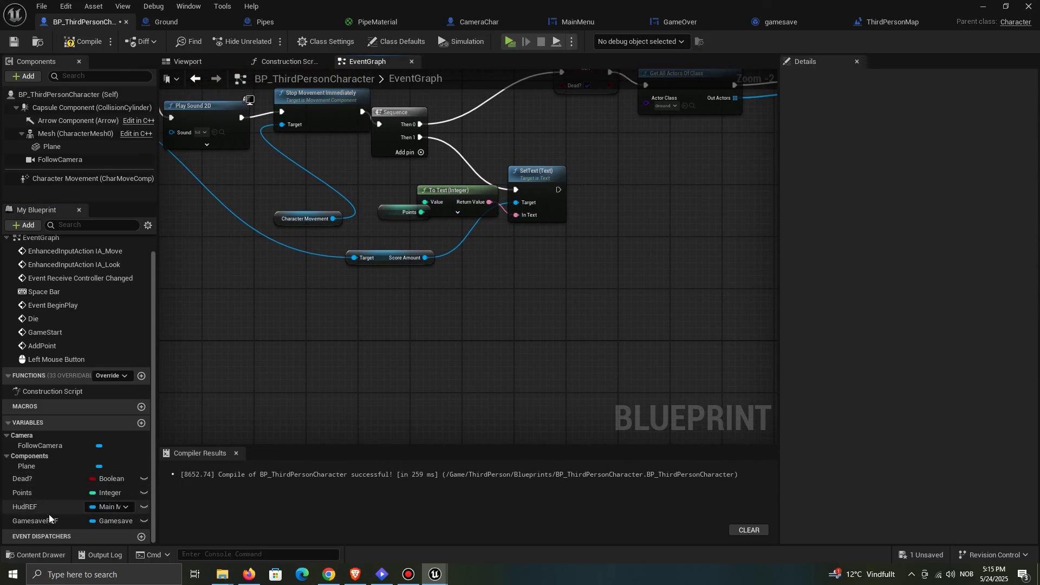
Step: Place a Gamesave REF getter and add a Branch after the Score Amount SetText, with a Greater (>) node on its Condition
{"action": "left_click_drag", "start_coordinate": [47, 519], "coordinate": [324, 327]}
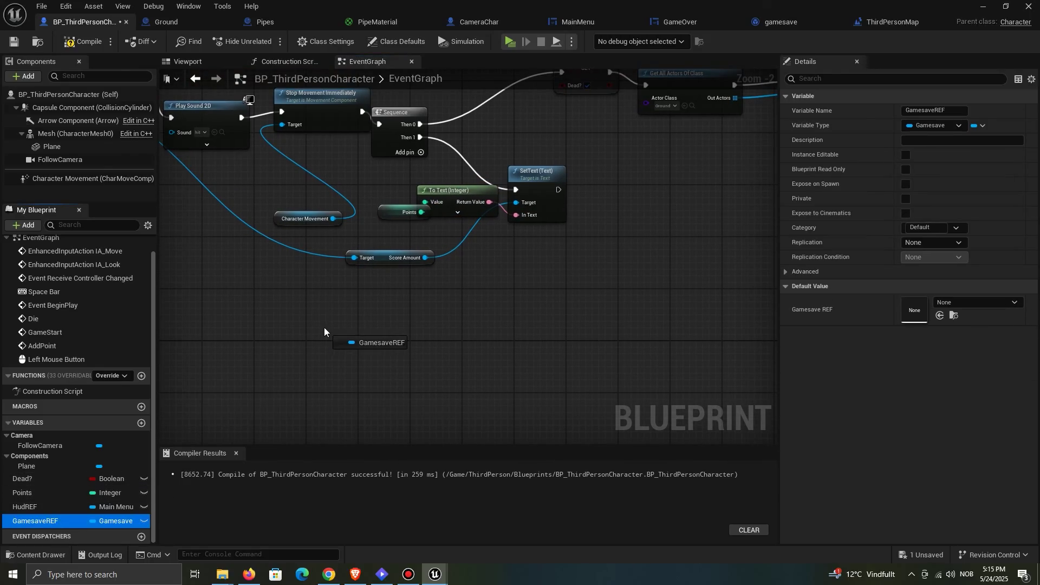
{"action": "left_click", "coordinate": [479, 340]}
{"action": "left_click_drag", "start_coordinate": [558, 190], "coordinate": [653, 303]}
{"action": "type", "text": "bra"}
{"action": "left_click", "coordinate": [701, 333]}
{"action": "type", "text": "grea"}
{"action": "left_click", "coordinate": [706, 409]}
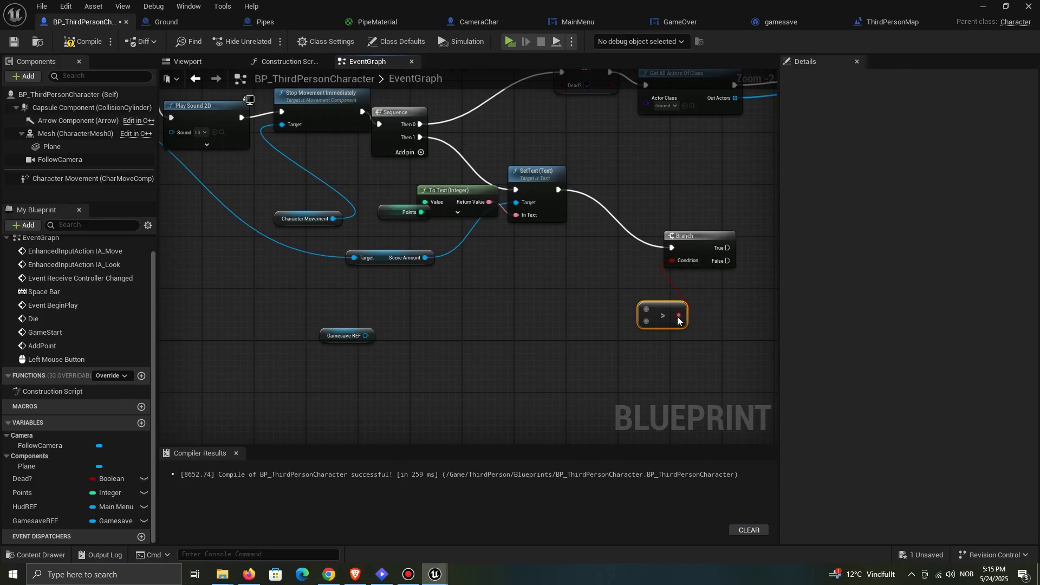
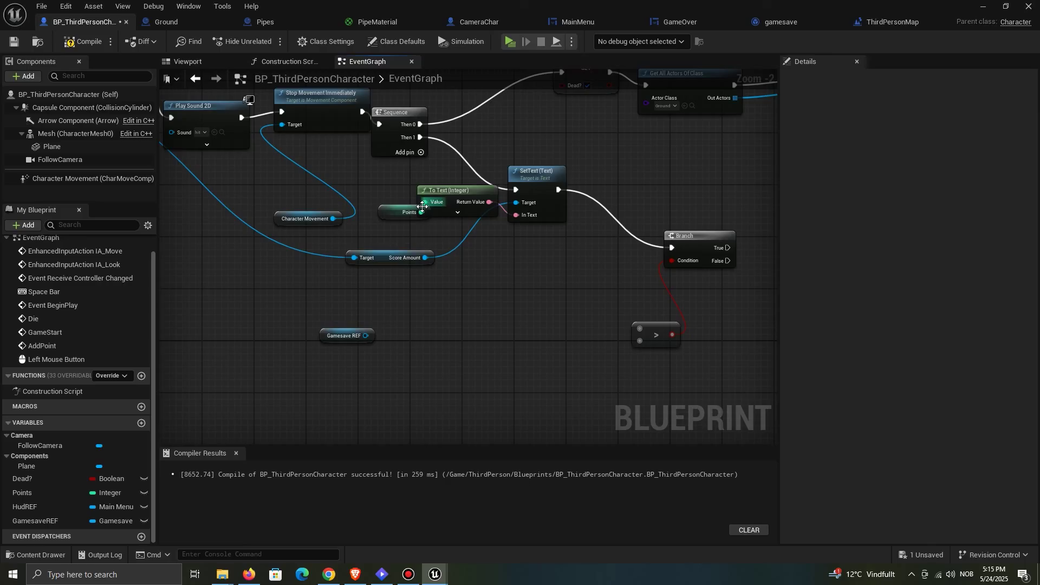
Step: Compare Points against the High Score taken from Gamesave REF in the Greater (>) node
{"action": "left_click_drag", "start_coordinate": [654, 334], "coordinate": [643, 329]}
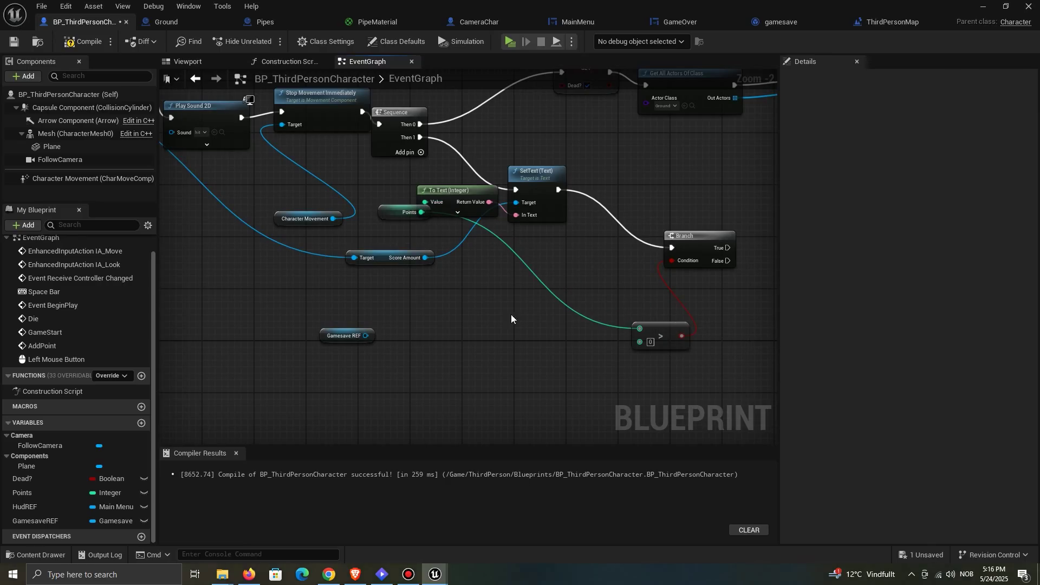
{"action": "left_click_drag", "start_coordinate": [366, 336], "coordinate": [397, 339]}
{"action": "type", "text": "get high"}
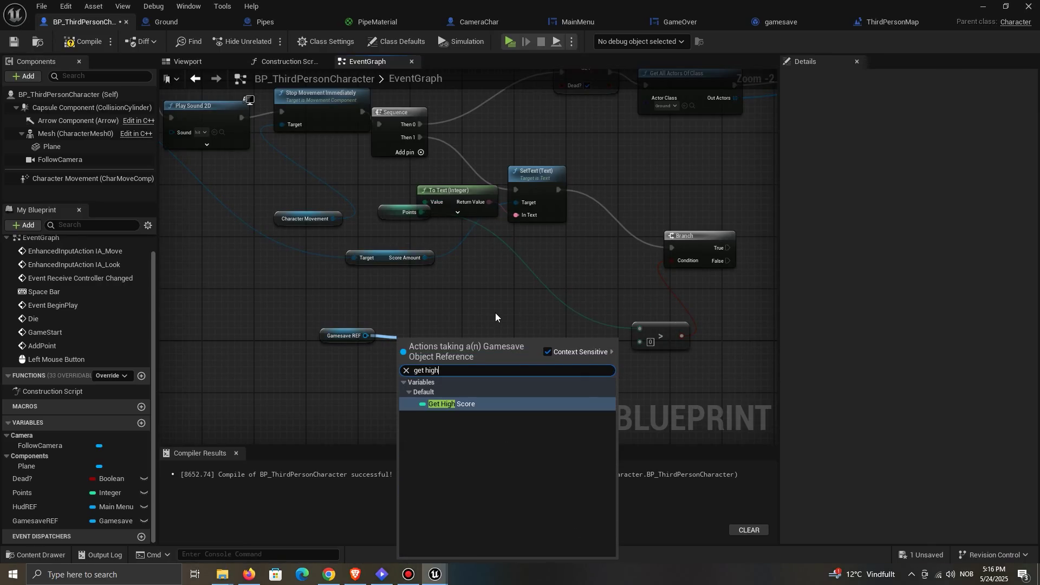
{"action": "left_click", "coordinate": [468, 403]}
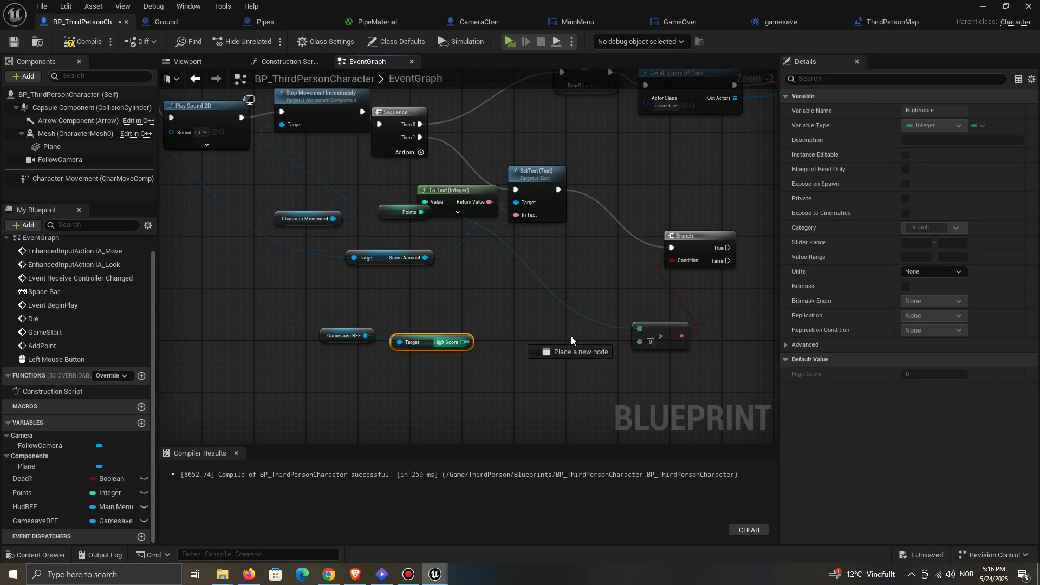
{"action": "right_click_drag", "start_coordinate": [699, 347], "coordinate": [484, 336]}
{"action": "left_click", "coordinate": [513, 320]}
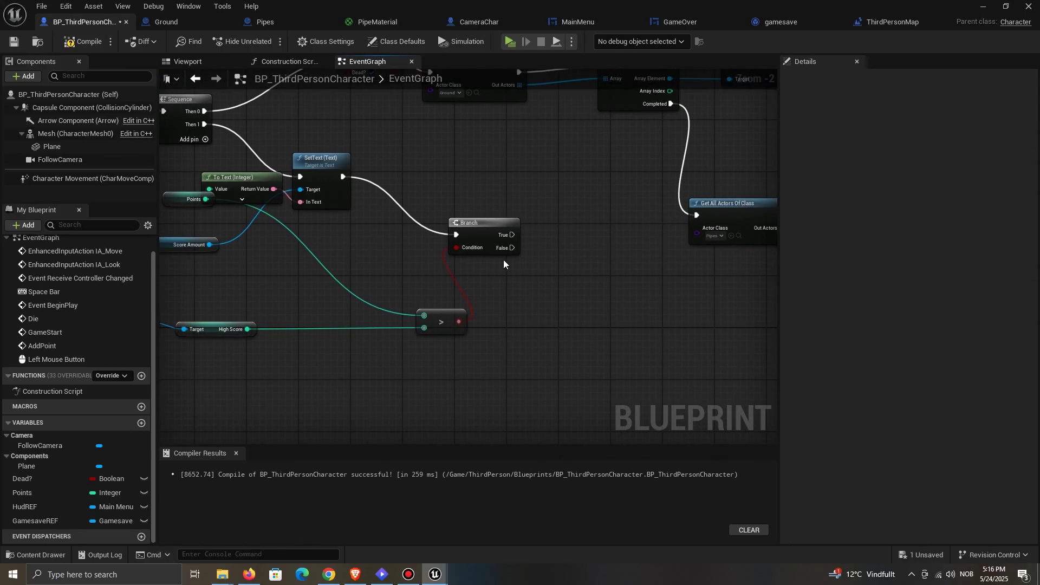
Step: Add a Get HIGHsCOREAMOUNT node from the Game Over widget's Return Value and place it below the Branch comparison nodes
{"action": "right_click_drag", "start_coordinate": [491, 263], "coordinate": [536, 251]}
{"action": "right_click_drag", "start_coordinate": [336, 288], "coordinate": [398, 273]}
{"action": "scroll", "coordinate": [355, 242], "scroll_direction": "down", "scroll_amount": 1}
{"action": "right_click_drag", "start_coordinate": [257, 216], "coordinate": [464, 251]}
{"action": "left_click_drag", "start_coordinate": [189, 110], "coordinate": [260, 231]}
{"action": "type", "text": "get"}
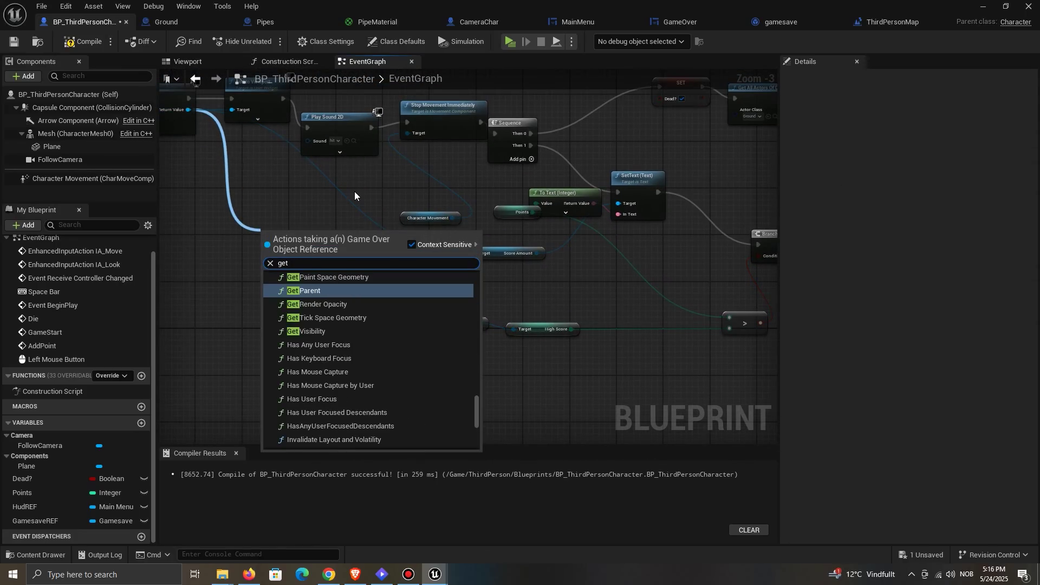
{"action": "type", "text": " high"}
{"action": "left_click", "coordinate": [392, 293]}
{"action": "scroll", "coordinate": [357, 283], "scroll_direction": "down", "scroll_amount": 2}
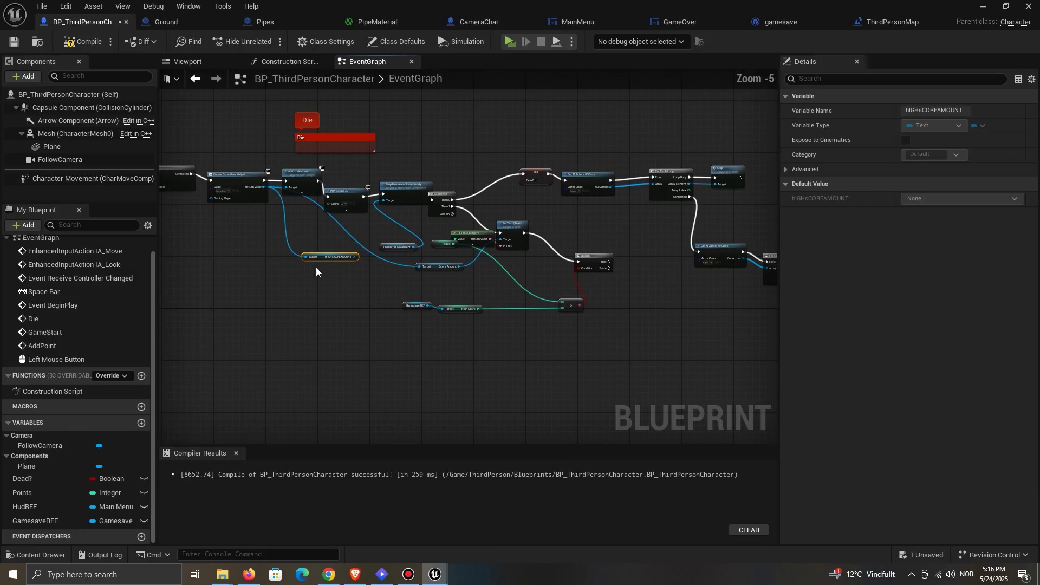
{"action": "left_click_drag", "start_coordinate": [483, 330], "coordinate": [547, 350]}
{"action": "scroll", "coordinate": [612, 324], "scroll_direction": "up", "scroll_amount": 2}
{"action": "right_click_drag", "start_coordinate": [613, 323], "coordinate": [474, 316]}
{"action": "left_click", "coordinate": [469, 317]}
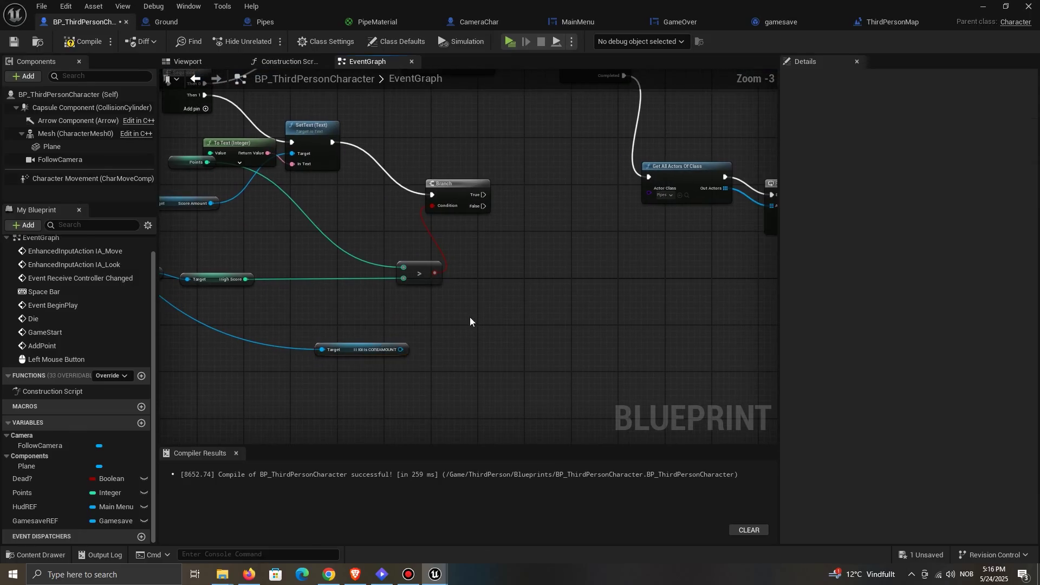
Step: Add a SetText (Text) node for HIGHsCOREAMOUNT on the Branch's False output, with the saved High Score as its text
{"action": "left_click_drag", "start_coordinate": [400, 350], "coordinate": [499, 312]}
{"action": "type", "text": "set tex"}
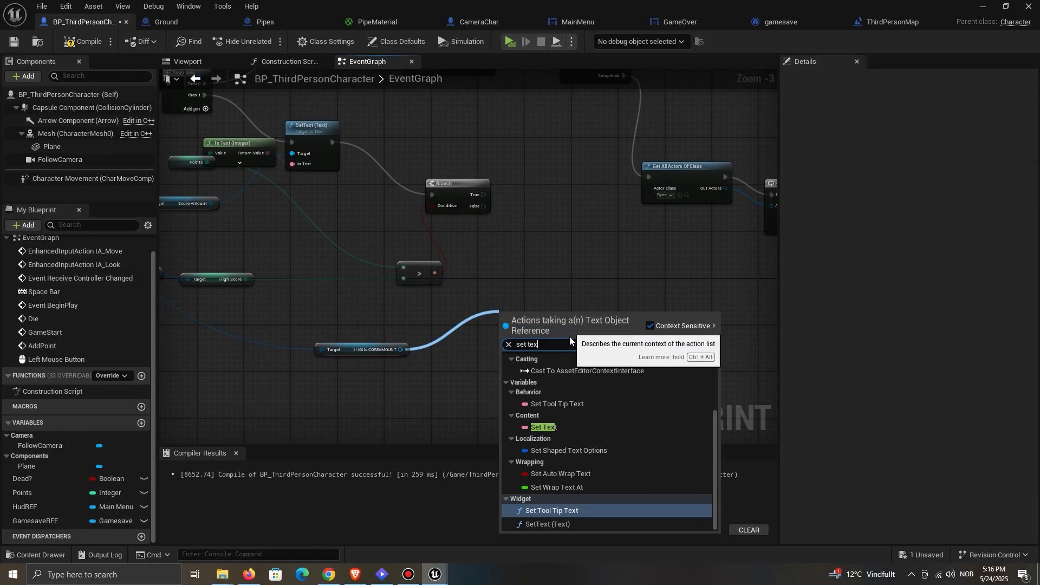
{"action": "left_click", "coordinate": [556, 524]}
{"action": "left_click_drag", "start_coordinate": [528, 325], "coordinate": [531, 277]}
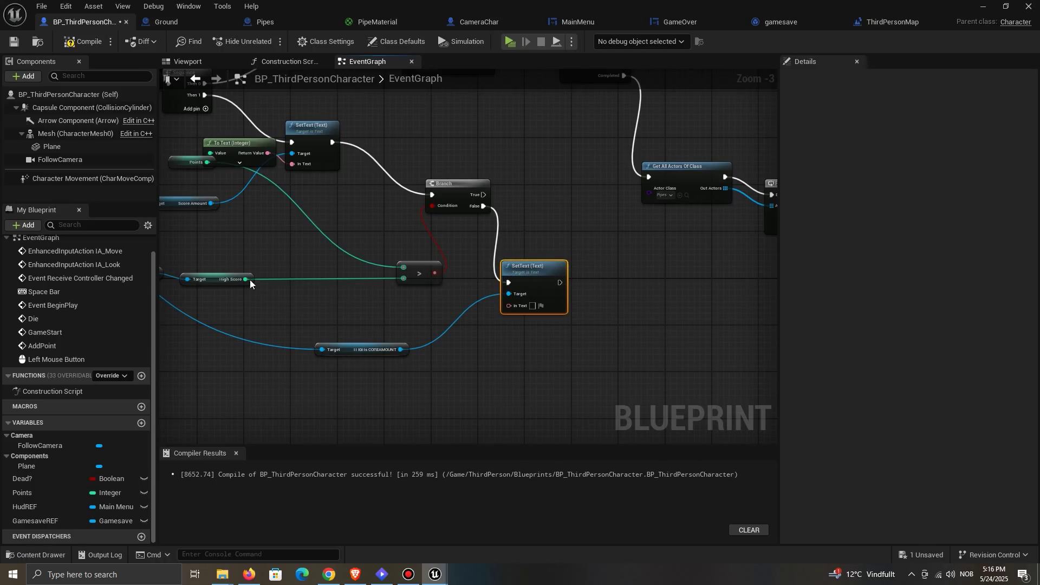
{"action": "left_click_drag", "start_coordinate": [246, 280], "coordinate": [520, 291]}
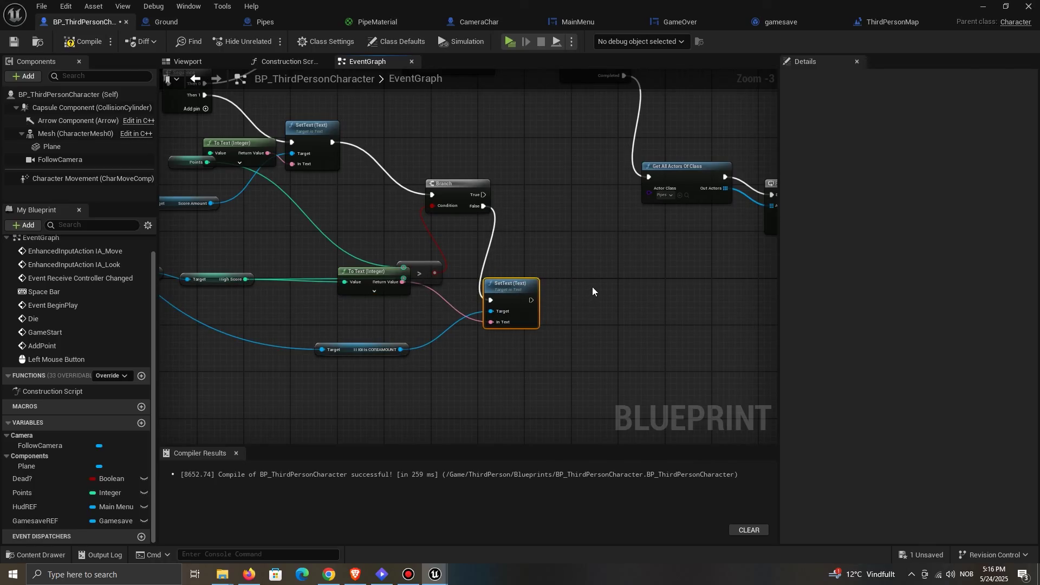
Step: Duplicate the high-score SetText node, run the copy from the Branch's True output and target it at HIGHsCOREAMOUNT
{"action": "key", "text": "ctrl+d"}
{"action": "left_click_drag", "start_coordinate": [596, 281], "coordinate": [622, 282]}
{"action": "right_click_drag", "start_coordinate": [564, 278], "coordinate": [614, 282]}
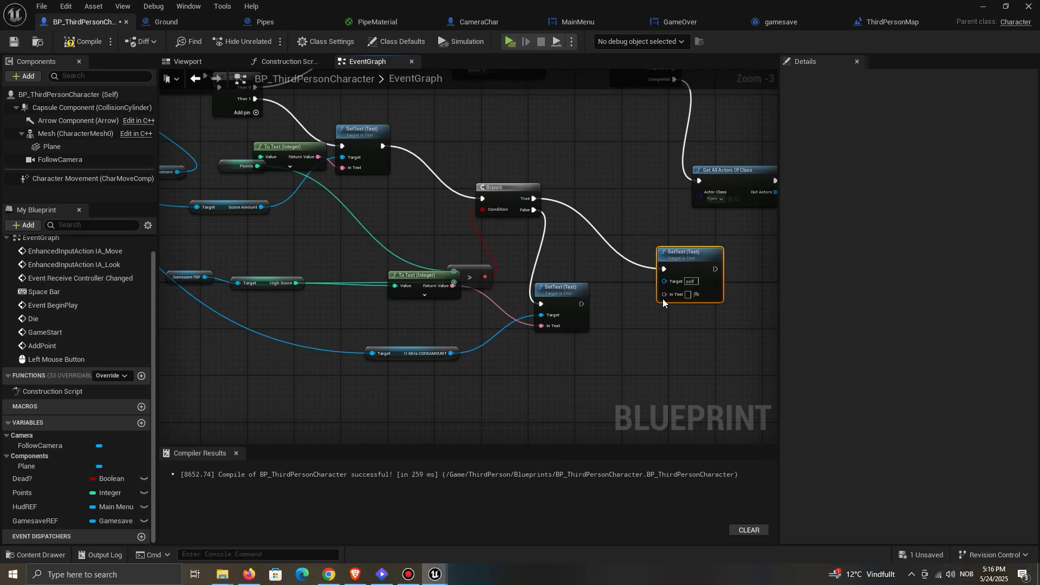
{"action": "left_click_drag", "start_coordinate": [668, 282], "coordinate": [450, 353]}
{"action": "scroll", "coordinate": [558, 341], "scroll_direction": "up", "scroll_amount": 1}
{"action": "right_click_drag", "start_coordinate": [504, 369], "coordinate": [424, 366]}
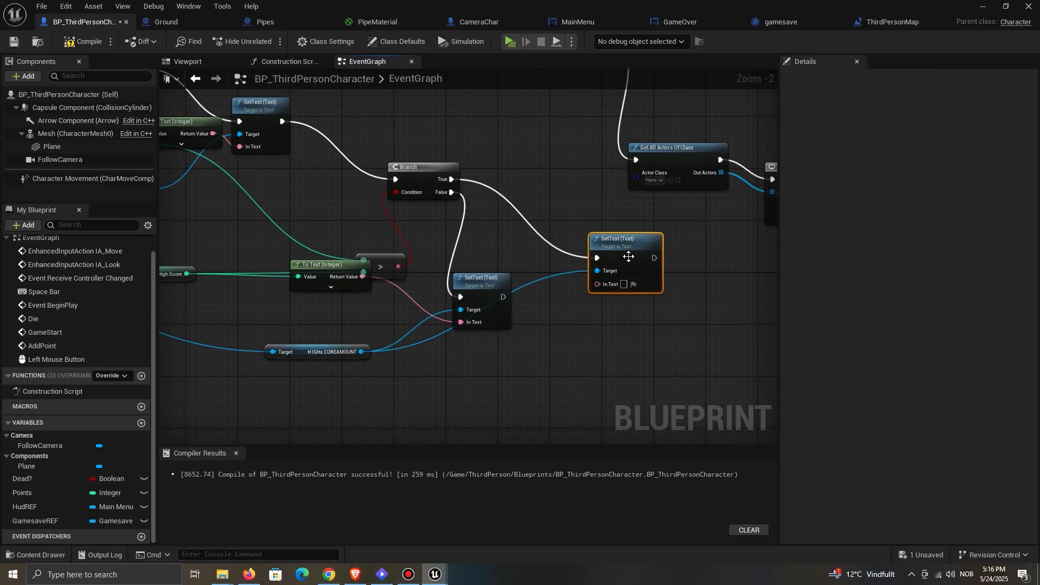
{"action": "left_click_drag", "start_coordinate": [620, 250], "coordinate": [678, 270]}
{"action": "right_click_drag", "start_coordinate": [559, 266], "coordinate": [582, 311]}
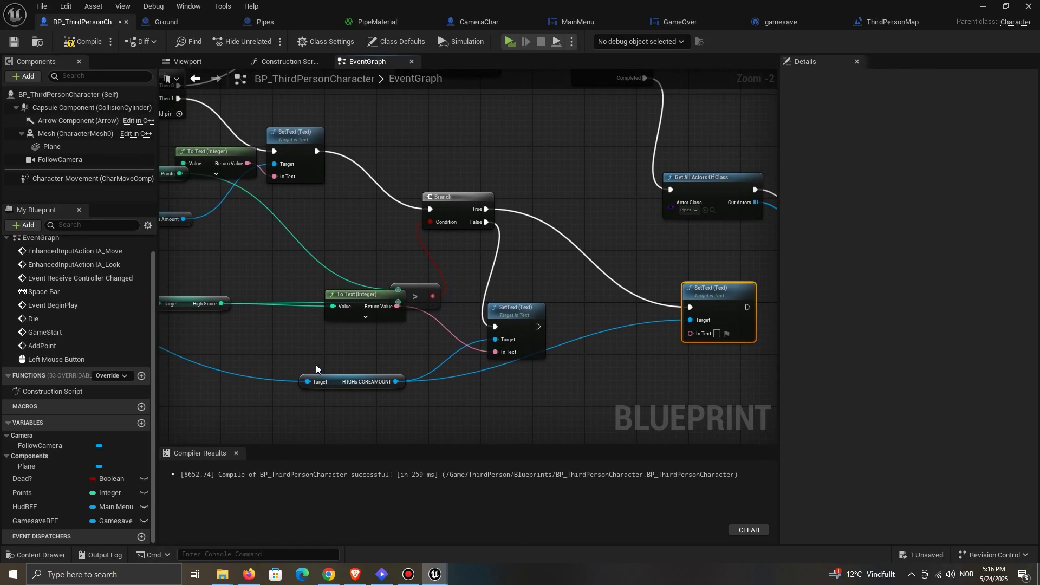
Step: Add a Set High Score node from Gamesave REF and run it from the Branch's True output
{"action": "right_click_drag", "start_coordinate": [316, 365], "coordinate": [426, 364]}
{"action": "left_click_drag", "start_coordinate": [231, 299], "coordinate": [561, 276]}
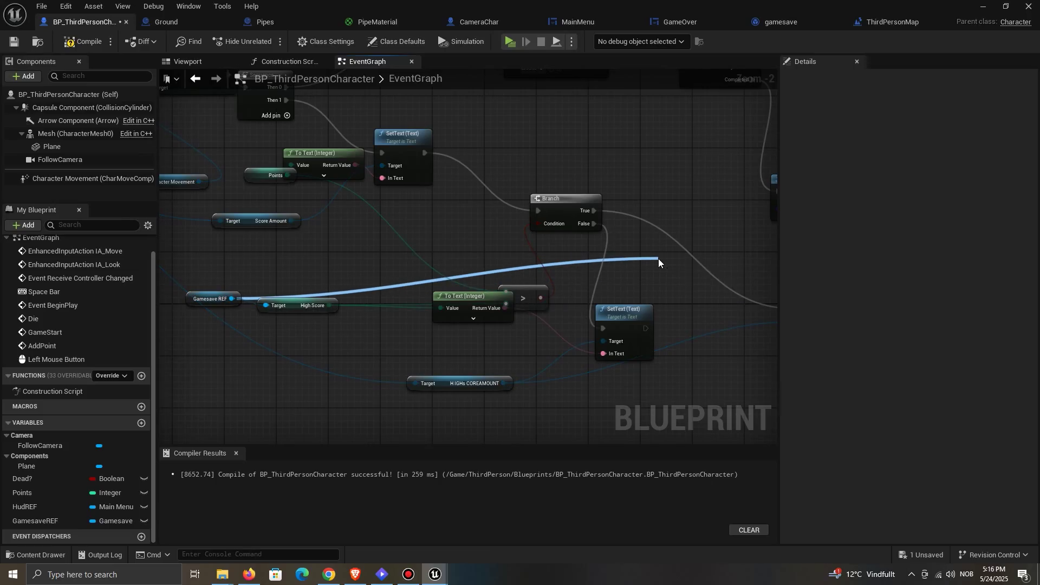
{"action": "left_click_drag", "start_coordinate": [658, 259], "coordinate": [659, 259]}
{"action": "type", "text": "set high"}
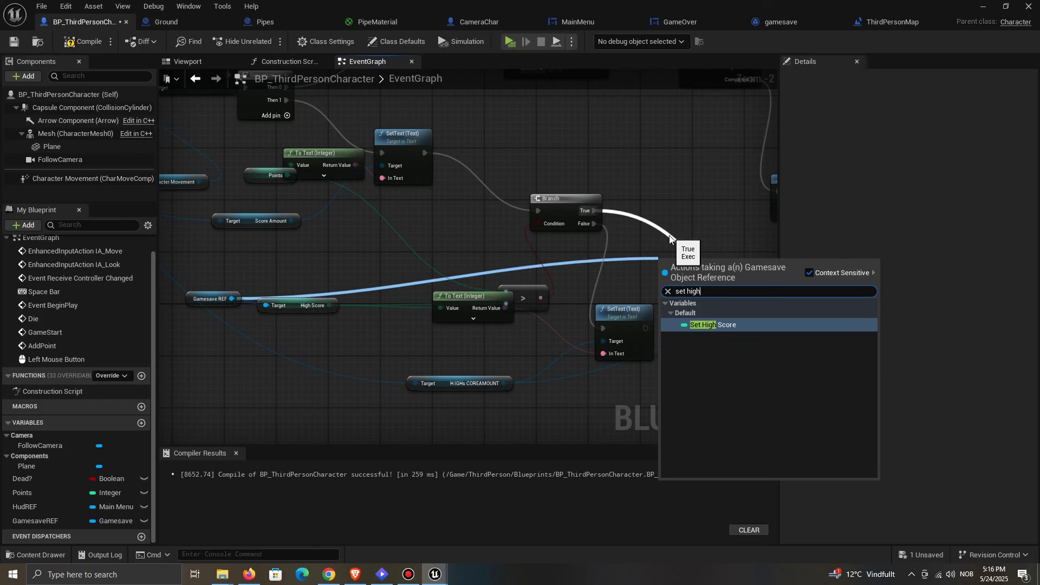
{"action": "left_click", "coordinate": [749, 323]}
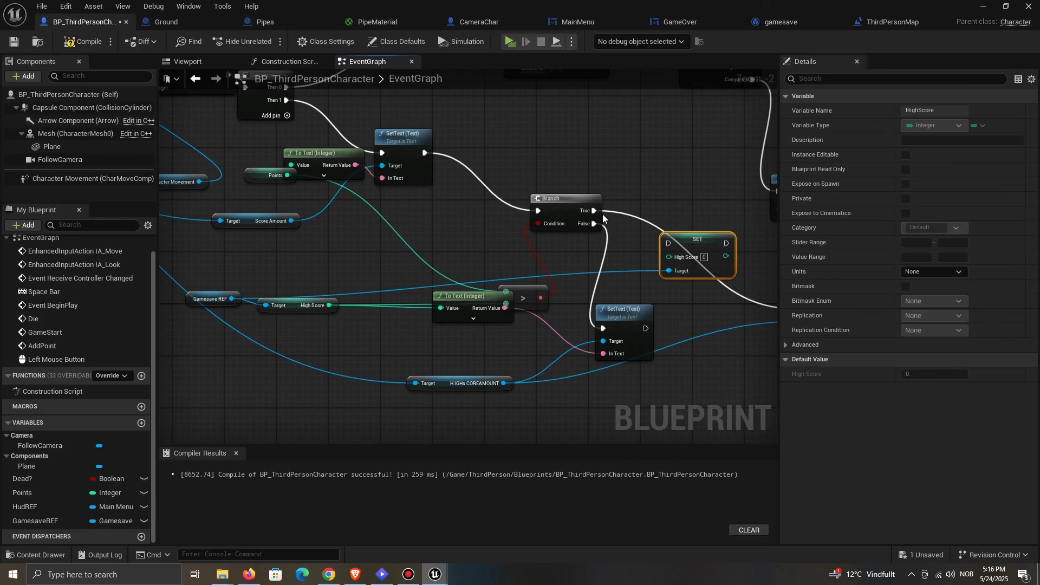
{"action": "left_click_drag", "start_coordinate": [594, 210], "coordinate": [664, 240]}
{"action": "right_click_drag", "start_coordinate": [489, 298], "coordinate": [385, 272]}
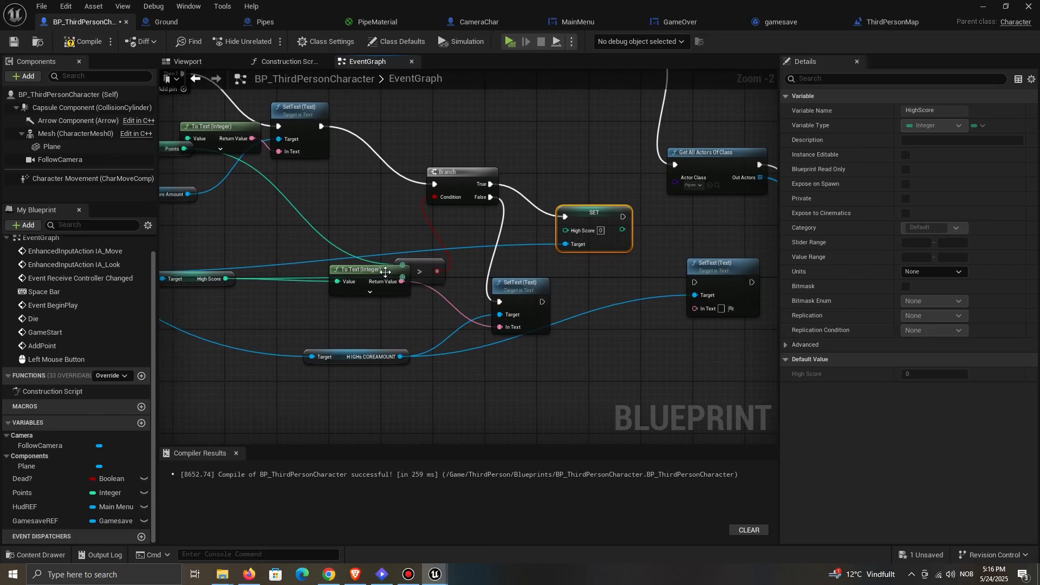
Step: Feed Points into Set High Score, and pass its execution and converted output value to the duplicated SetText node
{"action": "left_click_drag", "start_coordinate": [40, 498], "coordinate": [697, 282]}
{"action": "left_click_drag", "start_coordinate": [616, 229], "coordinate": [701, 311]}
{"action": "right_click_drag", "start_coordinate": [697, 324], "coordinate": [533, 328]}
{"action": "left_click_drag", "start_coordinate": [561, 280], "coordinate": [625, 299]}
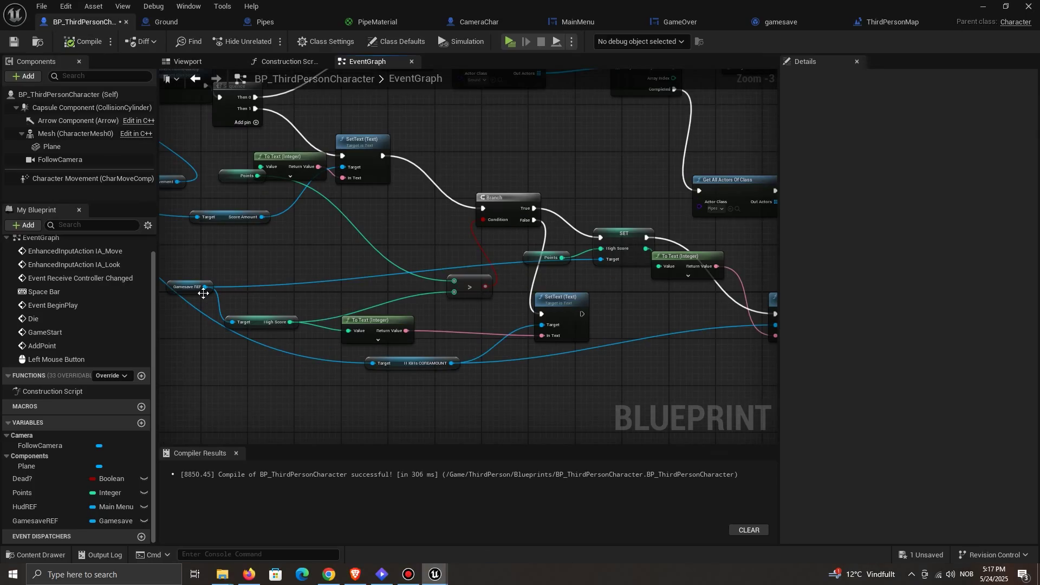
Step: Move the Gamesave REF getter closer to the Branch and add a Save Game to Slot node from it
{"action": "left_click", "coordinate": [397, 265]}
{"action": "scroll", "coordinate": [433, 231], "scroll_direction": "down", "scroll_amount": 1}
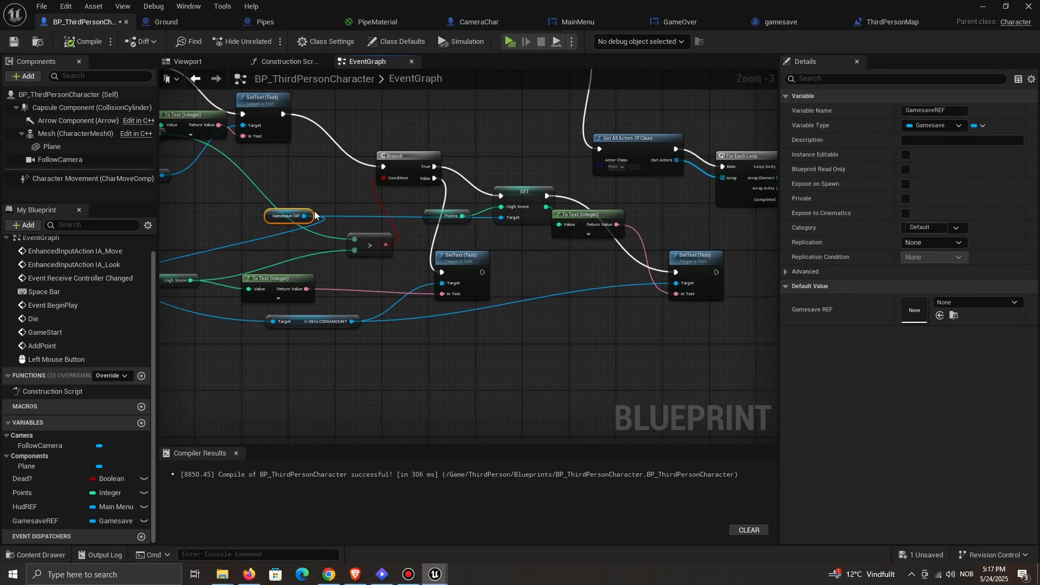
{"action": "left_click_drag", "start_coordinate": [306, 216], "coordinate": [735, 299]}
{"action": "type", "text": "save"}
{"action": "left_click", "coordinate": [804, 405]}
{"action": "scroll", "coordinate": [761, 325], "scroll_direction": "up", "scroll_amount": 1}
{"action": "right_click_drag", "start_coordinate": [761, 325], "coordinate": [607, 294]}
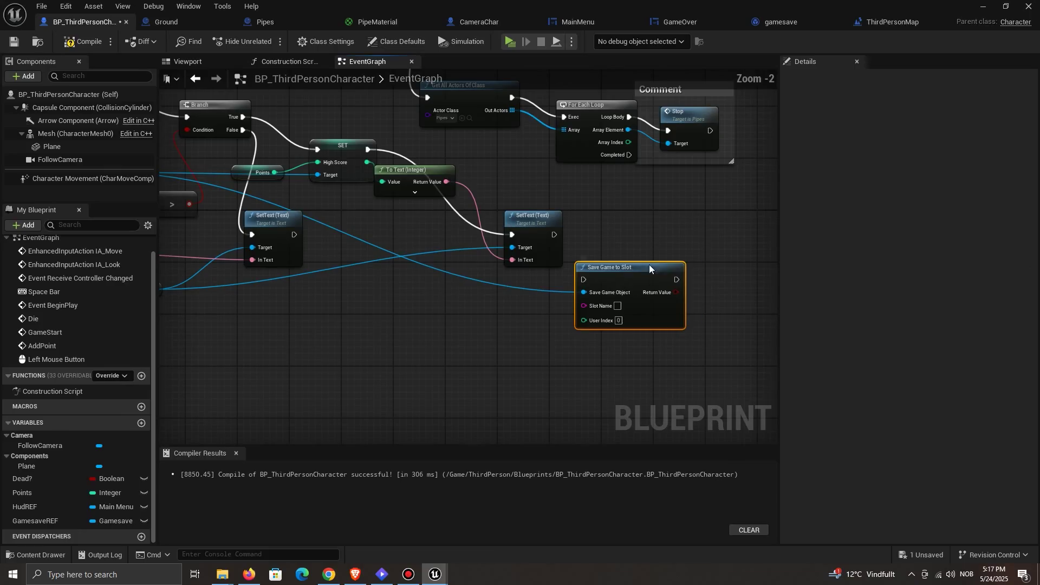
Step: Run Save Game to Slot after the True-branch SetText and set its Slot Name to gamesave
{"action": "left_click_drag", "start_coordinate": [649, 269], "coordinate": [682, 249]}
{"action": "left_click_drag", "start_coordinate": [554, 235], "coordinate": [616, 260]}
{"action": "left_click", "coordinate": [652, 286]}
{"action": "type", "text": "gamesav"}
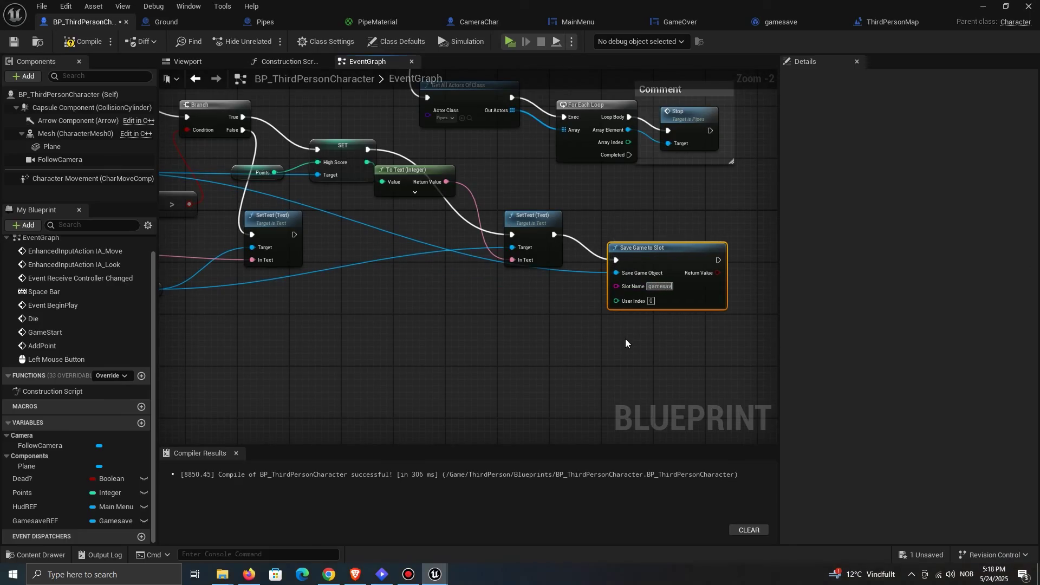
{"action": "type", "text": "e"}
{"action": "left_click", "coordinate": [612, 327]}
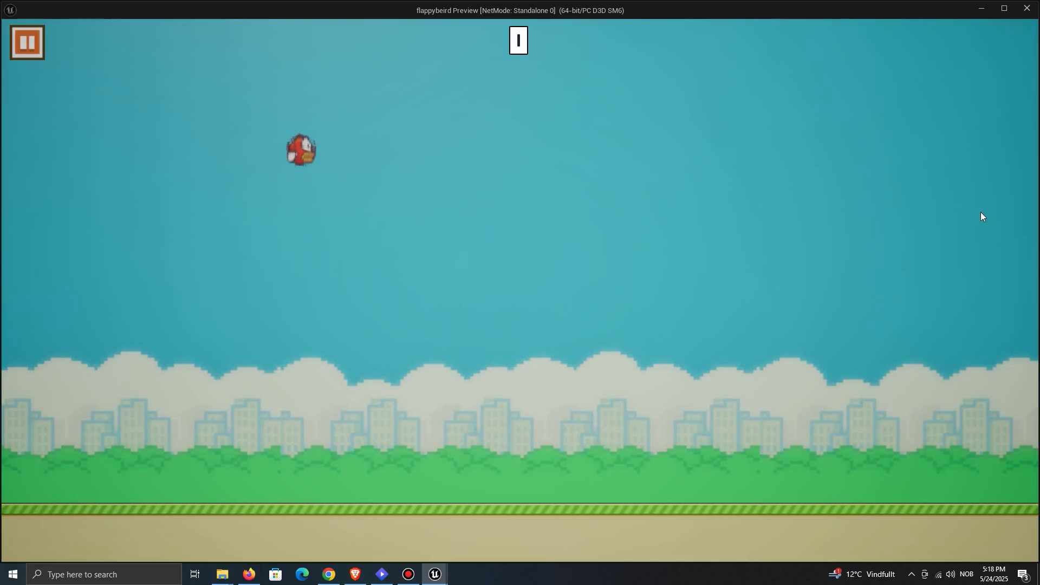
Step: Playtest the game, flying the bird through the first pipes until it crashes, to check the score and best values
{"action": "key", "text": "space"}
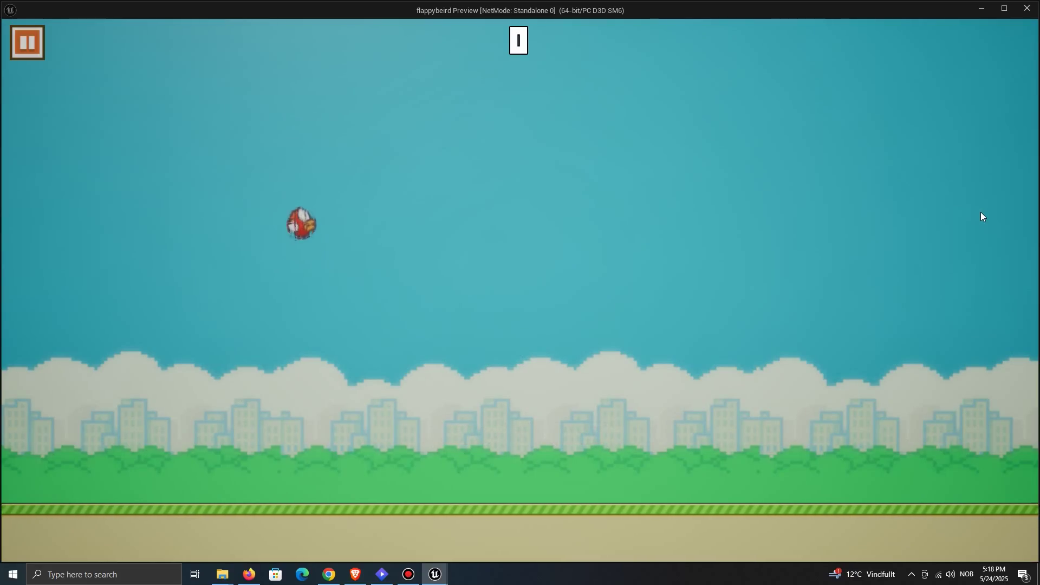
{"action": "key", "text": "space"}
{"action": "key", "text": "space"}
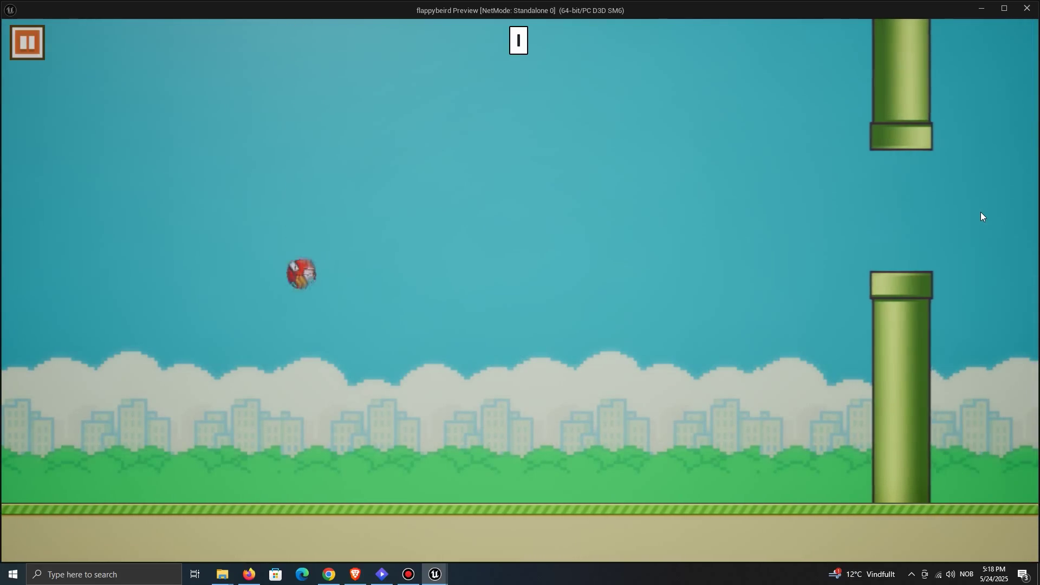
{"action": "key", "text": "space"}
{"action": "key", "text": "space"}
{"action": "key", "text": "space"}
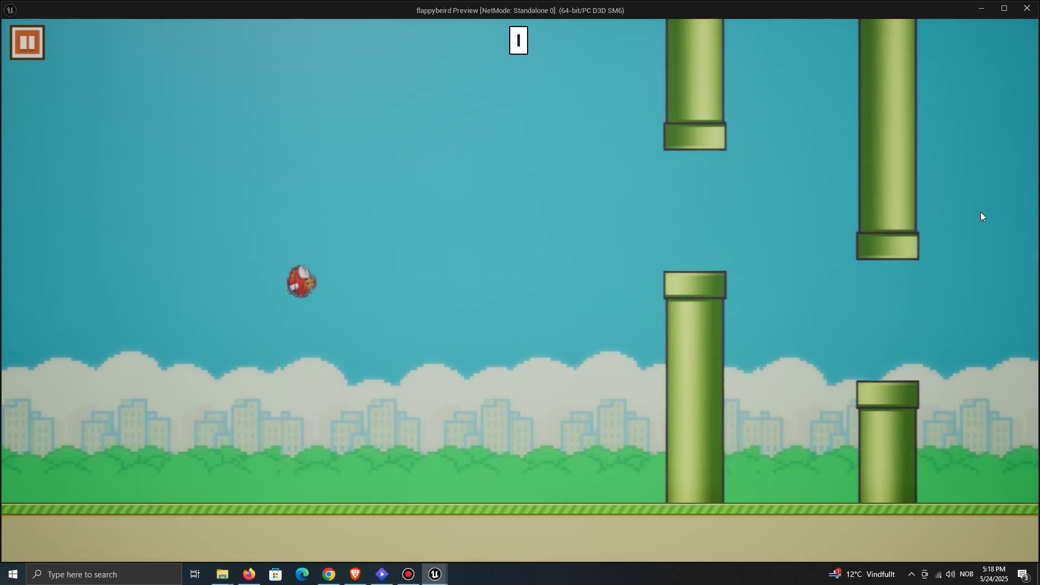
{"action": "key", "text": "space"}
{"action": "key", "text": "space"}
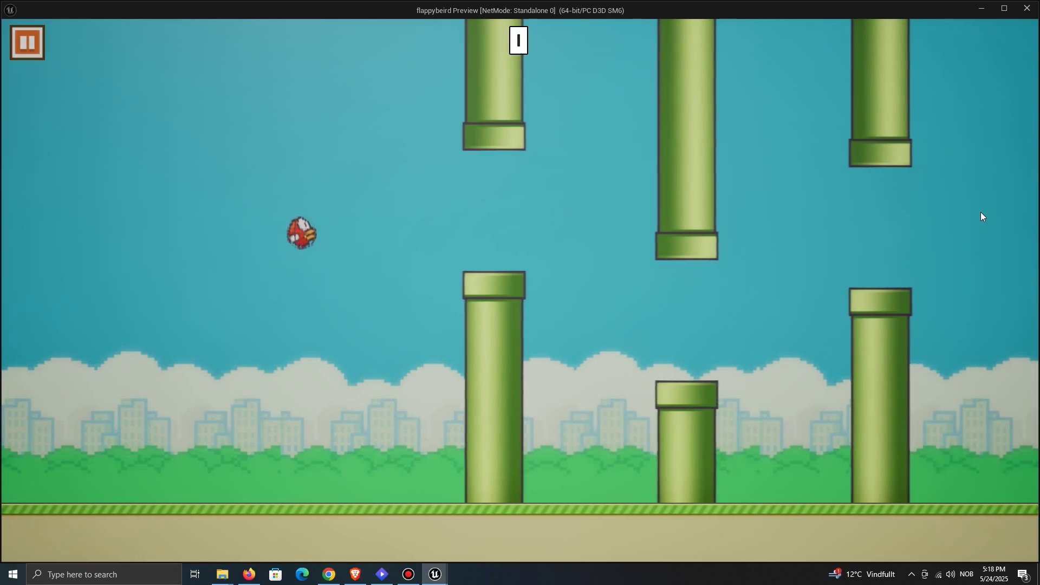
{"action": "key", "text": "space"}
{"action": "key", "text": "space"}
{"action": "key", "text": "space"}
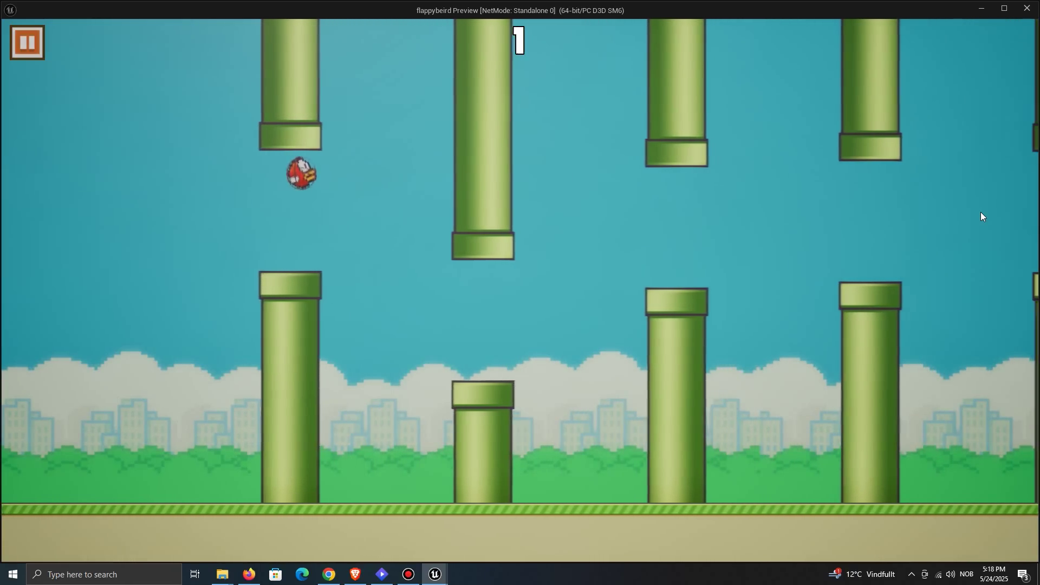
{"action": "key", "text": "space"}
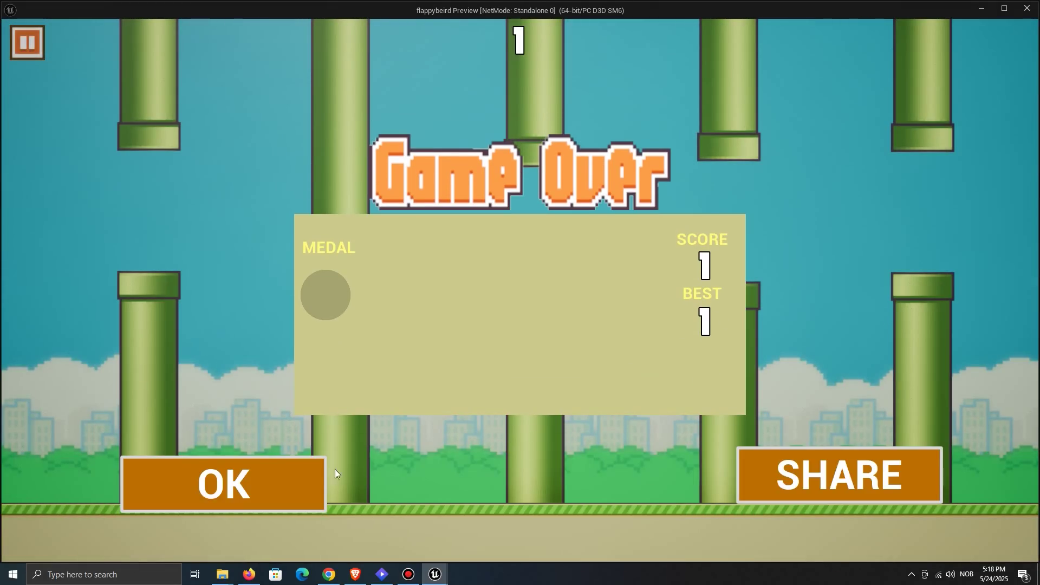
Step: Restart the round, let the bird crash without scoring to check the stored best score, and restart again
{"action": "left_click", "coordinate": [320, 477]}
{"action": "key", "text": "space"}
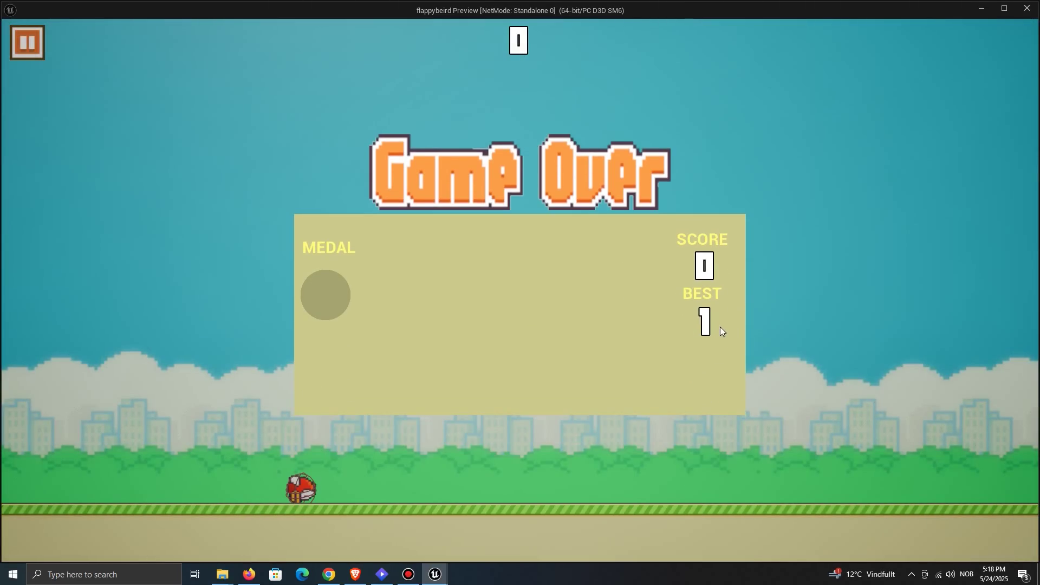
{"action": "left_click", "coordinate": [181, 472]}
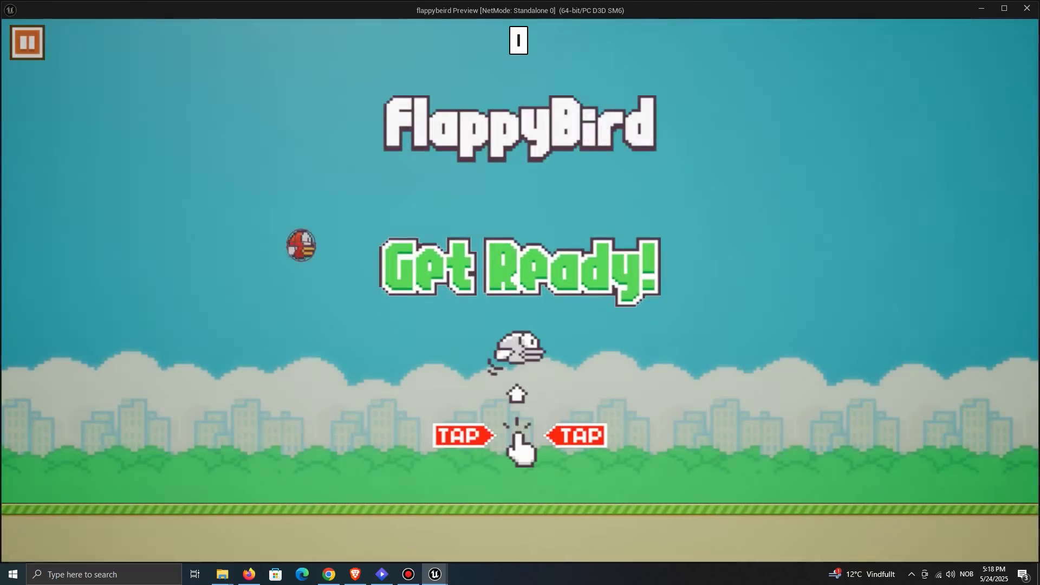
Step: Play a round until the bird crashes to check the score and best values, and restart the game
{"action": "key", "text": "space"}
{"action": "key", "text": "space"}
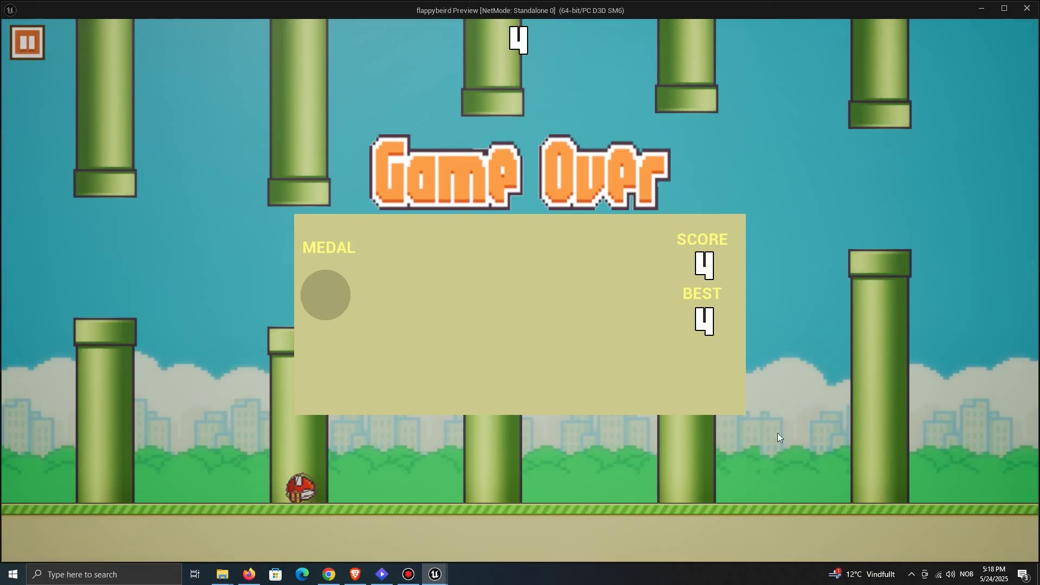
{"action": "left_click", "coordinate": [149, 482]}
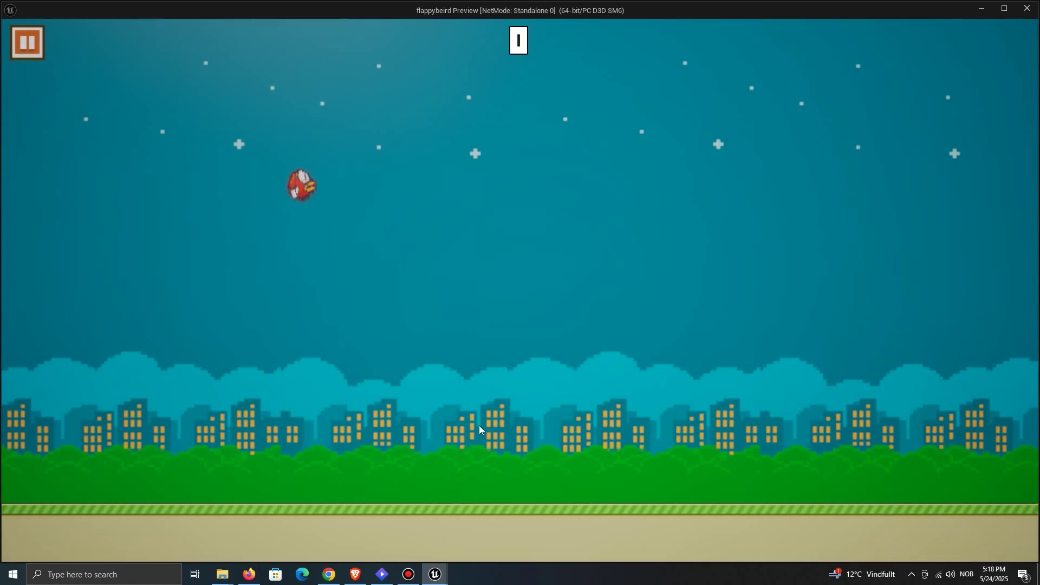
{"action": "left_click", "coordinate": [479, 430]}
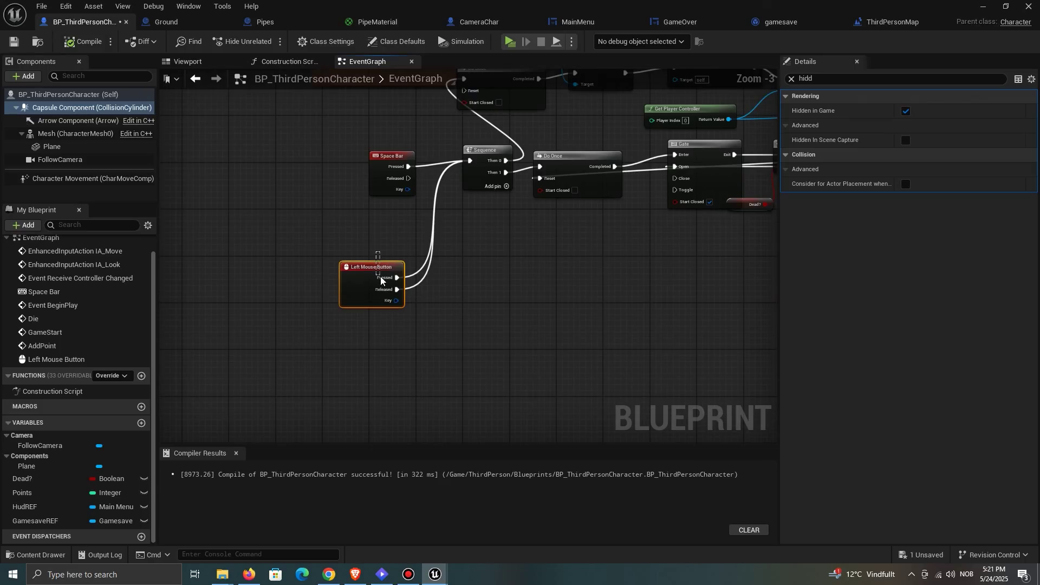
Step: Replace the Left Mouse Button event with a custom event named BirdJump that feeds the Sequence node
{"action": "left_click", "coordinate": [381, 280]}
{"action": "key", "text": "Delete"}
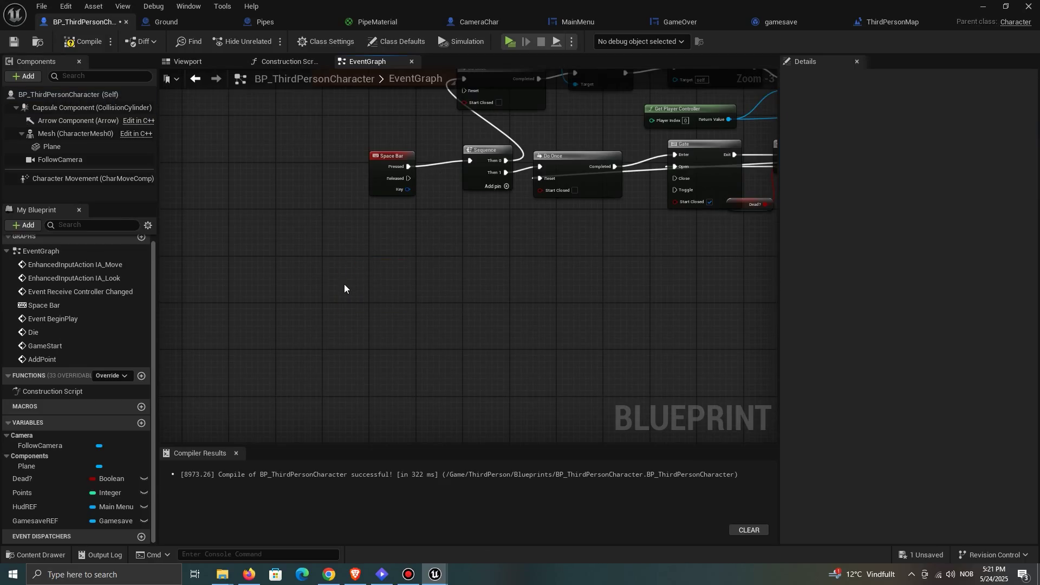
{"action": "right_click", "coordinate": [343, 284]}
{"action": "type", "text": "custom eve"}
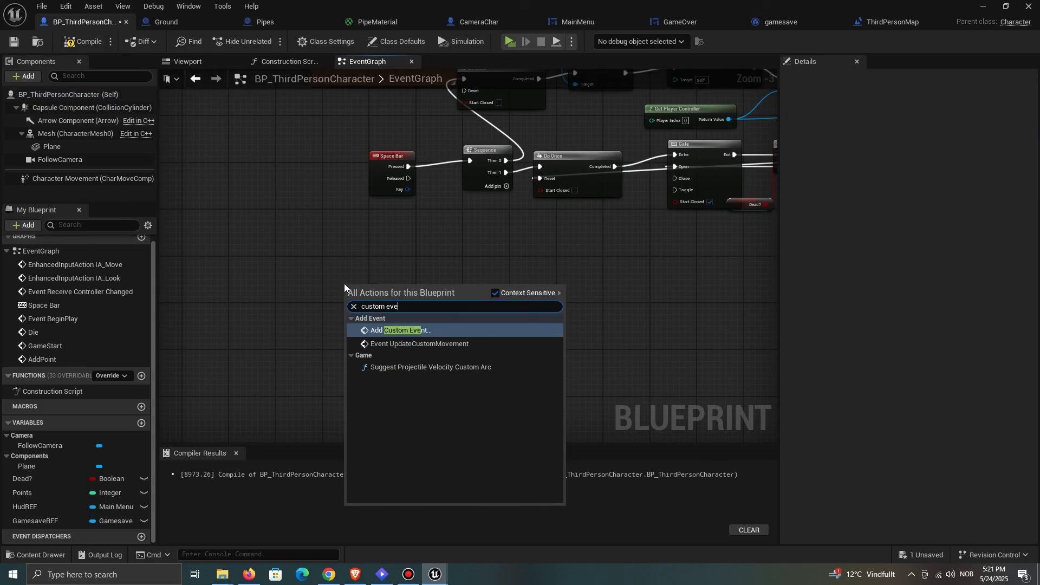
{"action": "left_click", "coordinate": [414, 328]}
{"action": "type", "text": "BirdJump"}
{"action": "key", "text": "Return"}
{"action": "left_click_drag", "start_coordinate": [385, 301], "coordinate": [470, 161]}
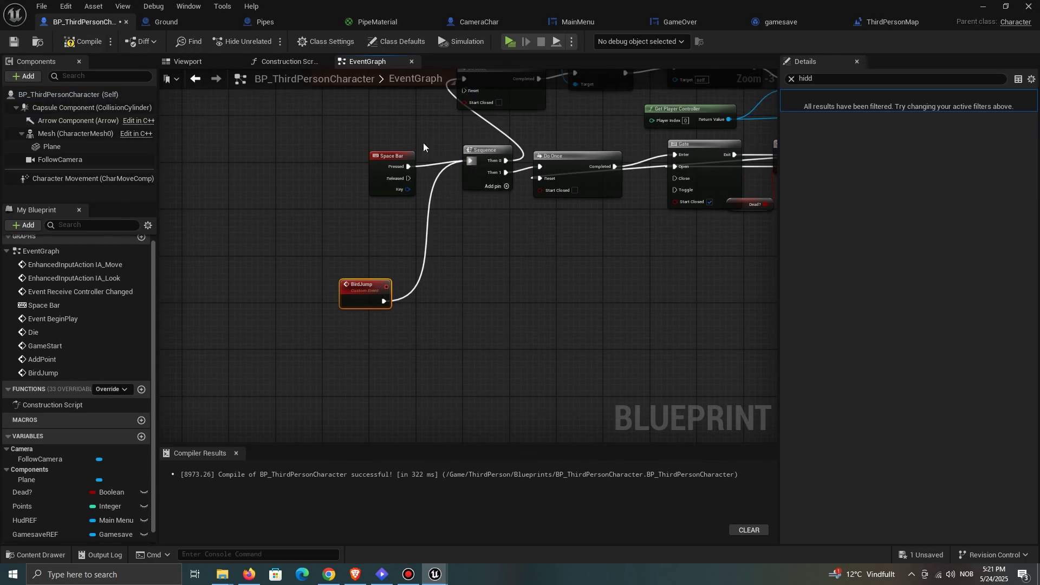
Step: Add a Button to the MainMenu widget's canvas and size it to cover the whole screen area
{"action": "left_click", "coordinate": [573, 22]}
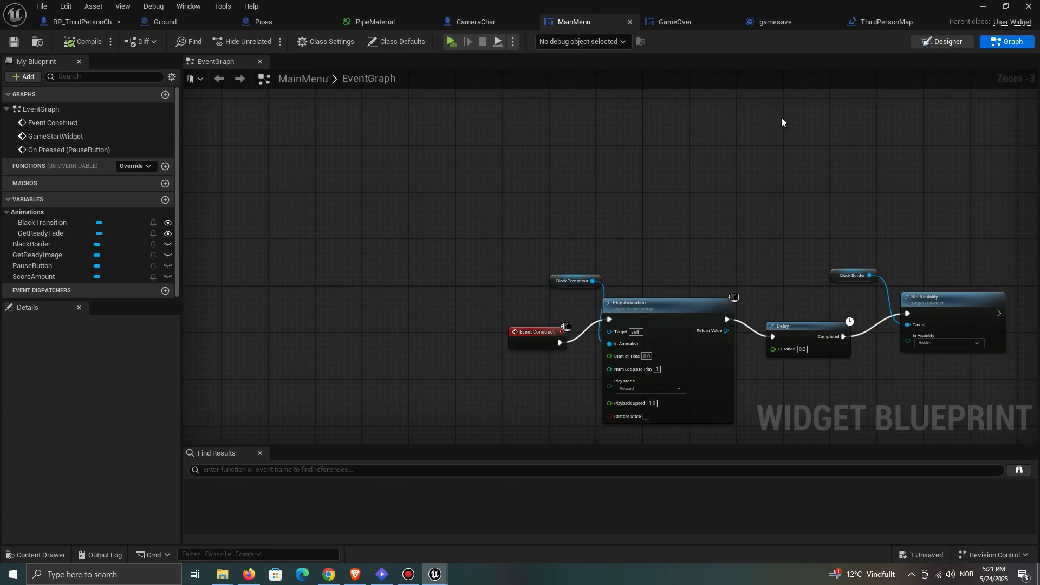
{"action": "left_click", "coordinate": [943, 42]}
{"action": "left_click", "coordinate": [149, 379]}
{"action": "type", "text": "butt"}
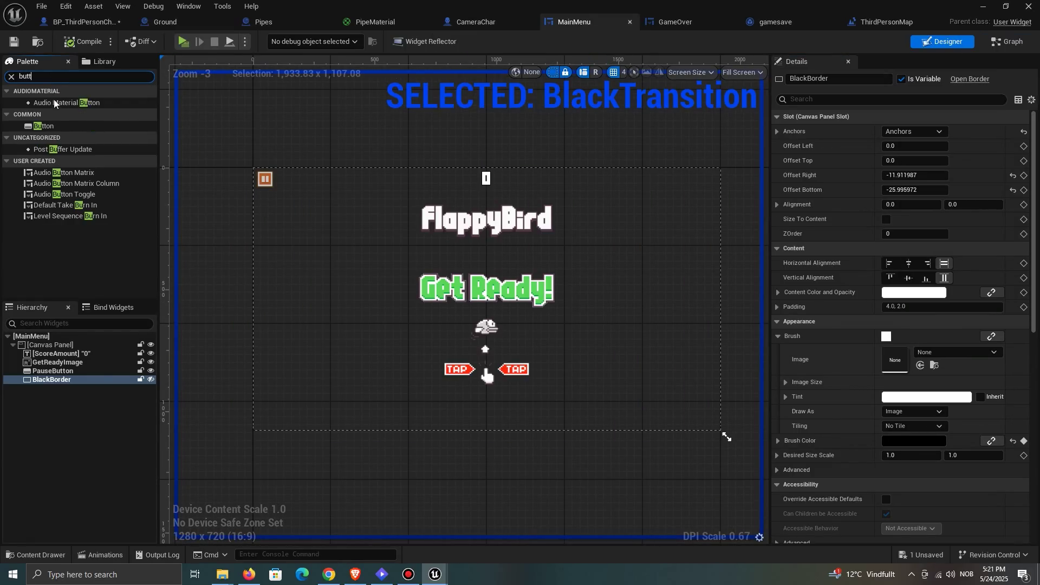
{"action": "left_click_drag", "start_coordinate": [83, 320], "coordinate": [722, 433]}
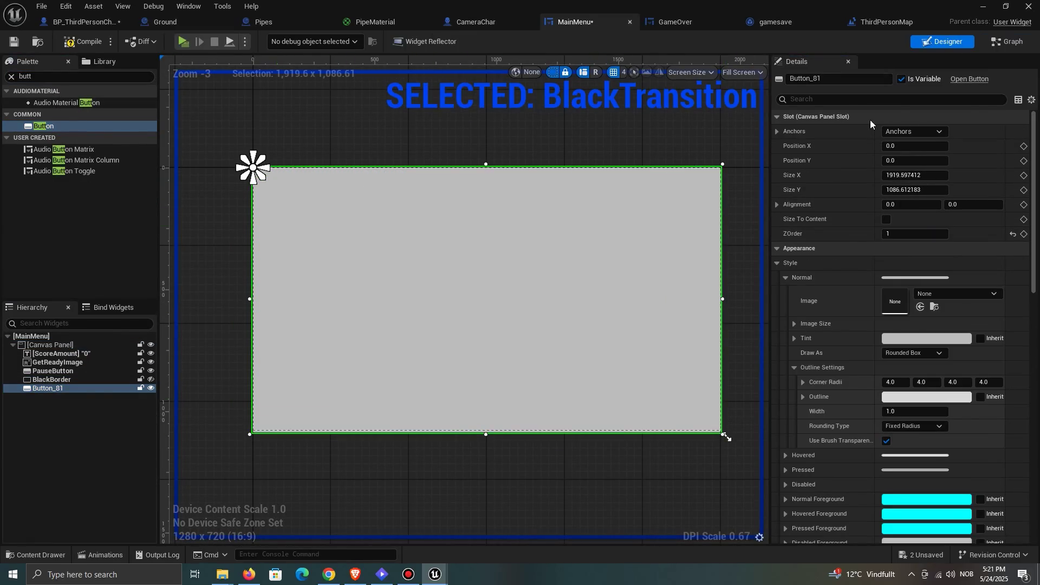
Step: Set the full-screen button's Render Opacity to 0
{"action": "left_click", "coordinate": [911, 100]}
{"action": "type", "text": "rend"}
{"action": "left_click", "coordinate": [918, 204]}
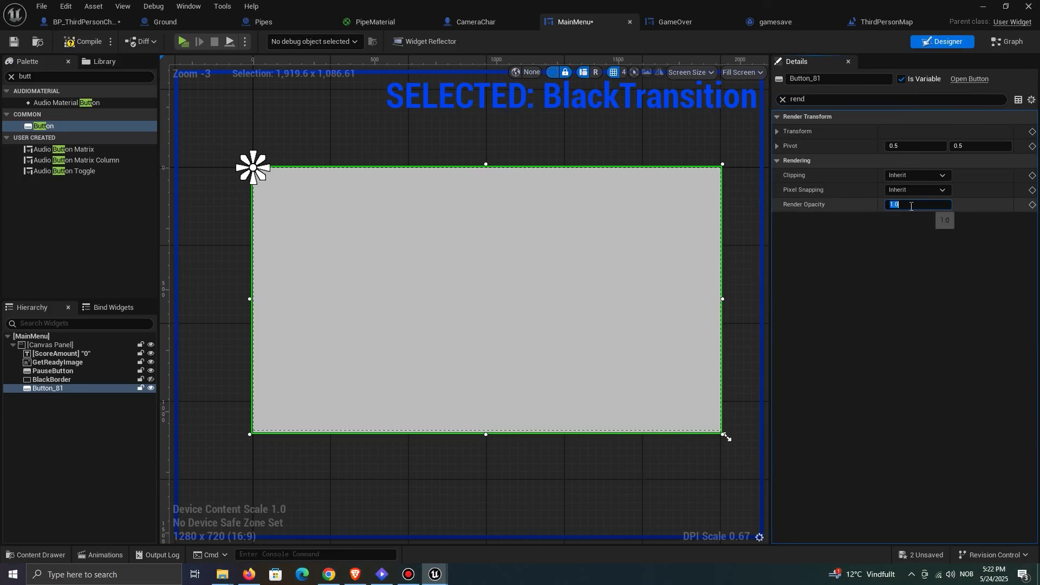
{"action": "type", "text": "0"}
{"action": "key", "text": "Return"}
{"action": "left_click", "coordinate": [783, 100]}
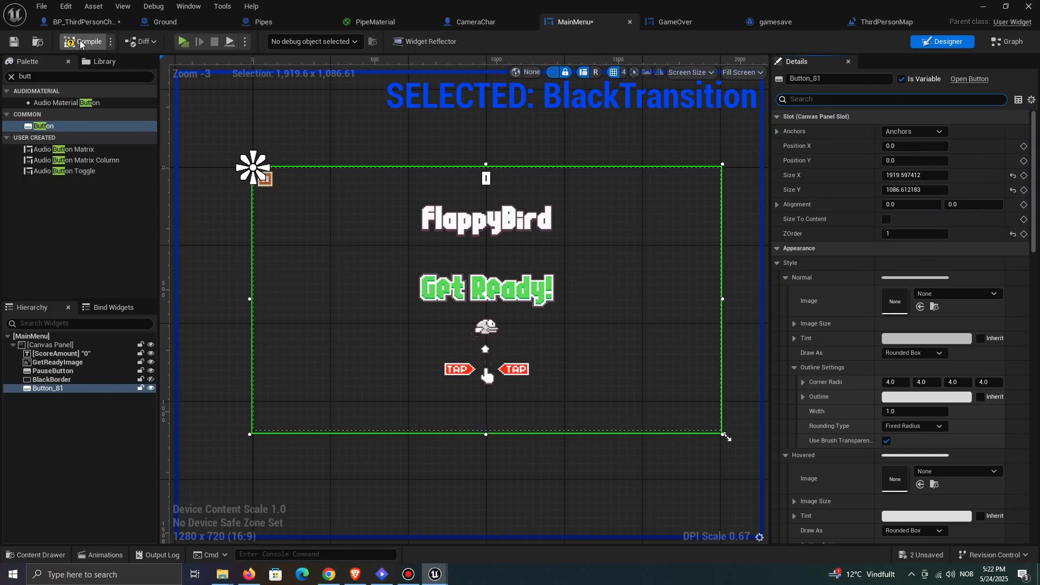
Step: Create an On Pressed event for the full-screen button and connect it to a Cast To BP_ThirdPersonCharacter node
{"action": "left_click_drag", "start_coordinate": [1034, 166], "coordinate": [1034, 467]}
{"action": "left_click", "coordinate": [916, 491]}
{"action": "right_click_drag", "start_coordinate": [667, 307], "coordinate": [595, 164]}
{"action": "left_click_drag", "start_coordinate": [539, 252], "coordinate": [516, 217]}
{"action": "scroll", "coordinate": [518, 305], "scroll_direction": "up", "scroll_amount": 2}
{"action": "type", "text": "cast to thirdpe"}
{"action": "left_click", "coordinate": [671, 338]}
Step: Feed Get Player Character into the cast's Object and call Bird Jump on the cast character
{"action": "type", "text": "get player chara"}
{"action": "key", "text": "Return"}
{"action": "left_click_drag", "start_coordinate": [734, 315], "coordinate": [744, 313]}
{"action": "type", "text": "bird jump"}
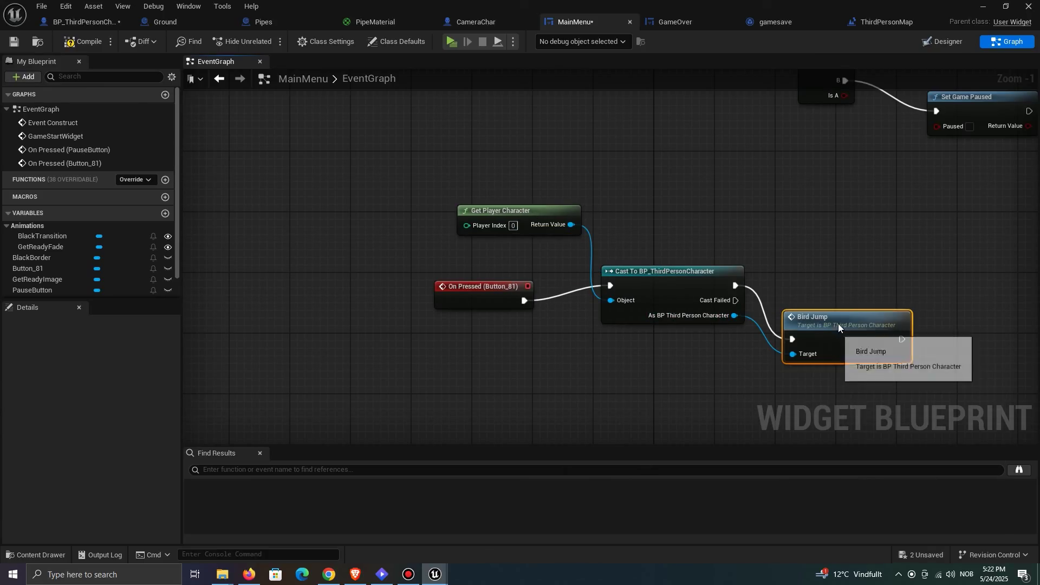
{"action": "key", "text": "Return"}
Step: Playtest the game by flapping the bird through the full-screen button, and pause the session
{"action": "left_click", "coordinate": [452, 41]}
{"action": "left_click", "coordinate": [438, 270]}
{"action": "left_click", "coordinate": [435, 277]}
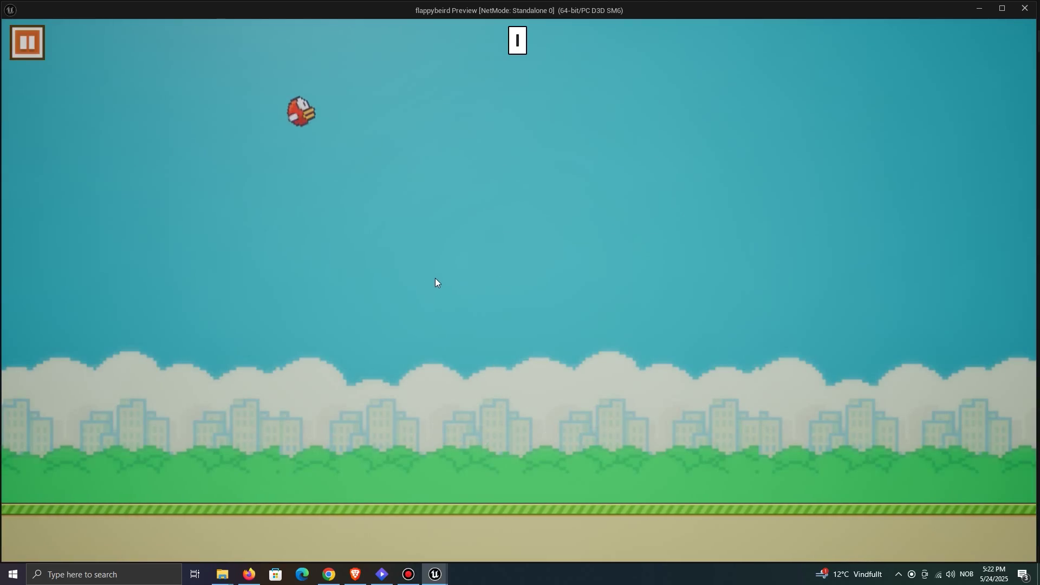
{"action": "left_click", "coordinate": [520, 314]}
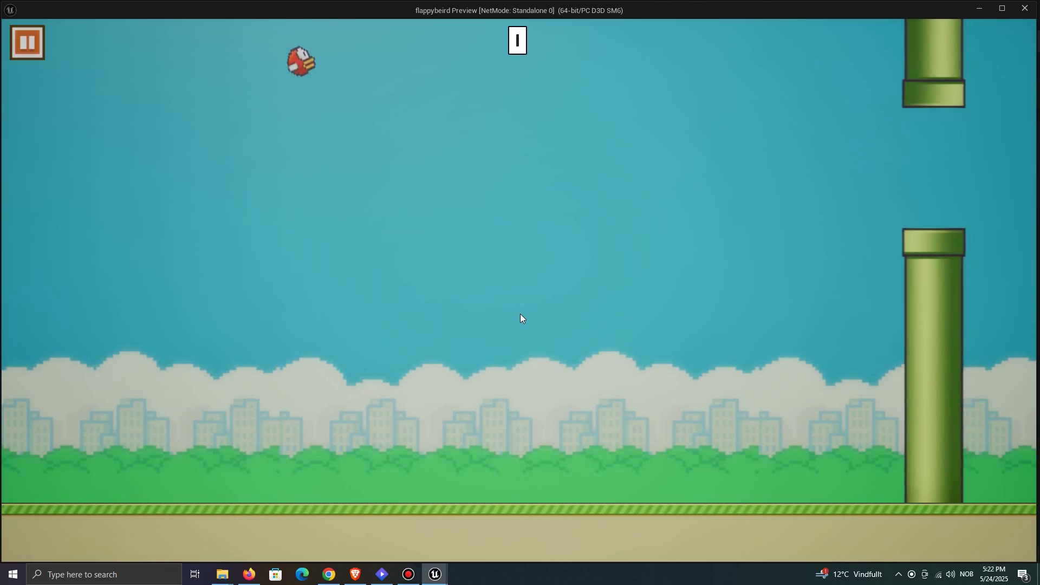
{"action": "left_click", "coordinate": [521, 313]}
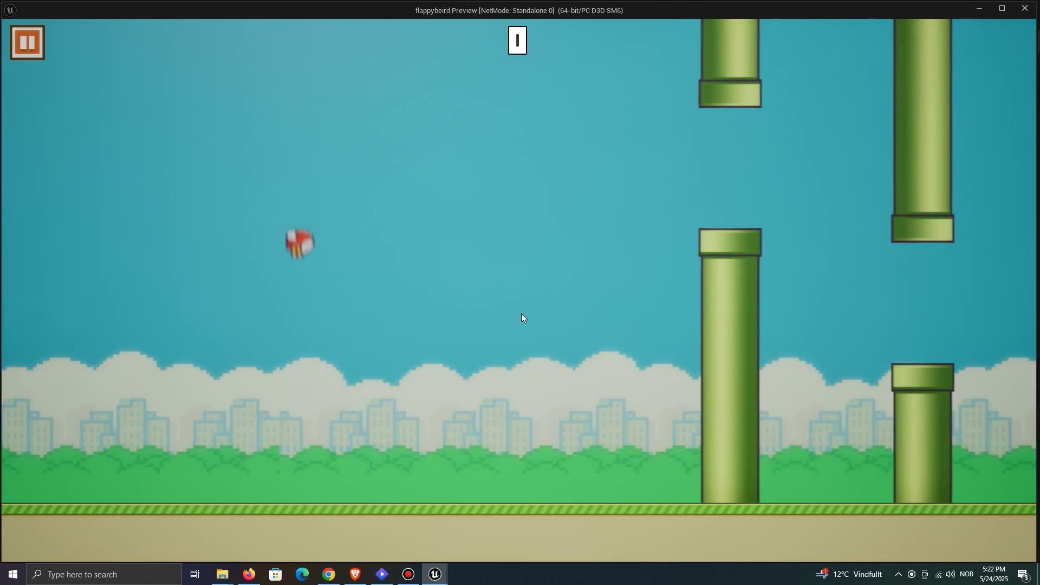
{"action": "left_click", "coordinate": [521, 313]}
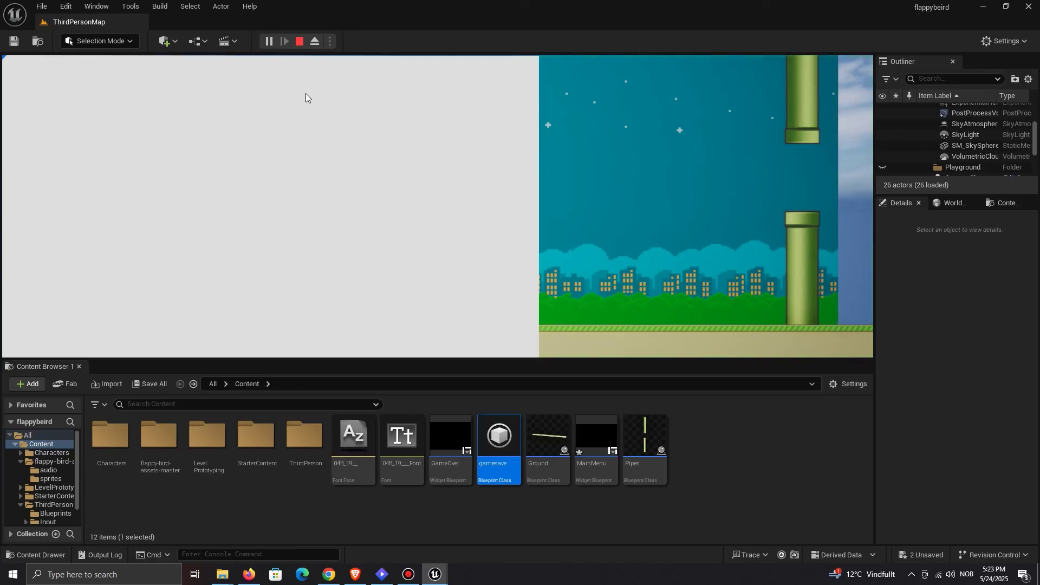
{"action": "left_click", "coordinate": [268, 41]}
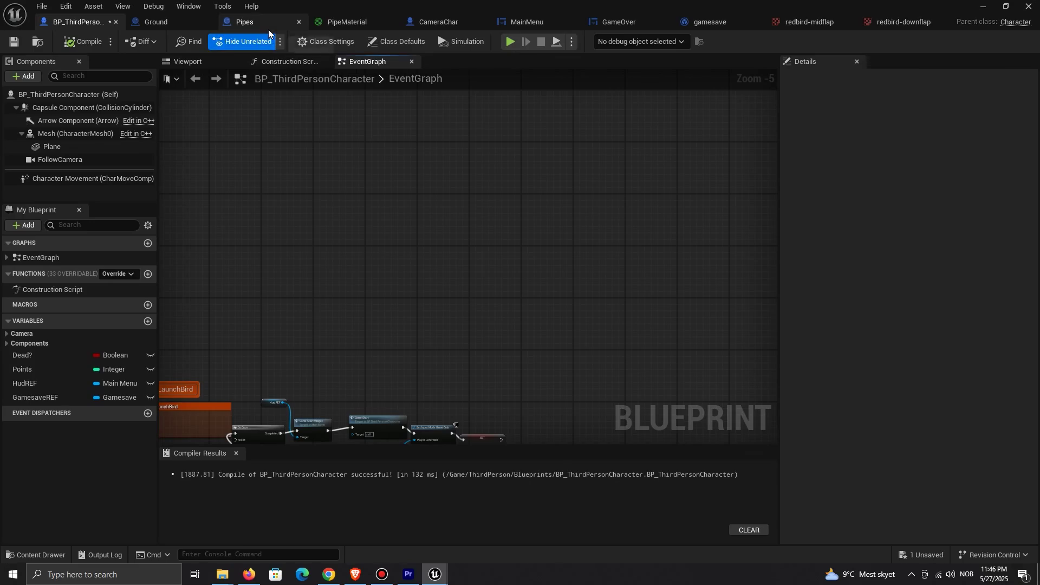
Step: Add an Event BeginPlay node to the Pipes blueprint's event graph
{"action": "left_click", "coordinate": [247, 21]}
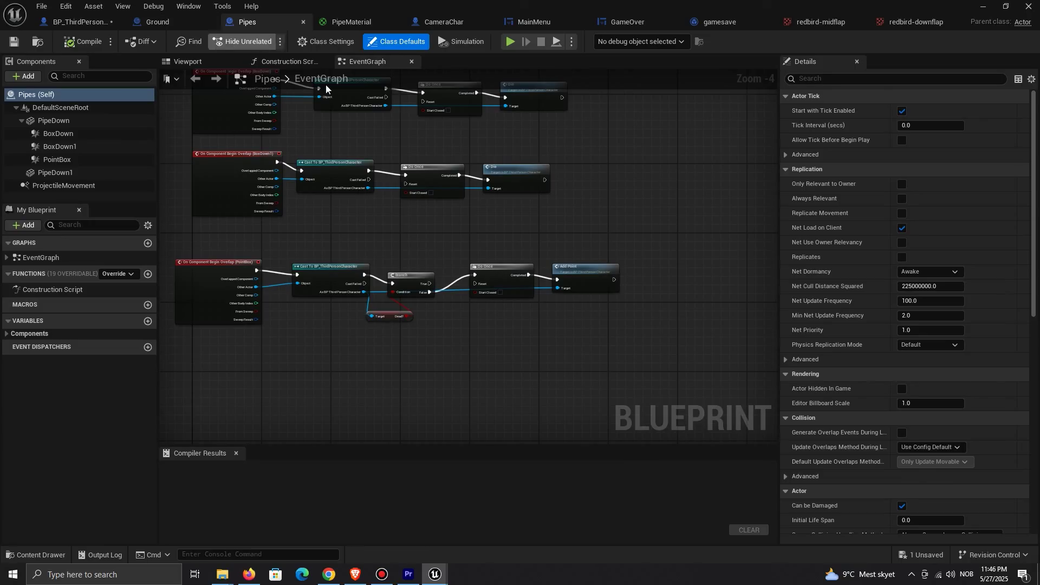
{"action": "right_click", "coordinate": [570, 249]}
{"action": "type", "text": "be"}
{"action": "left_click", "coordinate": [613, 299]}
{"action": "scroll", "coordinate": [538, 278], "scroll_direction": "up", "scroll_amount": 4}
Step: Connect a Delay node with a duration of 20 seconds to Event BeginPlay in Pipes
{"action": "left_click_drag", "start_coordinate": [497, 263], "coordinate": [583, 262]}
{"action": "type", "text": "dela"}
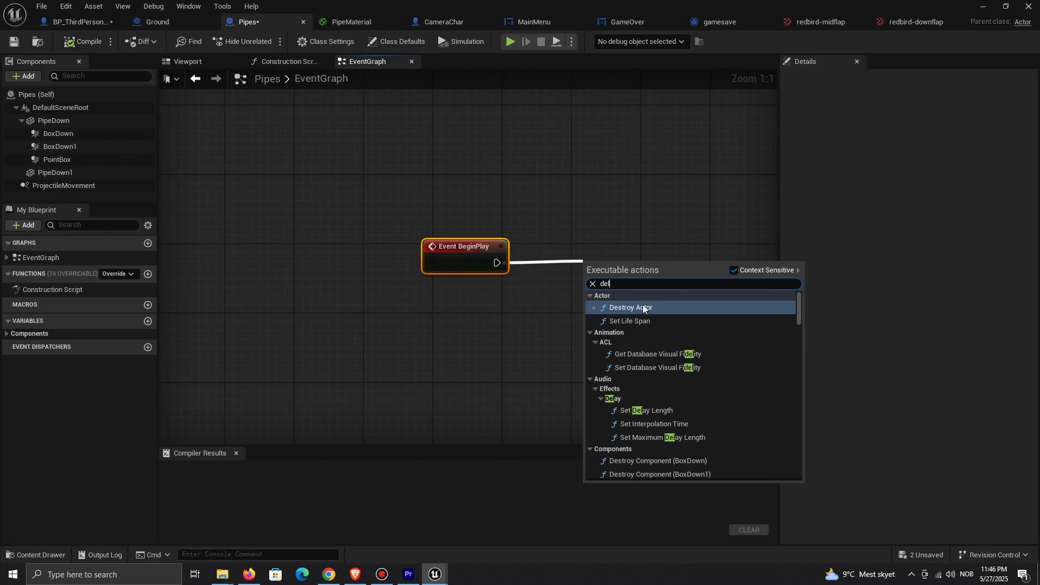
{"action": "key", "text": "Caps_Lock"}
{"action": "left_click", "coordinate": [635, 329]}
{"action": "key", "text": "Caps_Lock"}
{"action": "left_click", "coordinate": [634, 294]}
{"action": "type", "text": "20"}
Step: Run Destroy Actor on self after the Delay completes in Pipes and compile the blueprint
{"action": "right_click_drag", "start_coordinate": [650, 144], "coordinate": [509, 122]}
{"action": "left_click_drag", "start_coordinate": [556, 250], "coordinate": [620, 250]}
{"action": "type", "text": "destroy"}
{"action": "left_click", "coordinate": [682, 296]}
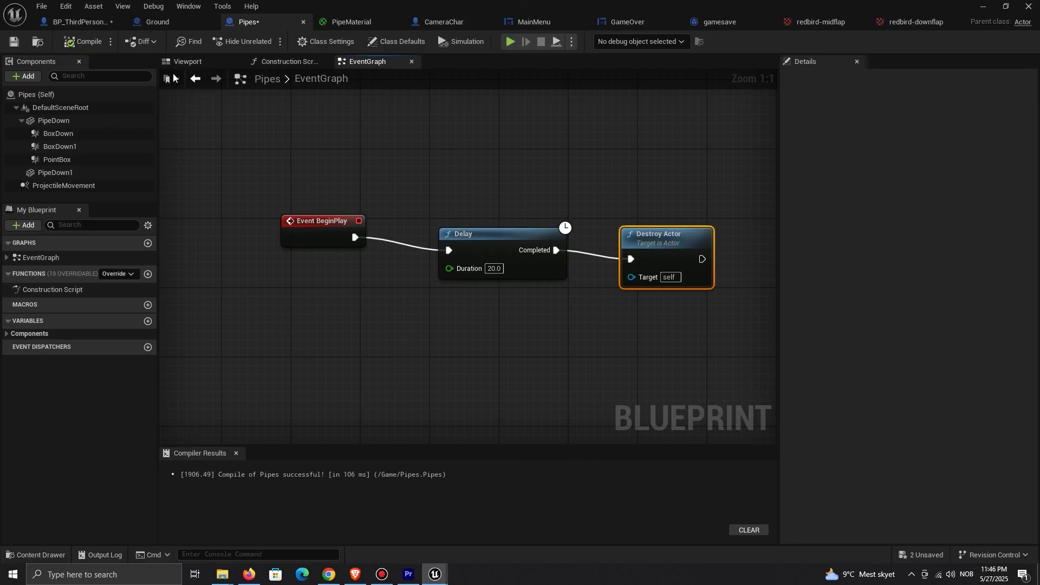
Step: Add an Event BeginPlay node in an empty area of the Ground blueprint's event graph
{"action": "left_click", "coordinate": [169, 21]}
{"action": "right_click_drag", "start_coordinate": [466, 160], "coordinate": [483, 73]}
{"action": "right_click", "coordinate": [573, 255]}
{"action": "type", "text": "begin"}
{"action": "left_click", "coordinate": [615, 302]}
{"action": "right_click_drag", "start_coordinate": [695, 311], "coordinate": [616, 304]}
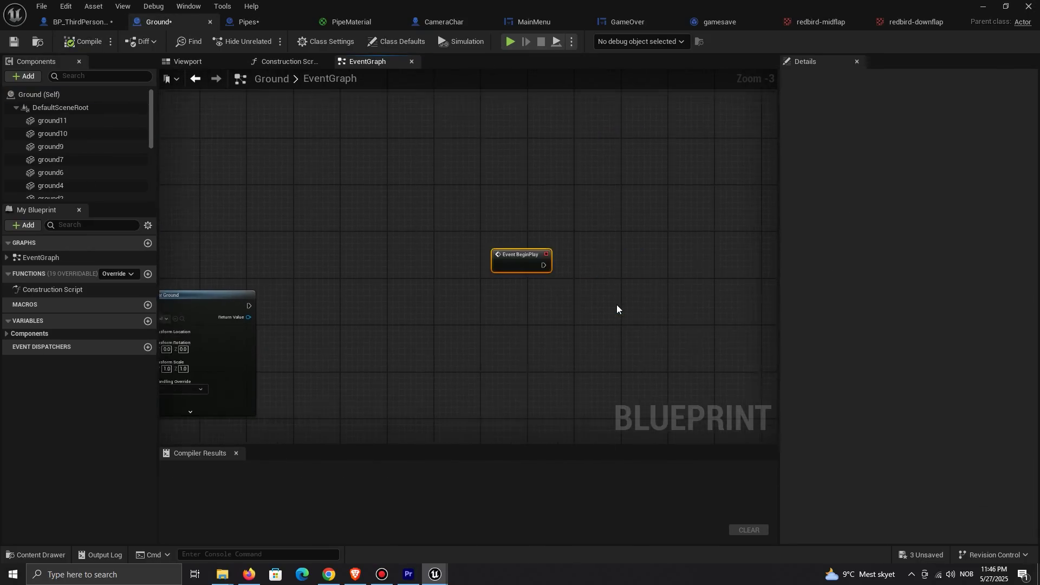
Step: Connect a Delay node with a duration of 20 seconds to Event BeginPlay in Ground
{"action": "scroll", "coordinate": [617, 304], "scroll_direction": "up", "scroll_amount": 4}
{"action": "left_click_drag", "start_coordinate": [495, 263], "coordinate": [568, 263]}
{"action": "type", "text": "delay"}
{"action": "left_click", "coordinate": [607, 315]}
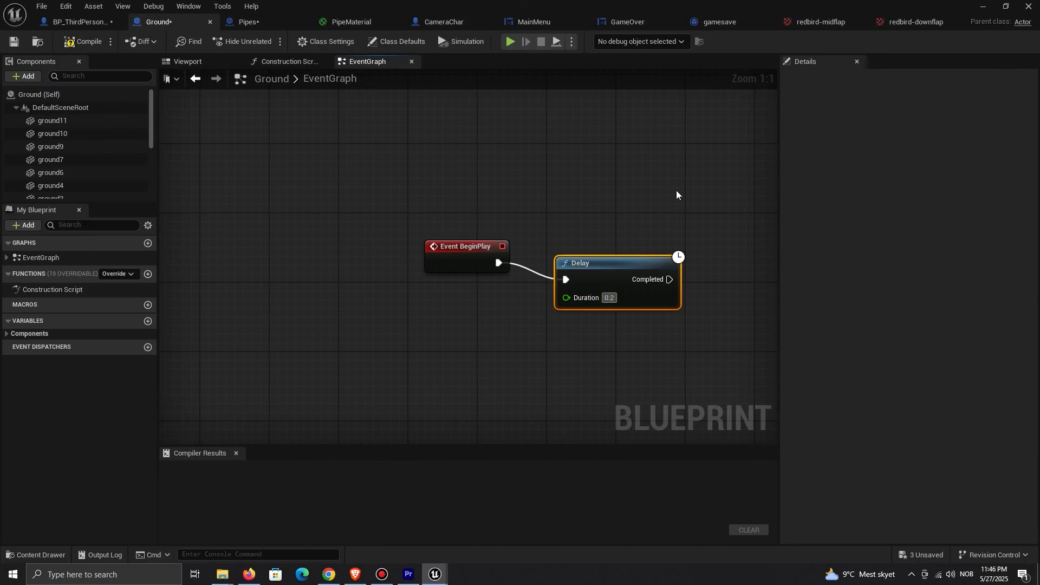
{"action": "type", "text": "20"}
{"action": "left_click", "coordinate": [676, 190]}
Step: Run Destroy Actor after the Delay completes in the Ground blueprint
{"action": "right_click_drag", "start_coordinate": [676, 190], "coordinate": [436, 177]}
{"action": "left_click_drag", "start_coordinate": [434, 265], "coordinate": [528, 262]}
{"action": "type", "text": "destroy"}
{"action": "left_click", "coordinate": [592, 310]}
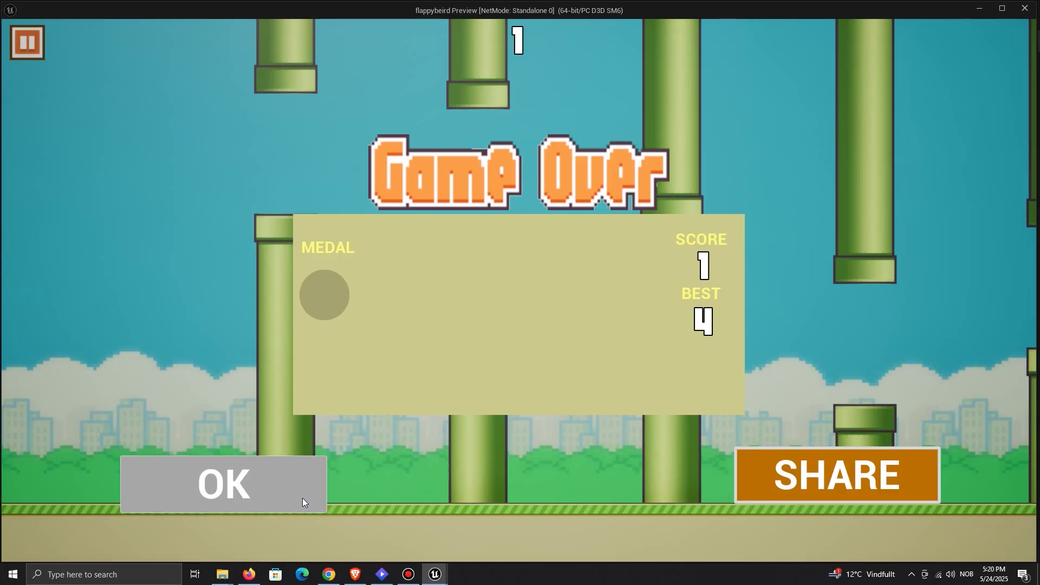
Step: Restart from the Game Over screen and fly the bird through a long series of pipes
{"action": "left_click", "coordinate": [302, 498]}
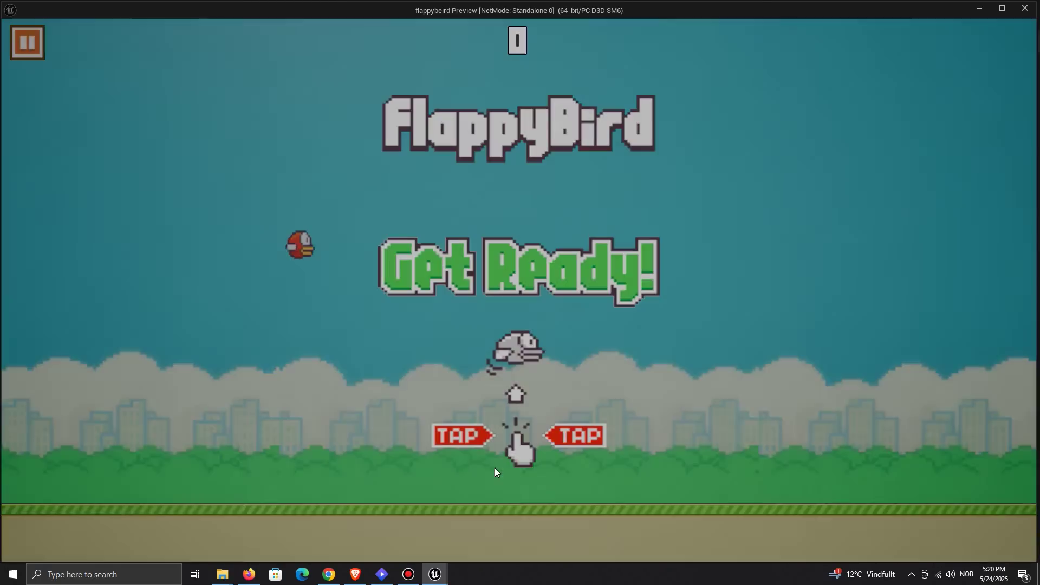
{"action": "key", "text": "space"}
{"action": "key", "text": "space"}
{"action": "key", "text": "space"}
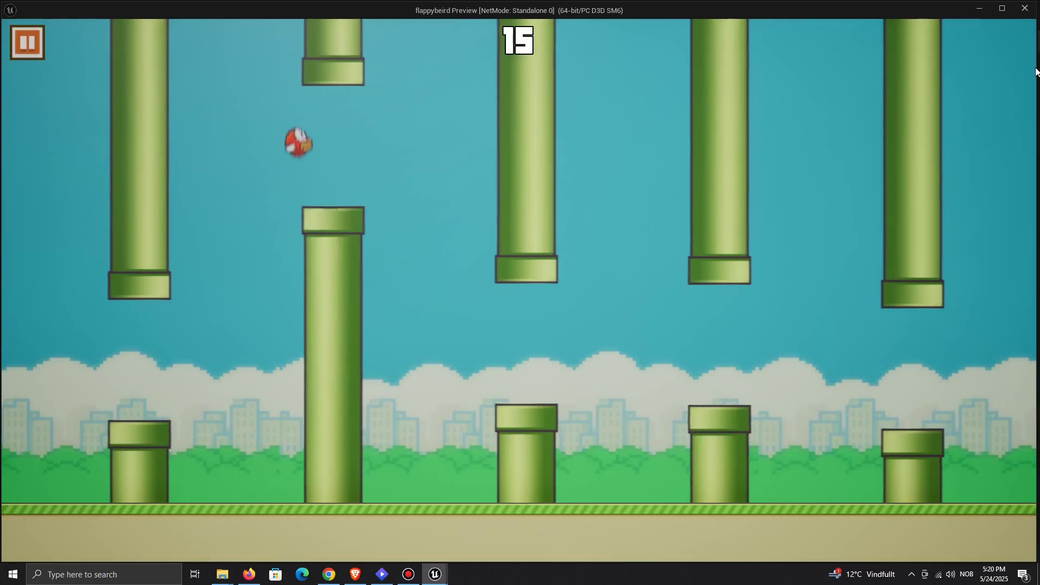
{"action": "key", "text": "space"}
{"action": "key", "text": "space"}
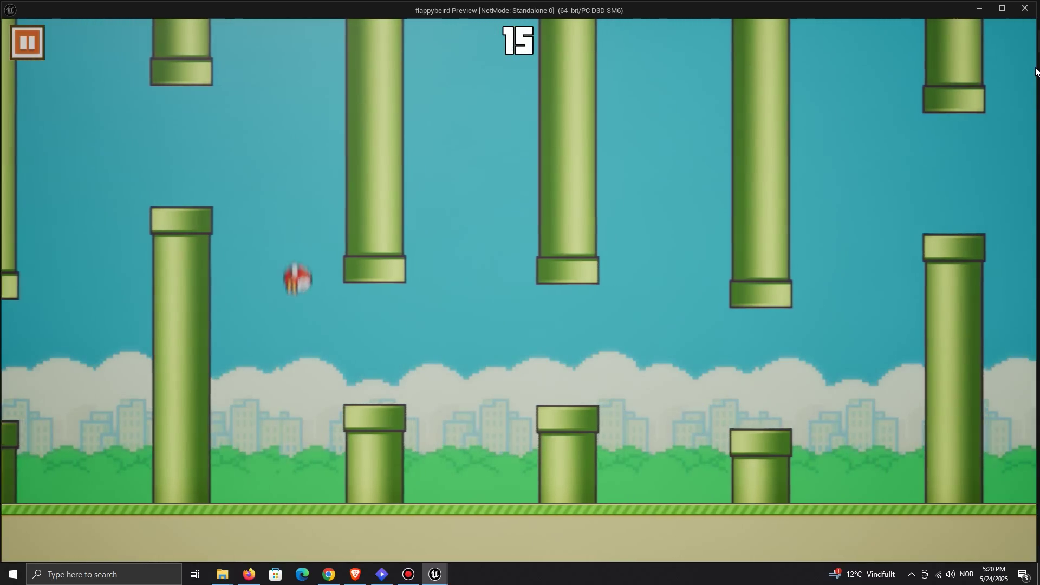
{"action": "key", "text": "space"}
{"action": "key", "text": "space"}
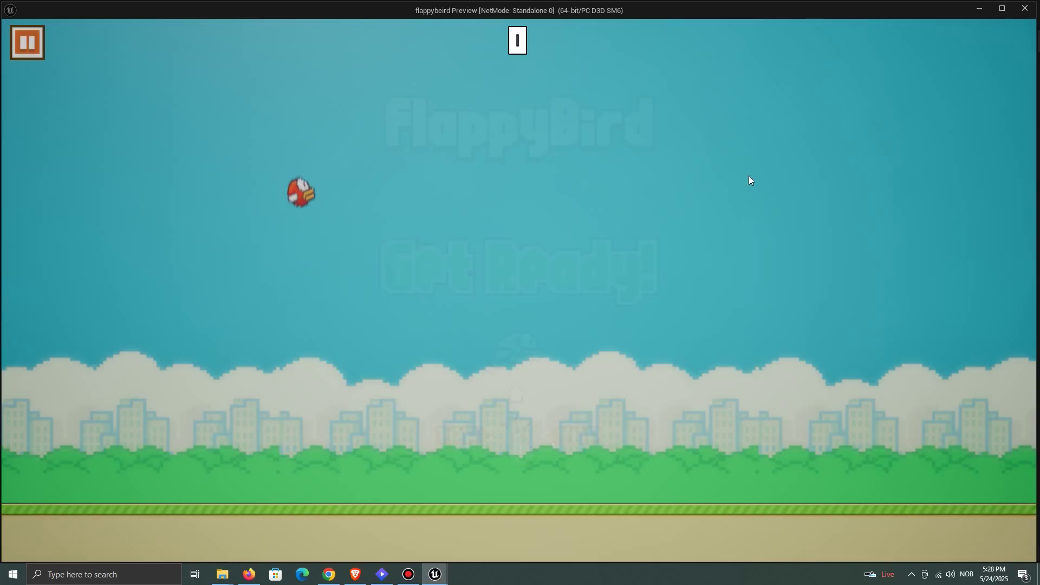
Step: Playtest a daytime round, flying the bird through the first pipe gap, and start another round
{"action": "key", "text": "space"}
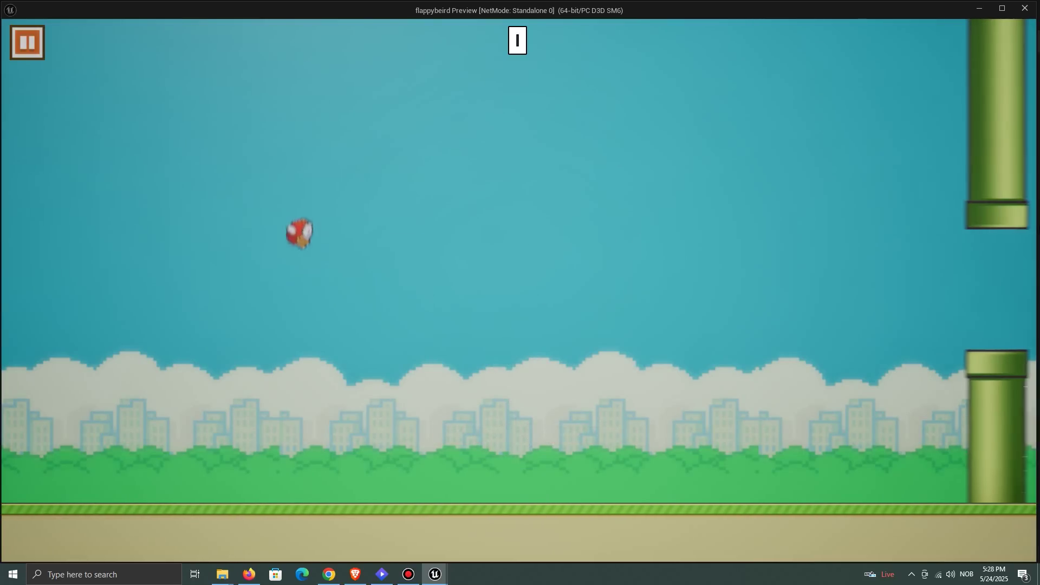
{"action": "key", "text": "space"}
{"action": "key", "text": "space"}
{"action": "key", "text": "space"}
{"action": "key", "text": "space"}
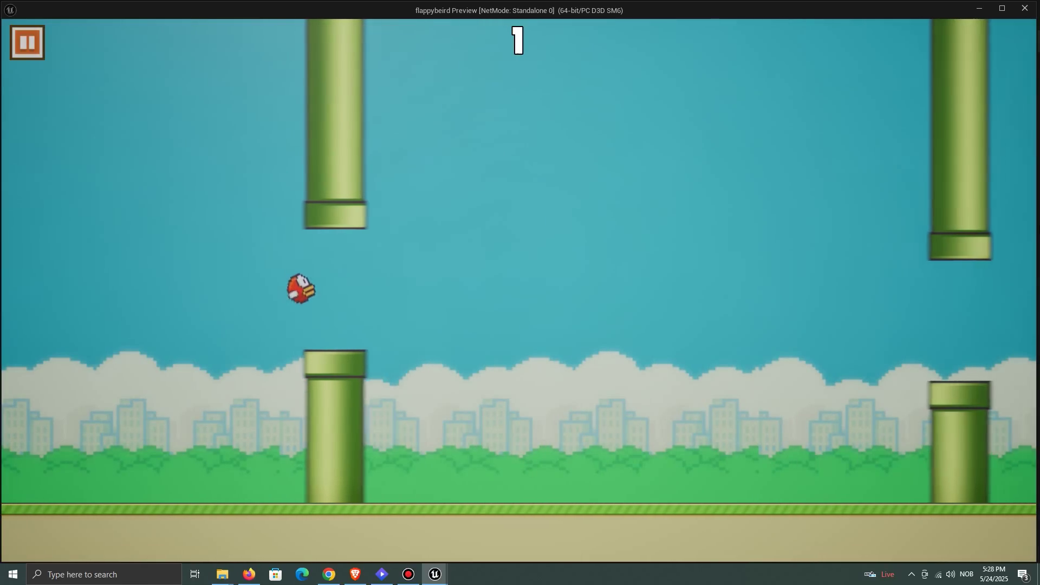
{"action": "key", "text": "space"}
{"action": "key", "text": "space"}
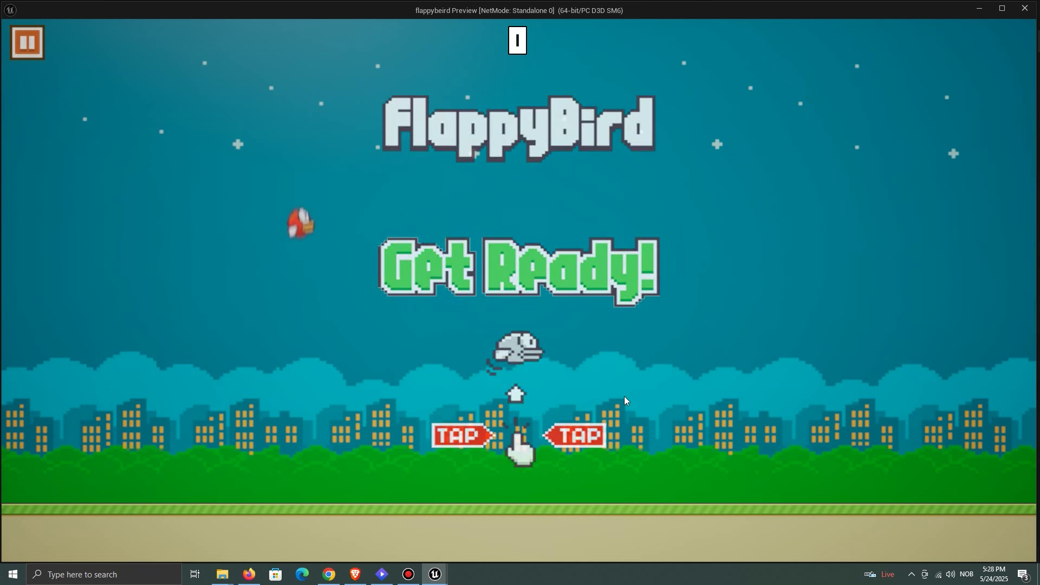
Step: Playtest the night-time round, keeping the bird flying through successive pipe gaps
{"action": "key", "text": "space"}
{"action": "key", "text": "space"}
{"action": "key", "text": "space"}
{"action": "key", "text": "space"}
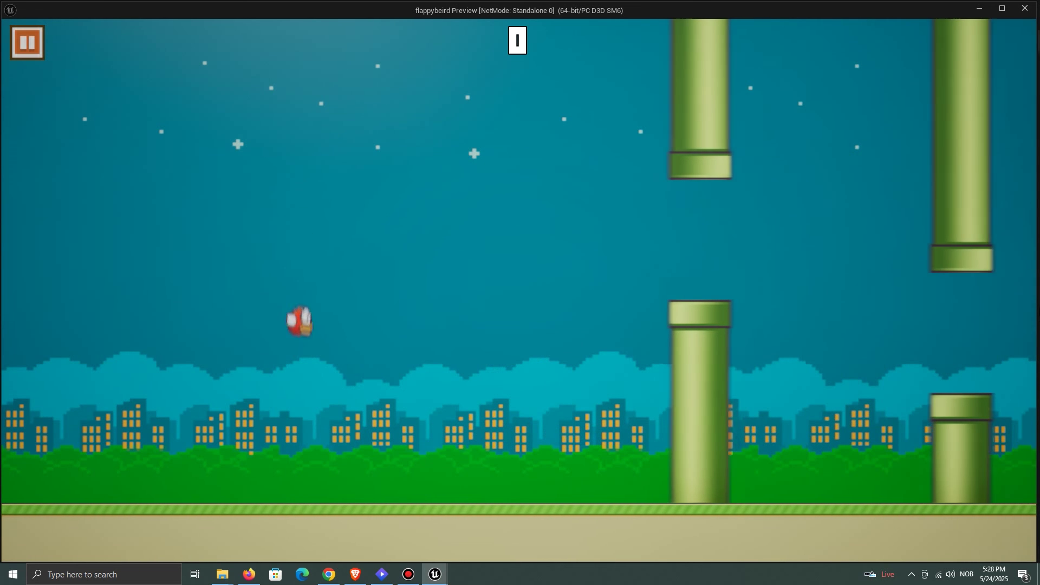
{"action": "key", "text": "space"}
{"action": "key", "text": "space"}
{"action": "key", "text": "space"}
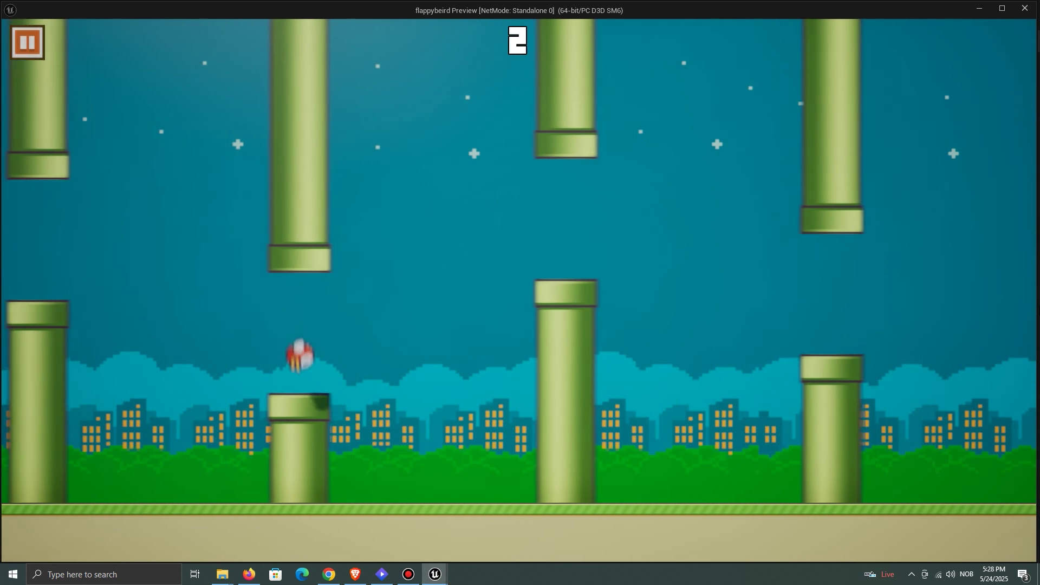
{"action": "key", "text": "space"}
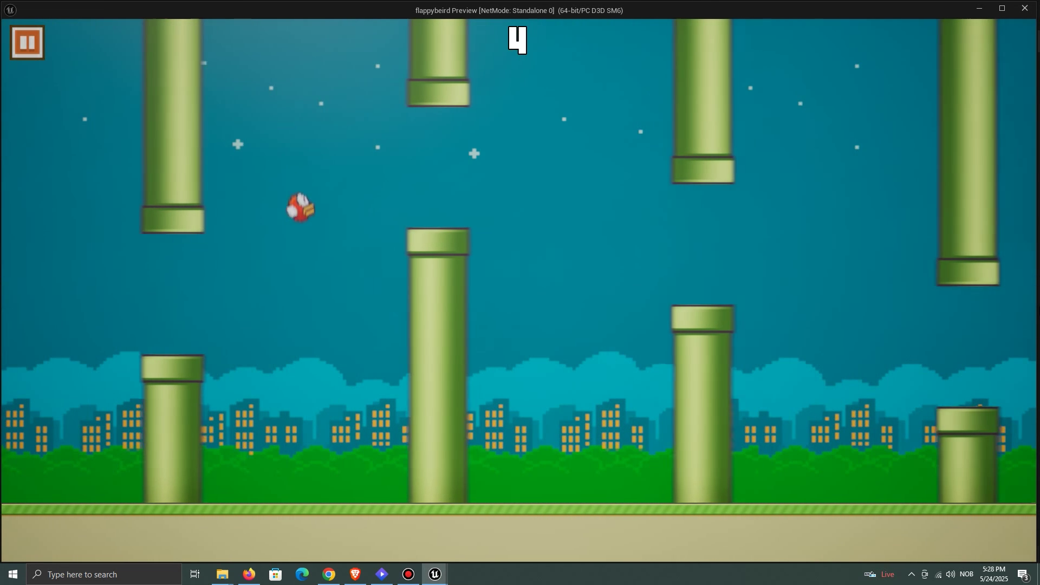
{"action": "key", "text": "space"}
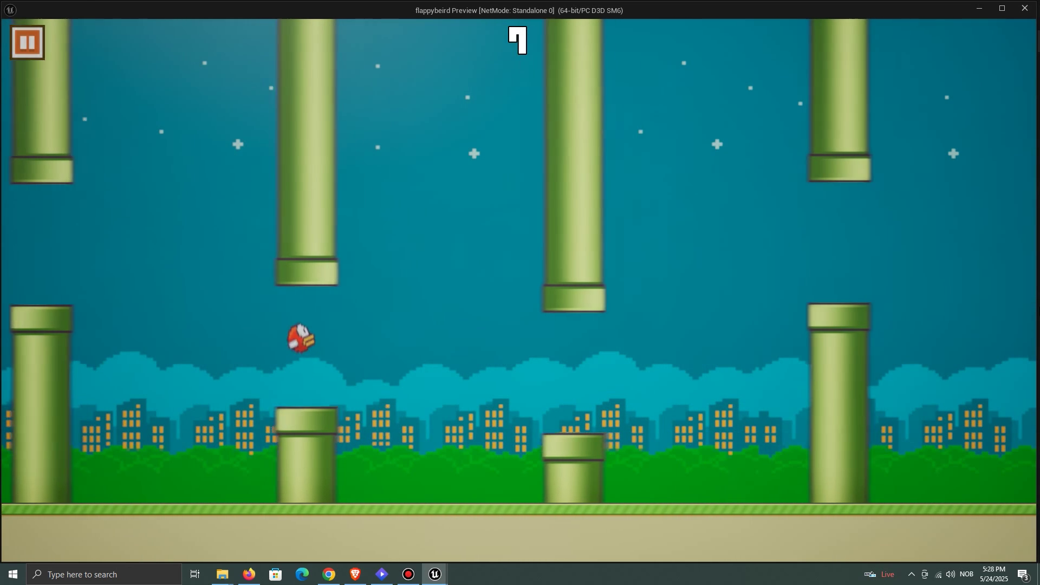